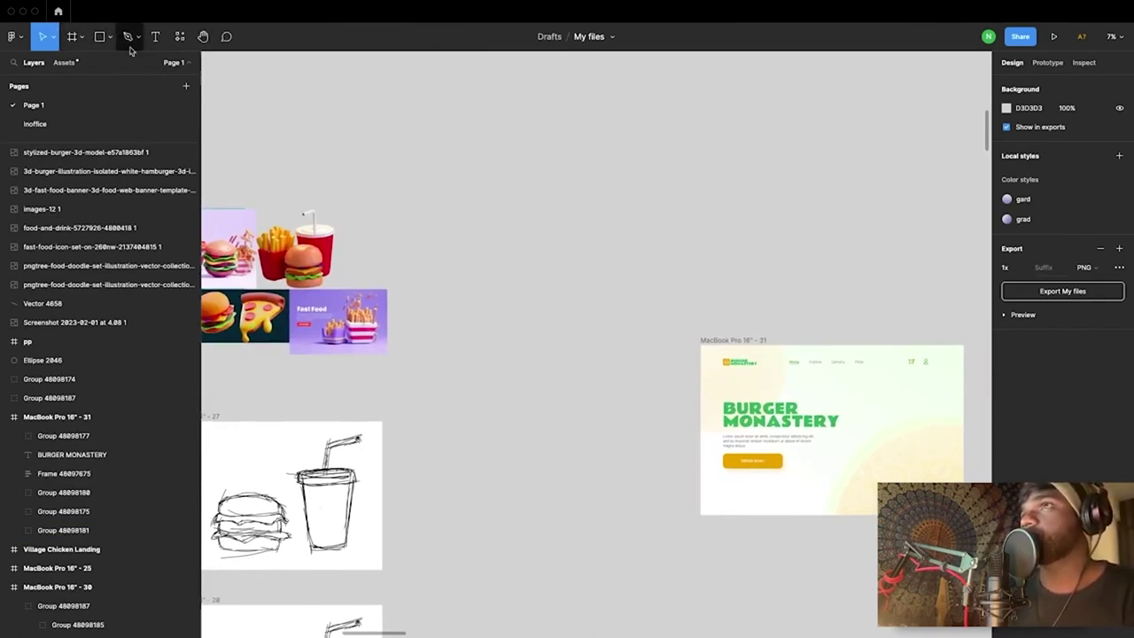
# Step: Add a blank MacBook Pro 14" (1512×982) frame beside the landing page
pyautogui.click(74, 40)
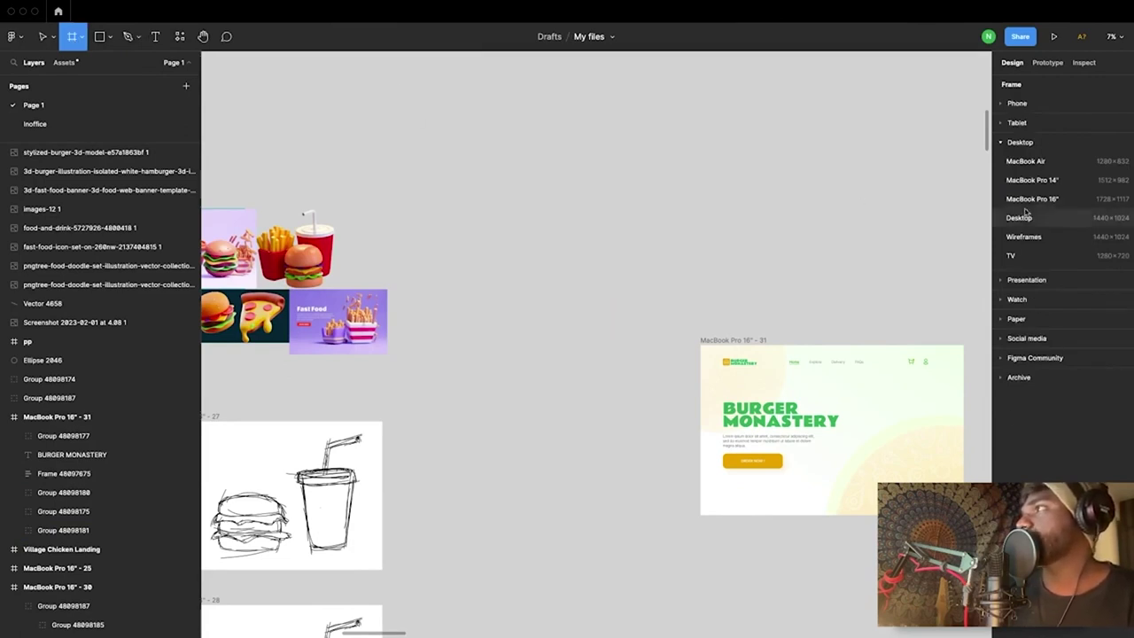
pyautogui.click(1034, 179)
pyautogui.keyDown('ctrl'); pyautogui.scroll(5, 610, 292); pyautogui.keyUp('ctrl')
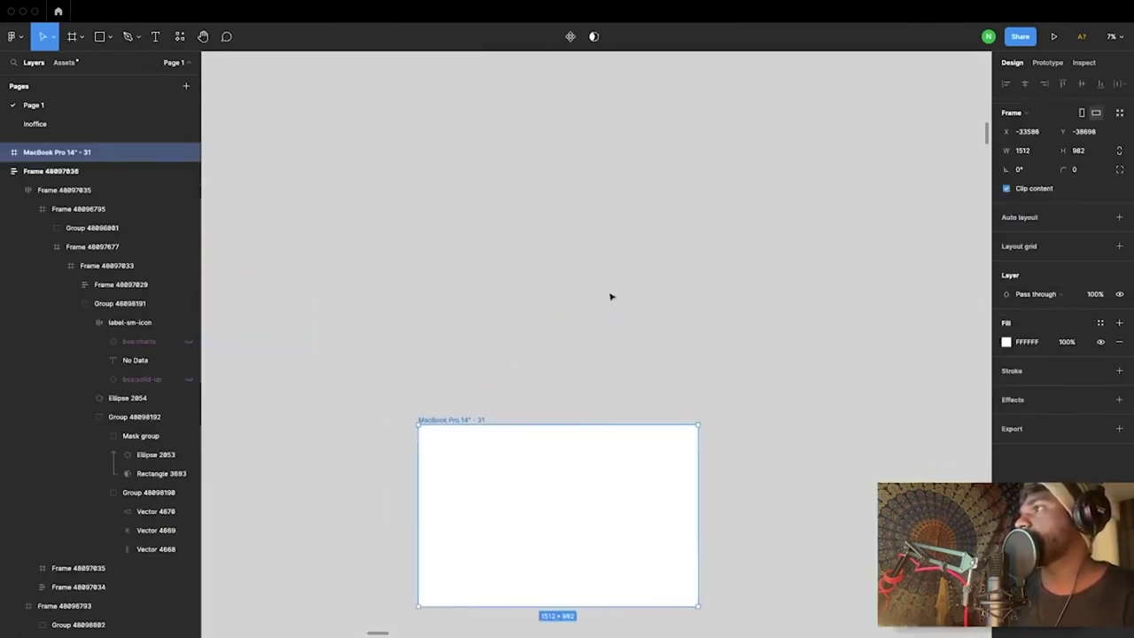
pyautogui.scroll(-1, 372, 303)
pyautogui.click(372, 303)
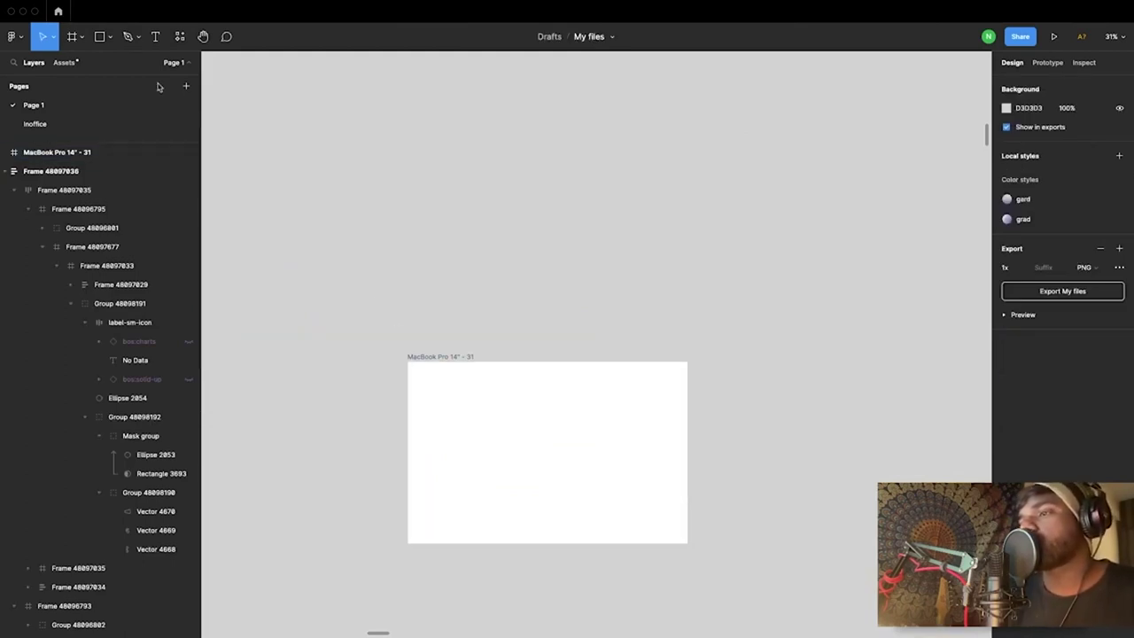
# Step: Try out the shape tool and pen/pencil tool dropdown options
pyautogui.click(110, 37)
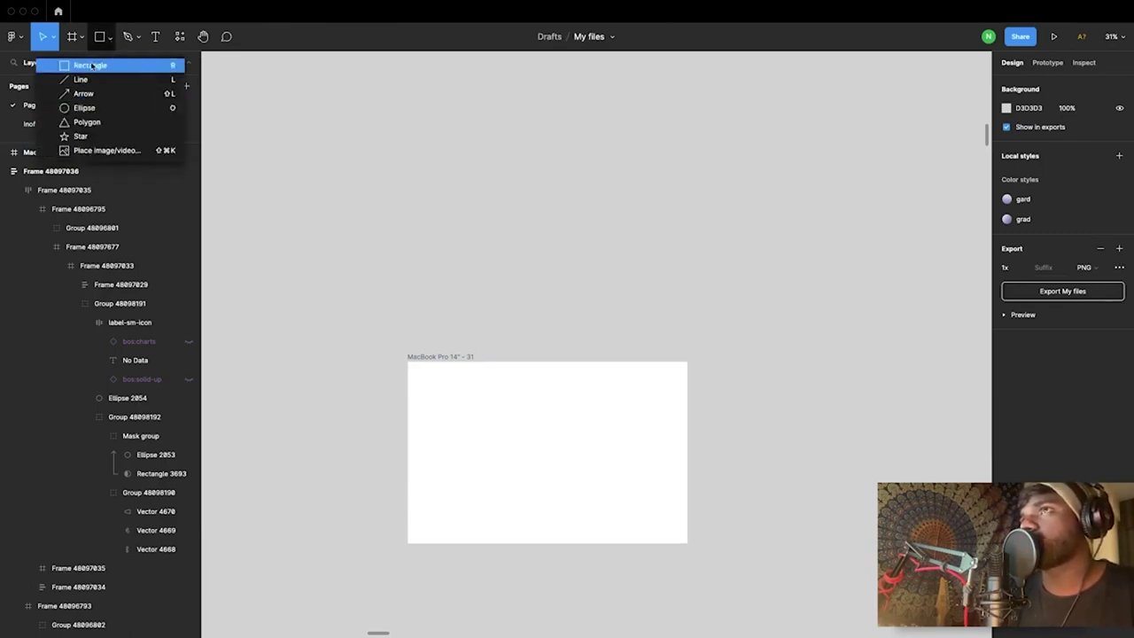
pyautogui.click(91, 66)
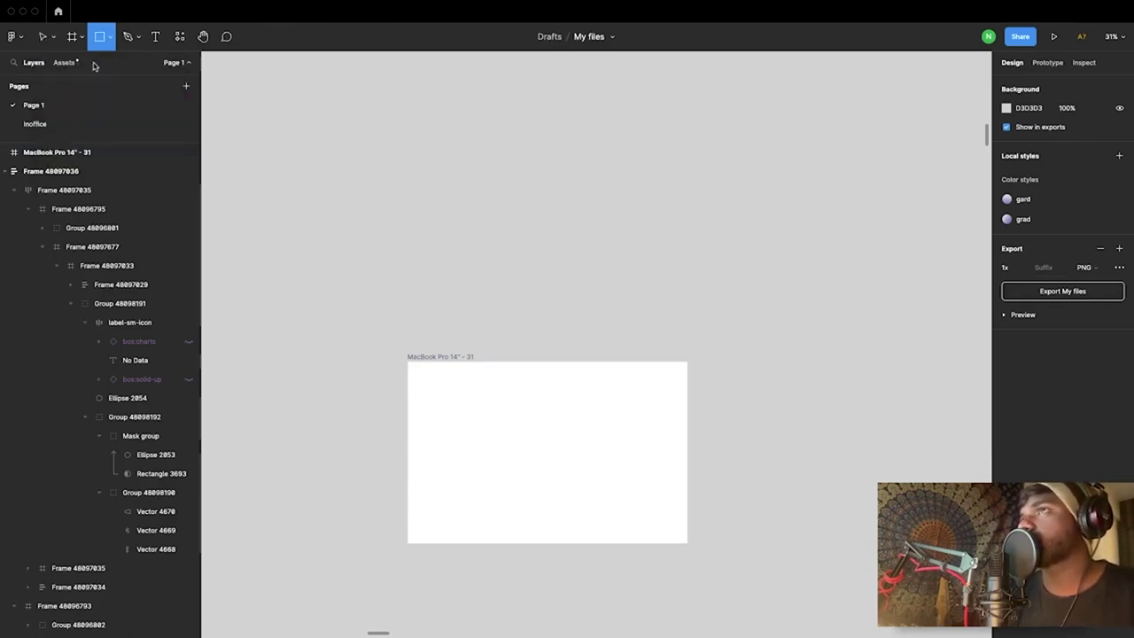
pyautogui.click(109, 37)
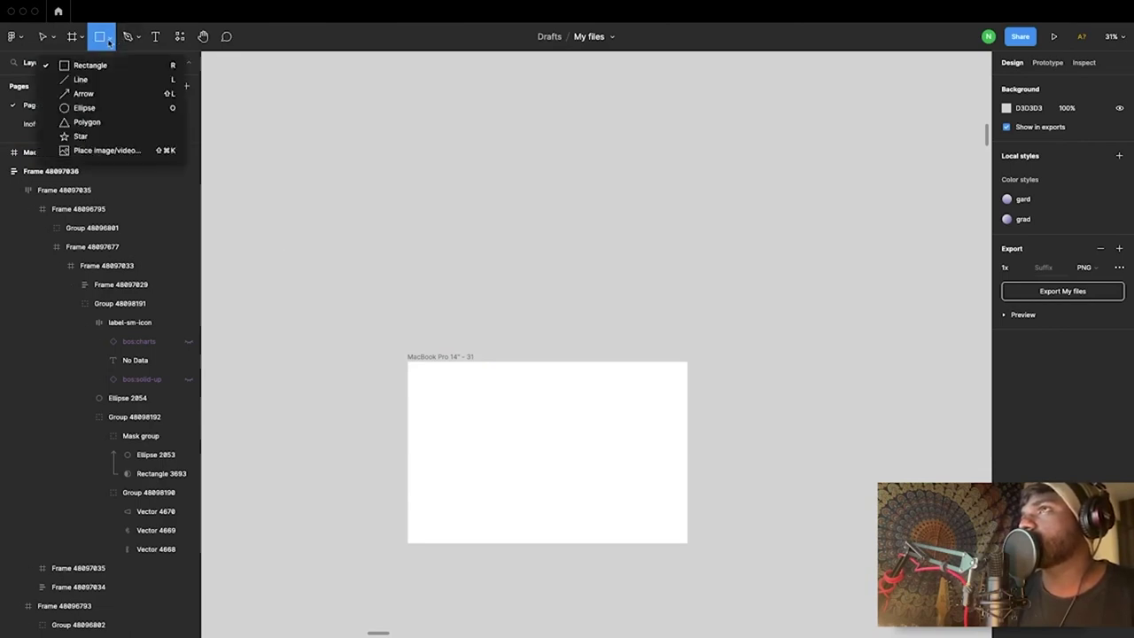
pyautogui.click(138, 38)
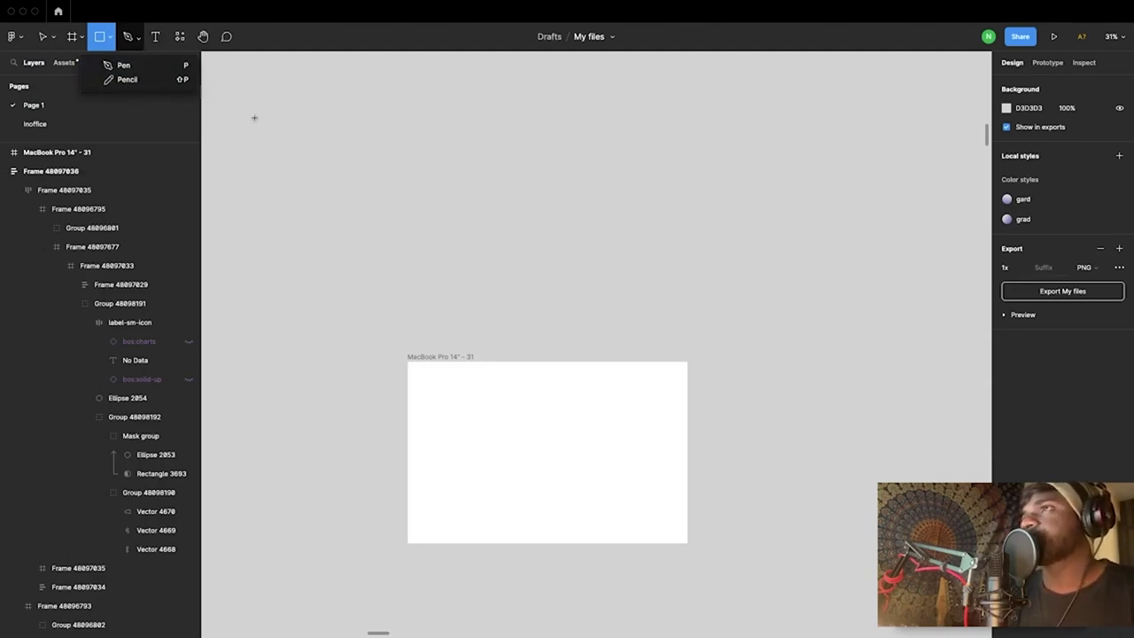
pyautogui.press('v')
pyautogui.click(351, 200)
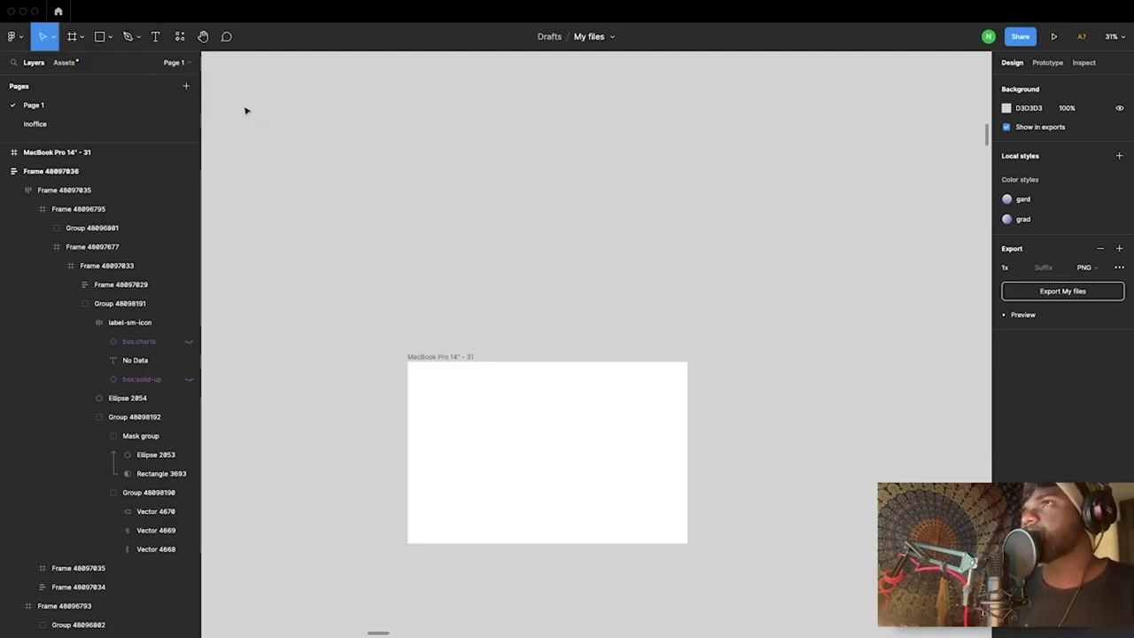
pyautogui.click(155, 36)
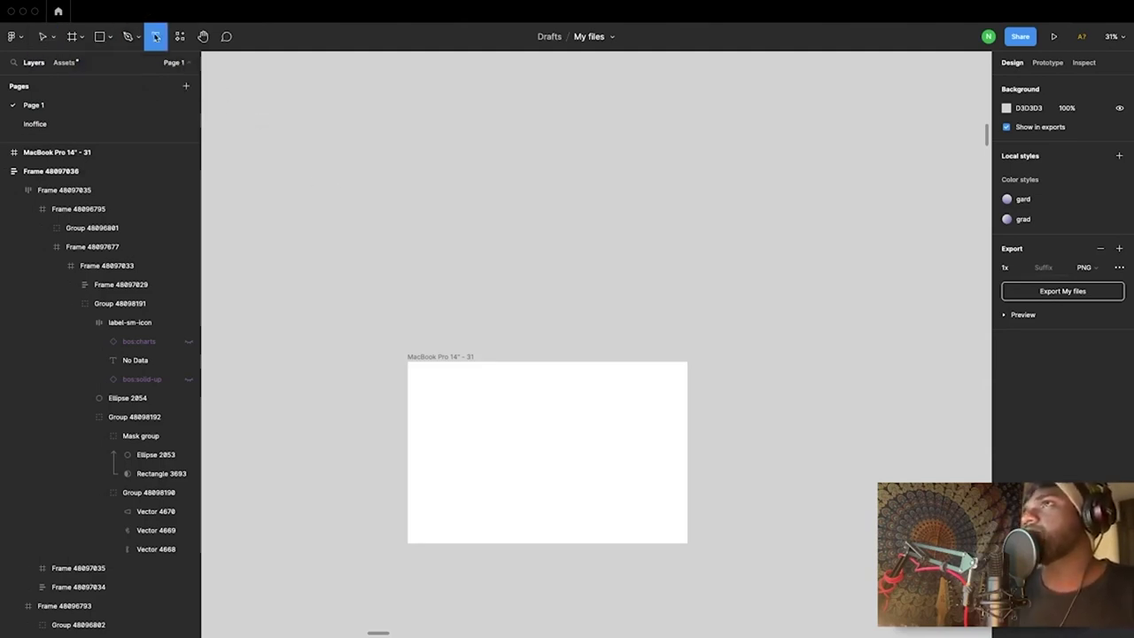
# Step: Type test text 'Hdy' inside the new frame, then discard it
pyautogui.click(477, 446)
pyautogui.write('Hdy')
pyautogui.press('BackSpace')
pyautogui.press('BackSpace')
pyautogui.press('BackSpace')
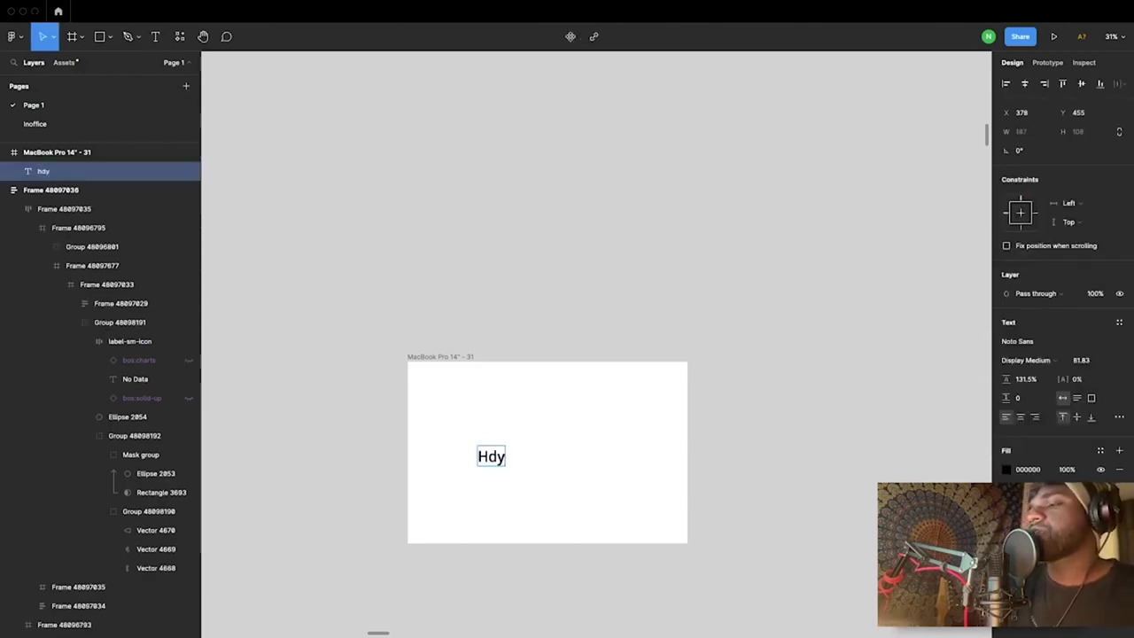
pyautogui.click(569, 349)
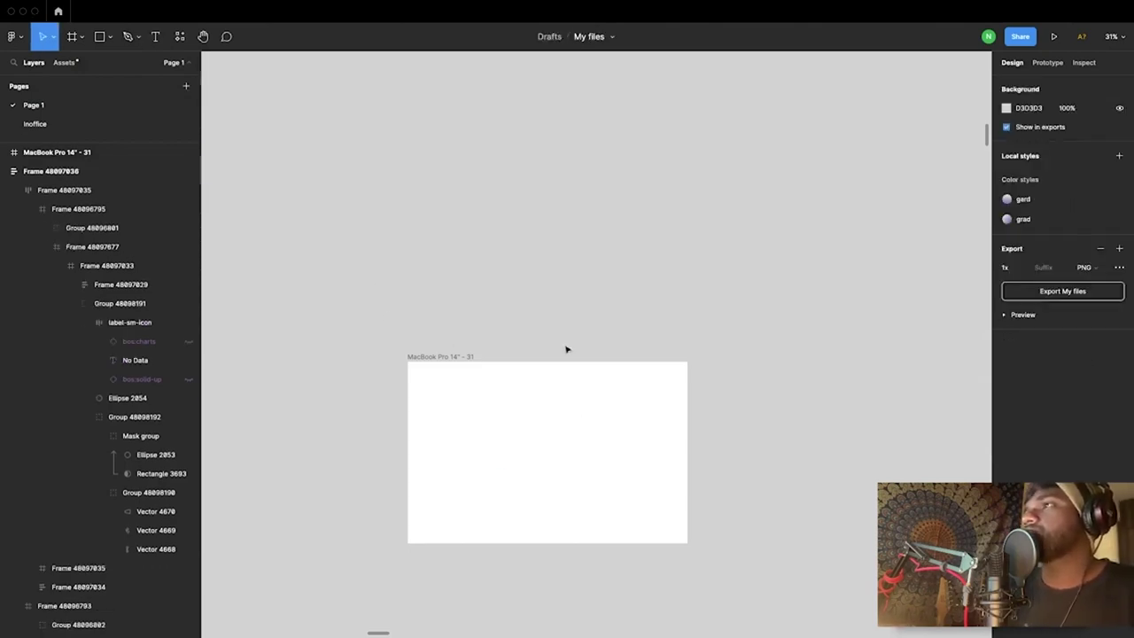
# Step: Move the MacBook Pro 14" frame slightly to the left
pyautogui.click(452, 356)
pyautogui.keyDown('ctrl'); pyautogui.scroll(-5, 447, 338); pyautogui.keyUp('ctrl')
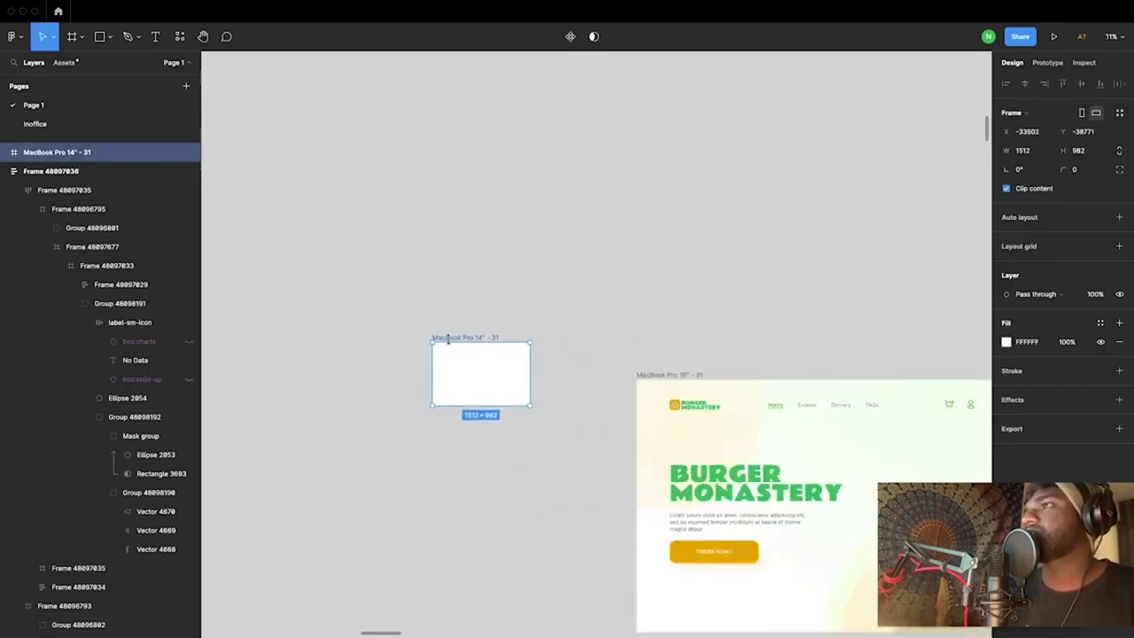
pyautogui.keyDown('ctrl'); pyautogui.scroll(3, 481, 331); pyautogui.keyUp('ctrl')
pyautogui.hscroll(-2, 481, 331)
pyautogui.click(476, 313)
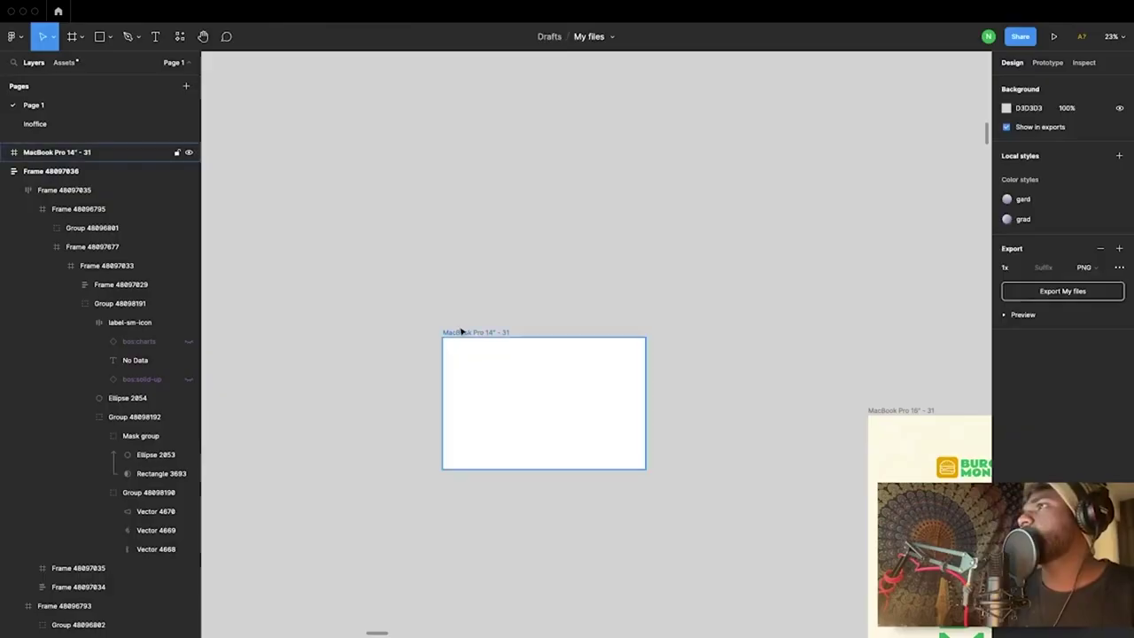
pyautogui.click(468, 331)
pyautogui.moveTo(468, 331); pyautogui.dragTo(417, 331)
# Step: Add a Drop shadow effect to the MacBook Pro 14" frame
pyautogui.hscroll(-2, 423, 327)
pyautogui.hscroll(-3, 597, 372)
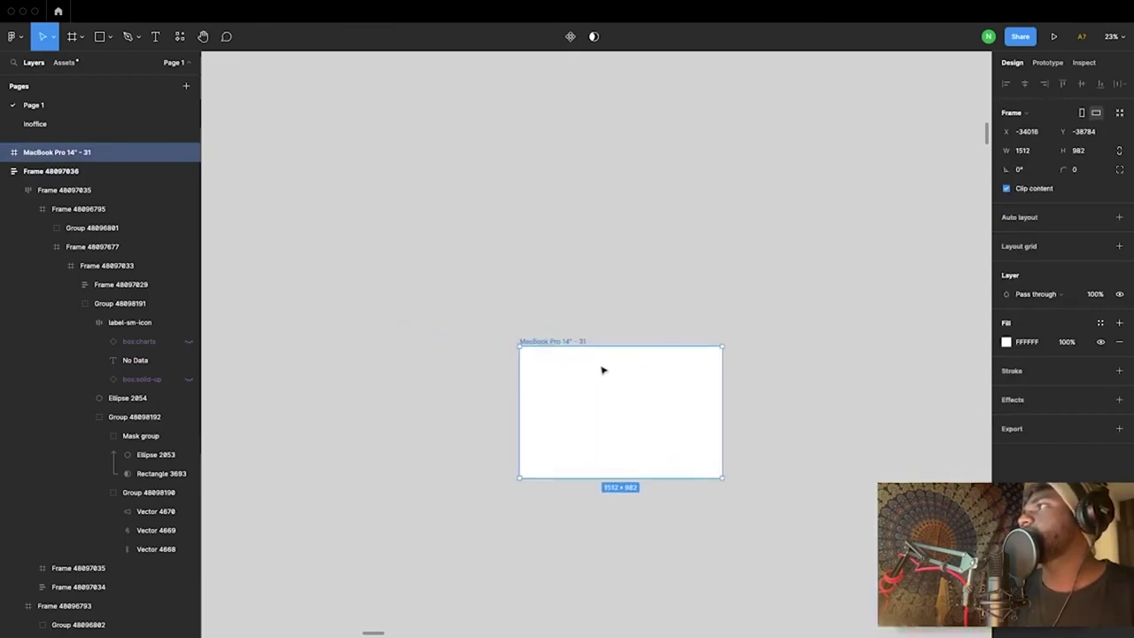
pyautogui.click(1012, 399)
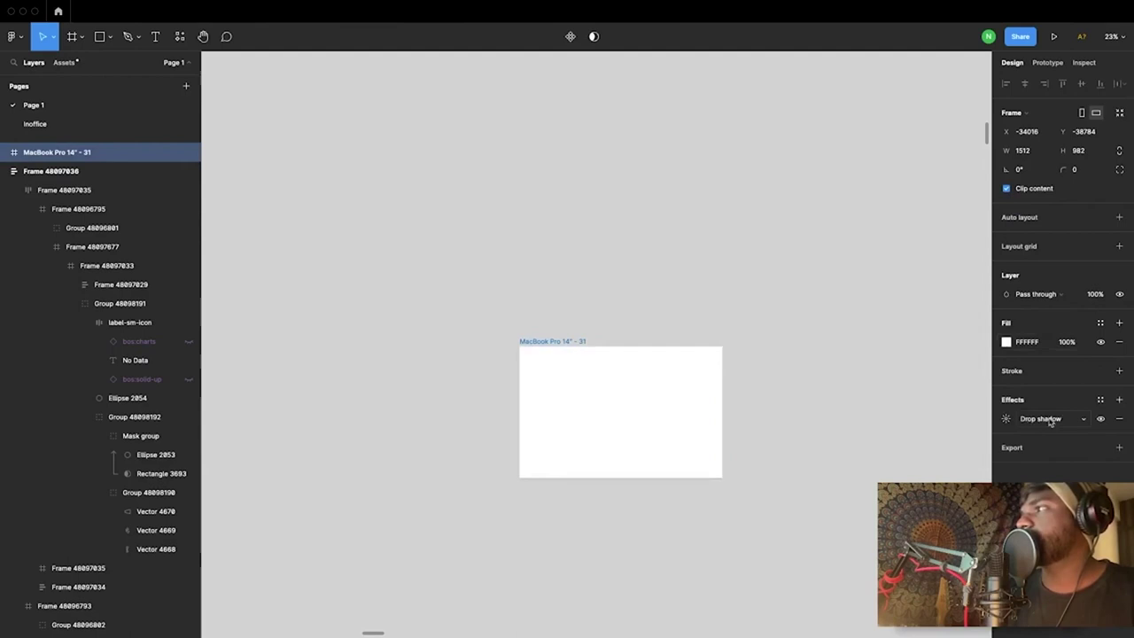
pyautogui.click(1050, 420)
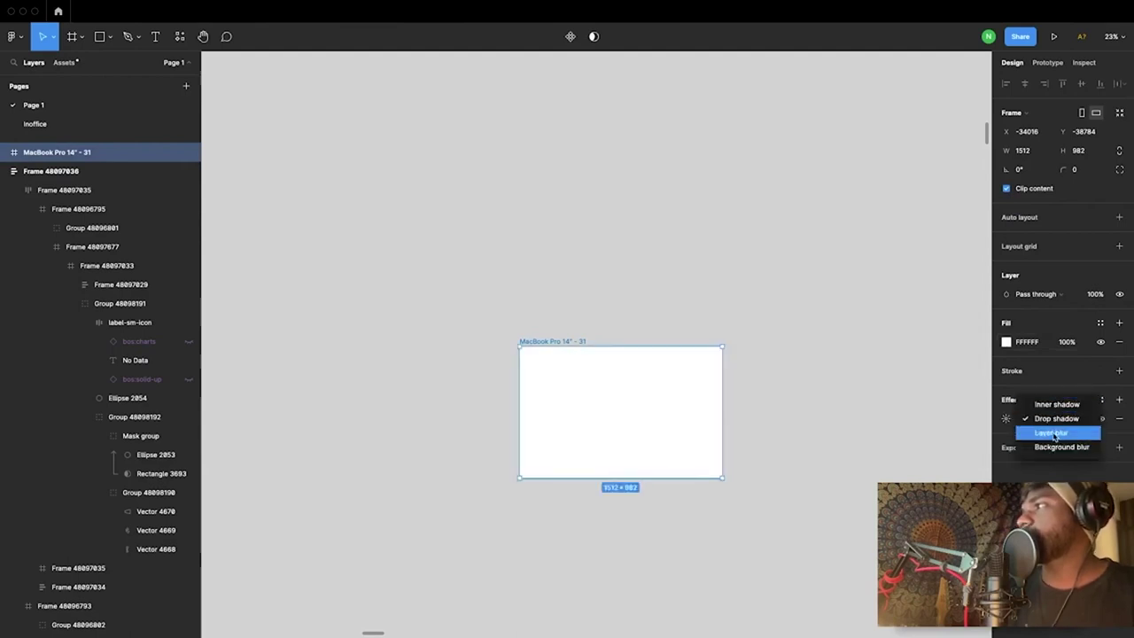
pyautogui.press('Escape')
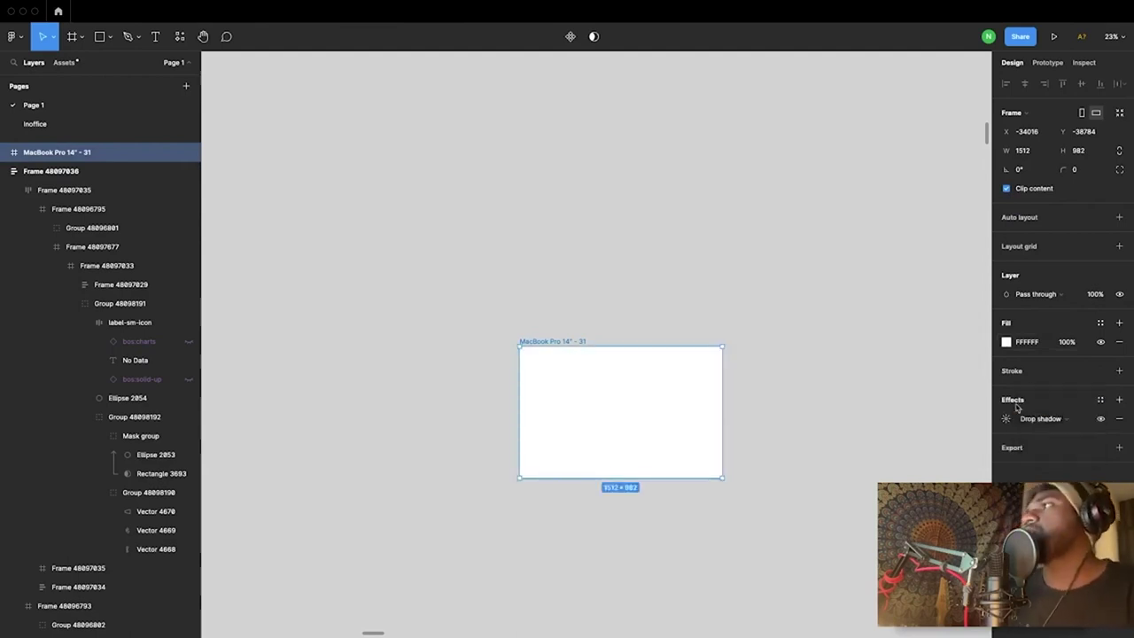
pyautogui.click(843, 326)
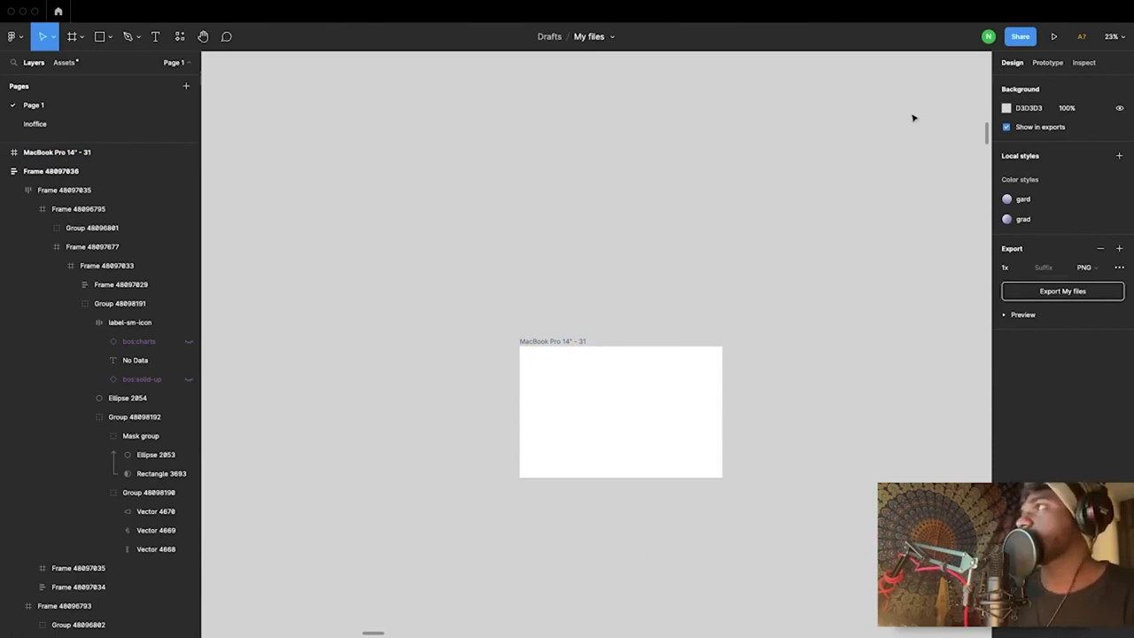
pyautogui.keyDown('ctrl'); pyautogui.scroll(-4, 583, 345); pyautogui.keyUp('ctrl')
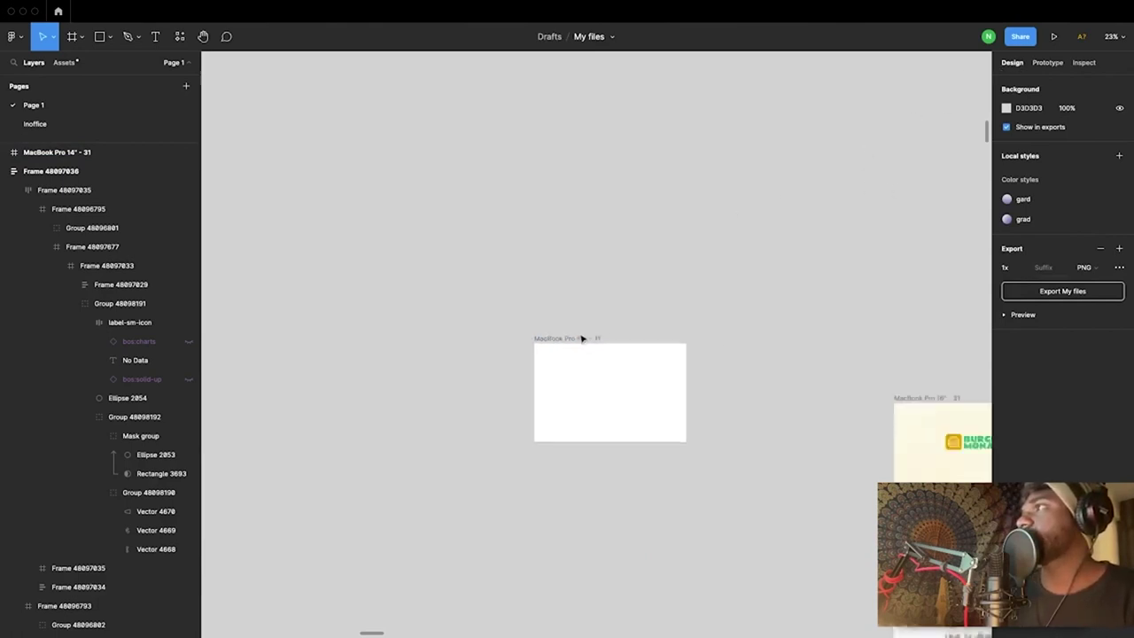
# Step: Move the MacBook Pro 14" frame further left on the canvas
pyautogui.hscroll(-2, 582, 336)
pyautogui.click(640, 342)
pyautogui.moveTo(645, 344); pyautogui.dragTo(536, 342)
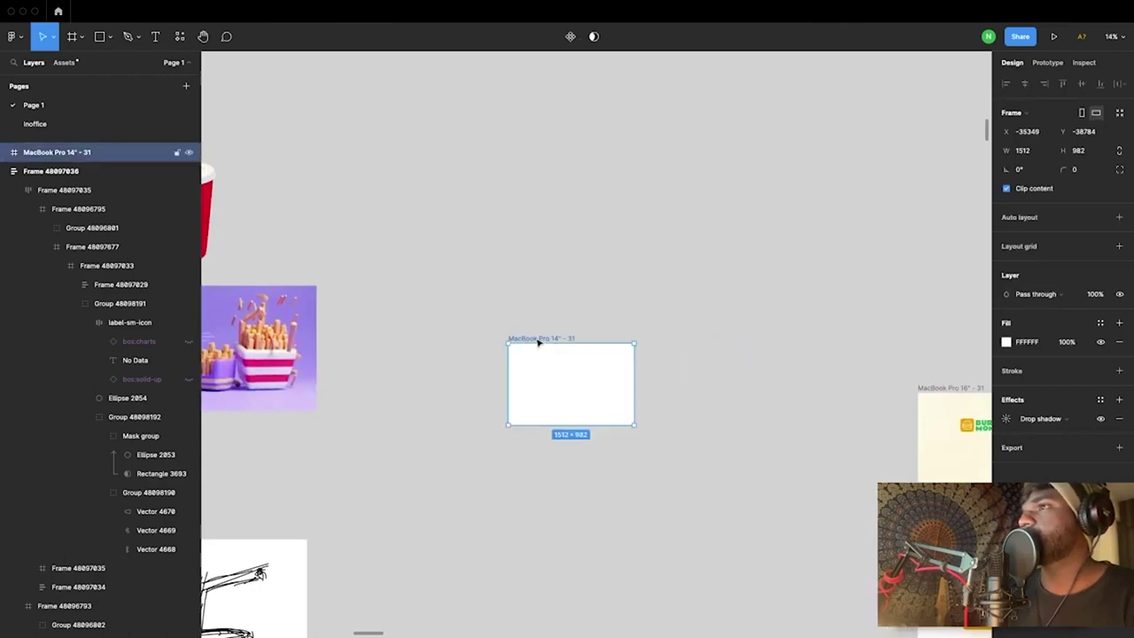
pyautogui.hscroll(-6, 537, 342)
pyautogui.scroll(3, 536, 342)
pyautogui.hscroll(-4, 536, 342)
pyautogui.scroll(-1, 537, 342)
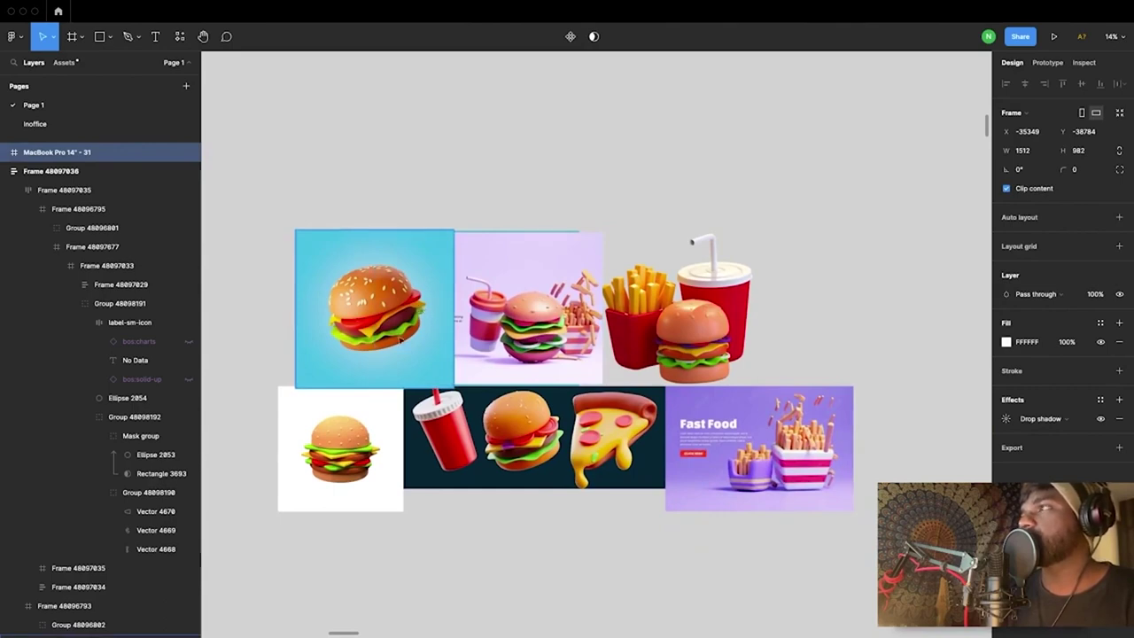
# Step: Select the dark burger and pizza banner image and look over the reference images
pyautogui.click(523, 398)
pyautogui.keyDown('ctrl'); pyautogui.scroll(1, 523, 394); pyautogui.keyUp('ctrl')
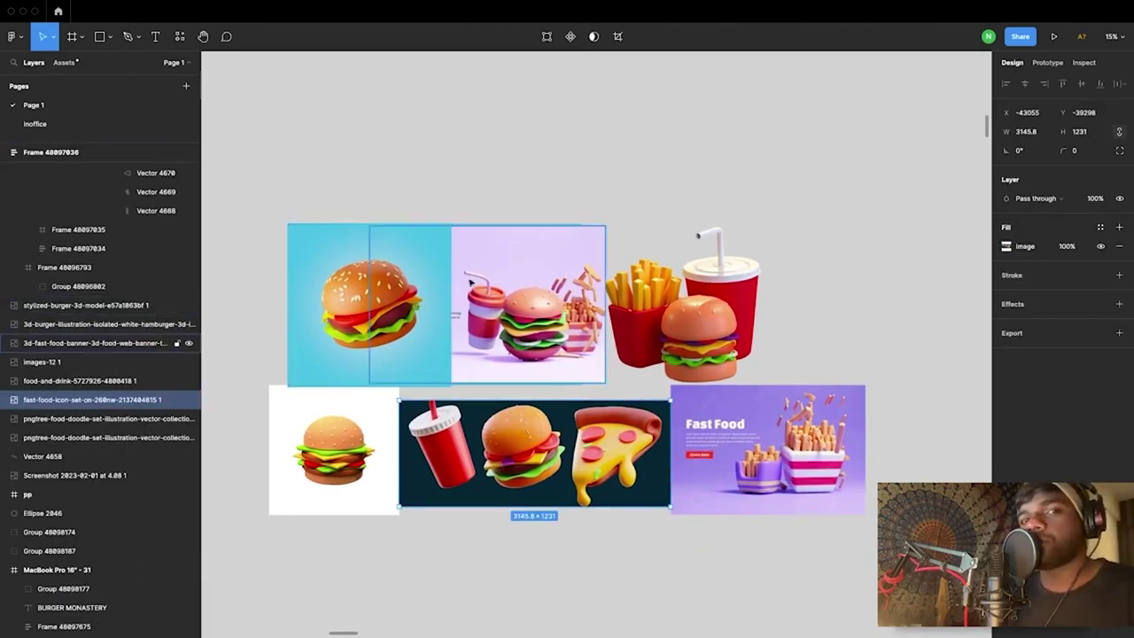
pyautogui.scroll(-3, 535, 308)
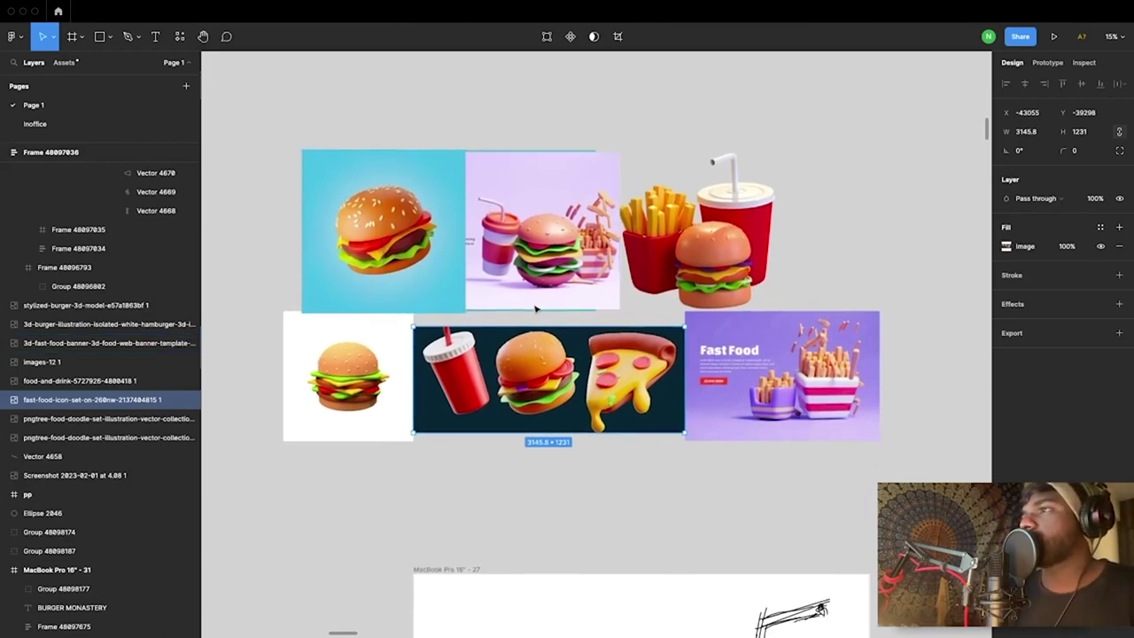
pyautogui.scroll(2, 535, 308)
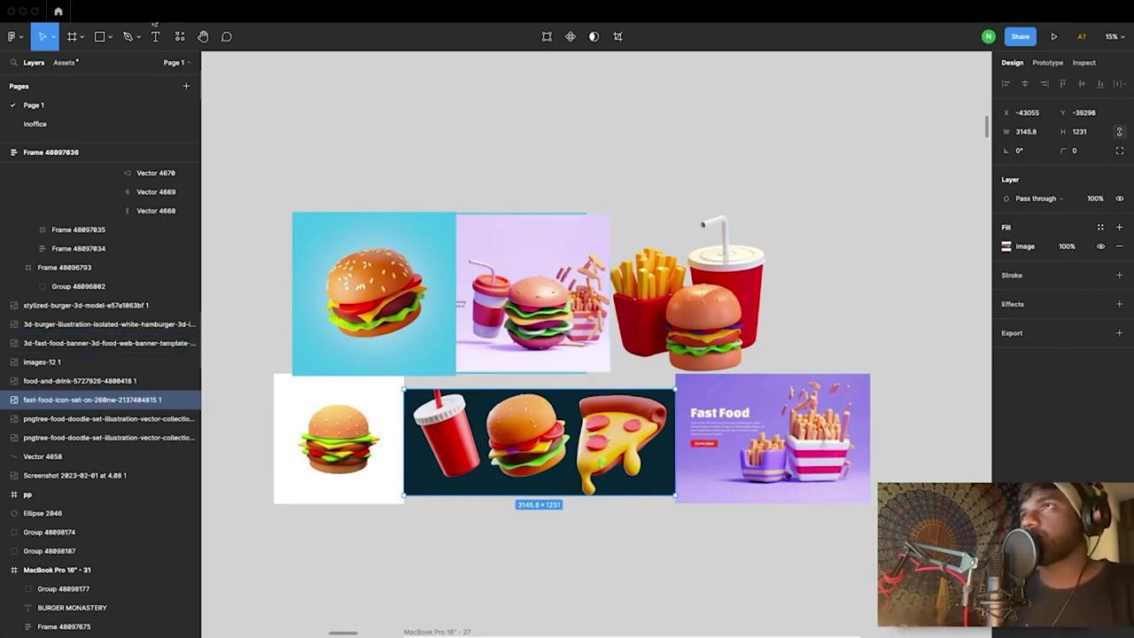
pyautogui.press('p')
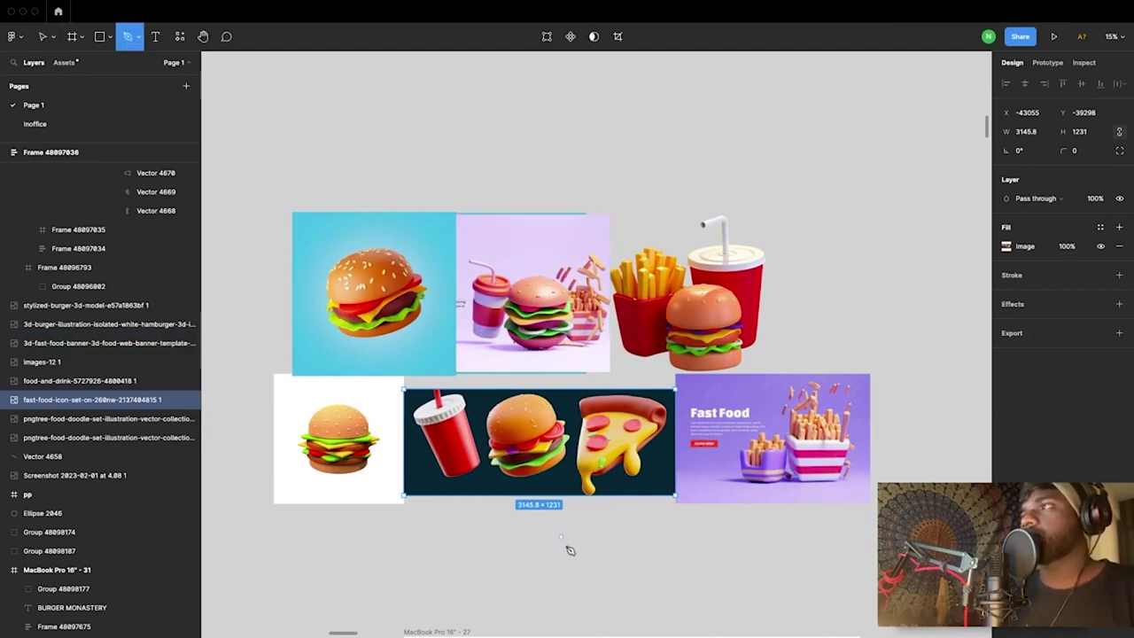
pyautogui.scroll(-2, 570, 550)
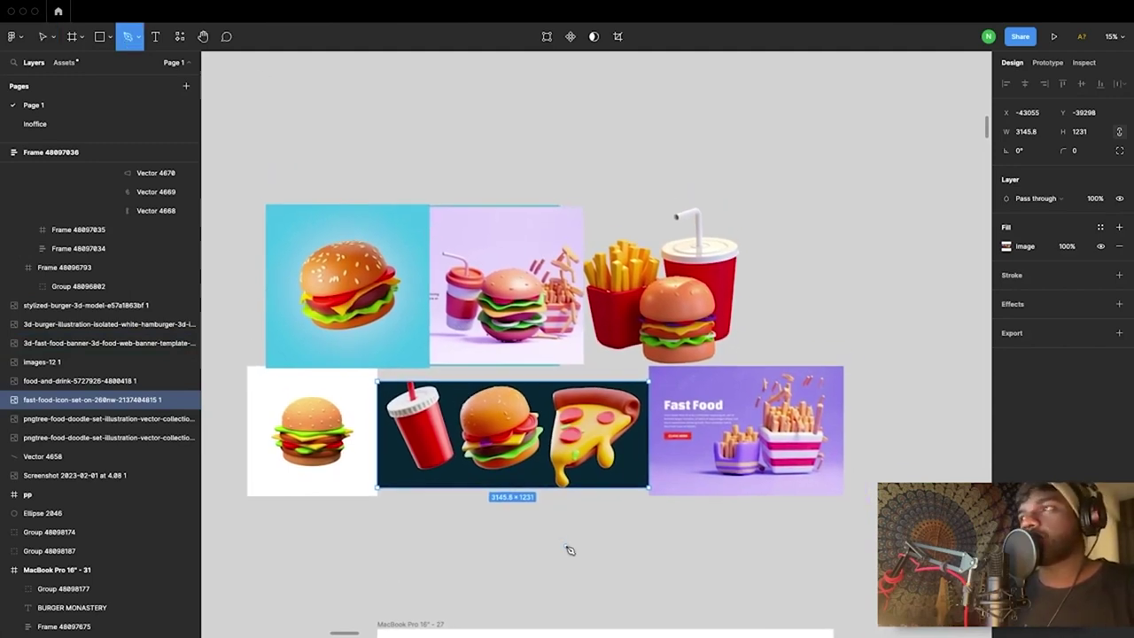
pyautogui.scroll(-1, 625, 527)
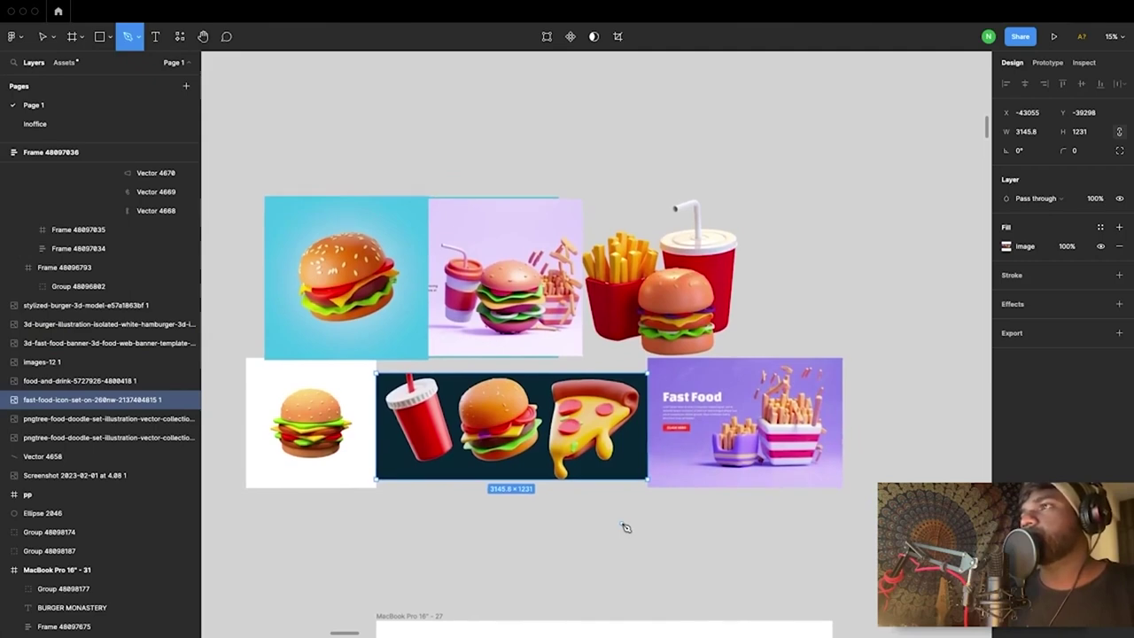
pyautogui.scroll(-5, 624, 527)
pyautogui.scroll(-1, 596, 344)
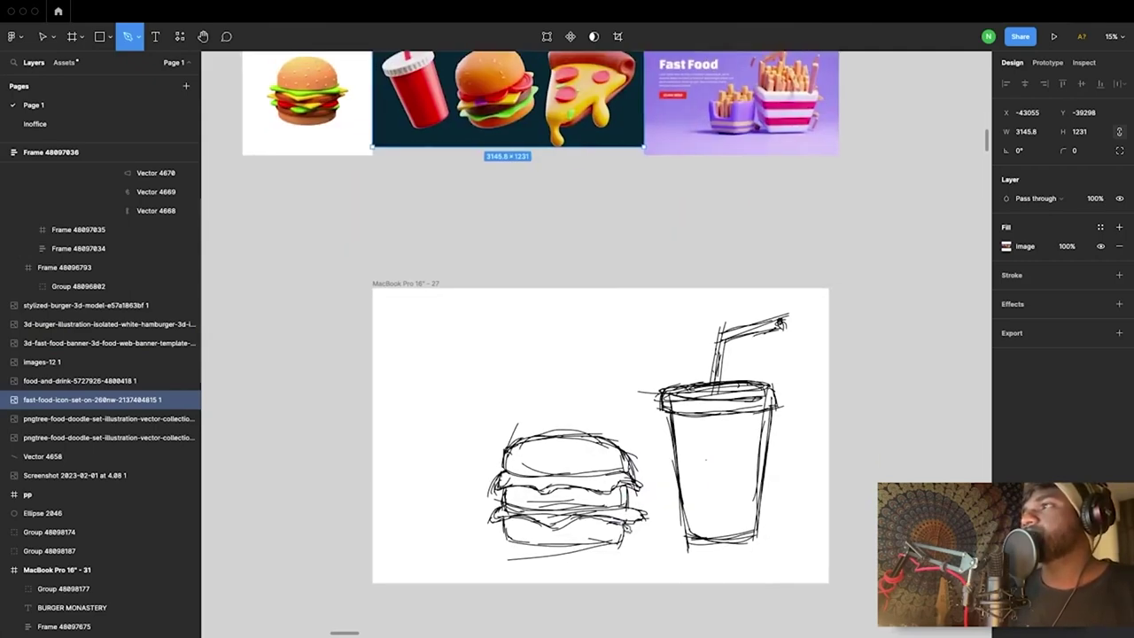
pyautogui.scroll(-1, 625, 527)
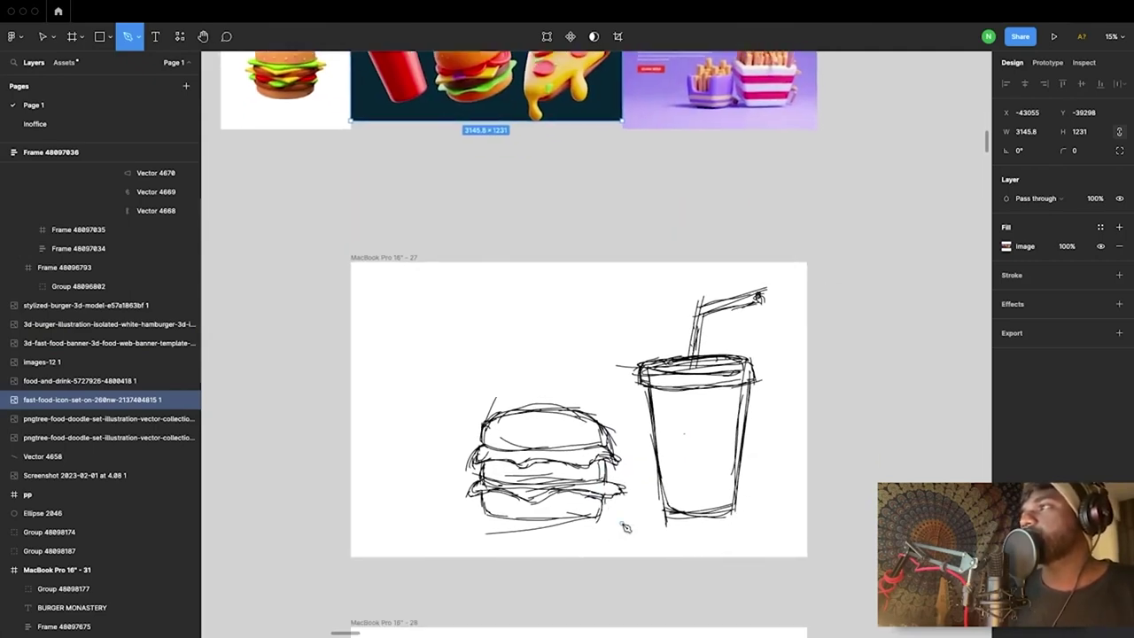
pyautogui.keyDown('ctrl'); pyautogui.scroll(5, 625, 527); pyautogui.keyUp('ctrl')
pyautogui.keyDown('ctrl'); pyautogui.scroll(-4, 625, 527); pyautogui.keyUp('ctrl')
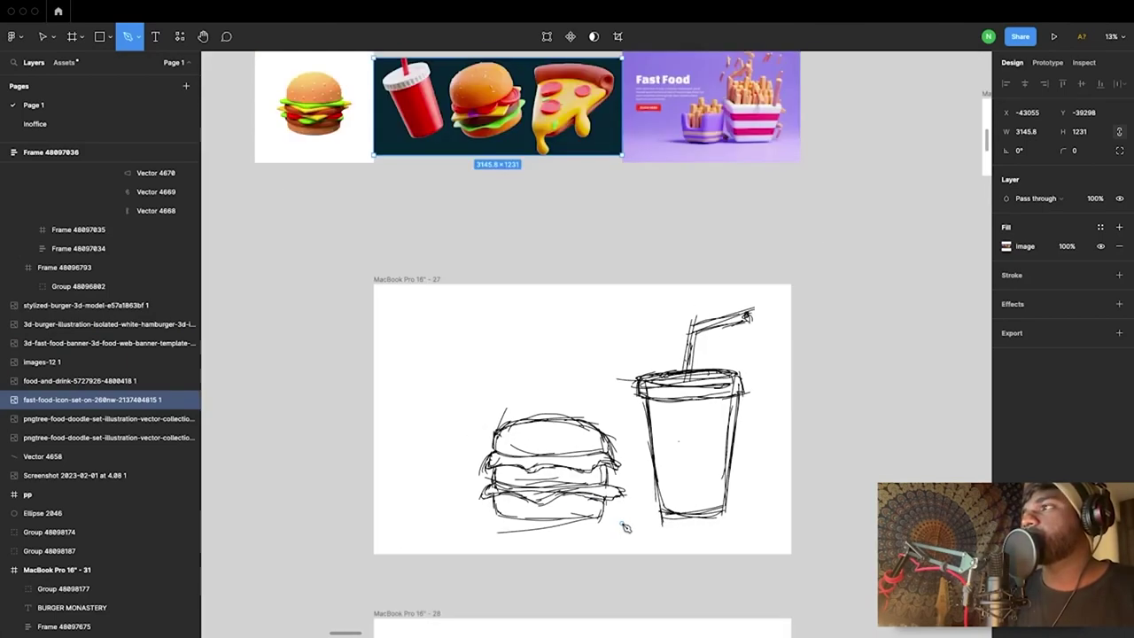
pyautogui.keyDown('ctrl'); pyautogui.scroll(5, 625, 527); pyautogui.keyUp('ctrl')
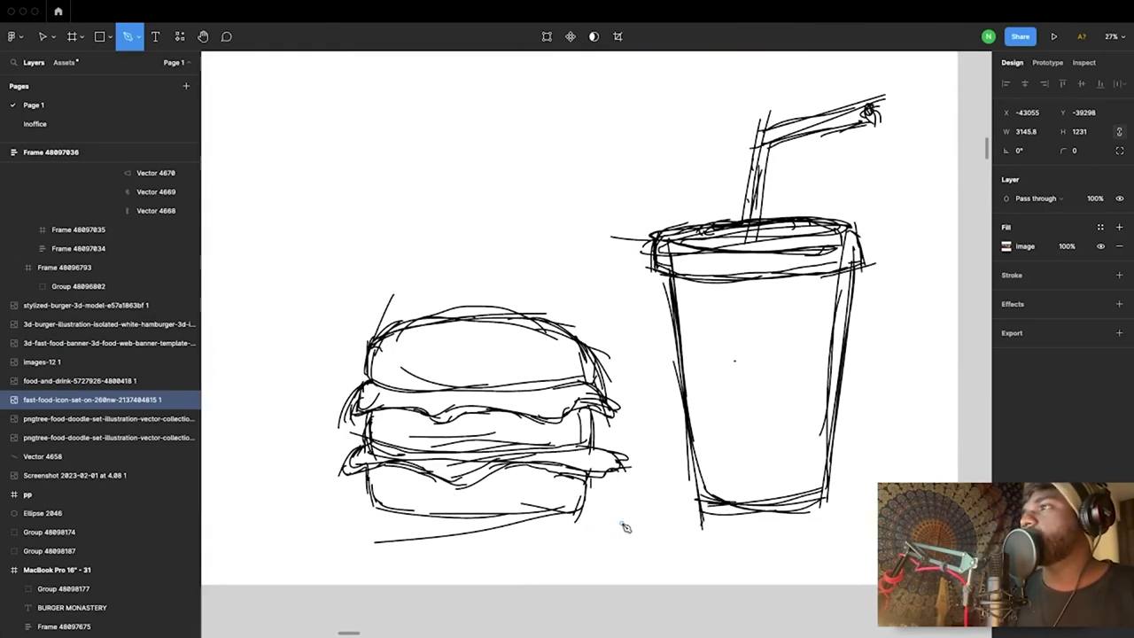
pyautogui.keyDown('ctrl'); pyautogui.scroll(-5, 626, 527); pyautogui.keyUp('ctrl')
# Step: Zoom to fit the sketch frame MacBook Pro 16" - 28
pyautogui.press('v')
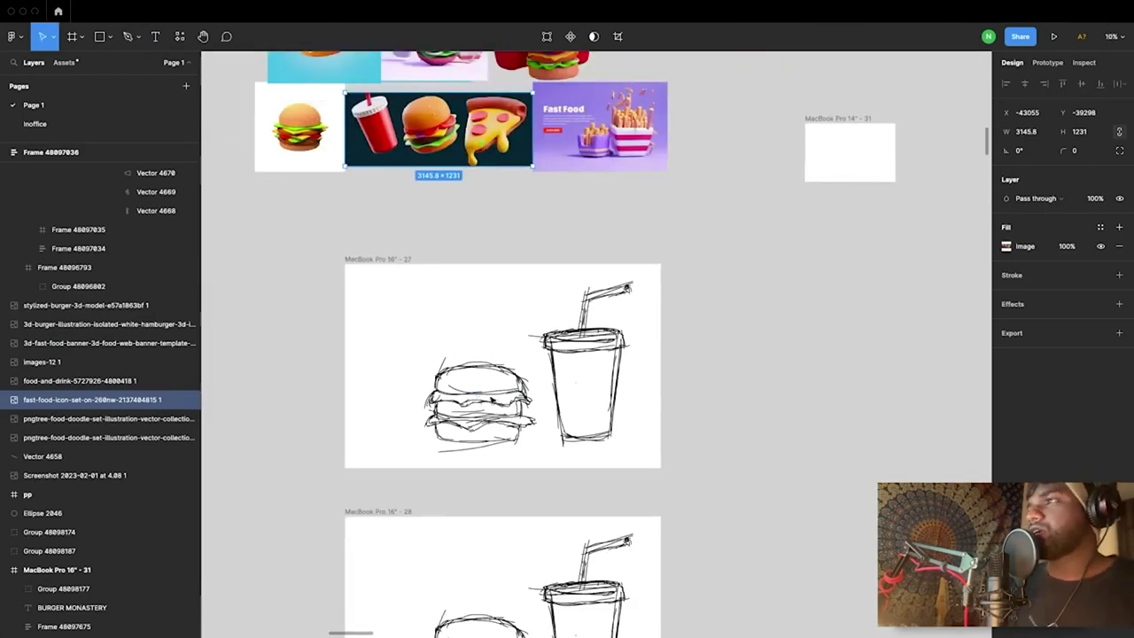
pyautogui.click(779, 423)
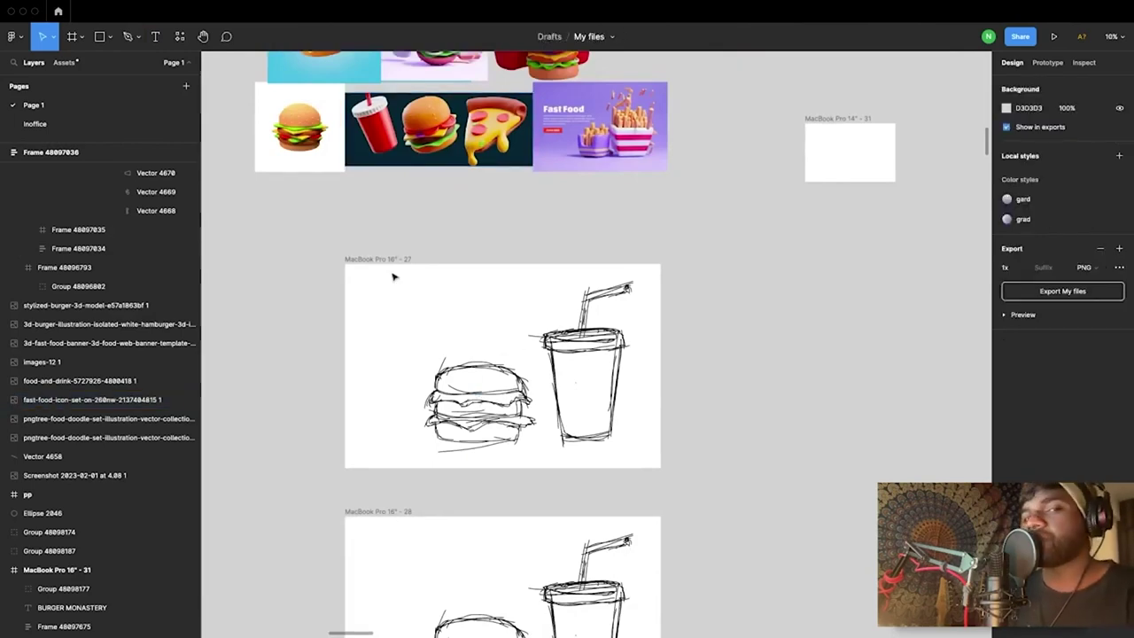
pyautogui.scroll(-2, 447, 288)
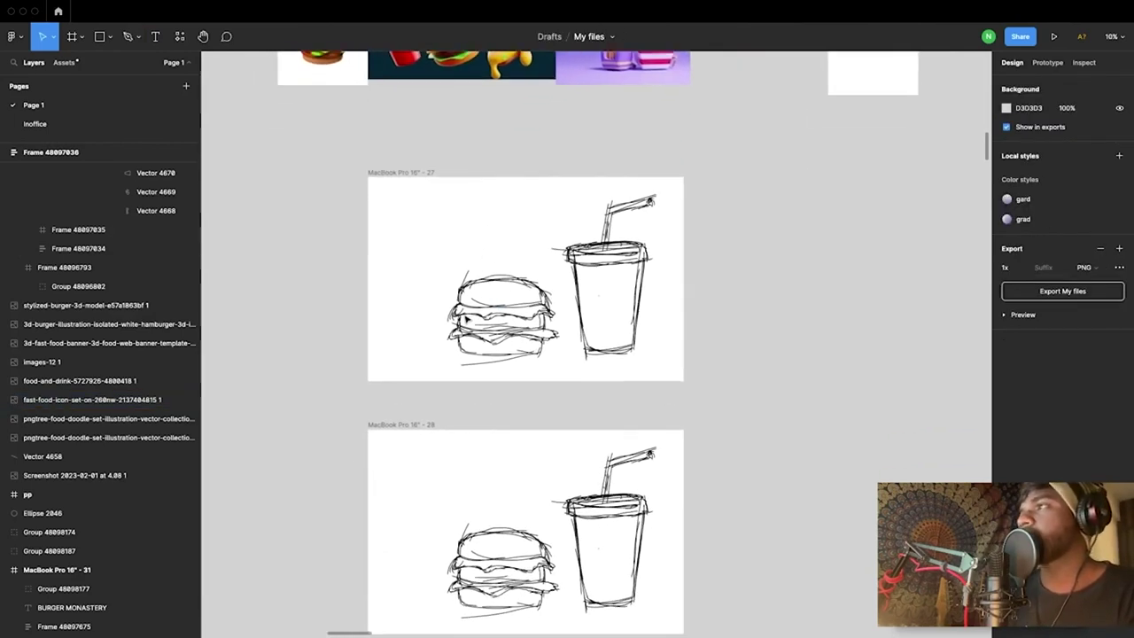
pyautogui.click(496, 496)
pyautogui.hotkey('shift', '2')
pyautogui.press('p')
pyautogui.keyDown('ctrl'); pyautogui.scroll(-2, 489, 326); pyautogui.keyUp('ctrl')
# Step: Marquee-select the burger and cup sketch strokes and set their opacity to 25%
pyautogui.scroll(1, 489, 324)
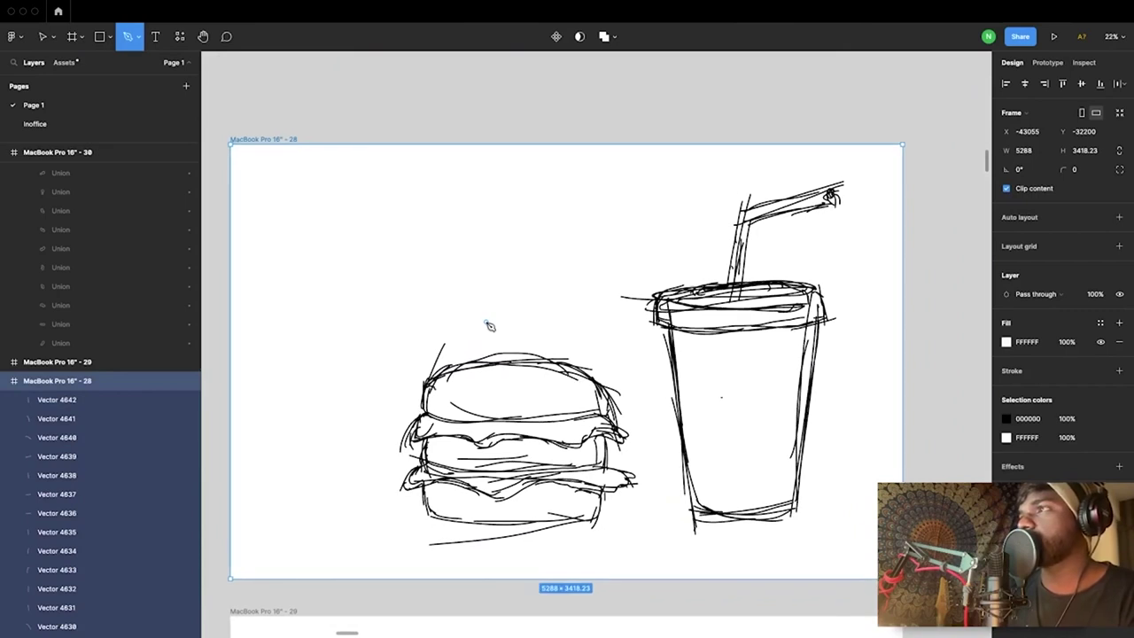
pyautogui.click(44, 40)
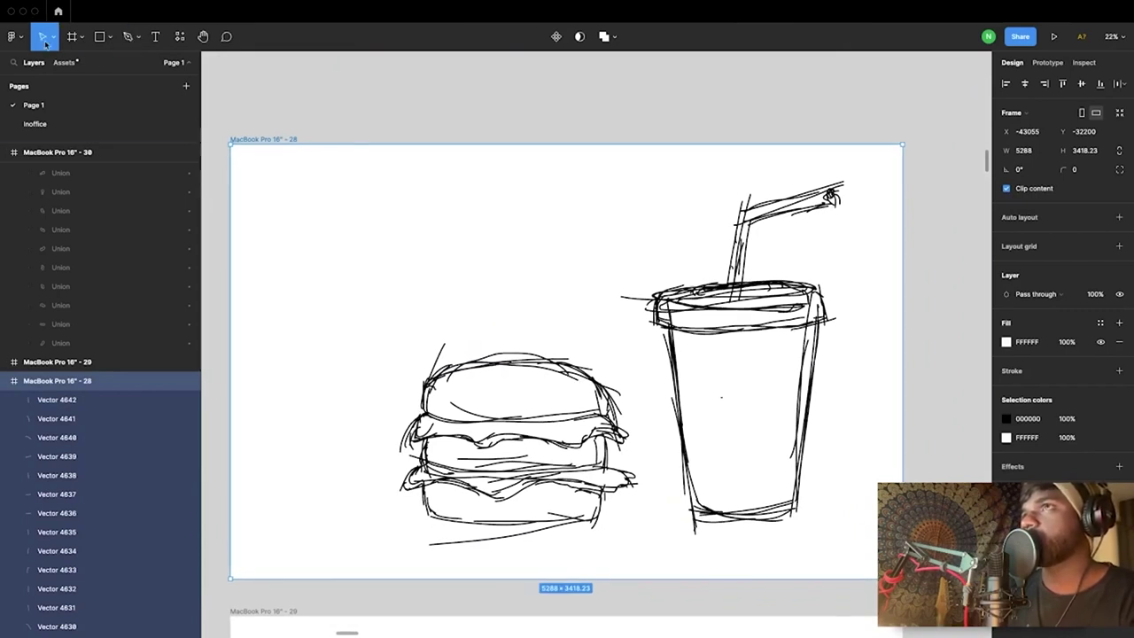
pyautogui.moveTo(301, 145); pyautogui.dragTo(857, 564)
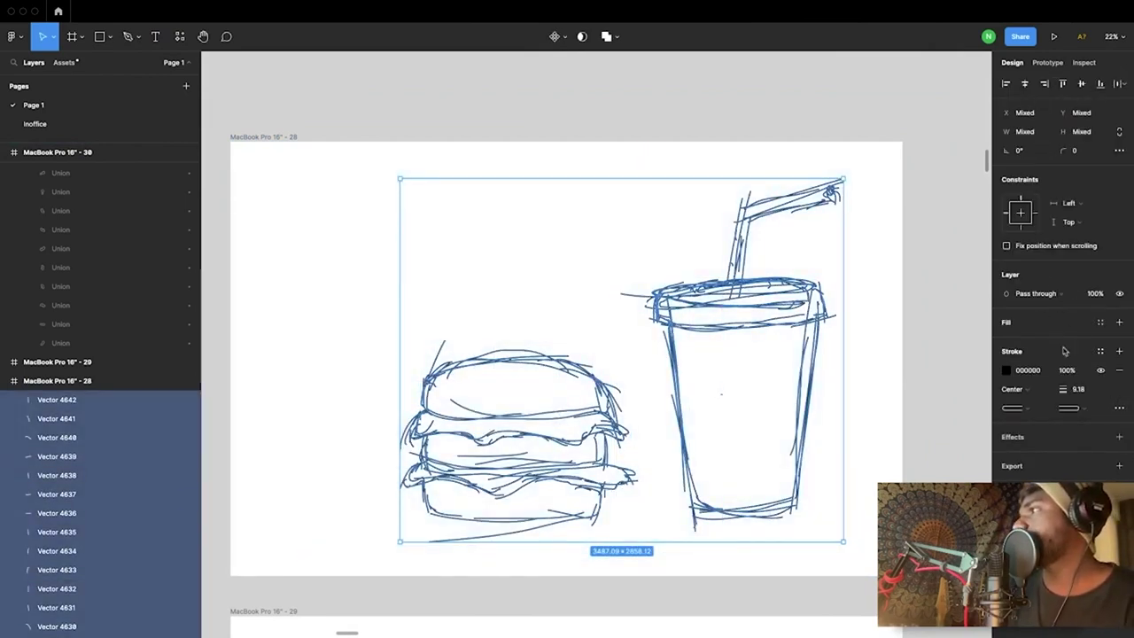
pyautogui.click(1096, 296)
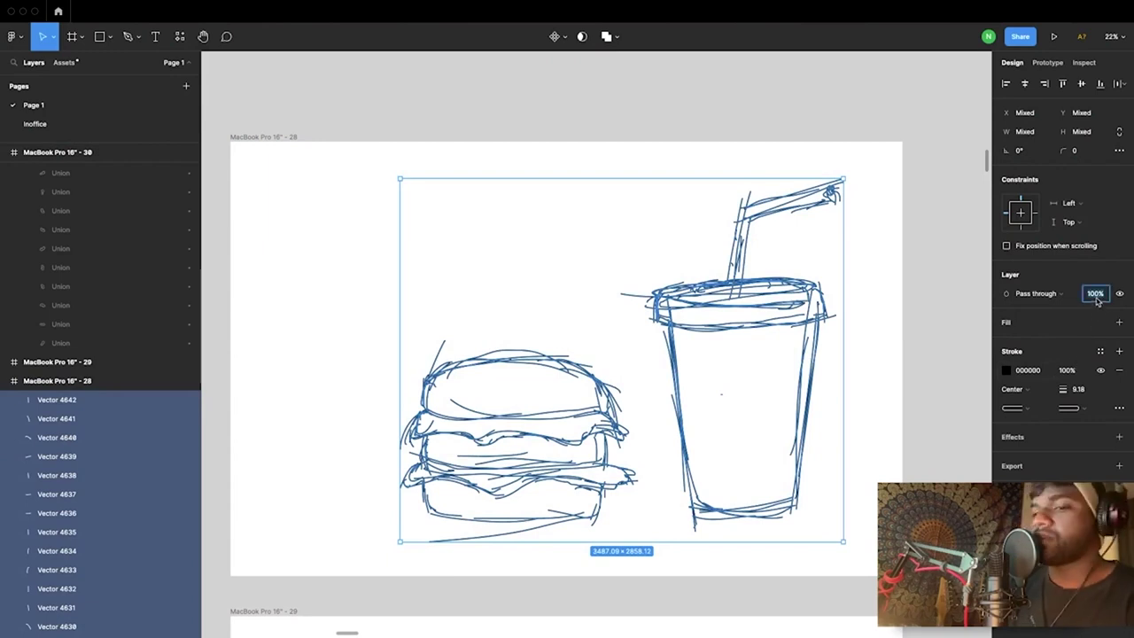
pyautogui.write('25')
pyautogui.press('Return')
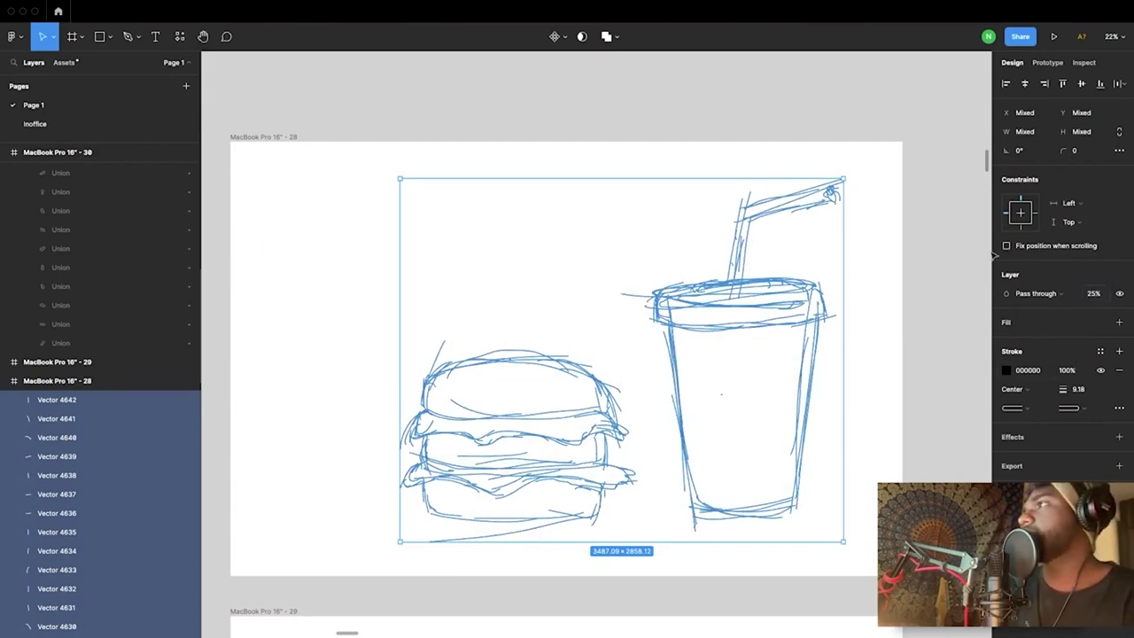
pyautogui.click(924, 234)
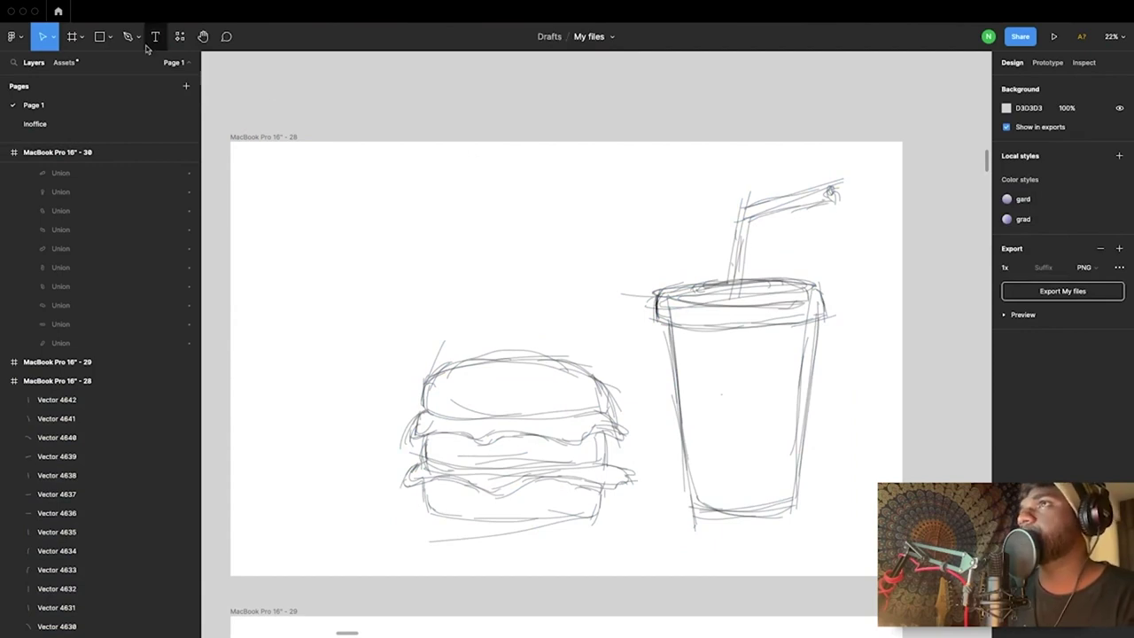
pyautogui.hotkey('shift', 'p')
pyautogui.keyDown('ctrl'); pyautogui.scroll(3, 346, 417); pyautogui.keyUp('ctrl')
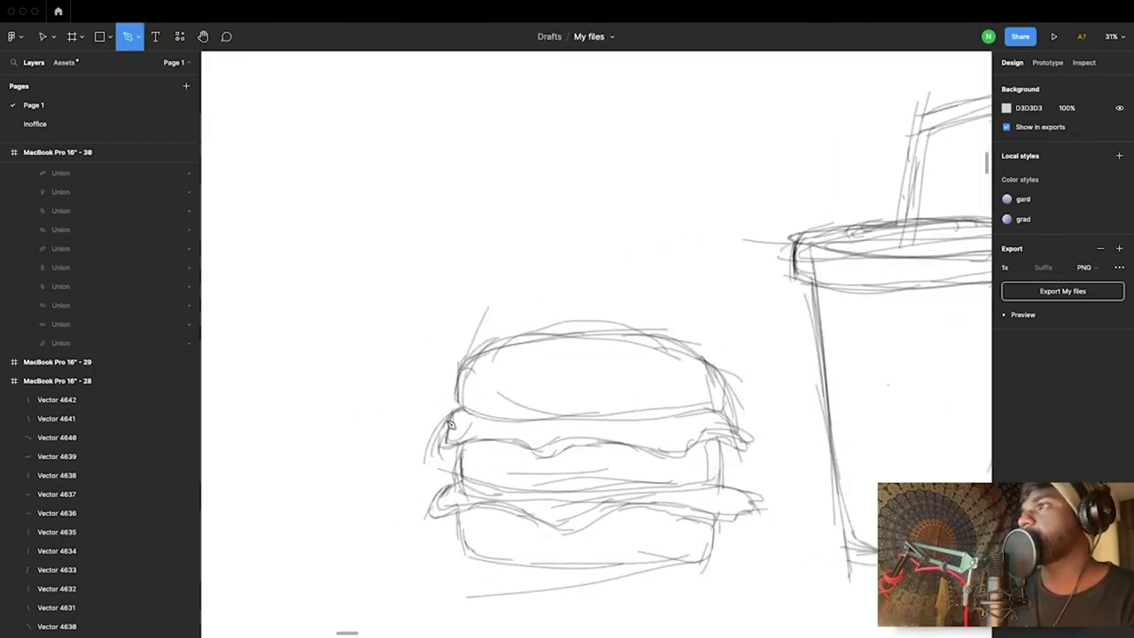
# Step: Trace the top bun as a closed curved pen path and give it a fill
pyautogui.click(455, 405)
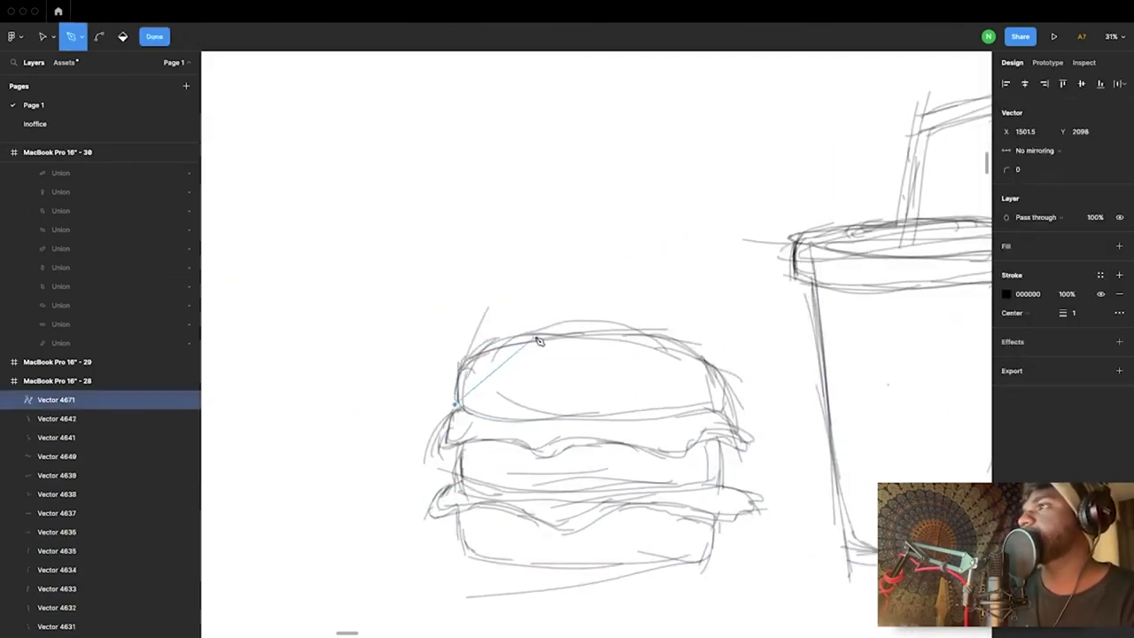
pyautogui.moveTo(561, 332); pyautogui.dragTo(682, 331)
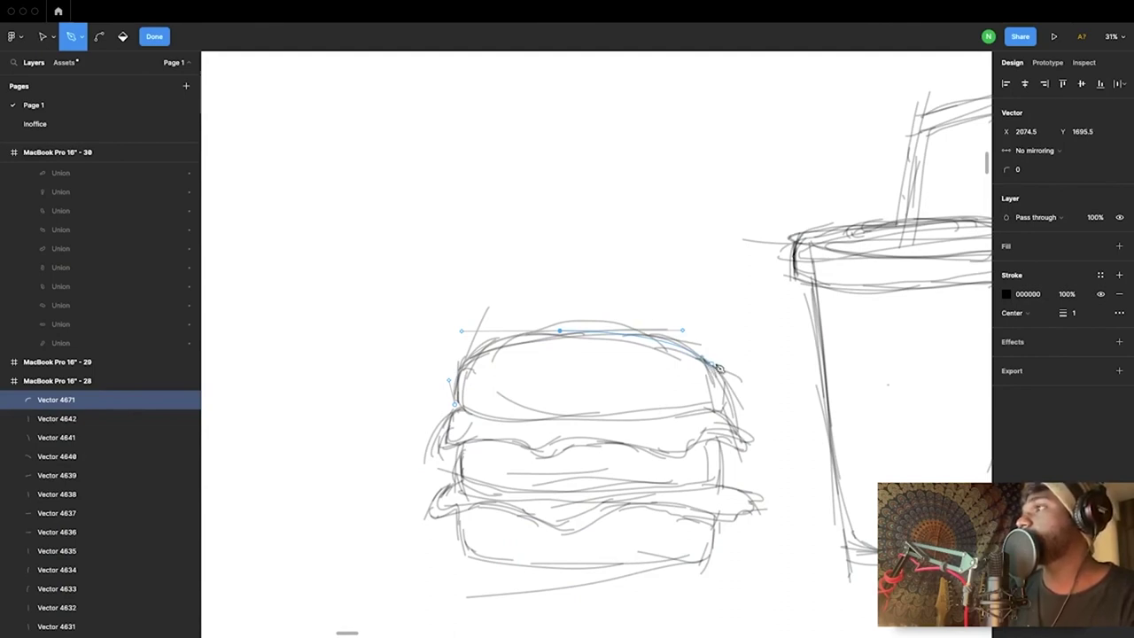
pyautogui.moveTo(727, 384); pyautogui.dragTo(734, 416)
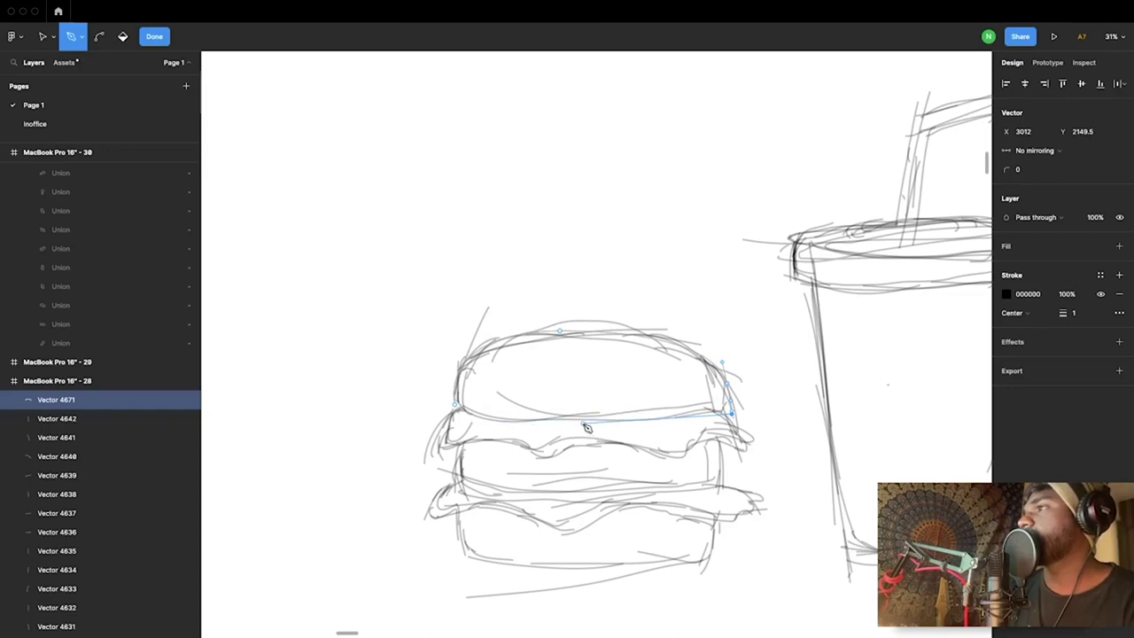
pyautogui.moveTo(579, 424); pyautogui.dragTo(532, 425)
pyautogui.click(453, 404)
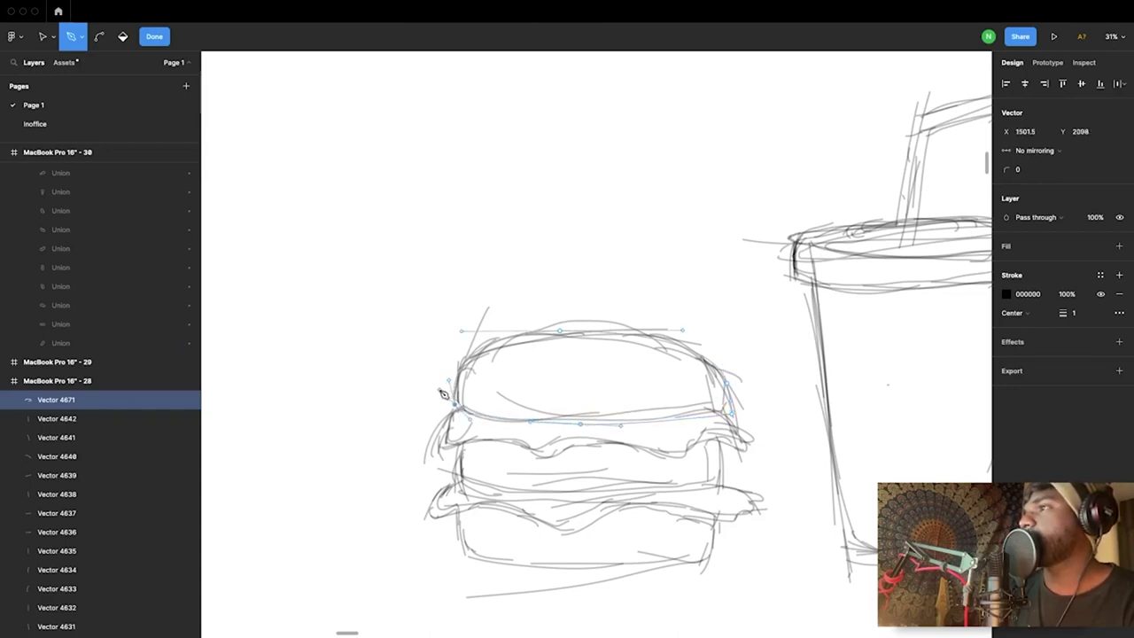
pyautogui.click(445, 386)
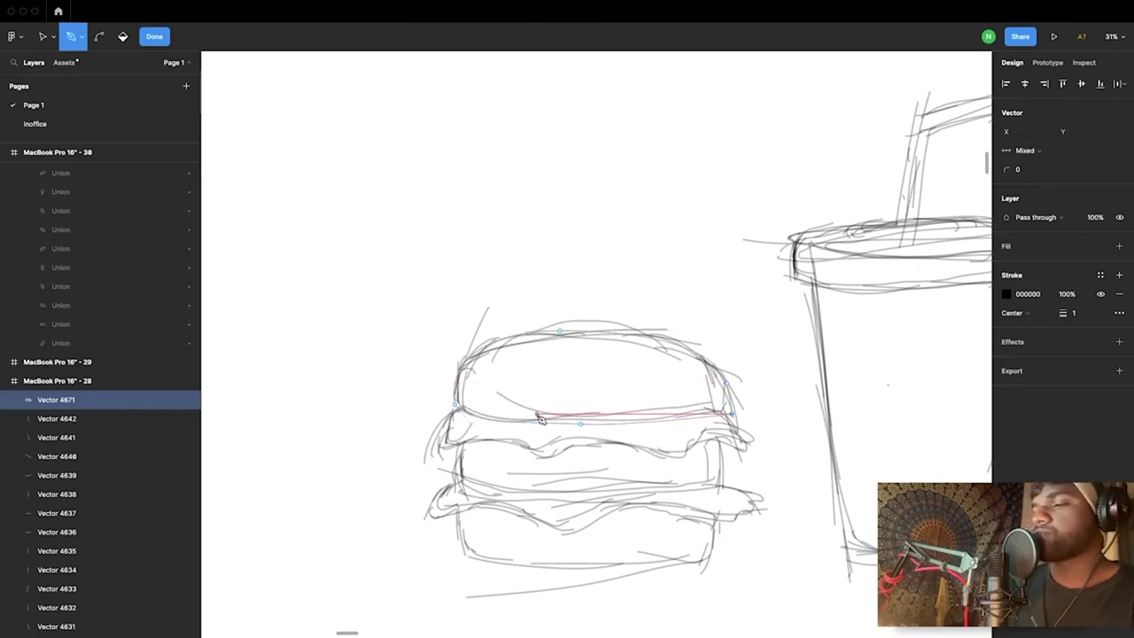
pyautogui.press('v')
pyautogui.click(539, 332)
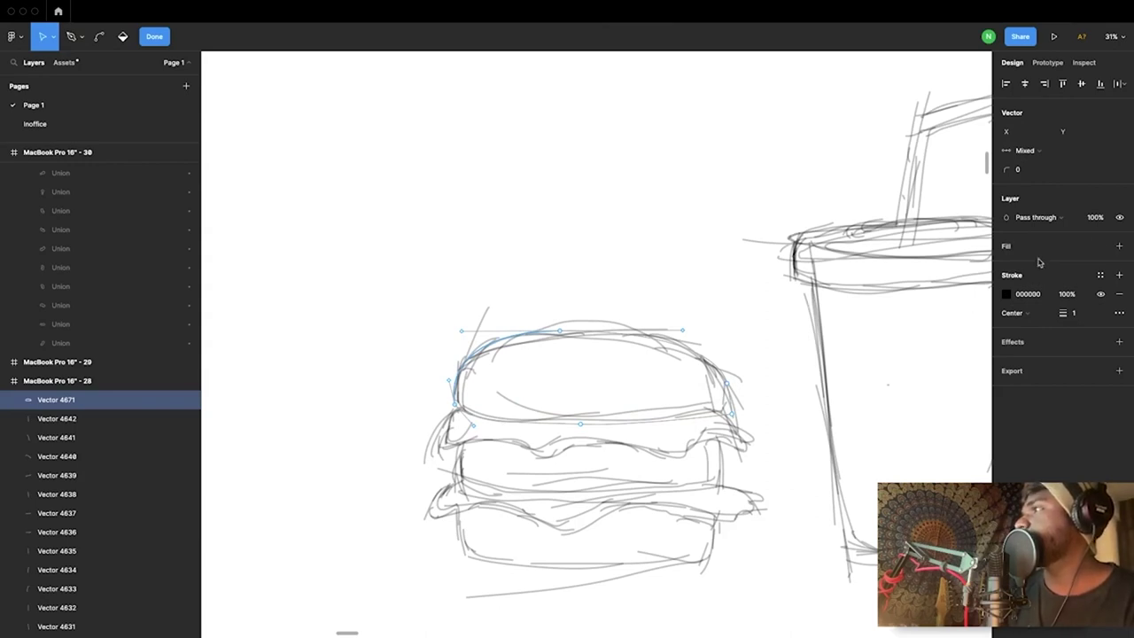
pyautogui.click(1118, 245)
# Step: Remove the top bun's stroke and fill it mustard yellow D6AE49
pyautogui.click(1118, 312)
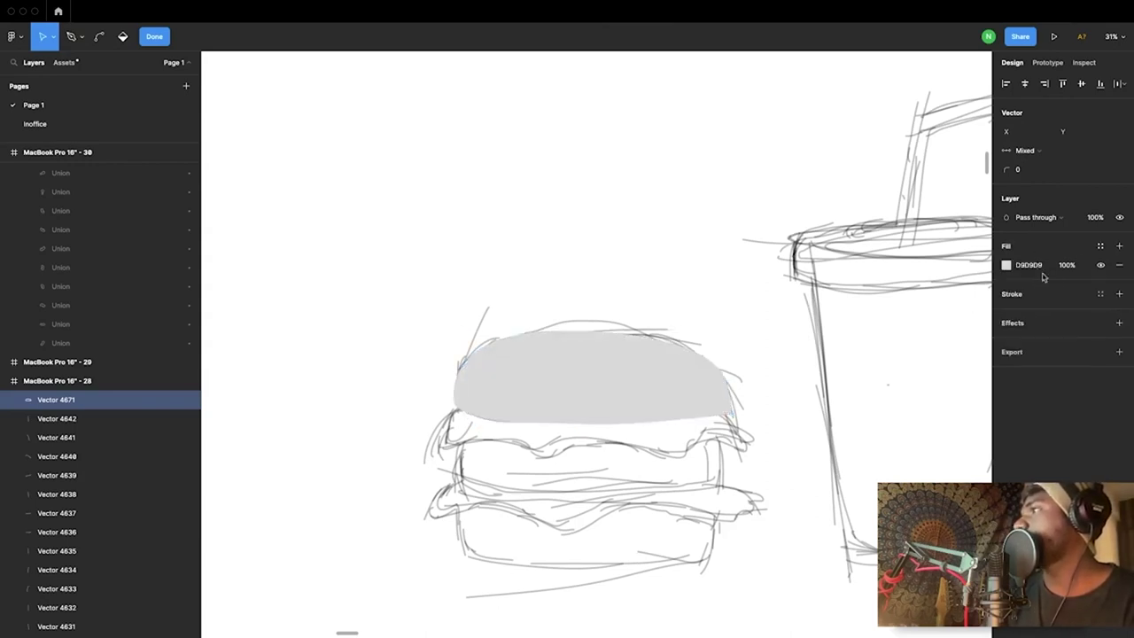
pyautogui.click(1006, 264)
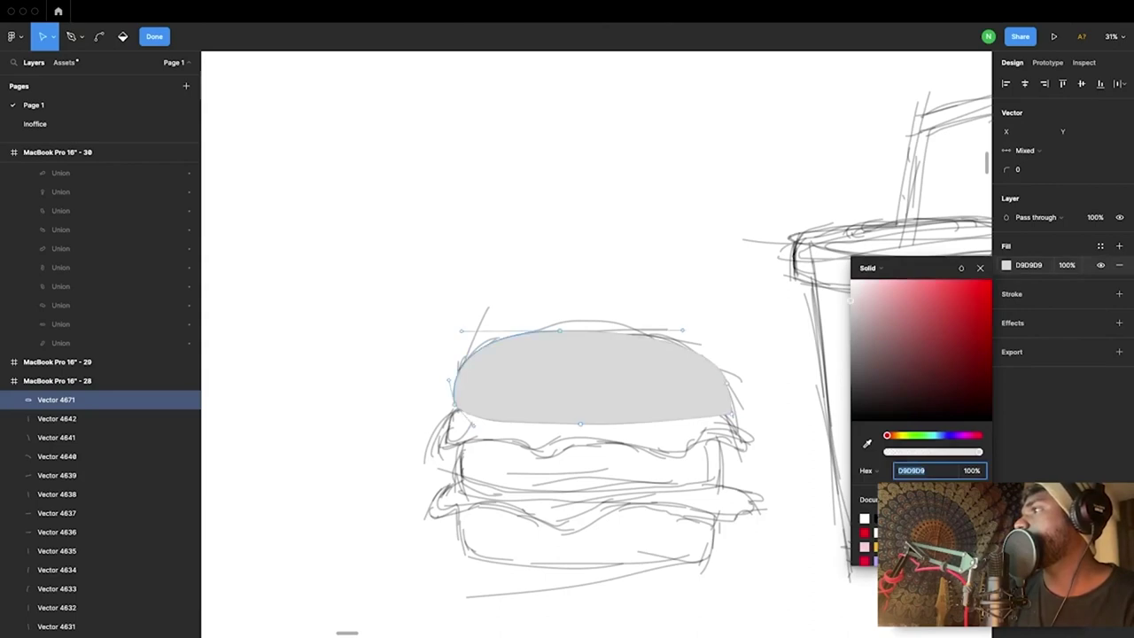
pyautogui.click(899, 437)
pyautogui.moveTo(911, 304); pyautogui.dragTo(944, 306)
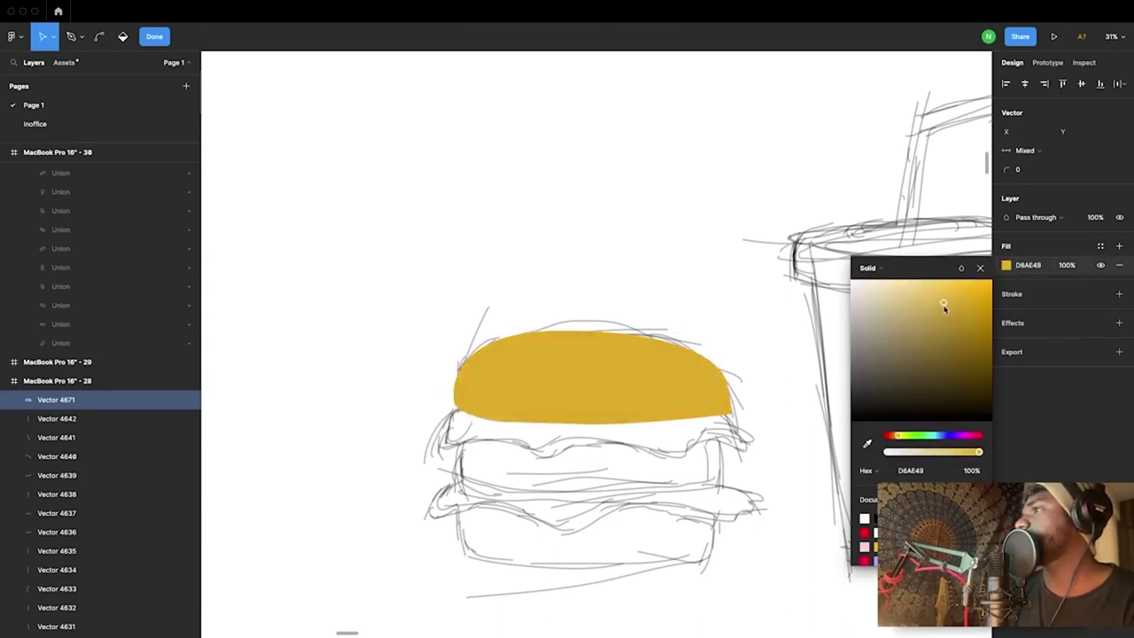
pyautogui.press('Escape')
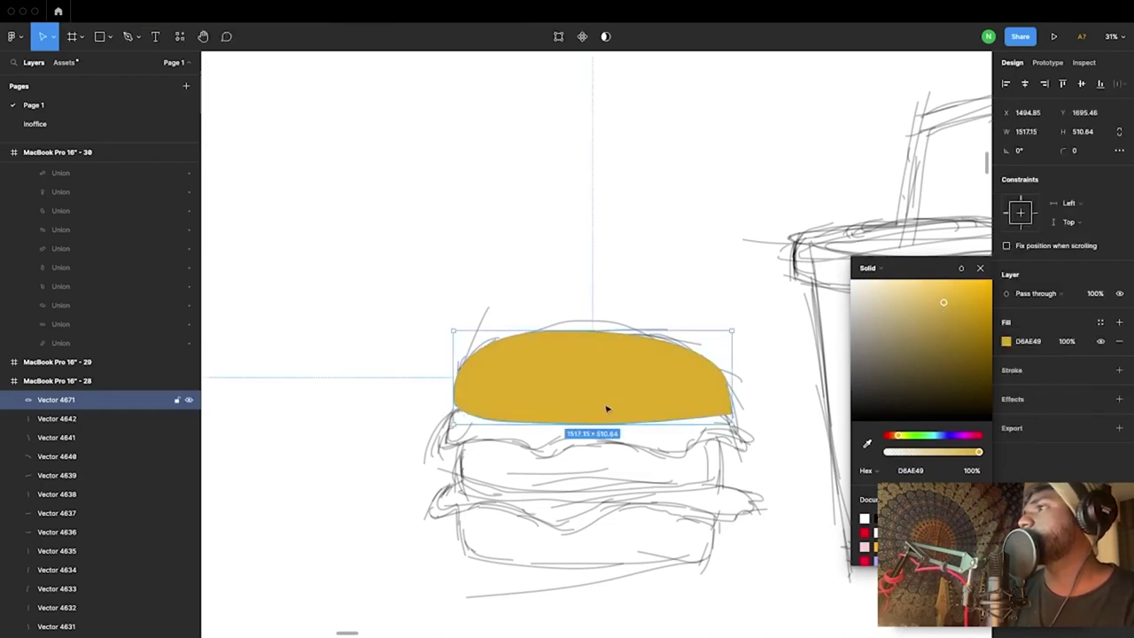
# Step: Duplicate the top bun downward to serve as the bottom bun
pyautogui.doubleClick(607, 408)
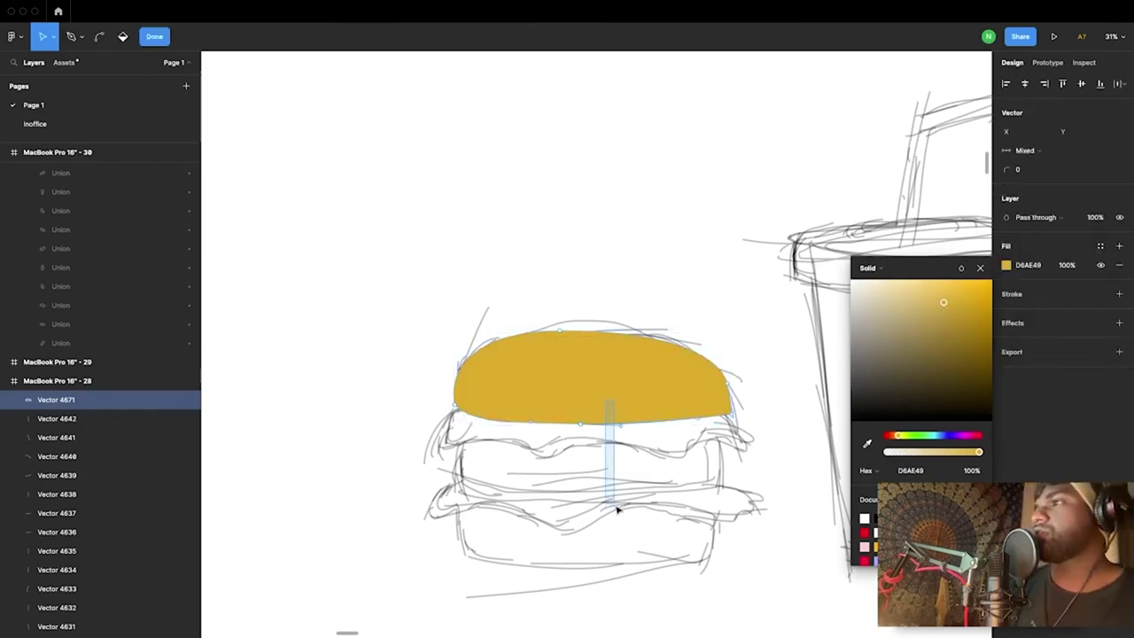
pyautogui.press('Escape')
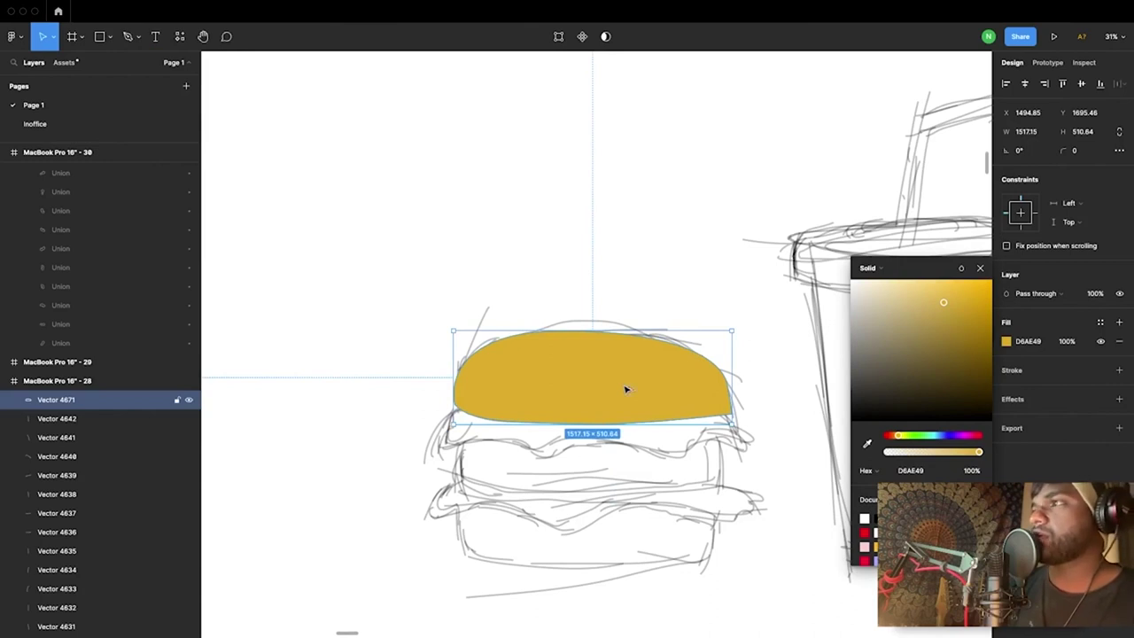
pyautogui.keyDown('alt'); pyautogui.moveTo(625, 389); pyautogui.dragTo(628, 504); pyautogui.keyUp('alt')
# Step: Flip the duplicated bun upside down to form the bottom bun
pyautogui.rightClick(628, 504)
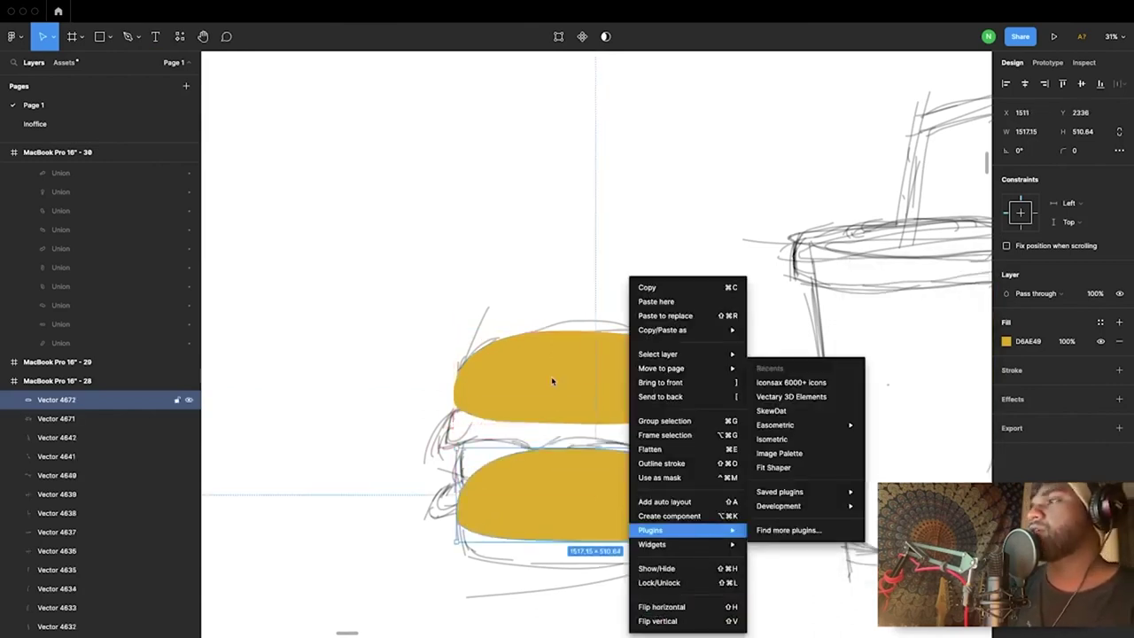
pyautogui.click(497, 312)
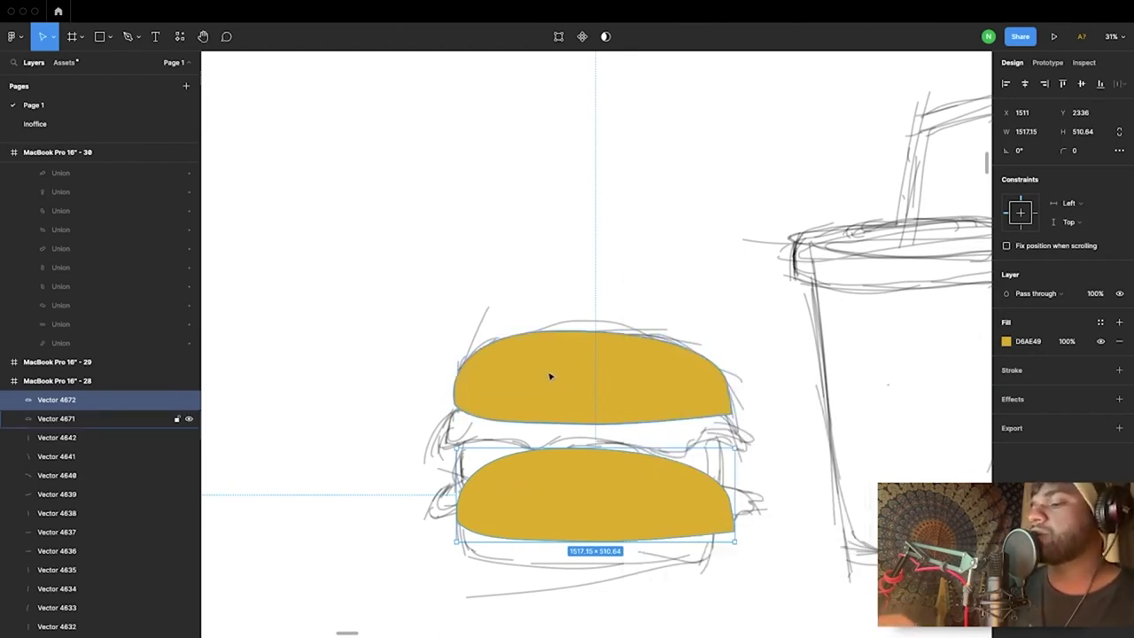
pyautogui.rightClick(568, 468)
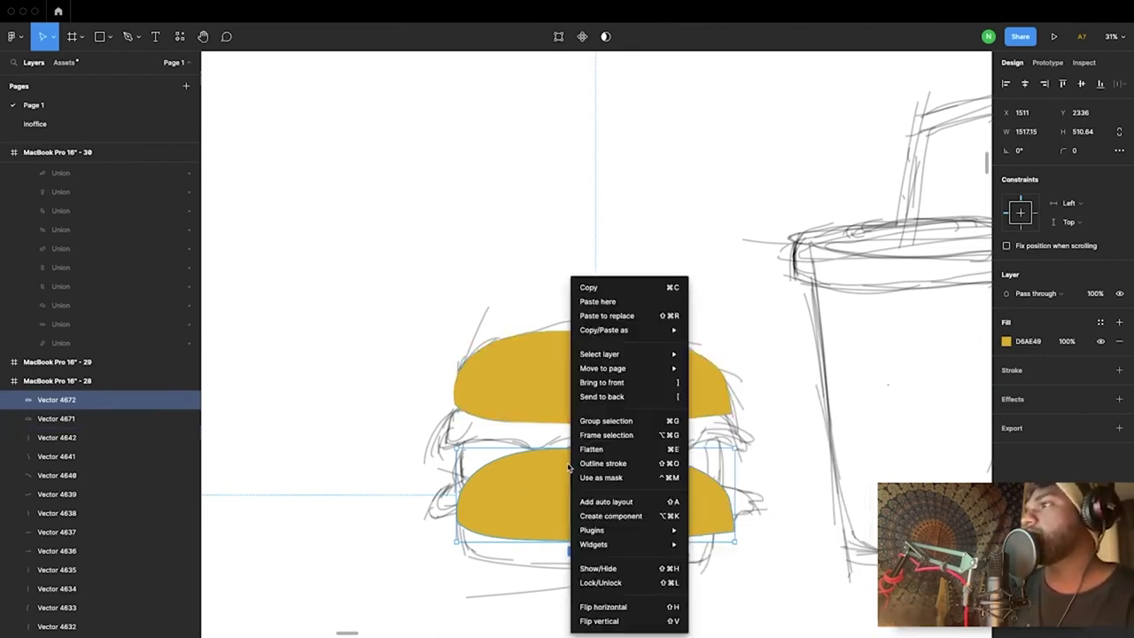
pyautogui.click(599, 621)
# Step: Drag the bottom bun's top-edge points to follow the sketch
pyautogui.doubleClick(602, 526)
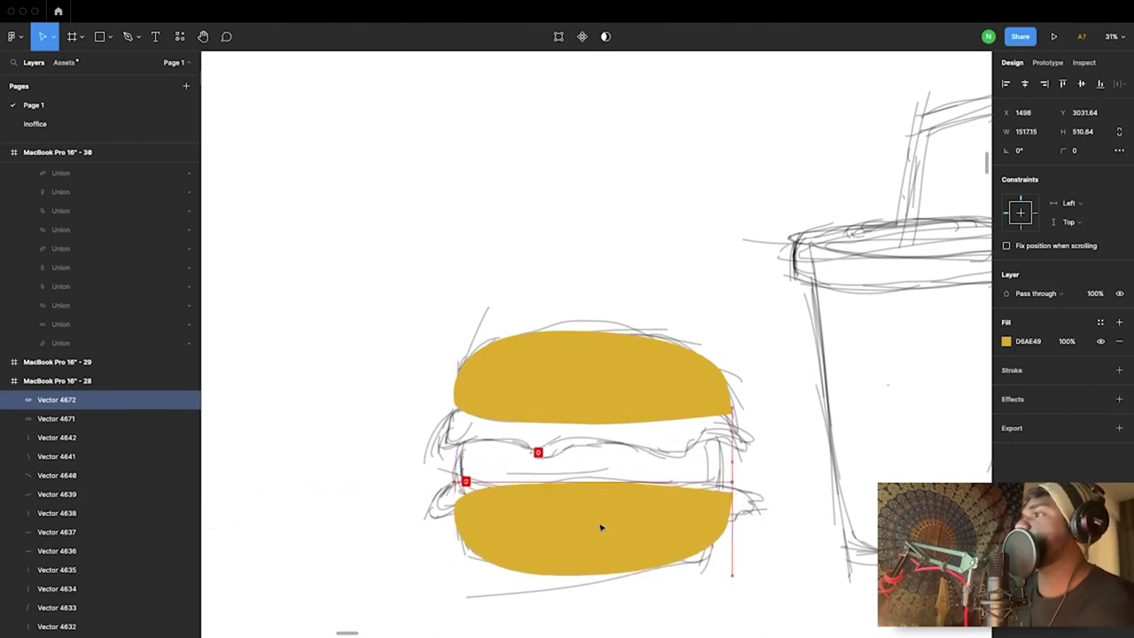
pyautogui.moveTo(583, 488); pyautogui.dragTo(591, 518)
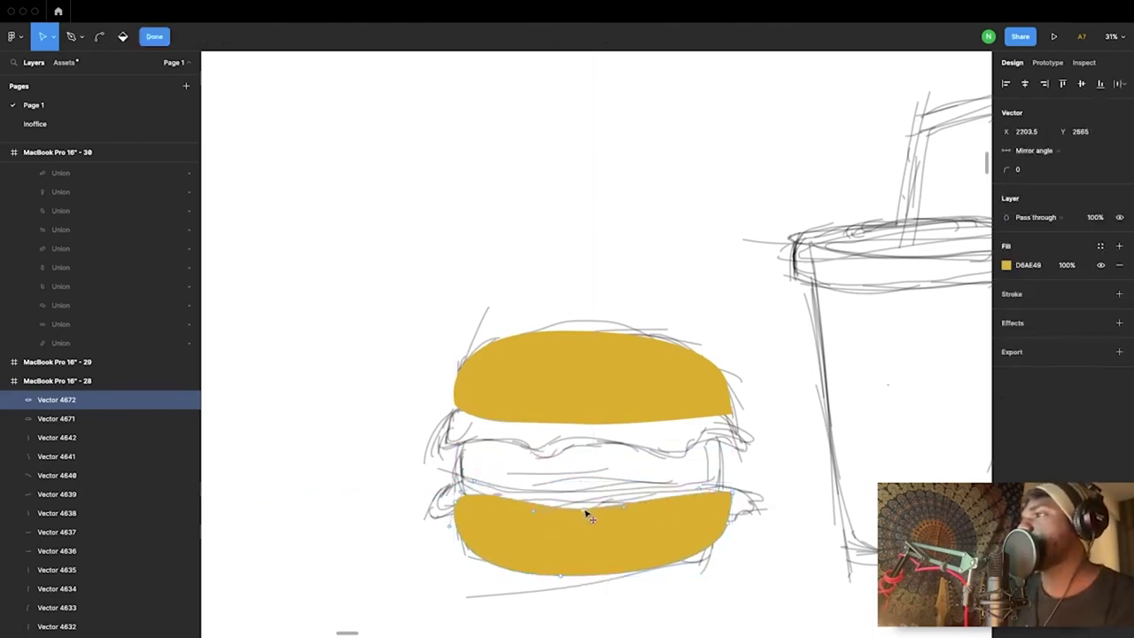
pyautogui.moveTo(456, 496); pyautogui.dragTo(457, 505)
pyautogui.click(585, 532)
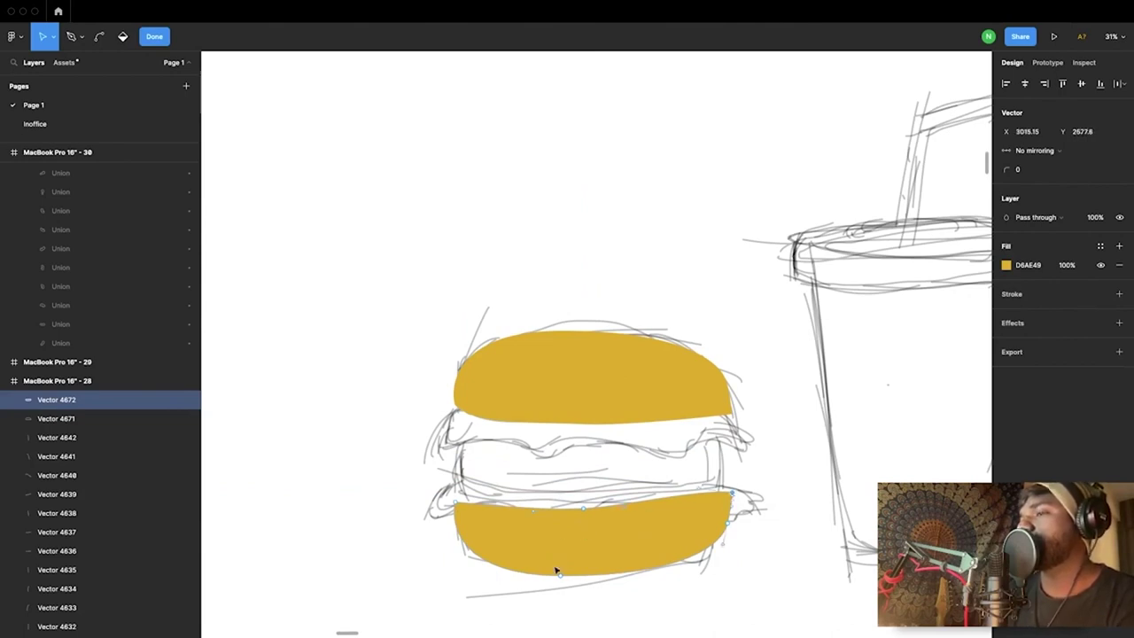
pyautogui.click(586, 511)
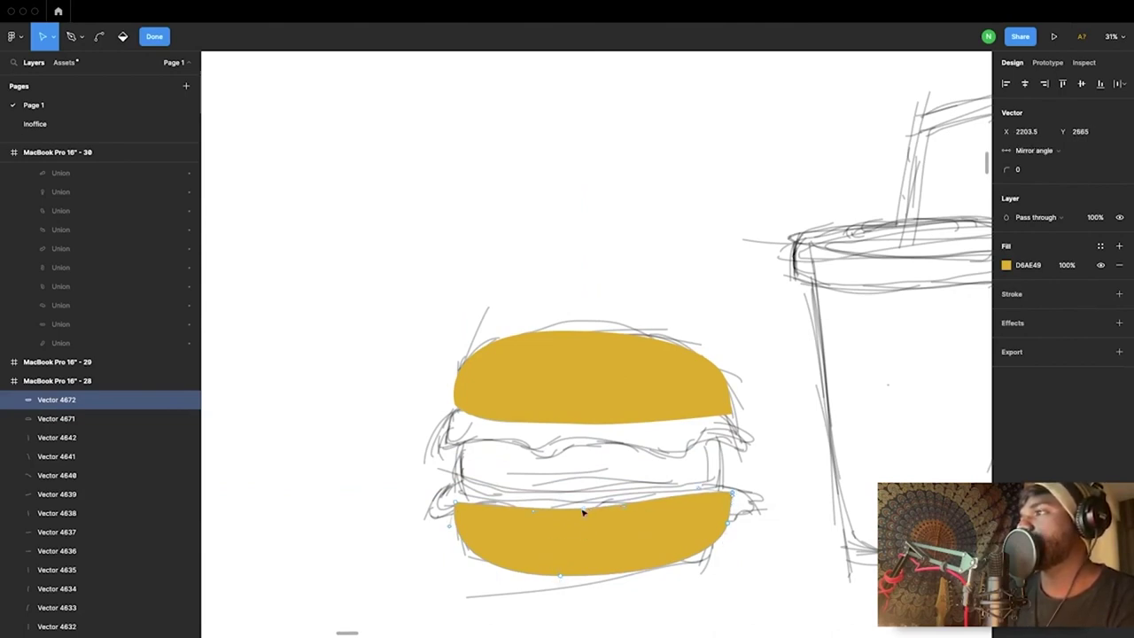
pyautogui.moveTo(699, 494); pyautogui.dragTo(682, 507)
pyautogui.press('Escape')
# Step: Widen the bottom bun's lower-left and lower-right curves to match the sketch
pyautogui.press('Return')
pyautogui.press('Escape')
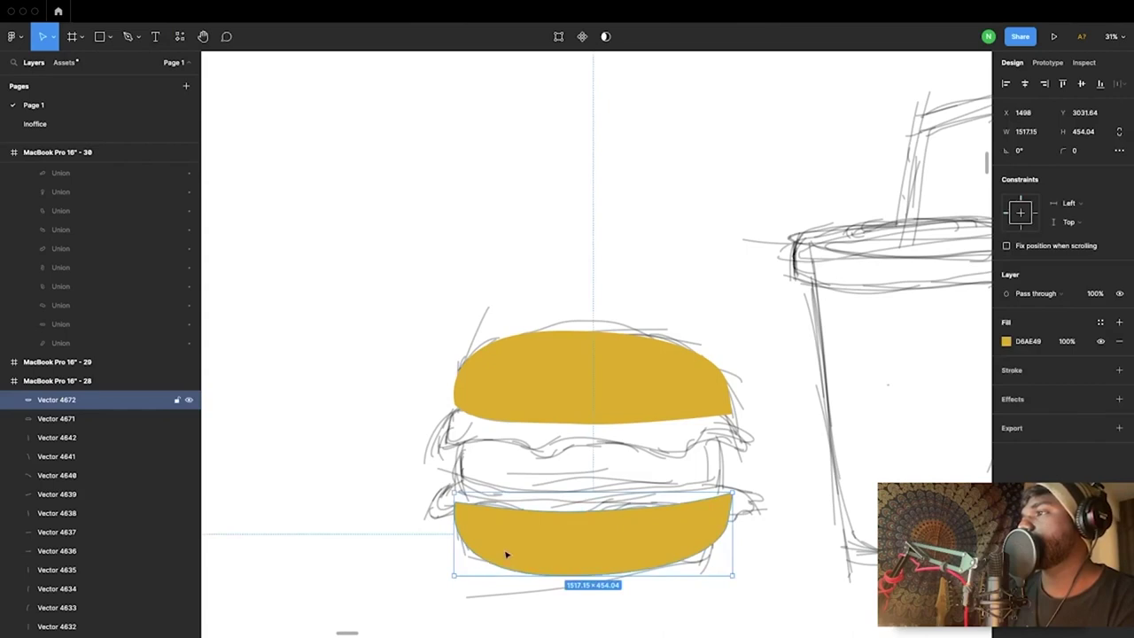
pyautogui.press('Return')
pyautogui.moveTo(461, 577); pyautogui.dragTo(452, 575)
pyautogui.moveTo(689, 580); pyautogui.dragTo(736, 581)
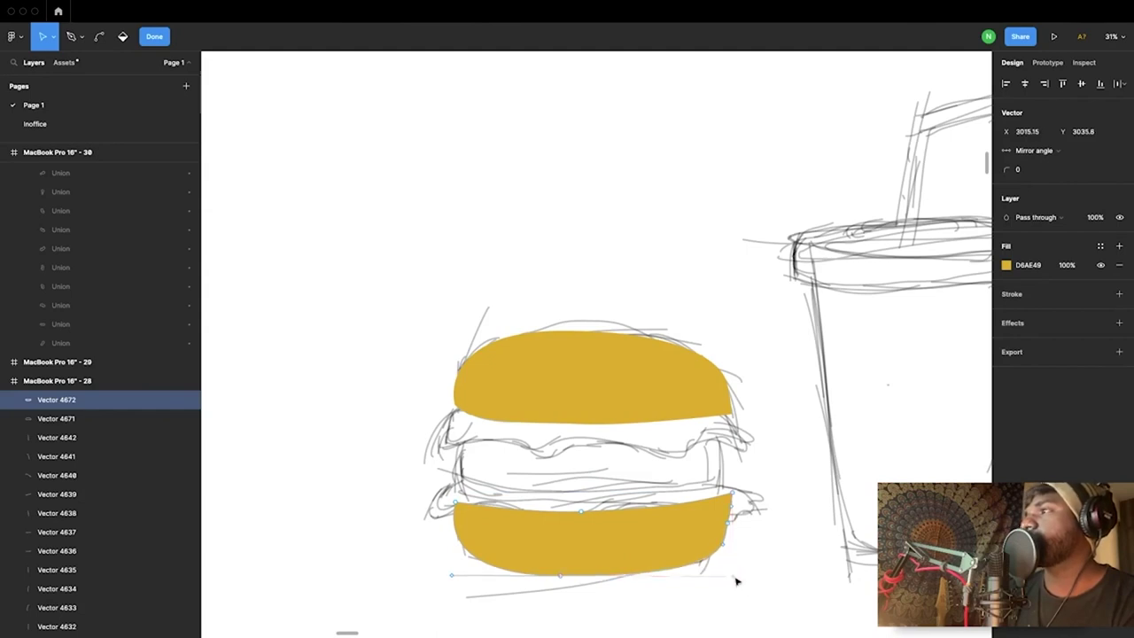
pyautogui.press('Escape')
pyautogui.click(791, 576)
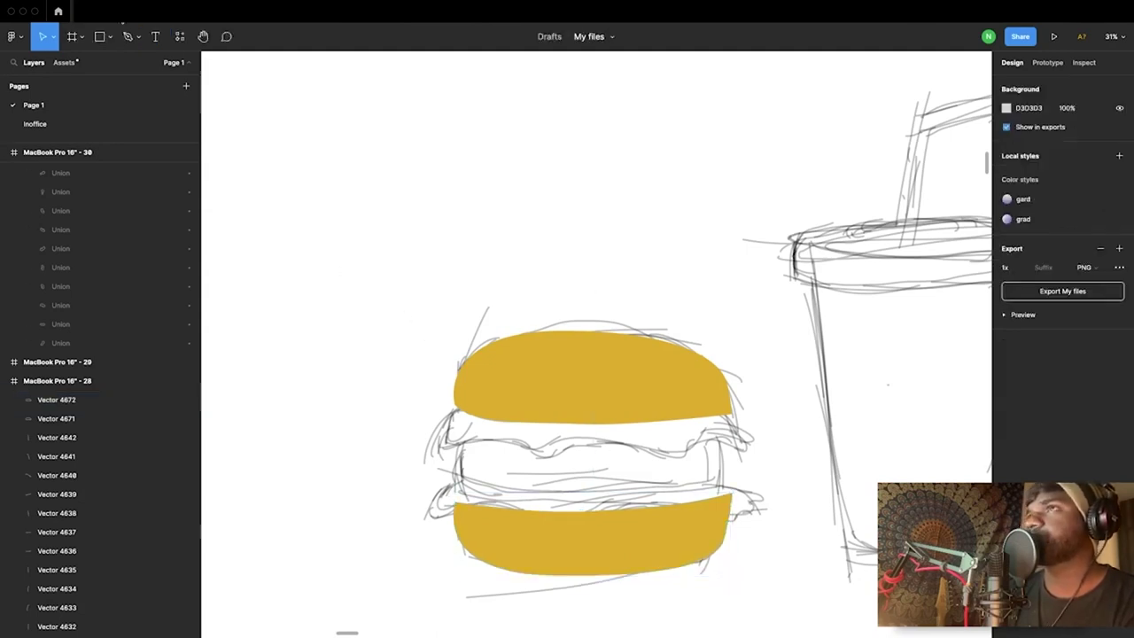
# Step: Start the lettuce outline under the top bun, tracing its left side and first waves
pyautogui.click(127, 36)
pyautogui.keyDown('ctrl'); pyautogui.scroll(5, 469, 395); pyautogui.keyUp('ctrl')
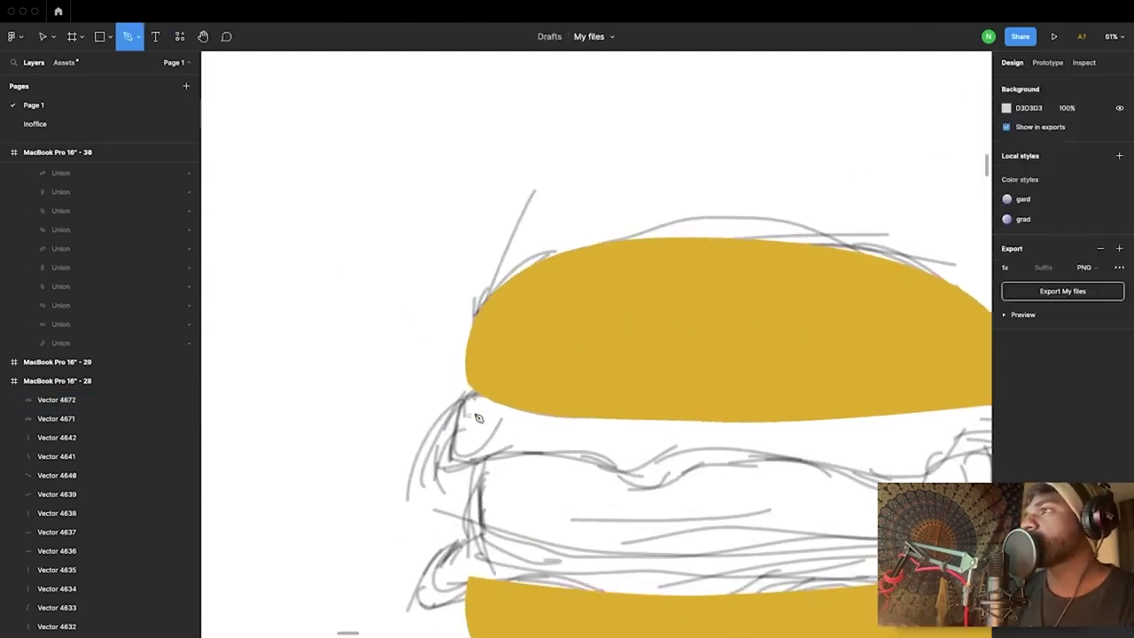
pyautogui.click(471, 389)
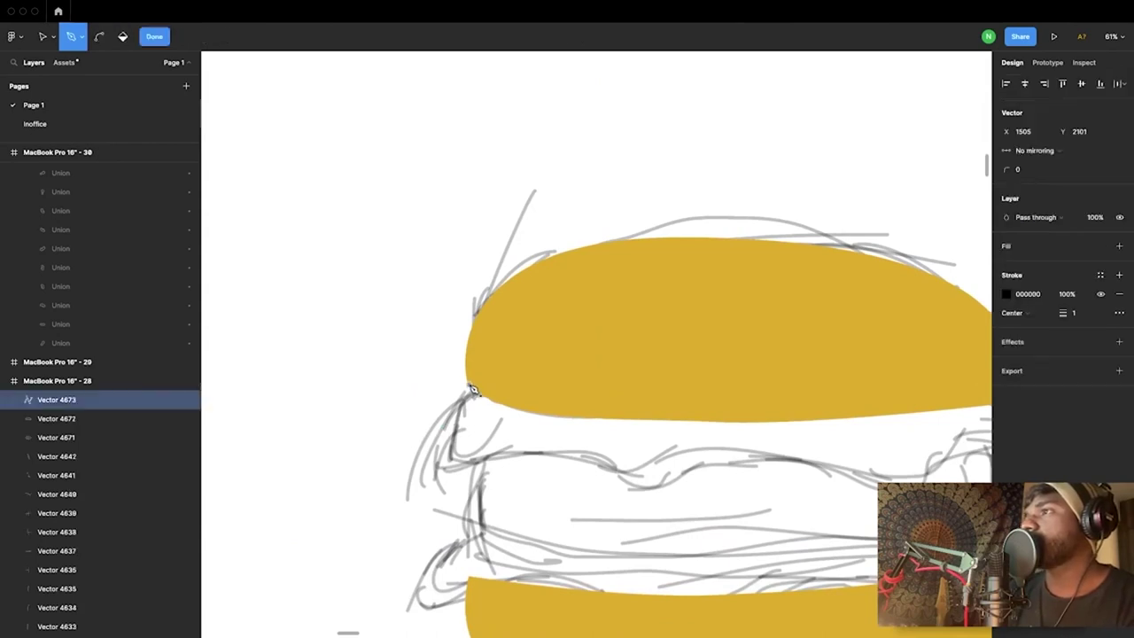
pyautogui.click(417, 471)
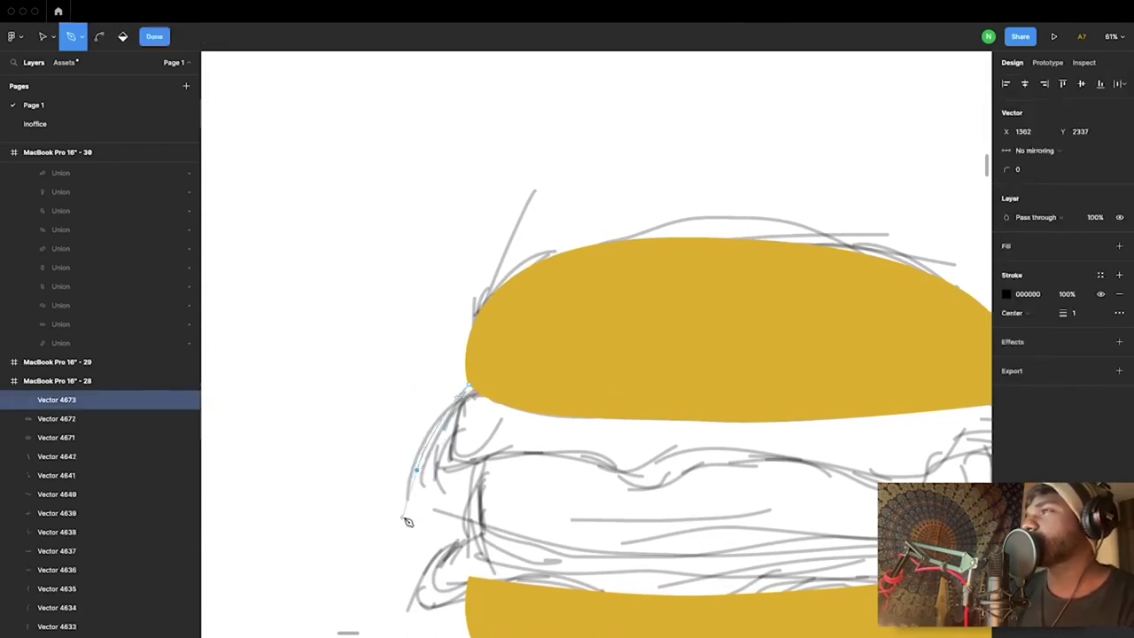
pyautogui.moveTo(389, 515); pyautogui.dragTo(388, 513)
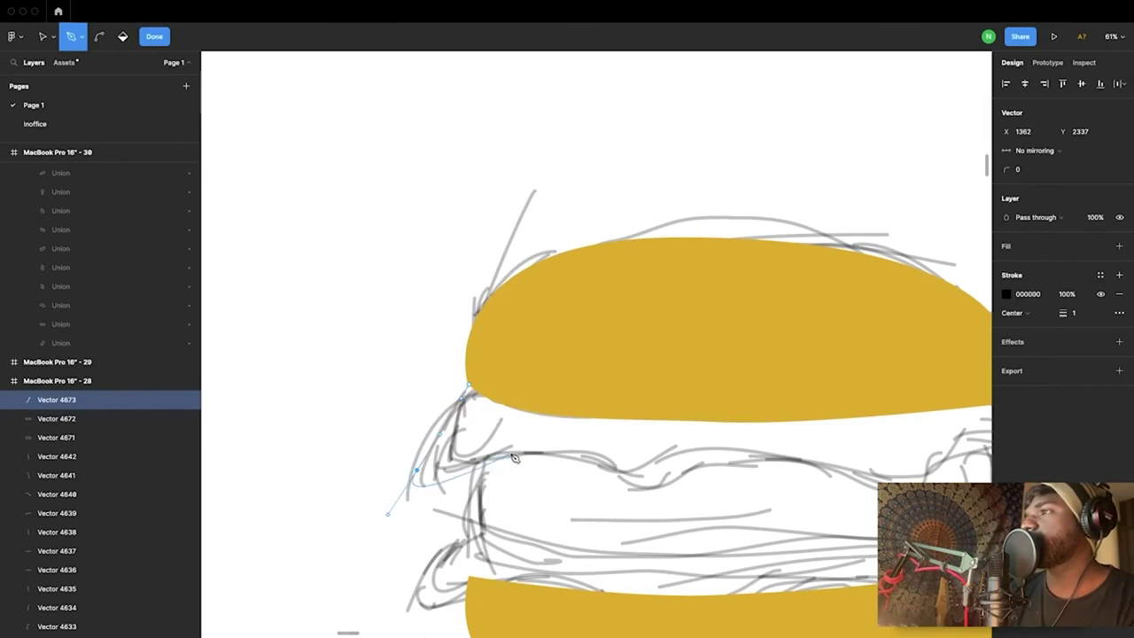
pyautogui.moveTo(513, 453); pyautogui.dragTo(639, 485)
pyautogui.moveTo(707, 461); pyautogui.dragTo(742, 453)
# Step: Continue the wavy lettuce edge to the right end and close it along the bun
pyautogui.moveTo(827, 462); pyautogui.dragTo(857, 469)
pyautogui.moveTo(932, 463); pyautogui.dragTo(954, 439)
pyautogui.hscroll(3, 955, 439)
pyautogui.click(937, 467)
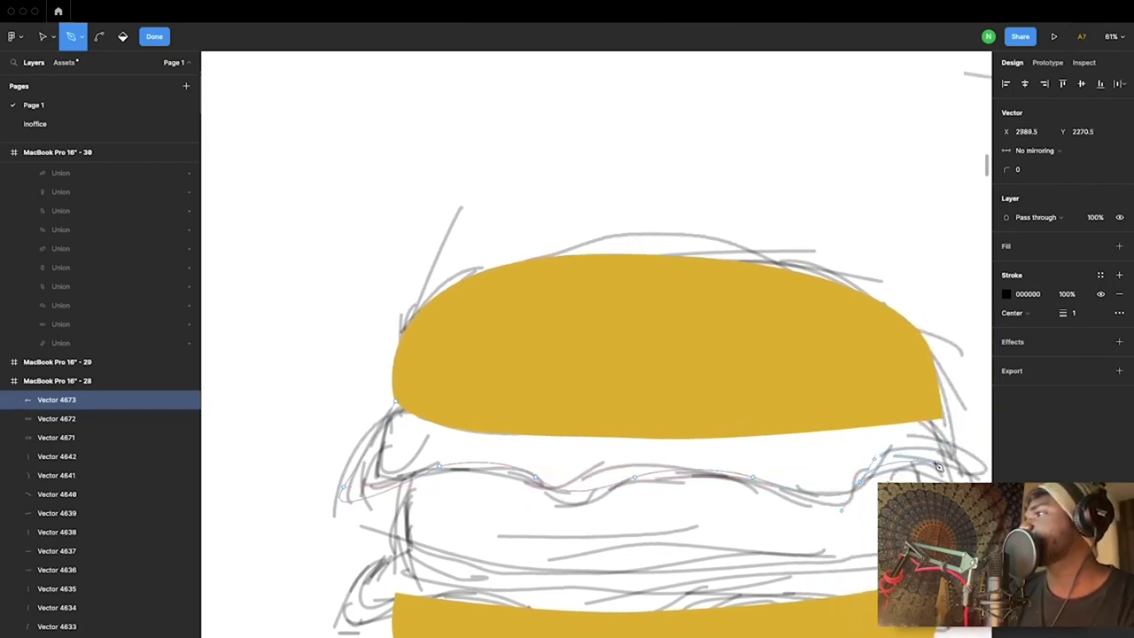
pyautogui.moveTo(984, 465); pyautogui.dragTo(950, 425)
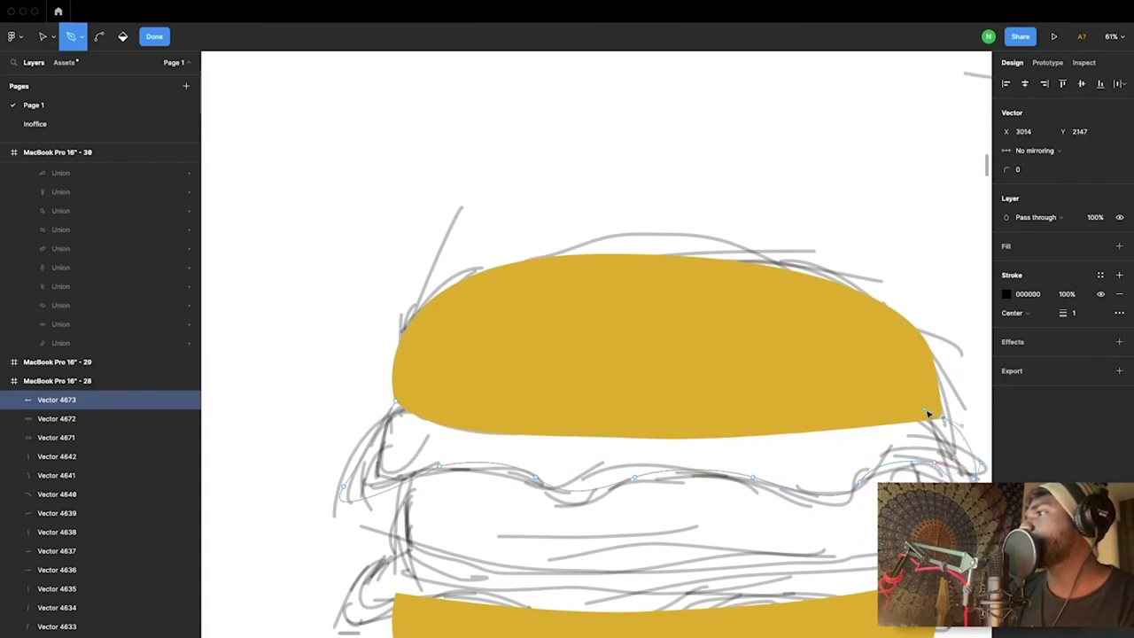
pyautogui.click(943, 419)
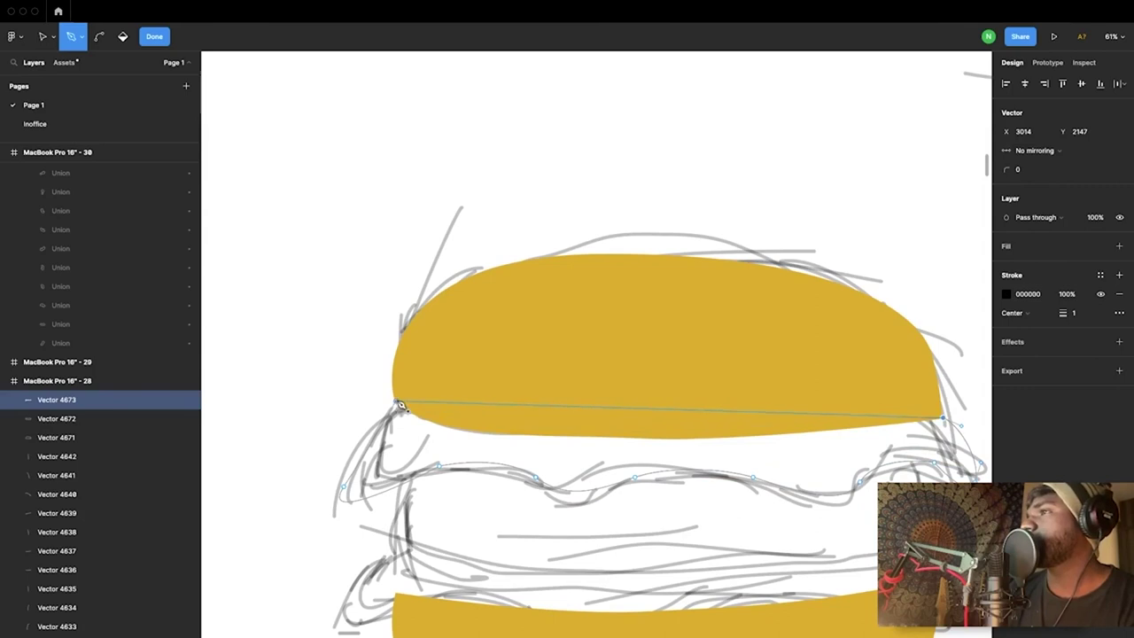
pyautogui.moveTo(361, 383); pyautogui.dragTo(251, 354)
# Step: Fill the lettuce with green 53CD60, then lighten it to 86F892
pyautogui.press('v')
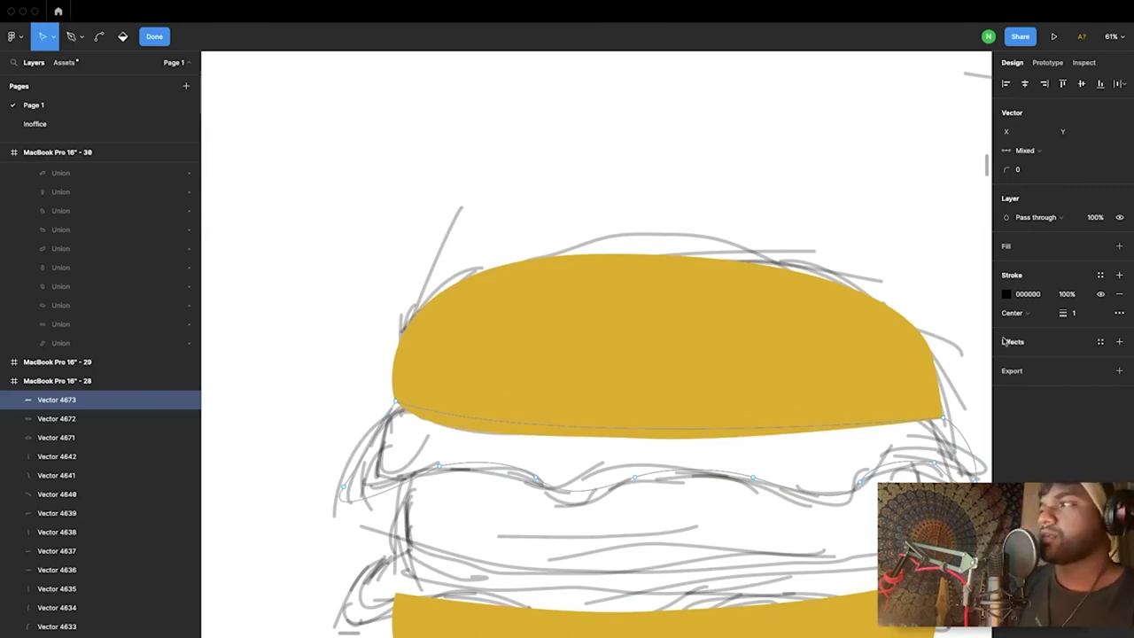
pyautogui.click(1005, 246)
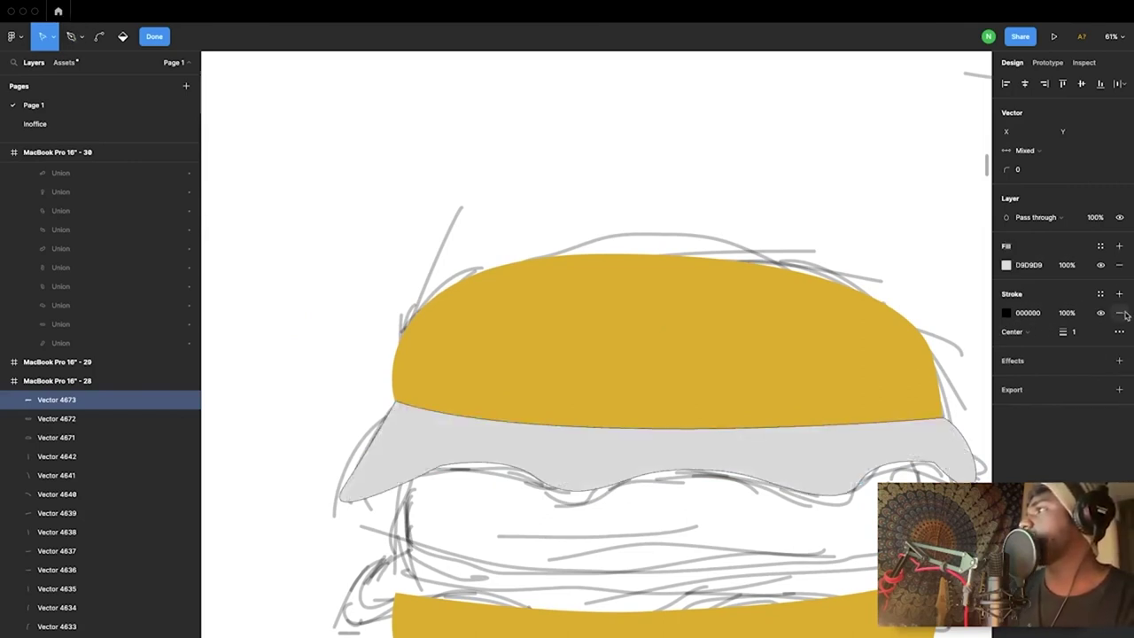
pyautogui.click(1005, 264)
pyautogui.click(901, 472)
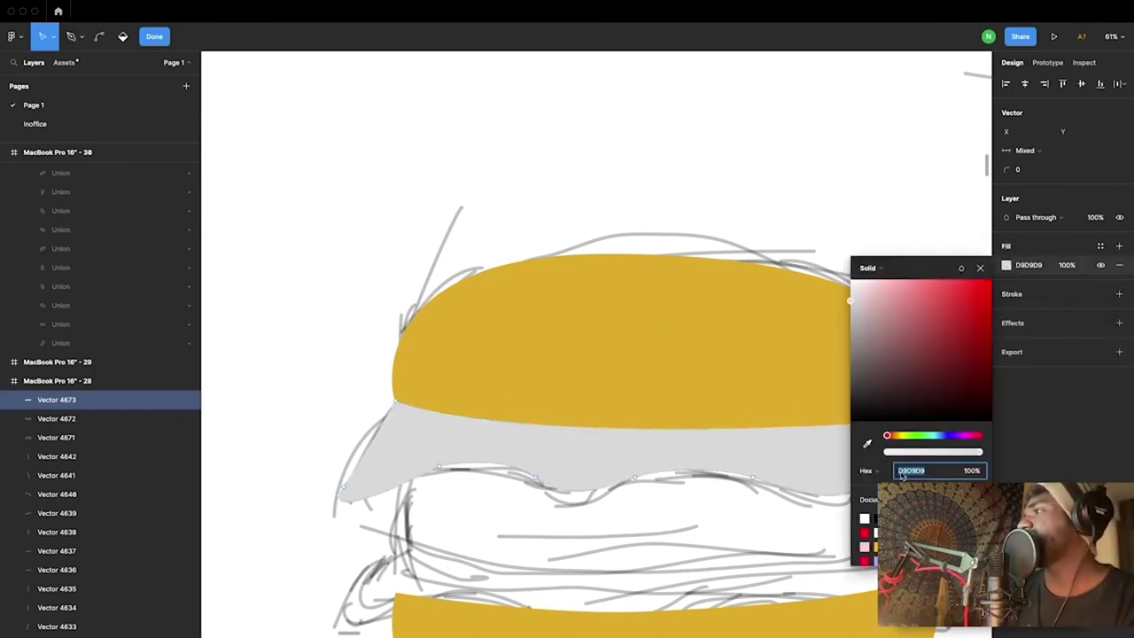
pyautogui.write('53CD60')
pyautogui.press('Return')
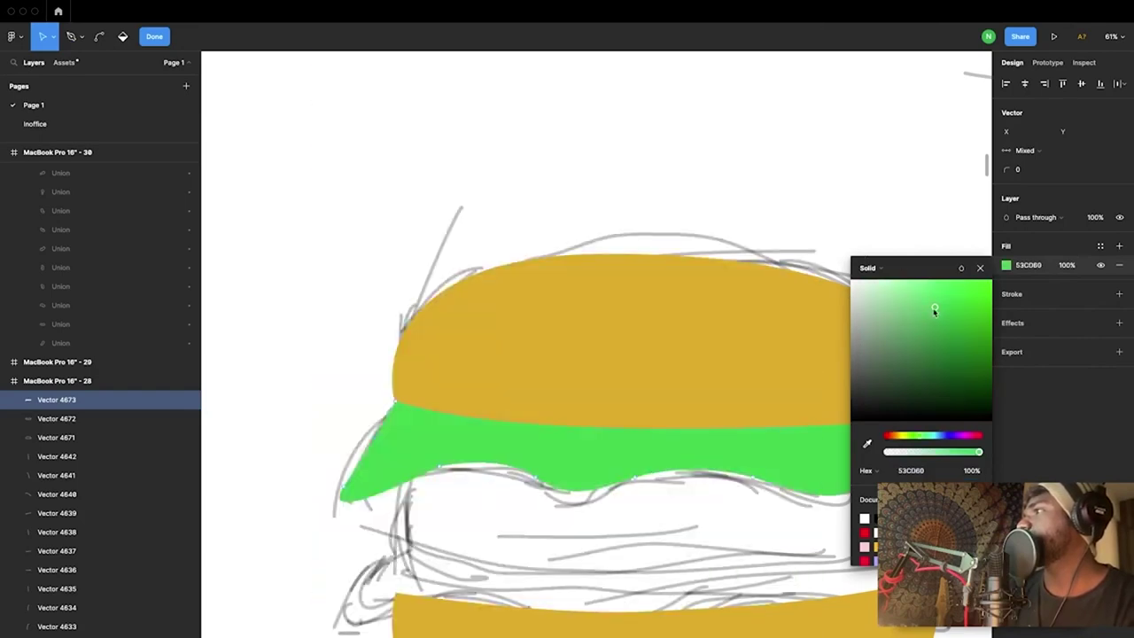
pyautogui.moveTo(933, 310); pyautogui.dragTo(916, 291)
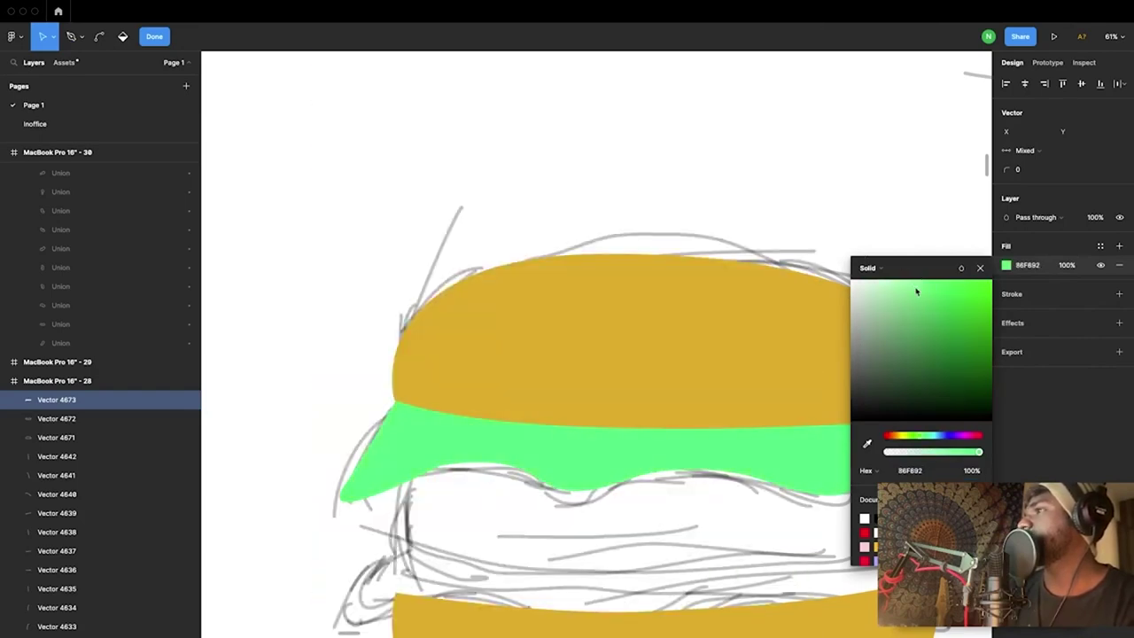
pyautogui.press('Escape')
pyautogui.keyDown('ctrl'); pyautogui.scroll(-5, 805, 217); pyautogui.keyUp('ctrl')
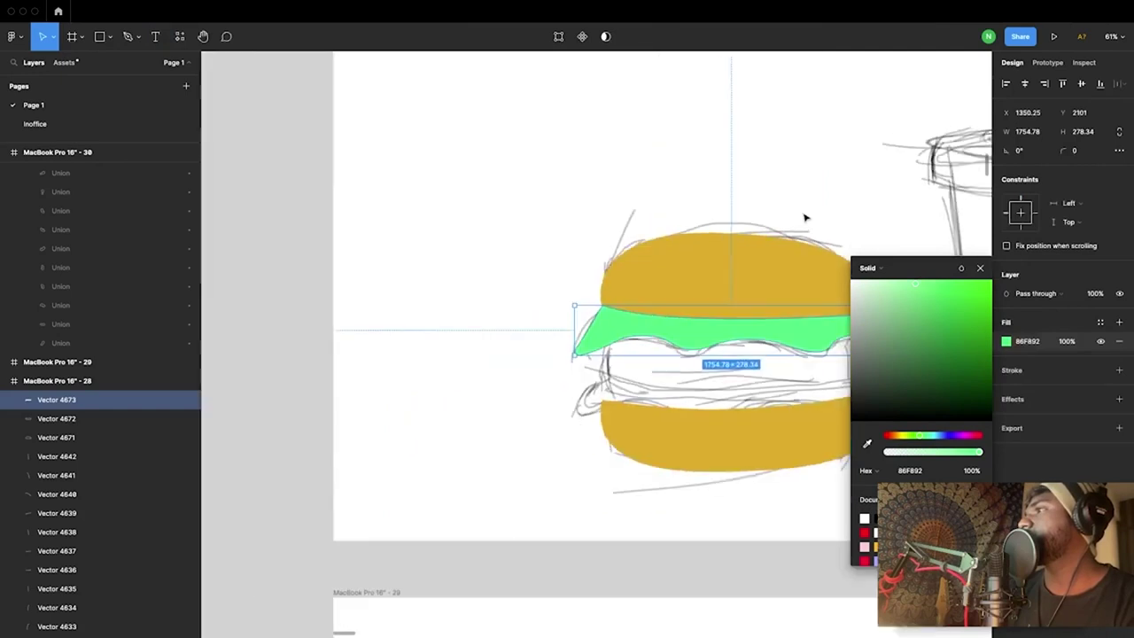
pyautogui.press('Escape')
pyautogui.click(698, 363)
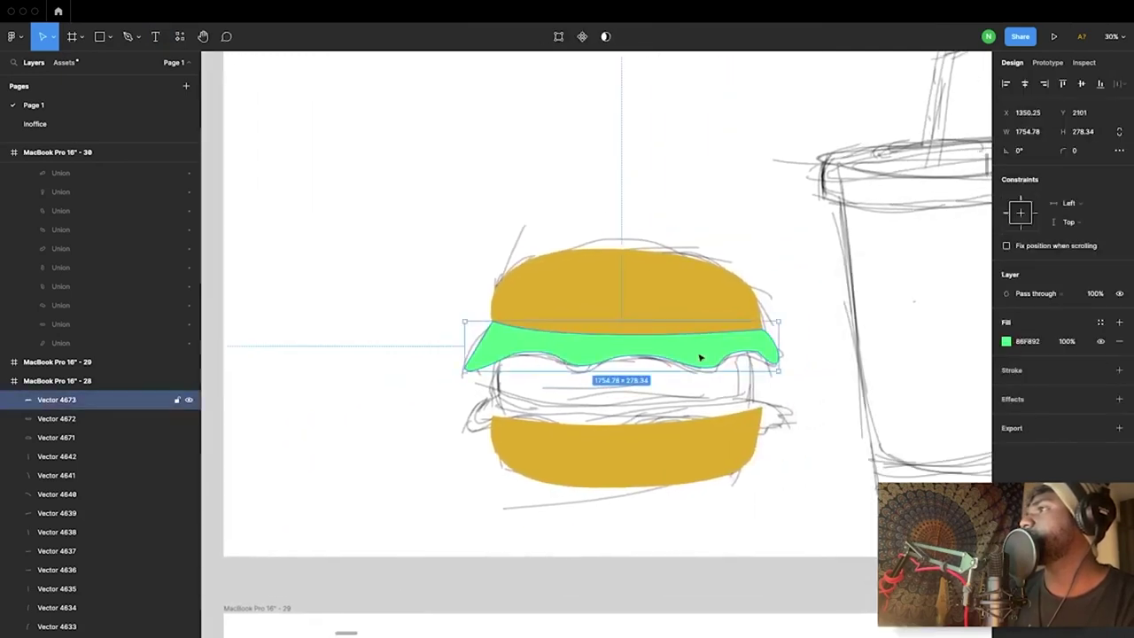
# Step: Duplicate the 86F892 lettuce, flip the copy upside down, and move it onto the bottom bun
pyautogui.keyDown('alt'); pyautogui.moveTo(700, 365); pyautogui.dragTo(703, 387); pyautogui.keyUp('alt')
pyautogui.rightClick(703, 387)
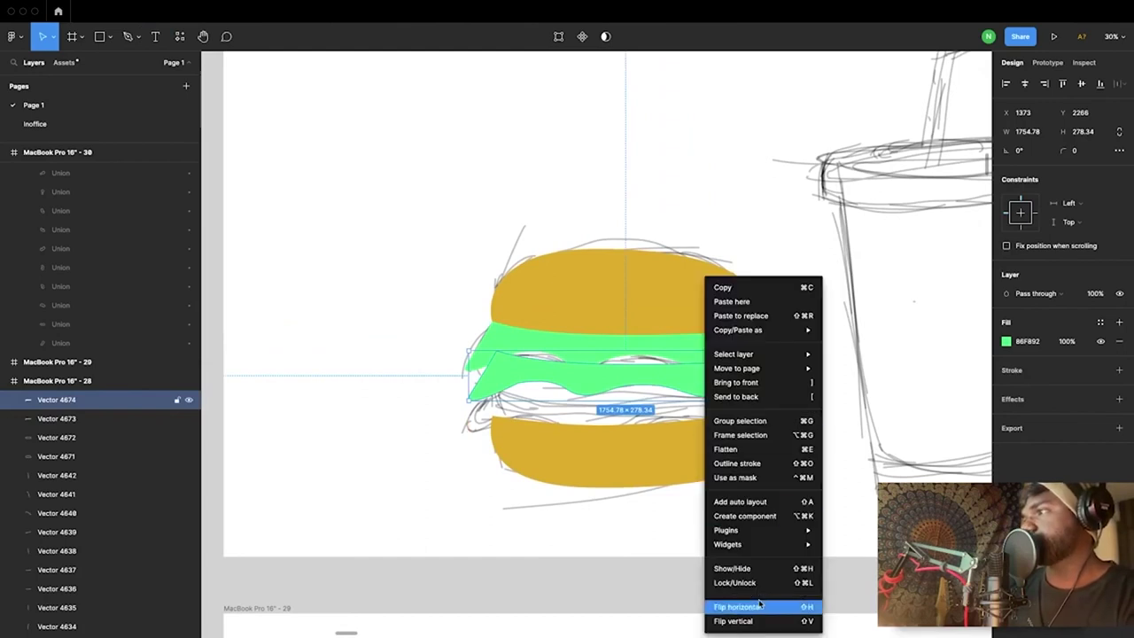
pyautogui.click(737, 619)
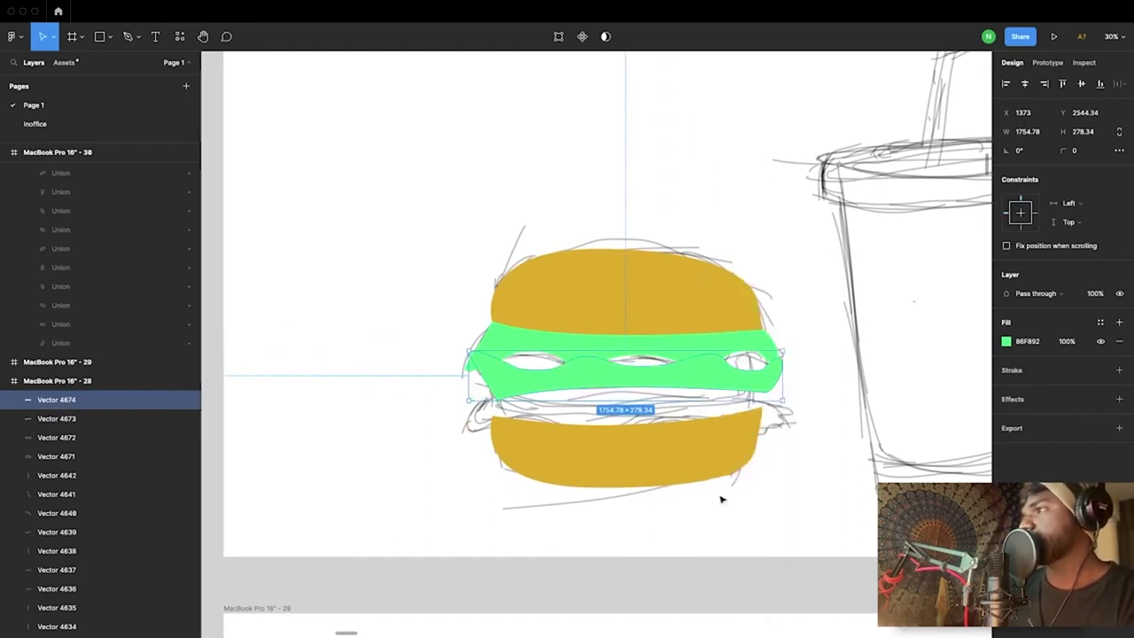
pyautogui.moveTo(715, 379); pyautogui.dragTo(706, 405)
# Step: Pull the lower lettuce's bottom points down so it sits on the bottom bun
pyautogui.doubleClick(704, 405)
pyautogui.press('Escape')
pyautogui.doubleClick(578, 418)
pyautogui.click(537, 417)
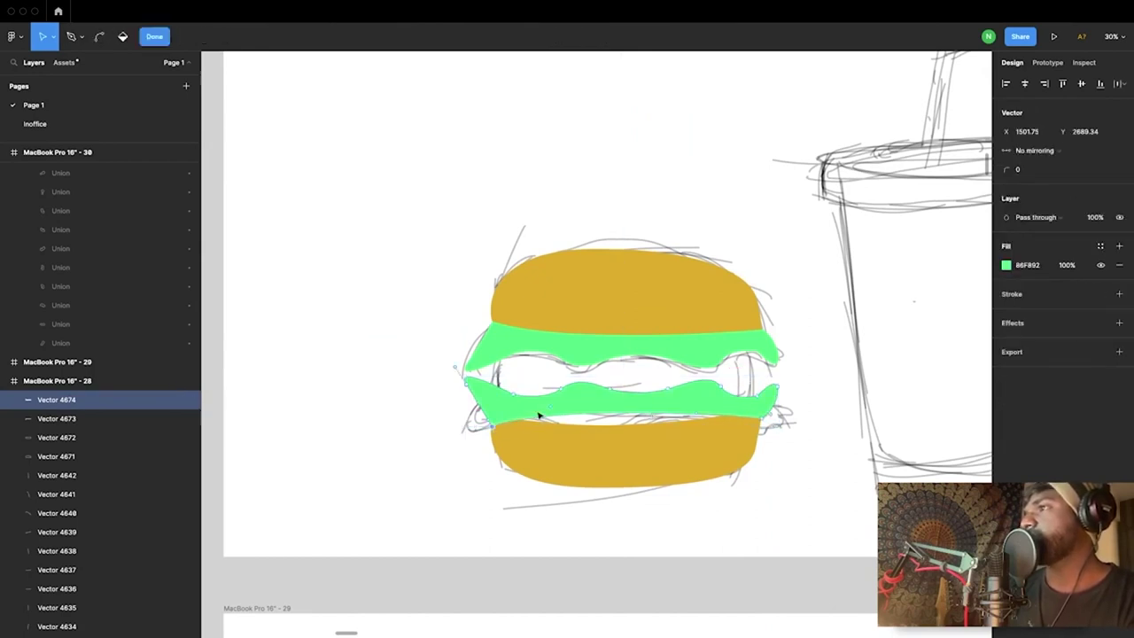
pyautogui.moveTo(554, 408); pyautogui.dragTo(557, 435)
pyautogui.click(699, 419)
pyautogui.moveTo(698, 420); pyautogui.dragTo(698, 441)
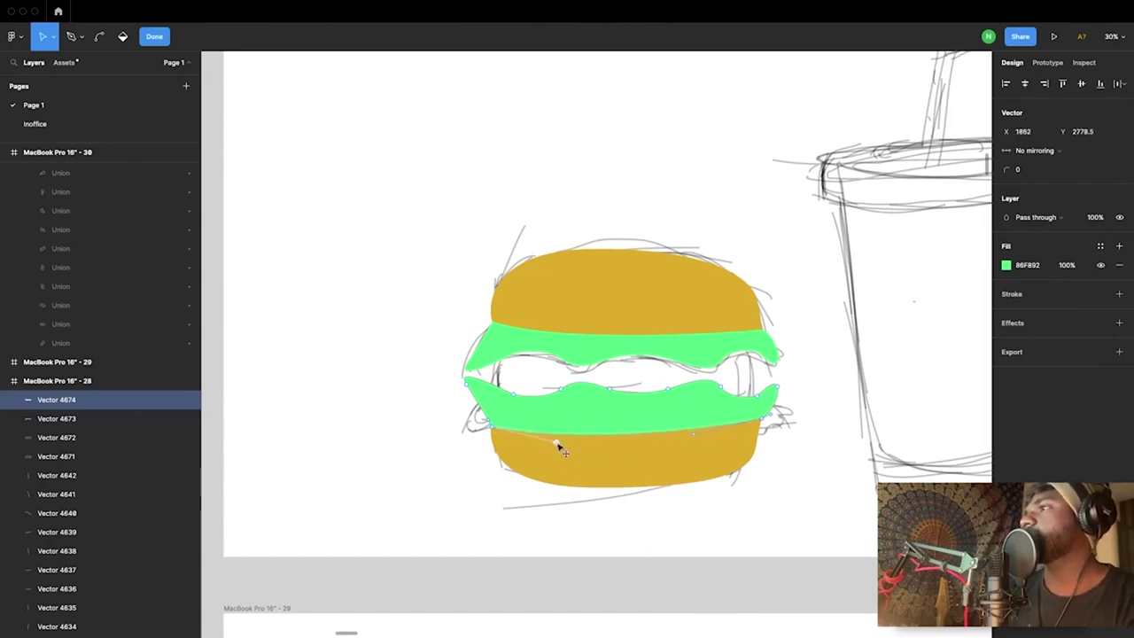
pyautogui.press('Escape')
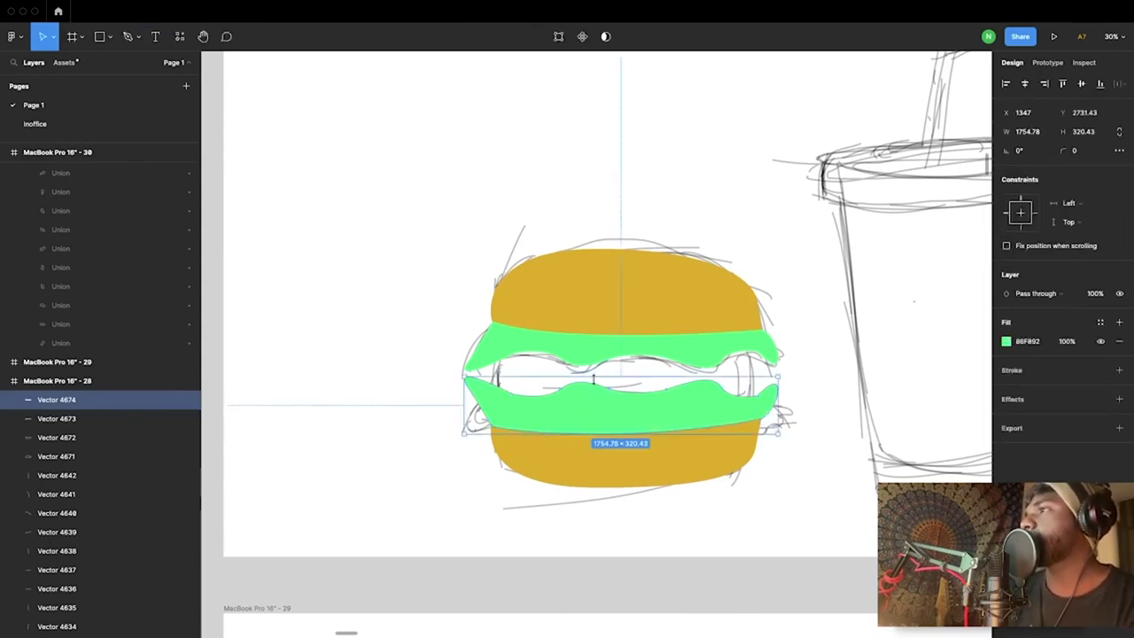
# Step: Squash the lower lettuce into a thinner band, tilt it, flip it and nudge it right
pyautogui.moveTo(593, 378); pyautogui.dragTo(593, 412)
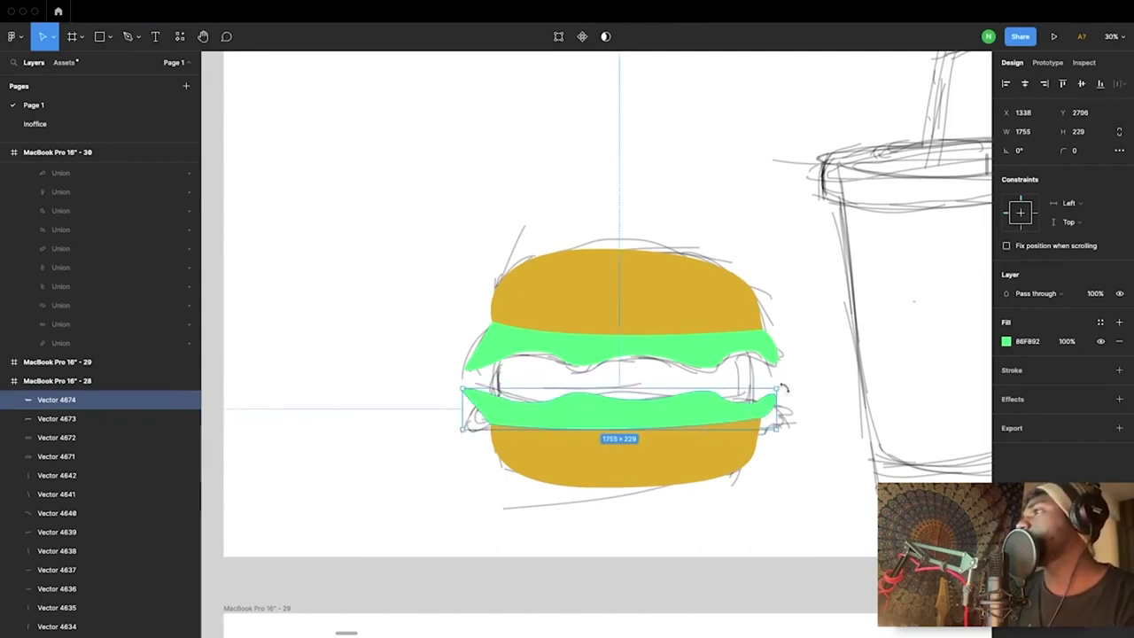
pyautogui.moveTo(781, 388); pyautogui.dragTo(718, 418)
pyautogui.rightClick(643, 412)
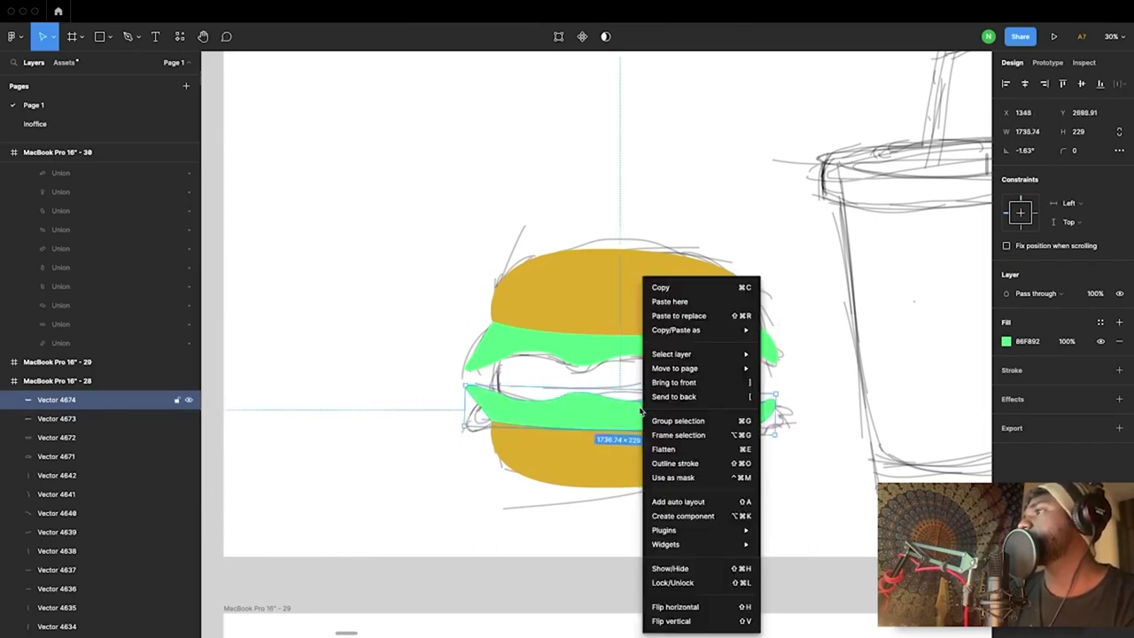
pyautogui.click(667, 621)
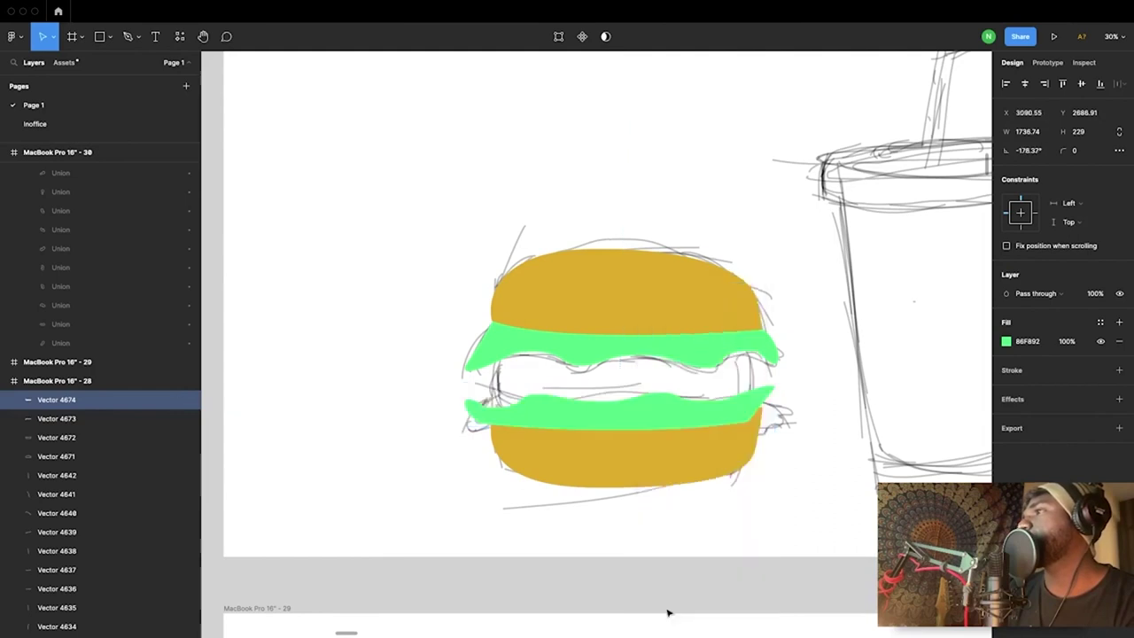
pyautogui.moveTo(656, 421); pyautogui.dragTo(665, 417)
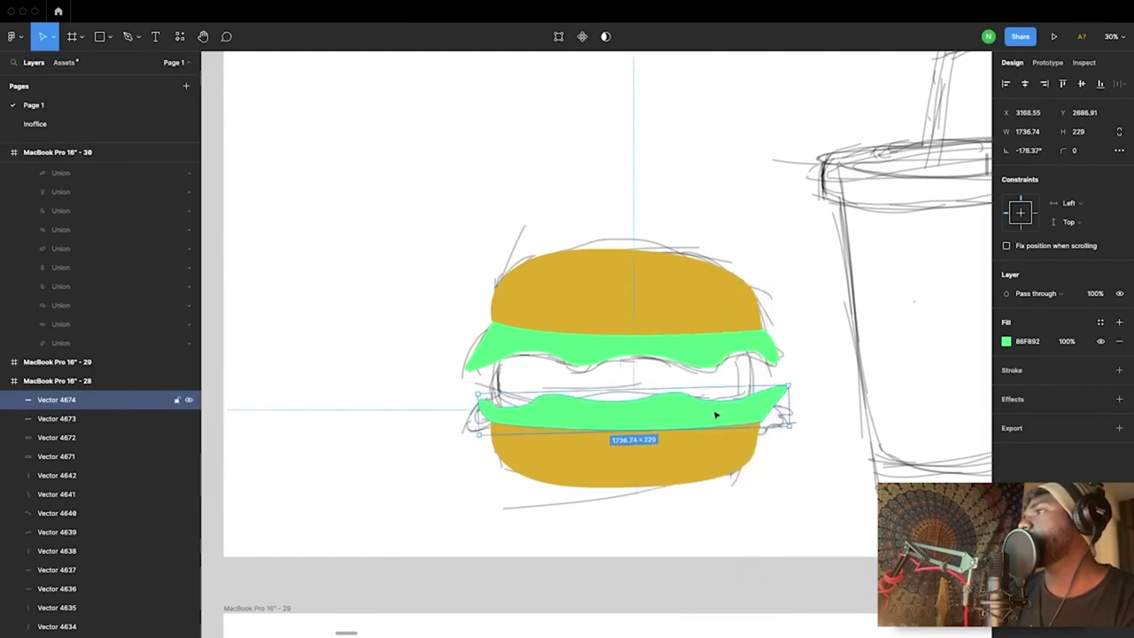
pyautogui.click(792, 485)
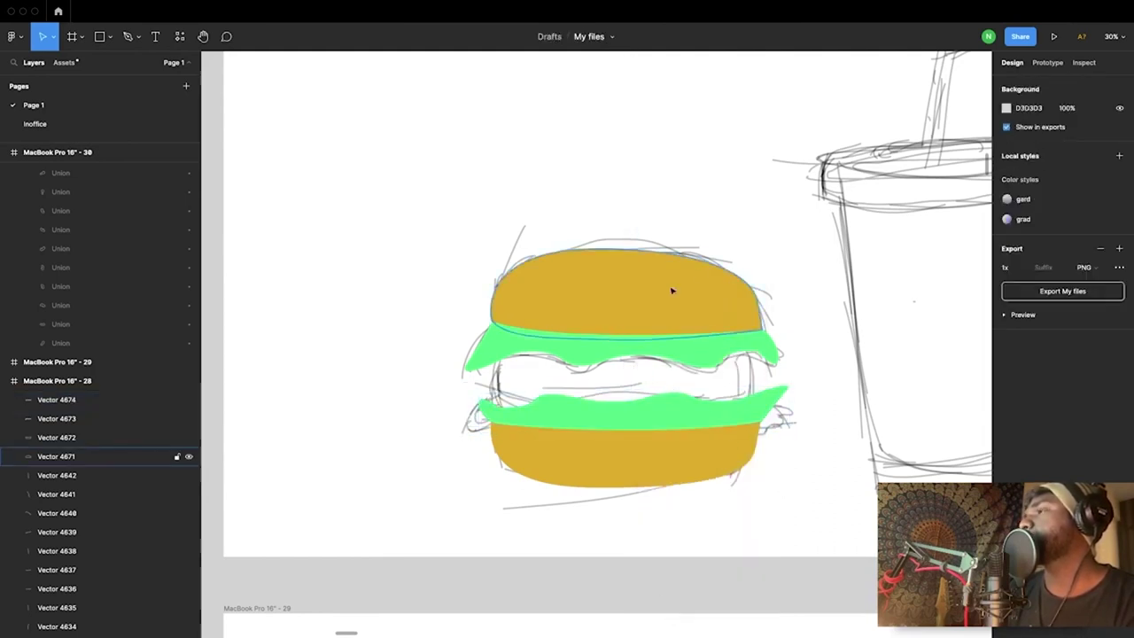
pyautogui.click(109, 36)
# Step: Draw a 1545×458 rectangle with radius 149 across the burger's middle and fill it dark 734747
pyautogui.click(93, 65)
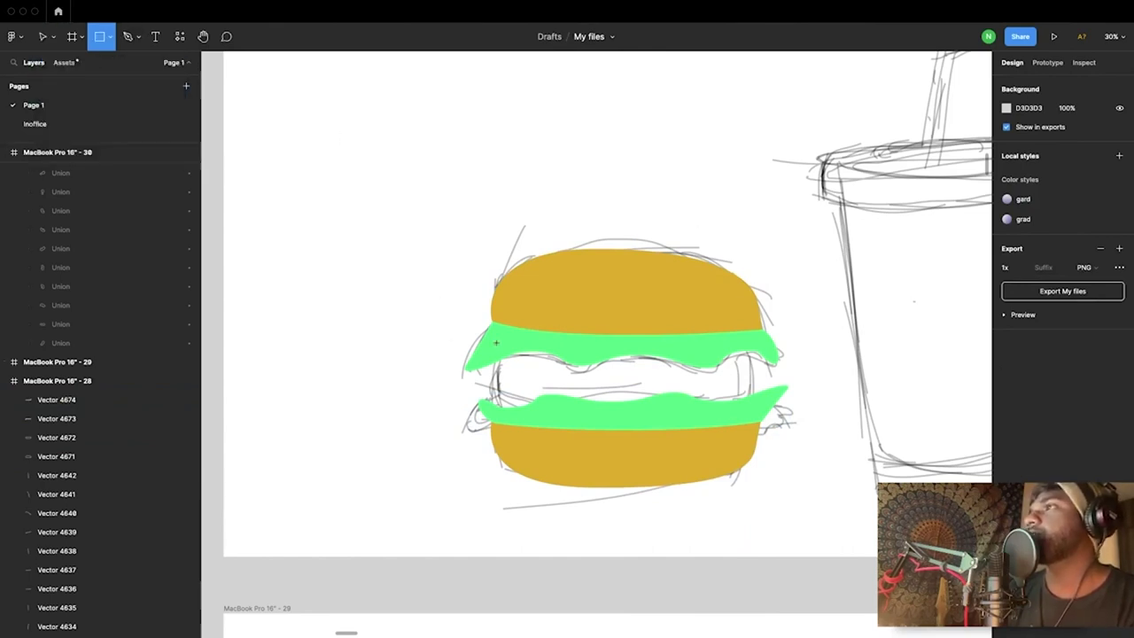
pyautogui.moveTo(496, 334); pyautogui.dragTo(762, 423)
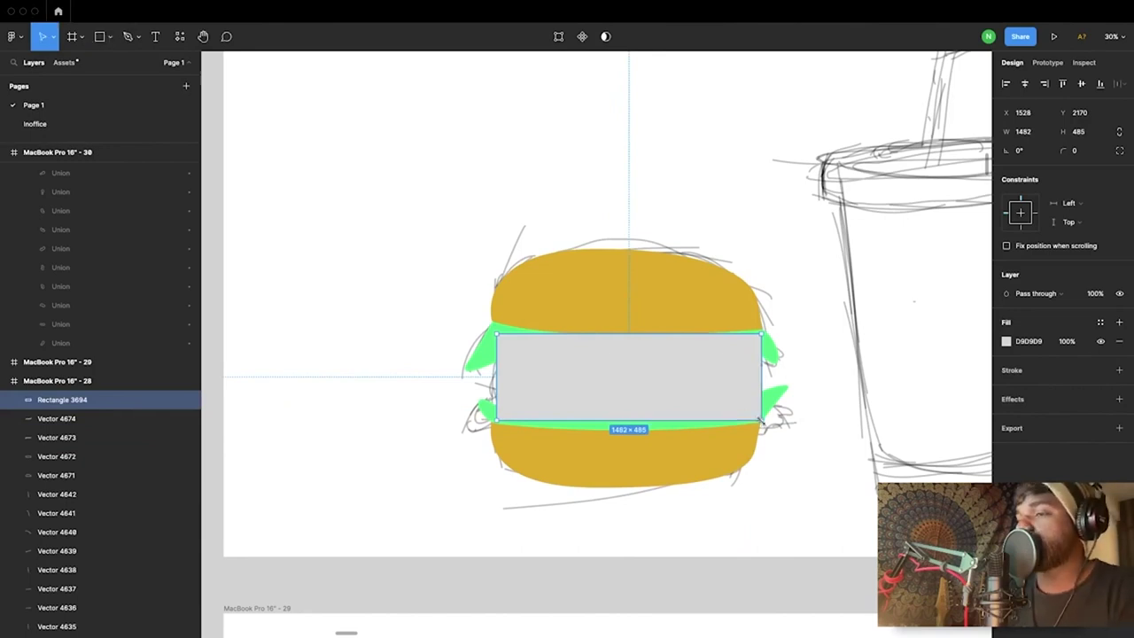
pyautogui.doubleClick(729, 397)
pyautogui.press('Escape')
pyautogui.moveTo(756, 341); pyautogui.dragTo(733, 363)
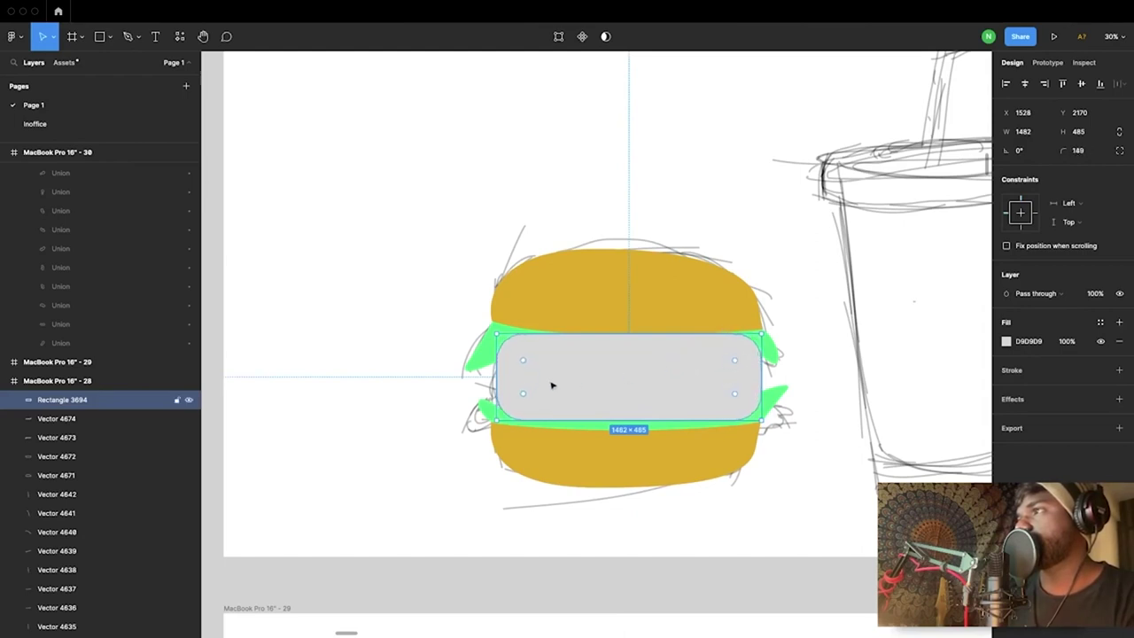
pyautogui.moveTo(496, 374)
pyautogui.mouseDown()
pyautogui.moveTo(482, 374)
pyautogui.moveTo(498, 370)
pyautogui.mouseUp()
pyautogui.moveTo(760, 373); pyautogui.dragTo(764, 374)
pyautogui.moveTo(689, 331); pyautogui.dragTo(688, 333)
pyautogui.press('alt')
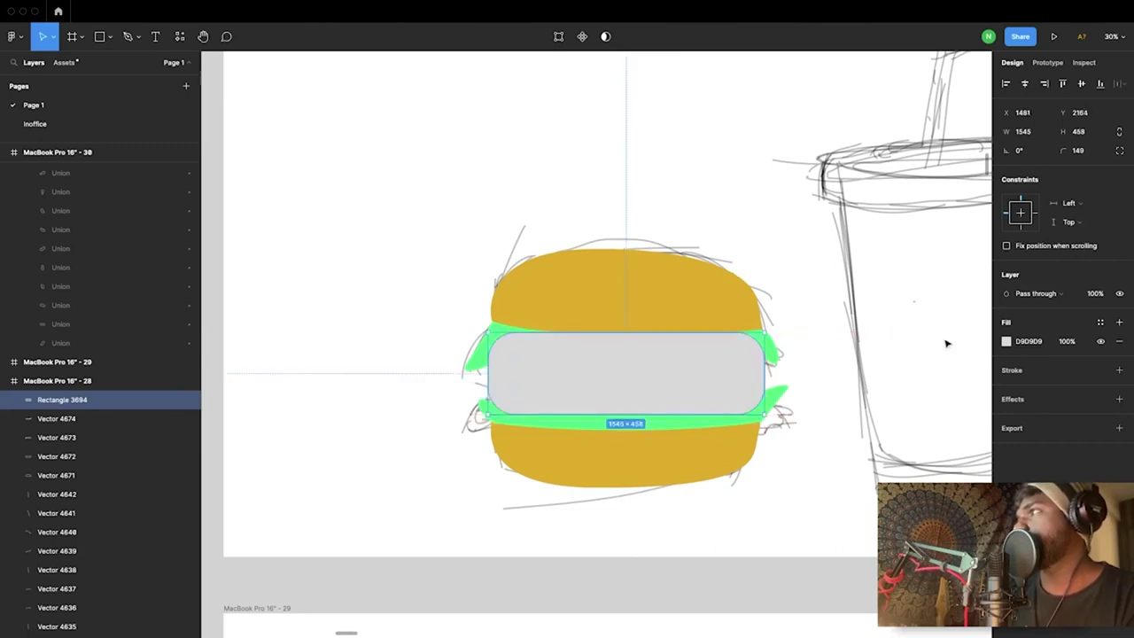
pyautogui.click(1006, 342)
pyautogui.moveTo(853, 366); pyautogui.dragTo(903, 423)
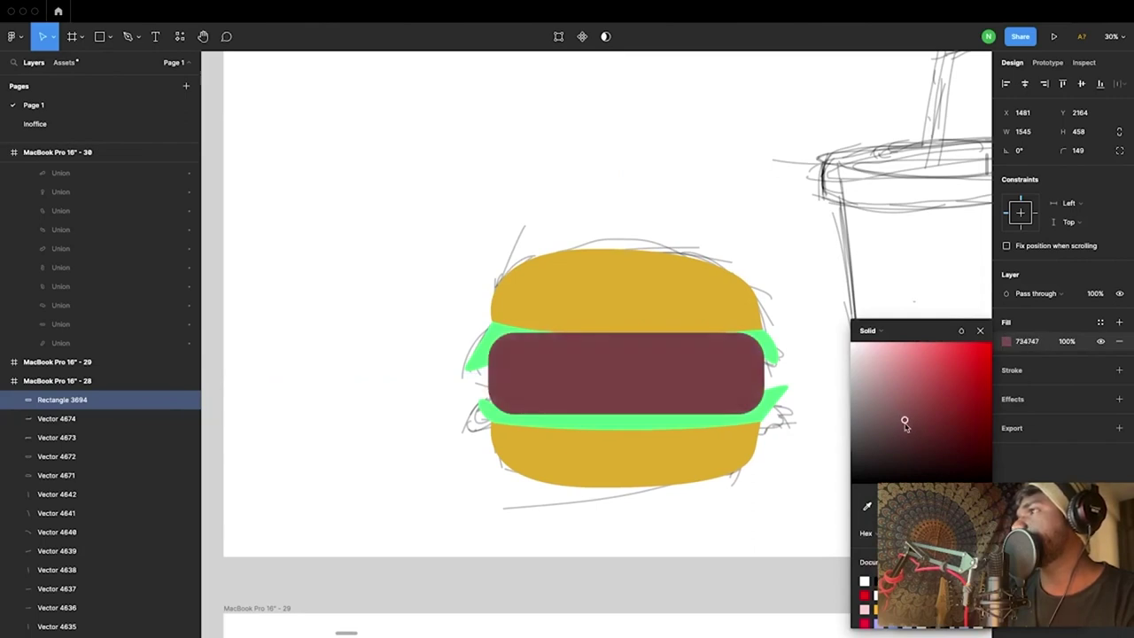
# Step: Move the patty layer below the upper lettuce Vector 4673 and start editing the lettuce's points
pyautogui.moveTo(85, 404); pyautogui.dragTo(80, 452)
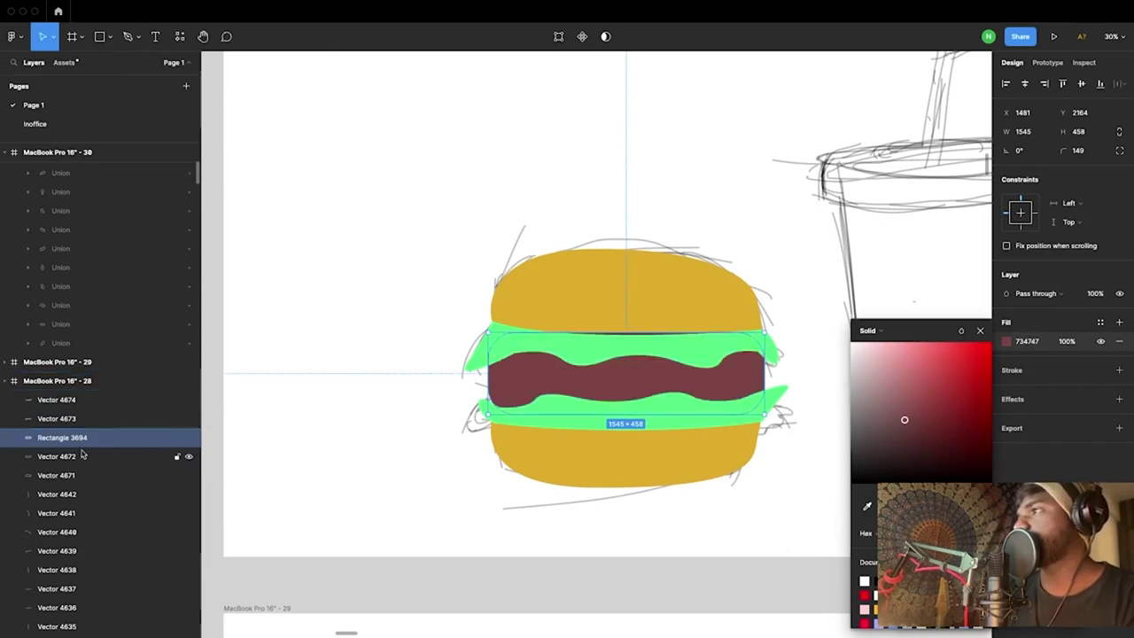
pyautogui.click(306, 501)
pyautogui.click(607, 356)
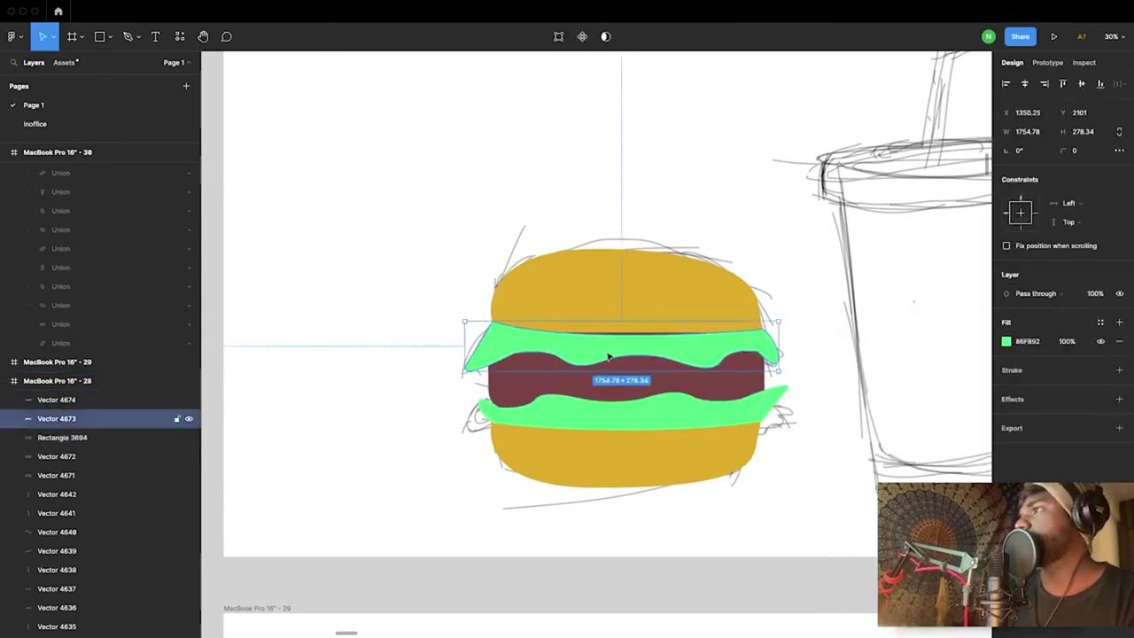
pyautogui.keyDown('ctrl'); pyautogui.scroll(3, 607, 356); pyautogui.keyUp('ctrl')
pyautogui.doubleClick(607, 356)
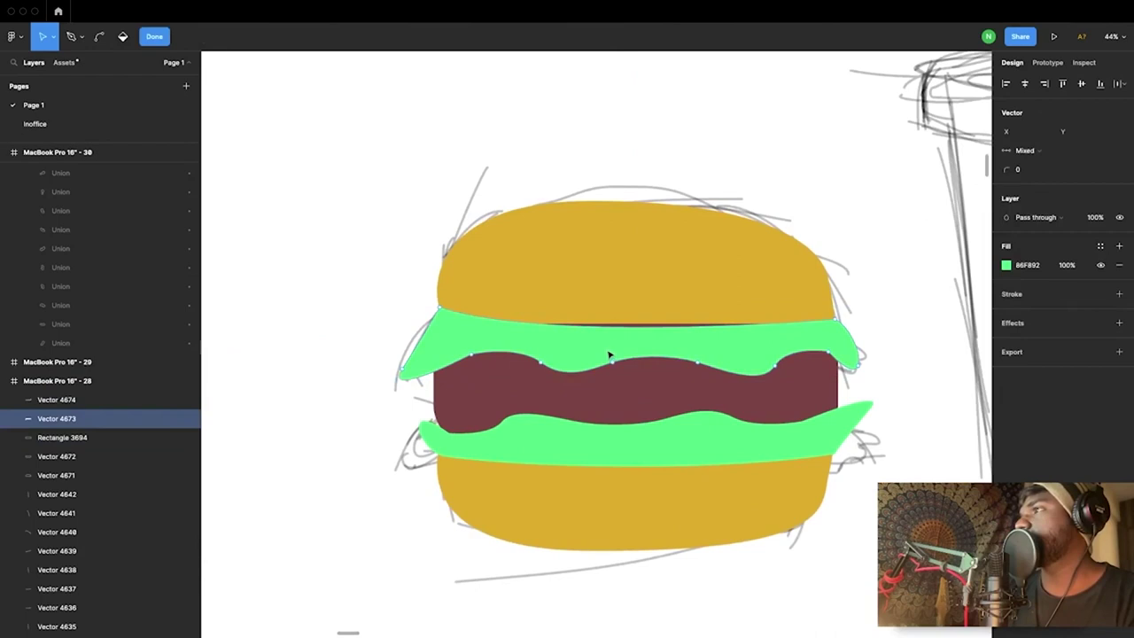
pyautogui.click(531, 333)
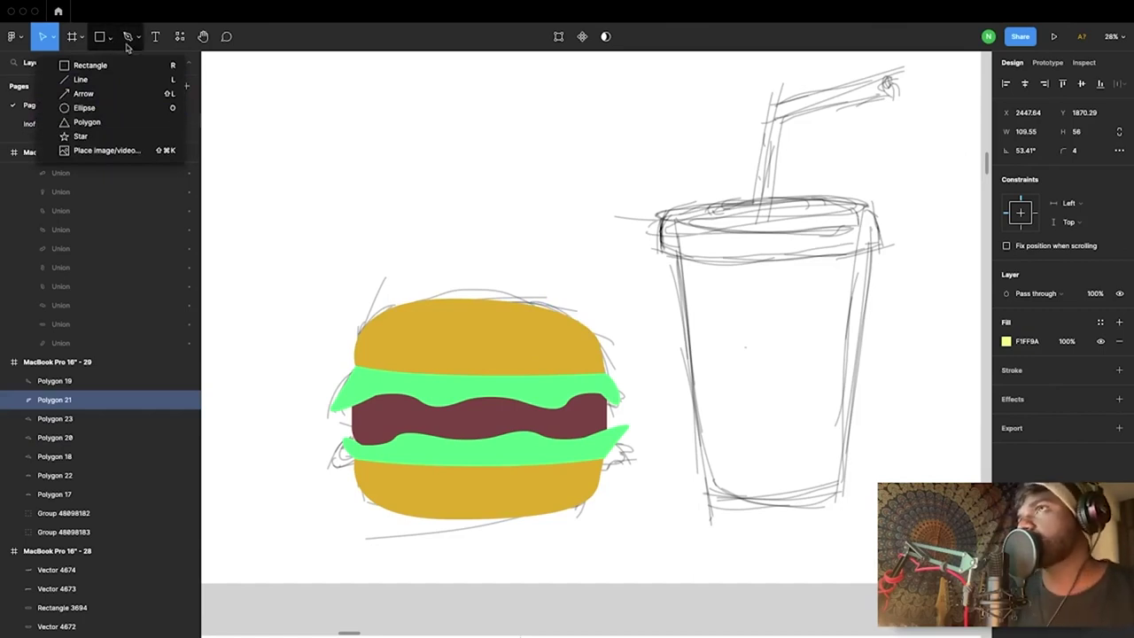
# Step: Draw a flat ellipse along the soda cup's rim
pyautogui.click(78, 109)
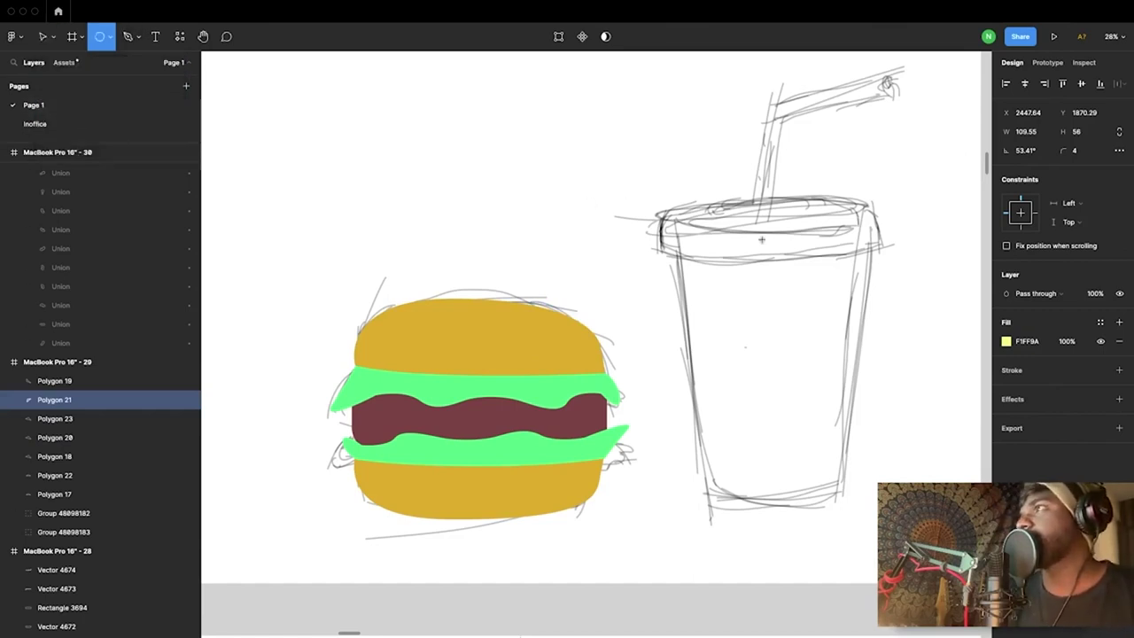
pyautogui.keyDown('ctrl'); pyautogui.scroll(10, 760, 239); pyautogui.keyUp('ctrl')
pyautogui.hscroll(-3, 505, 346)
pyautogui.moveTo(407, 290); pyautogui.dragTo(606, 319)
pyautogui.moveTo(526, 324); pyautogui.dragTo(500, 296)
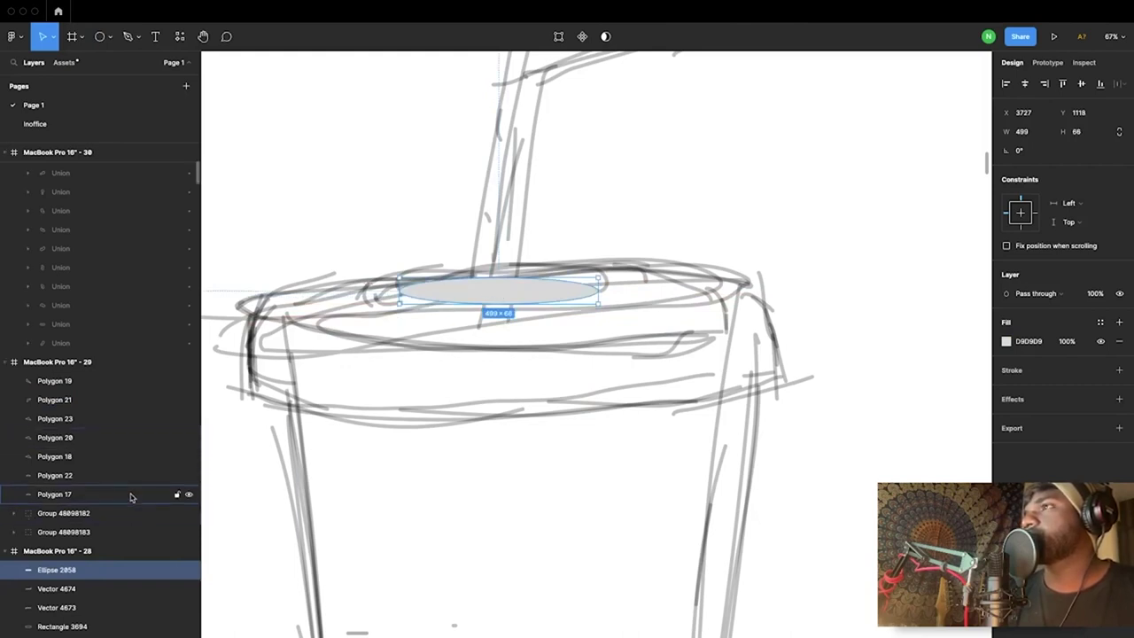
# Step: Copy the rim ellipse, enlarge it, and send it to the back as the wide light rim
pyautogui.keyDown('alt'); pyautogui.moveTo(451, 311); pyautogui.dragTo(324, 324); pyautogui.keyUp('alt')
pyautogui.moveTo(479, 317); pyautogui.dragTo(733, 319)
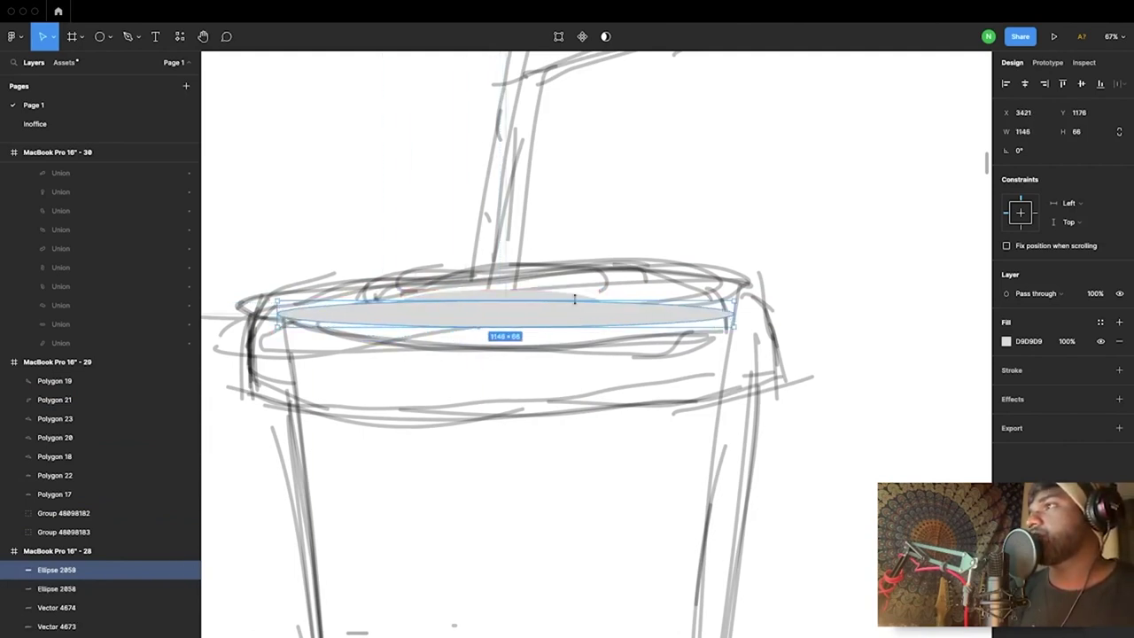
pyautogui.moveTo(574, 299); pyautogui.dragTo(575, 283)
pyautogui.moveTo(535, 328); pyautogui.dragTo(486, 311)
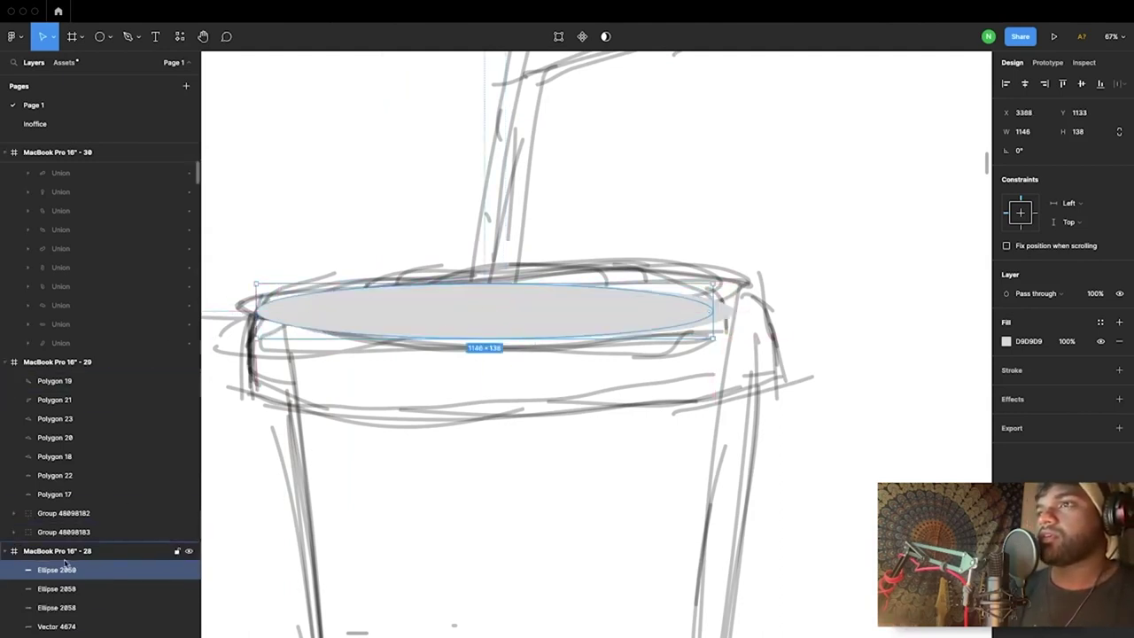
pyautogui.moveTo(106, 569); pyautogui.dragTo(107, 615)
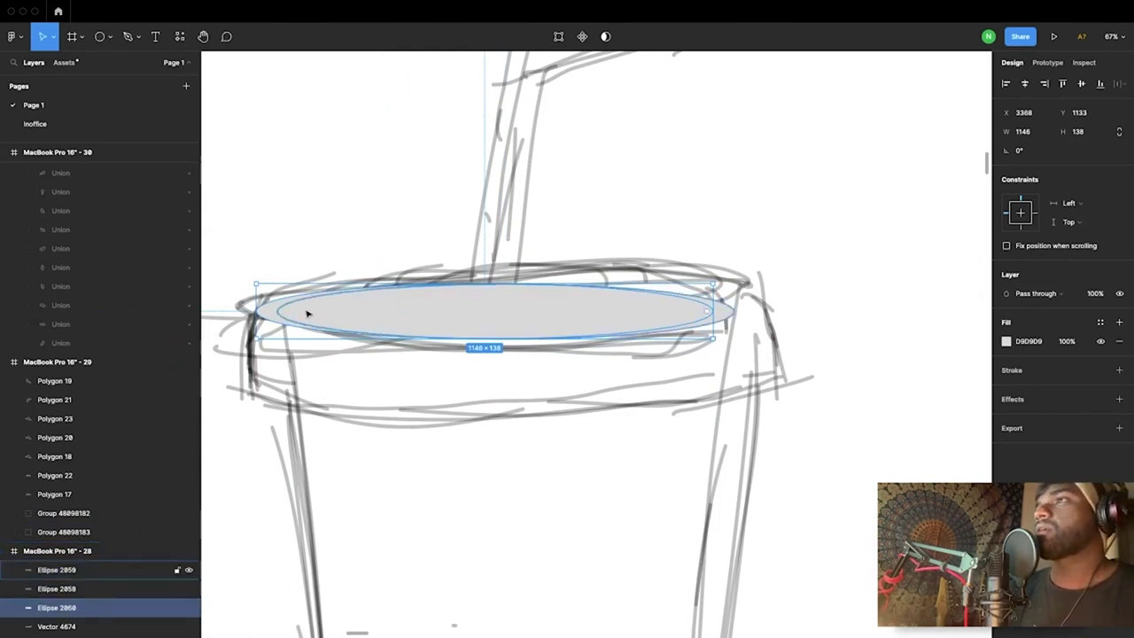
pyautogui.moveTo(712, 310); pyautogui.dragTo(765, 310)
pyautogui.moveTo(628, 284); pyautogui.dragTo(628, 277)
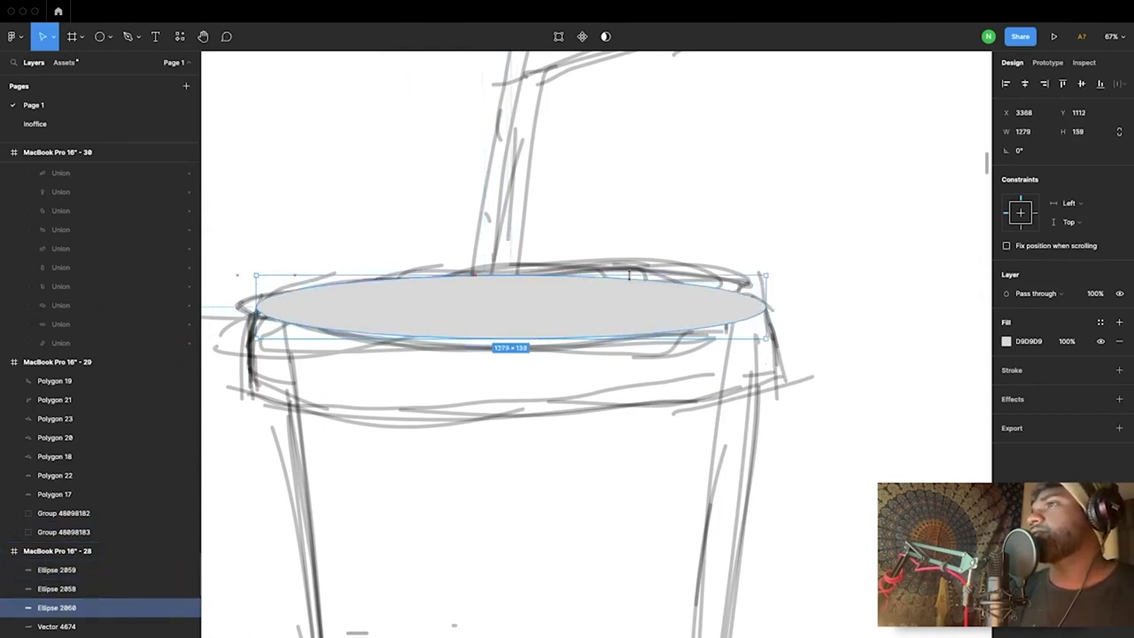
pyautogui.moveTo(576, 338); pyautogui.dragTo(575, 353)
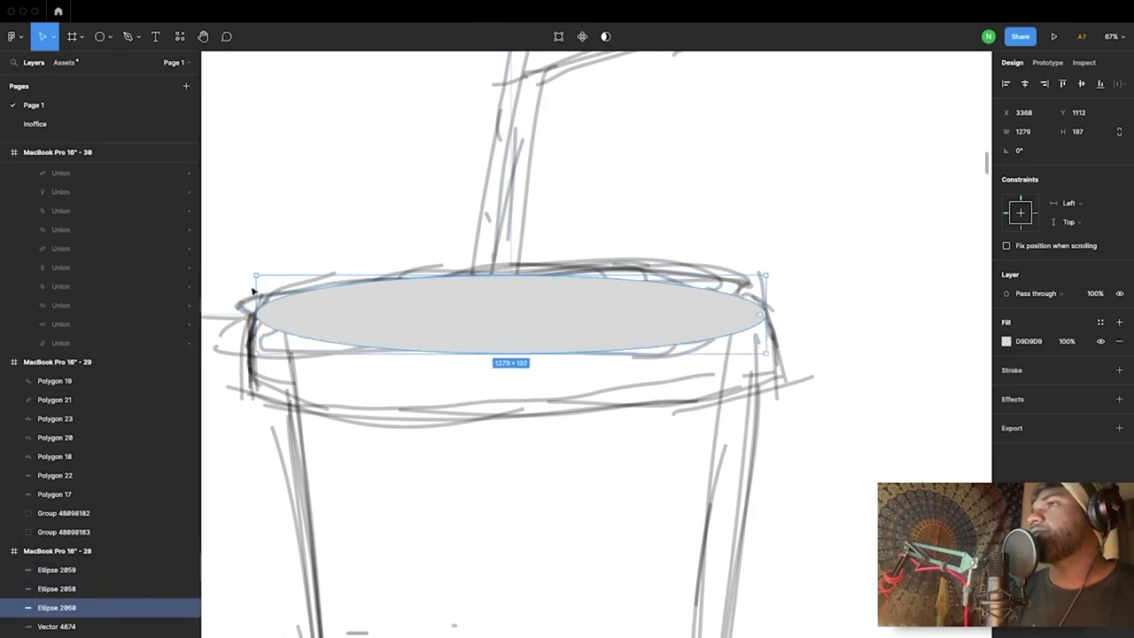
# Step: Reorder the middle lid ellipse and darken its fill to grey 9F9E9E
pyautogui.click(80, 570)
pyautogui.click(55, 588)
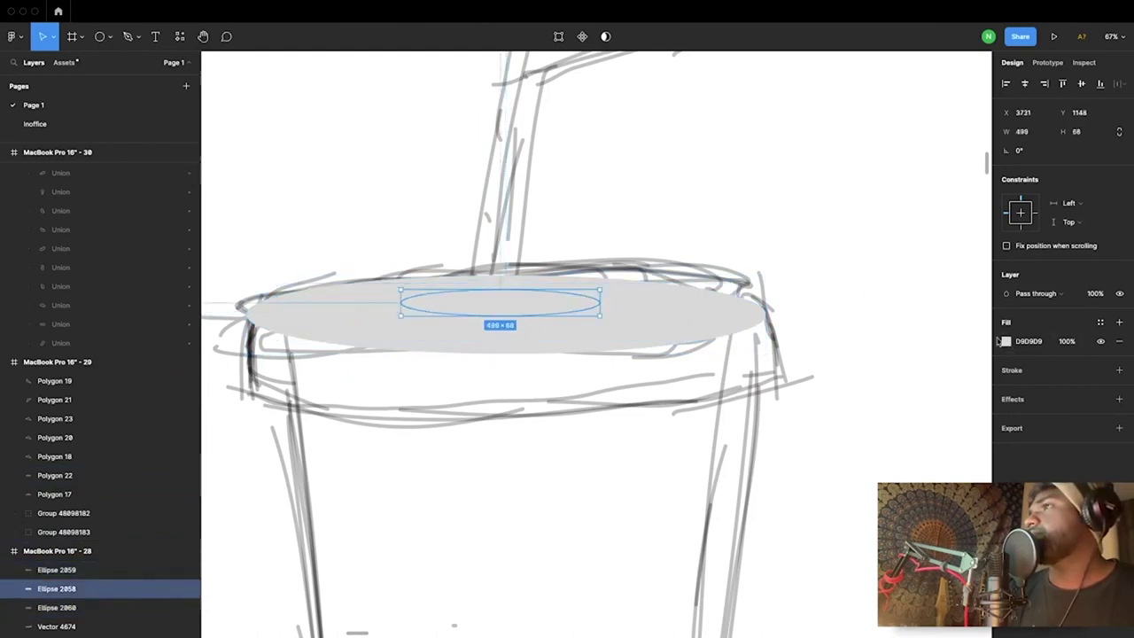
pyautogui.click(84, 572)
pyautogui.moveTo(79, 574); pyautogui.dragTo(69, 599)
pyautogui.click(1006, 341)
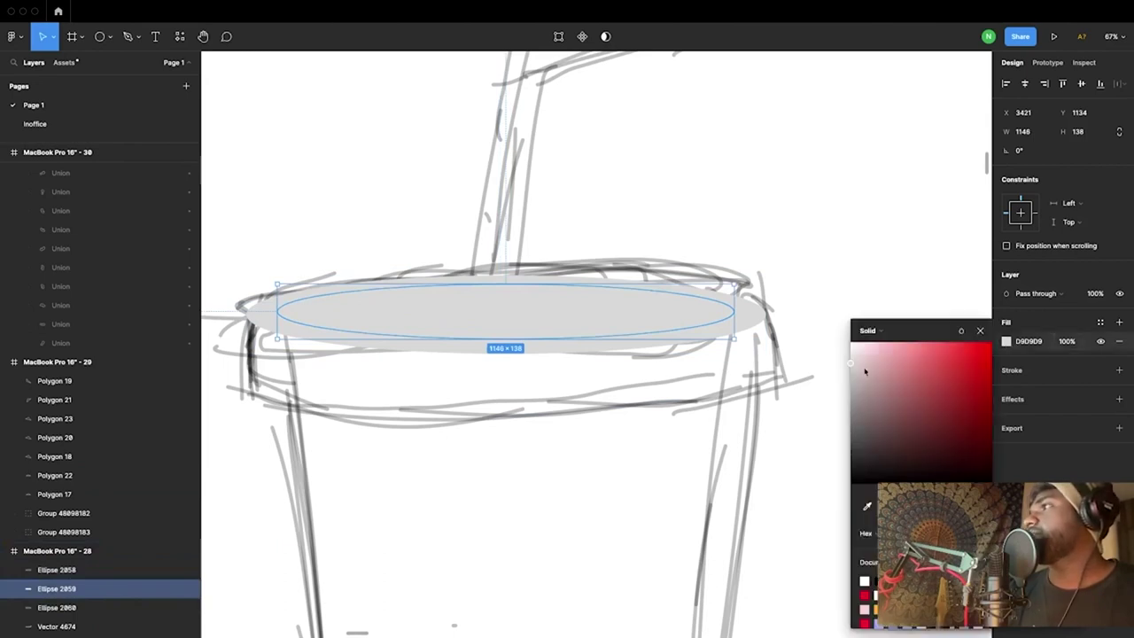
pyautogui.moveTo(852, 363); pyautogui.dragTo(852, 398)
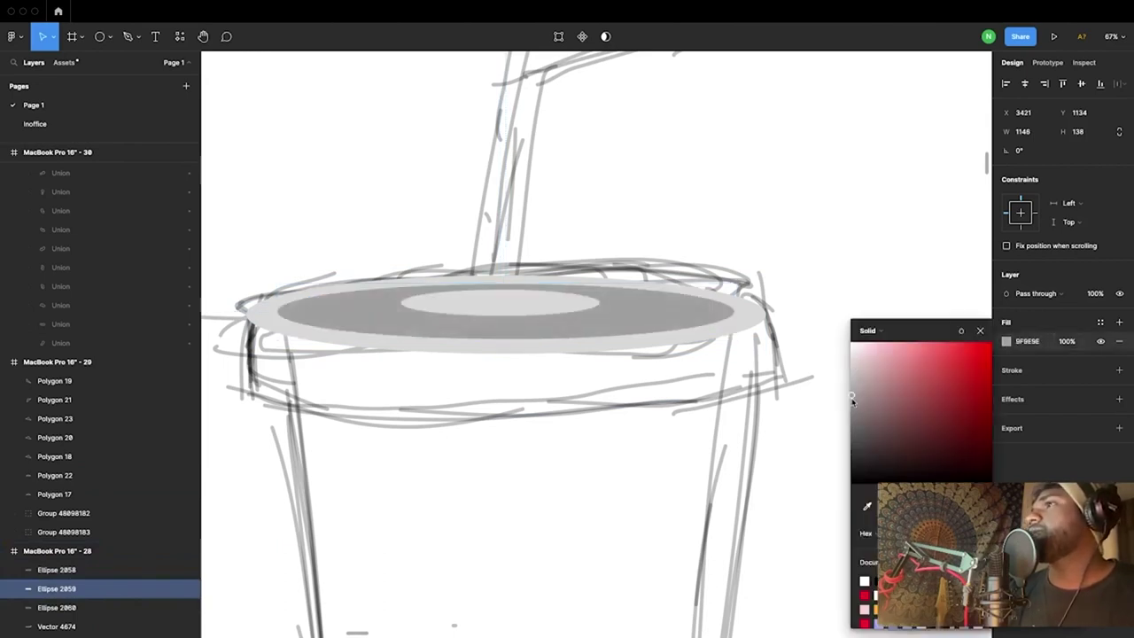
pyautogui.click(845, 231)
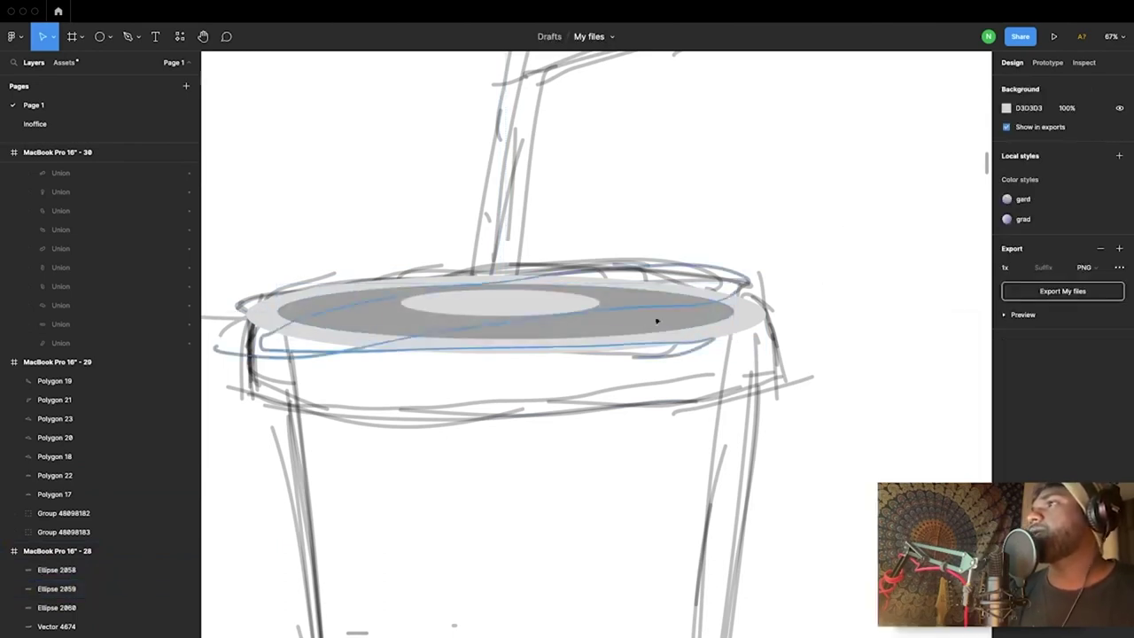
pyautogui.click(274, 325)
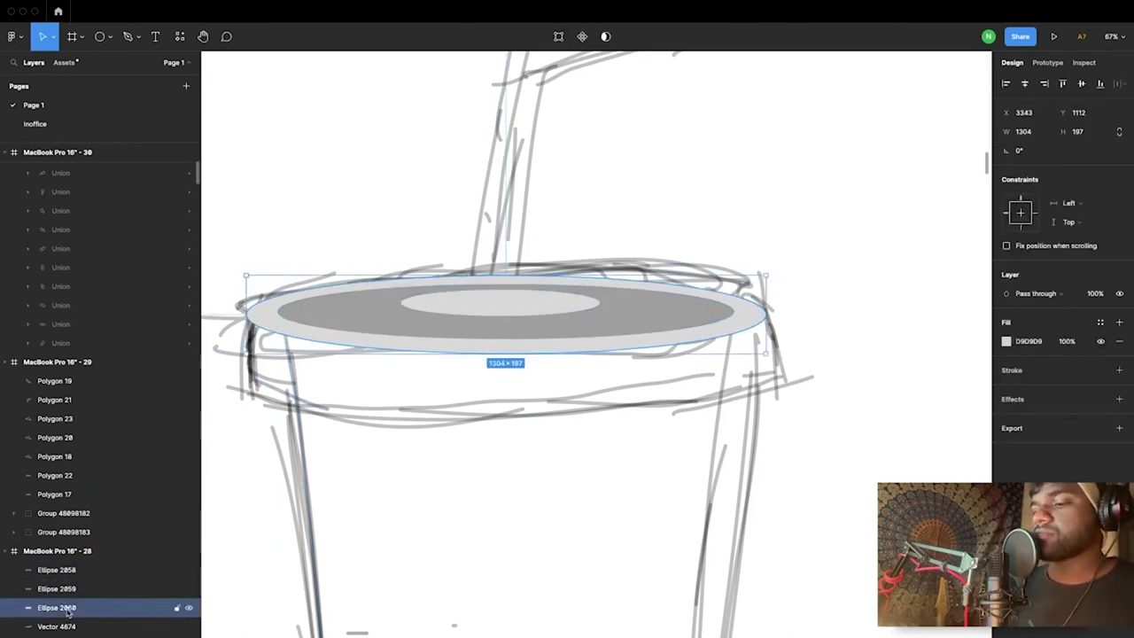
# Step: Duplicate the outer lid ellipse and move the copy down beneath the lid
pyautogui.keyDown('alt'); pyautogui.moveTo(69, 611); pyautogui.dragTo(69, 626); pyautogui.keyUp('alt')
pyautogui.moveTo(395, 339); pyautogui.dragTo(397, 402)
pyautogui.doubleClick(347, 376)
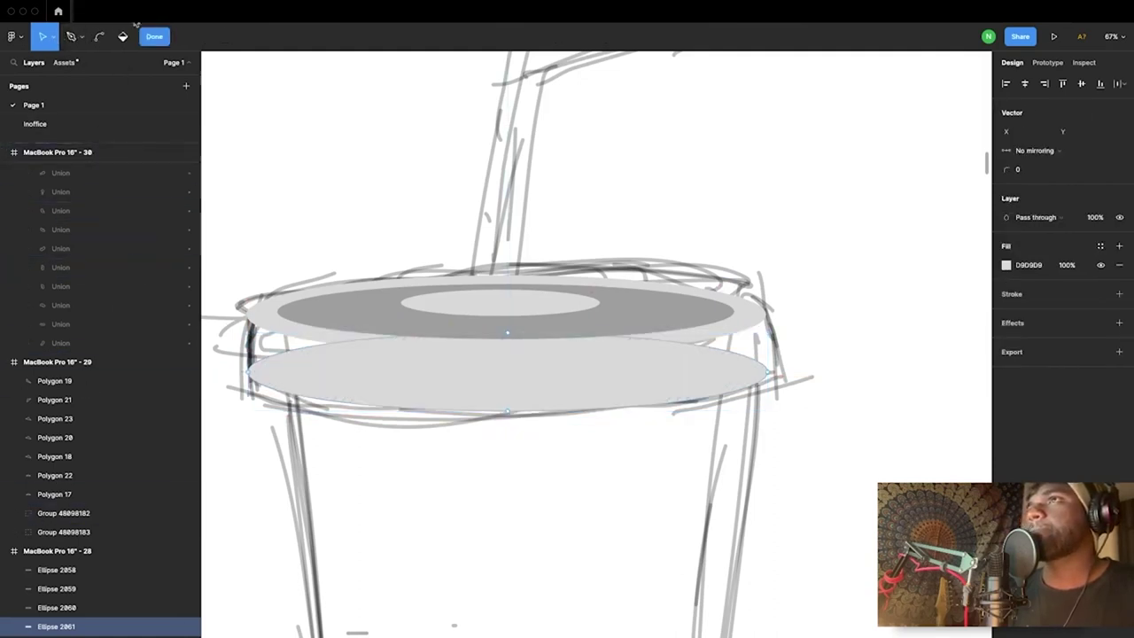
pyautogui.click(154, 36)
# Step: Draw a rectangle bridging the two lid ellipses and select it with the lower ellipse
pyautogui.click(95, 41)
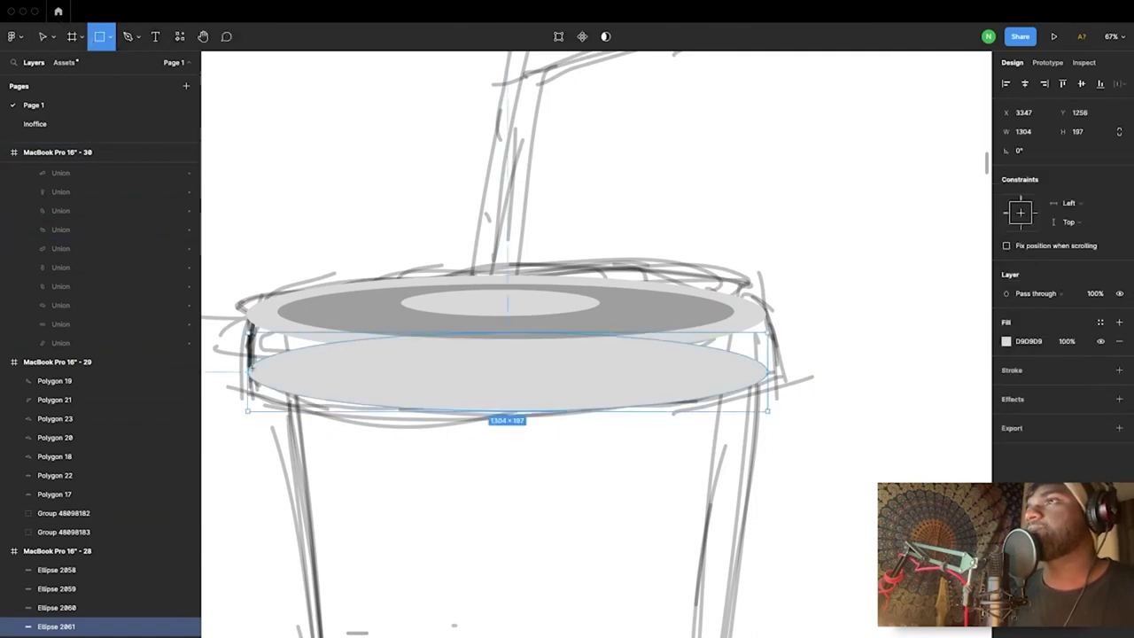
pyautogui.moveTo(247, 371)
pyautogui.mouseDown()
pyautogui.moveTo(443, 354)
pyautogui.moveTo(485, 337)
pyautogui.moveTo(657, 349)
pyautogui.mouseUp()
pyautogui.moveTo(725, 350); pyautogui.dragTo(735, 312)
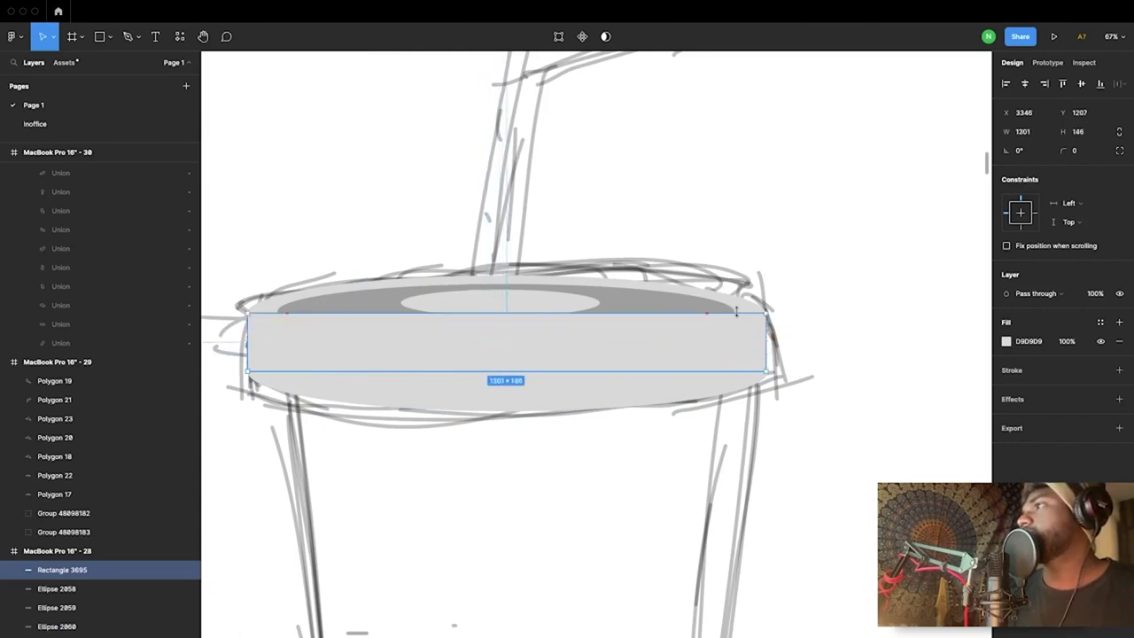
pyautogui.click(600, 397)
pyautogui.moveTo(634, 333)
pyautogui.mouseDown()
pyautogui.moveTo(658, 309)
pyautogui.moveTo(650, 319)
pyautogui.mouseUp()
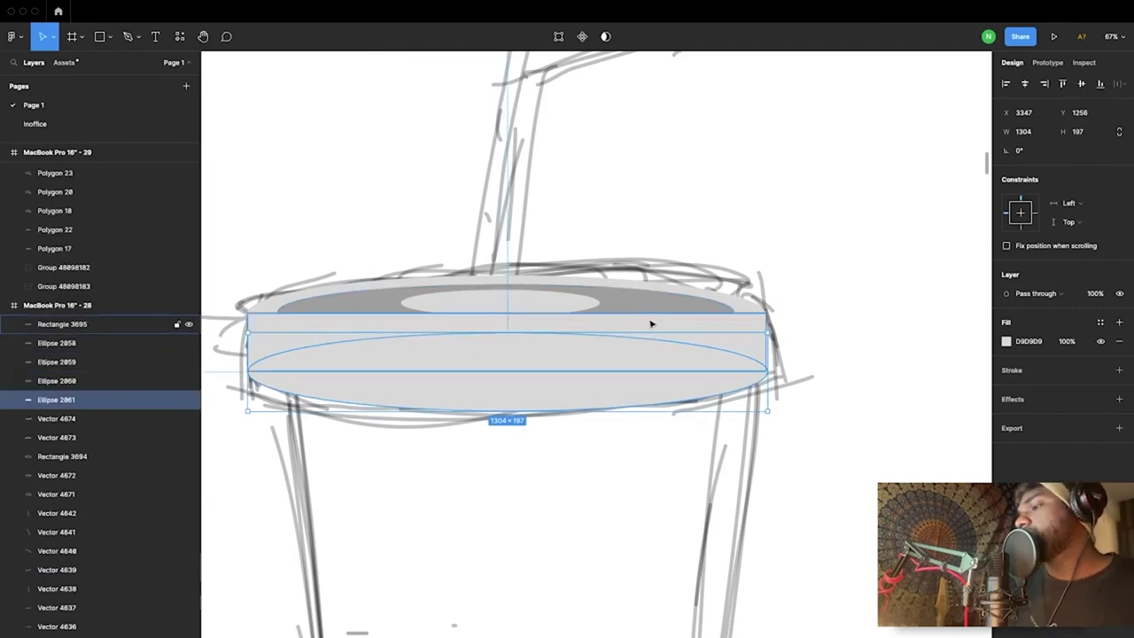
pyautogui.keyDown('shift'); pyautogui.click(650, 323); pyautogui.keyUp('shift')
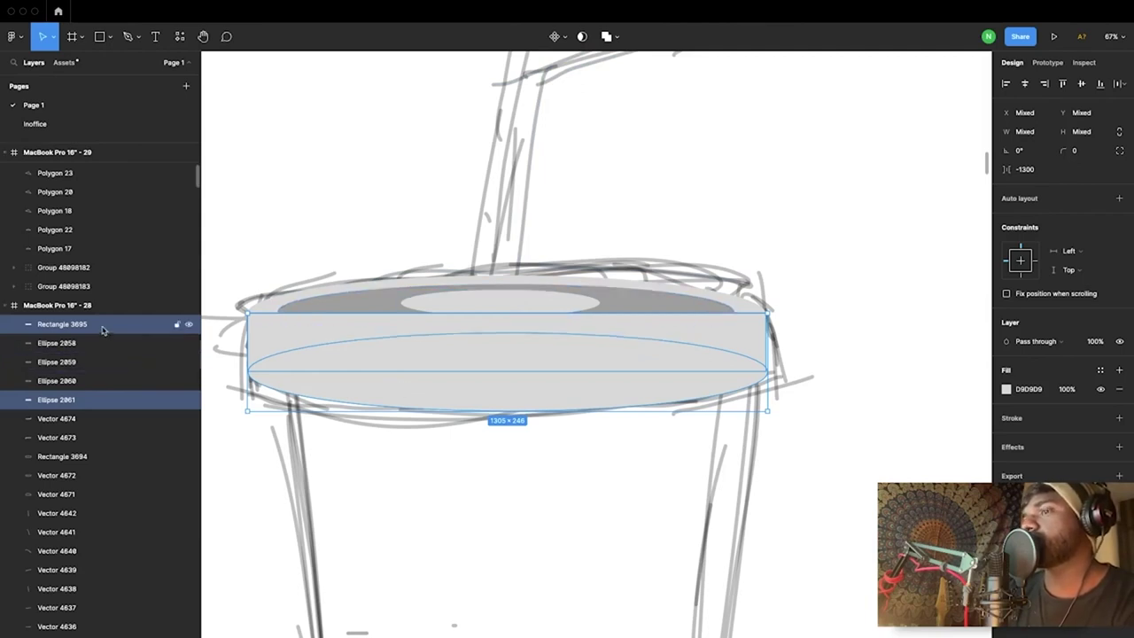
# Step: Union them into a 1305×246 grey side band placed behind the lid ellipses
pyautogui.click(606, 39)
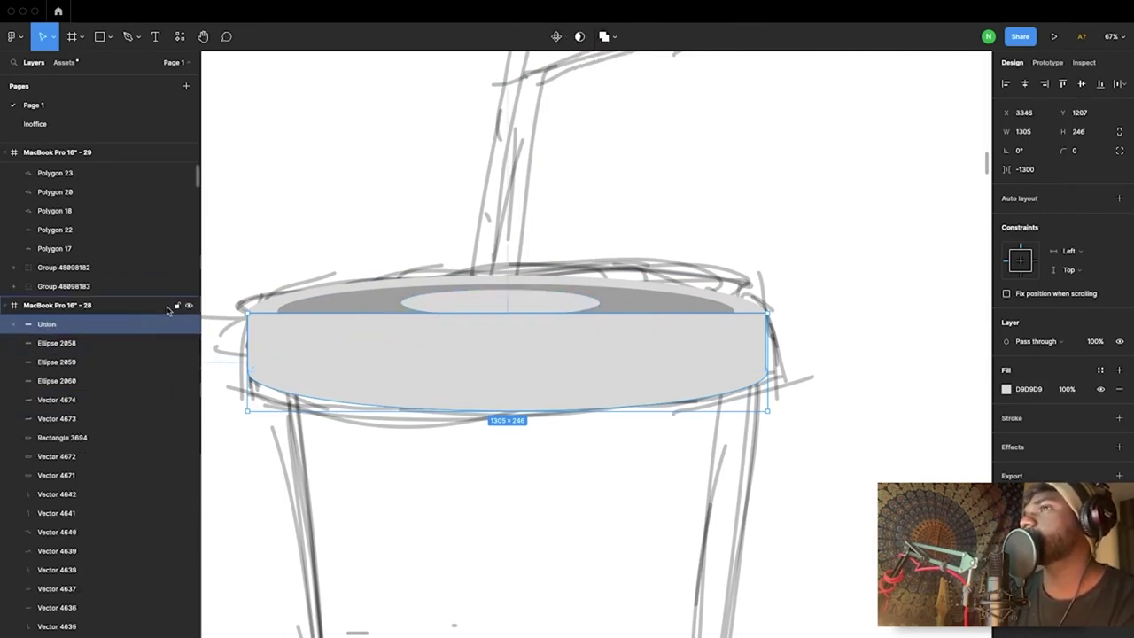
pyautogui.moveTo(80, 329); pyautogui.dragTo(71, 395)
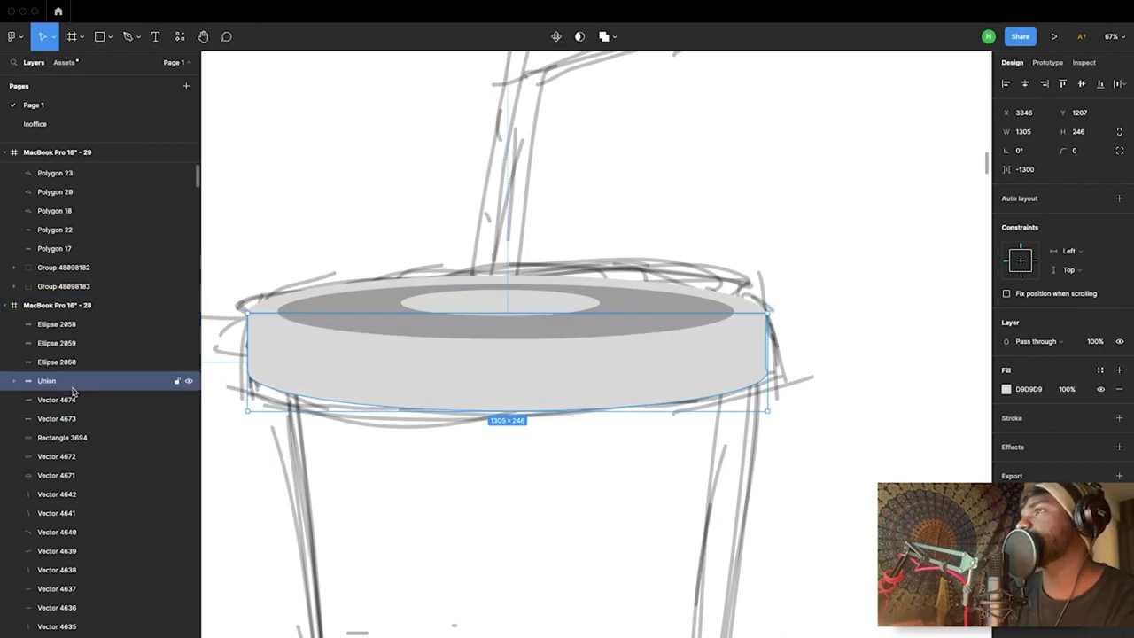
pyautogui.click(895, 314)
pyautogui.keyDown('ctrl'); pyautogui.scroll(-5, 895, 314); pyautogui.keyUp('ctrl')
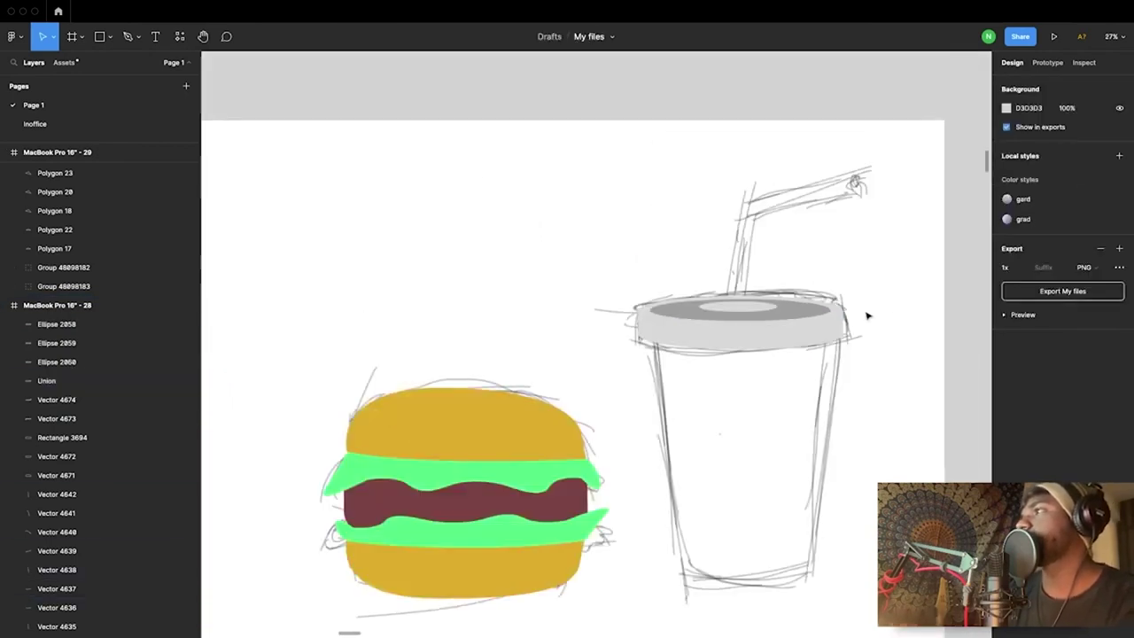
# Step: Draw a rectangle over the cup body and pull its top corners out to the rim
pyautogui.click(99, 37)
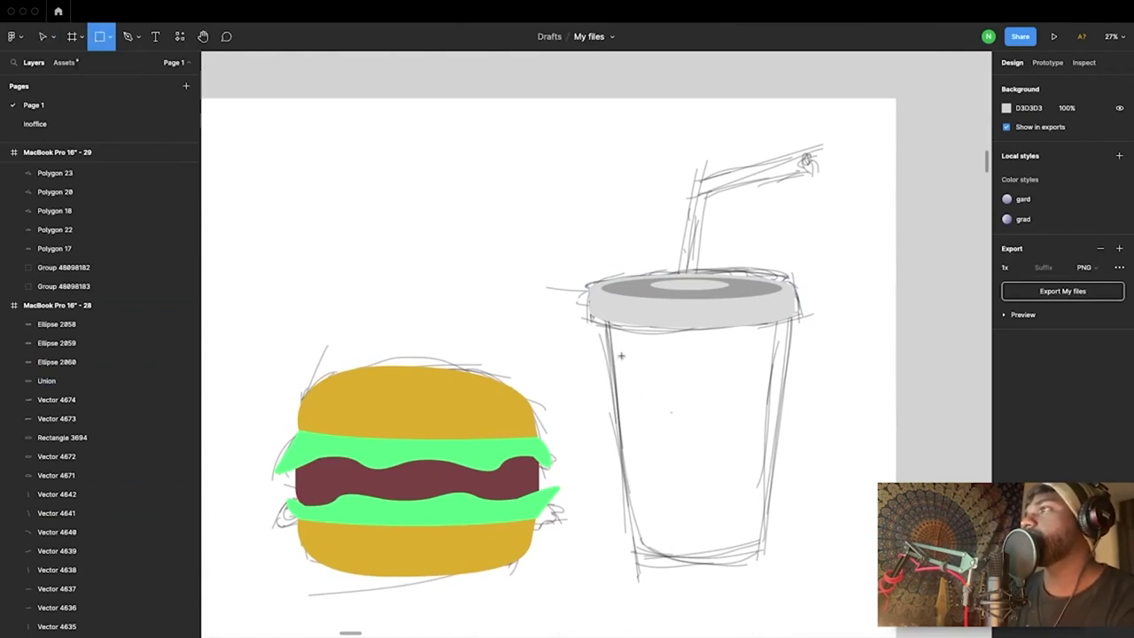
pyautogui.moveTo(621, 345)
pyautogui.mouseDown()
pyautogui.moveTo(704, 462)
pyautogui.moveTo(729, 461)
pyautogui.mouseUp()
pyautogui.doubleClick(658, 412)
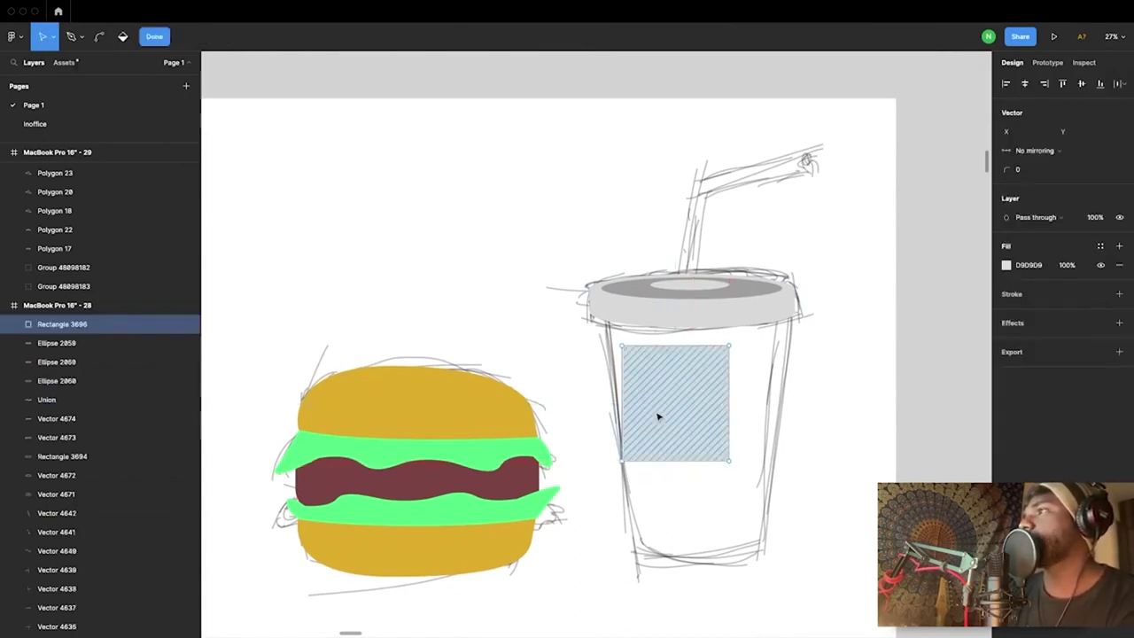
pyautogui.moveTo(620, 346); pyautogui.dragTo(606, 312)
pyautogui.moveTo(730, 350); pyautogui.dragTo(794, 310)
# Step: Move the bottom corners to the cup's base, tapering the body, and nudge it into place
pyautogui.moveTo(729, 461); pyautogui.dragTo(761, 544)
pyautogui.moveTo(622, 462); pyautogui.dragTo(638, 552)
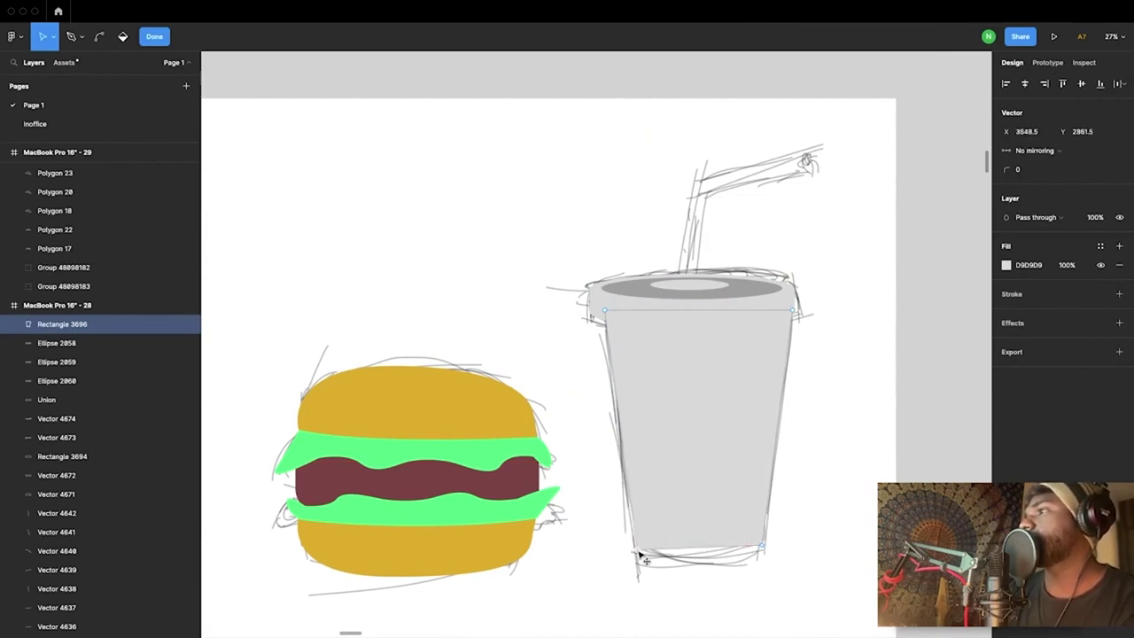
pyautogui.press('Escape')
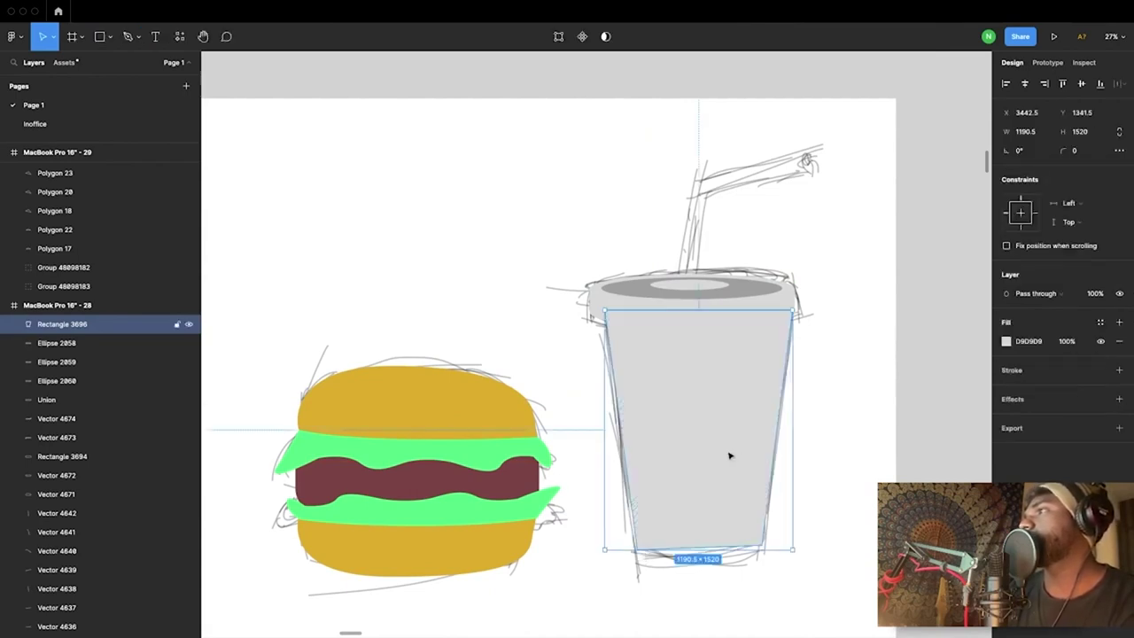
pyautogui.press('alt')
pyautogui.moveTo(708, 455); pyautogui.dragTo(711, 455)
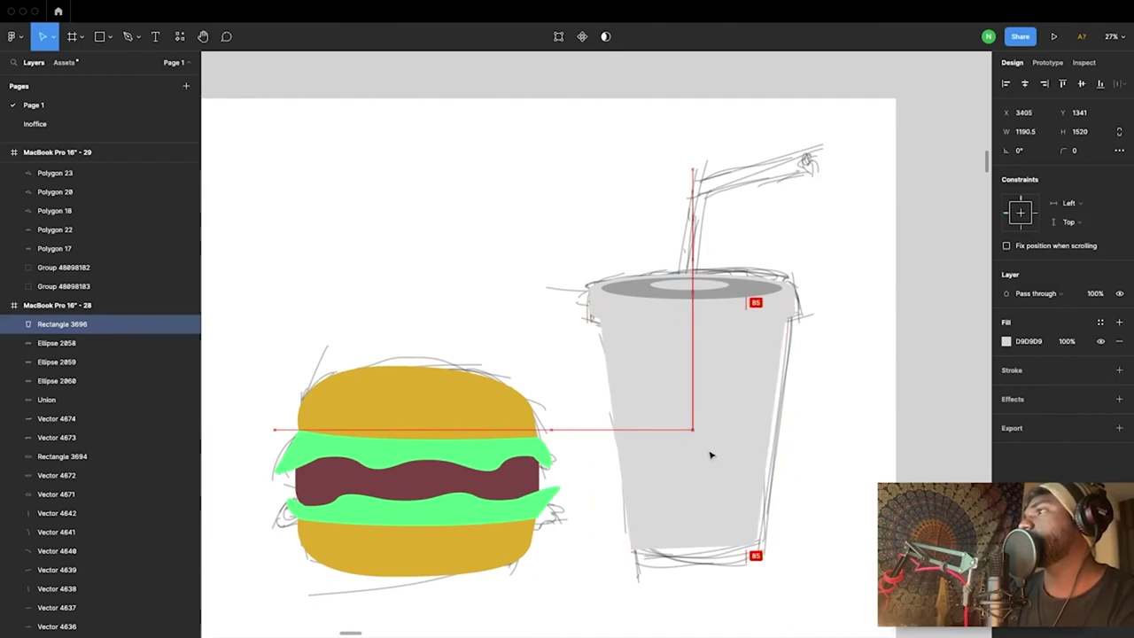
pyautogui.doubleClick(715, 524)
pyautogui.click(754, 550)
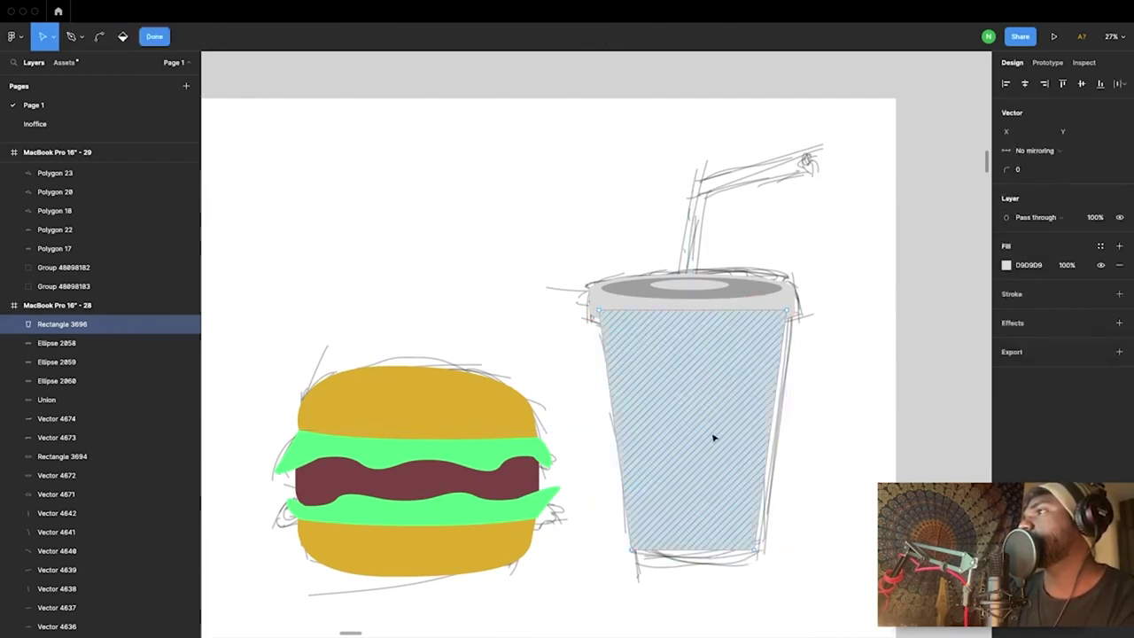
pyautogui.press('Escape')
# Step: Fill the cup body red B23737 and move its layer beneath the grey lid
pyautogui.click(1006, 342)
pyautogui.moveTo(941, 347); pyautogui.dragTo(949, 390)
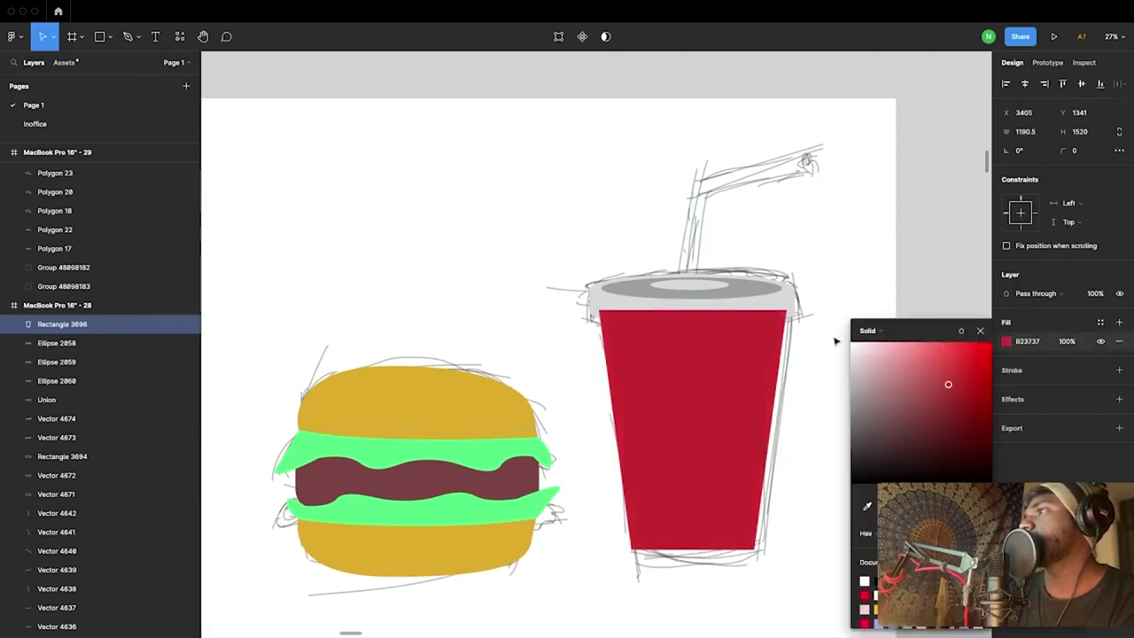
pyautogui.click(820, 336)
pyautogui.click(673, 357)
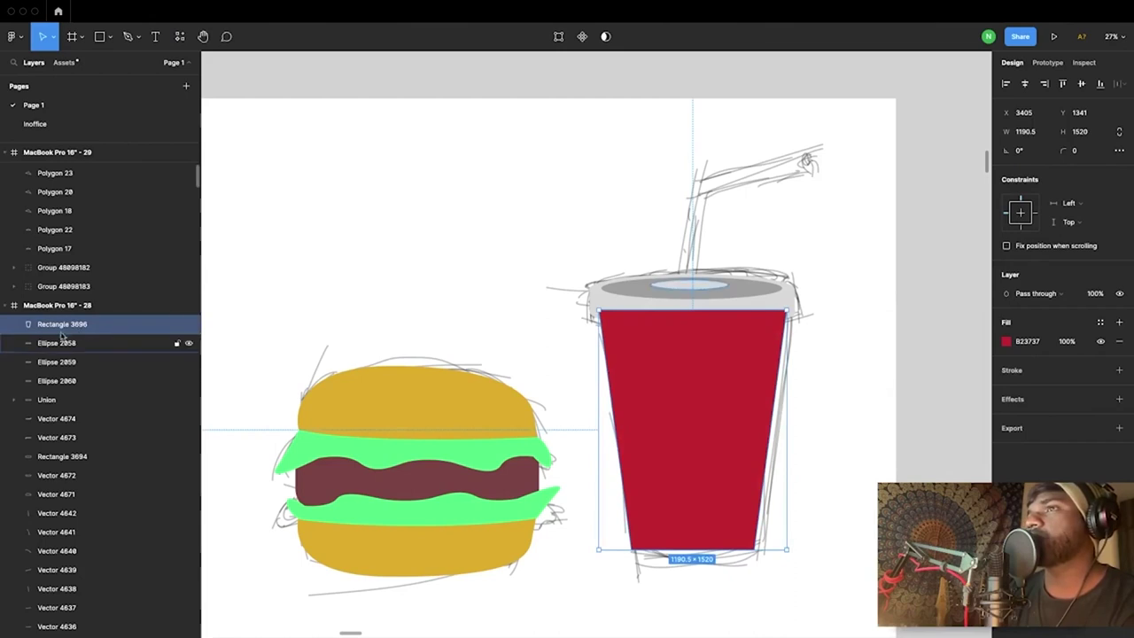
pyautogui.moveTo(59, 326); pyautogui.dragTo(67, 408)
pyautogui.click(629, 236)
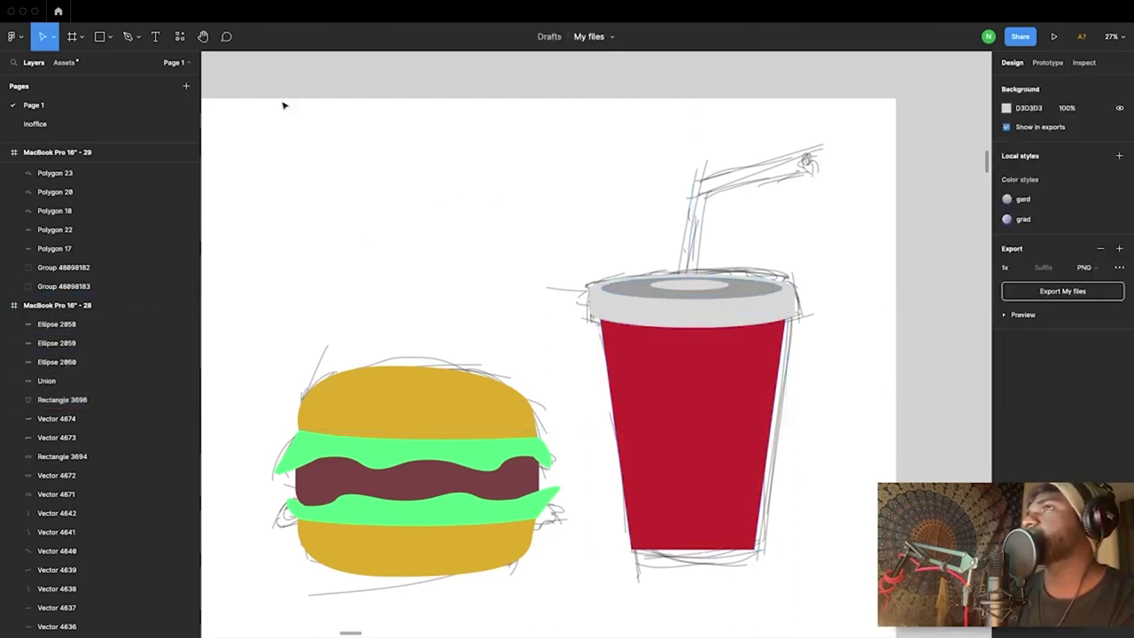
pyautogui.click(109, 36)
pyautogui.click(87, 66)
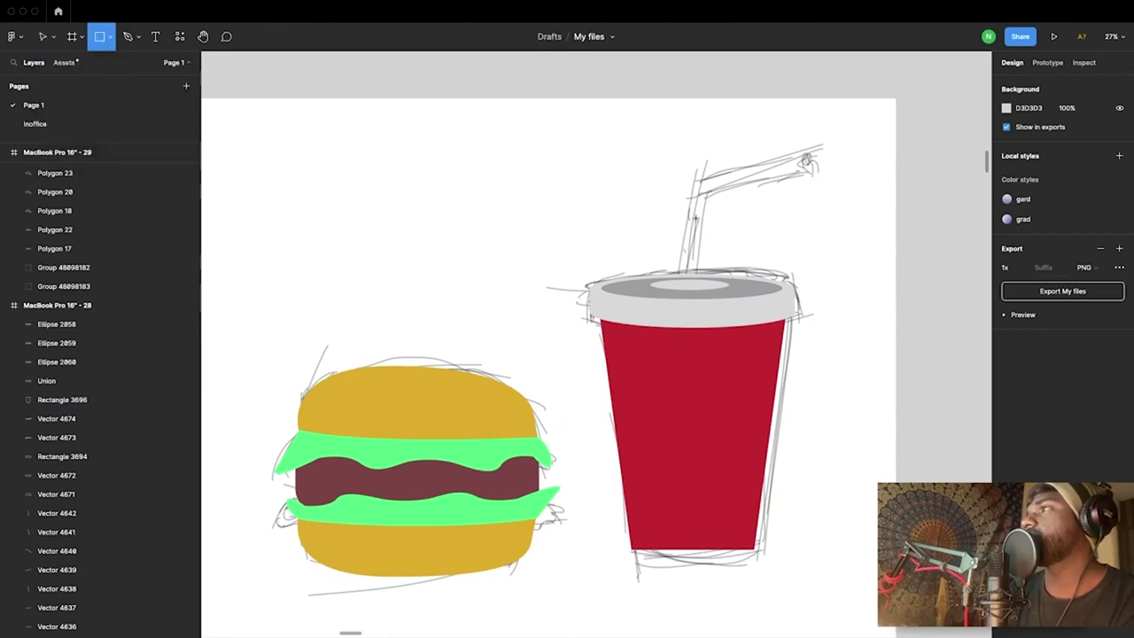
# Step: Draw a thin D9D9D9 rectangle for the straw and bend its top up-right
pyautogui.moveTo(694, 181); pyautogui.dragTo(680, 283)
pyautogui.keyDown('ctrl'); pyautogui.scroll(3, 675, 268); pyautogui.keyUp('ctrl')
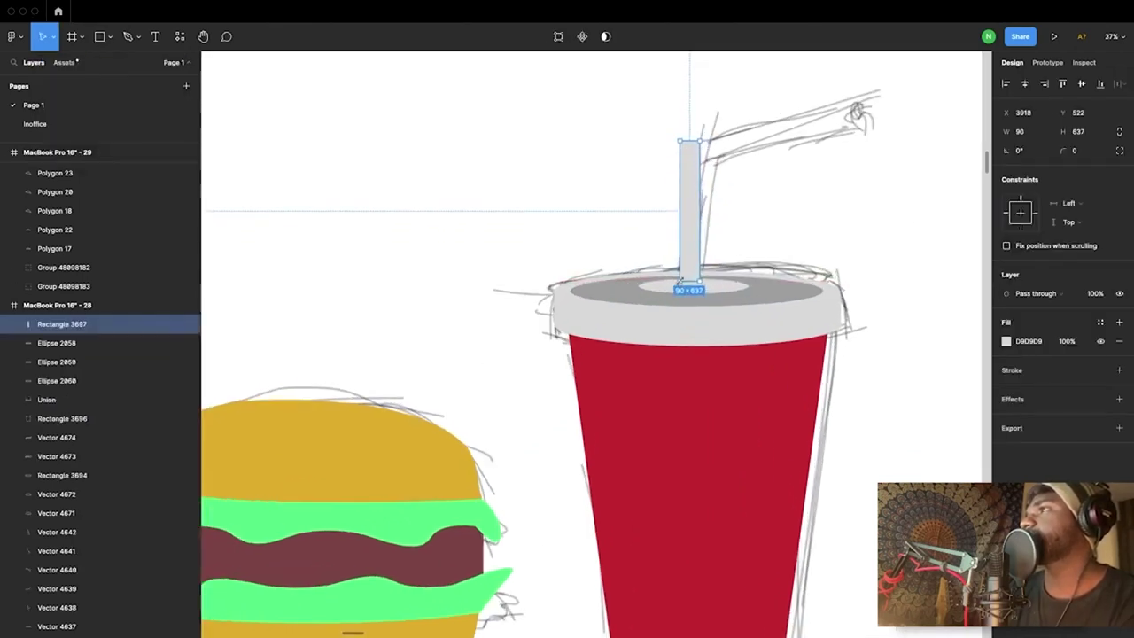
pyautogui.doubleClick(689, 187)
pyautogui.moveTo(692, 144)
pyautogui.mouseDown()
pyautogui.moveTo(724, 149)
pyautogui.moveTo(715, 162)
pyautogui.mouseUp()
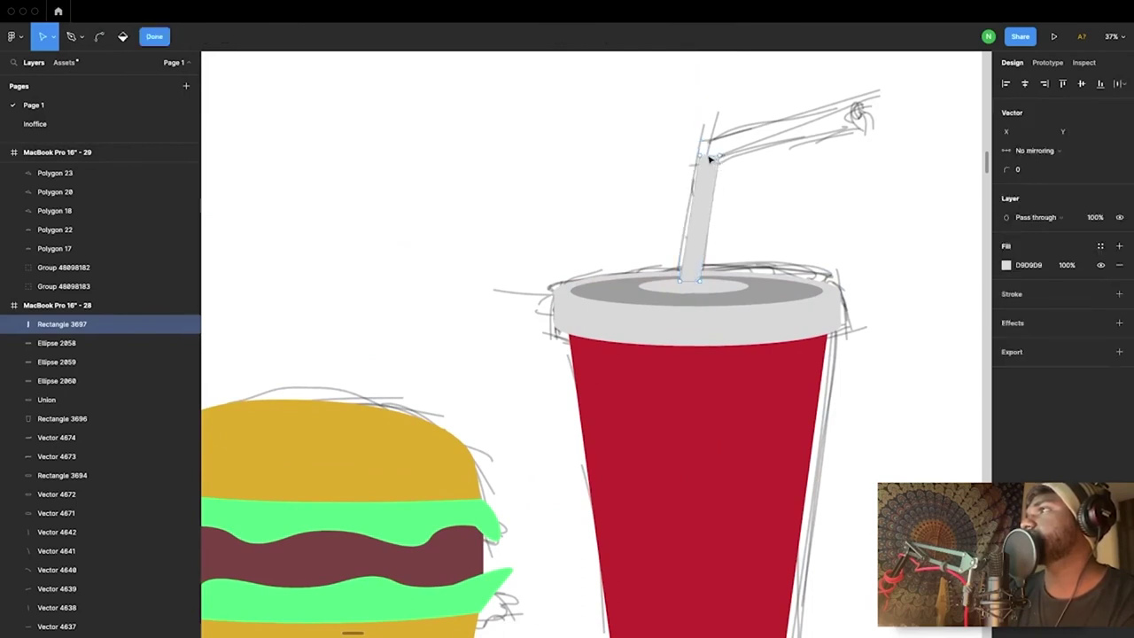
pyautogui.keyDown('ctrl'); pyautogui.scroll(5, 709, 158); pyautogui.keyUp('ctrl')
pyautogui.click(716, 156)
pyautogui.moveTo(722, 149); pyautogui.dragTo(797, 137)
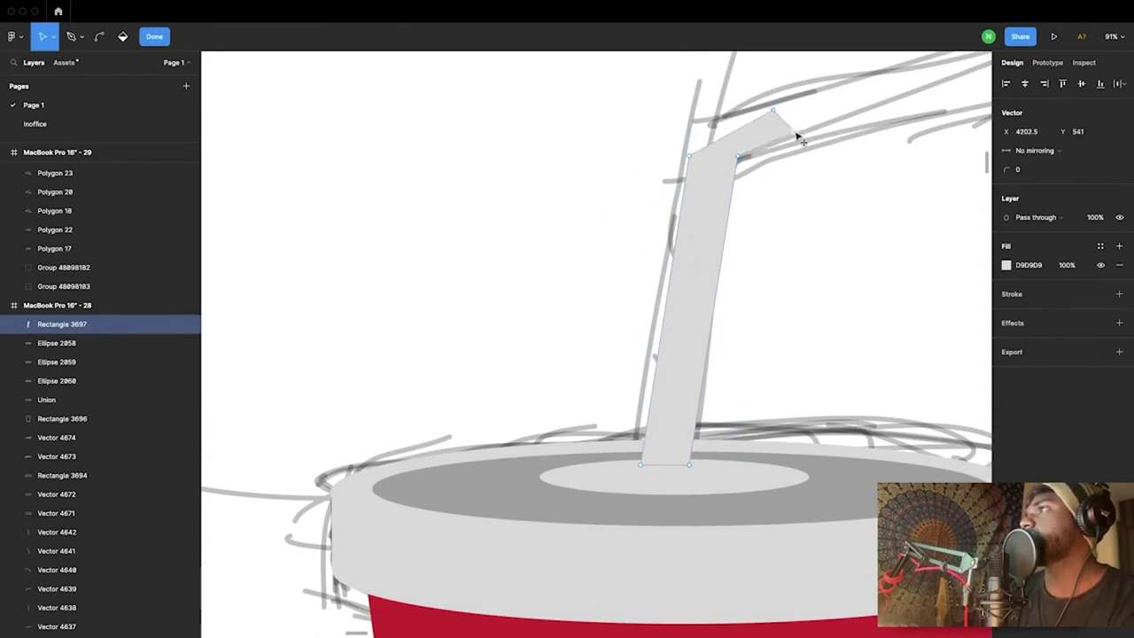
# Step: Align the straw's bend with the sketch and round the bend's corners
pyautogui.moveTo(688, 158)
pyautogui.mouseDown()
pyautogui.moveTo(717, 127)
pyautogui.moveTo(804, 107)
pyautogui.mouseUp()
pyautogui.keyDown('ctrl'); pyautogui.scroll(-5, 696, 149); pyautogui.keyUp('ctrl')
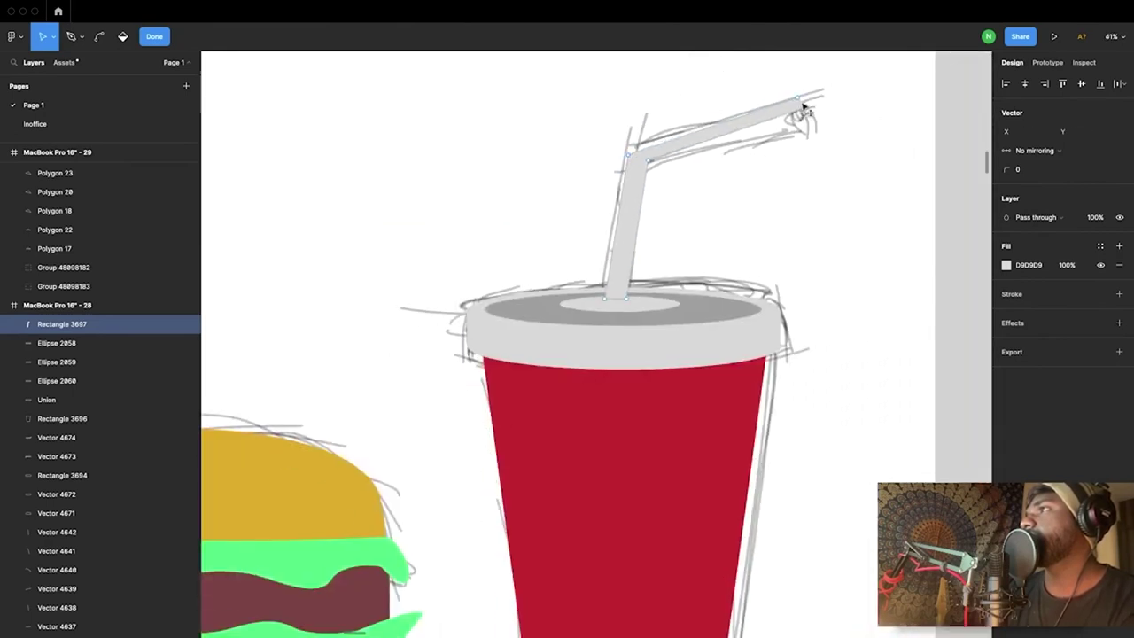
pyautogui.click(649, 165)
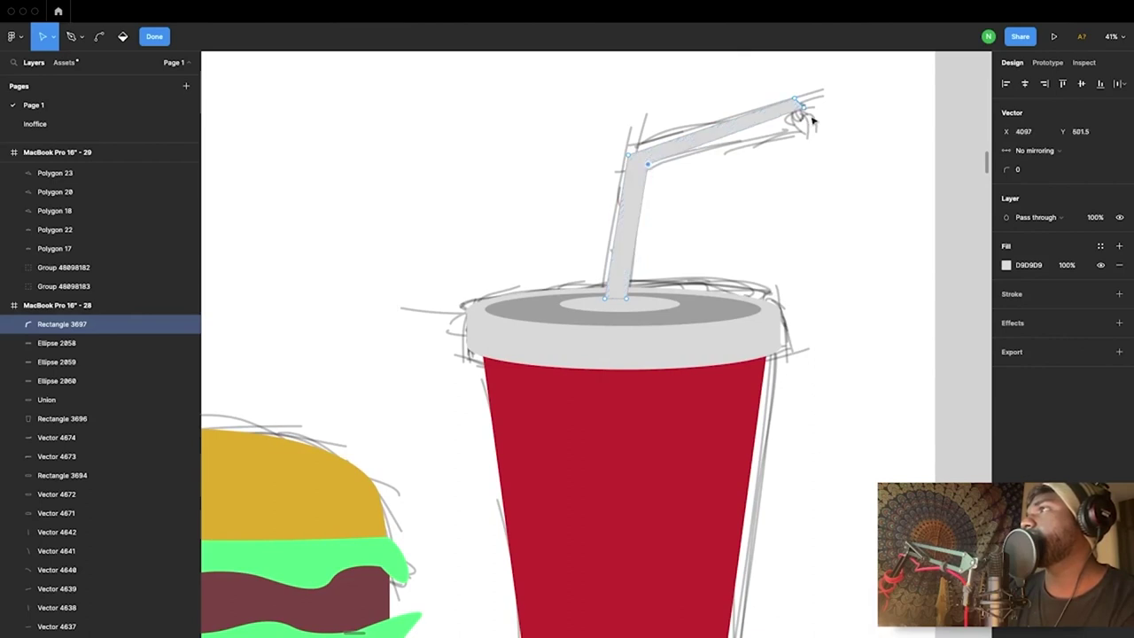
pyautogui.moveTo(806, 115); pyautogui.dragTo(812, 122)
pyautogui.moveTo(826, 81); pyautogui.dragTo(612, 189)
pyautogui.click(1015, 171)
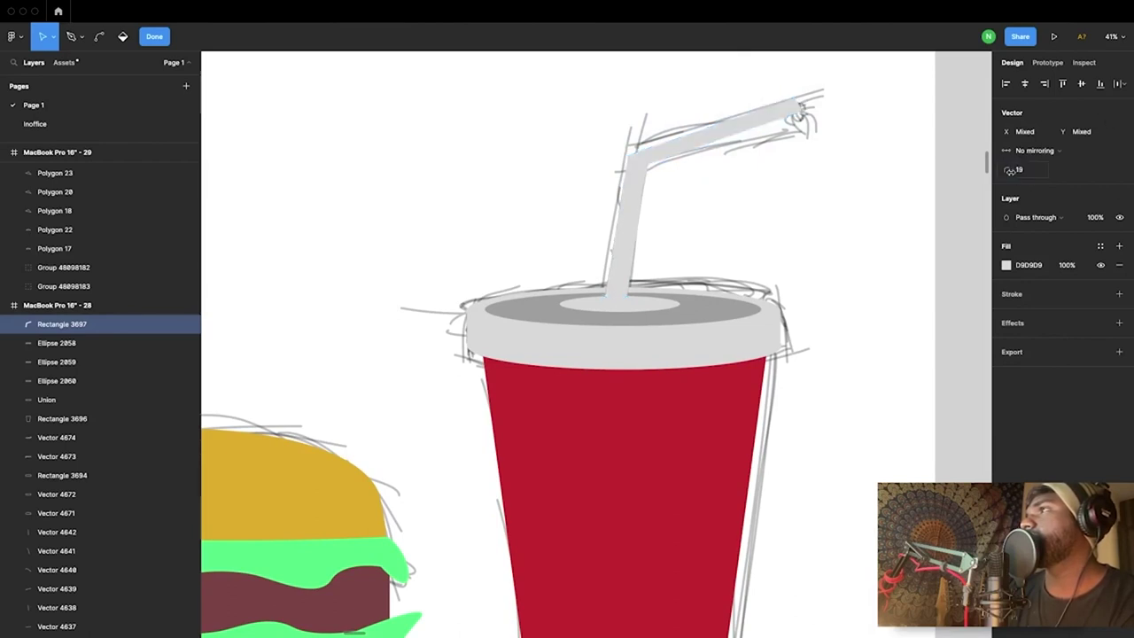
pyautogui.press('Escape')
# Step: Round the red cup body's two bottom corners to radius 57
pyautogui.click(851, 254)
pyautogui.scroll(-3, 849, 257)
pyautogui.keyDown('ctrl'); pyautogui.scroll(-1, 849, 256); pyautogui.keyUp('ctrl')
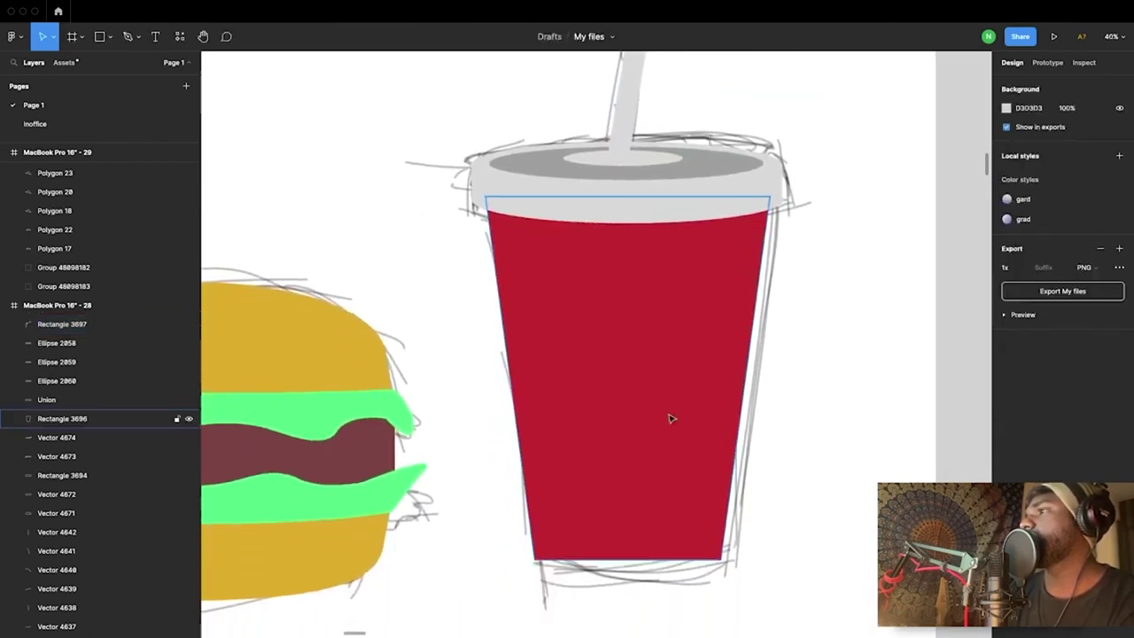
pyautogui.doubleClick(592, 554)
pyautogui.moveTo(505, 556); pyautogui.dragTo(739, 593)
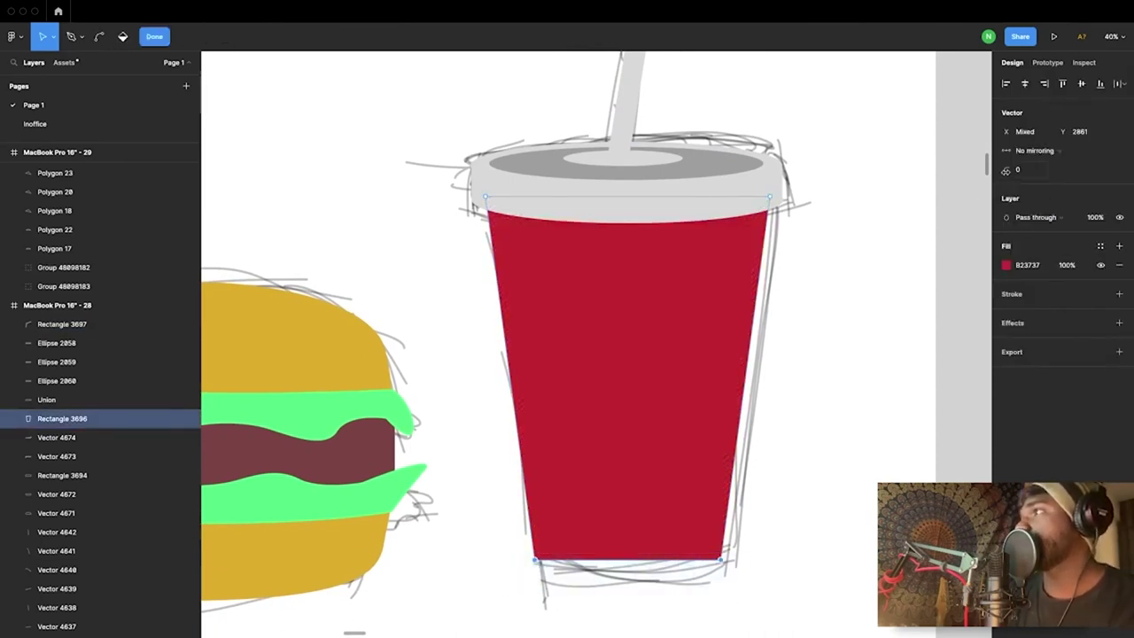
pyautogui.moveTo(1005, 171); pyautogui.dragTo(1075, 179)
# Step: Group the five burger layers with Ctrl+G and move the group off the sketch
pyautogui.press('Escape')
pyautogui.keyDown('ctrl'); pyautogui.scroll(-3, 853, 334); pyautogui.keyUp('ctrl')
pyautogui.moveTo(651, 359); pyautogui.dragTo(436, 554)
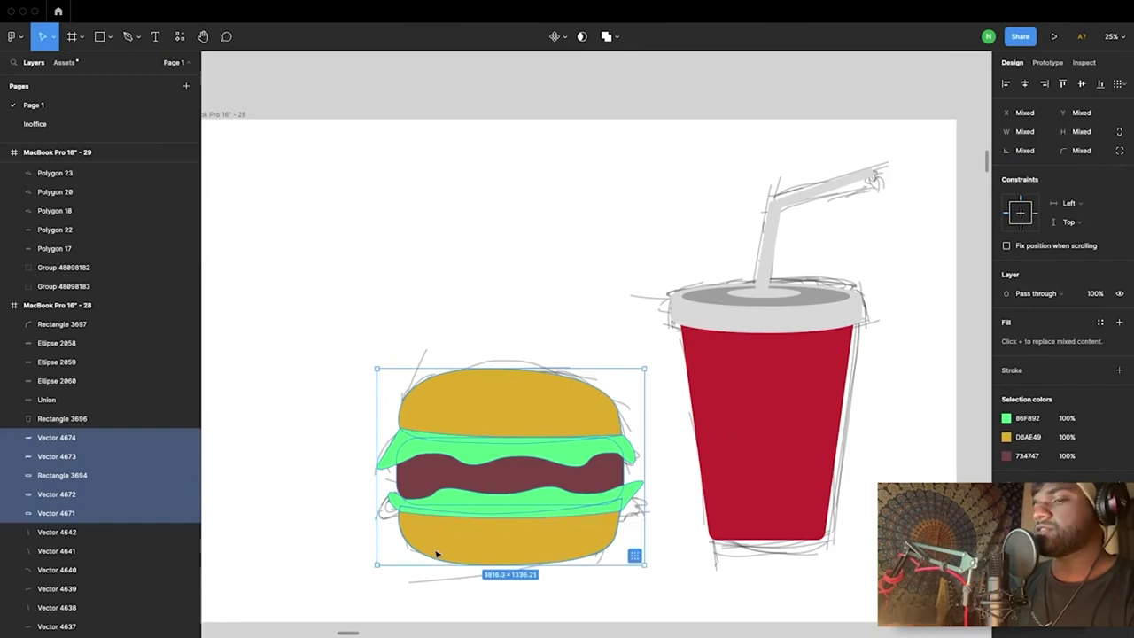
pyautogui.hotkey('ctrl', 'g')
pyautogui.moveTo(496, 477); pyautogui.dragTo(364, 274)
# Step: Group the cup body, lid ellipses, lid Union and straw together
pyautogui.click(755, 432)
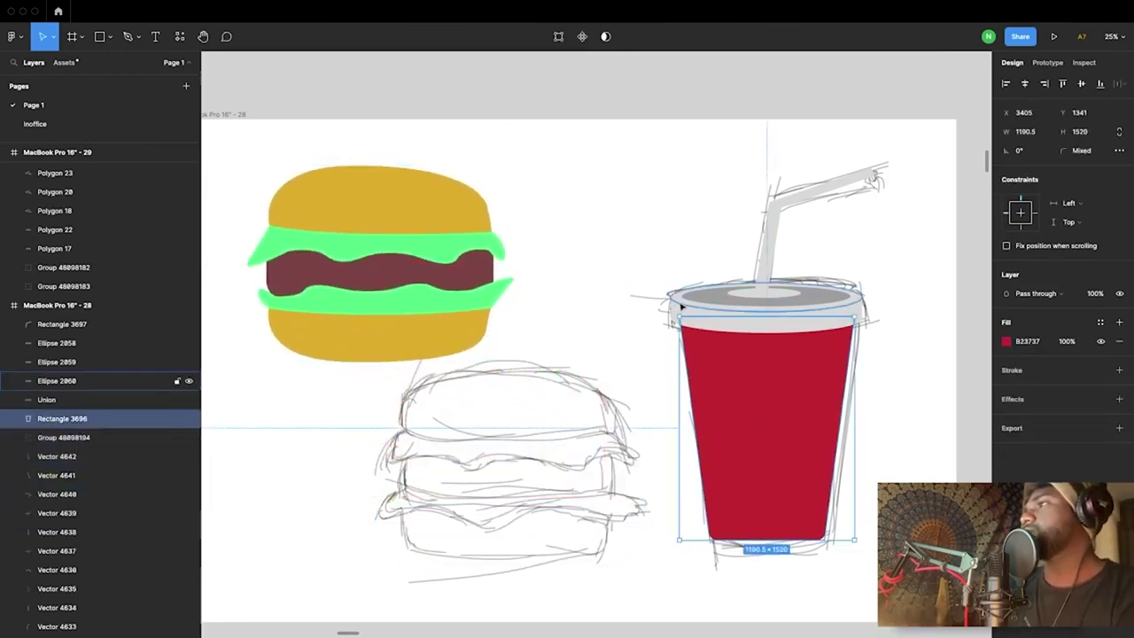
pyautogui.keyDown('shift'); pyautogui.click(681, 306); pyautogui.keyUp('shift')
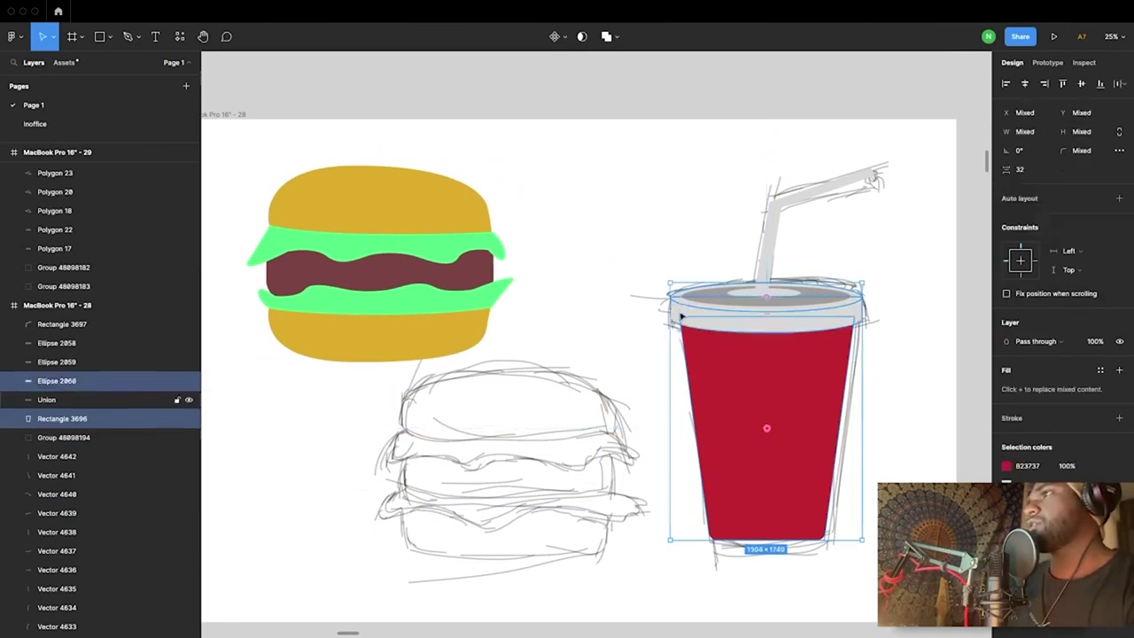
pyautogui.keyDown('shift'); pyautogui.click(683, 319); pyautogui.keyUp('shift')
pyautogui.keyDown('shift'); pyautogui.click(719, 298); pyautogui.keyUp('shift')
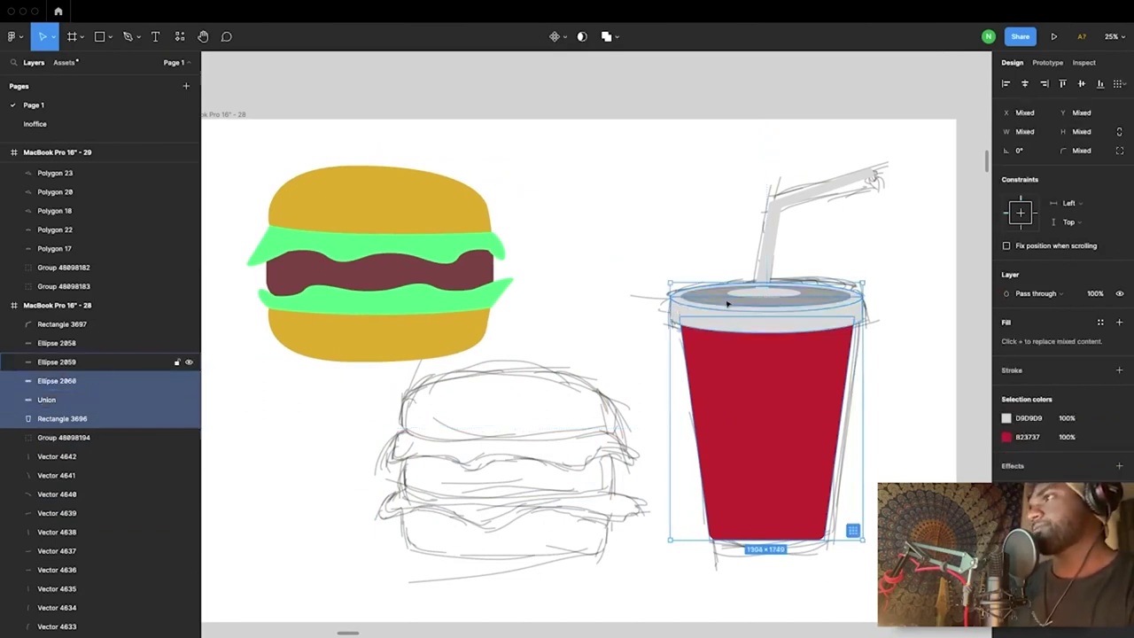
pyautogui.keyDown('shift'); pyautogui.click(718, 297); pyautogui.keyUp('shift')
pyautogui.keyDown('shift'); pyautogui.click(770, 260); pyautogui.keyUp('shift')
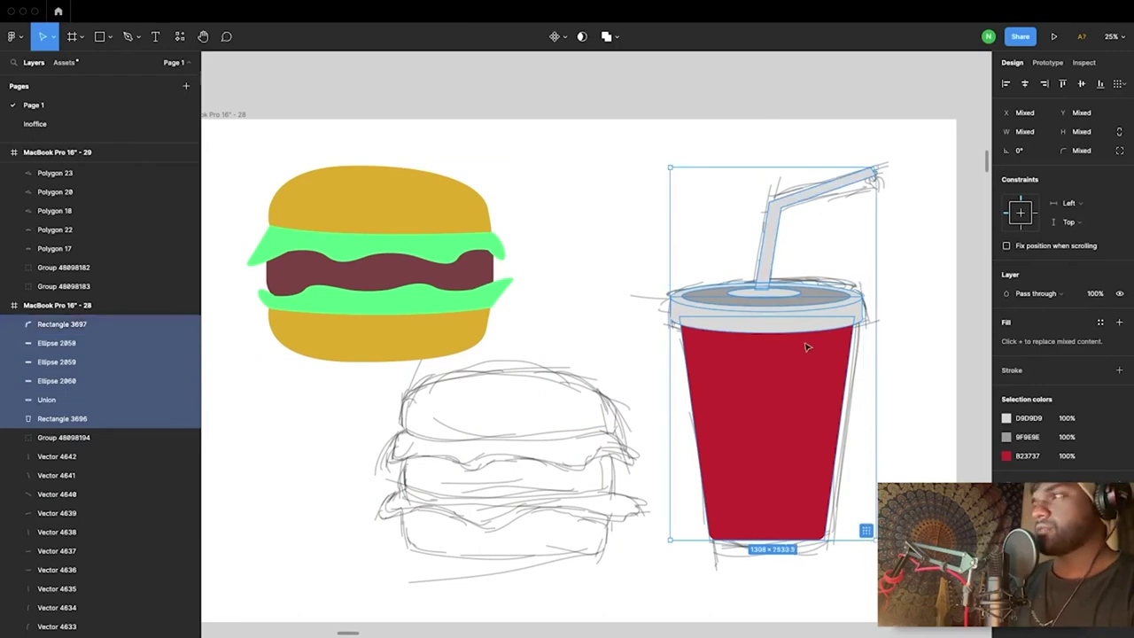
pyautogui.press('super+g')
# Step: Move the cup group next to the burger and select both groups
pyautogui.moveTo(749, 383)
pyautogui.mouseDown()
pyautogui.moveTo(587, 222)
pyautogui.moveTo(608, 397)
pyautogui.mouseUp()
pyautogui.keyDown('ctrl'); pyautogui.scroll(-5, 607, 398); pyautogui.keyUp('ctrl')
pyautogui.keyDown('shift'); pyautogui.click(519, 339); pyautogui.keyUp('shift')
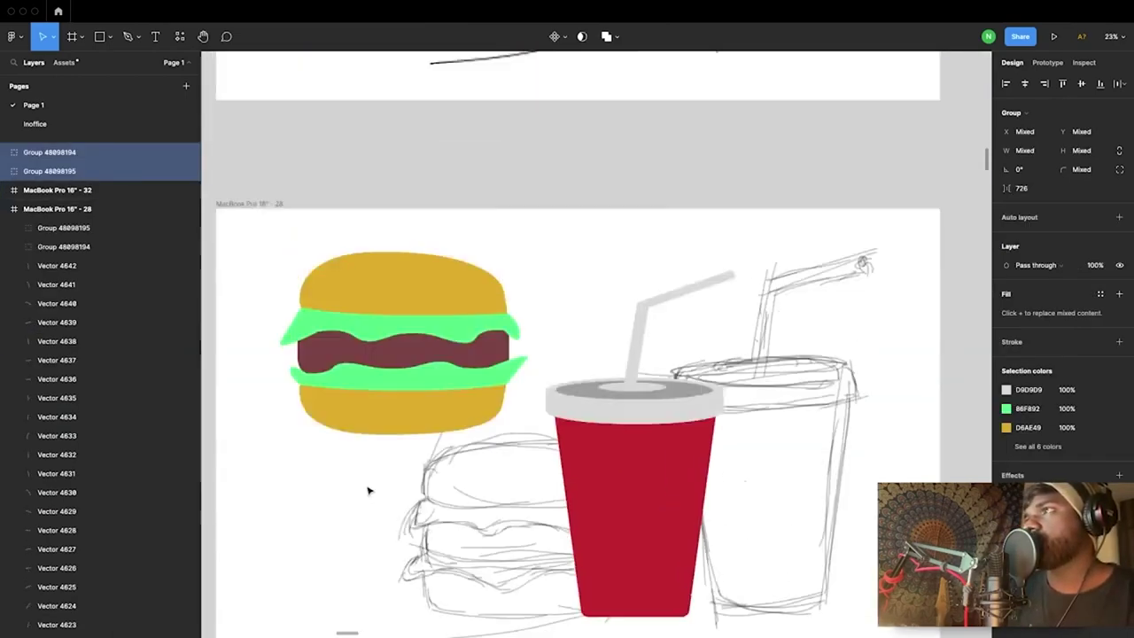
pyautogui.scroll(5, 368, 490)
pyautogui.hscroll(5, 369, 490)
pyautogui.keyDown('ctrl'); pyautogui.scroll(5, 369, 490); pyautogui.keyUp('ctrl')
# Step: Place both groups in frame MacBook Pro 16" - 32, burger lower left overlapping the cup
pyautogui.keyDown('ctrl'); pyautogui.scroll(-5, 369, 489); pyautogui.keyUp('ctrl')
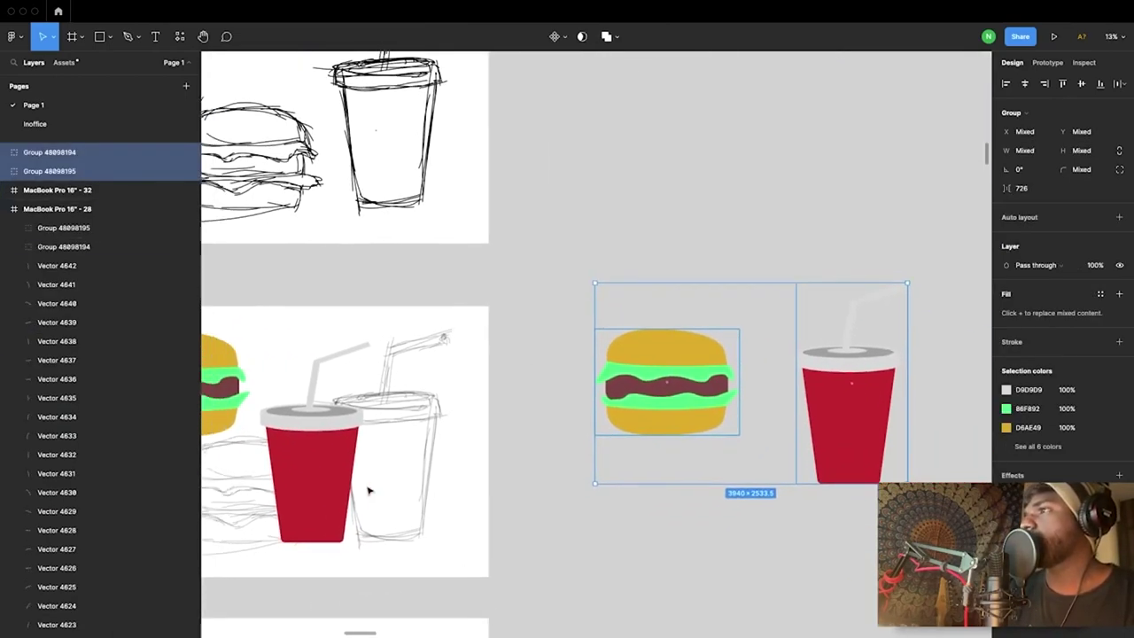
pyautogui.moveTo(588, 345); pyautogui.dragTo(377, 505)
pyautogui.keyDown('ctrl'); pyautogui.scroll(5, 379, 506); pyautogui.keyUp('ctrl')
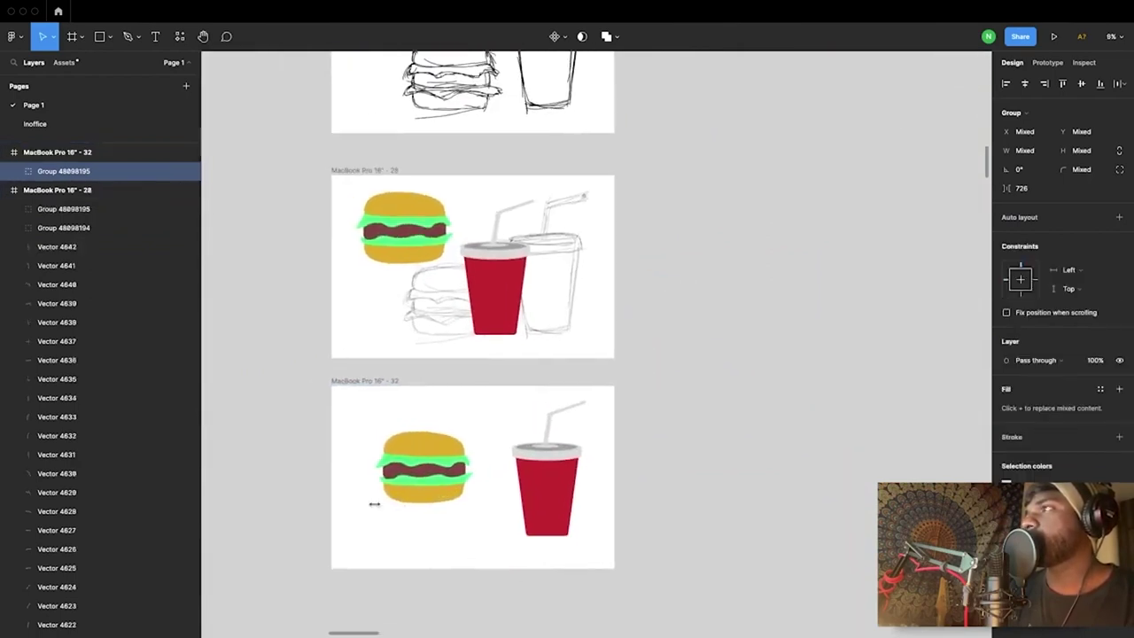
pyautogui.scroll(-2, 375, 505)
pyautogui.keyDown('ctrl'); pyautogui.scroll(5, 377, 505); pyautogui.keyUp('ctrl')
pyautogui.click(506, 455)
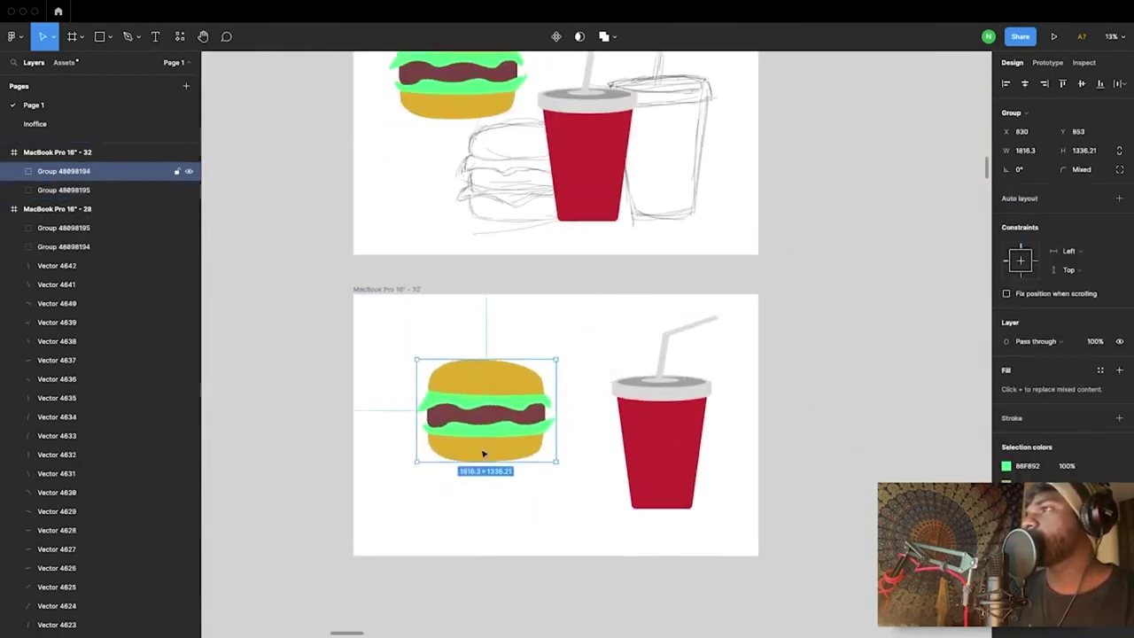
pyautogui.moveTo(482, 453); pyautogui.dragTo(502, 500)
pyautogui.moveTo(668, 433); pyautogui.dragTo(582, 431)
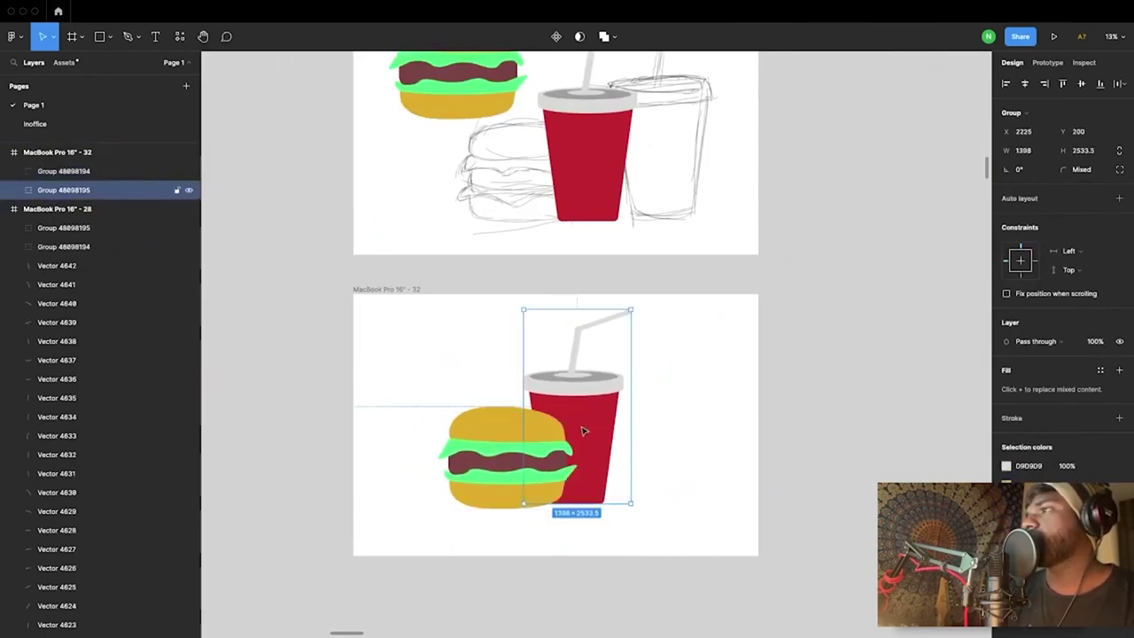
pyautogui.keyDown('ctrl'); pyautogui.scroll(5, 585, 431); pyautogui.keyUp('ctrl')
# Step: Select the cup lid's Union and stacked ellipses and squash them flatter from the top edge
pyautogui.doubleClick(609, 357)
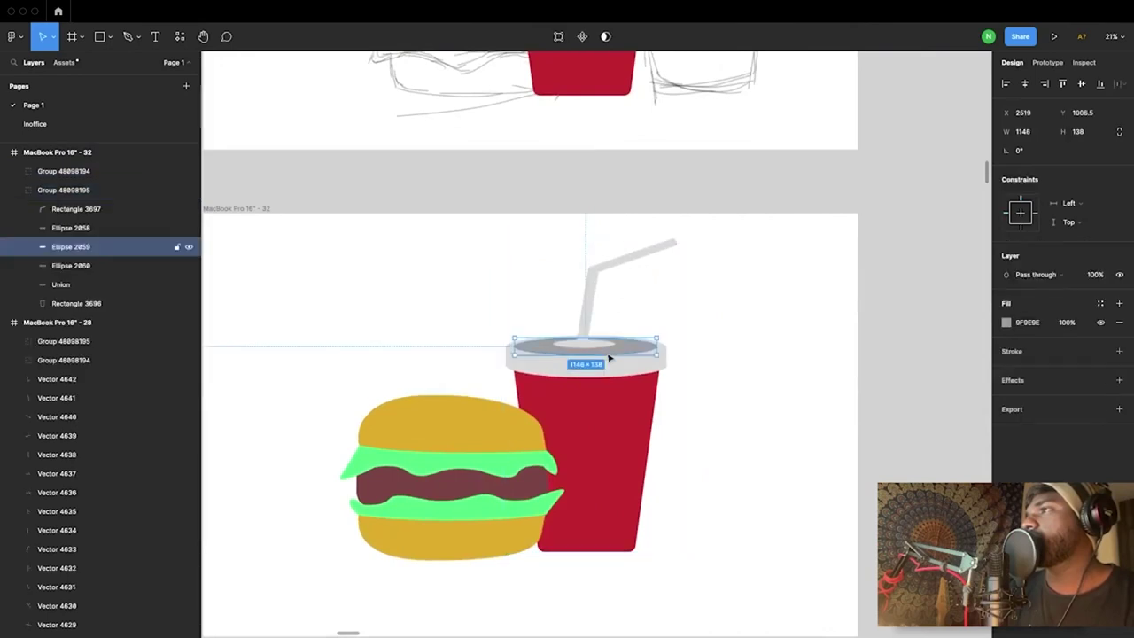
pyautogui.keyDown('ctrl'); pyautogui.scroll(4, 610, 363); pyautogui.keyUp('ctrl')
pyautogui.click(615, 376)
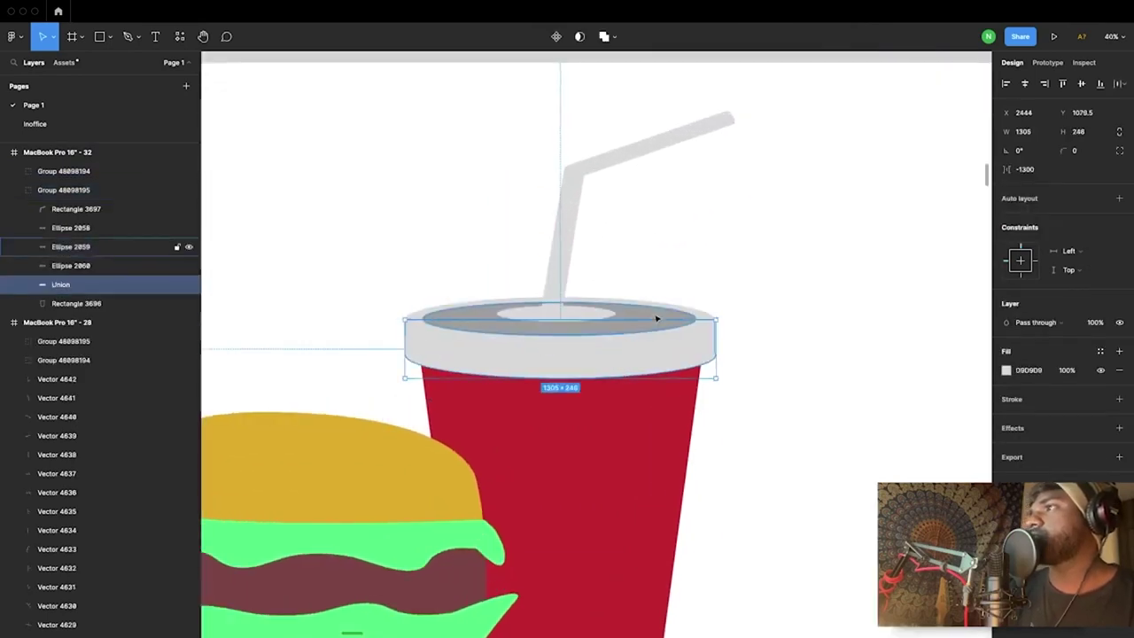
pyautogui.keyDown('shift'); pyautogui.click(656, 318); pyautogui.keyUp('shift')
pyautogui.keyDown('shift'); pyautogui.click(597, 316); pyautogui.keyUp('shift')
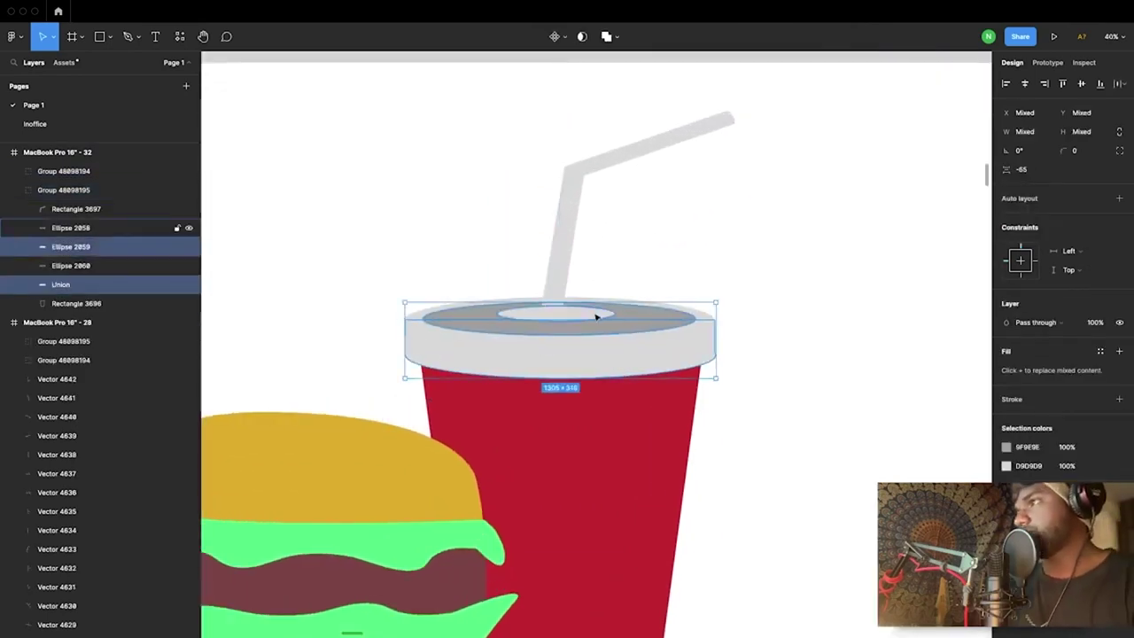
pyautogui.keyDown('shift'); pyautogui.click(533, 296); pyautogui.keyUp('shift')
pyautogui.moveTo(528, 292); pyautogui.dragTo(528, 304)
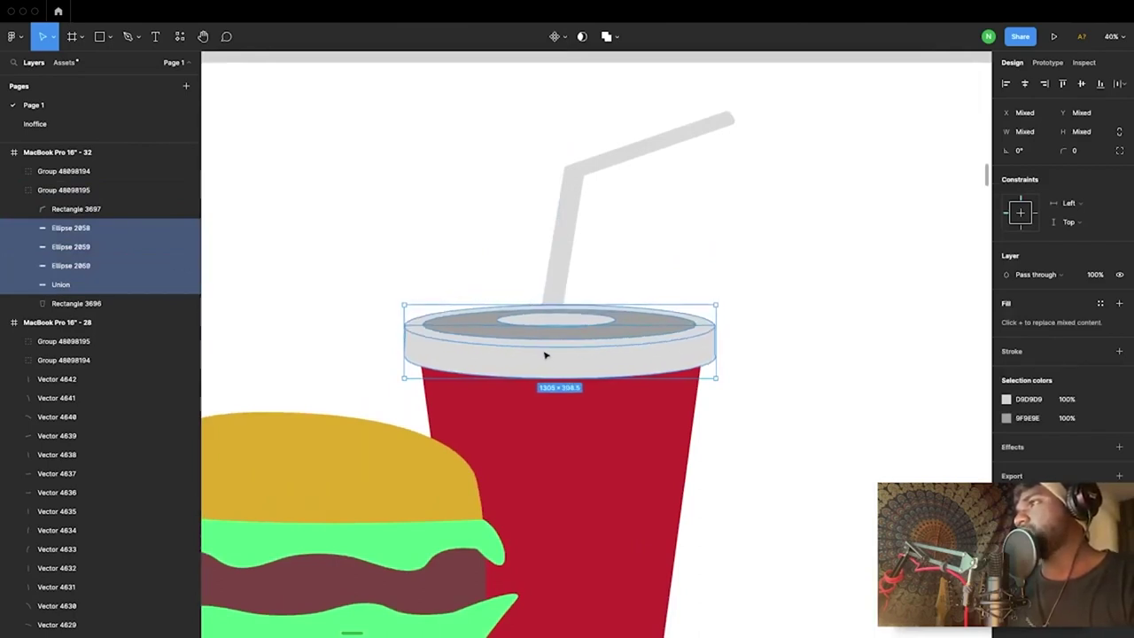
pyautogui.hotkey('ctrl', 'z')
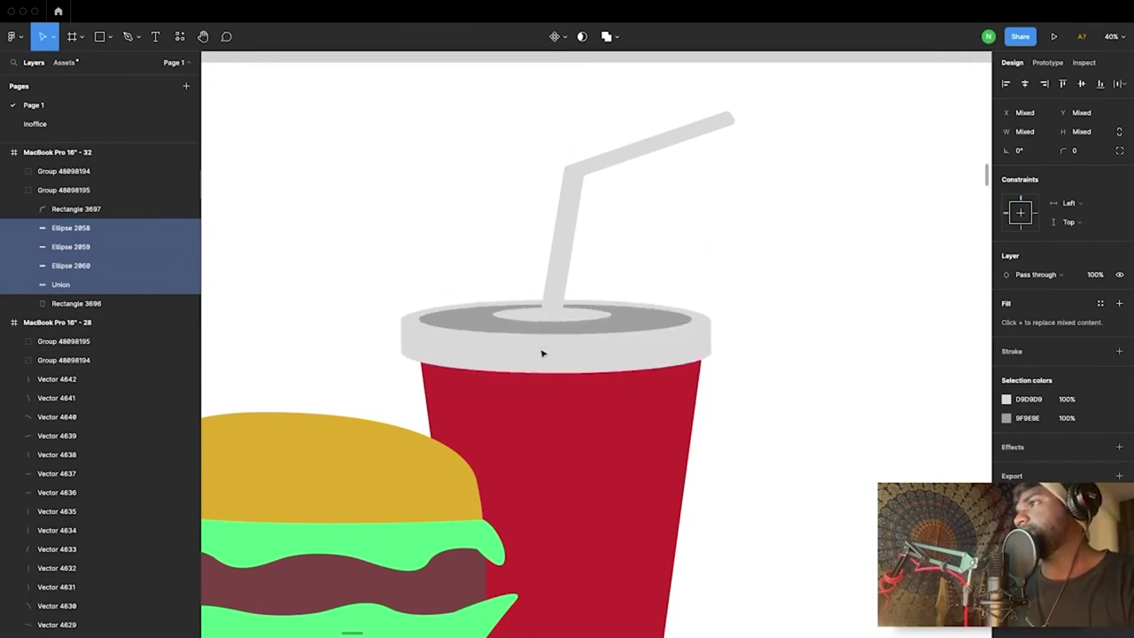
# Step: Move the burger group right so it overlaps the cup's lower left
pyautogui.click(779, 481)
pyautogui.keyDown('ctrl'); pyautogui.scroll(-6, 780, 481); pyautogui.keyUp('ctrl')
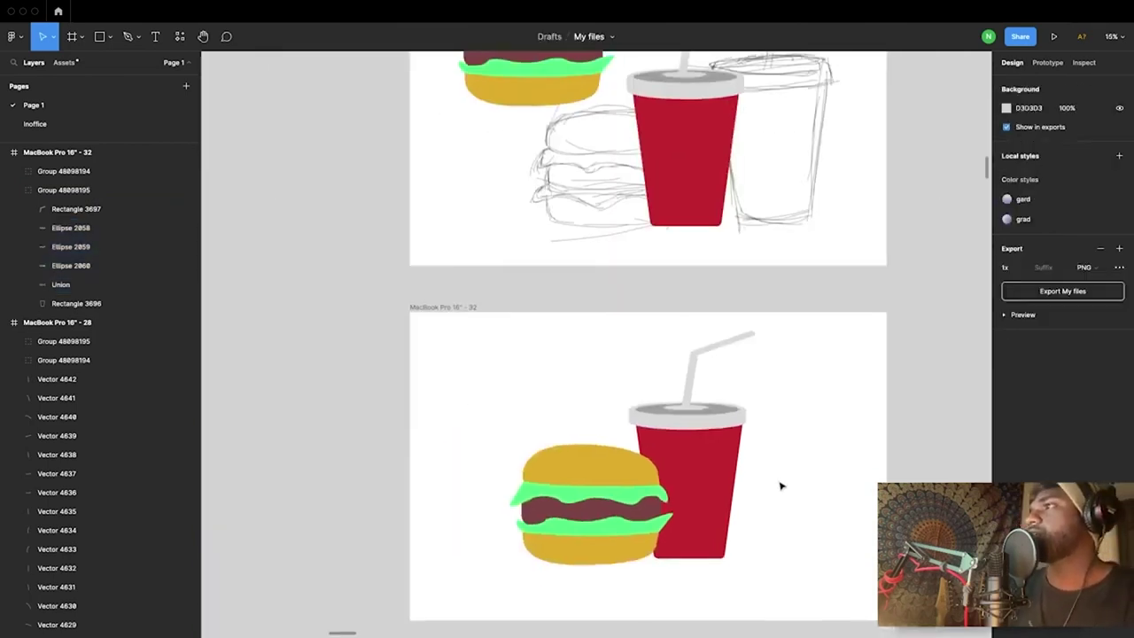
pyautogui.click(537, 521)
pyautogui.moveTo(537, 521); pyautogui.dragTo(563, 521)
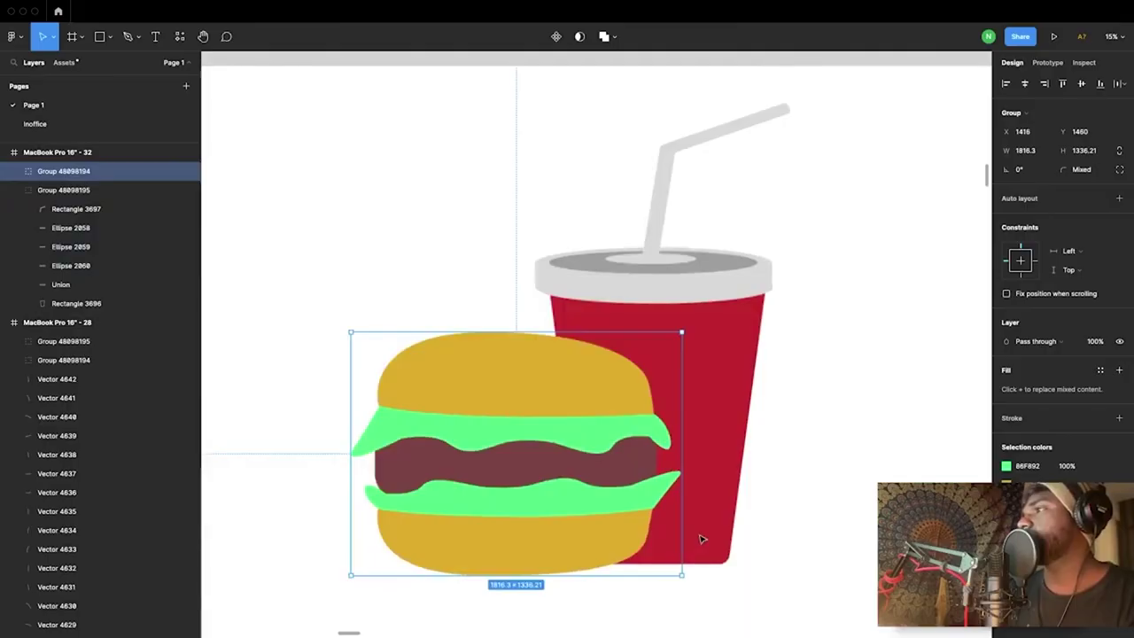
# Step: Pull the cup body Rectangle 3696's bottom edge down into a curved point
pyautogui.doubleClick(699, 536)
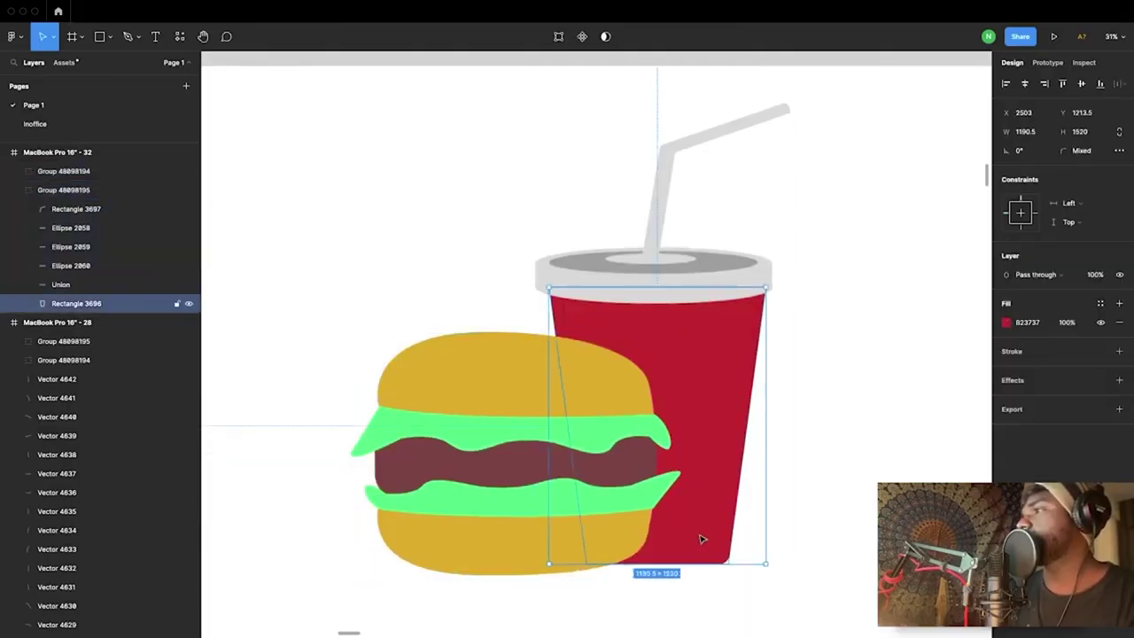
pyautogui.doubleClick(665, 557)
pyautogui.moveTo(656, 563); pyautogui.dragTo(656, 600)
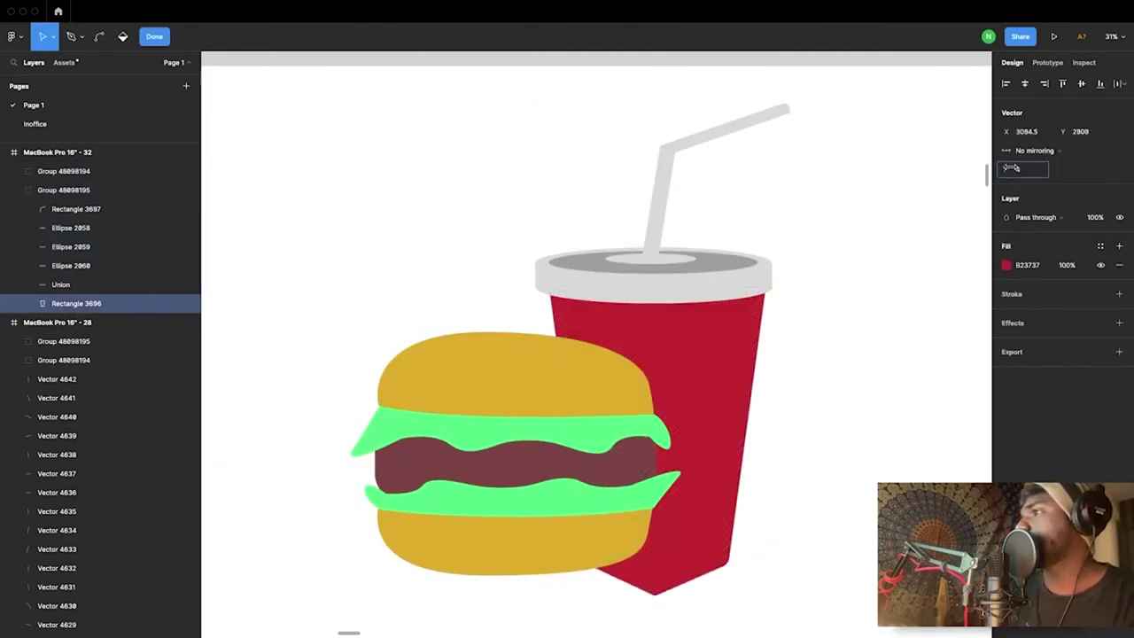
pyautogui.click(668, 483)
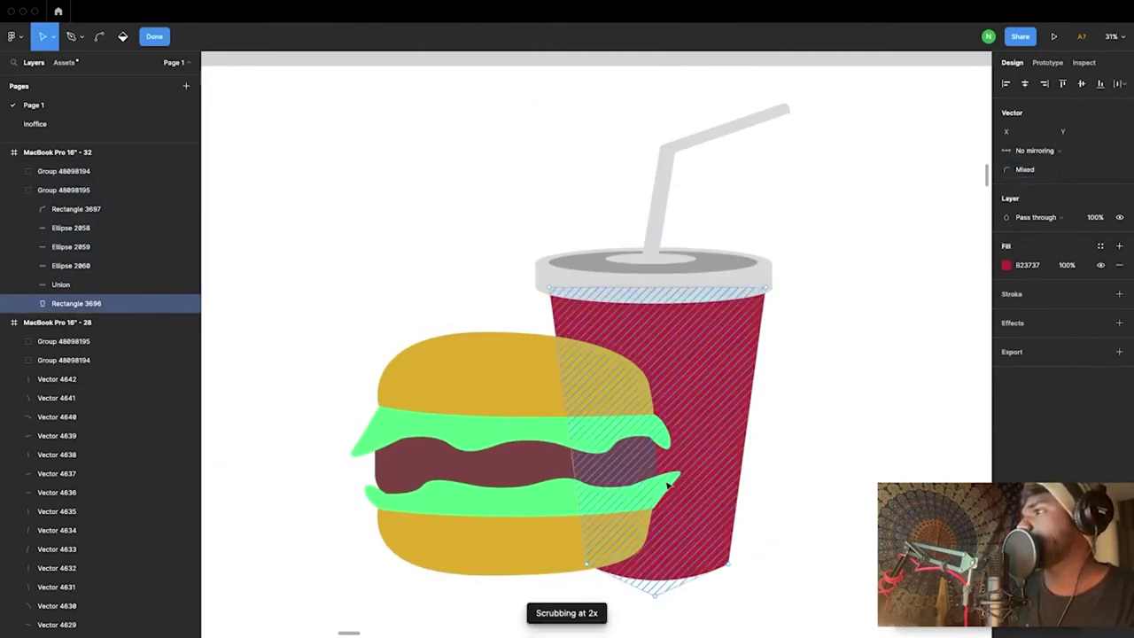
pyautogui.click(658, 590)
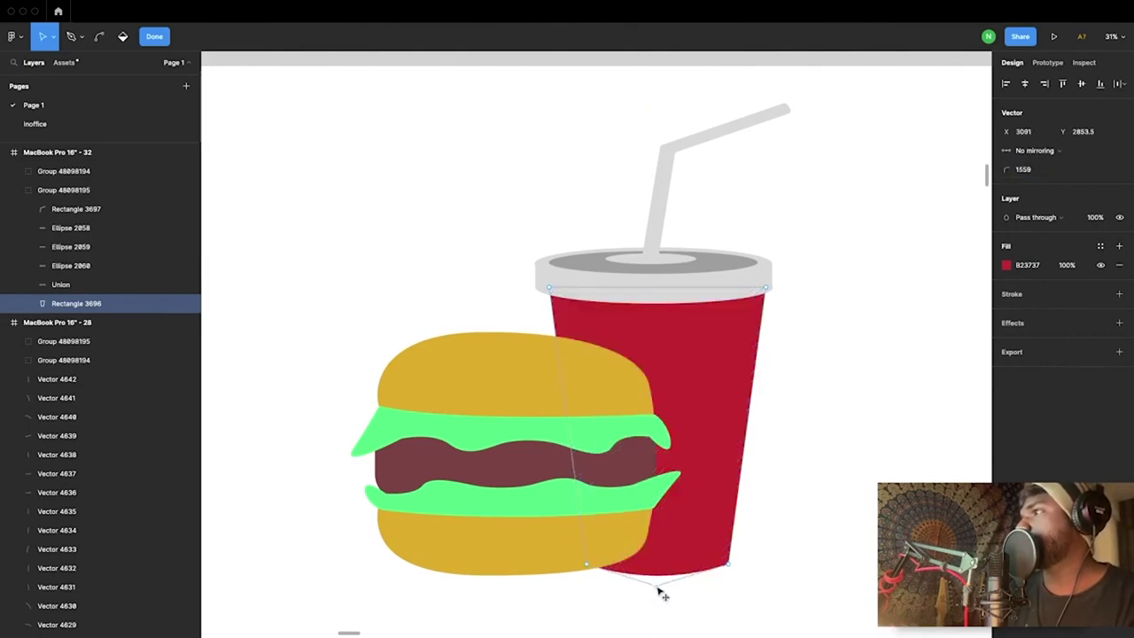
# Step: Resize the burger group from its top-left corner to 1824.3×1285.21
pyautogui.press('Escape')
pyautogui.press('Escape')
pyautogui.click(513, 416)
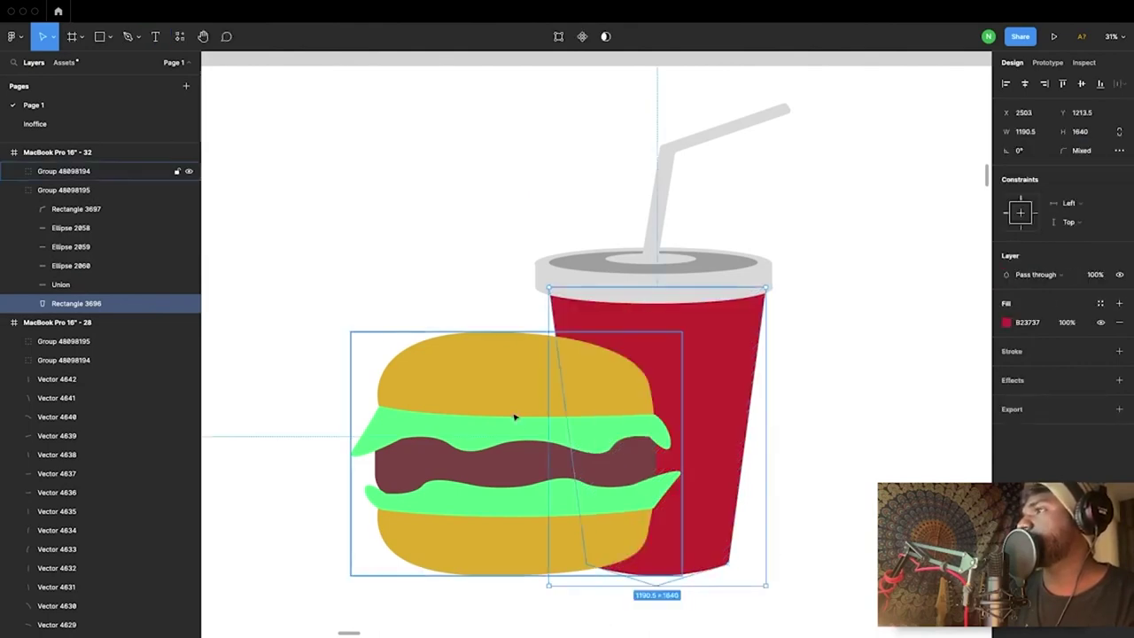
pyautogui.moveTo(350, 332); pyautogui.dragTo(349, 340)
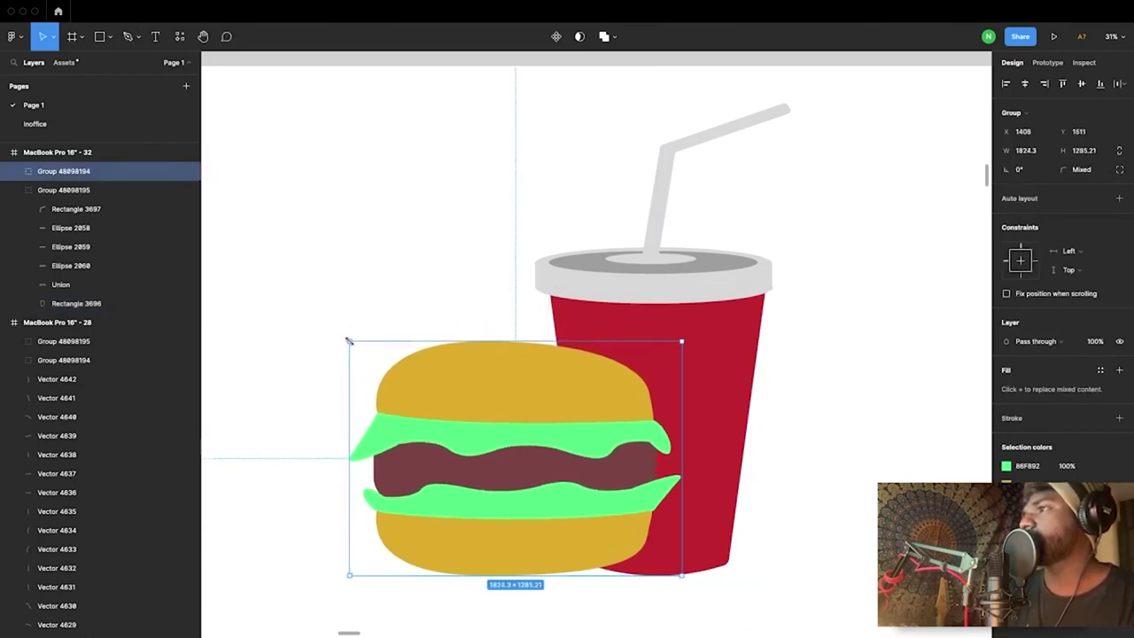
# Step: Draw a small polygon on the top bun and round its corners into a seed shape
pyautogui.click(110, 37)
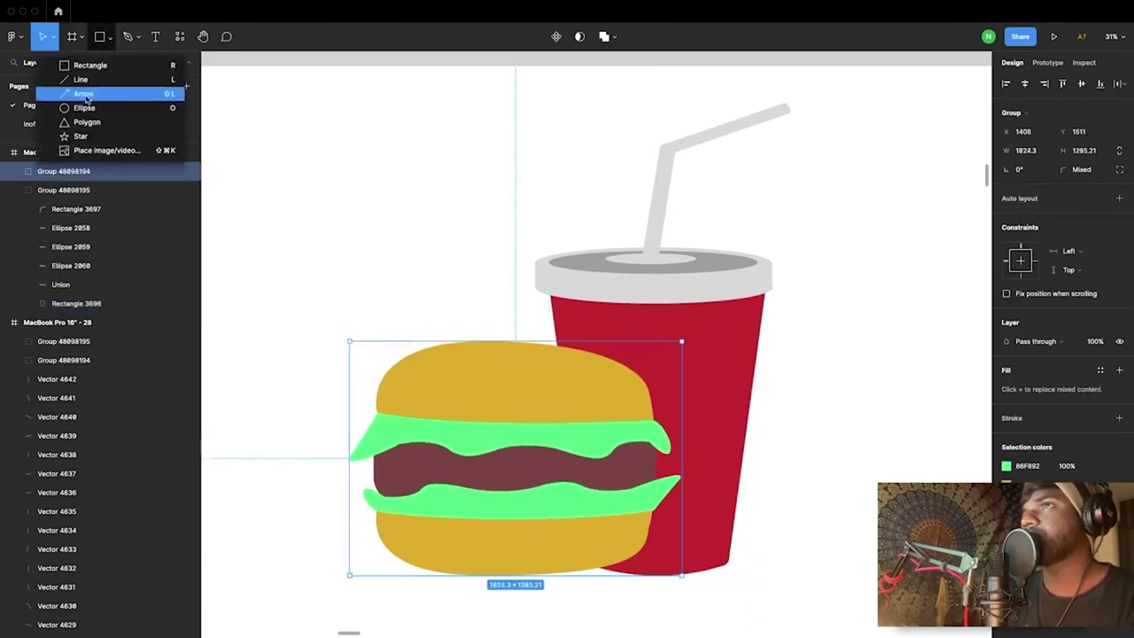
pyautogui.click(85, 122)
pyautogui.keyDown('ctrl'); pyautogui.scroll(3, 472, 408); pyautogui.keyUp('ctrl')
pyautogui.moveTo(423, 349)
pyautogui.mouseDown()
pyautogui.moveTo(460, 355)
pyautogui.moveTo(441, 339)
pyautogui.mouseUp()
pyautogui.keyDown('ctrl'); pyautogui.scroll(4, 434, 351); pyautogui.keyUp('ctrl')
pyautogui.doubleClick(425, 348)
pyautogui.click(392, 352)
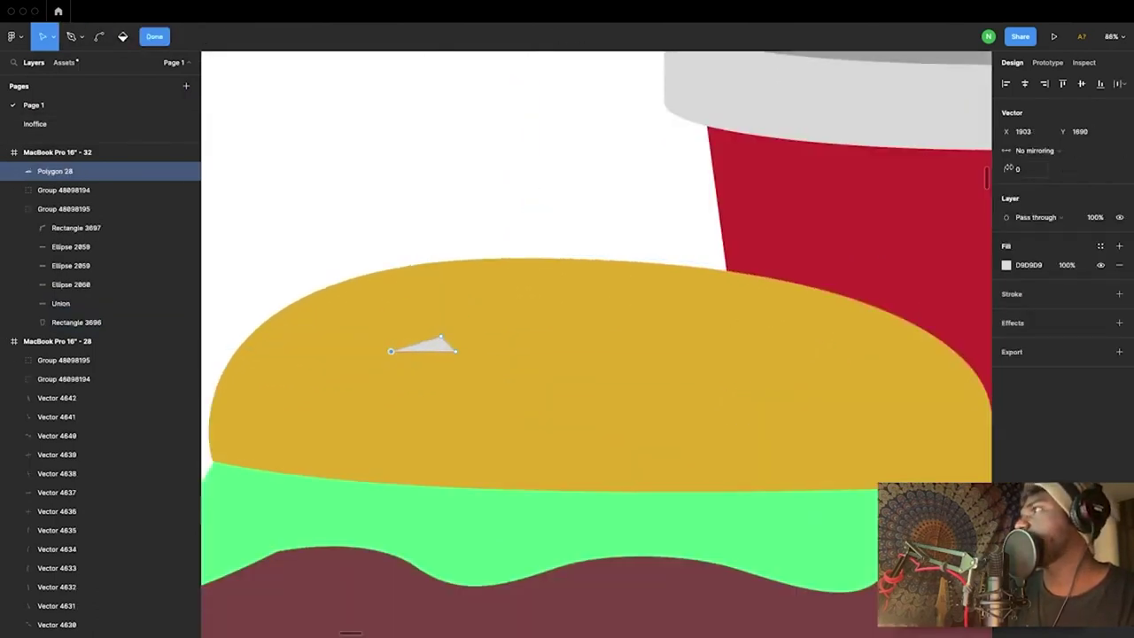
pyautogui.click(451, 350)
pyautogui.doubleClick(453, 352)
pyautogui.click(441, 338)
pyautogui.moveTo(1006, 169); pyautogui.dragTo(1063, 172)
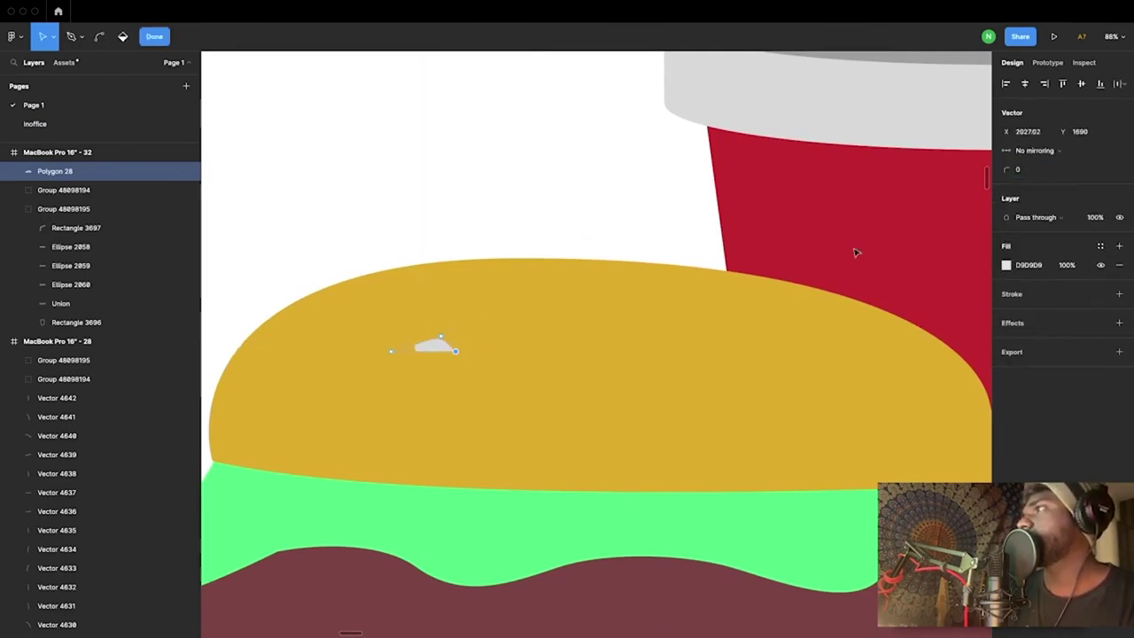
pyautogui.press('Escape')
# Step: Copy seeds across the bun, fill them pale yellow FFDF9D, and group them
pyautogui.keyDown('alt'); pyautogui.moveTo(432, 343); pyautogui.dragTo(531, 302); pyautogui.keyUp('alt')
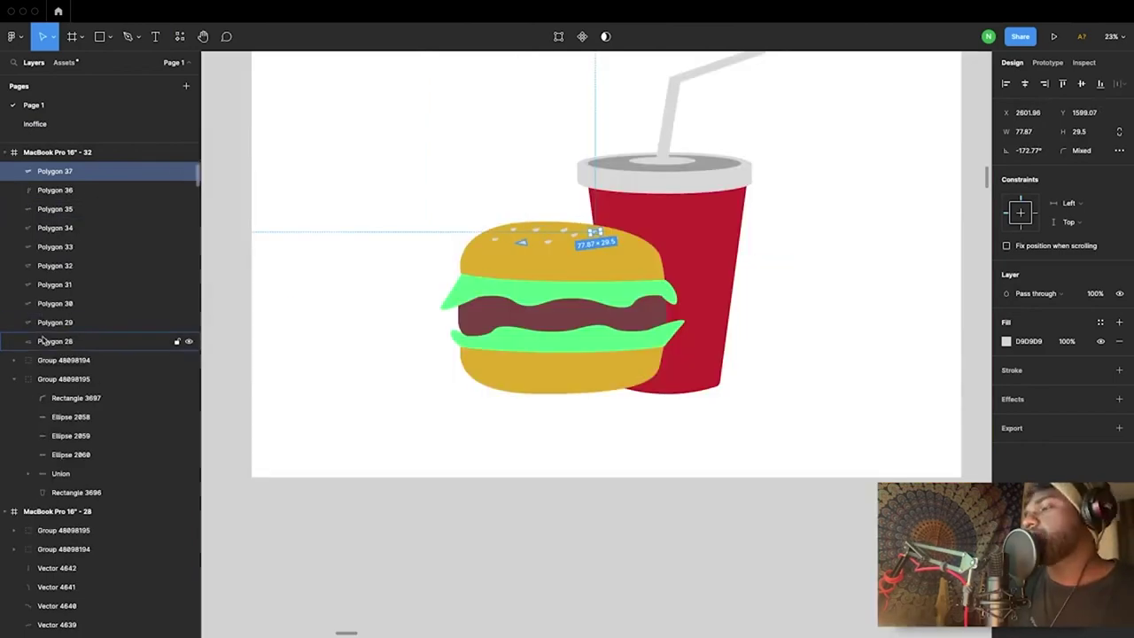
pyautogui.keyDown('shift'); pyautogui.click(42, 341); pyautogui.keyUp('shift')
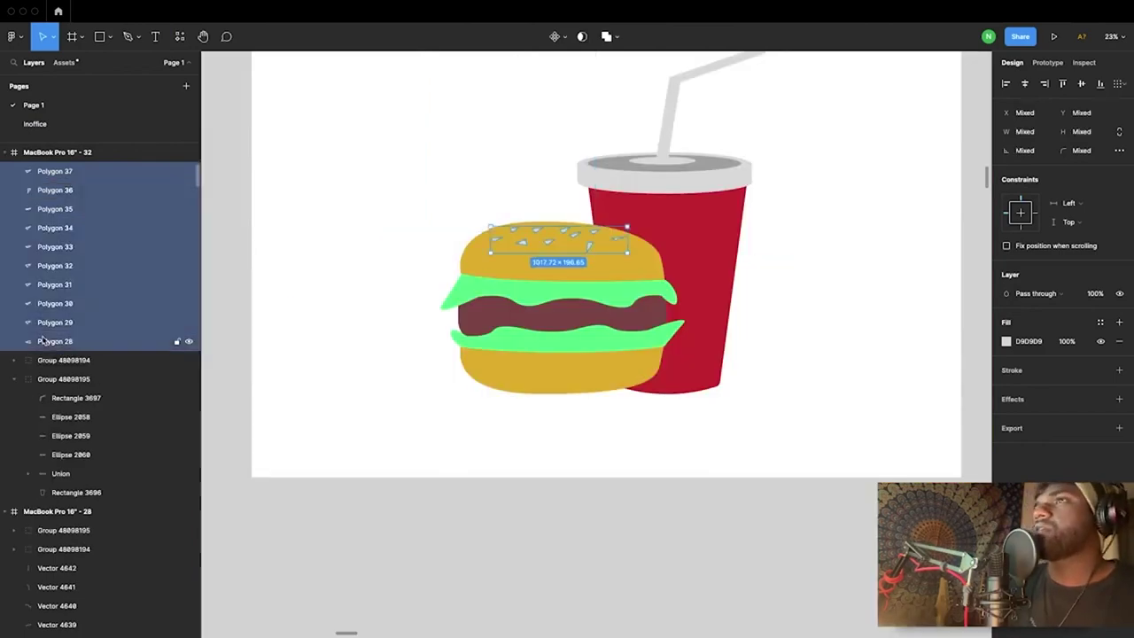
pyautogui.click(1006, 341)
pyautogui.click(950, 350)
pyautogui.click(909, 340)
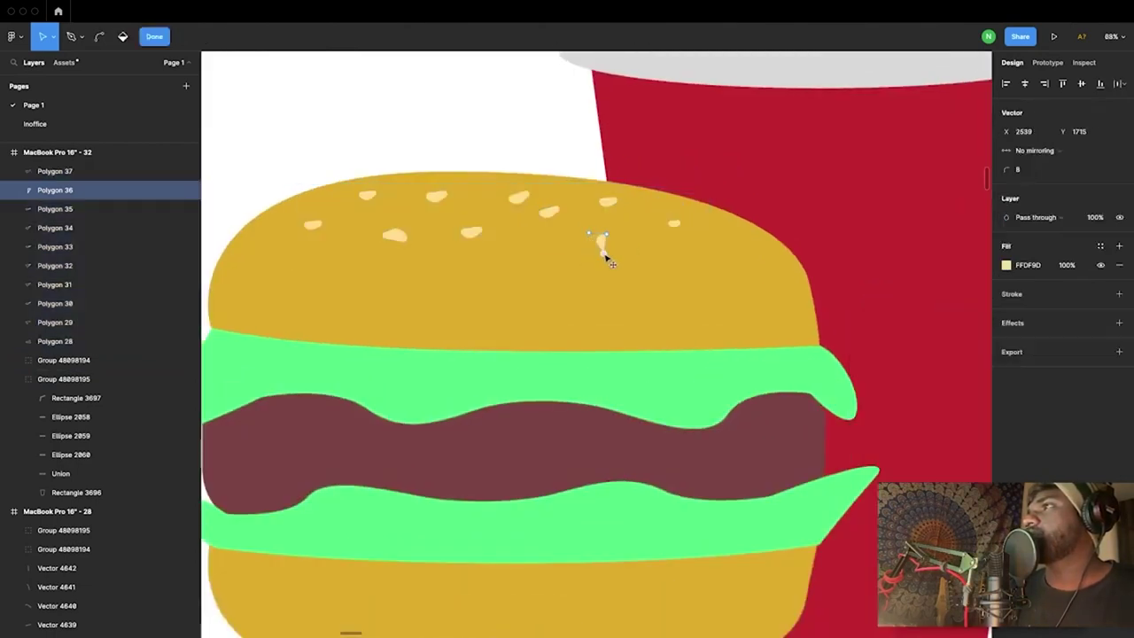
pyautogui.moveTo(588, 234); pyautogui.dragTo(521, 234)
pyautogui.moveTo(611, 232); pyautogui.dragTo(744, 241)
pyautogui.click(610, 204)
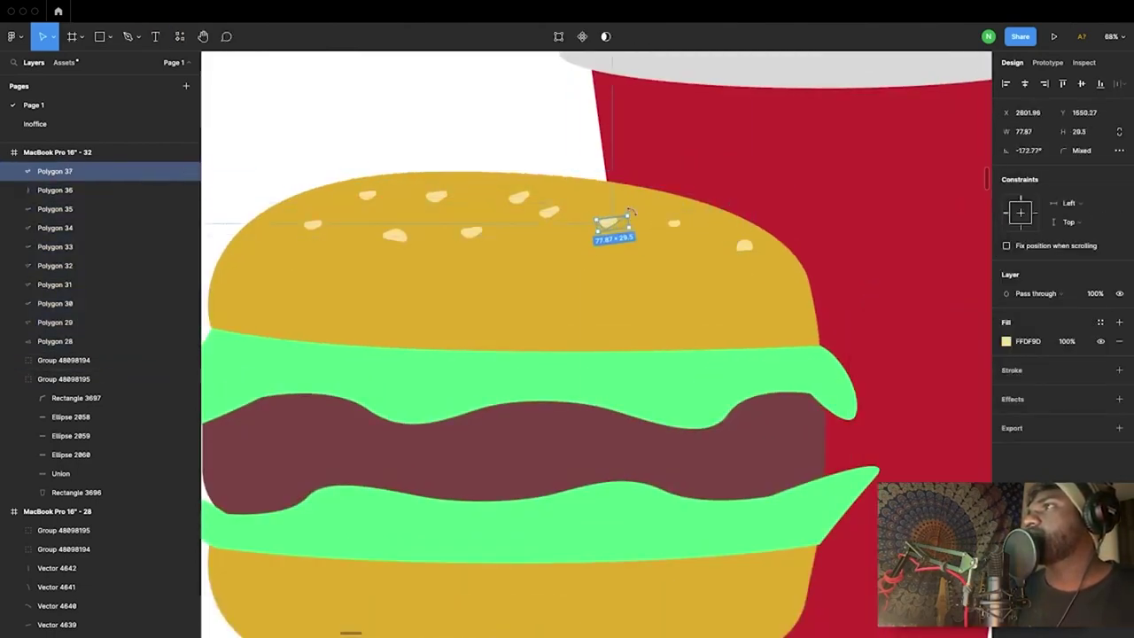
pyautogui.hotkey('ctrl', 'g')
pyautogui.keyDown('ctrl'); pyautogui.scroll(-10, 450, 271); pyautogui.keyUp('ctrl')
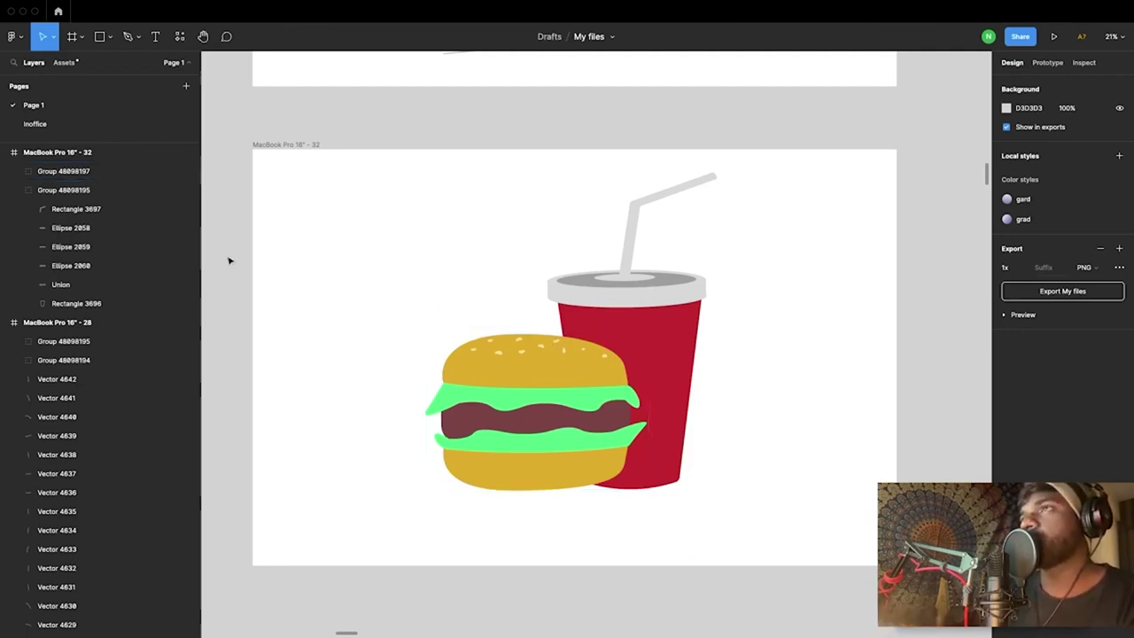
# Step: Draw a 951×846 pale-yellow FCF39F circle in the frame's upper left, then select the top bun
pyautogui.click(109, 37)
pyautogui.click(83, 104)
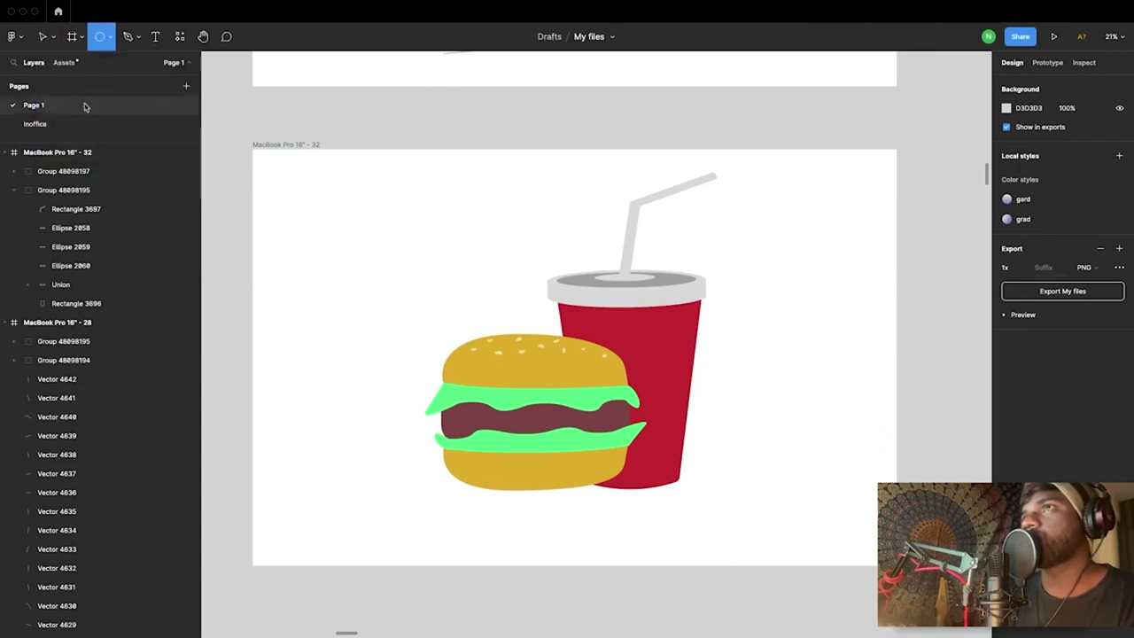
pyautogui.moveTo(291, 256); pyautogui.dragTo(395, 362)
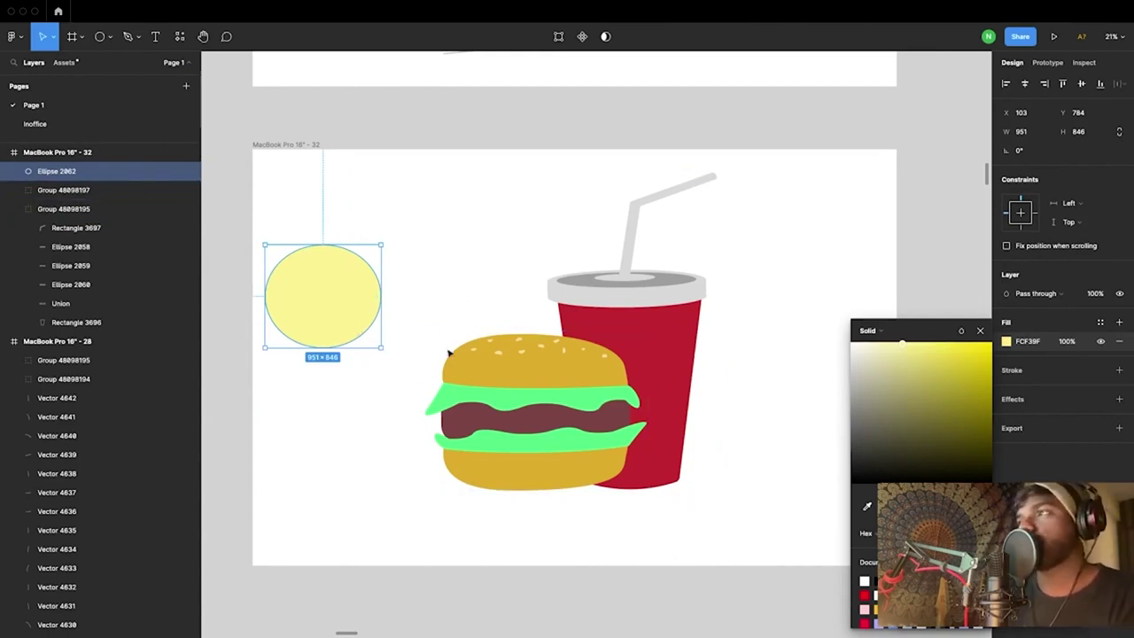
pyautogui.click(465, 362)
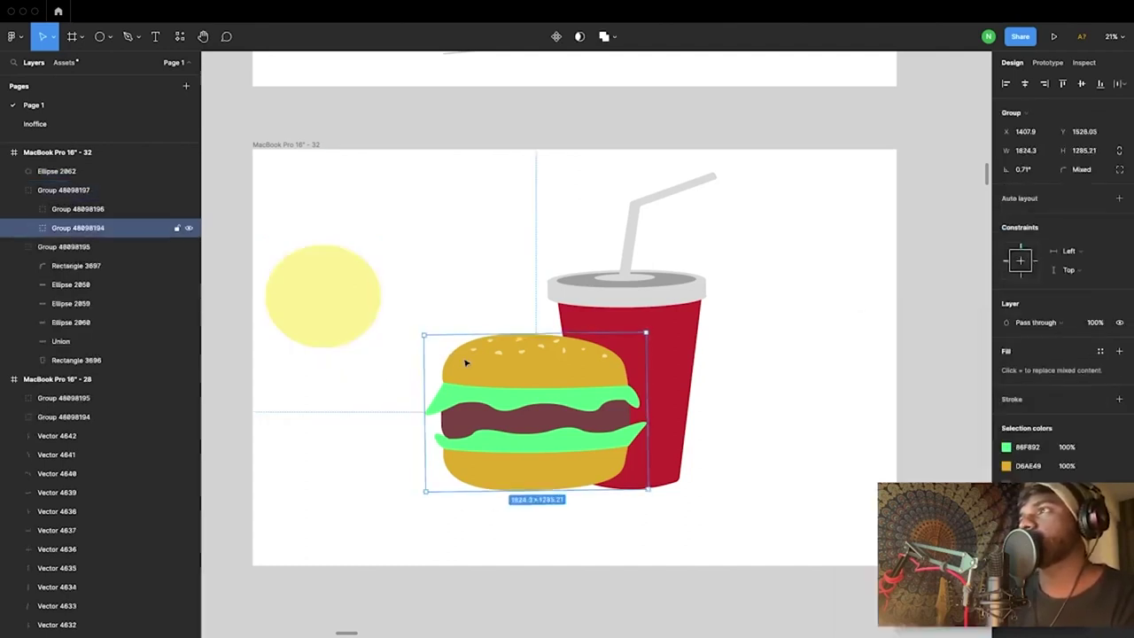
pyautogui.doubleClick(465, 362)
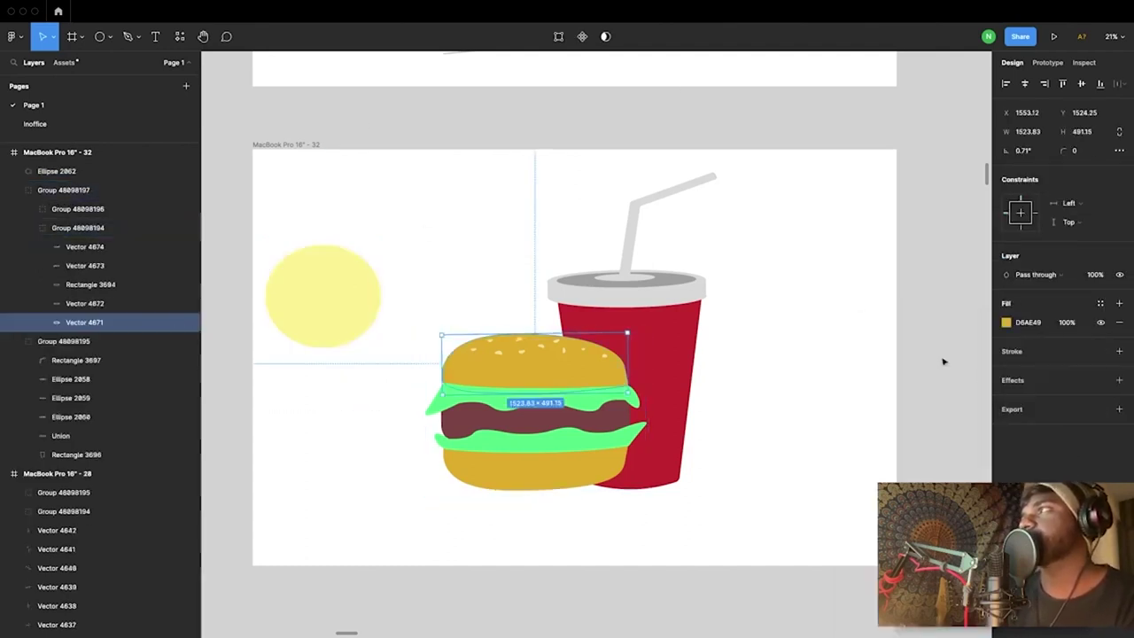
# Step: Give the top bun a radial gradient from pale yellow at upper left to darker golden brown
pyautogui.click(1007, 323)
pyautogui.keyDown('ctrl'); pyautogui.scroll(5, 522, 414); pyautogui.keyUp('ctrl')
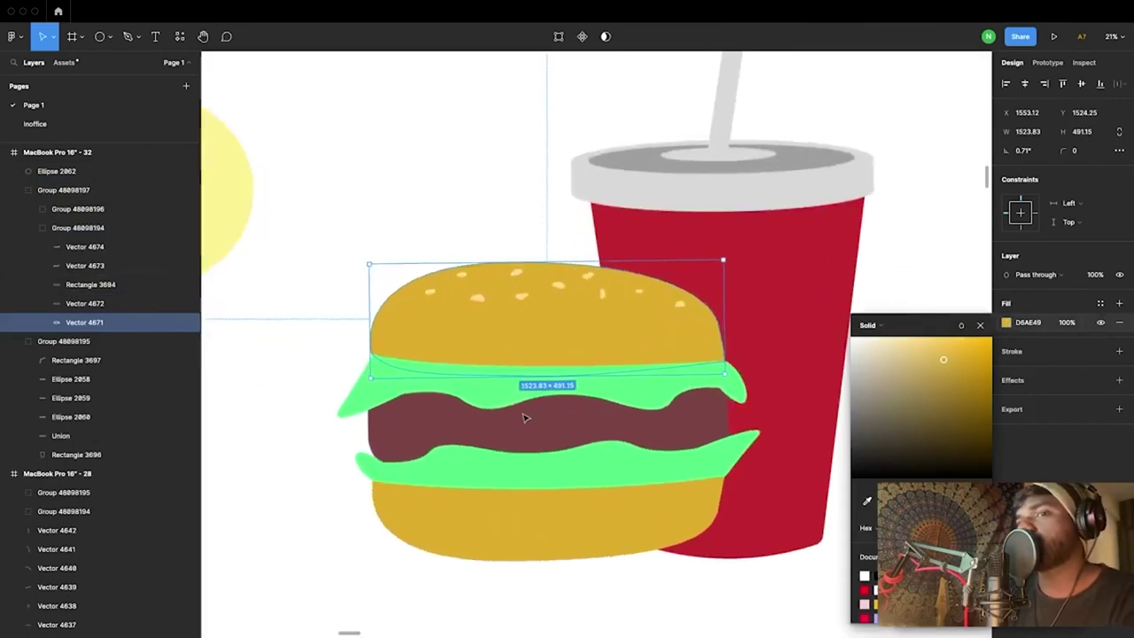
pyautogui.click(883, 324)
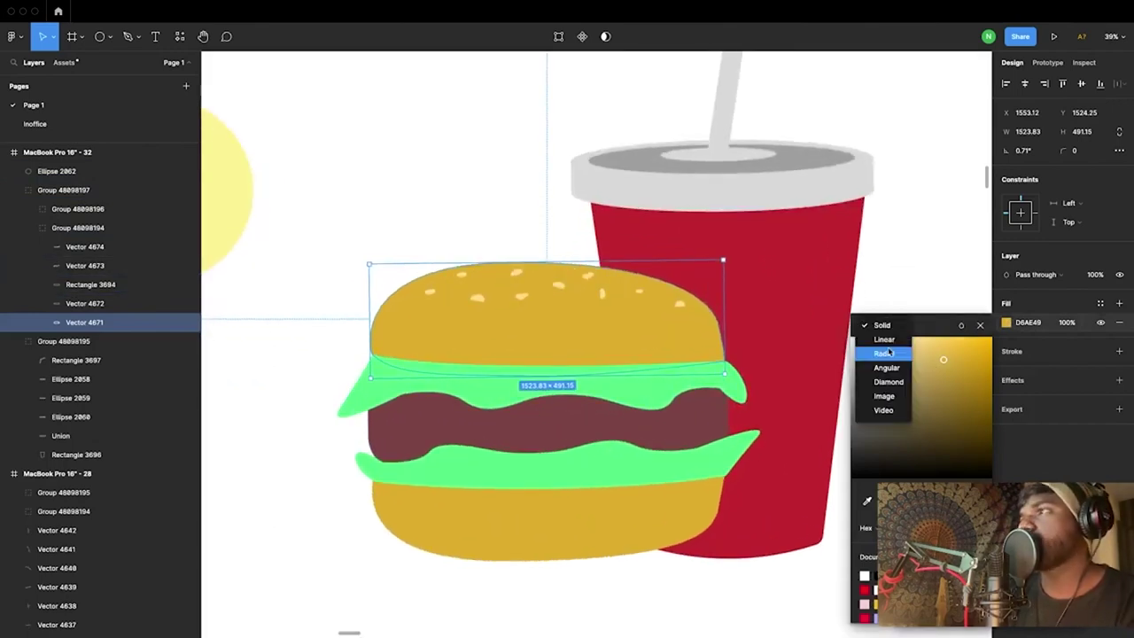
pyautogui.click(885, 352)
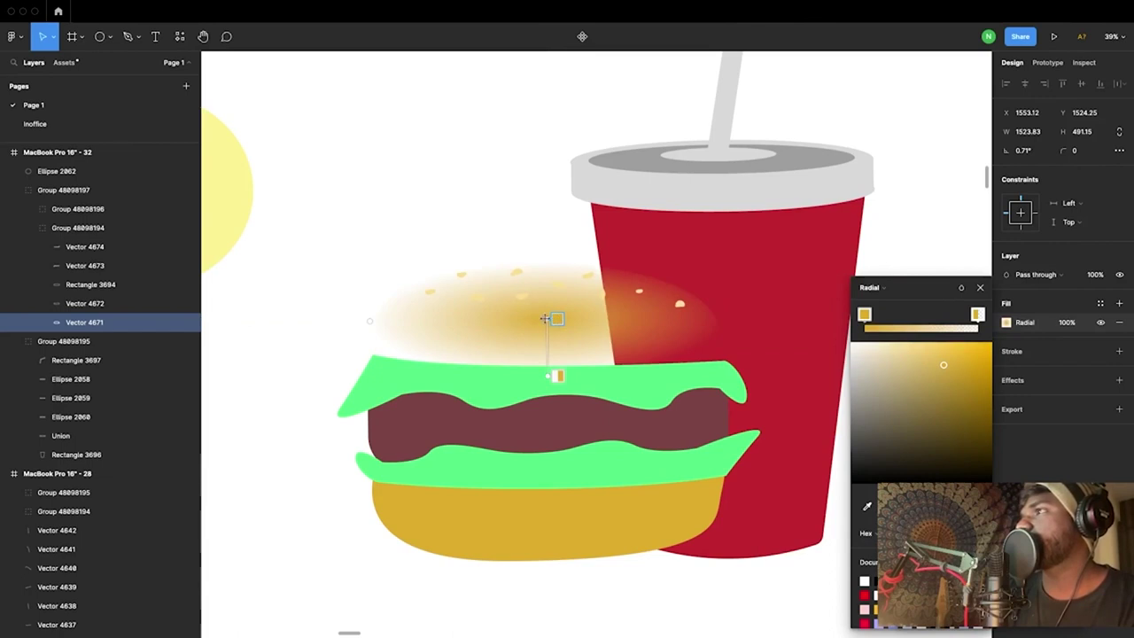
pyautogui.moveTo(545, 318); pyautogui.dragTo(447, 296)
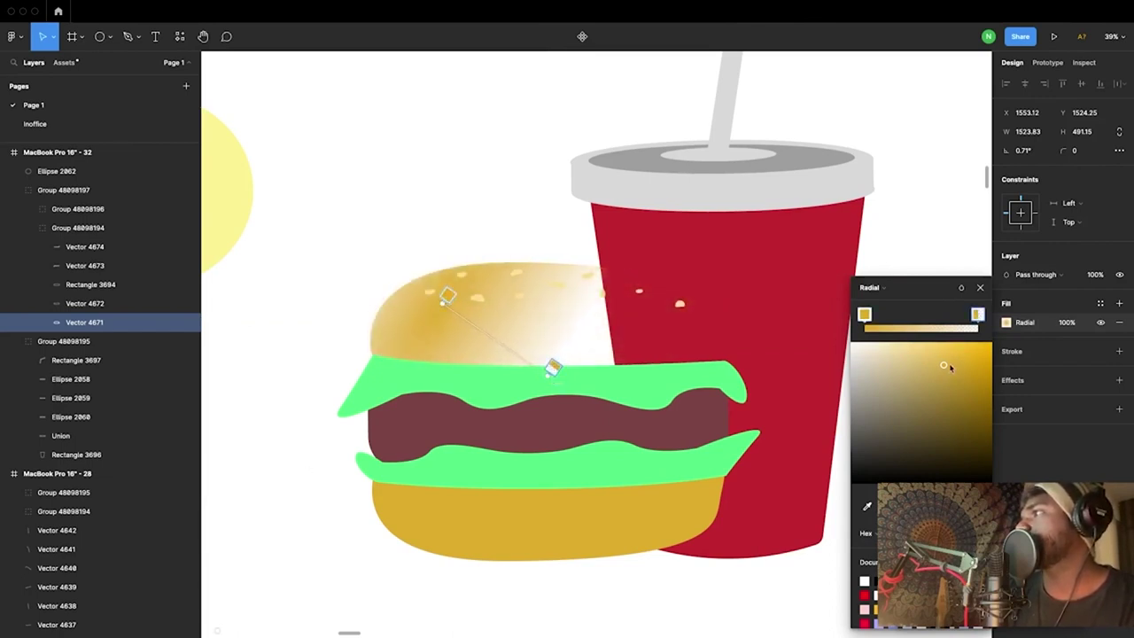
pyautogui.moveTo(947, 368); pyautogui.dragTo(958, 392)
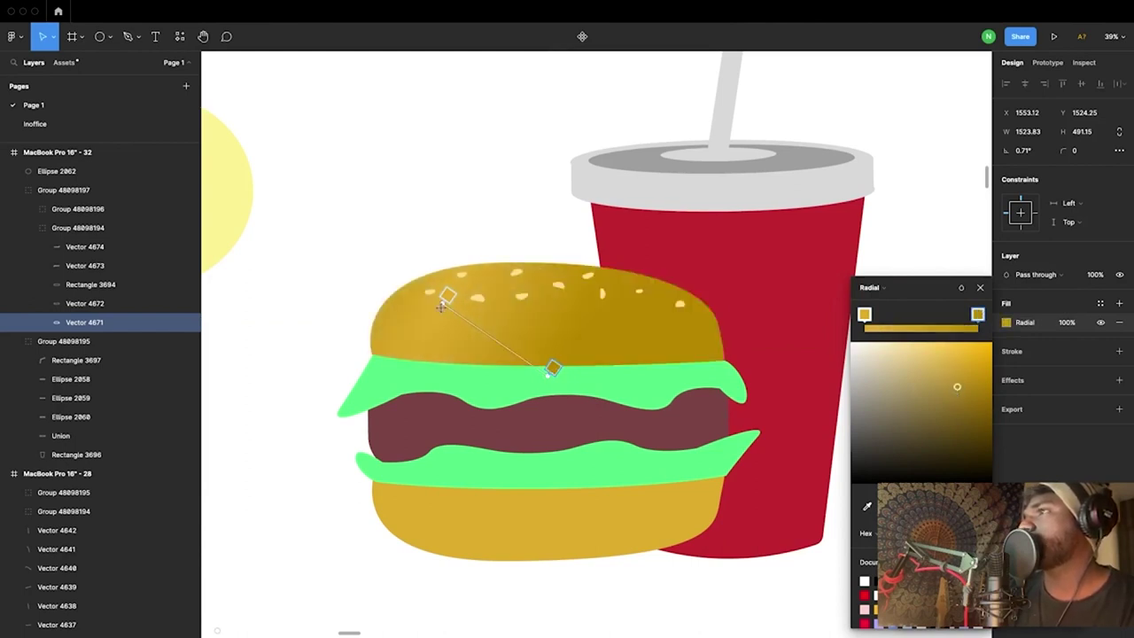
pyautogui.moveTo(441, 303)
pyautogui.mouseDown()
pyautogui.moveTo(414, 317)
pyautogui.moveTo(425, 314)
pyautogui.mouseUp()
pyautogui.click(941, 368)
pyautogui.moveTo(946, 365); pyautogui.dragTo(913, 354)
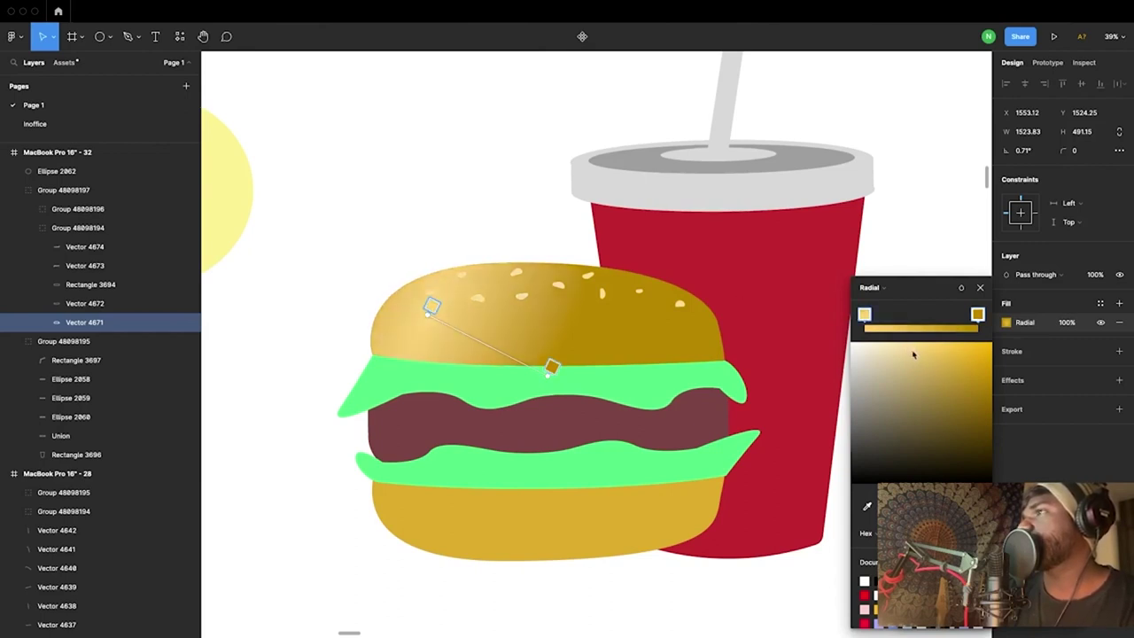
pyautogui.press('Escape')
pyautogui.press('Escape')
# Step: Drill into the burger group to select the top bun, then the bottom bun
pyautogui.keyDown('ctrl'); pyautogui.scroll(-5, 405, 215); pyautogui.keyUp('ctrl')
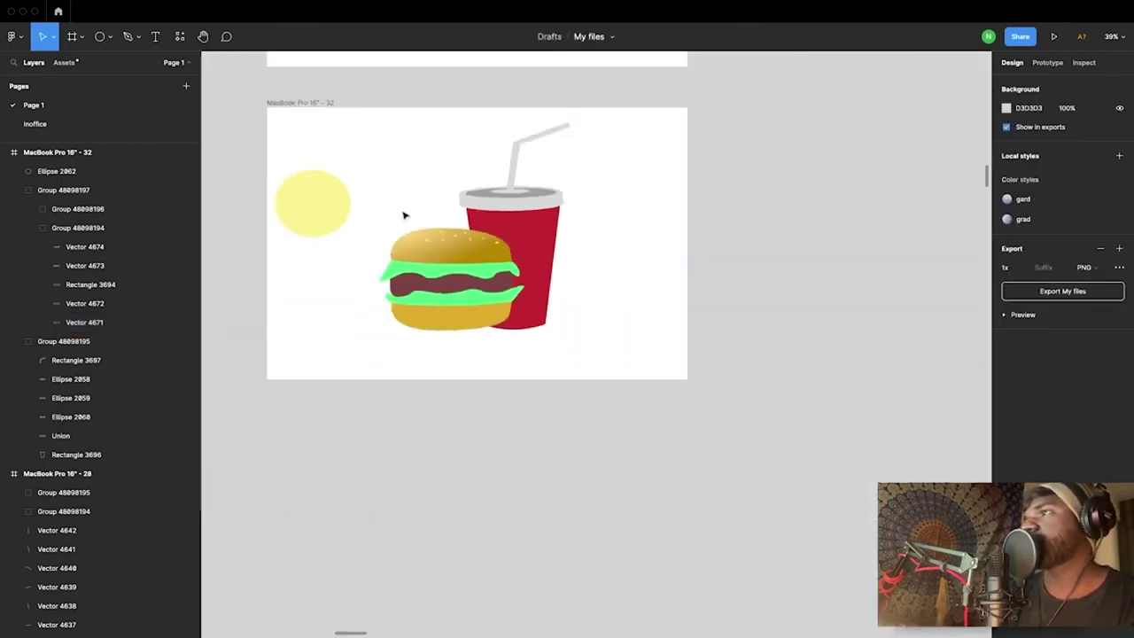
pyautogui.keyDown('ctrl'); pyautogui.scroll(3, 451, 235); pyautogui.keyUp('ctrl')
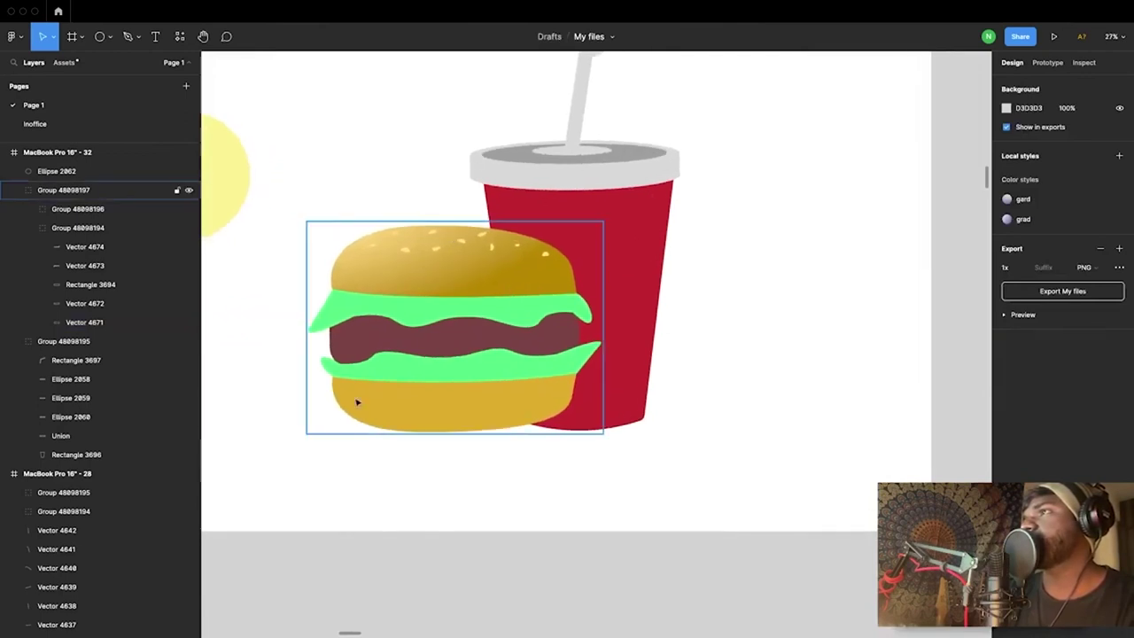
pyautogui.doubleClick(374, 271)
pyautogui.click(374, 271)
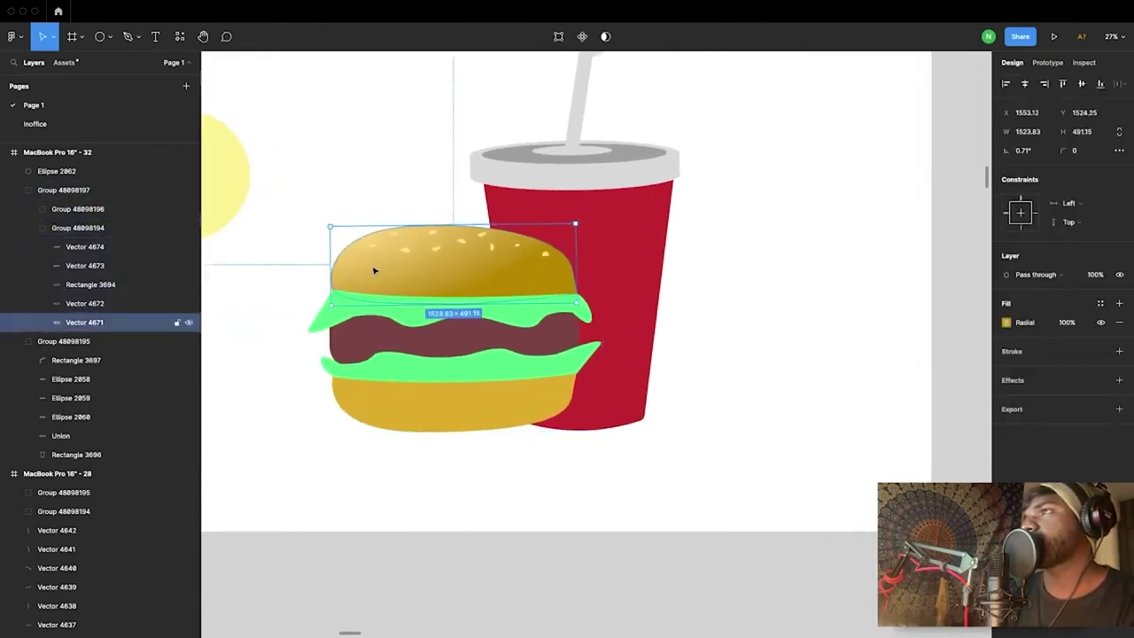
pyautogui.keyDown('ctrl'); pyautogui.scroll(3, 373, 271); pyautogui.keyUp('ctrl')
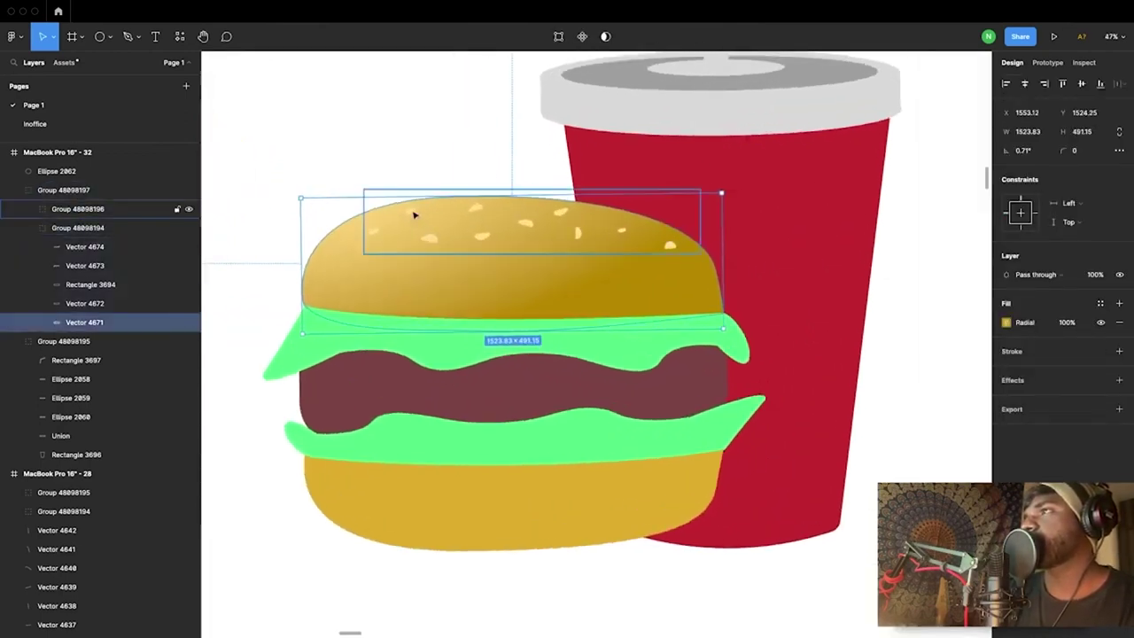
pyautogui.click(367, 501)
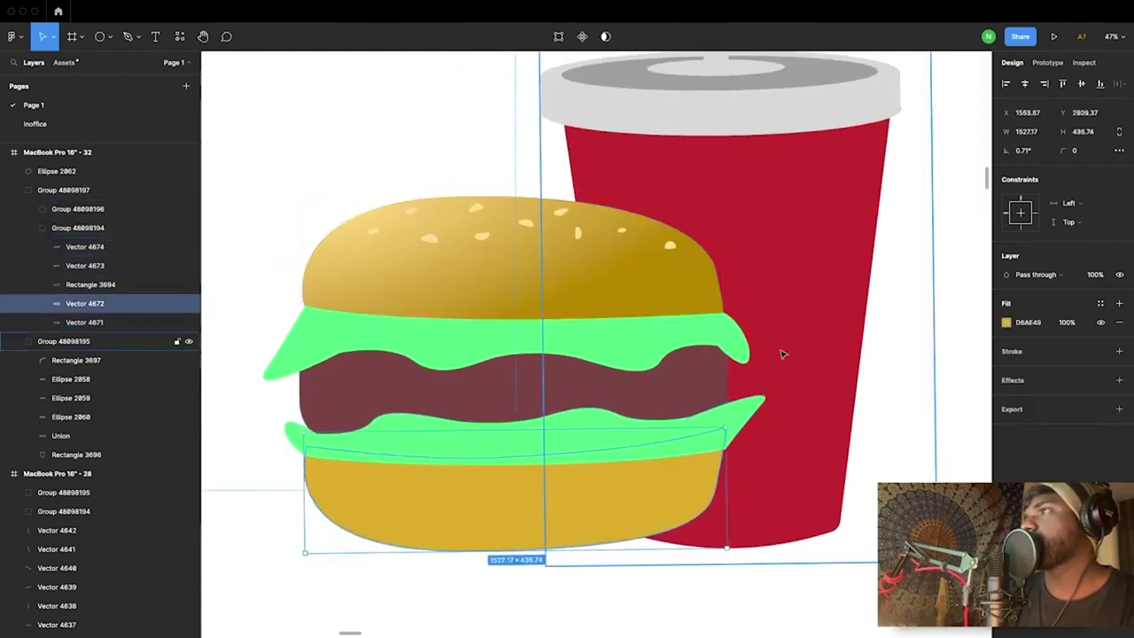
# Step: Paste the top bun's radial gradient onto the bottom bun and reposition its handles, light gold to darker brown
pyautogui.click(573, 302)
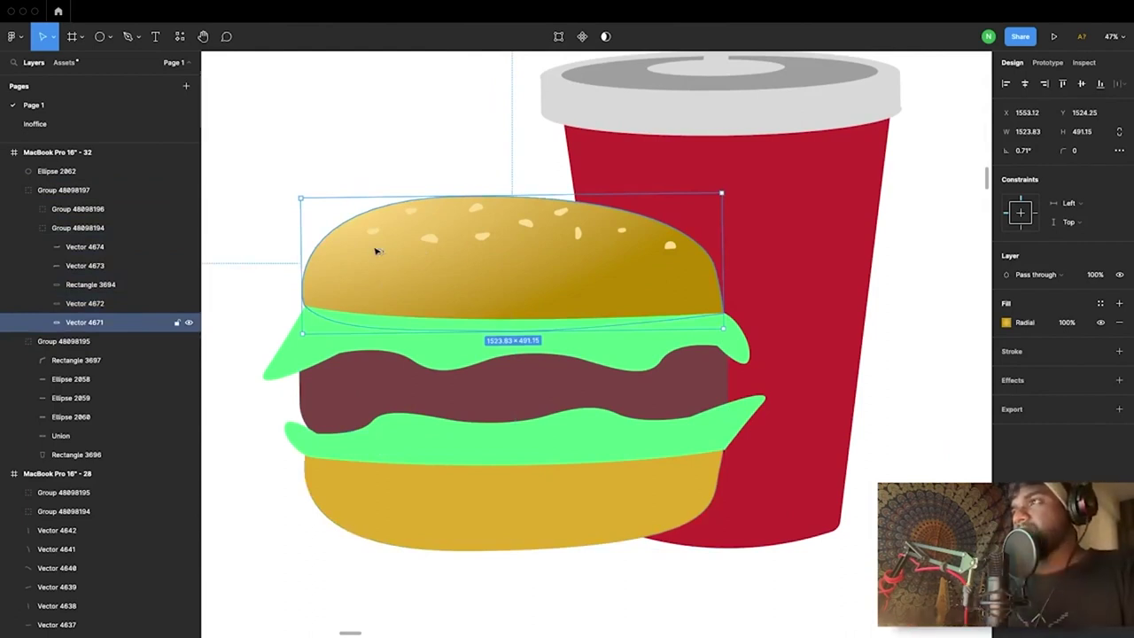
pyautogui.click(387, 507)
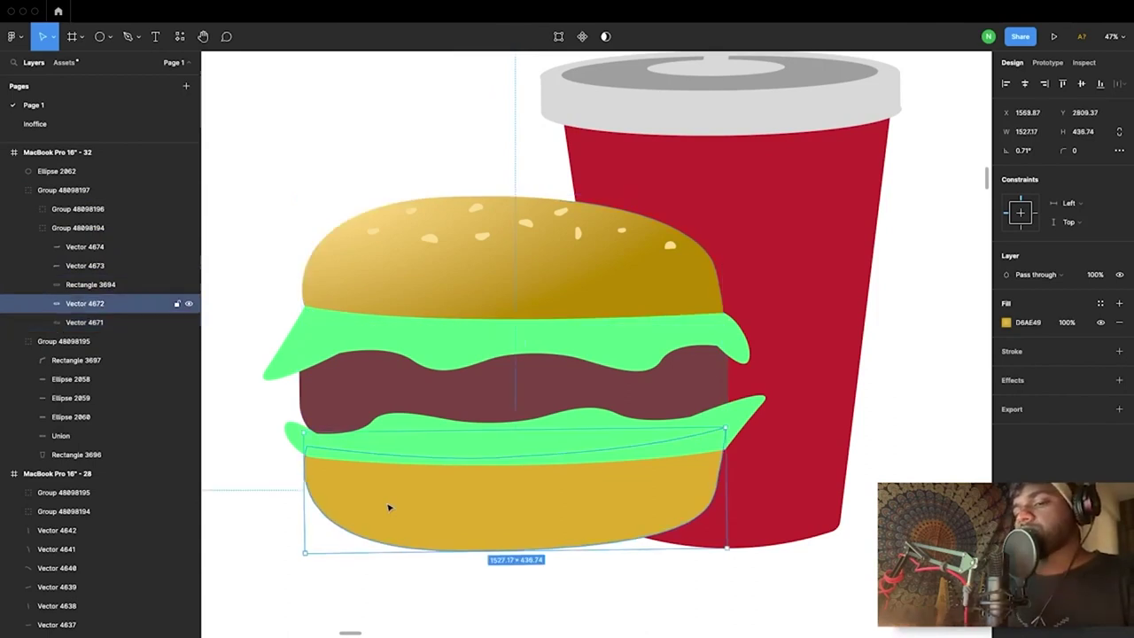
pyautogui.press('super+alt+v')
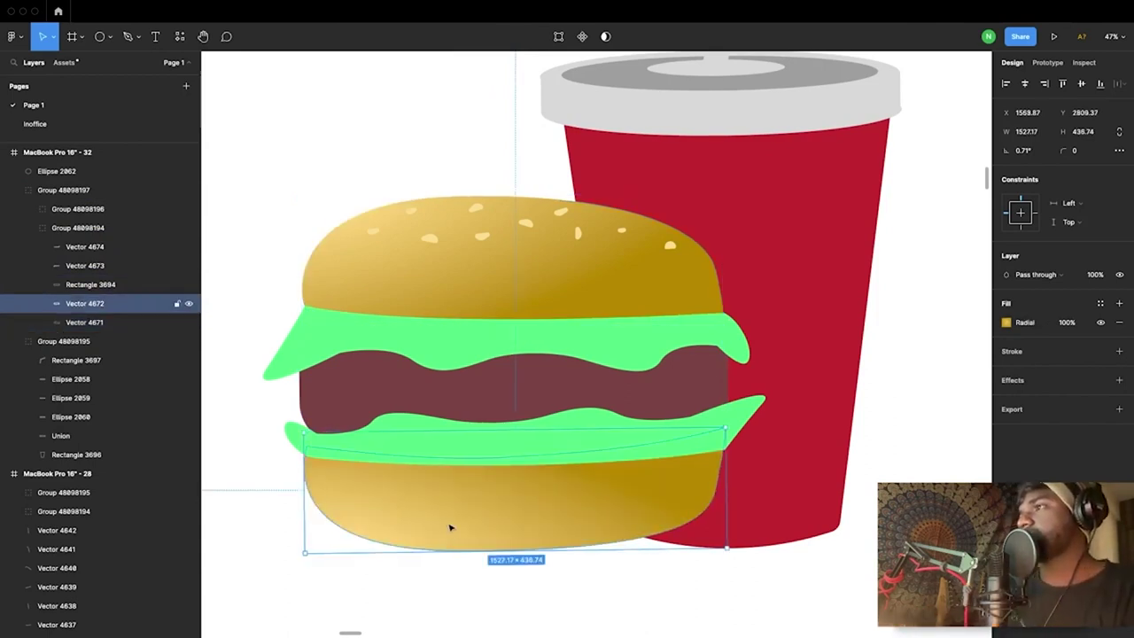
pyautogui.click(1005, 323)
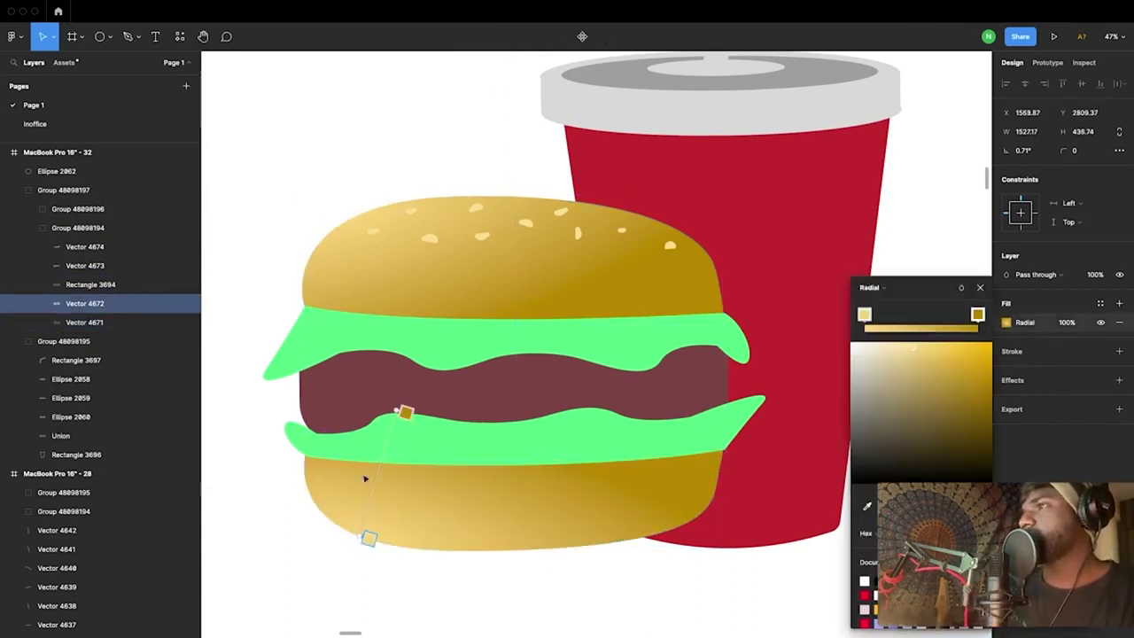
pyautogui.moveTo(405, 413); pyautogui.dragTo(410, 583)
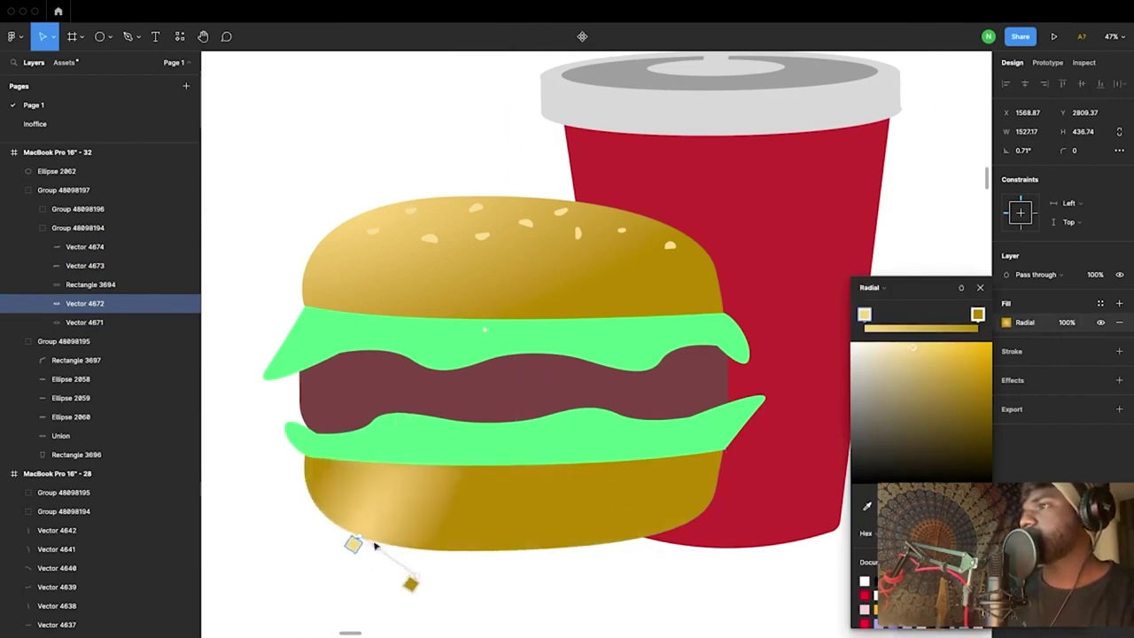
pyautogui.moveTo(355, 536); pyautogui.dragTo(371, 461)
pyautogui.moveTo(755, 271); pyautogui.dragTo(483, 412)
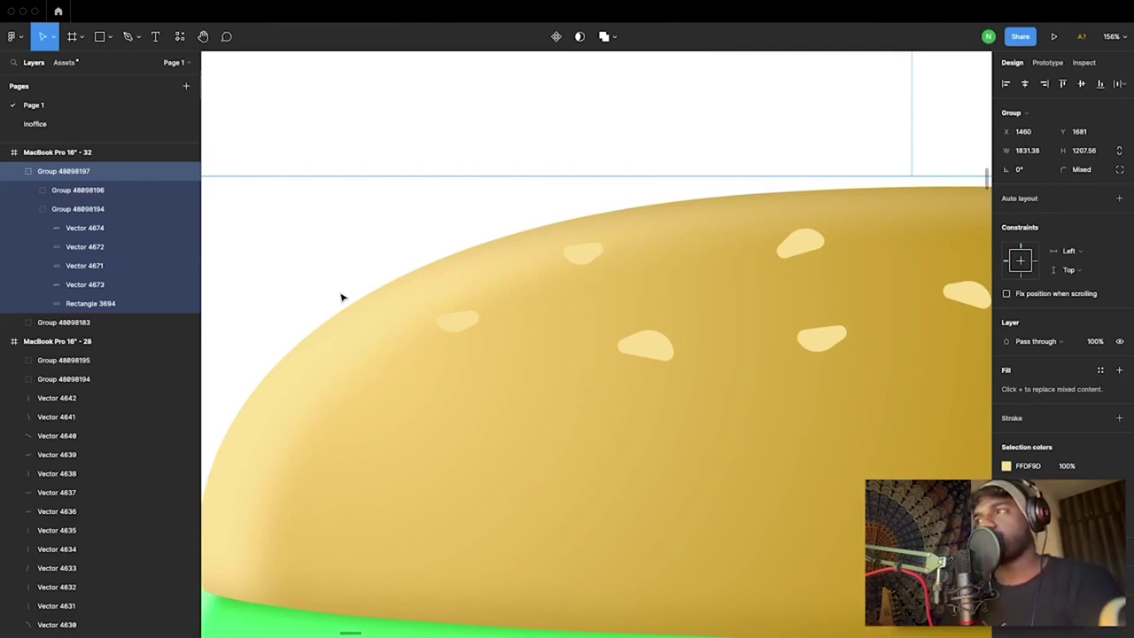
pyautogui.keyDown('ctrl'); pyautogui.scroll(-10, 384, 332); pyautogui.keyUp('ctrl')
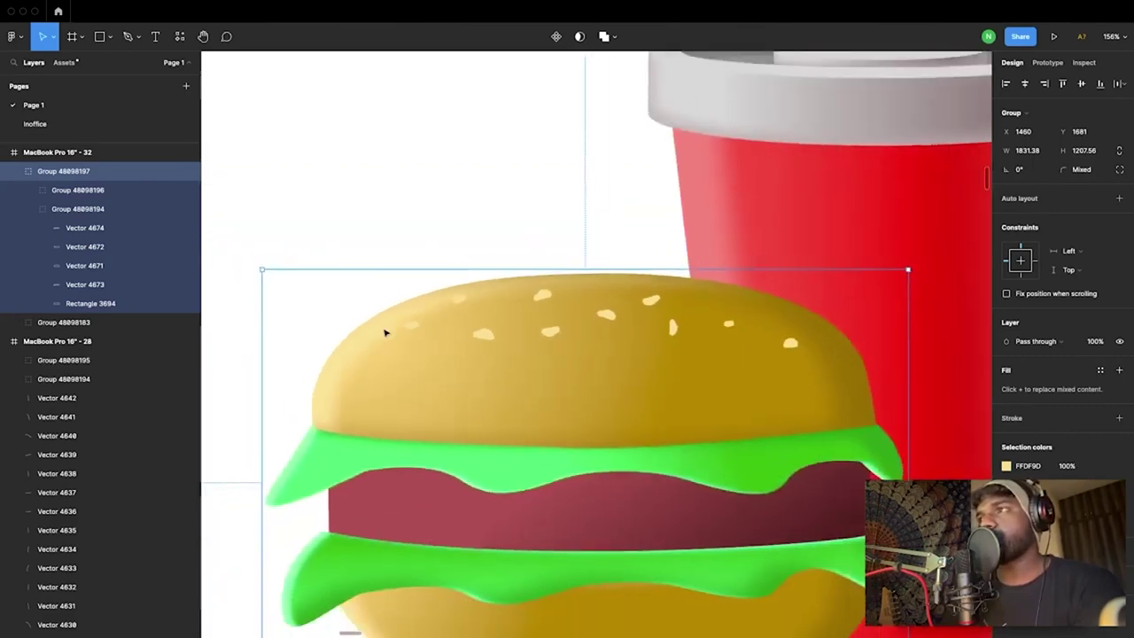
pyautogui.scroll(1, 385, 332)
pyautogui.click(397, 287)
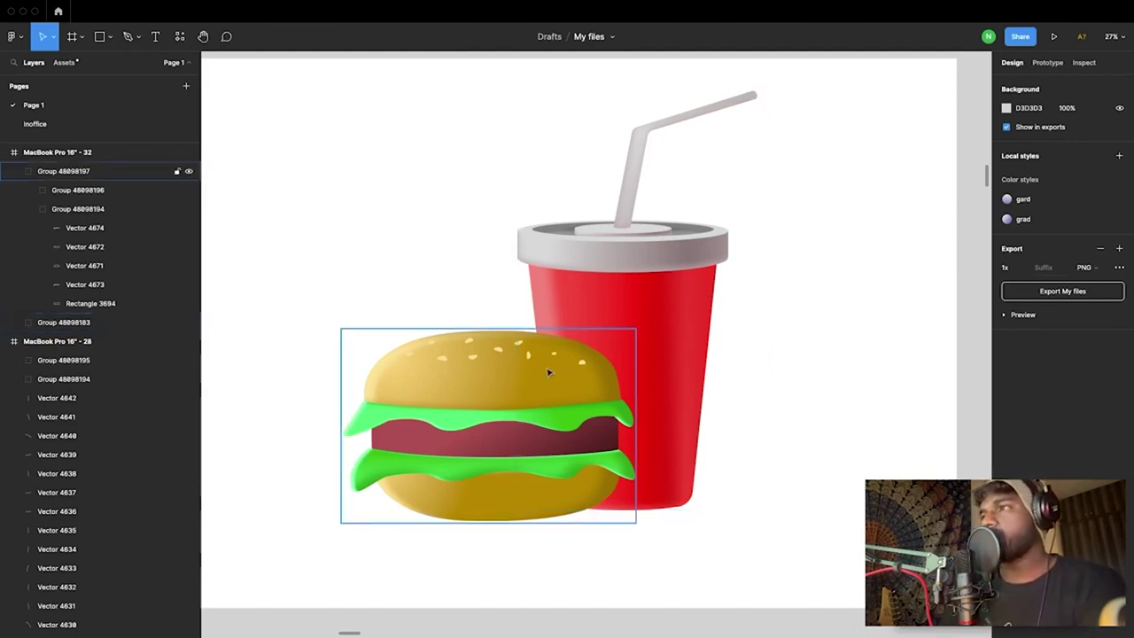
pyautogui.keyDown('ctrl'); pyautogui.scroll(5, 568, 446); pyautogui.keyUp('ctrl')
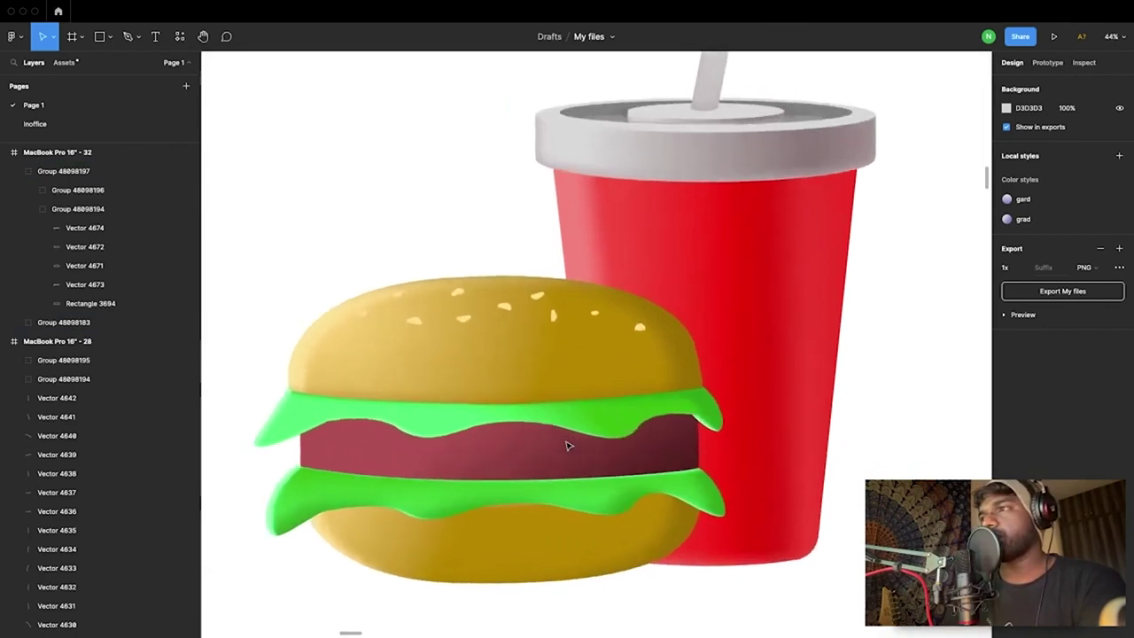
pyautogui.keyDown('ctrl'); pyautogui.scroll(-3, 628, 415); pyautogui.keyUp('ctrl')
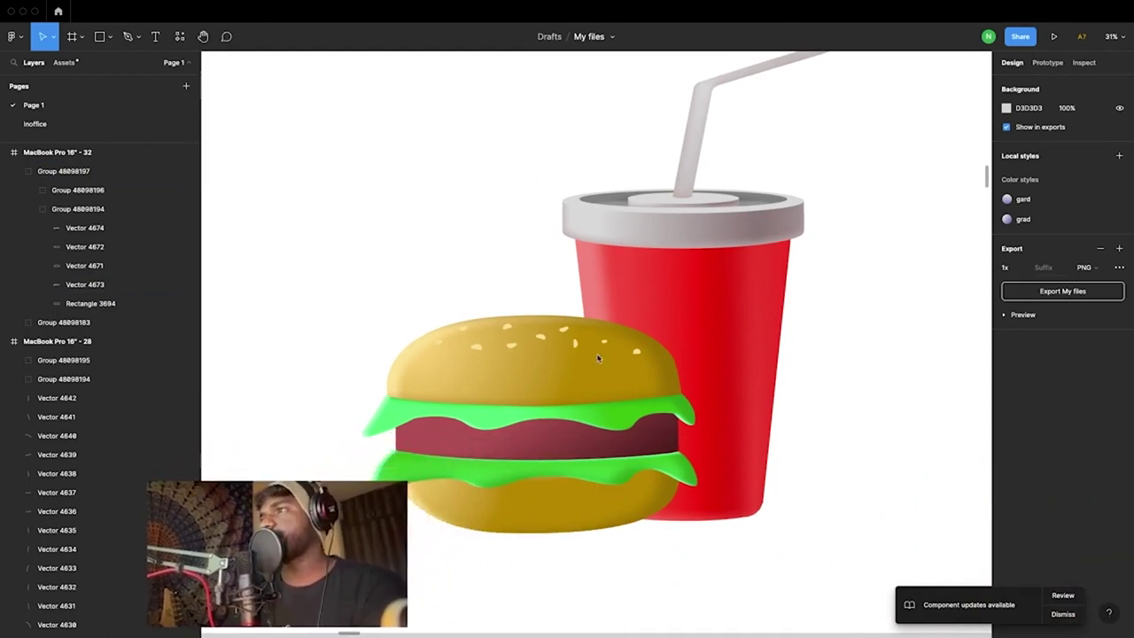
pyautogui.scroll(-2, 550, 190)
pyautogui.hscroll(-2, 549, 190)
pyautogui.click(625, 392)
pyautogui.keyDown('ctrl'); pyautogui.scroll(4, 625, 392); pyautogui.keyUp('ctrl')
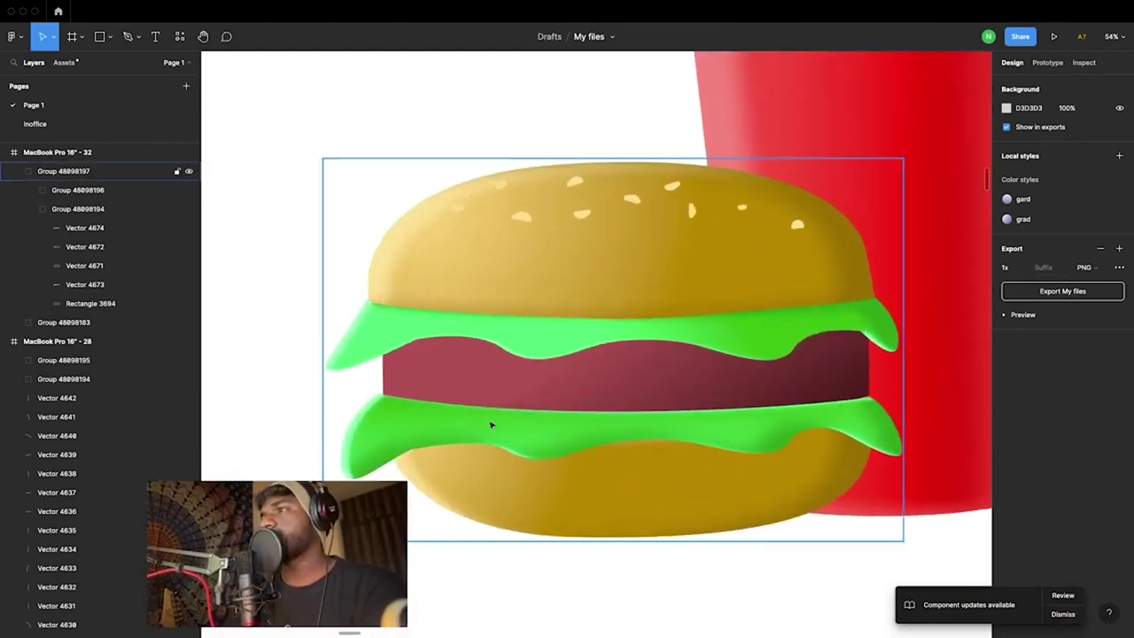
pyautogui.doubleClick(855, 424)
# Step: Remove the lower lettuce's two existing inner shadows
pyautogui.keyDown('ctrl'); pyautogui.scroll(2, 858, 423); pyautogui.keyUp('ctrl')
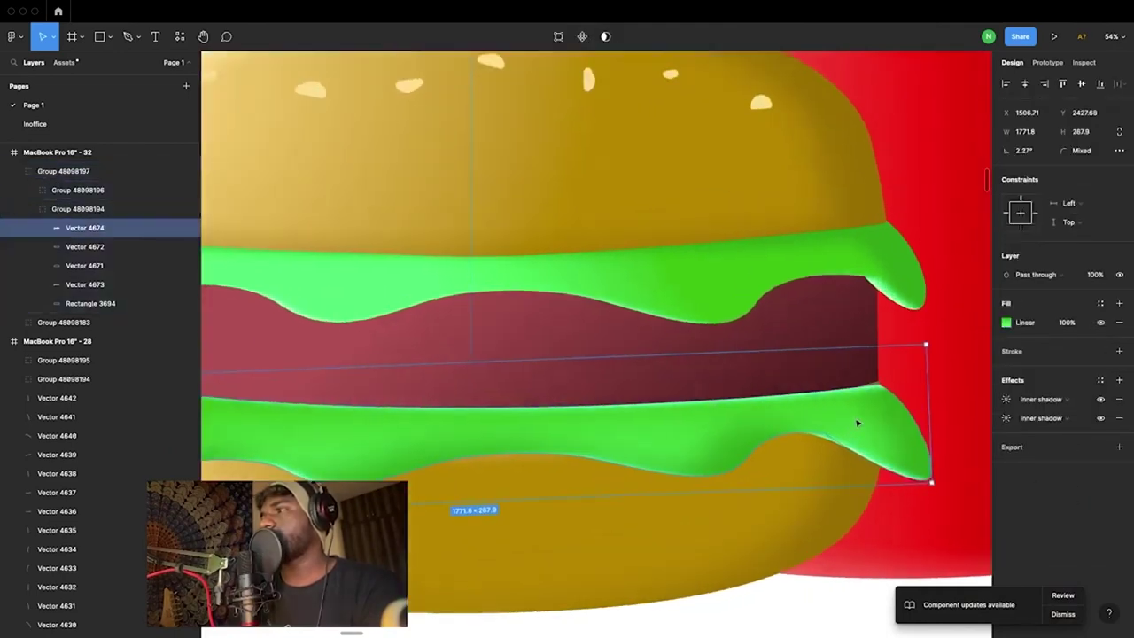
pyautogui.doubleClick(857, 423)
pyautogui.click(880, 388)
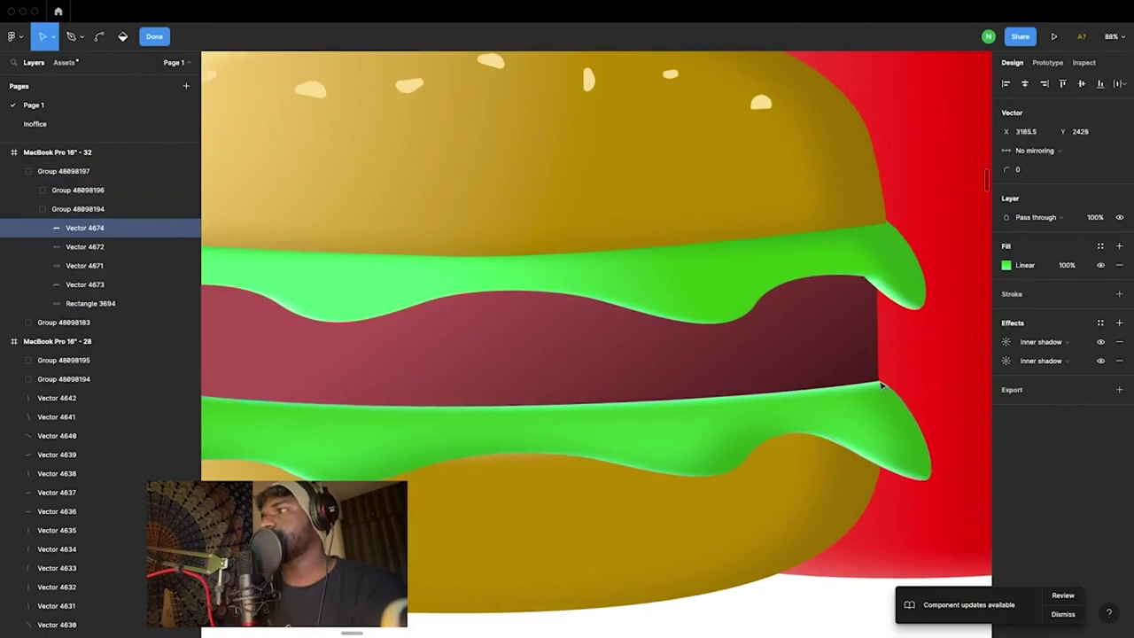
pyautogui.keyDown('ctrl'); pyautogui.scroll(-2, 879, 388); pyautogui.keyUp('ctrl')
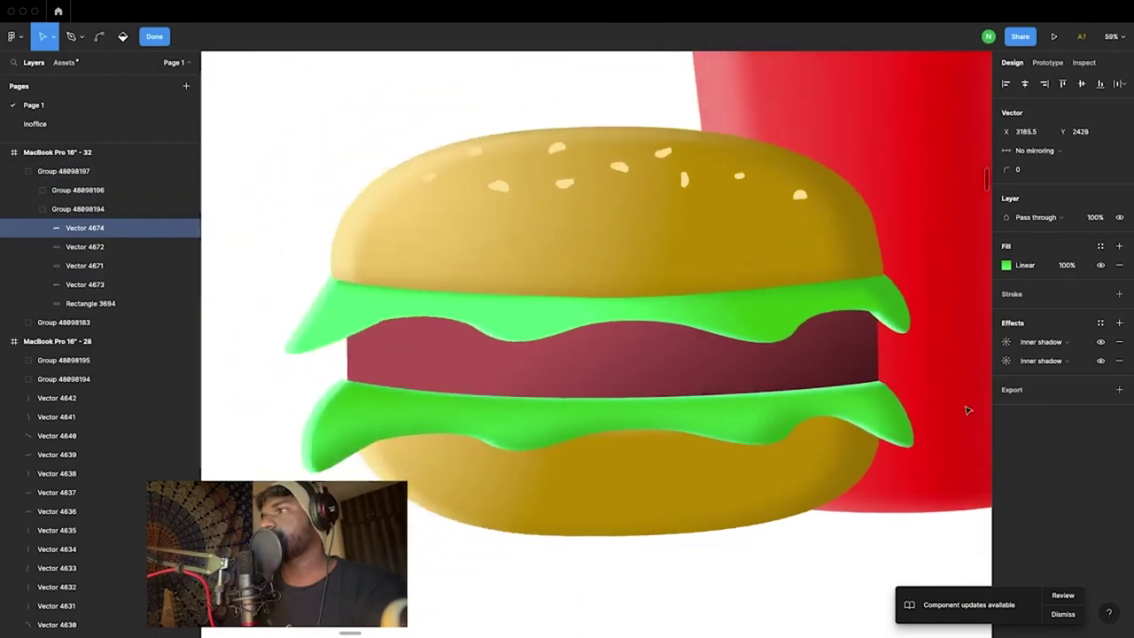
pyautogui.click(1119, 344)
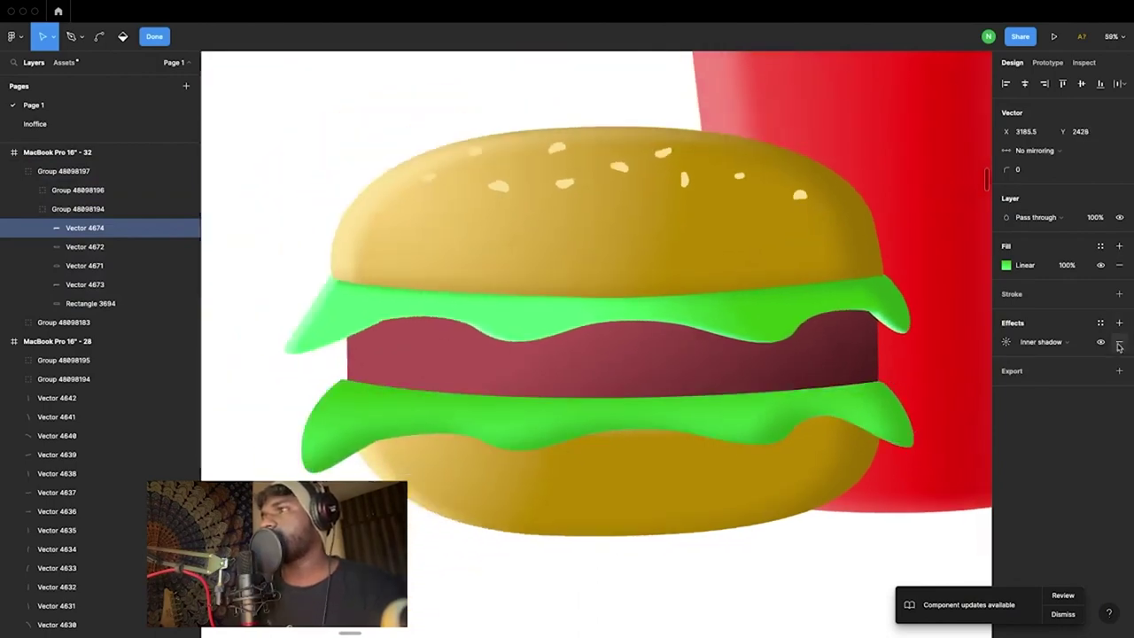
pyautogui.click(1120, 347)
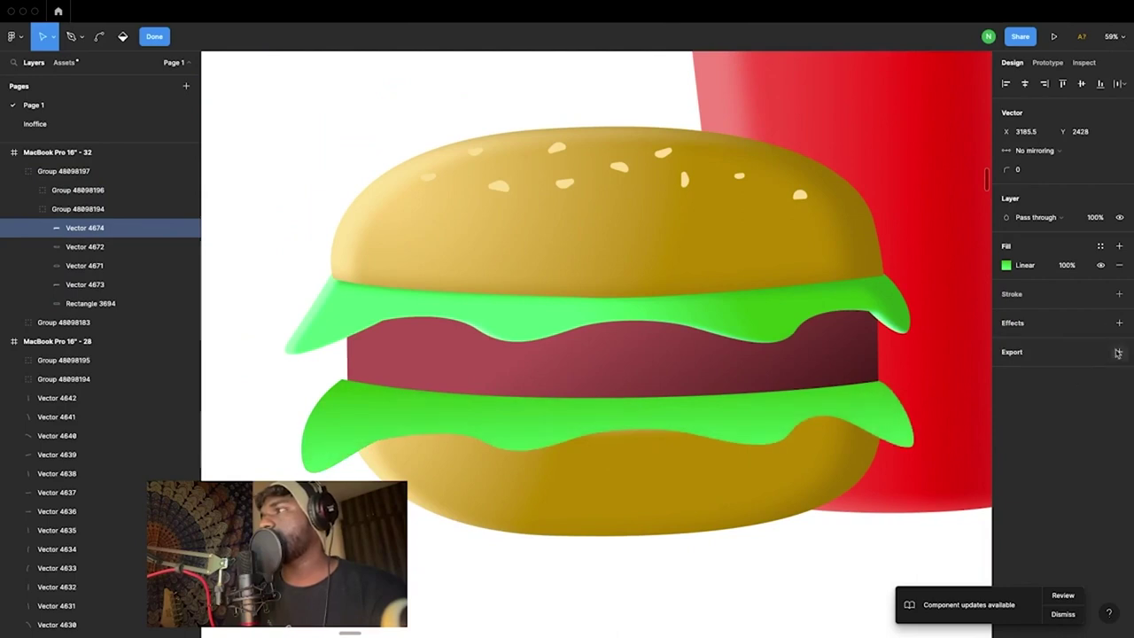
pyautogui.click(822, 414)
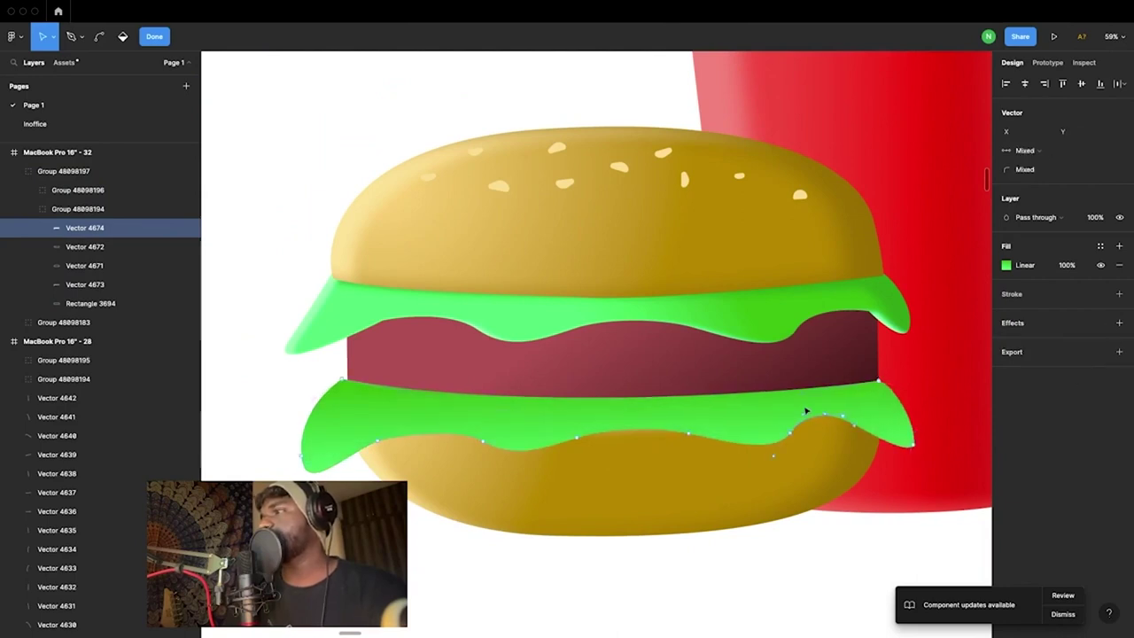
pyautogui.press('Escape')
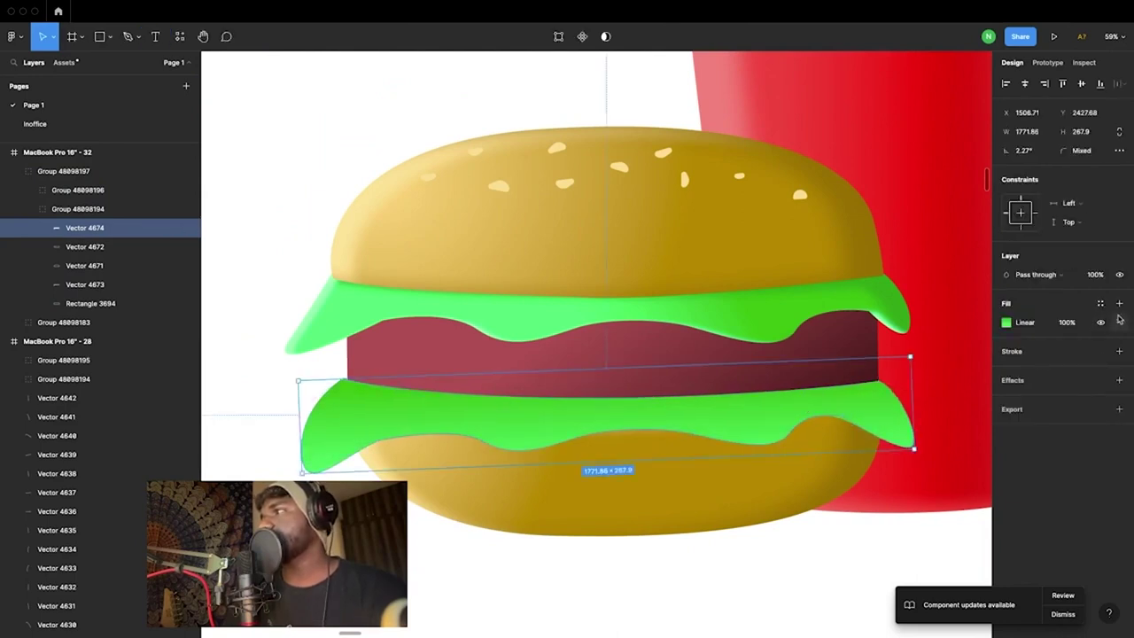
# Step: Add an inner shadow sampled from the lettuce green, lightened to 73F680 and offset sideways
pyautogui.click(1118, 380)
pyautogui.click(1047, 400)
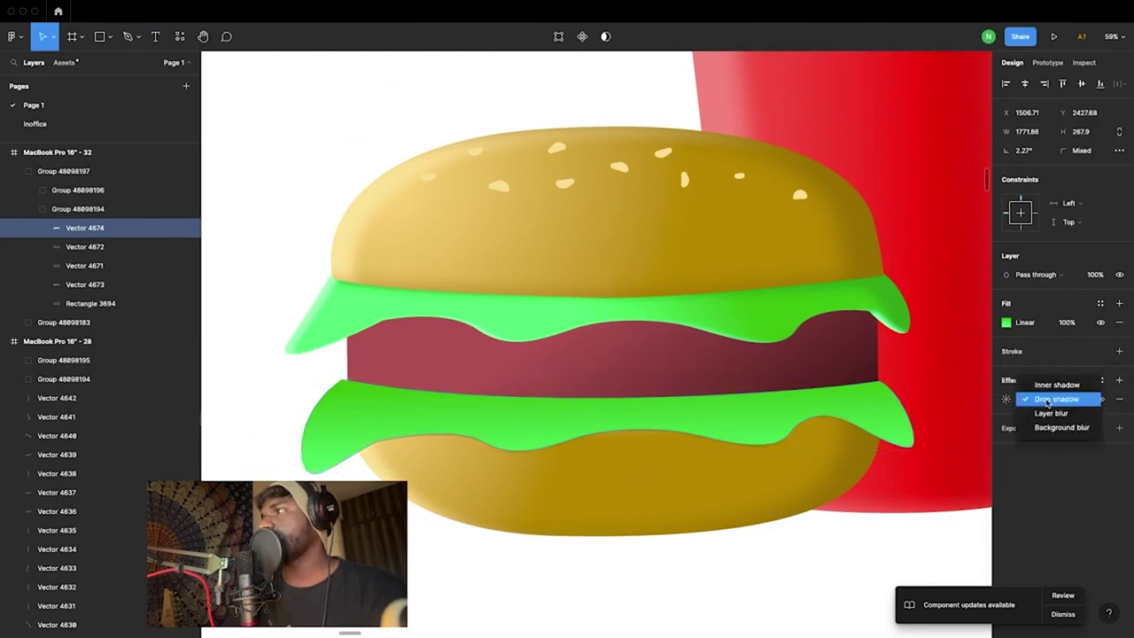
pyautogui.click(1053, 384)
pyautogui.click(1007, 400)
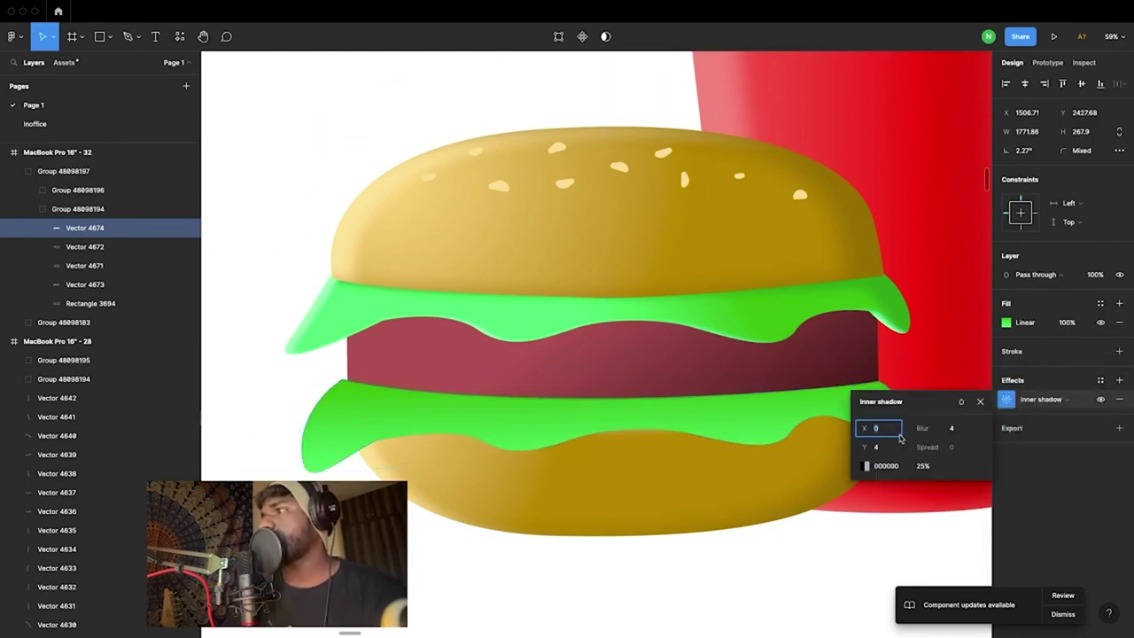
pyautogui.click(866, 465)
pyautogui.click(725, 505)
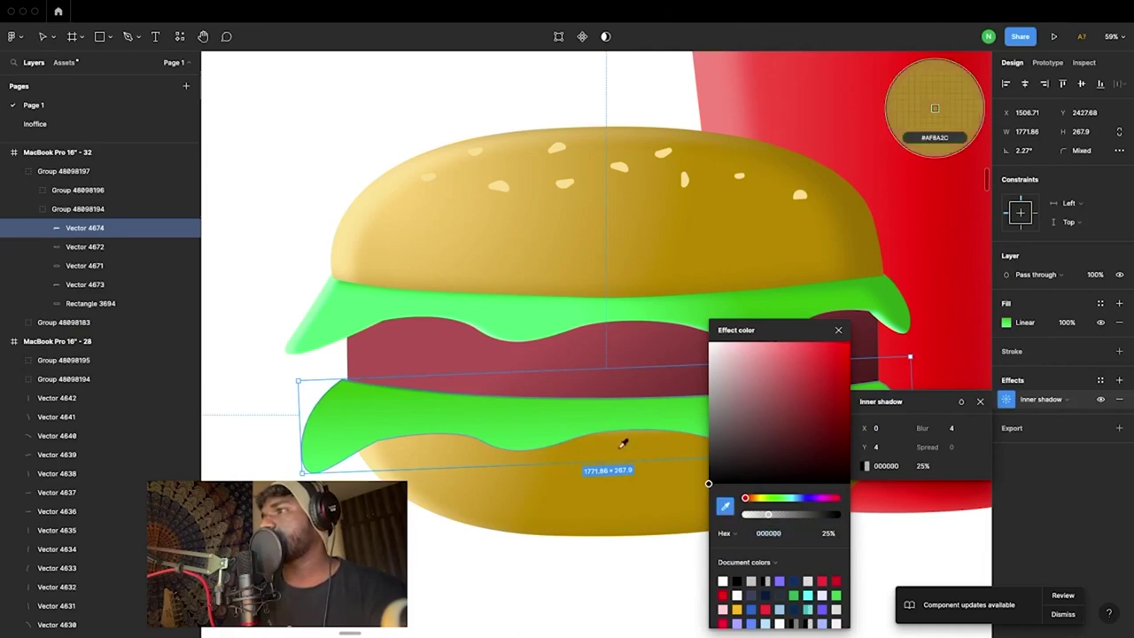
pyautogui.click(602, 425)
pyautogui.moveTo(804, 369); pyautogui.dragTo(783, 349)
pyautogui.moveTo(864, 429)
pyautogui.mouseDown()
pyautogui.moveTo(899, 432)
pyautogui.moveTo(856, 445)
pyautogui.mouseUp()
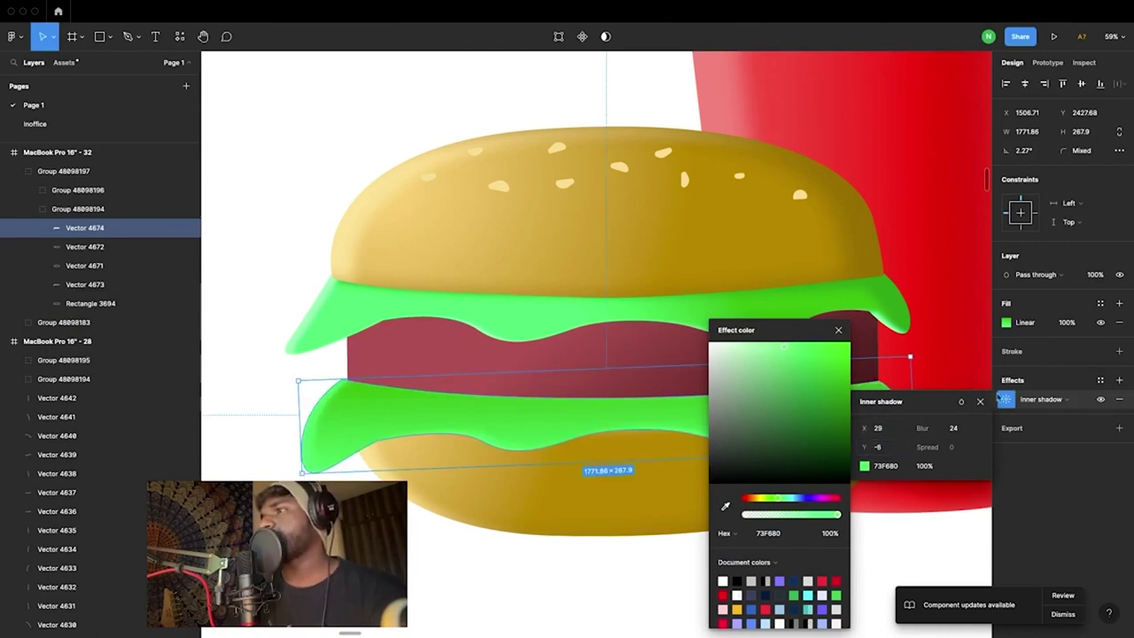
# Step: Add a second inner shadow in the lettuce green darkened to 2A9936
pyautogui.click(1120, 380)
pyautogui.click(1052, 400)
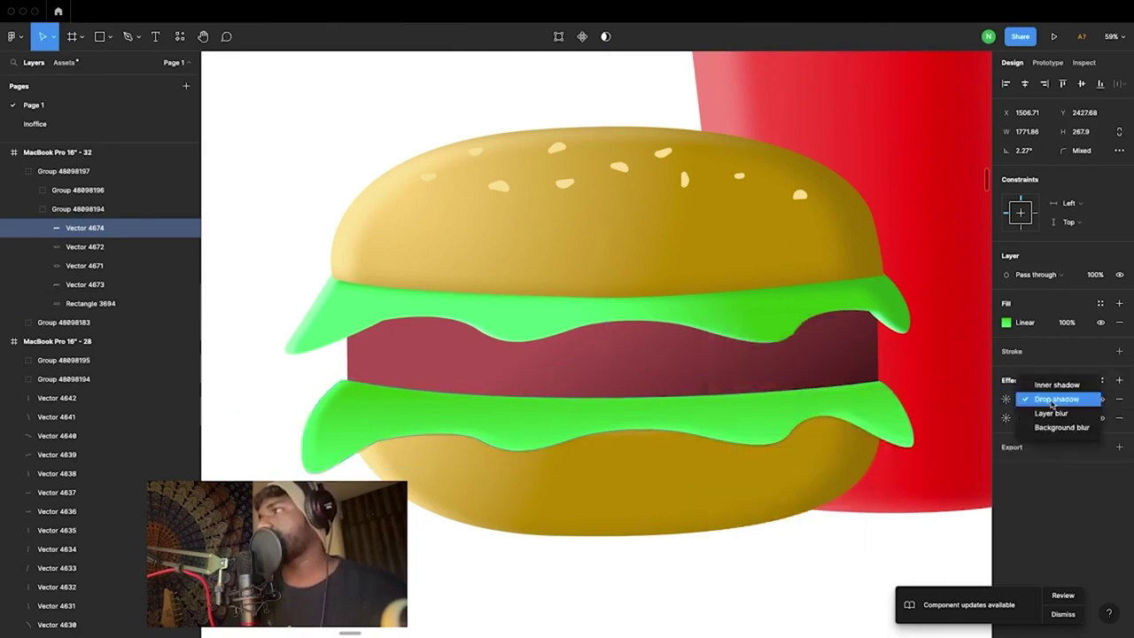
pyautogui.click(1054, 390)
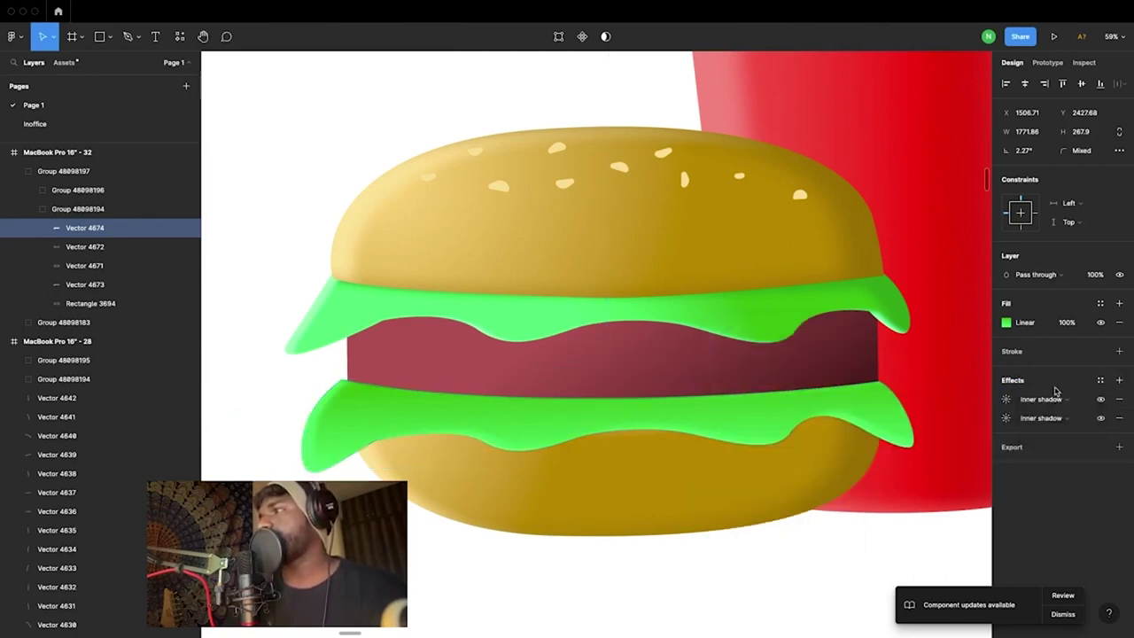
pyautogui.click(1005, 400)
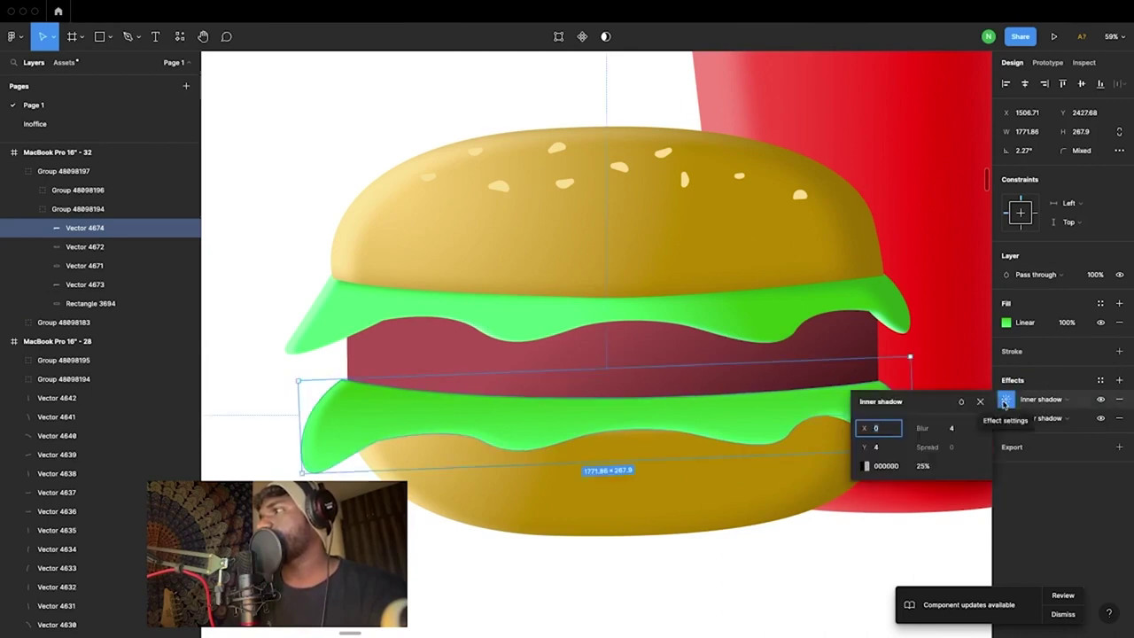
pyautogui.click(865, 467)
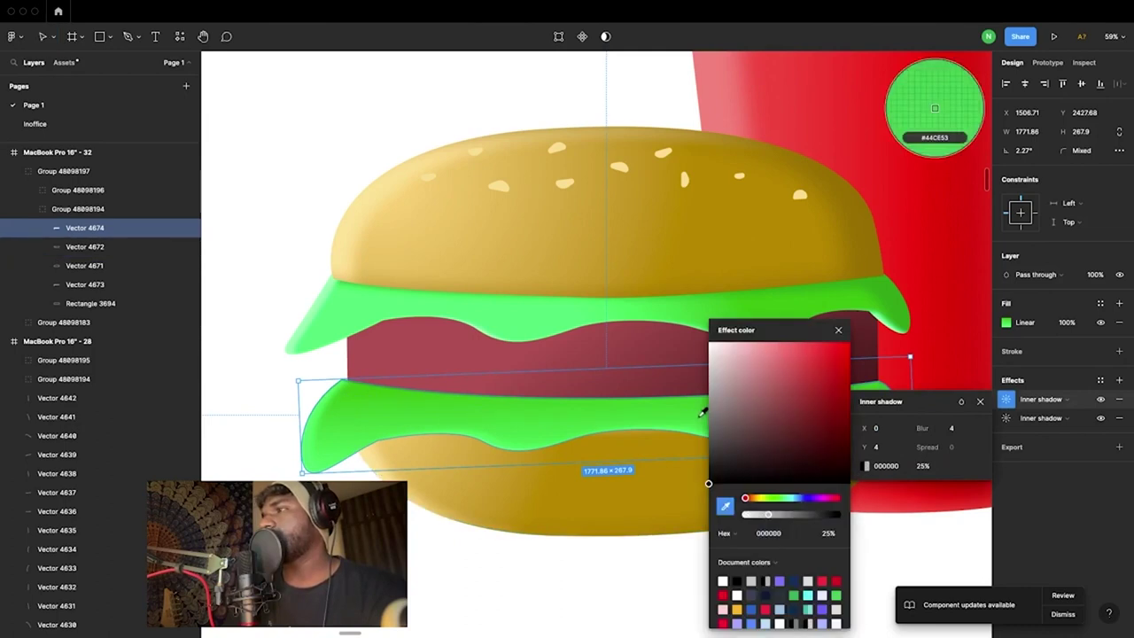
pyautogui.click(700, 416)
pyautogui.moveTo(804, 370); pyautogui.dragTo(811, 398)
# Step: Set that inner shadow's offset to X -17, Y 15 with blur 22
pyautogui.hscroll(5, 633, 407)
pyautogui.hscroll(2, 633, 408)
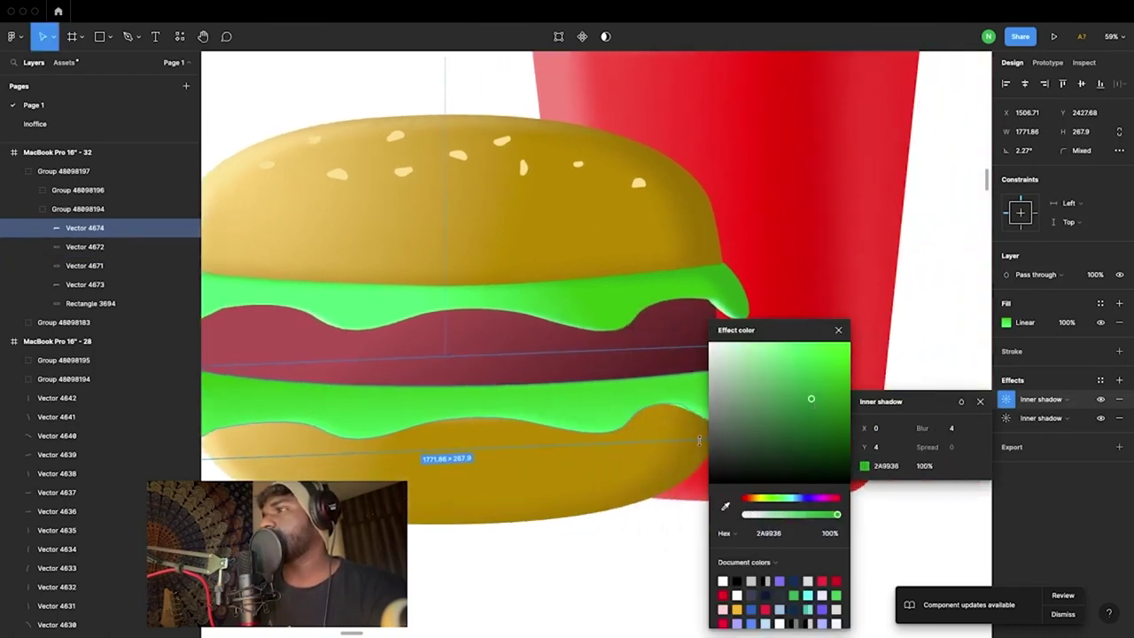
pyautogui.keyDown('ctrl'); pyautogui.scroll(-3, 643, 420); pyautogui.keyUp('ctrl')
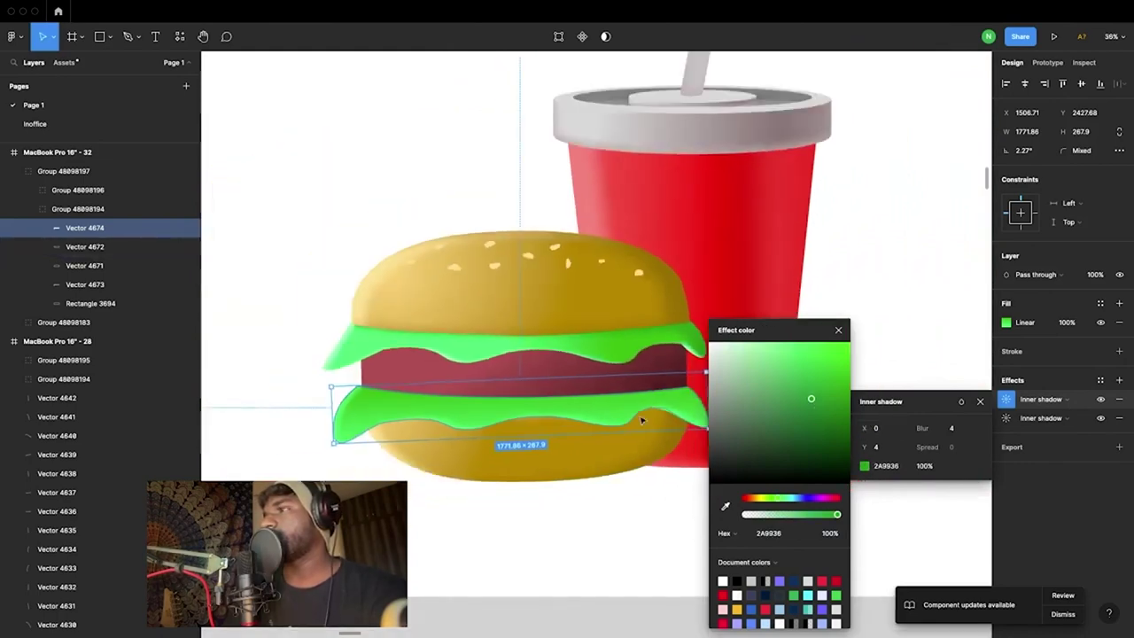
pyautogui.moveTo(863, 435)
pyautogui.mouseDown()
pyautogui.moveTo(842, 432)
pyautogui.moveTo(877, 446)
pyautogui.mouseUp()
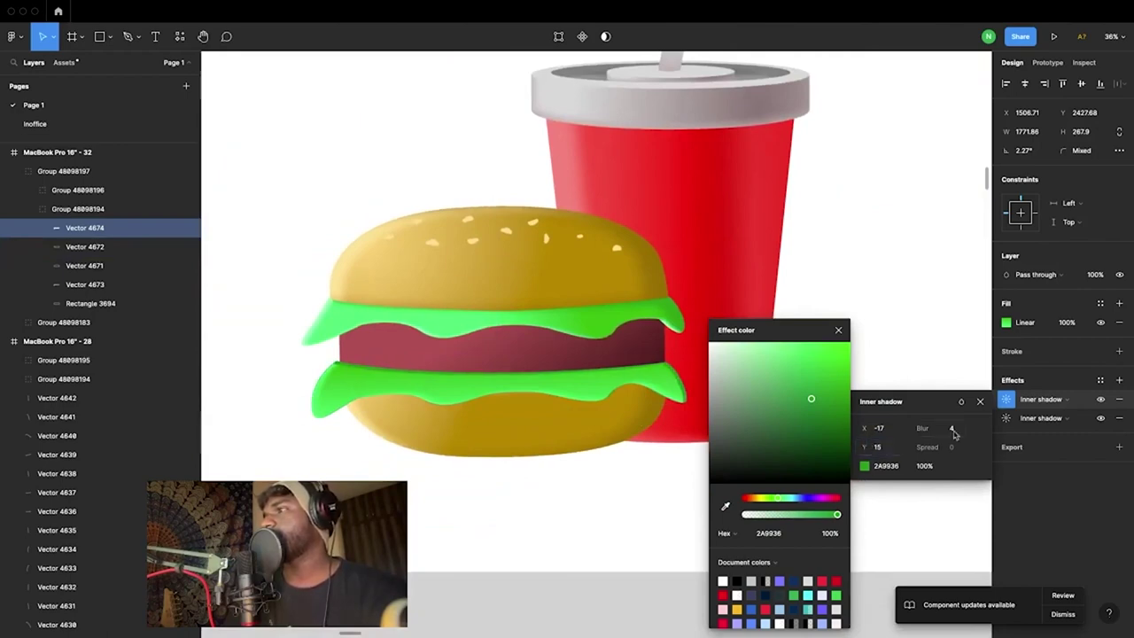
pyautogui.moveTo(919, 430); pyautogui.dragTo(1116, 423)
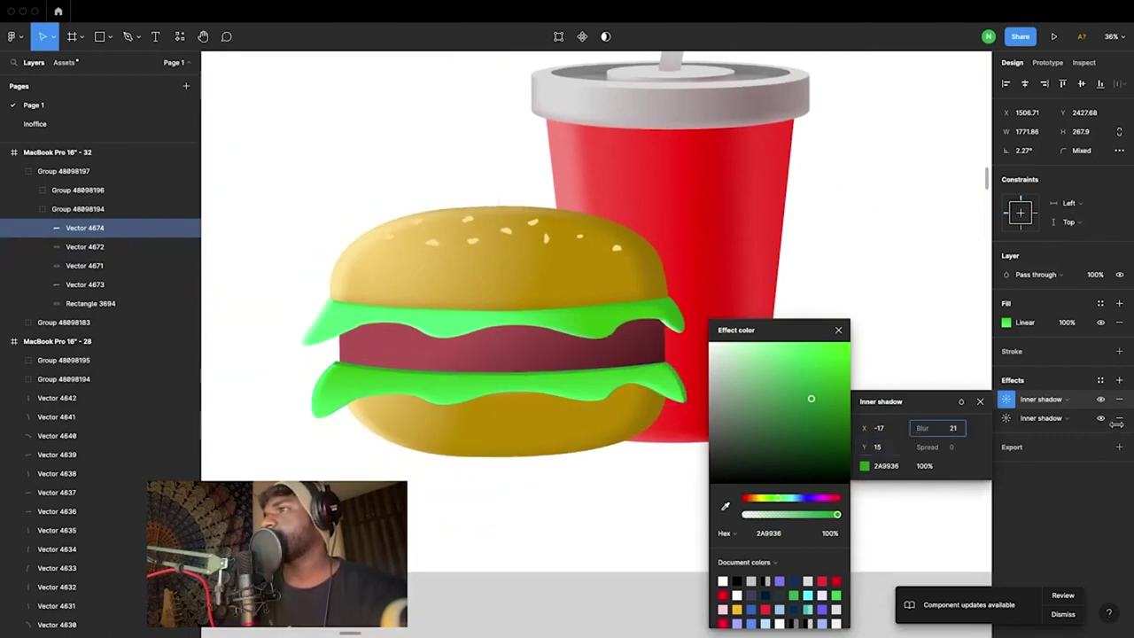
pyautogui.moveTo(921, 429); pyautogui.dragTo(926, 429)
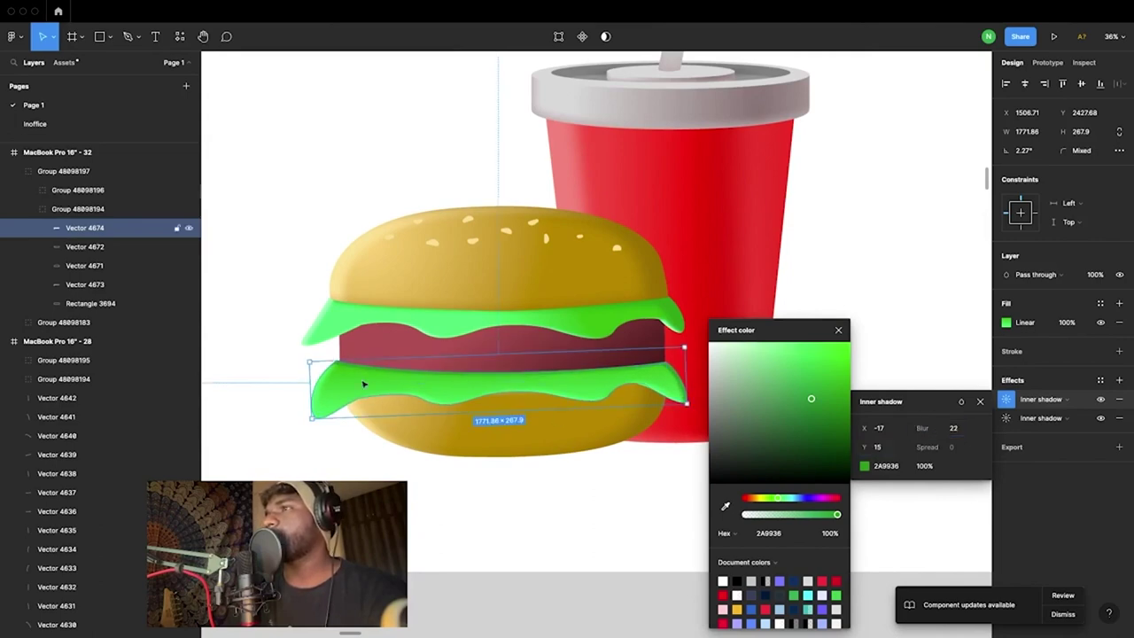
pyautogui.keyDown('ctrl'); pyautogui.scroll(5, 354, 393); pyautogui.keyUp('ctrl')
pyautogui.keyDown('ctrl'); pyautogui.scroll(6, 354, 393); pyautogui.keyUp('ctrl')
# Step: Pull one lower lettuce corner point down and right to reshape its outline
pyautogui.doubleClick(427, 462)
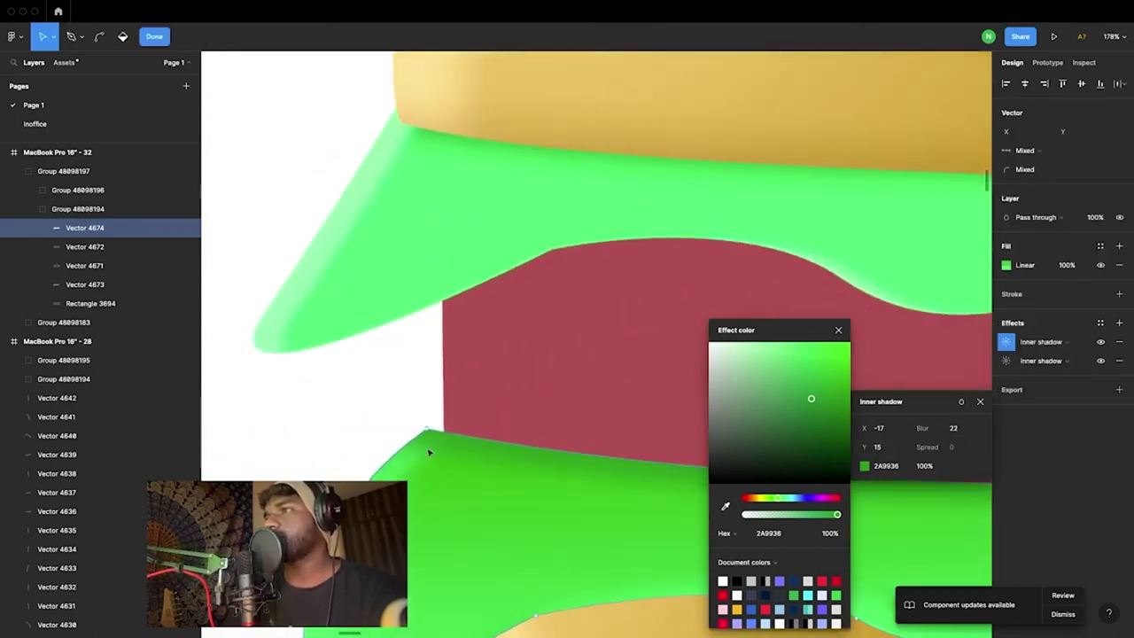
pyautogui.moveTo(427, 429); pyautogui.dragTo(445, 469)
pyautogui.scroll(1, 445, 470)
pyautogui.keyDown('ctrl'); pyautogui.scroll(-6, 446, 469); pyautogui.keyUp('ctrl')
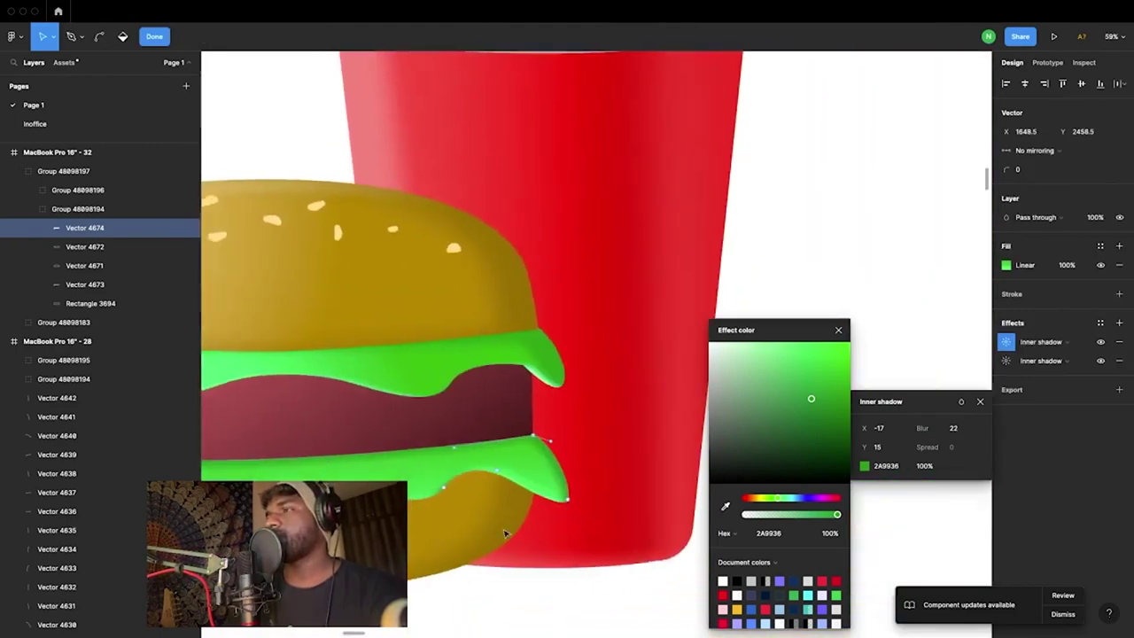
pyautogui.keyDown('ctrl'); pyautogui.scroll(-4, 505, 533); pyautogui.keyUp('ctrl')
pyautogui.press('Escape')
# Step: Select the burger group and enter point editing on patty Rectangle 3694
pyautogui.keyDown('ctrl'); pyautogui.scroll(-5, 507, 592); pyautogui.keyUp('ctrl')
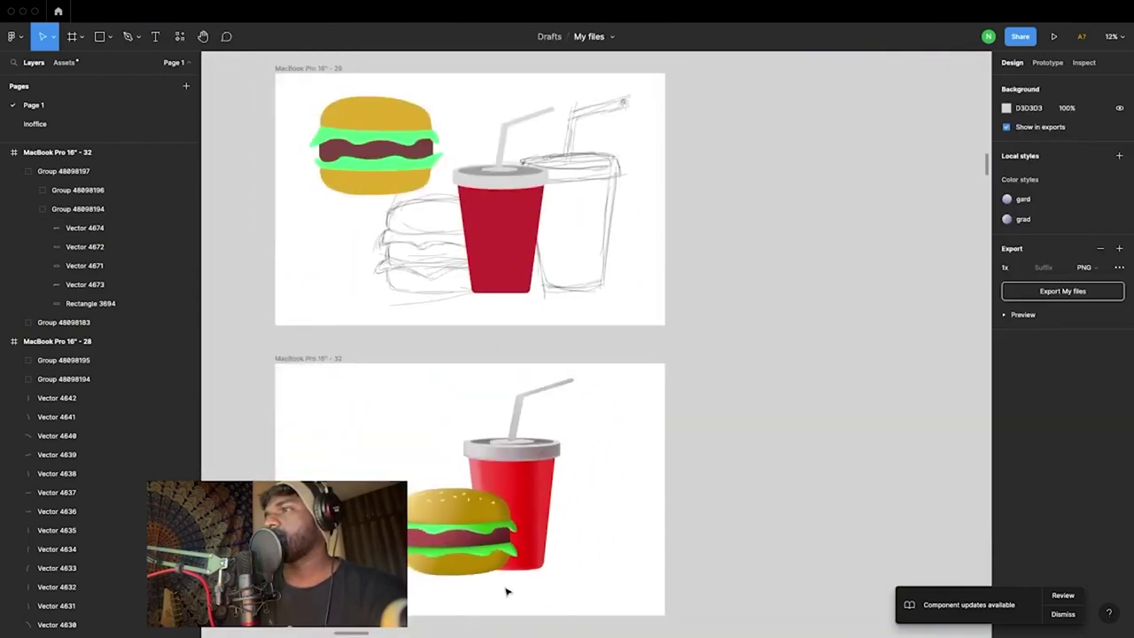
pyautogui.keyDown('ctrl'); pyautogui.scroll(5, 412, 566); pyautogui.keyUp('ctrl')
pyautogui.click(461, 549)
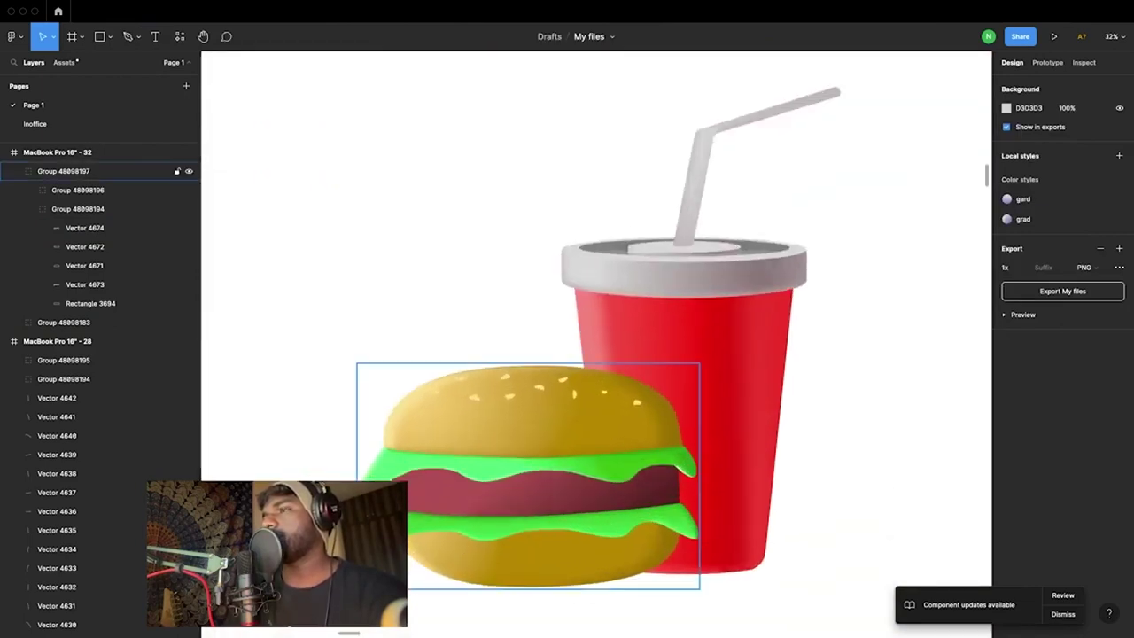
pyautogui.keyDown('ctrl'); pyautogui.scroll(5, 388, 524); pyautogui.keyUp('ctrl')
pyautogui.doubleClick(532, 221)
pyautogui.press('Return')
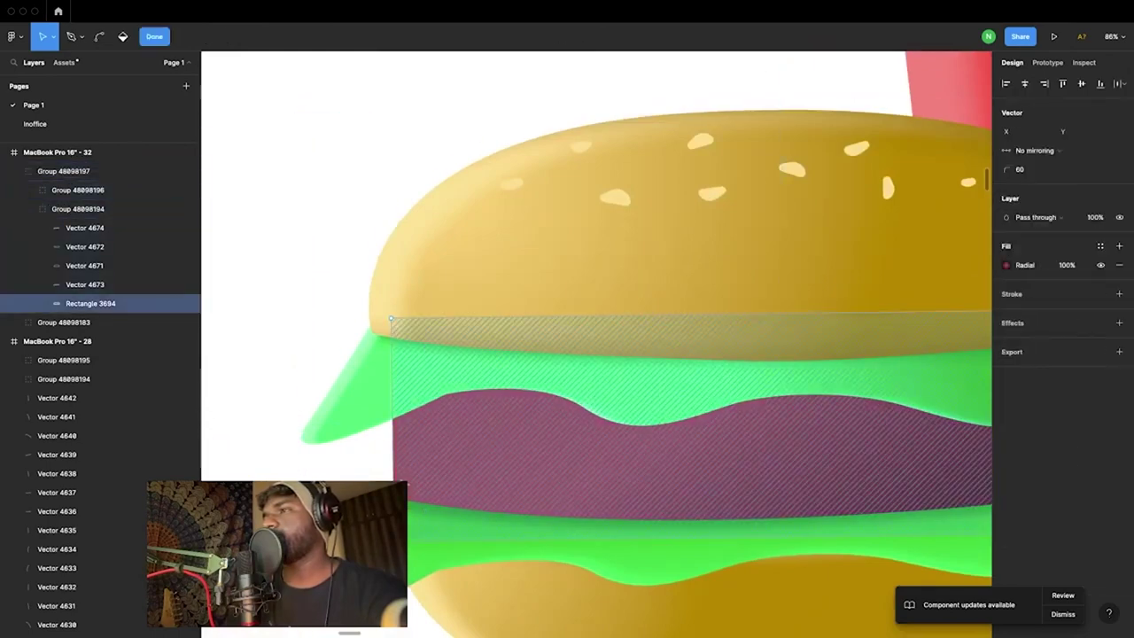
pyautogui.press('Escape')
pyautogui.press('Return')
pyautogui.press('Escape')
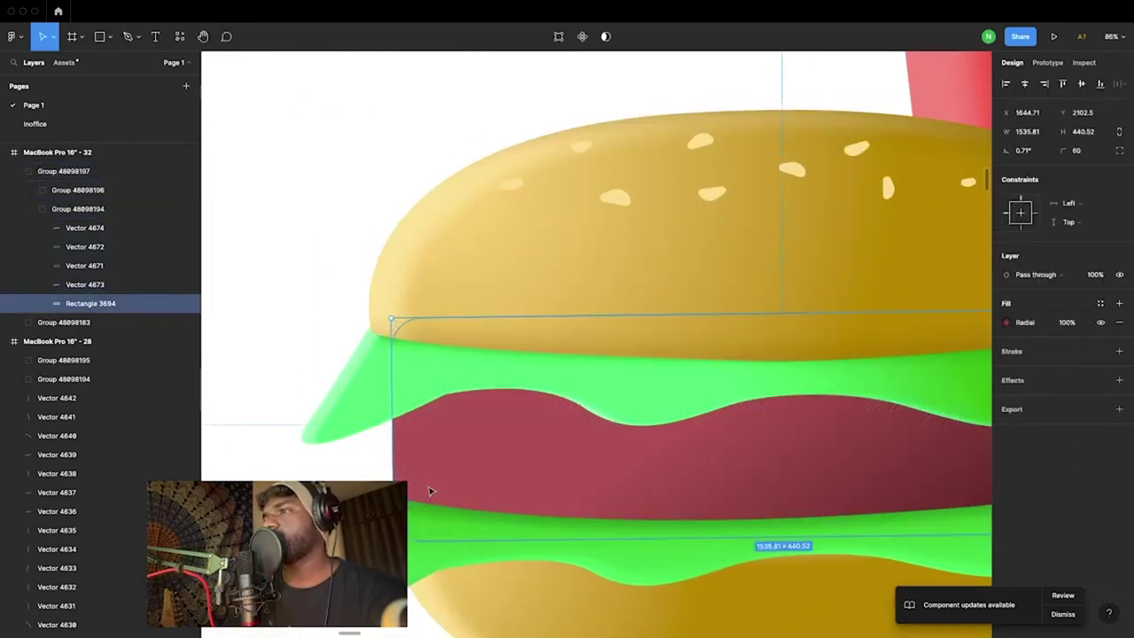
pyautogui.press('Return')
# Step: Nudge the patty's bottom edge up and left so it sits under the lower lettuce
pyautogui.click(626, 518)
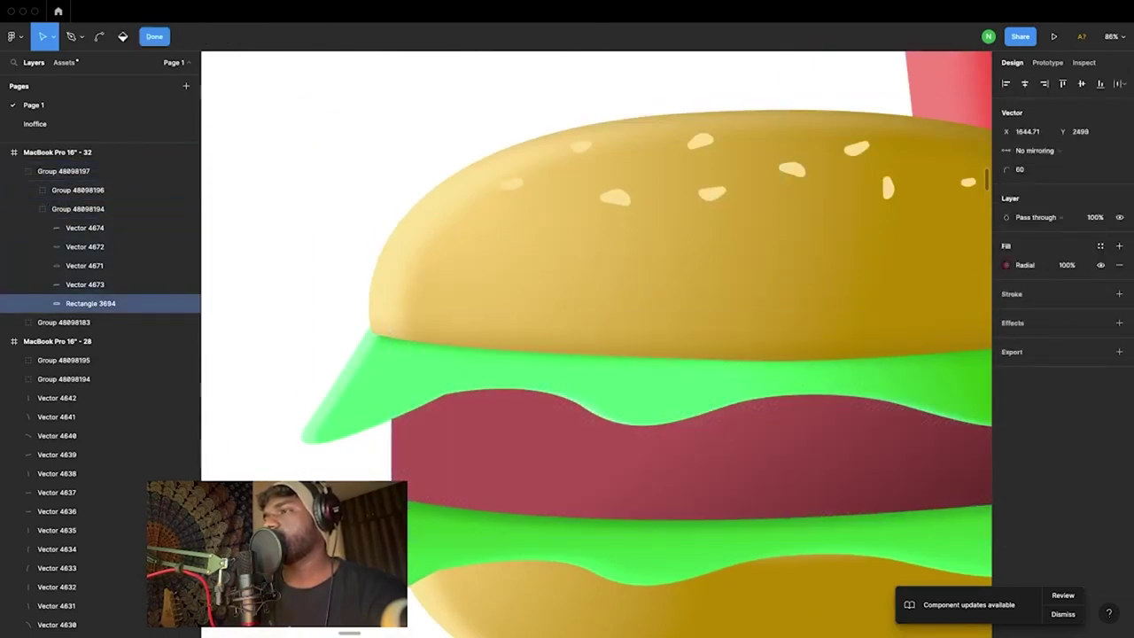
pyautogui.moveTo(626, 518); pyautogui.dragTo(623, 517)
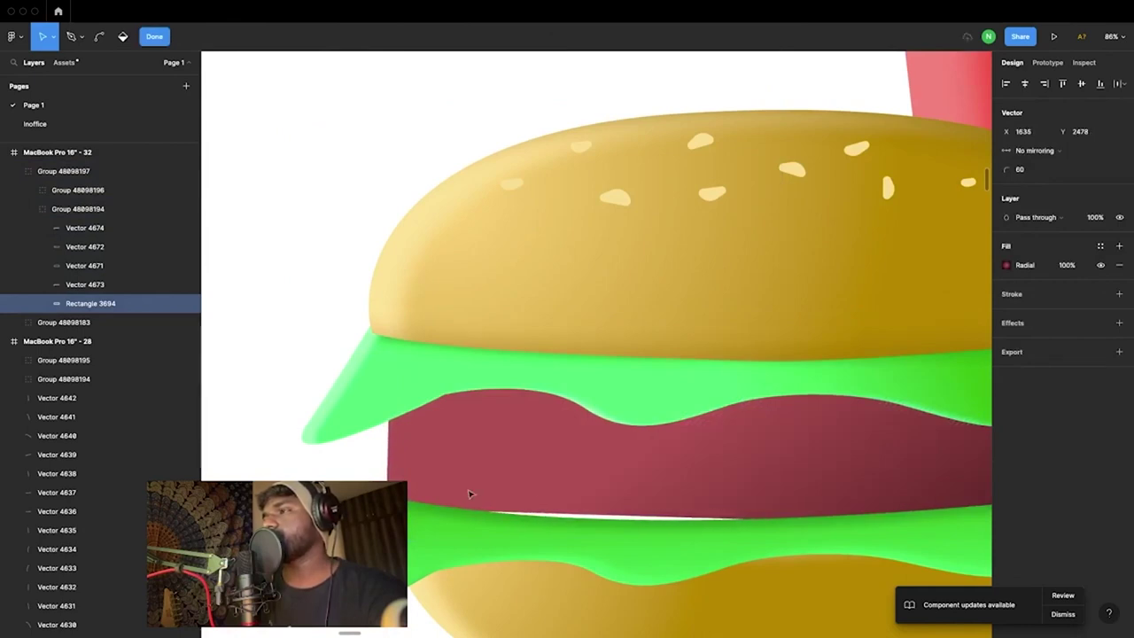
pyautogui.click(781, 523)
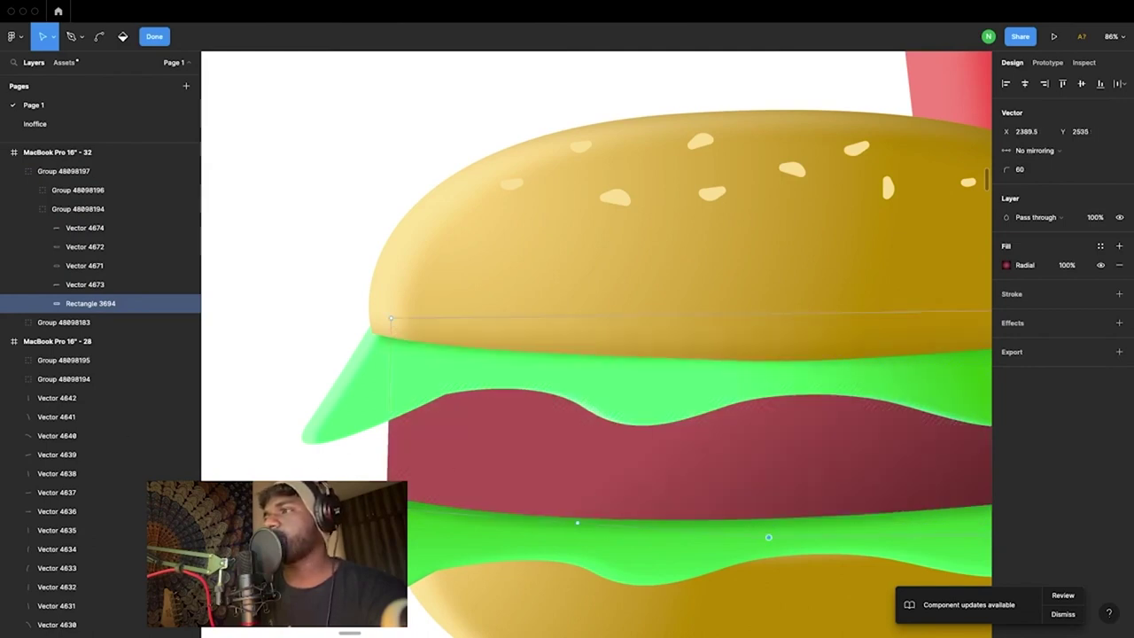
pyautogui.press('Escape')
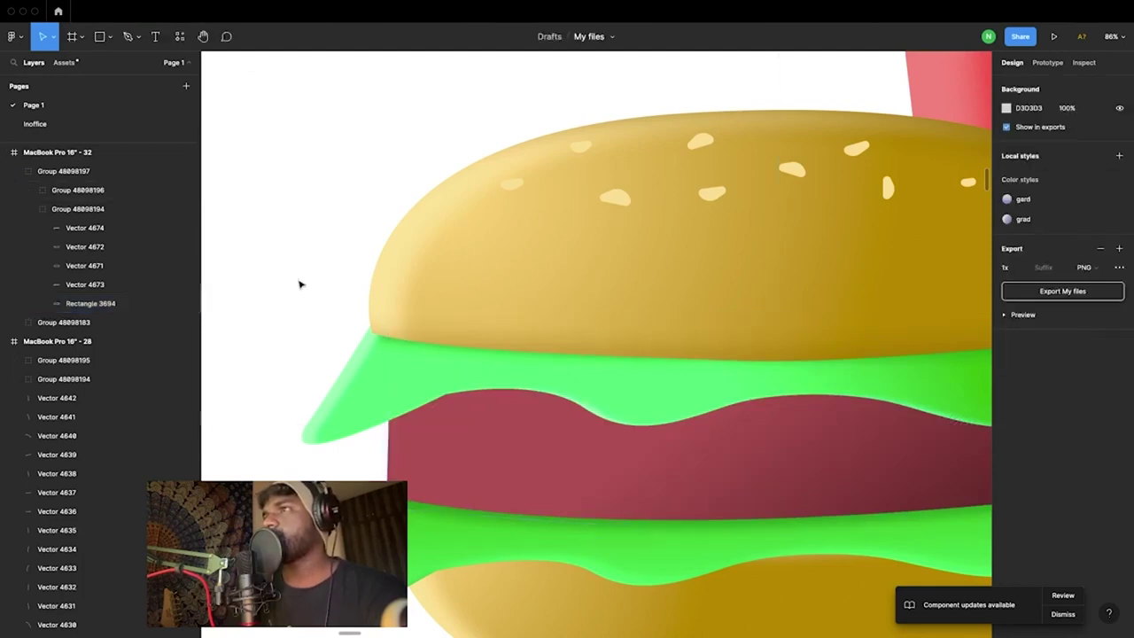
pyautogui.press('Escape')
pyautogui.keyDown('ctrl'); pyautogui.scroll(-10, 300, 283); pyautogui.keyUp('ctrl')
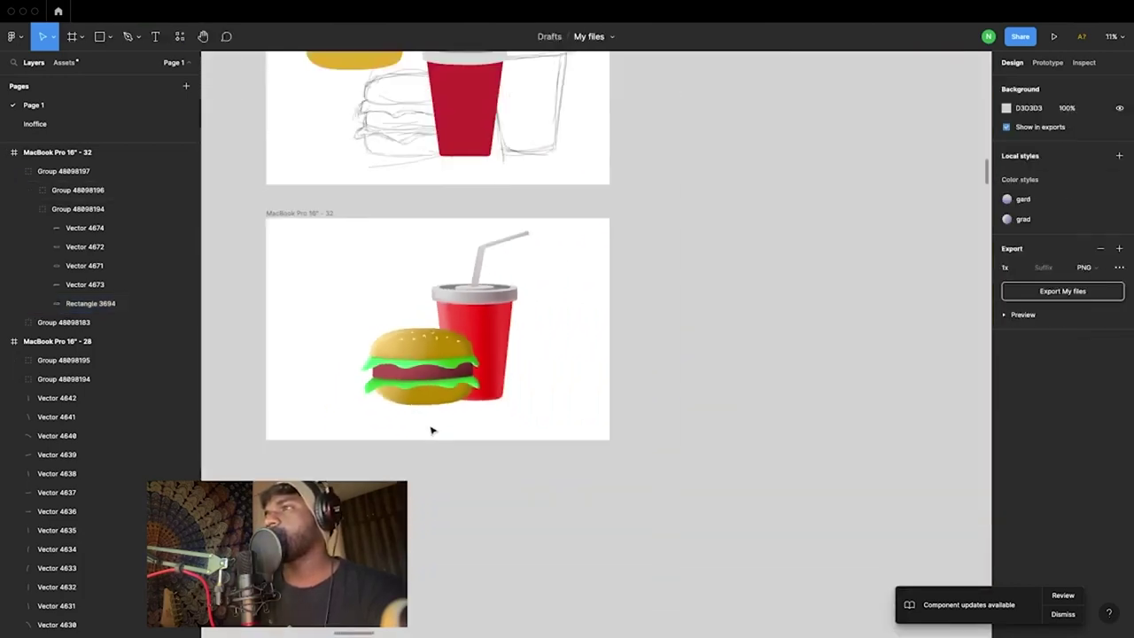
# Step: Group the burger and cup together and paste a copy into landing page frame 31
pyautogui.moveTo(571, 251); pyautogui.dragTo(358, 402)
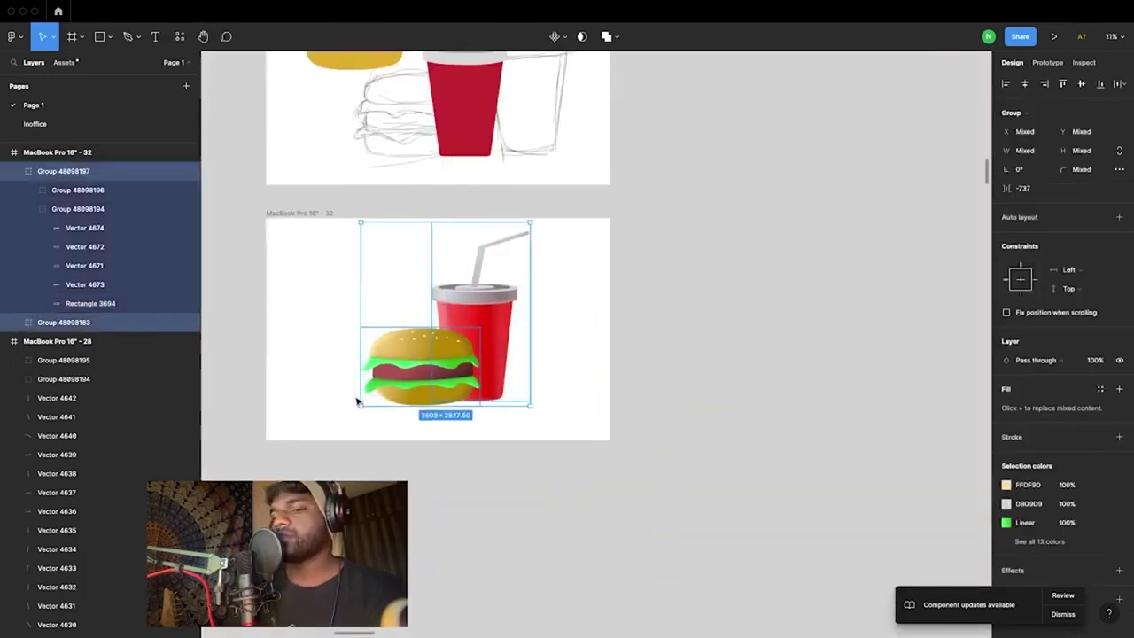
pyautogui.press('super+g')
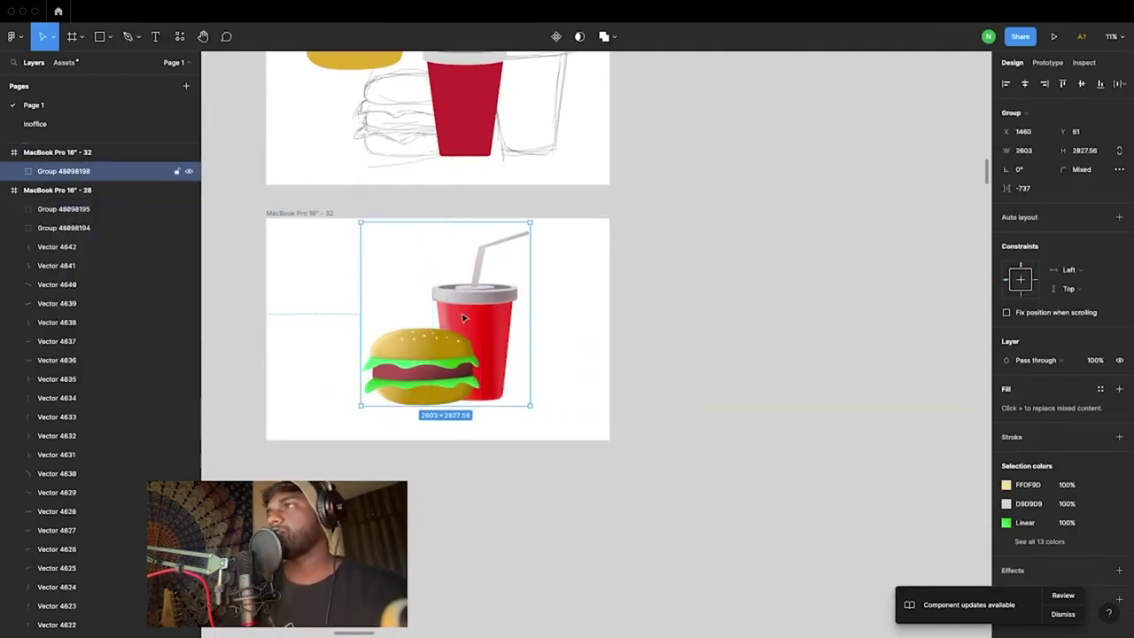
pyautogui.keyDown('ctrl'); pyautogui.scroll(-5, 462, 317); pyautogui.keyUp('ctrl')
pyautogui.click(668, 249)
pyautogui.press('super+v')
pyautogui.keyDown('ctrl'); pyautogui.scroll(5, 660, 256); pyautogui.keyUp('ctrl')
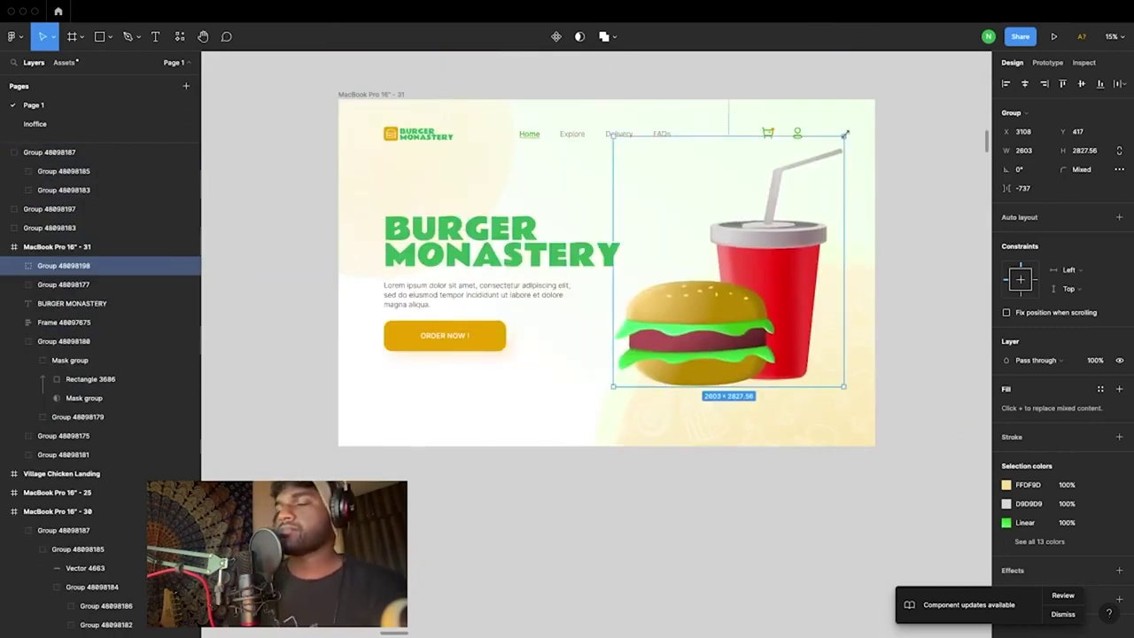
# Step: Scale the pasted illustration to 0.75x and place it beside the BURGER MONASTERY heading
pyautogui.press('k')
pyautogui.moveTo(846, 131); pyautogui.dragTo(785, 198)
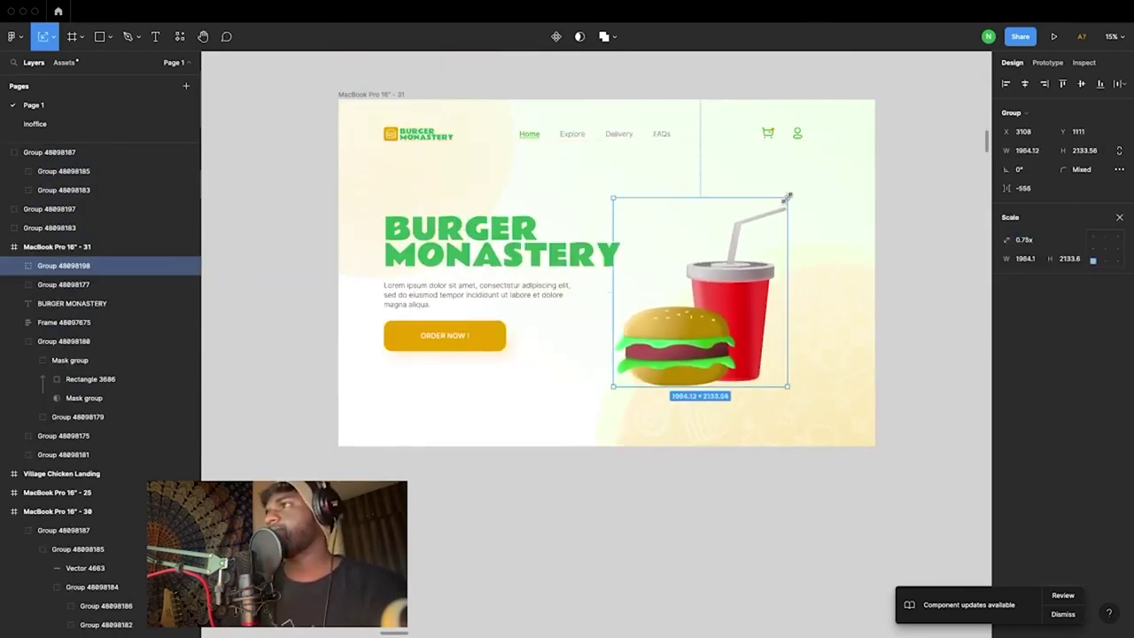
pyautogui.moveTo(735, 300); pyautogui.dragTo(757, 306)
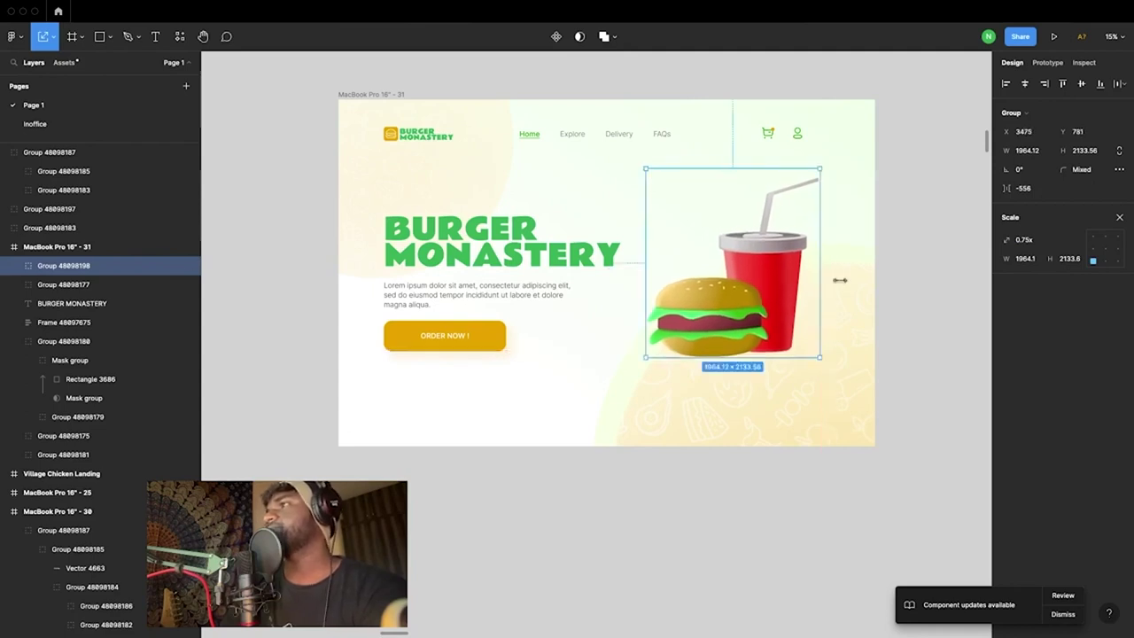
pyautogui.click(895, 286)
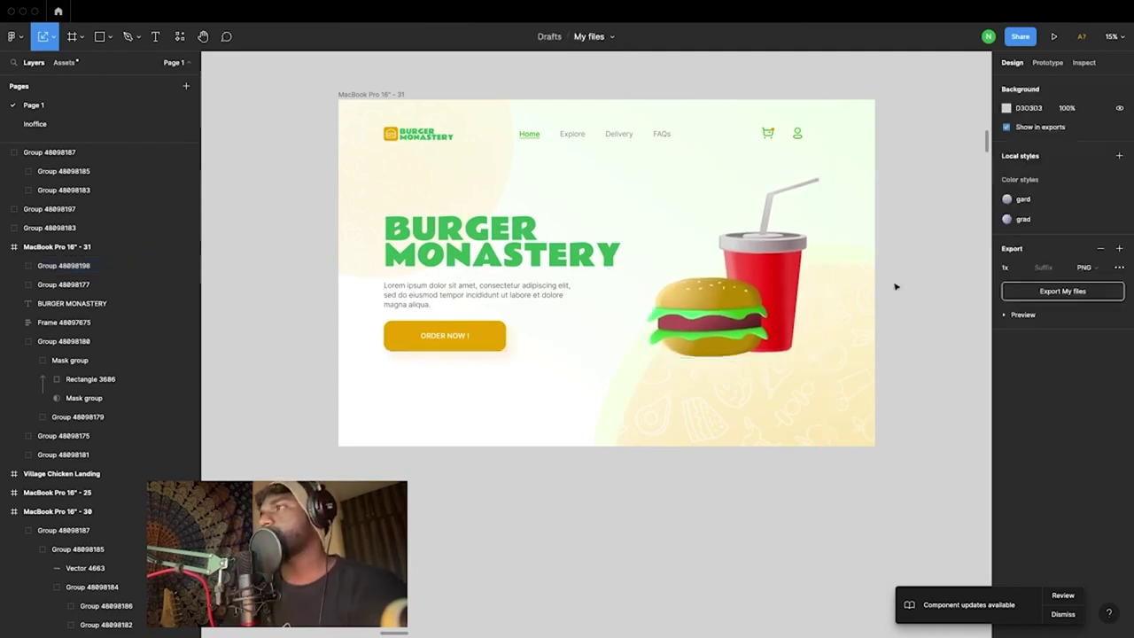
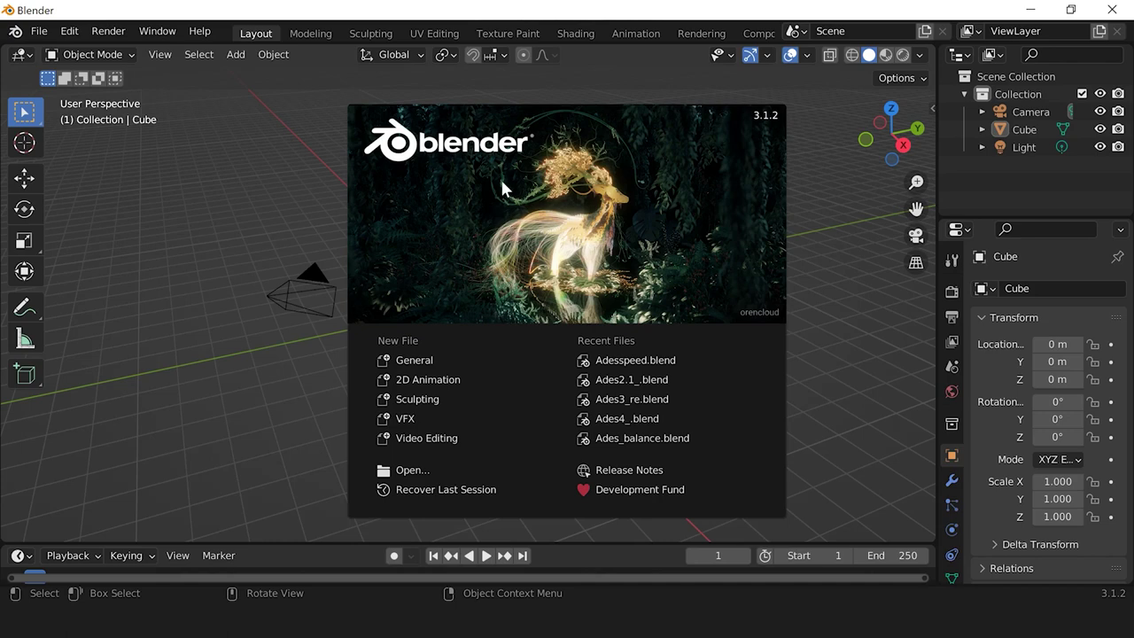
# Step: Dismiss the splash screen, view the Input section of Edit > Preferences, then close Preferences
pyautogui.click(222, 191)
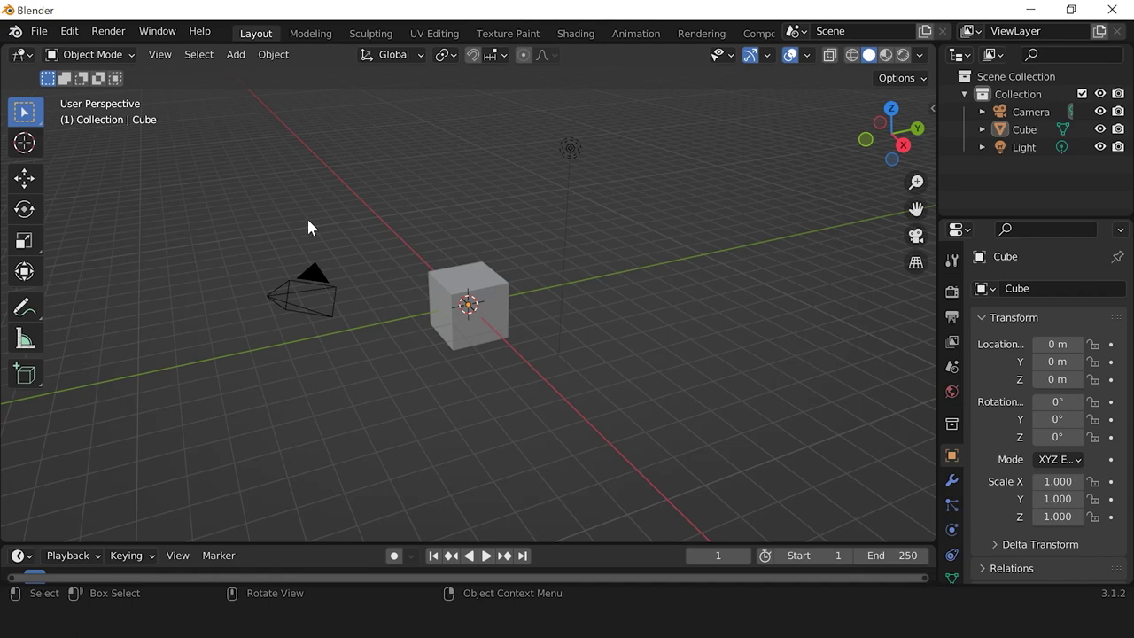
pyautogui.click(69, 34)
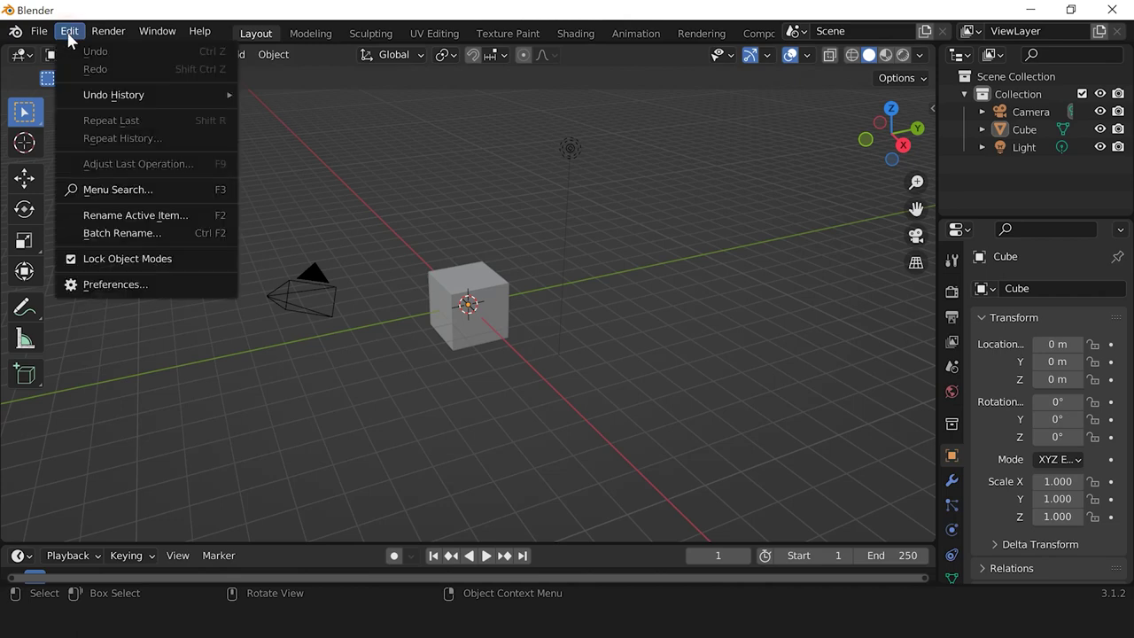
pyautogui.click(111, 285)
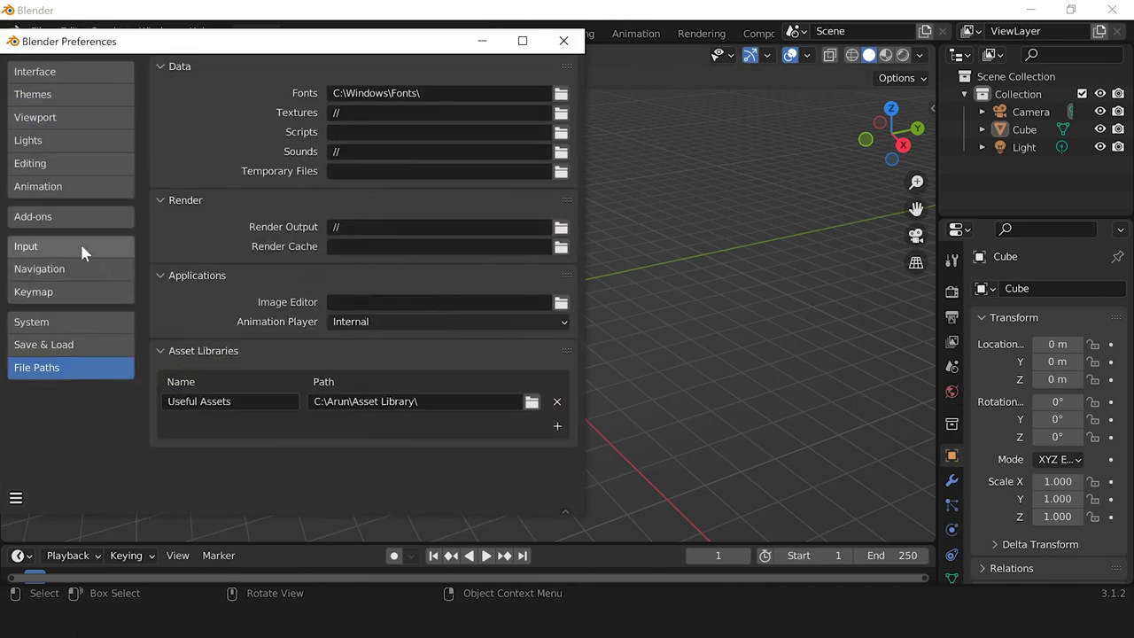
pyautogui.click(36, 247)
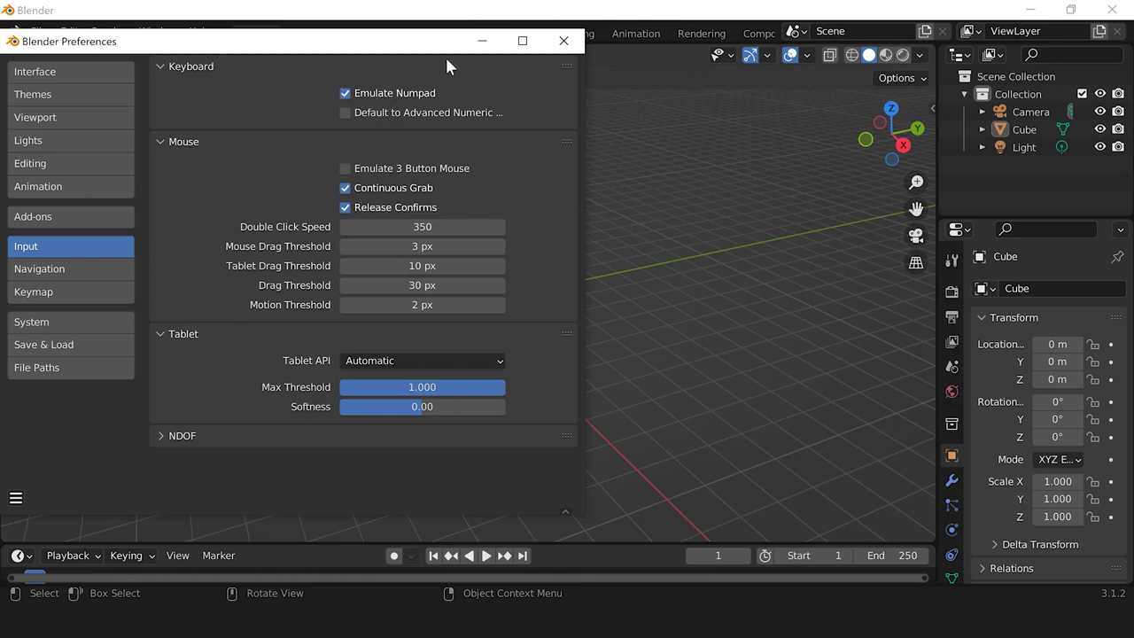
pyautogui.click(563, 41)
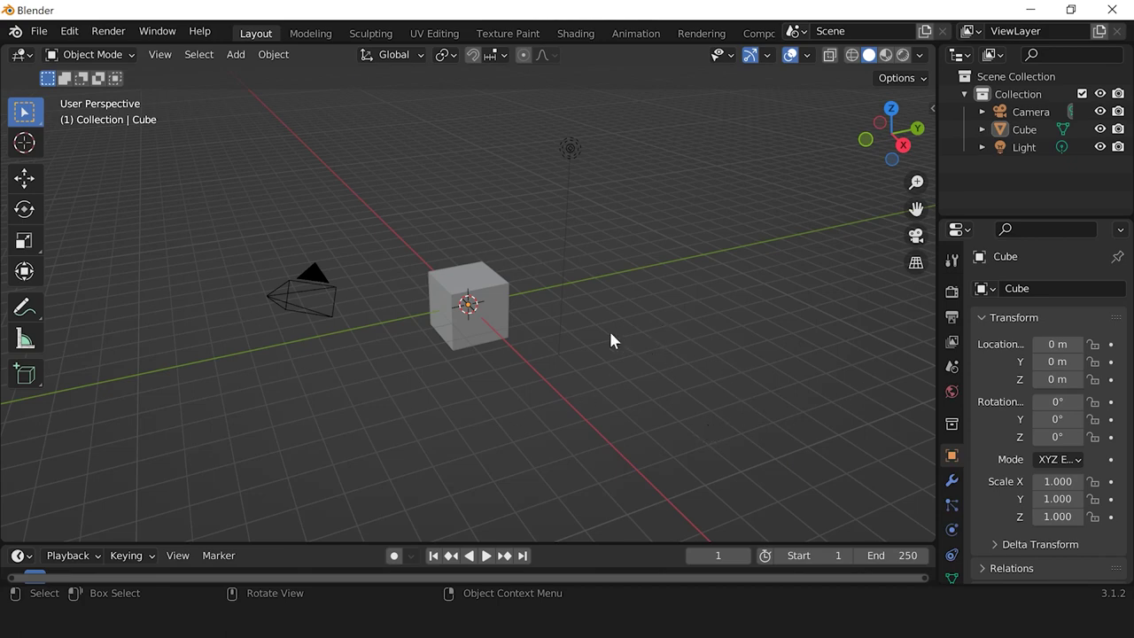
pyautogui.click(305, 268)
pyautogui.click(447, 292)
pyautogui.click(571, 148)
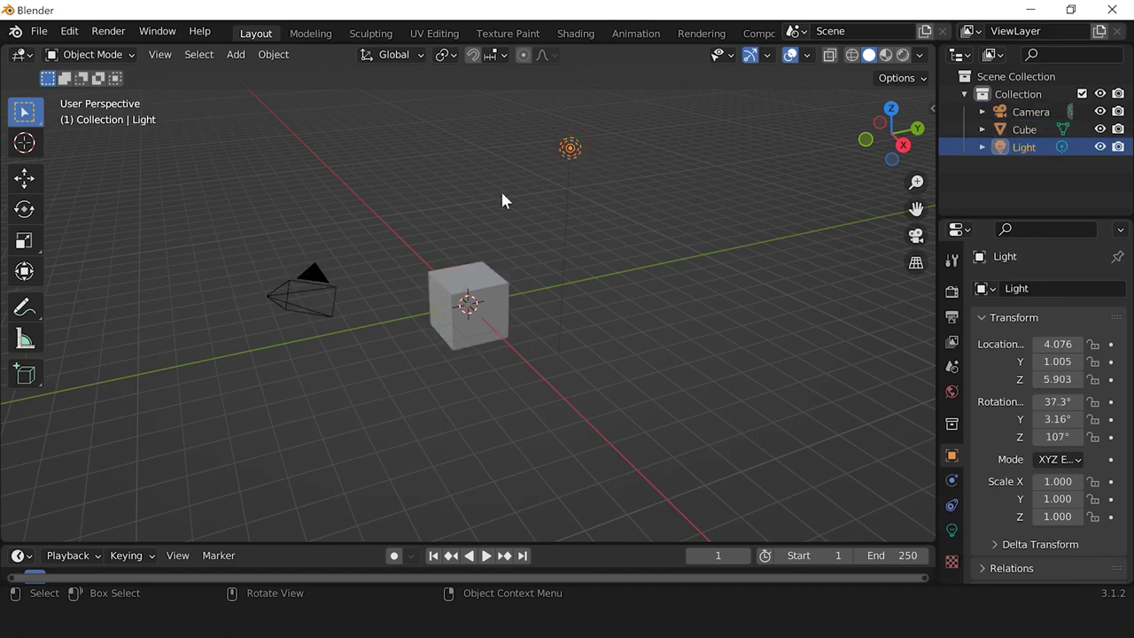
pyautogui.click(308, 281)
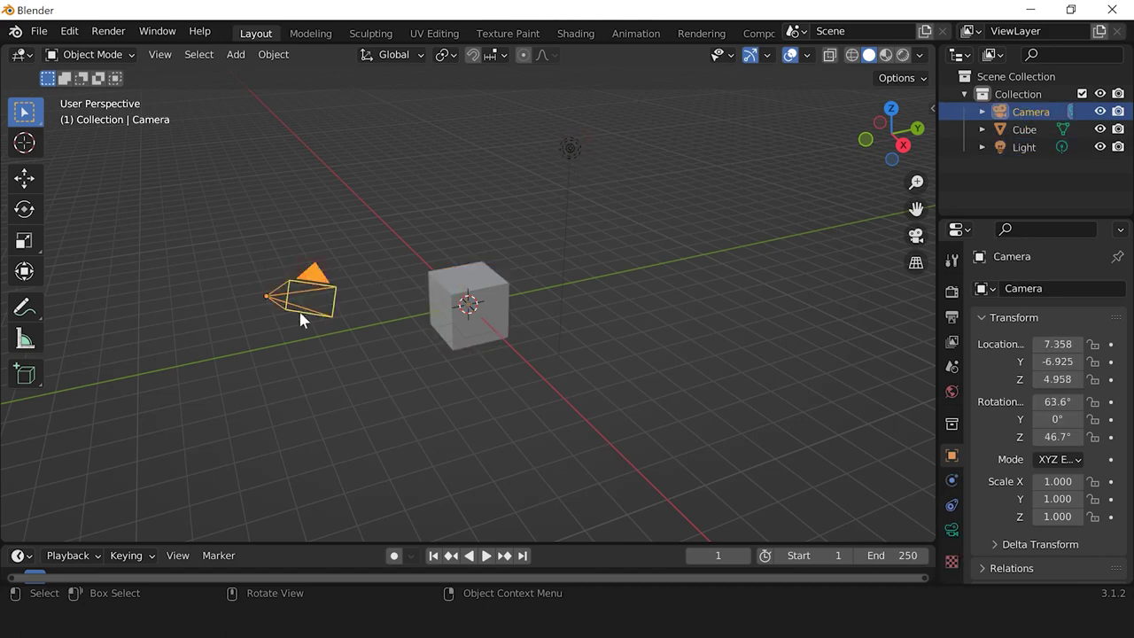
pyautogui.click(467, 296)
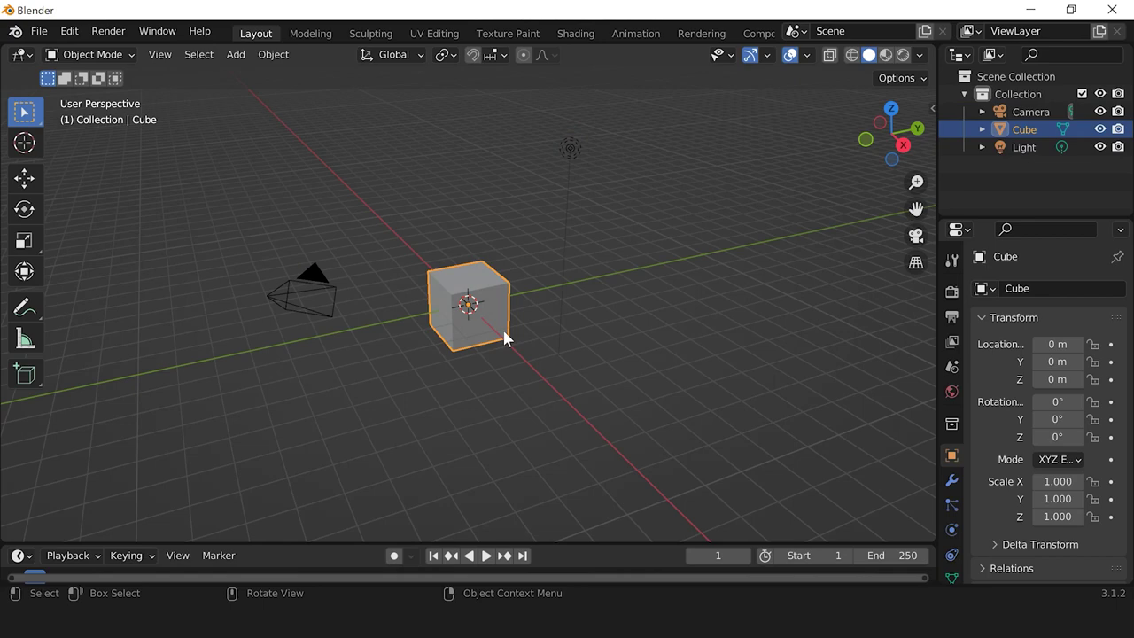
pyautogui.click(571, 148)
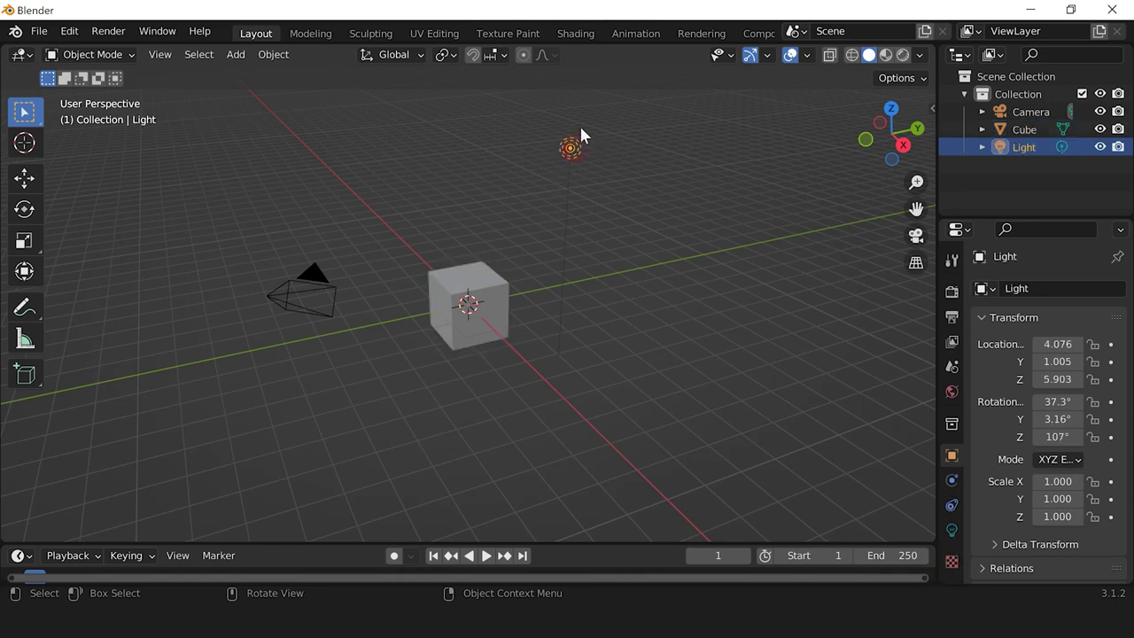
pyautogui.click(569, 215)
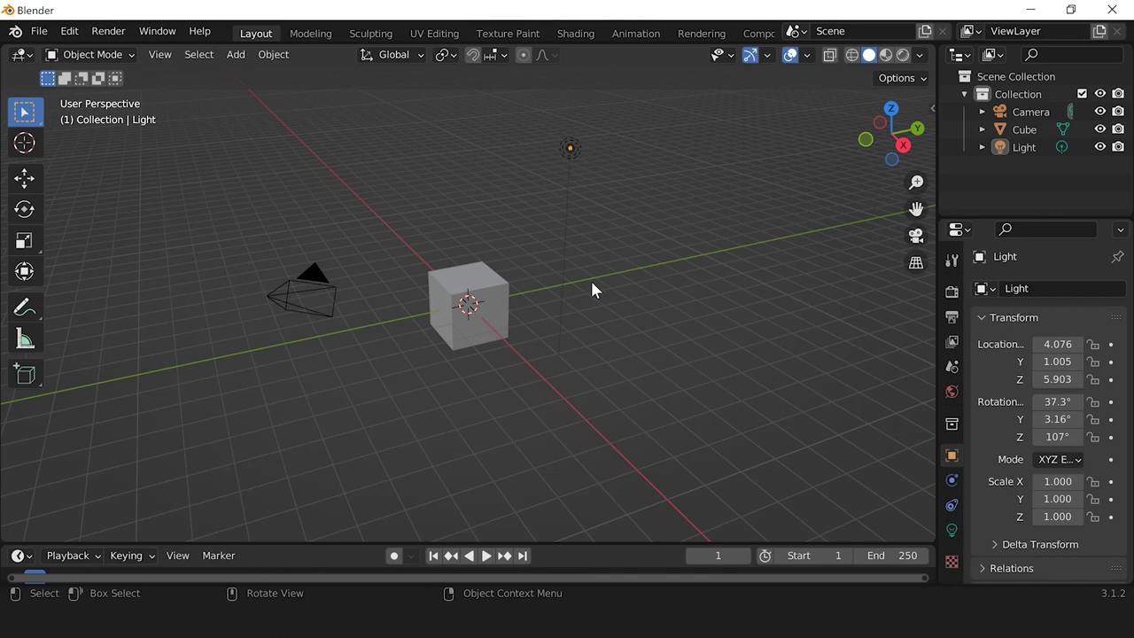
pyautogui.press('F12')
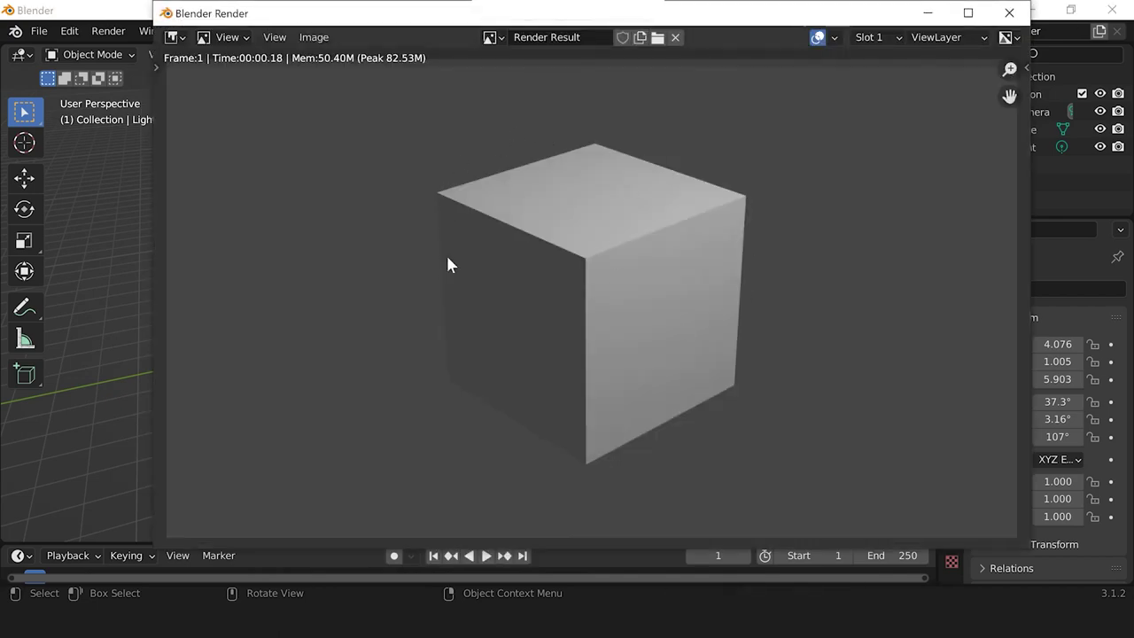
pyautogui.scroll(-1, 611, 400)
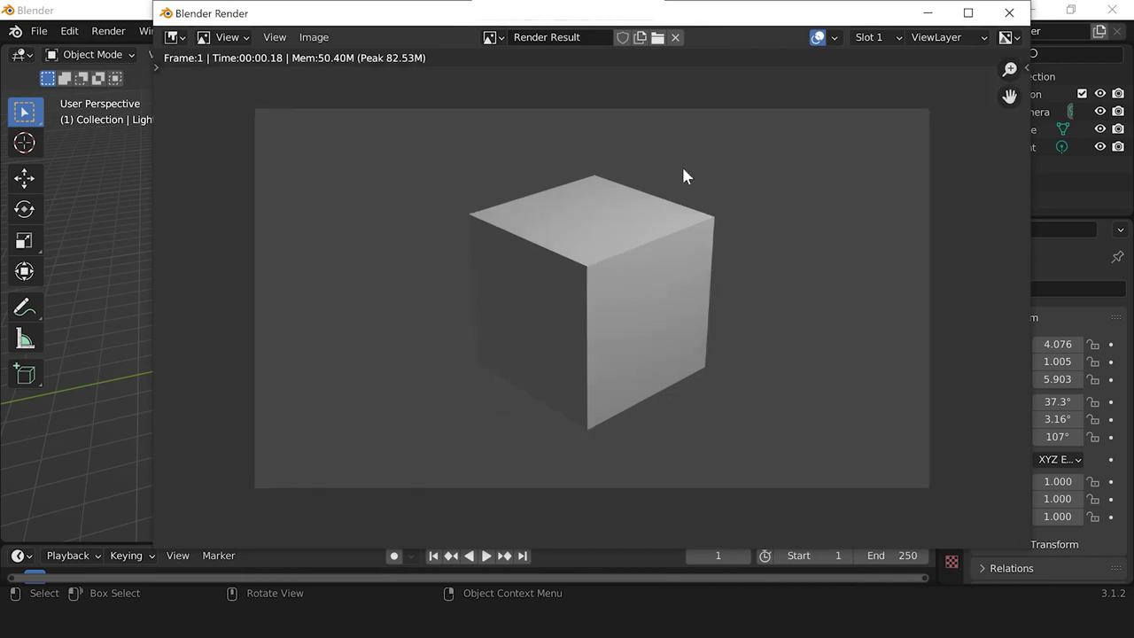
pyautogui.click(1016, 16)
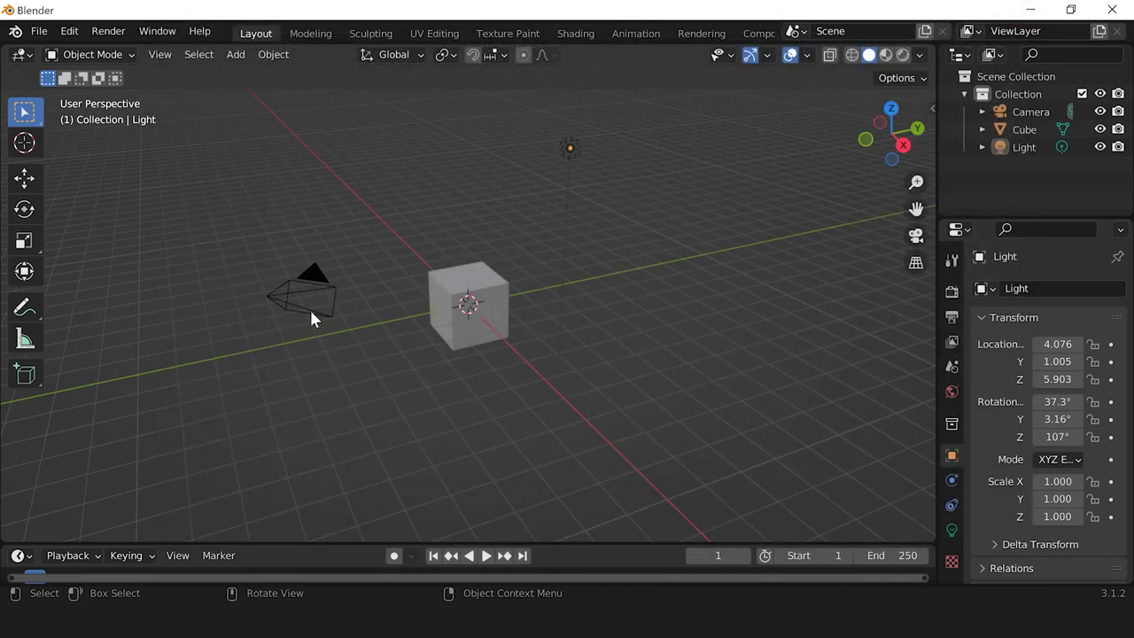
# Step: Select all of the default camera, light and cube and delete them
pyautogui.click(304, 284)
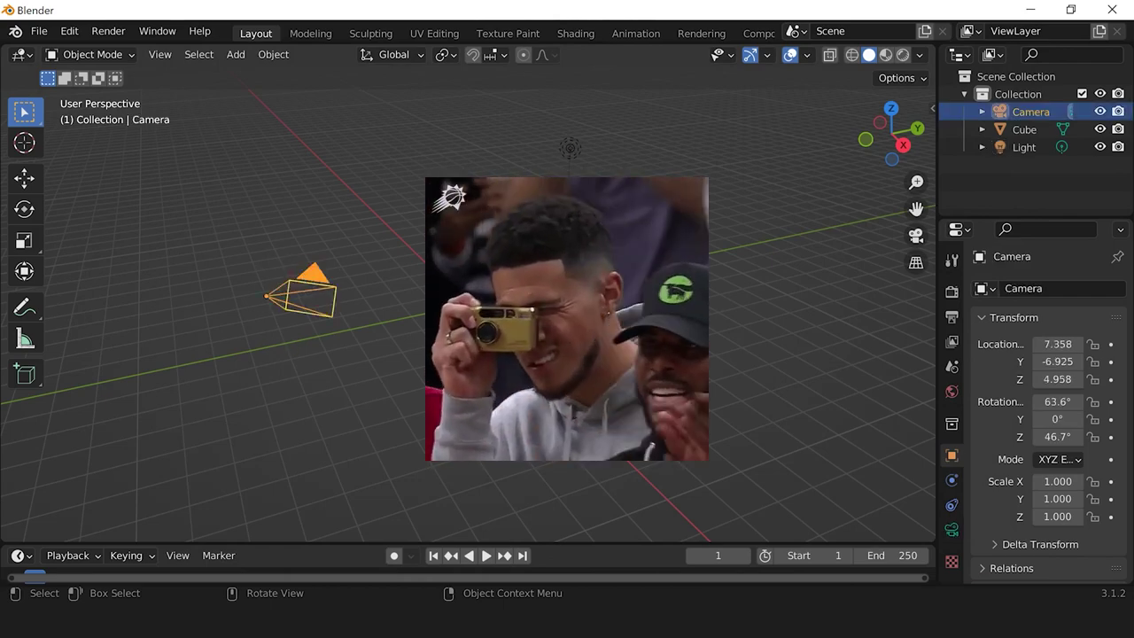
pyautogui.click(573, 153)
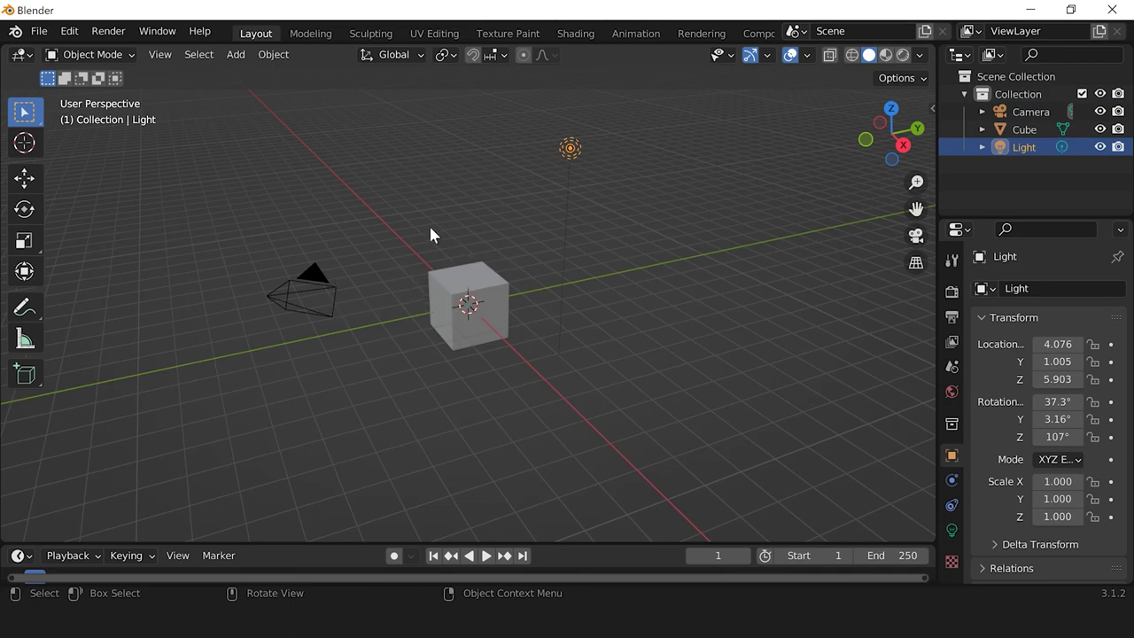
pyautogui.click(449, 293)
pyautogui.click(308, 274)
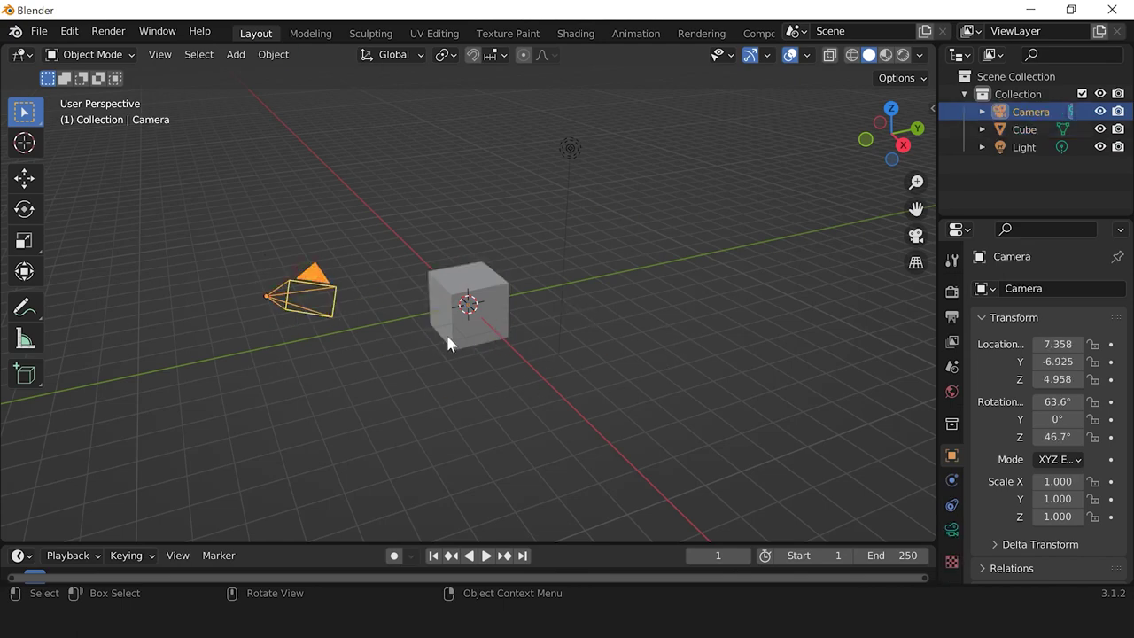
pyautogui.click(598, 343)
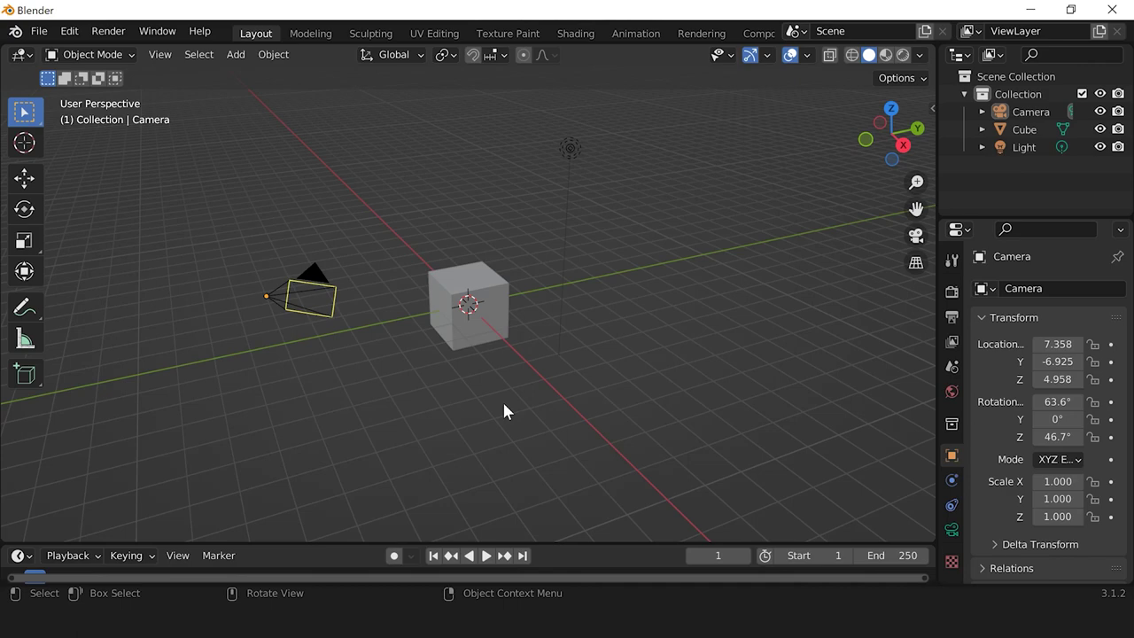
pyautogui.press('a')
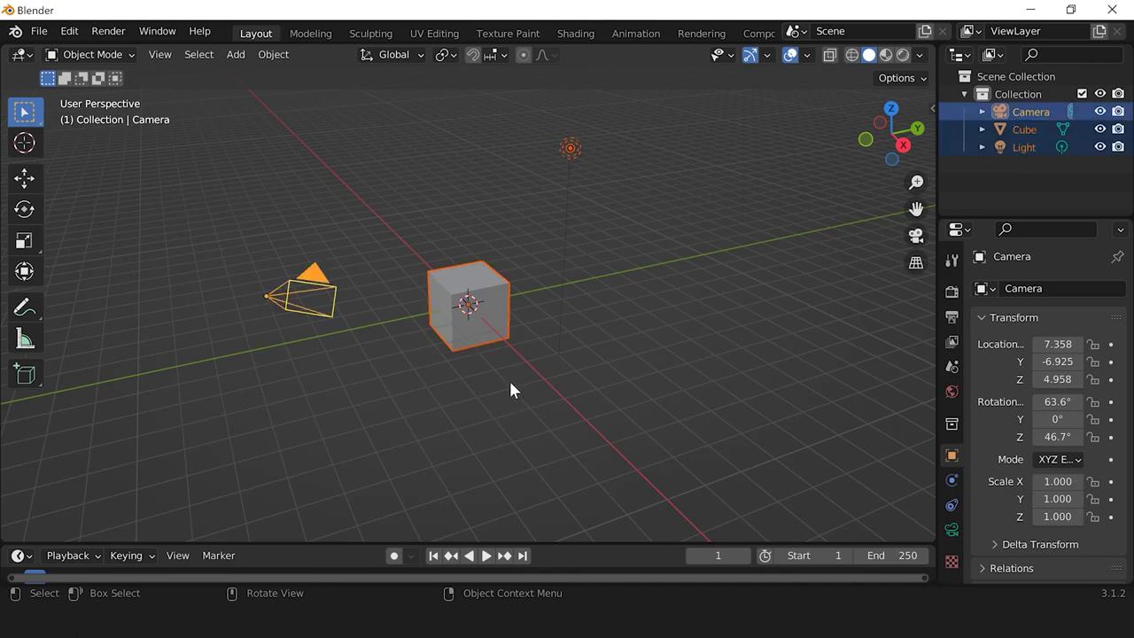
pyautogui.press('Delete')
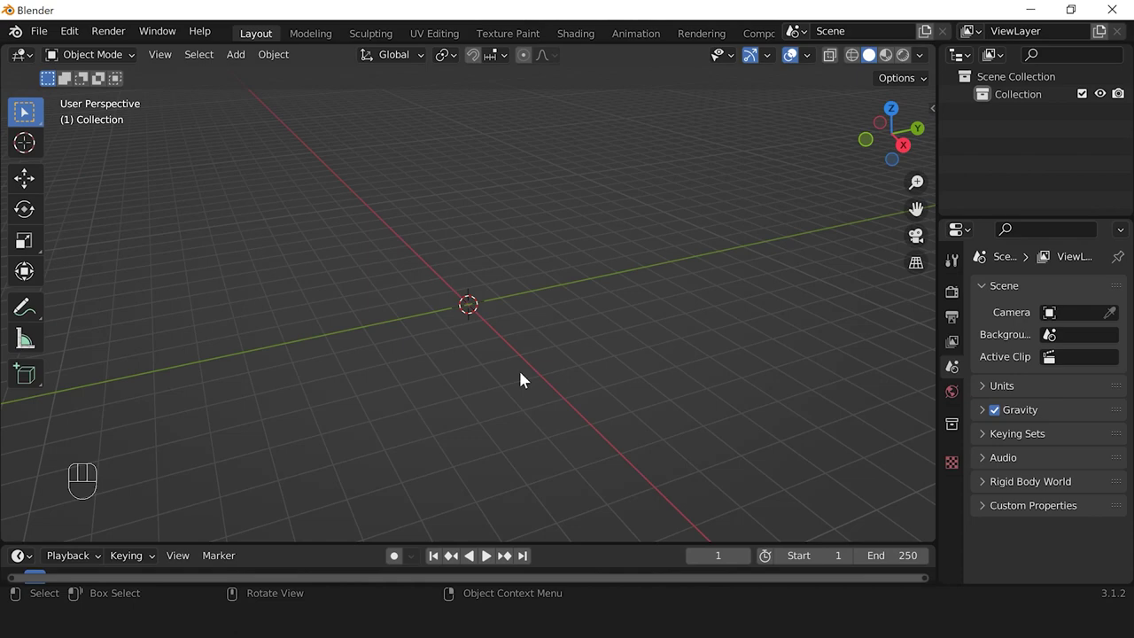
# Step: Add a mesh cylinder at the origin and frame it from a near front-on angle
pyautogui.click(235, 55)
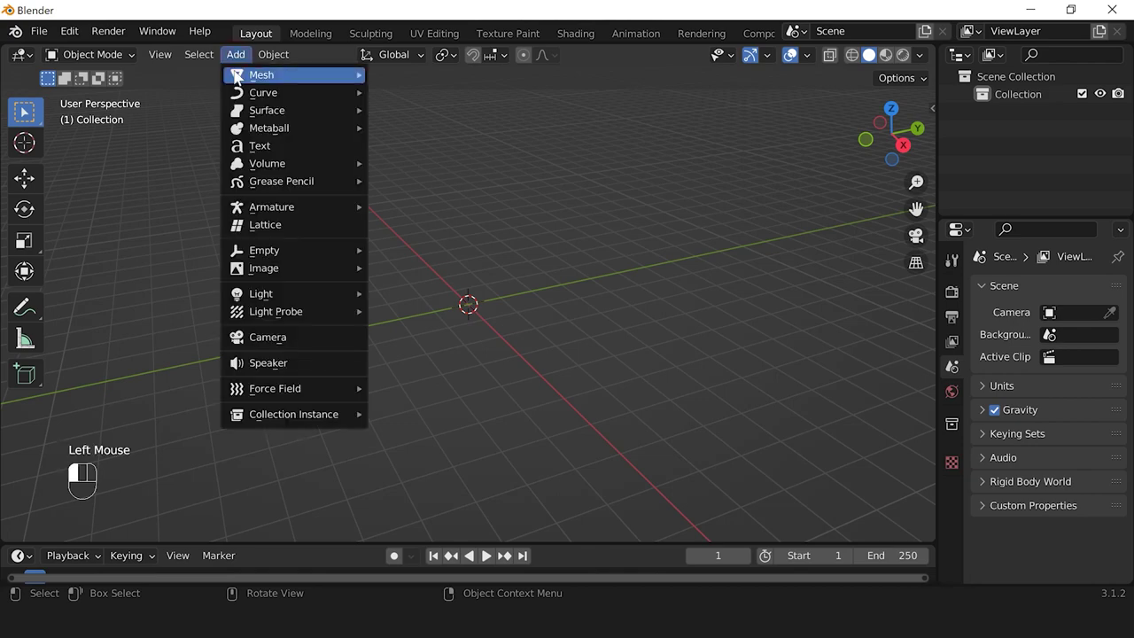
pyautogui.moveTo(237, 76)
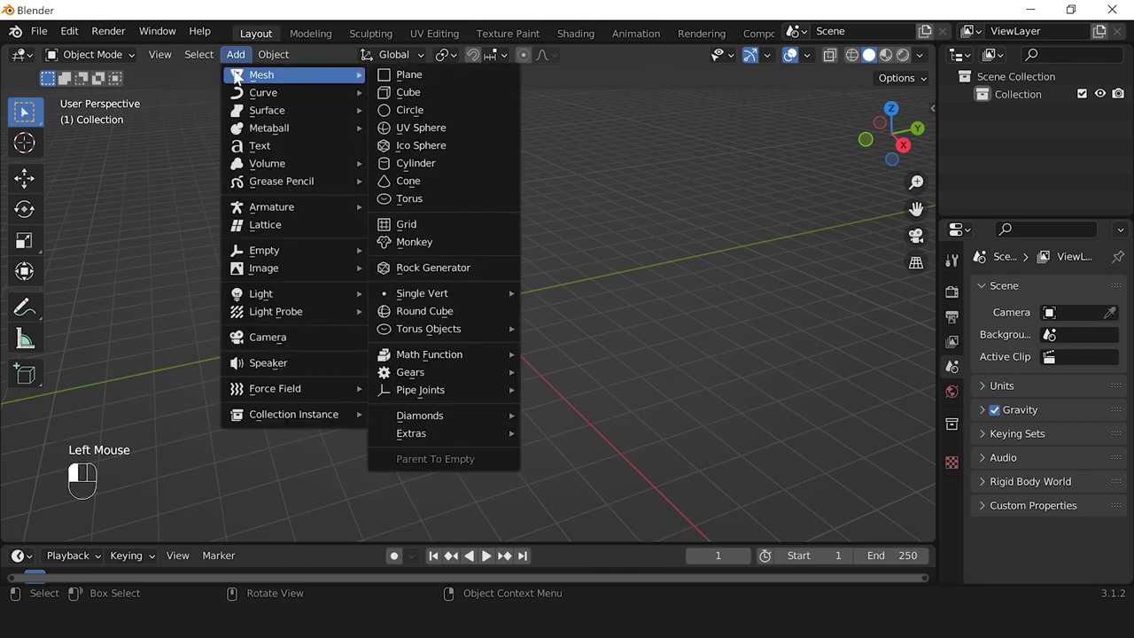
pyautogui.click(407, 163)
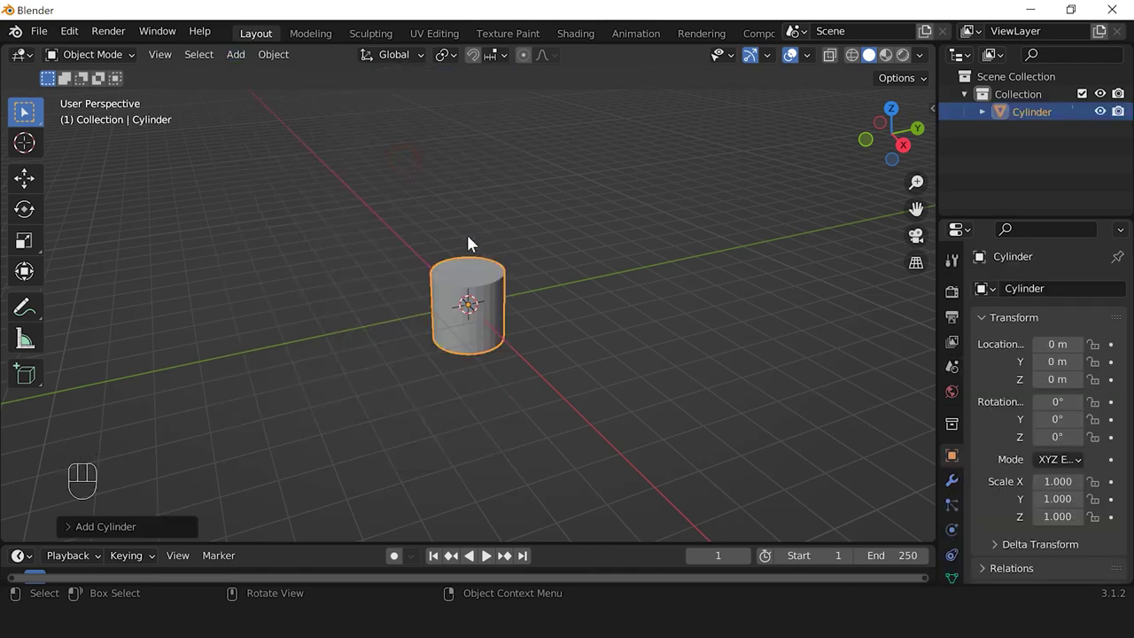
pyautogui.click(444, 363)
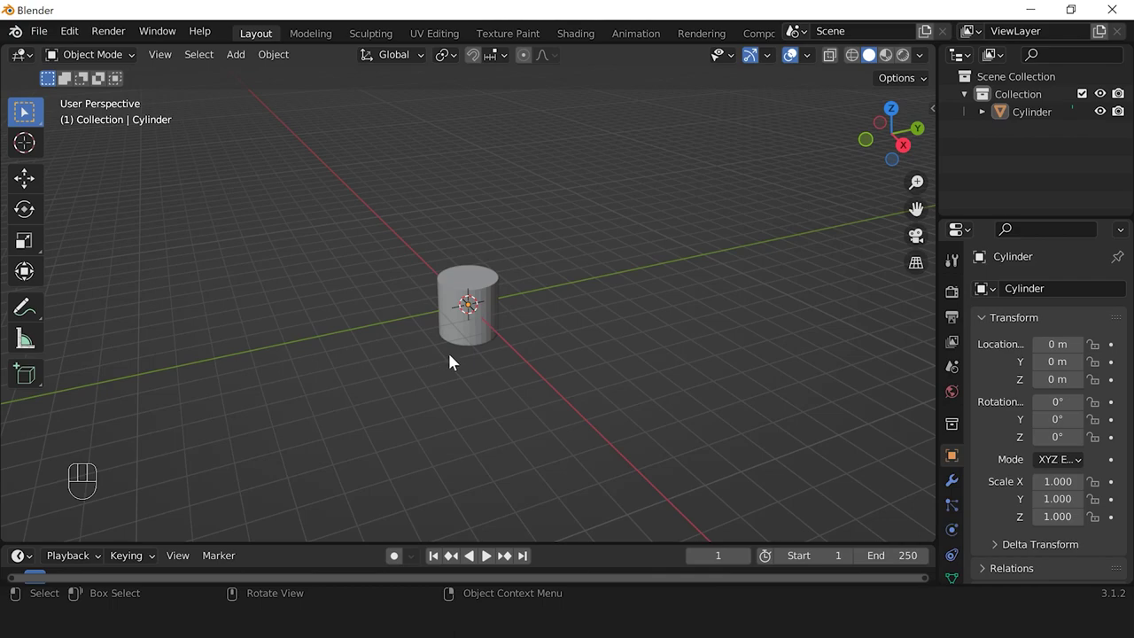
pyautogui.moveTo(514, 332); pyautogui.dragTo(549, 361, button='middle')
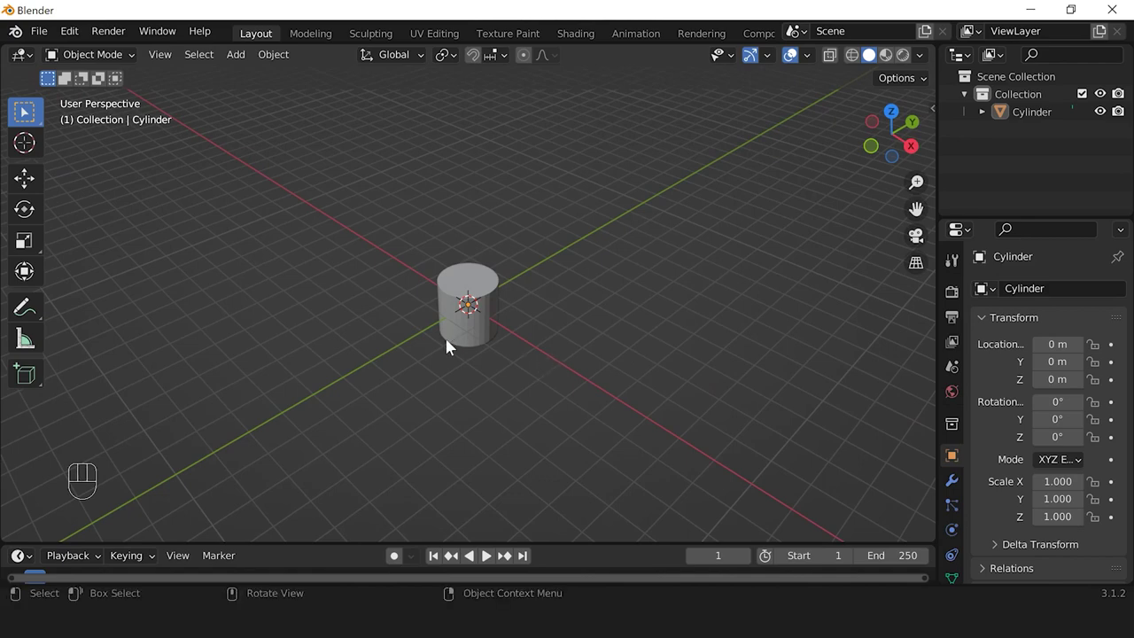
pyautogui.moveTo(446, 336); pyautogui.dragTo(417, 390, button='middle')
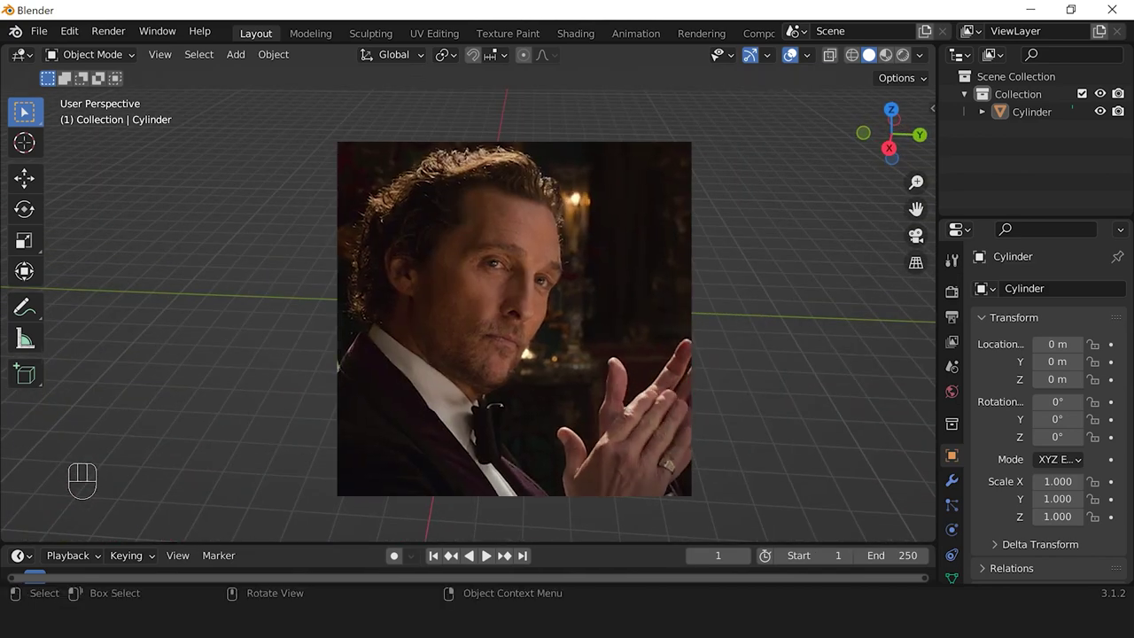
pyautogui.keyDown('shift'); pyautogui.moveTo(399, 380); pyautogui.dragTo(400, 334, button='middle'); pyautogui.keyUp('shift')
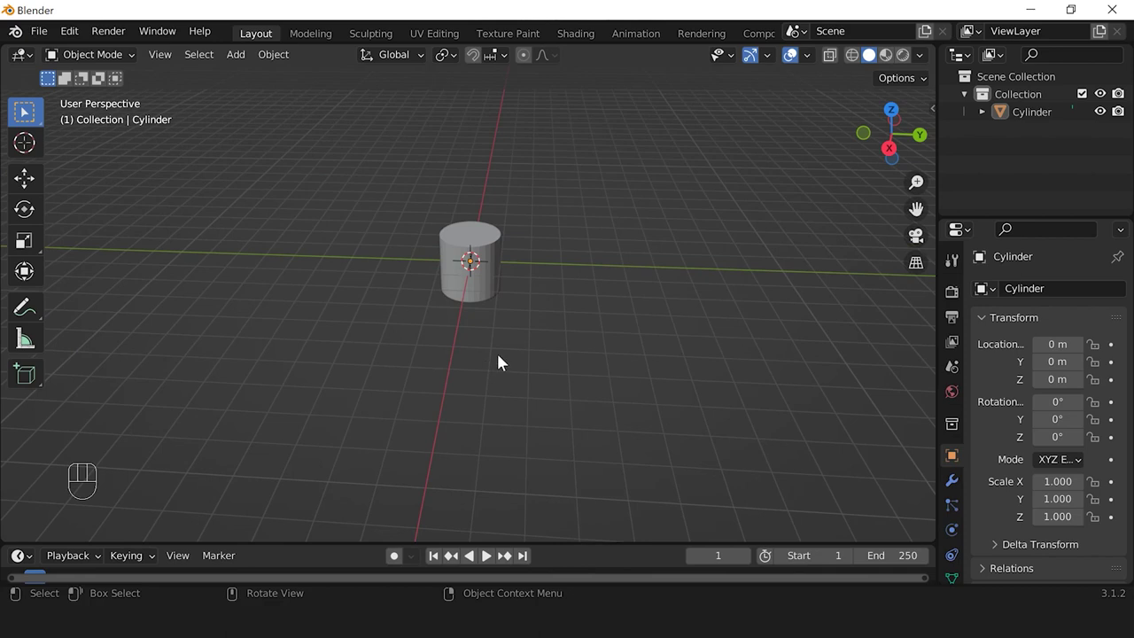
pyautogui.press('shift')
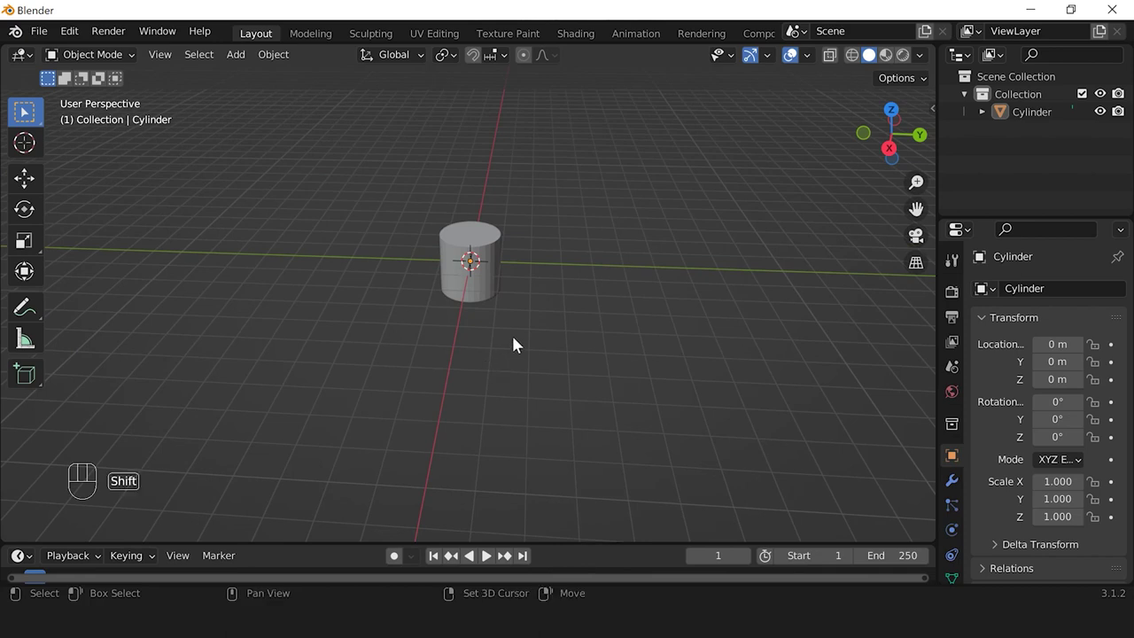
pyautogui.moveTo(513, 336)
pyautogui.keyDown('shift'); pyautogui.mouseDown(button='middle')
pyautogui.moveTo(352, 347)
pyautogui.moveTo(643, 331)
pyautogui.moveTo(208, 352)
pyautogui.moveTo(693, 349)
pyautogui.moveTo(552, 348)
pyautogui.moveTo(491, 269)
pyautogui.moveTo(446, 526)
pyautogui.moveTo(486, 373)
pyautogui.moveTo(347, 365)
pyautogui.moveTo(701, 351)
pyautogui.moveTo(426, 366)
pyautogui.moveTo(421, 452)
pyautogui.moveTo(506, 256)
pyautogui.moveTo(523, 319)
pyautogui.mouseUp(button='middle'); pyautogui.keyUp('shift')
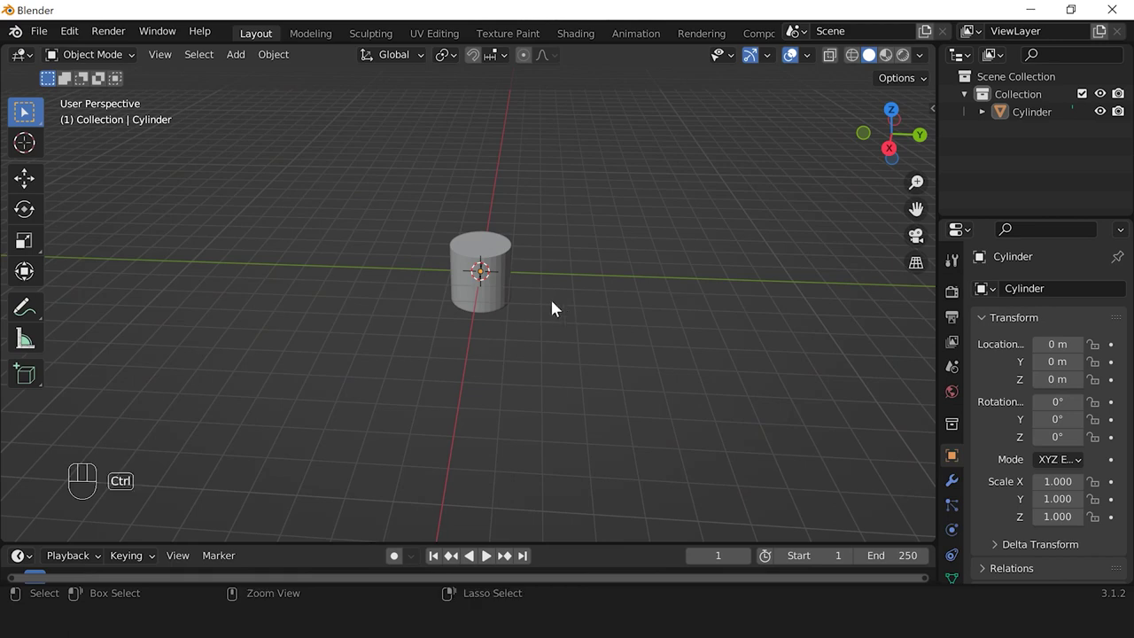
pyautogui.keyDown('ctrl'); pyautogui.moveTo(549, 285); pyautogui.dragTo(584, 372, button='middle'); pyautogui.keyUp('ctrl')
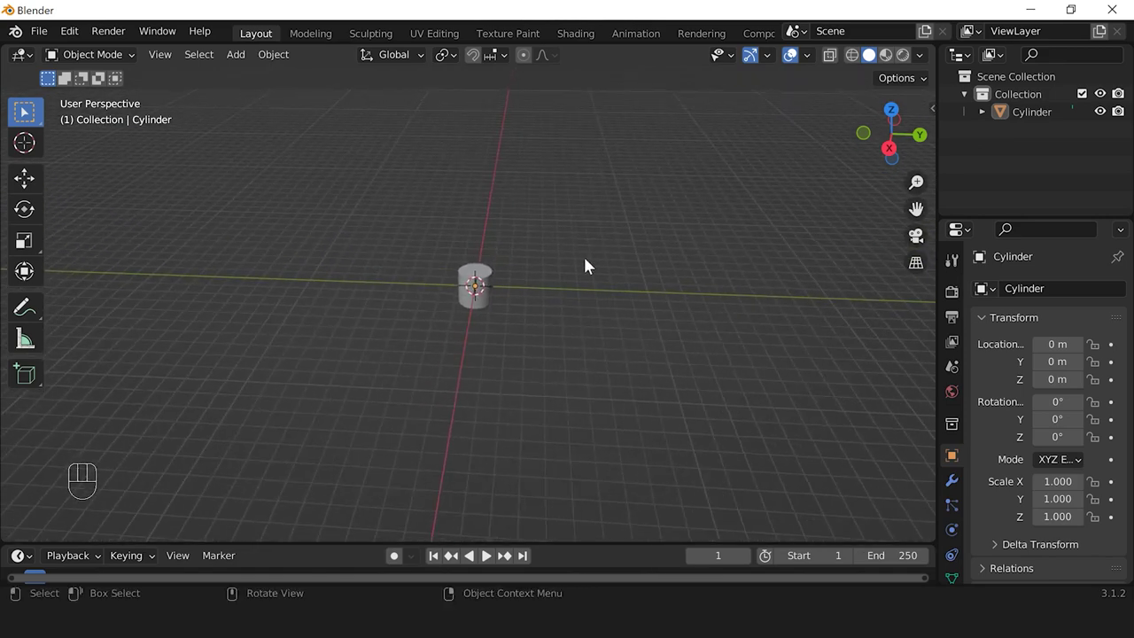
pyautogui.scroll(-1, 494, 481)
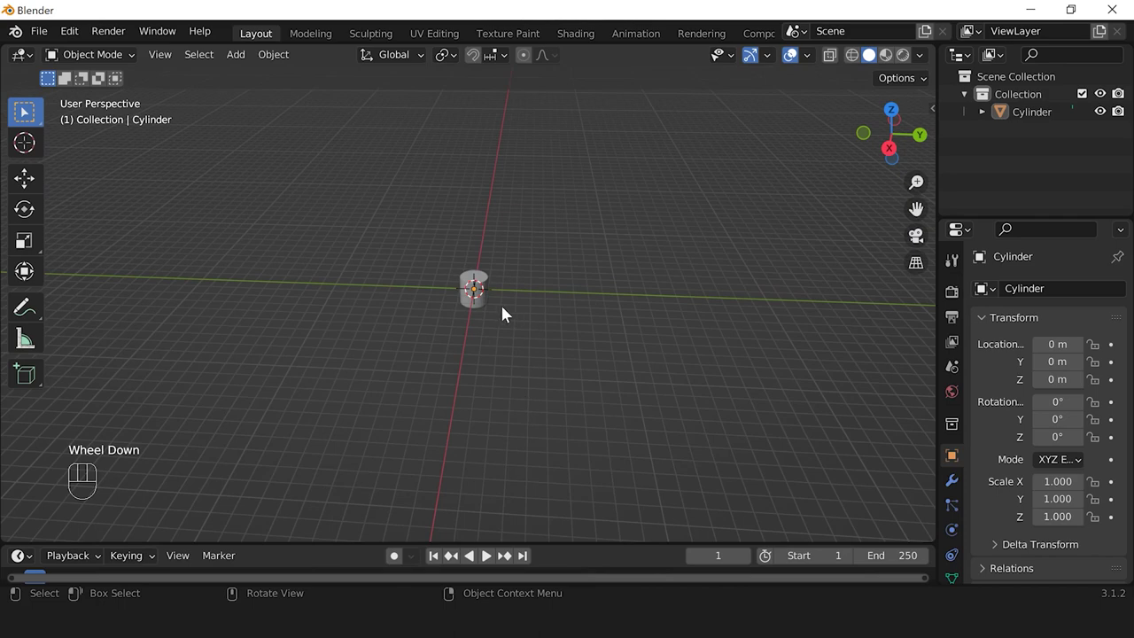
pyautogui.scroll(3, 502, 312)
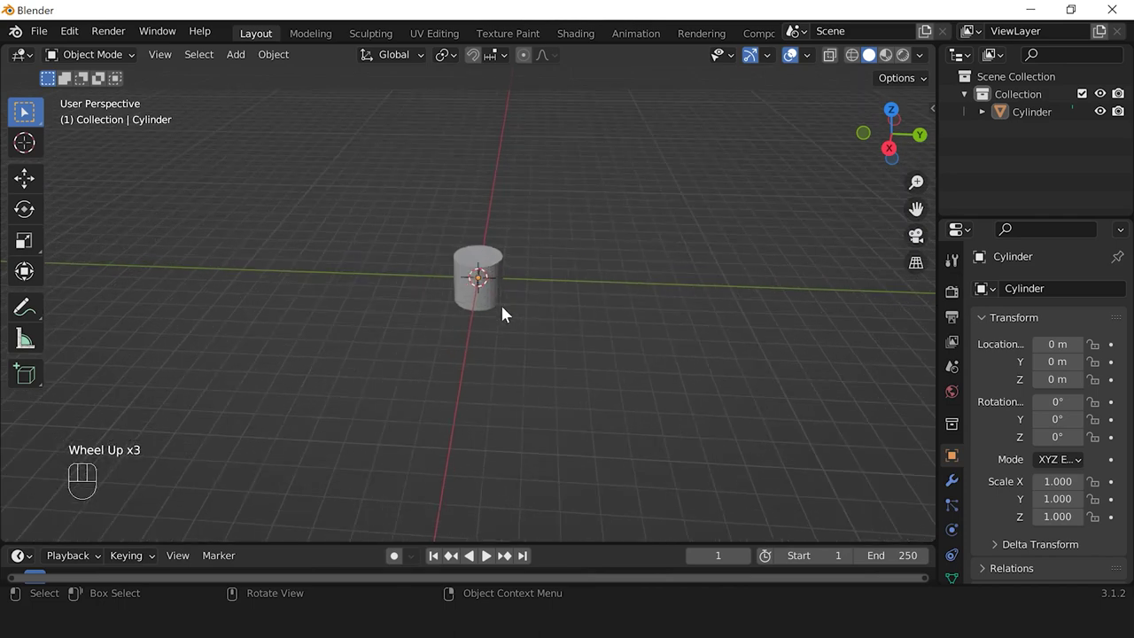
pyautogui.scroll(6, 501, 312)
pyautogui.scroll(-1, 501, 312)
pyautogui.scroll(-7, 502, 312)
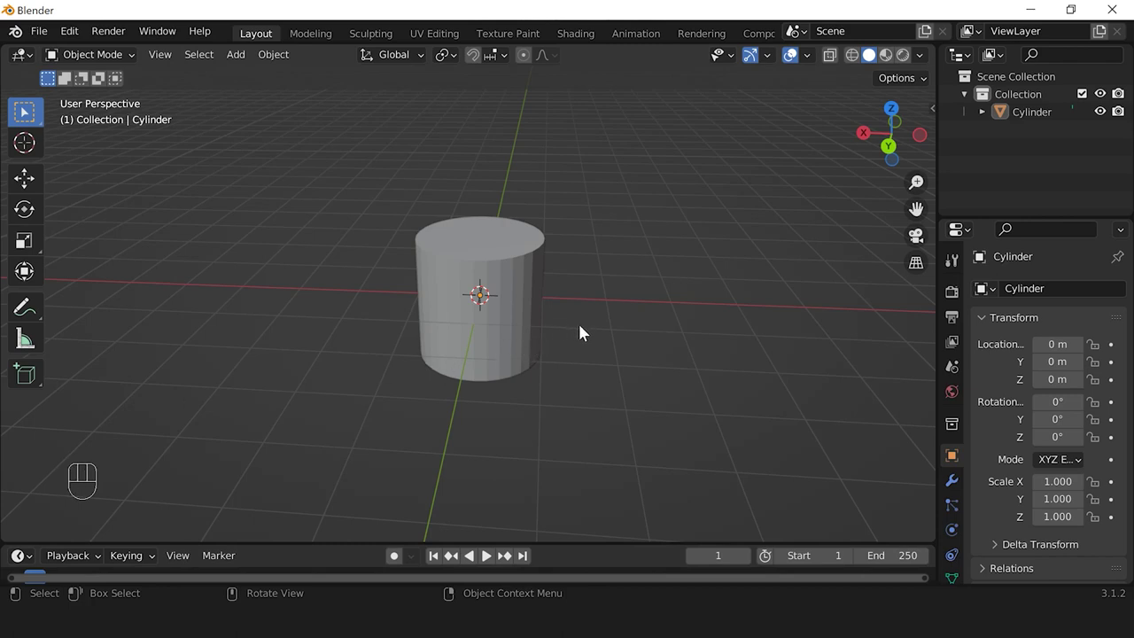
pyautogui.moveTo(597, 333)
pyautogui.mouseDown(button='middle')
pyautogui.moveTo(585, 354)
pyautogui.moveTo(526, 327)
pyautogui.moveTo(547, 256)
pyautogui.moveTo(618, 268)
pyautogui.moveTo(608, 366)
pyautogui.moveTo(493, 311)
pyautogui.moveTo(572, 271)
pyautogui.moveTo(592, 326)
pyautogui.mouseUp(button='middle')
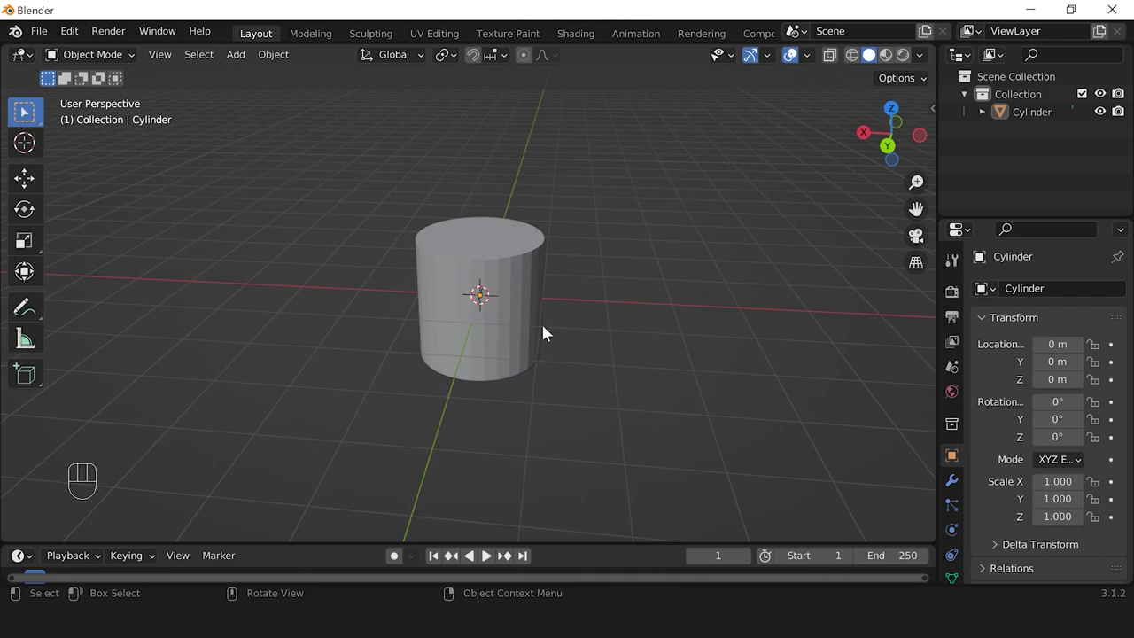
pyautogui.press('shift')
pyautogui.keyDown('shift'); pyautogui.moveTo(422, 301); pyautogui.dragTo(366, 343, button='middle'); pyautogui.keyUp('shift')
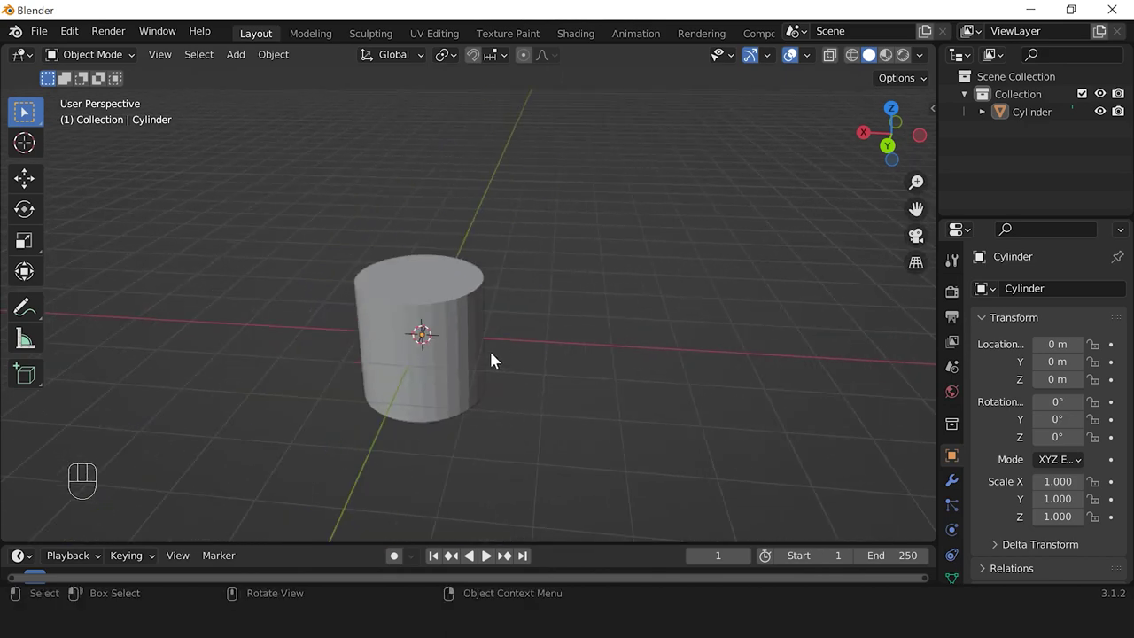
pyautogui.keyDown('ctrl'); pyautogui.moveTo(496, 311); pyautogui.dragTo(508, 334, button='middle'); pyautogui.keyUp('ctrl')
pyautogui.scroll(2, 507, 330)
pyautogui.scroll(-3, 508, 336)
pyautogui.scroll(4, 510, 341)
pyautogui.scroll(-2, 511, 343)
pyautogui.scroll(2, 511, 343)
pyautogui.scroll(-2, 512, 346)
pyautogui.scroll(2, 512, 346)
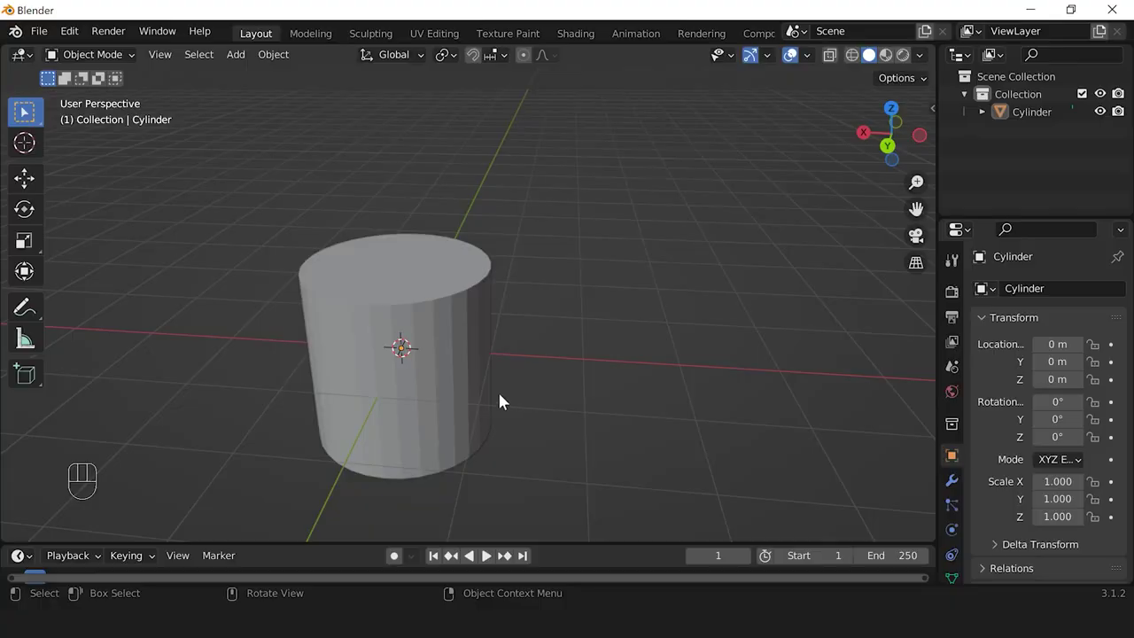
# Step: Orbit the viewport around the now-empty scene
pyautogui.moveTo(362, 366); pyautogui.dragTo(508, 326, button='middle')
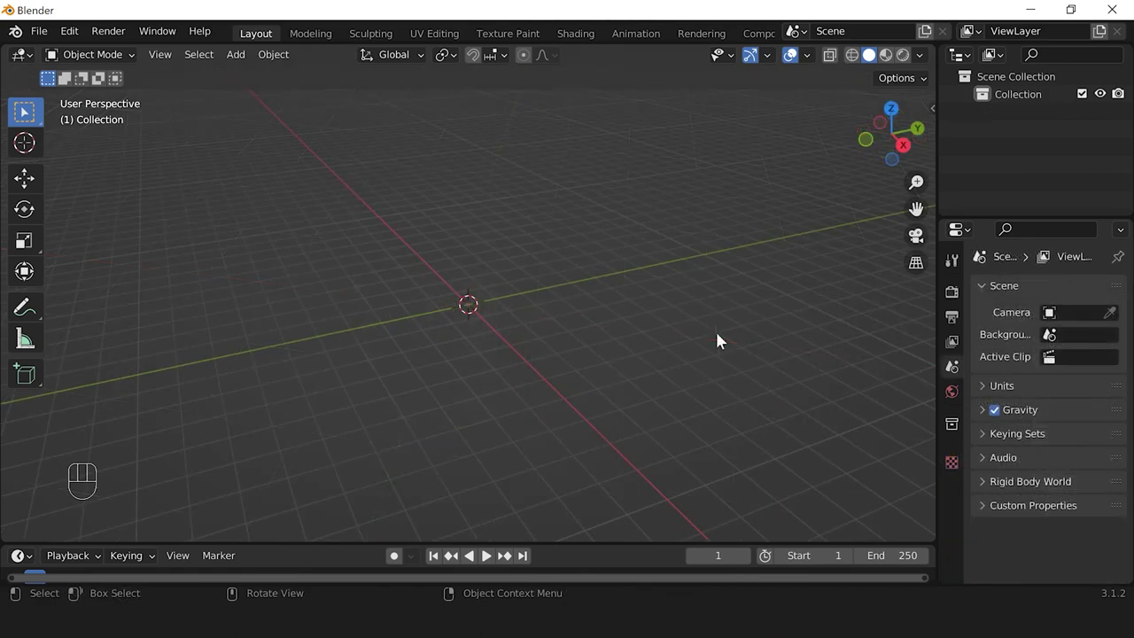
pyautogui.moveTo(717, 340); pyautogui.dragTo(622, 316, button='middle')
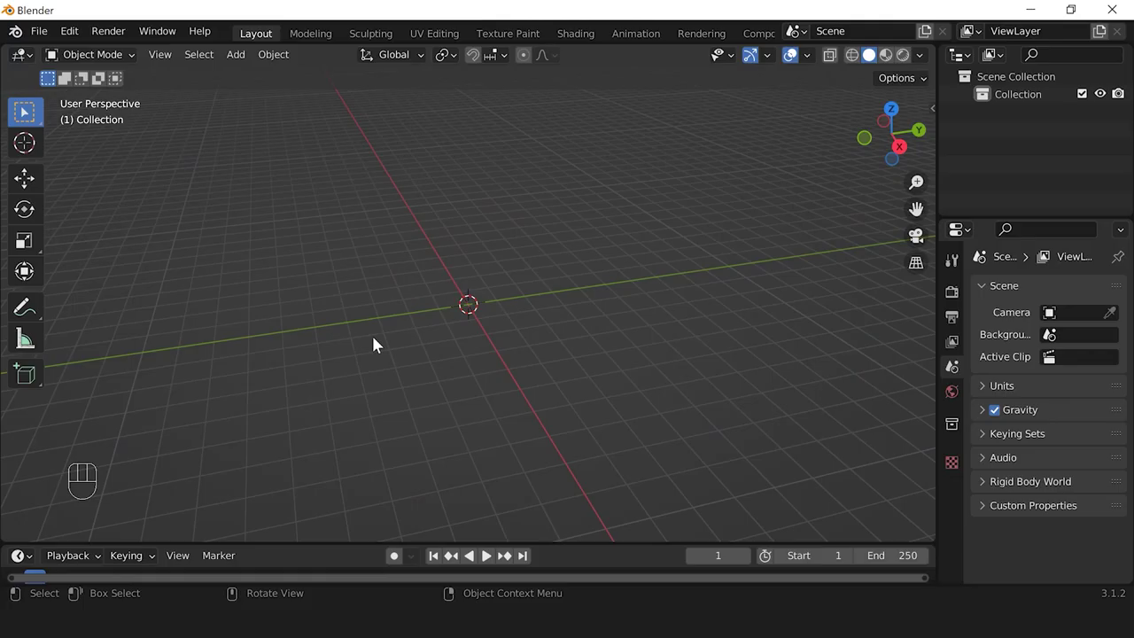
# Step: Add a mesh cube at the origin with Shift+A and select it
pyautogui.press('shift')
pyautogui.hotkey('shift', 'a')
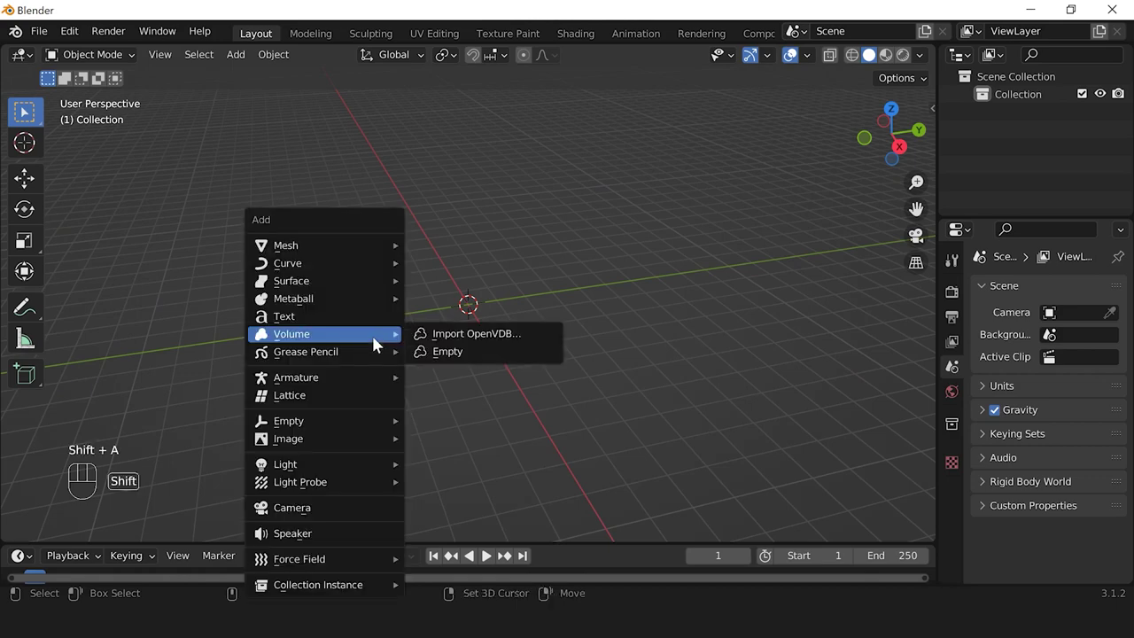
pyautogui.moveTo(368, 250)
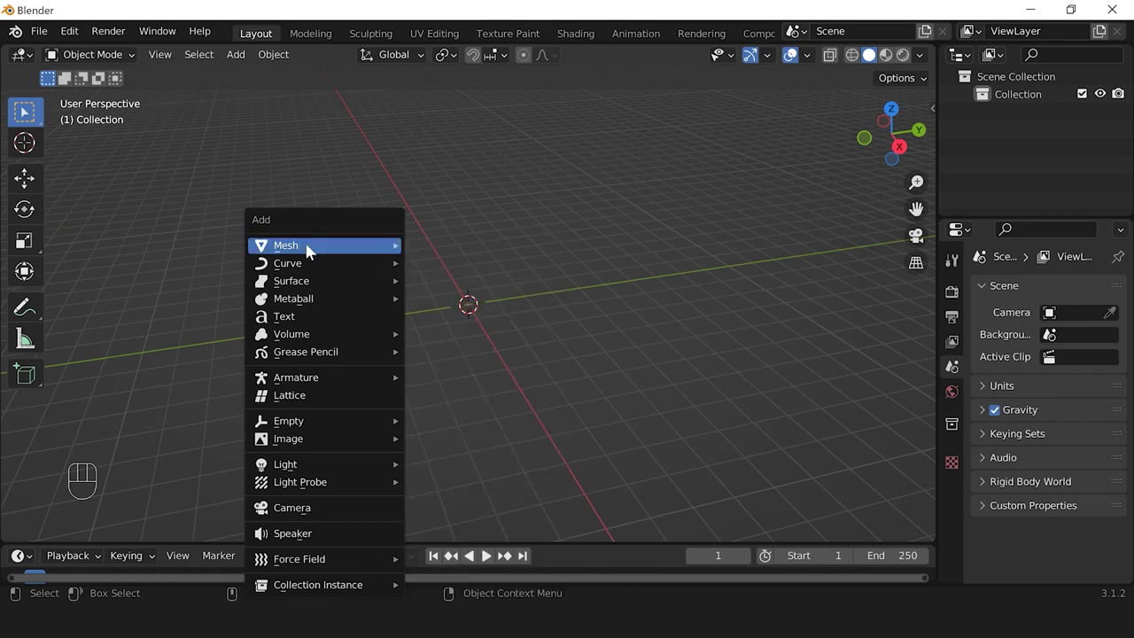
pyautogui.moveTo(304, 245)
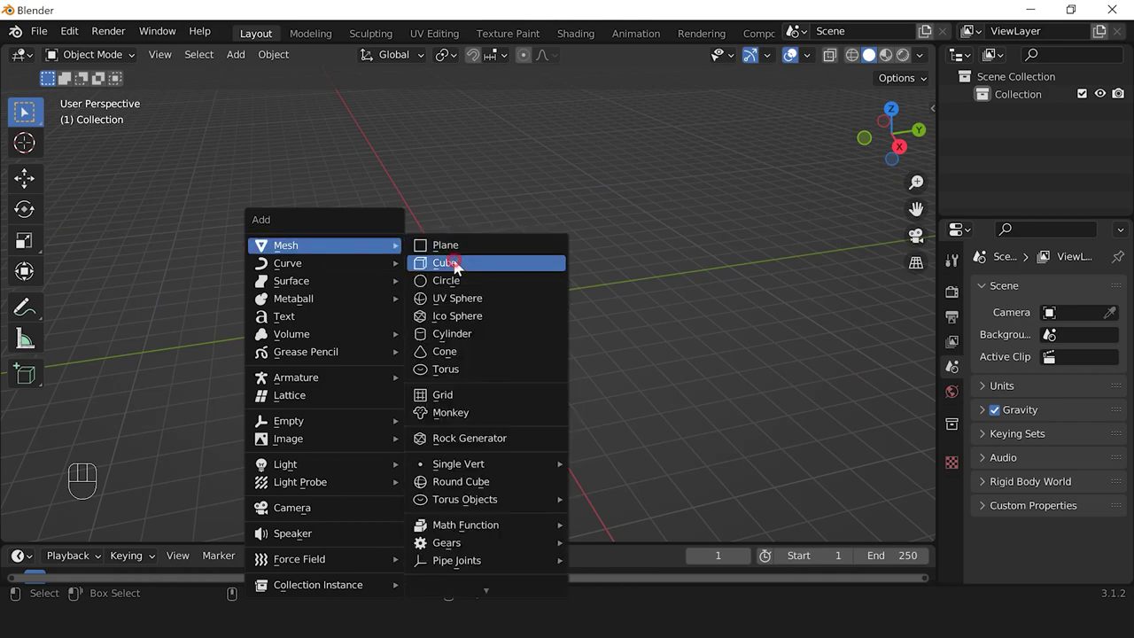
pyautogui.click(452, 264)
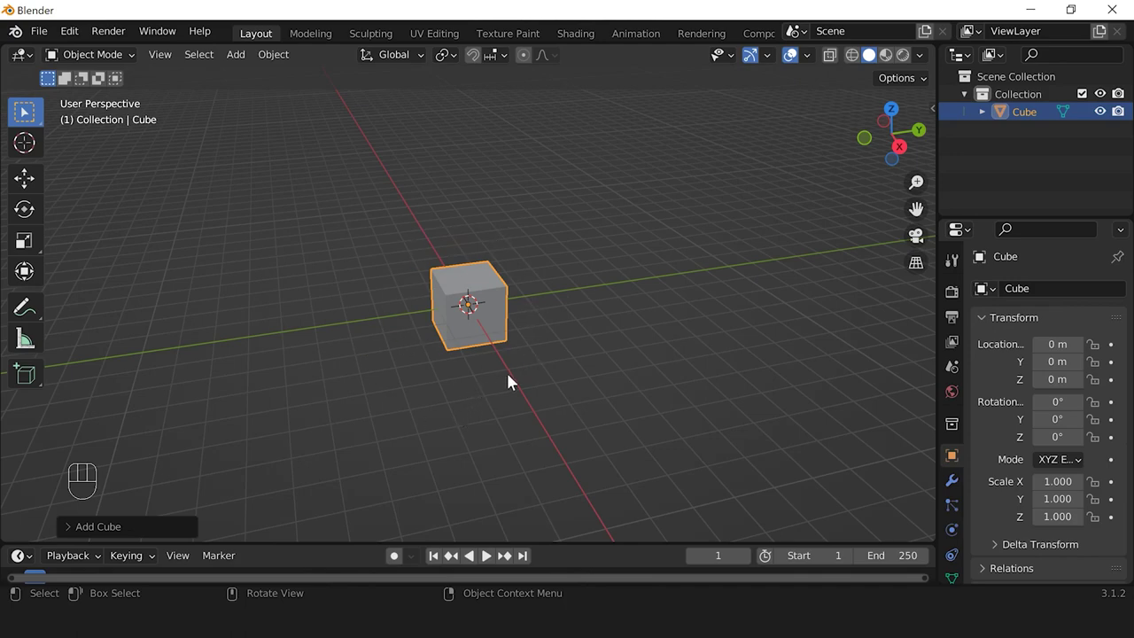
pyautogui.click(531, 349)
pyautogui.click(494, 320)
# Step: Try scaling, moving and rotating the cube, cancelling each so it stays unchanged
pyautogui.press('s')
pyautogui.rightClick(1, 416)
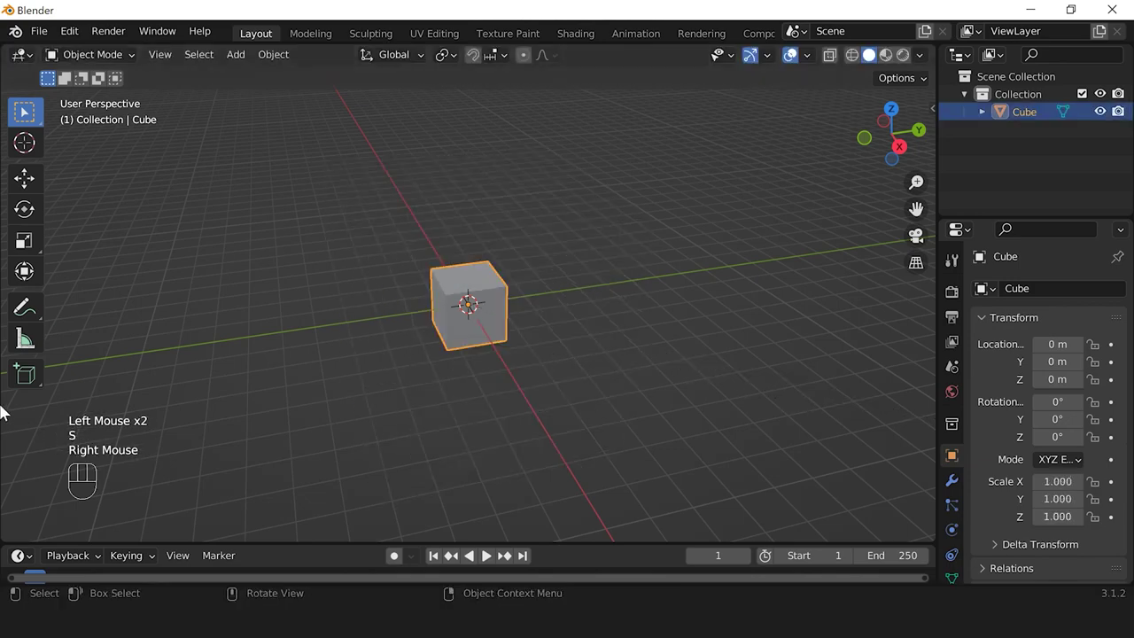
pyautogui.press('s')
pyautogui.rightClick(568, 347)
pyautogui.press('g')
pyautogui.rightClick(633, 340)
pyautogui.press('r')
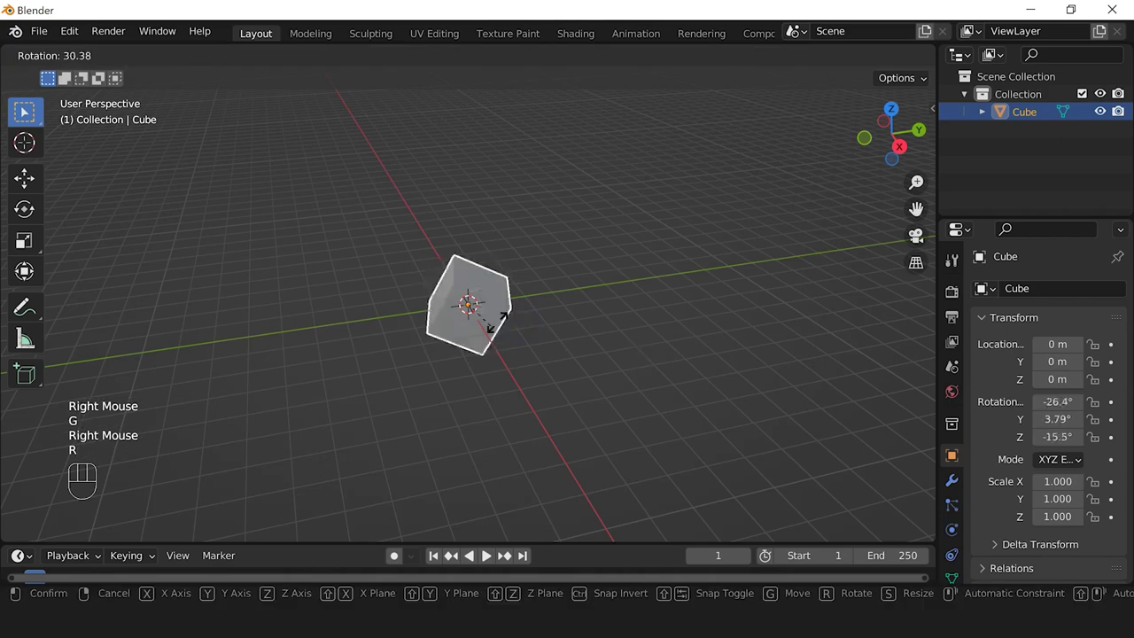
pyautogui.rightClick(596, 354)
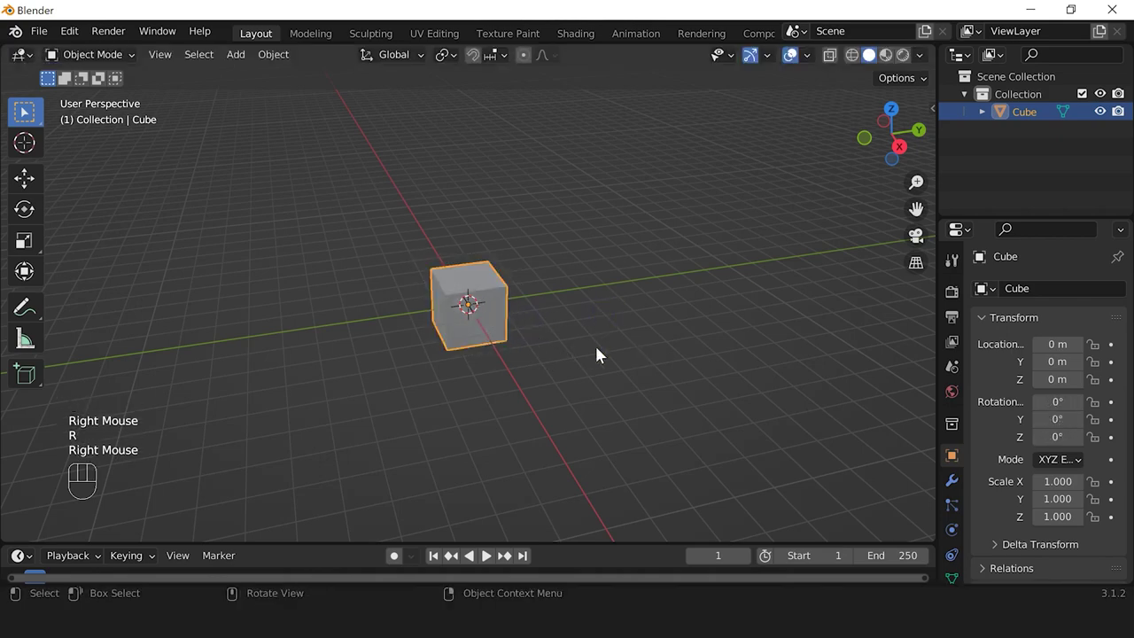
pyautogui.click(596, 354)
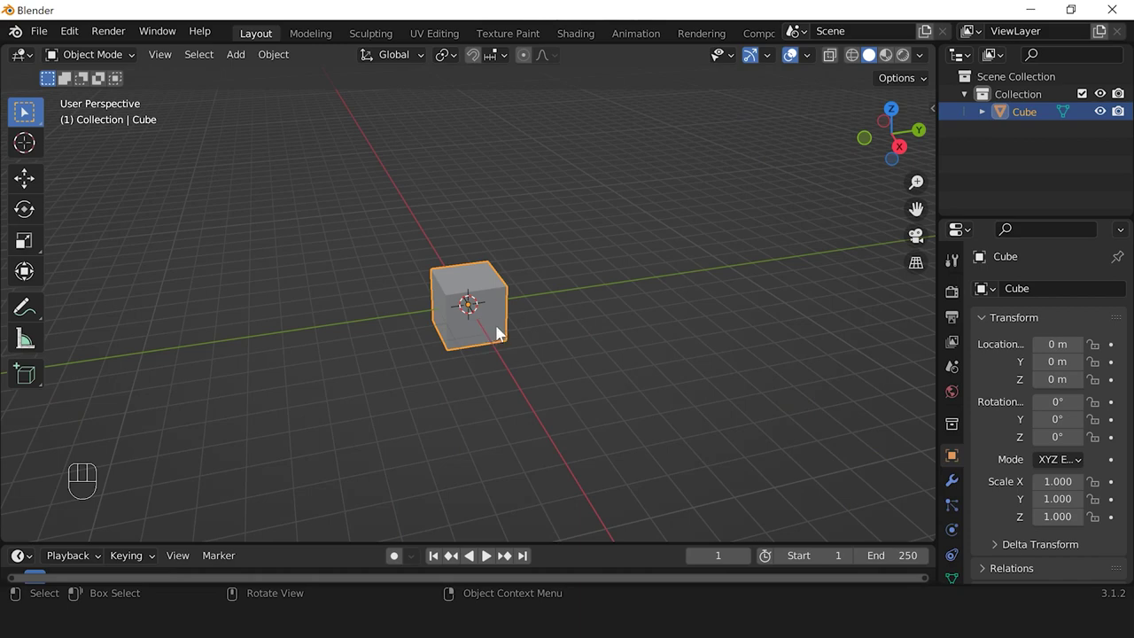
# Step: Move the cube off the origin to about -3.935, -8.487, 2.745
pyautogui.press('g')
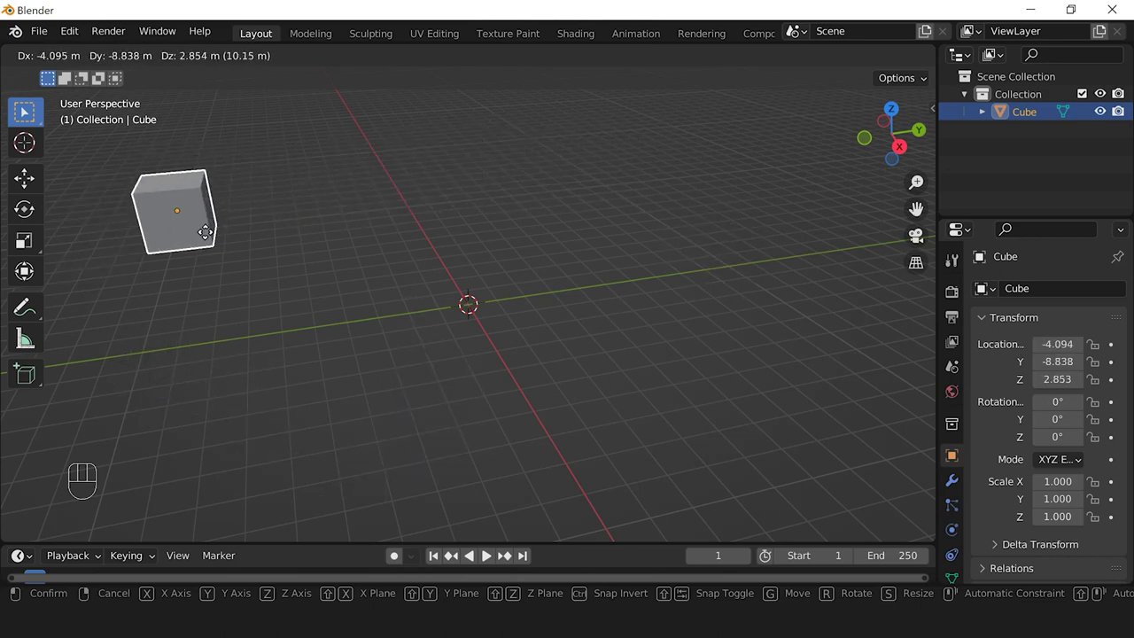
pyautogui.click(216, 239)
pyautogui.keyDown('shift'); pyautogui.moveTo(196, 275); pyautogui.dragTo(458, 271, button='middle'); pyautogui.keyUp('shift')
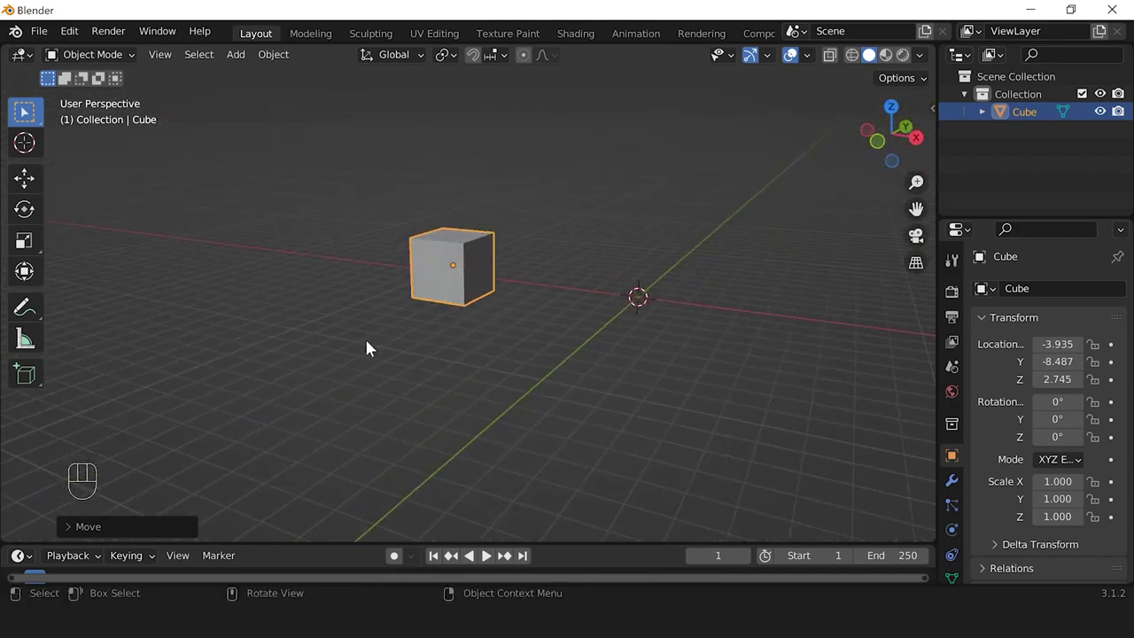
pyautogui.moveTo(558, 247); pyautogui.dragTo(554, 339, button='middle')
pyautogui.scroll(2, 553, 319)
pyautogui.scroll(-1, 552, 314)
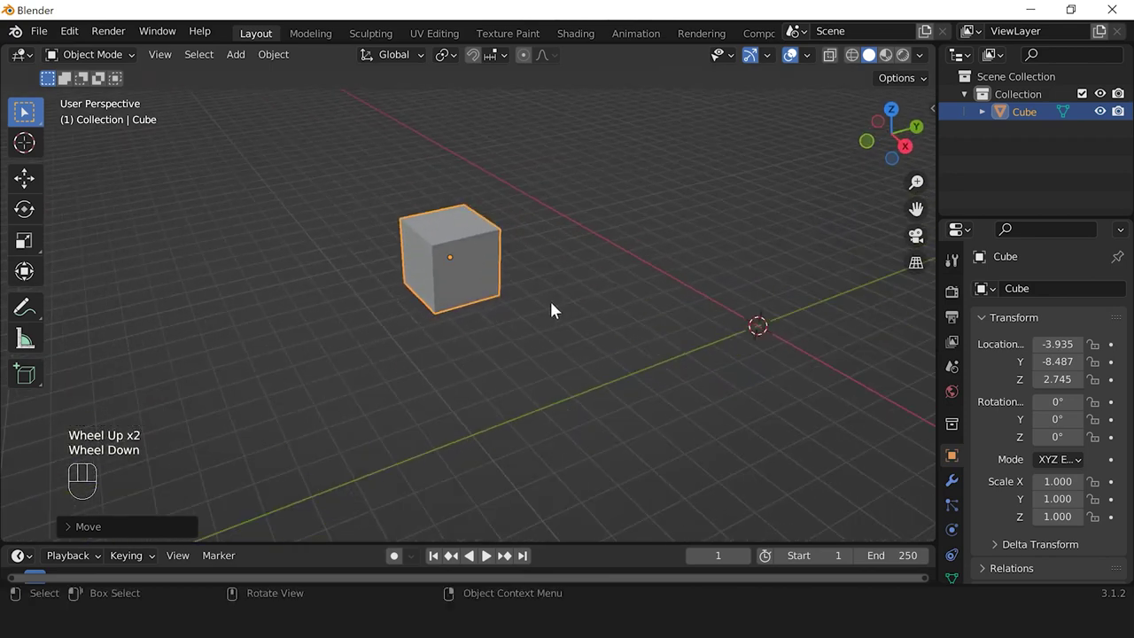
pyautogui.scroll(-1, 551, 309)
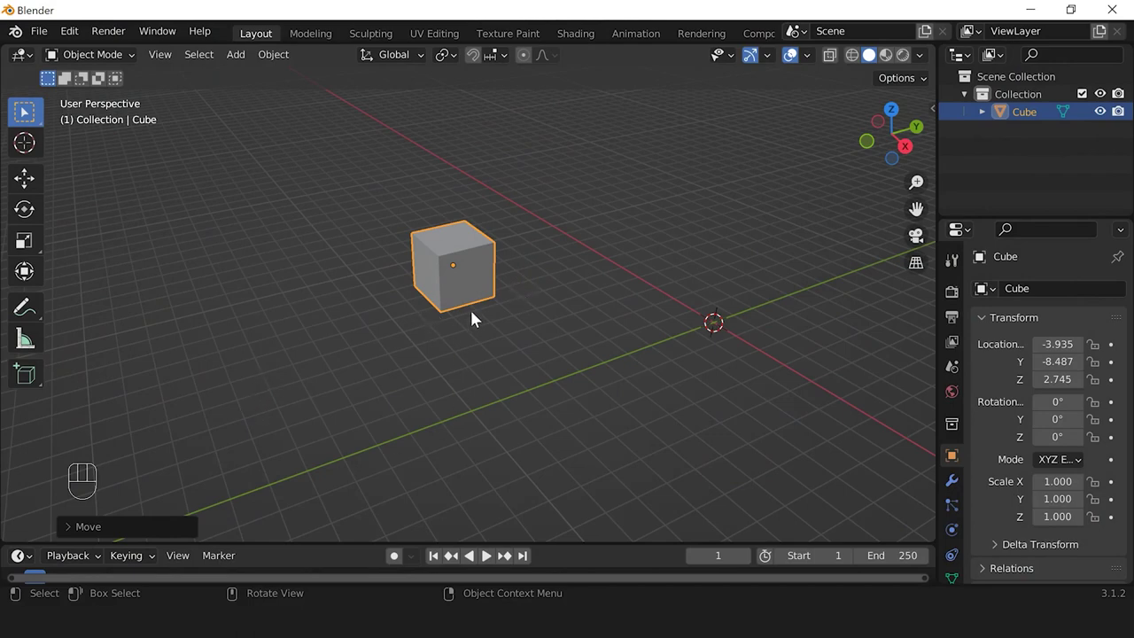
# Step: Scale the cube up to 4.05 on every axis
pyautogui.press('s')
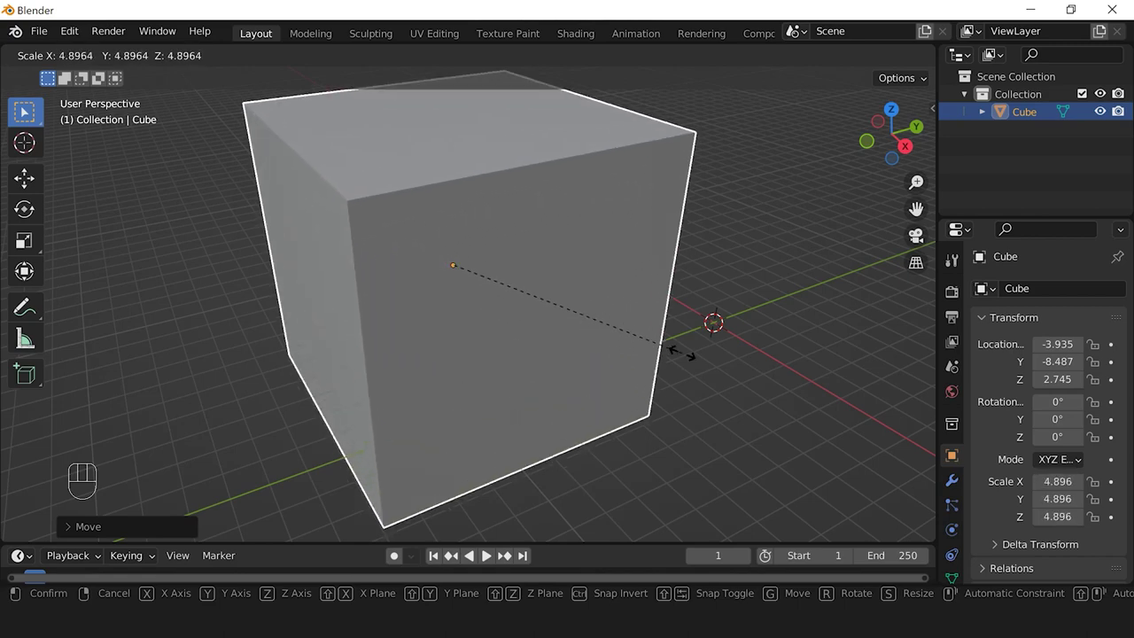
pyautogui.click(641, 346)
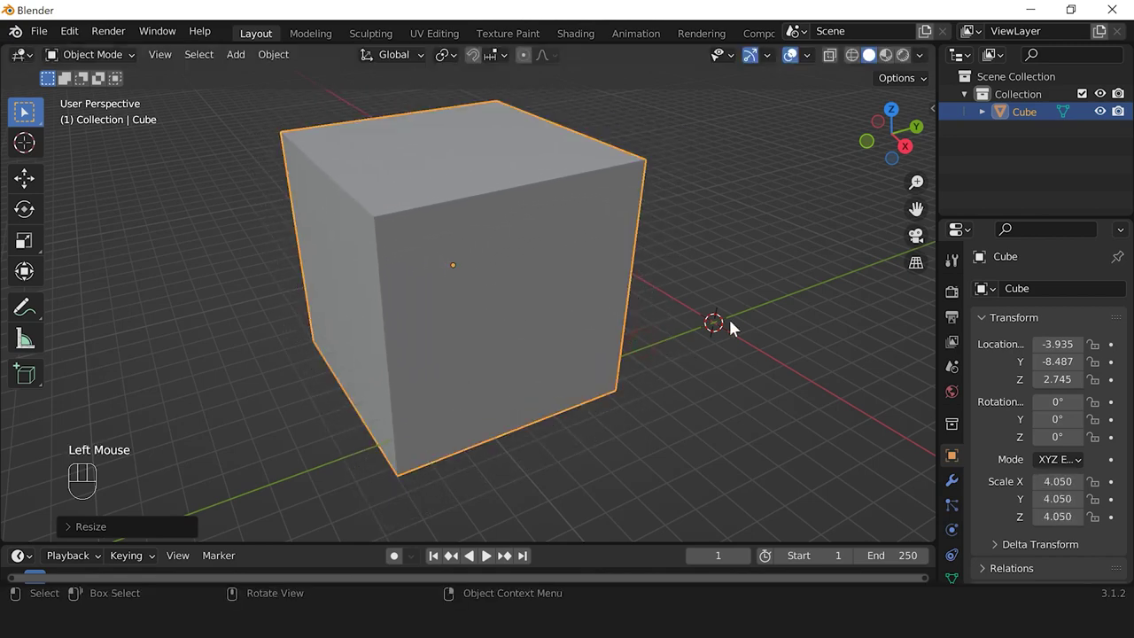
pyautogui.scroll(-5, 728, 323)
pyautogui.click(724, 312)
pyautogui.moveTo(724, 312); pyautogui.dragTo(485, 297, button='middle')
# Step: Rotate the cube to a tilted angle of -397°, -36.2°, -14°
pyautogui.click(502, 297)
pyautogui.scroll(2, 523, 308)
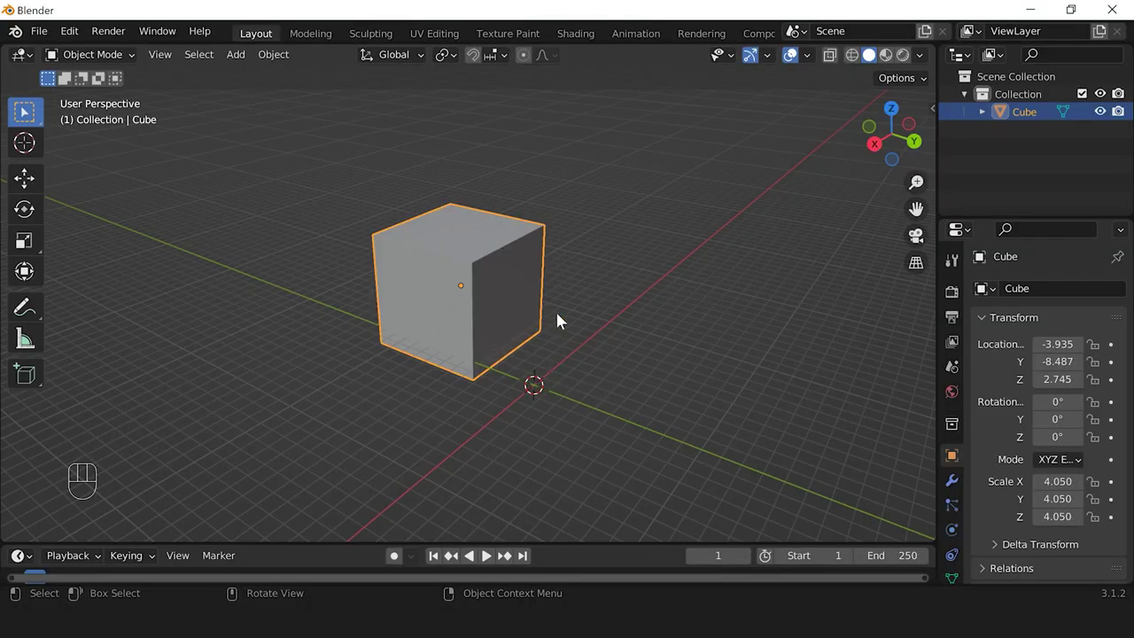
pyautogui.press('r')
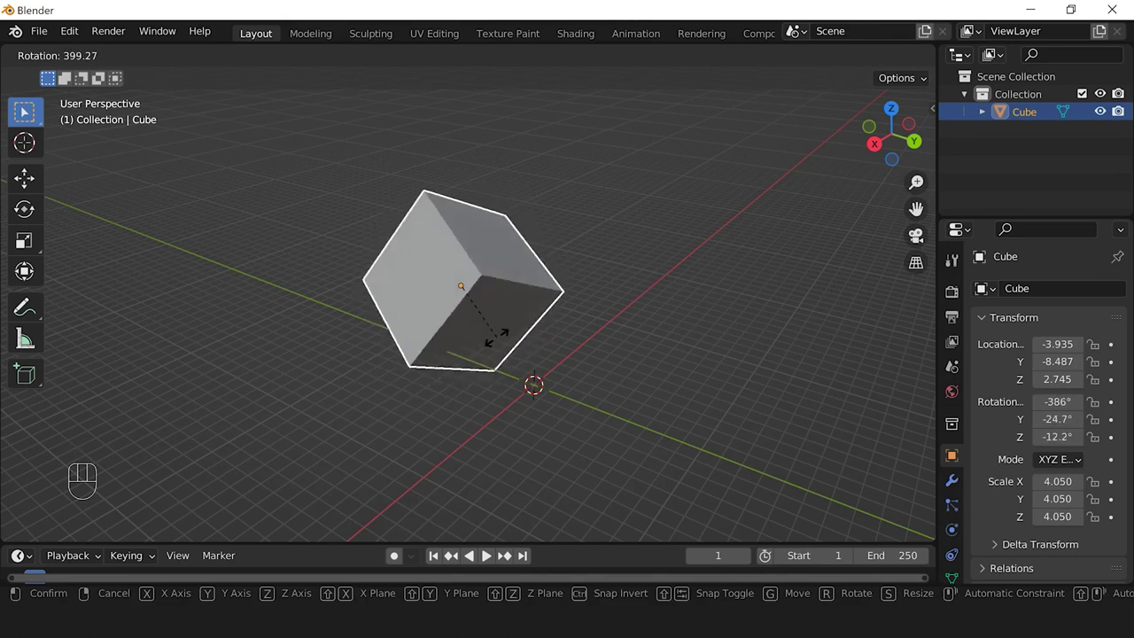
pyautogui.click(536, 416)
pyautogui.click(716, 380)
pyautogui.scroll(-3, 397, 388)
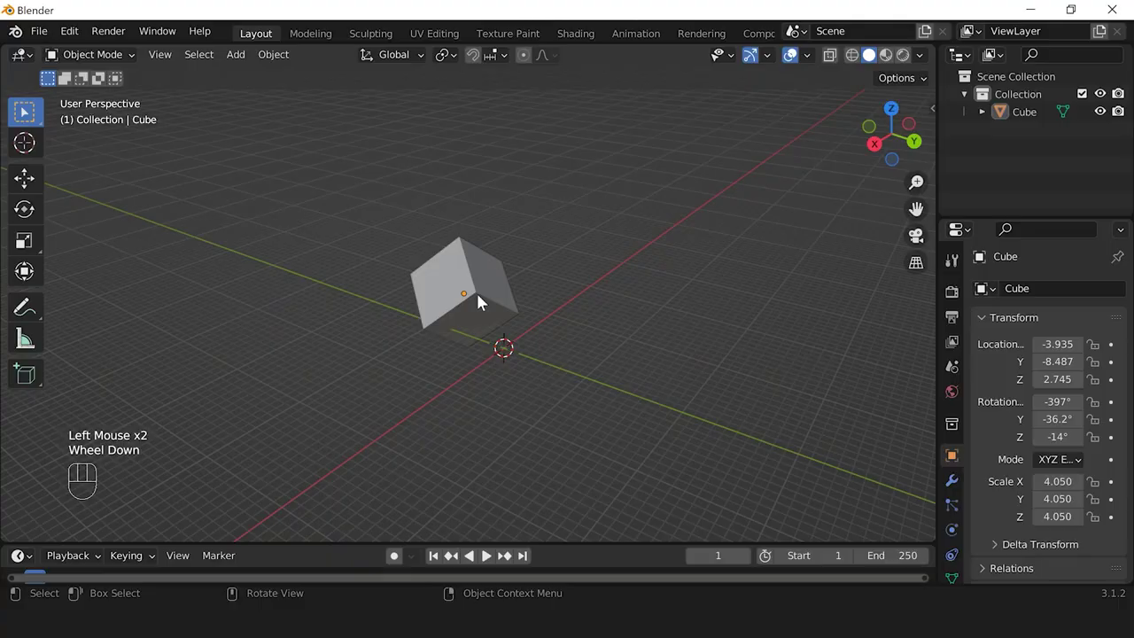
# Step: Move the cube to a new position with G
pyautogui.click(478, 297)
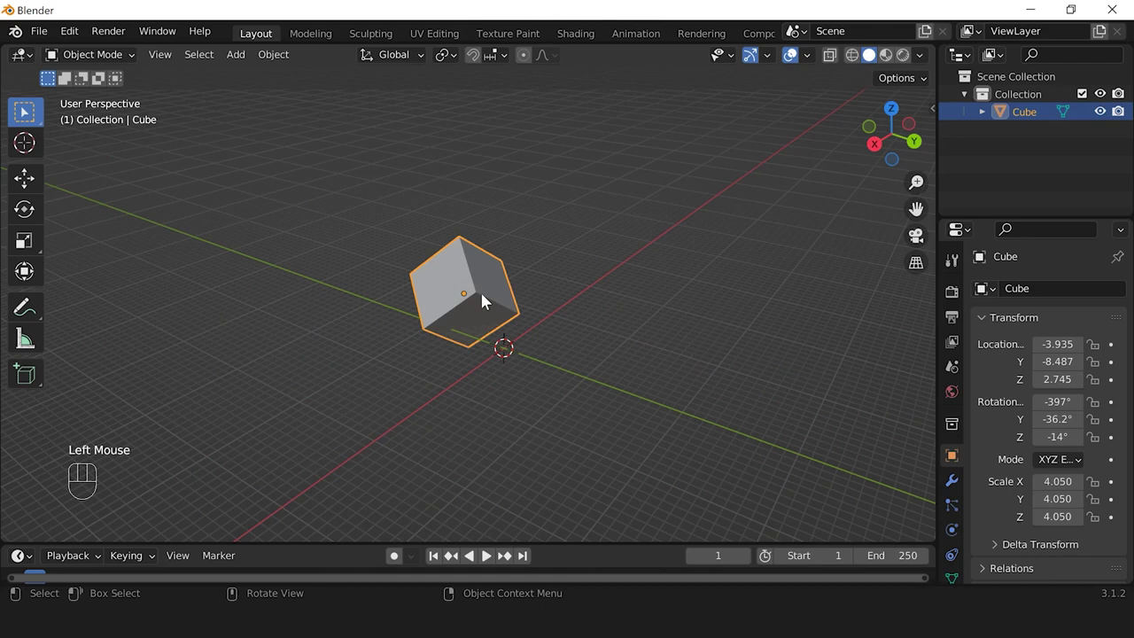
pyautogui.press('g')
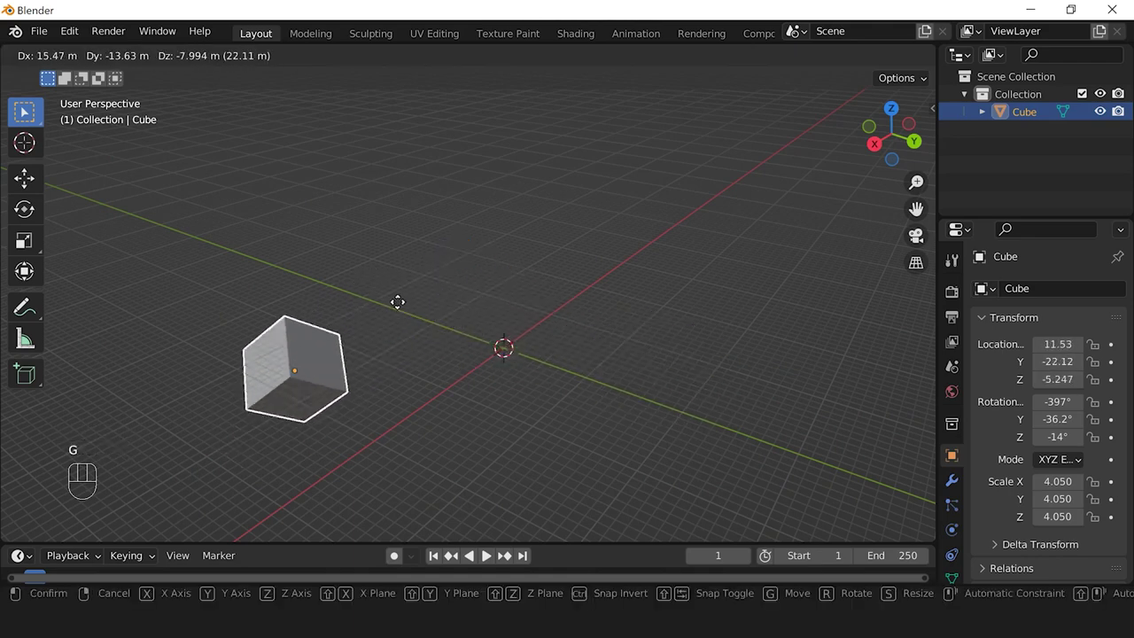
pyautogui.click(561, 217)
pyautogui.keyDown('shift'); pyautogui.moveTo(668, 342); pyautogui.dragTo(605, 355, button='middle'); pyautogui.keyUp('shift')
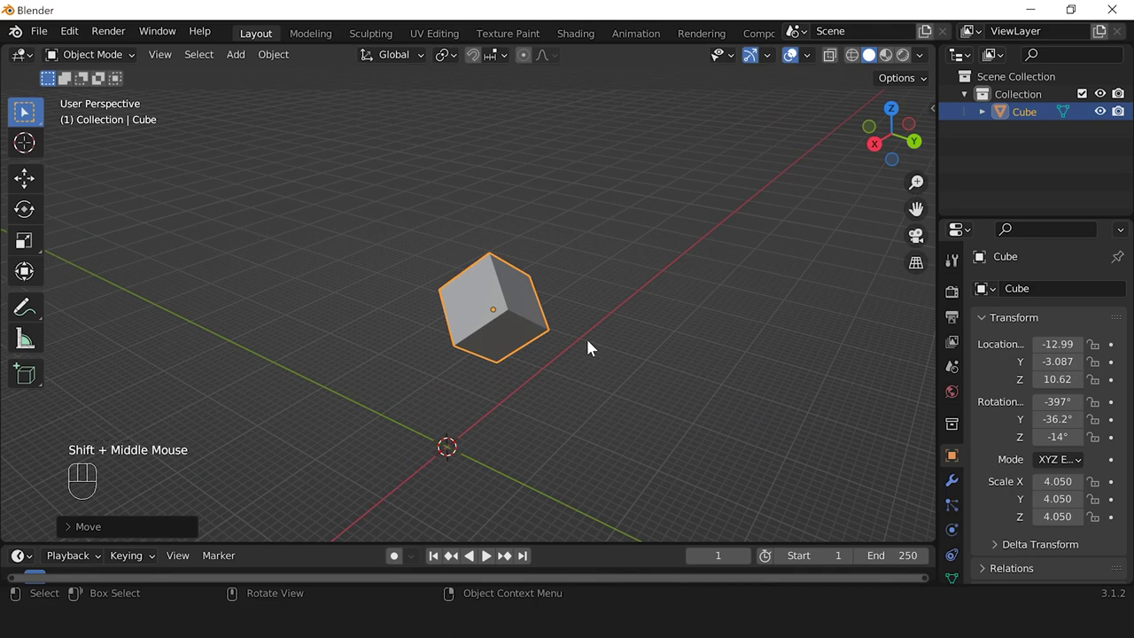
# Step: Scale the cube up to 13.39
pyautogui.press('s')
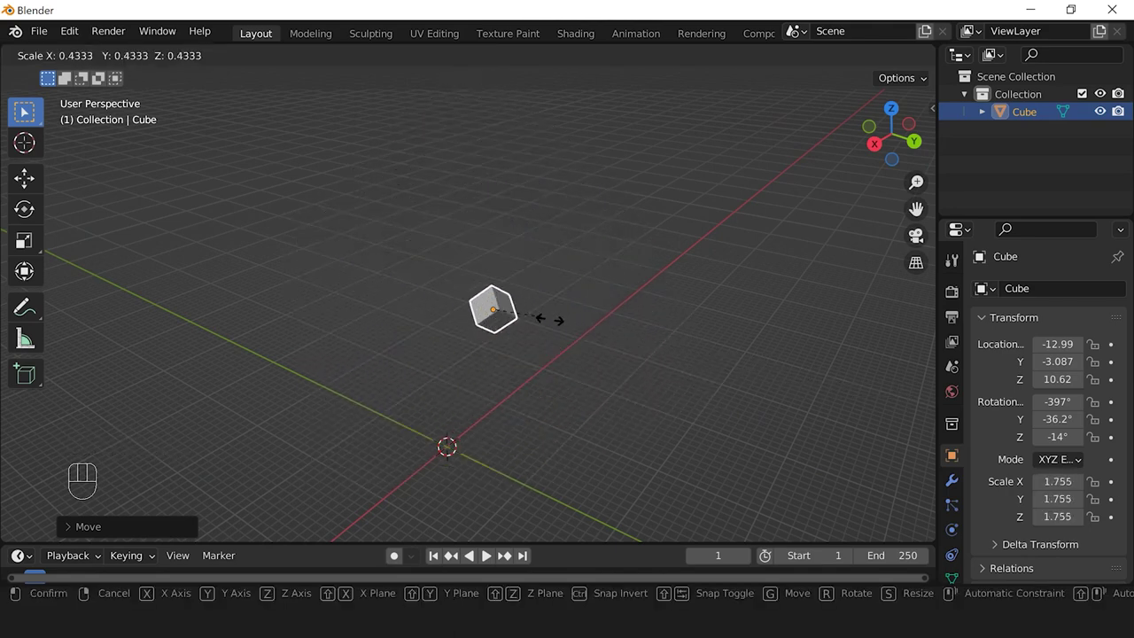
pyautogui.click(572, 367)
pyautogui.scroll(-2, 620, 381)
pyautogui.click(668, 383)
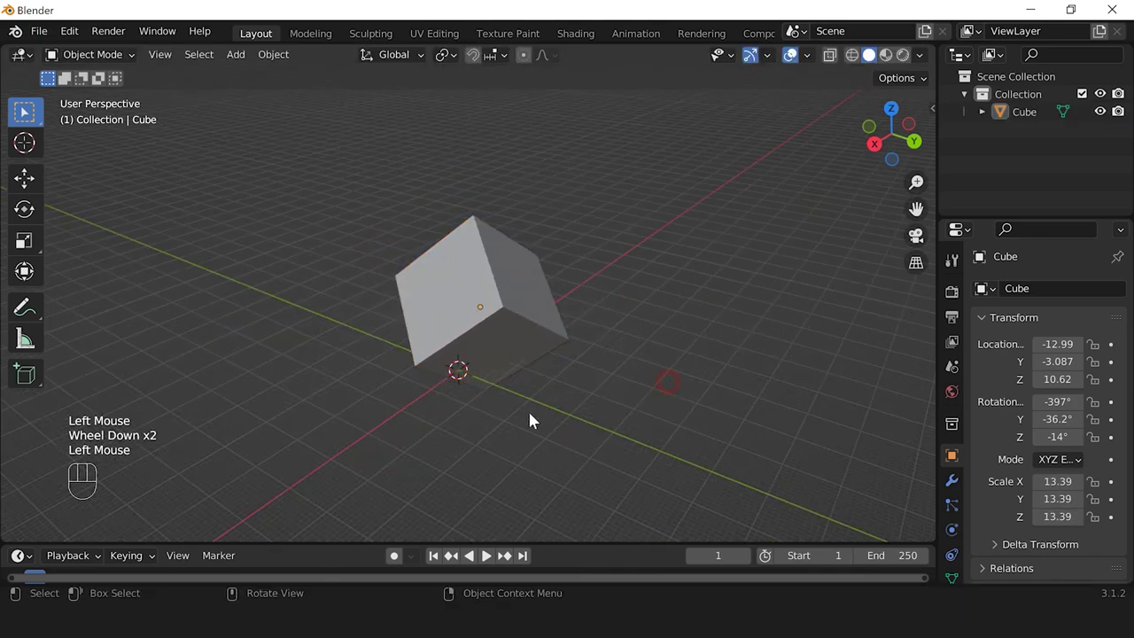
# Step: Reselect the cube and rotate it to a new angle
pyautogui.moveTo(564, 403); pyautogui.dragTo(531, 323, button='middle')
pyautogui.click(531, 323)
pyautogui.press('r')
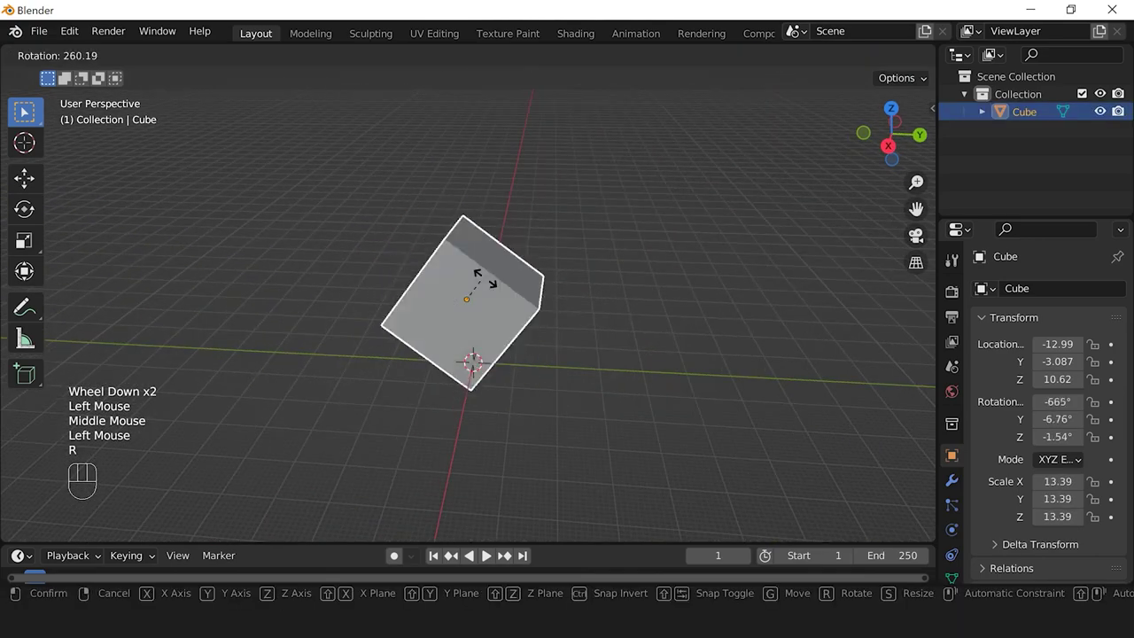
pyautogui.click(361, 314)
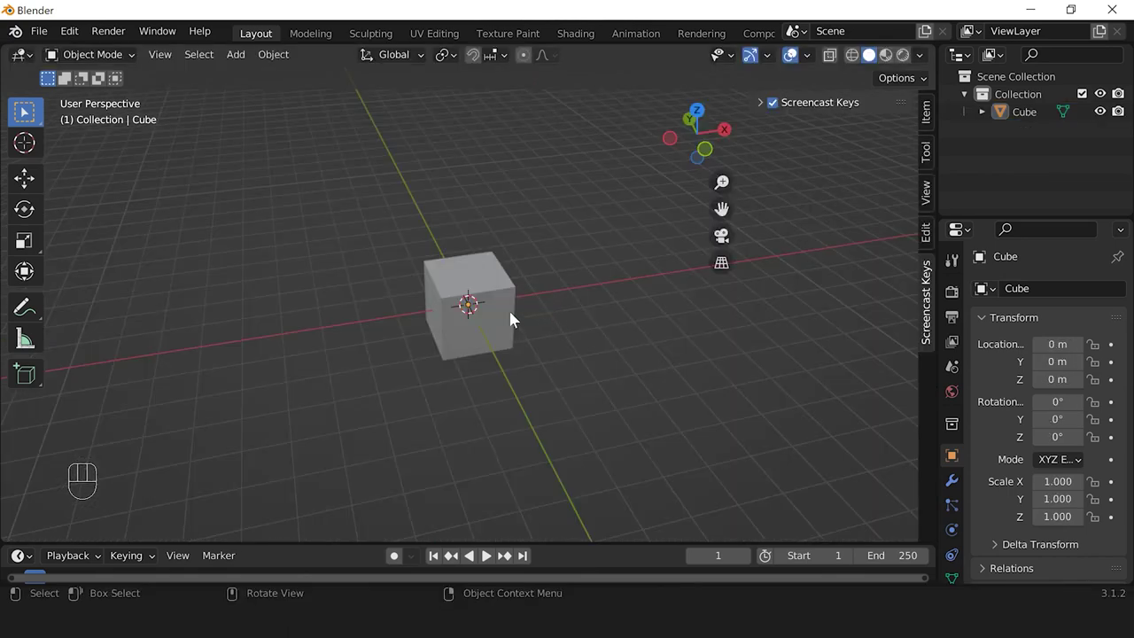
# Step: Try scaling, rotating and moving the cube, cancelling each so it stays at the origin
pyautogui.click(511, 319)
pyautogui.press('s')
pyautogui.rightClick(688, 364)
pyautogui.press('r')
pyautogui.rightClick(601, 347)
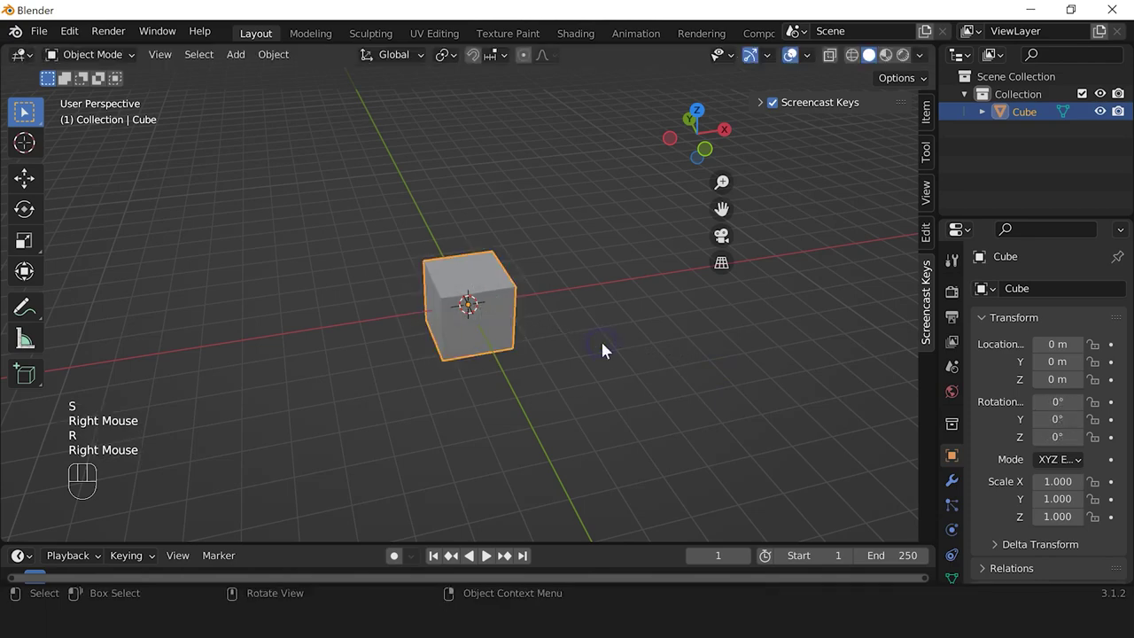
pyautogui.doubleClick(463, 293)
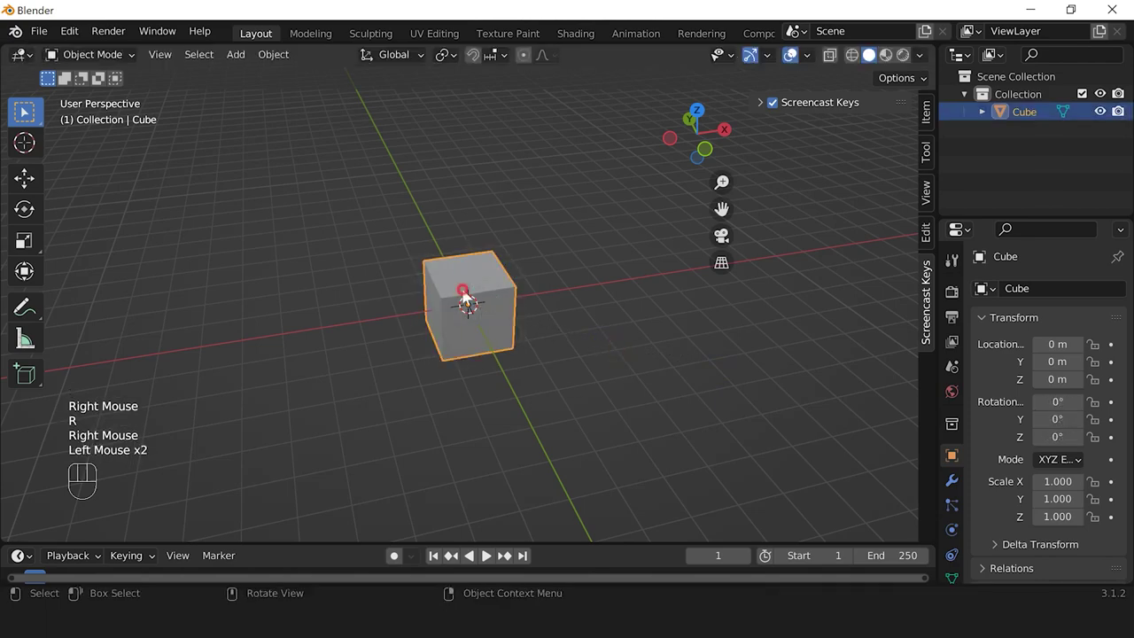
pyautogui.press('g')
pyautogui.rightClick(526, 334)
pyautogui.press('g')
pyautogui.rightClick(526, 316)
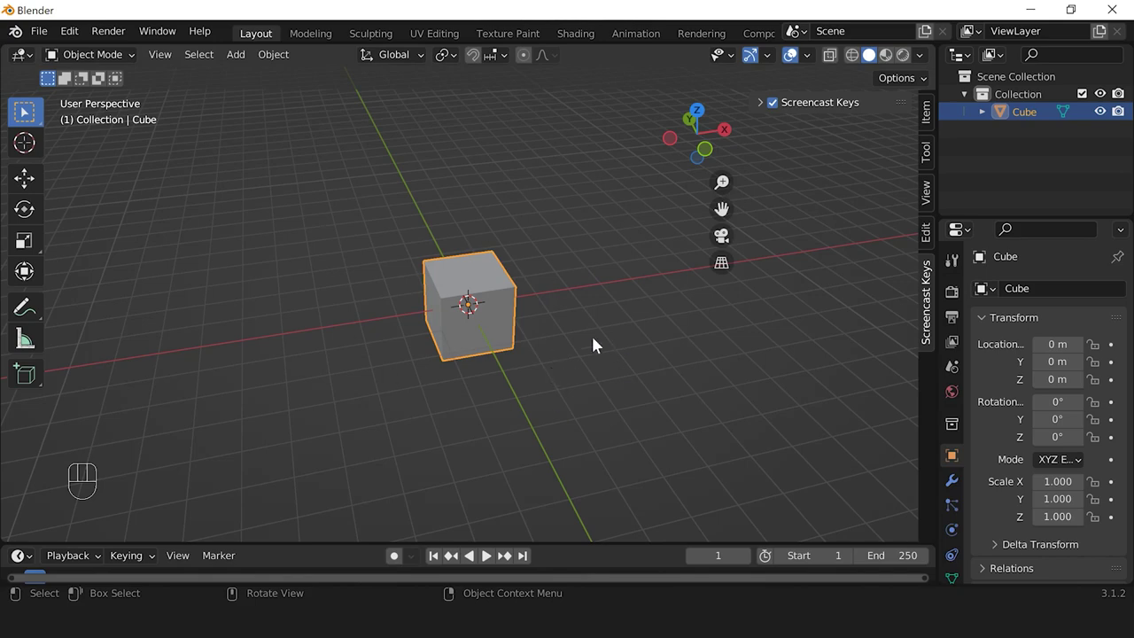
# Step: Enable the Move gizmo under Viewport Gizmos and select the cube to show its arrows
pyautogui.click(765, 78)
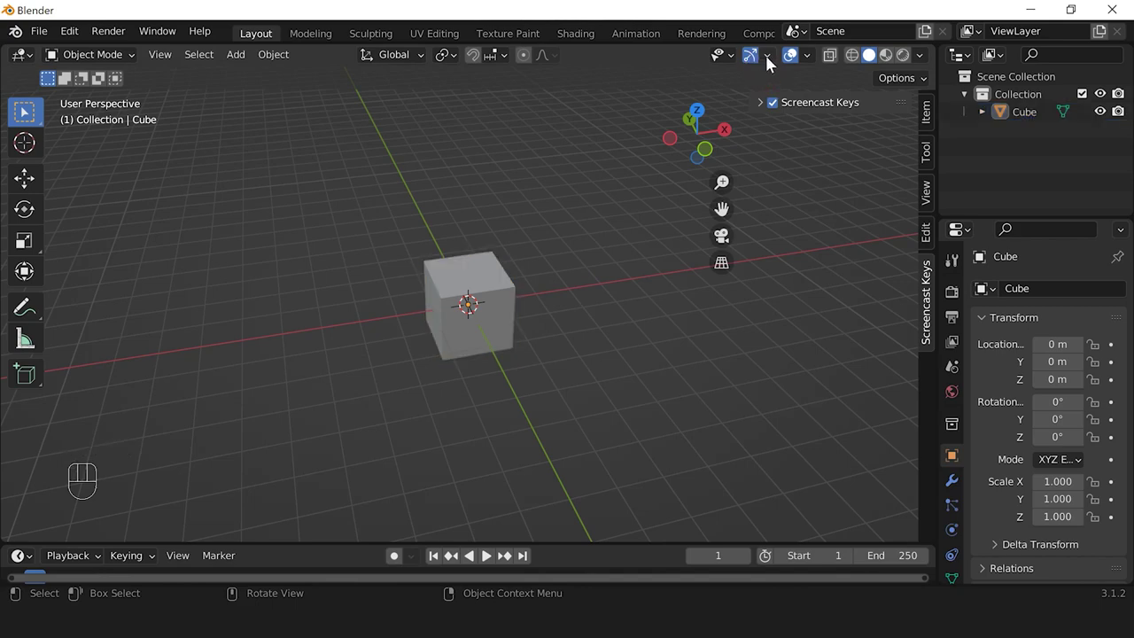
pyautogui.click(767, 56)
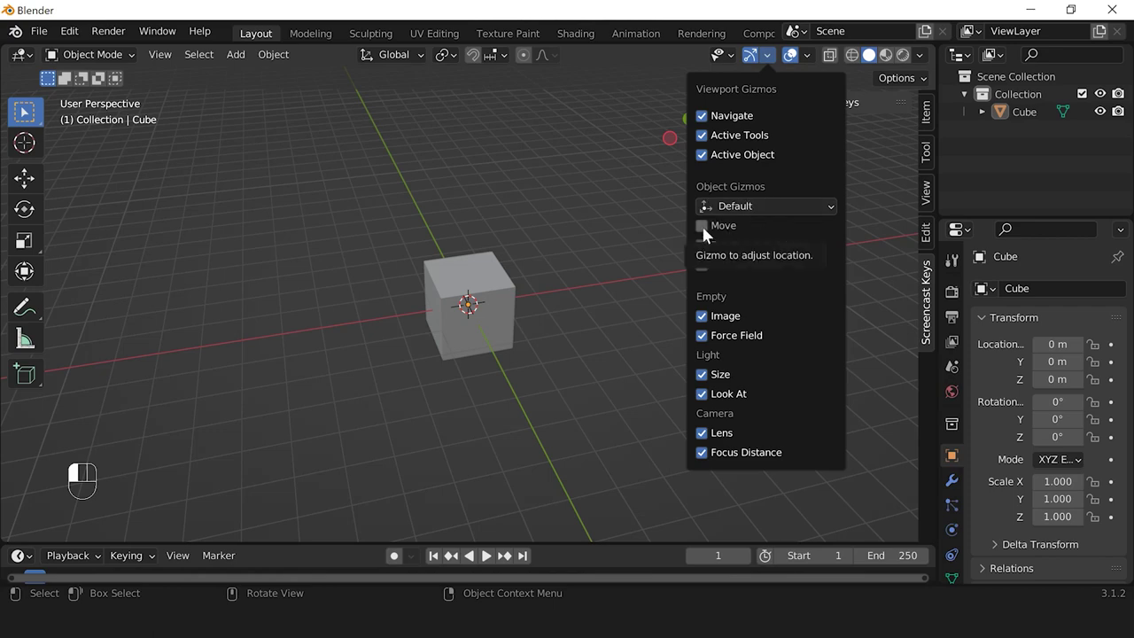
pyautogui.click(482, 283)
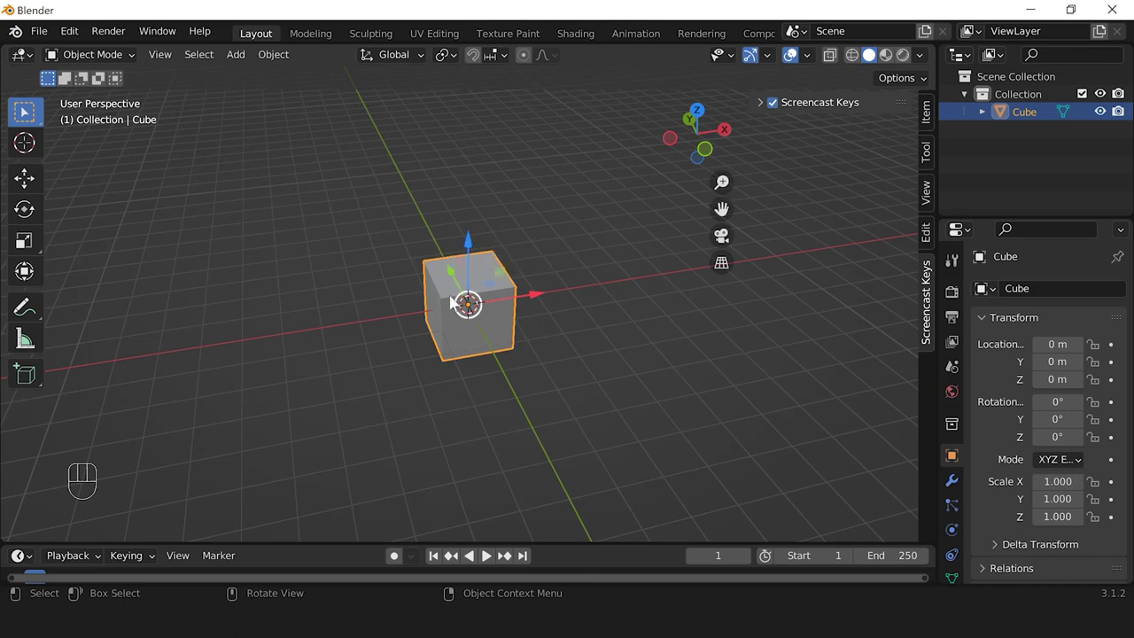
# Step: Drag the cube along its X, Y and Z gizmo arrows, then drop in burger.png as a reference image
pyautogui.click(535, 297)
pyautogui.click(505, 307)
pyautogui.click(531, 299)
pyautogui.moveTo(531, 298); pyautogui.dragTo(567, 336)
pyautogui.moveTo(452, 239); pyautogui.dragTo(449, 493)
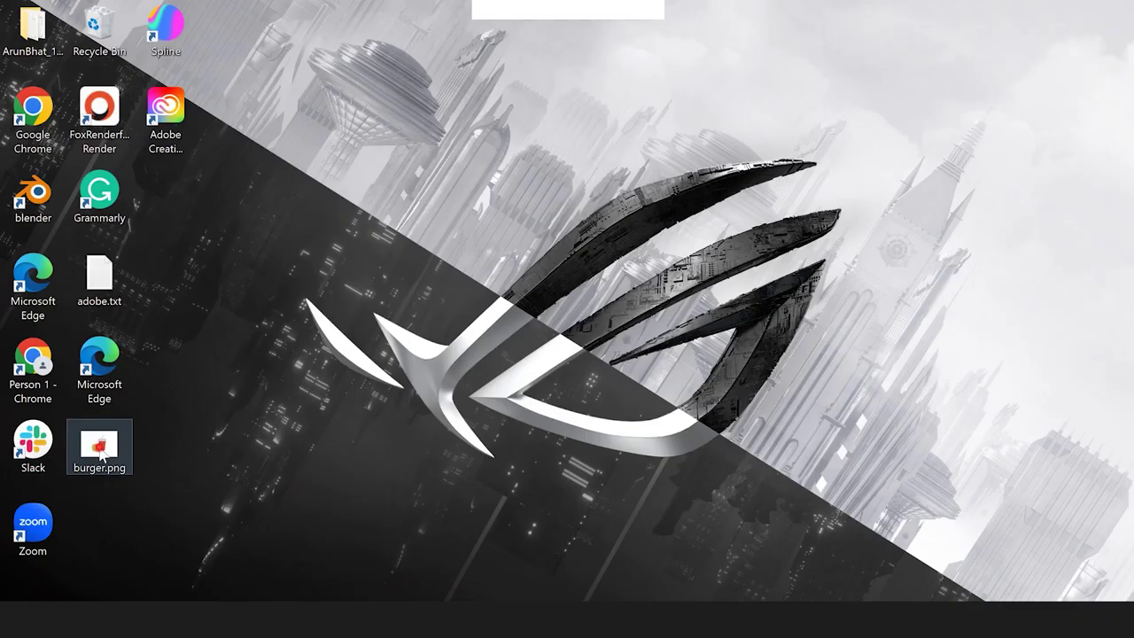
pyautogui.moveTo(101, 453); pyautogui.dragTo(453, 325)
pyautogui.moveTo(383, 393); pyautogui.dragTo(453, 323)
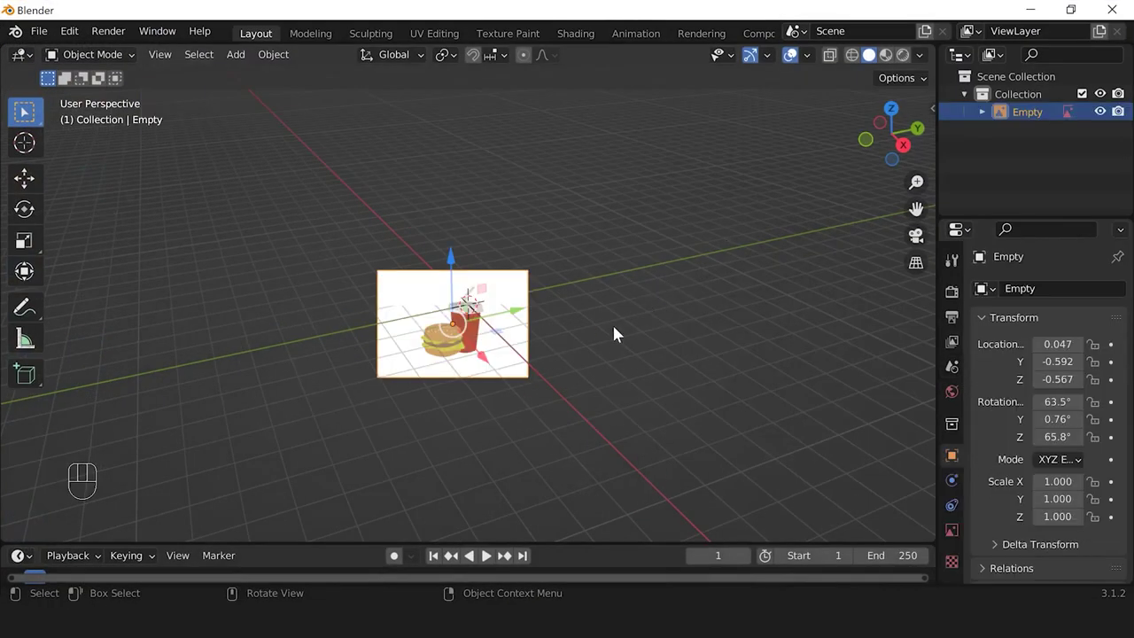
# Step: Select the burger reference image and clear its location and rotation with Alt+G and Alt+R
pyautogui.scroll(2, 612, 349)
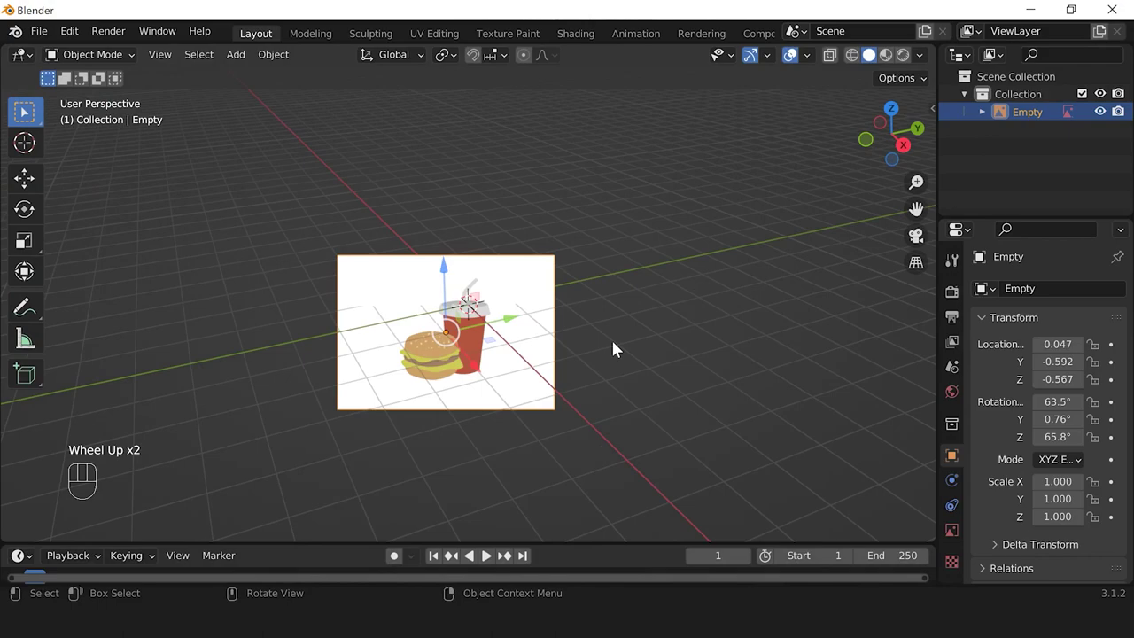
pyautogui.moveTo(602, 380); pyautogui.dragTo(627, 361, button='middle')
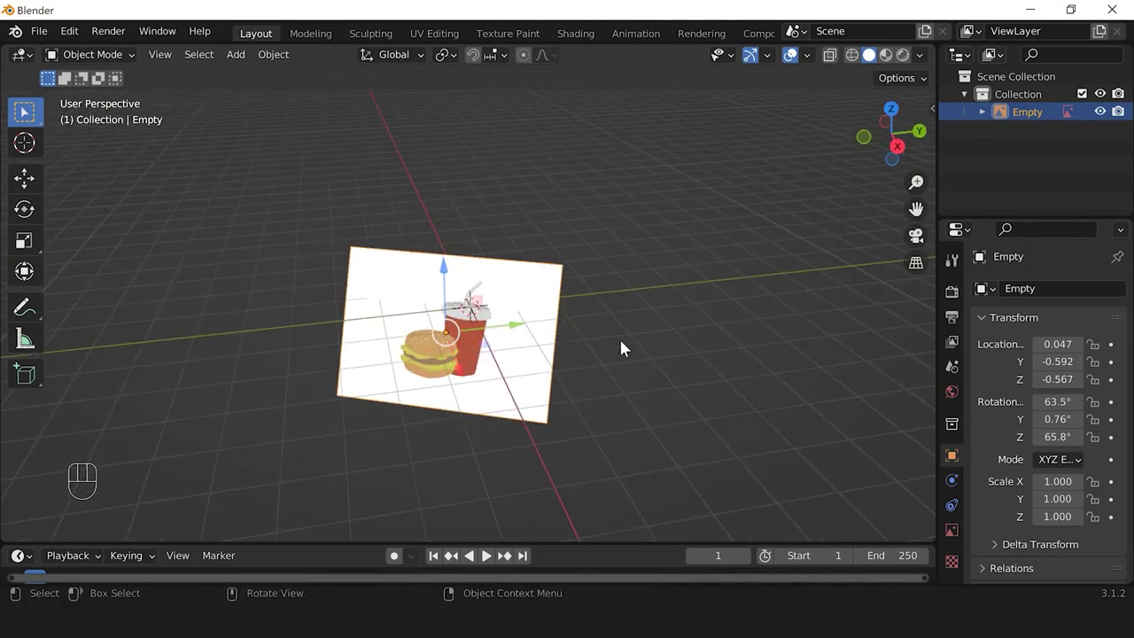
pyautogui.click(561, 291)
pyautogui.click(542, 271)
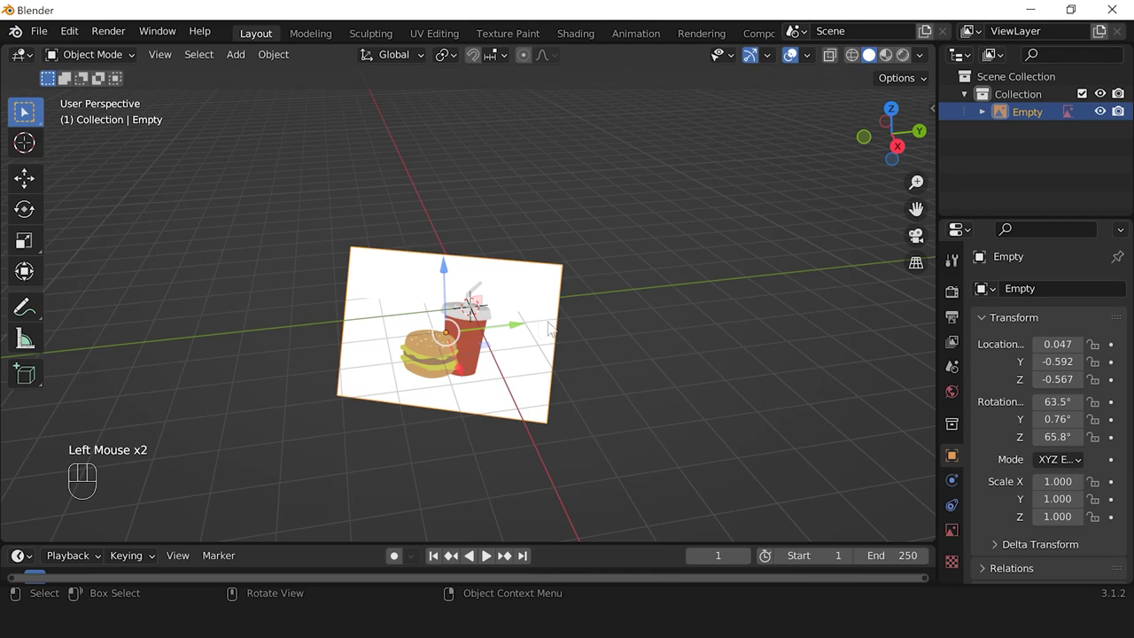
pyautogui.hotkey('alt', 'g')
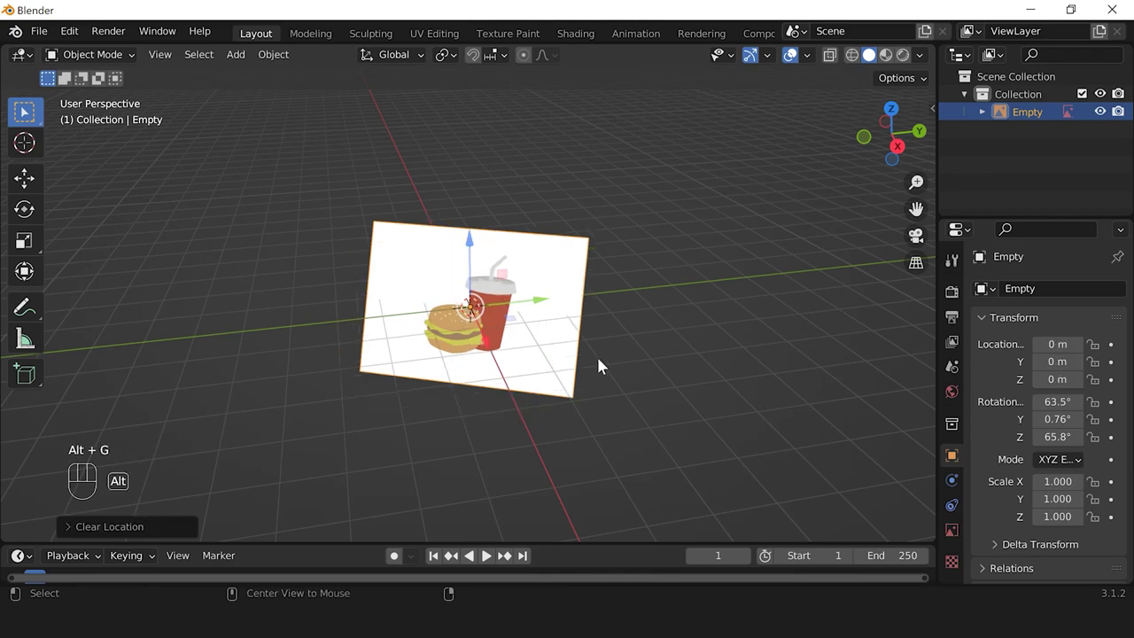
pyautogui.hotkey('alt', 'r')
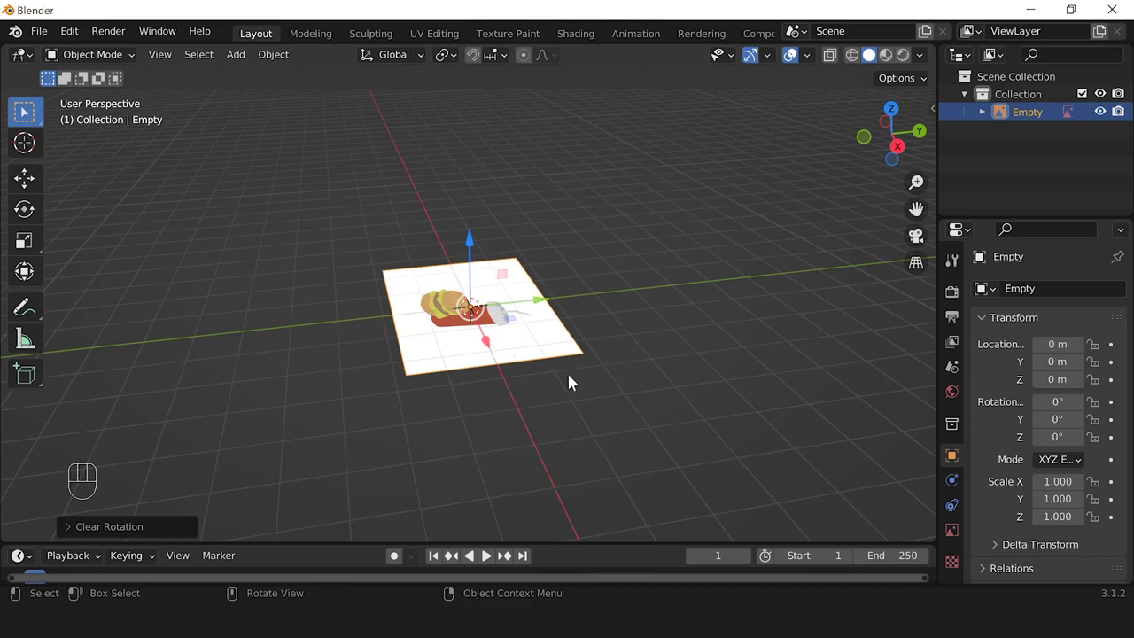
# Step: Rotate the reference image 90° about the global X axis so it stands upright
pyautogui.moveTo(569, 379); pyautogui.dragTo(523, 367, button='middle')
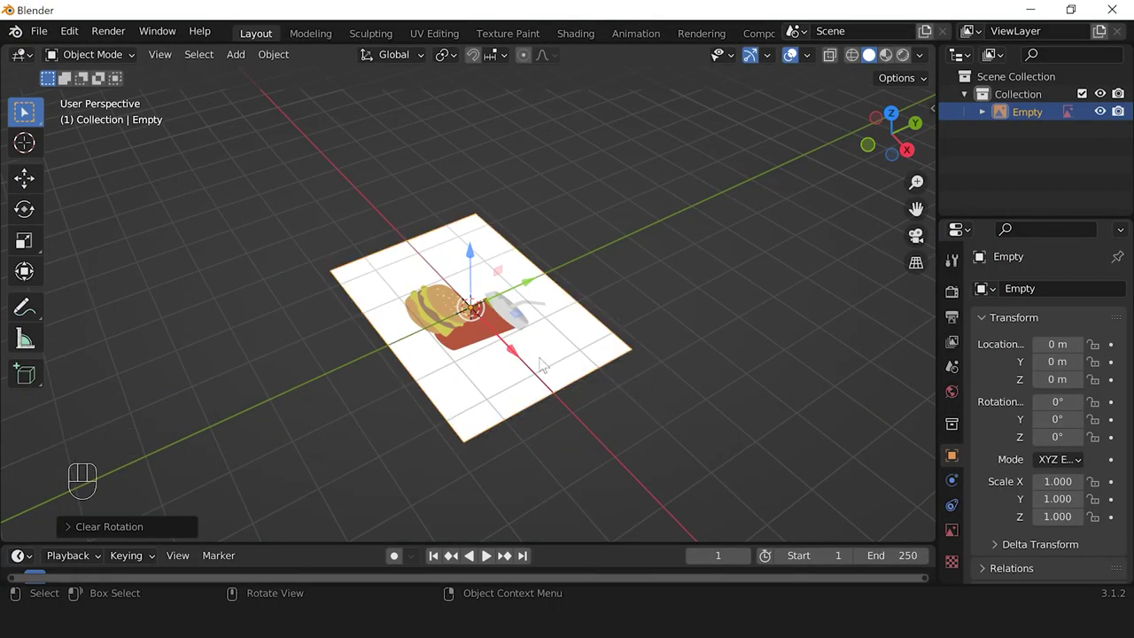
pyautogui.click(598, 350)
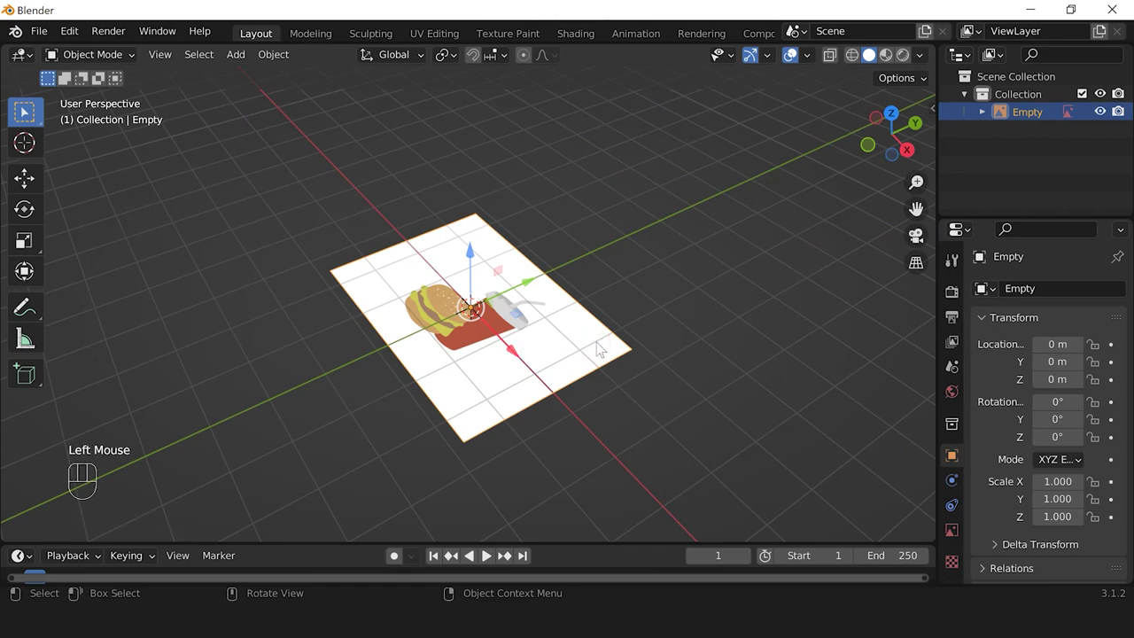
pyautogui.press('r')
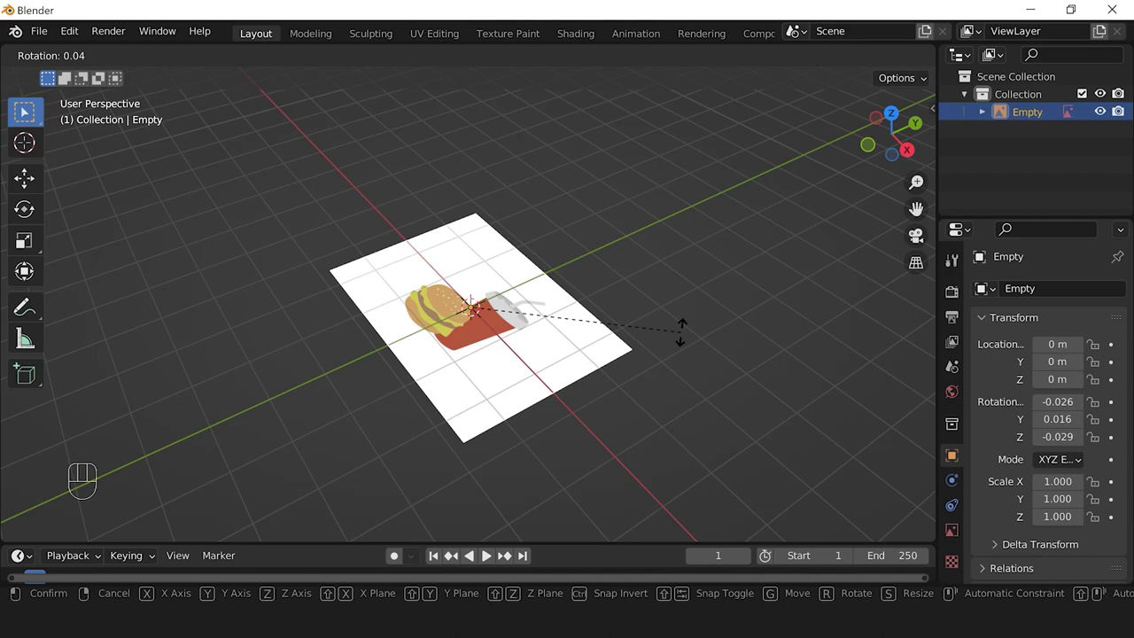
pyautogui.press('x')
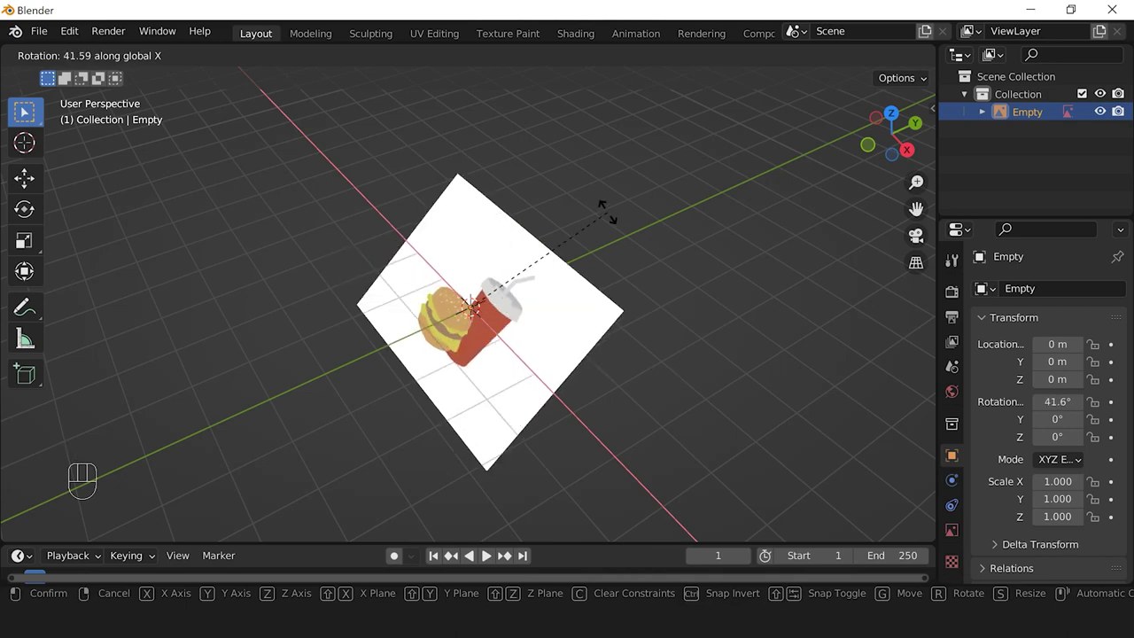
pyautogui.write('90')
pyautogui.press('Return')
# Step: Orbit and zoom the view to check the upright reference image
pyautogui.scroll(-2, 608, 221)
pyautogui.moveTo(608, 221); pyautogui.dragTo(620, 316, button='middle')
pyautogui.scroll(2, 578, 294)
pyautogui.scroll(-1, 619, 316)
pyautogui.scroll(-1, 653, 332)
pyautogui.scroll(1, 653, 332)
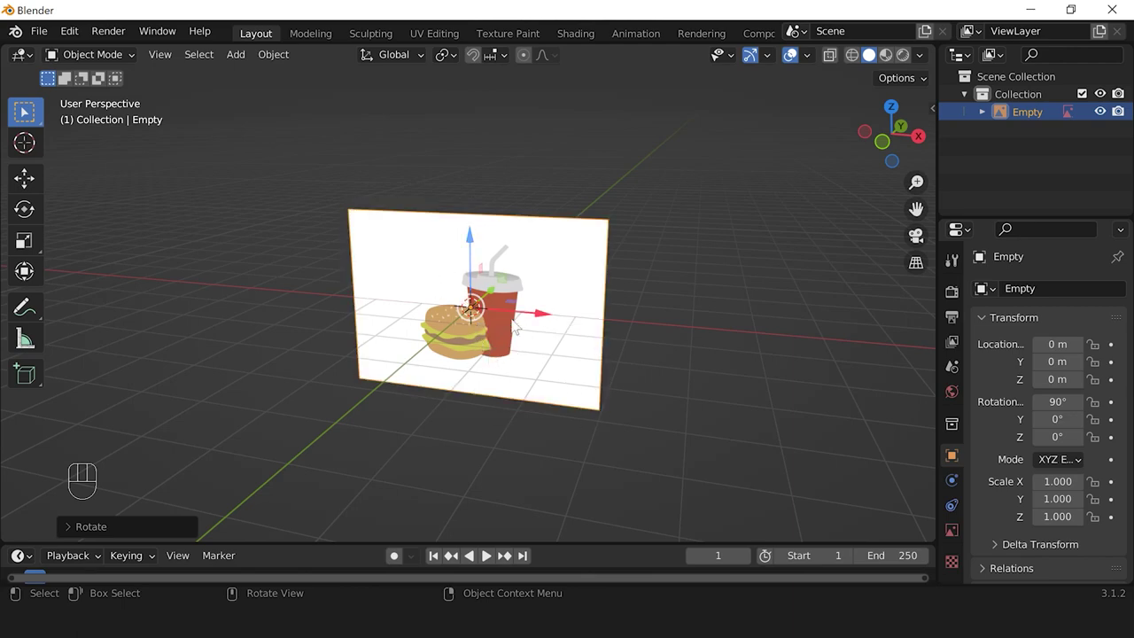
pyautogui.moveTo(602, 342); pyautogui.dragTo(634, 342, button='middle')
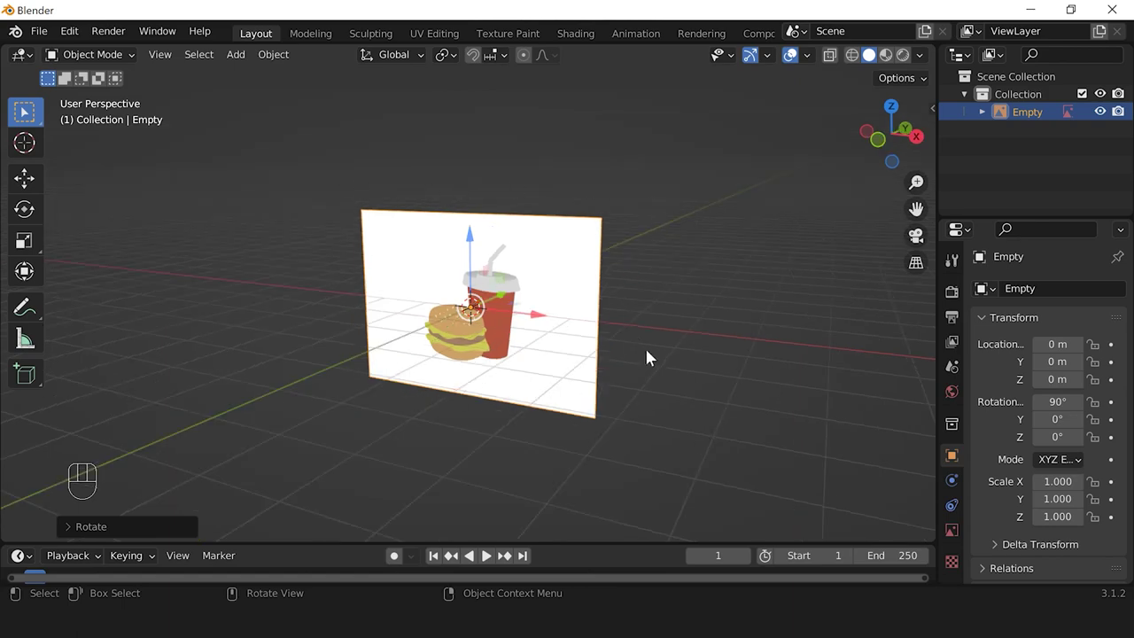
# Step: Switch to Numpad 1 Front view, then select the burger image sitting back at Y 6.261
pyautogui.press('KP_1')
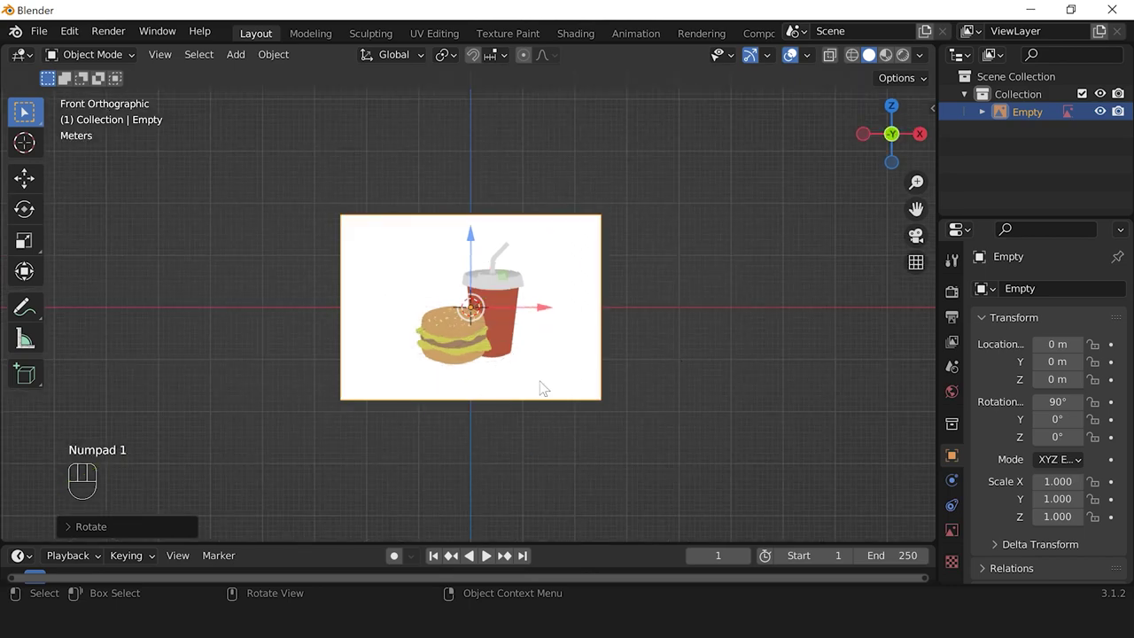
pyautogui.scroll(3, 541, 387)
pyautogui.scroll(1, 541, 387)
pyautogui.scroll(-1, 541, 387)
pyautogui.scroll(-1, 863, 478)
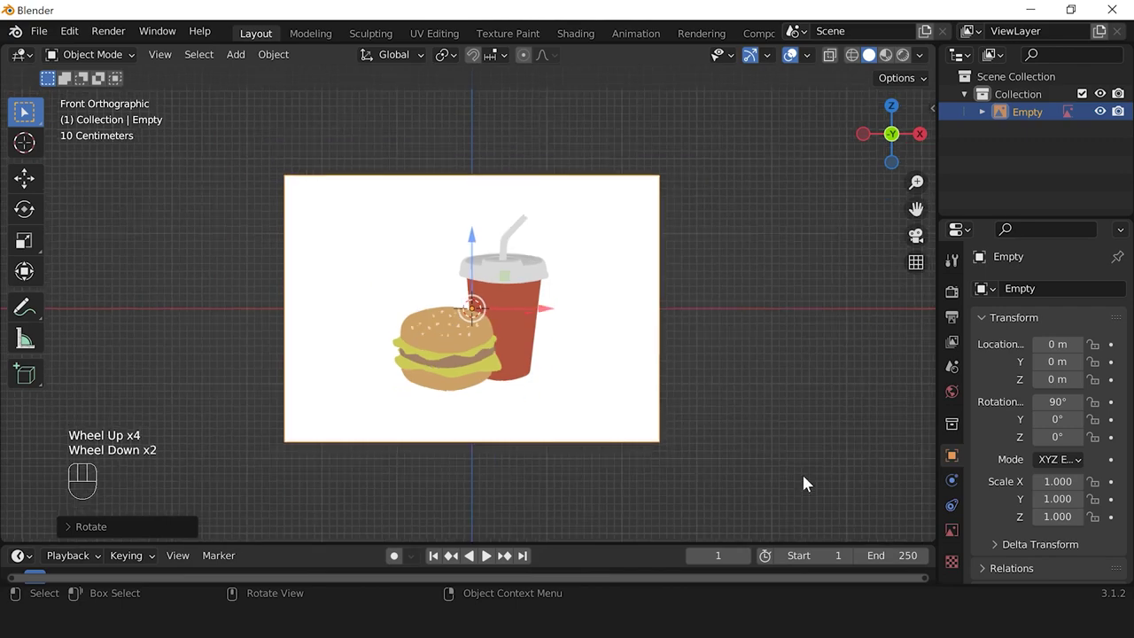
pyautogui.moveTo(612, 410); pyautogui.dragTo(569, 280, button='middle')
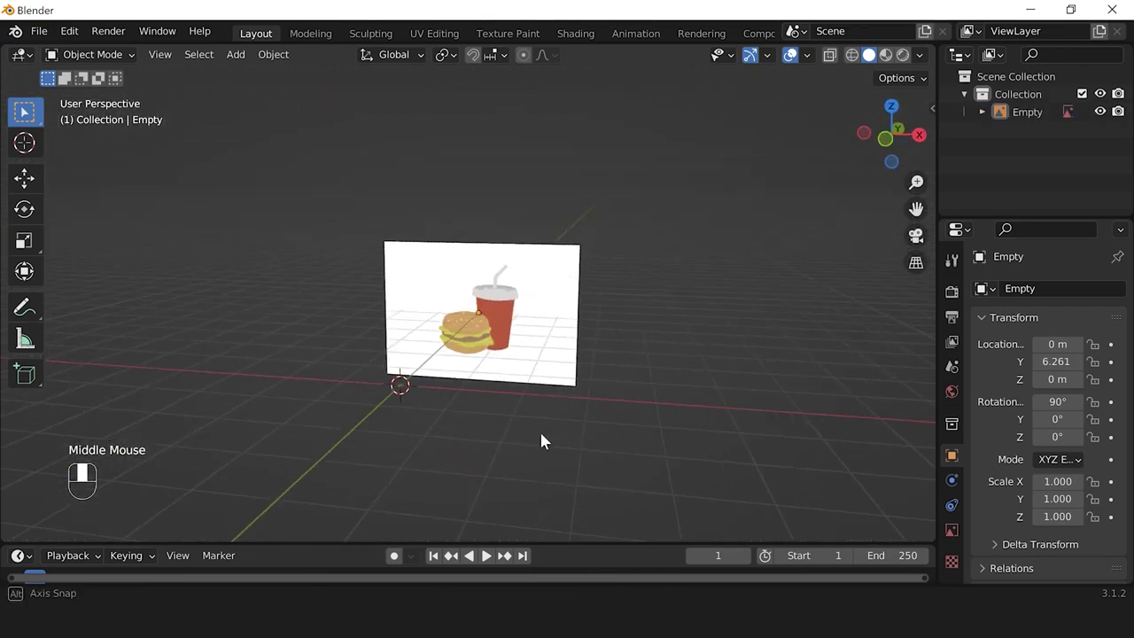
pyautogui.scroll(1, 542, 429)
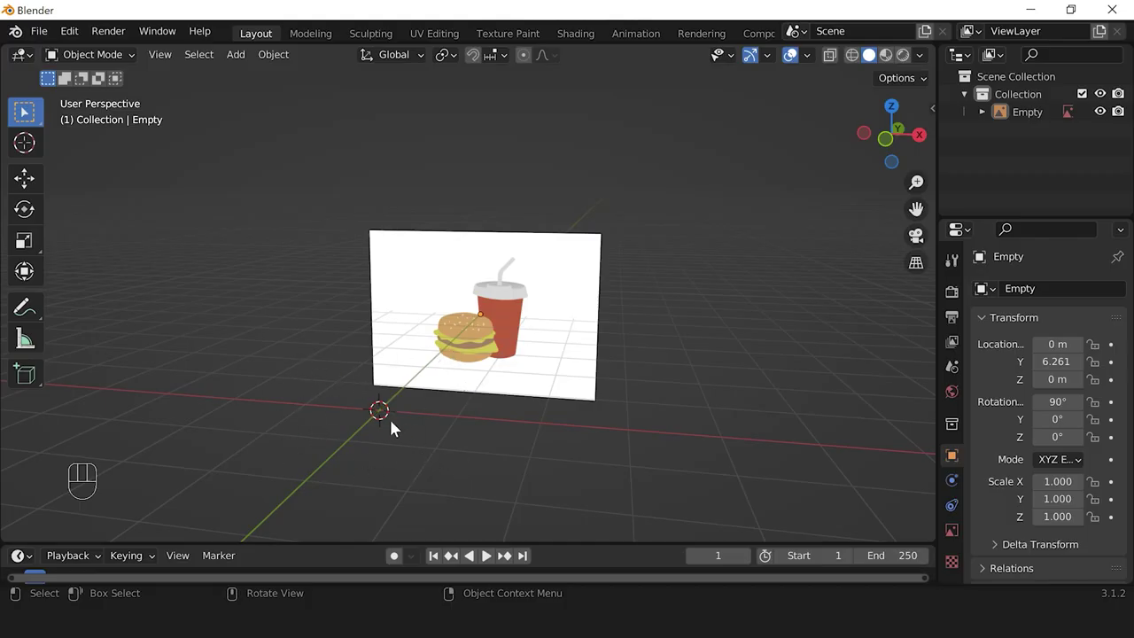
pyautogui.click(550, 347)
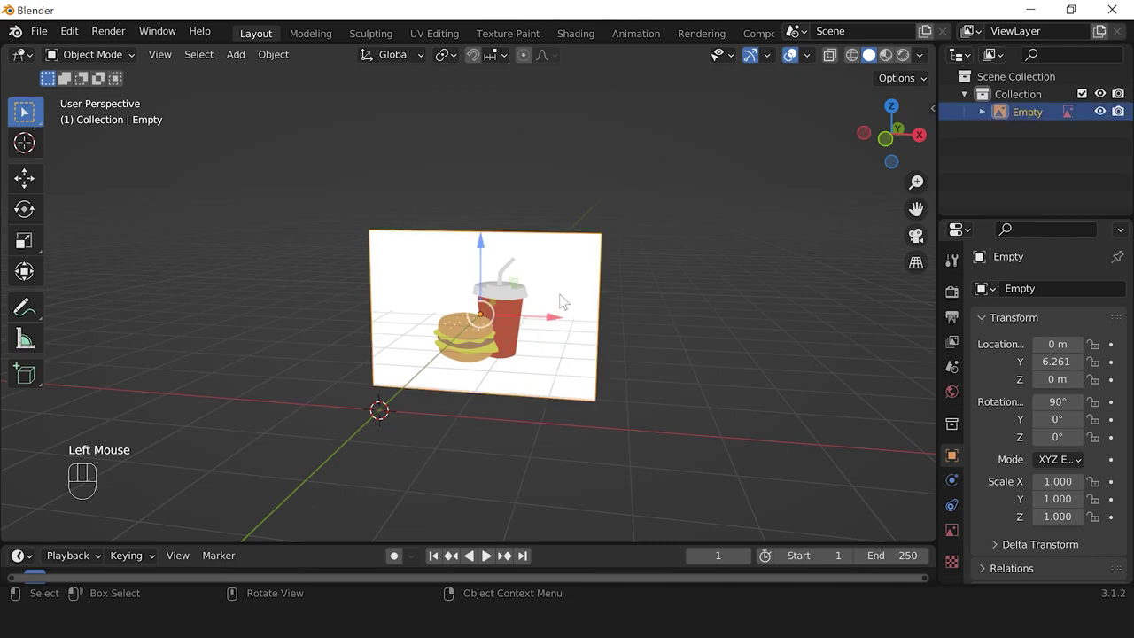
pyautogui.scroll(2, 608, 329)
pyautogui.scroll(1, 684, 381)
pyautogui.scroll(-1, 684, 381)
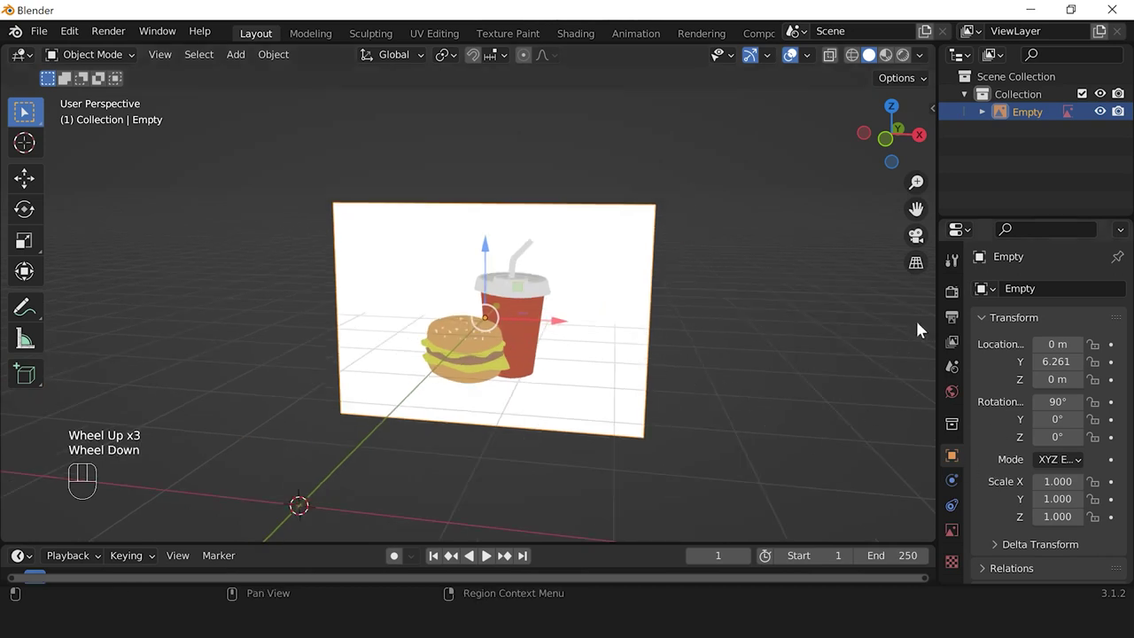
# Step: Enable opacity on the burger.png reference image and set it to 0.200
pyautogui.click(950, 529)
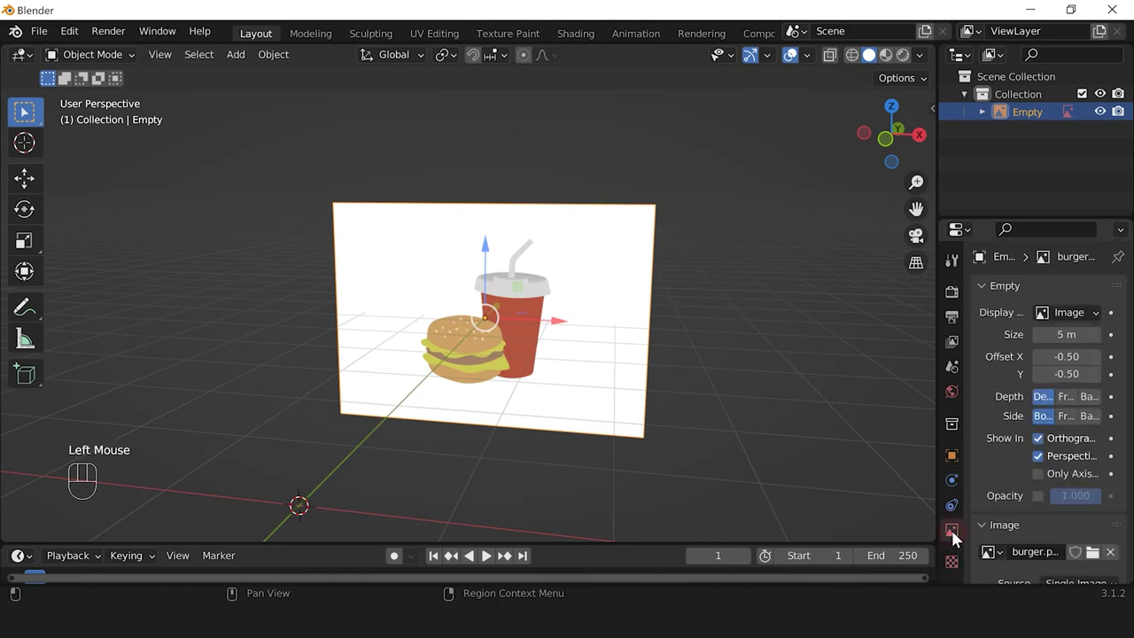
pyautogui.click(1037, 496)
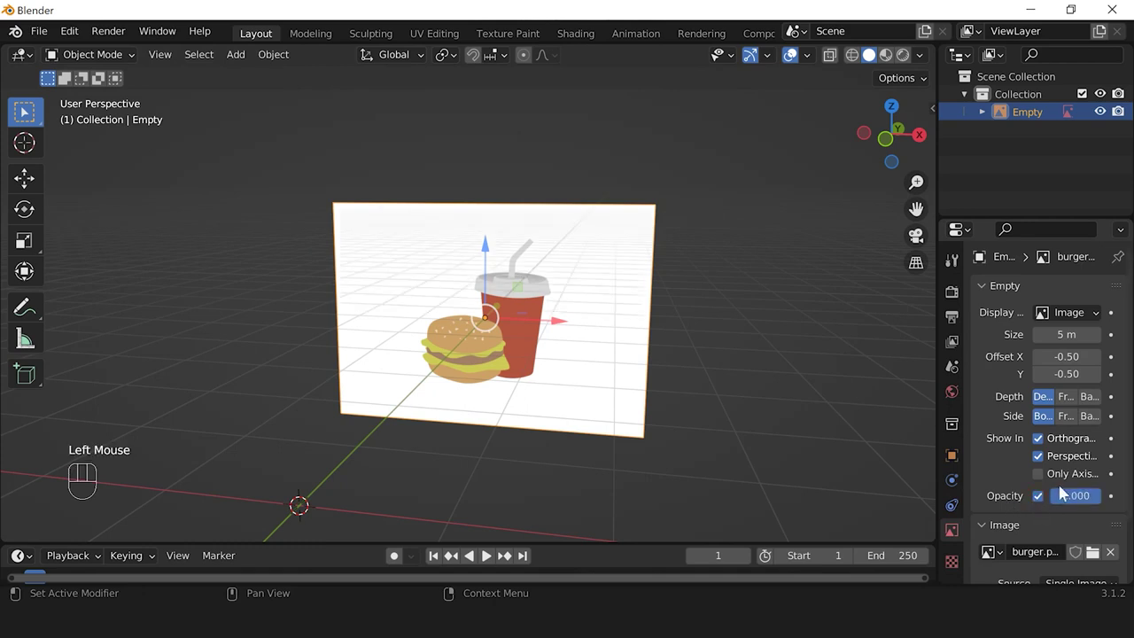
pyautogui.moveTo(1090, 505); pyautogui.dragTo(1030, 504)
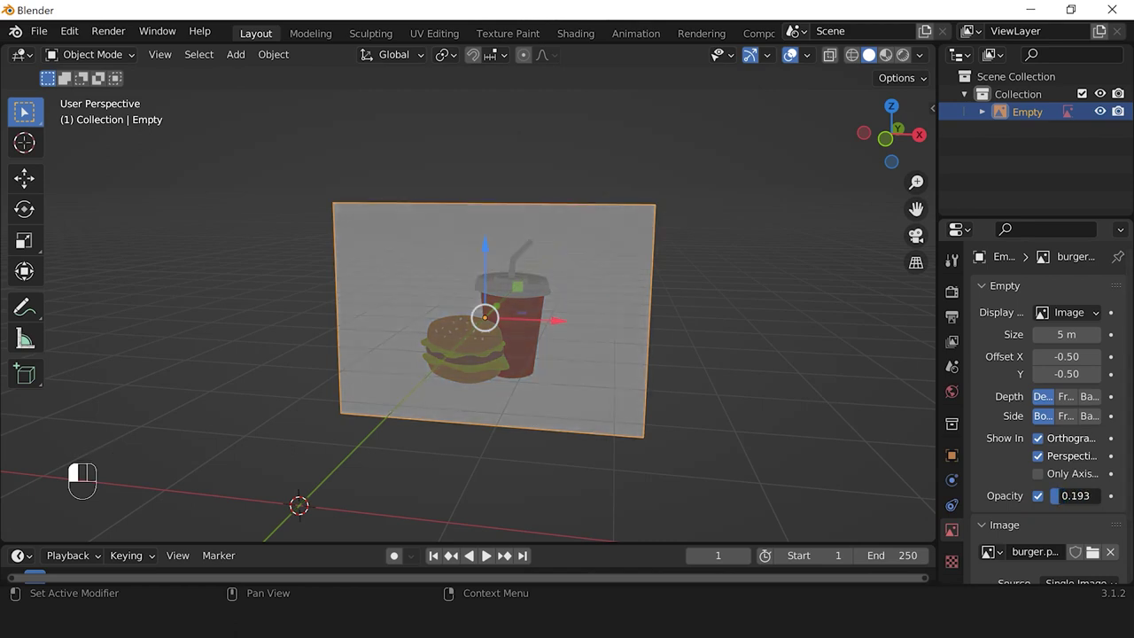
pyautogui.click(1076, 496)
pyautogui.write('0.2')
pyautogui.press('Return')
# Step: Deselect the faded reference image and view it straight on from the Front (Numpad 1)
pyautogui.click(690, 462)
pyautogui.moveTo(690, 462); pyautogui.dragTo(521, 387, button='middle')
pyautogui.scroll(2, 541, 387)
pyautogui.scroll(-1, 542, 387)
pyautogui.press('KP_1')
pyautogui.scroll(1, 576, 408)
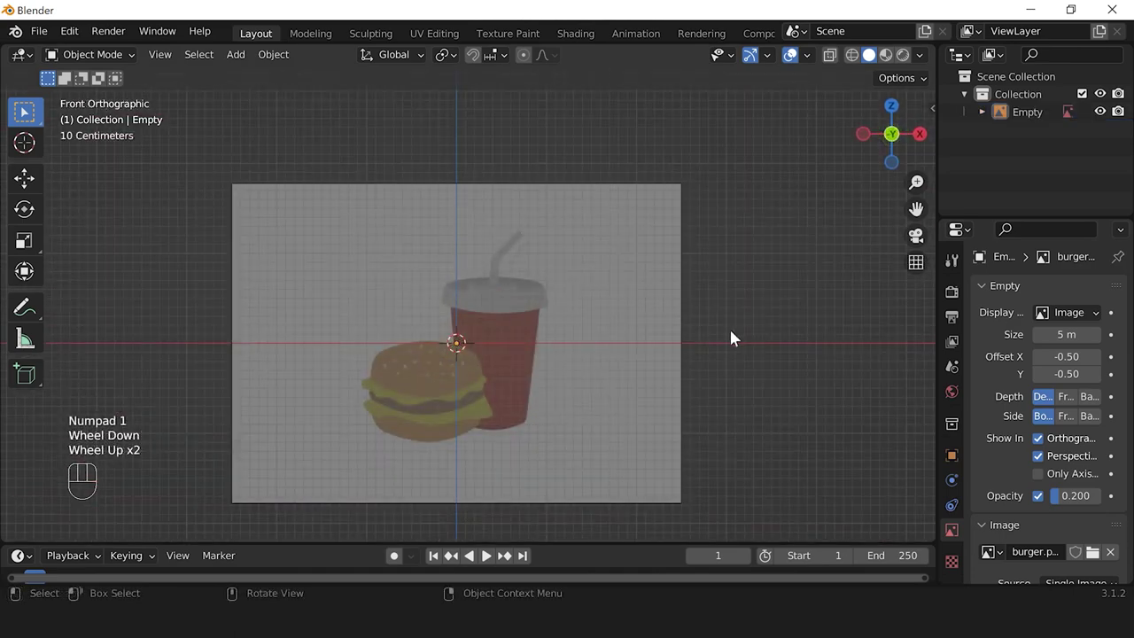
pyautogui.click(23, 312)
pyautogui.scroll(2, 483, 391)
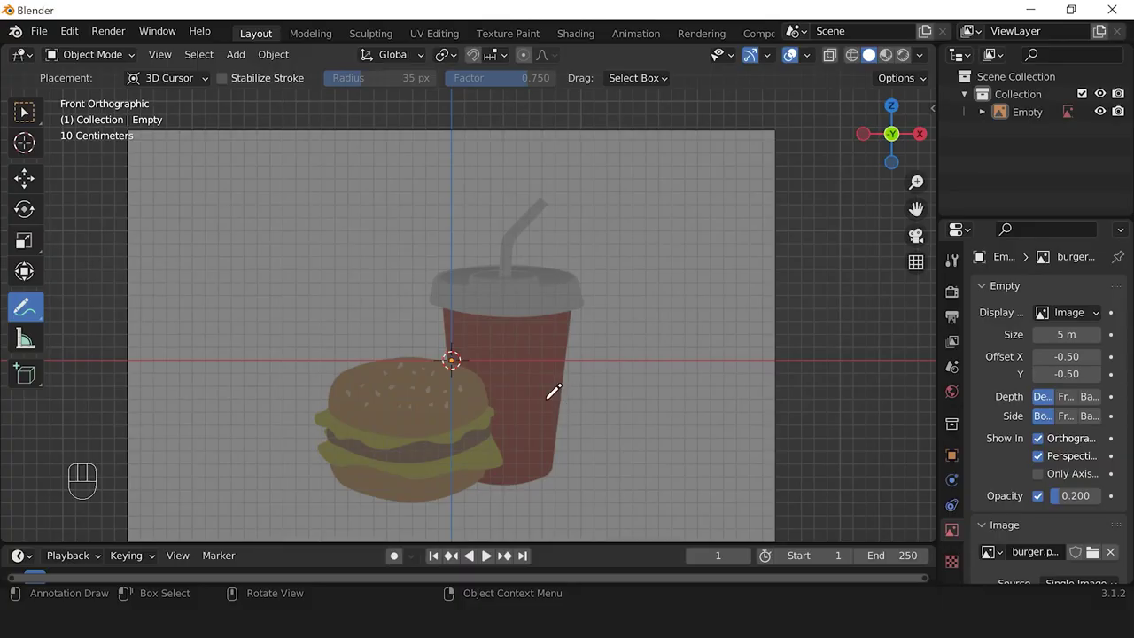
pyautogui.moveTo(549, 393); pyautogui.dragTo(653, 414)
pyautogui.moveTo(551, 387)
pyautogui.mouseDown()
pyautogui.moveTo(550, 407)
pyautogui.moveTo(599, 379)
pyautogui.mouseUp()
pyautogui.moveTo(574, 303); pyautogui.dragTo(646, 242)
pyautogui.moveTo(591, 279)
pyautogui.mouseDown()
pyautogui.moveTo(574, 304)
pyautogui.moveTo(611, 292)
pyautogui.mouseUp()
pyautogui.moveTo(522, 218)
pyautogui.mouseDown()
pyautogui.moveTo(647, 197)
pyautogui.moveTo(526, 215)
pyautogui.moveTo(557, 247)
pyautogui.mouseUp()
pyautogui.press('a')
pyautogui.hotkey('alt', 'a')
pyautogui.moveTo(24, 306); pyautogui.dragTo(106, 425)
pyautogui.moveTo(611, 203)
pyautogui.mouseDown()
pyautogui.moveTo(628, 188)
pyautogui.moveTo(600, 370)
pyautogui.moveTo(566, 407)
pyautogui.mouseUp()
pyautogui.press('w')
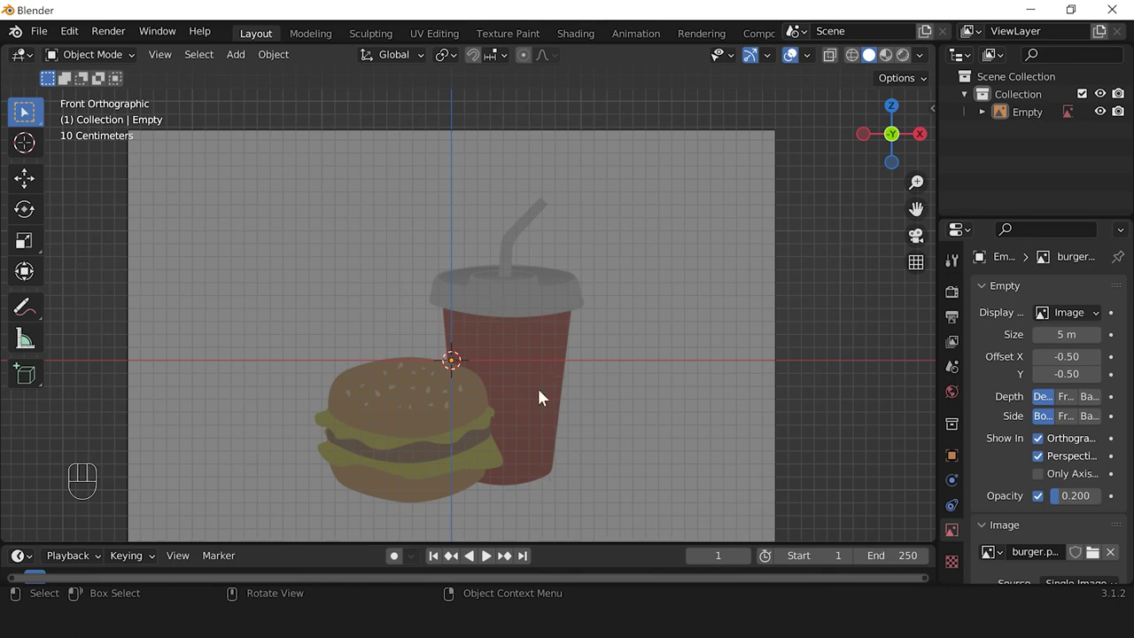
pyautogui.press('shift')
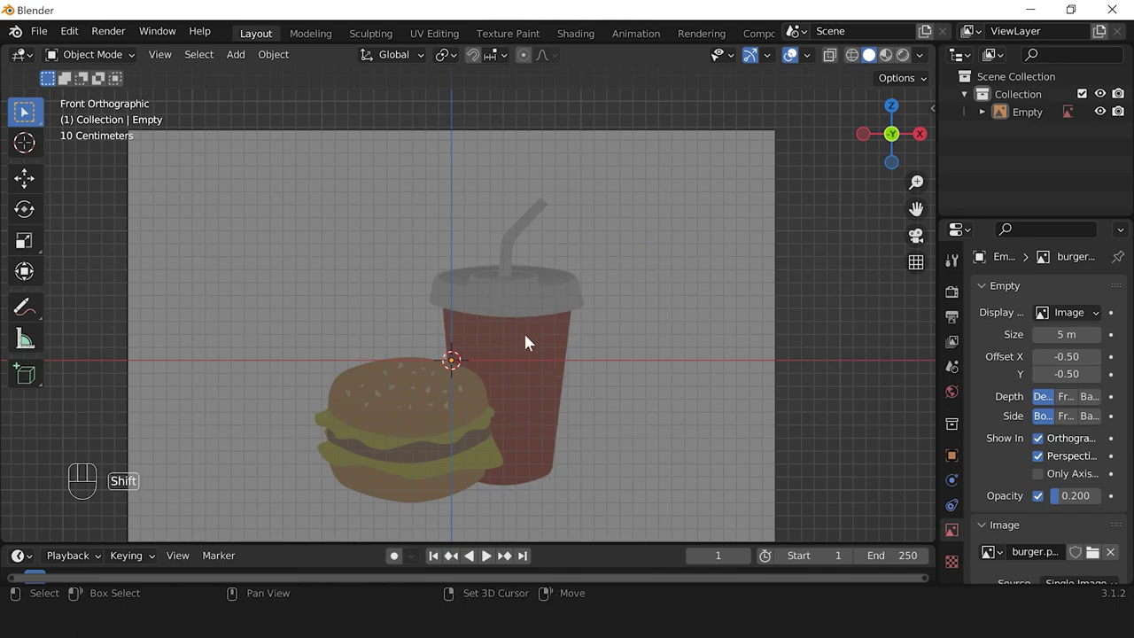
# Step: Add a cylinder mesh at the origin, enable X-Ray, and begin scaling it down
pyautogui.press('shift')
pyautogui.hotkey('shift', 'a')
pyautogui.moveTo(468, 246)
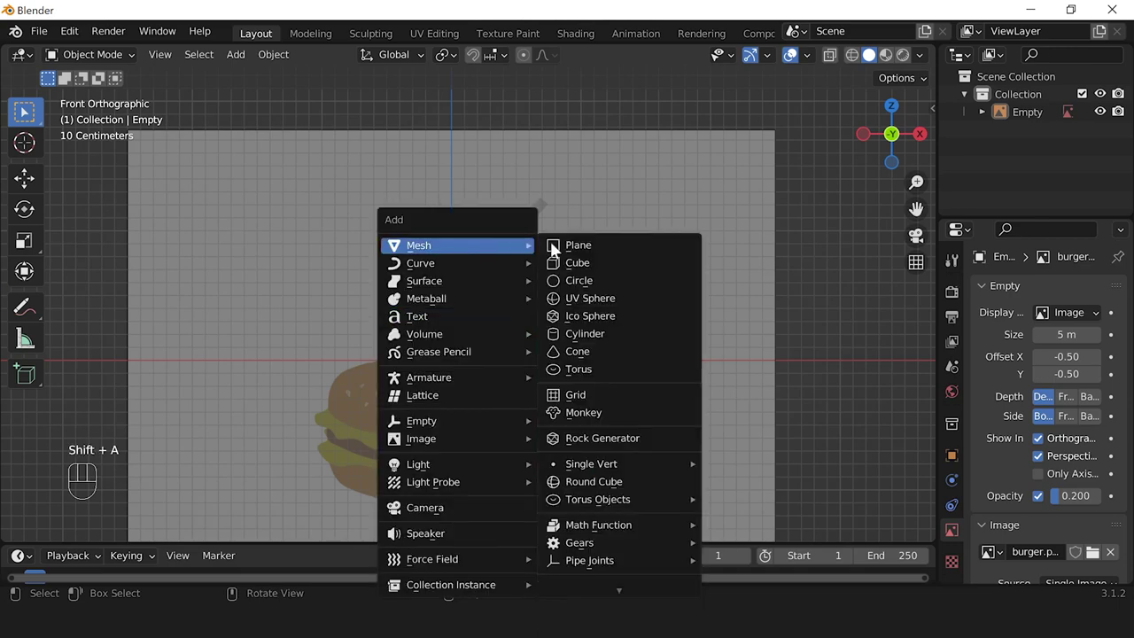
pyautogui.click(585, 334)
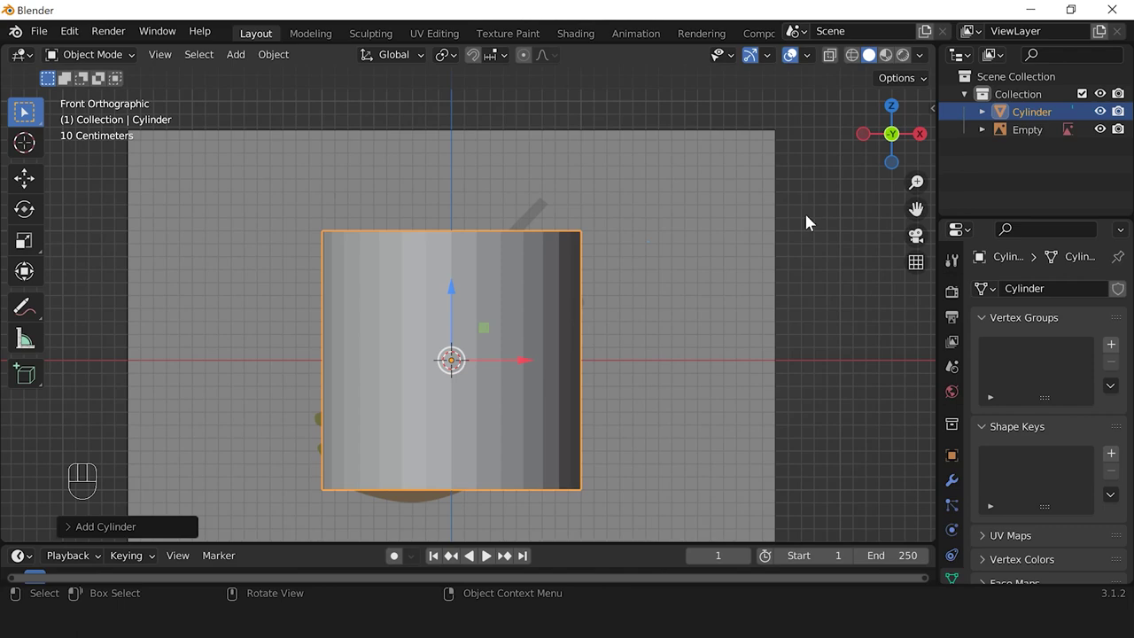
pyautogui.click(830, 58)
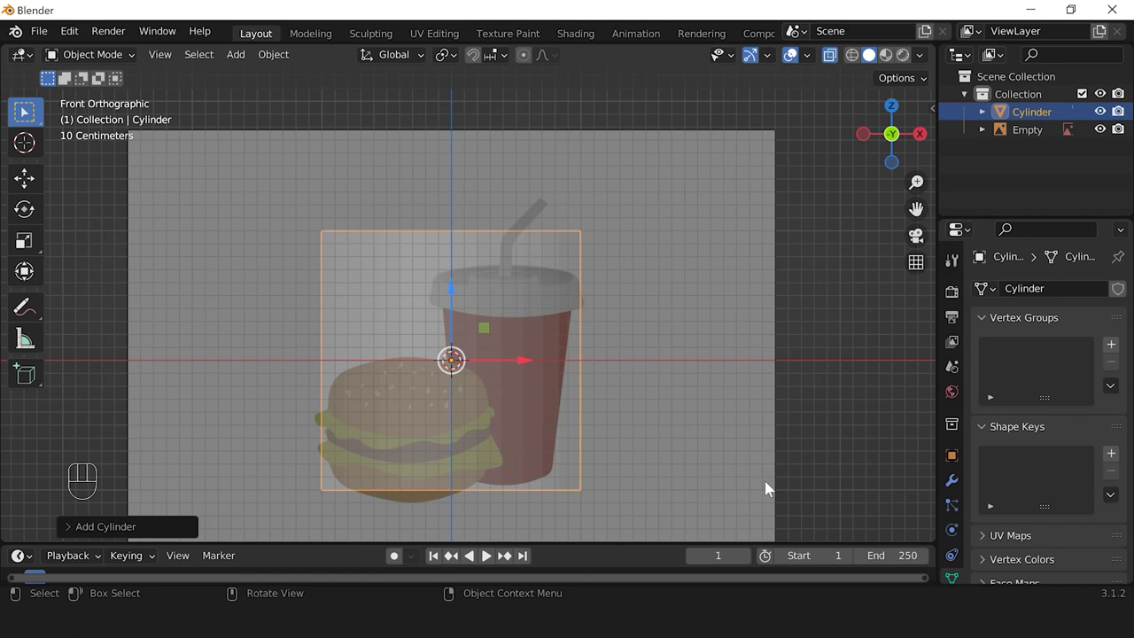
pyautogui.press('s')
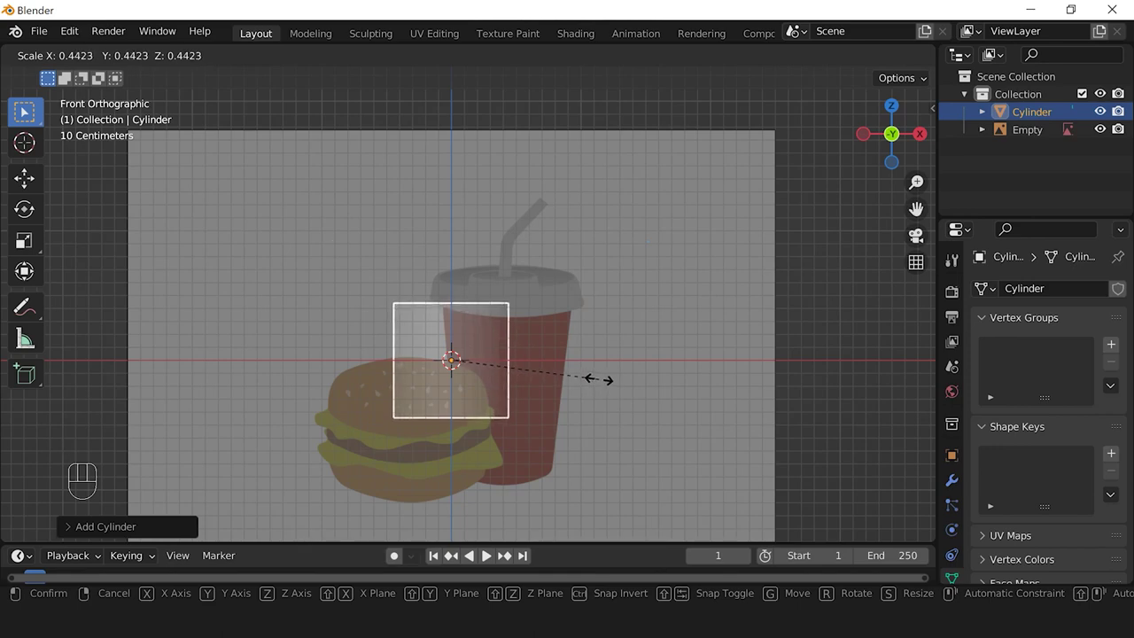
# Step: Shrink the cylinder to about half size, move it over the cup, shrink again and nudge down
pyautogui.click(606, 379)
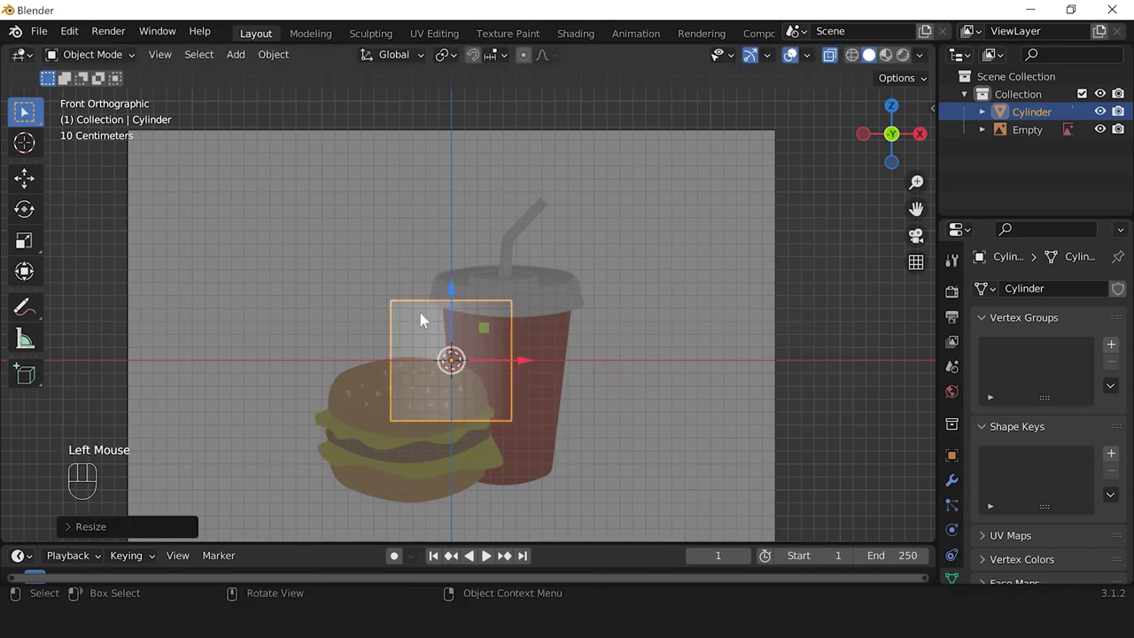
pyautogui.scroll(1, 489, 370)
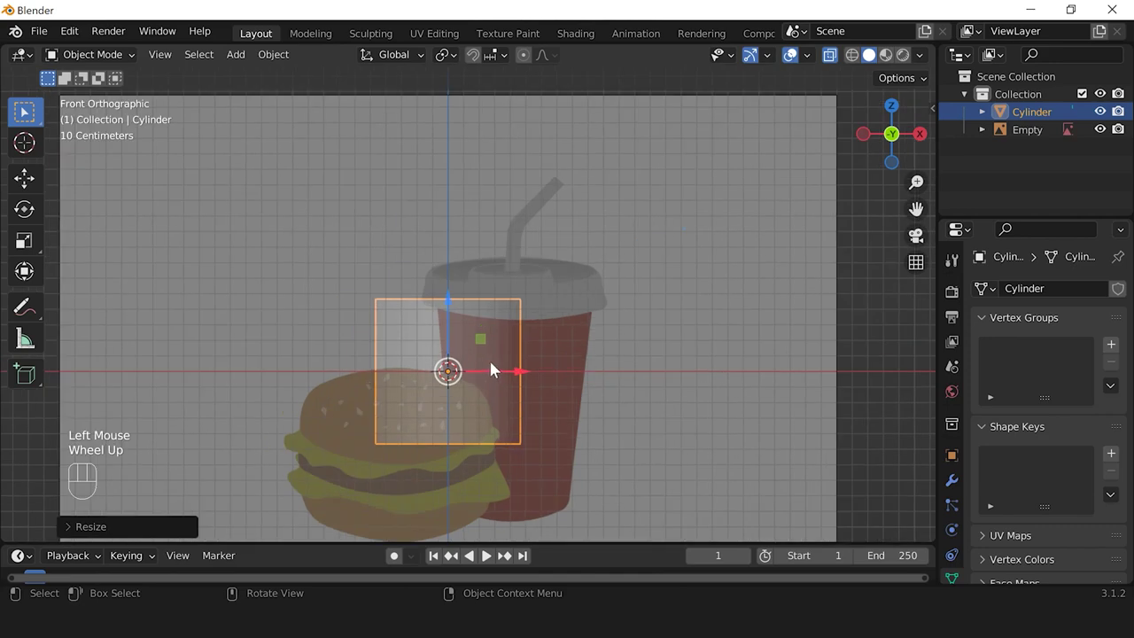
pyautogui.moveTo(521, 373); pyautogui.dragTo(584, 374)
pyautogui.moveTo(512, 301); pyautogui.dragTo(514, 382)
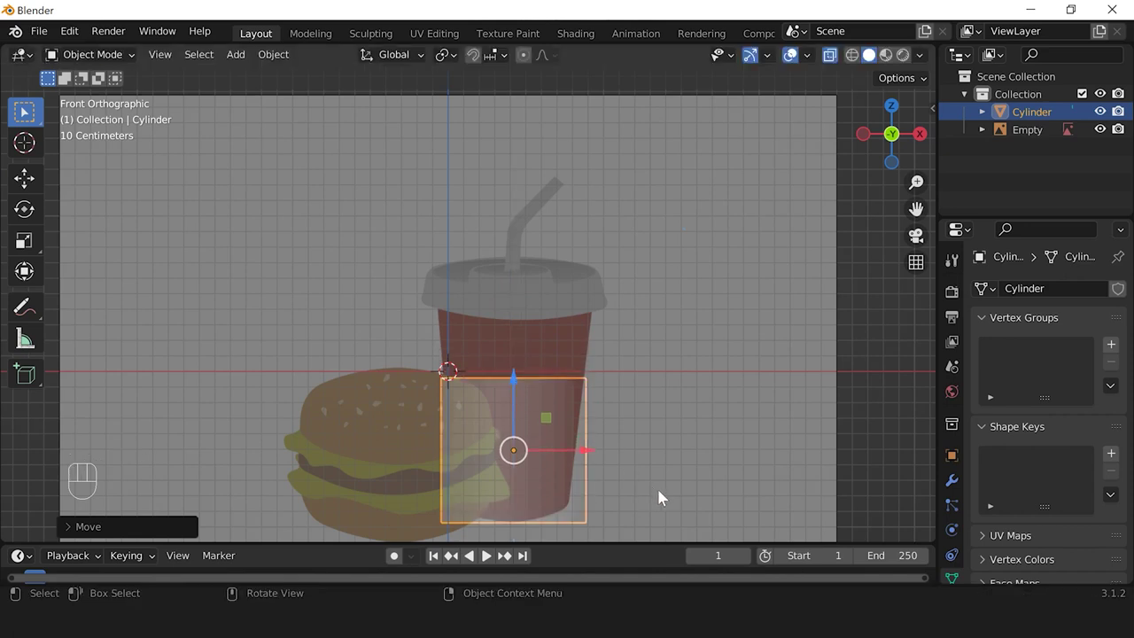
pyautogui.press('s')
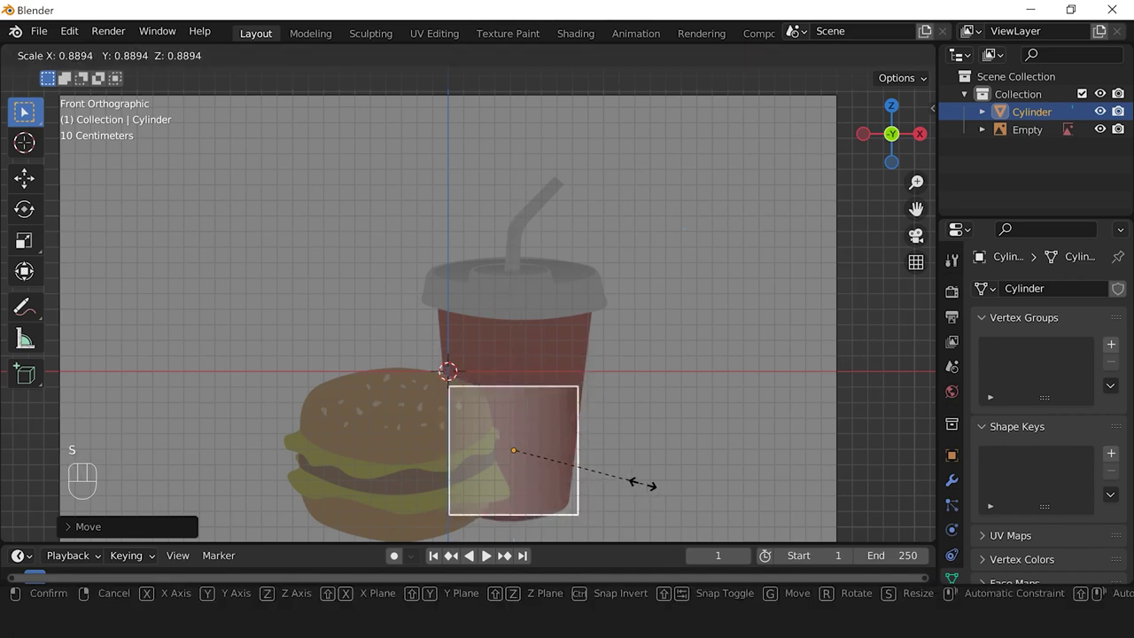
pyautogui.click(633, 474)
pyautogui.moveTo(513, 380); pyautogui.dragTo(507, 387)
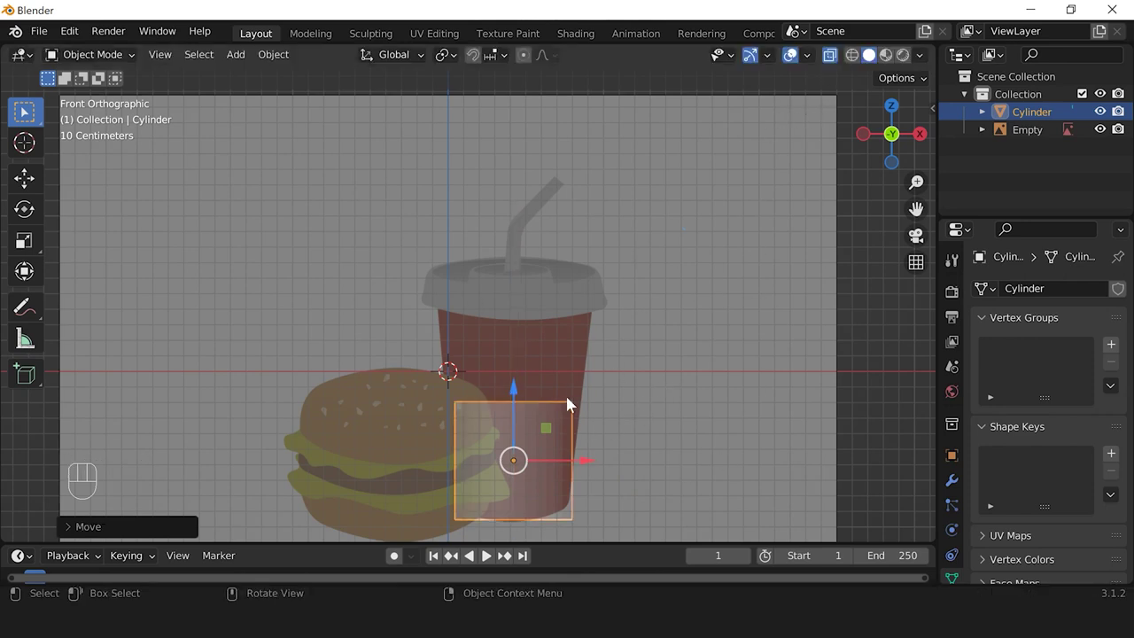
# Step: Turn off X-Ray, orbit into a perspective view of the cylinder, and open the interaction mode list
pyautogui.click(830, 58)
pyautogui.scroll(-1, 690, 347)
pyautogui.moveTo(691, 347); pyautogui.dragTo(542, 355, button='middle')
pyautogui.scroll(-1, 623, 394)
pyautogui.scroll(-3, 623, 392)
pyautogui.scroll(1, 625, 397)
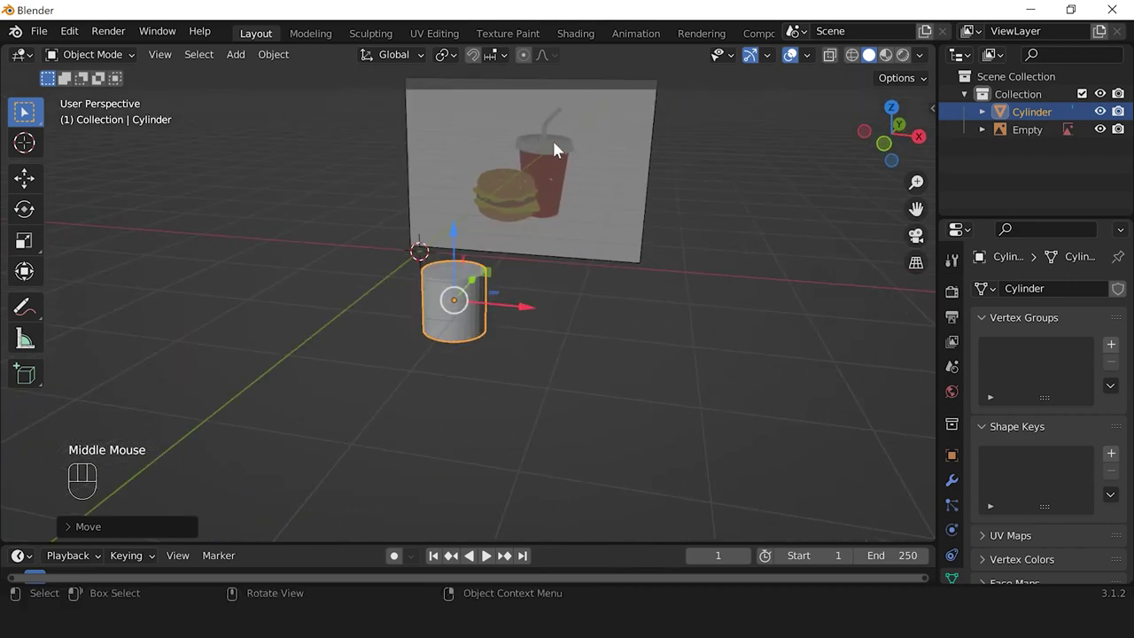
pyautogui.scroll(1, 580, 314)
pyautogui.scroll(1, 580, 314)
pyautogui.scroll(-1, 580, 314)
pyautogui.keyDown('shift'); pyautogui.moveTo(580, 314); pyautogui.dragTo(538, 255, button='middle'); pyautogui.keyUp('shift')
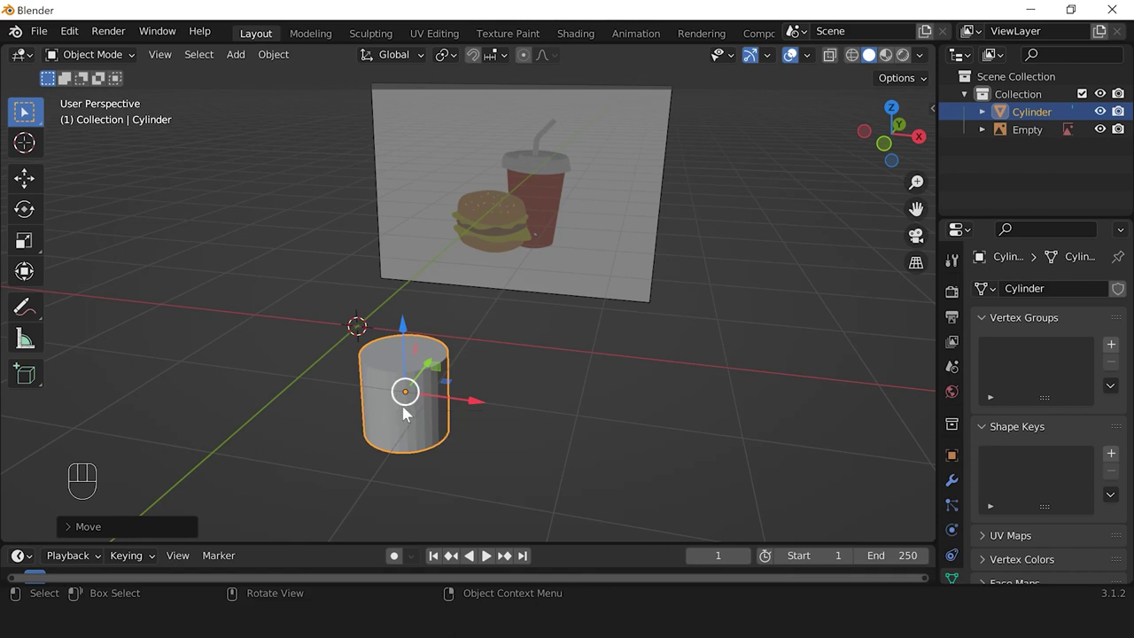
pyautogui.click(90, 55)
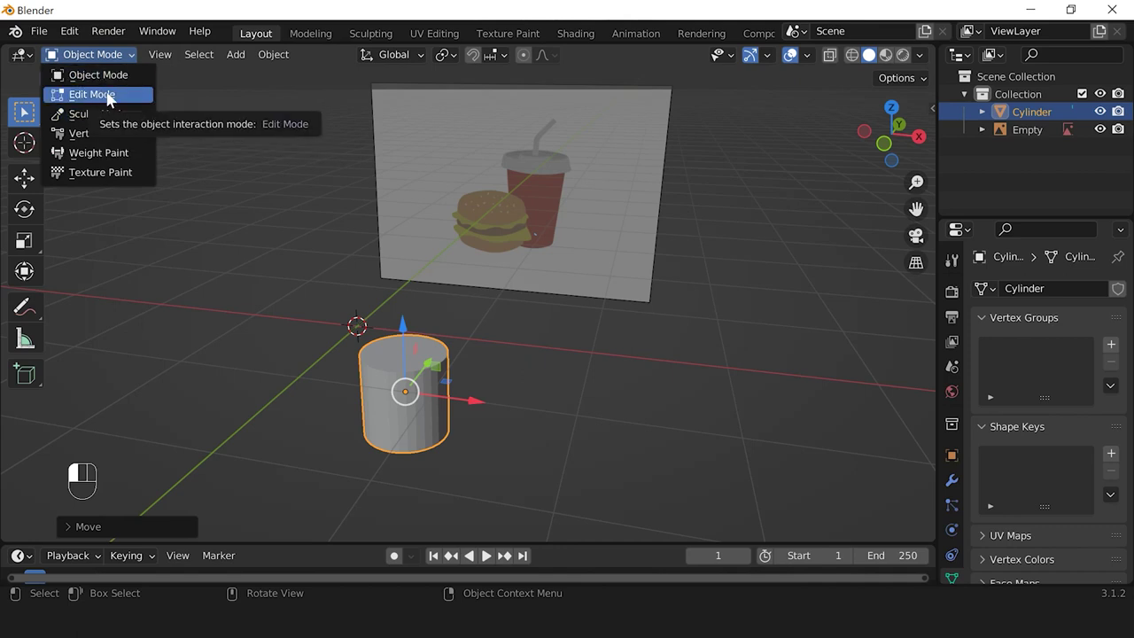
pyautogui.click(98, 94)
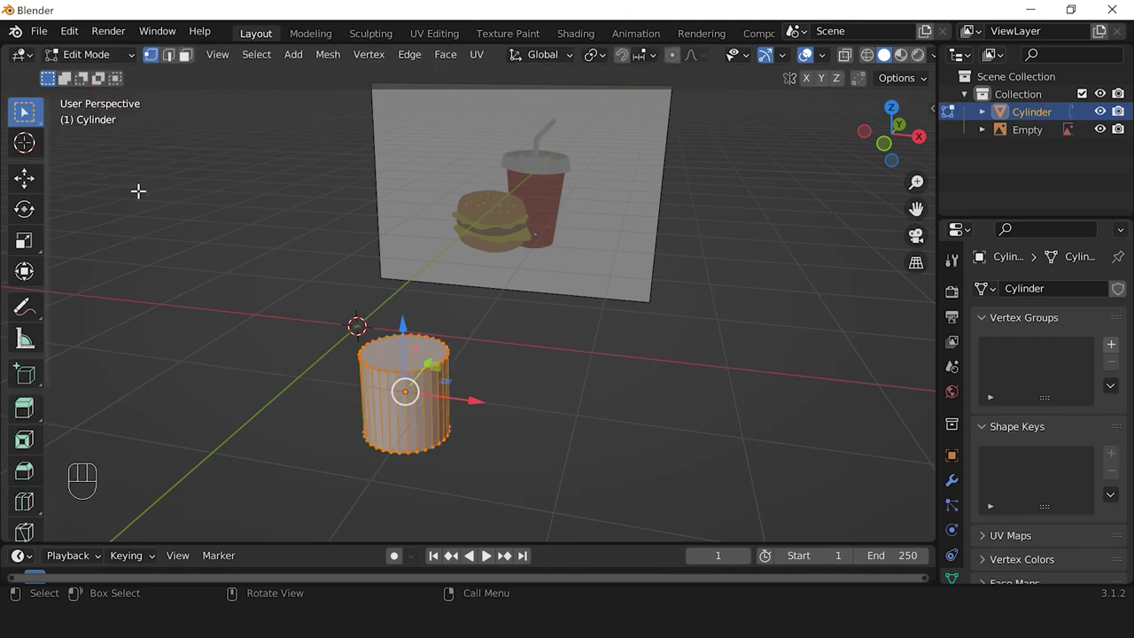
pyautogui.click(473, 370)
pyautogui.scroll(2, 430, 428)
pyautogui.keyDown('shift'); pyautogui.scroll(-1, 430, 428); pyautogui.keyUp('shift')
pyautogui.keyDown('shift'); pyautogui.moveTo(430, 428); pyautogui.dragTo(465, 372, button='middle'); pyautogui.keyUp('shift')
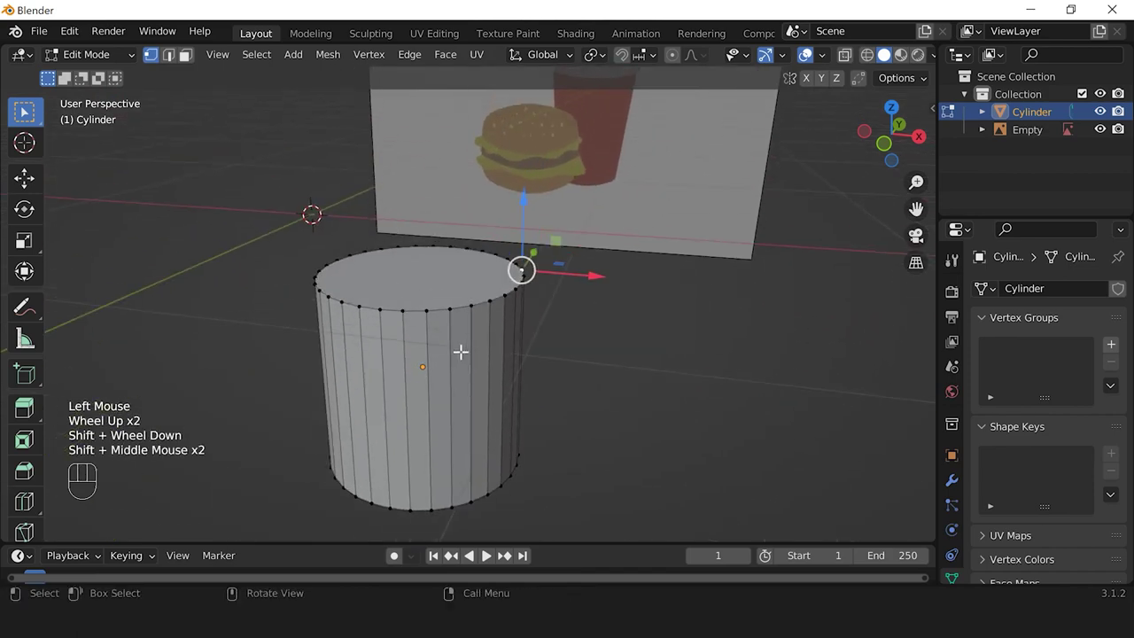
pyautogui.click(403, 310)
pyautogui.click(393, 309)
pyautogui.click(449, 308)
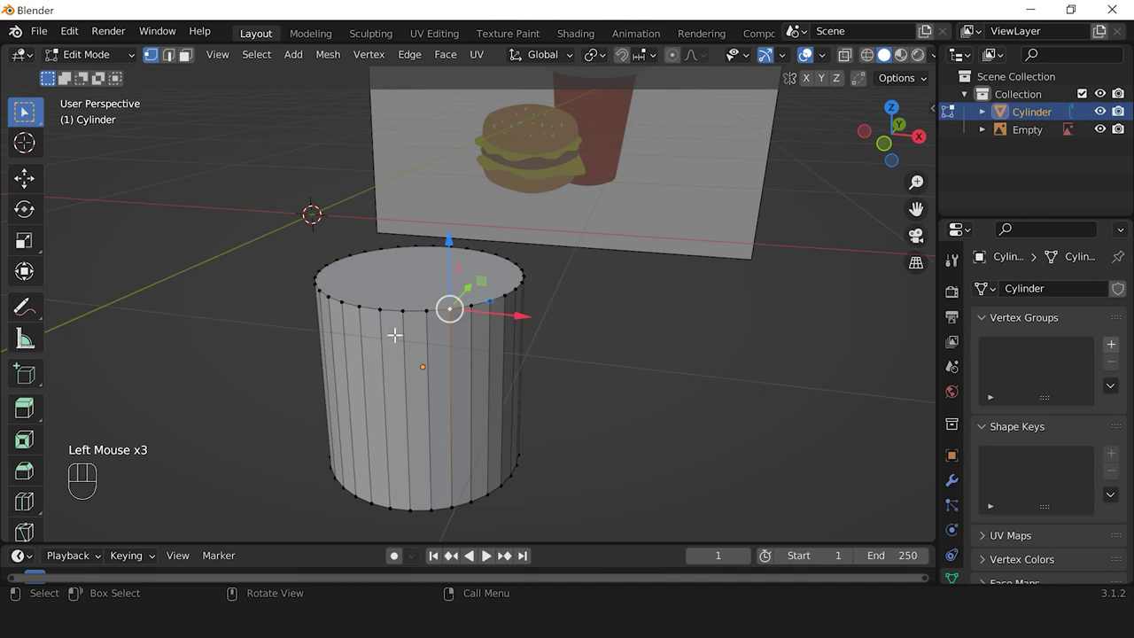
pyautogui.click(403, 310)
pyautogui.click(380, 309)
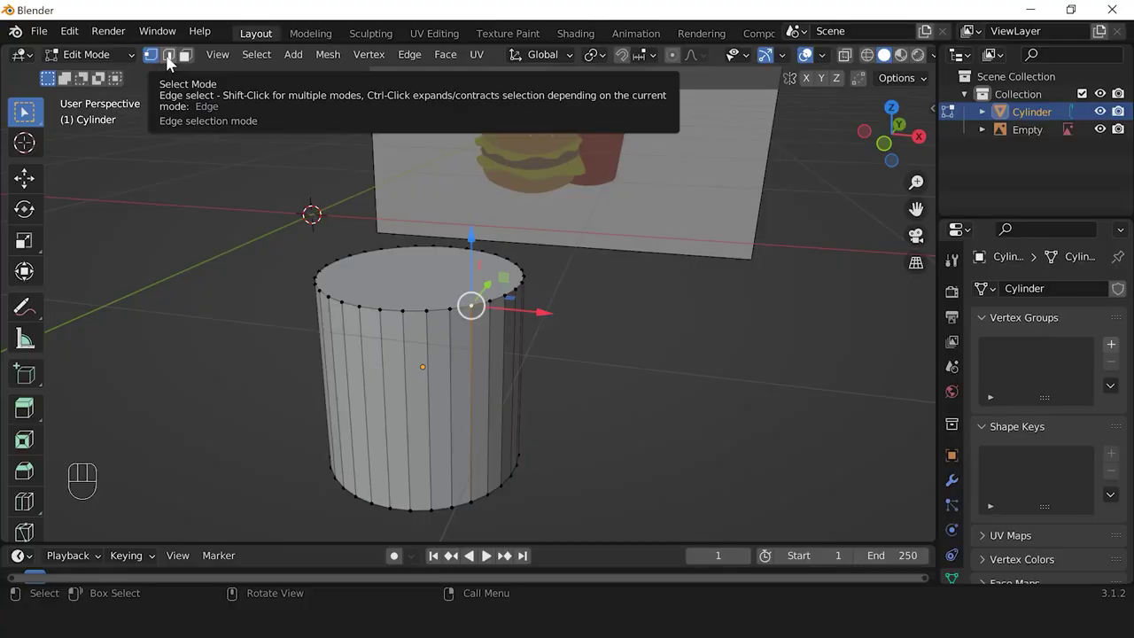
pyautogui.click(168, 55)
pyautogui.click(427, 327)
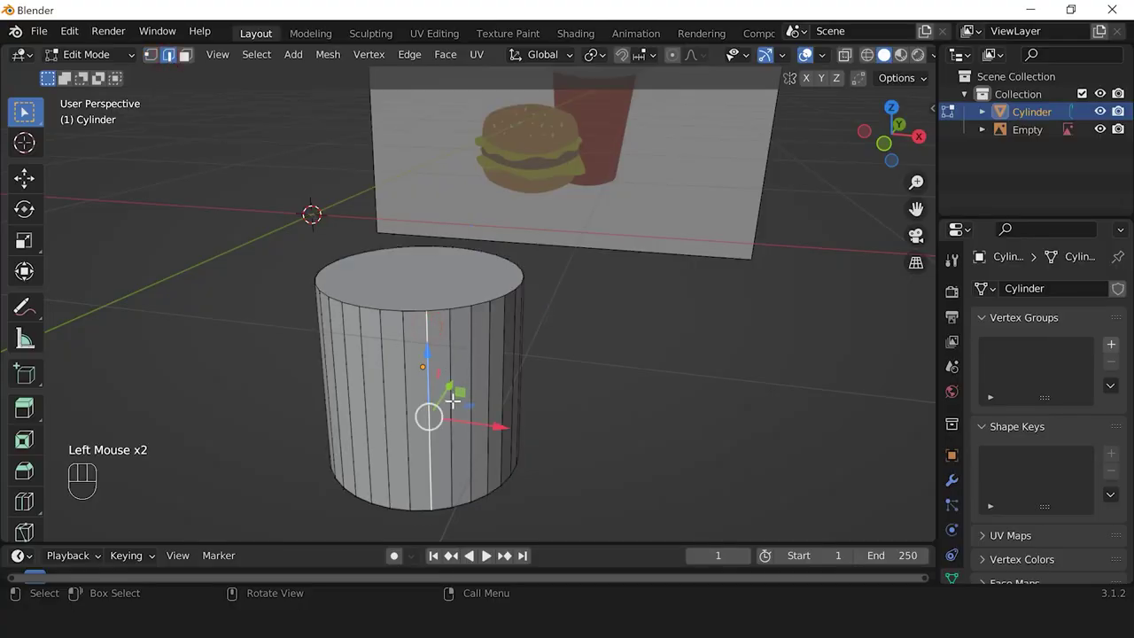
pyautogui.press('g')
pyautogui.rightClick(462, 457)
pyautogui.click(462, 412)
pyautogui.press('g')
pyautogui.rightClick(484, 387)
pyautogui.press('s')
pyautogui.rightClick(679, 448)
pyautogui.press('r')
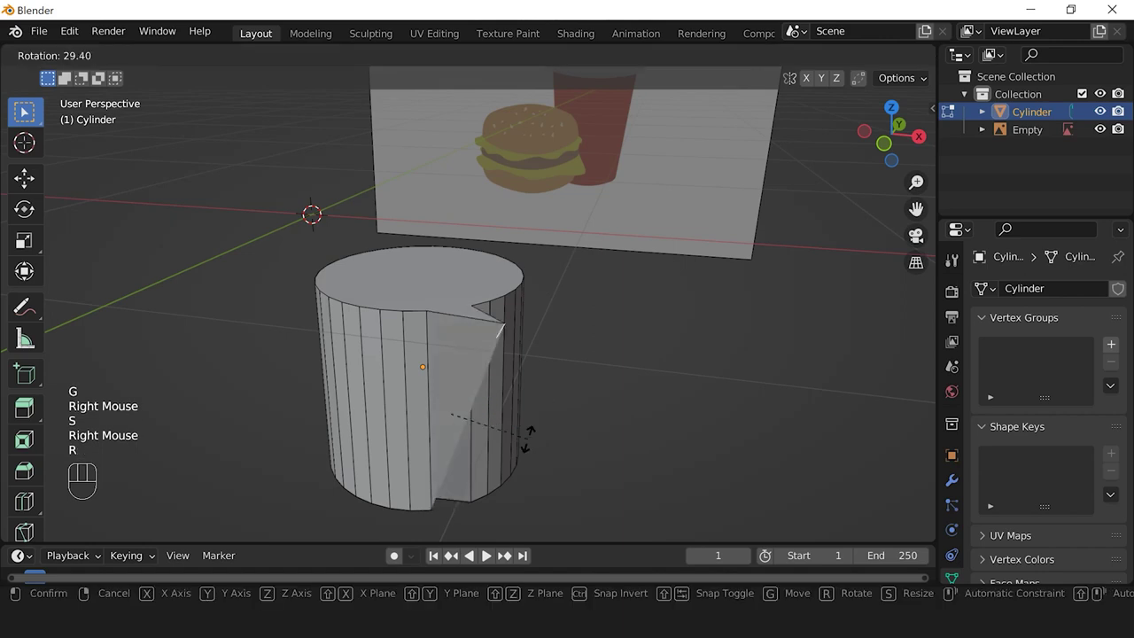
pyautogui.rightClick(580, 347)
pyautogui.scroll(-2, 391, 287)
pyautogui.scroll(2, 392, 287)
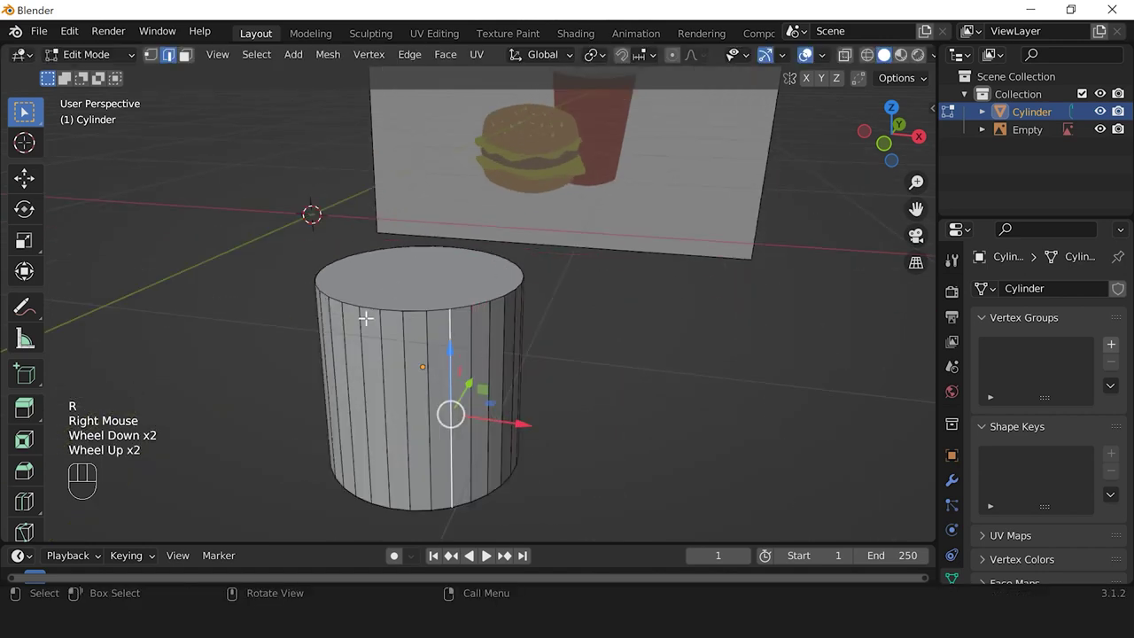
pyautogui.scroll(-1, 499, 328)
pyautogui.scroll(1, 500, 330)
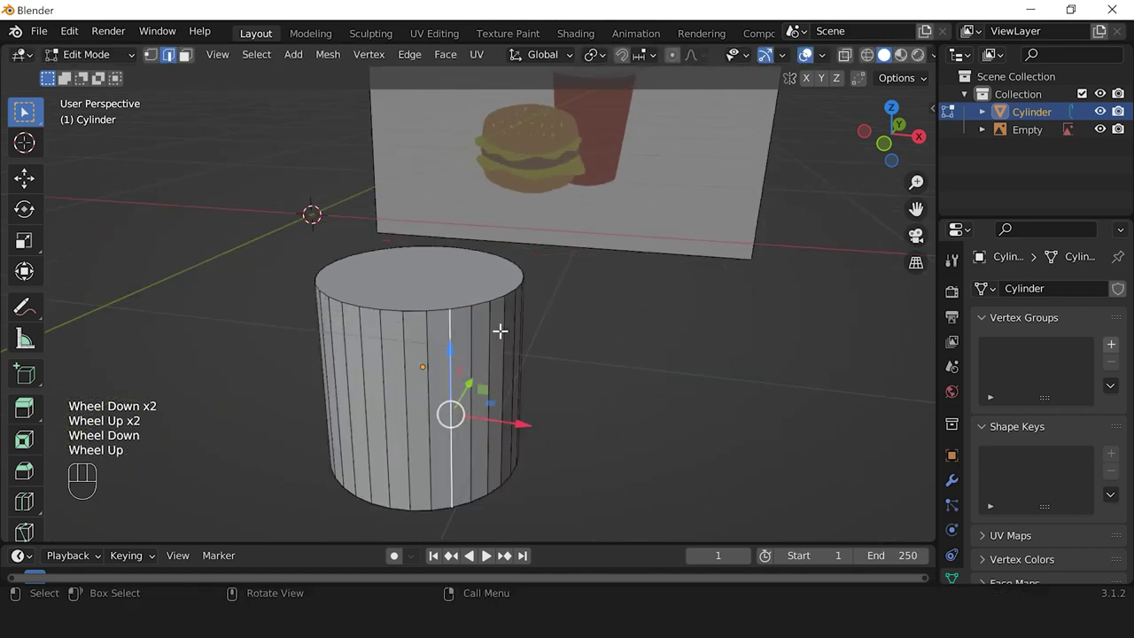
pyautogui.press('Tab')
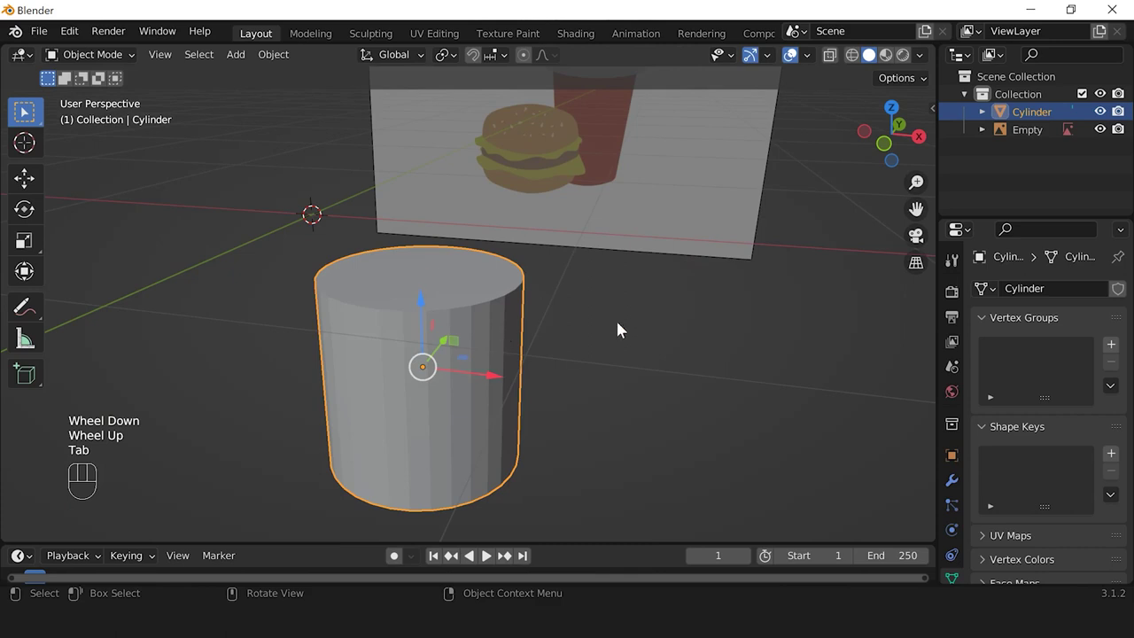
pyautogui.press('s')
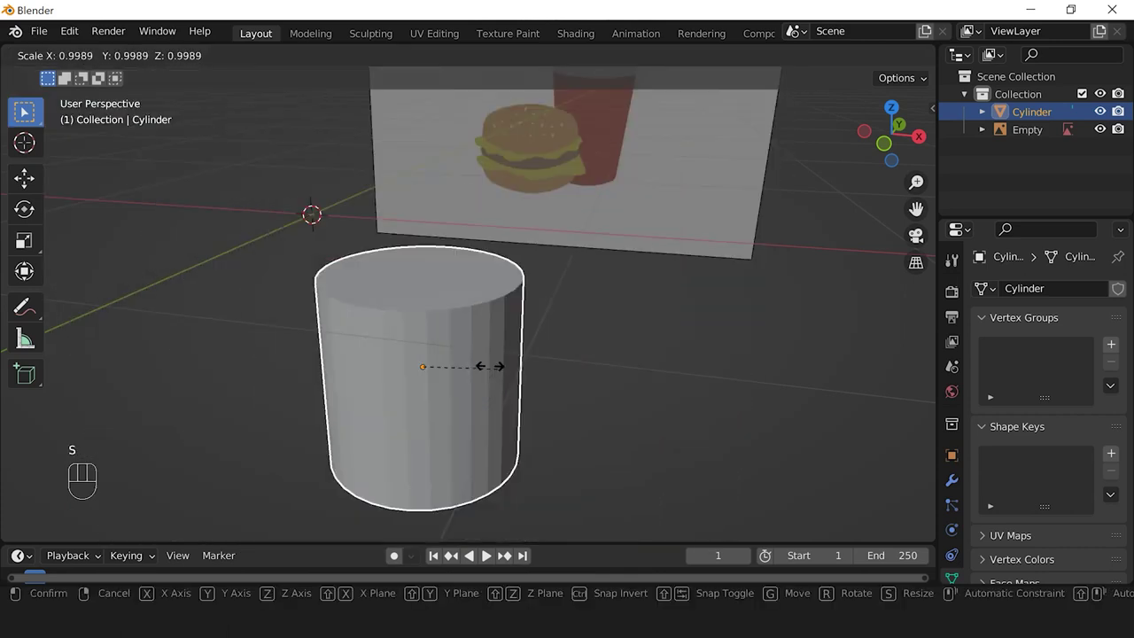
pyautogui.rightClick(536, 381)
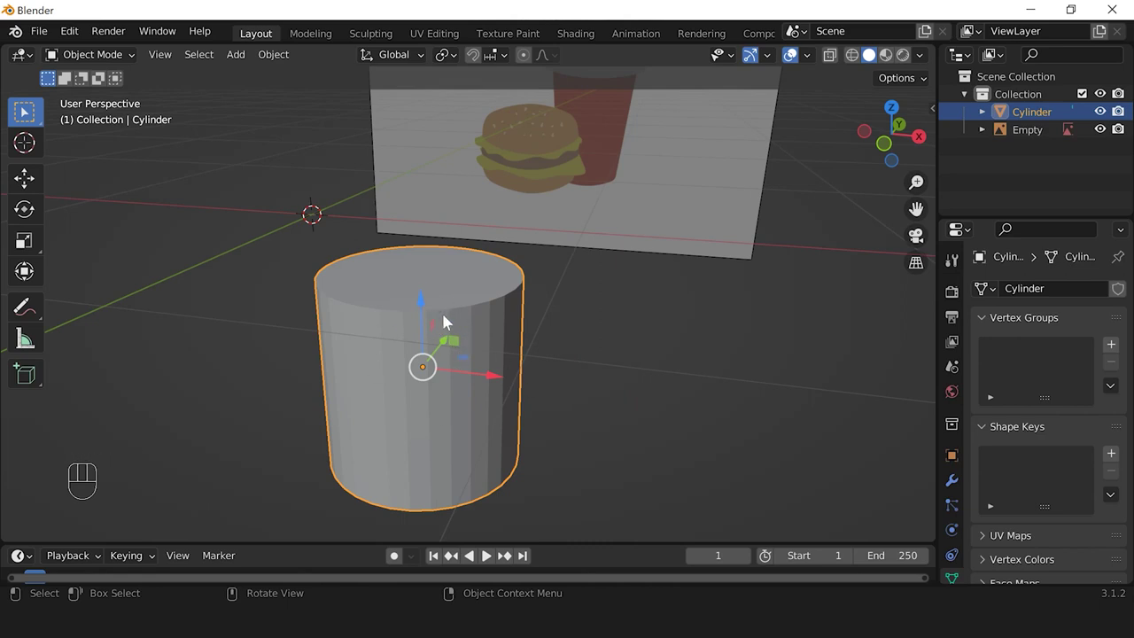
pyautogui.click(111, 54)
pyautogui.click(117, 94)
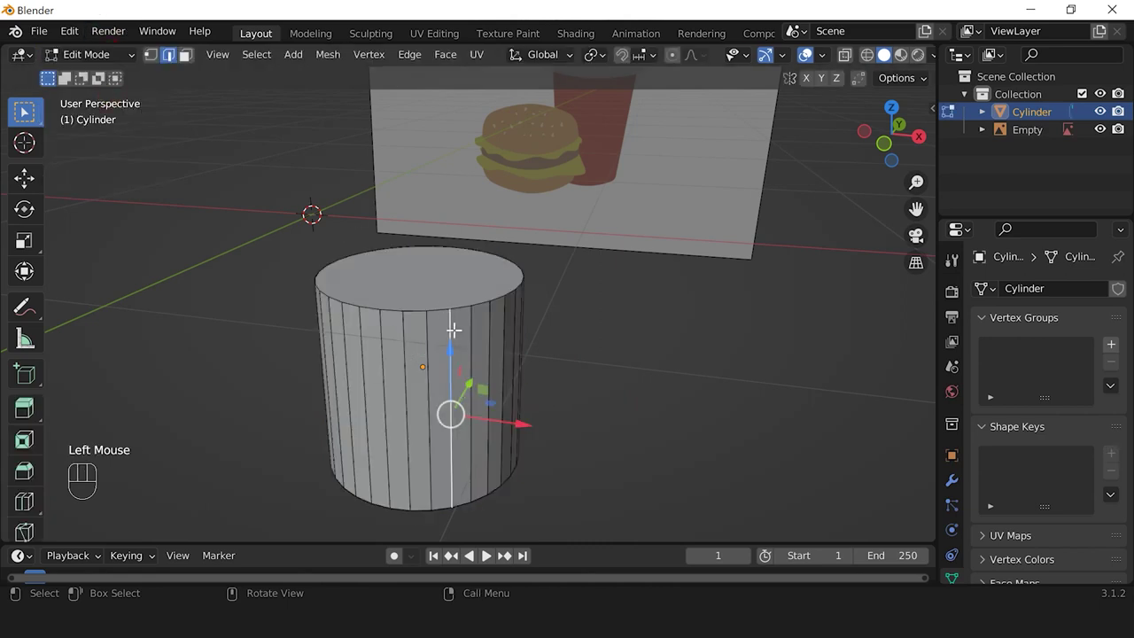
pyautogui.press('g')
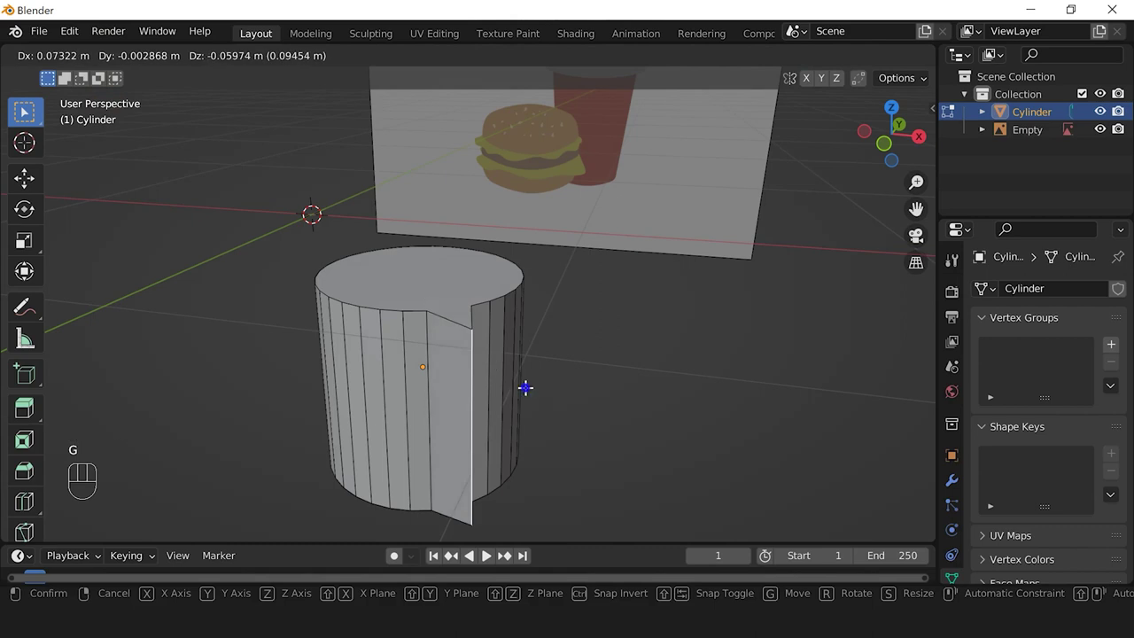
pyautogui.rightClick(425, 310)
pyautogui.click(151, 54)
pyautogui.click(362, 308)
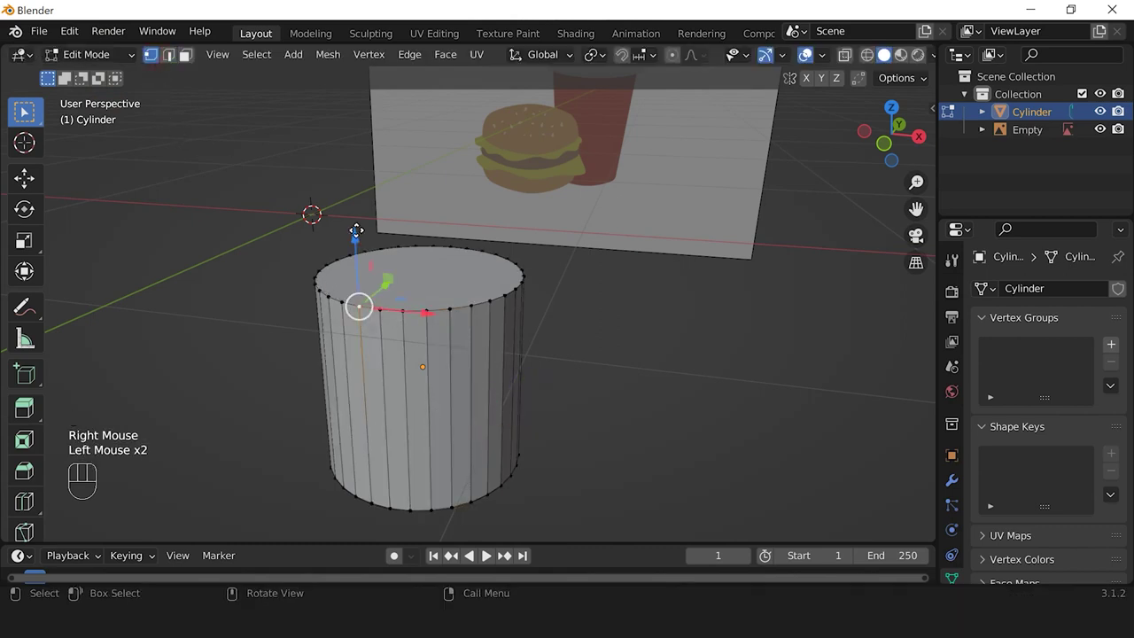
pyautogui.press('g')
pyautogui.rightClick(413, 286)
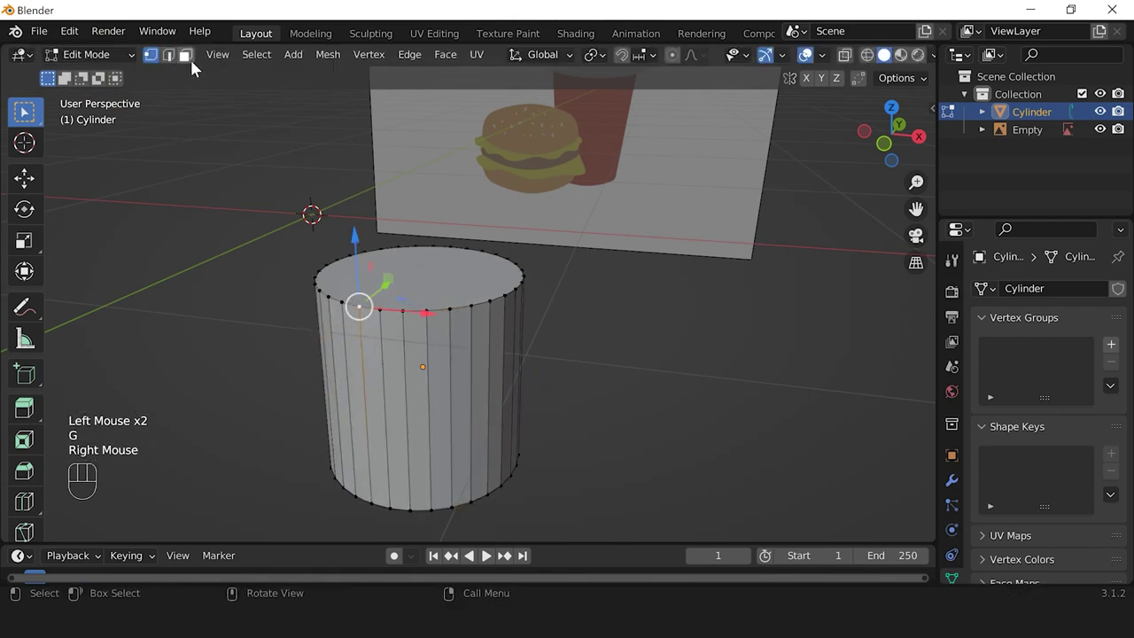
pyautogui.click(184, 55)
pyautogui.click(460, 407)
pyautogui.press('g')
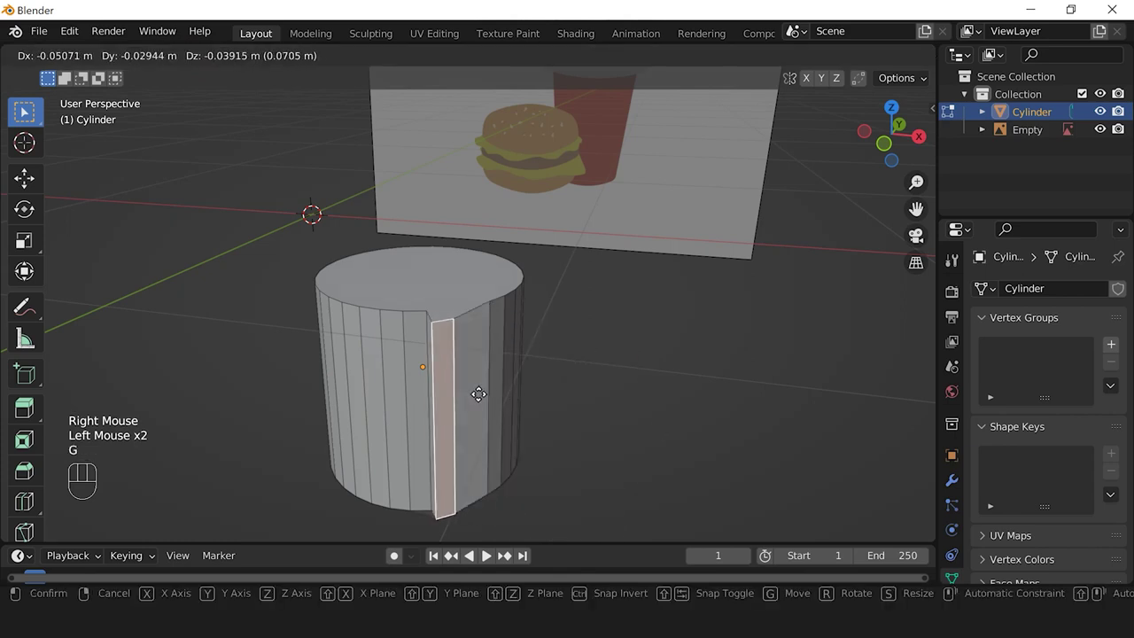
pyautogui.rightClick(492, 396)
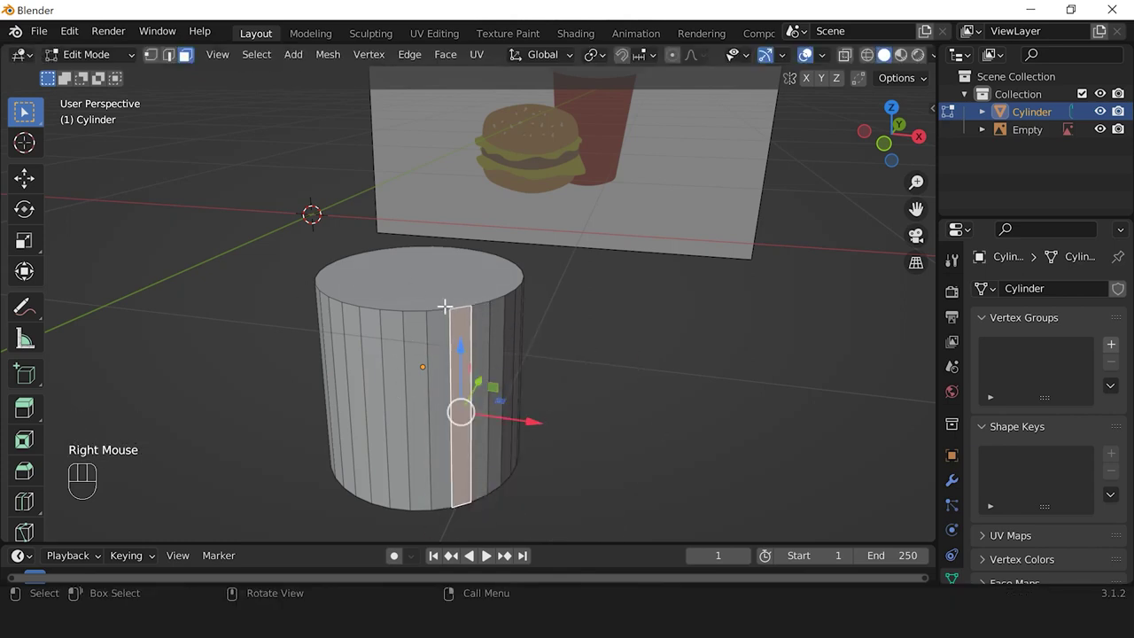
pyautogui.press('Tab')
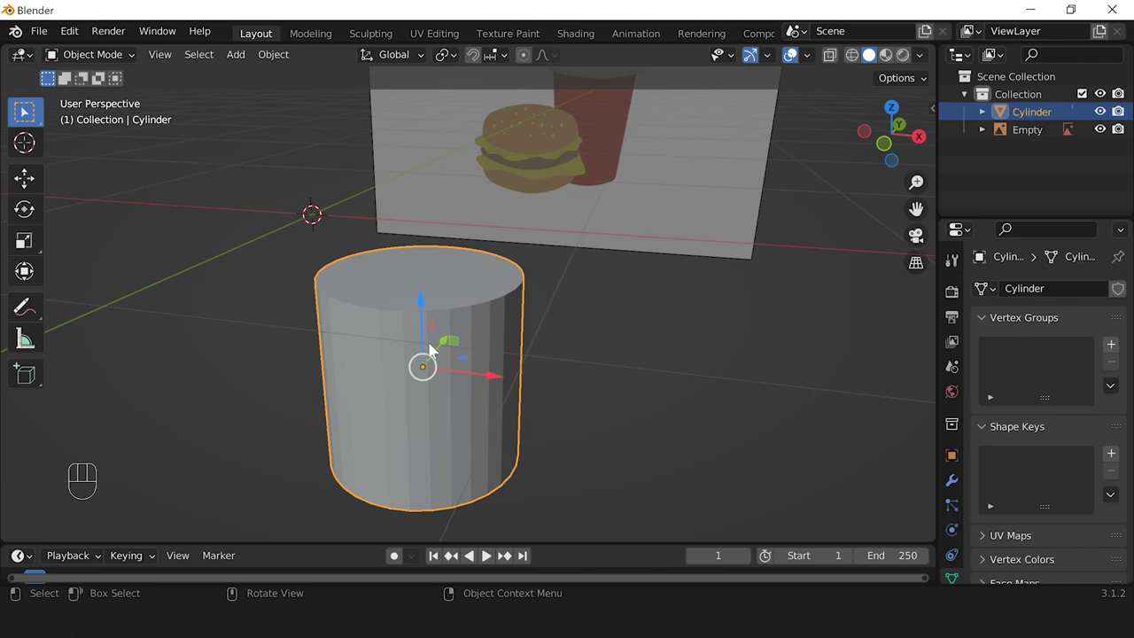
pyautogui.moveTo(492, 382)
pyautogui.mouseDown()
pyautogui.moveTo(543, 384)
pyautogui.moveTo(509, 380)
pyautogui.mouseUp()
pyautogui.hotkey('ctrl', 'z')
pyautogui.press('Tab')
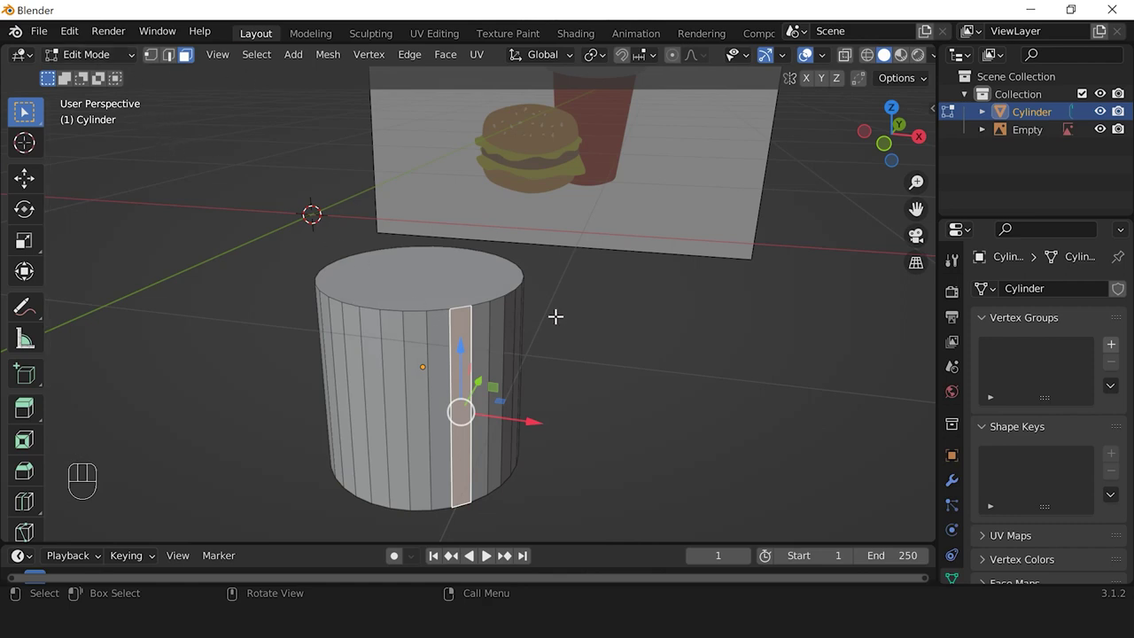
pyautogui.press('Tab')
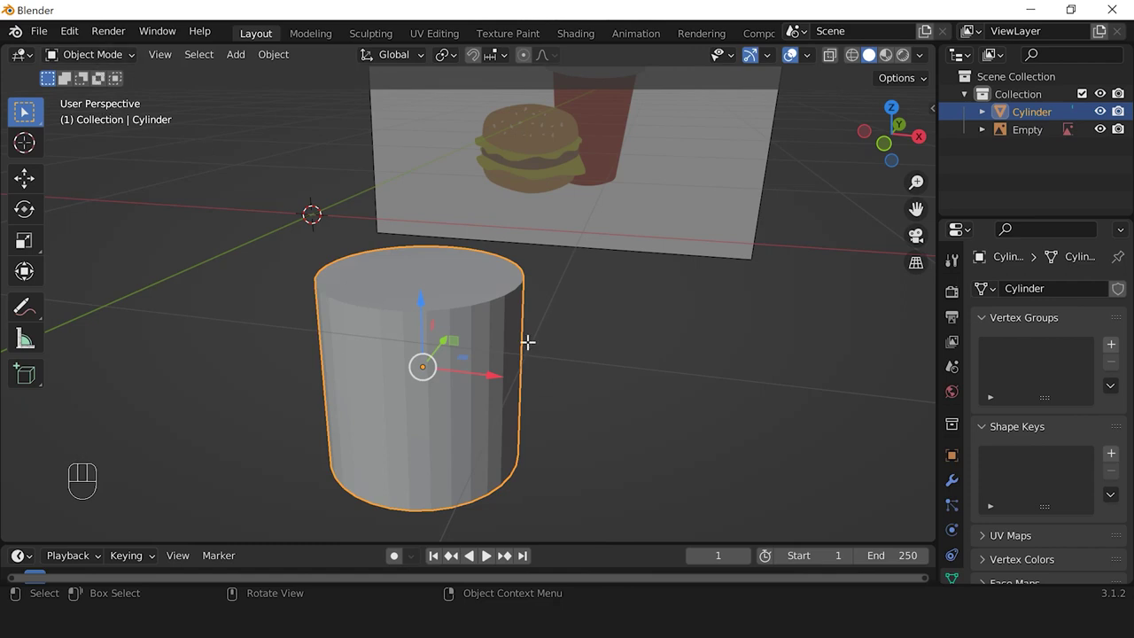
pyautogui.press('Tab')
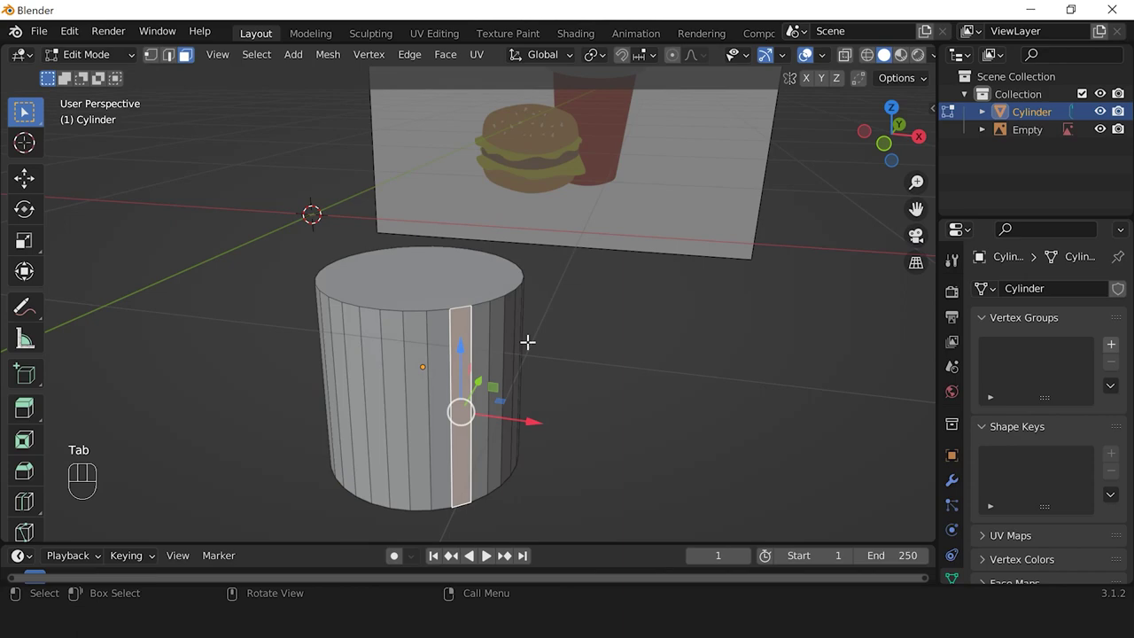
# Step: View the cylinder from the Front with X-Ray on, centred over the reference cup
pyautogui.press('KP_1')
pyautogui.scroll(5, 526, 338)
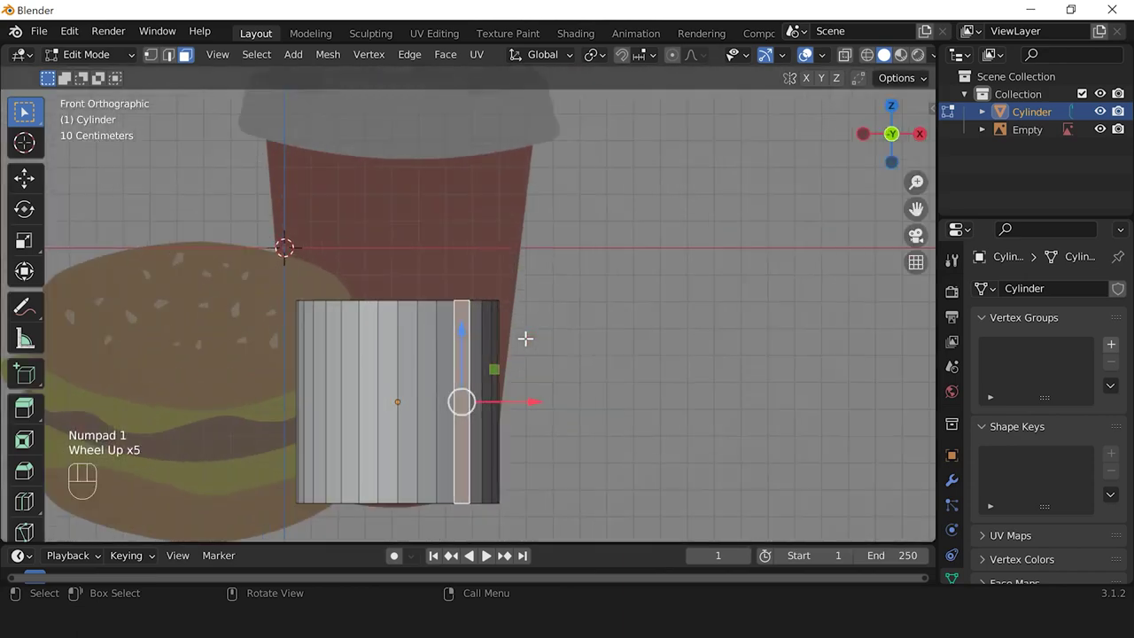
pyautogui.scroll(-1, 527, 341)
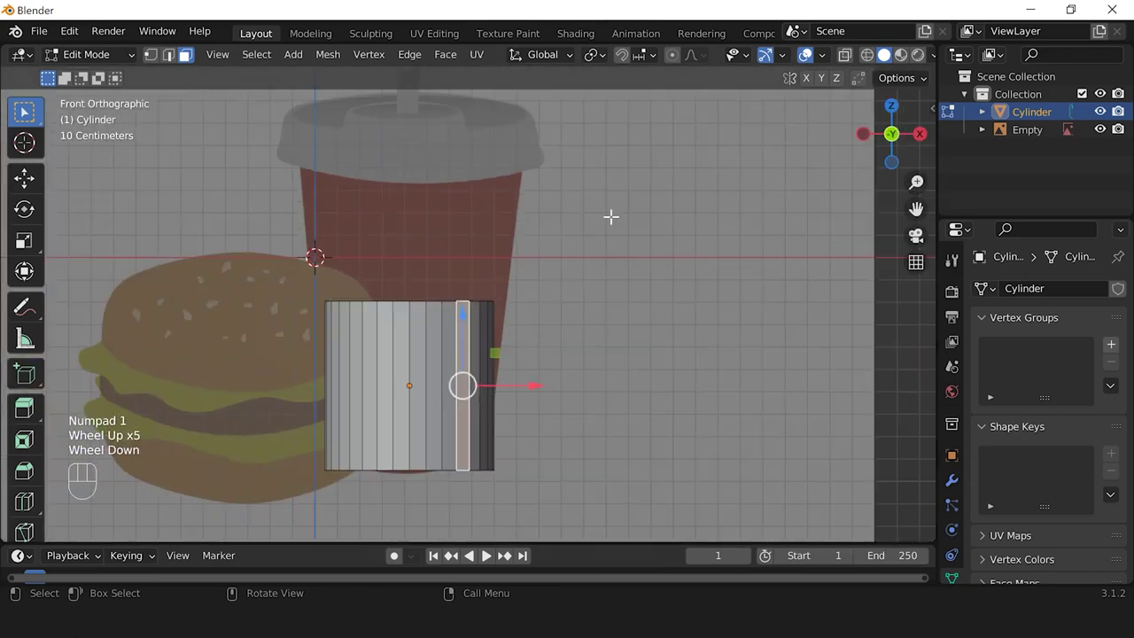
pyautogui.click(846, 59)
pyautogui.scroll(1, 501, 430)
pyautogui.keyDown('shift'); pyautogui.moveTo(501, 430); pyautogui.dragTo(572, 390, button='middle'); pyautogui.keyUp('shift')
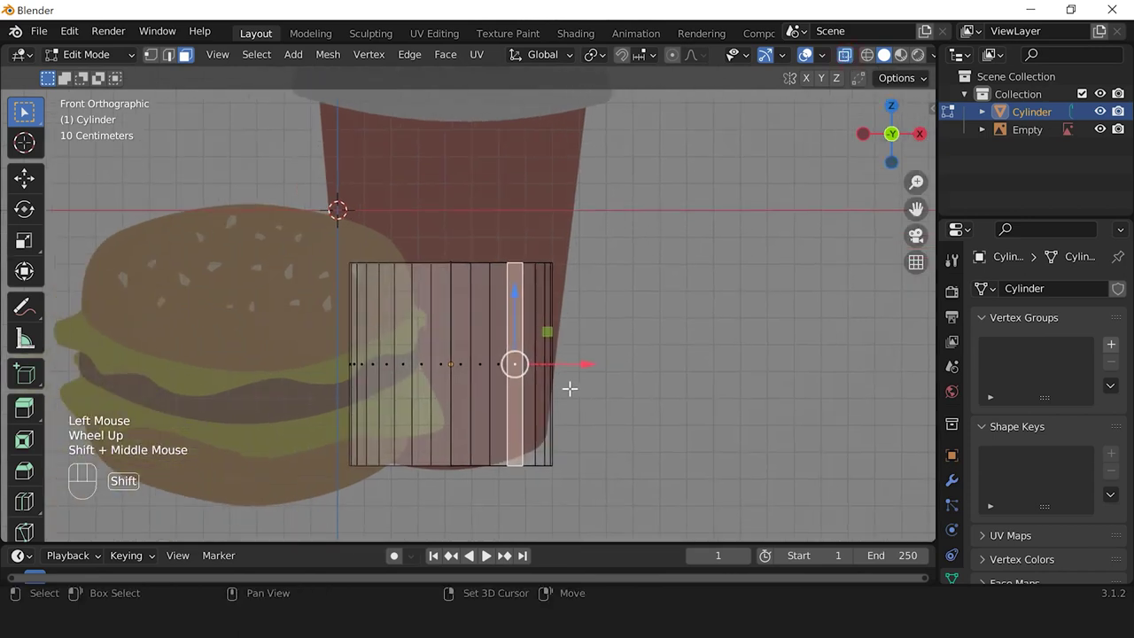
pyautogui.scroll(1, 569, 388)
pyautogui.hotkey('ctrl', 'z')
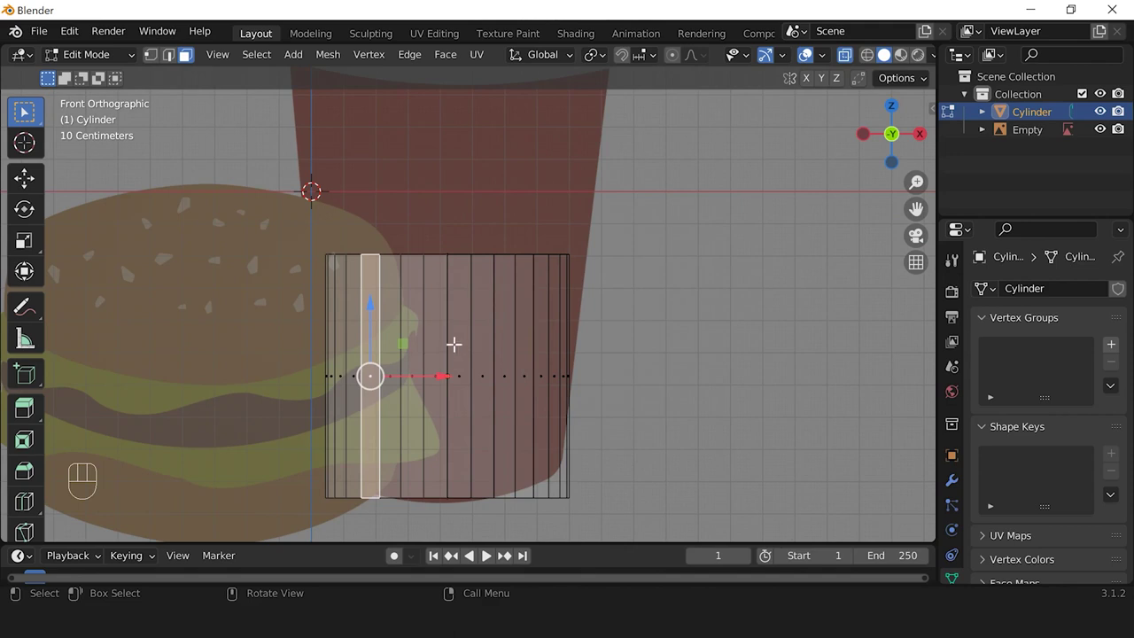
# Step: Switch to vertex select and box-select the cylinder's bottom ring of vertices
pyautogui.click(151, 54)
pyautogui.click(325, 497)
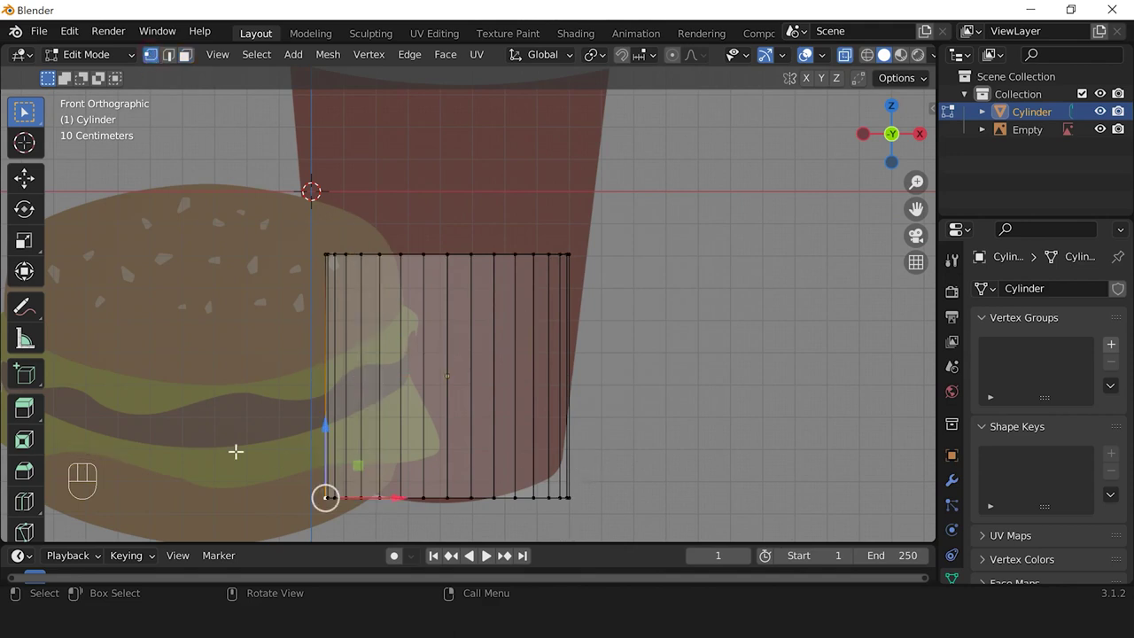
pyautogui.moveTo(238, 448); pyautogui.dragTo(735, 518)
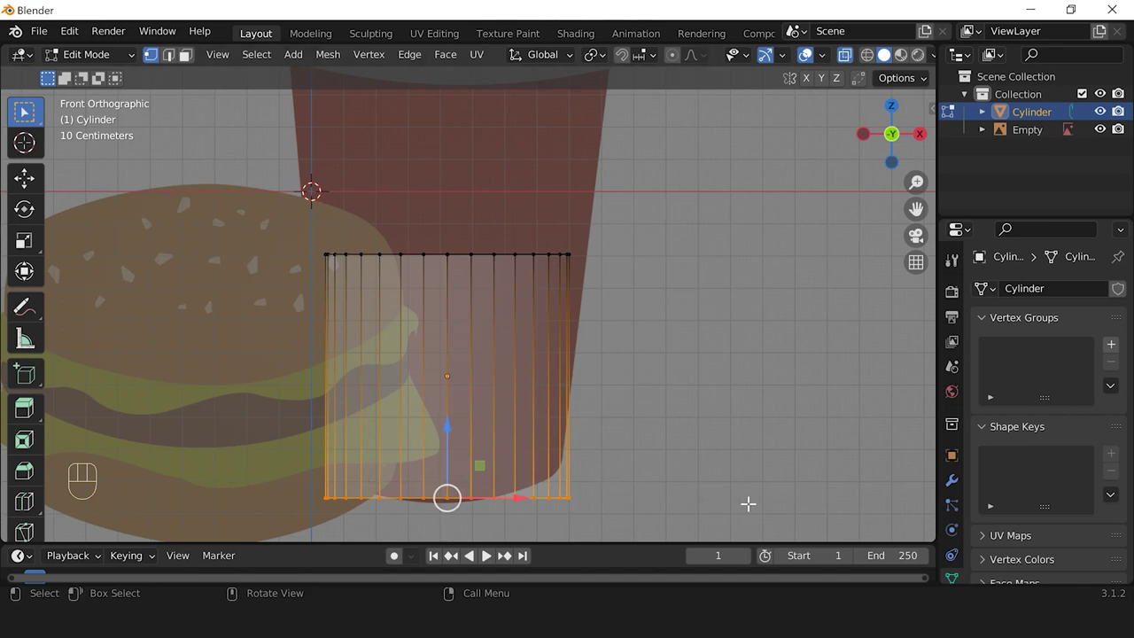
# Step: Taper the cylinder: shrink the bottom ring and widen the top ring about 1.14 times
pyautogui.press('s')
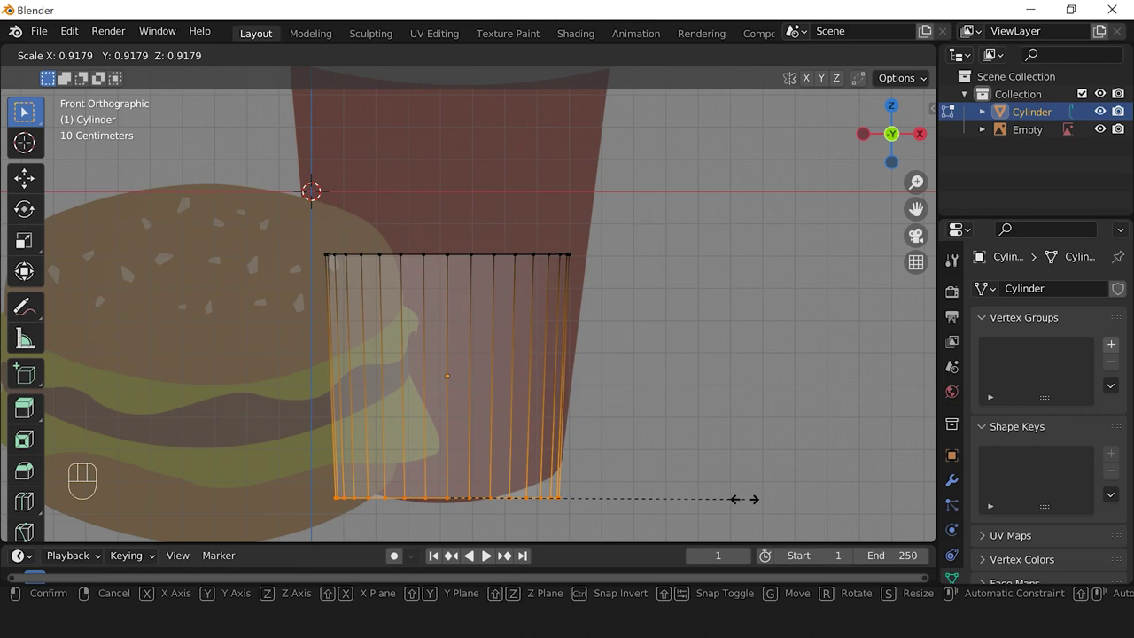
pyautogui.click(744, 498)
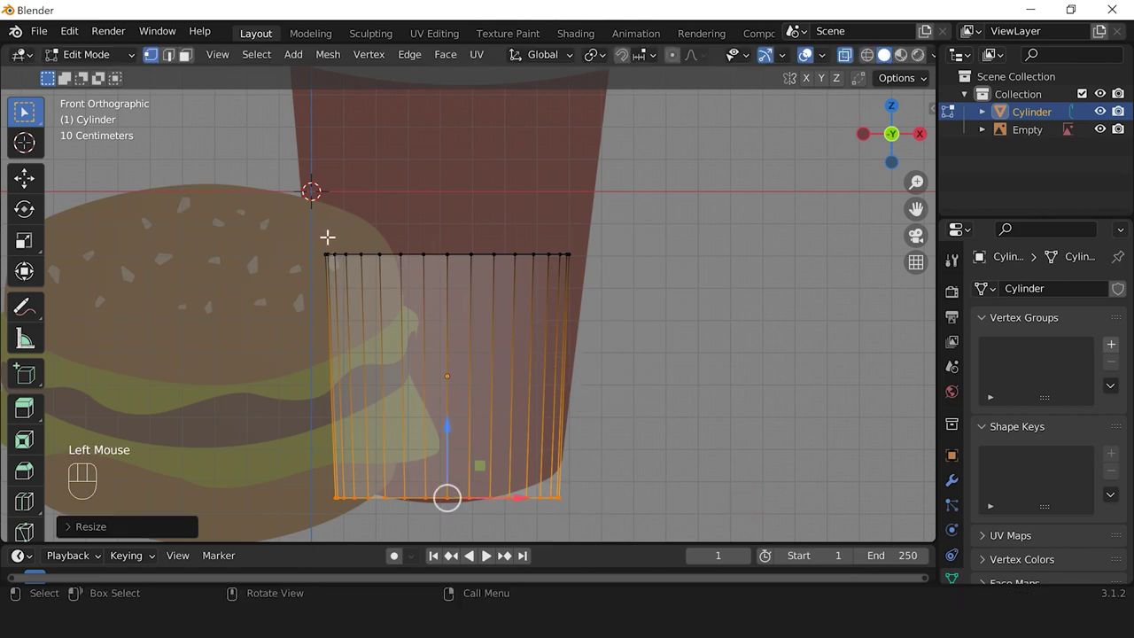
pyautogui.moveTo(251, 210)
pyautogui.mouseDown()
pyautogui.moveTo(377, 245)
pyautogui.moveTo(632, 284)
pyautogui.mouseUp()
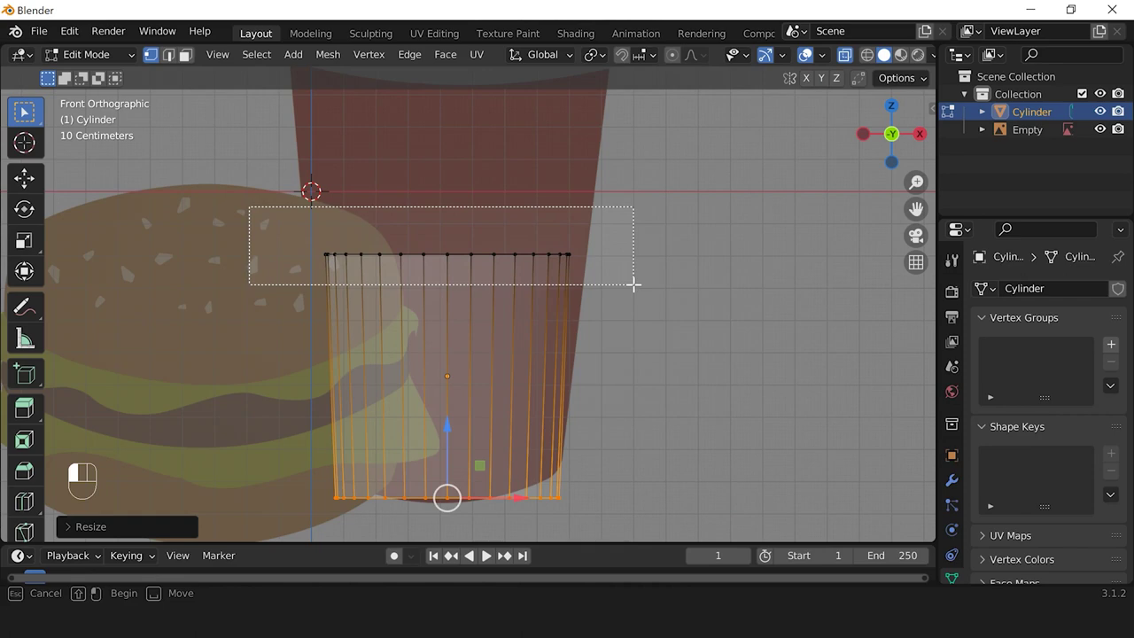
pyautogui.moveTo(633, 284); pyautogui.dragTo(633, 284)
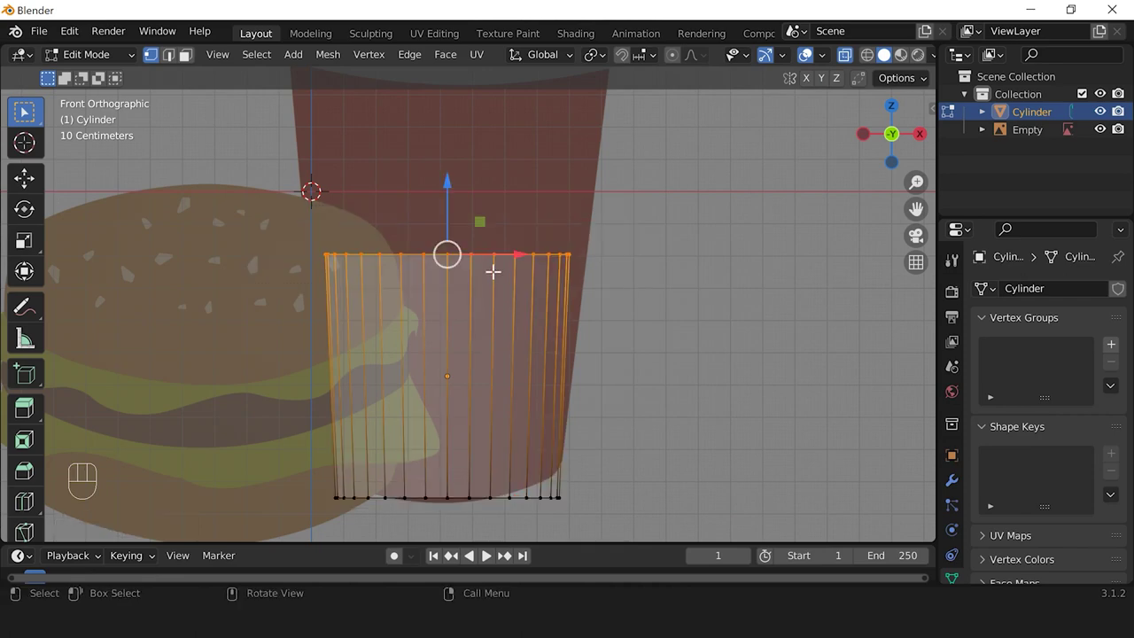
pyautogui.press('s')
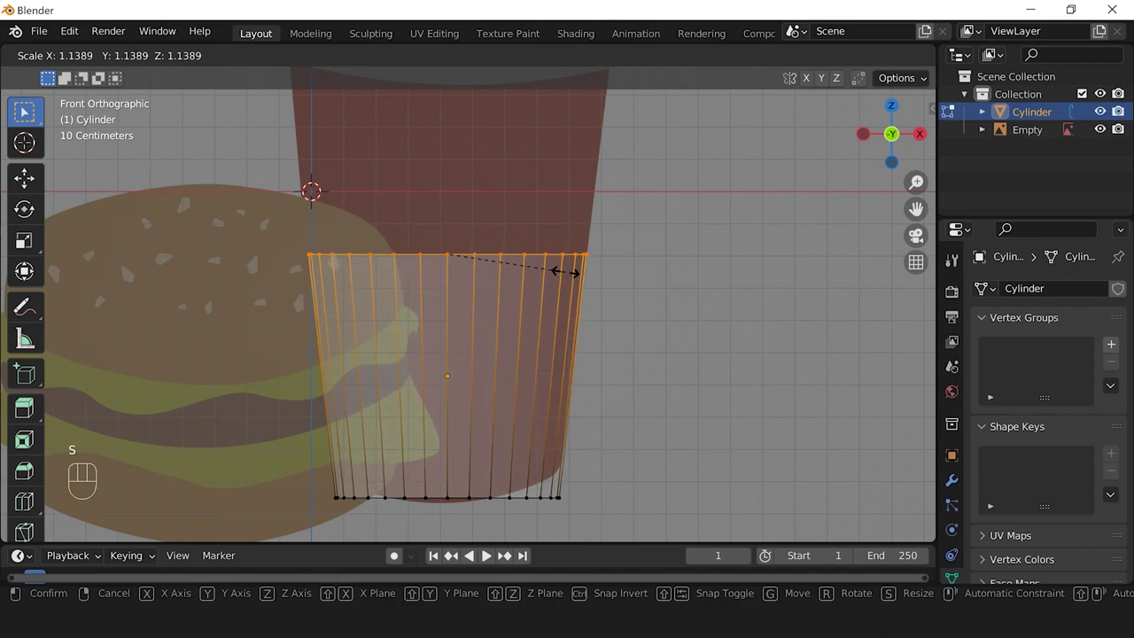
pyautogui.click(564, 271)
# Step: Turn off X-Ray, orbit to see the tapered cup in perspective, and return to Object Mode
pyautogui.scroll(-2, 679, 334)
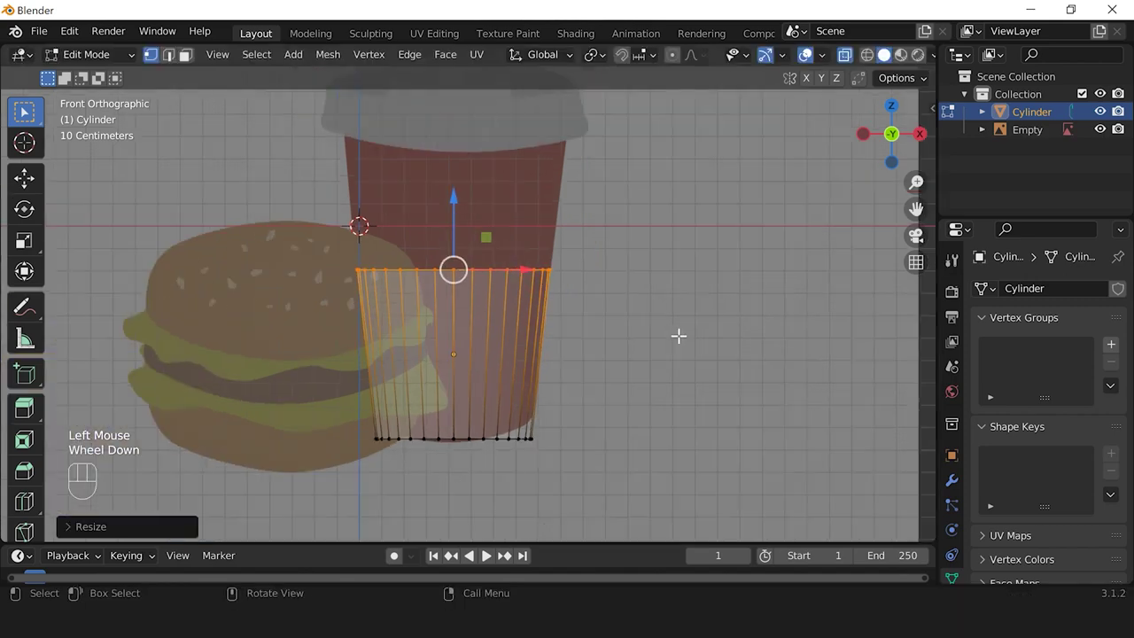
pyautogui.keyDown('shift'); pyautogui.moveTo(615, 261); pyautogui.dragTo(607, 279, button='middle'); pyautogui.keyUp('shift')
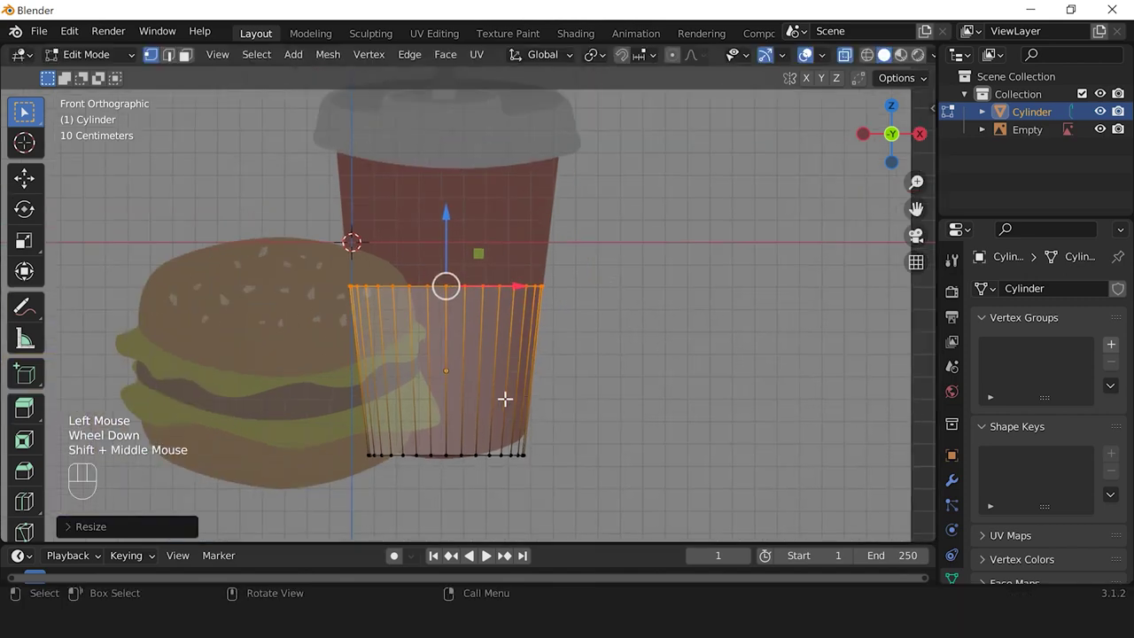
pyautogui.click(843, 64)
pyautogui.scroll(-2, 759, 306)
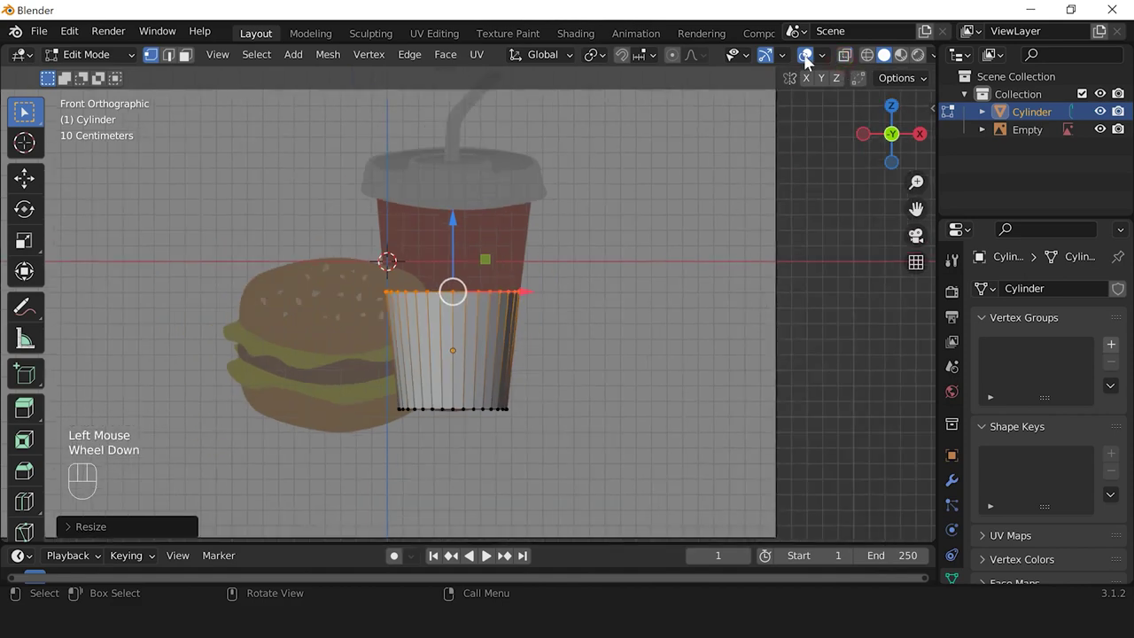
pyautogui.moveTo(792, 150); pyautogui.dragTo(611, 318, button='middle')
pyautogui.scroll(-2, 651, 270)
pyautogui.scroll(-2, 559, 392)
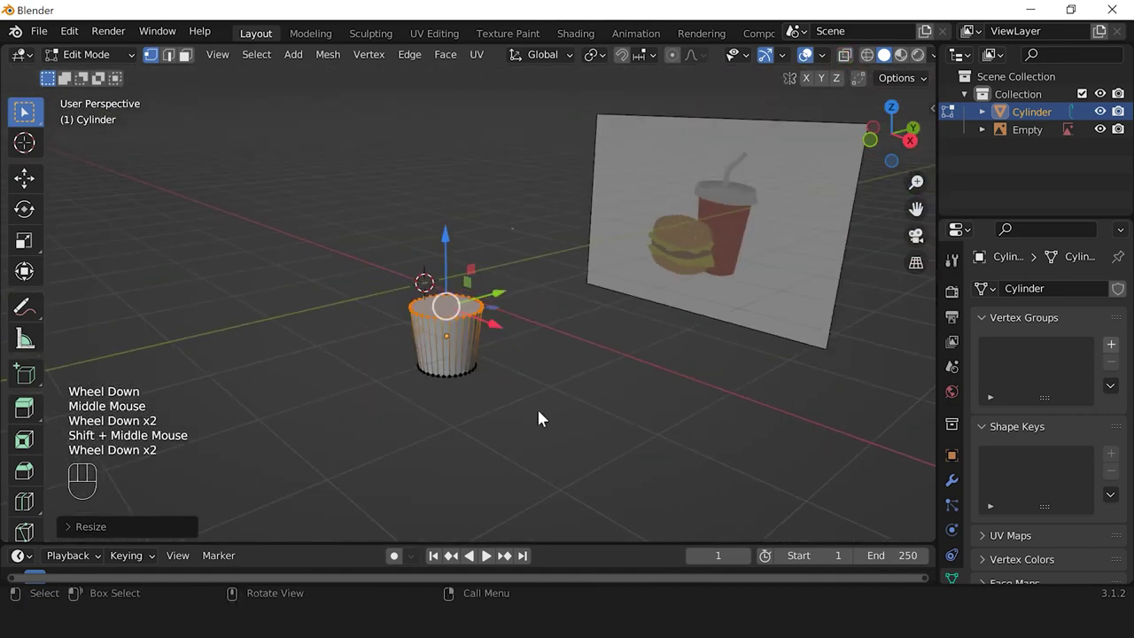
pyautogui.press('Tab')
pyautogui.scroll(2, 511, 367)
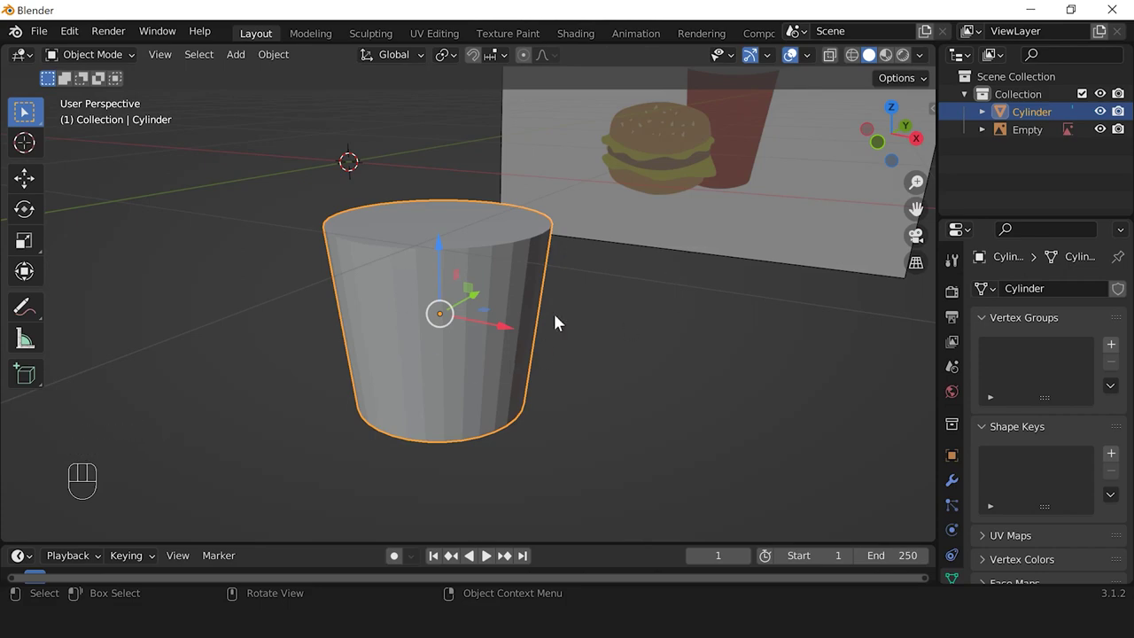
# Step: View the cup from the Front with X-Ray on and enter Edit Mode
pyautogui.scroll(-1, 555, 319)
pyautogui.press('KP_1')
pyautogui.scroll(2, 595, 292)
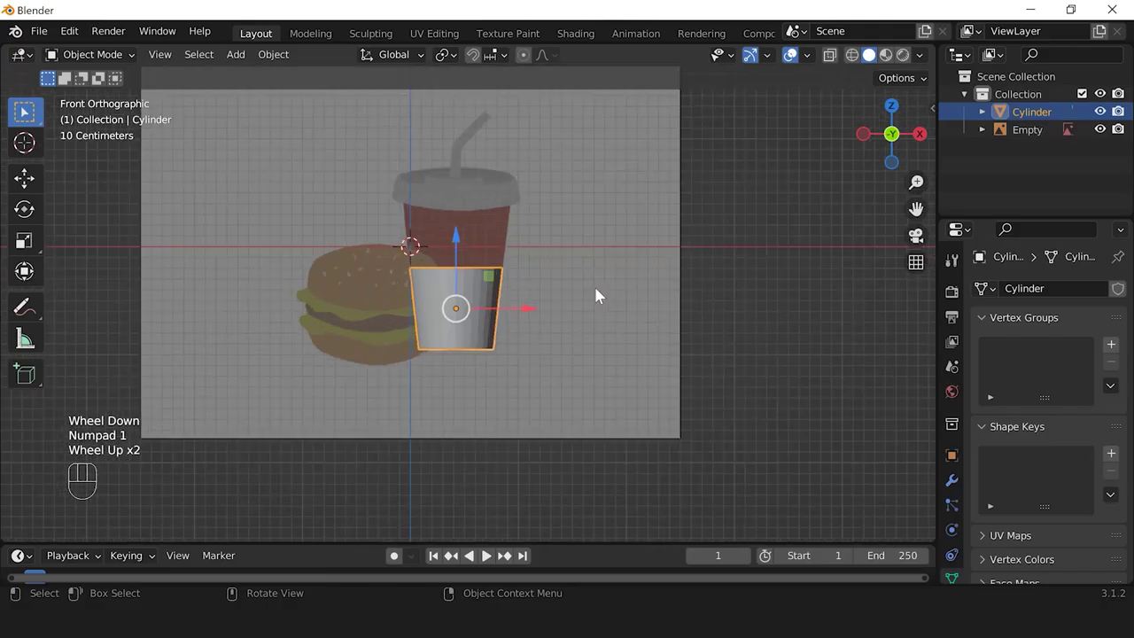
pyautogui.scroll(3, 595, 294)
pyautogui.keyDown('shift'); pyautogui.moveTo(496, 280); pyautogui.dragTo(498, 329, button='middle'); pyautogui.keyUp('shift')
pyautogui.scroll(1, 463, 431)
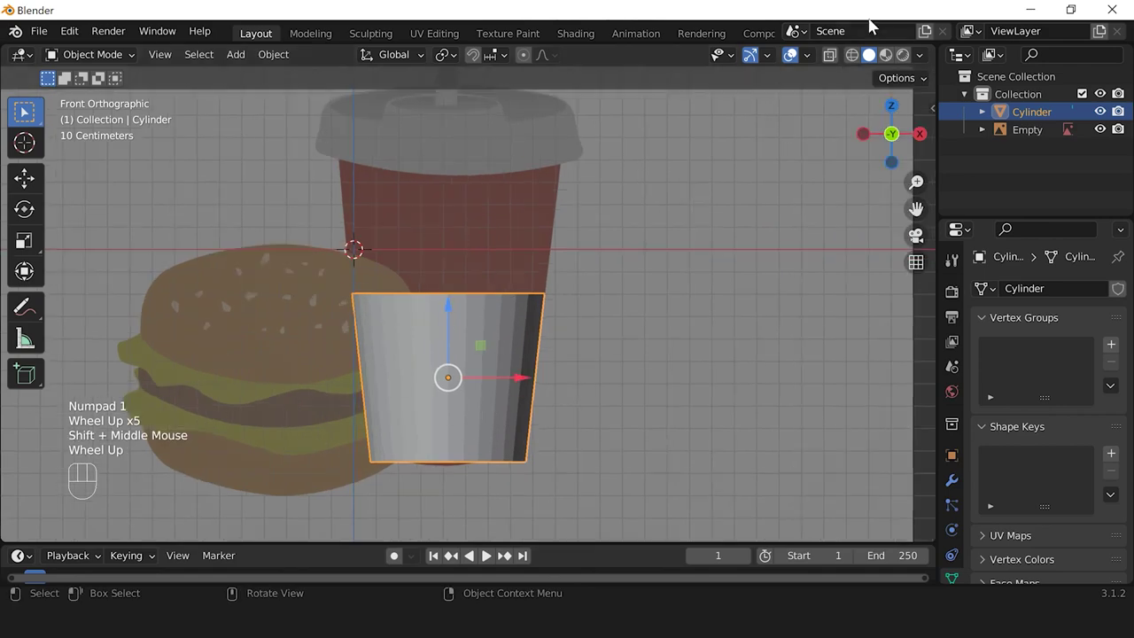
pyautogui.click(829, 54)
pyautogui.scroll(2, 503, 367)
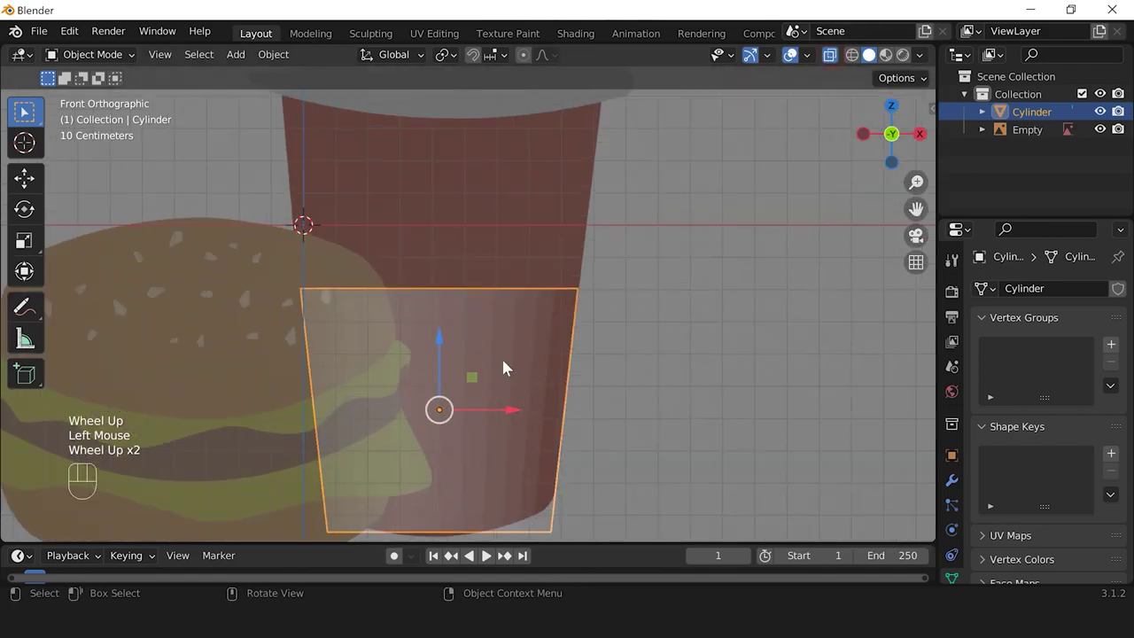
pyautogui.press('Tab')
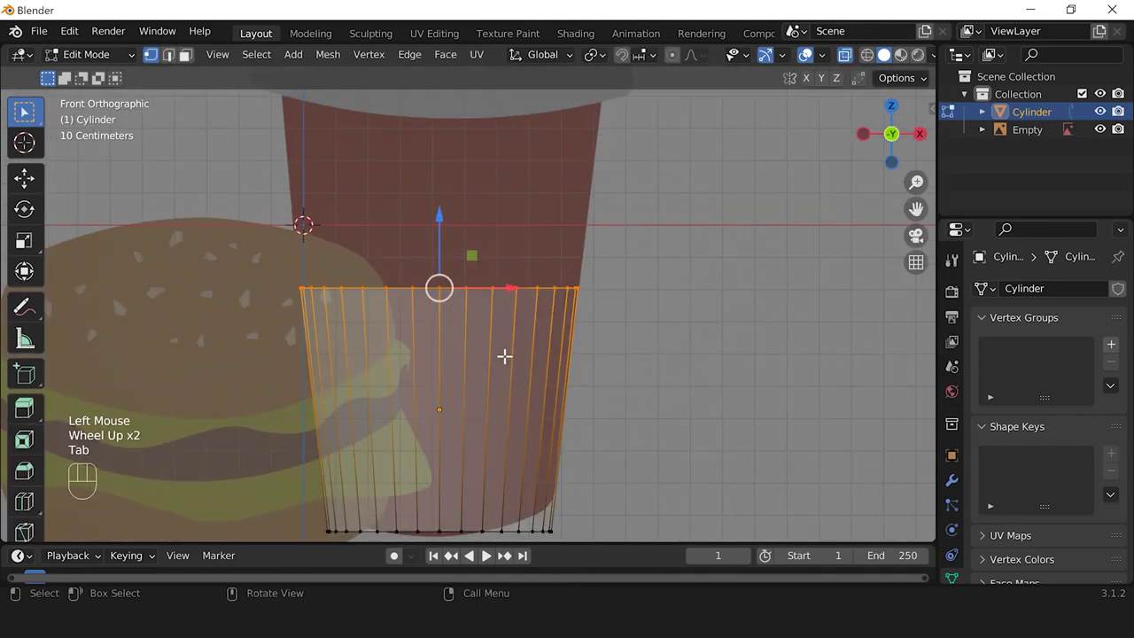
pyautogui.scroll(-1, 504, 355)
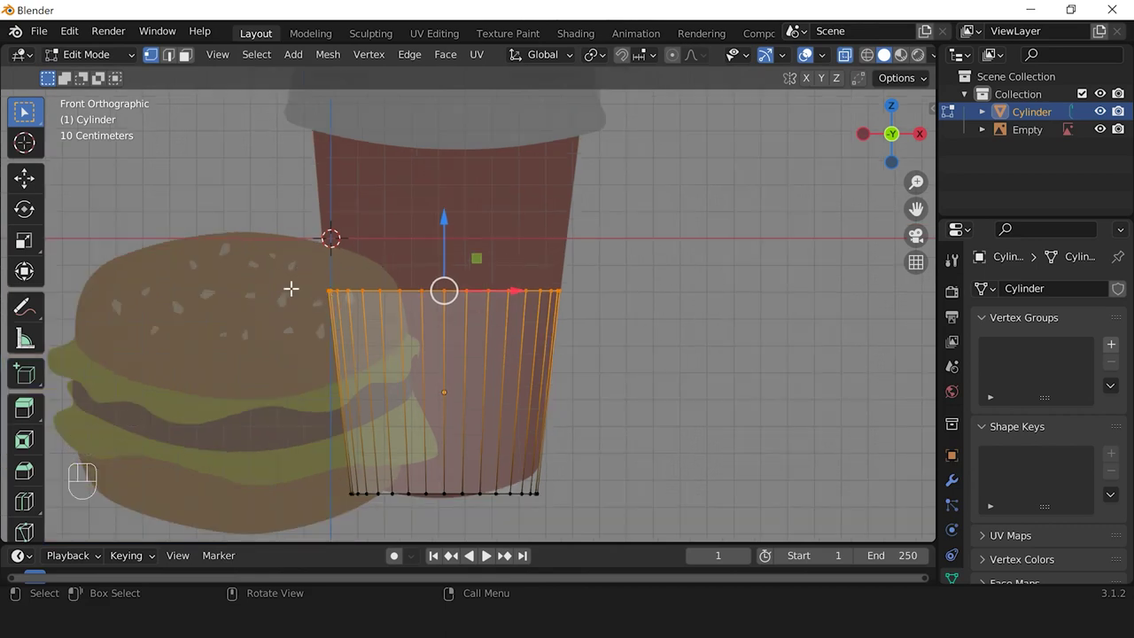
pyautogui.scroll(-1, 404, 266)
pyautogui.scroll(1, 362, 314)
# Step: Extrude the top rim up about 0.648 m, flare it 1.18 times, then exit Edit Mode and X-Ray
pyautogui.press('e')
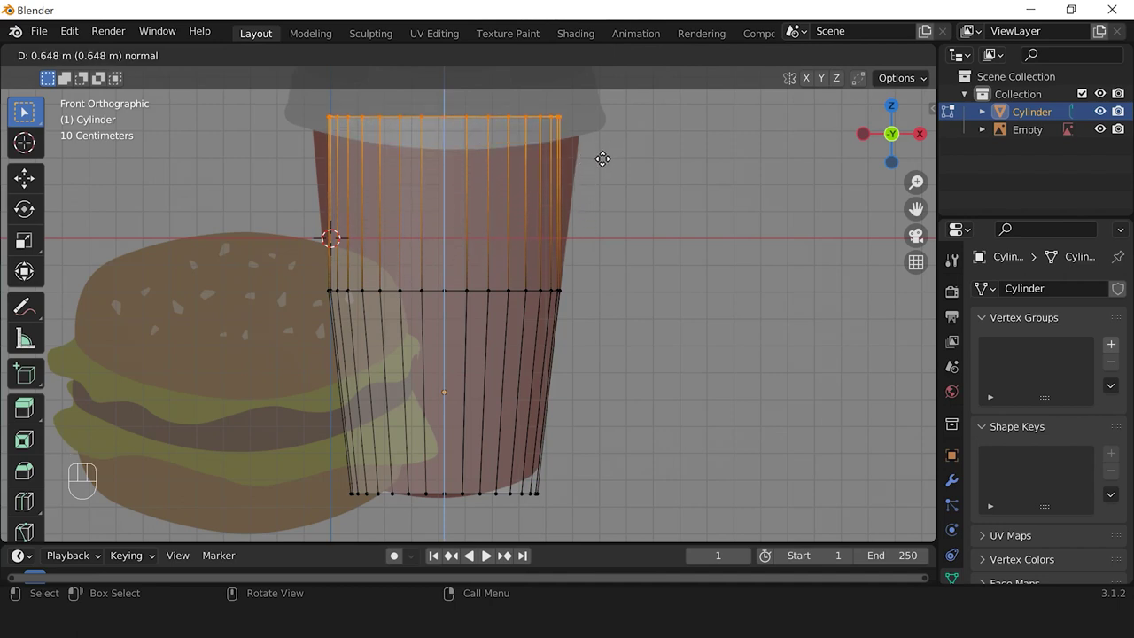
pyautogui.click(601, 157)
pyautogui.press('s')
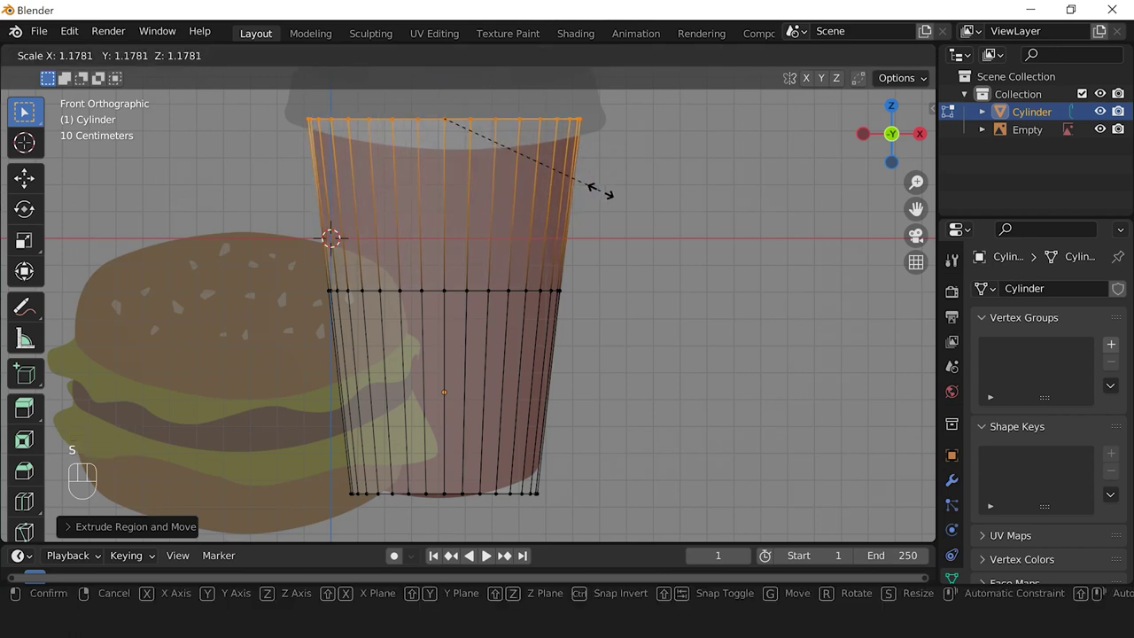
pyautogui.click(605, 188)
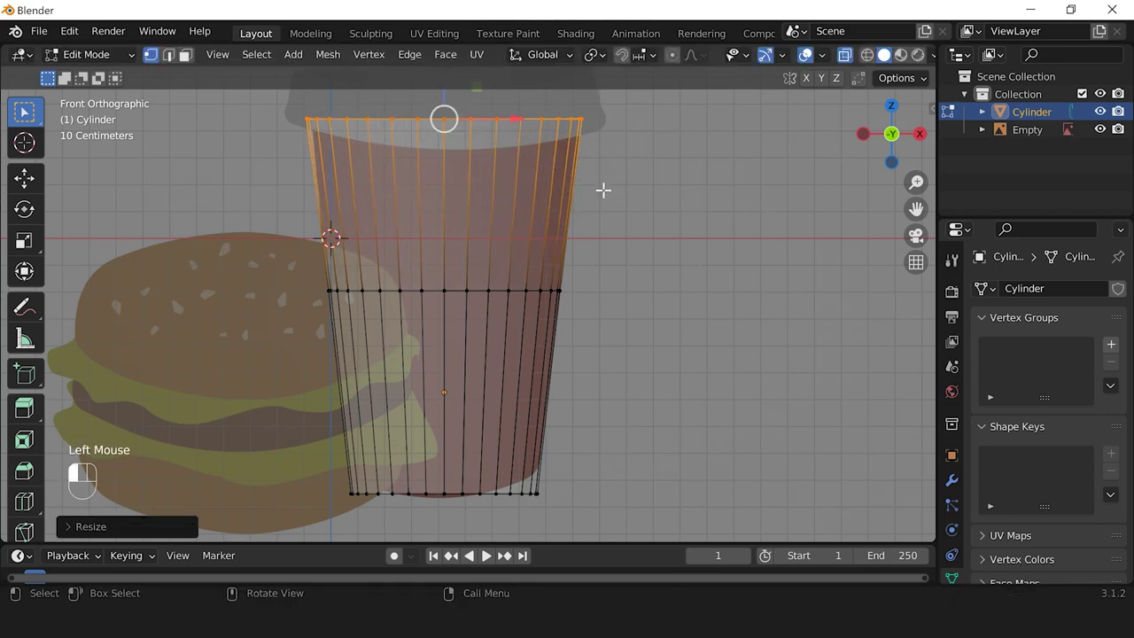
pyautogui.scroll(-2, 648, 248)
pyautogui.press('Tab')
pyautogui.click(824, 56)
pyautogui.scroll(-1, 707, 270)
pyautogui.moveTo(707, 270); pyautogui.dragTo(547, 304, button='middle')
pyautogui.scroll(-3, 559, 380)
pyautogui.scroll(2, 535, 387)
pyautogui.scroll(-2, 534, 390)
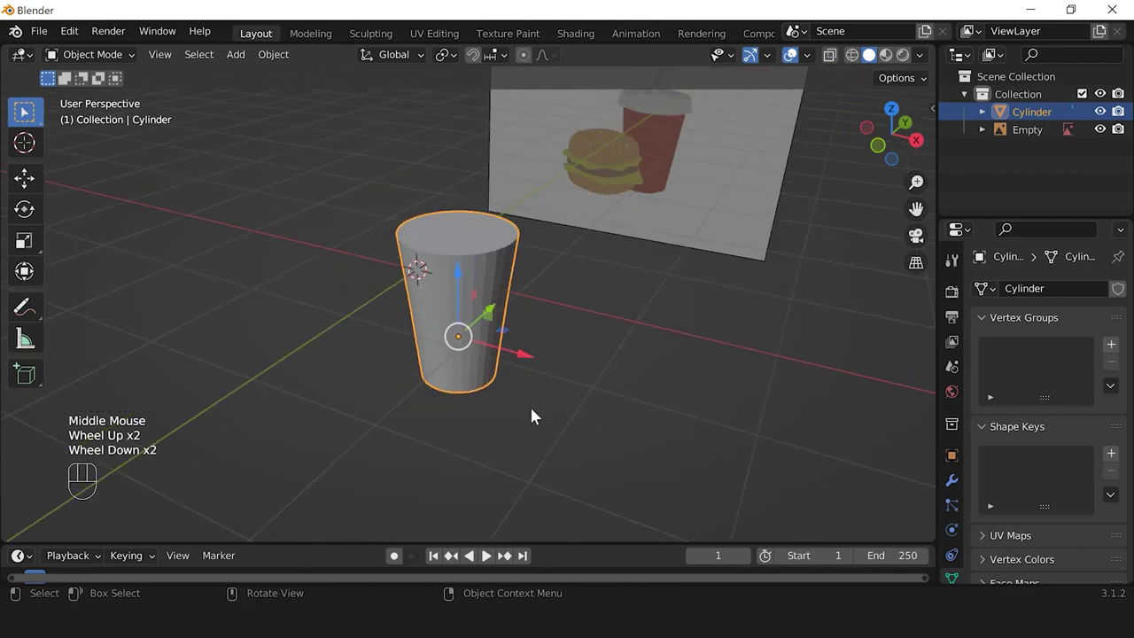
pyautogui.moveTo(541, 387); pyautogui.dragTo(519, 367, button='middle')
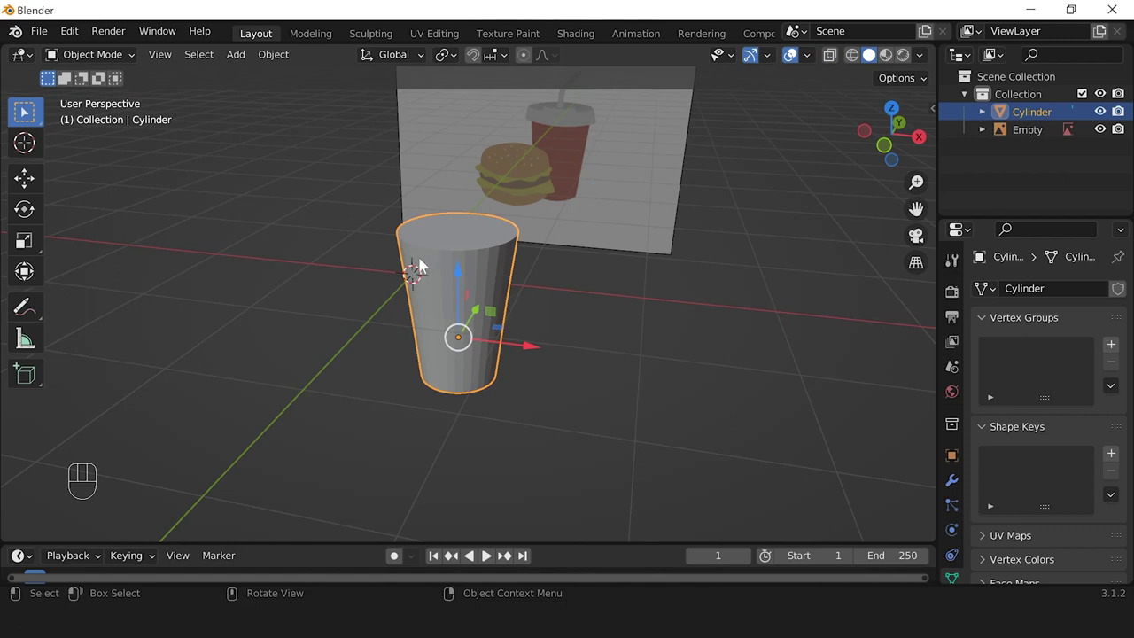
pyautogui.scroll(-1, 464, 376)
pyautogui.scroll(1, 514, 283)
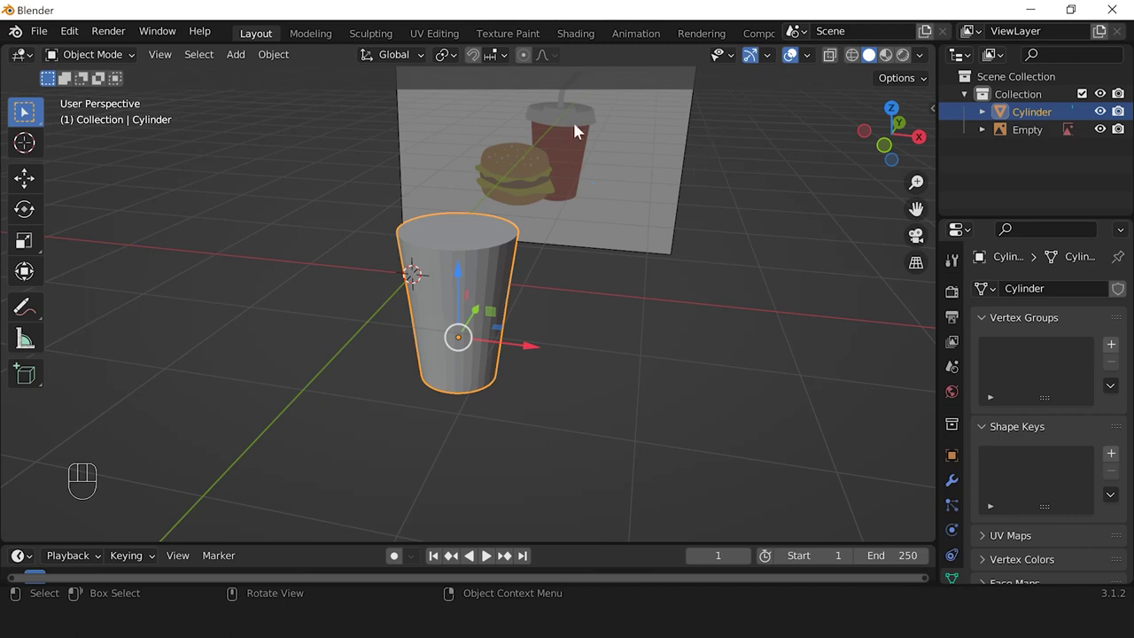
pyautogui.click(790, 56)
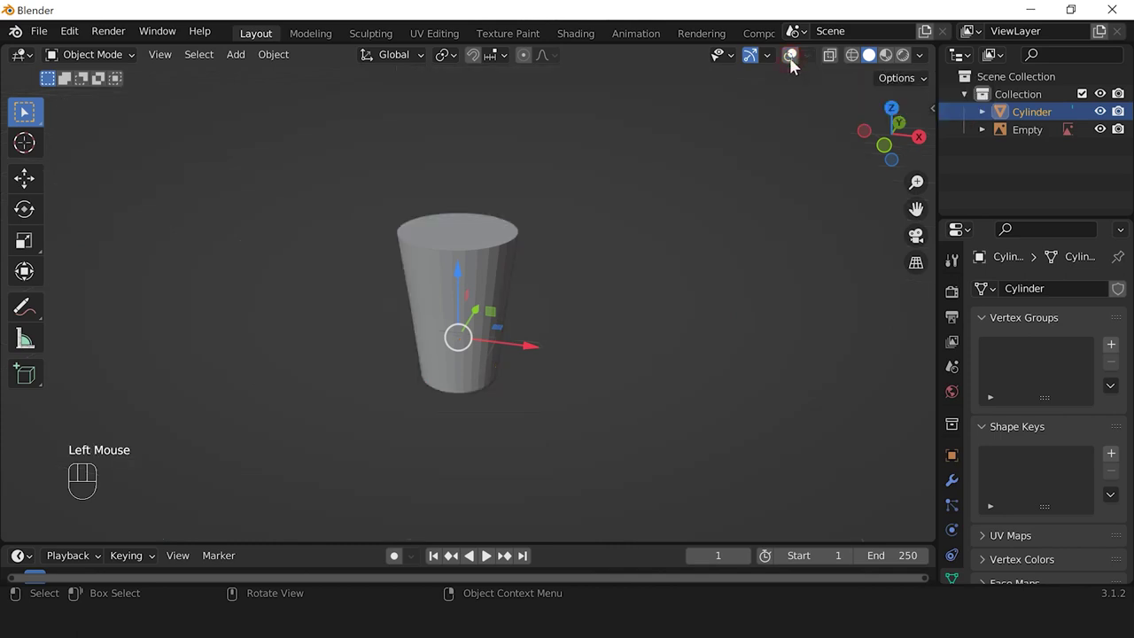
pyautogui.click(651, 260)
pyautogui.click(493, 248)
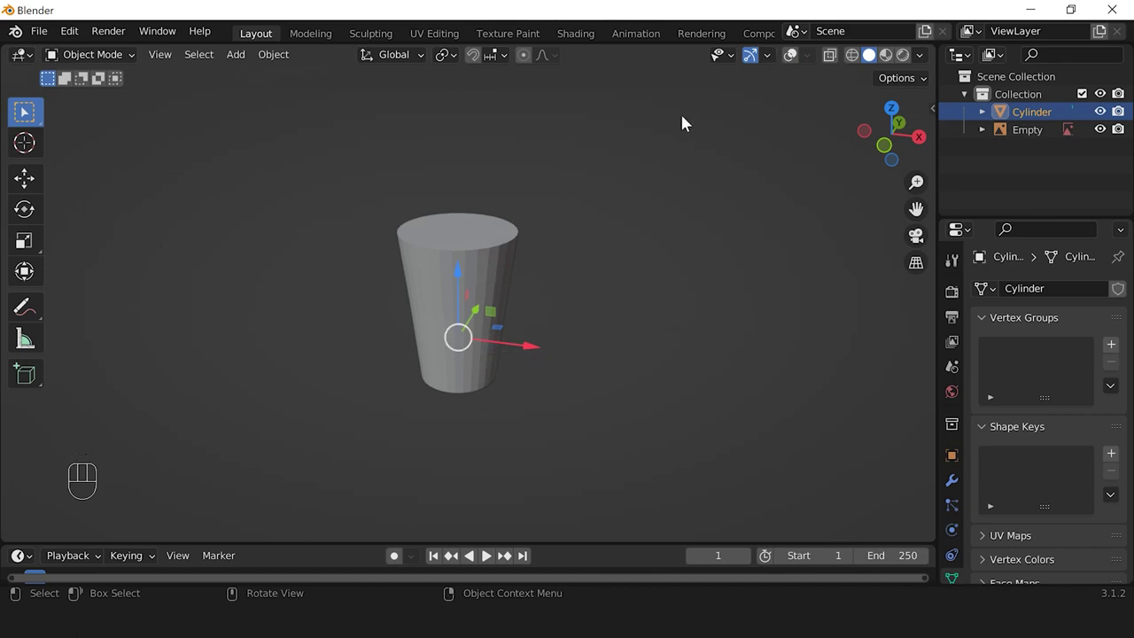
pyautogui.click(751, 55)
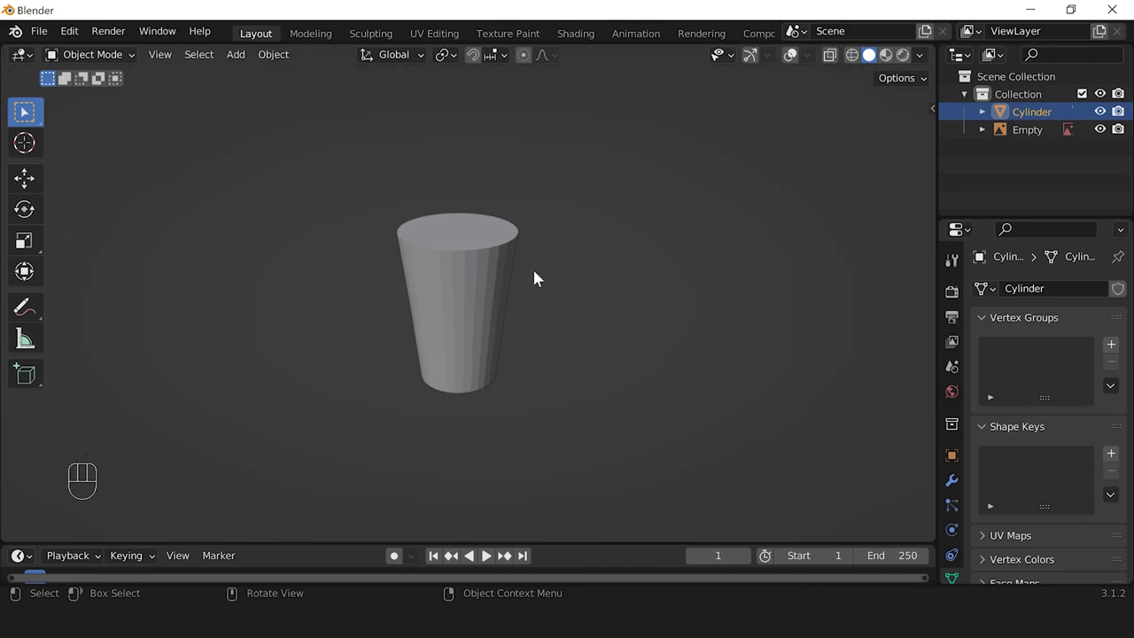
pyautogui.click(790, 56)
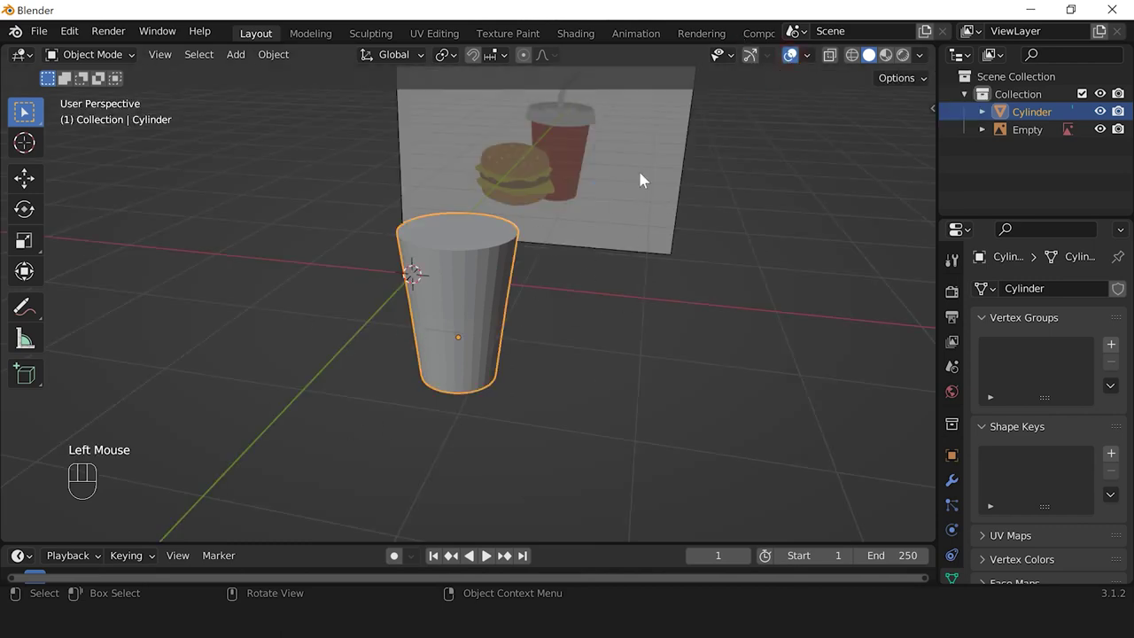
pyautogui.click(749, 55)
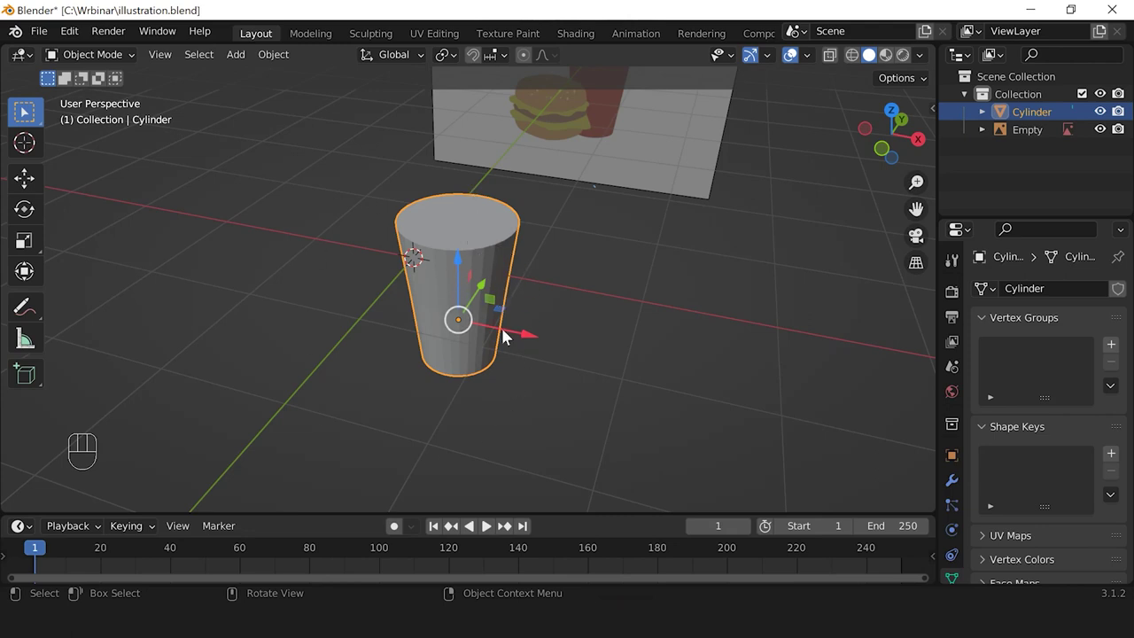
pyautogui.moveTo(476, 228); pyautogui.dragTo(454, 285, button='middle')
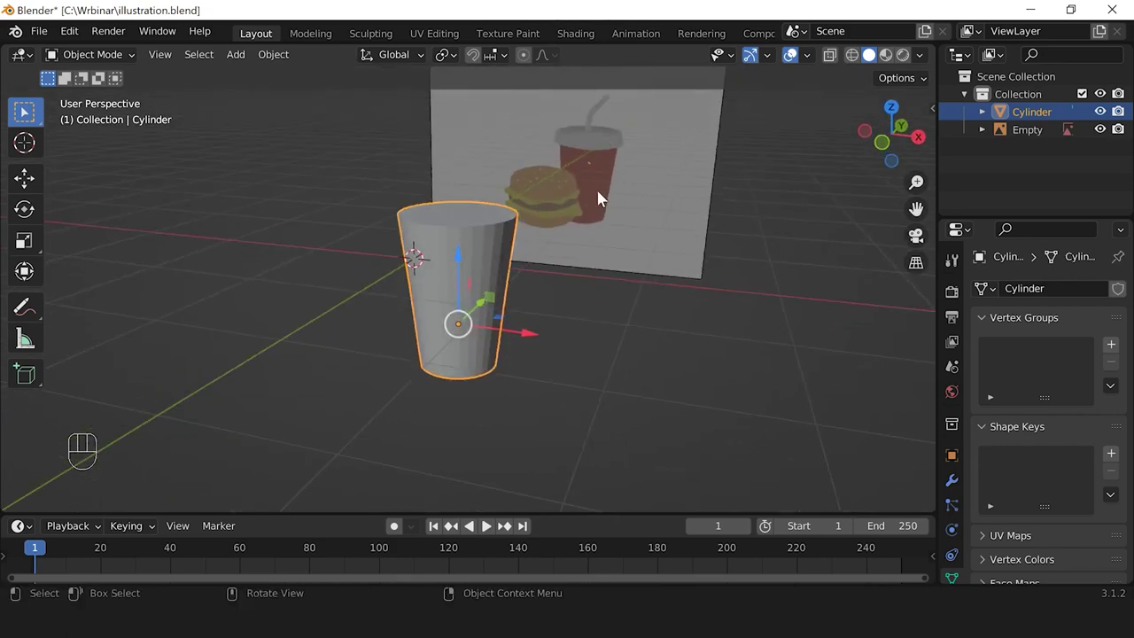
pyautogui.keyDown('shift'); pyautogui.moveTo(605, 168); pyautogui.dragTo(543, 283, button='middle'); pyautogui.keyUp('shift')
pyautogui.scroll(2, 581, 257)
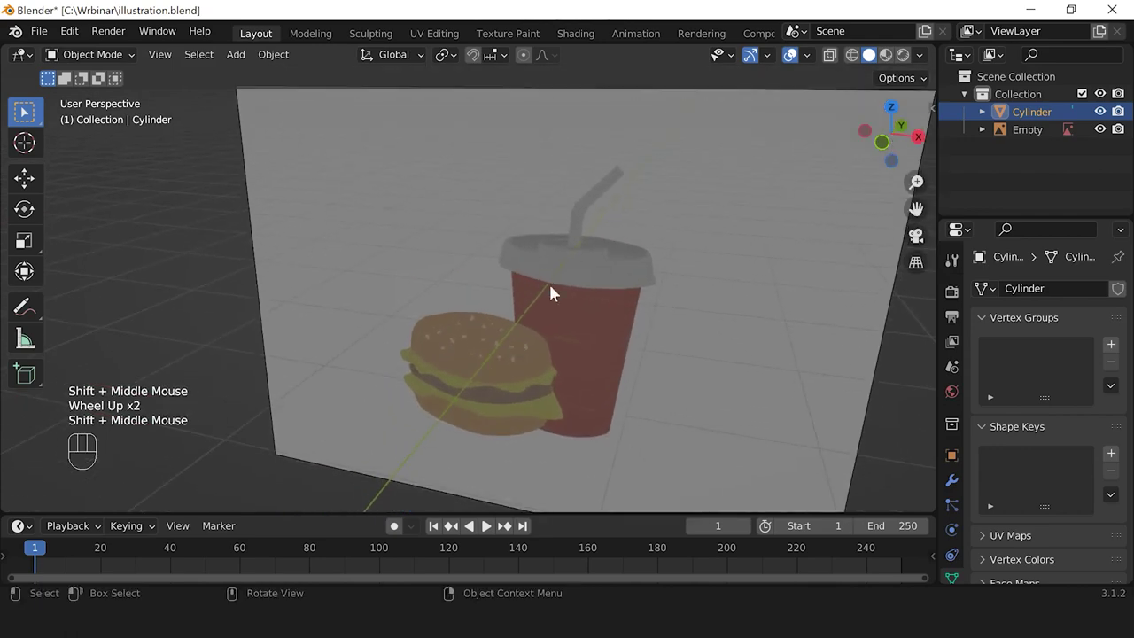
pyautogui.scroll(-3, 581, 253)
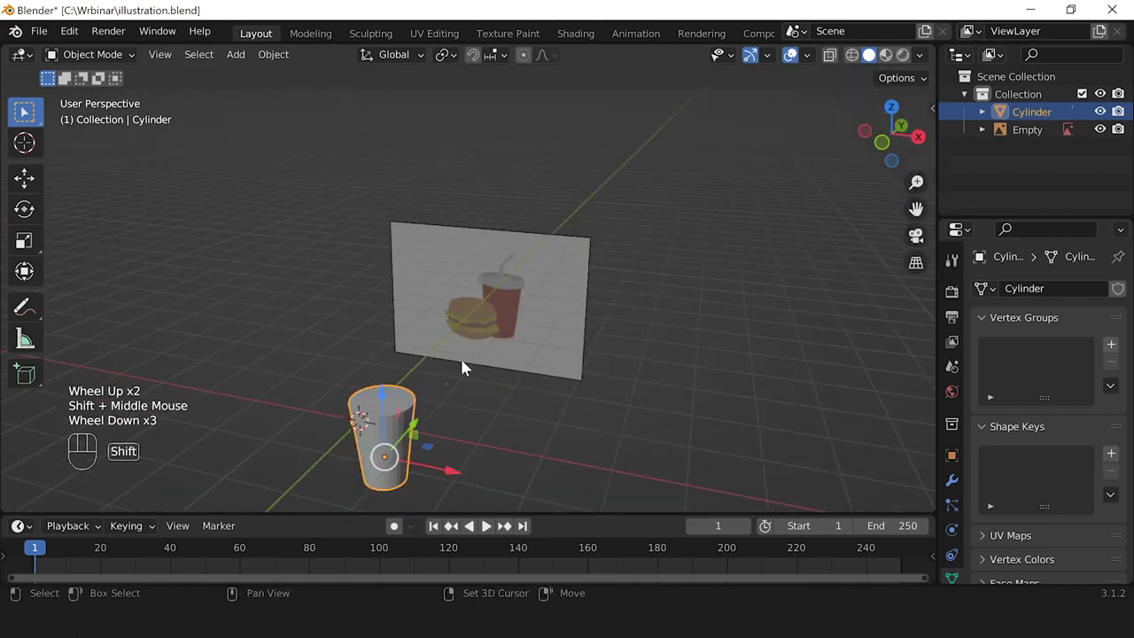
pyautogui.keyDown('shift'); pyautogui.moveTo(469, 360); pyautogui.dragTo(534, 278, button='middle'); pyautogui.keyUp('shift')
pyautogui.scroll(1, 528, 278)
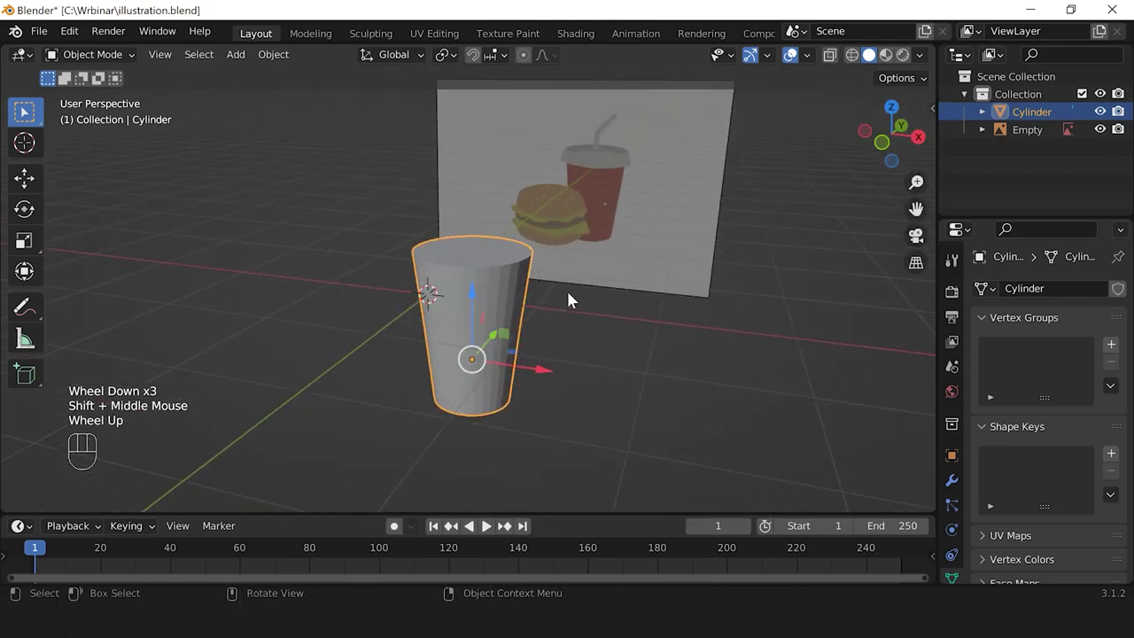
pyautogui.scroll(1, 568, 299)
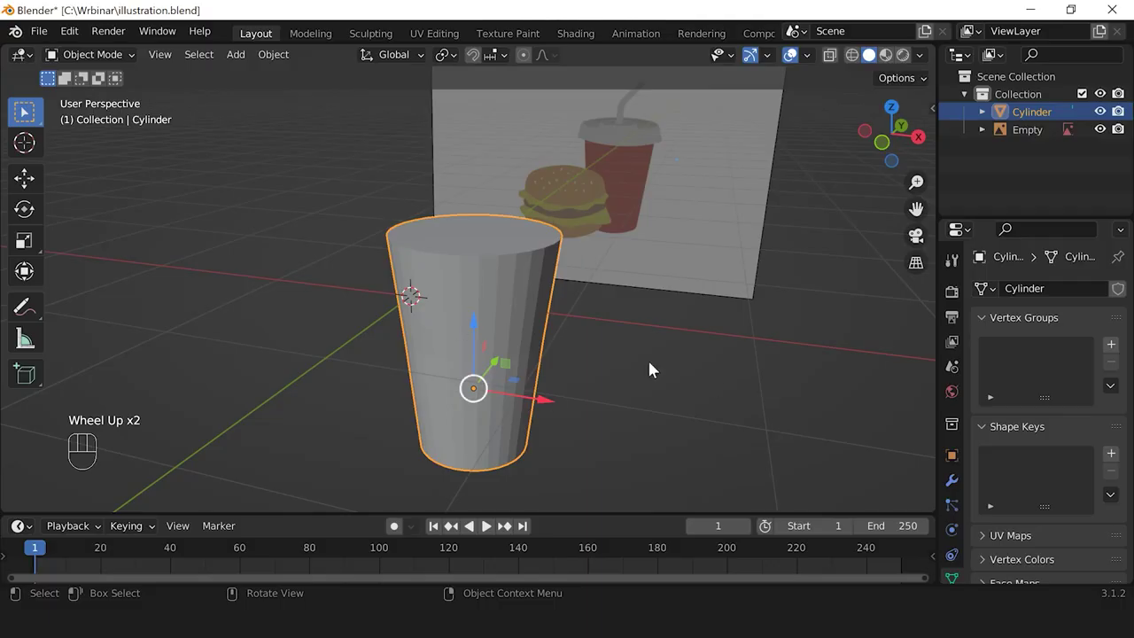
pyautogui.moveTo(664, 365); pyautogui.dragTo(597, 355, button='middle')
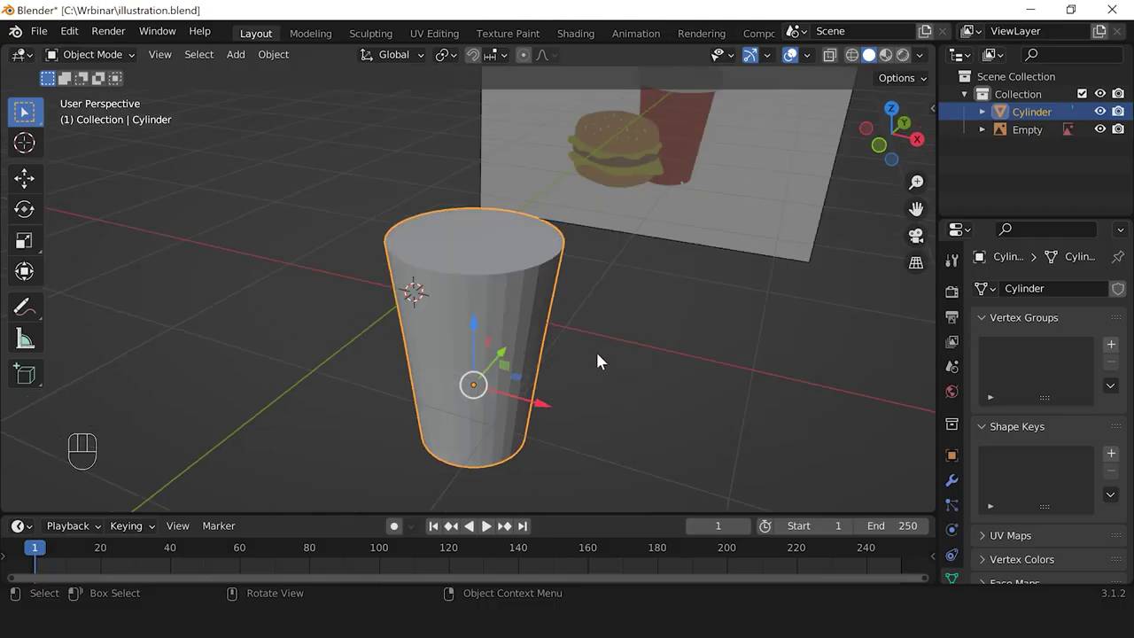
pyautogui.moveTo(485, 299); pyautogui.dragTo(460, 300, button='middle')
pyautogui.scroll(2, 484, 303)
pyautogui.scroll(-1, 468, 309)
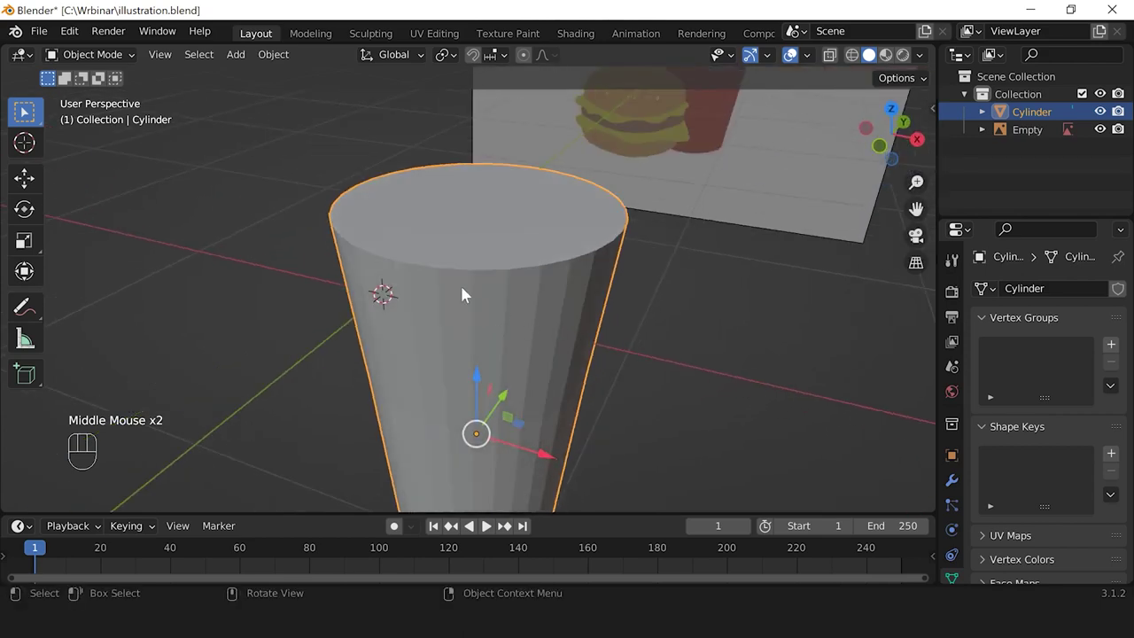
pyautogui.moveTo(558, 405); pyautogui.dragTo(390, 348, button='middle')
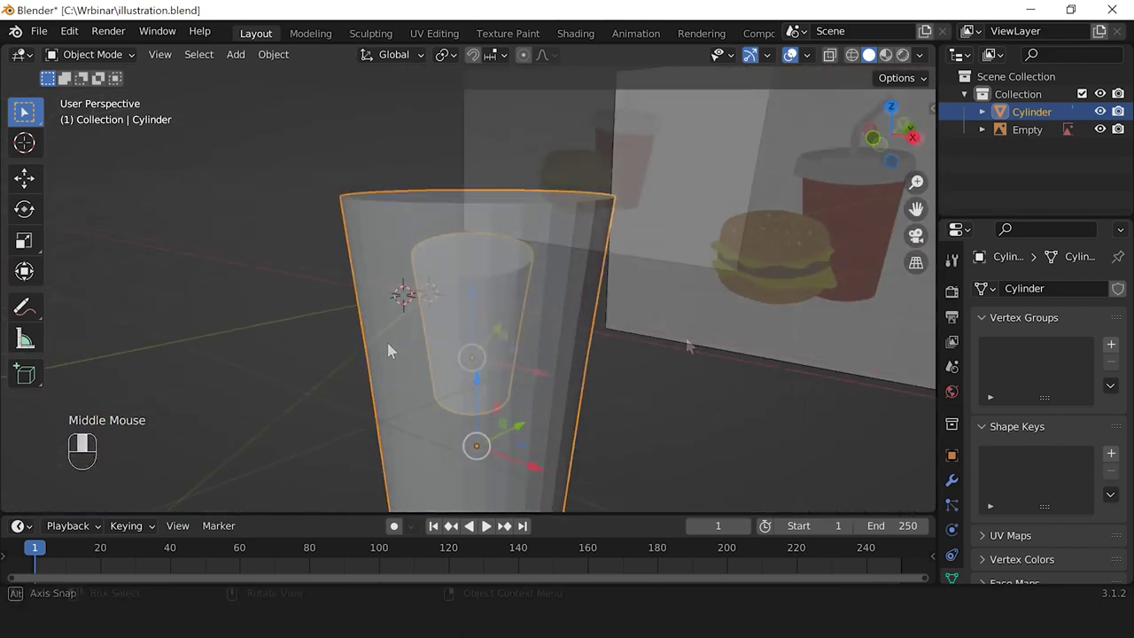
pyautogui.scroll(-3, 390, 348)
pyautogui.moveTo(595, 344); pyautogui.dragTo(526, 338, button='middle')
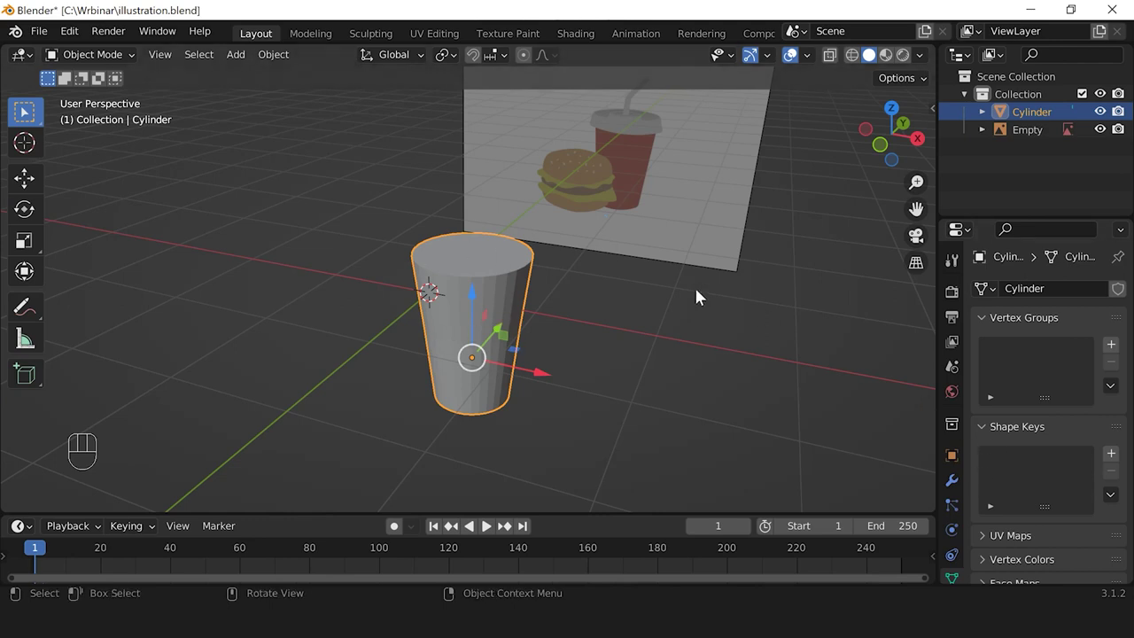
# Step: Add a Bevel modifier to the cup and orbit to inspect the bevelled rim
pyautogui.click(952, 481)
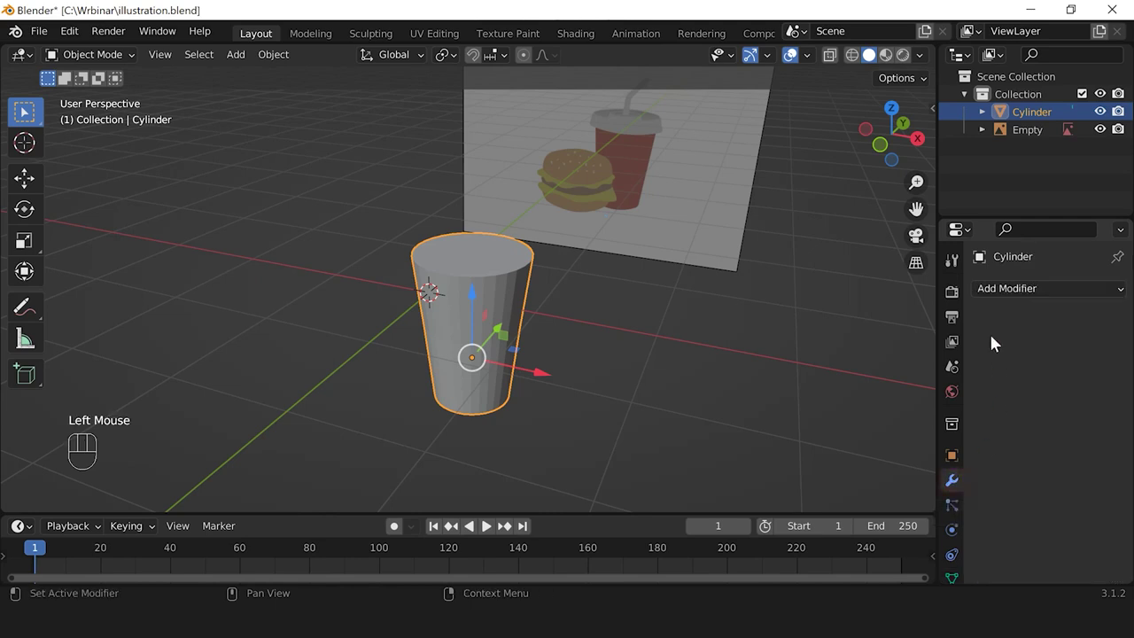
pyautogui.click(1027, 292)
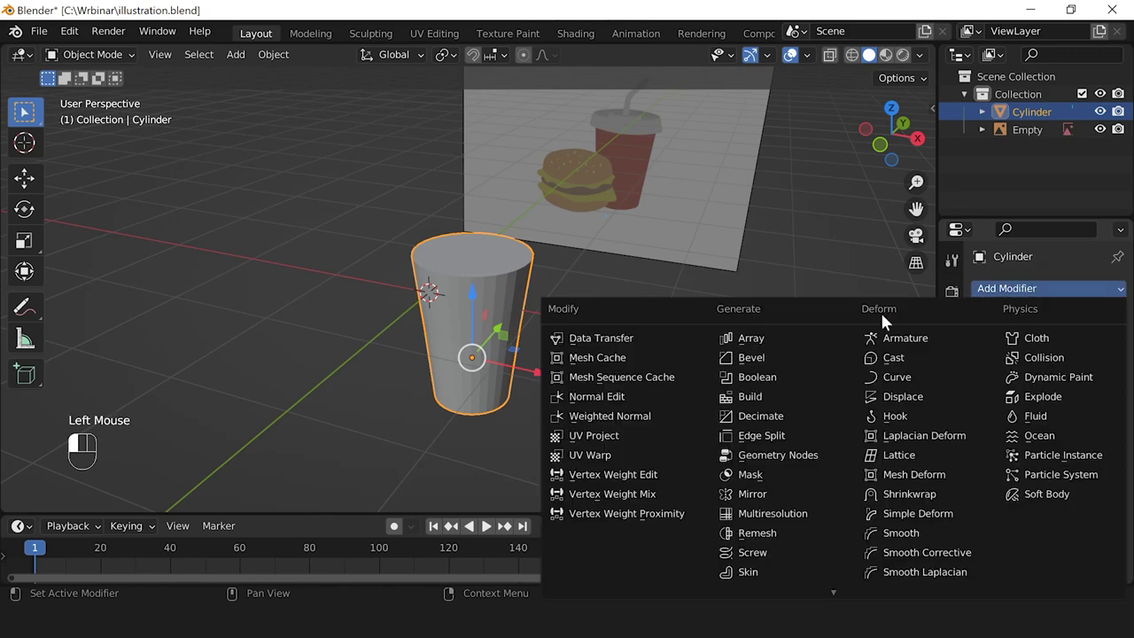
pyautogui.click(755, 363)
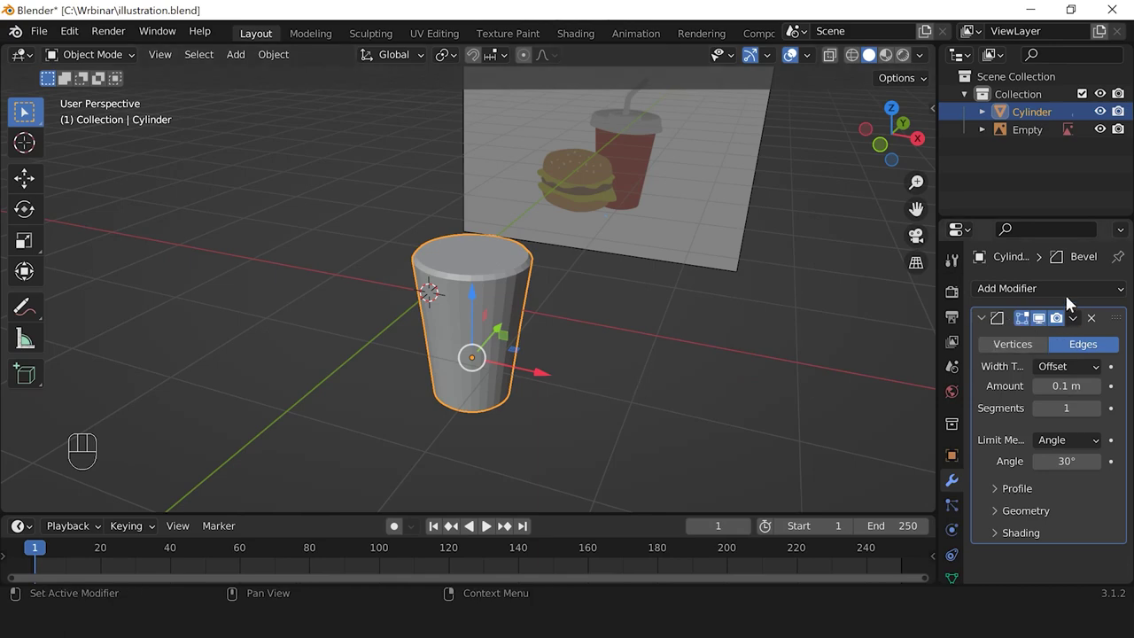
pyautogui.scroll(2, 507, 259)
pyautogui.scroll(1, 507, 259)
pyautogui.scroll(-1, 505, 259)
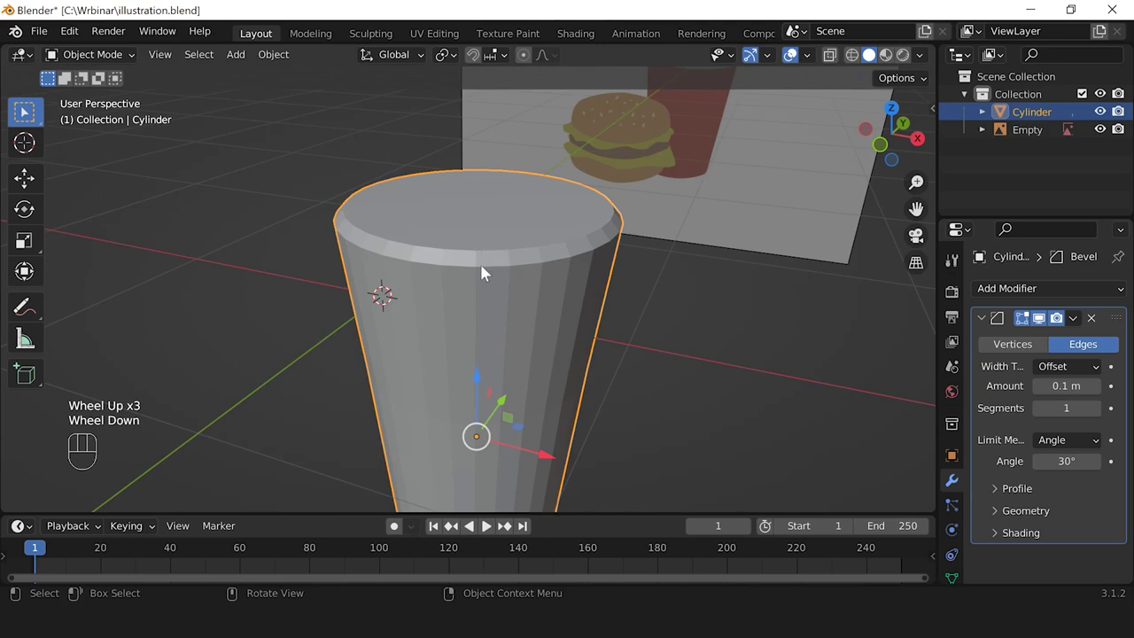
pyautogui.moveTo(479, 263); pyautogui.dragTo(516, 278, button='middle')
pyautogui.scroll(1, 521, 268)
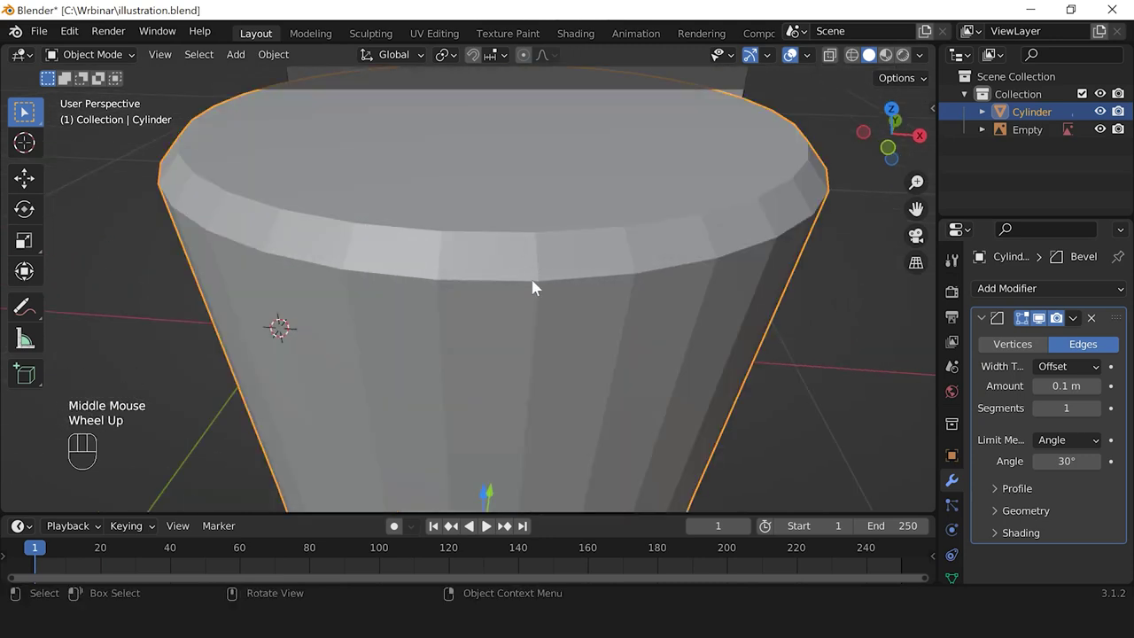
pyautogui.scroll(-2, 629, 332)
pyautogui.moveTo(636, 354); pyautogui.dragTo(576, 337, button='middle')
# Step: Remove the Bevel modifier and orbit around the cup to check its rim and sides
pyautogui.click(1091, 317)
pyautogui.moveTo(532, 266); pyautogui.dragTo(532, 274, button='middle')
pyautogui.scroll(2, 546, 277)
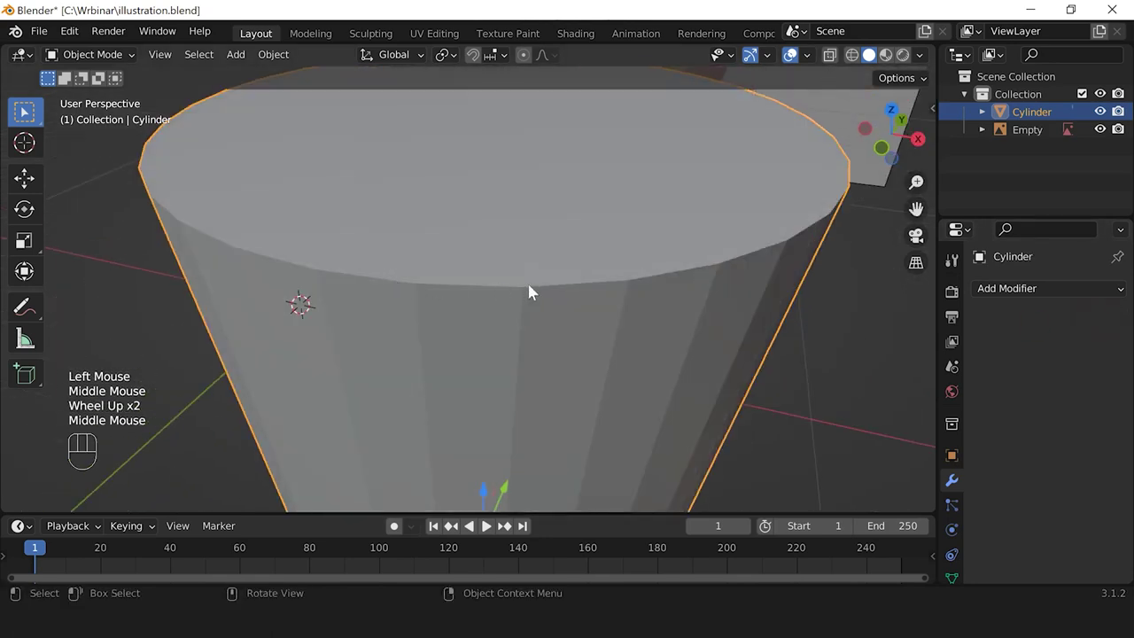
pyautogui.scroll(-2, 427, 354)
pyautogui.moveTo(428, 353); pyautogui.dragTo(465, 406, button='middle')
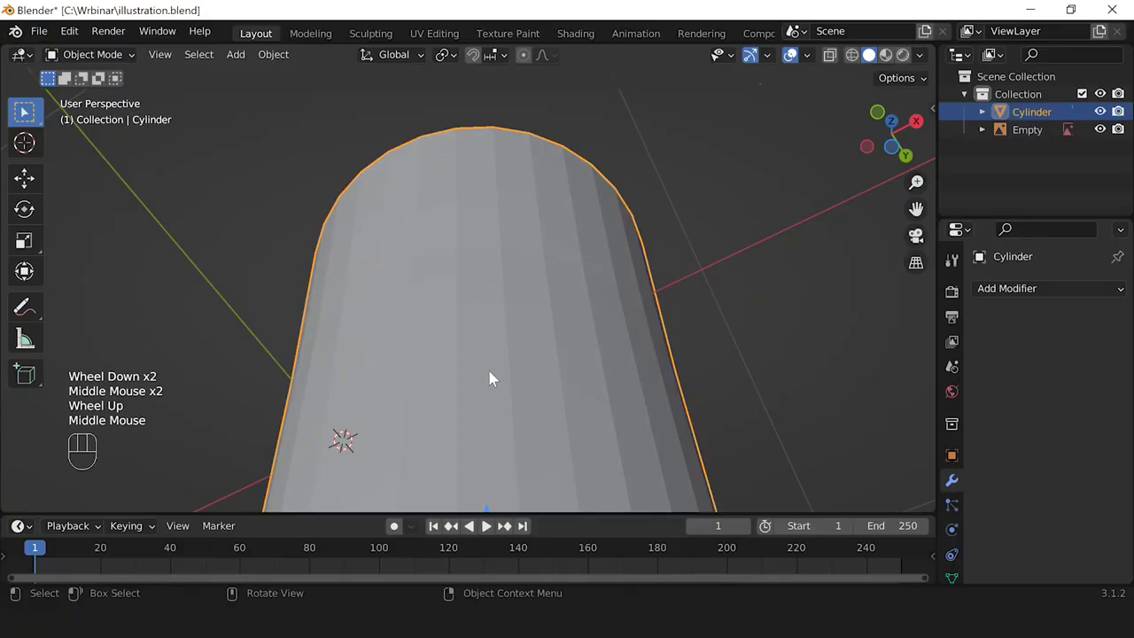
pyautogui.keyDown('shift'); pyautogui.moveTo(487, 367); pyautogui.dragTo(451, 475, button='middle'); pyautogui.keyUp('shift')
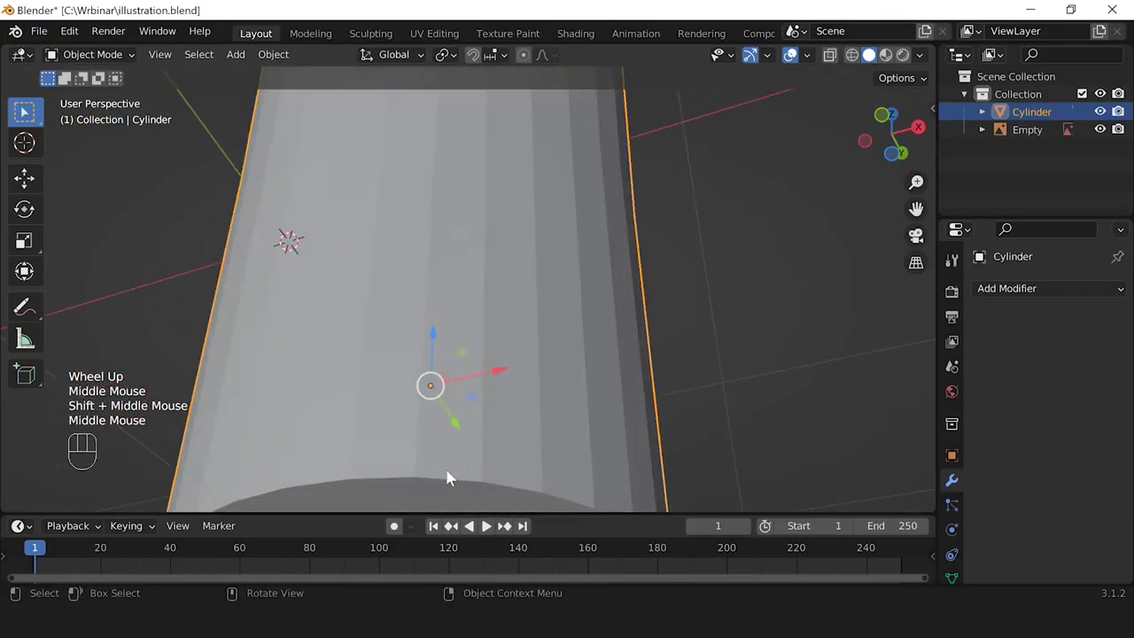
pyautogui.scroll(-2, 467, 305)
pyautogui.moveTo(467, 305); pyautogui.dragTo(519, 271, button='middle')
pyautogui.scroll(-2, 504, 175)
pyautogui.scroll(2, 572, 218)
pyautogui.scroll(-2, 526, 327)
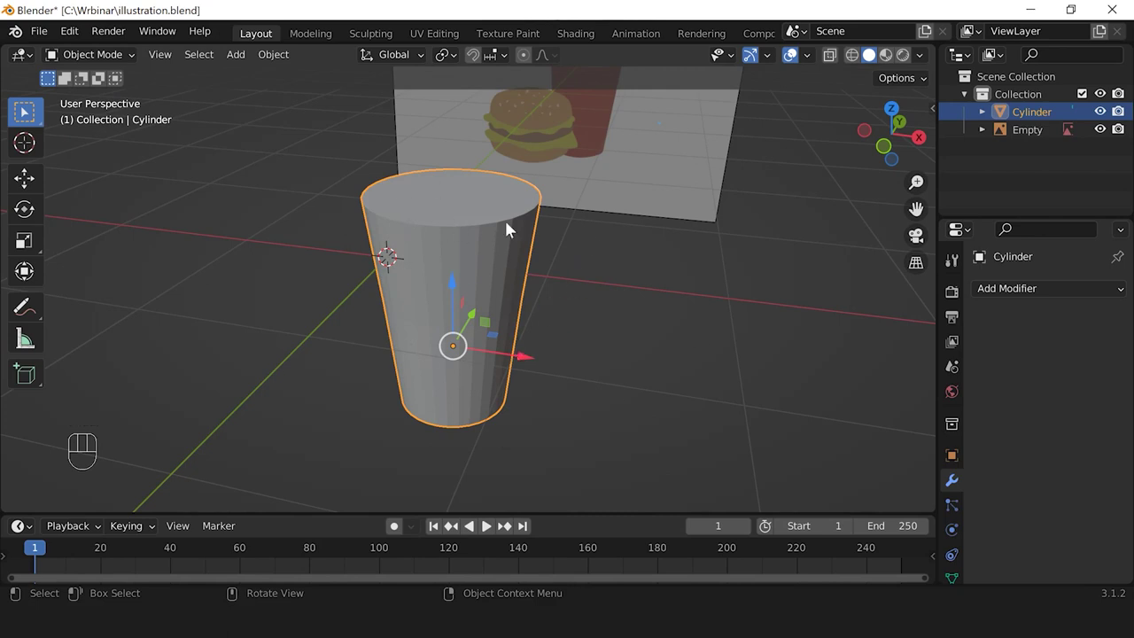
# Step: Add a Bevel modifier to the cup again and show its transform values in the sidebar
pyautogui.click(1021, 291)
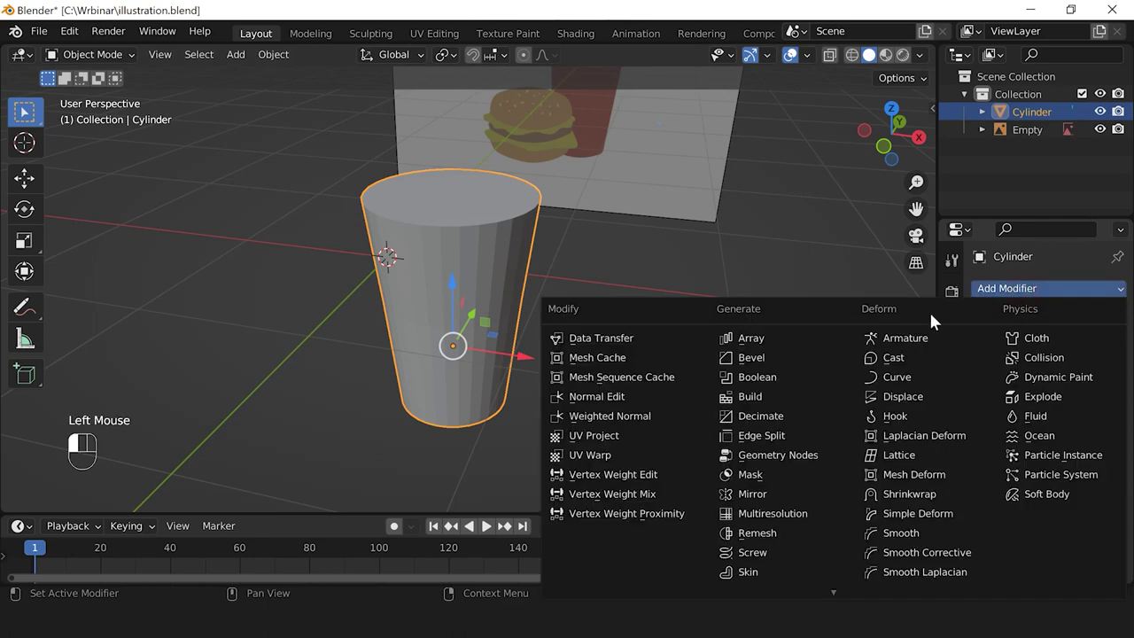
pyautogui.click(820, 361)
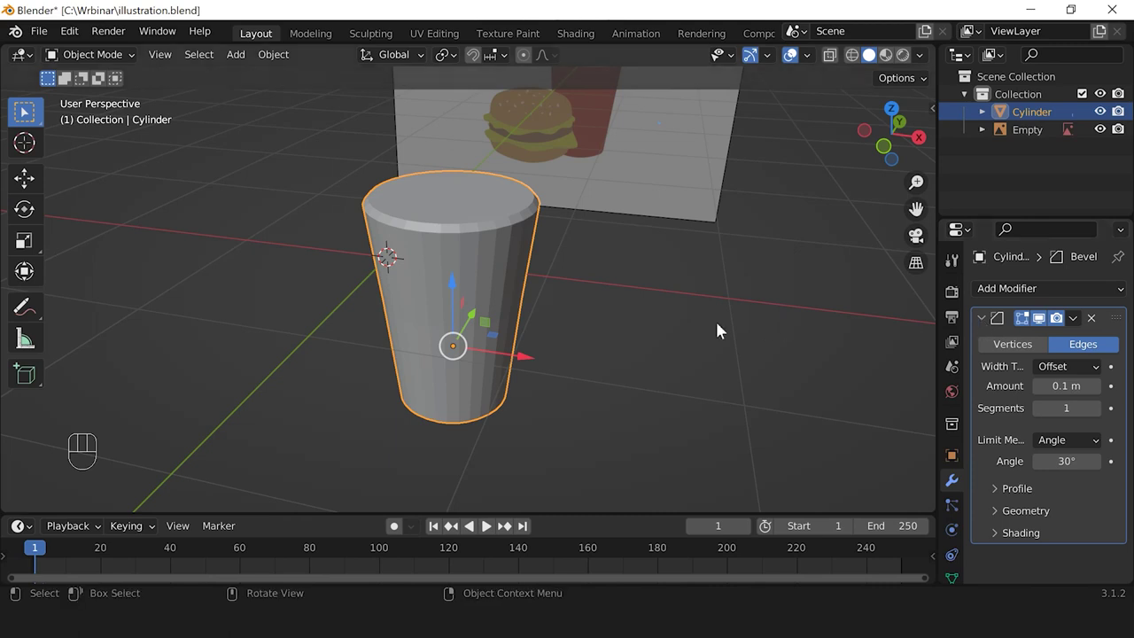
pyautogui.press('n')
pyautogui.press('n')
pyautogui.press('n')
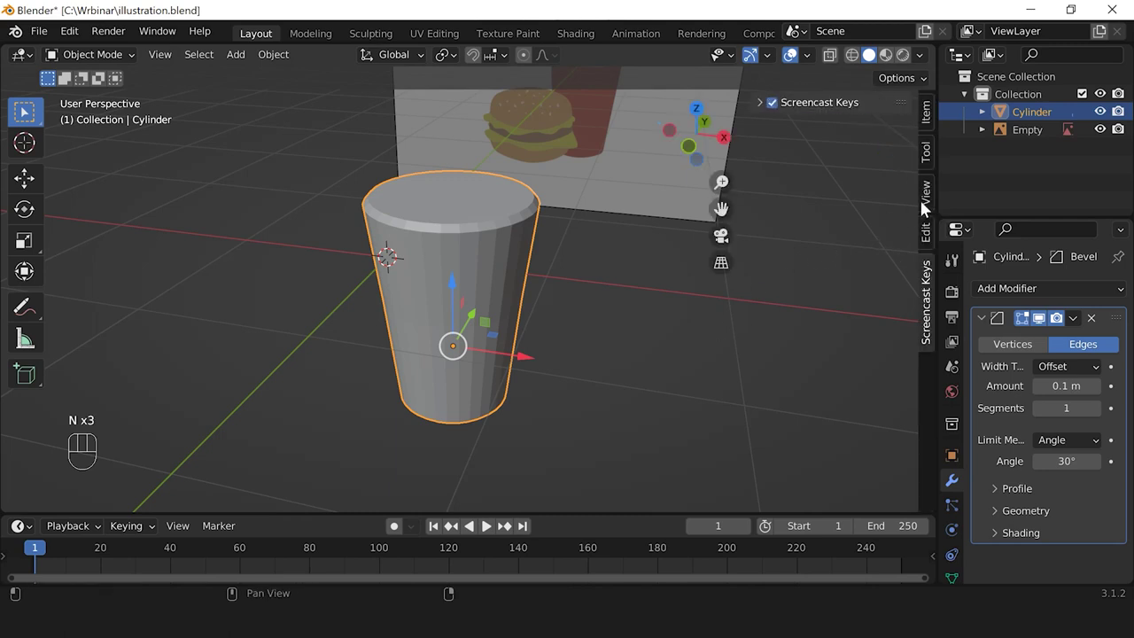
pyautogui.click(927, 115)
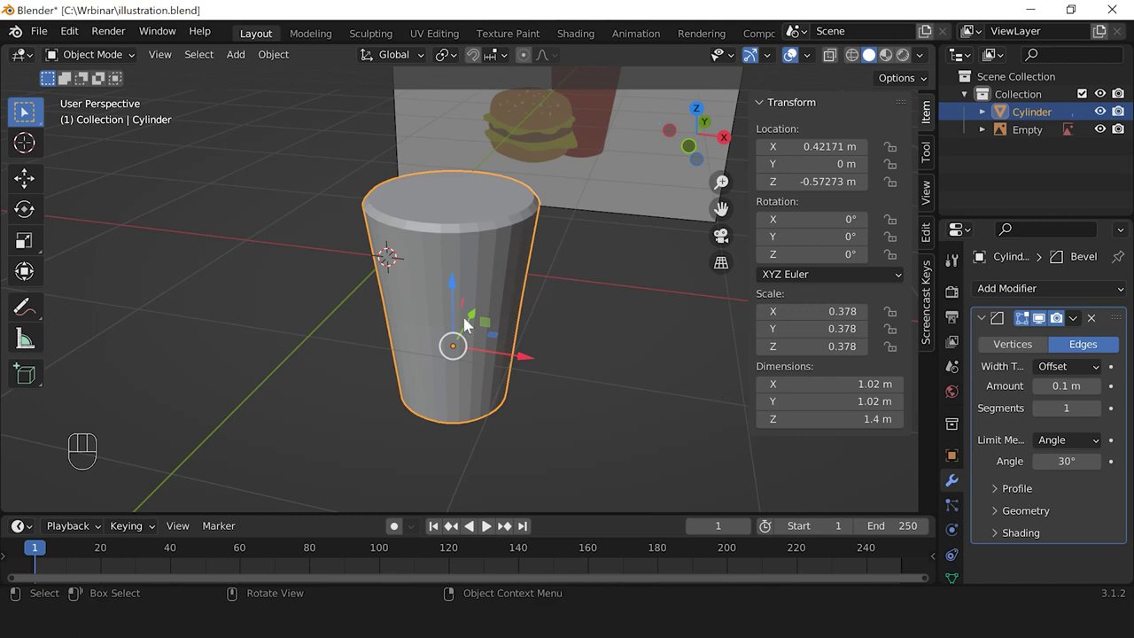
# Step: Try dragging the cup's X scale, then undo it back to uniform scale 0.378
pyautogui.click(802, 310)
pyautogui.moveTo(802, 310); pyautogui.dragTo(886, 310)
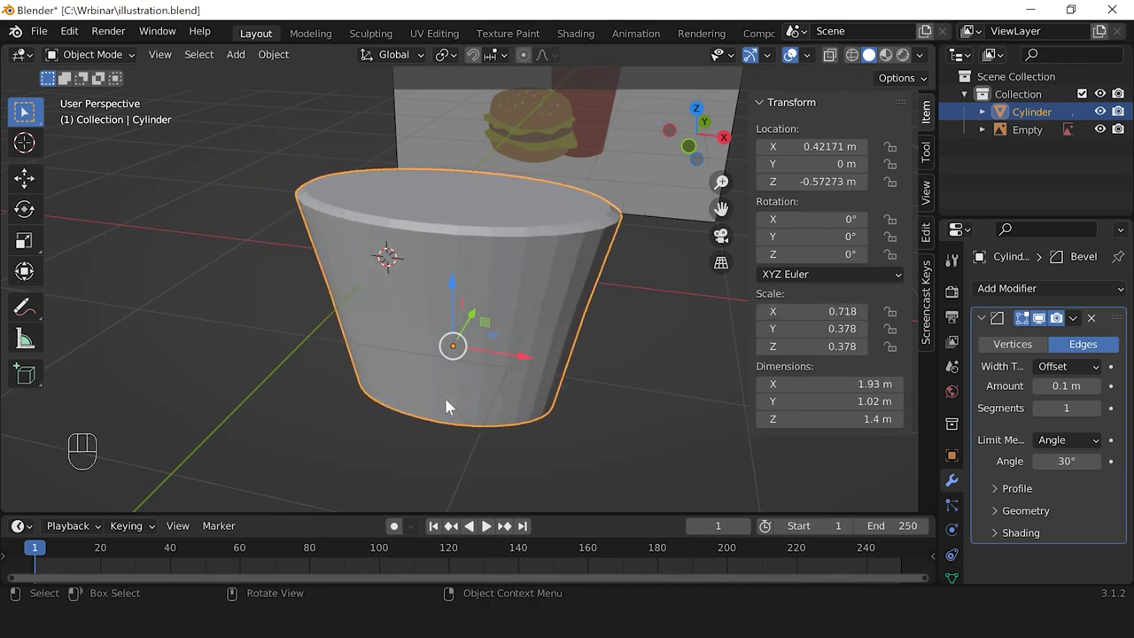
pyautogui.press('ctrl')
pyautogui.hotkey('ctrl', 'z')
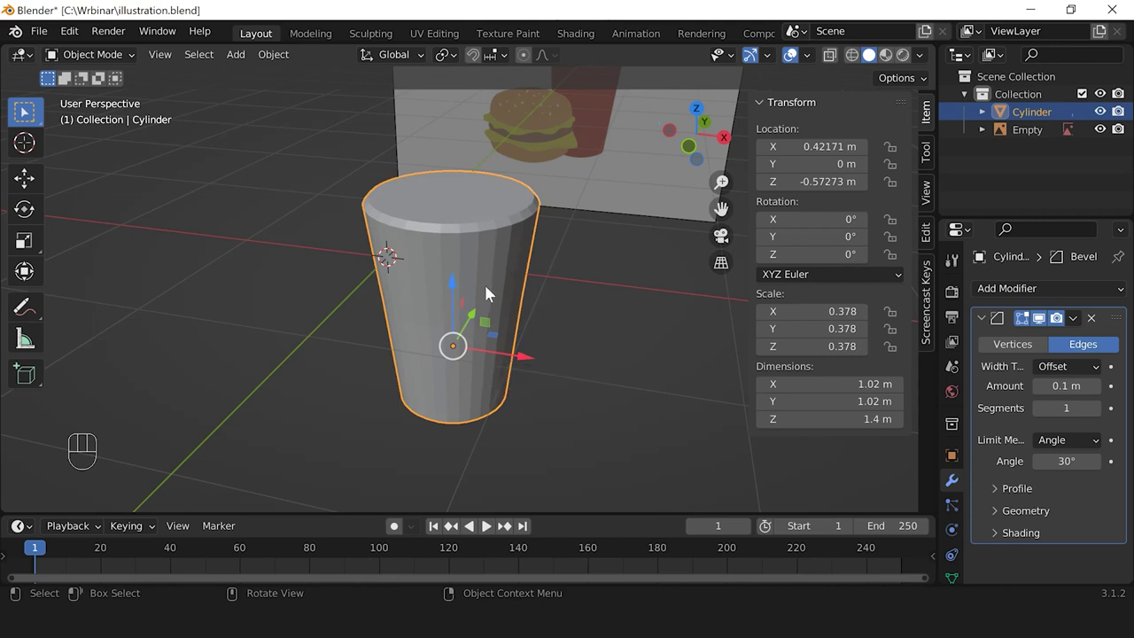
# Step: Apply the cup's scale so it reads 1.000 and hide the sidebar
pyautogui.press('ctrl')
pyautogui.hotkey('ctrl', 'a')
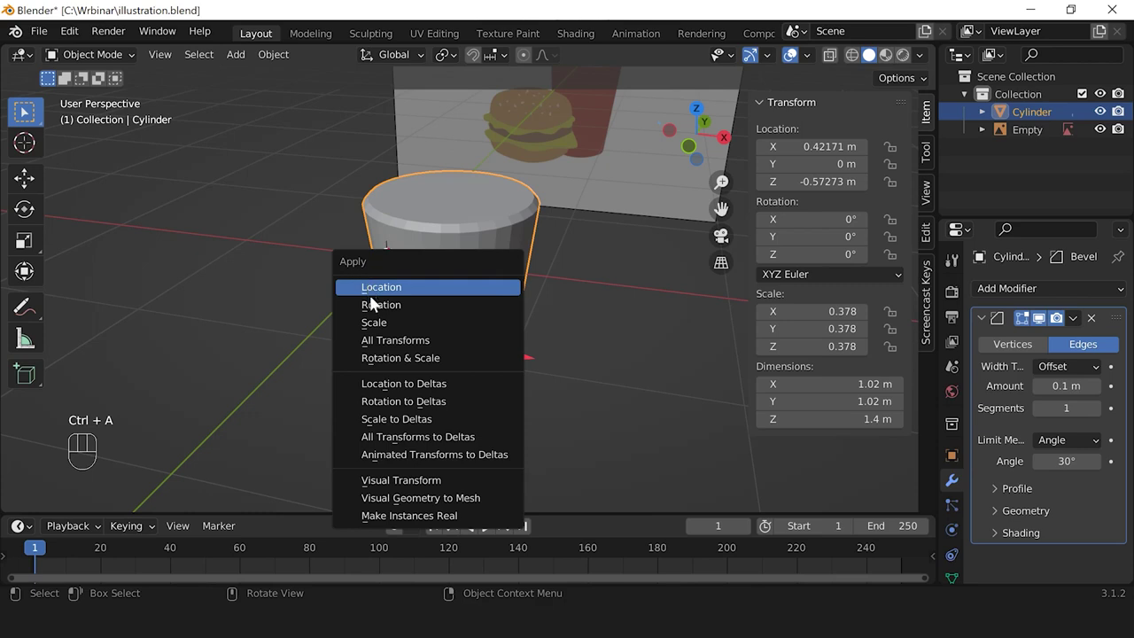
pyautogui.click(377, 324)
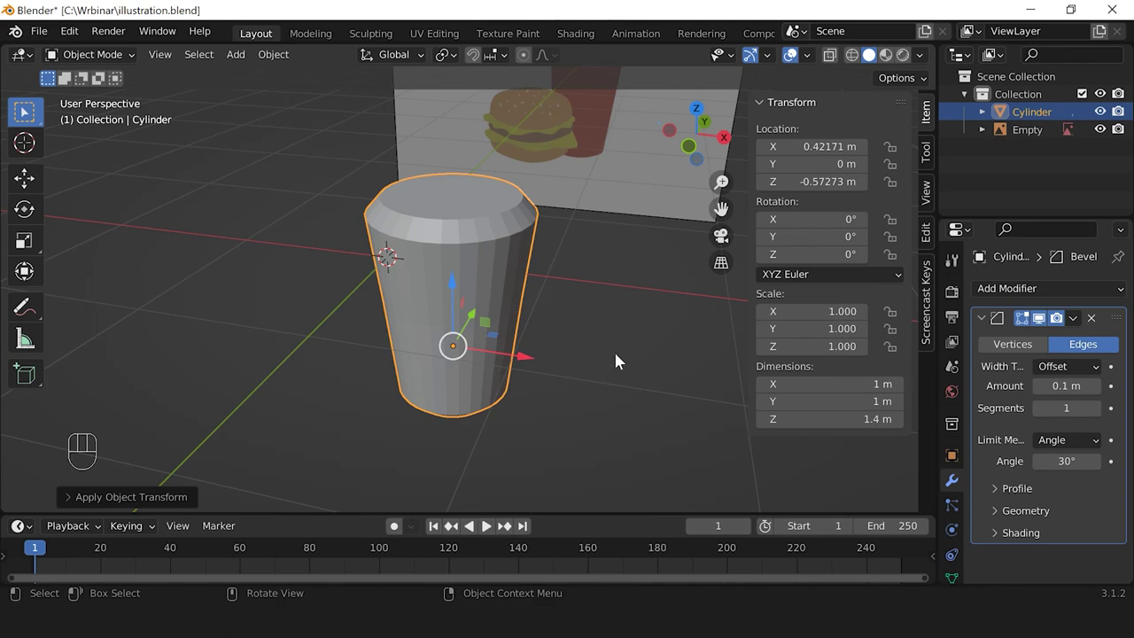
pyautogui.press('n')
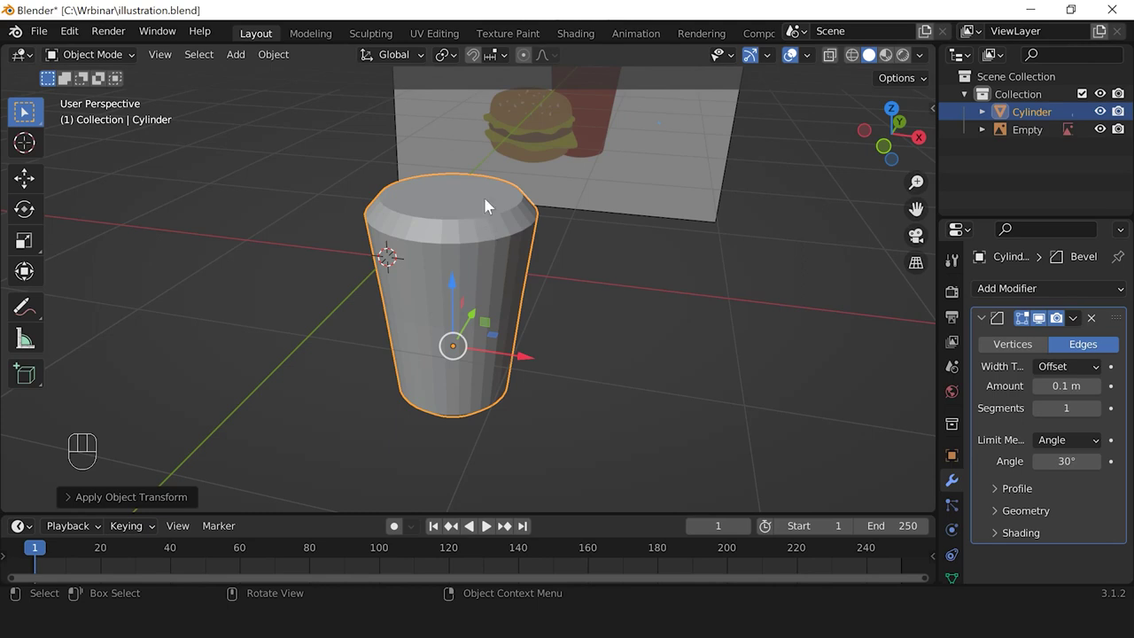
# Step: Set the Bevel modifier's amount to 0.01 m and segments to 3
pyautogui.click(1066, 387)
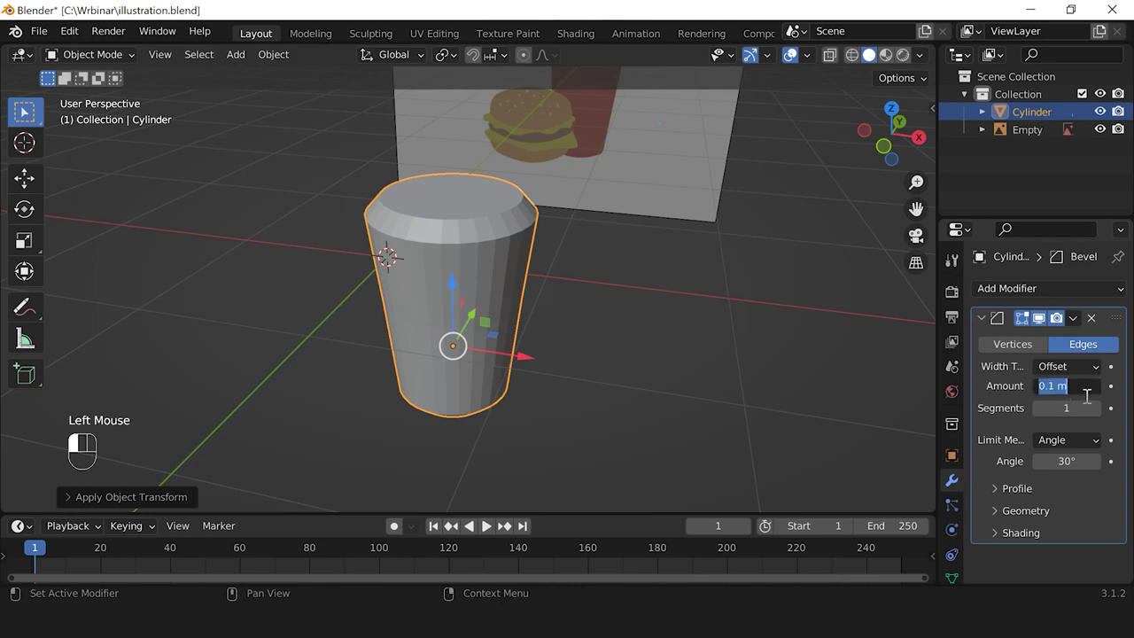
pyautogui.press('BackSpace')
pyautogui.write('0.01')
pyautogui.press('Return')
pyautogui.scroll(3, 540, 208)
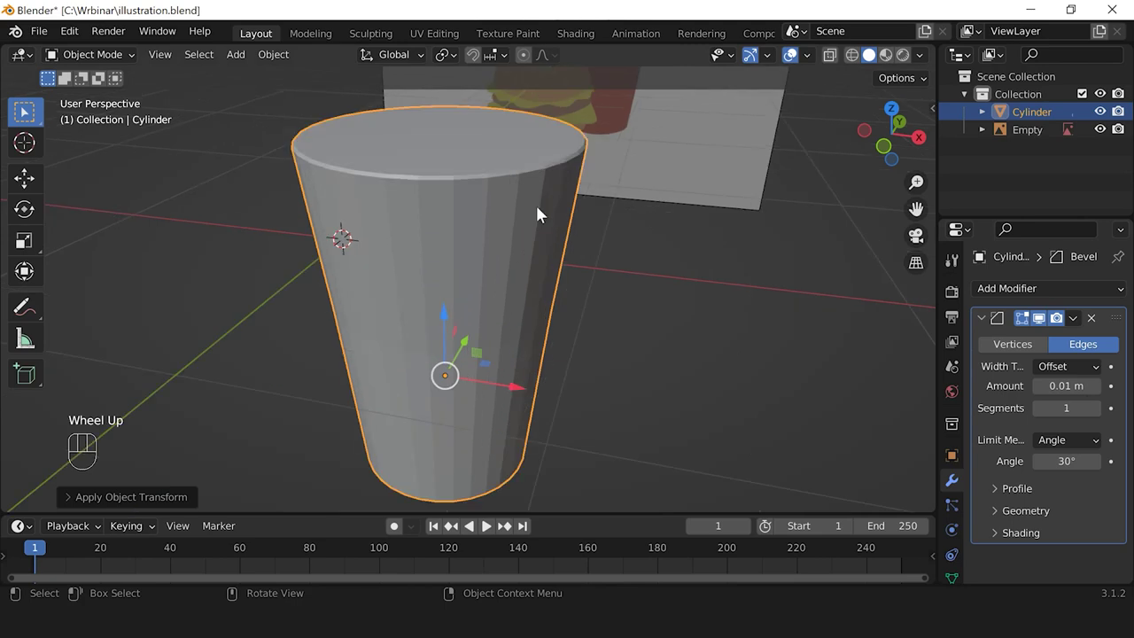
pyautogui.click(1095, 409)
pyautogui.click(1096, 409)
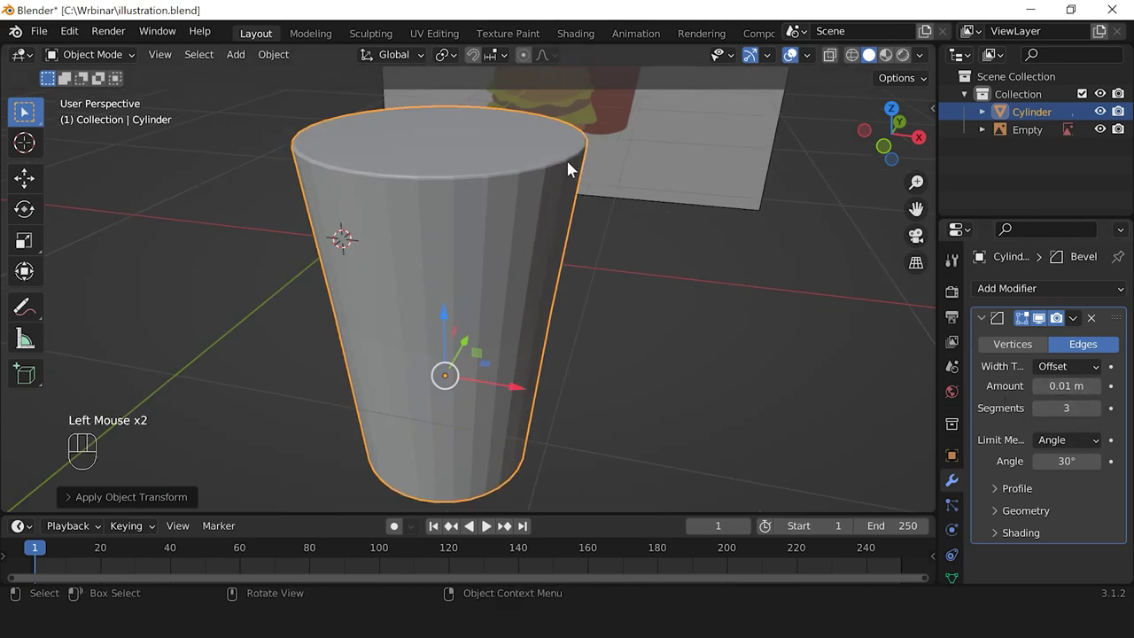
pyautogui.scroll(-1, 457, 177)
pyautogui.scroll(2, 457, 176)
pyautogui.keyDown('shift'); pyautogui.moveTo(457, 176); pyautogui.dragTo(466, 225, button='middle'); pyautogui.keyUp('shift')
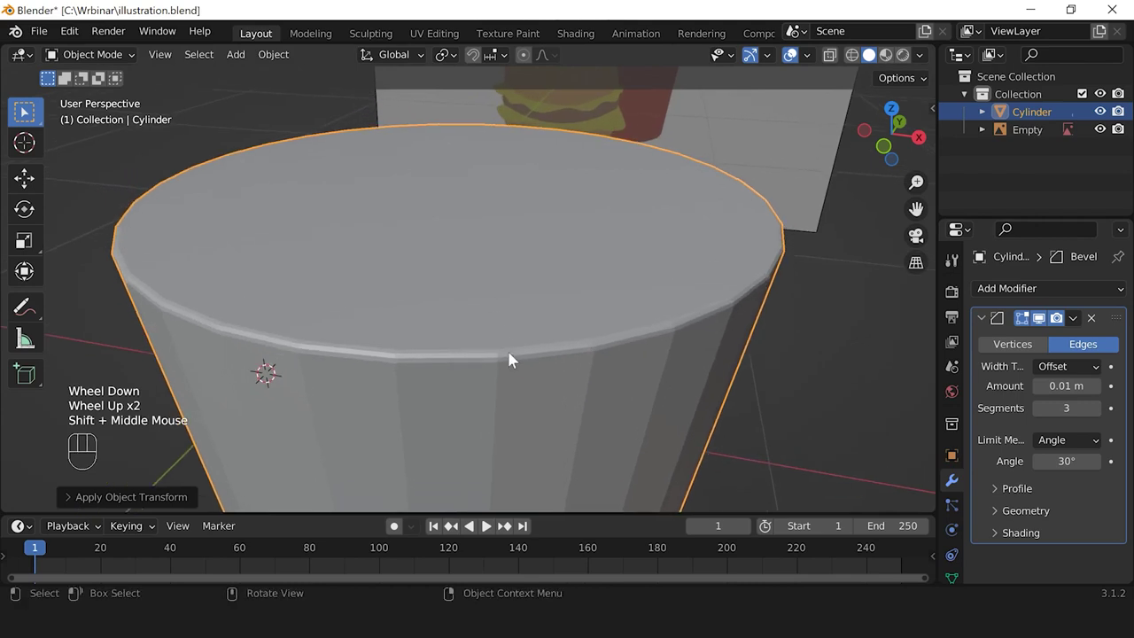
pyautogui.scroll(1, 515, 367)
pyautogui.scroll(-1, 514, 367)
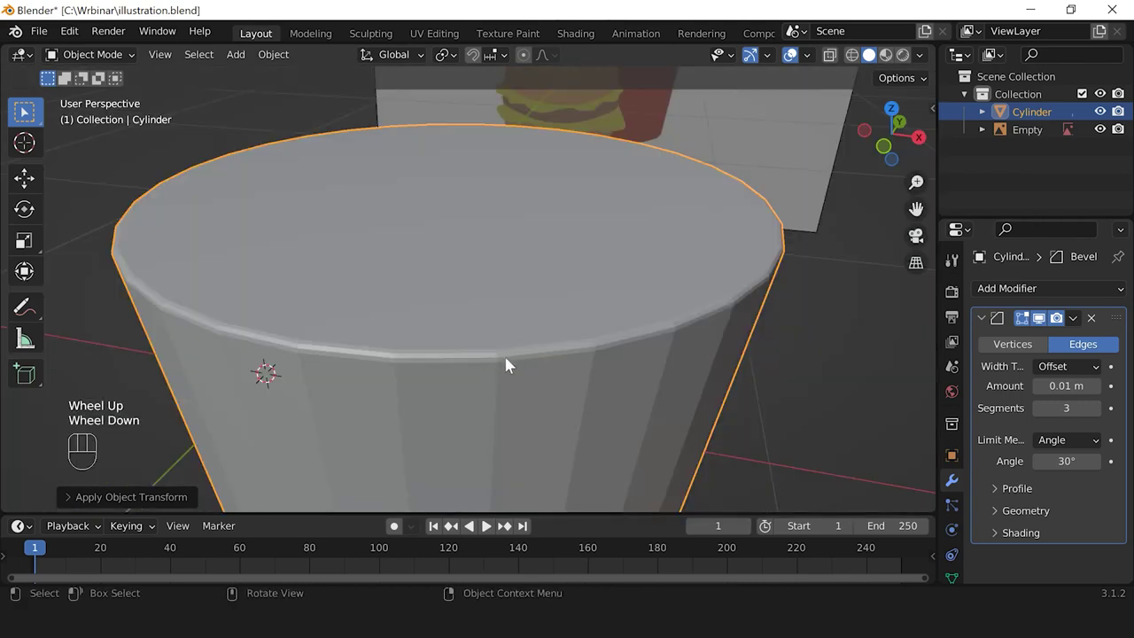
pyautogui.scroll(-2, 505, 363)
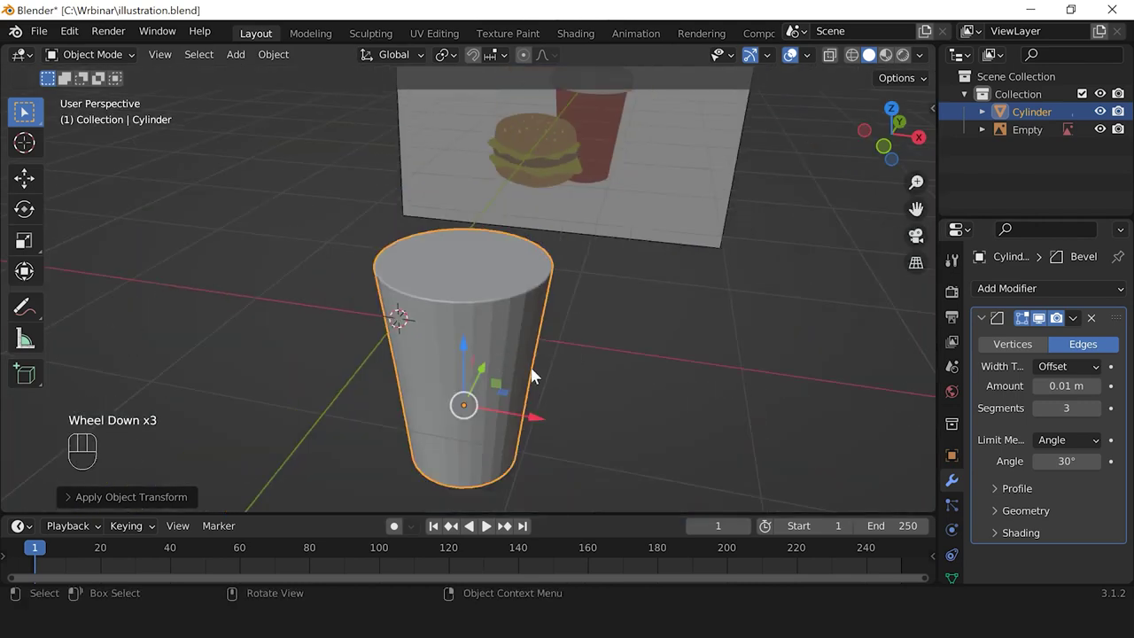
pyautogui.keyDown('shift'); pyautogui.moveTo(532, 374); pyautogui.dragTo(516, 348, button='middle'); pyautogui.keyUp('shift')
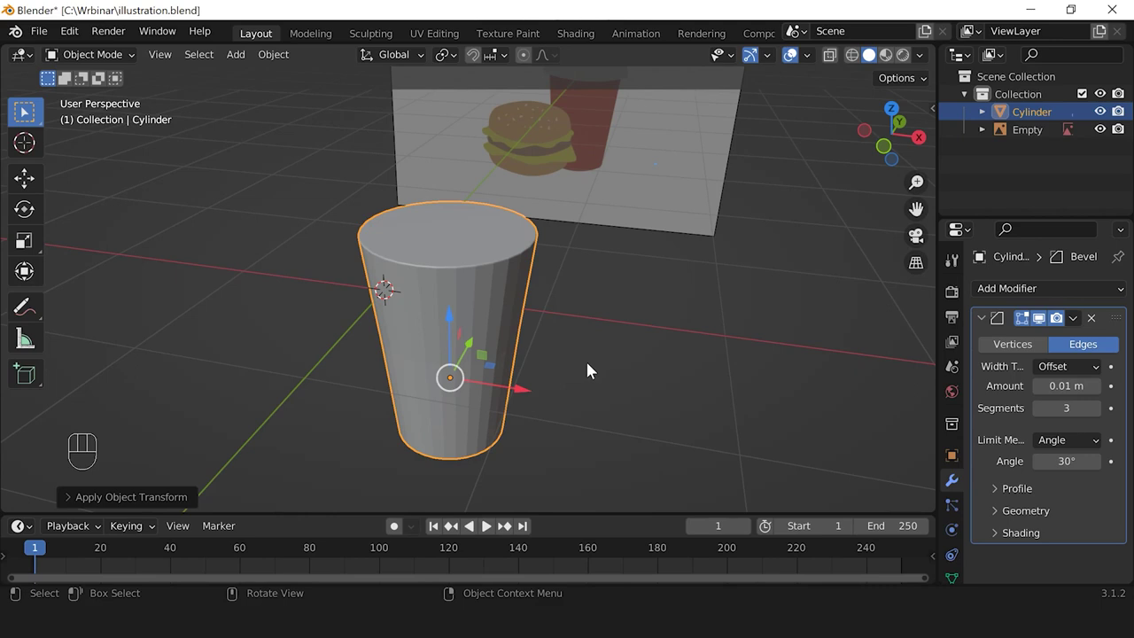
# Step: Apply Shade Smooth to the cup cylinder
pyautogui.rightClick(465, 299)
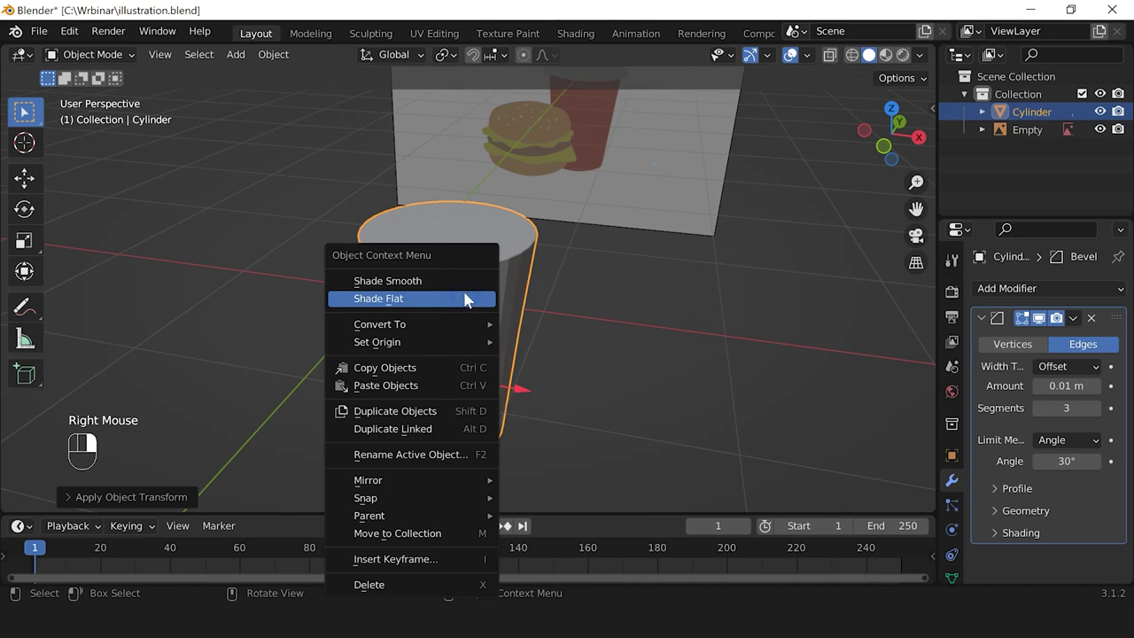
pyautogui.click(419, 282)
pyautogui.moveTo(560, 357); pyautogui.dragTo(538, 347, button='middle')
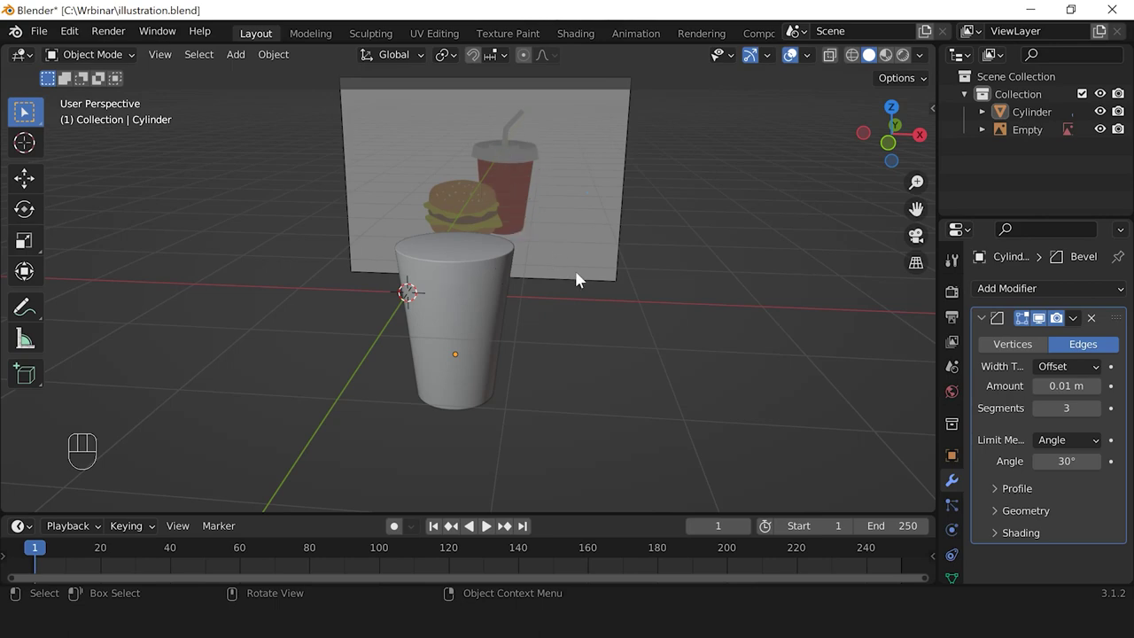
# Step: Switch to front view and frame the cup over the reference cup's body
pyautogui.press('KP_1')
pyautogui.keyDown('shift'); pyautogui.moveTo(576, 279); pyautogui.dragTo(531, 248, button='middle'); pyautogui.keyUp('shift')
pyautogui.scroll(4, 557, 324)
pyautogui.scroll(-1, 632, 329)
pyautogui.keyDown('shift'); pyautogui.moveTo(632, 328); pyautogui.dragTo(460, 248, button='middle'); pyautogui.keyUp('shift')
pyautogui.scroll(1, 496, 324)
pyautogui.keyDown('shift'); pyautogui.scroll(-1, 461, 248); pyautogui.keyUp('shift')
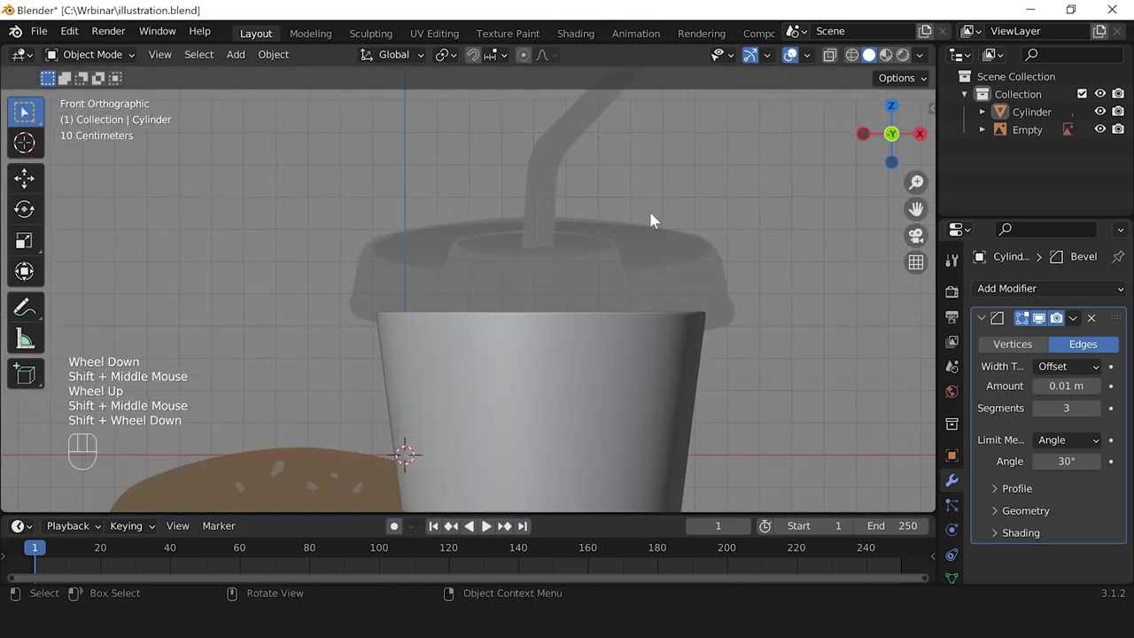
pyautogui.scroll(-1, 637, 274)
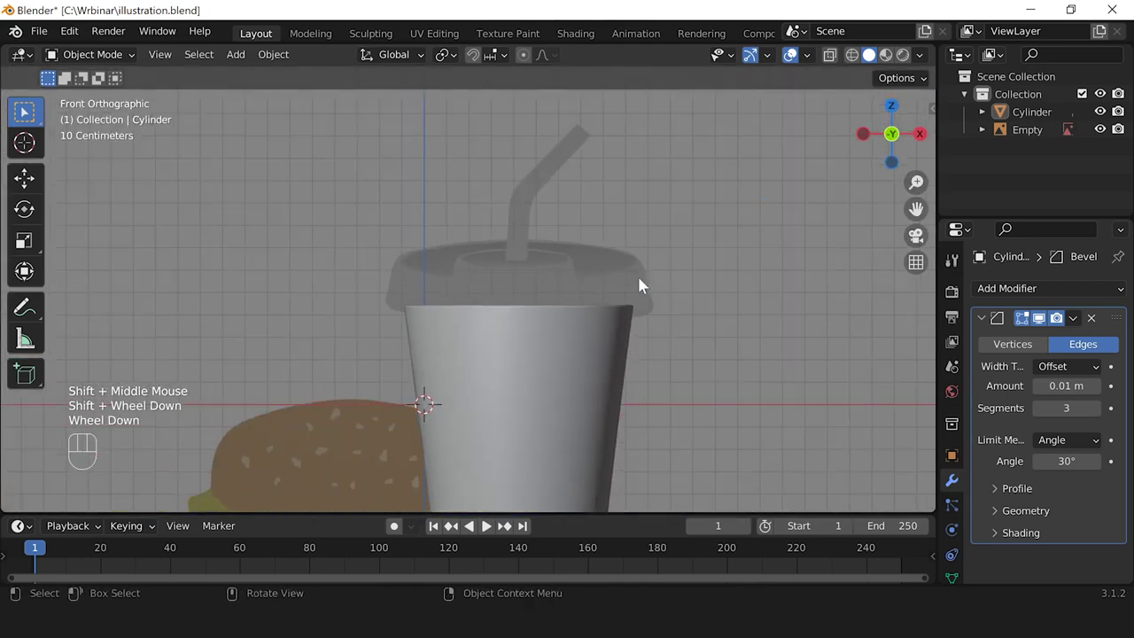
pyautogui.scroll(1, 633, 272)
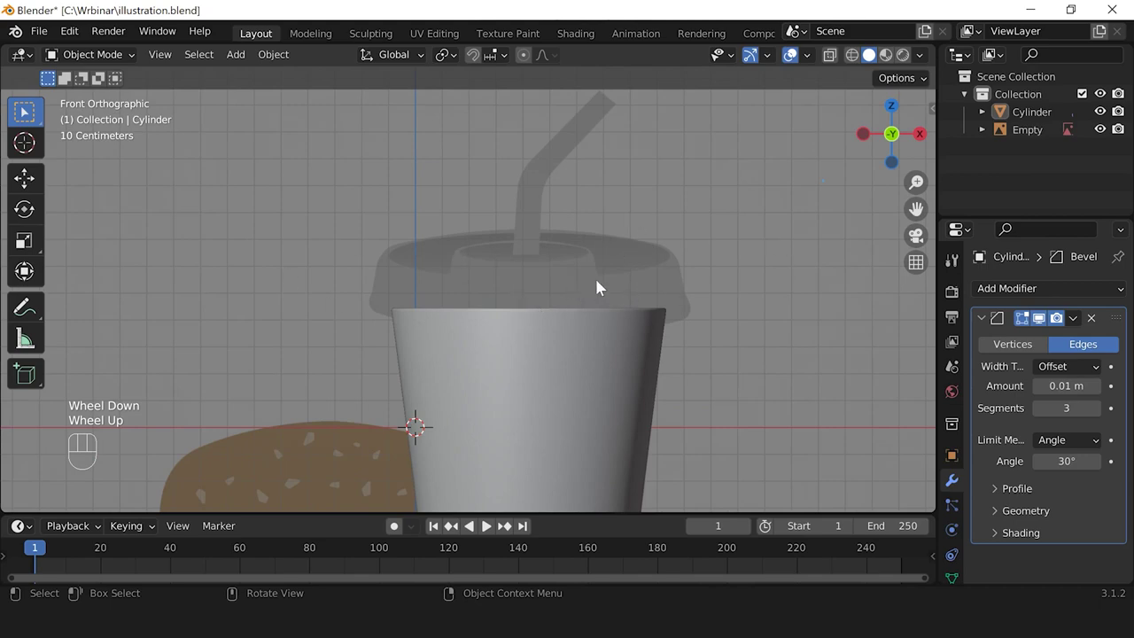
pyautogui.scroll(-4, 611, 312)
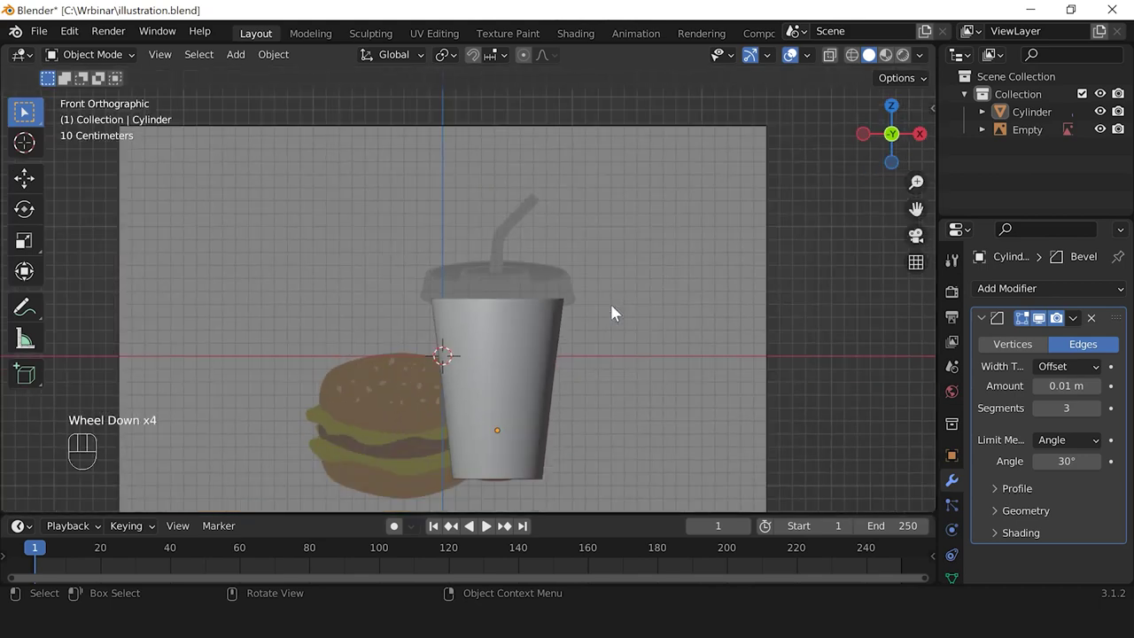
pyautogui.keyDown('shift'); pyautogui.moveTo(600, 367); pyautogui.dragTo(594, 336, button='middle'); pyautogui.keyUp('shift')
pyautogui.scroll(2, 595, 337)
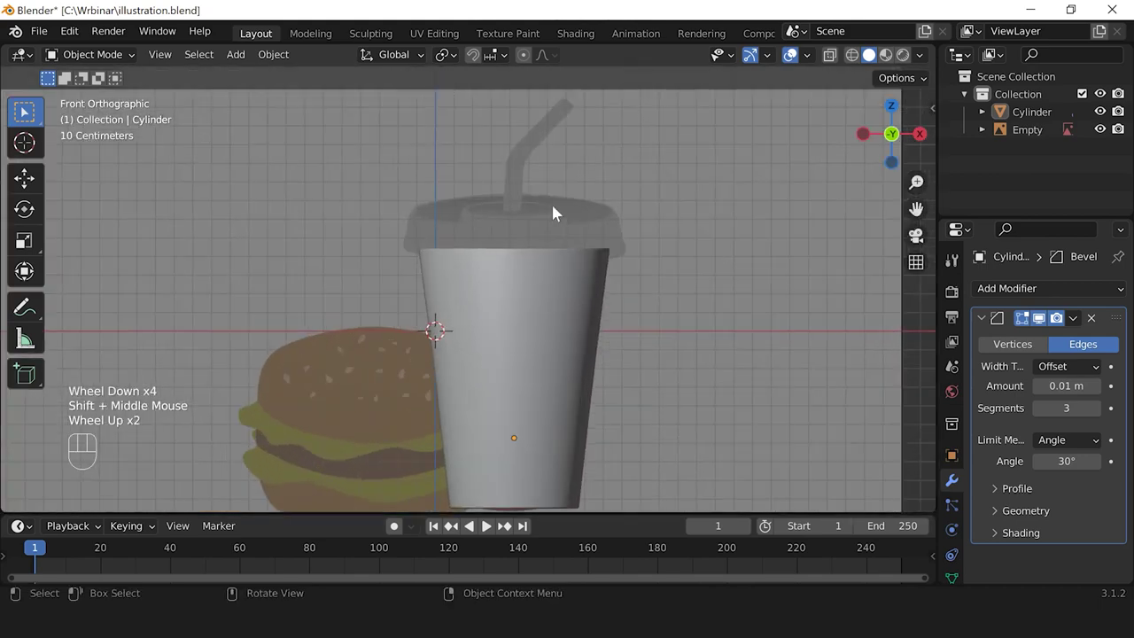
# Step: Add a new mesh cylinder, Cylinder.001, for the lid
pyautogui.press('ctrl')
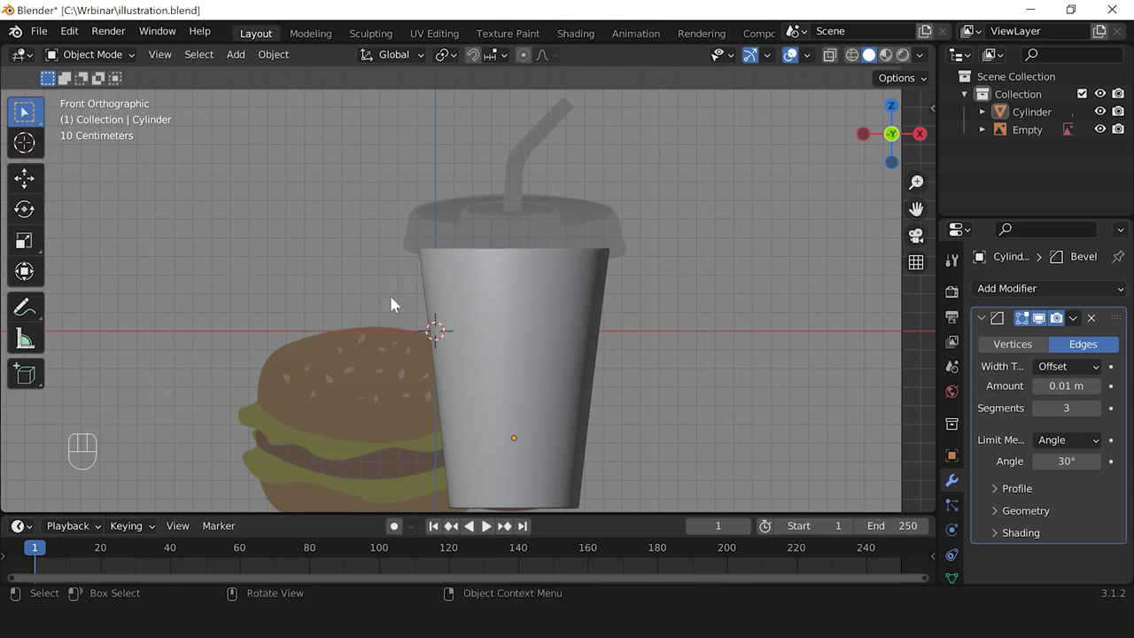
pyautogui.hotkey('shift', 'a')
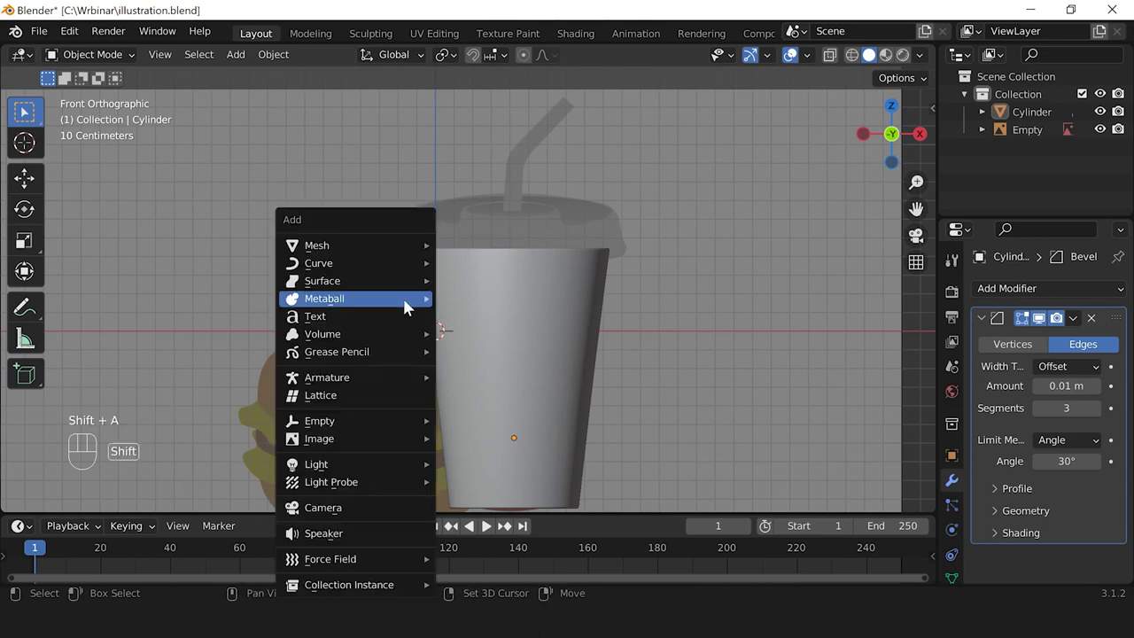
pyautogui.moveTo(348, 254)
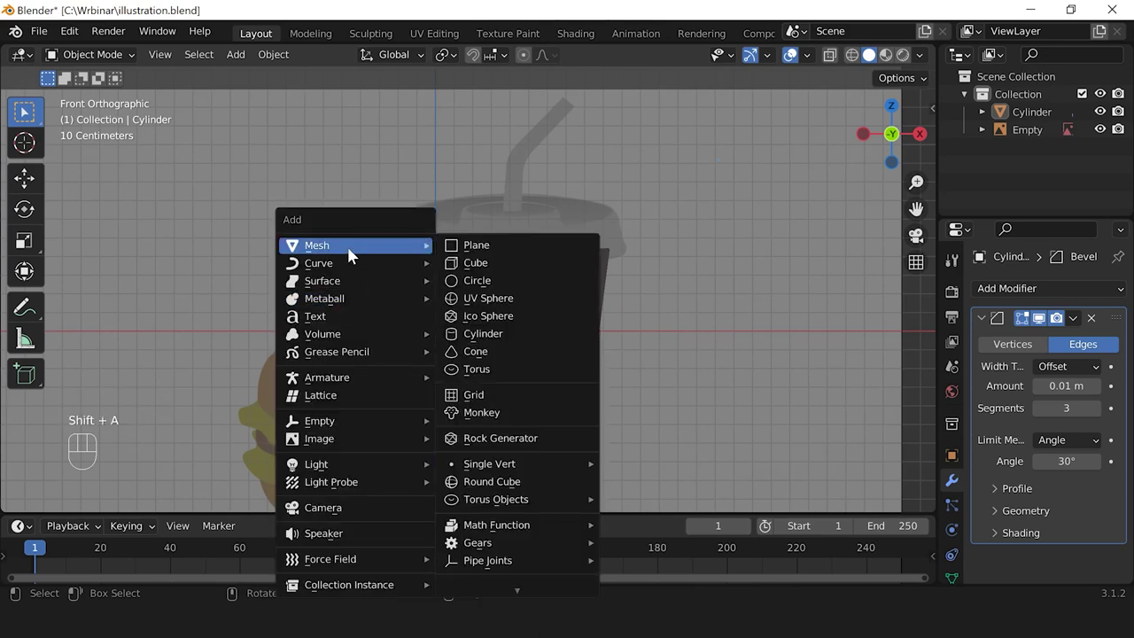
pyautogui.click(520, 333)
# Step: Enable X-ray and move Cylinder.001 about 0.41 m along X over the reference cup
pyautogui.scroll(-2, 618, 372)
pyautogui.scroll(2, 617, 372)
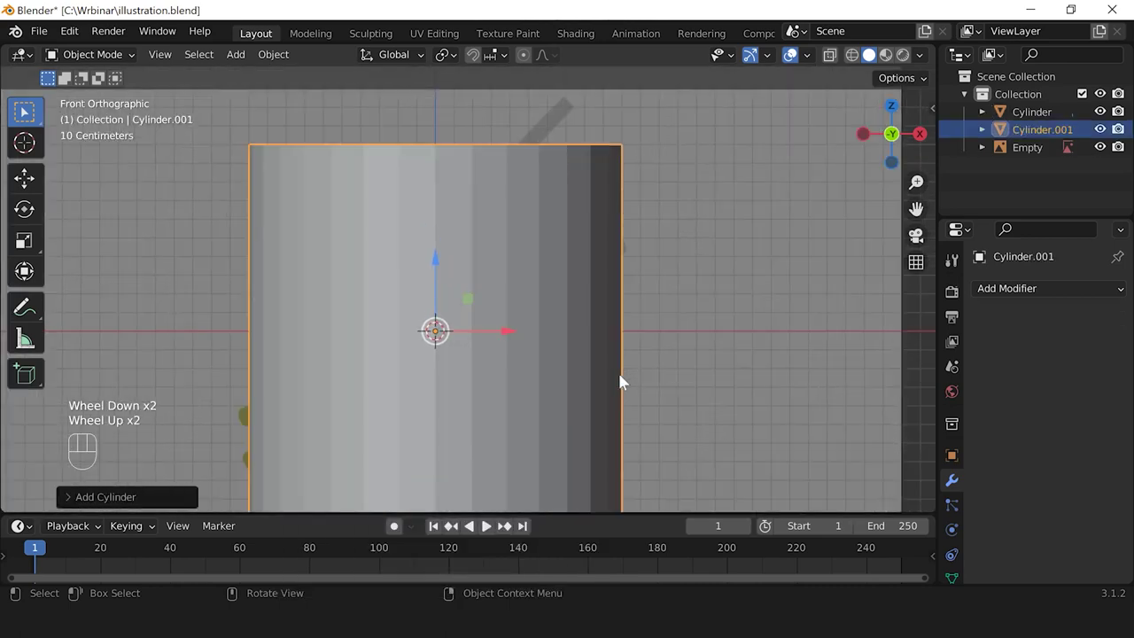
pyautogui.scroll(-1, 618, 372)
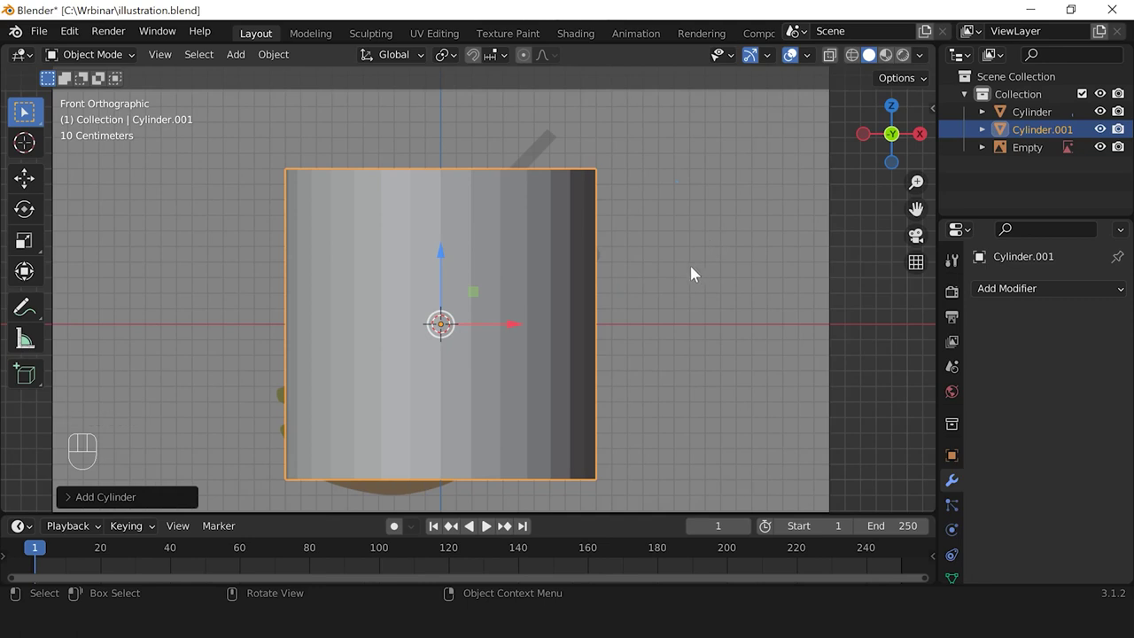
pyautogui.click(829, 55)
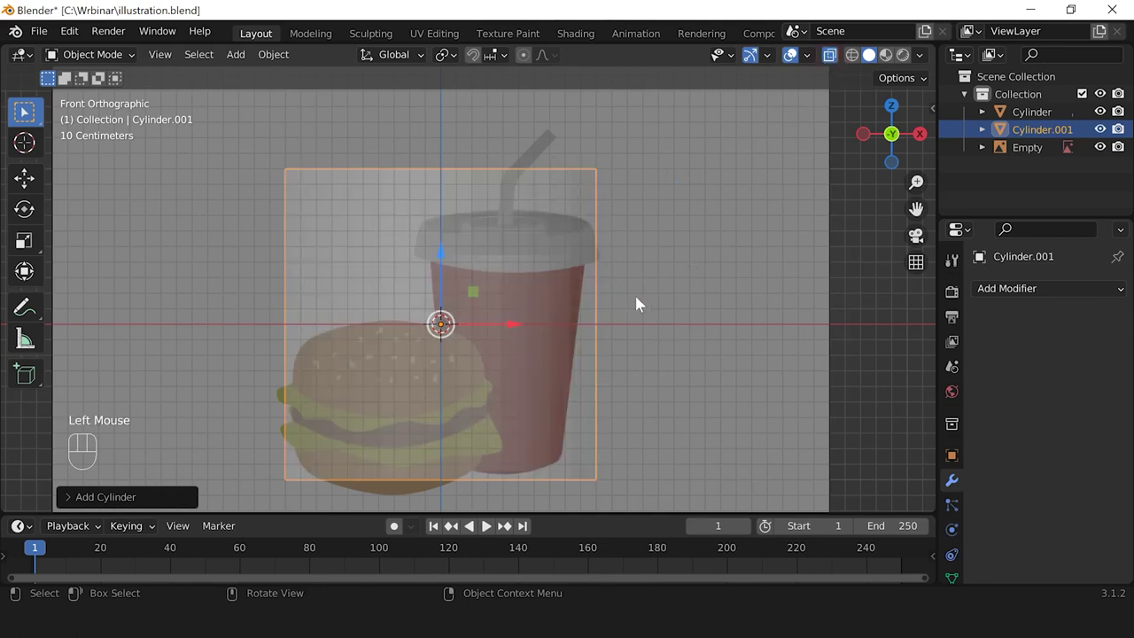
pyautogui.moveTo(512, 330); pyautogui.dragTo(577, 324)
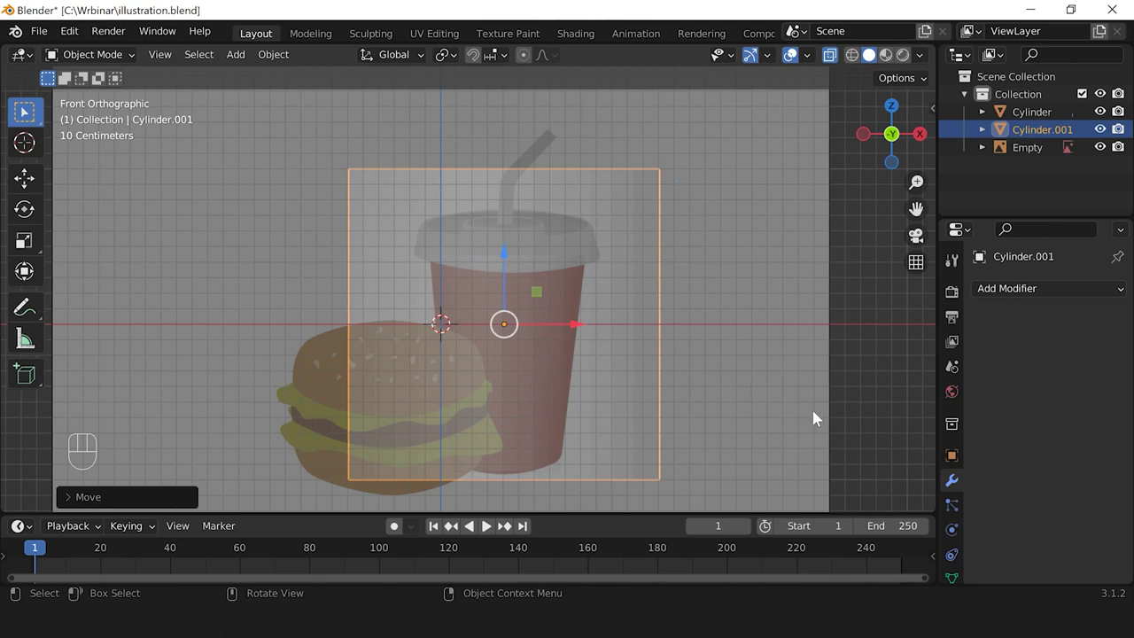
# Step: Scale Cylinder.001 down toward the cup's size and raise it toward the lid height
pyautogui.press('s')
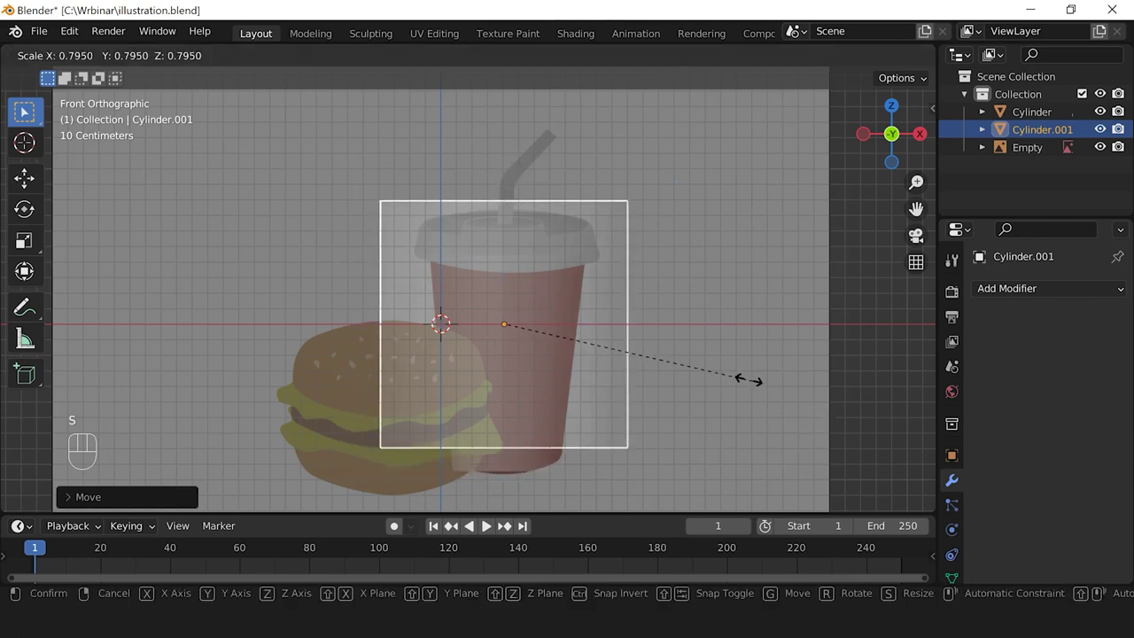
pyautogui.click(688, 347)
pyautogui.scroll(2, 617, 423)
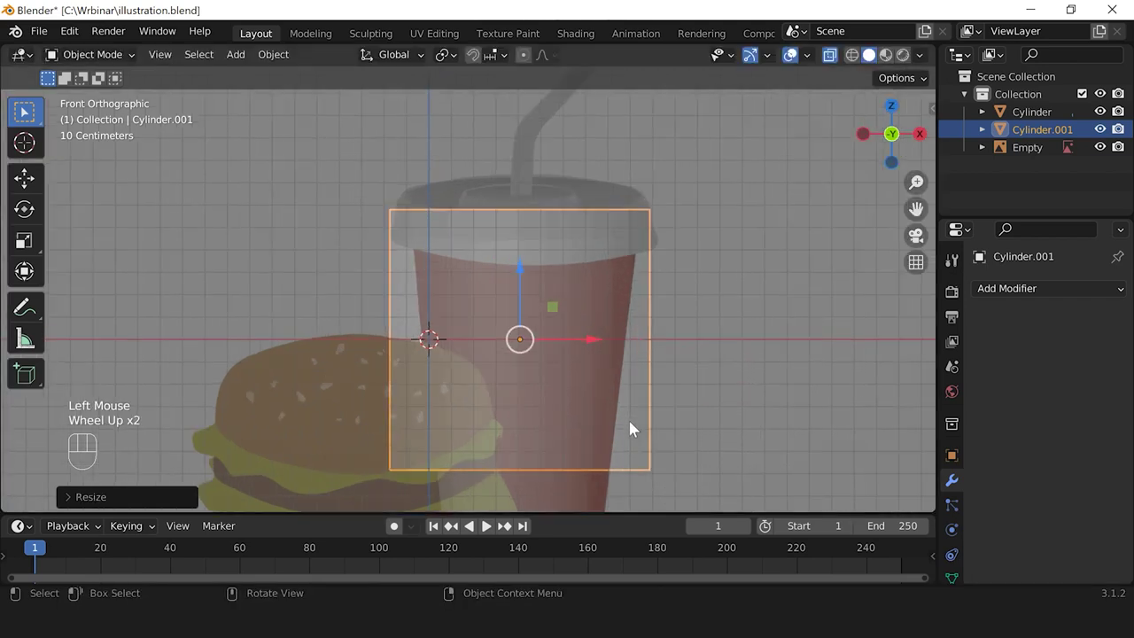
pyautogui.moveTo(511, 264); pyautogui.dragTo(522, 165)
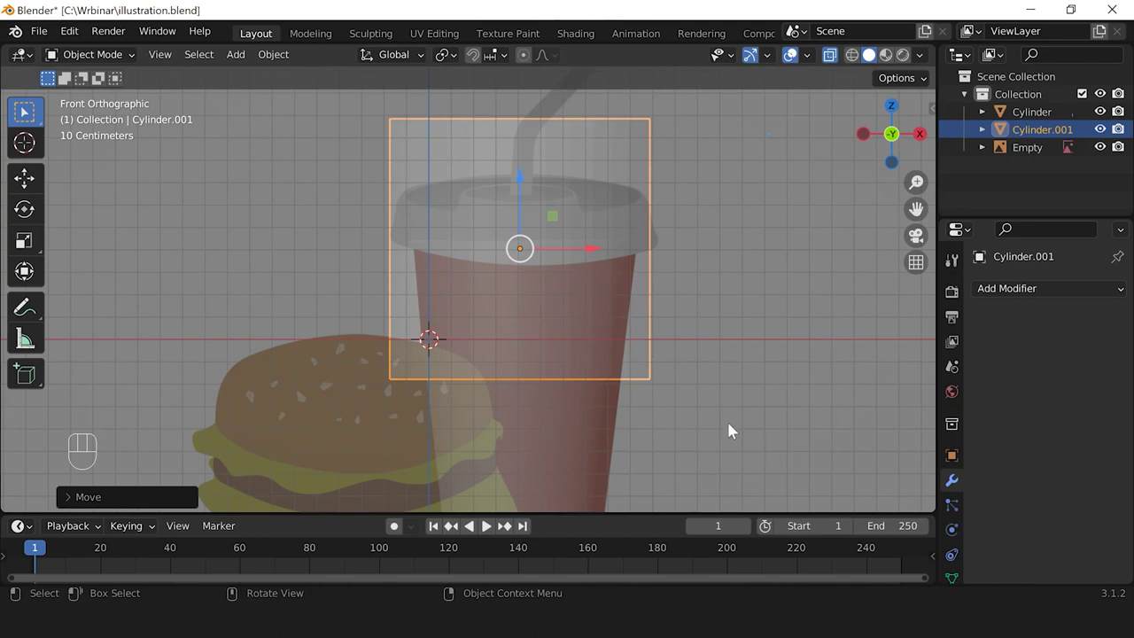
pyautogui.press('s')
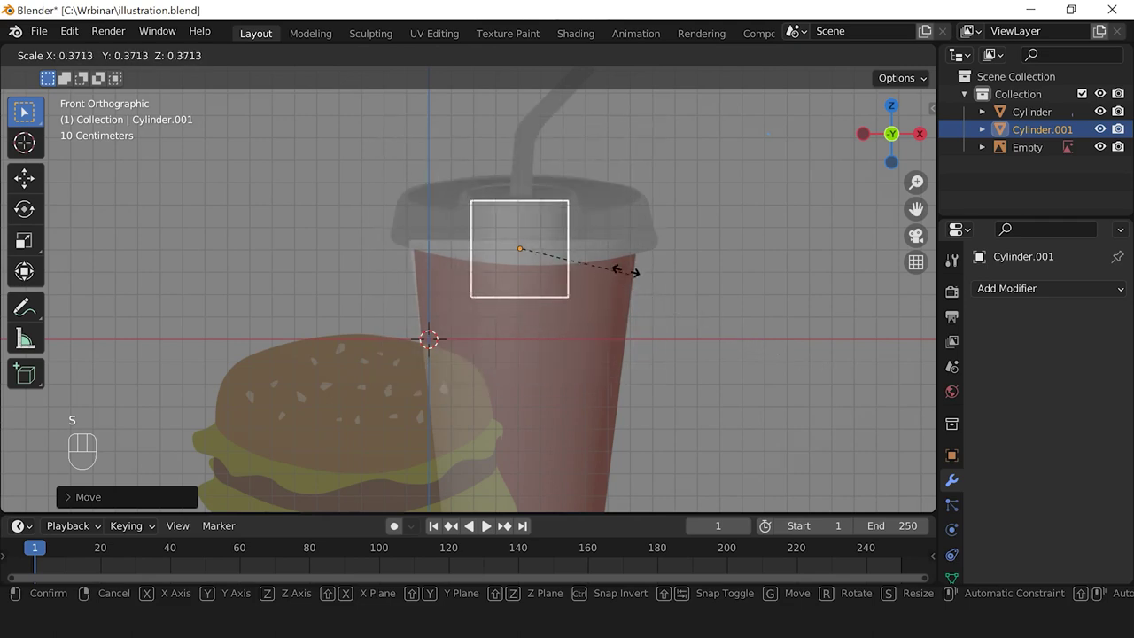
pyautogui.rightClick(719, 316)
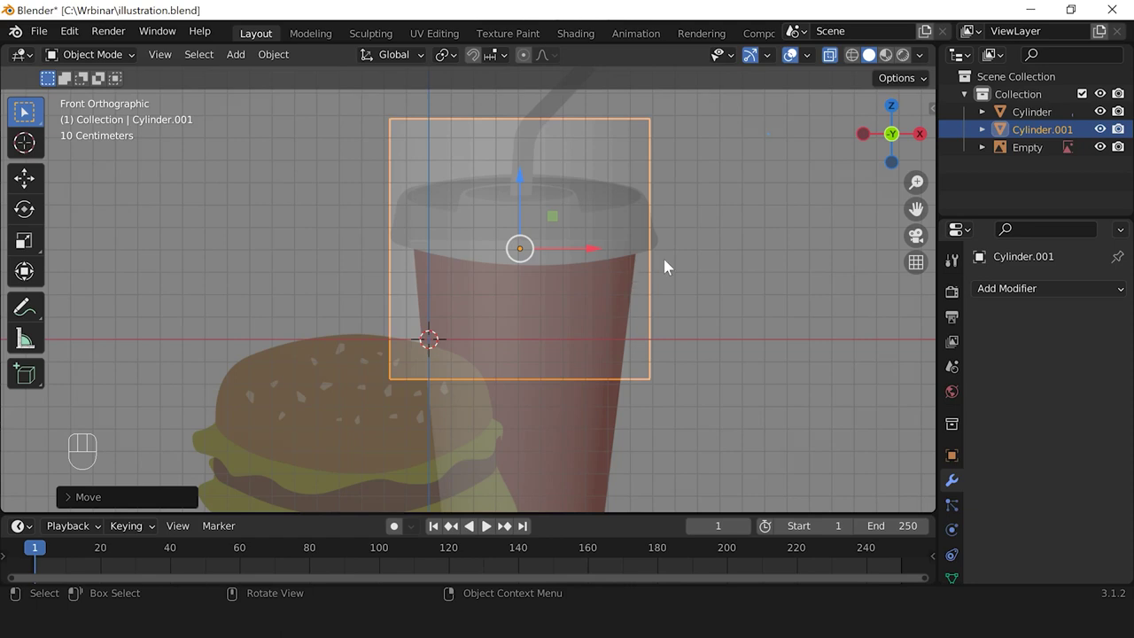
# Step: Flatten Cylinder.001 to about 0.23 along Z, lift it onto the lid, and disable X-ray
pyautogui.press('s')
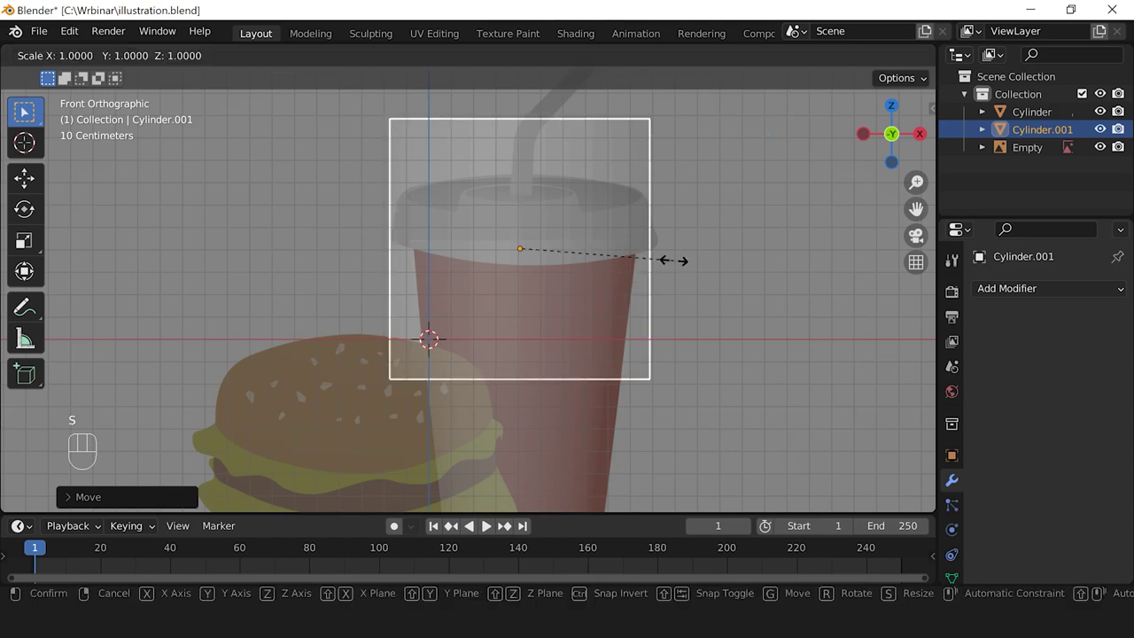
pyautogui.press('z')
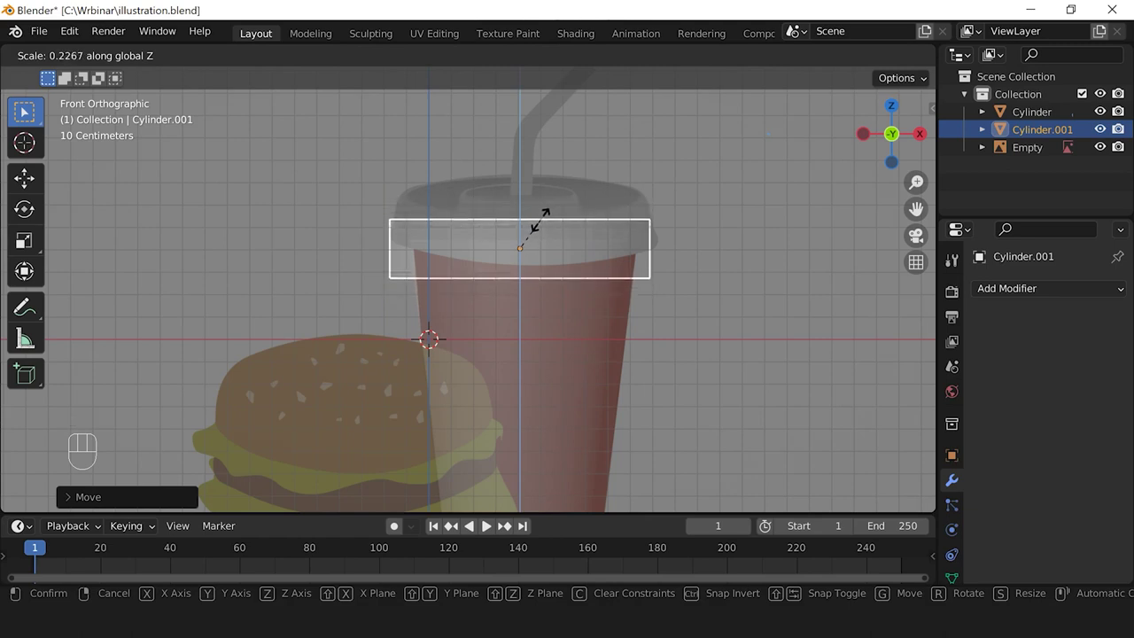
pyautogui.click(543, 210)
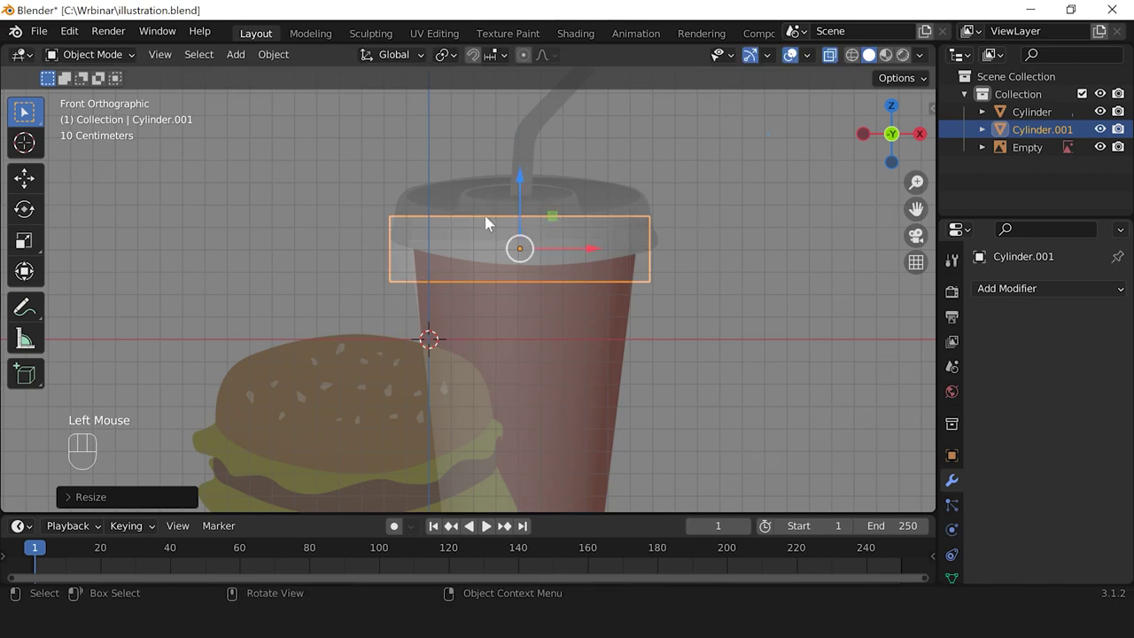
pyautogui.moveTo(519, 184); pyautogui.dragTo(525, 146)
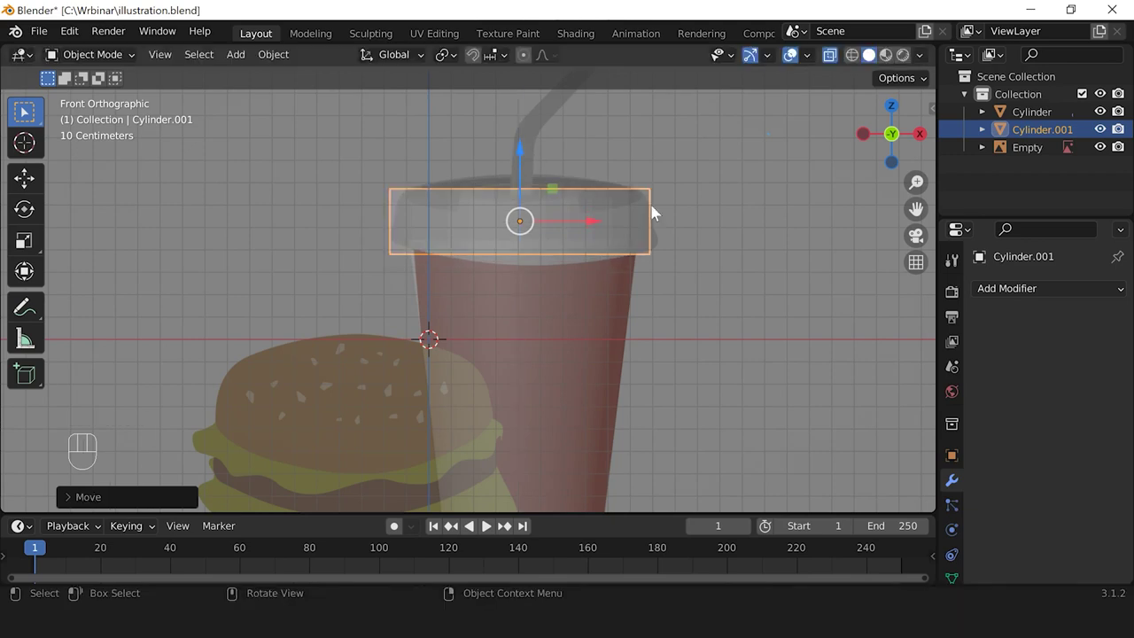
pyautogui.click(830, 56)
pyautogui.moveTo(742, 230); pyautogui.dragTo(579, 410, button='middle')
pyautogui.scroll(-4, 706, 258)
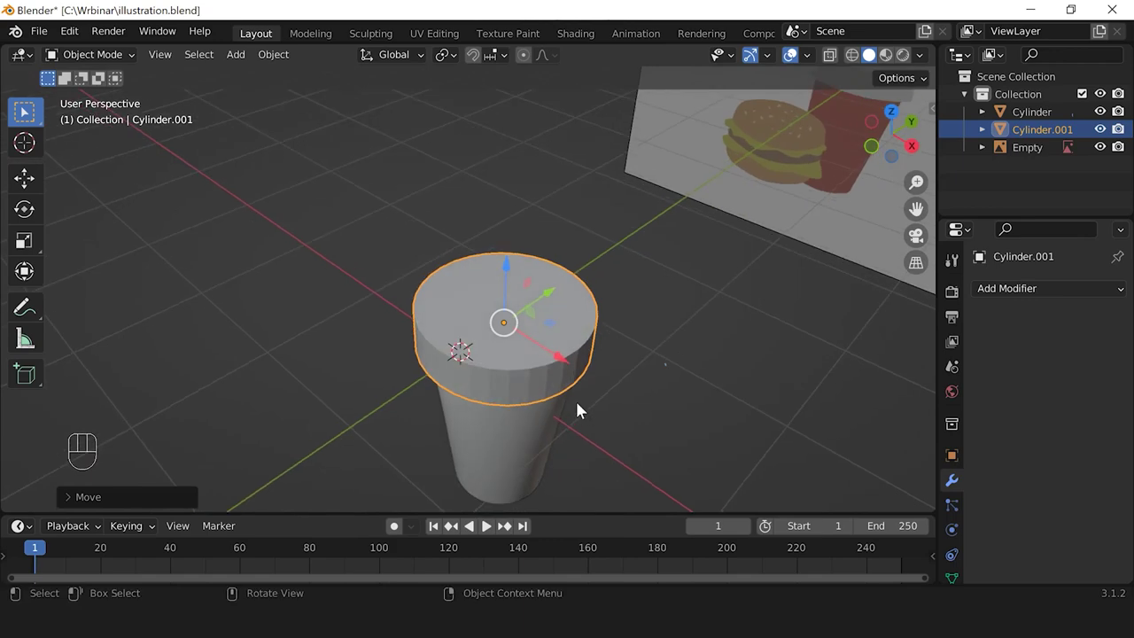
pyautogui.scroll(-2, 577, 399)
pyautogui.keyDown('shift'); pyautogui.moveTo(590, 335); pyautogui.dragTo(443, 379, button='middle'); pyautogui.keyUp('shift')
pyautogui.scroll(1, 696, 207)
pyautogui.press('KP_1')
pyautogui.scroll(3, 620, 301)
pyautogui.scroll(-1, 531, 408)
pyautogui.scroll(2, 445, 376)
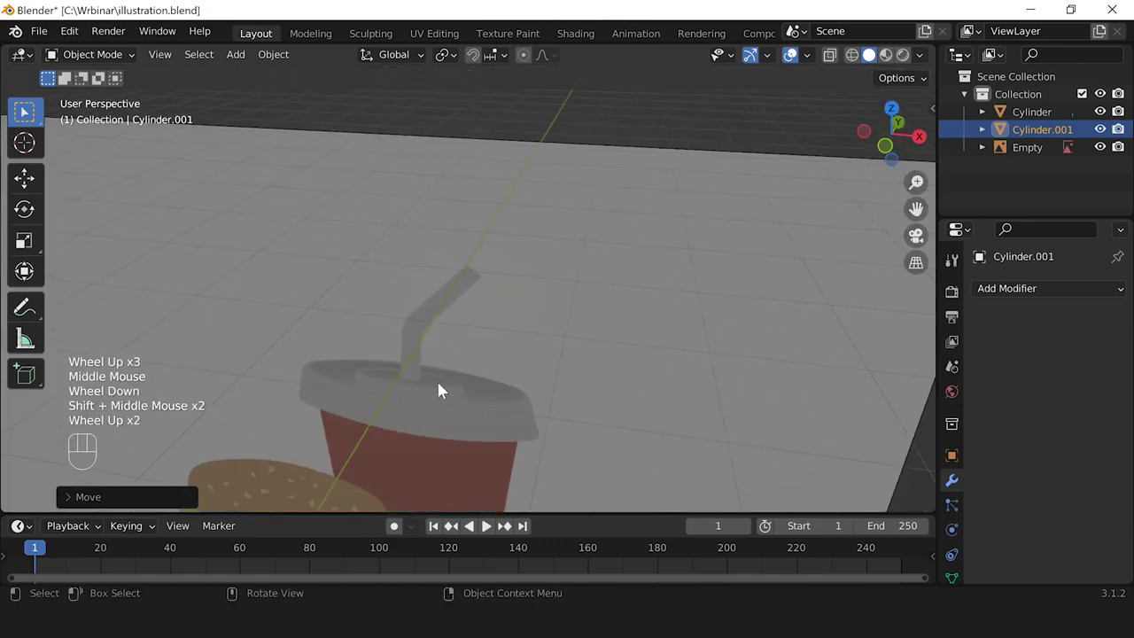
pyautogui.scroll(-5, 405, 393)
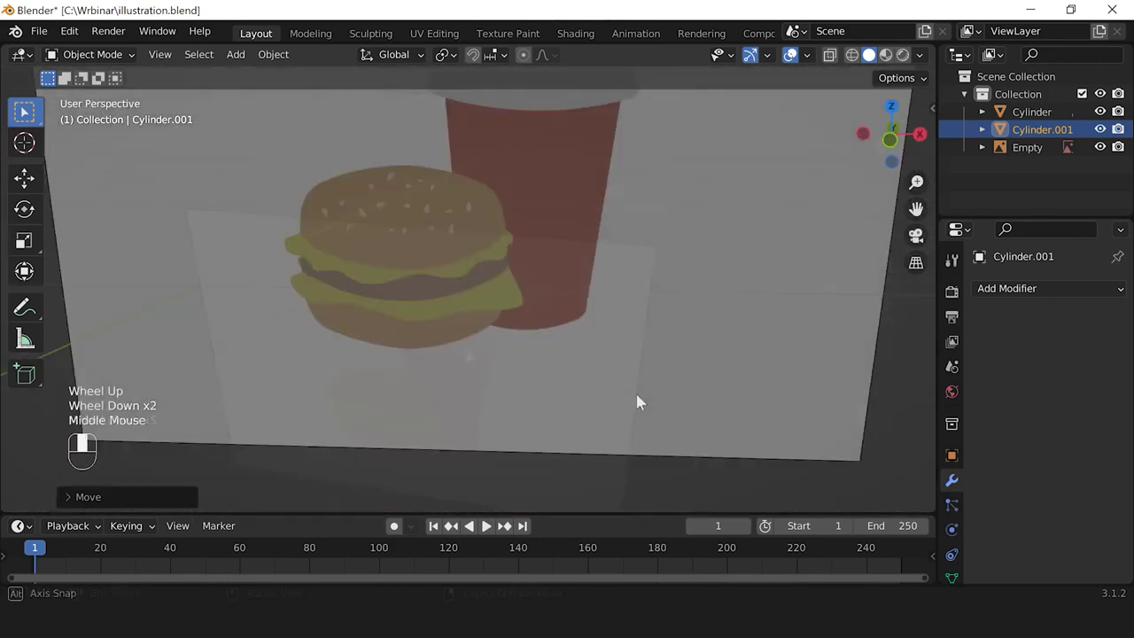
pyautogui.scroll(-4, 632, 394)
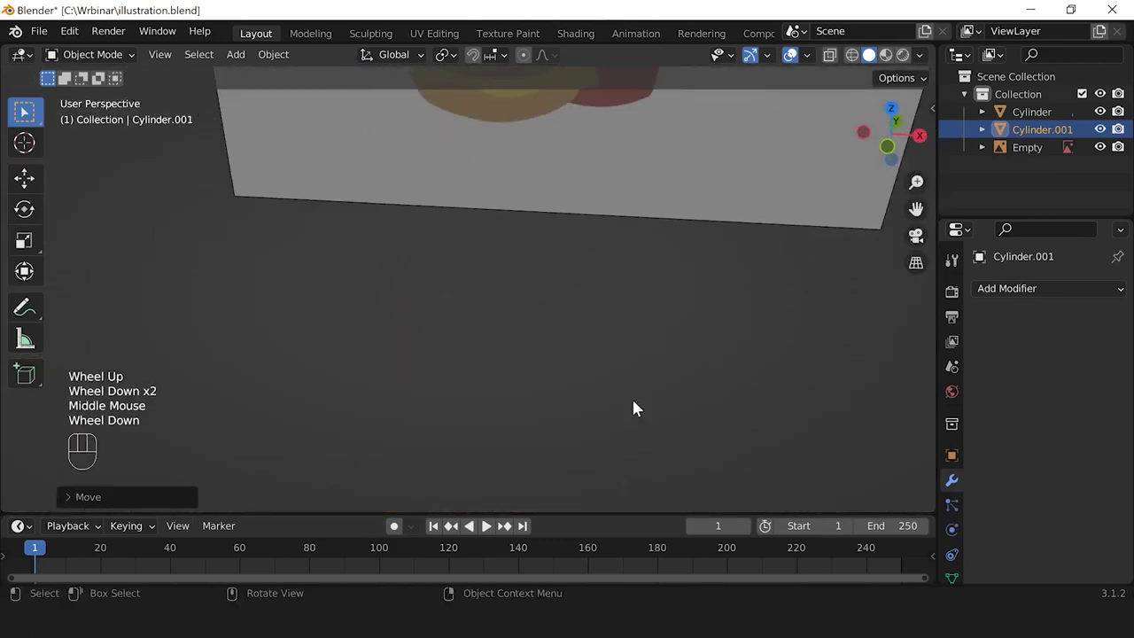
pyautogui.scroll(-1, 605, 383)
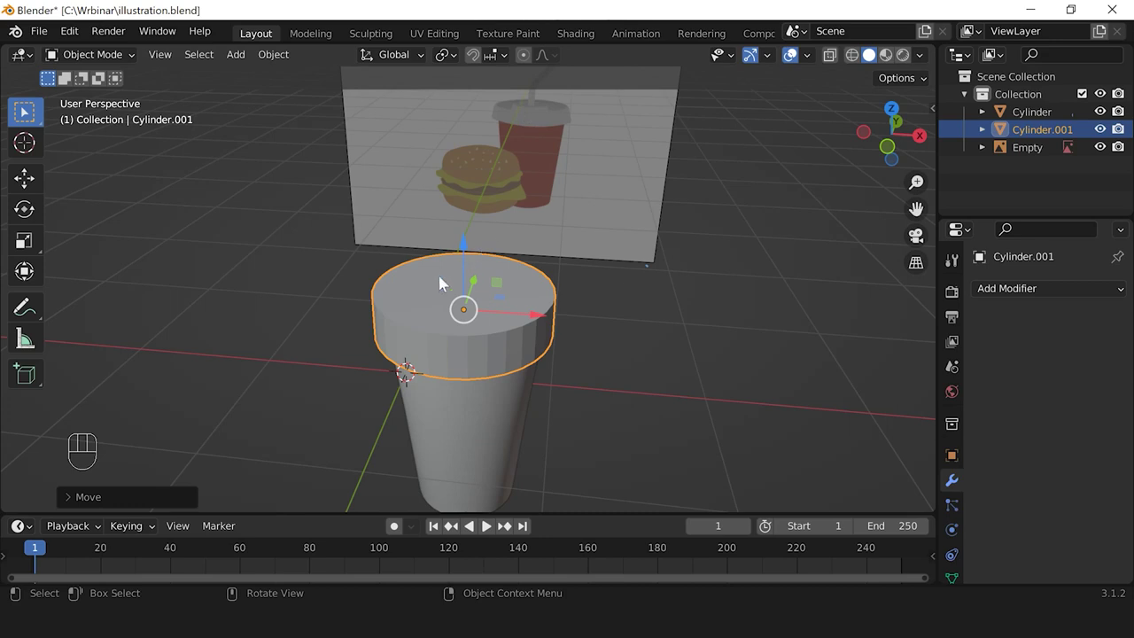
pyautogui.moveTo(523, 329); pyautogui.dragTo(507, 364, button='middle')
pyautogui.scroll(-1, 507, 363)
pyautogui.scroll(2, 509, 363)
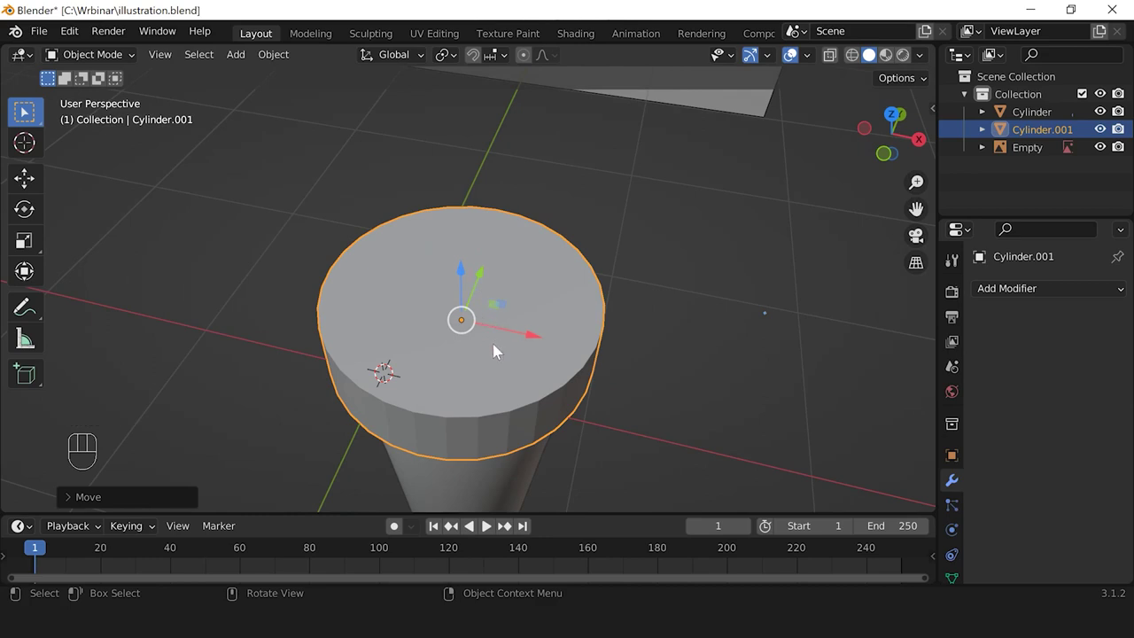
pyautogui.press('Tab')
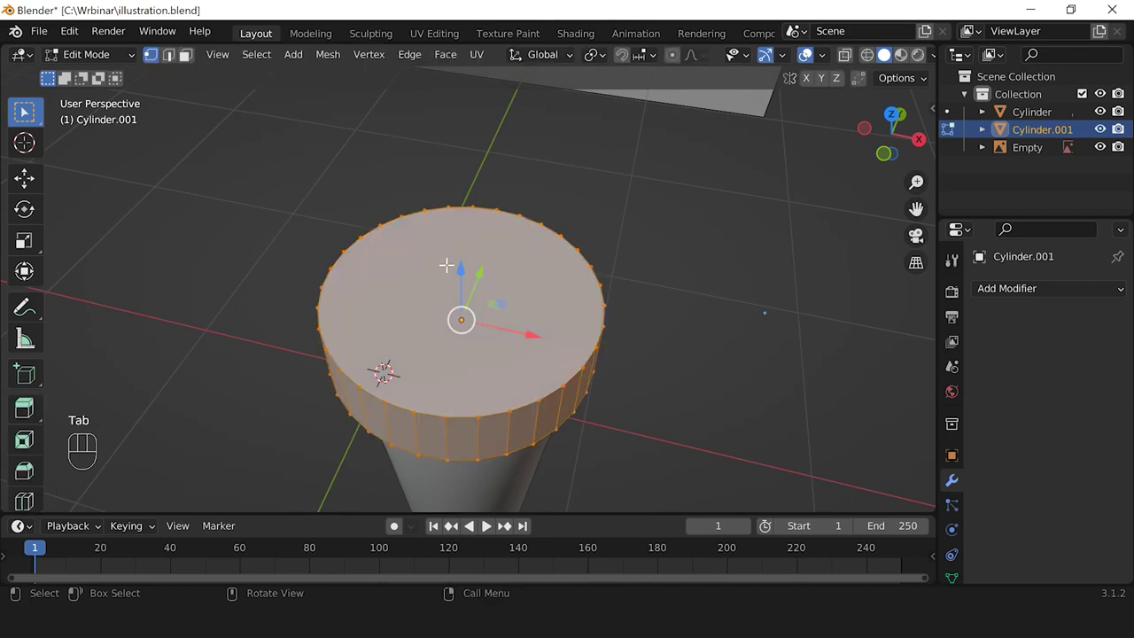
# Step: In face select mode, select only the lid disc's top face
pyautogui.click(186, 57)
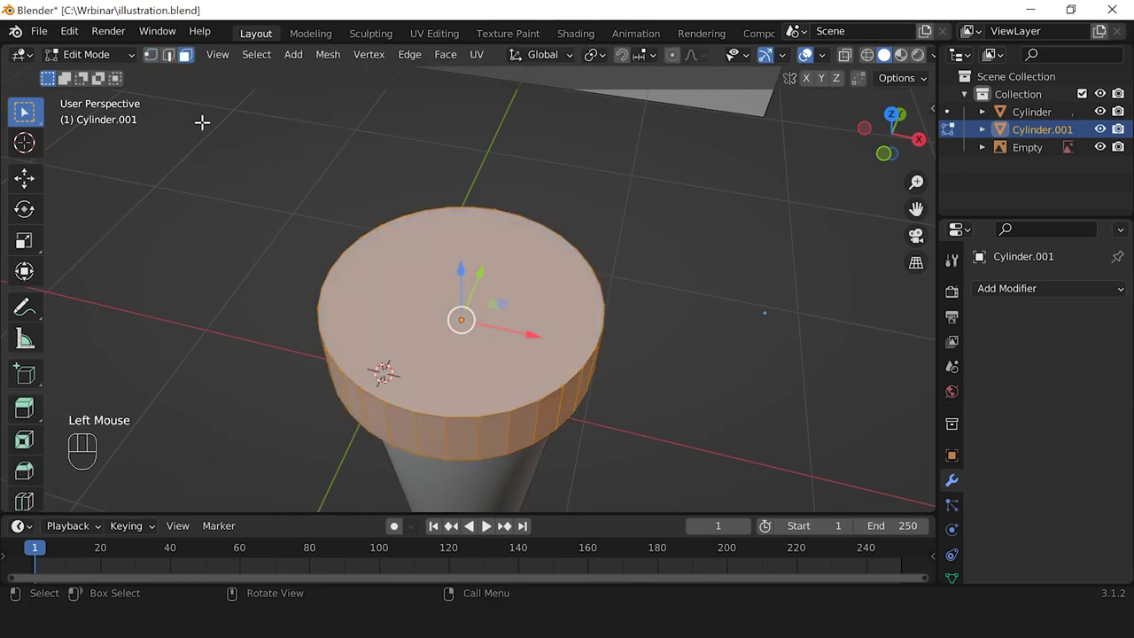
pyautogui.click(682, 253)
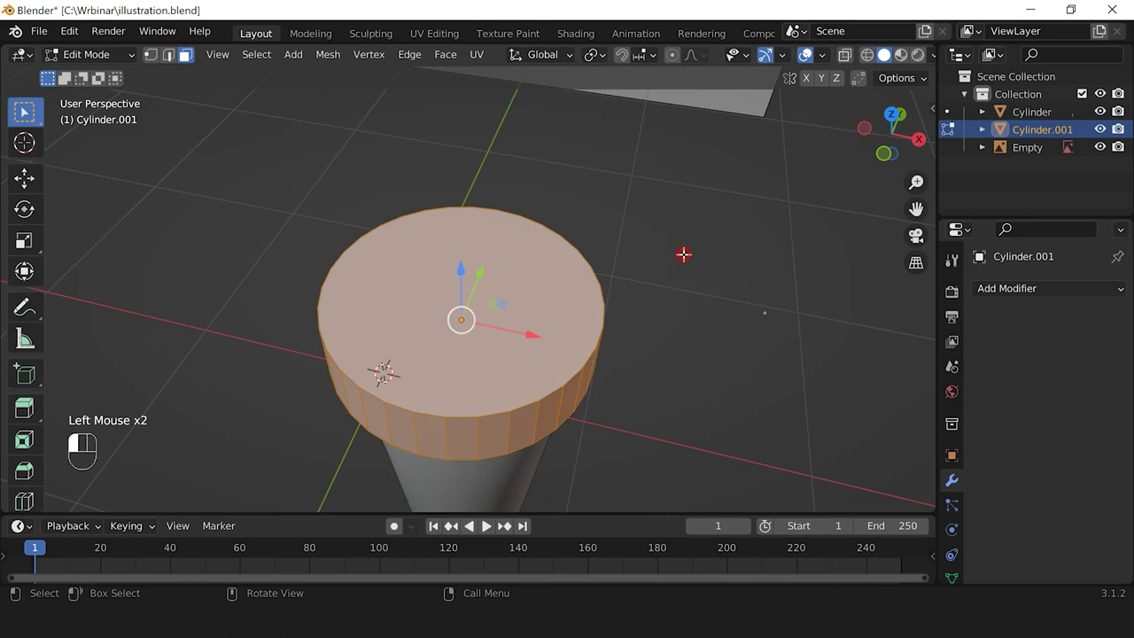
pyautogui.click(470, 306)
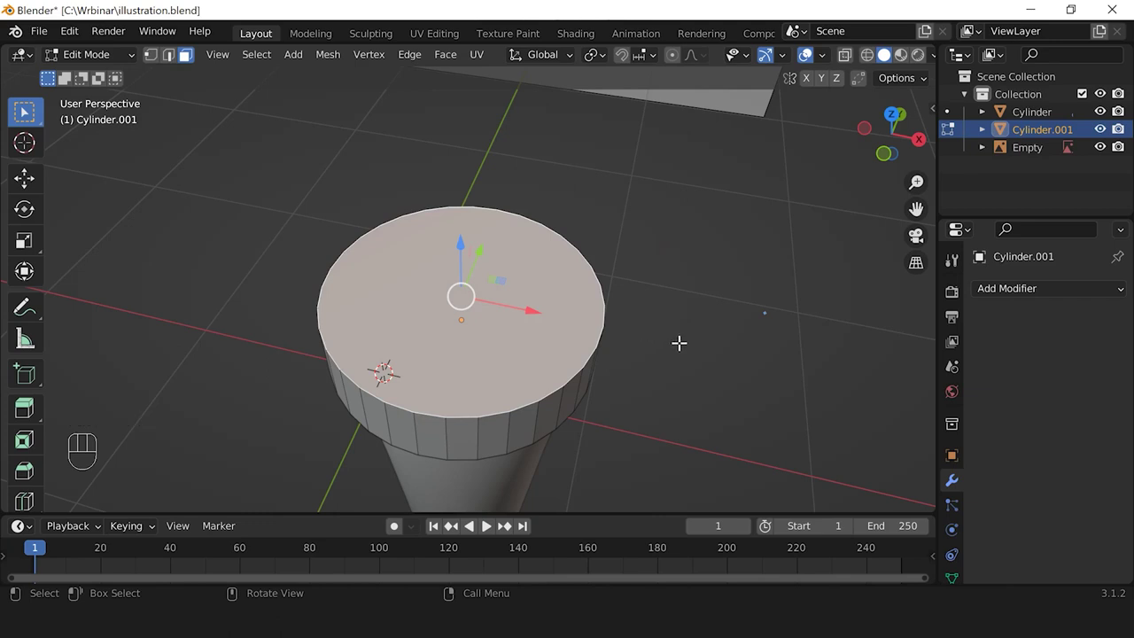
# Step: Inset the top face to leave a smaller inner circle, then begin extruding it upward
pyautogui.press('i')
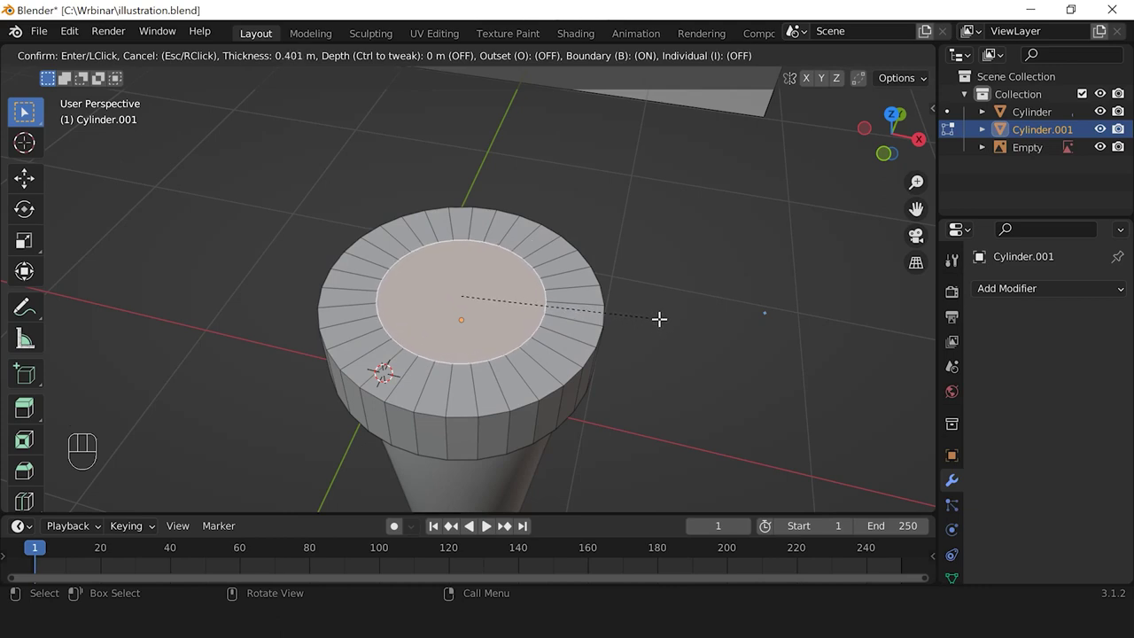
pyautogui.click(658, 317)
pyautogui.keyDown('shift'); pyautogui.moveTo(507, 327); pyautogui.dragTo(490, 306, button='middle'); pyautogui.keyUp('shift')
pyautogui.scroll(1, 490, 306)
pyautogui.scroll(-1, 490, 306)
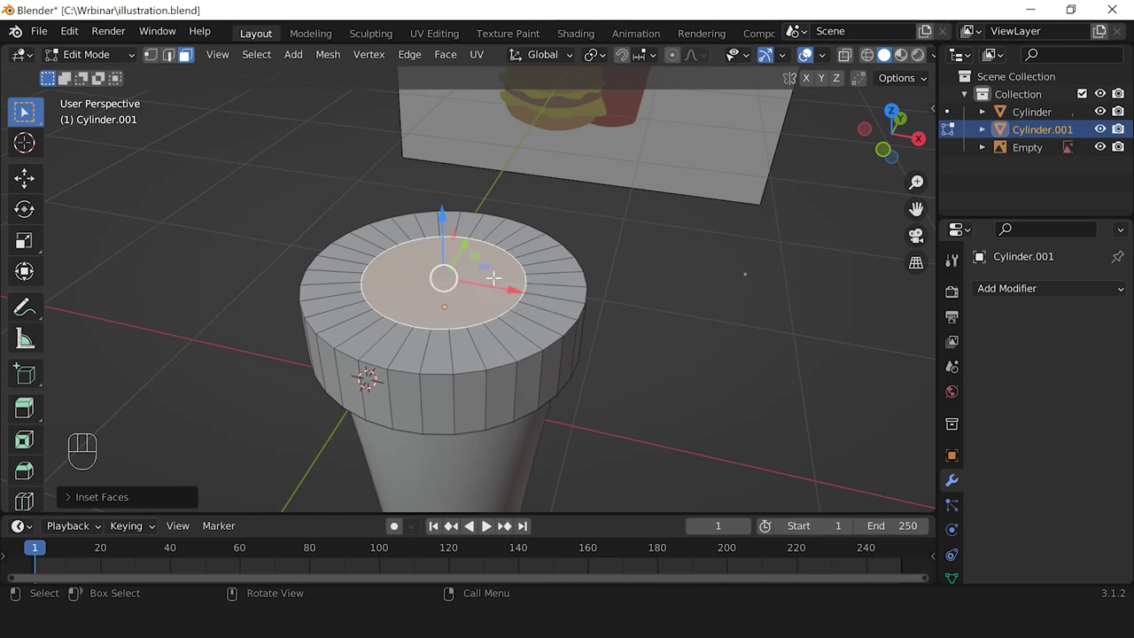
pyautogui.press('e')
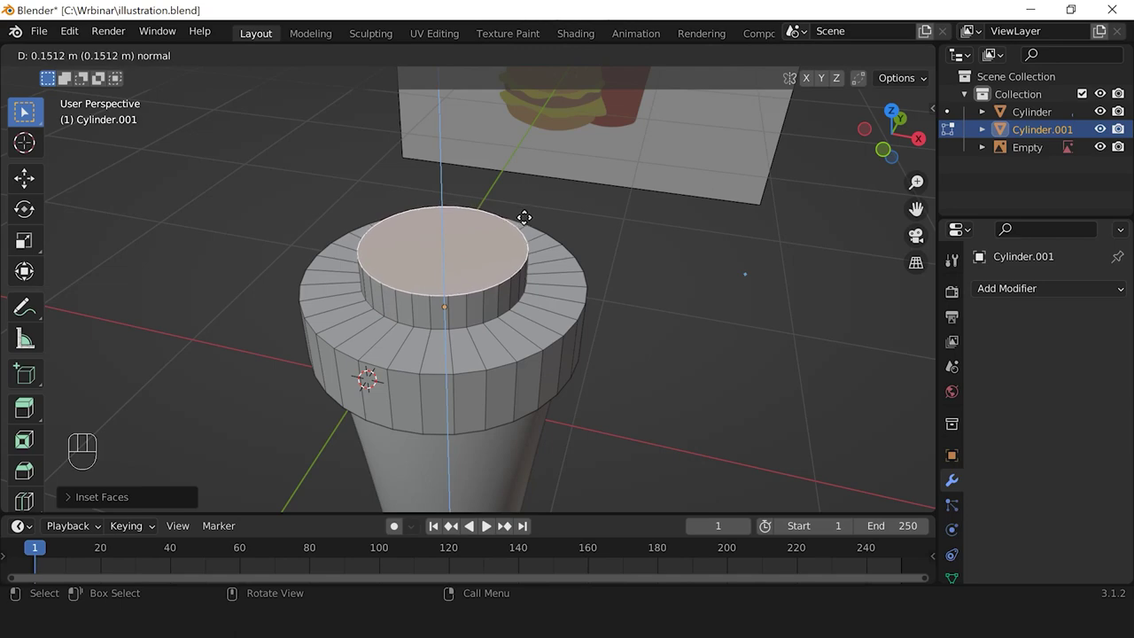
# Step: Raise the inner circle into a tier and reframe the view against the reference cup
pyautogui.click(523, 217)
pyautogui.scroll(-4, 575, 235)
pyautogui.scroll(4, 549, 256)
pyautogui.keyDown('shift'); pyautogui.moveTo(564, 223); pyautogui.dragTo(592, 97, button='middle'); pyautogui.keyUp('shift')
pyautogui.scroll(-1, 550, 258)
pyautogui.scroll(-2, 531, 264)
pyautogui.scroll(2, 504, 278)
pyautogui.scroll(-1, 562, 245)
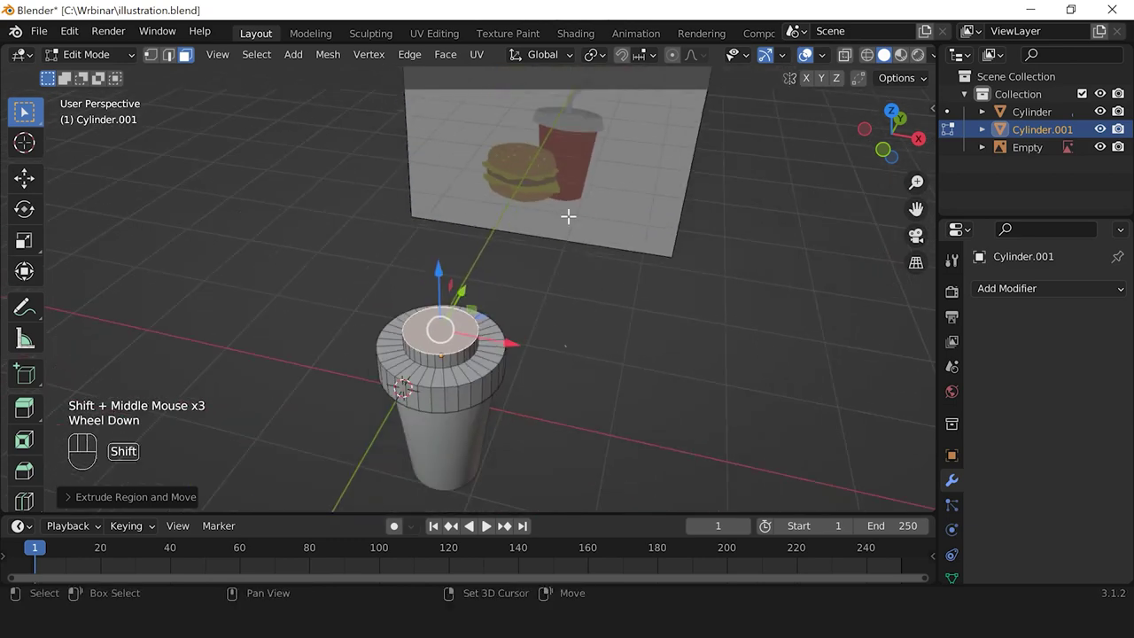
pyautogui.keyDown('shift'); pyautogui.moveTo(562, 245); pyautogui.dragTo(521, 321, button='middle'); pyautogui.keyUp('shift')
pyautogui.scroll(3, 521, 322)
pyautogui.keyDown('shift'); pyautogui.moveTo(596, 211); pyautogui.dragTo(602, 217, button='middle'); pyautogui.keyUp('shift')
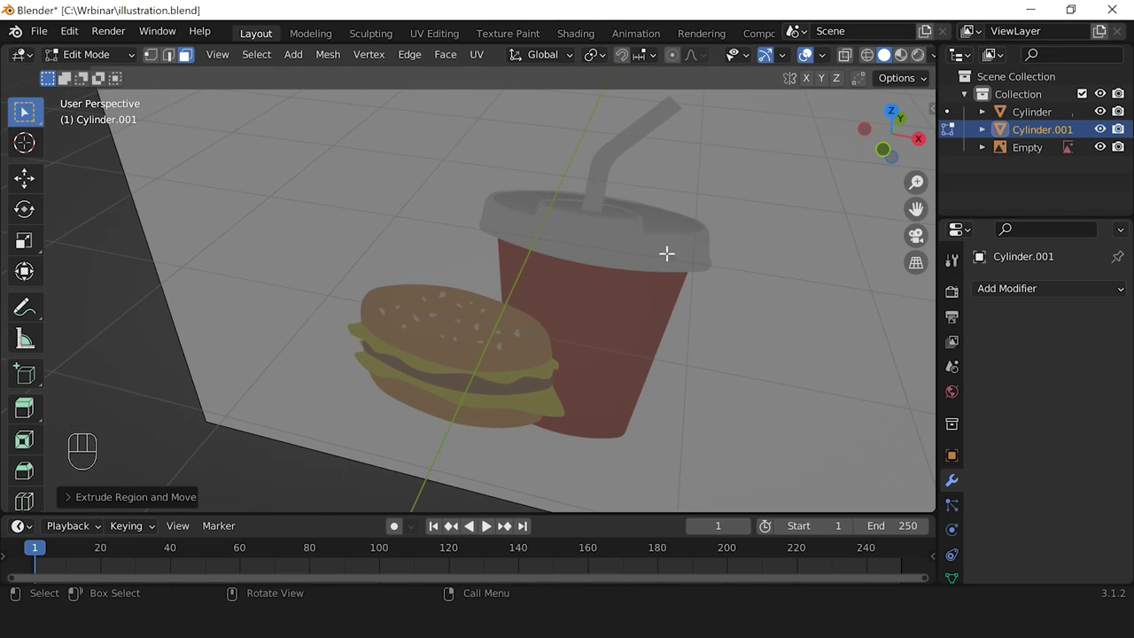
pyautogui.scroll(-4, 625, 309)
pyautogui.keyDown('shift'); pyautogui.moveTo(625, 309); pyautogui.dragTo(473, 311, button='middle'); pyautogui.keyUp('shift')
pyautogui.scroll(4, 494, 265)
pyautogui.scroll(-1, 485, 298)
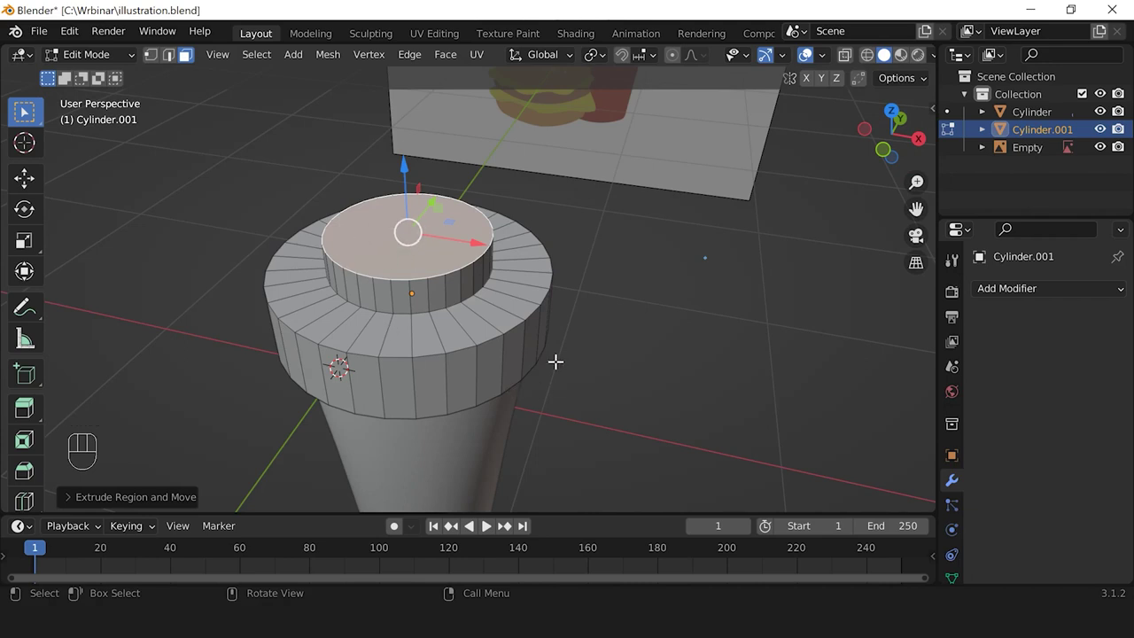
# Step: Taper the tier's top to 0.82 scale and start a second inset of about 0.2656 m
pyautogui.press('s')
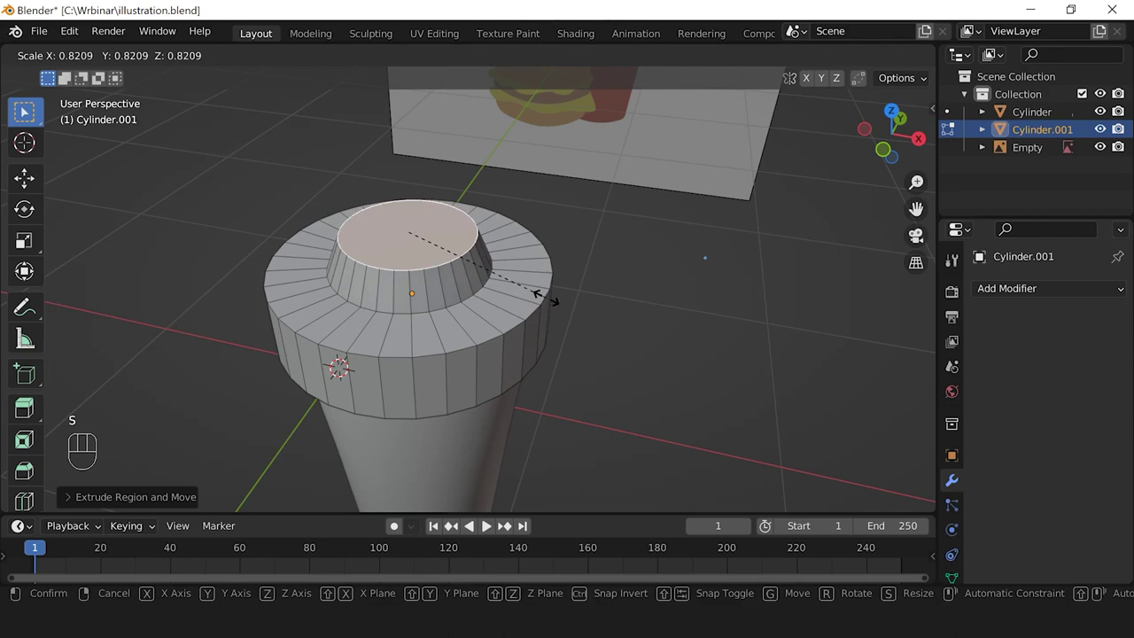
pyautogui.click(538, 294)
pyautogui.scroll(-3, 549, 285)
pyautogui.moveTo(552, 283)
pyautogui.keyDown('shift'); pyautogui.mouseDown(button='middle')
pyautogui.moveTo(575, 236)
pyautogui.moveTo(567, 292)
pyautogui.mouseUp(button='middle'); pyautogui.keyUp('shift')
pyautogui.scroll(2, 567, 292)
pyautogui.keyDown('shift'); pyautogui.moveTo(468, 321); pyautogui.dragTo(496, 376, button='middle'); pyautogui.keyUp('shift')
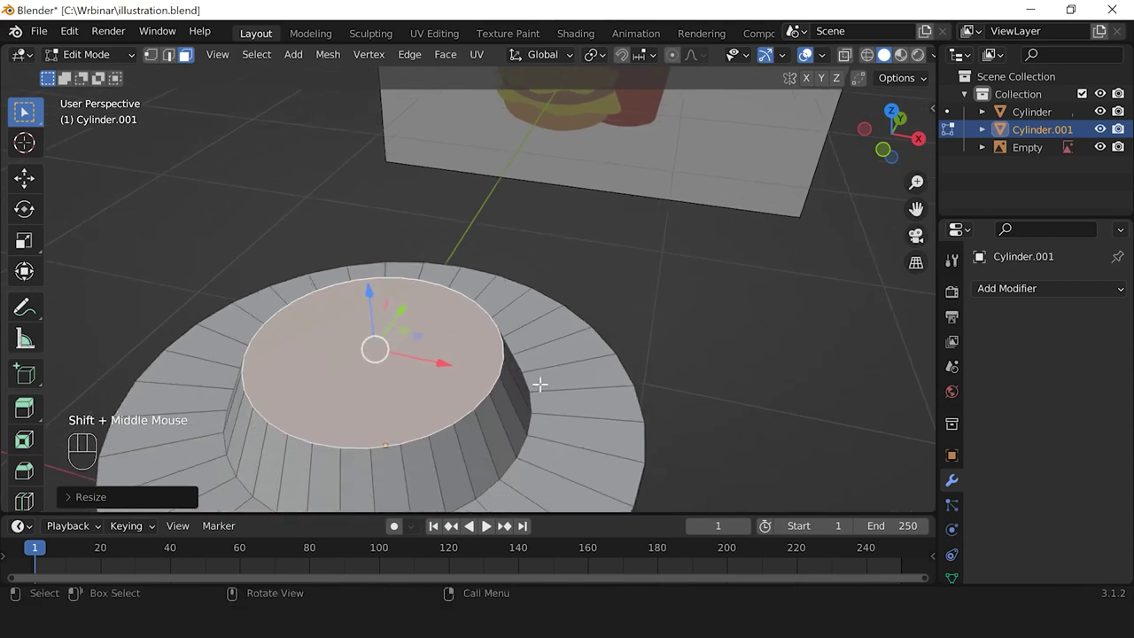
pyautogui.press('i')
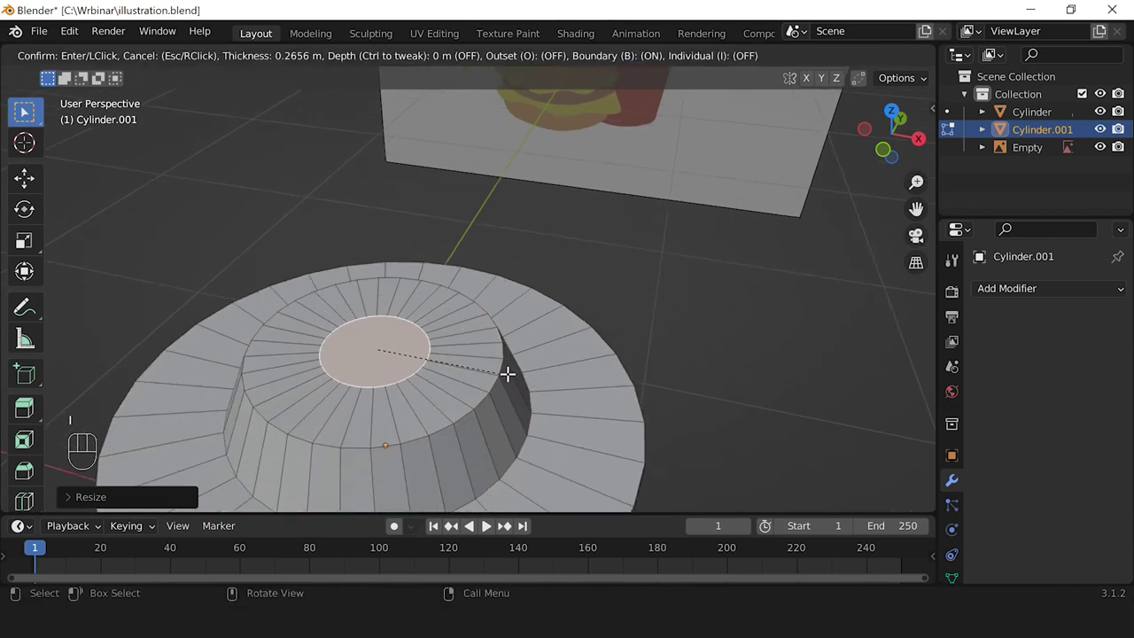
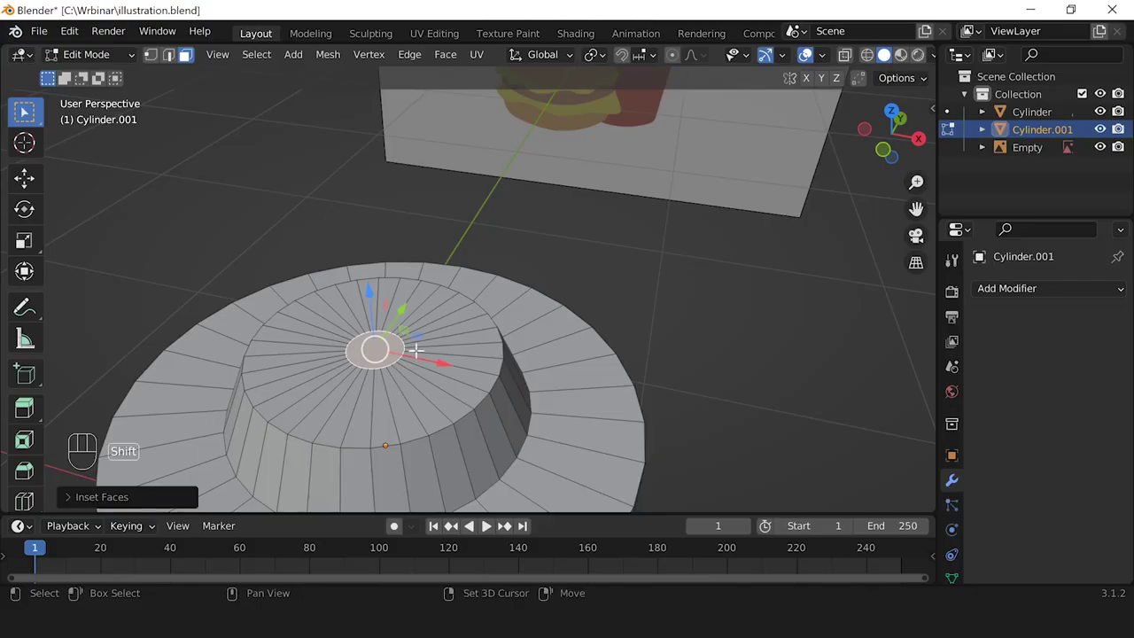
# Step: Extrude the lid's inset centre face downward to sink a straw hole
pyautogui.keyDown('shift'); pyautogui.moveTo(413, 349); pyautogui.dragTo(416, 299, button='middle'); pyautogui.keyUp('shift')
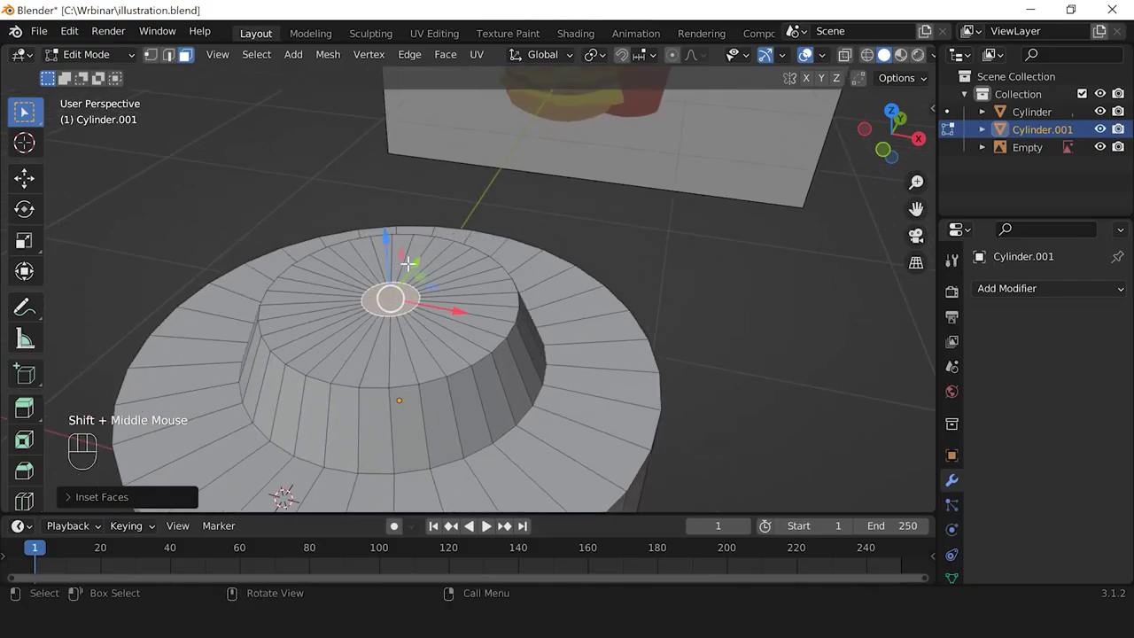
pyautogui.press('e')
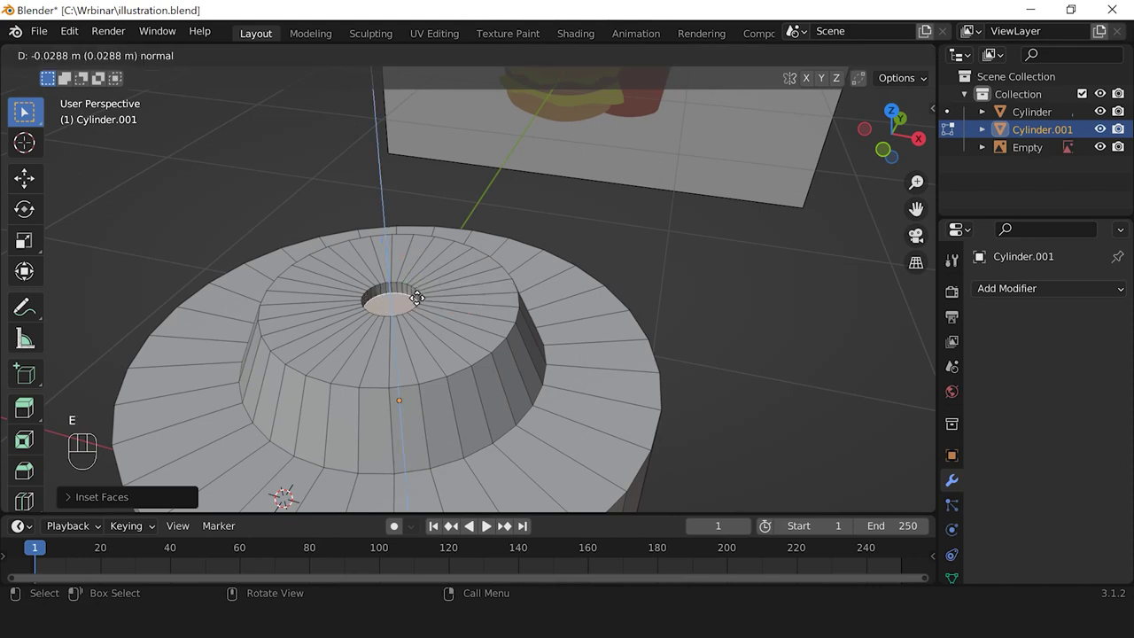
pyautogui.click(425, 426)
pyautogui.scroll(-1, 466, 425)
# Step: Return the lid to Object Mode and orbit around the cup to inspect it
pyautogui.press('Tab')
pyautogui.scroll(2, 520, 403)
pyautogui.moveTo(519, 404); pyautogui.dragTo(551, 336, button='middle')
pyautogui.scroll(-1, 481, 367)
pyautogui.middleClick(481, 366)
pyautogui.scroll(3, 481, 366)
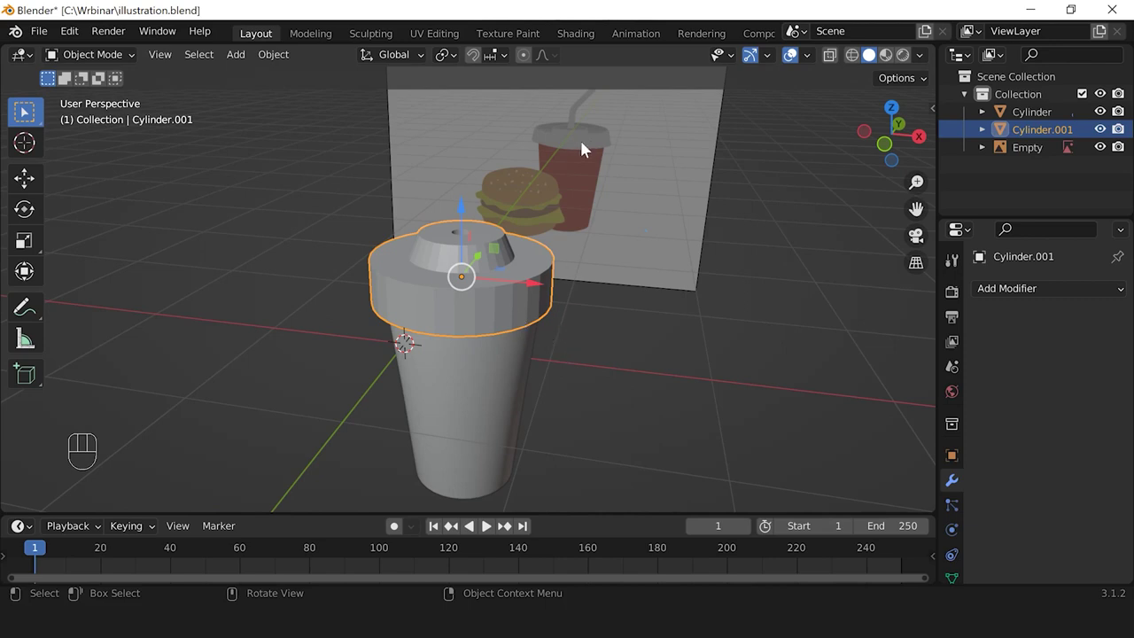
# Step: Pan from the reference picture back onto the cup lid
pyautogui.scroll(2, 578, 151)
pyautogui.keyDown('shift'); pyautogui.moveTo(592, 139); pyautogui.dragTo(555, 251, button='middle'); pyautogui.keyUp('shift')
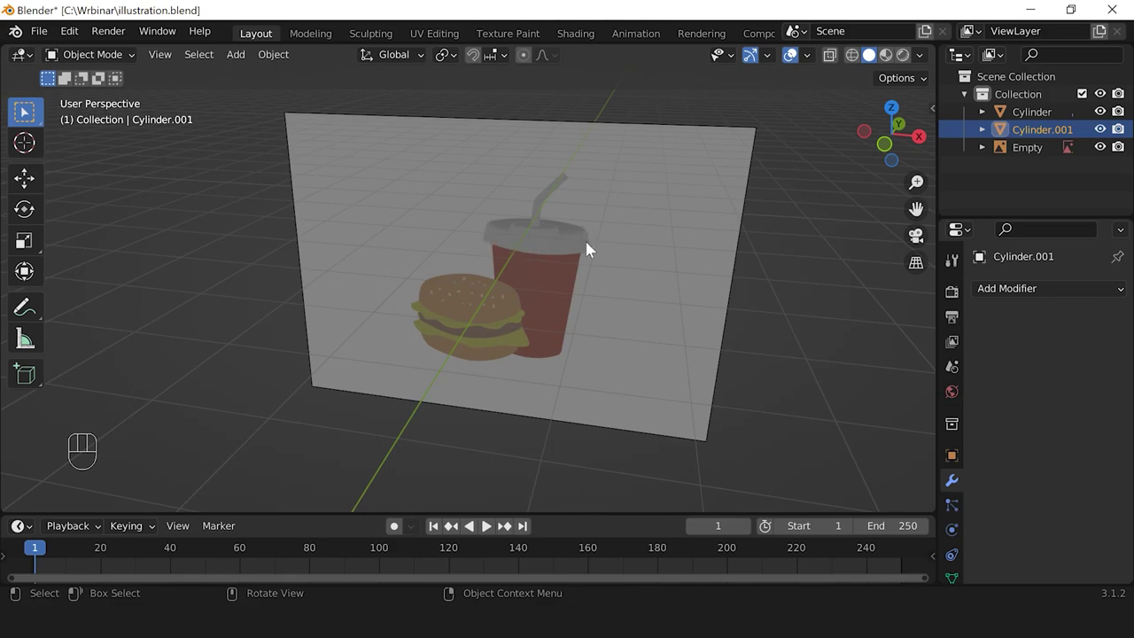
pyautogui.scroll(-2, 500, 273)
pyautogui.scroll(-1, 496, 279)
pyautogui.keyDown('shift'); pyautogui.moveTo(496, 279); pyautogui.dragTo(521, 203, button='middle'); pyautogui.keyUp('shift')
pyautogui.scroll(2, 450, 329)
pyautogui.scroll(1, 450, 329)
pyautogui.keyDown('shift'); pyautogui.moveTo(450, 329); pyautogui.dragTo(533, 409, button='middle'); pyautogui.keyUp('shift')
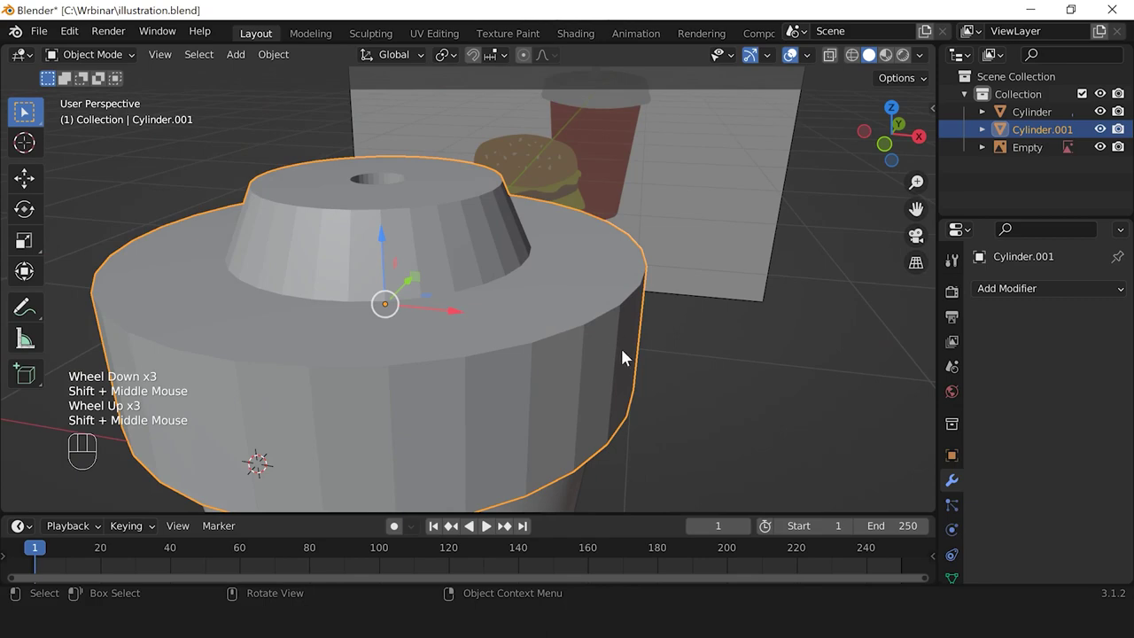
pyautogui.scroll(-1, 585, 354)
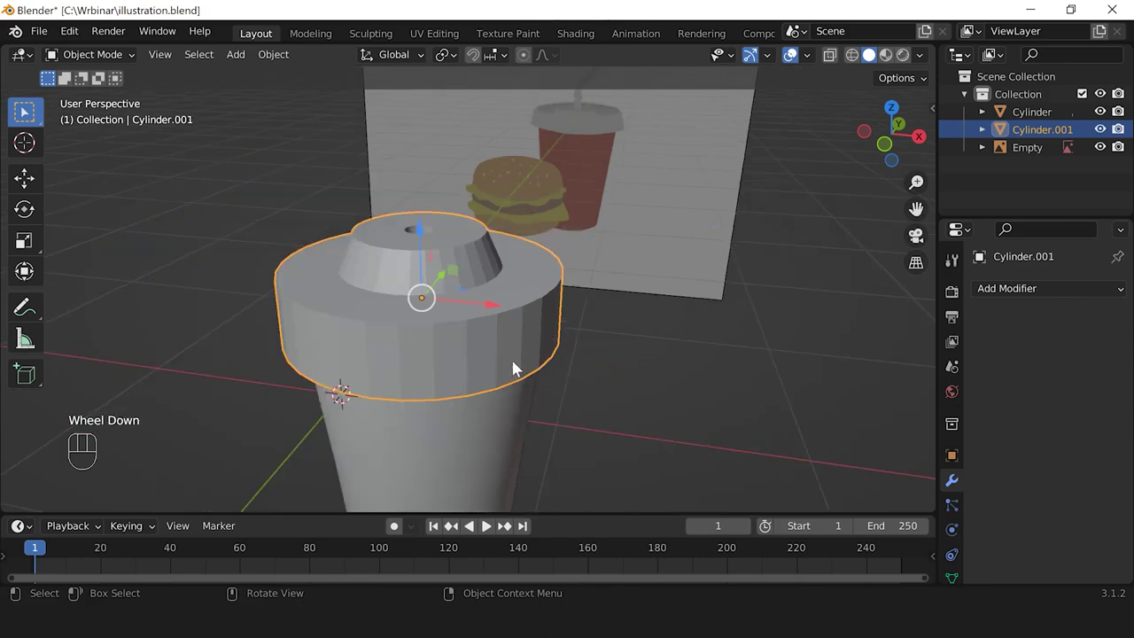
# Step: View the lid from the front orthographically, zoomed in, and enter Edit Mode
pyautogui.press('KP_1')
pyautogui.scroll(2, 493, 361)
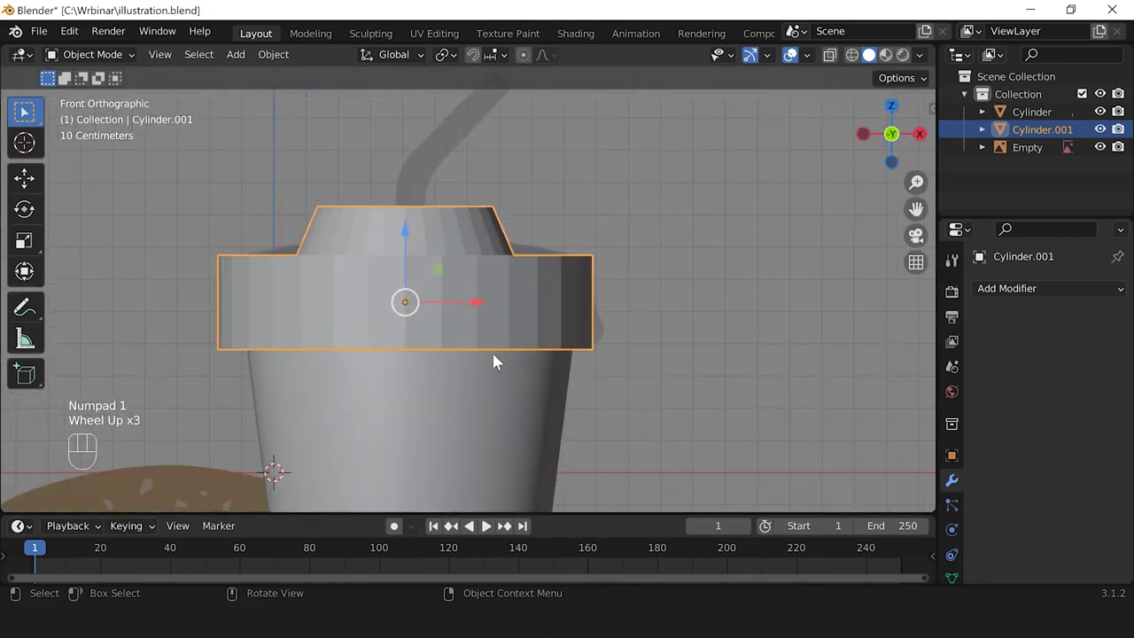
pyautogui.scroll(1, 522, 292)
pyautogui.scroll(1, 537, 325)
pyautogui.scroll(-1, 537, 326)
pyautogui.scroll(1, 554, 326)
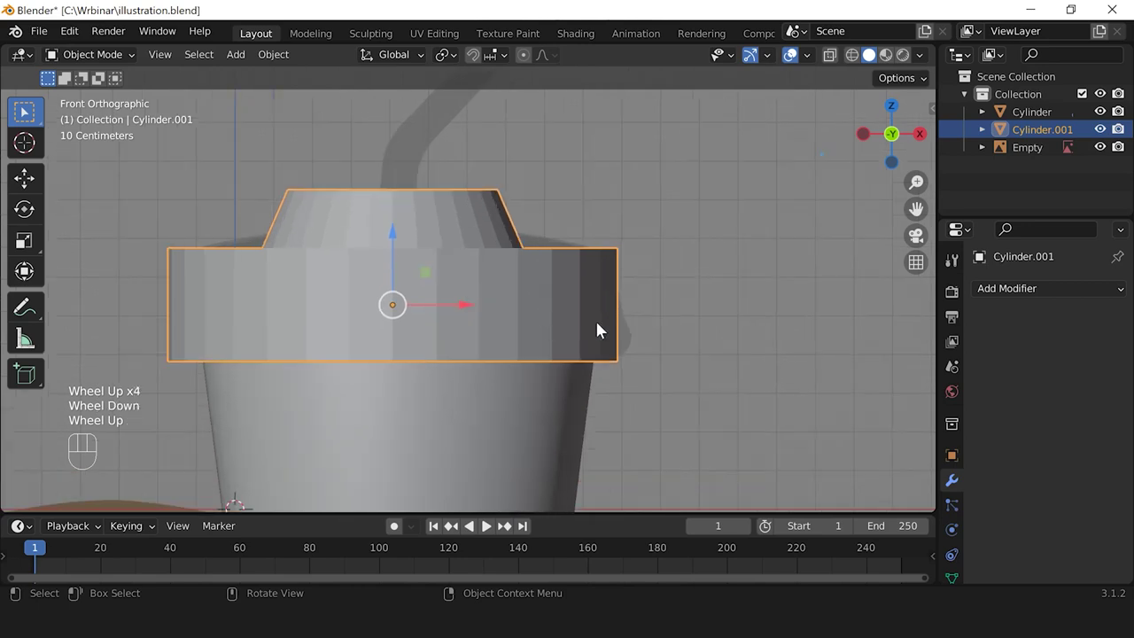
pyautogui.press('Tab')
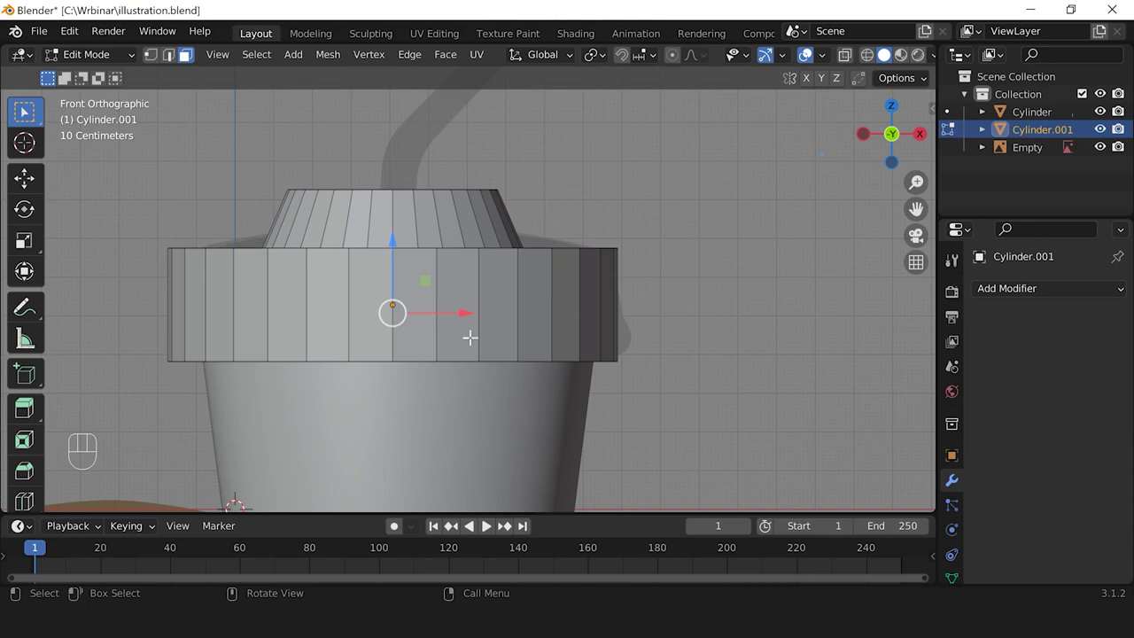
# Step: Add a loop cut around the lid's rim and slide it just below the middle
pyautogui.press('ctrl')
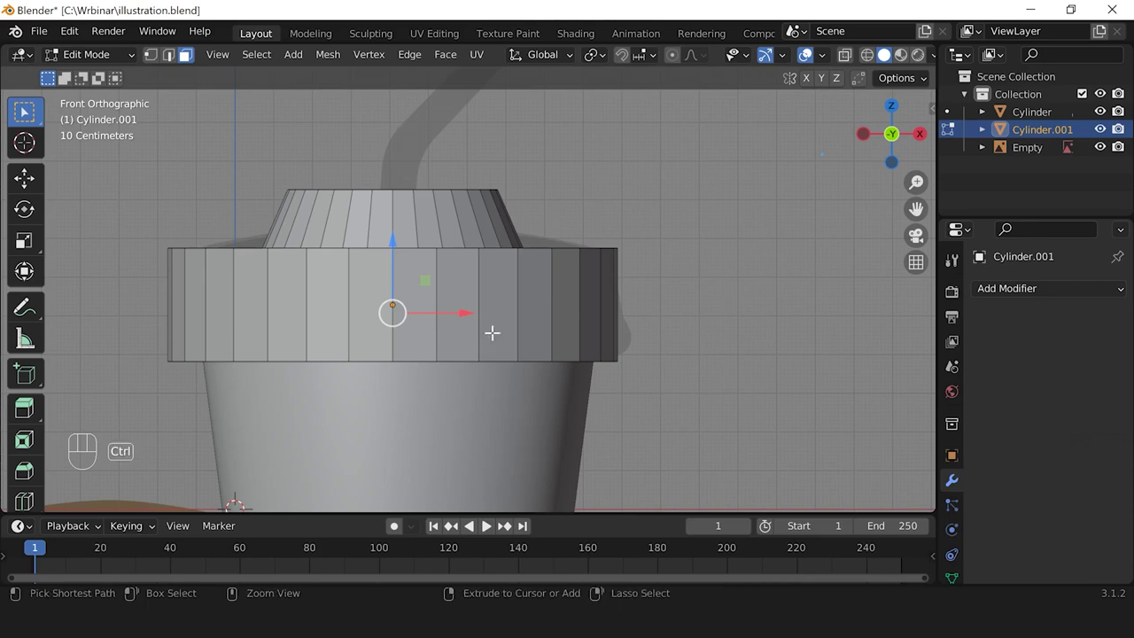
pyautogui.hotkey('ctrl', 'r')
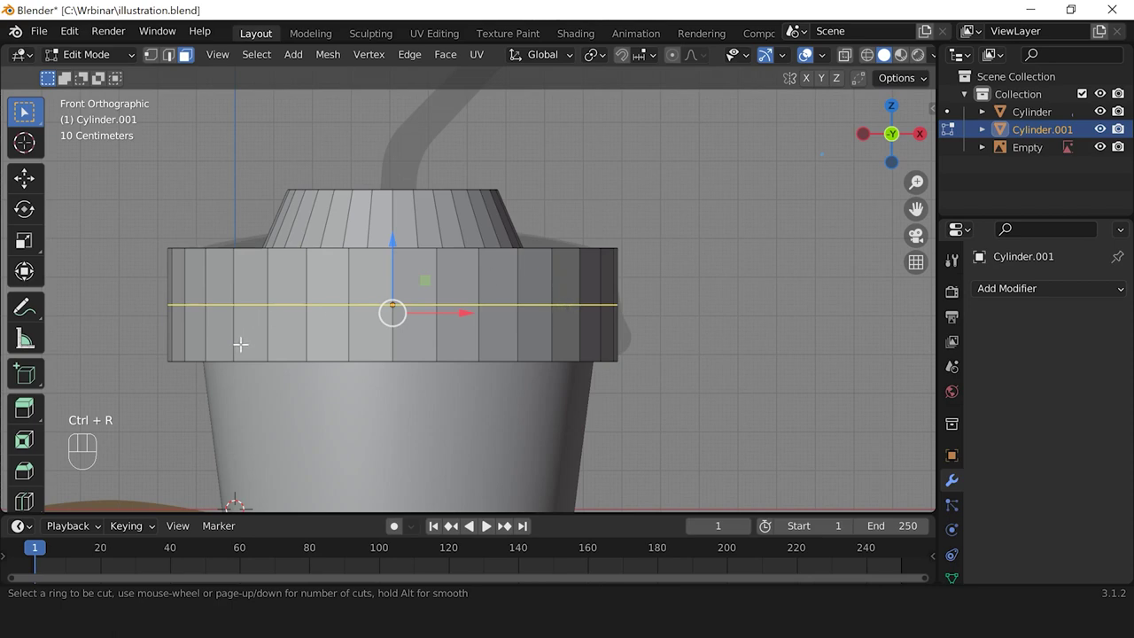
pyautogui.click(565, 311)
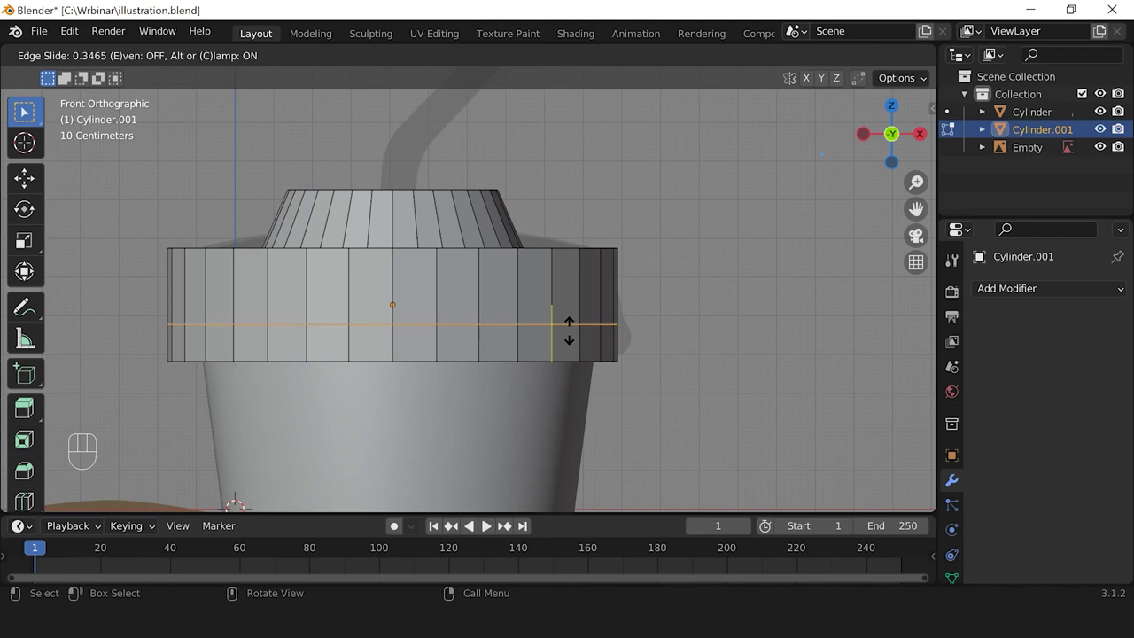
pyautogui.click(570, 326)
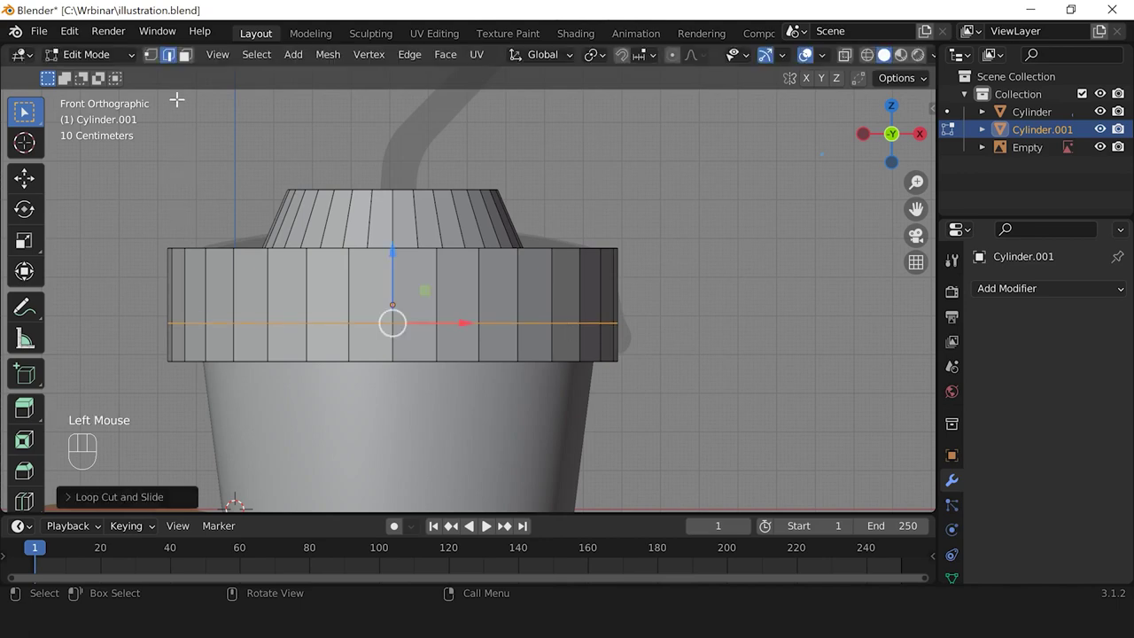
pyautogui.press('alt')
# Step: Select the rim's bottom edge loop and scale it outward to flare the base
pyautogui.keyDown('alt'); pyautogui.click(327, 360); pyautogui.keyUp('alt')
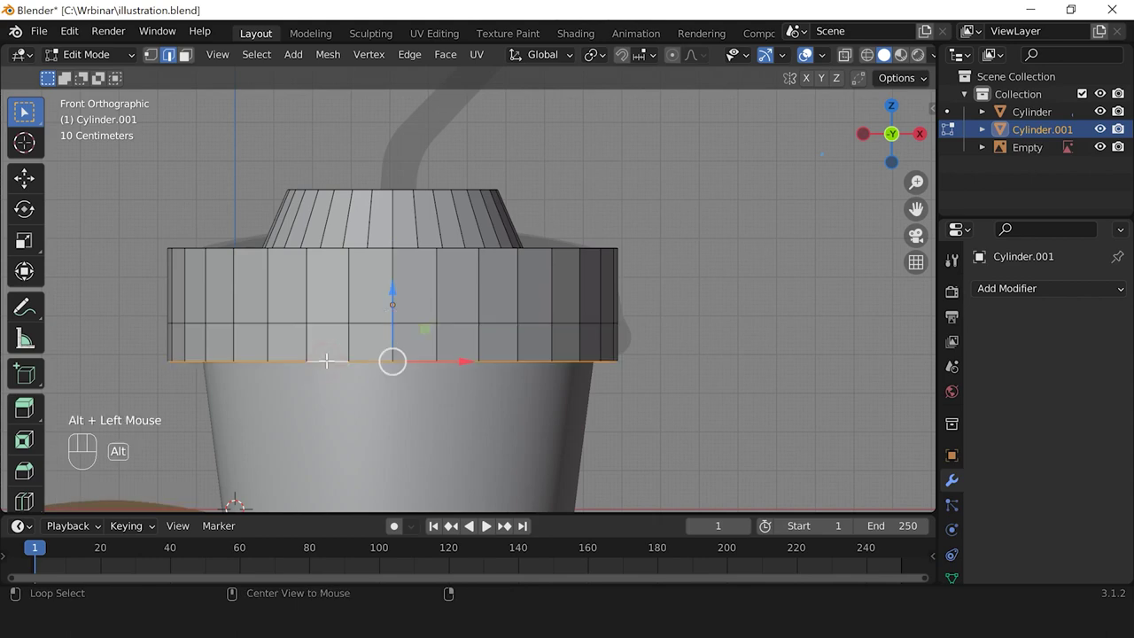
pyautogui.moveTo(655, 416); pyautogui.dragTo(721, 392, button='middle')
pyautogui.scroll(-3, 499, 412)
pyautogui.press('KP_1')
pyautogui.press('s')
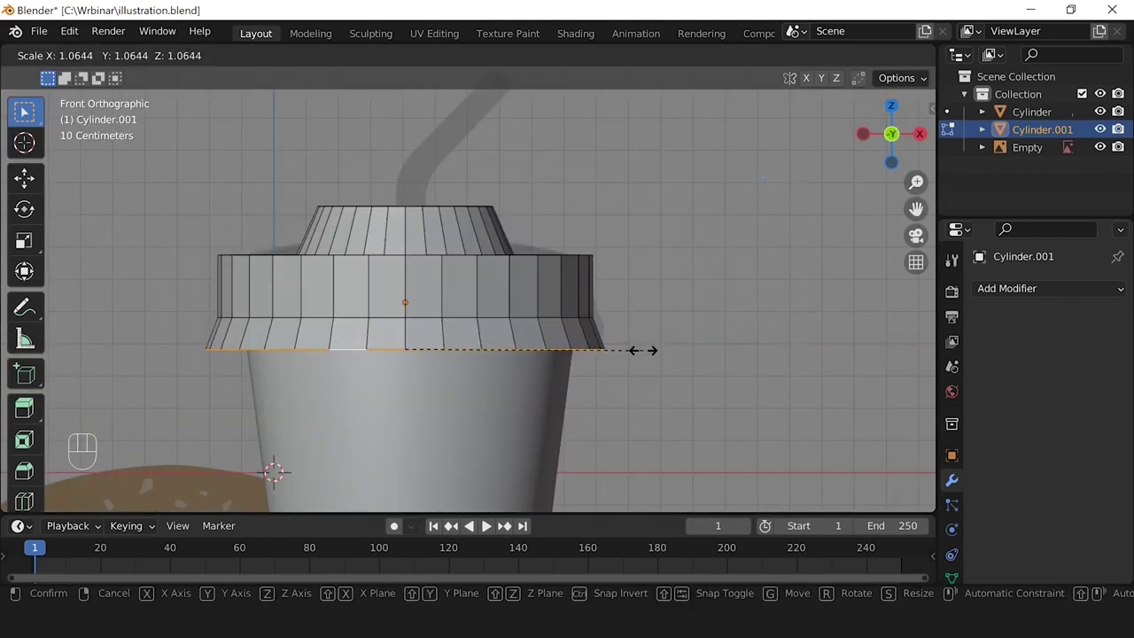
pyautogui.rightClick(645, 349)
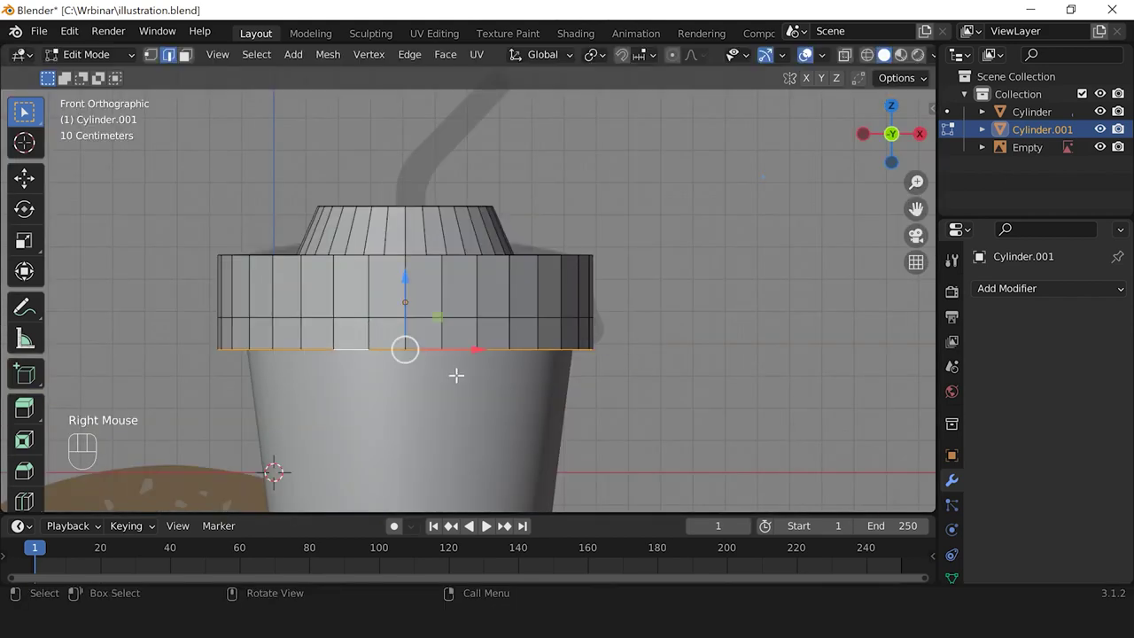
pyautogui.press('s')
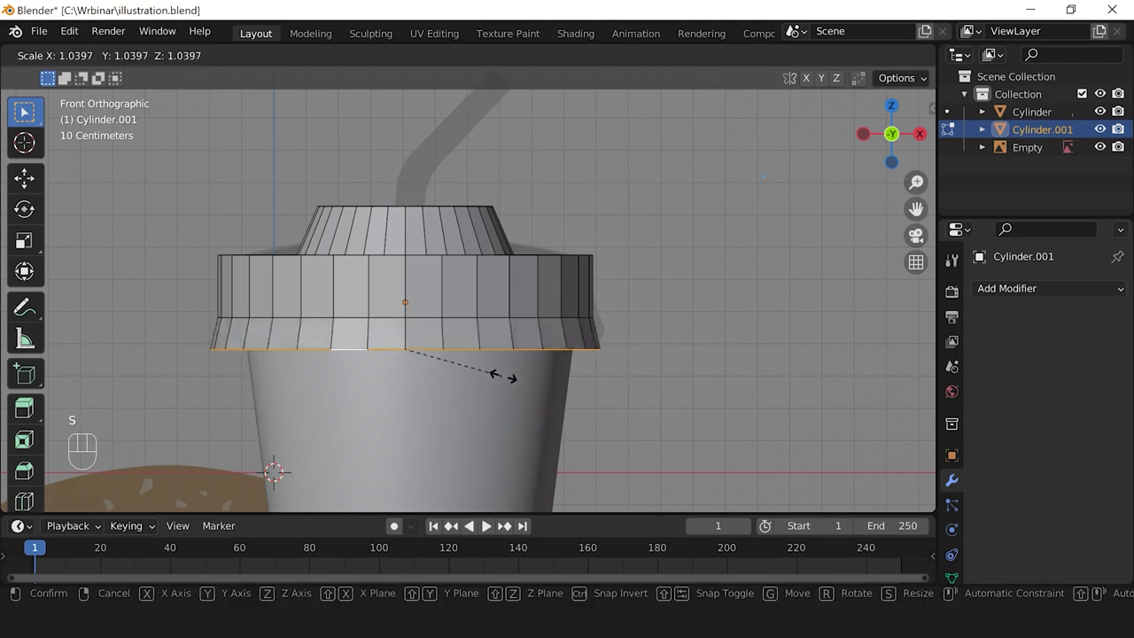
pyautogui.click(506, 372)
pyautogui.scroll(1, 496, 248)
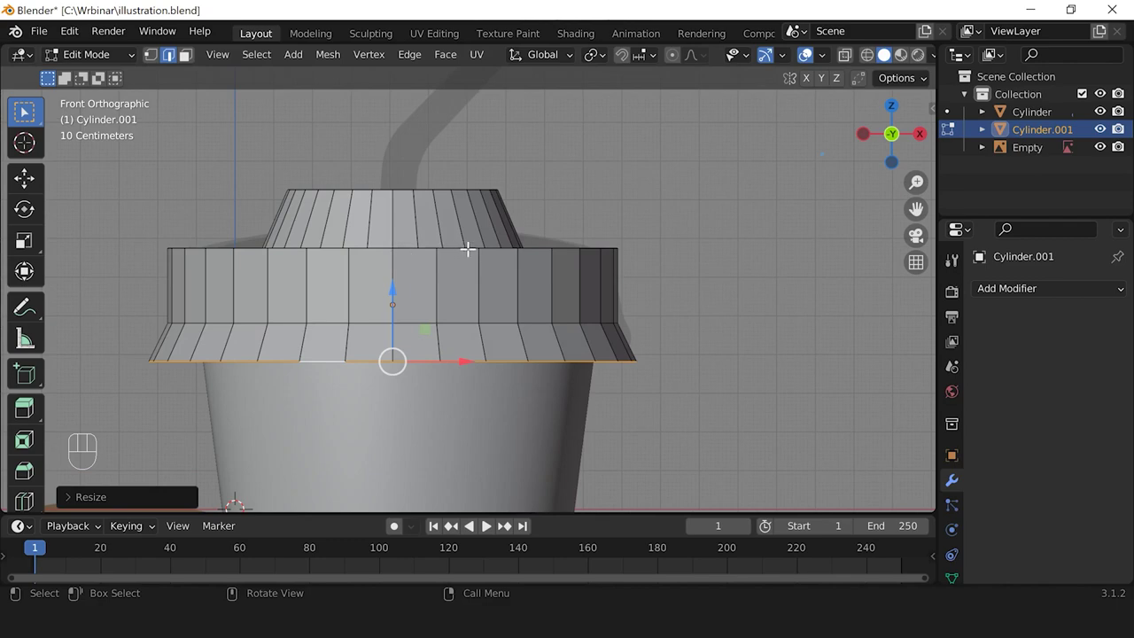
# Step: Select the rim's top edge loop and shrink it to about 0.88
pyautogui.press('alt')
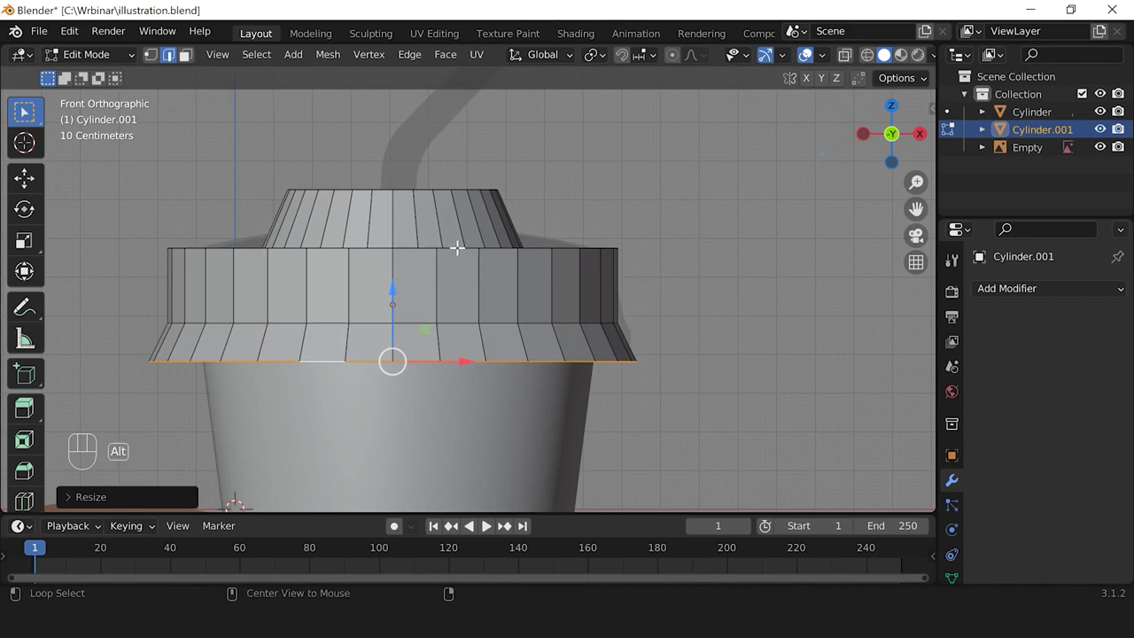
pyautogui.keyDown('alt'); pyautogui.click(461, 250); pyautogui.keyUp('alt')
pyautogui.moveTo(448, 273); pyautogui.dragTo(504, 322, button='middle')
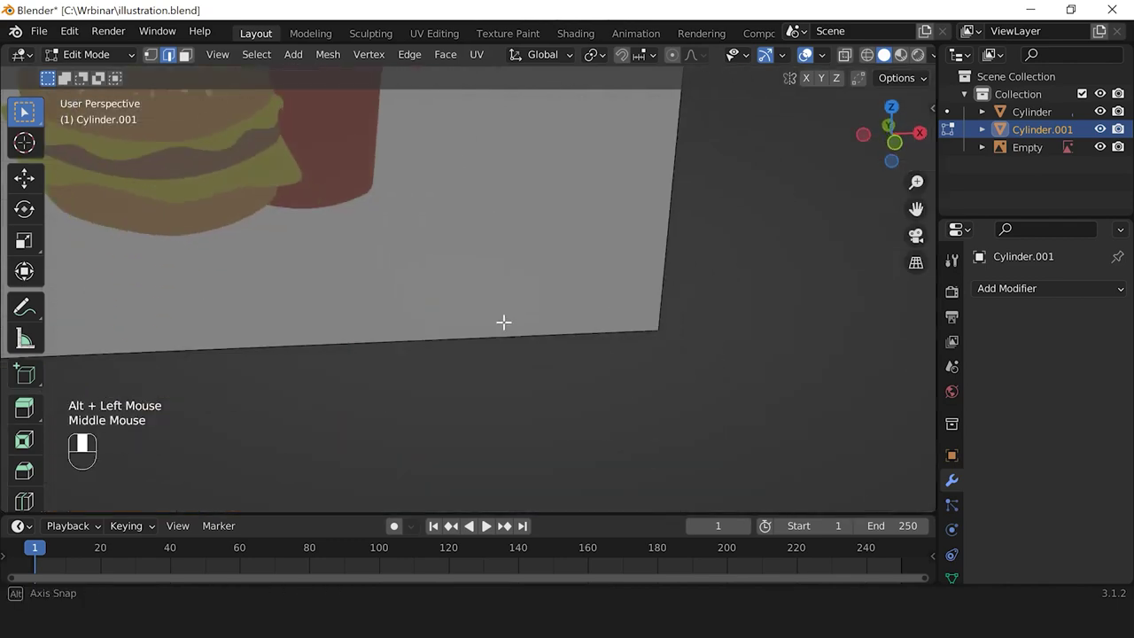
pyautogui.scroll(-3, 503, 321)
pyautogui.scroll(-2, 503, 321)
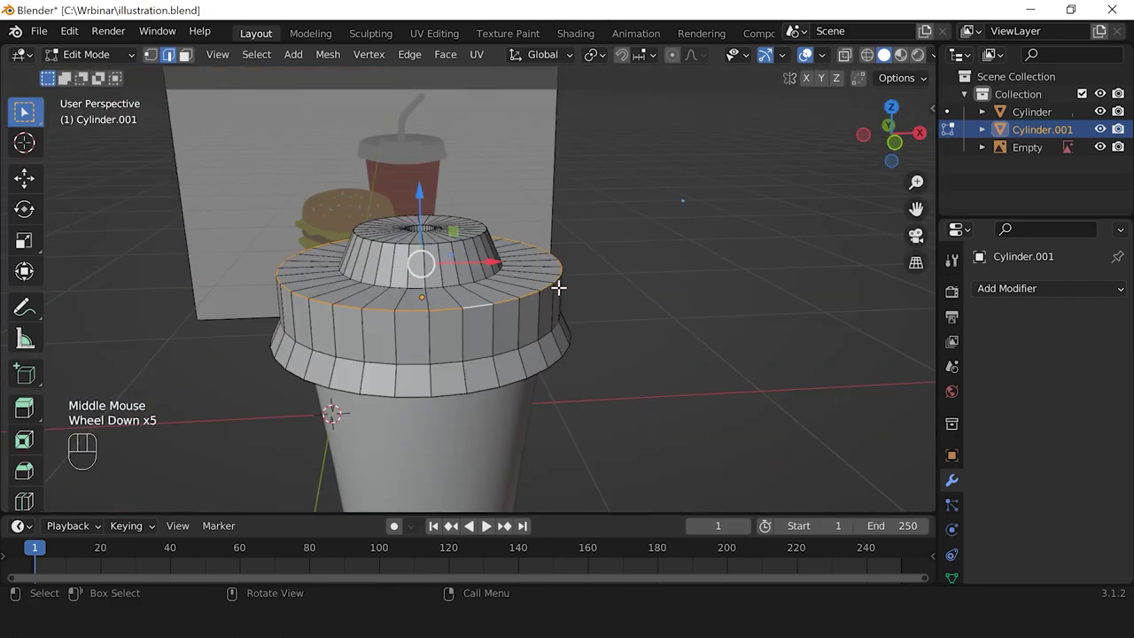
pyautogui.press('KP_1')
pyautogui.scroll(4, 487, 319)
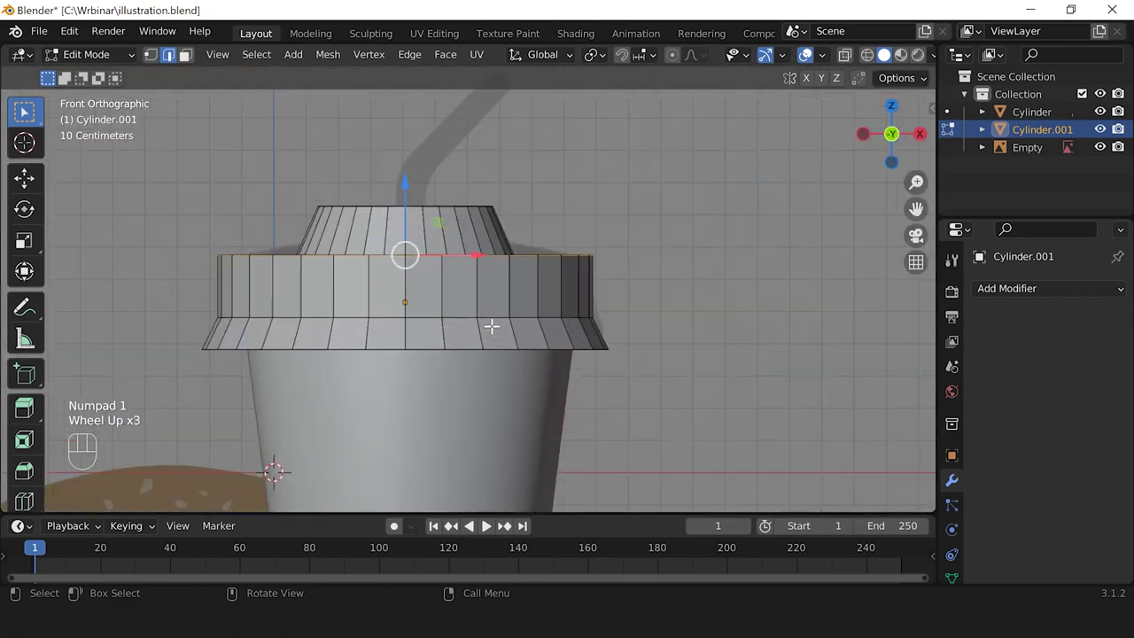
pyautogui.keyDown('shift'); pyautogui.moveTo(483, 299); pyautogui.dragTo(569, 354, button='middle'); pyautogui.keyUp('shift')
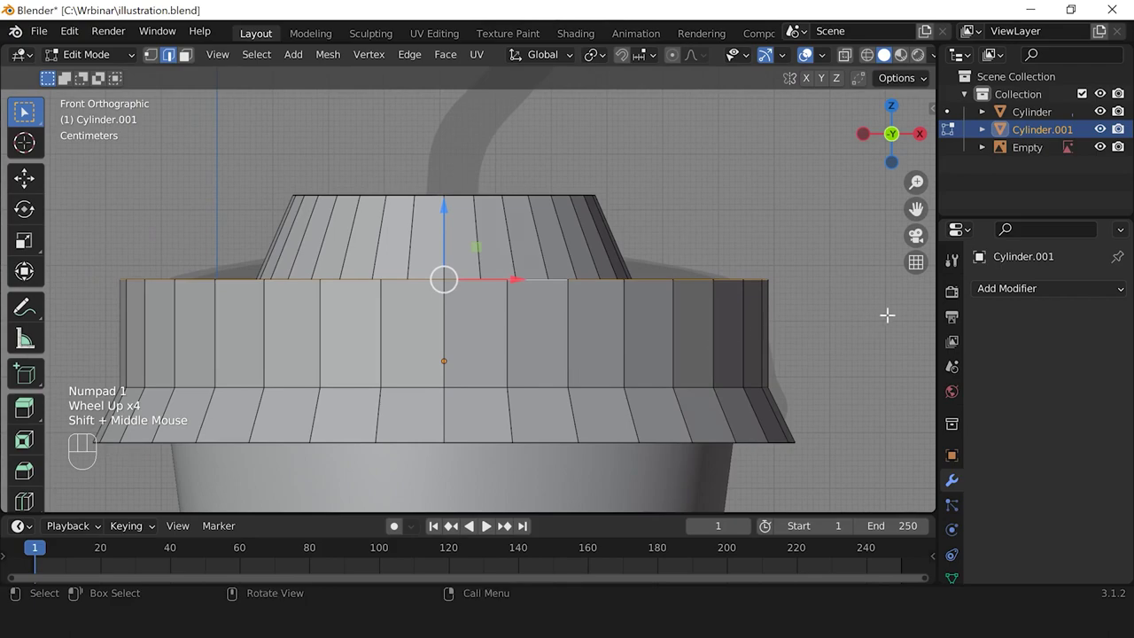
pyautogui.press('s')
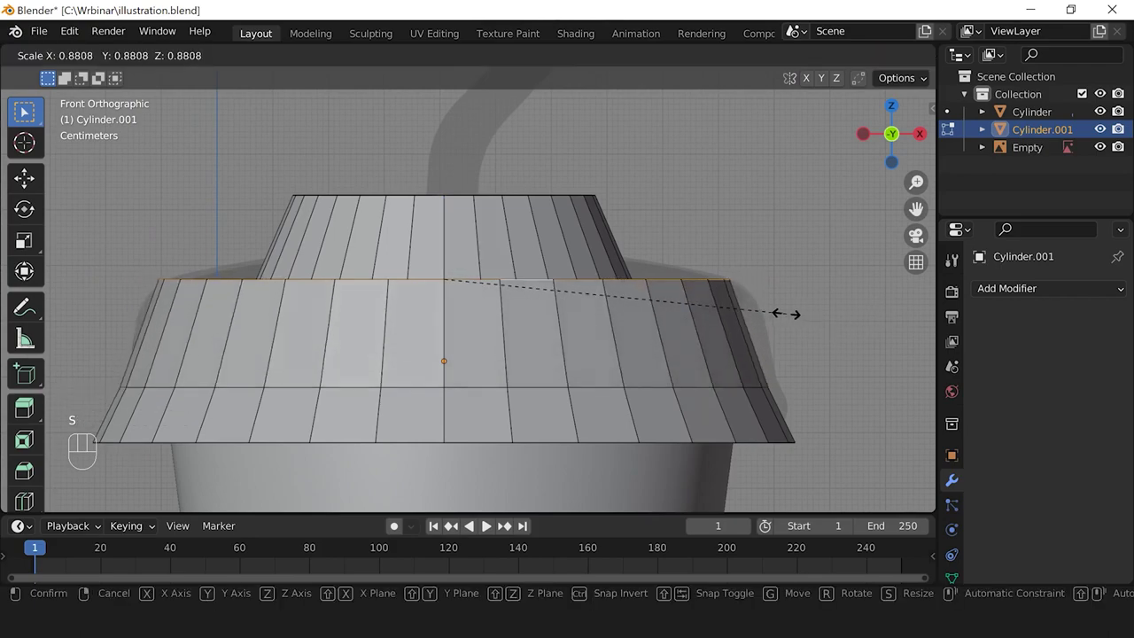
pyautogui.click(802, 316)
pyautogui.scroll(-2, 782, 337)
# Step: Leave Edit Mode and inspect the reshaped lid from orbit and front views
pyautogui.press('Tab')
pyautogui.scroll(-3, 782, 337)
pyautogui.scroll(-2, 554, 387)
pyautogui.moveTo(782, 337); pyautogui.dragTo(558, 434, button='middle')
pyautogui.press('KP_1')
pyautogui.scroll(3, 546, 370)
pyautogui.scroll(3, 545, 370)
pyautogui.scroll(1, 544, 372)
pyautogui.scroll(-2, 620, 386)
pyautogui.press('KP_1')
pyautogui.scroll(-2, 611, 385)
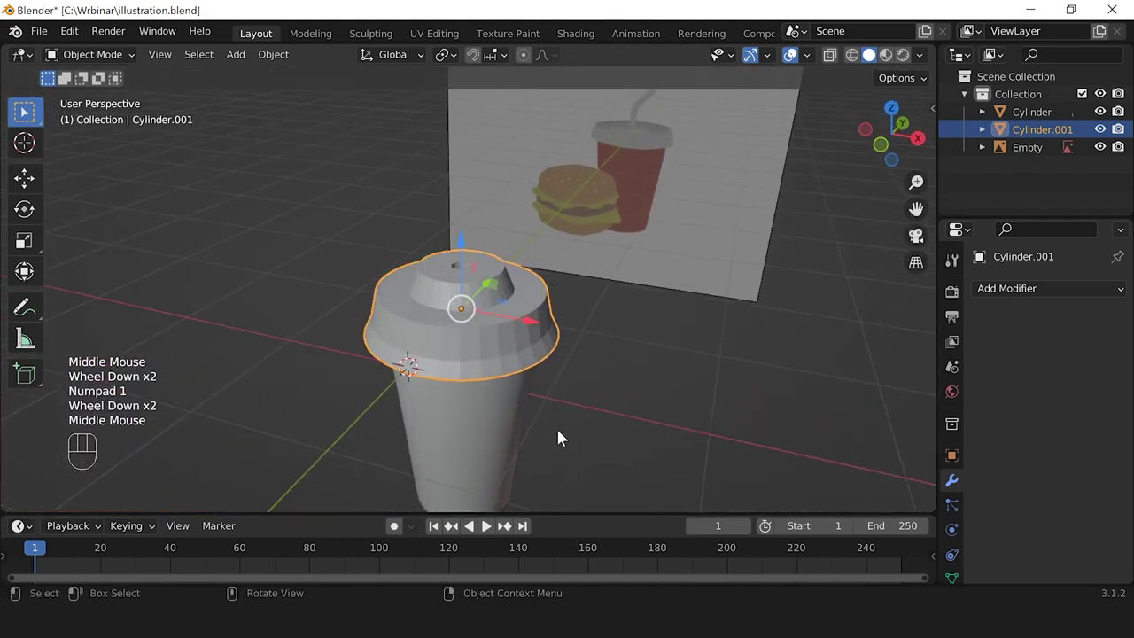
pyautogui.scroll(-1, 410, 437)
pyautogui.scroll(-1, 410, 437)
pyautogui.moveTo(410, 437); pyautogui.dragTo(567, 408, button='middle')
pyautogui.click(790, 54)
pyautogui.scroll(-1, 639, 270)
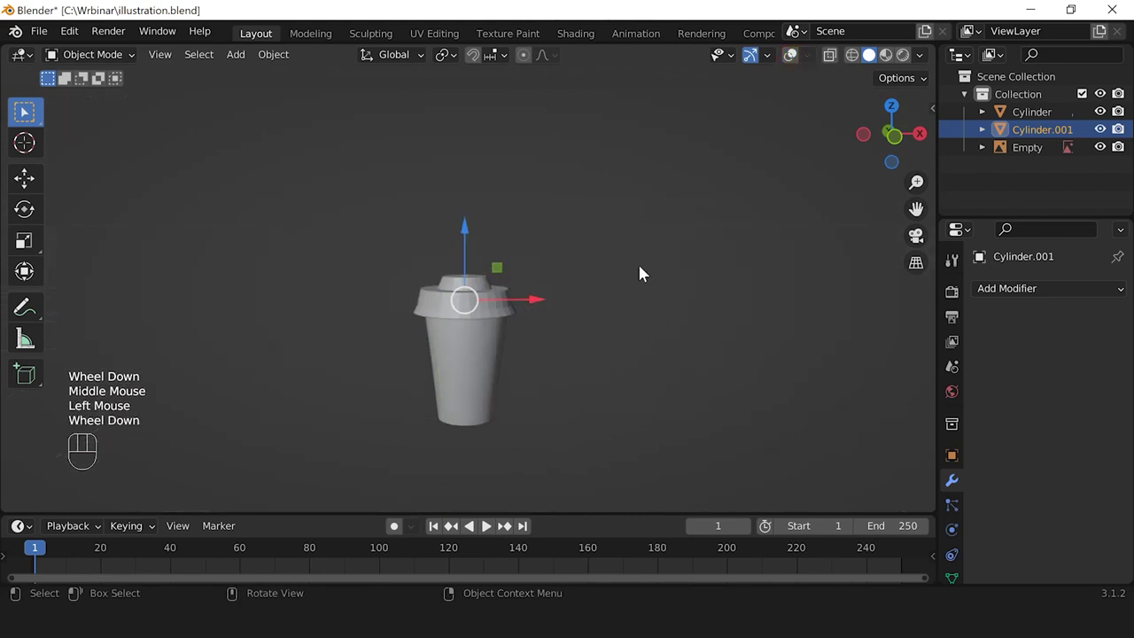
pyautogui.scroll(2, 639, 265)
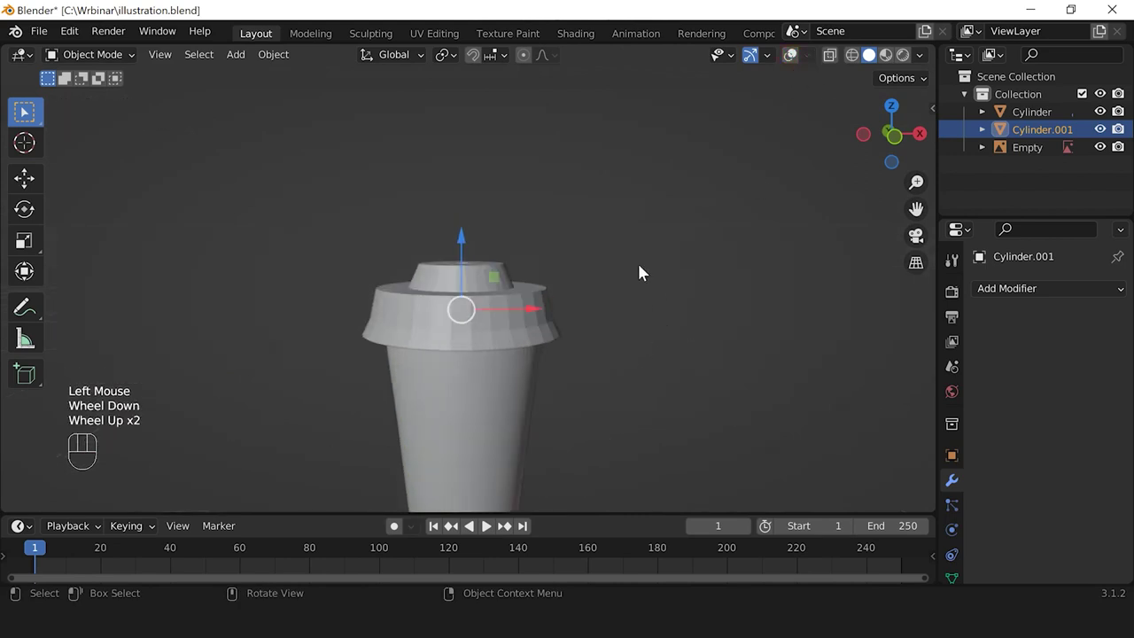
pyautogui.click(749, 54)
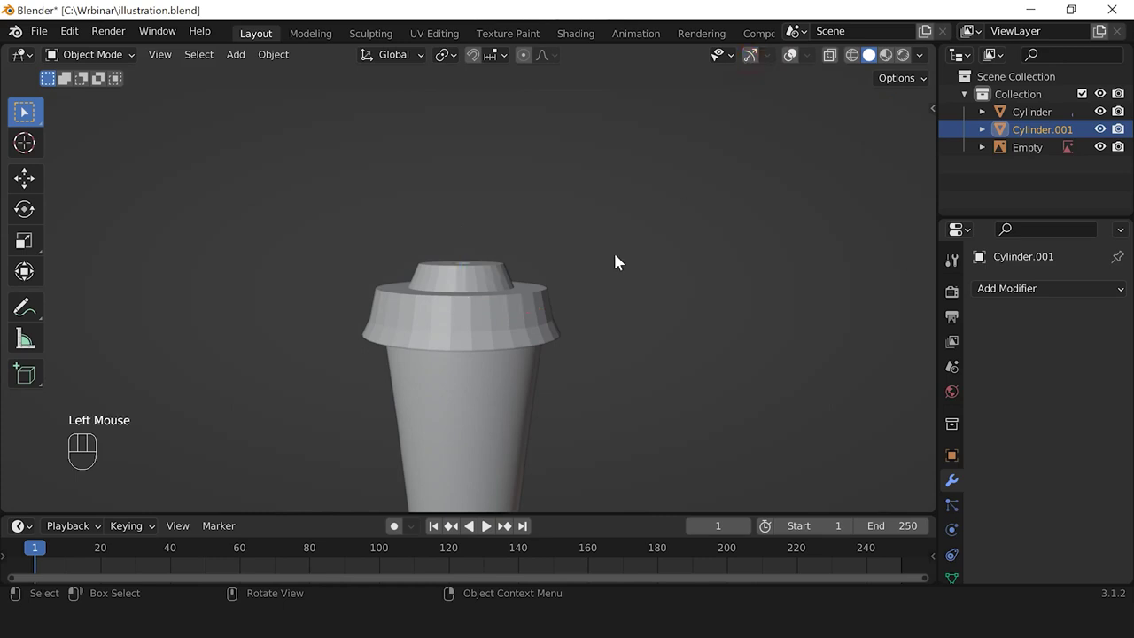
pyautogui.scroll(-1, 585, 310)
pyautogui.scroll(2, 620, 382)
pyautogui.moveTo(585, 309); pyautogui.dragTo(578, 406, button='middle')
pyautogui.scroll(-2, 420, 309)
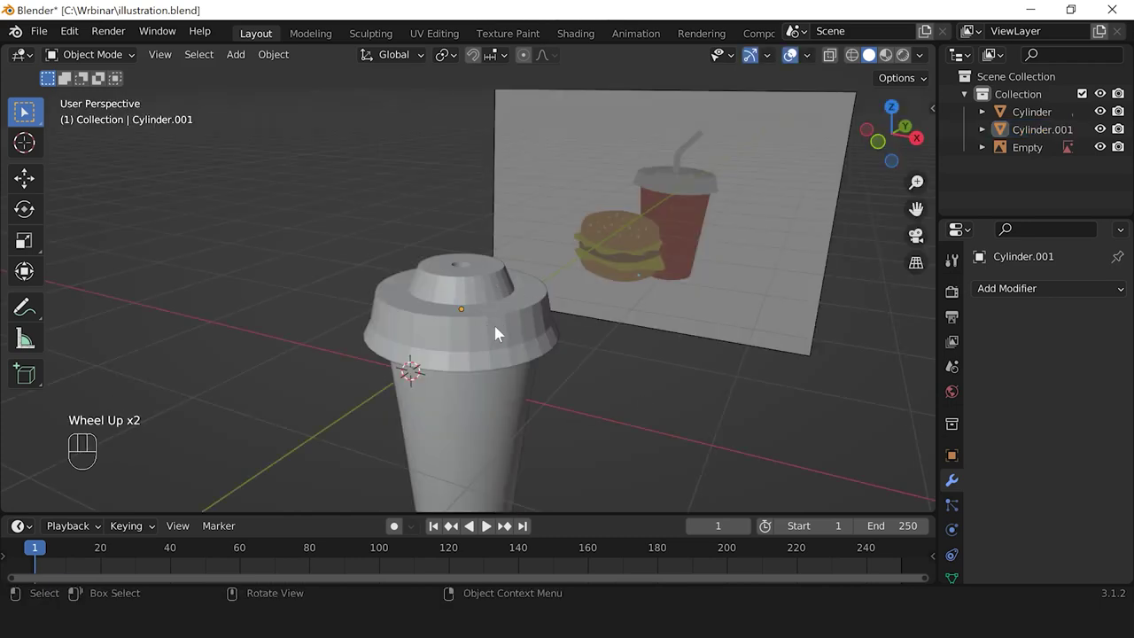
pyautogui.scroll(2, 495, 334)
pyautogui.scroll(-1, 502, 350)
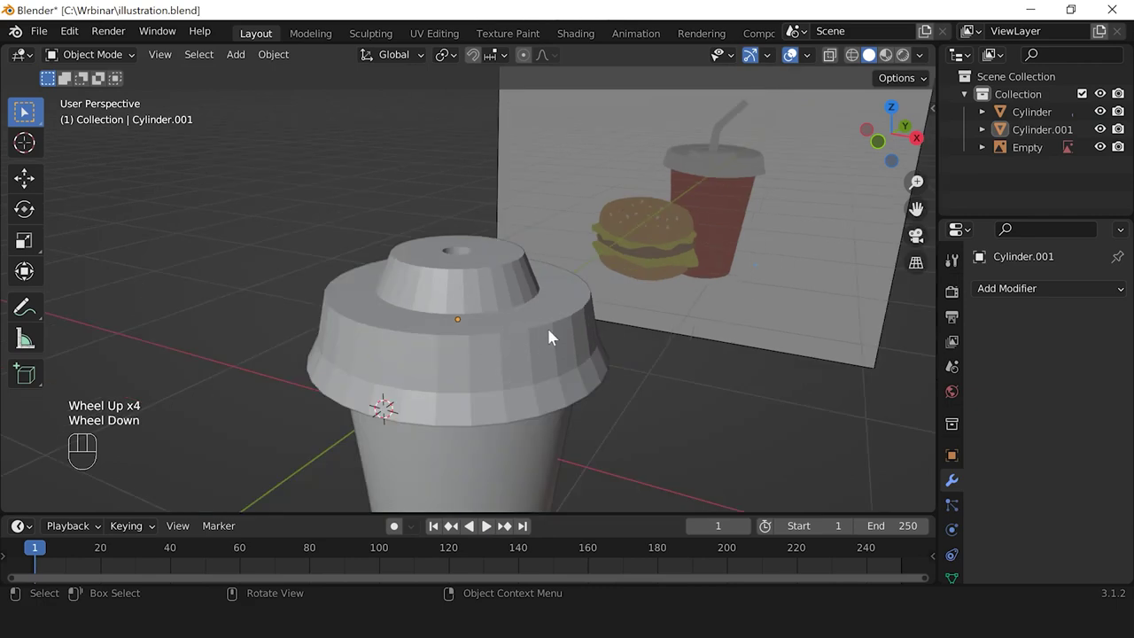
pyautogui.keyDown('shift'); pyautogui.moveTo(672, 185); pyautogui.dragTo(541, 303, button='middle'); pyautogui.keyUp('shift')
pyautogui.scroll(2, 625, 306)
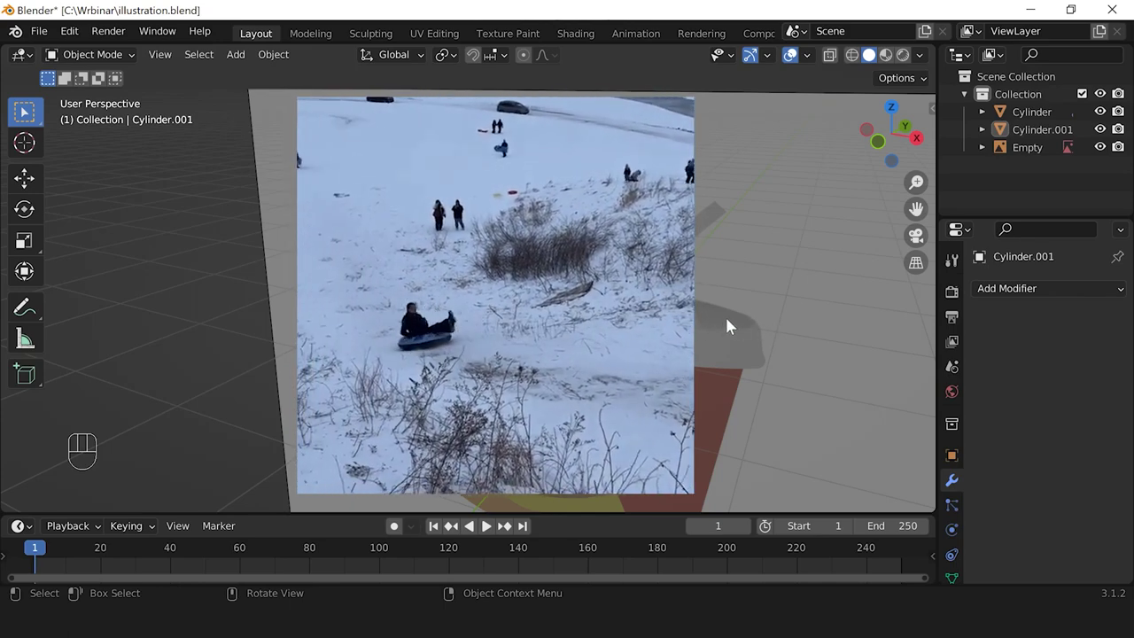
pyautogui.scroll(-4, 726, 326)
pyautogui.scroll(2, 599, 339)
pyautogui.keyDown('shift'); pyautogui.moveTo(726, 326); pyautogui.dragTo(628, 357, button='middle'); pyautogui.keyUp('shift')
pyautogui.click(587, 339)
pyautogui.scroll(1, 591, 342)
pyautogui.scroll(-1, 592, 343)
pyautogui.click(588, 333)
pyautogui.click(573, 342)
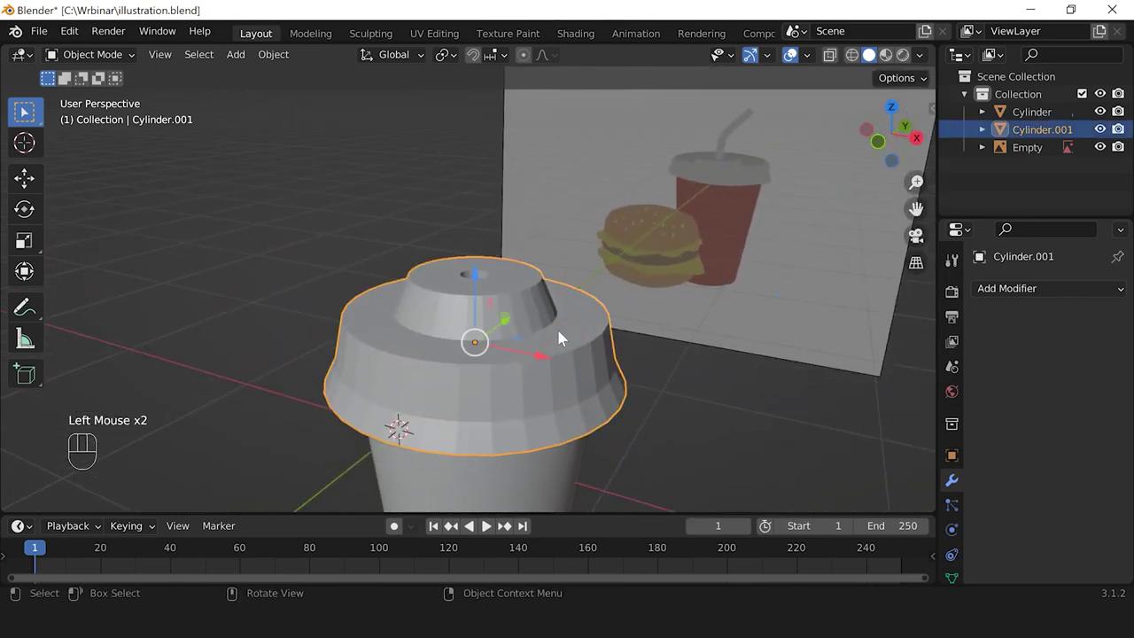
# Step: In Edit Mode, select the lid base's top rim loop and raise it about 0.07 m along Z
pyautogui.press('Tab')
pyautogui.click(670, 360)
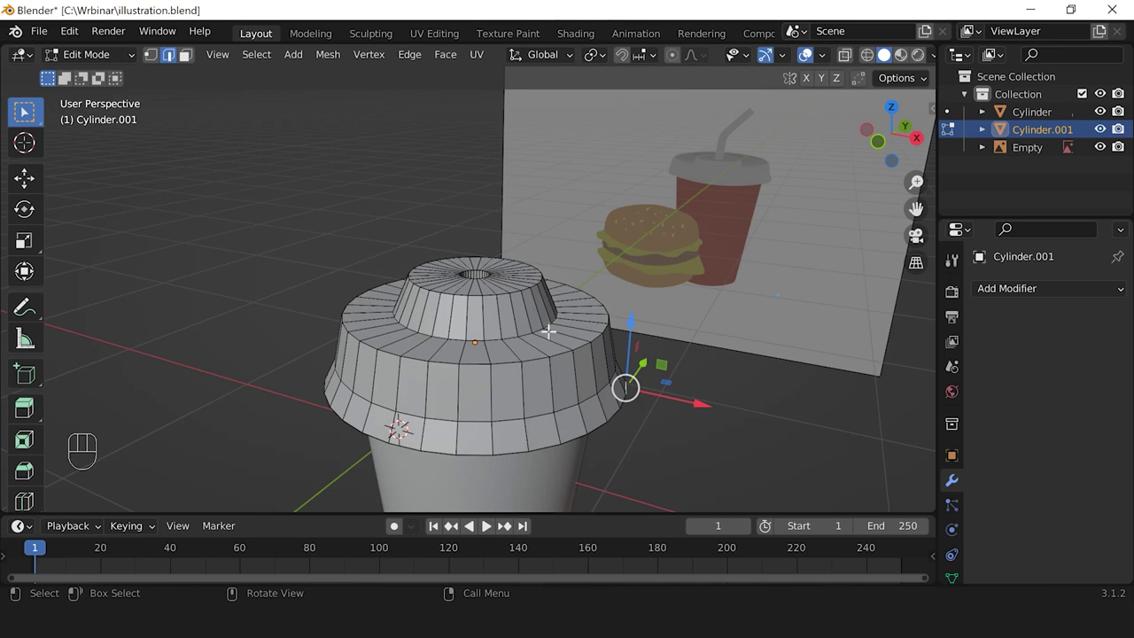
pyautogui.keyDown('alt'); pyautogui.click(505, 360); pyautogui.keyUp('alt')
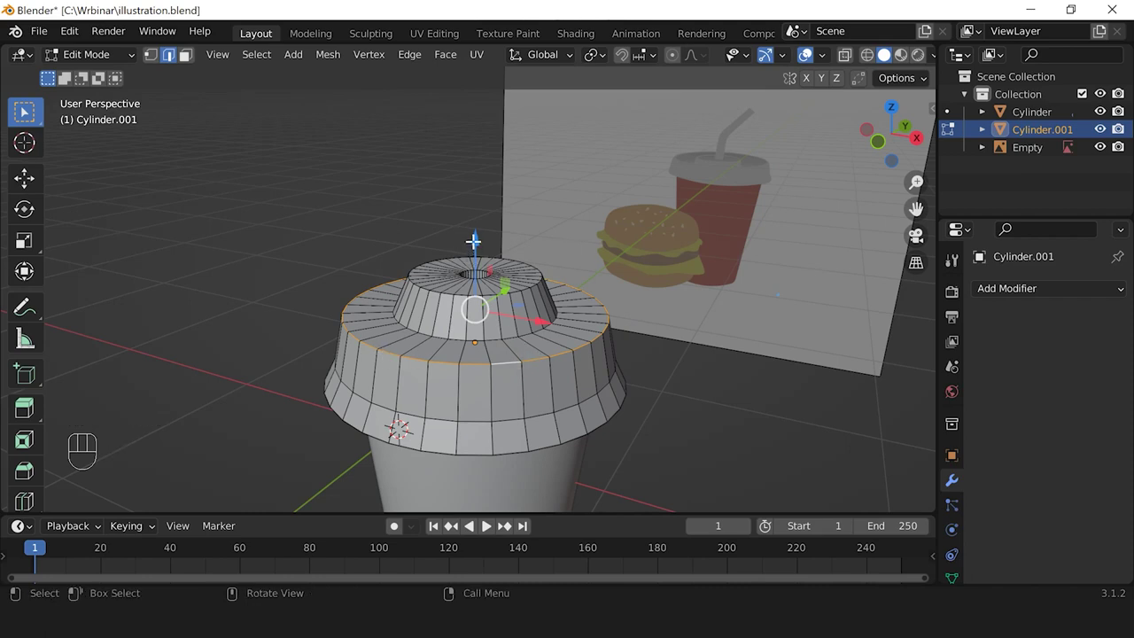
pyautogui.moveTo(475, 251); pyautogui.dragTo(473, 219)
pyautogui.moveTo(473, 219); pyautogui.dragTo(558, 297, button='middle')
# Step: Return to Object Mode, view the cup from the front, and deselect the lid
pyautogui.press('Tab')
pyautogui.scroll(-2, 628, 347)
pyautogui.scroll(-1, 600, 345)
pyautogui.press('KP_1')
pyautogui.scroll(4, 610, 349)
pyautogui.press('Tab')
pyautogui.press('Tab')
pyautogui.click(611, 372)
pyautogui.scroll(-2, 587, 381)
pyautogui.scroll(1, 587, 380)
pyautogui.scroll(2, 589, 351)
# Step: Orbit around the cup and select the cup body to check its Bevel modifier
pyautogui.scroll(-1, 455, 345)
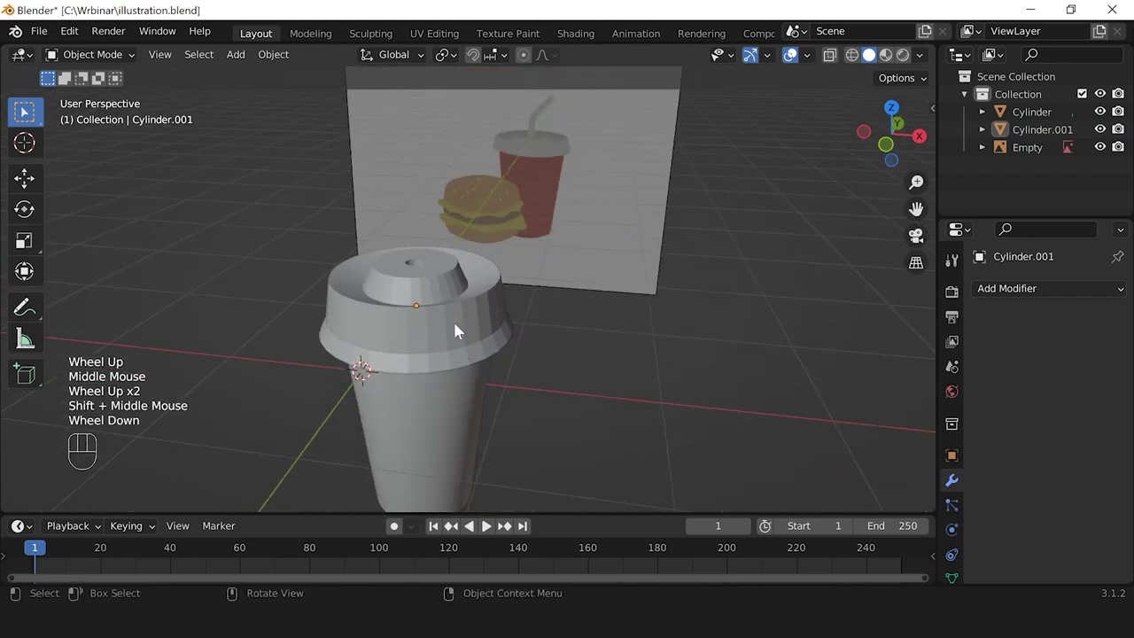
pyautogui.moveTo(456, 355); pyautogui.dragTo(452, 347, button='middle')
pyautogui.scroll(1, 451, 346)
pyautogui.scroll(-1, 447, 341)
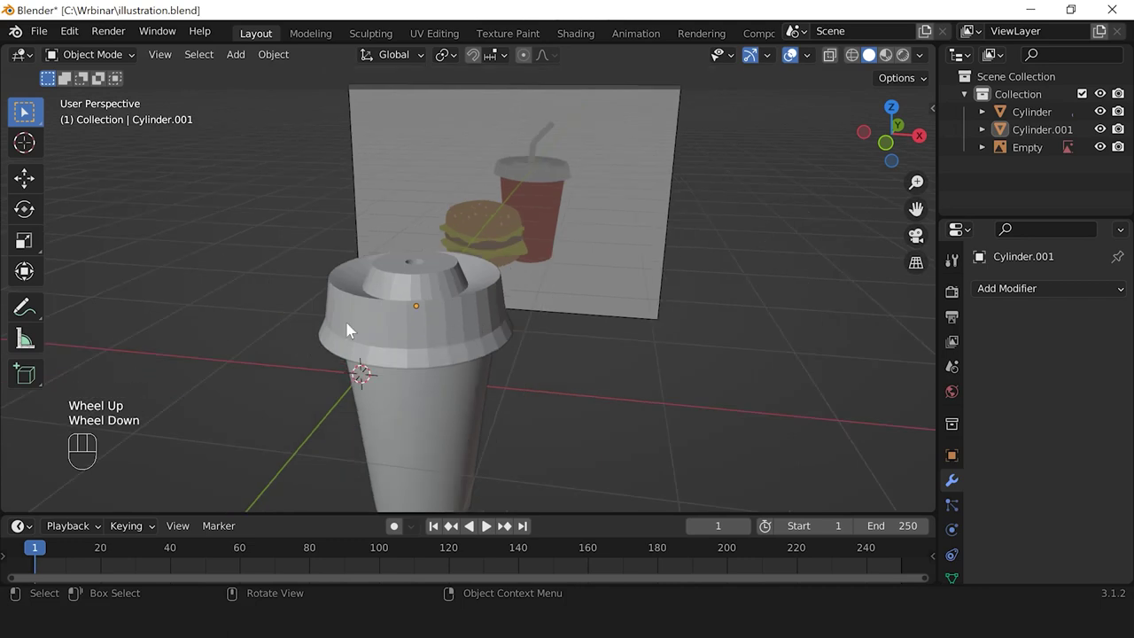
pyautogui.moveTo(347, 330); pyautogui.dragTo(375, 328, button='middle')
pyautogui.scroll(1, 451, 332)
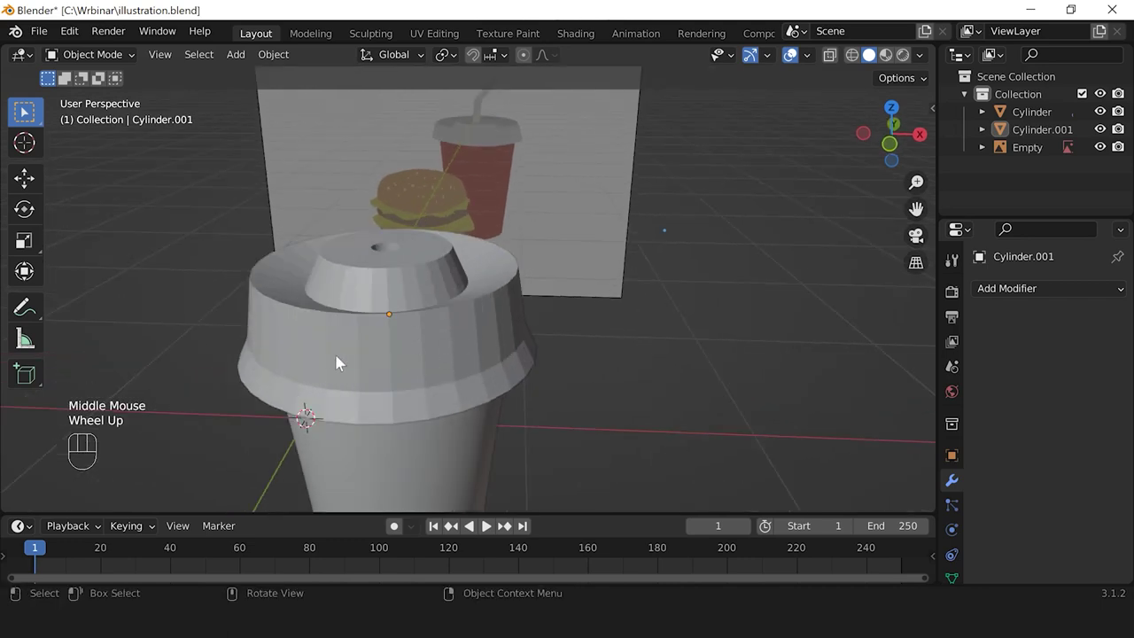
pyautogui.scroll(-1, 460, 350)
pyautogui.scroll(1, 468, 341)
pyautogui.scroll(-1, 474, 332)
pyautogui.scroll(1, 479, 325)
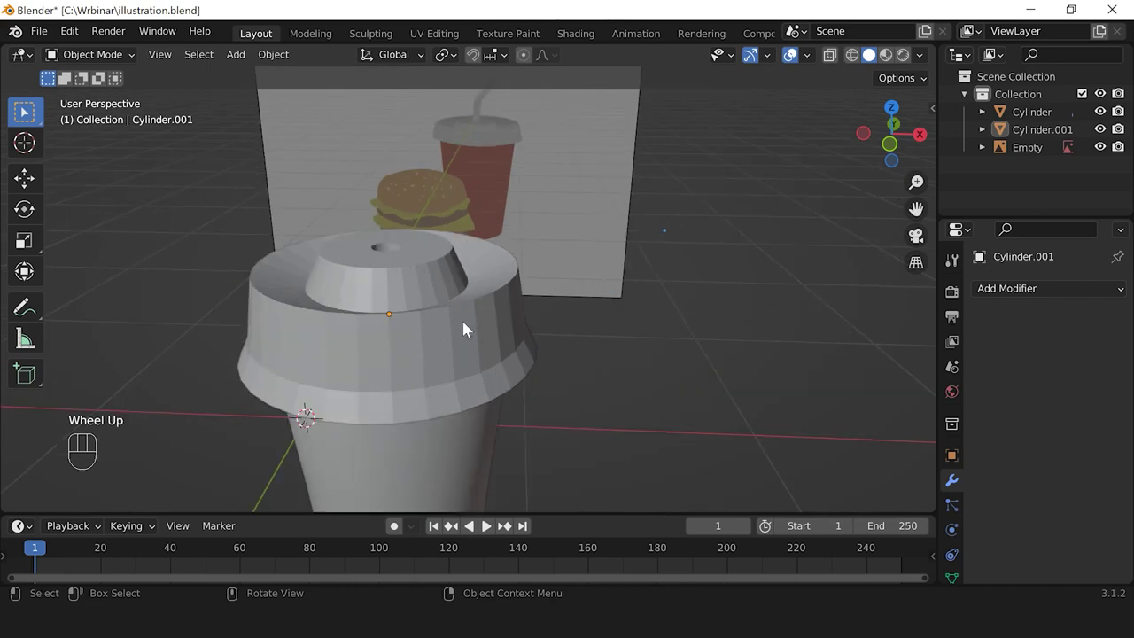
pyautogui.scroll(-1, 463, 330)
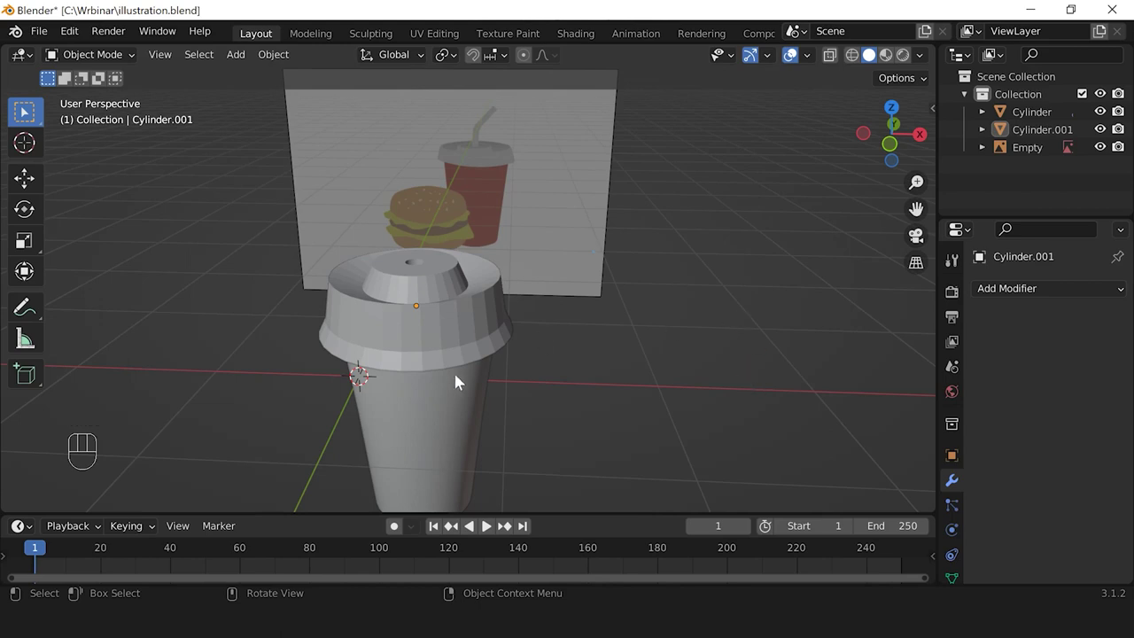
pyautogui.click(432, 435)
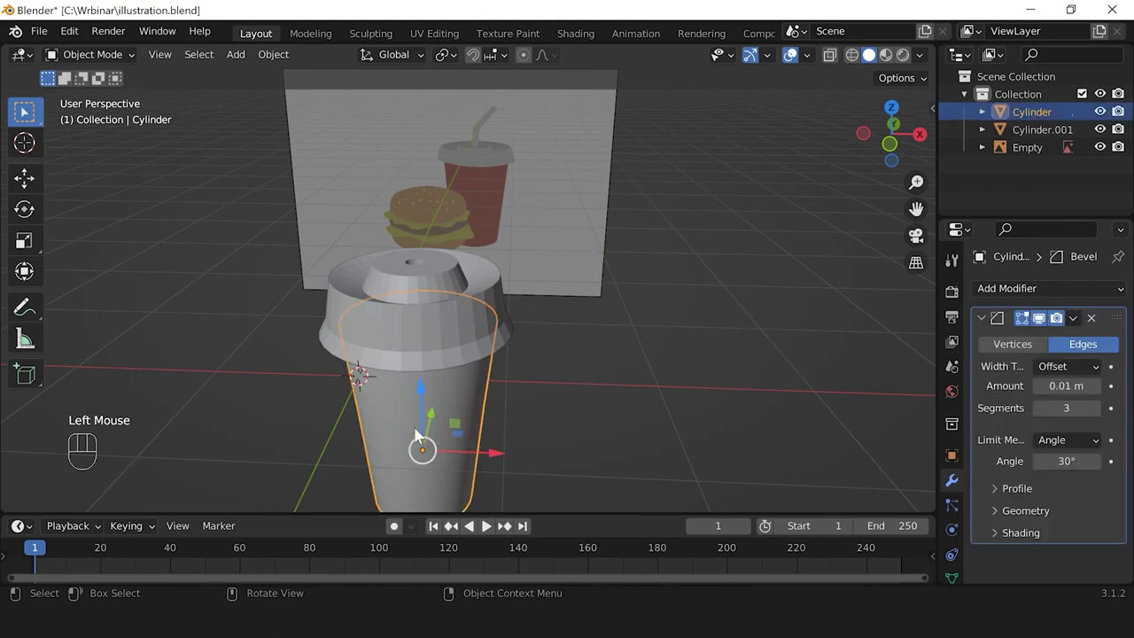
# Step: Select the lid and bring up the Apply transforms menu
pyautogui.click(489, 299)
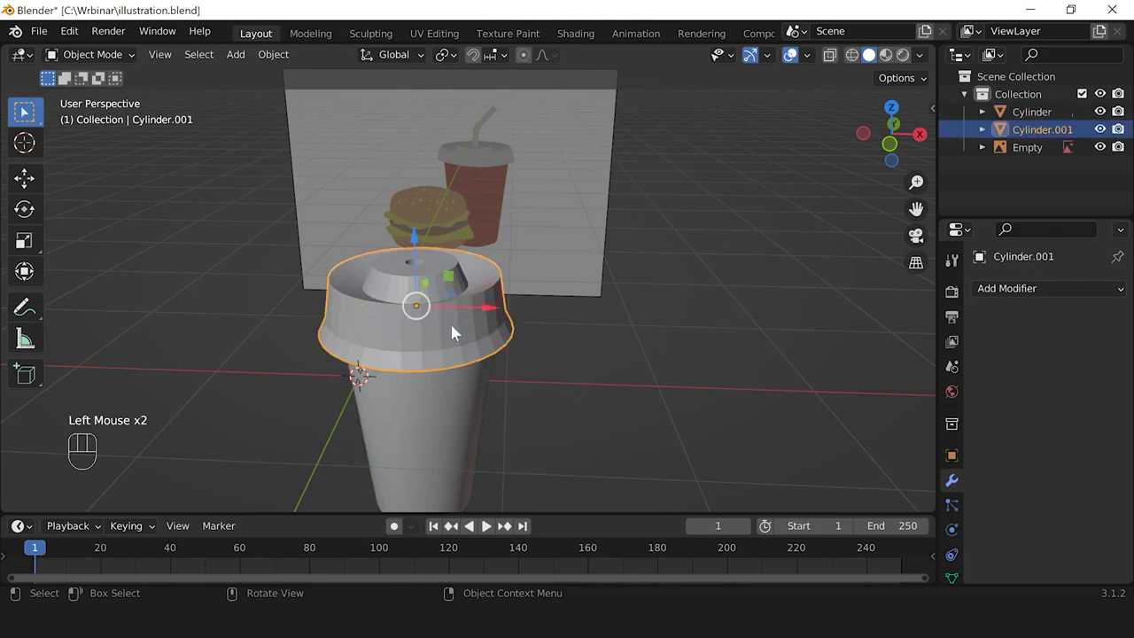
pyautogui.scroll(1, 461, 299)
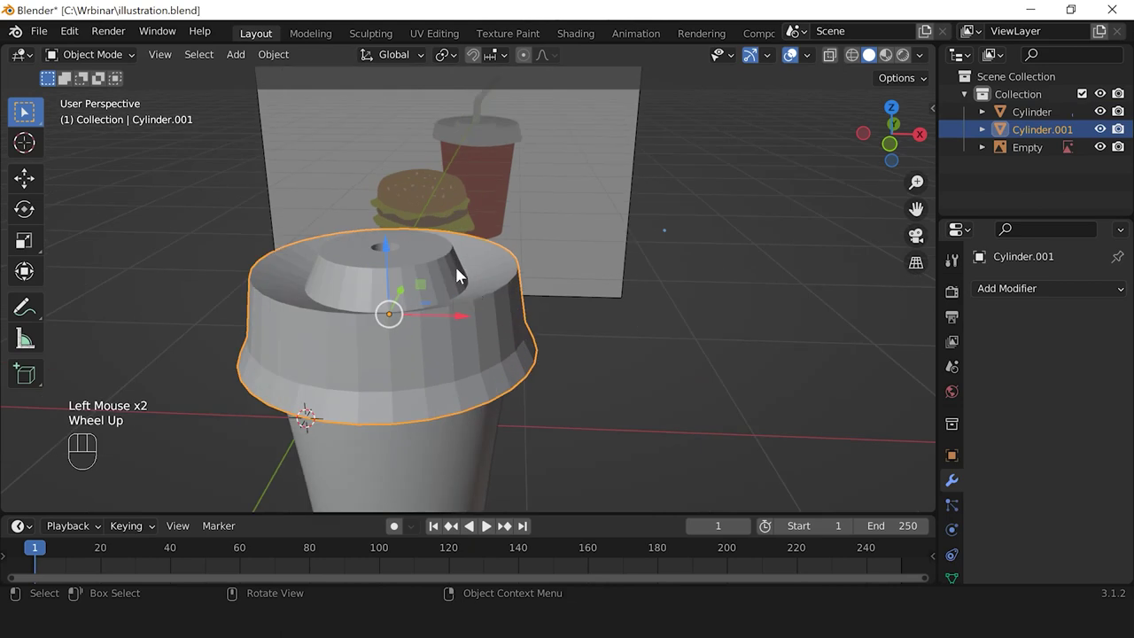
pyautogui.press('ctrl')
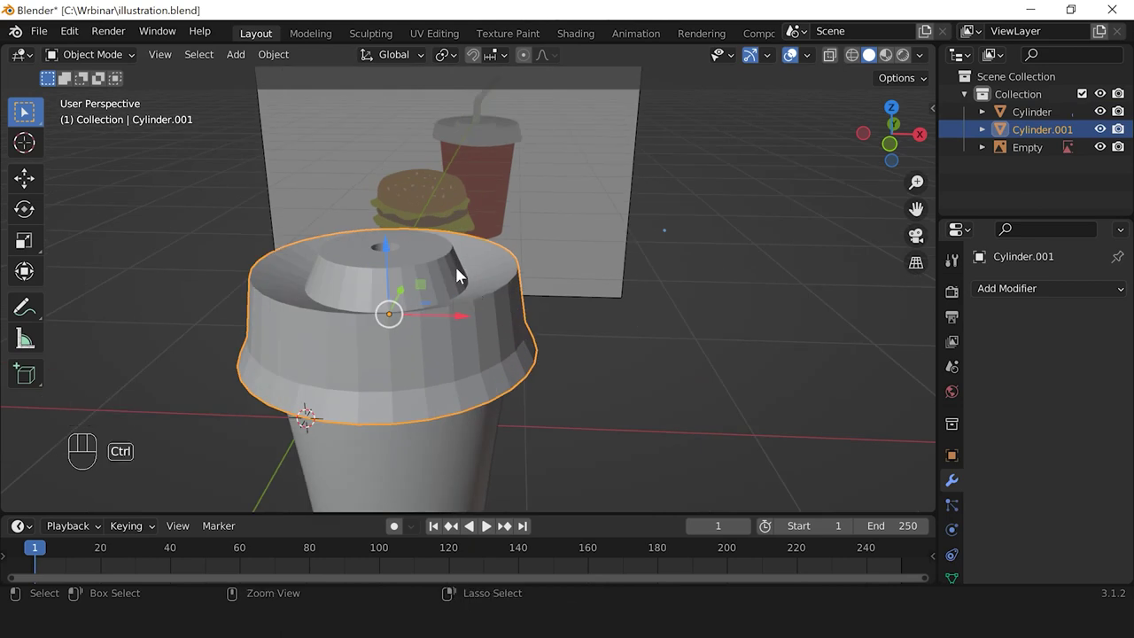
pyautogui.hotkey('ctrl', 'a')
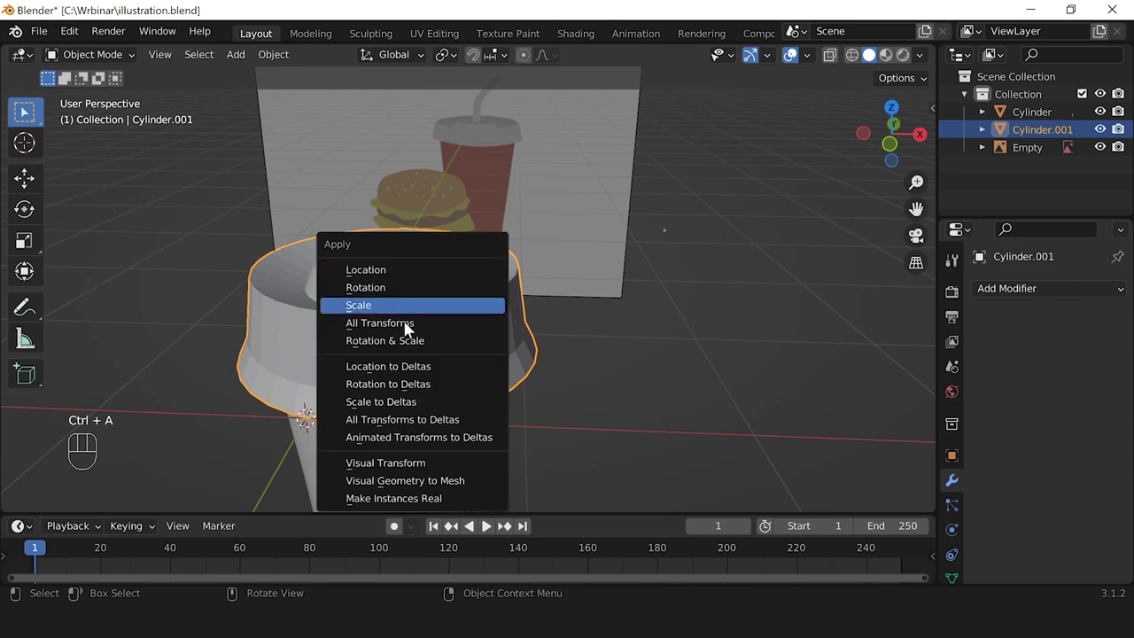
# Step: Apply the lid's scale and add a Bevel modifier to it
pyautogui.click(373, 306)
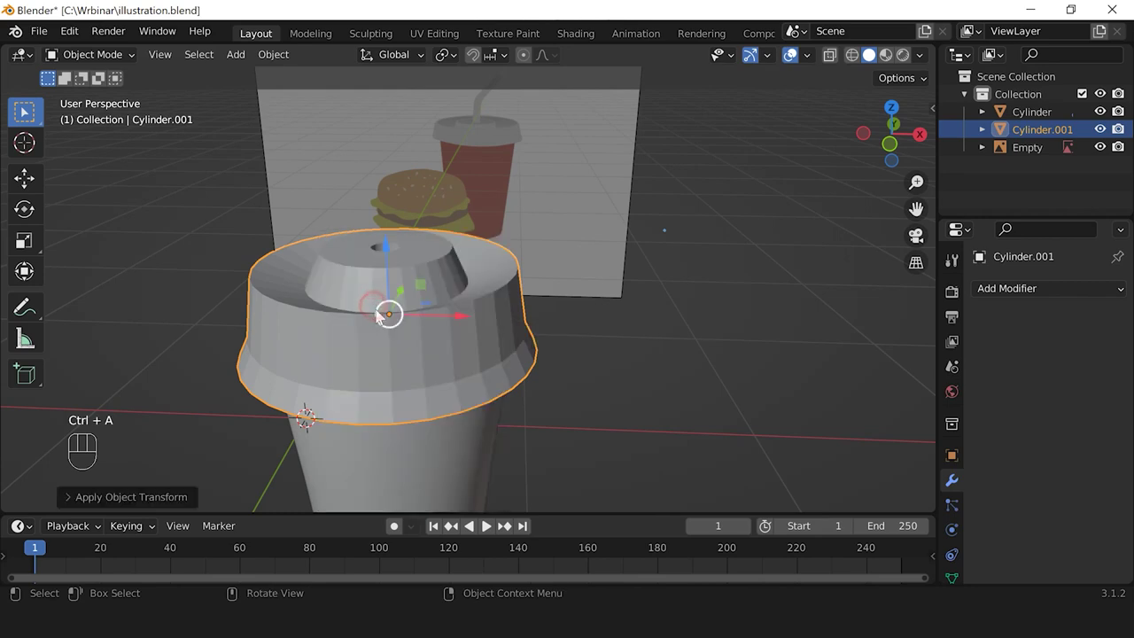
pyautogui.click(1018, 293)
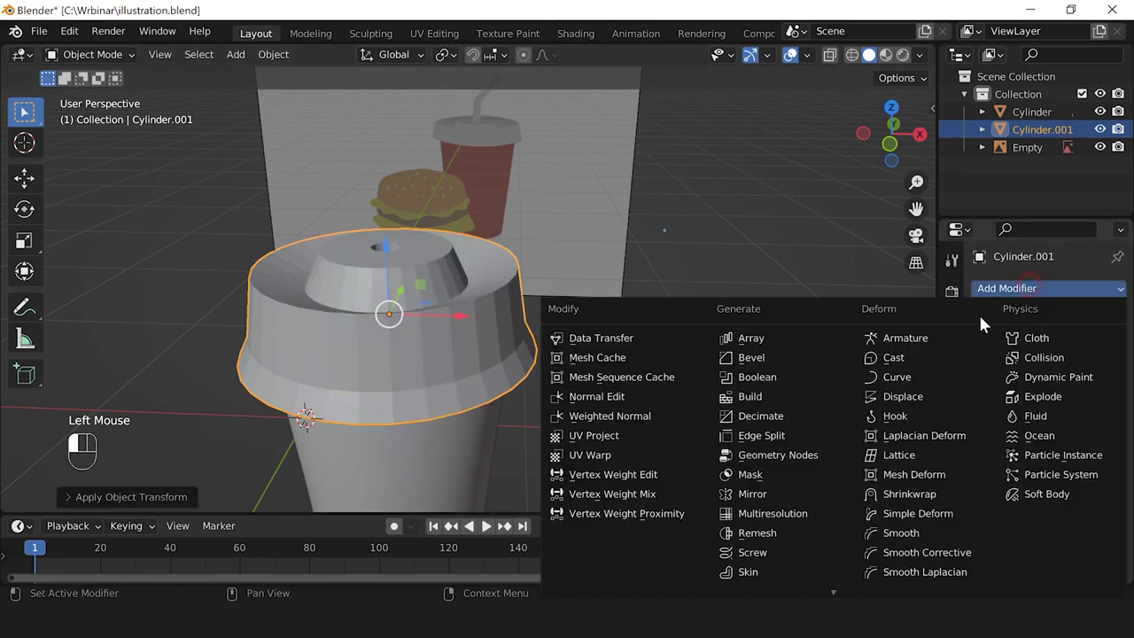
pyautogui.click(767, 358)
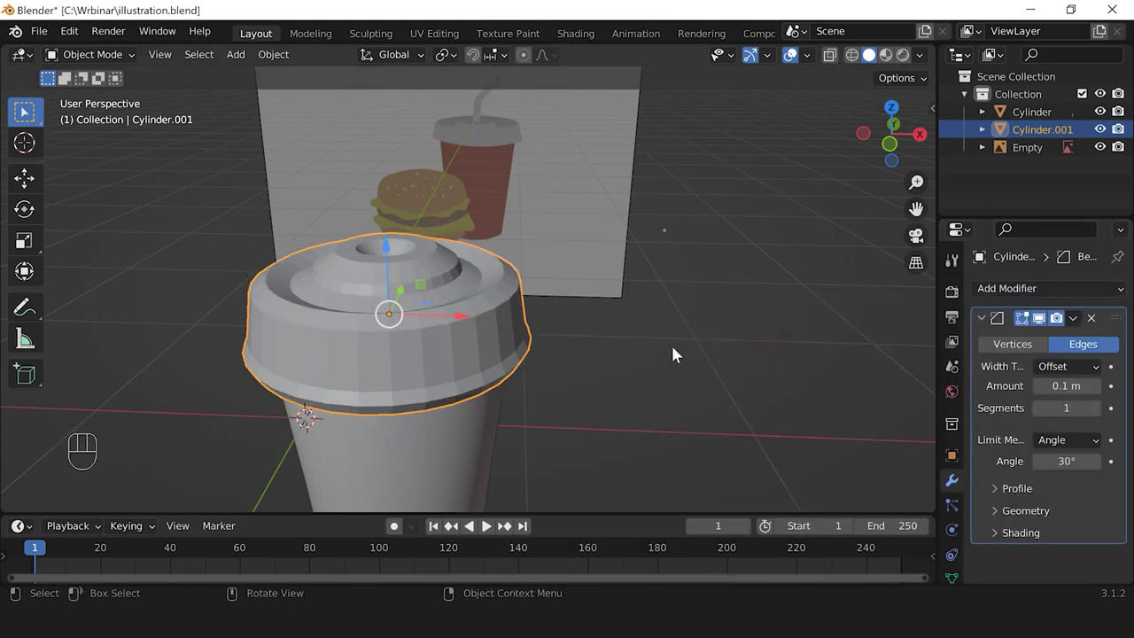
pyautogui.moveTo(516, 387)
pyautogui.mouseDown(button='middle')
pyautogui.moveTo(481, 335)
pyautogui.moveTo(517, 377)
pyautogui.mouseUp(button='middle')
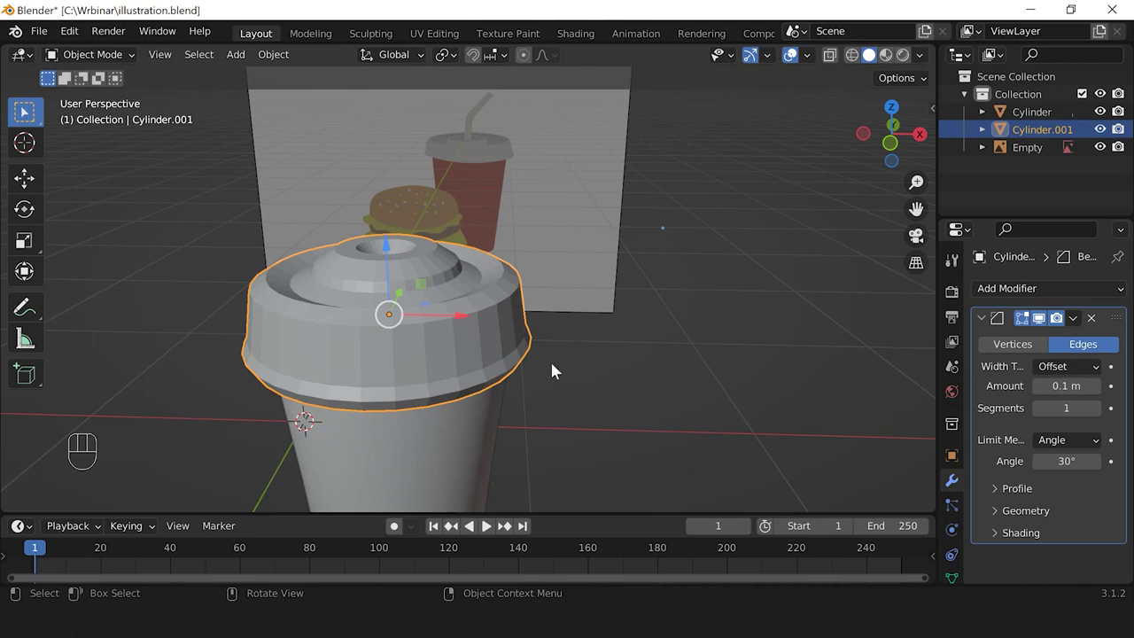
# Step: Set the lid's bevel Amount to 0.01 m with 3 segments
pyautogui.click(1059, 387)
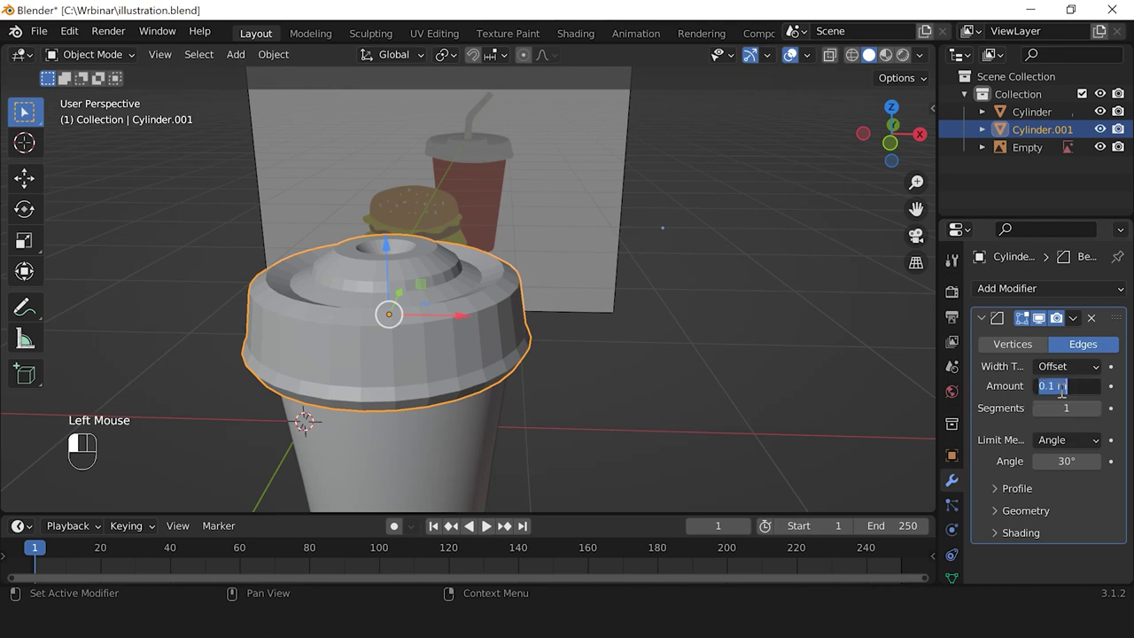
pyautogui.press('BackSpace')
pyautogui.press('Return')
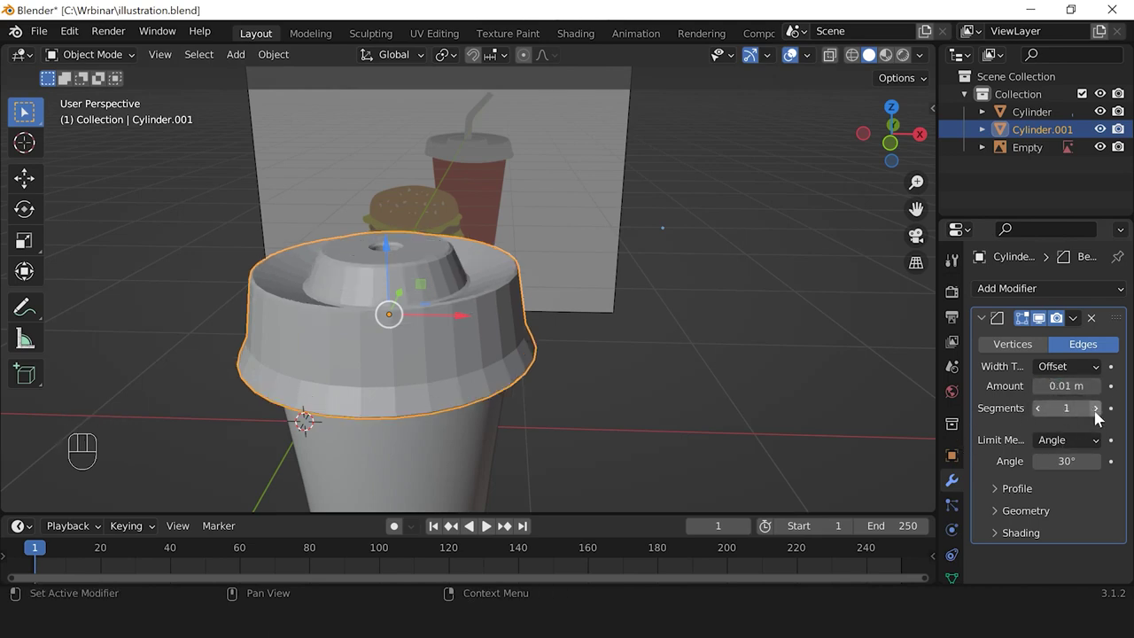
pyautogui.click(1095, 408)
pyautogui.click(1095, 408)
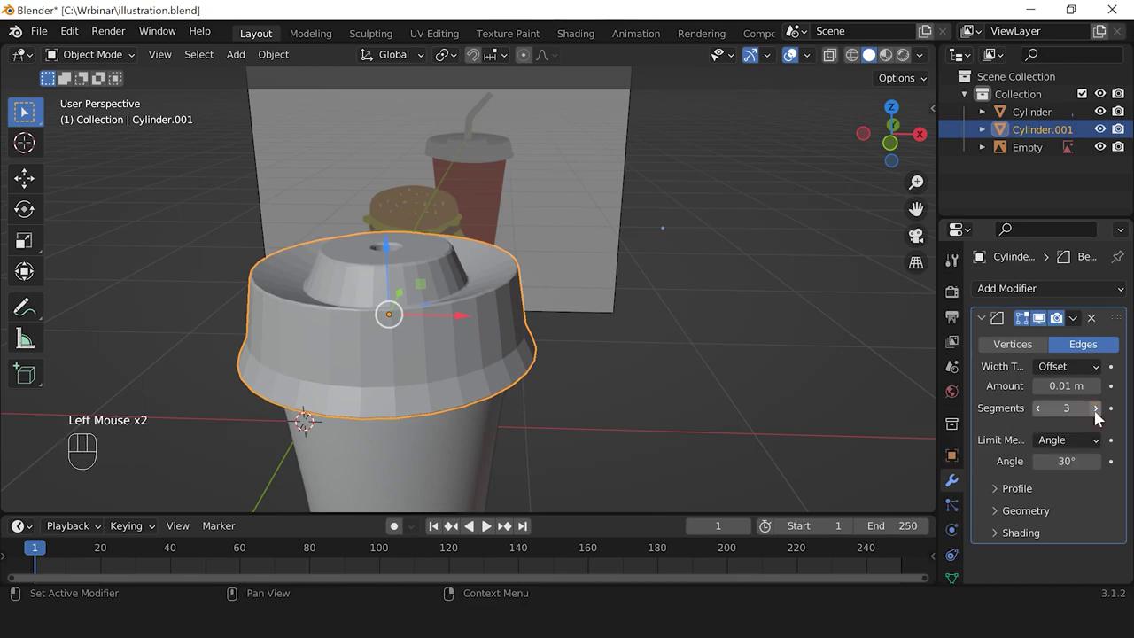
pyautogui.scroll(-3, 501, 299)
pyautogui.moveTo(501, 299); pyautogui.dragTo(520, 345, button='middle')
pyautogui.scroll(3, 521, 345)
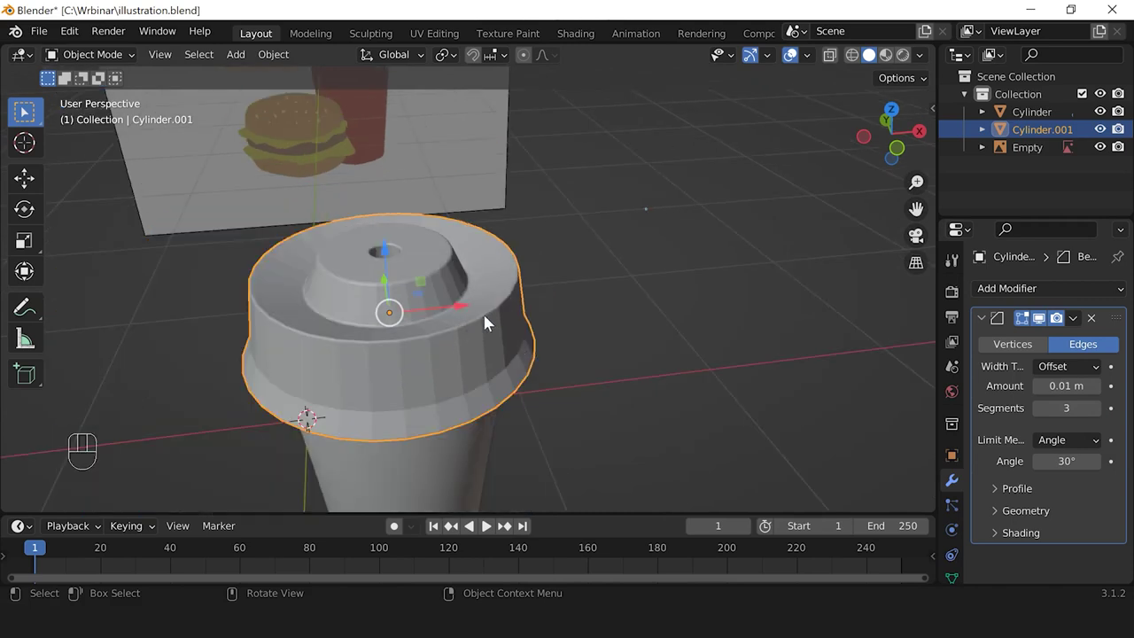
pyautogui.rightClick(485, 322)
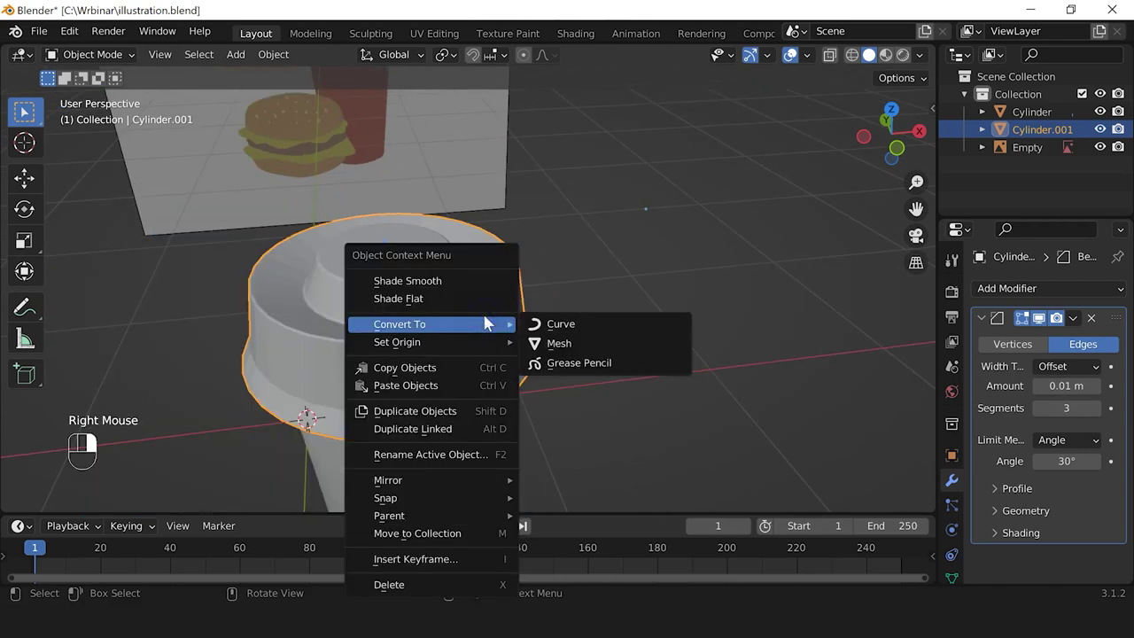
# Step: Apply Shade Smooth to the lid and orbit to compare it with the burger reference
pyautogui.click(443, 282)
pyautogui.moveTo(458, 304); pyautogui.dragTo(434, 457, button='middle')
pyautogui.click(605, 374)
pyautogui.scroll(-2, 437, 346)
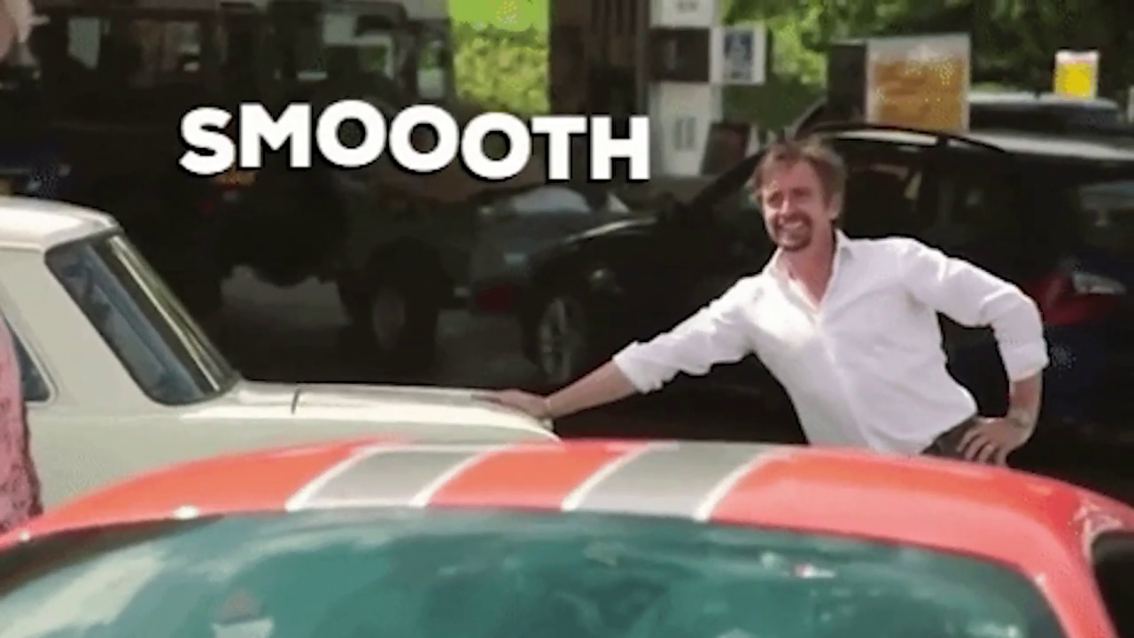
pyautogui.click(474, 304)
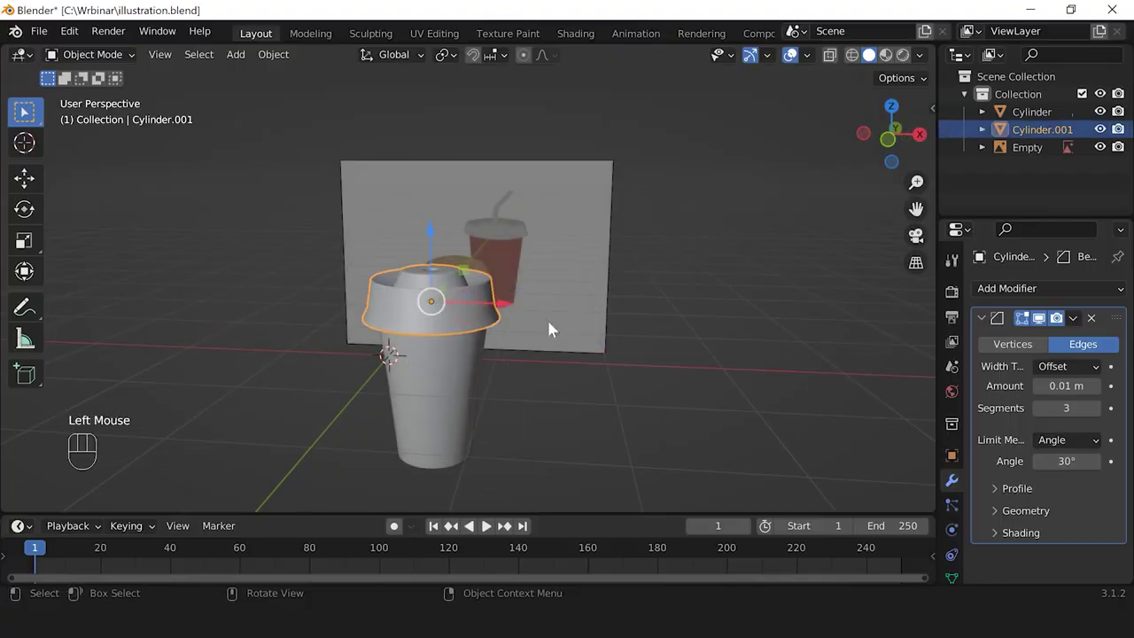
pyautogui.click(535, 424)
pyautogui.scroll(2, 507, 182)
pyautogui.scroll(-3, 433, 263)
pyautogui.moveTo(434, 263); pyautogui.dragTo(454, 303, button='middle')
pyautogui.scroll(2, 420, 298)
pyautogui.scroll(-1, 376, 242)
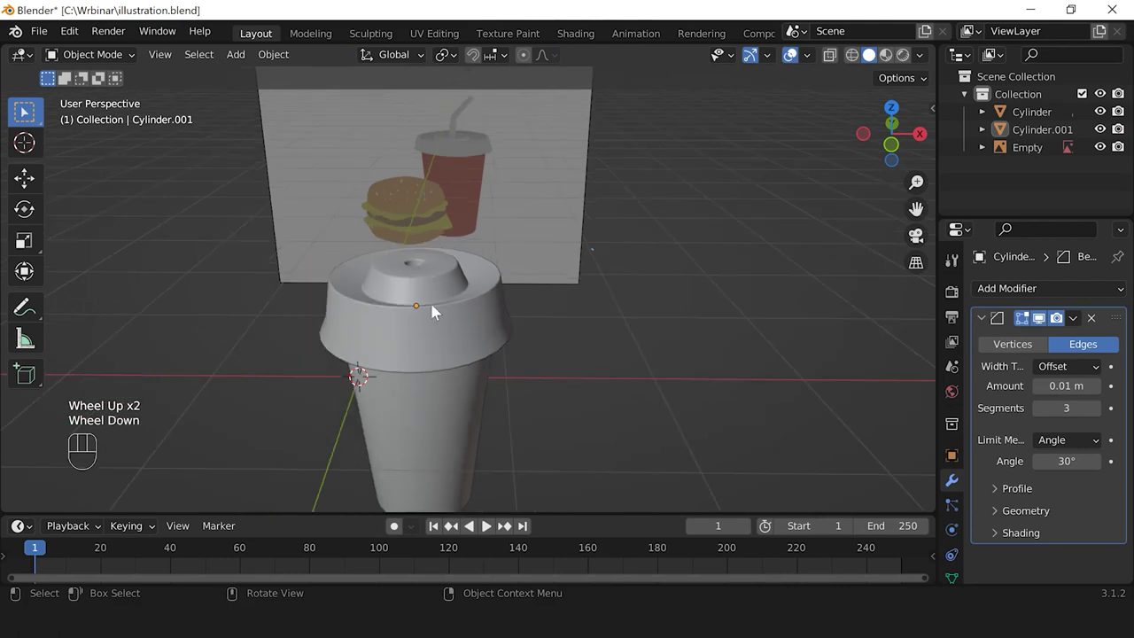
pyautogui.scroll(-1, 426, 283)
pyautogui.scroll(1, 452, 394)
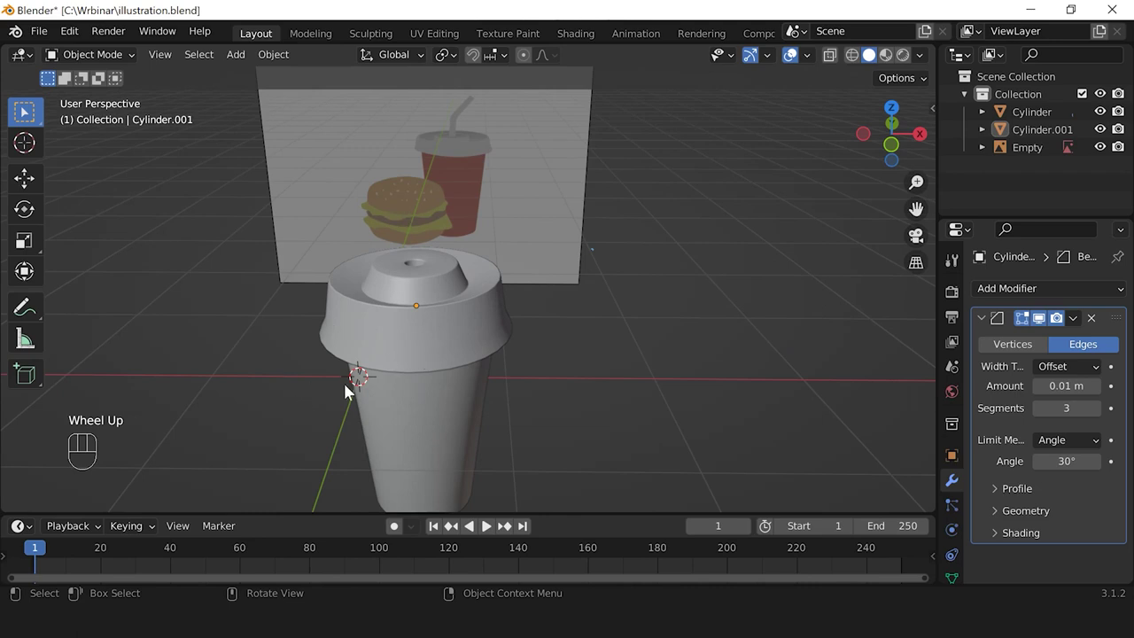
# Step: Add a NURBS Path curve object to the scene
pyautogui.hotkey('shift', 'a')
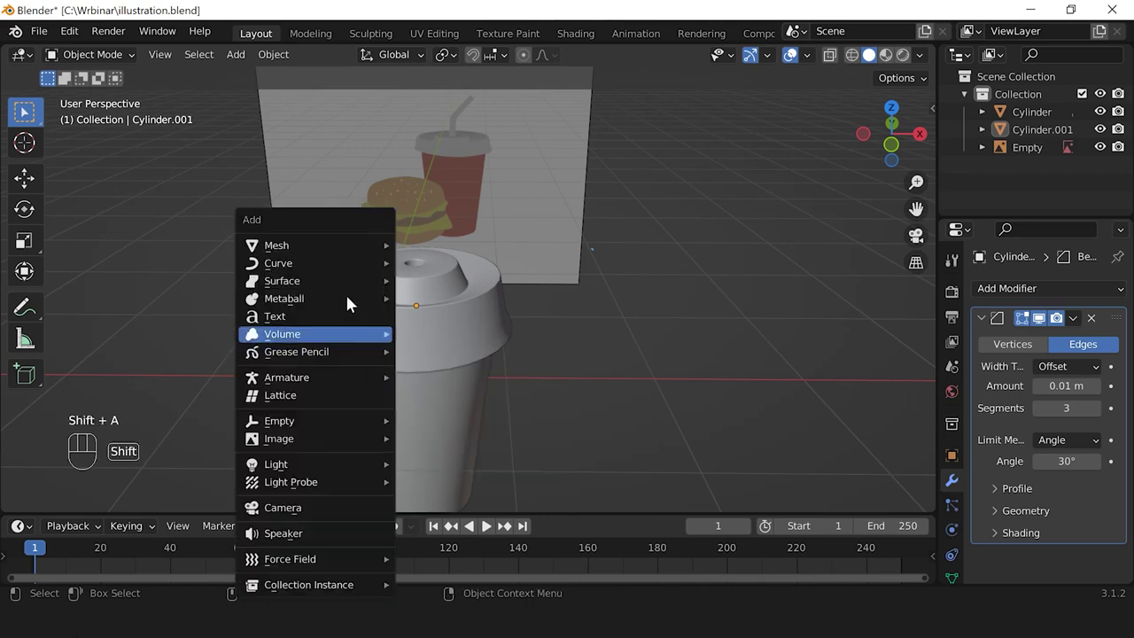
pyautogui.moveTo(292, 272)
pyautogui.moveTo(273, 250)
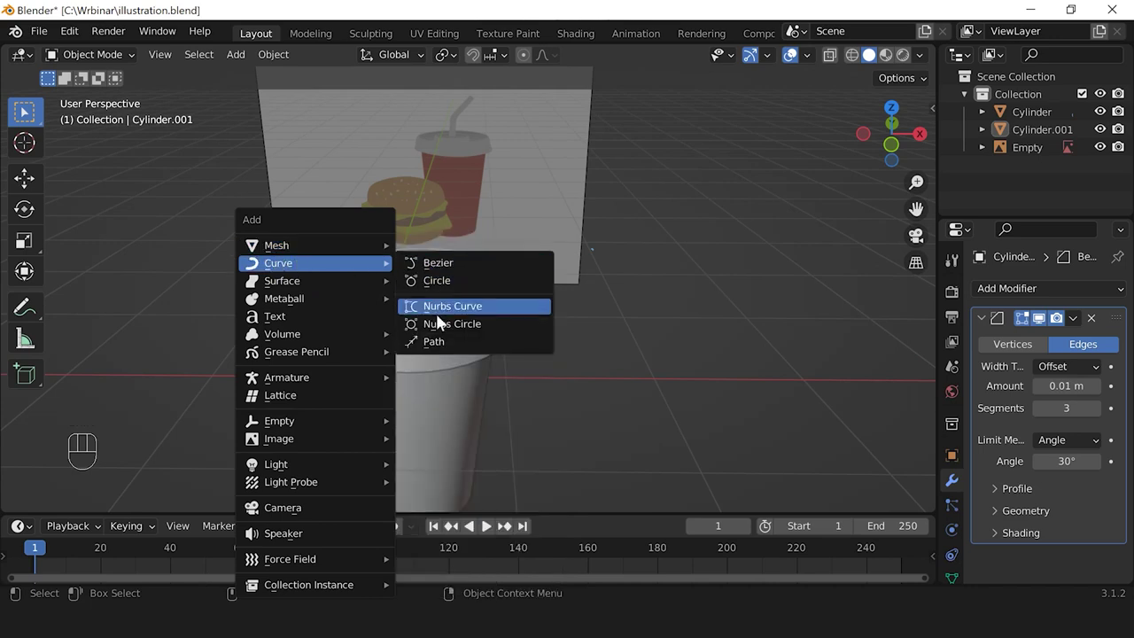
pyautogui.click(443, 348)
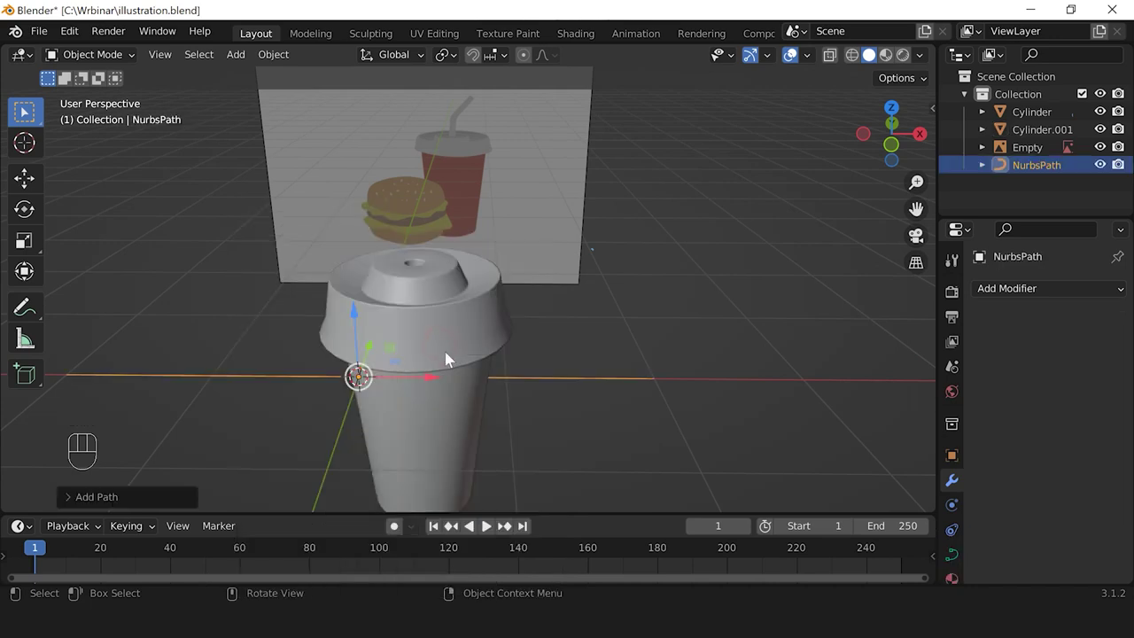
pyautogui.scroll(-2, 578, 441)
pyautogui.moveTo(564, 437); pyautogui.dragTo(630, 435, button='middle')
pyautogui.scroll(2, 561, 410)
pyautogui.scroll(-2, 382, 357)
pyautogui.moveTo(526, 325); pyautogui.dragTo(513, 354, button='middle')
# Step: Switch to front orthographic view and scale the path down
pyautogui.press('KP_1')
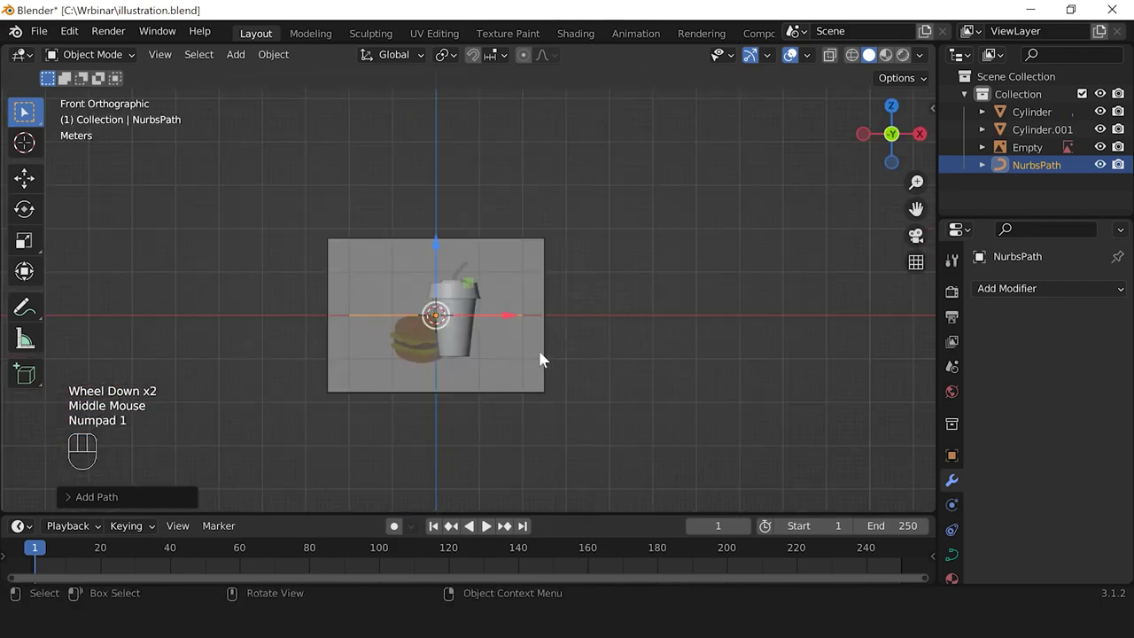
pyautogui.scroll(2, 541, 359)
pyautogui.scroll(1, 547, 360)
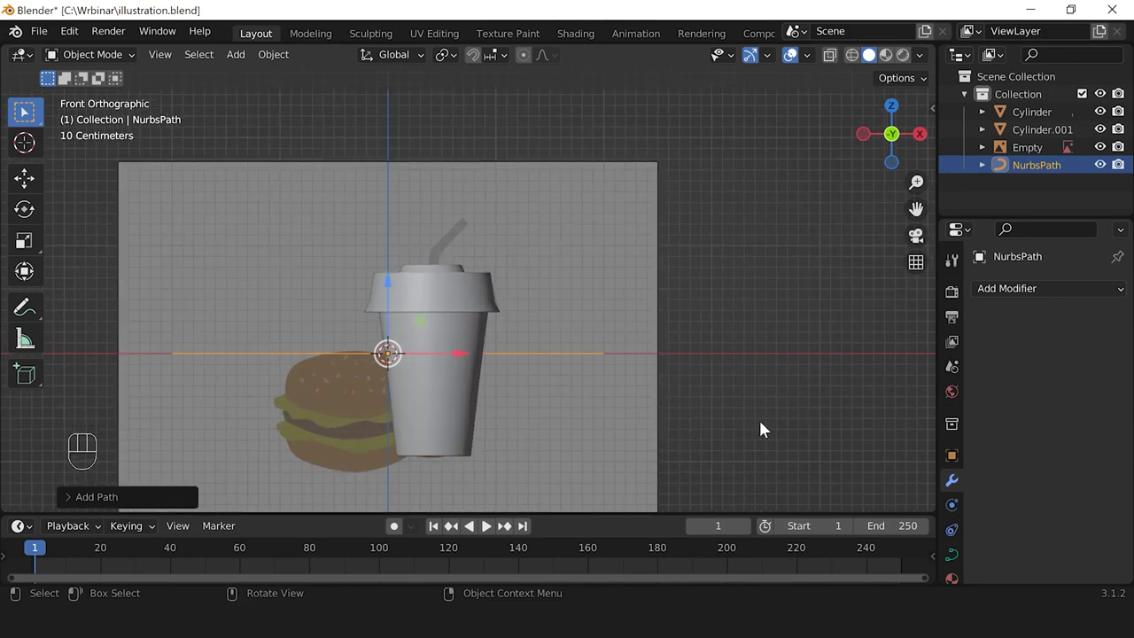
pyautogui.press('s')
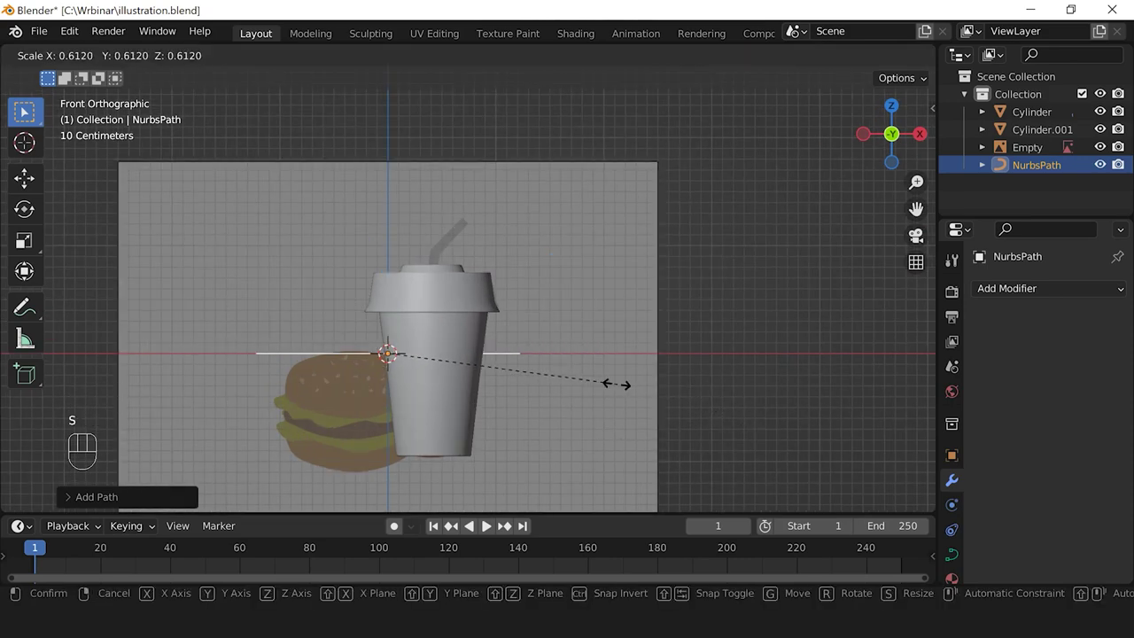
pyautogui.click(605, 382)
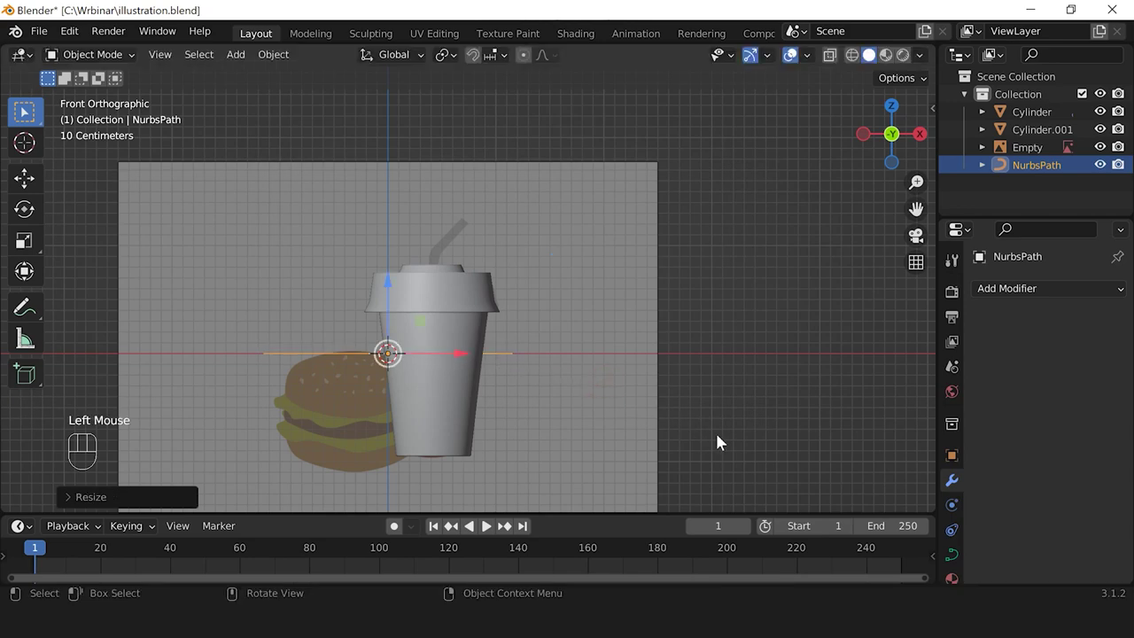
# Step: Rotate the path 90° to stand upright and move it onto the lid's straw hole
pyautogui.write('r')
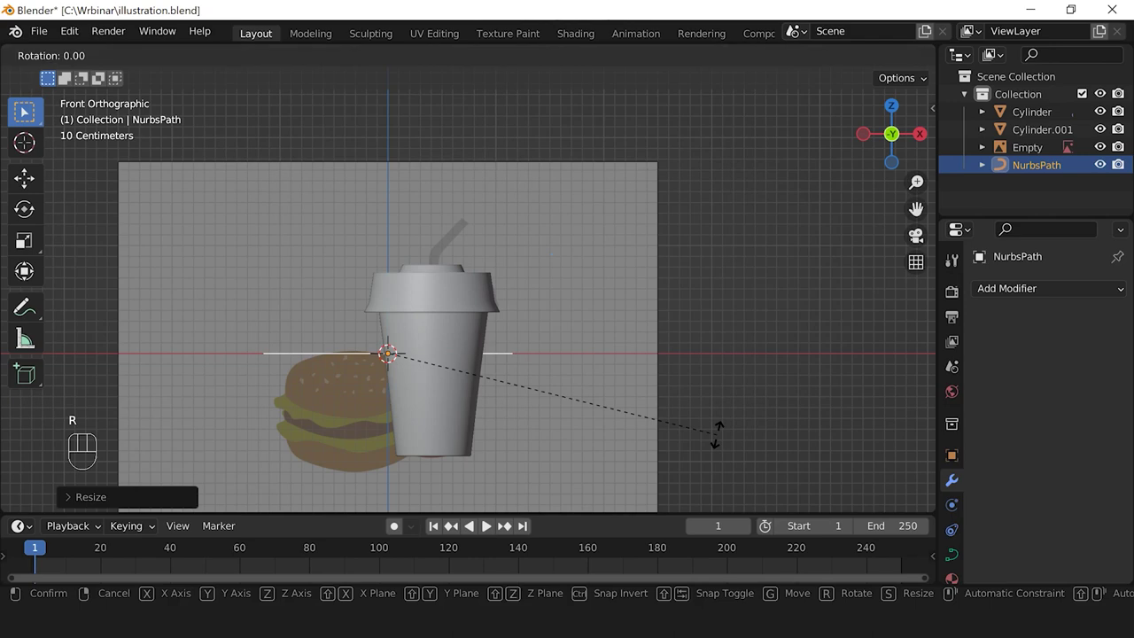
pyautogui.write('90')
pyautogui.press('Return')
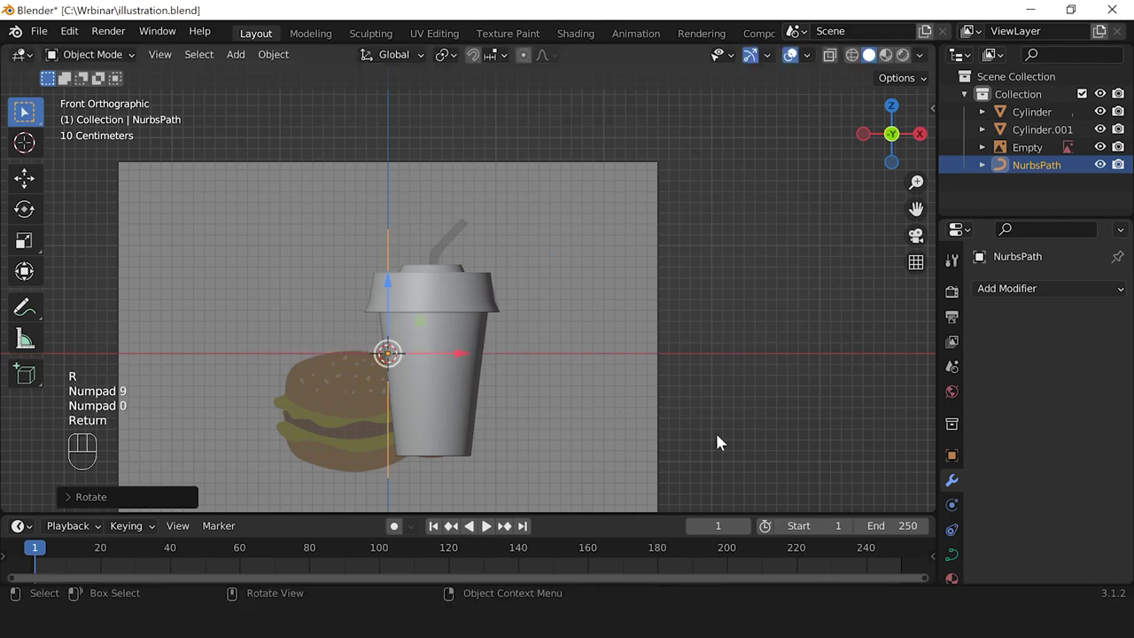
pyautogui.moveTo(414, 324); pyautogui.dragTo(415, 234)
pyautogui.moveTo(459, 264); pyautogui.dragTo(506, 261)
# Step: Turn on X-Ray so the straw shows through the cup, framing the cup in view
pyautogui.scroll(1, 505, 260)
pyautogui.keyDown('shift'); pyautogui.moveTo(505, 260); pyautogui.dragTo(511, 337, button='middle'); pyautogui.keyUp('shift')
pyautogui.scroll(1, 511, 336)
pyautogui.click(830, 60)
pyautogui.click(830, 60)
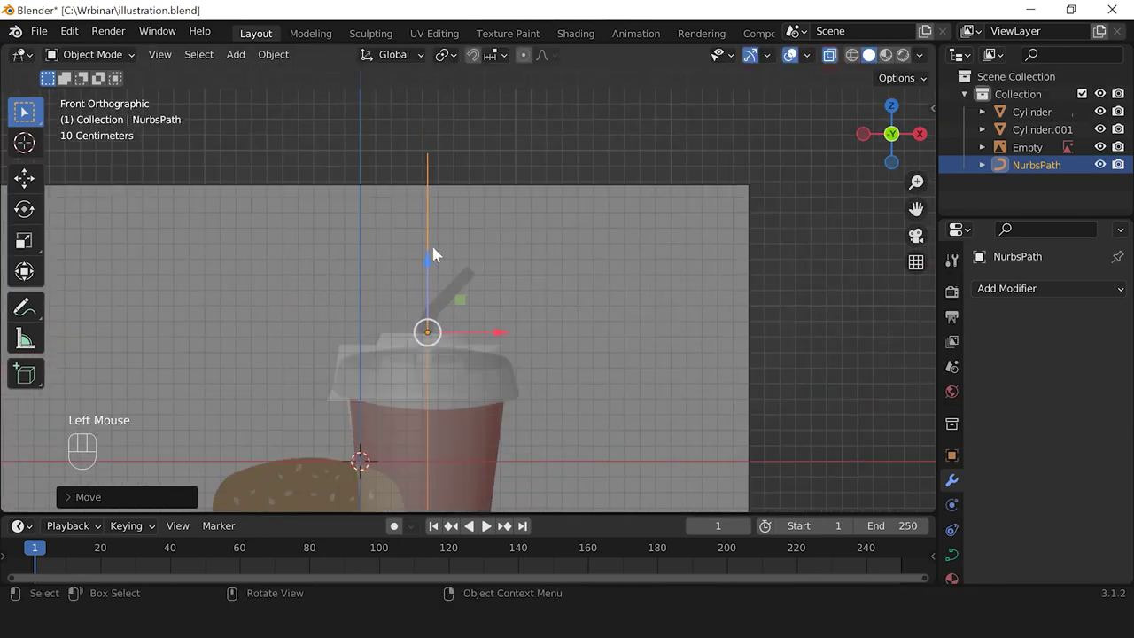
pyautogui.scroll(-1, 530, 395)
pyautogui.scroll(1, 508, 380)
pyautogui.keyDown('shift'); pyautogui.moveTo(488, 400); pyautogui.dragTo(534, 337, button='middle'); pyautogui.keyUp('shift')
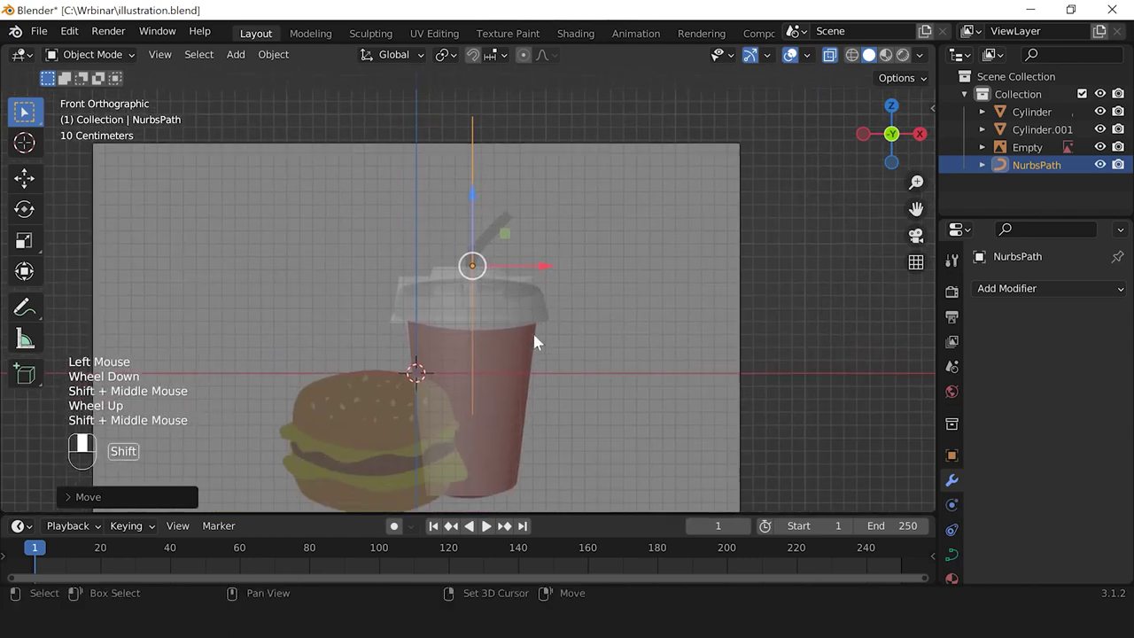
pyautogui.scroll(1, 563, 390)
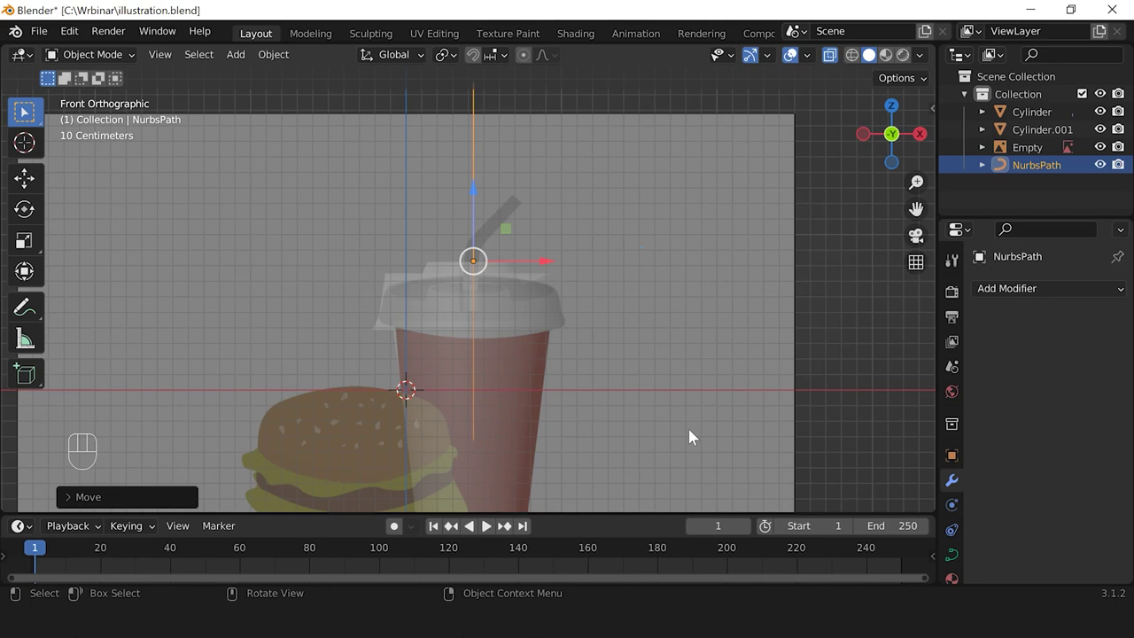
# Step: Scale the path down to about 0.38 to match the straw's vertical section
pyautogui.press('s')
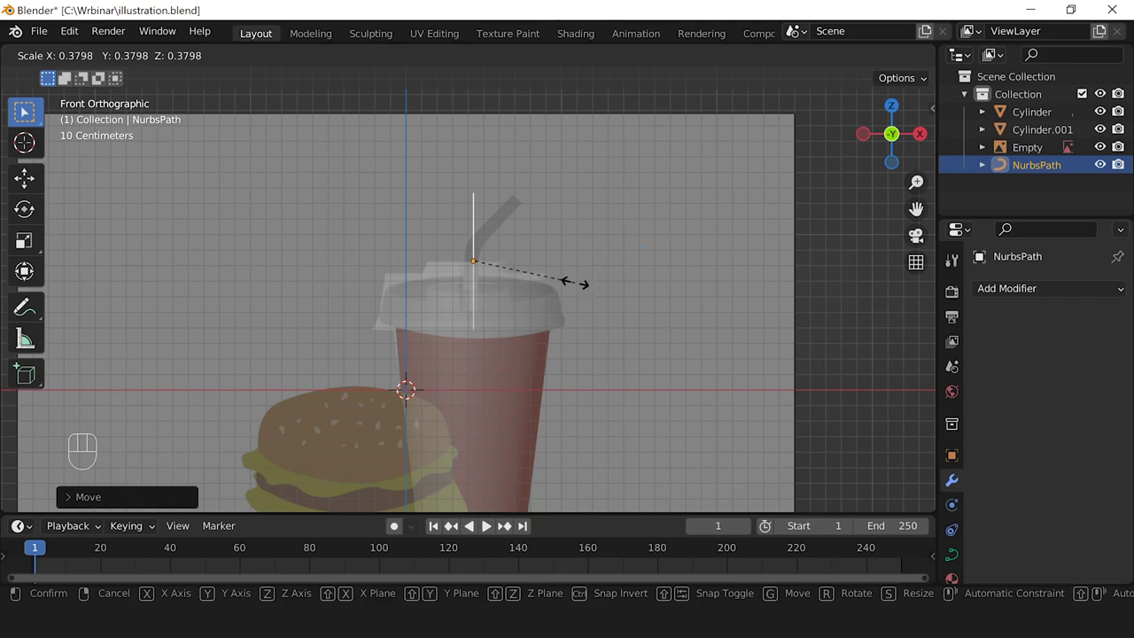
pyautogui.click(576, 282)
pyautogui.scroll(3, 471, 183)
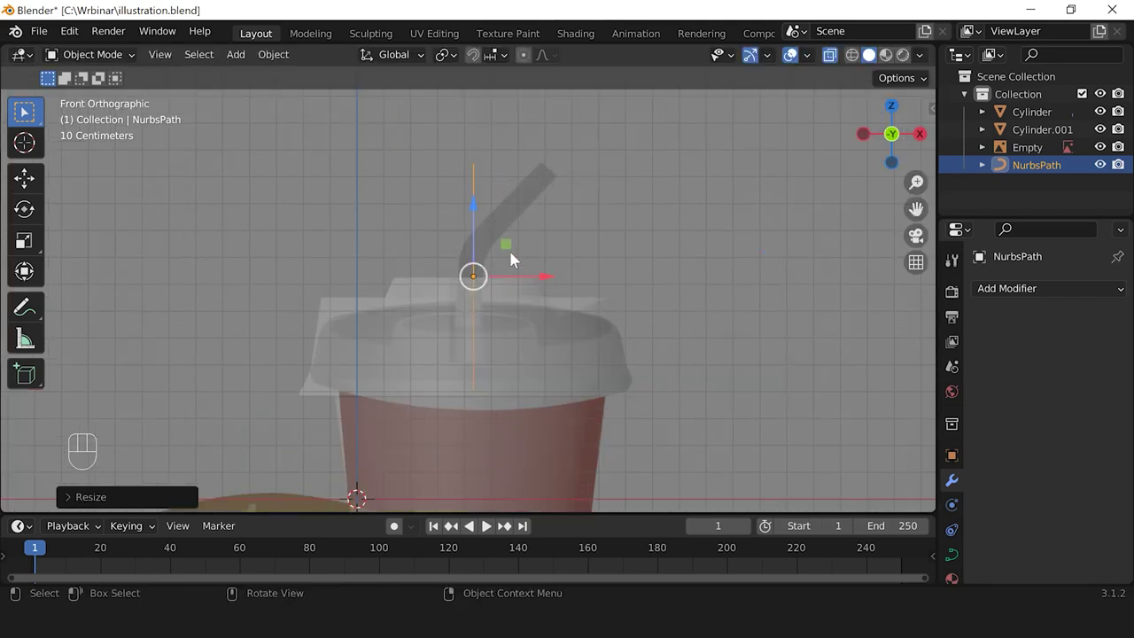
pyautogui.scroll(2, 512, 258)
pyautogui.scroll(-2, 510, 259)
pyautogui.scroll(1, 510, 259)
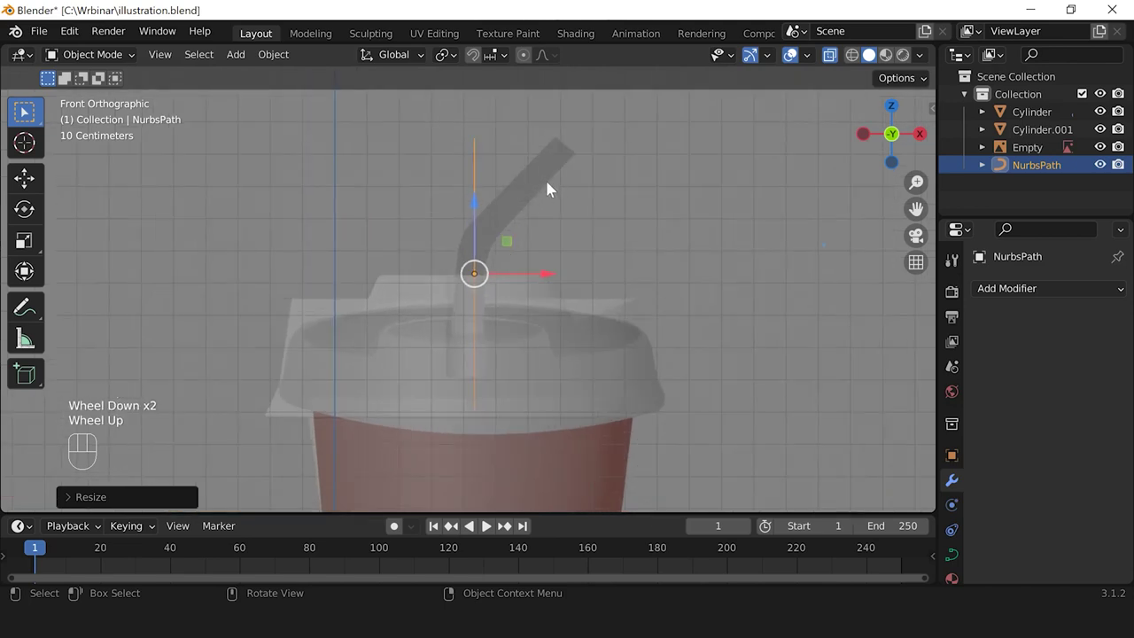
# Step: In Edit Mode, move the path's top control point right onto the straw's angled tip
pyautogui.press('Tab')
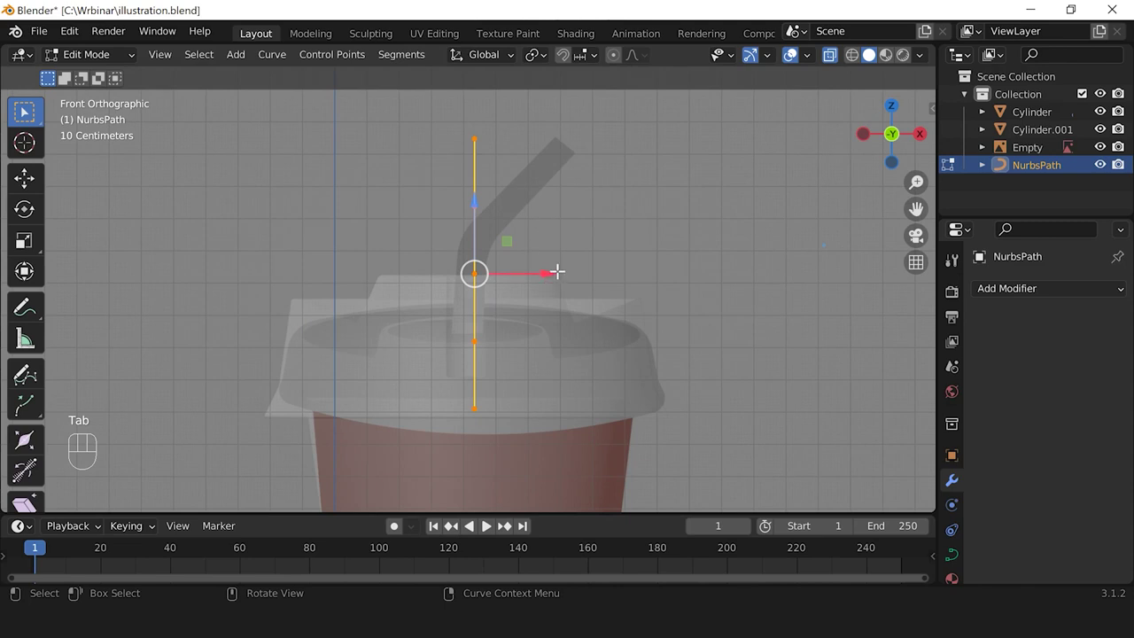
pyautogui.keyDown('shift'); pyautogui.moveTo(553, 281); pyautogui.dragTo(519, 268, button='middle'); pyautogui.keyUp('shift')
pyautogui.scroll(1, 519, 268)
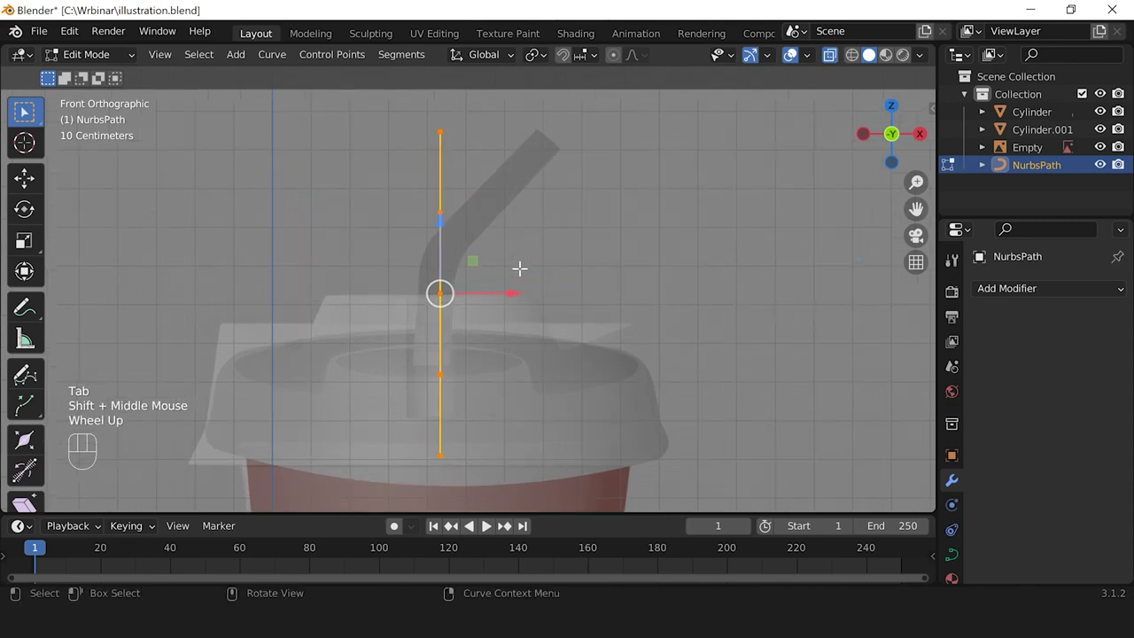
pyautogui.click(440, 127)
pyautogui.click(440, 212)
pyautogui.click(440, 293)
pyautogui.click(440, 374)
pyautogui.click(440, 455)
pyautogui.scroll(-1, 562, 289)
pyautogui.scroll(1, 531, 239)
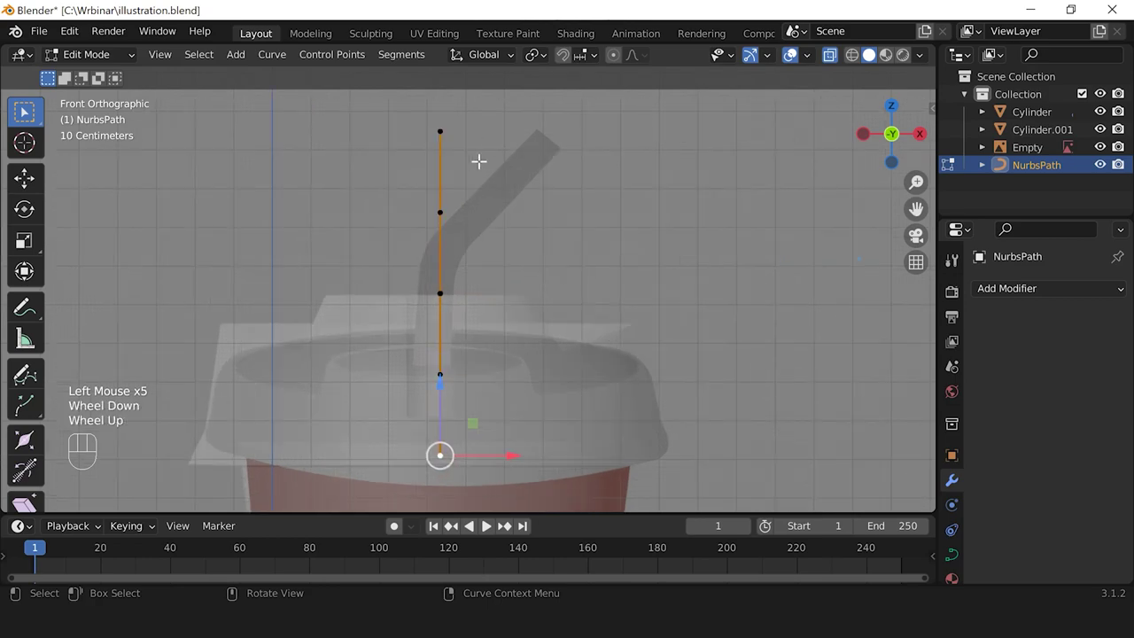
pyautogui.click(428, 127)
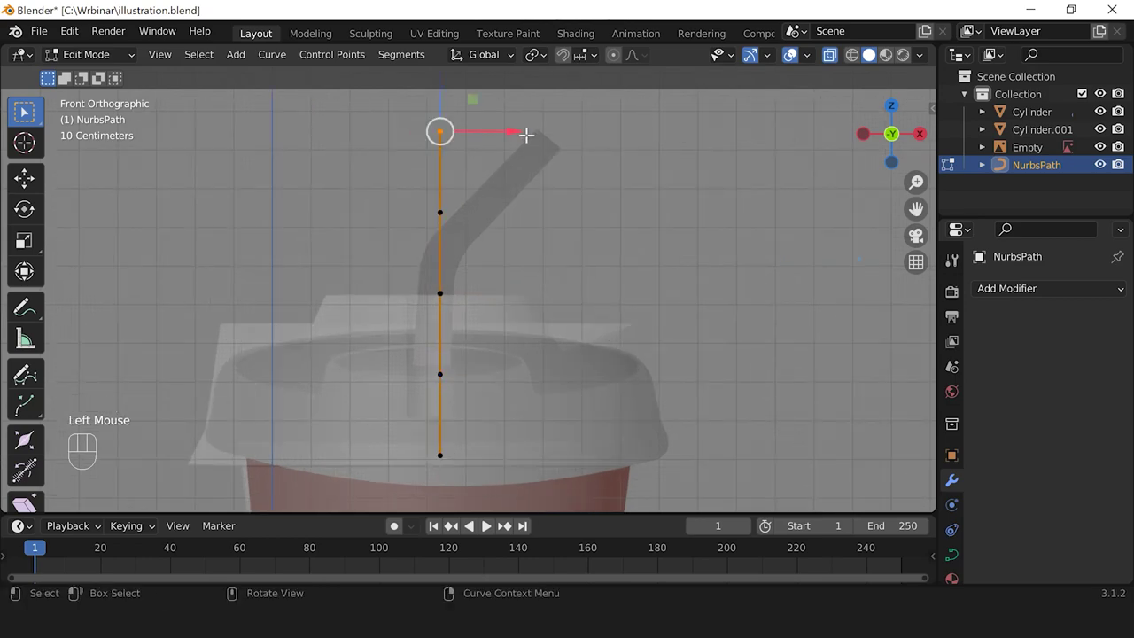
pyautogui.moveTo(512, 131); pyautogui.dragTo(620, 154)
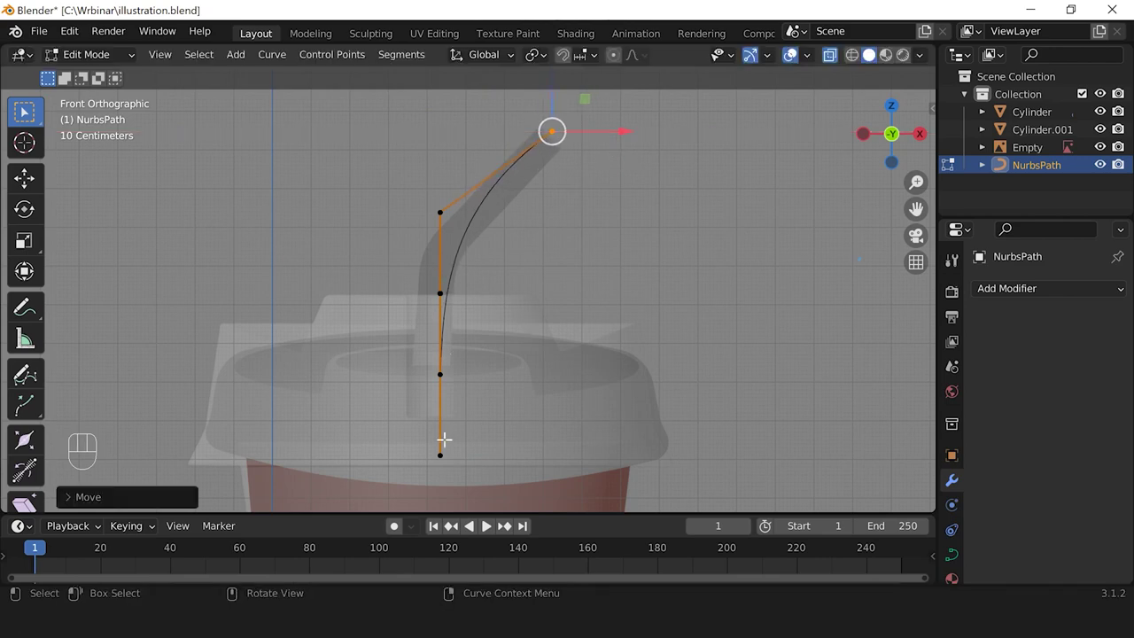
# Step: Shift the lower control points left onto the straw and raise one point slightly along Z
pyautogui.moveTo(401, 184); pyautogui.dragTo(464, 473)
pyautogui.moveTo(516, 334); pyautogui.dragTo(497, 334)
pyautogui.click(429, 212)
pyautogui.click(430, 373)
pyautogui.click(430, 293)
pyautogui.moveTo(431, 216)
pyautogui.mouseDown()
pyautogui.moveTo(431, 183)
pyautogui.moveTo(431, 203)
pyautogui.mouseUp()
pyautogui.click(456, 221)
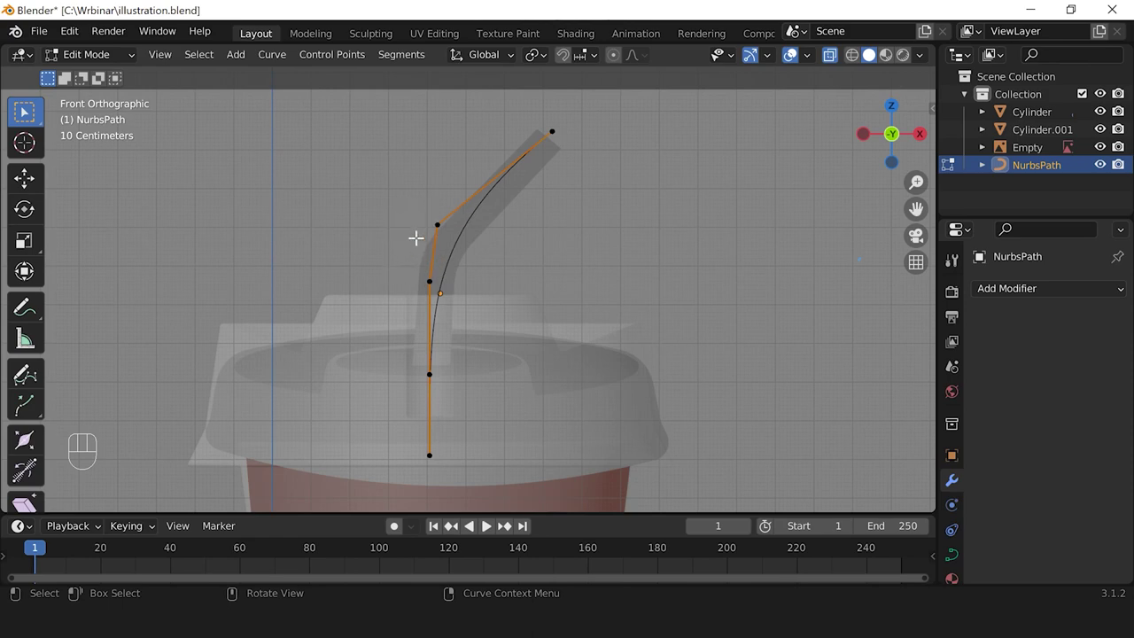
# Step: Subdivide the control points around the bend and nudge a bend point right along X
pyautogui.moveTo(393, 193); pyautogui.dragTo(461, 308)
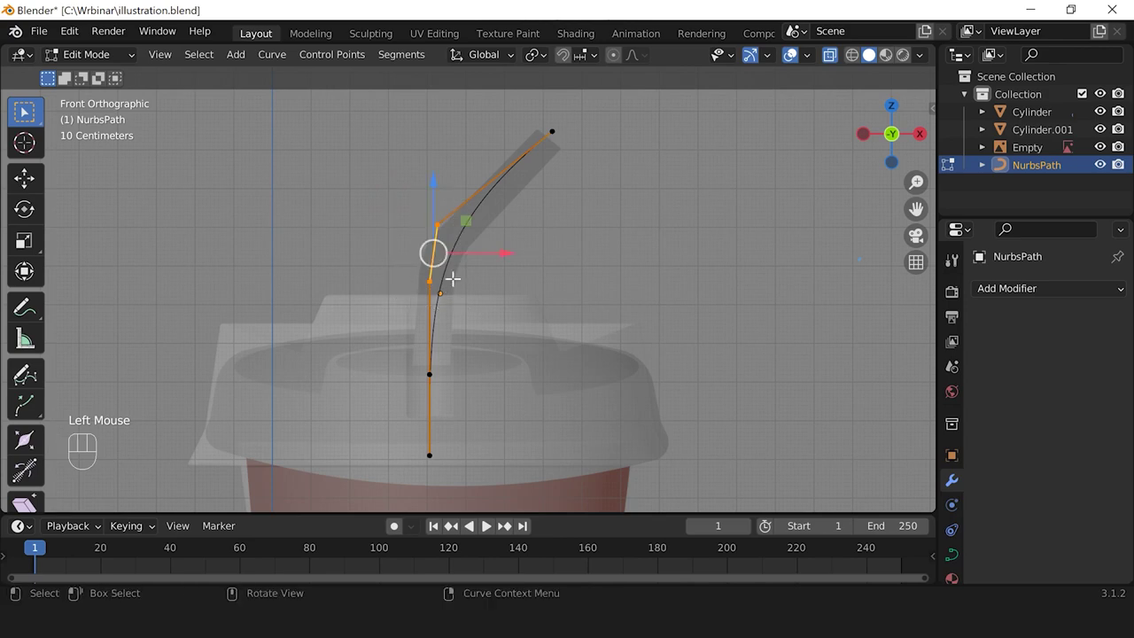
pyautogui.rightClick(435, 253)
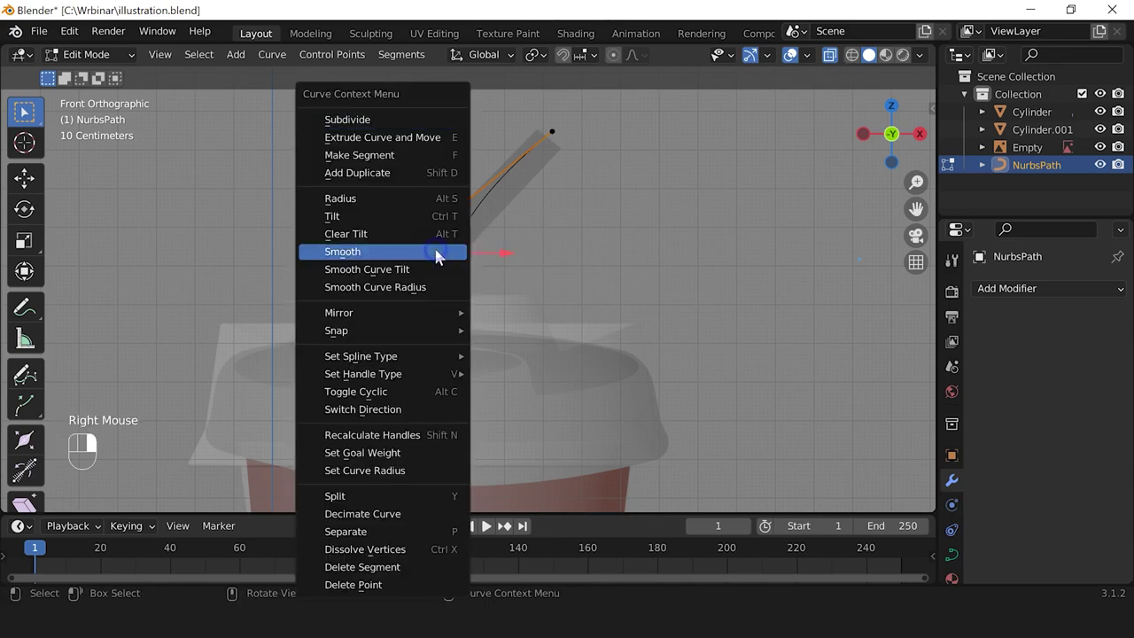
pyautogui.click(364, 120)
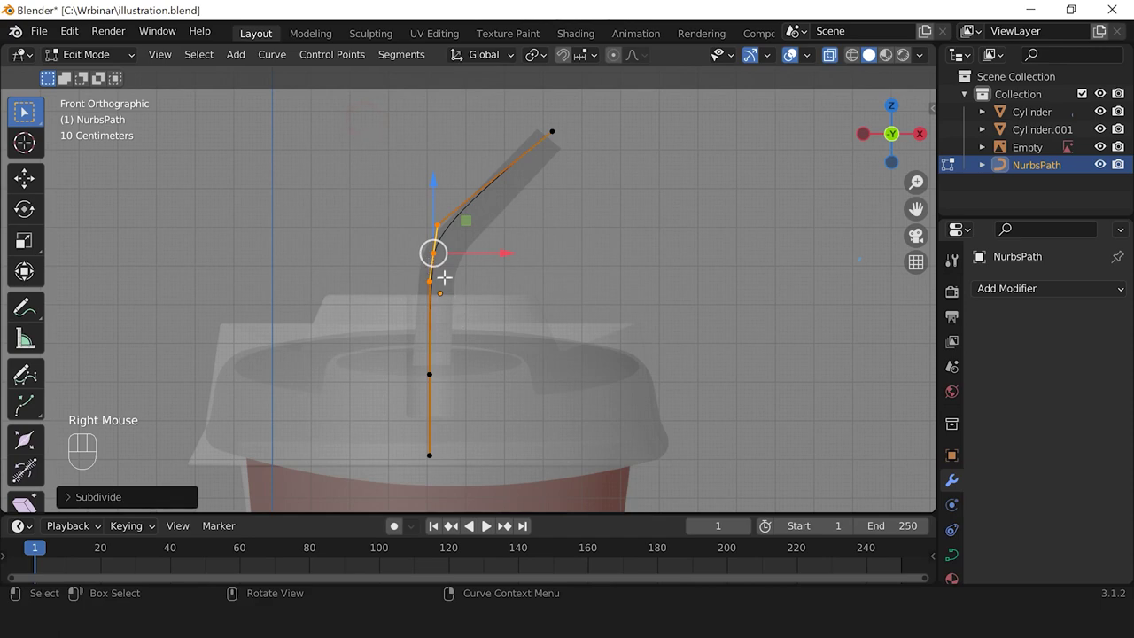
pyautogui.click(551, 264)
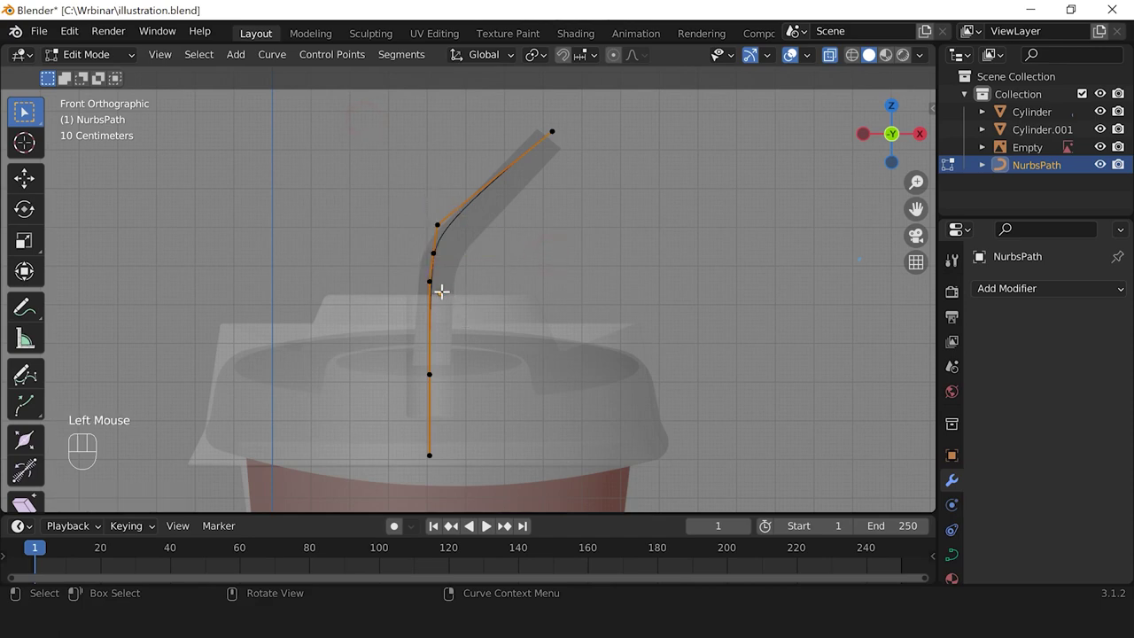
pyautogui.click(438, 225)
pyautogui.moveTo(504, 231); pyautogui.dragTo(528, 234)
# Step: Subdivide the bend points a second time so the curve hugs the straw's elbow
pyautogui.click(429, 282)
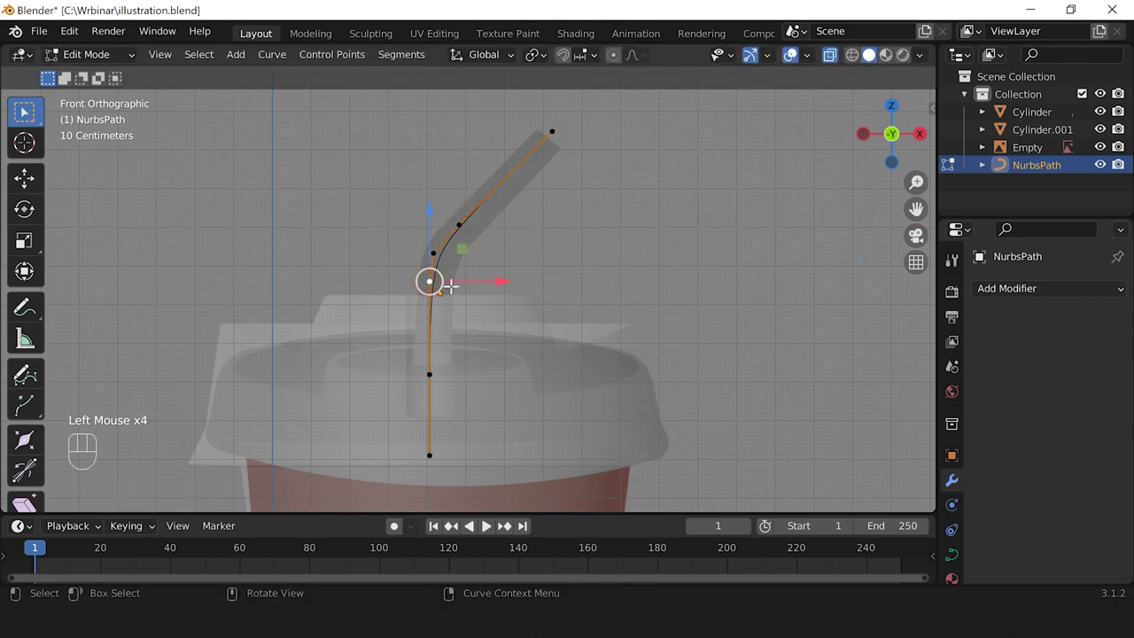
pyautogui.click(432, 251)
pyautogui.moveTo(377, 186); pyautogui.dragTo(494, 336)
pyautogui.moveTo(374, 196); pyautogui.dragTo(480, 316)
pyautogui.rightClick(444, 249)
pyautogui.click(397, 119)
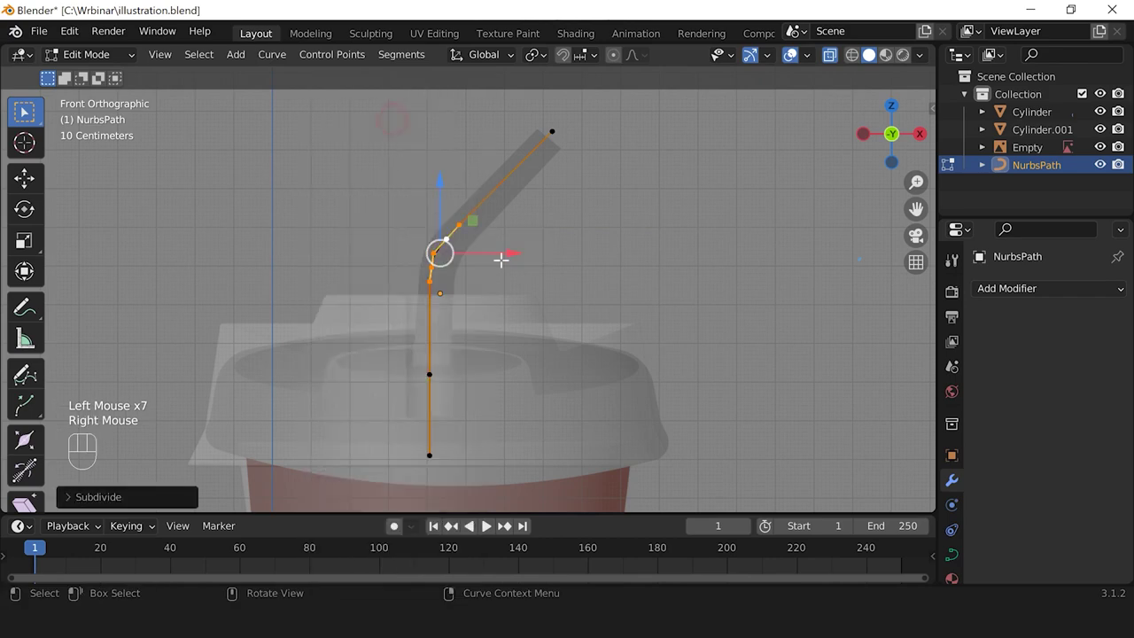
pyautogui.click(579, 316)
pyautogui.press('Tab')
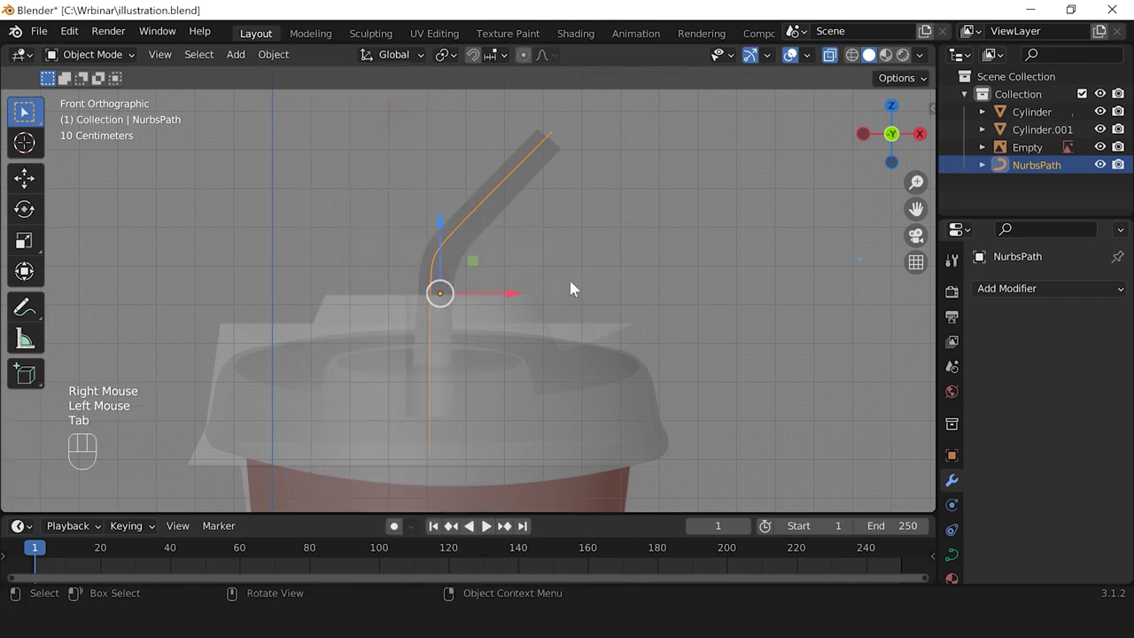
pyautogui.click(571, 282)
pyautogui.scroll(-1, 615, 311)
pyautogui.scroll(1, 615, 311)
pyautogui.doubleClick(604, 224)
pyautogui.scroll(-1, 602, 228)
pyautogui.scroll(-7, 559, 334)
pyautogui.moveTo(602, 228); pyautogui.dragTo(549, 350, button='middle')
pyautogui.scroll(3, 549, 350)
pyautogui.keyDown('shift'); pyautogui.moveTo(549, 350); pyautogui.dragTo(526, 340, button='middle'); pyautogui.keyUp('shift')
pyautogui.scroll(-1, 496, 374)
pyautogui.click(493, 337)
pyautogui.scroll(1, 526, 341)
pyautogui.keyDown('shift'); pyautogui.moveTo(601, 338); pyautogui.dragTo(574, 305, button='middle'); pyautogui.keyUp('shift')
pyautogui.click(577, 310)
pyautogui.keyDown('shift'); pyautogui.scroll(1, 640, 360); pyautogui.keyUp('shift')
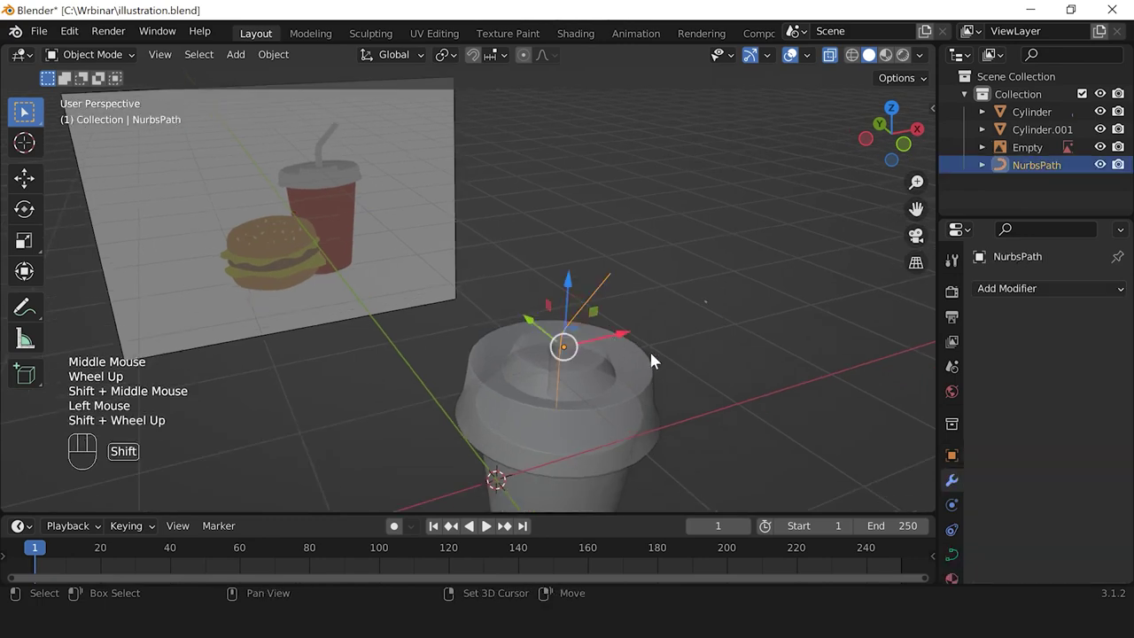
pyautogui.scroll(2, 723, 378)
pyautogui.keyDown('shift'); pyautogui.moveTo(724, 378); pyautogui.dragTo(591, 257, button='middle'); pyautogui.keyUp('shift')
pyautogui.scroll(-2, 555, 307)
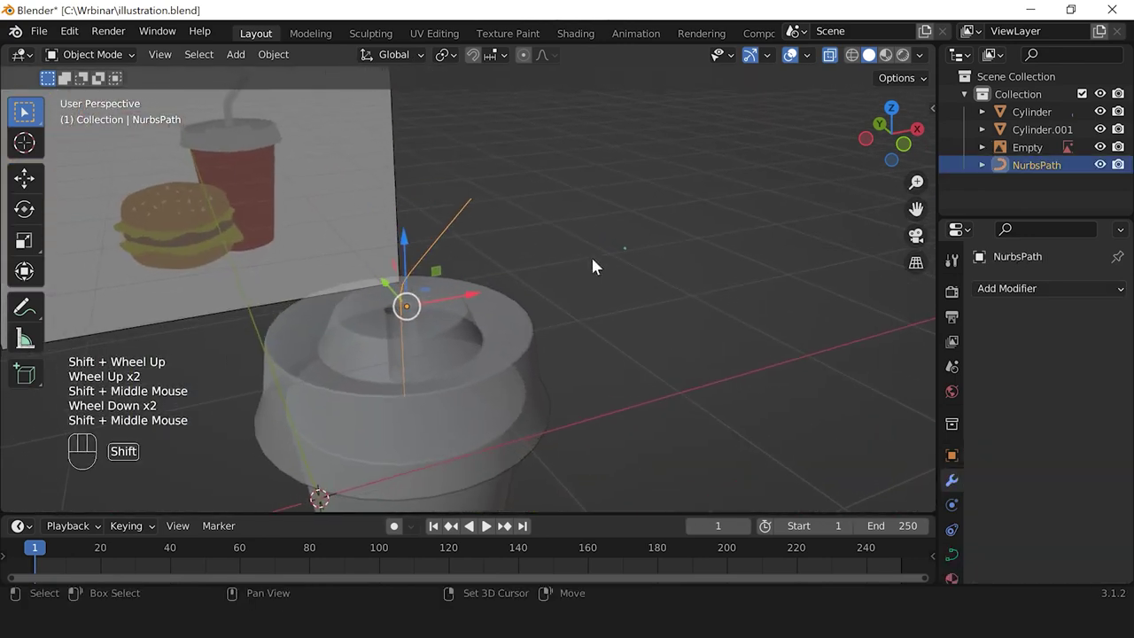
pyautogui.click(828, 57)
pyautogui.scroll(-1, 425, 299)
pyautogui.moveTo(425, 298); pyautogui.dragTo(449, 273, button='middle')
pyautogui.click(569, 323)
pyautogui.click(450, 305)
pyautogui.moveTo(450, 322); pyautogui.dragTo(479, 369, button='middle')
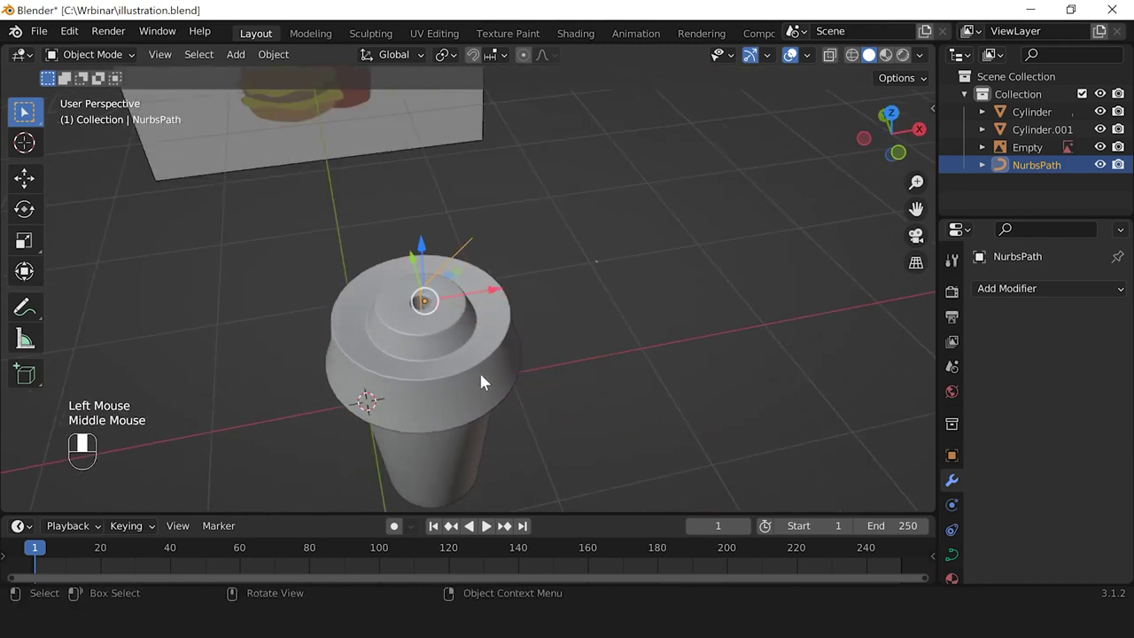
pyautogui.click(594, 342)
pyautogui.scroll(2, 509, 334)
pyautogui.scroll(-1, 538, 294)
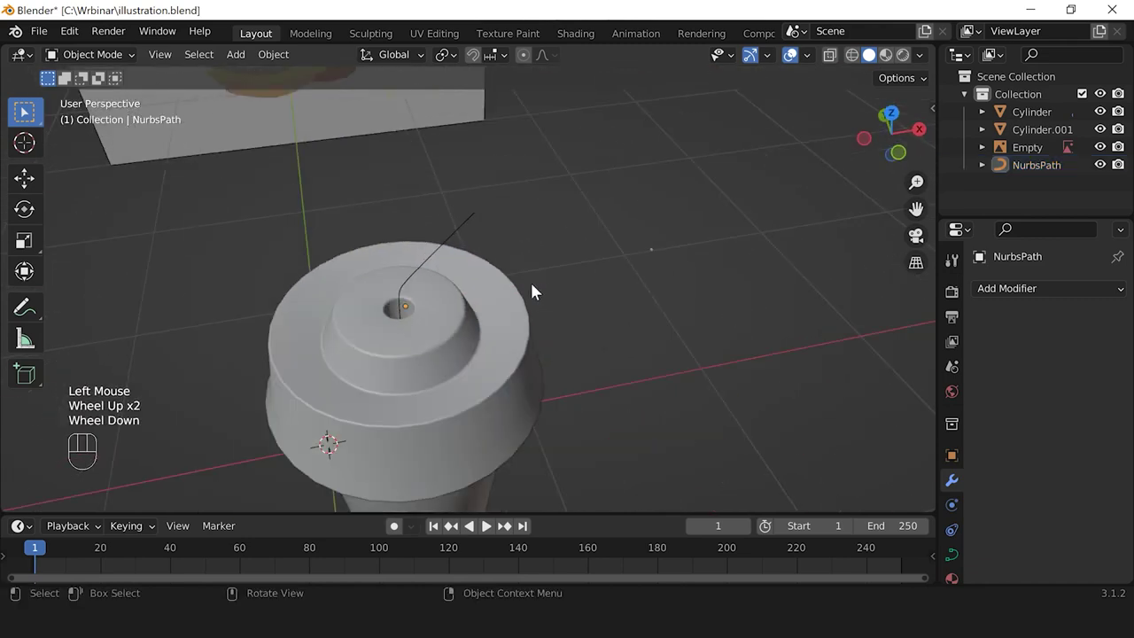
pyautogui.click(464, 223)
pyautogui.scroll(1, 546, 328)
pyautogui.click(626, 275)
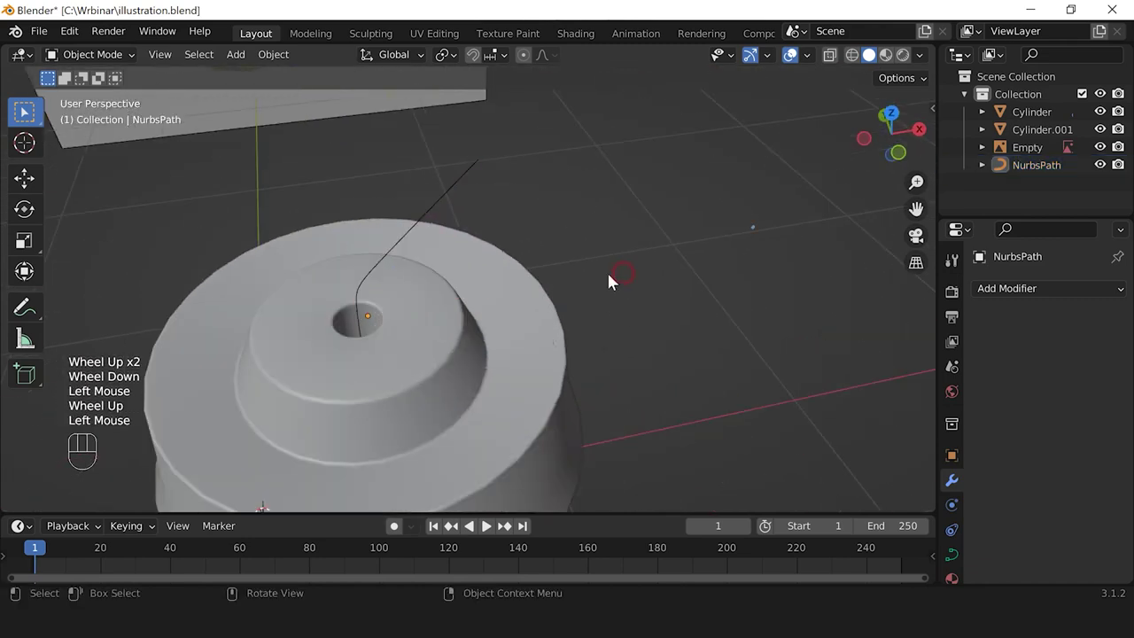
pyautogui.click(466, 179)
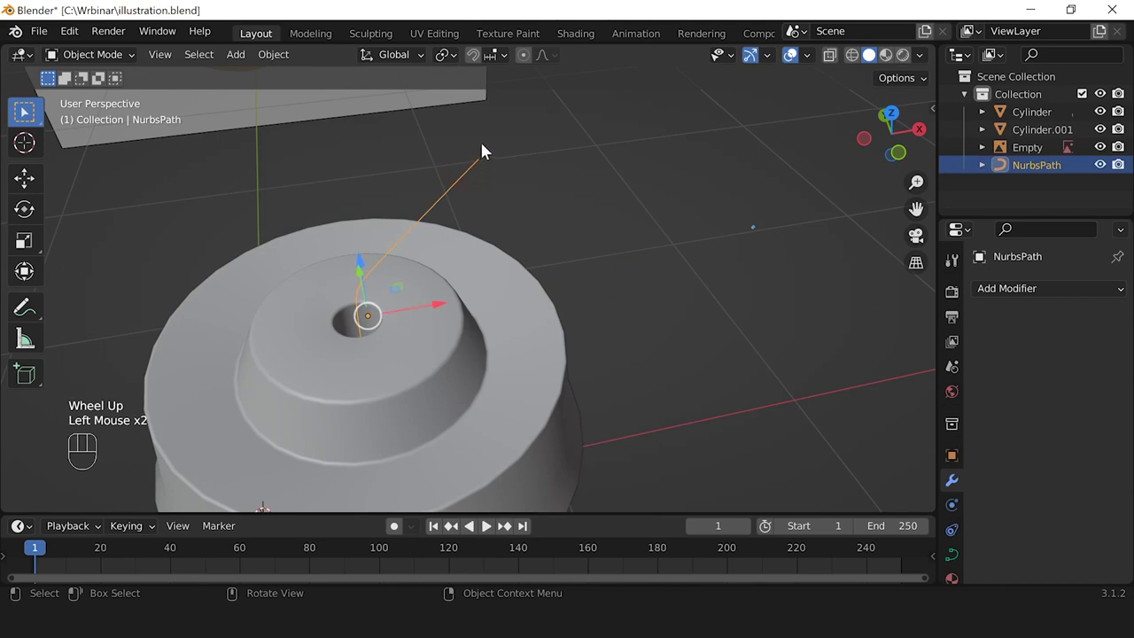
pyautogui.click(533, 226)
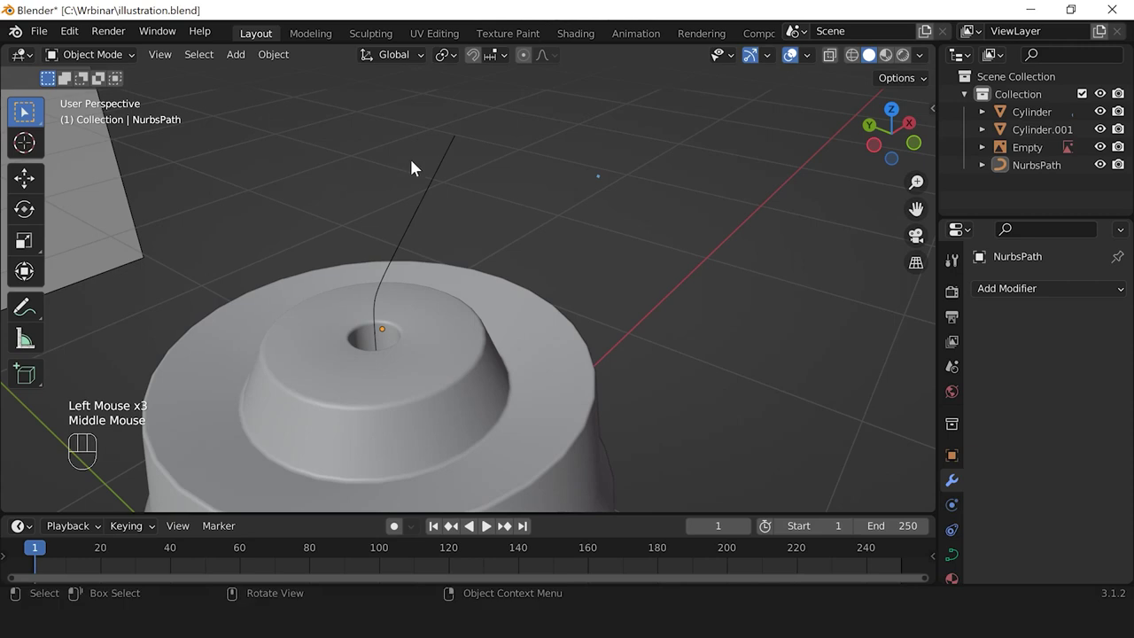
pyautogui.click(434, 183)
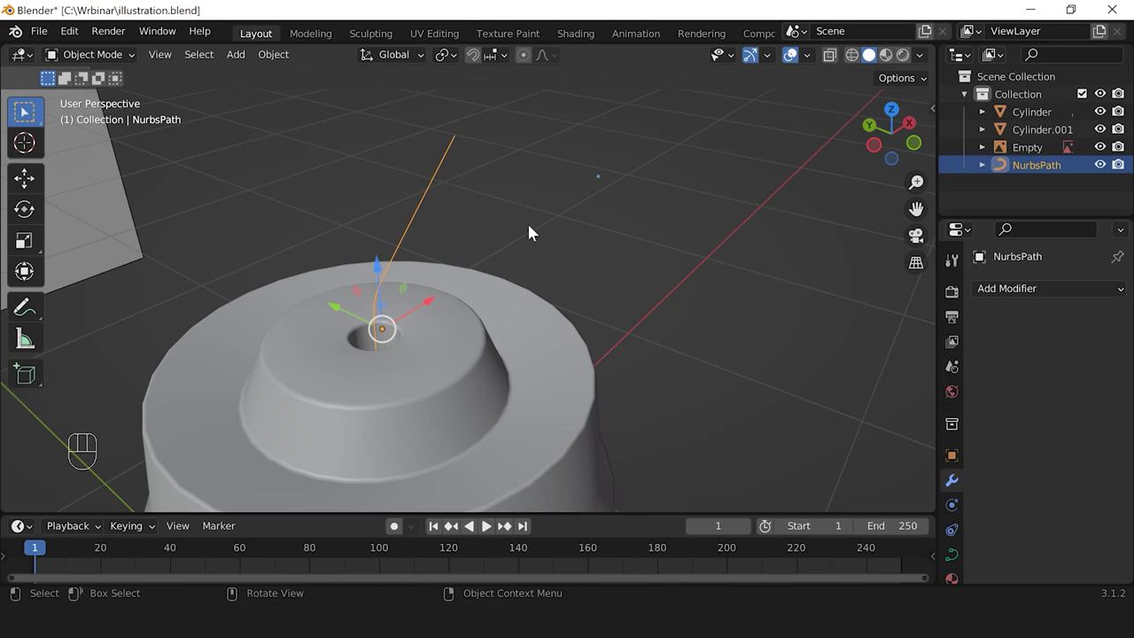
pyautogui.scroll(-2, 948, 493)
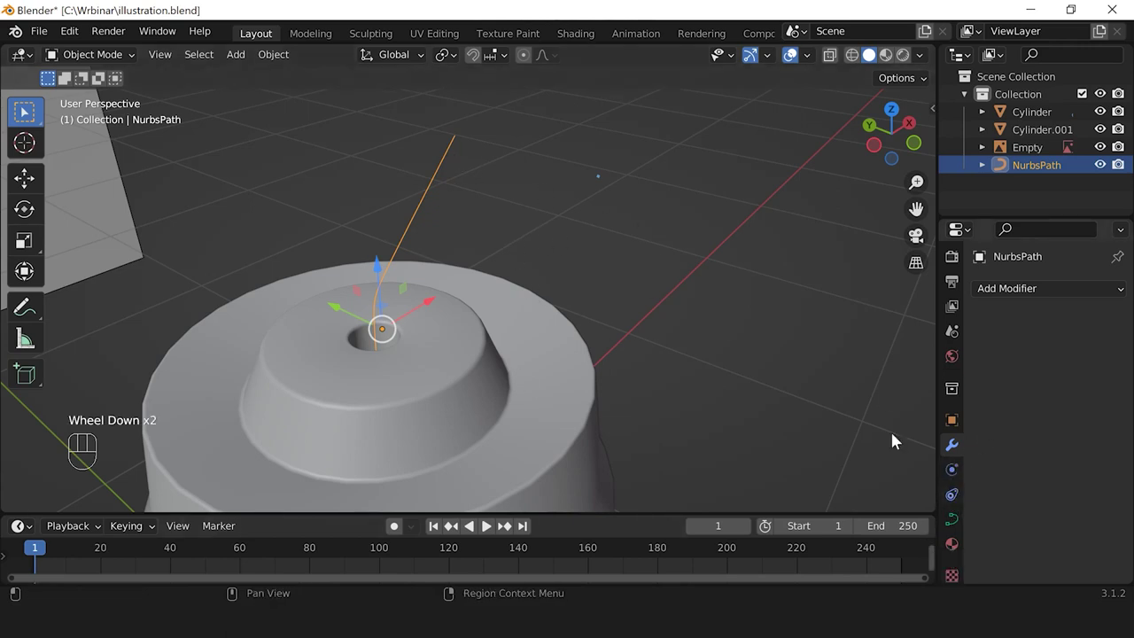
# Step: Set the NurbsPath's Geometry Bevel Depth to 0.15 m to turn it into a tube
pyautogui.click(952, 523)
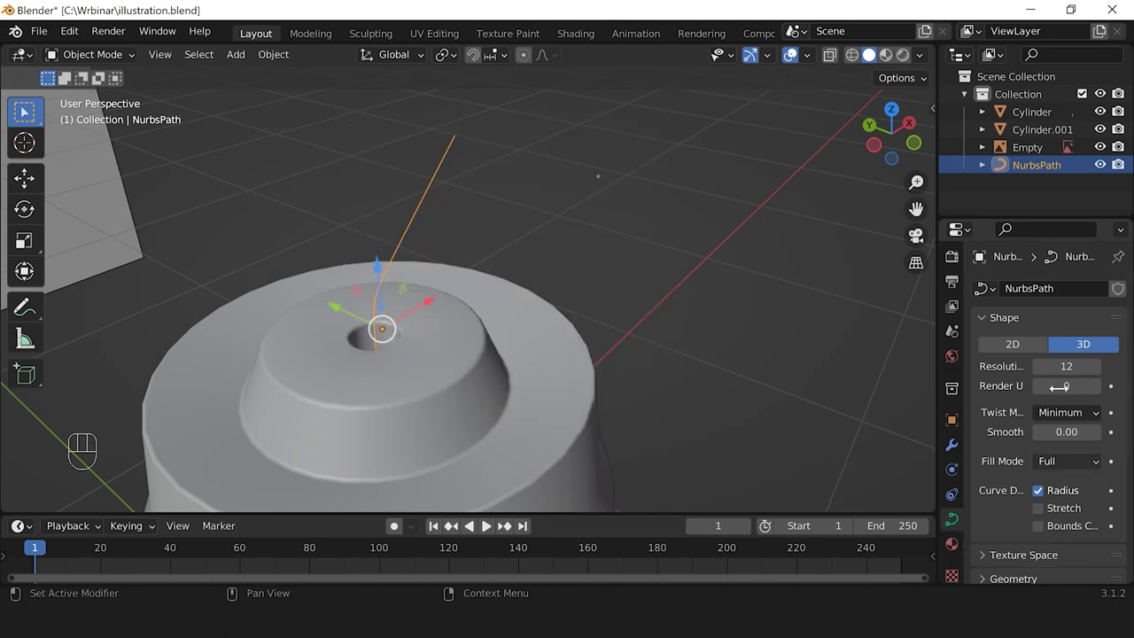
pyautogui.scroll(-2, 941, 523)
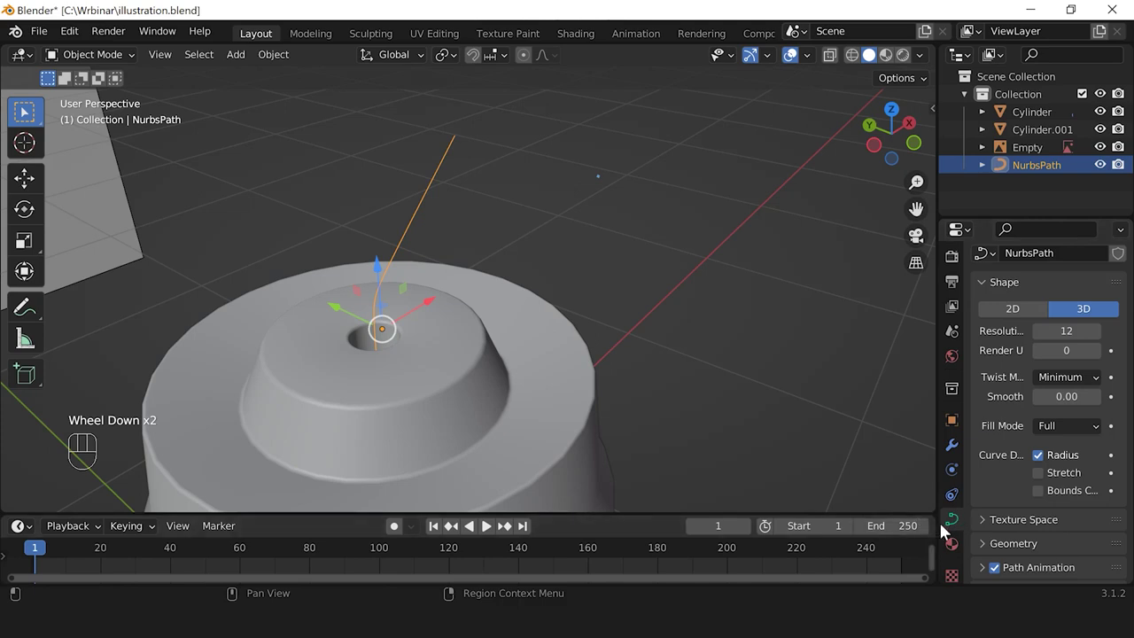
pyautogui.scroll(-6, 992, 434)
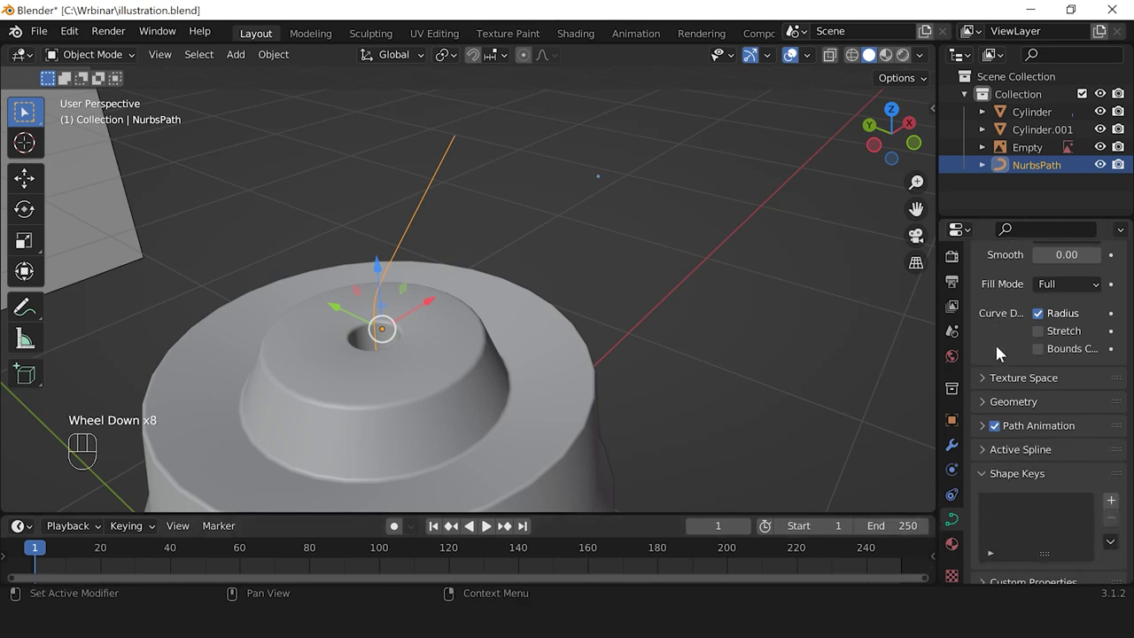
pyautogui.scroll(-1, 991, 372)
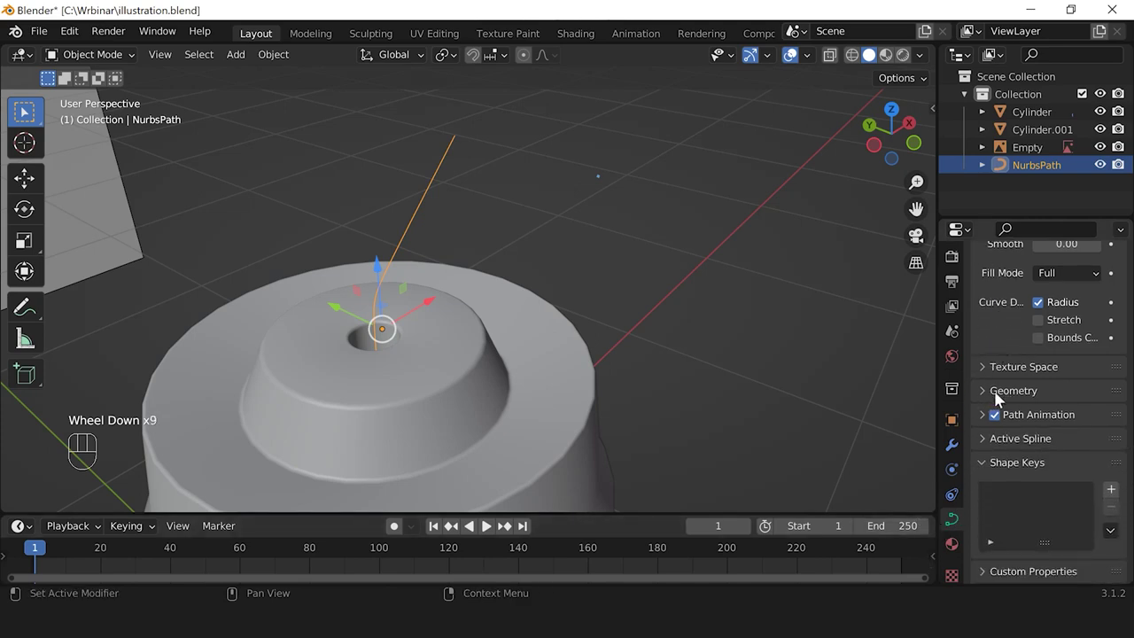
pyautogui.click(983, 390)
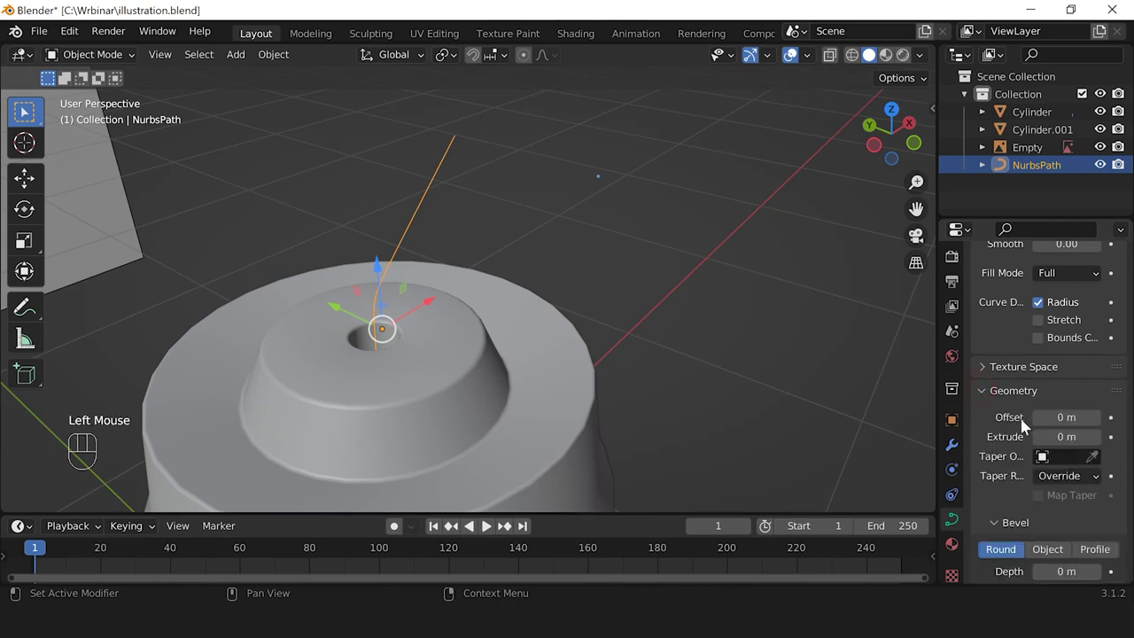
pyautogui.scroll(-1, 1005, 438)
pyautogui.scroll(-6, 1005, 438)
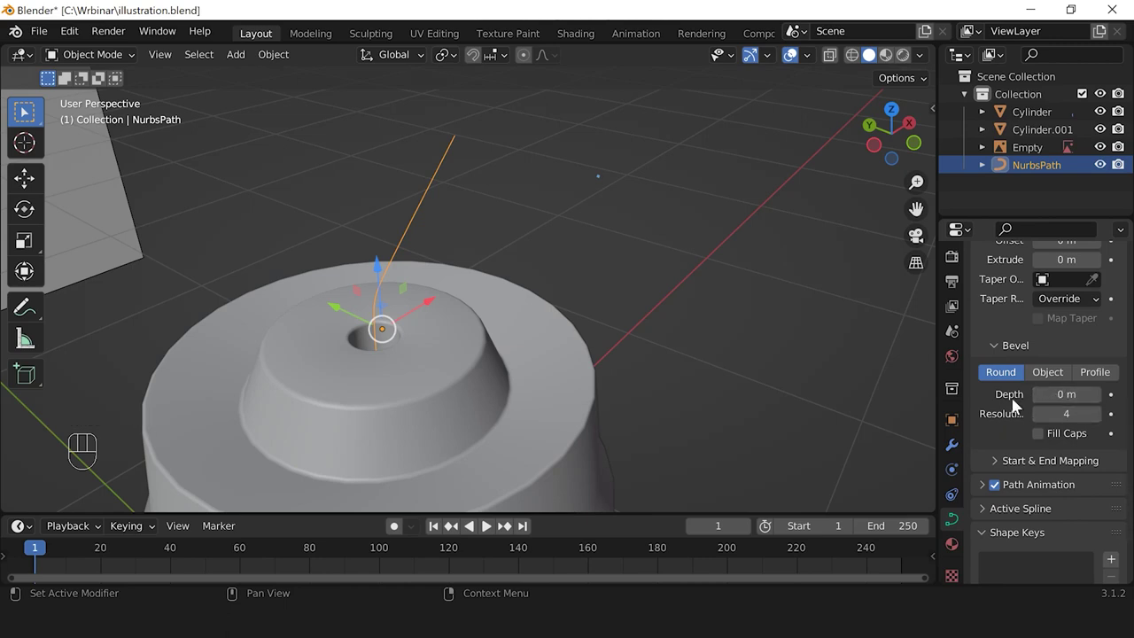
pyautogui.moveTo(1062, 394)
pyautogui.mouseDown()
pyautogui.moveTo(1083, 394)
pyautogui.moveTo(1072, 394)
pyautogui.mouseUp()
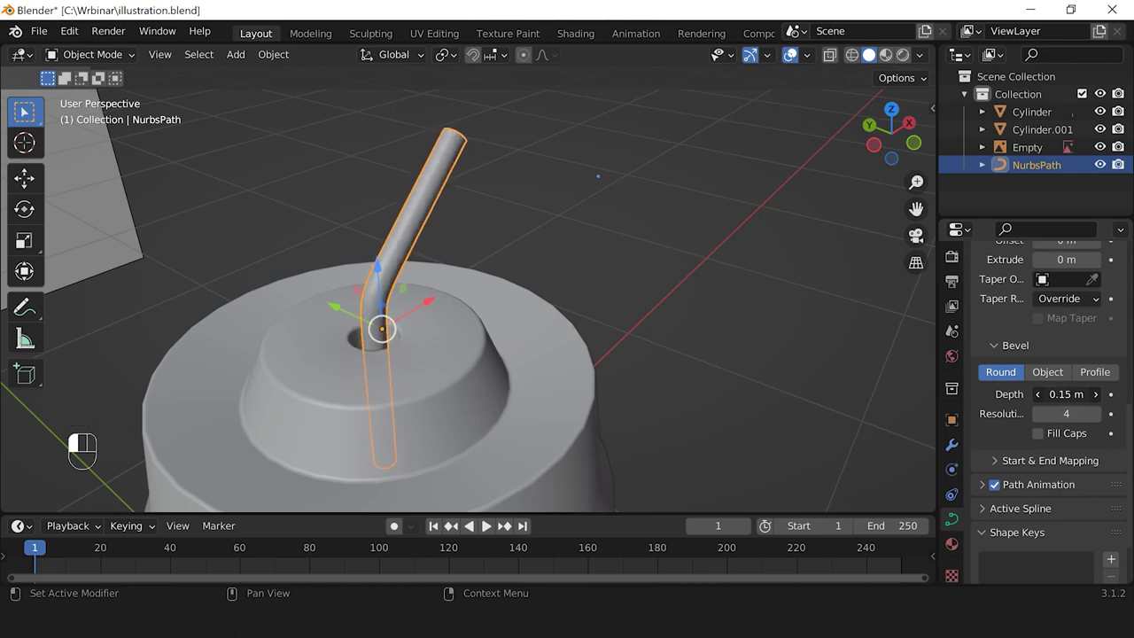
pyautogui.click(589, 275)
pyautogui.scroll(-2, 667, 350)
# Step: Raise the straw straight up along Z so more of it sticks out of the lid
pyautogui.moveTo(667, 350); pyautogui.dragTo(595, 333, button='middle')
pyautogui.scroll(-1, 452, 341)
pyautogui.scroll(3, 595, 333)
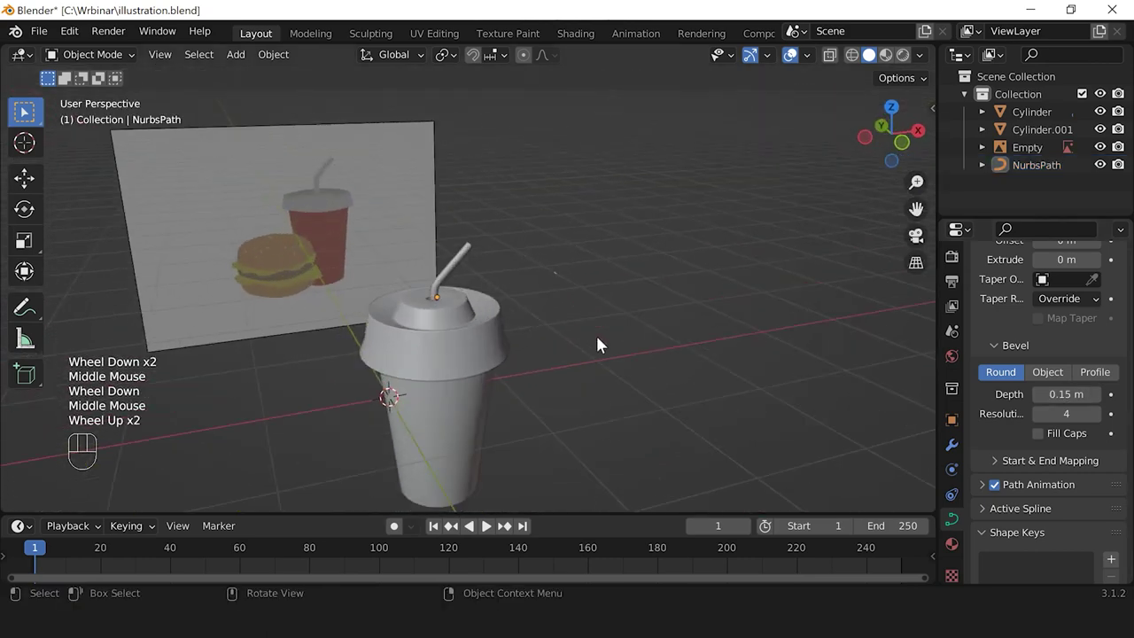
pyautogui.click(450, 240)
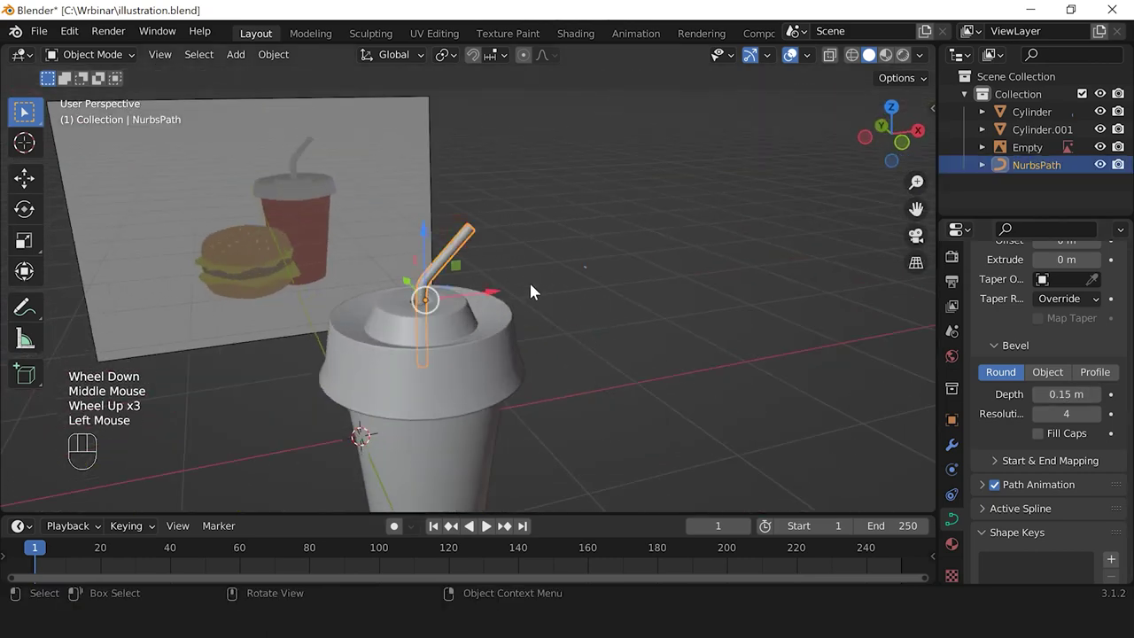
pyautogui.scroll(2, 532, 279)
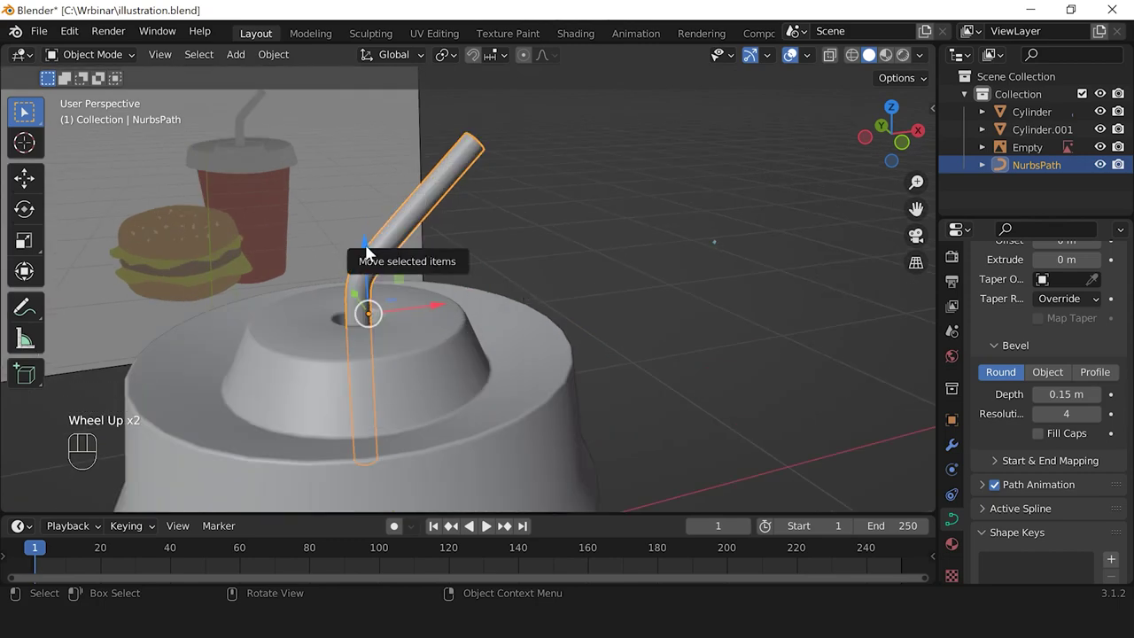
pyautogui.moveTo(367, 251); pyautogui.dragTo(367, 177)
pyautogui.click(706, 317)
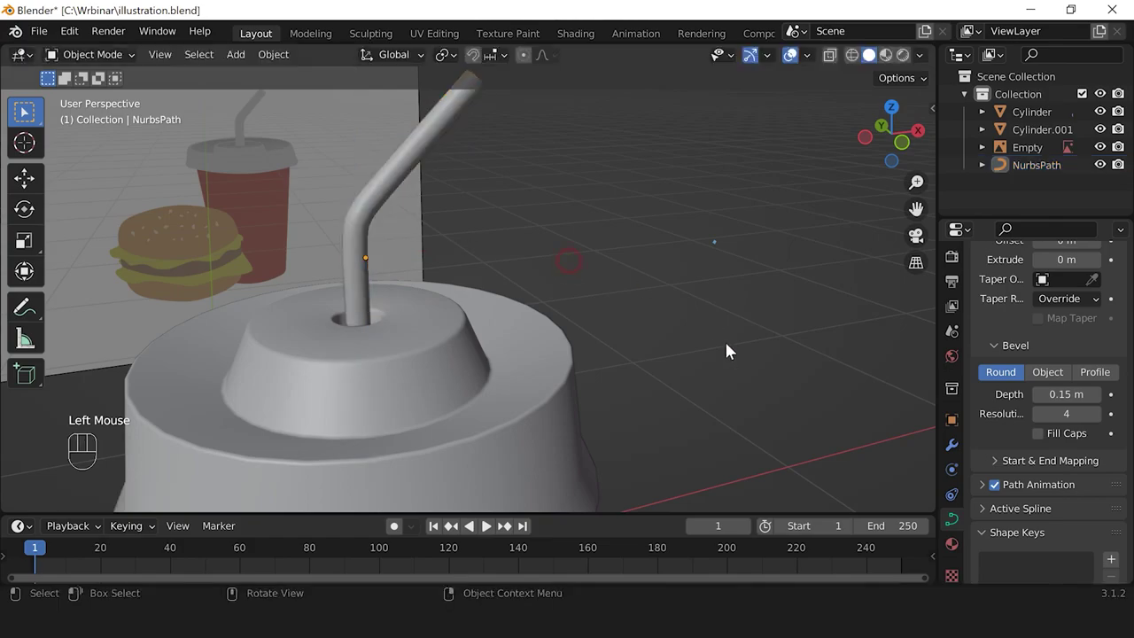
pyautogui.scroll(-2, 705, 317)
pyautogui.moveTo(706, 317); pyautogui.dragTo(584, 390, button='middle')
pyautogui.scroll(-1, 422, 386)
pyautogui.moveTo(421, 386); pyautogui.dragTo(463, 388, button='middle')
pyautogui.scroll(2, 463, 388)
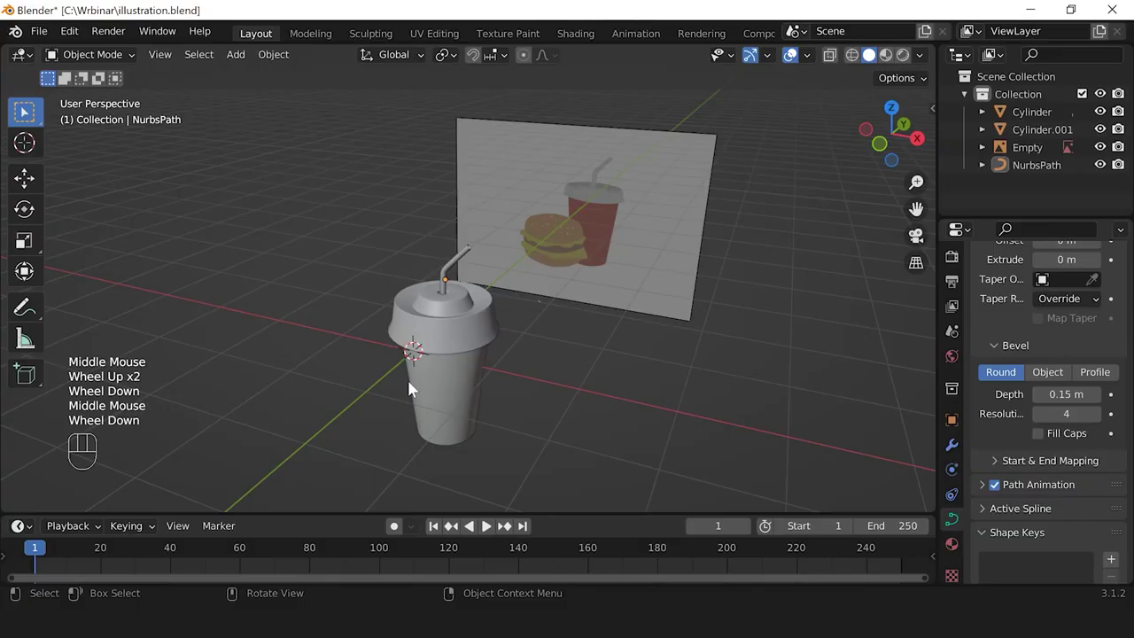
pyautogui.scroll(1, 433, 387)
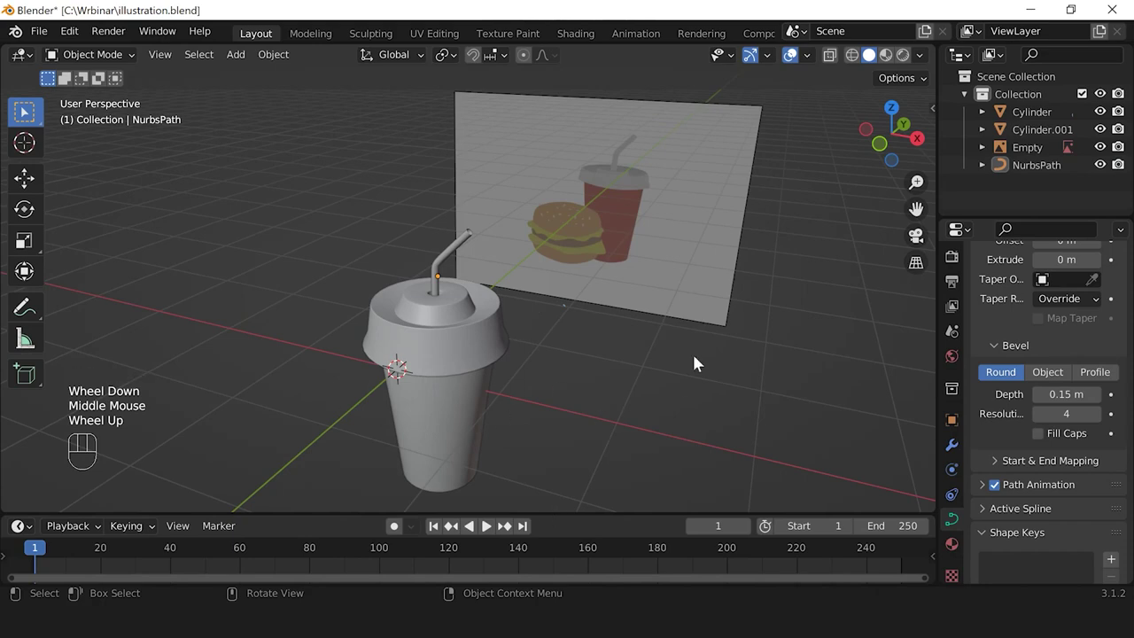
pyautogui.scroll(-1, 557, 363)
pyautogui.keyDown('shift'); pyautogui.moveTo(555, 375); pyautogui.dragTo(610, 325, button='middle'); pyautogui.keyUp('shift')
pyautogui.scroll(1, 585, 347)
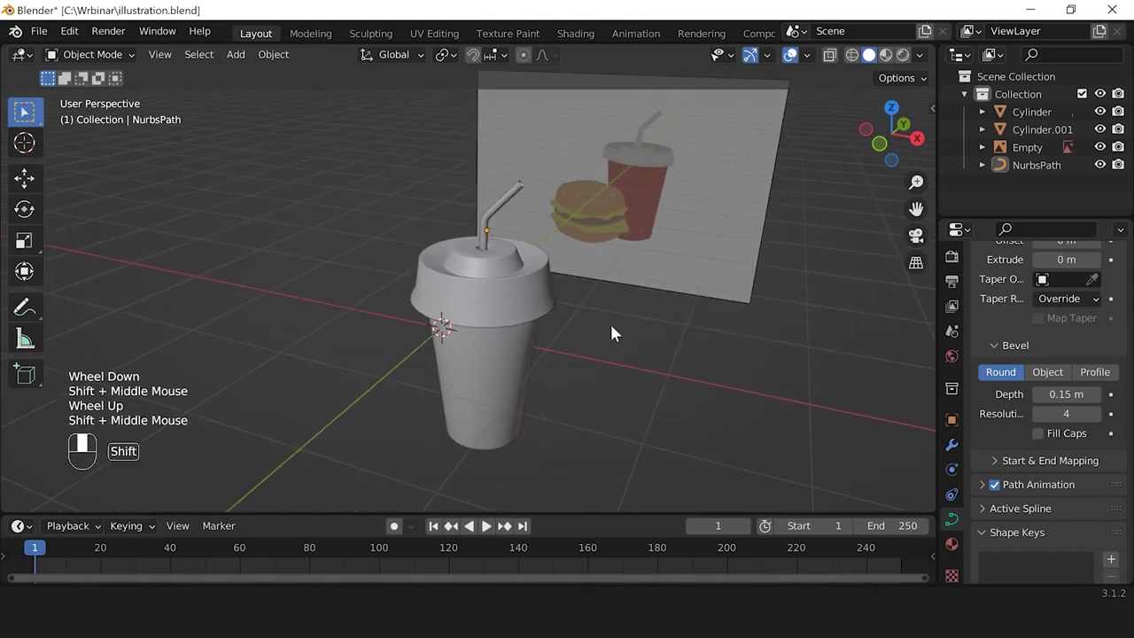
# Step: Preview the cup with overlays hidden, then select the lid Cylinder.001
pyautogui.click(789, 54)
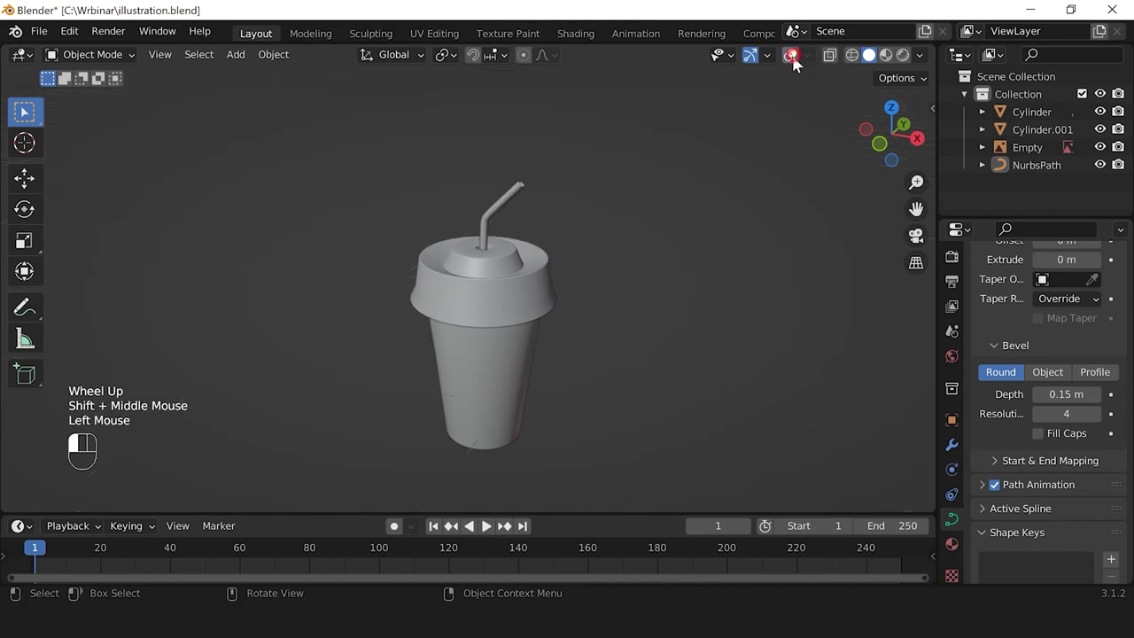
pyautogui.click(750, 54)
pyautogui.moveTo(632, 342); pyautogui.dragTo(756, 313, button='middle')
pyautogui.click(749, 54)
pyautogui.scroll(-3, 785, 75)
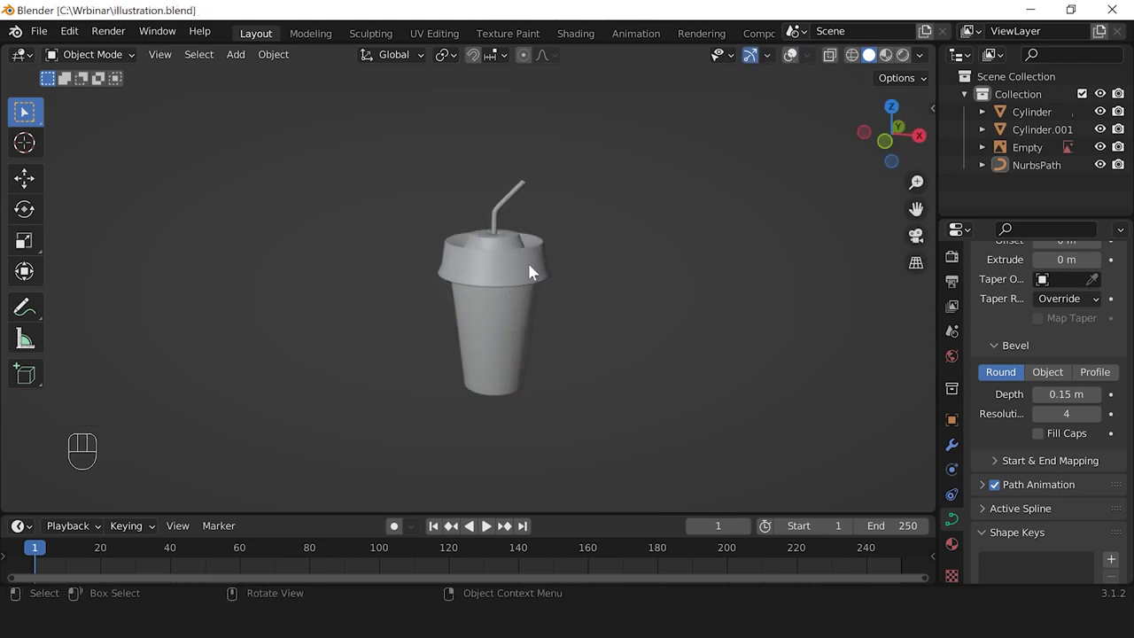
pyautogui.click(789, 54)
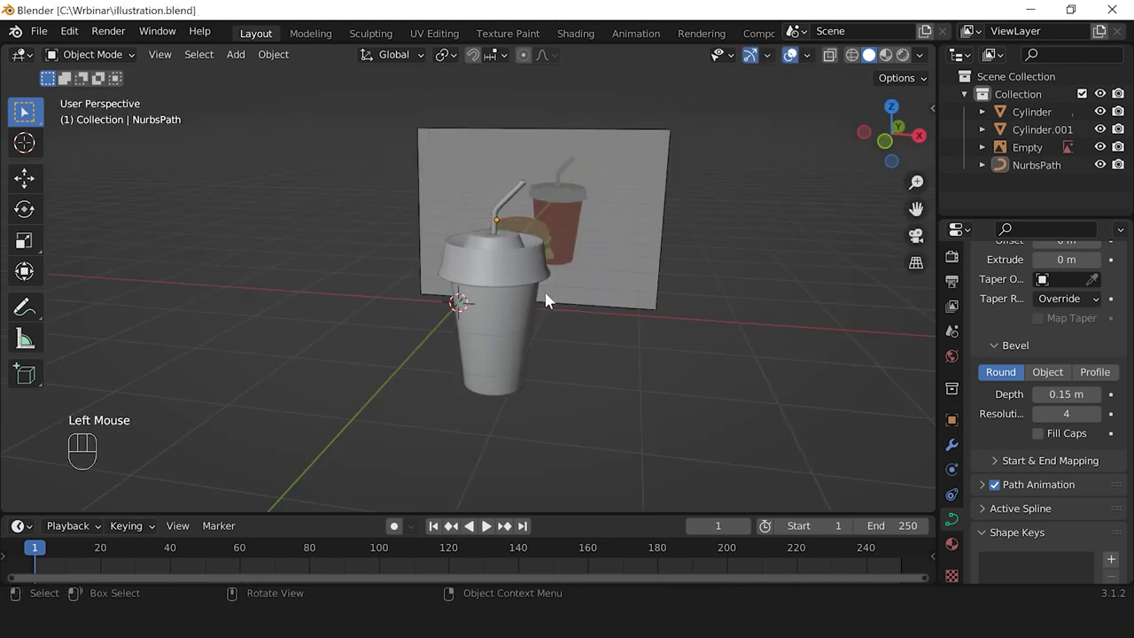
pyautogui.scroll(2, 598, 177)
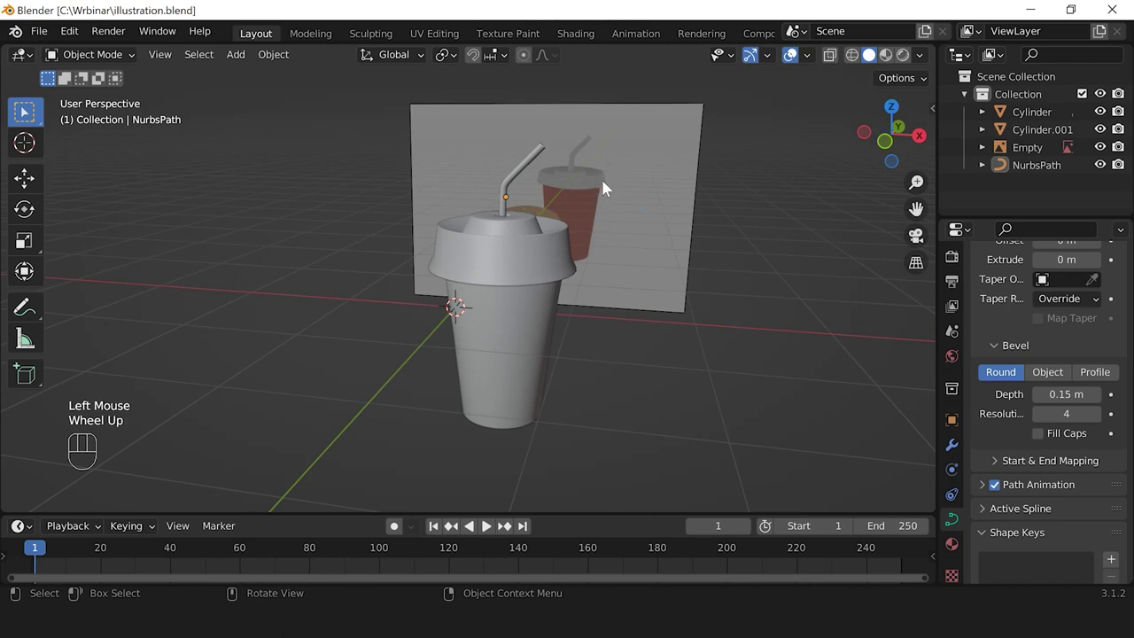
pyautogui.scroll(1, 589, 230)
pyautogui.click(580, 241)
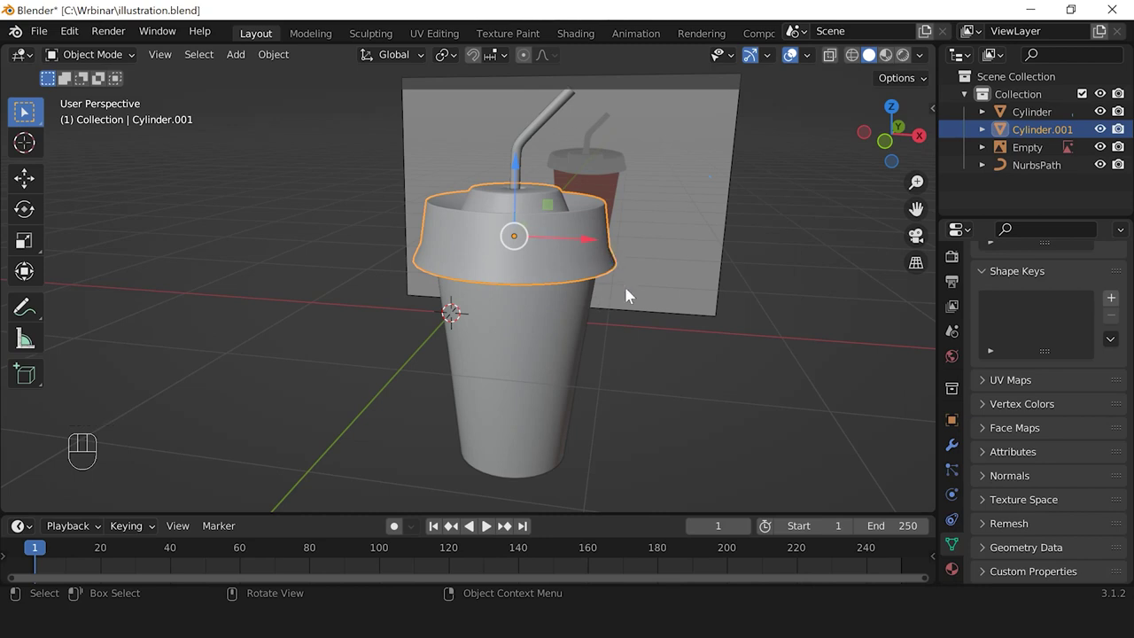
# Step: Switch to the front orthographic view with X-Ray on, framing the cup
pyautogui.press('KP_1')
pyautogui.scroll(2, 654, 313)
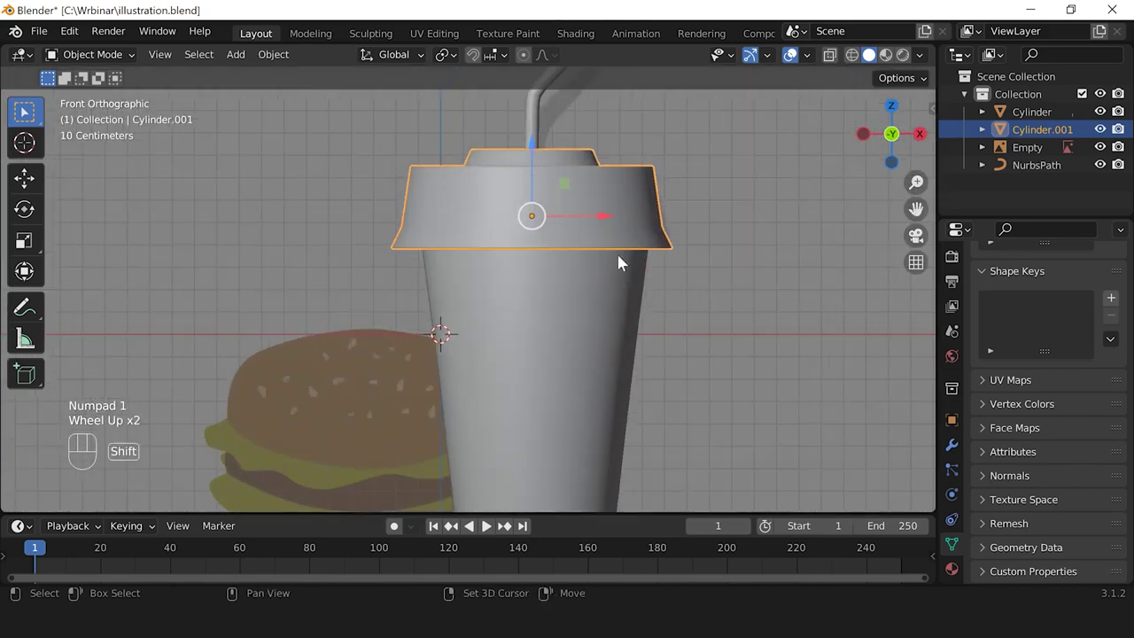
pyautogui.keyDown('shift'); pyautogui.moveTo(617, 254); pyautogui.dragTo(583, 357, button='middle'); pyautogui.keyUp('shift')
pyautogui.click(828, 54)
pyautogui.scroll(1, 649, 328)
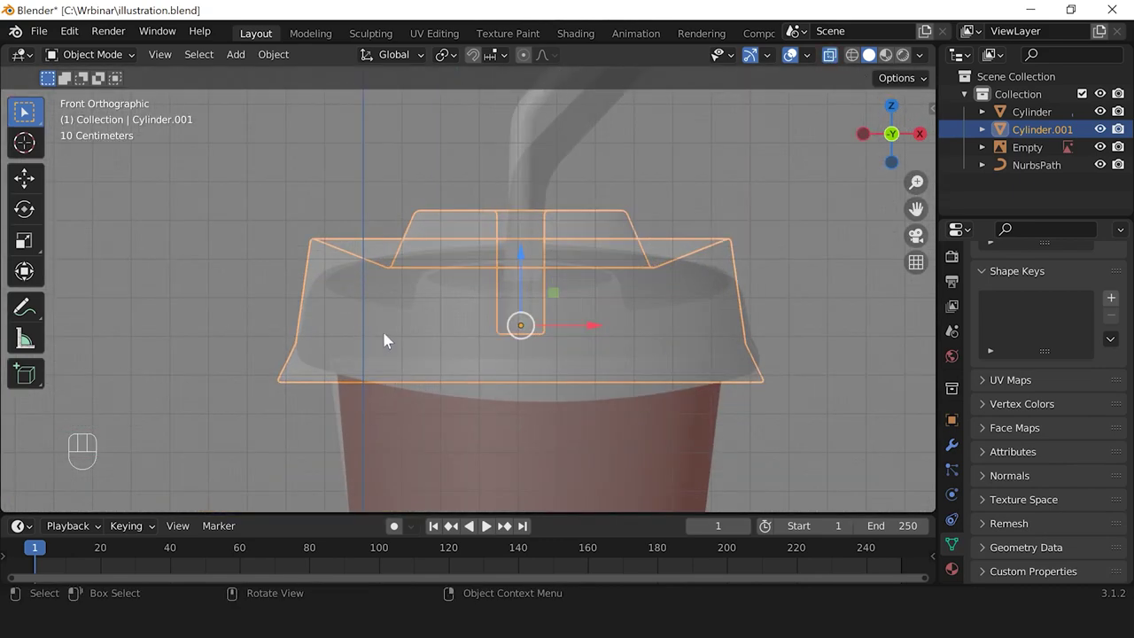
# Step: In Edit Mode, select the lid's lower rim vertices and raise them about 0.1 m
pyautogui.press('Tab')
pyautogui.click(797, 255)
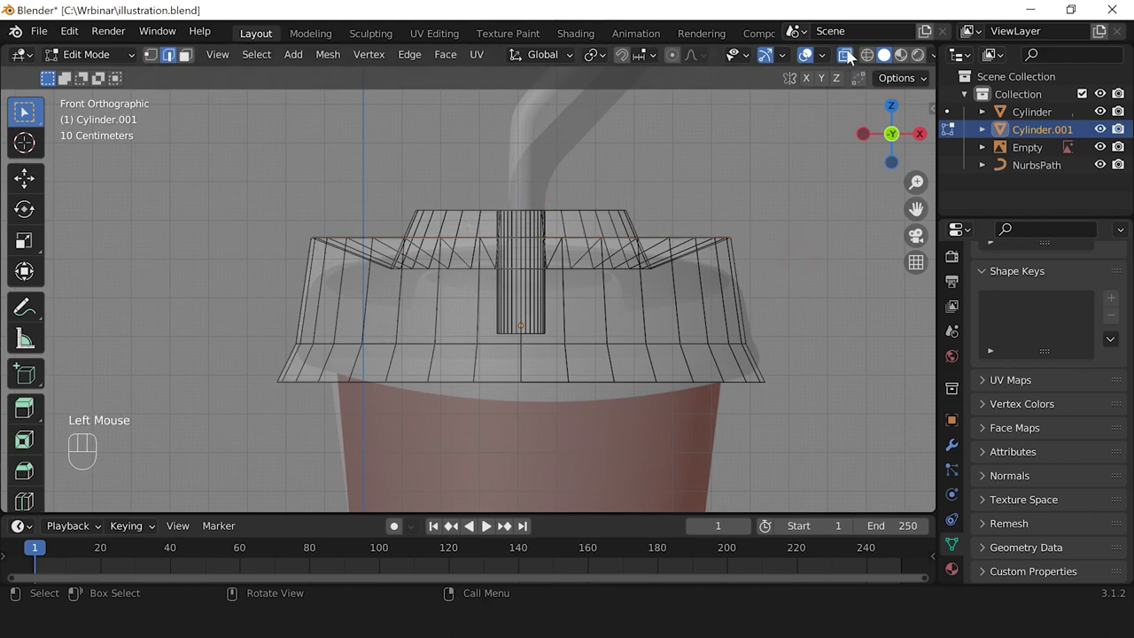
pyautogui.click(153, 55)
pyautogui.moveTo(226, 324); pyautogui.dragTo(819, 413)
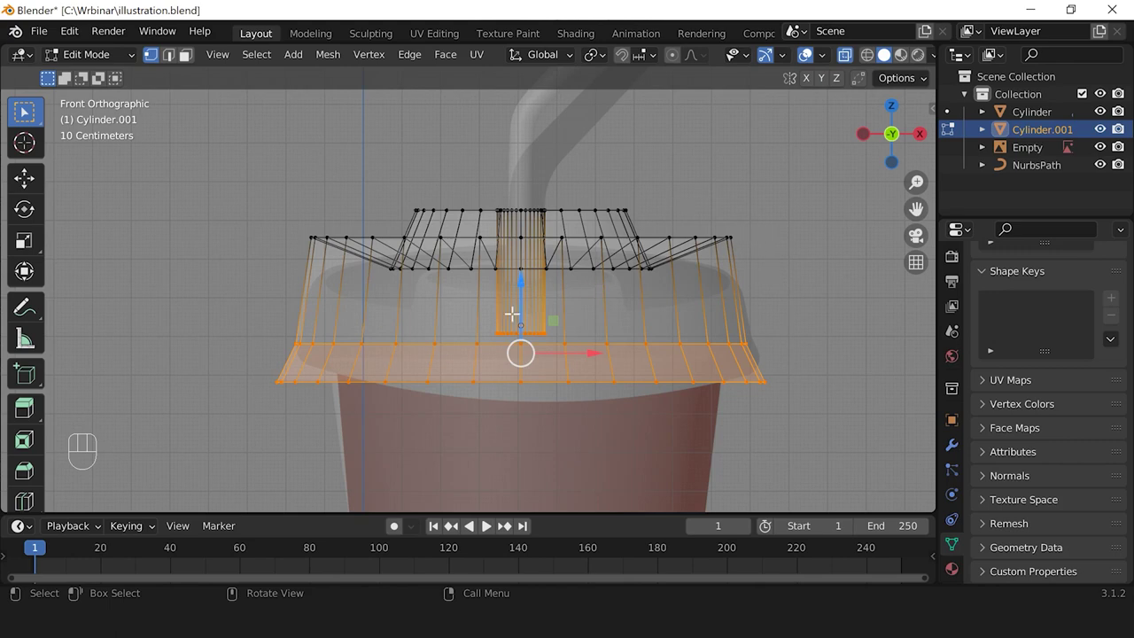
pyautogui.moveTo(521, 281); pyautogui.dragTo(529, 239)
pyautogui.click(226, 186)
pyautogui.click(167, 54)
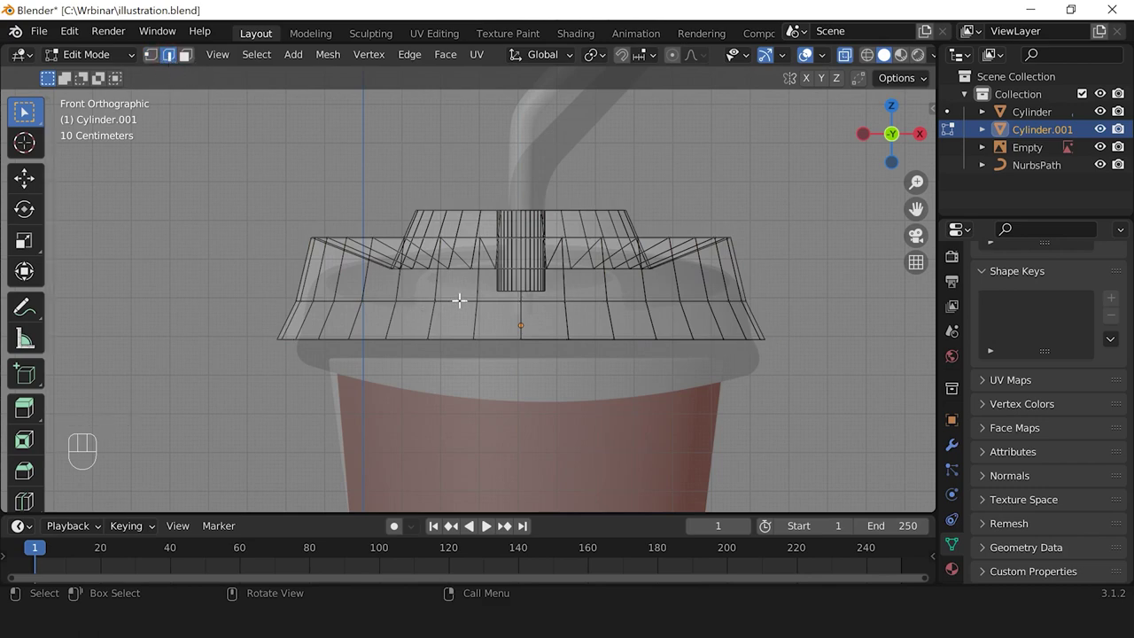
# Step: Select the lid's middle edge loop and scale it in slightly, to about 0.98
pyautogui.press('alt')
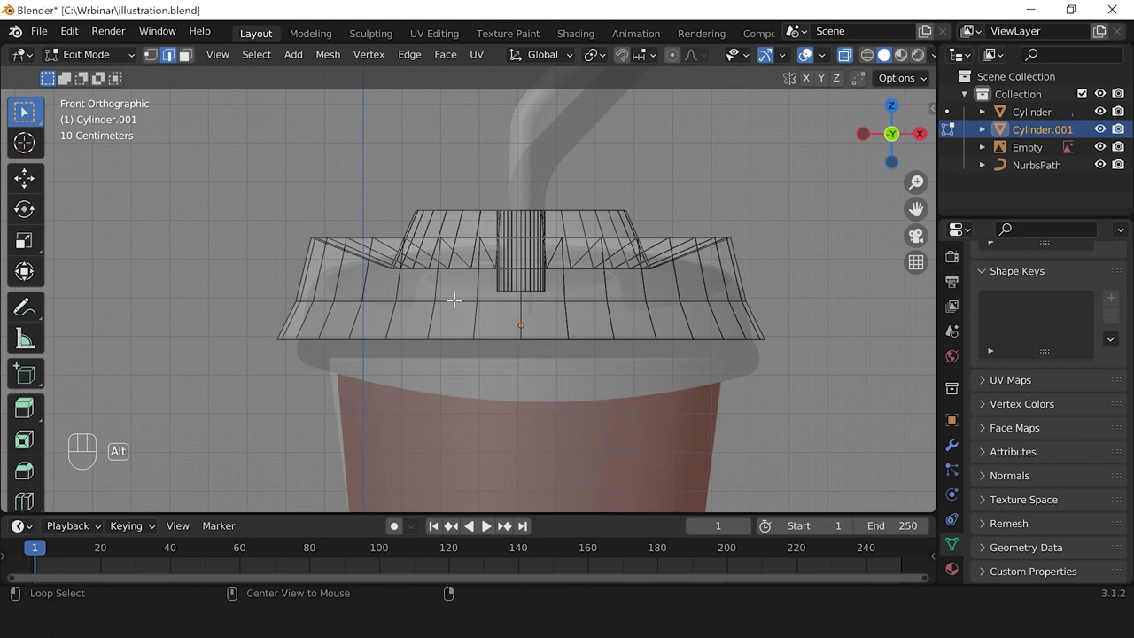
pyautogui.keyDown('alt'); pyautogui.click(456, 301); pyautogui.keyUp('alt')
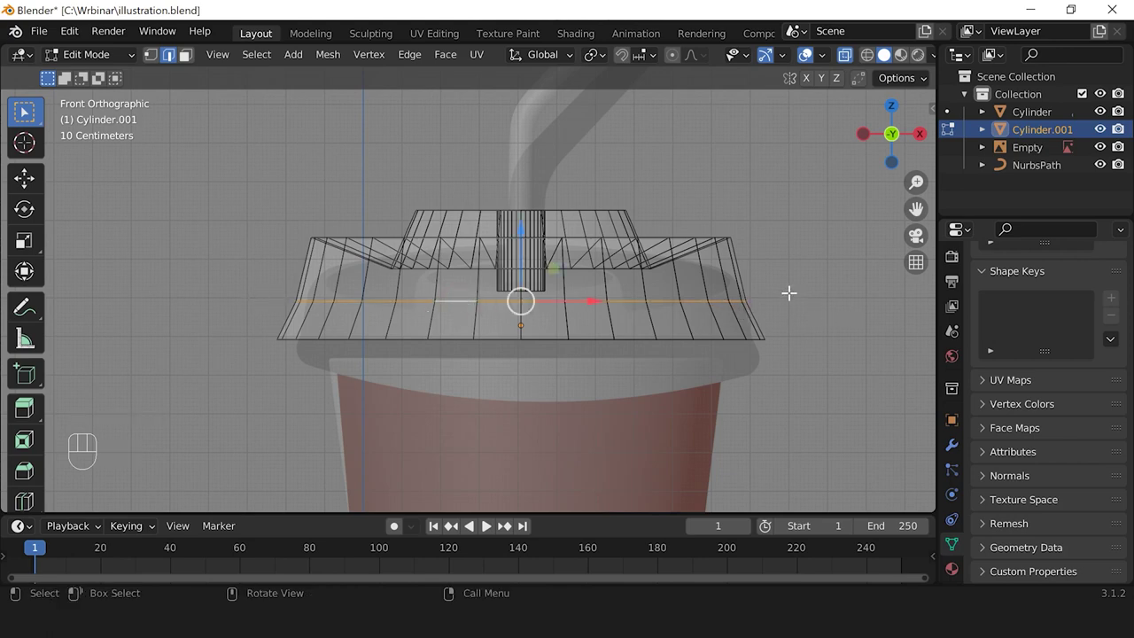
pyautogui.moveTo(828, 293); pyautogui.dragTo(773, 346, button='middle')
pyautogui.scroll(-4, 749, 334)
pyautogui.click(844, 54)
pyautogui.scroll(2, 709, 364)
pyautogui.press('KP_1')
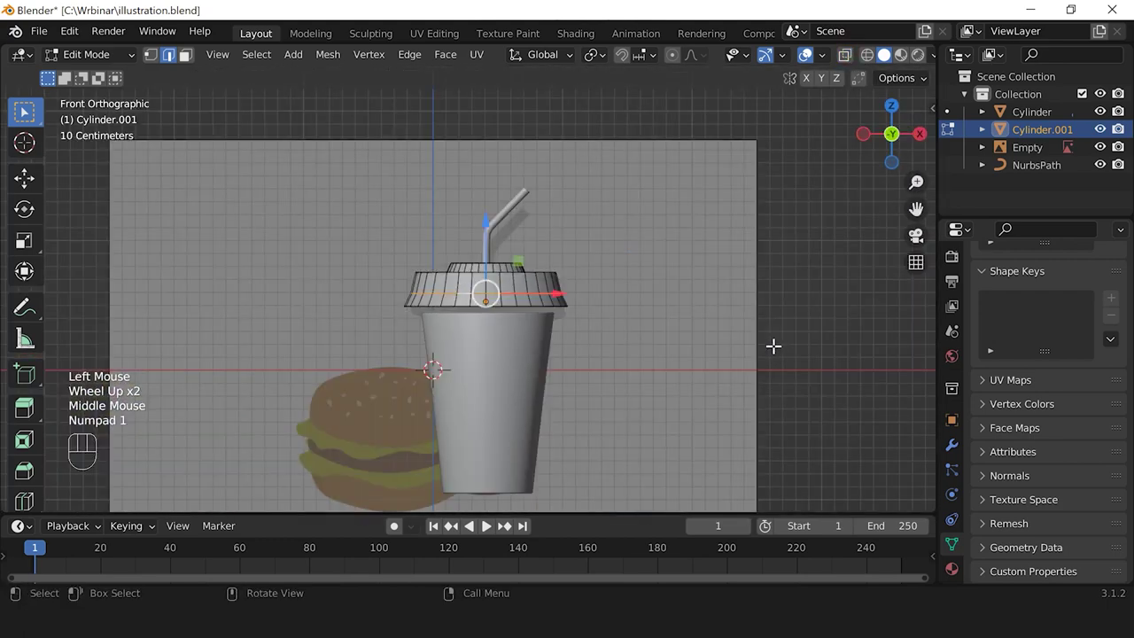
pyautogui.scroll(5, 716, 339)
pyautogui.click(845, 55)
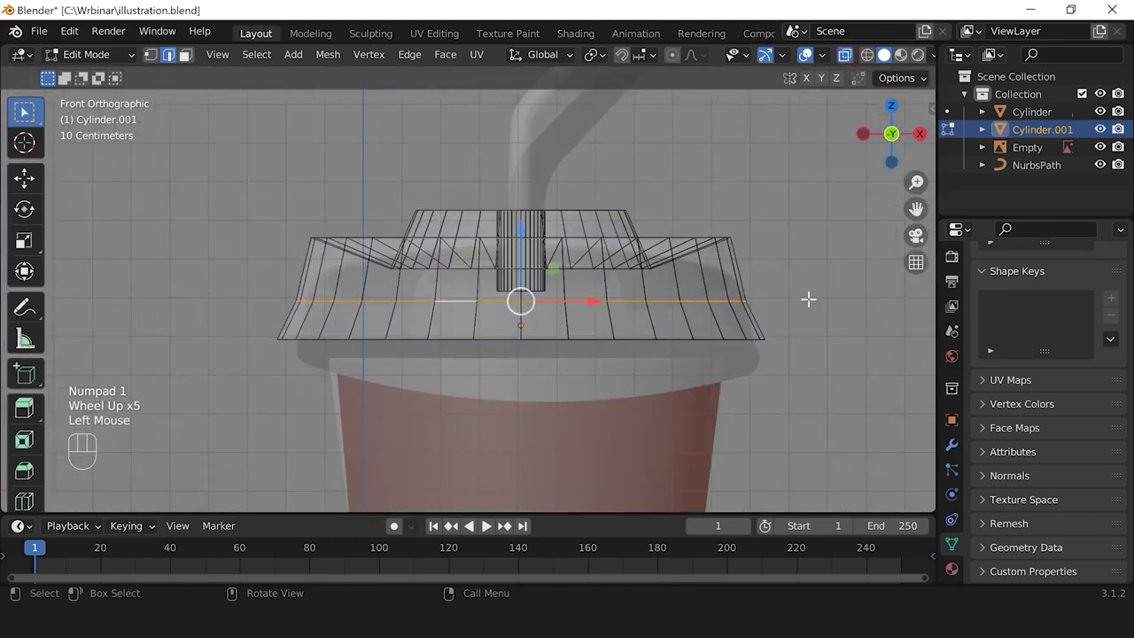
pyautogui.keyDown('shift'); pyautogui.moveTo(815, 274); pyautogui.dragTo(726, 340, button='middle'); pyautogui.keyUp('shift')
pyautogui.press('s')
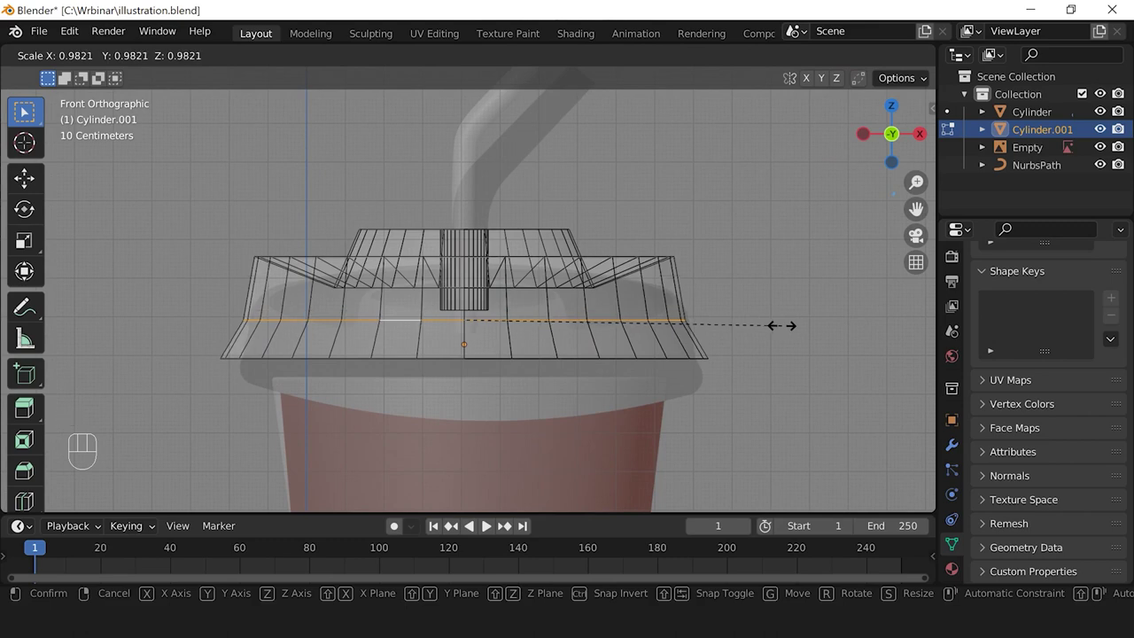
pyautogui.click(781, 325)
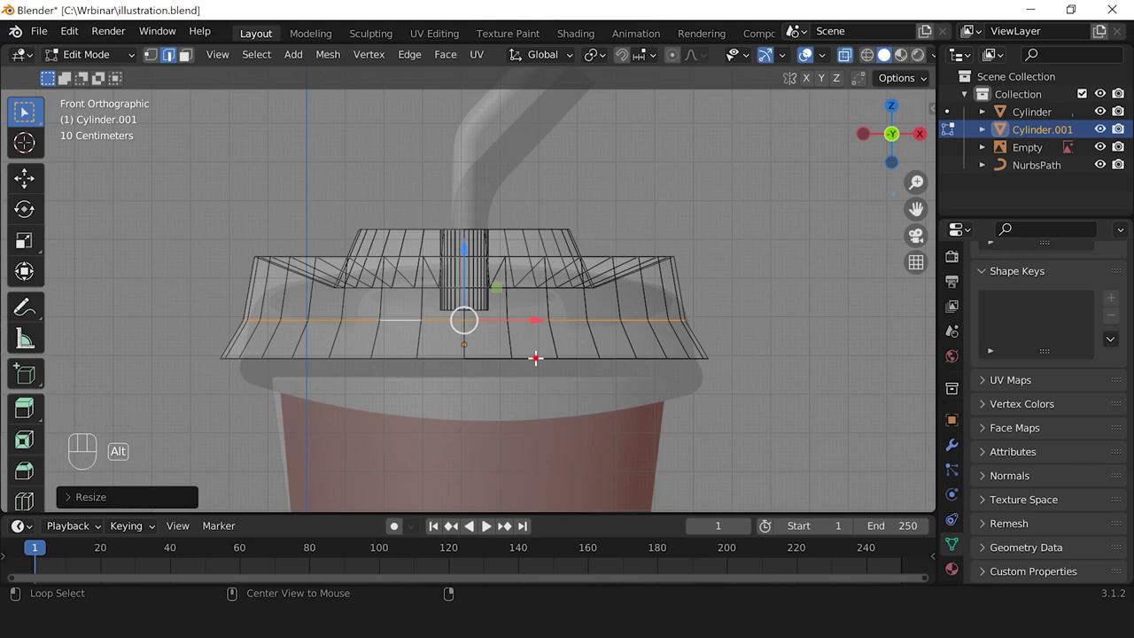
# Step: Select the lid's bottom edge loop and scale it in to about 0.96
pyautogui.keyDown('alt'); pyautogui.click(535, 358); pyautogui.keyUp('alt')
pyautogui.press('s')
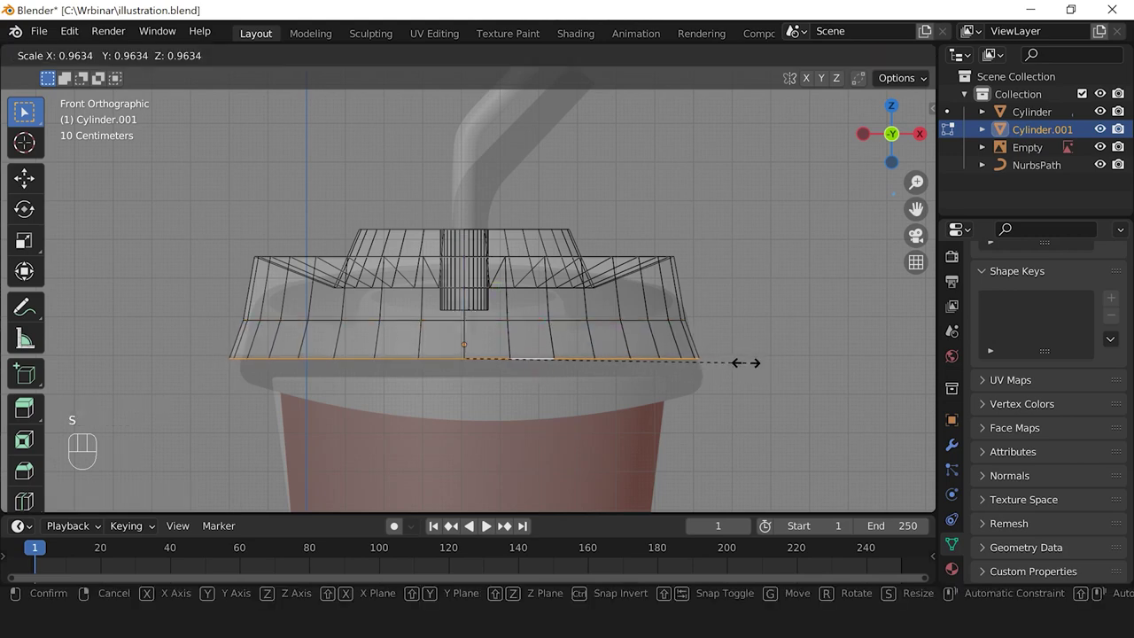
pyautogui.click(747, 361)
pyautogui.rightClick(749, 333)
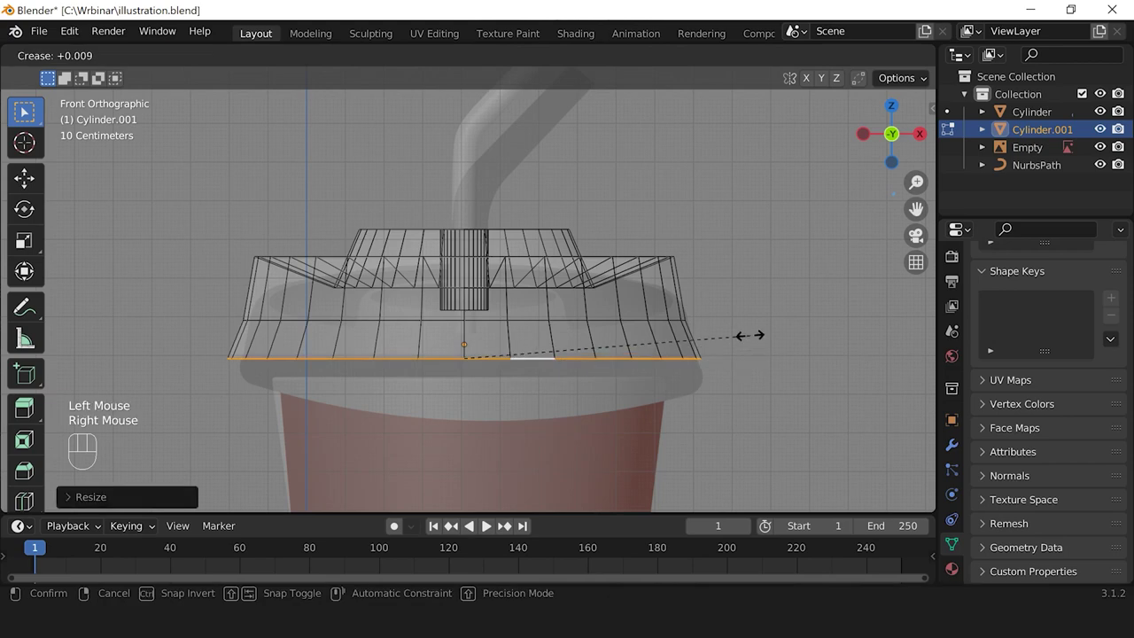
pyautogui.rightClick(770, 298)
pyautogui.click(729, 299)
pyautogui.scroll(-1, 729, 298)
pyautogui.scroll(2, 729, 298)
# Step: Return to Object Mode with X-Ray off and view the cup from the front without overlays
pyautogui.press('Tab')
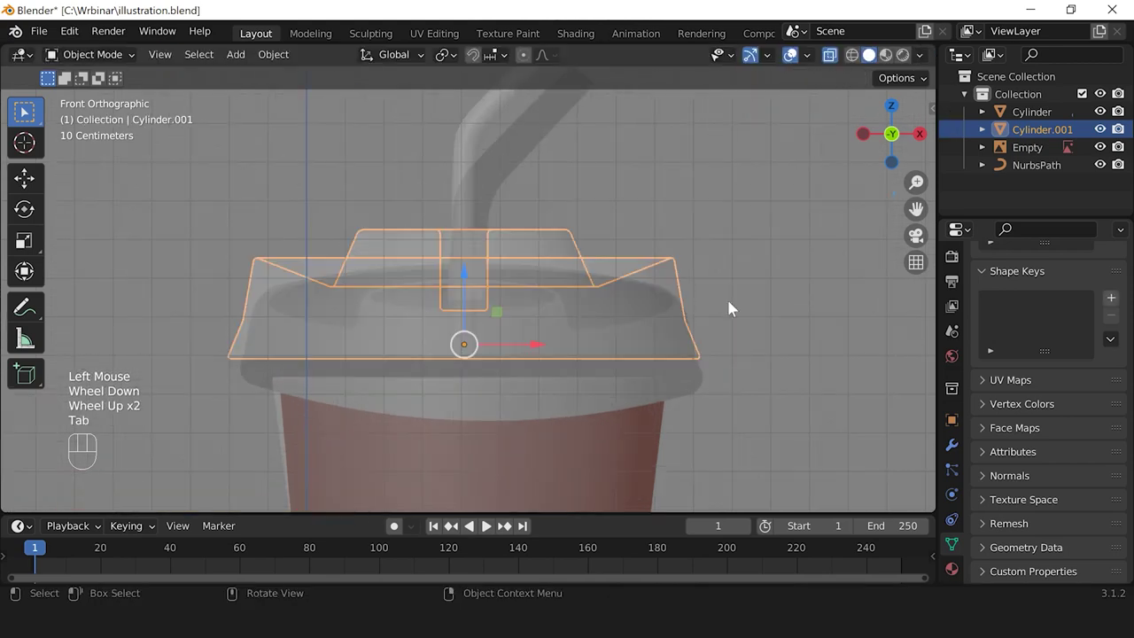
pyautogui.click(830, 55)
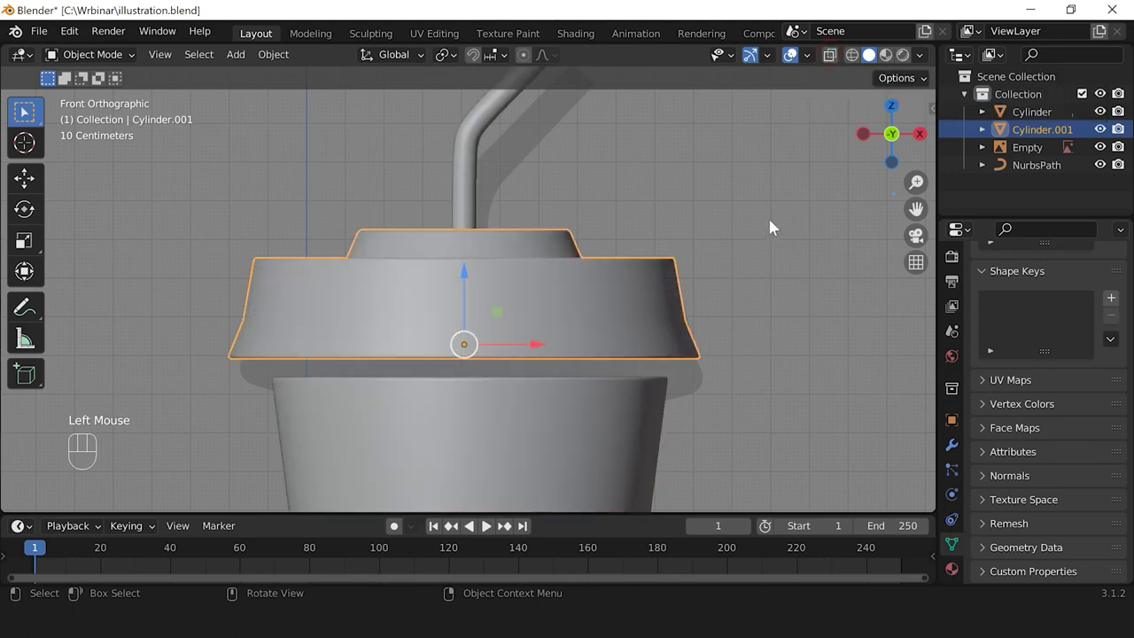
pyautogui.moveTo(767, 232); pyautogui.dragTo(729, 271, button='middle')
pyautogui.scroll(-2, 726, 272)
pyautogui.scroll(-2, 725, 273)
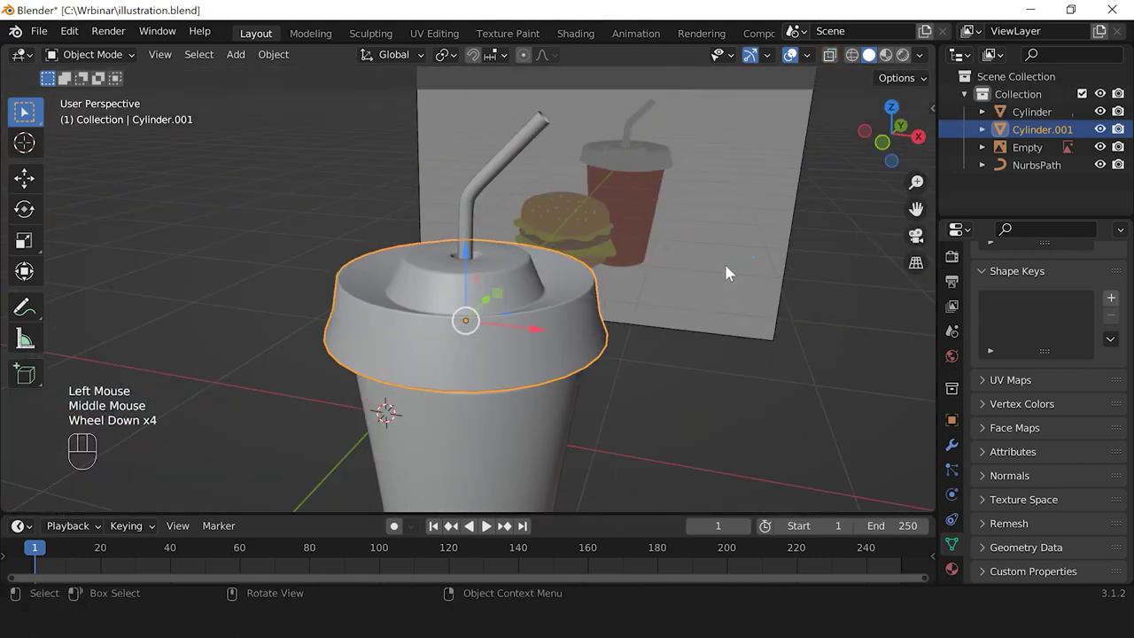
pyautogui.click(714, 394)
pyautogui.scroll(-2, 463, 324)
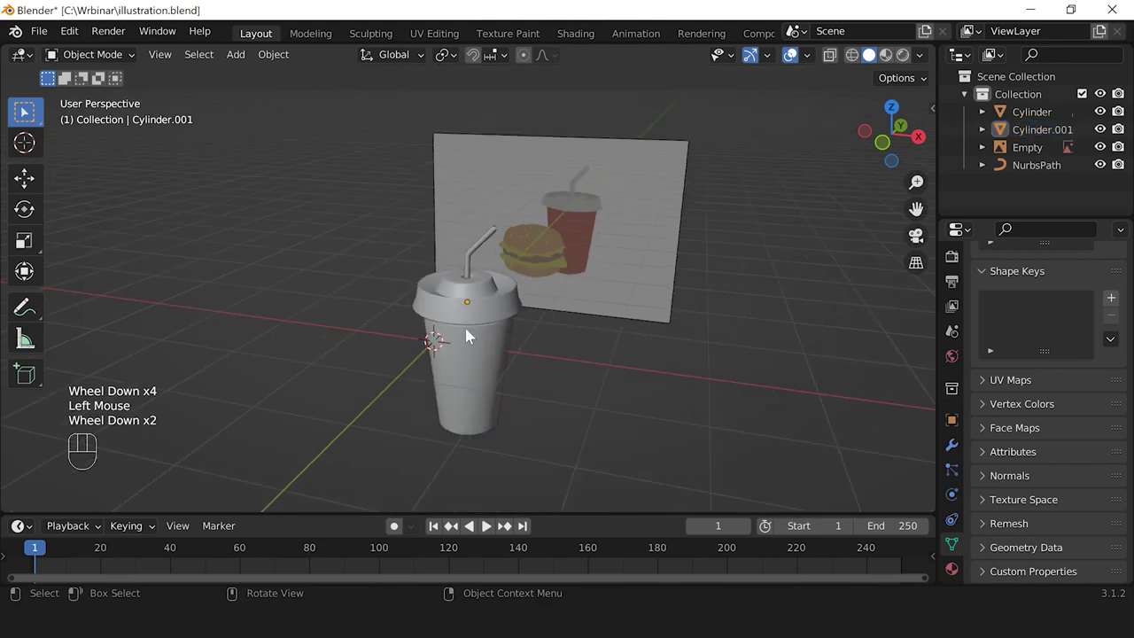
pyautogui.scroll(2, 485, 351)
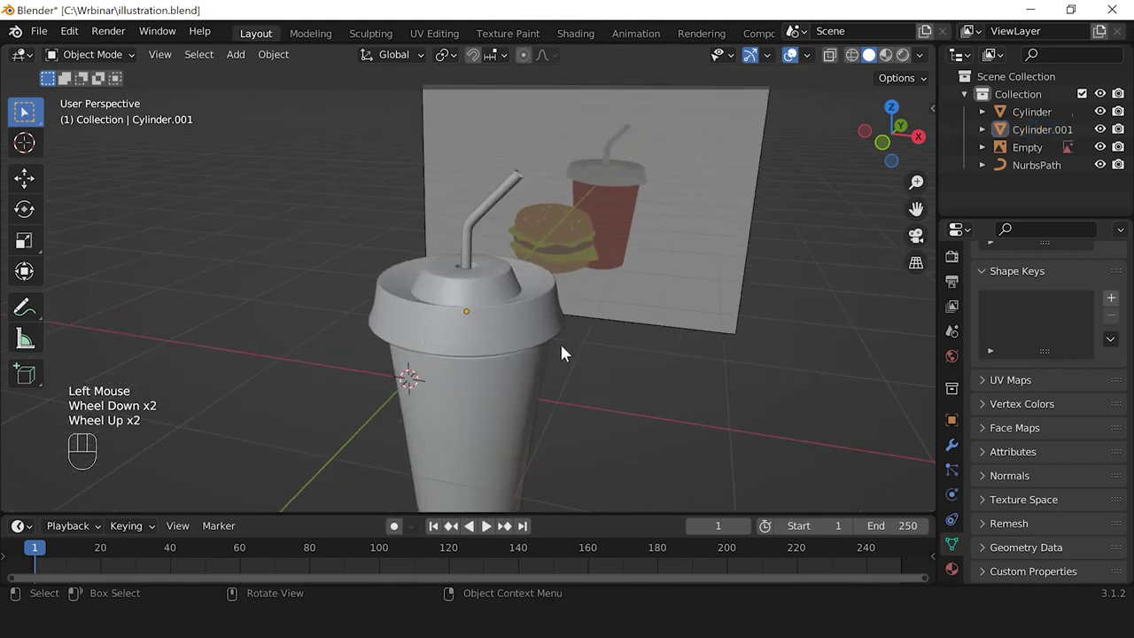
pyautogui.press('KP_1')
pyautogui.scroll(2, 526, 327)
pyautogui.keyDown('shift'); pyautogui.moveTo(587, 325); pyautogui.dragTo(524, 359, button='middle'); pyautogui.keyUp('shift')
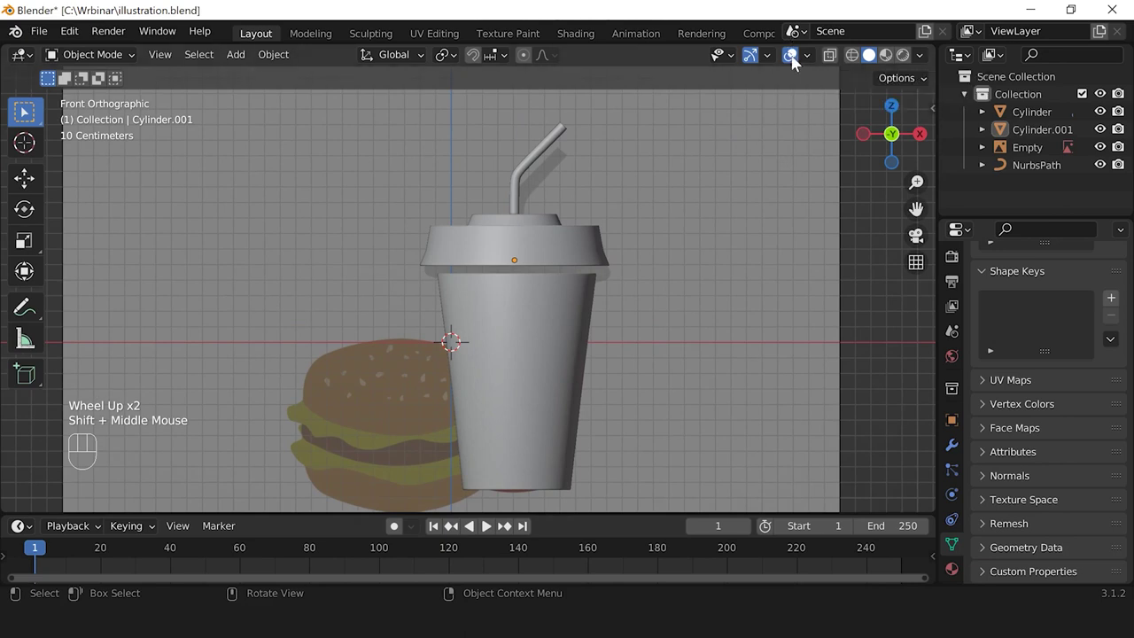
pyautogui.click(791, 55)
pyautogui.scroll(1, 548, 349)
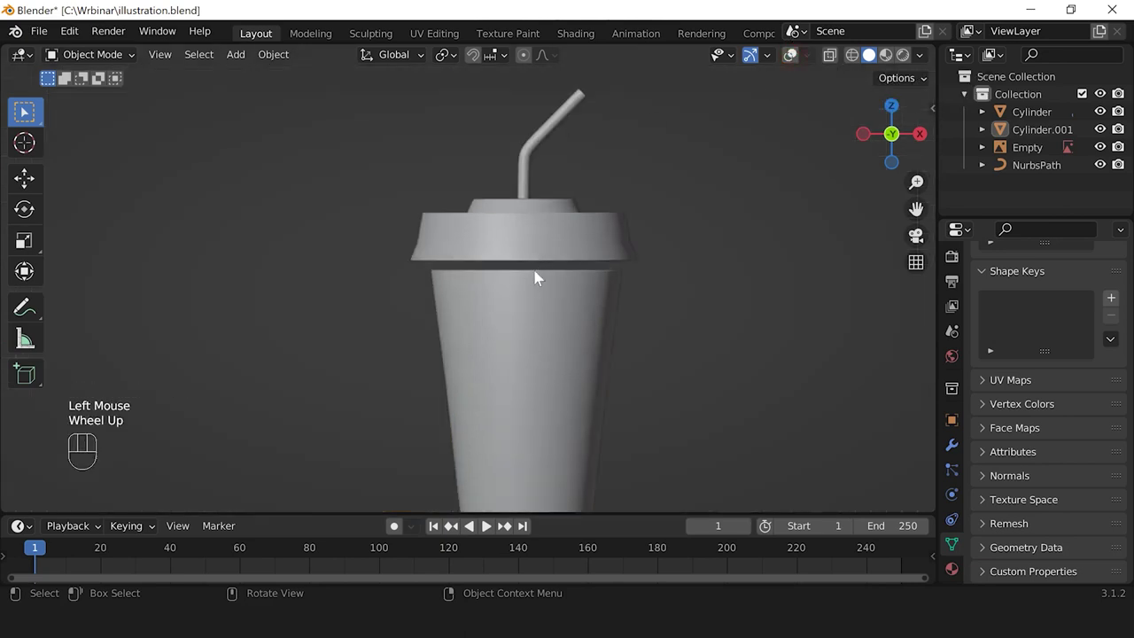
# Step: With overlays back on, lower the lid and straw together about 0.088 m onto the cup's rim
pyautogui.click(790, 55)
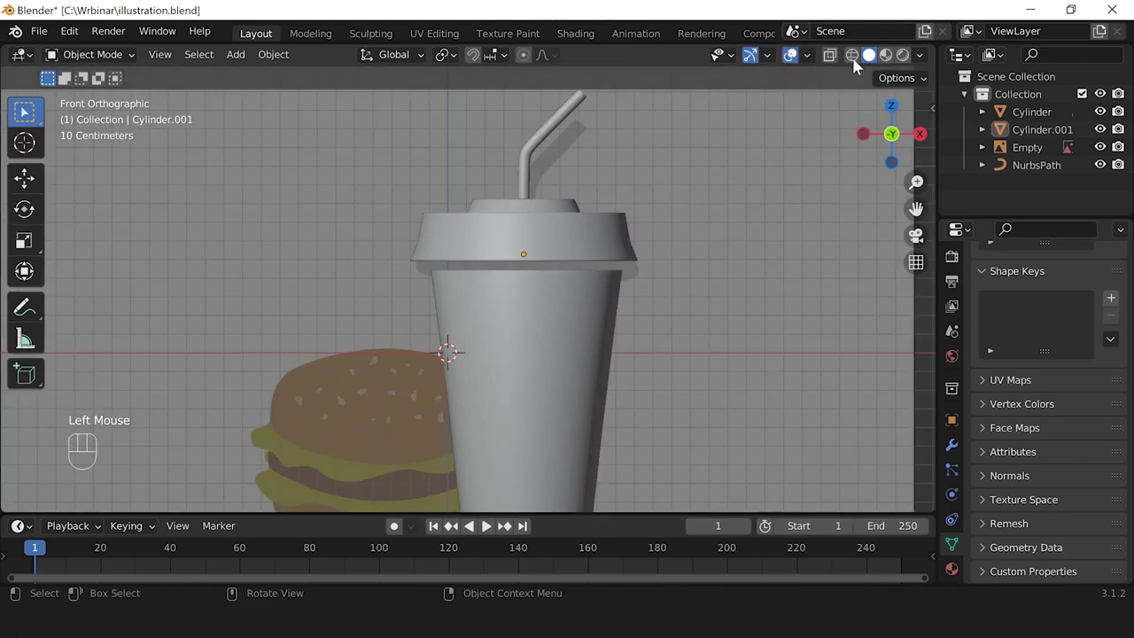
pyautogui.click(591, 223)
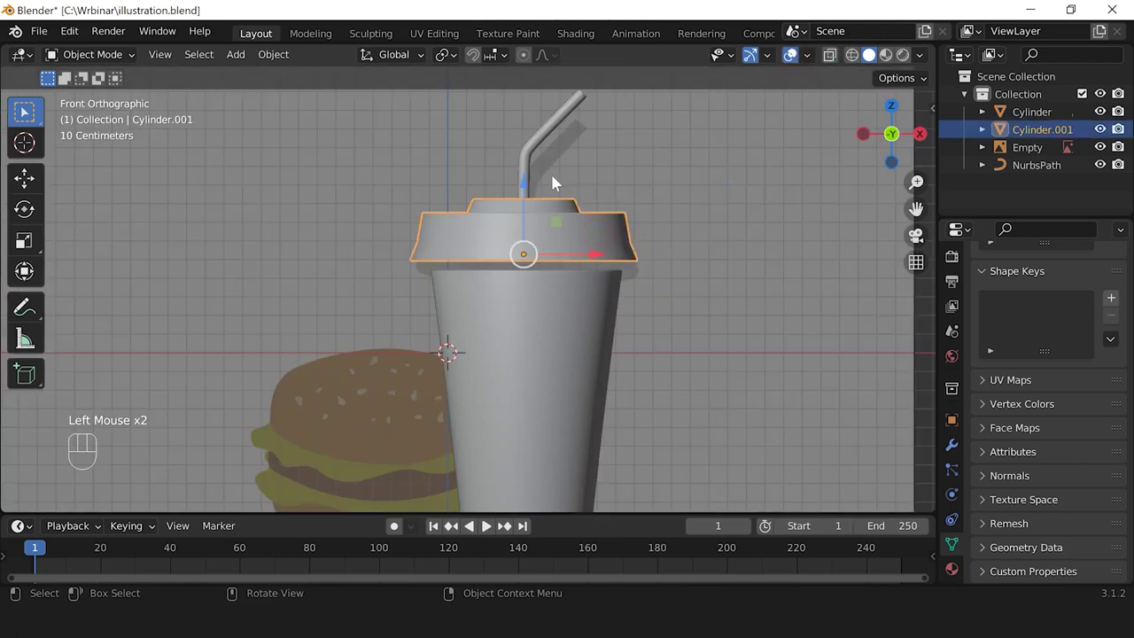
pyautogui.press('shift')
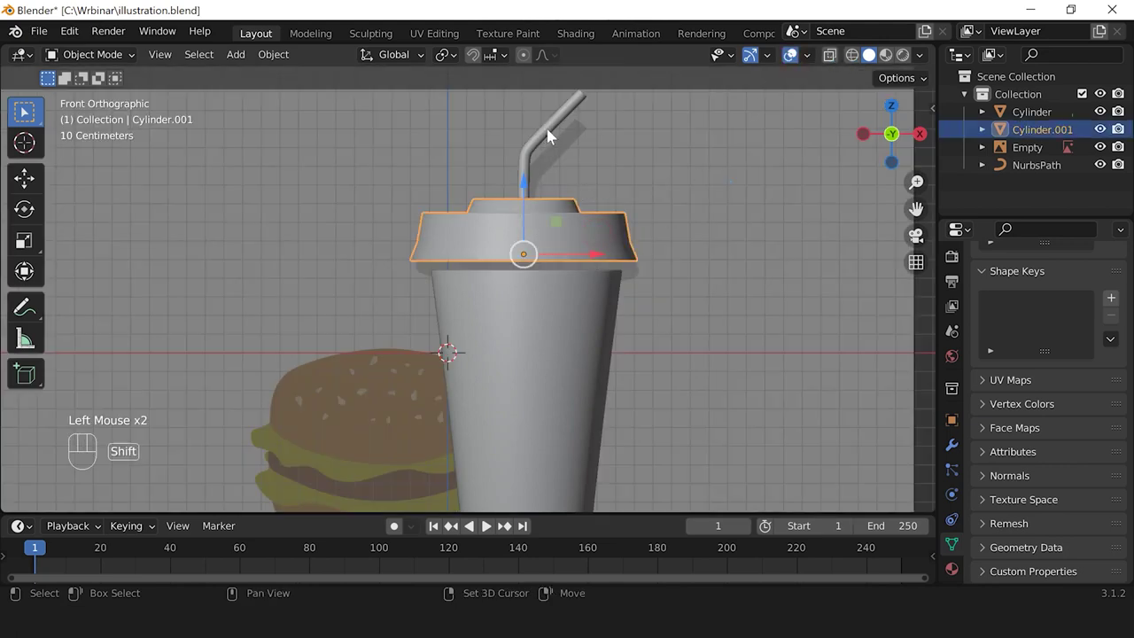
pyautogui.keyDown('shift'); pyautogui.click(547, 135); pyautogui.keyUp('shift')
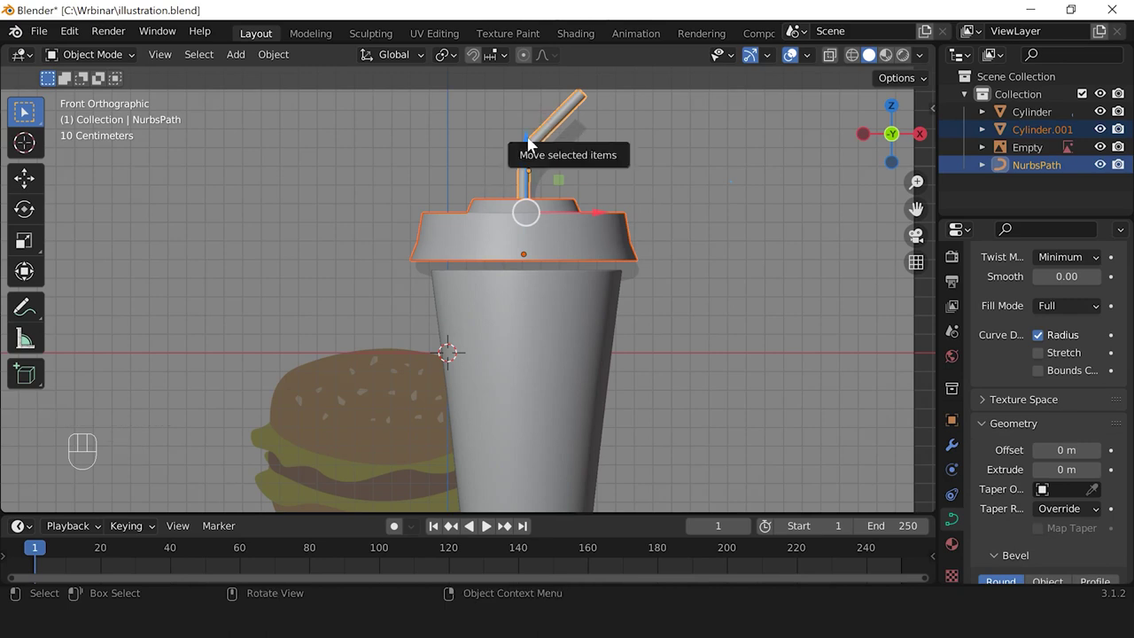
pyautogui.moveTo(526, 144); pyautogui.dragTo(529, 161)
pyautogui.click(703, 248)
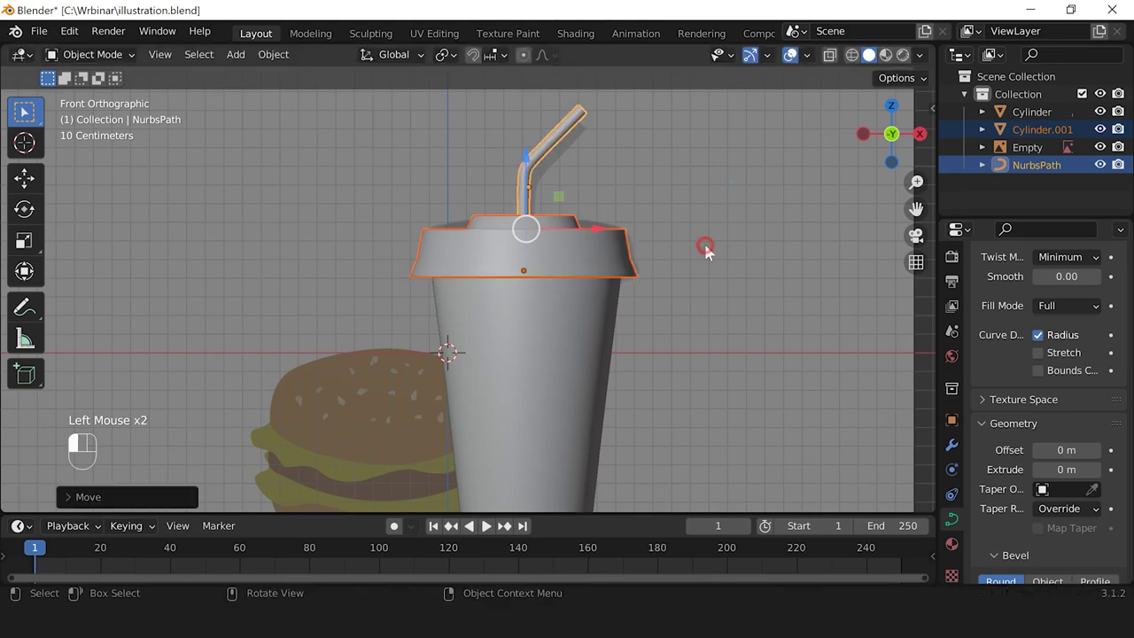
# Step: Orbit and pan around the cup to check that the lid is seated on the rim
pyautogui.scroll(-1, 506, 406)
pyautogui.moveTo(496, 292); pyautogui.dragTo(506, 406, button='middle')
pyautogui.scroll(-4, 505, 406)
pyautogui.scroll(2, 531, 372)
pyautogui.doubleClick(564, 354)
pyautogui.click(691, 240)
pyautogui.moveTo(565, 354); pyautogui.dragTo(638, 337, button='middle')
pyautogui.click(638, 337)
pyautogui.moveTo(638, 336)
pyautogui.mouseDown(button='middle')
pyautogui.moveTo(620, 355)
pyautogui.moveTo(648, 330)
pyautogui.moveTo(650, 350)
pyautogui.mouseUp(button='middle')
pyautogui.scroll(1, 645, 319)
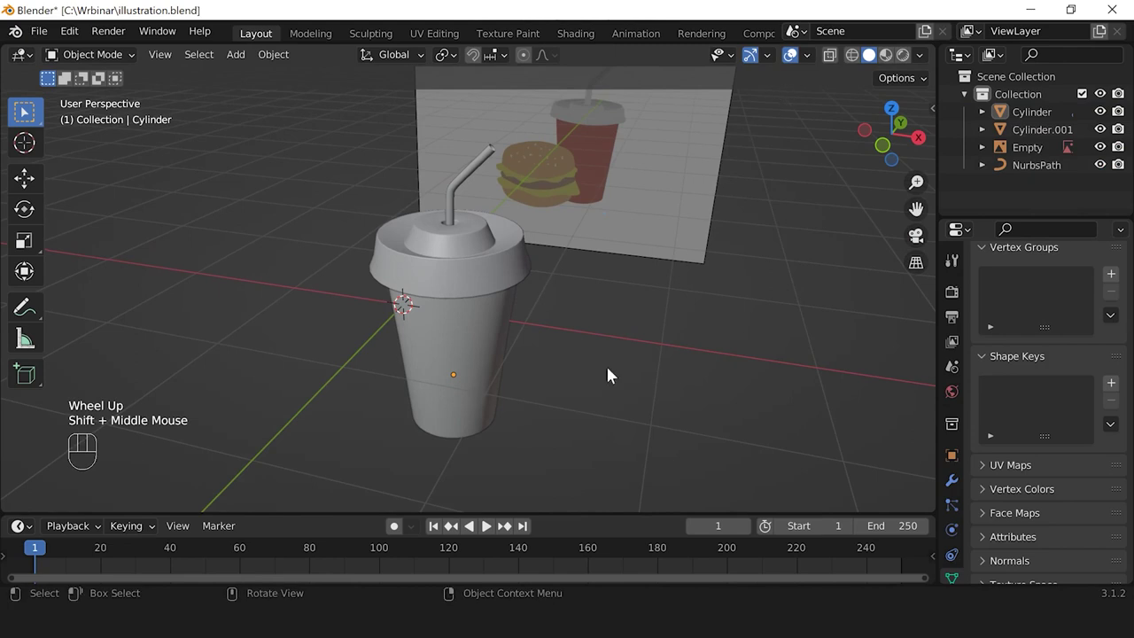
# Step: Hide the viewport overlays and navigation gizmos, then orbit and pan around the finished cup
pyautogui.click(791, 56)
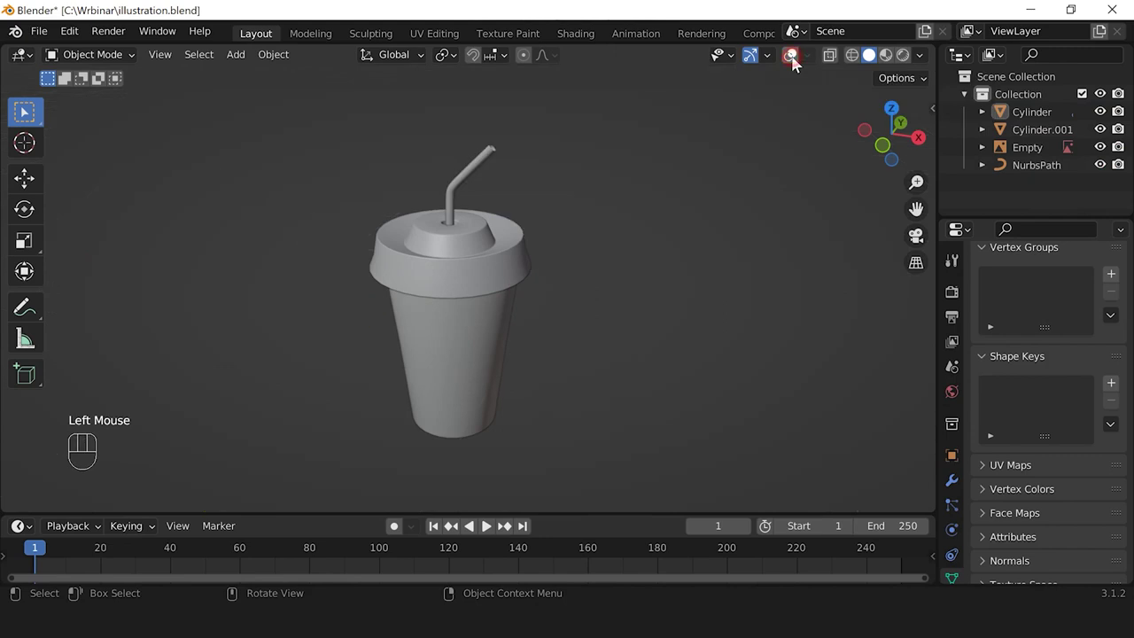
pyautogui.click(748, 55)
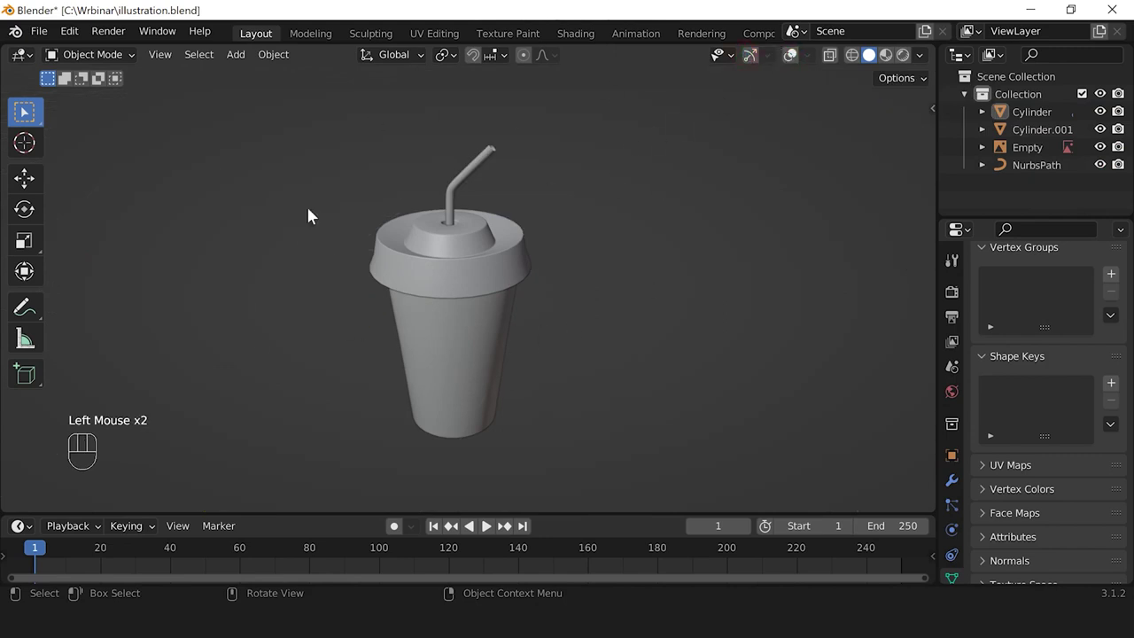
pyautogui.moveTo(514, 354); pyautogui.dragTo(558, 329, button='middle')
pyautogui.click(559, 329)
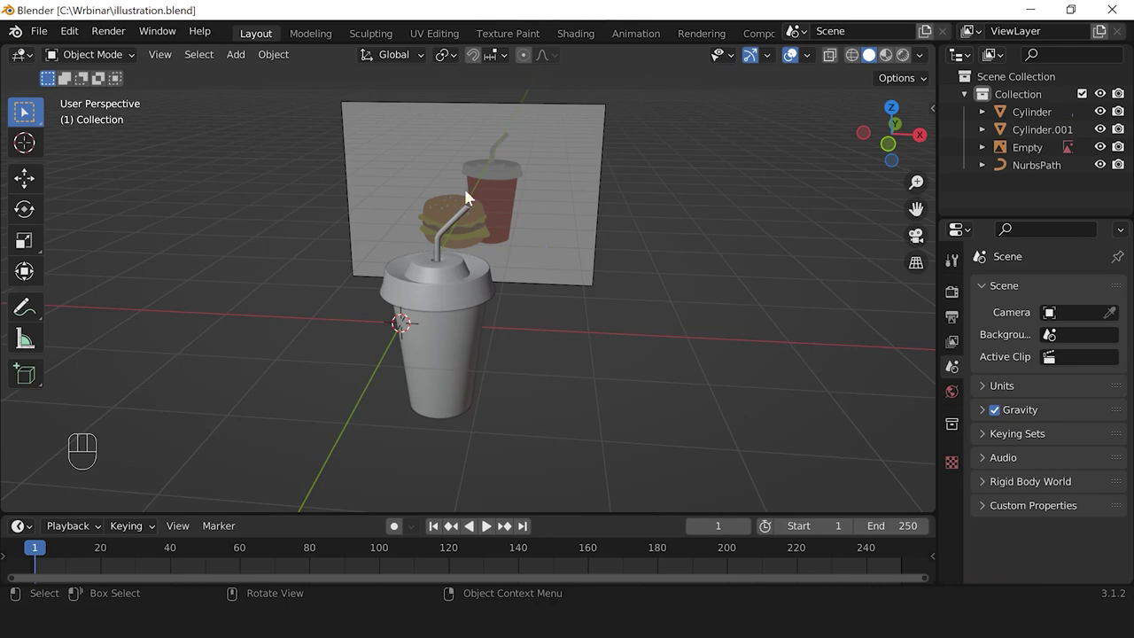
pyautogui.scroll(2, 459, 232)
pyautogui.keyDown('shift'); pyautogui.moveTo(420, 309); pyautogui.dragTo(682, 382, button='middle'); pyautogui.keyUp('shift')
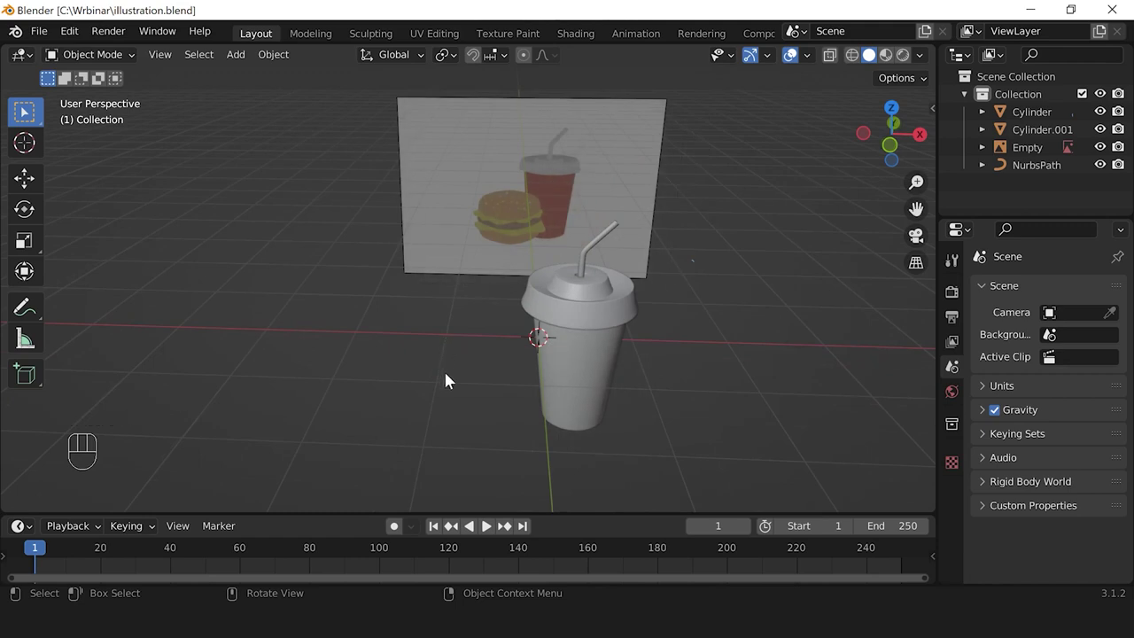
# Step: Frame the cup in top view and place the 3D cursor at a new spot
pyautogui.press('KP_7')
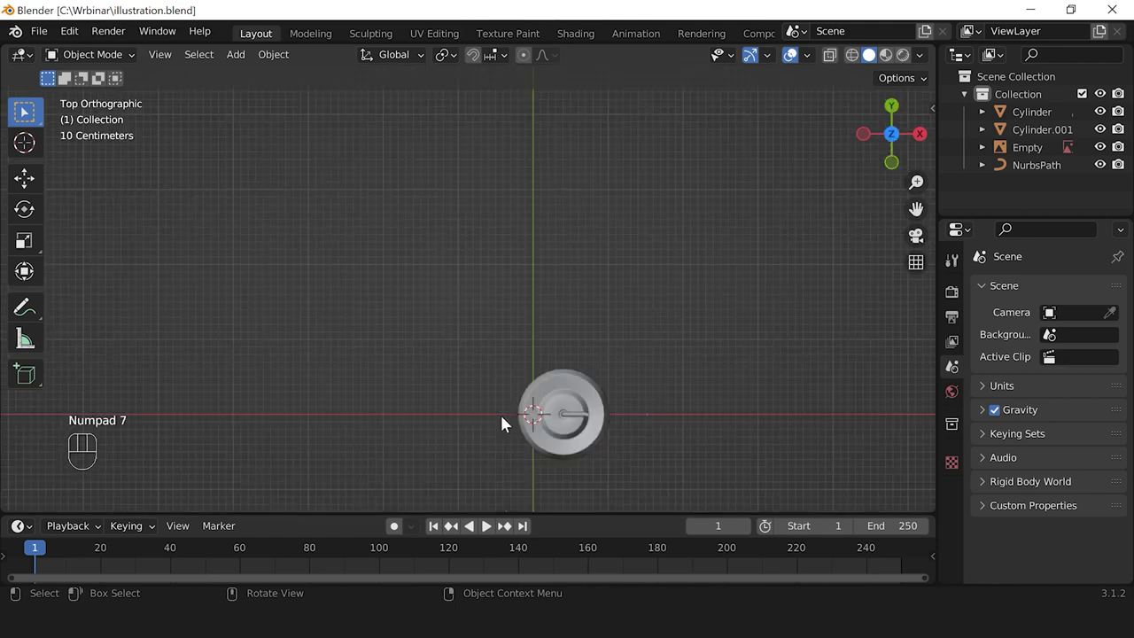
pyautogui.keyDown('shift'); pyautogui.moveTo(483, 437); pyautogui.dragTo(501, 327, button='middle'); pyautogui.keyUp('shift')
pyautogui.scroll(3, 496, 319)
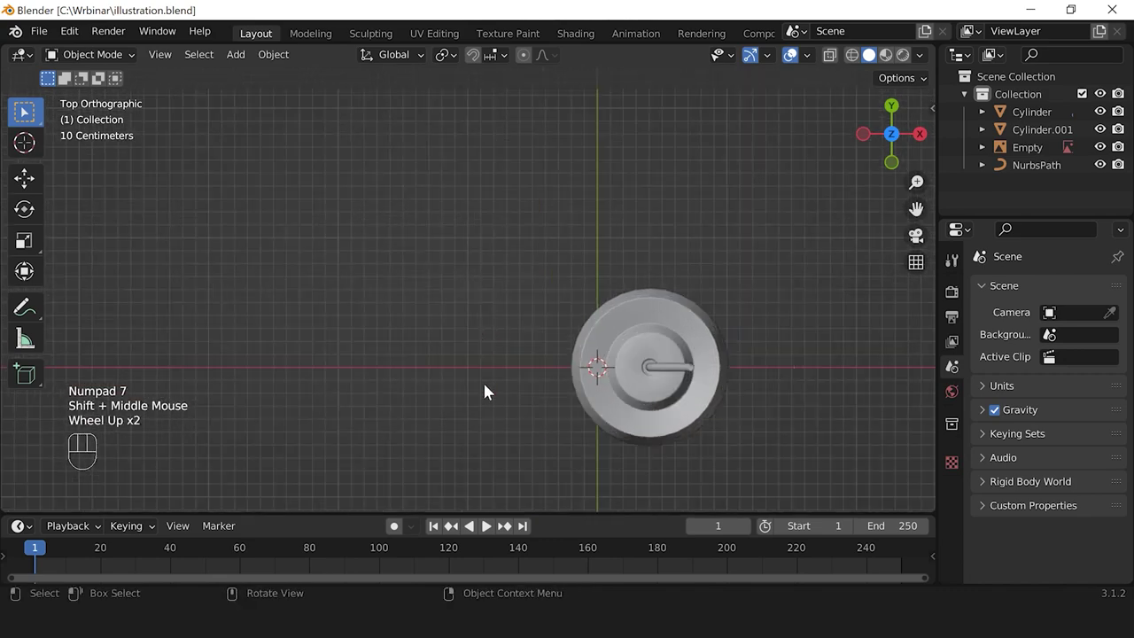
pyautogui.keyDown('shift'); pyautogui.moveTo(481, 408); pyautogui.dragTo(494, 395, button='middle'); pyautogui.keyUp('shift')
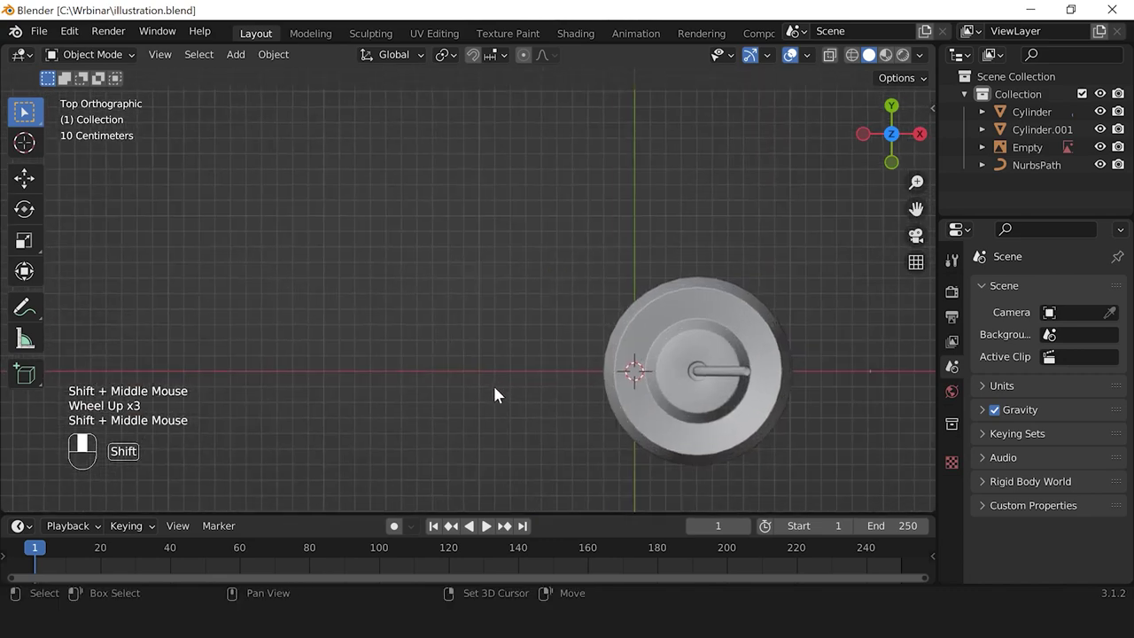
pyautogui.press('shift')
pyautogui.keyDown('shift'); pyautogui.rightClick(417, 372); pyautogui.keyUp('shift')
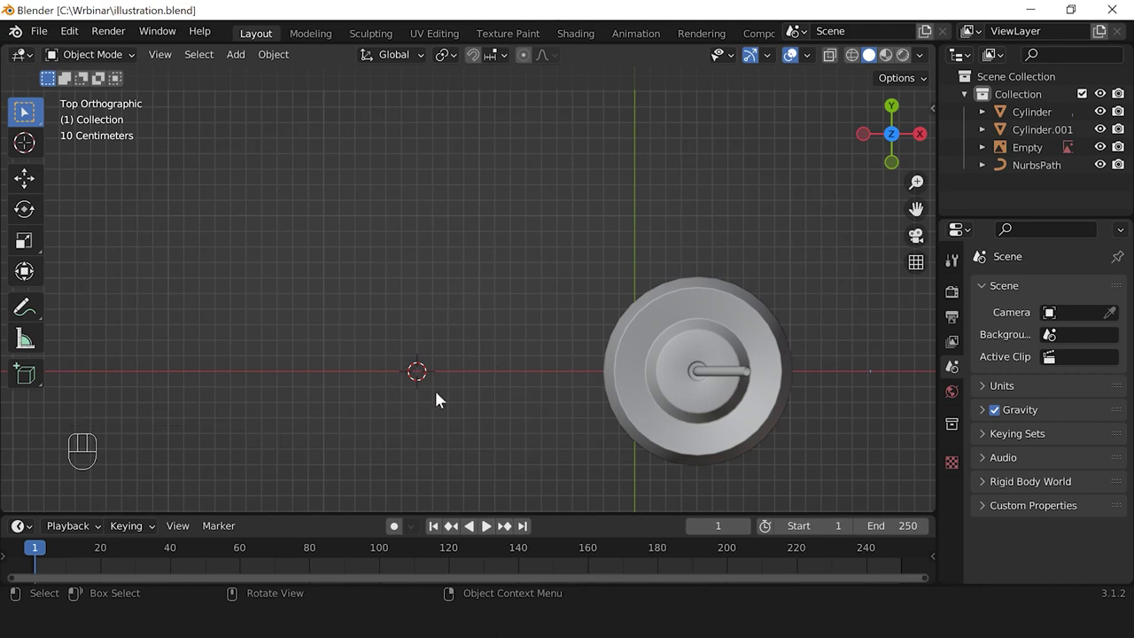
# Step: Orbit the cup, then switch to front view and pan toward the burger reference
pyautogui.moveTo(462, 431); pyautogui.dragTo(367, 387, button='middle')
pyautogui.scroll(-1, 492, 369)
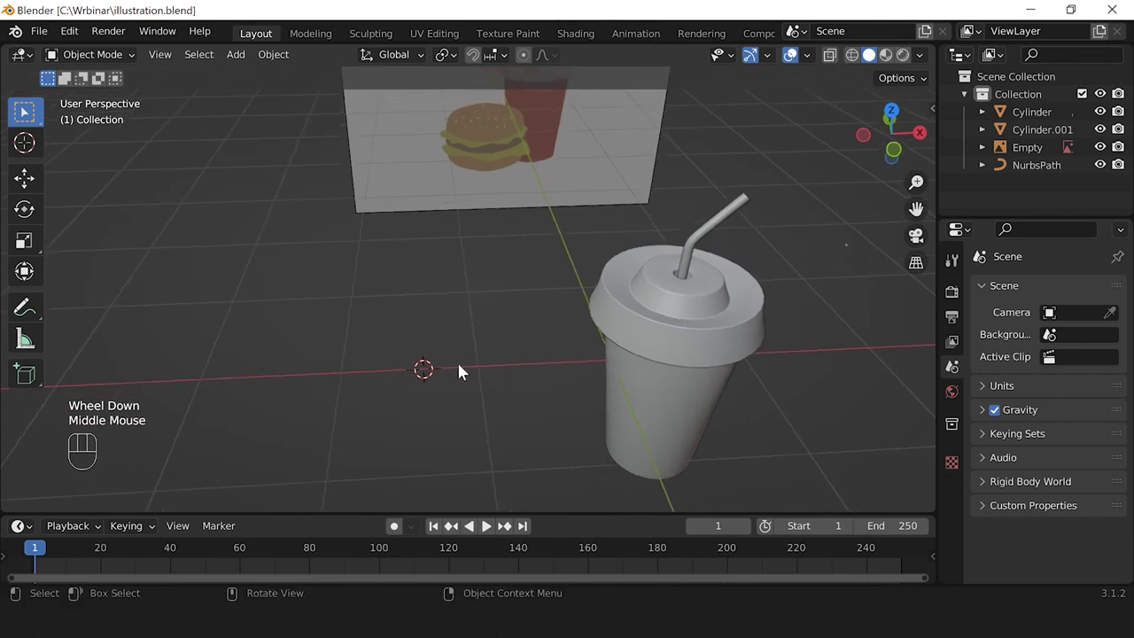
pyautogui.scroll(-1, 531, 390)
pyautogui.moveTo(550, 396); pyautogui.dragTo(523, 367, button='middle')
pyautogui.scroll(1, 524, 366)
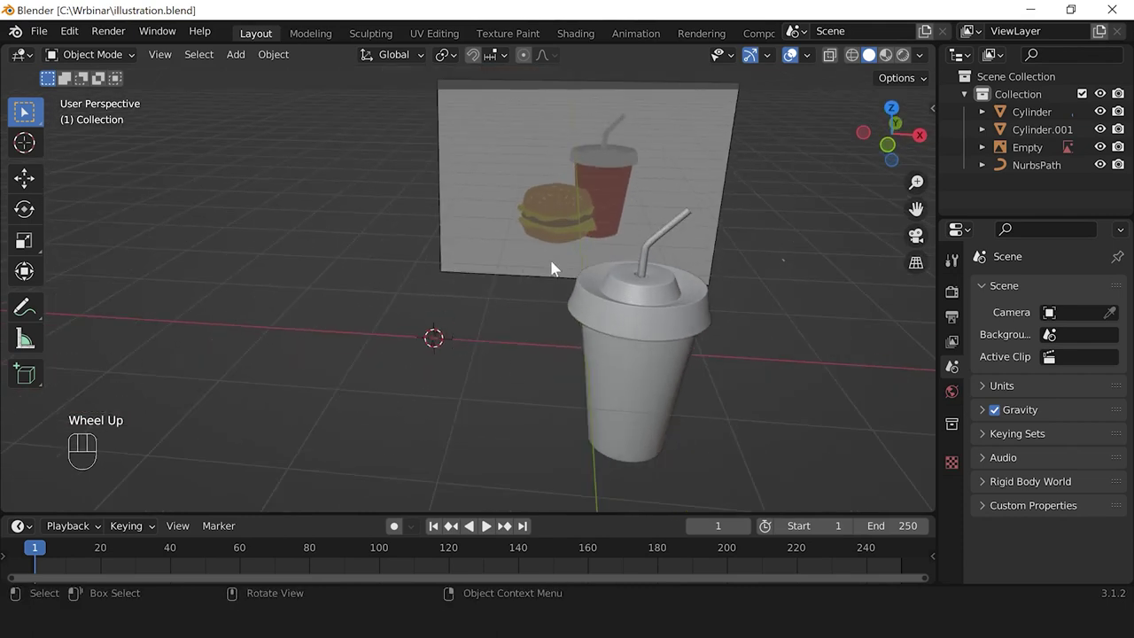
pyautogui.press('KP_1')
pyautogui.scroll(1, 585, 407)
pyautogui.keyDown('shift'); pyautogui.moveTo(584, 406); pyautogui.dragTo(469, 242, button='middle'); pyautogui.keyUp('shift')
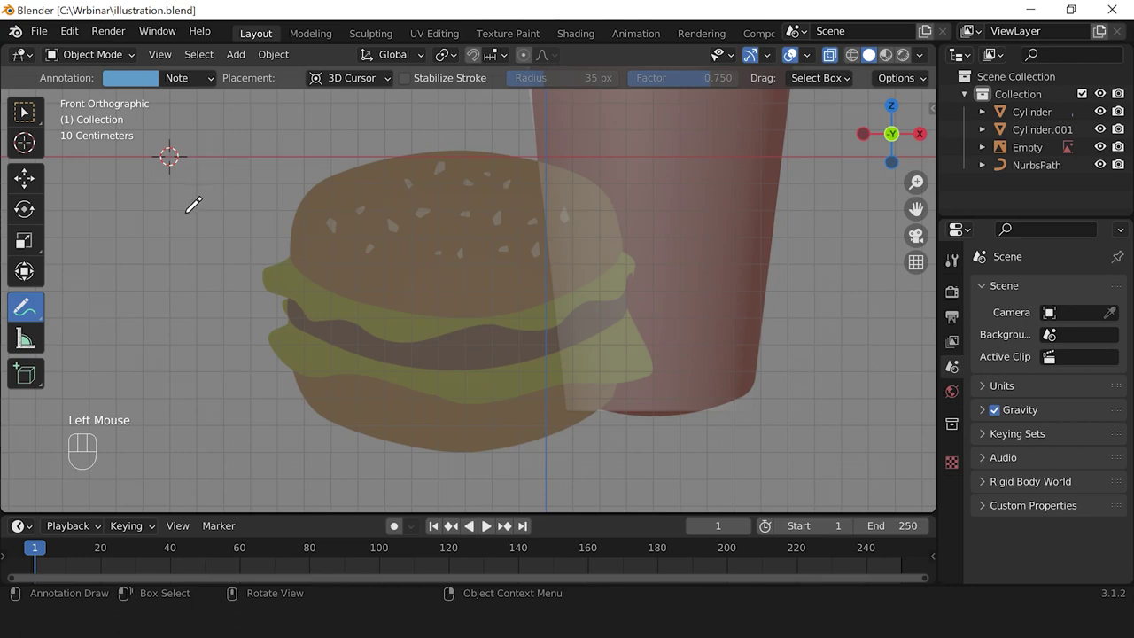
# Step: Draw four annotation arrows pointing at the burger's top bun, cheese and lettuce layers
pyautogui.moveTo(160, 210)
pyautogui.mouseDown()
pyautogui.moveTo(288, 209)
pyautogui.moveTo(292, 230)
pyautogui.mouseUp()
pyautogui.moveTo(199, 437)
pyautogui.mouseDown()
pyautogui.moveTo(302, 393)
pyautogui.moveTo(293, 409)
pyautogui.mouseUp()
pyautogui.moveTo(217, 263)
pyautogui.mouseDown()
pyautogui.moveTo(235, 260)
pyautogui.moveTo(268, 281)
pyautogui.mouseUp()
pyautogui.moveTo(230, 367); pyautogui.dragTo(288, 348)
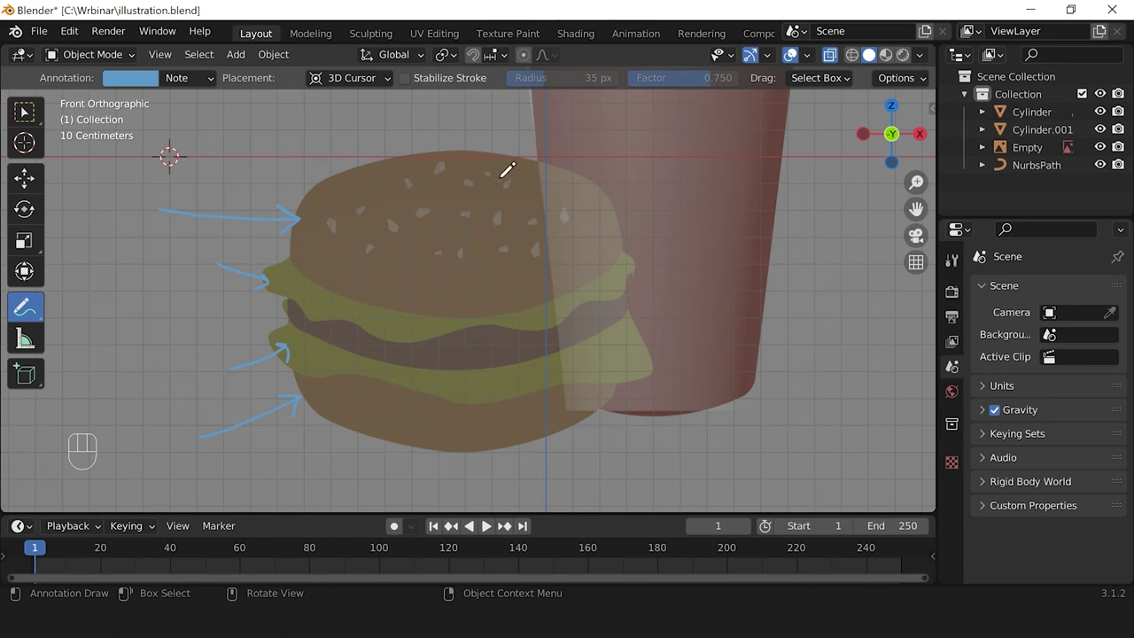
# Step: Turn off X-ray so the cup displays solid, and zoom out
pyautogui.scroll(2, 797, 77)
pyautogui.click(829, 54)
pyautogui.scroll(-2, 449, 286)
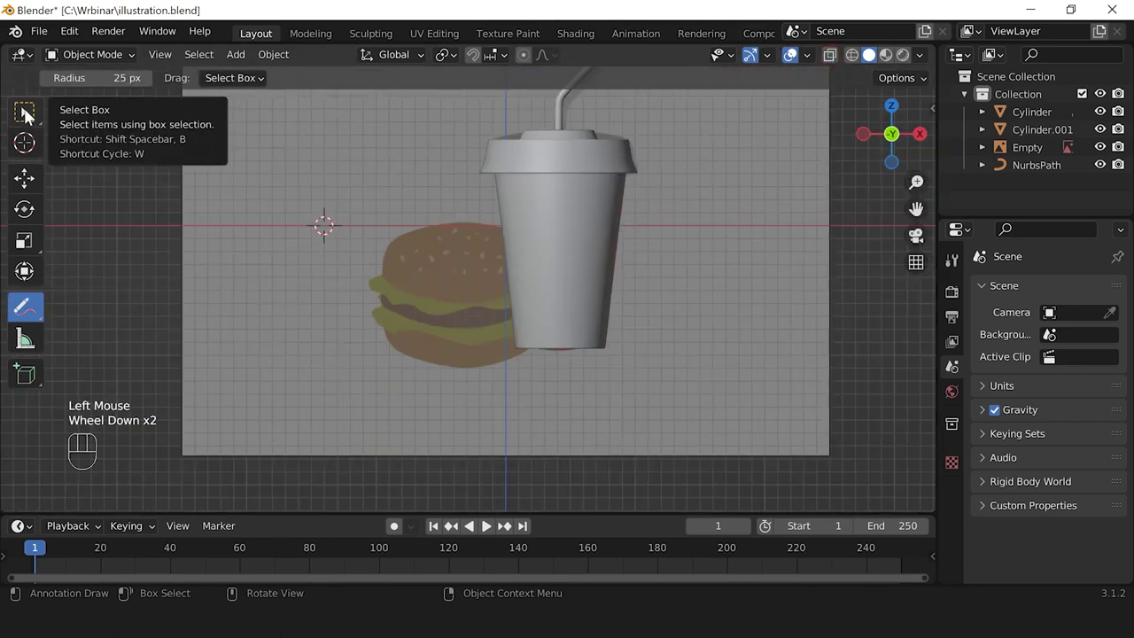
# Step: Add a UV Sphere and scale it down
pyautogui.click(25, 112)
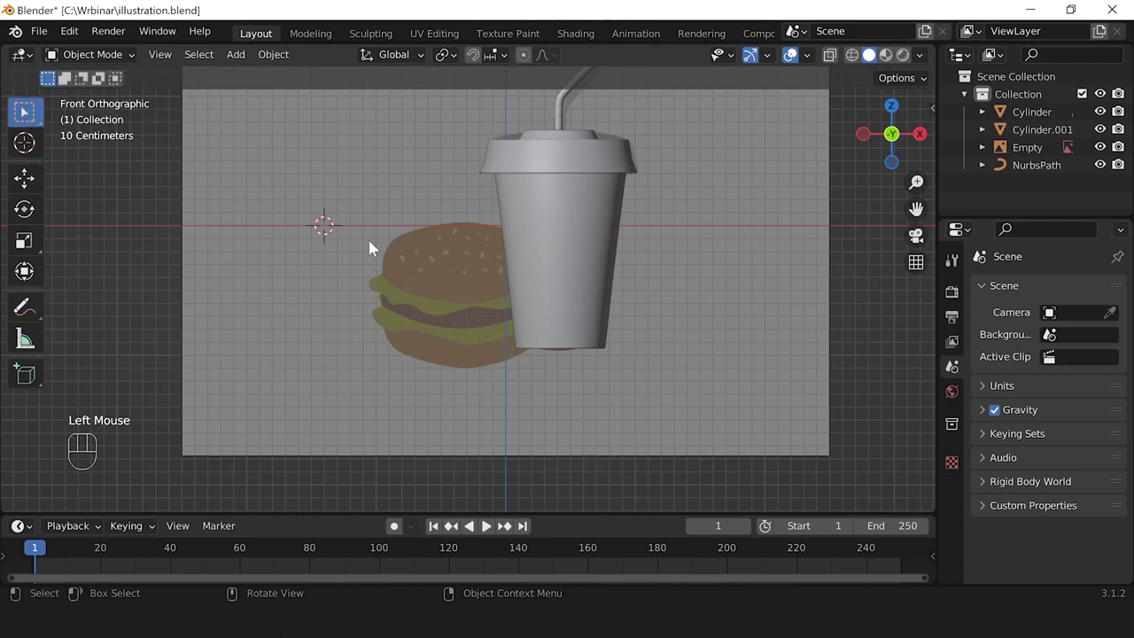
pyautogui.scroll(2, 369, 248)
pyautogui.keyDown('shift'); pyautogui.moveTo(387, 243); pyautogui.dragTo(407, 288, button='middle'); pyautogui.keyUp('shift')
pyautogui.scroll(1, 407, 289)
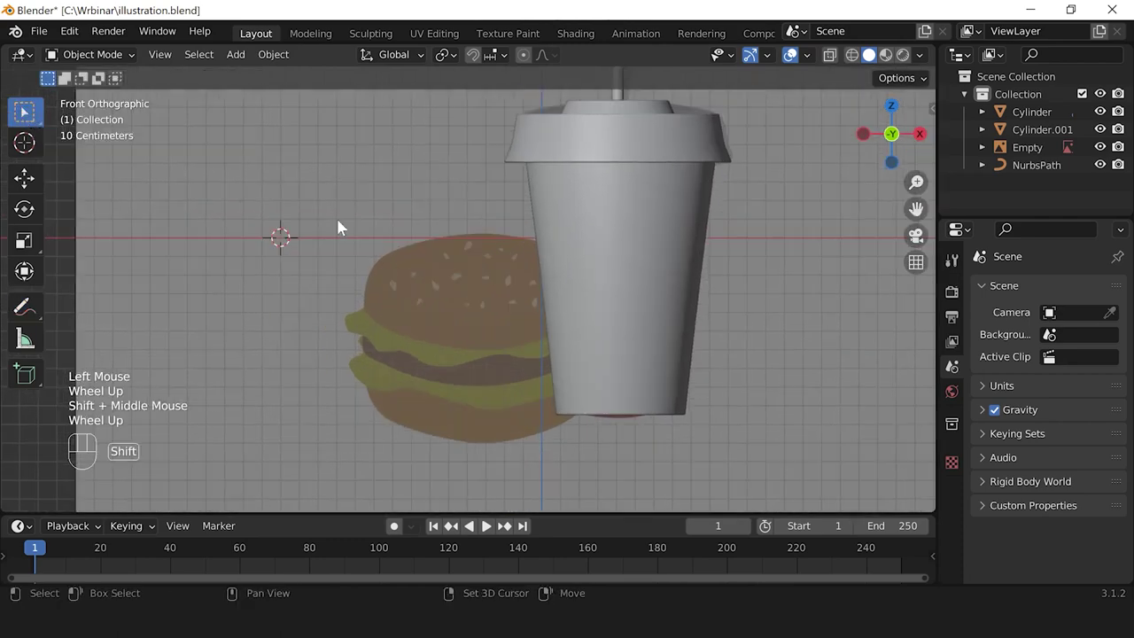
pyautogui.hotkey('shift', 'a')
pyautogui.moveTo(337, 221)
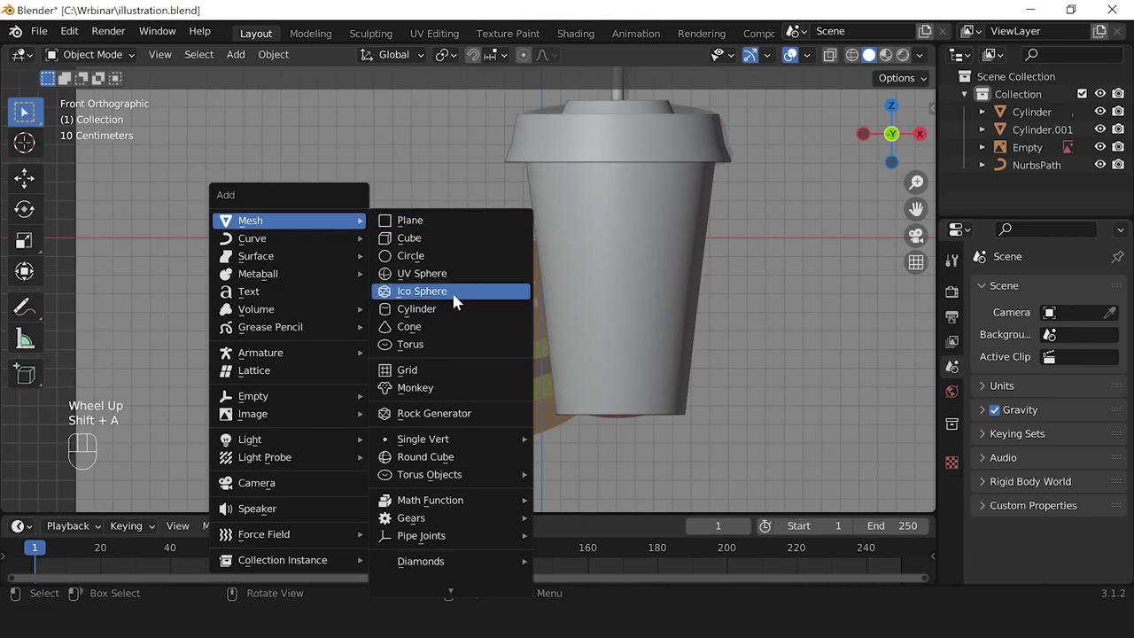
pyautogui.click(425, 274)
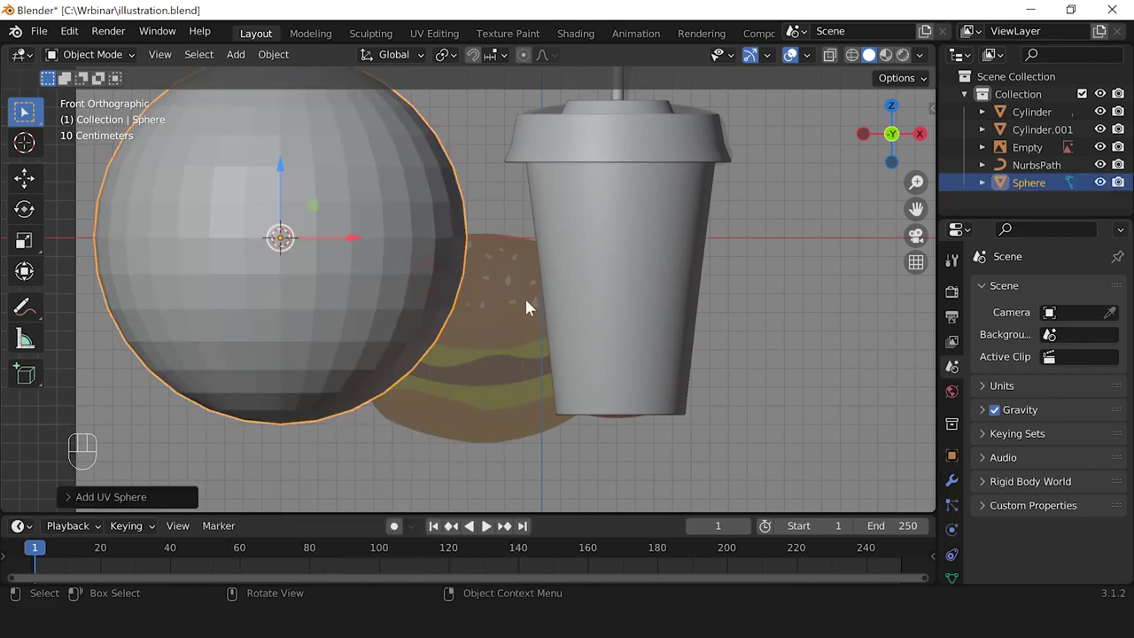
pyautogui.scroll(-2, 526, 306)
pyautogui.scroll(1, 527, 312)
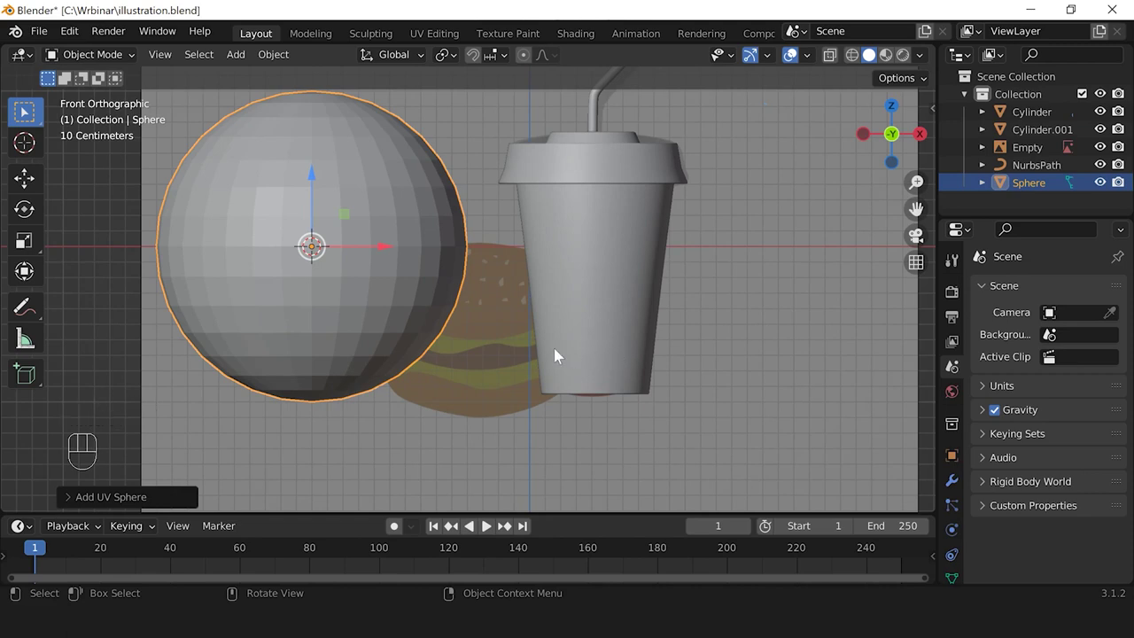
pyautogui.press('s')
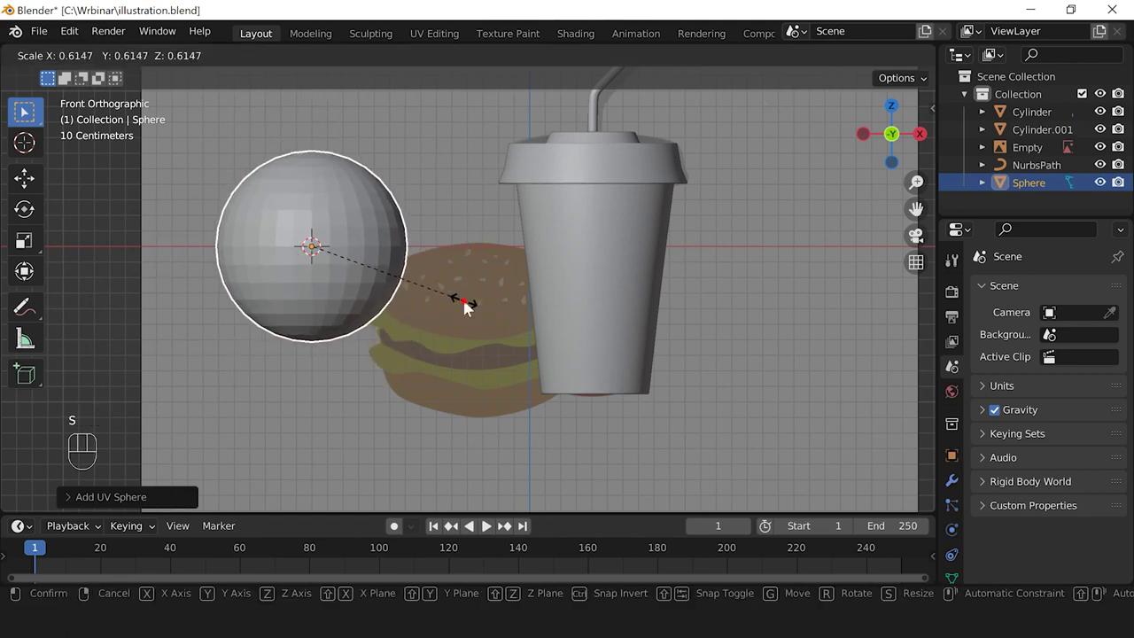
pyautogui.click(464, 307)
# Step: With X-ray on, move the sphere onto the burger's top bun and enter Edit Mode
pyautogui.click(829, 55)
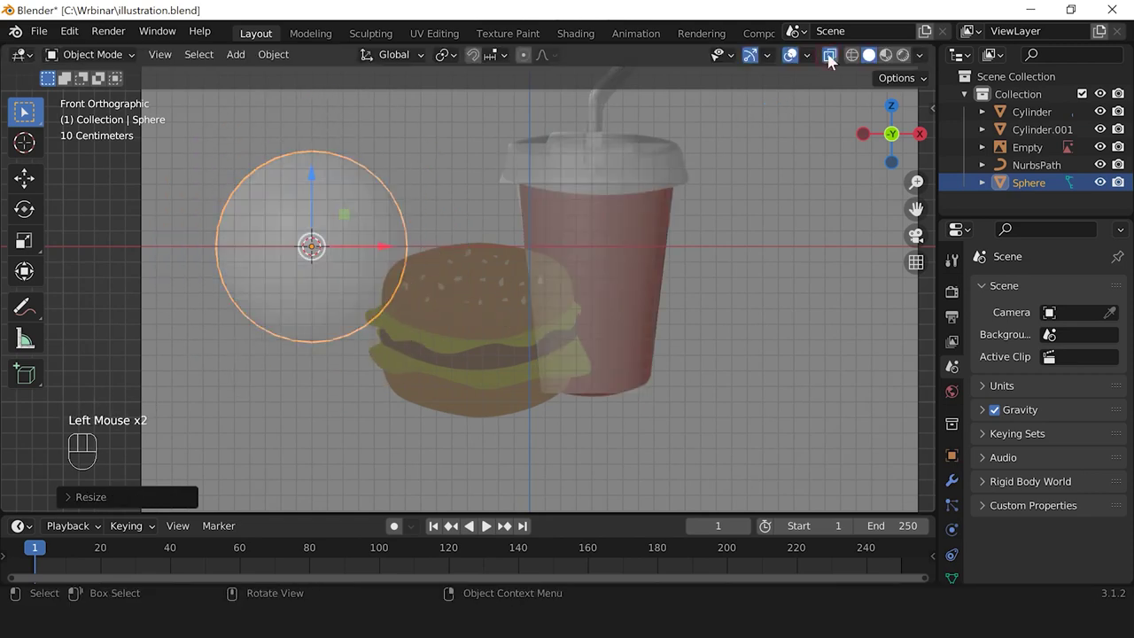
pyautogui.scroll(1, 541, 216)
pyautogui.keyDown('shift'); pyautogui.scroll(1, 460, 279); pyautogui.keyUp('shift')
pyautogui.keyDown('shift'); pyautogui.moveTo(459, 280); pyautogui.dragTo(582, 291, button='middle'); pyautogui.keyUp('shift')
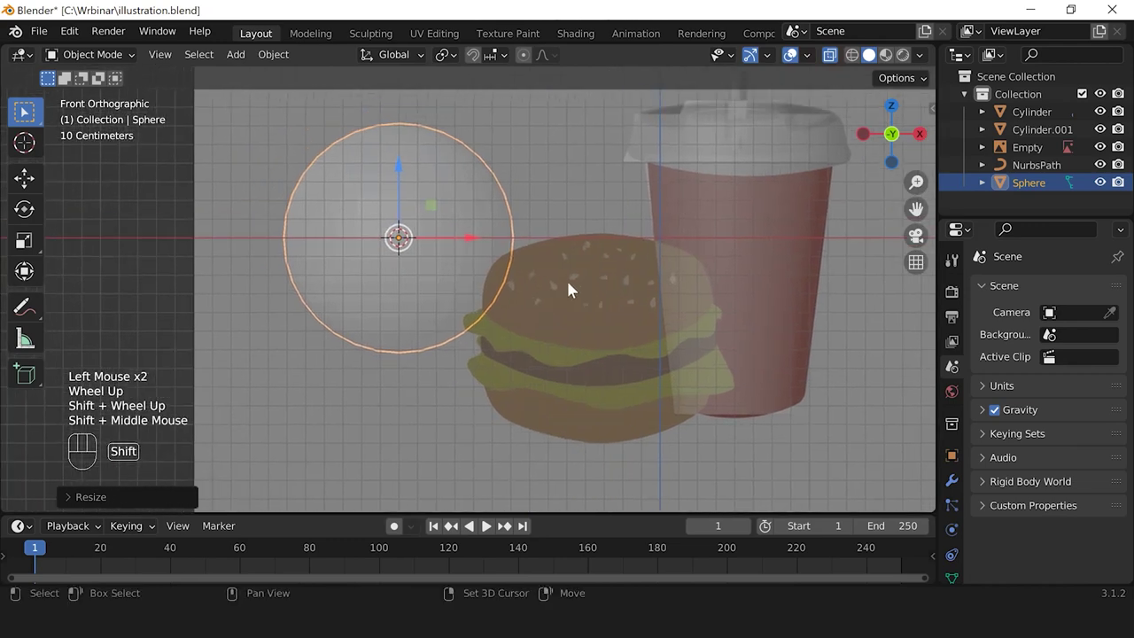
pyautogui.moveTo(470, 243); pyautogui.dragTo(683, 238)
pyautogui.moveTo(601, 165); pyautogui.dragTo(599, 203)
pyautogui.scroll(1, 664, 314)
pyautogui.scroll(1, 663, 318)
pyautogui.keyDown('shift'); pyautogui.moveTo(663, 319); pyautogui.dragTo(505, 328, button='middle'); pyautogui.keyUp('shift')
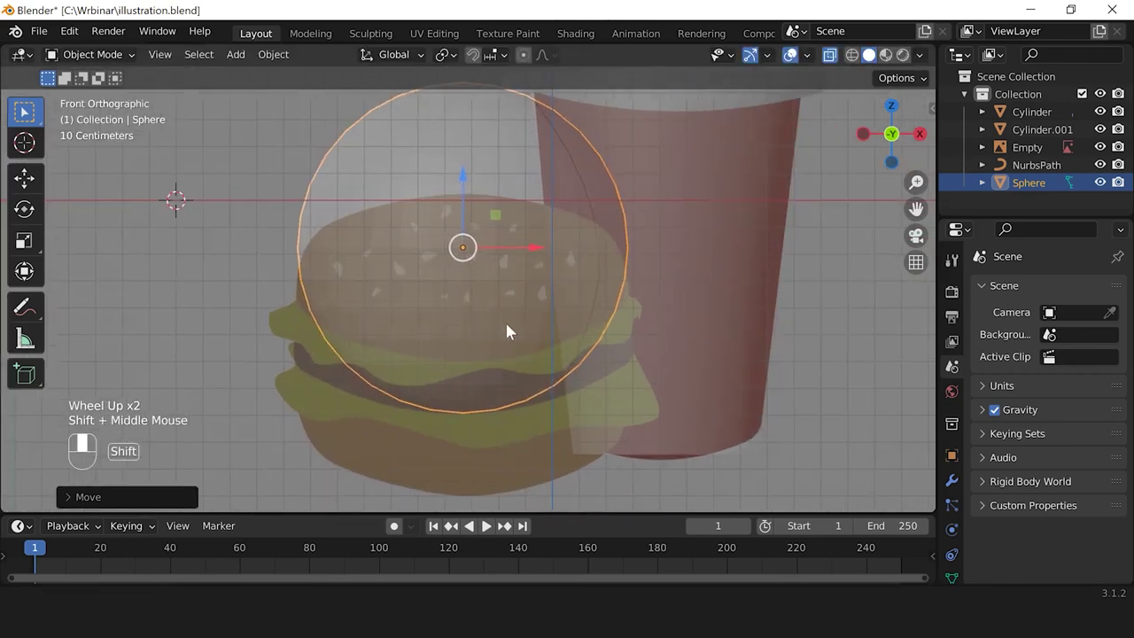
pyautogui.moveTo(470, 177); pyautogui.dragTo(466, 216)
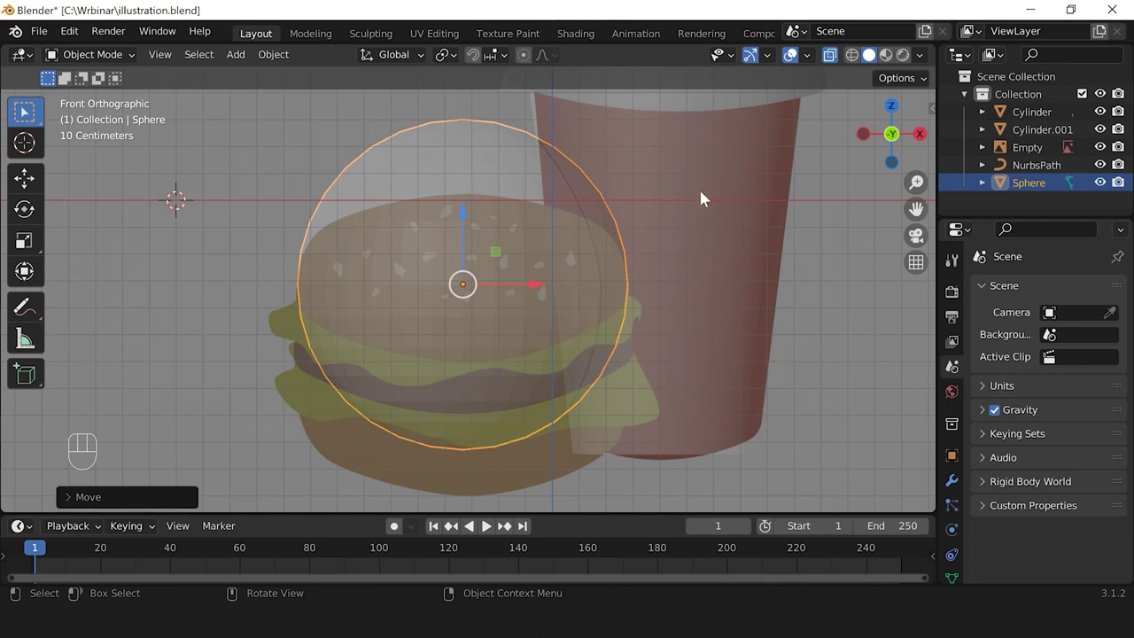
pyautogui.scroll(-2, 700, 196)
pyautogui.scroll(1, 700, 197)
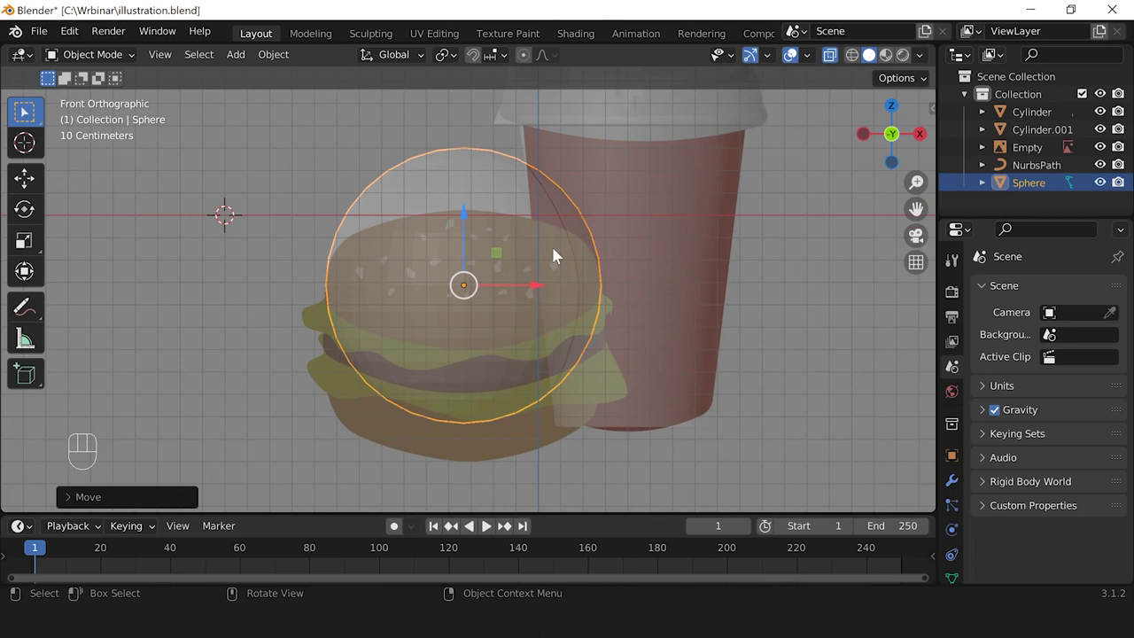
pyautogui.press('Tab')
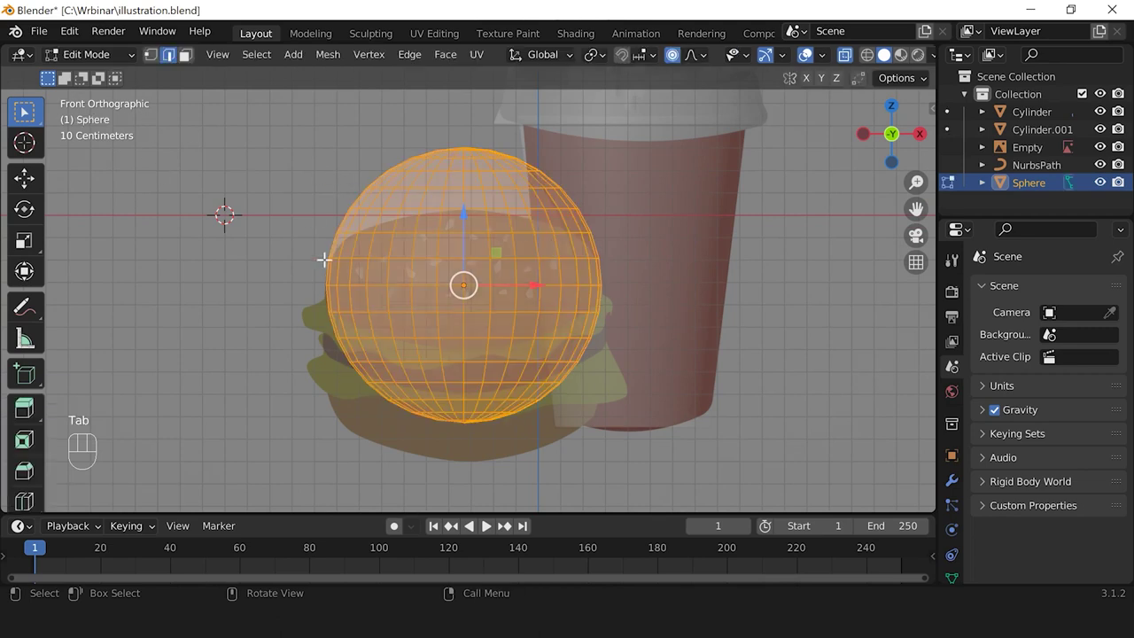
# Step: Box-select the sphere's lower-half vertices, delete them, and return to Object Mode
pyautogui.click(150, 56)
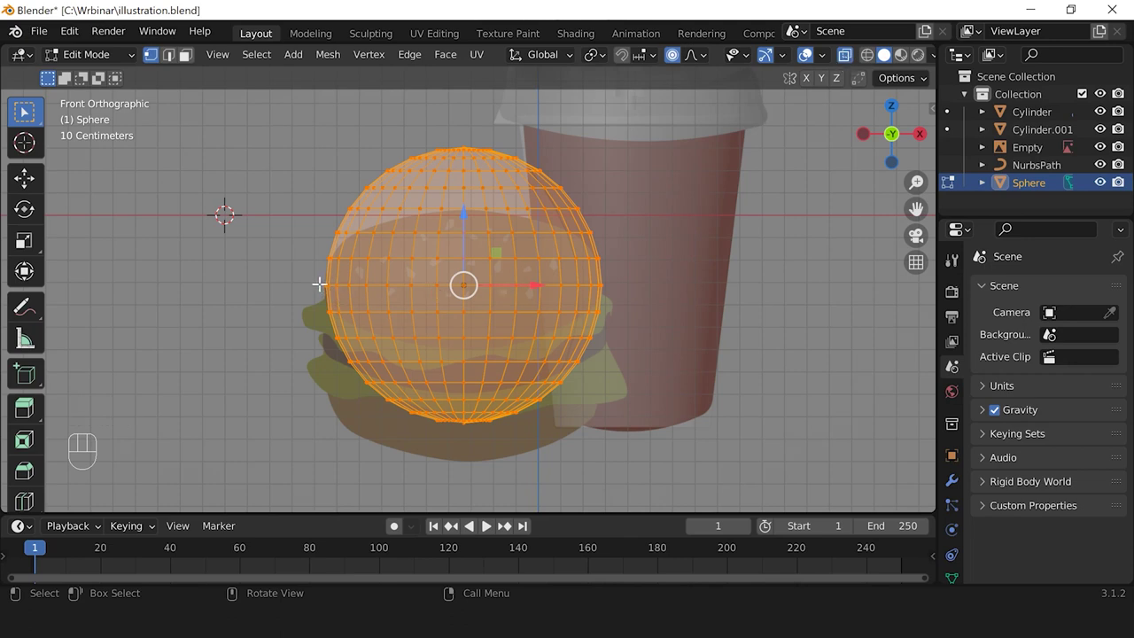
pyautogui.moveTo(292, 299); pyautogui.dragTo(676, 479)
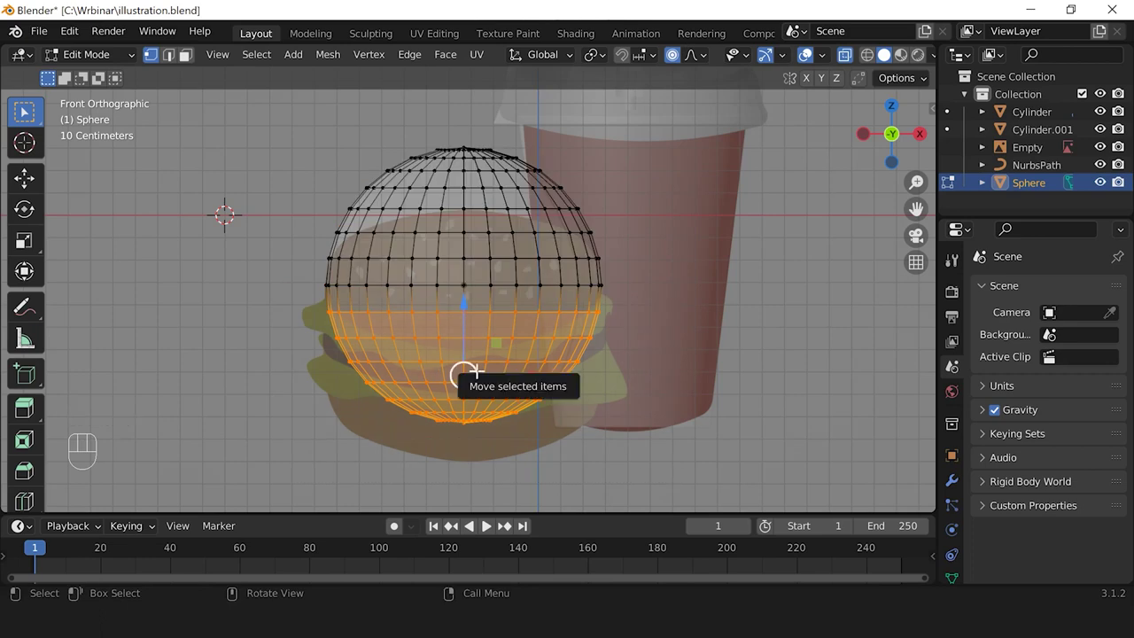
pyautogui.press('Delete')
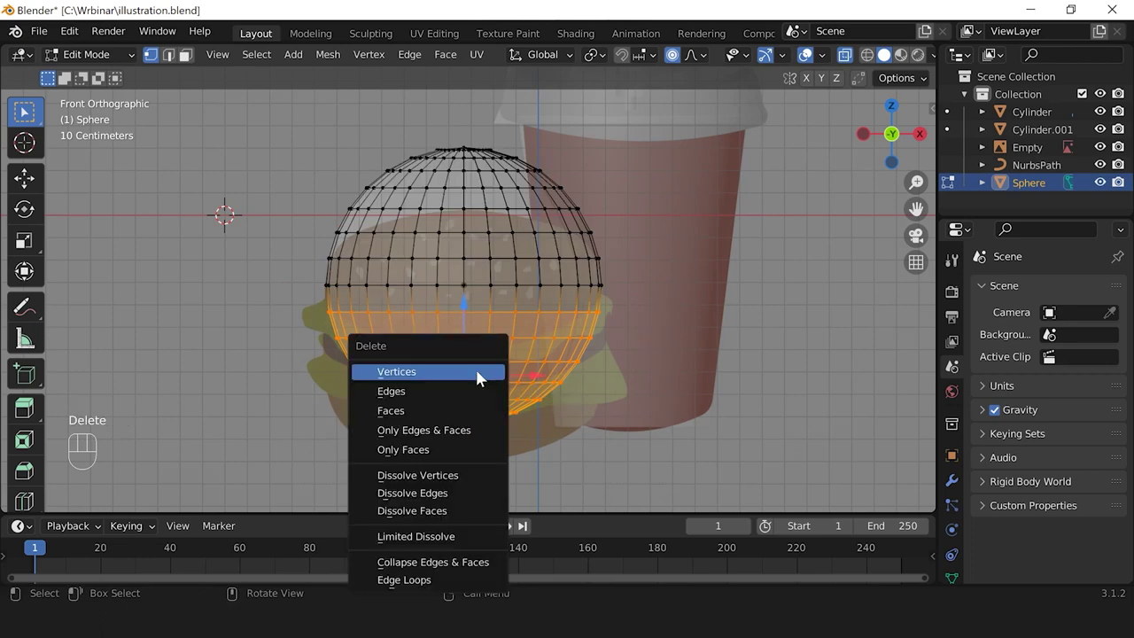
pyautogui.click(414, 372)
pyautogui.scroll(1, 523, 314)
pyautogui.press('Tab')
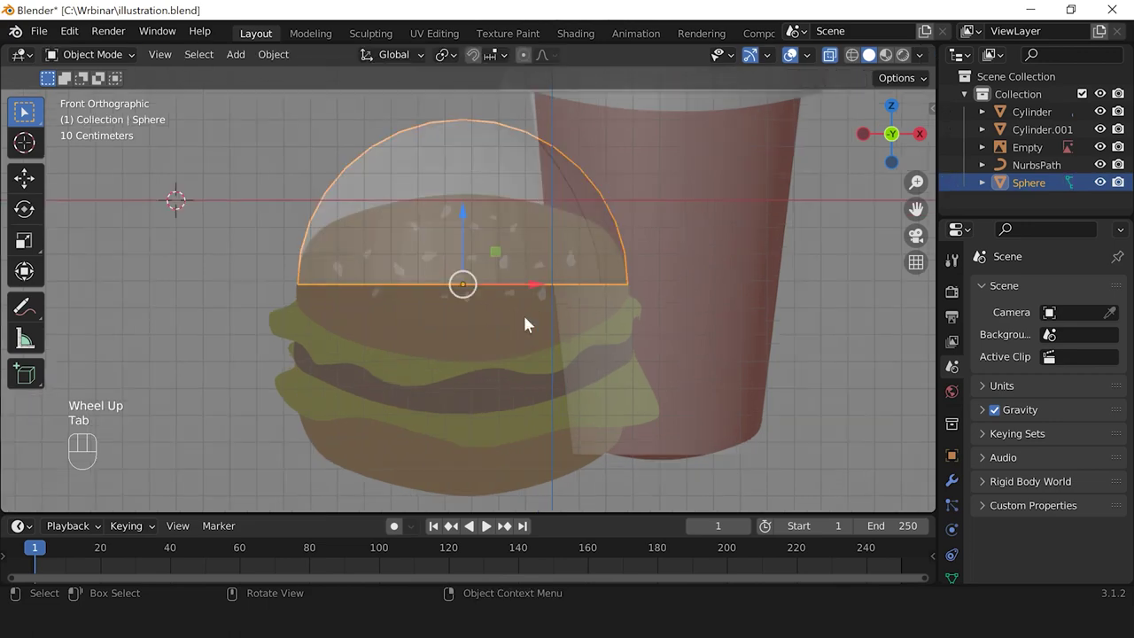
# Step: Turn off X-ray and orbit around the dome to inspect it
pyautogui.click(829, 55)
pyautogui.moveTo(788, 106); pyautogui.dragTo(496, 341, button='middle')
pyautogui.scroll(-2, 481, 290)
pyautogui.scroll(3, 496, 341)
pyautogui.keyDown('shift'); pyautogui.moveTo(495, 341); pyautogui.dragTo(461, 390, button='middle'); pyautogui.keyUp('shift')
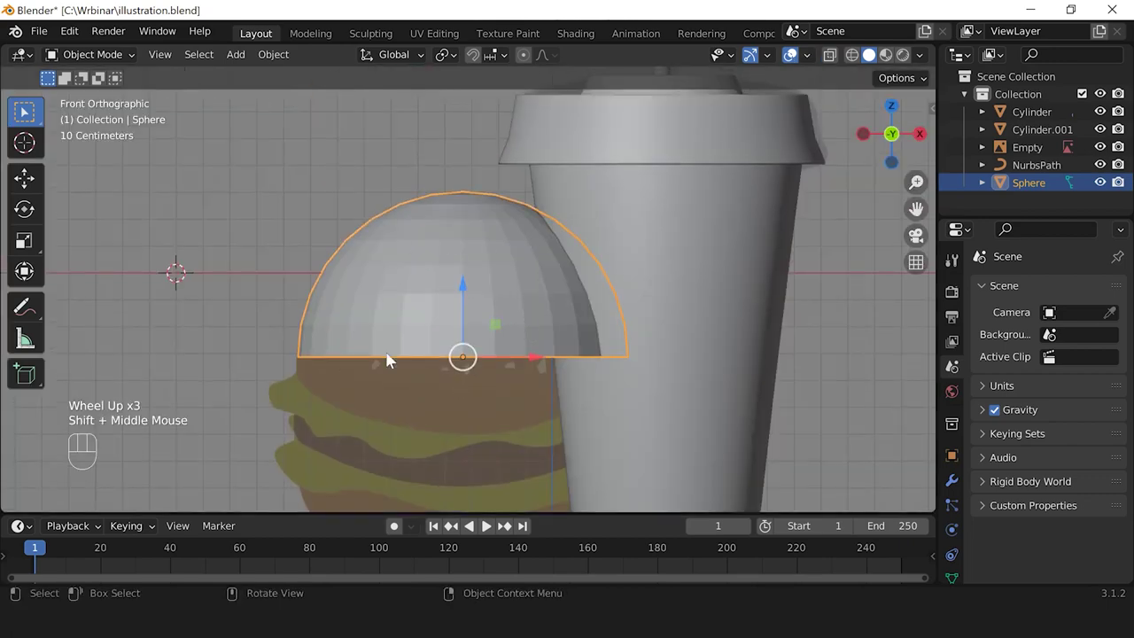
# Step: In Edit Mode with X-ray on, select all vertices and try pushing the dome's top down, then cancel
pyautogui.press('Tab')
pyautogui.scroll(1, 435, 321)
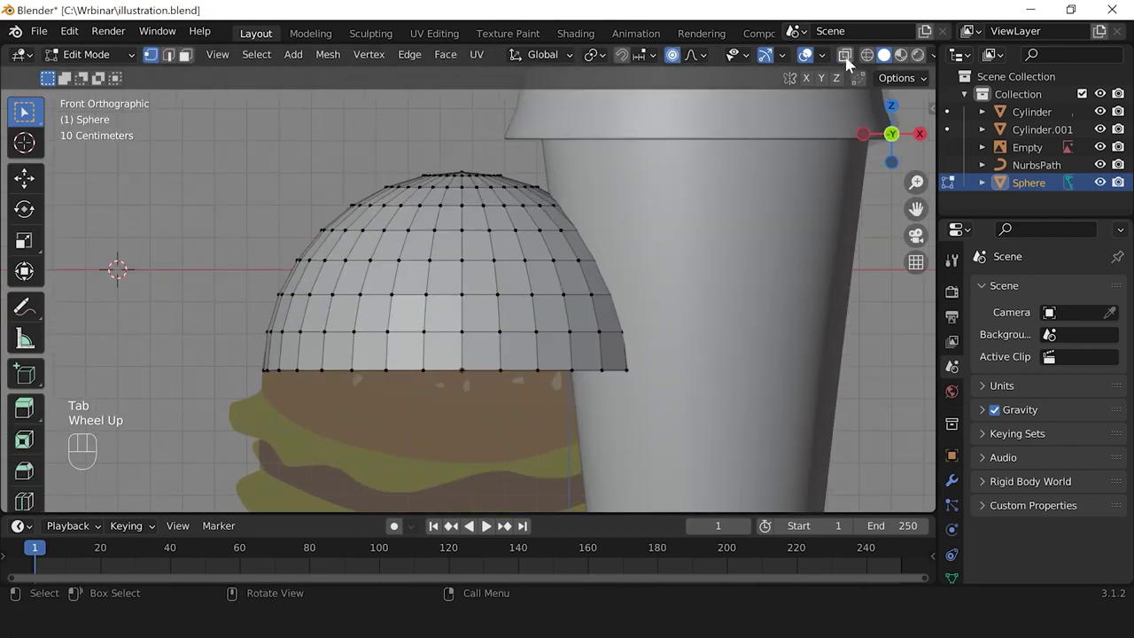
pyautogui.click(845, 58)
pyautogui.scroll(1, 336, 319)
pyautogui.scroll(-1, 304, 357)
pyautogui.scroll(-1, 372, 353)
pyautogui.scroll(1, 443, 346)
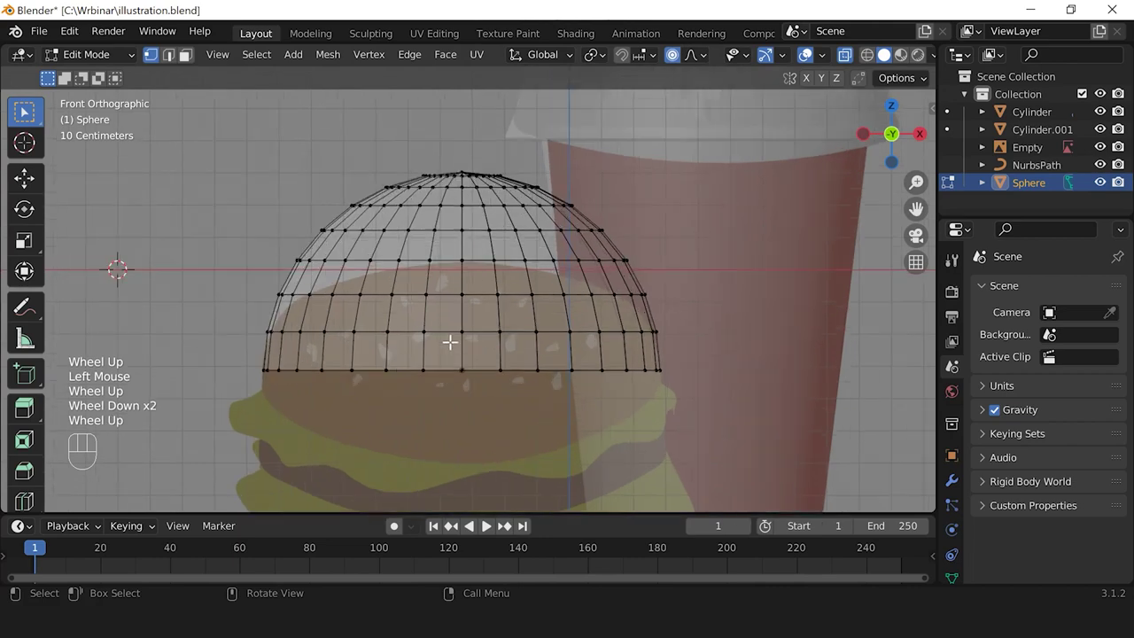
pyautogui.press('a')
pyautogui.moveTo(461, 185); pyautogui.dragTo(469, 278)
pyautogui.rightClick(463, 244)
pyautogui.click(683, 58)
pyautogui.click(683, 62)
pyautogui.scroll(-2, 478, 313)
pyautogui.keyDown('shift'); pyautogui.moveTo(479, 313); pyautogui.dragTo(443, 301, button='middle'); pyautogui.keyUp('shift')
pyautogui.scroll(3, 434, 292)
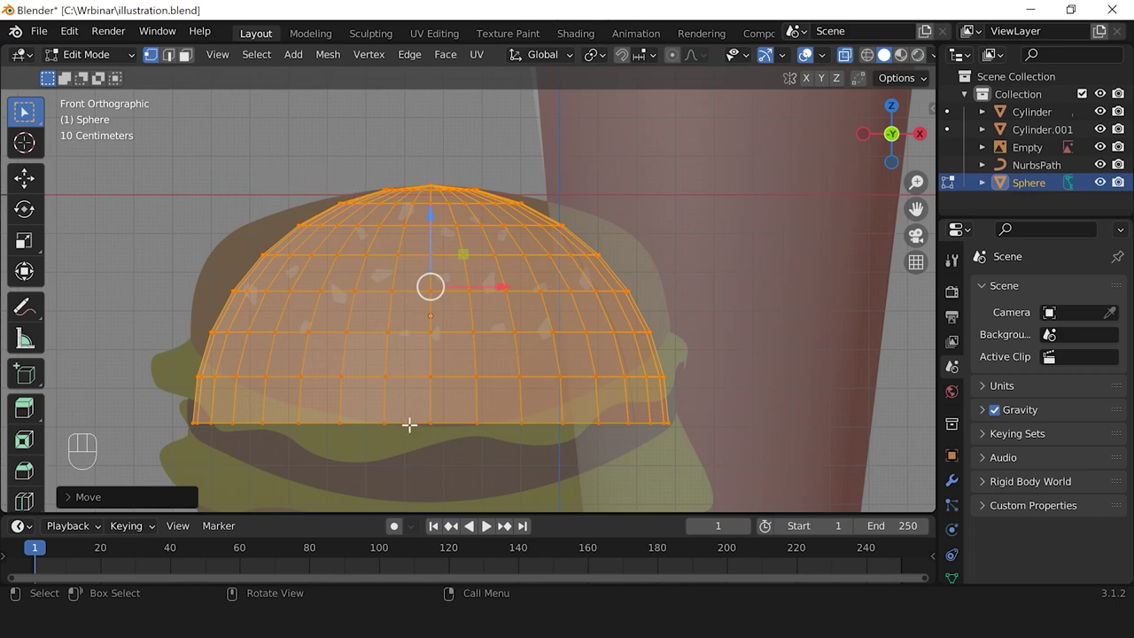
# Step: Select the dome's bottom row of vertices
pyautogui.click(194, 422)
pyautogui.click(432, 423)
pyautogui.moveTo(177, 406); pyautogui.dragTo(731, 437)
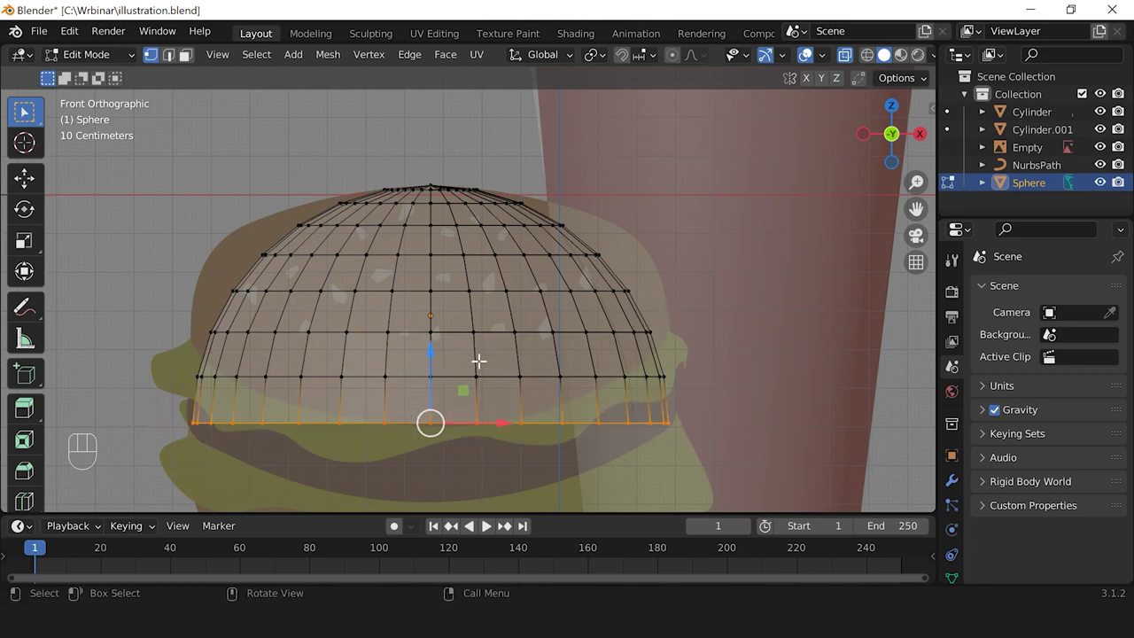
pyautogui.scroll(1, 602, 277)
pyautogui.scroll(-1, 602, 277)
pyautogui.scroll(1, 602, 276)
pyautogui.scroll(-1, 602, 277)
pyautogui.scroll(1, 602, 276)
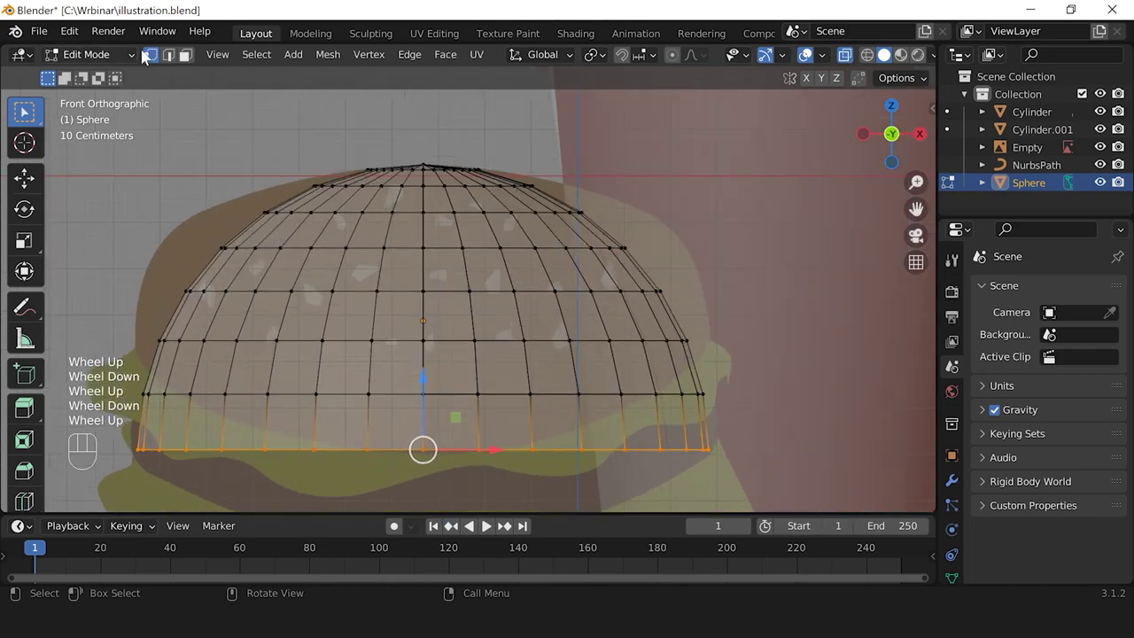
# Step: Select the mid-height edge loop and enable proportional editing
pyautogui.click(169, 56)
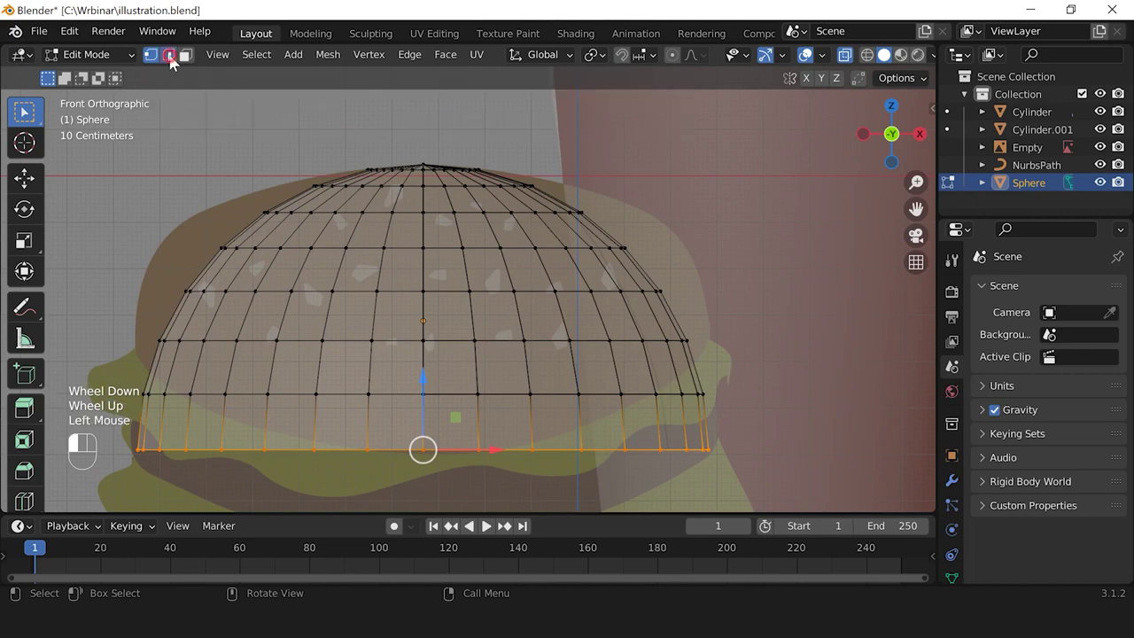
pyautogui.press('alt')
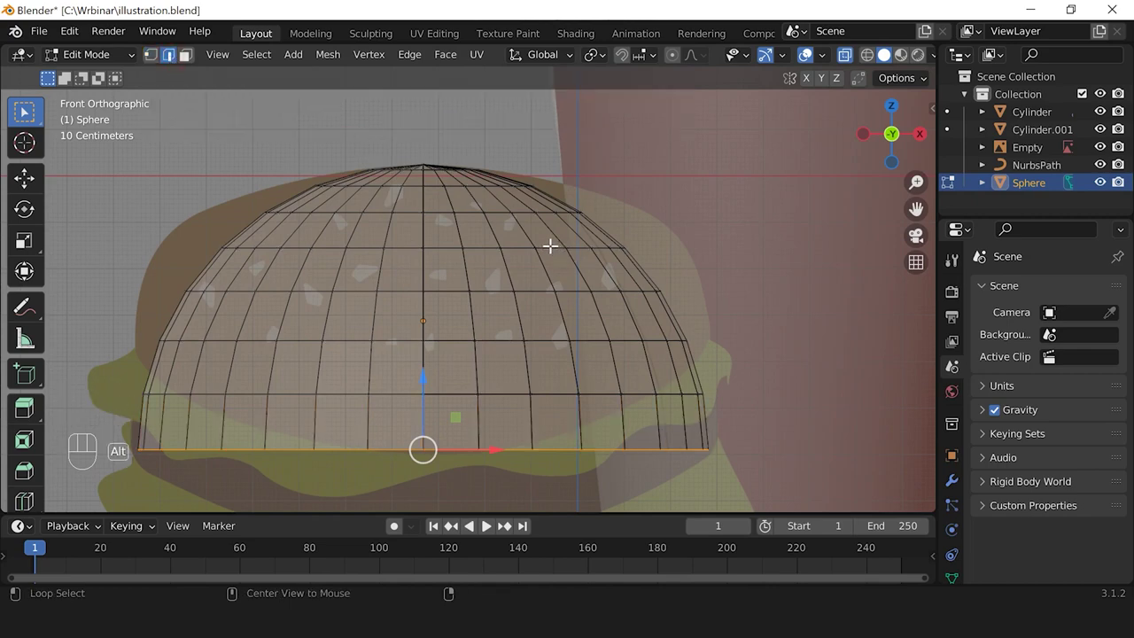
pyautogui.keyDown('alt'); pyautogui.click(551, 248); pyautogui.keyUp('alt')
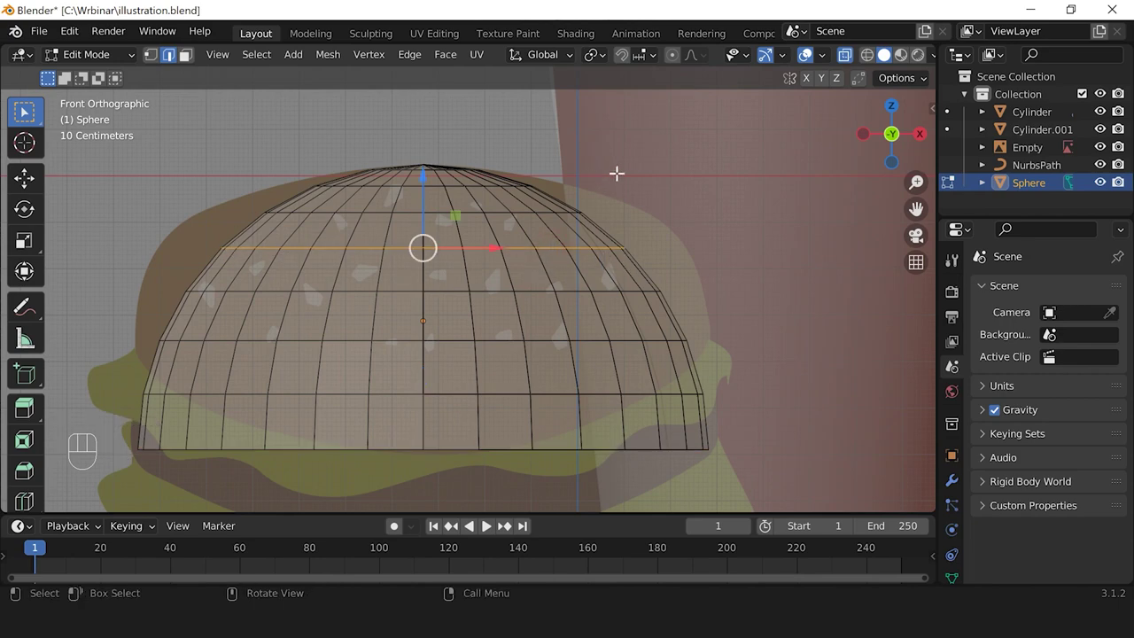
pyautogui.click(672, 56)
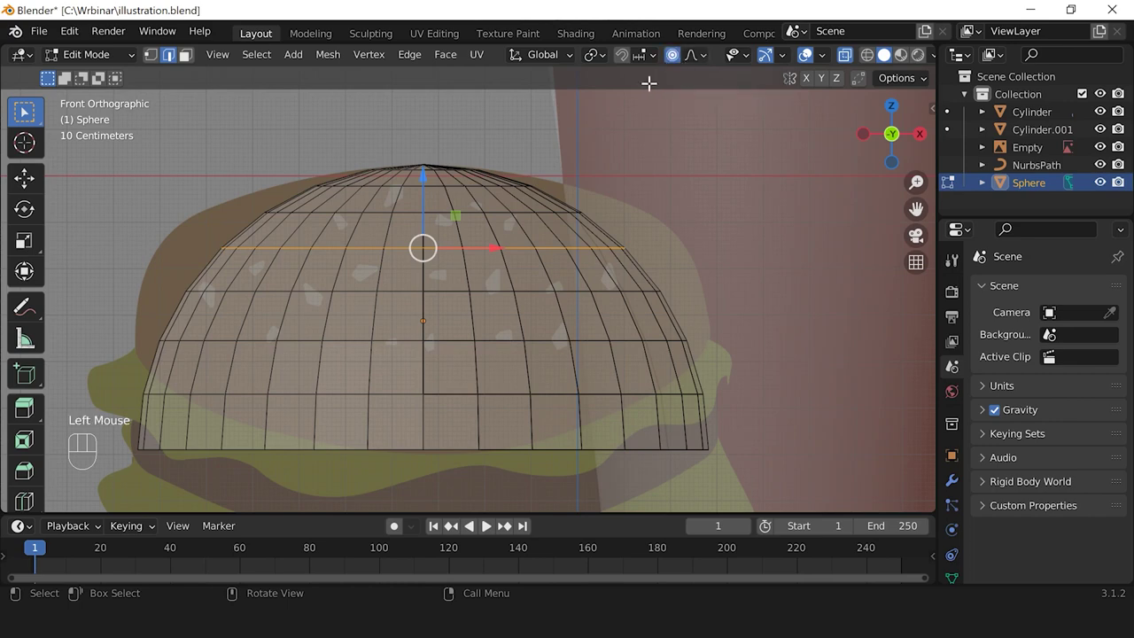
# Step: Scale the edge loop outward about 1.19 with smooth falloff, tuning the falloff radius
pyautogui.press('s')
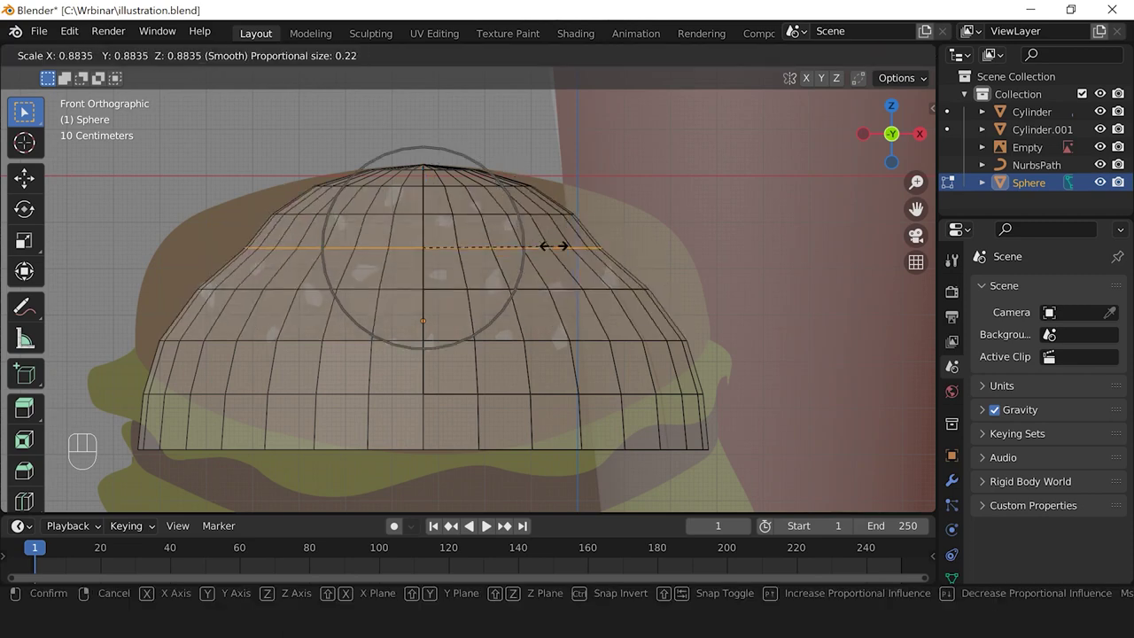
pyautogui.scroll(-3, 561, 227)
pyautogui.scroll(6, 560, 228)
pyautogui.scroll(-3, 560, 228)
pyautogui.scroll(2, 561, 227)
pyautogui.scroll(3, 561, 228)
pyautogui.scroll(-5, 560, 227)
pyautogui.scroll(6, 560, 228)
pyautogui.scroll(10, 561, 227)
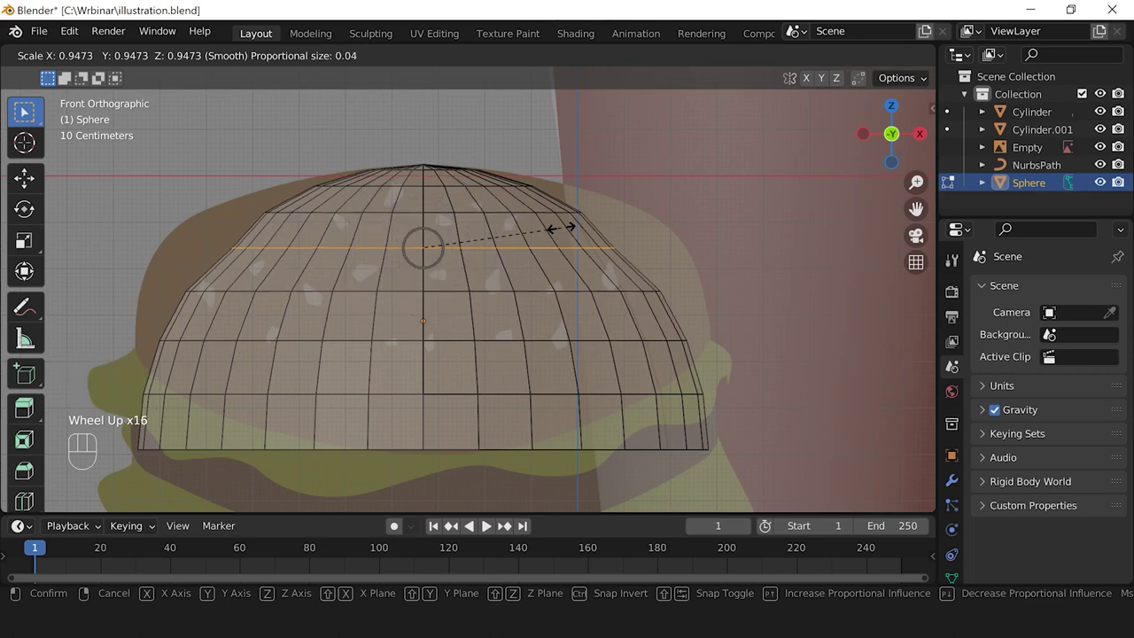
pyautogui.moveTo(523, 218)
pyautogui.scroll(-2, 523, 212)
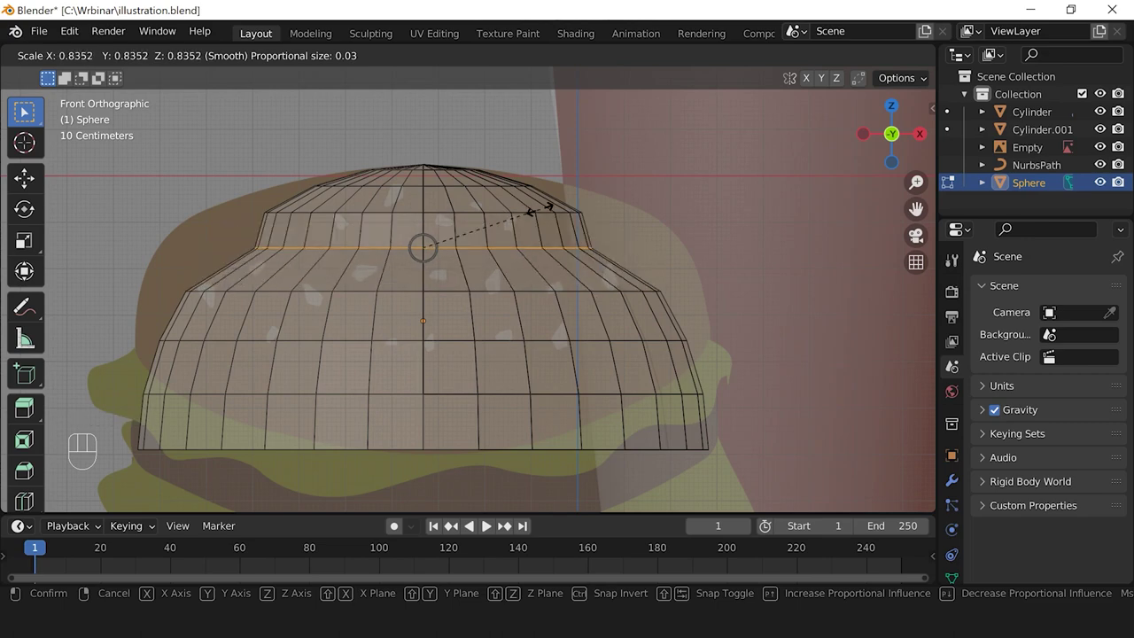
pyautogui.scroll(-5, 536, 210)
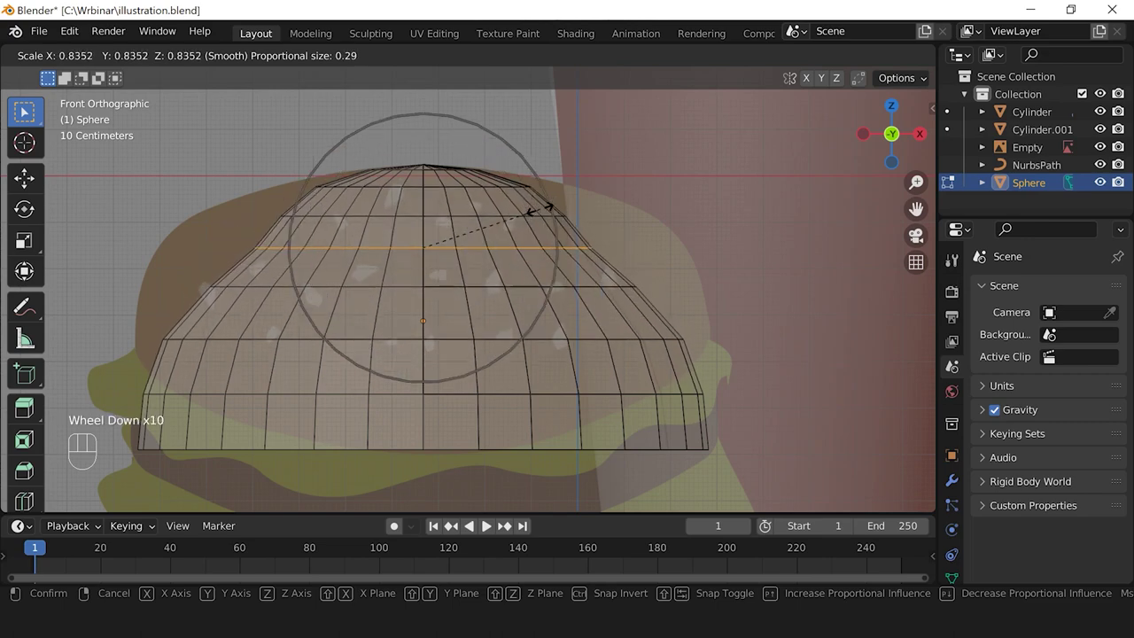
pyautogui.scroll(1, 540, 210)
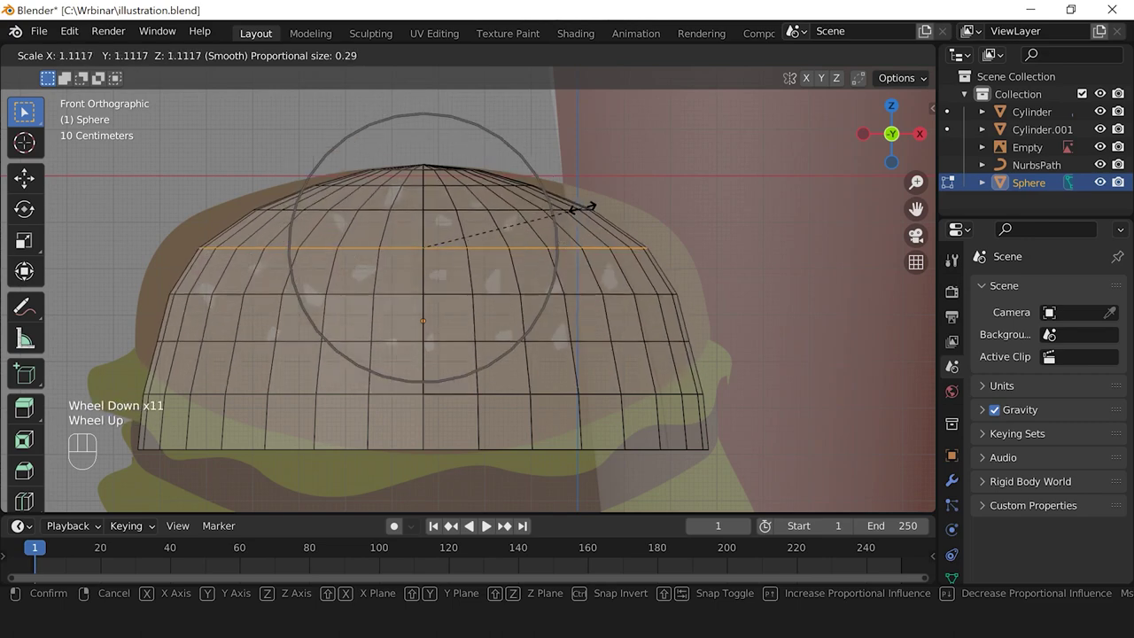
pyautogui.scroll(-3, 553, 204)
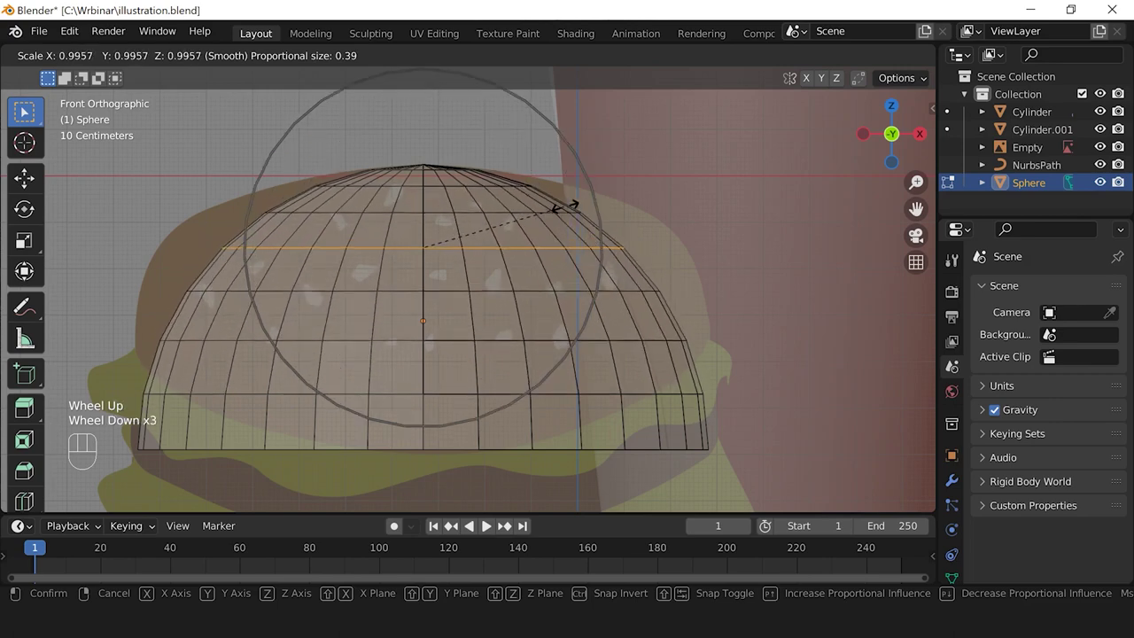
pyautogui.scroll(-2, 558, 205)
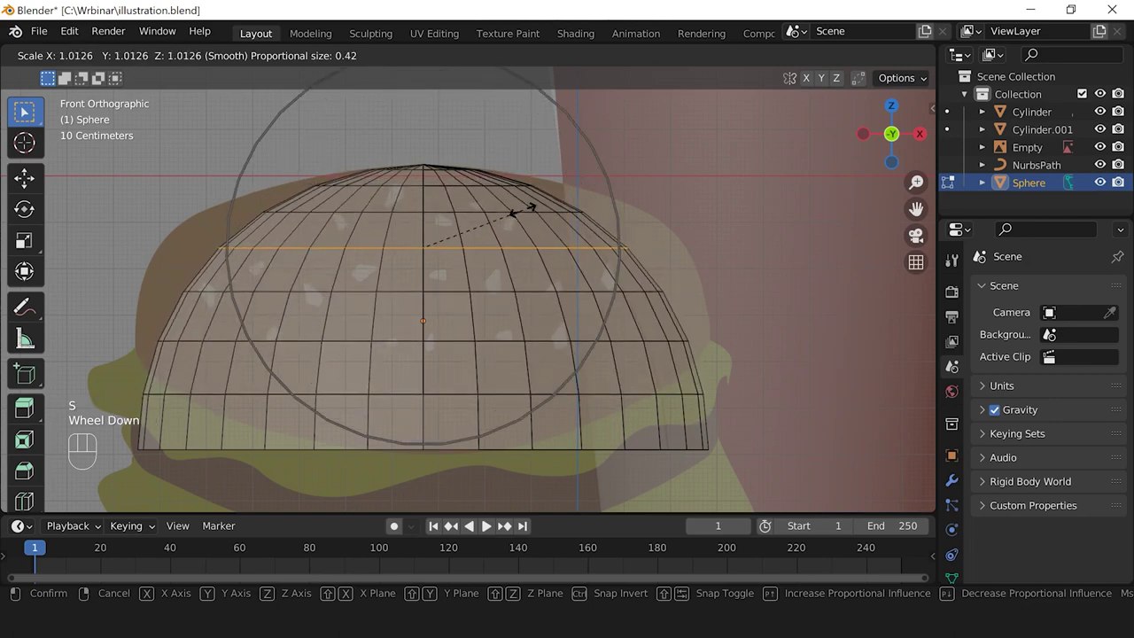
pyautogui.scroll(2, 524, 208)
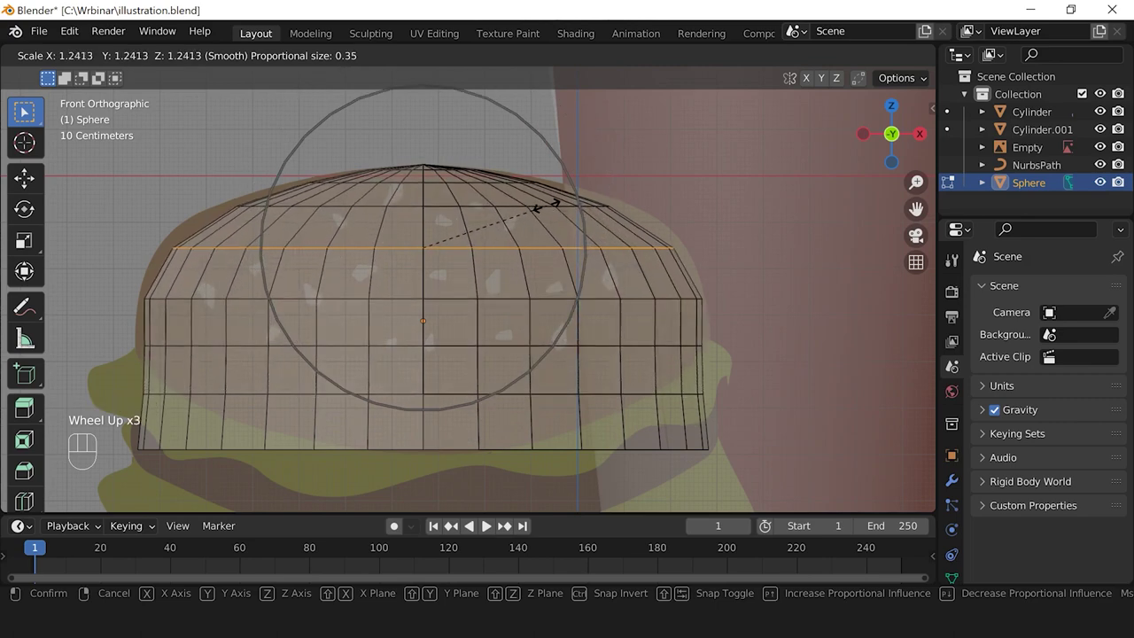
pyautogui.rightClick(547, 204)
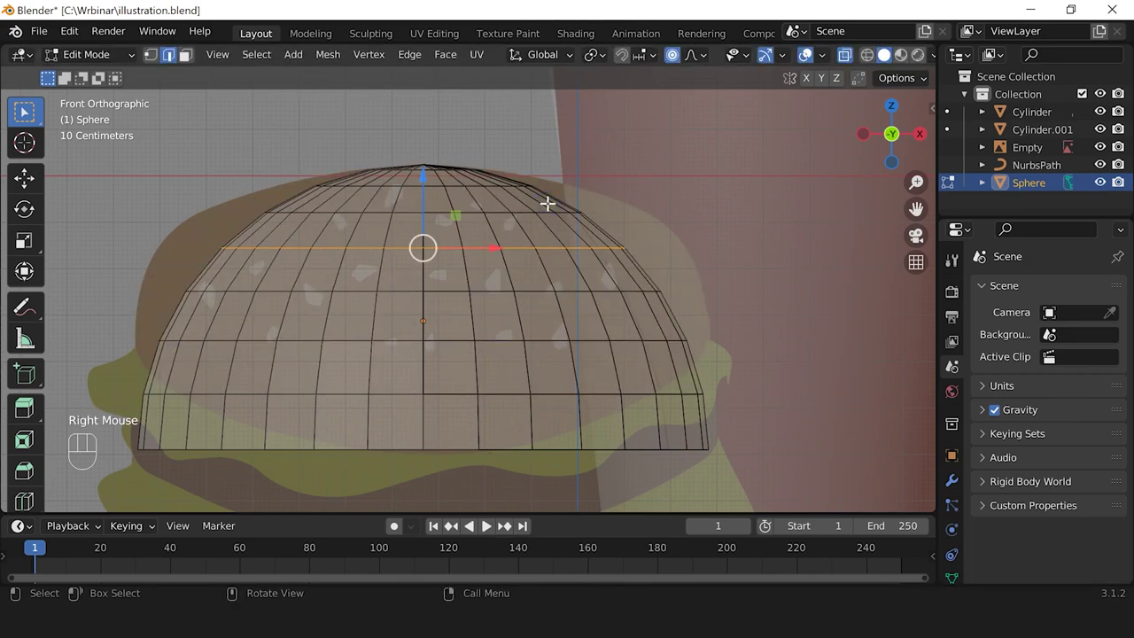
pyautogui.press('s')
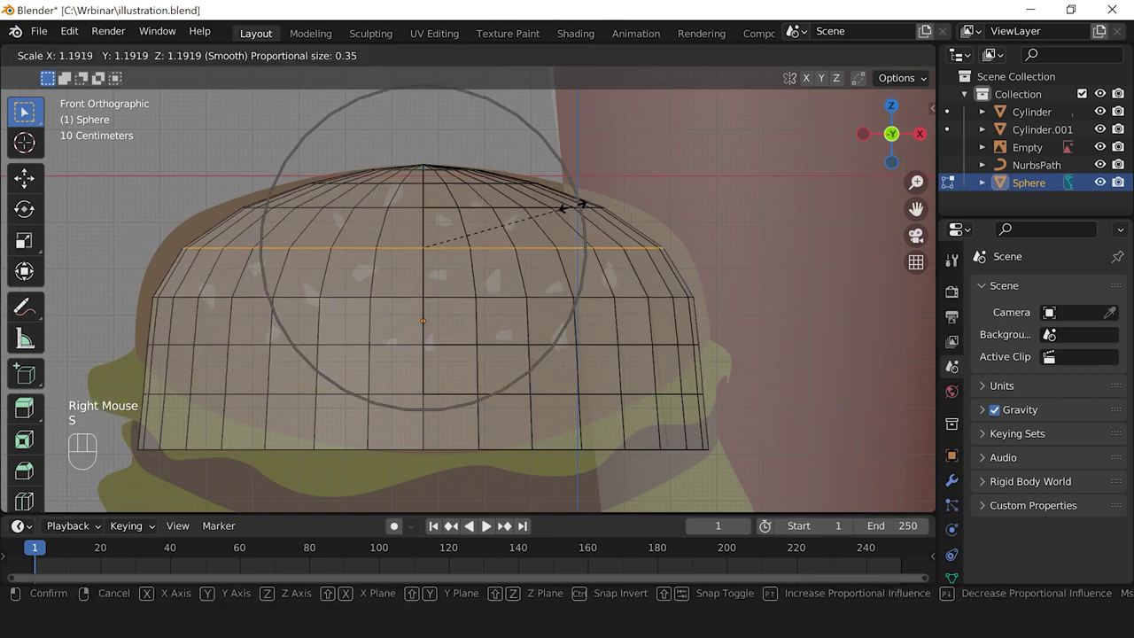
pyautogui.click(582, 205)
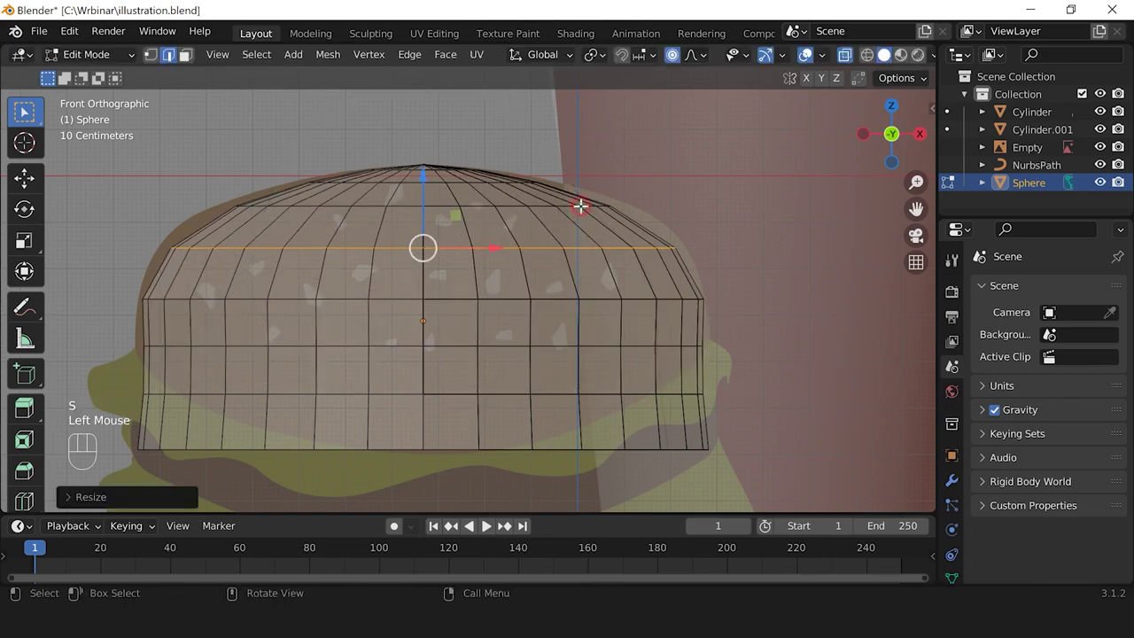
pyautogui.press('alt')
pyautogui.press('alt')
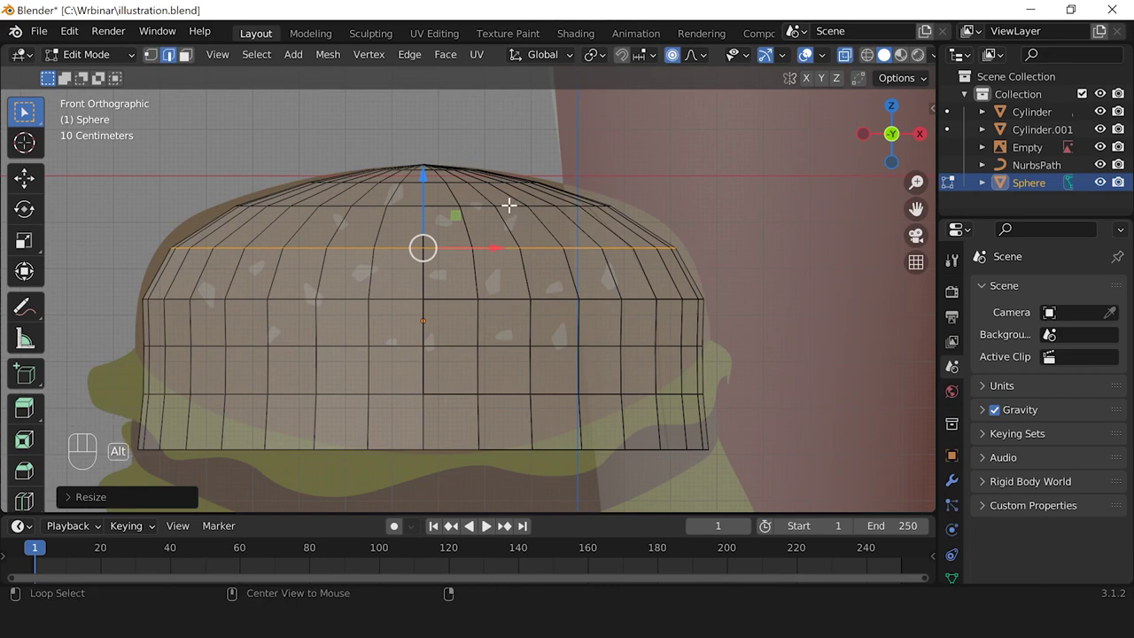
# Step: Widen the top ring slightly, about 1.03, and reshape the lower ring with smooth falloff
pyautogui.keyDown('alt'); pyautogui.click(509, 204); pyautogui.keyUp('alt')
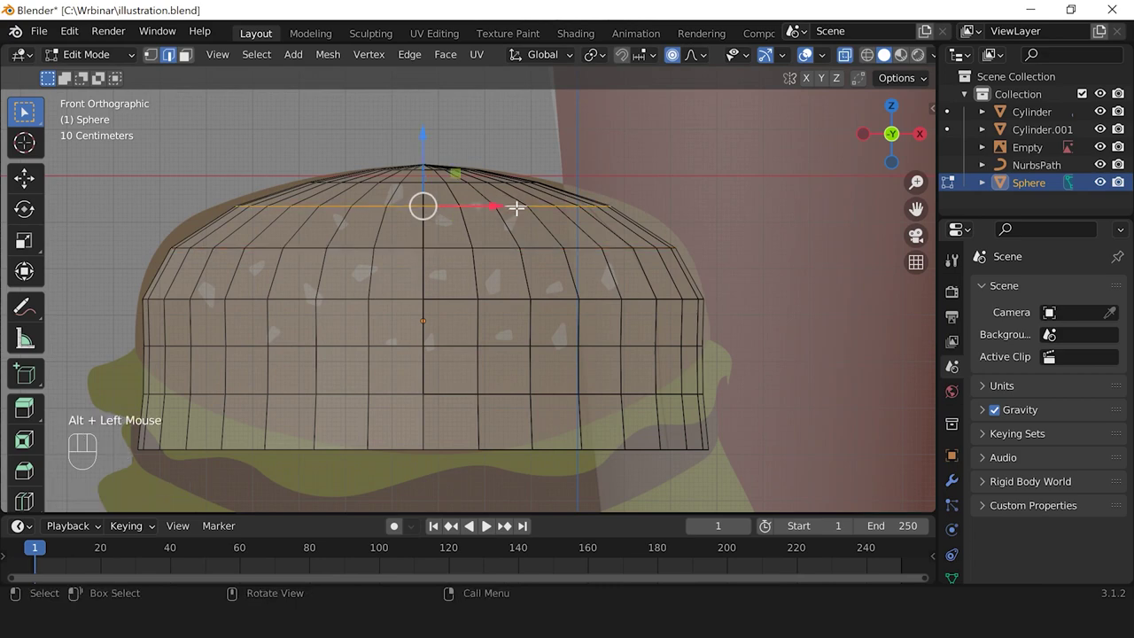
pyautogui.press('s')
pyautogui.scroll(6, 518, 207)
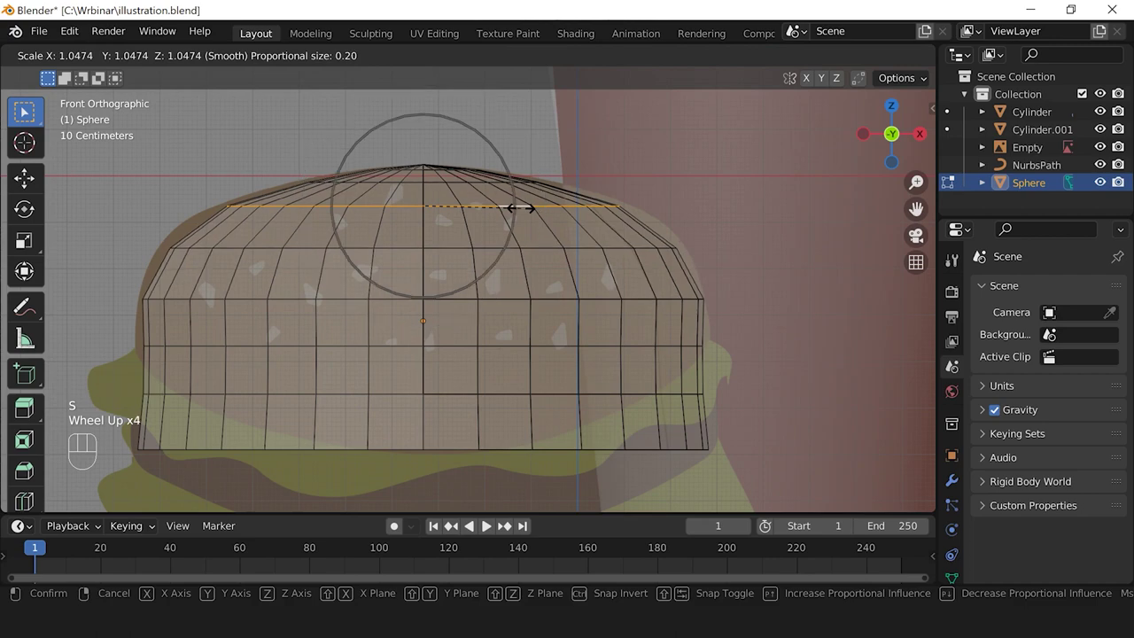
pyautogui.scroll(-1, 518, 208)
pyautogui.click(528, 204)
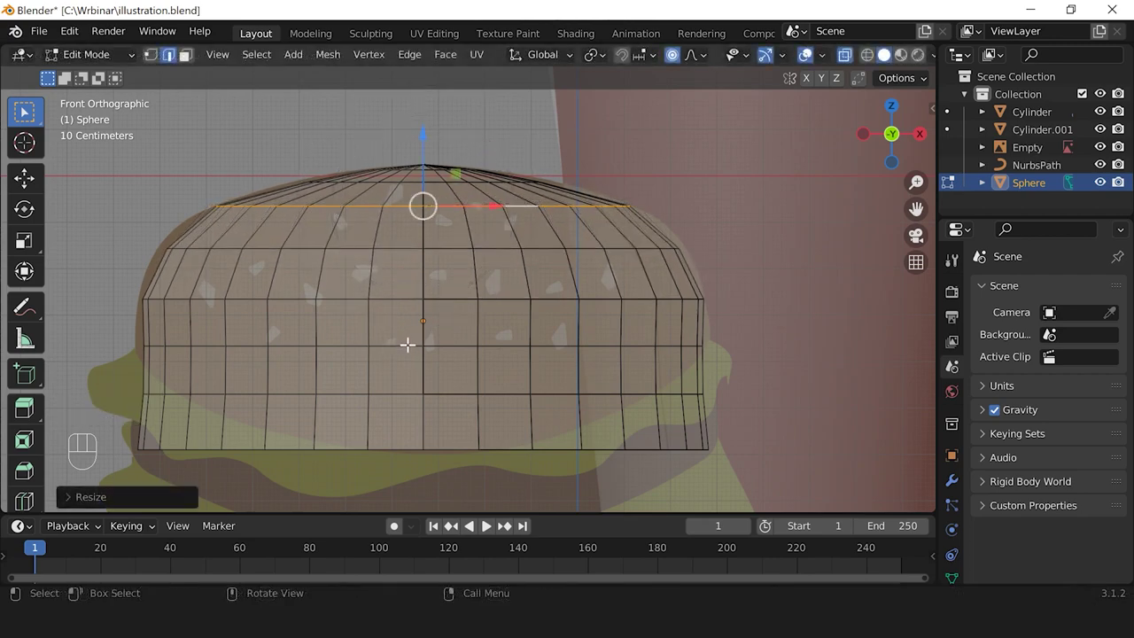
pyautogui.keyDown('alt'); pyautogui.click(406, 345); pyautogui.keyUp('alt')
pyautogui.press('s')
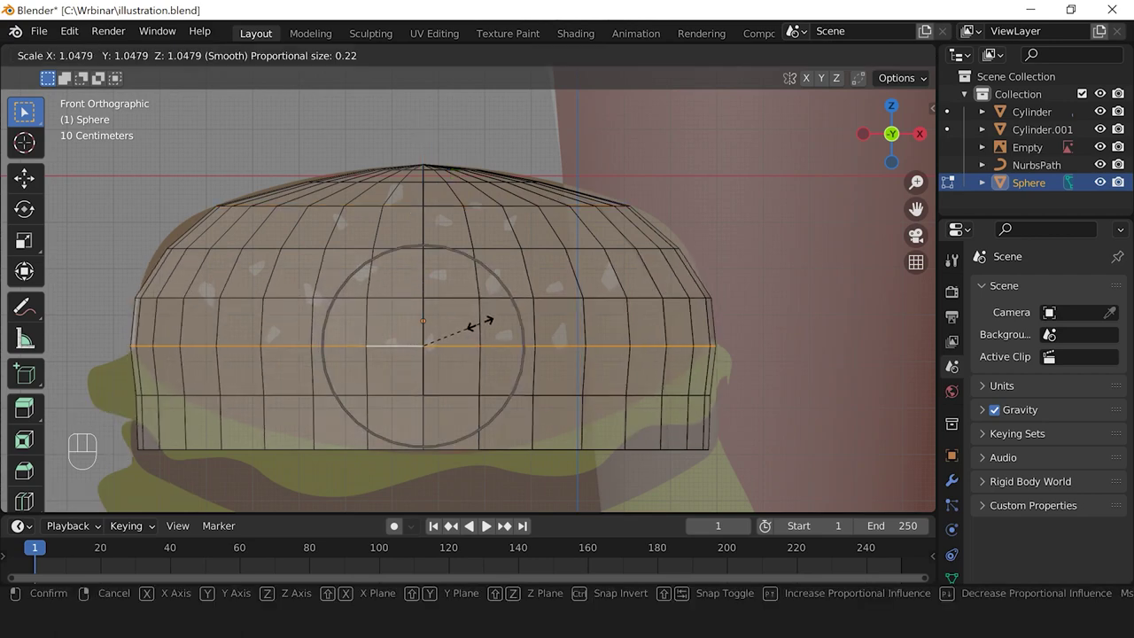
pyautogui.click(479, 324)
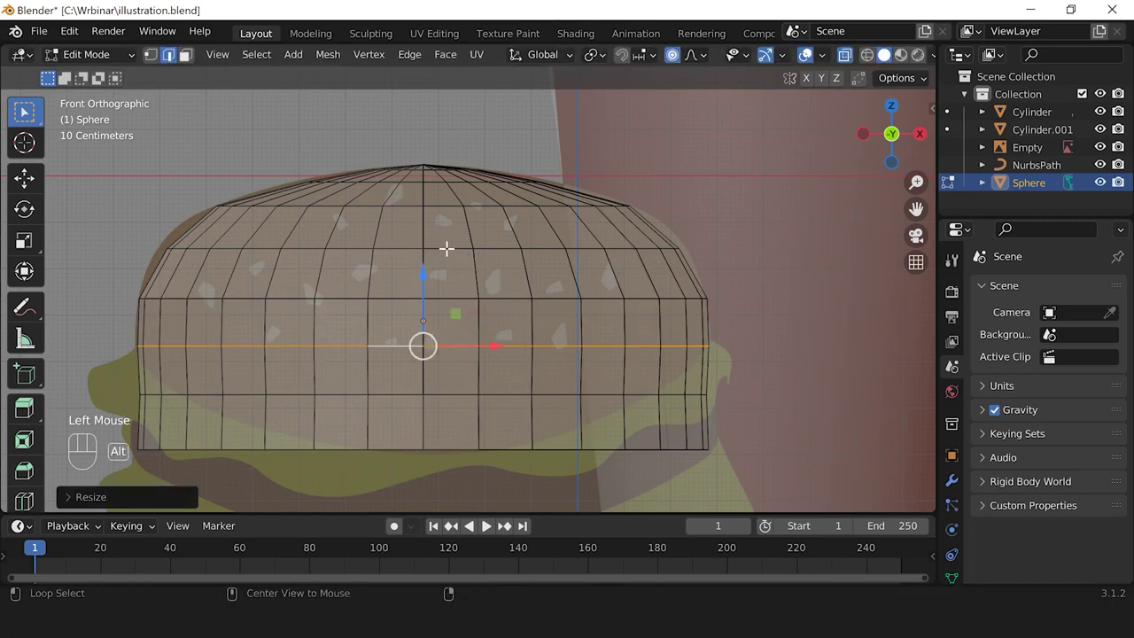
# Step: Rescale the mid-height ring with smooth falloff, then box-select the bottom ring
pyautogui.keyDown('alt'); pyautogui.click(445, 250); pyautogui.keyUp('alt')
pyautogui.press('s')
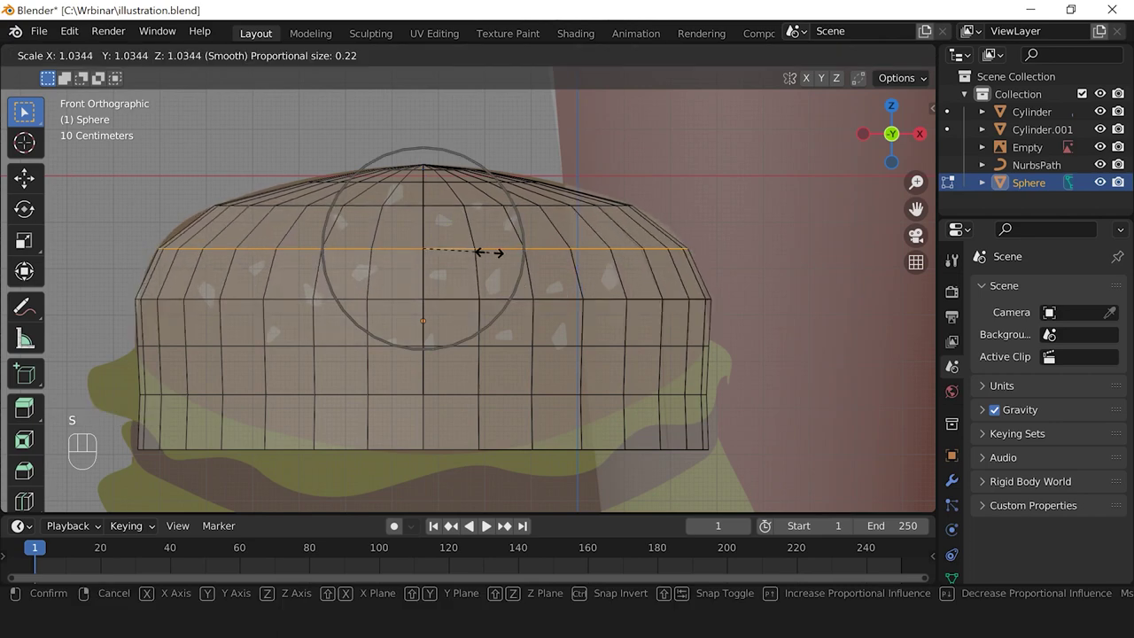
pyautogui.scroll(2, 488, 253)
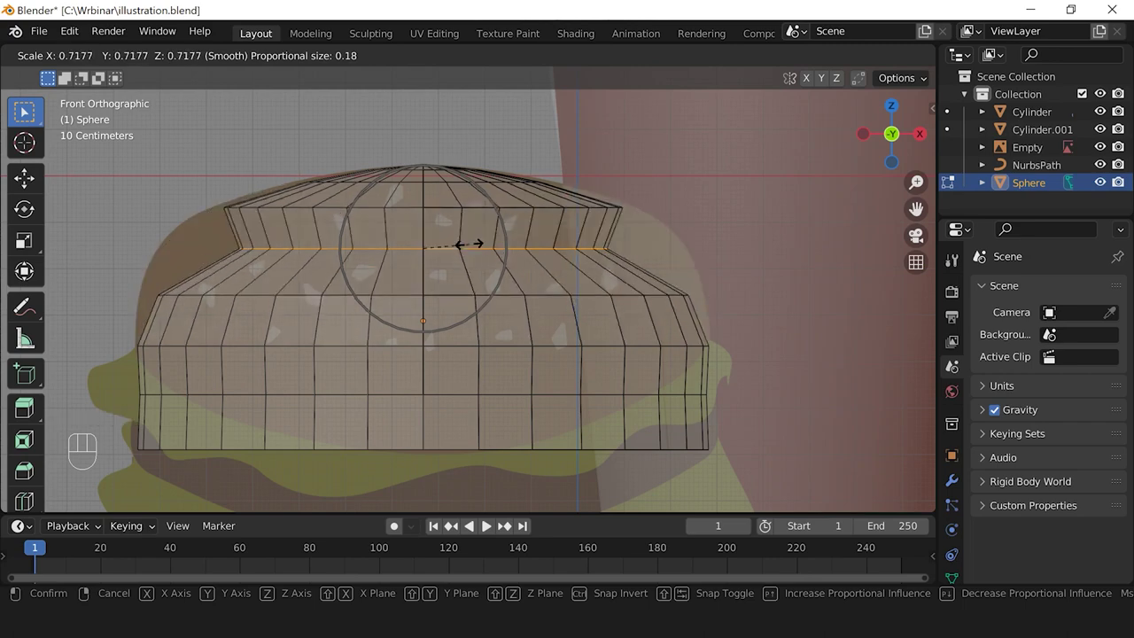
pyautogui.click(488, 250)
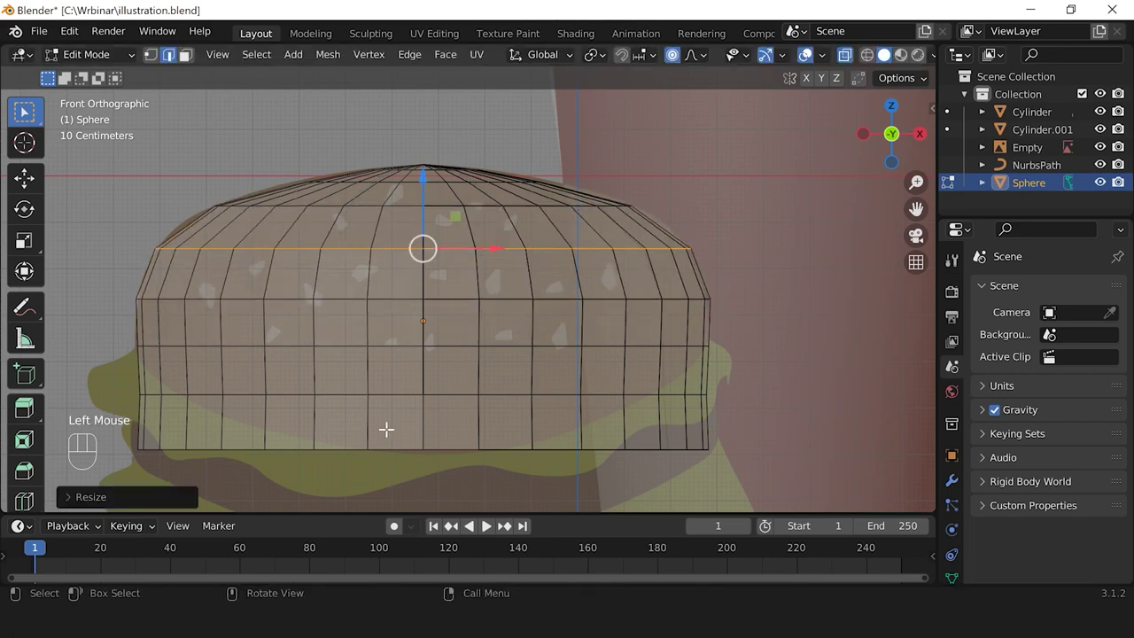
pyautogui.scroll(-1, 386, 429)
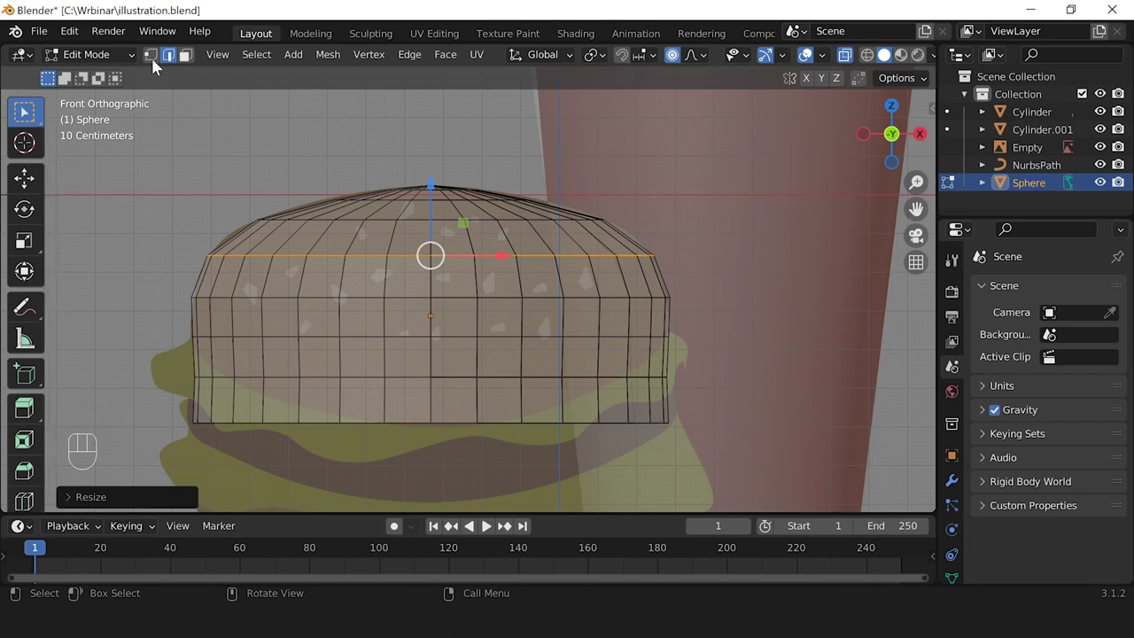
pyautogui.moveTo(156, 397); pyautogui.dragTo(724, 443)
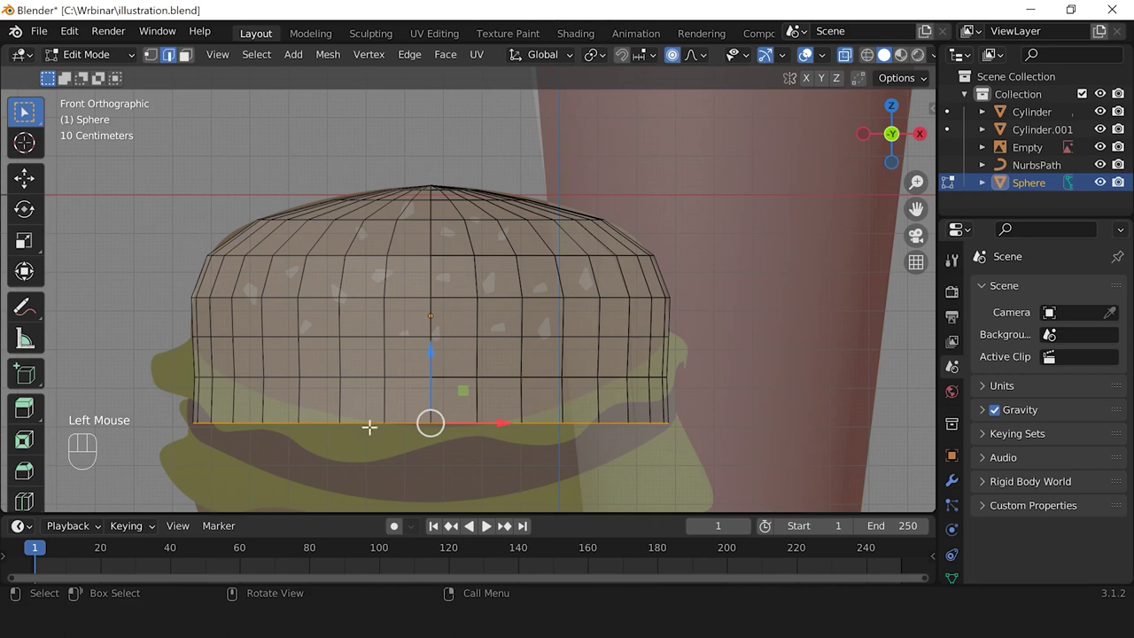
# Step: Delete the bottom ring's vertices and turn off X-ray
pyautogui.press('Delete')
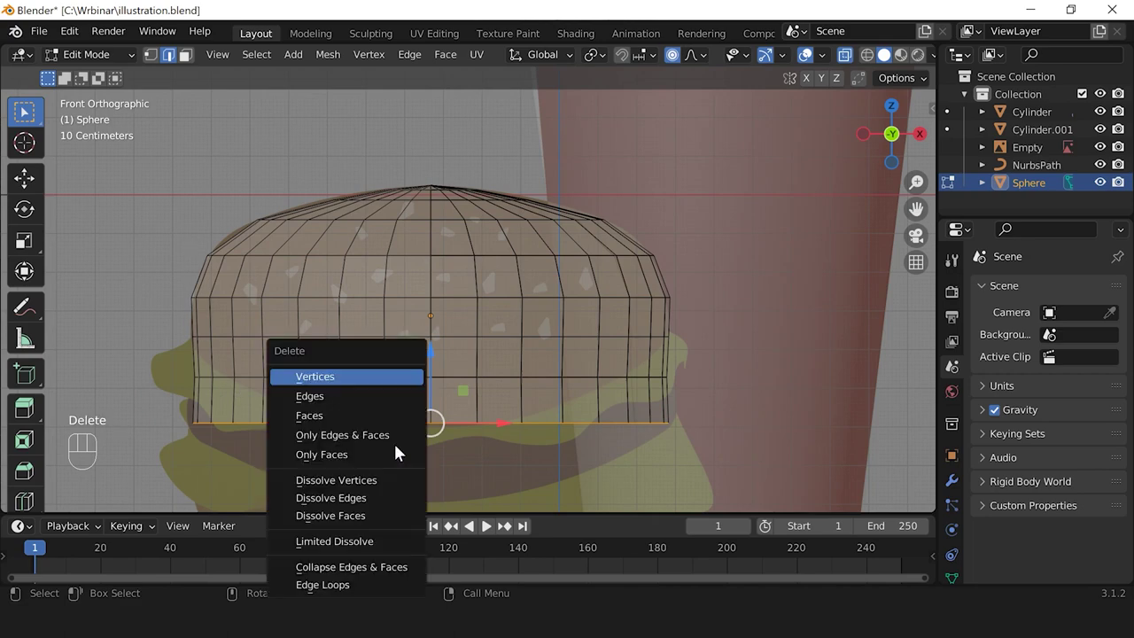
pyautogui.click(326, 379)
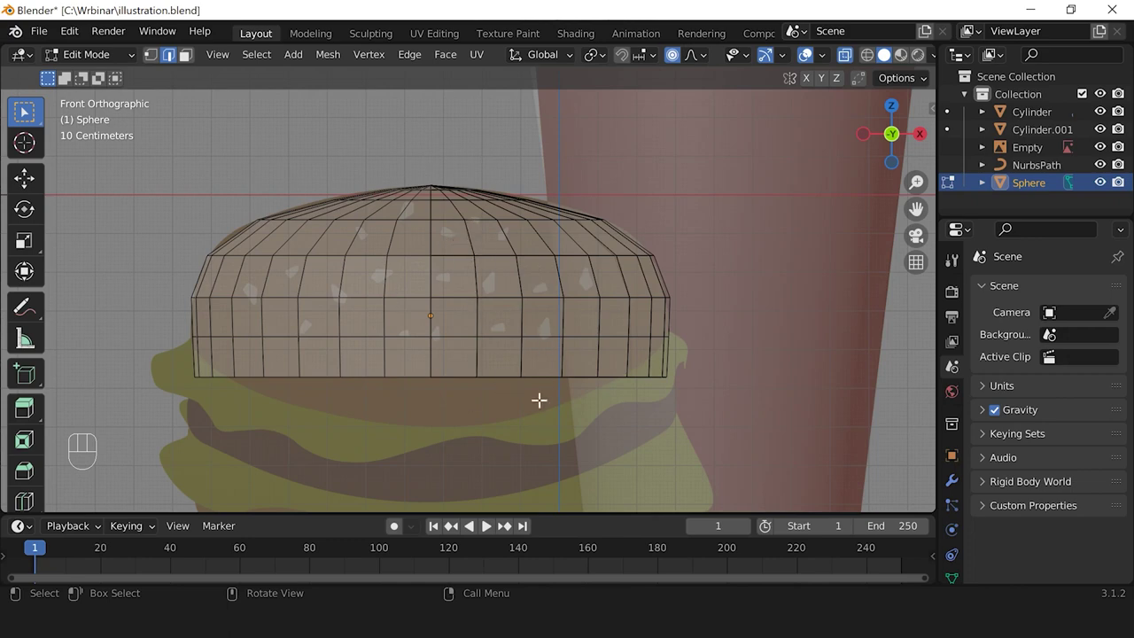
pyautogui.click(845, 59)
pyautogui.click(524, 280)
pyautogui.scroll(-1, 542, 322)
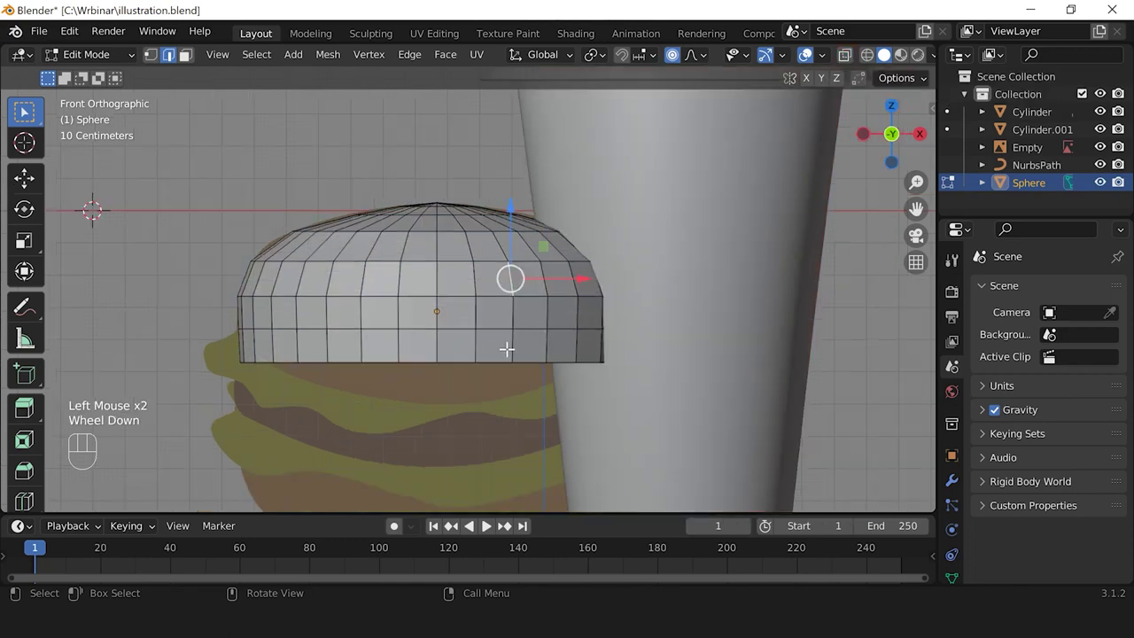
# Step: Return to Object Mode and orbit to view the ring at an angle
pyautogui.press('Tab')
pyautogui.moveTo(531, 336); pyautogui.dragTo(369, 304, button='middle')
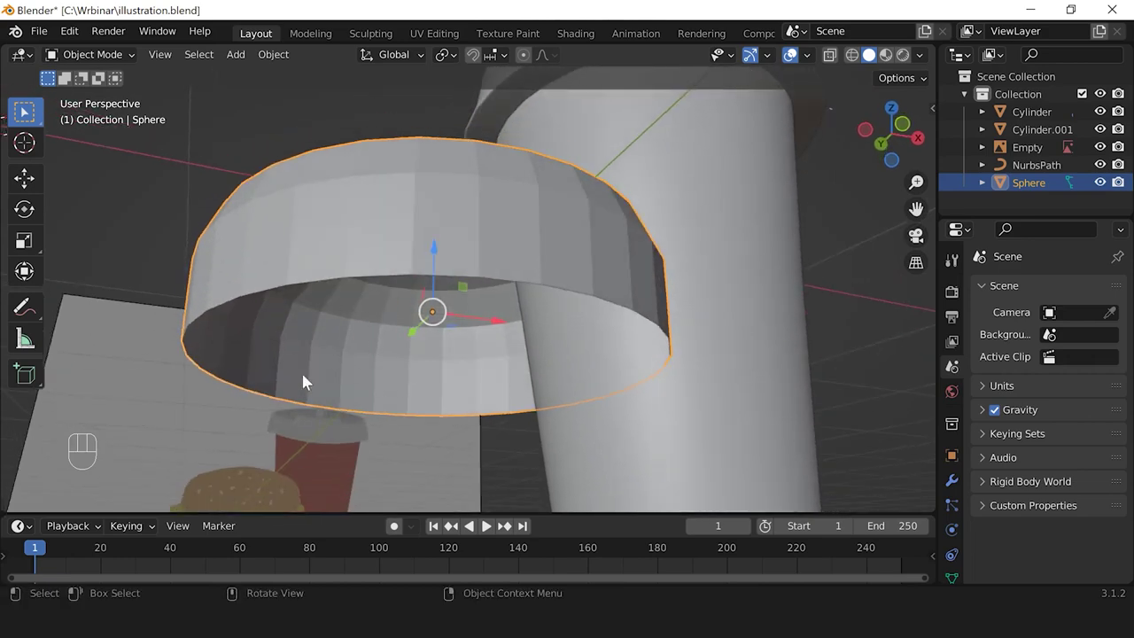
pyautogui.scroll(-2, 340, 398)
pyautogui.moveTo(419, 350); pyautogui.dragTo(450, 364, button='middle')
pyautogui.scroll(1, 453, 359)
pyautogui.moveTo(456, 356); pyautogui.dragTo(463, 266, button='middle')
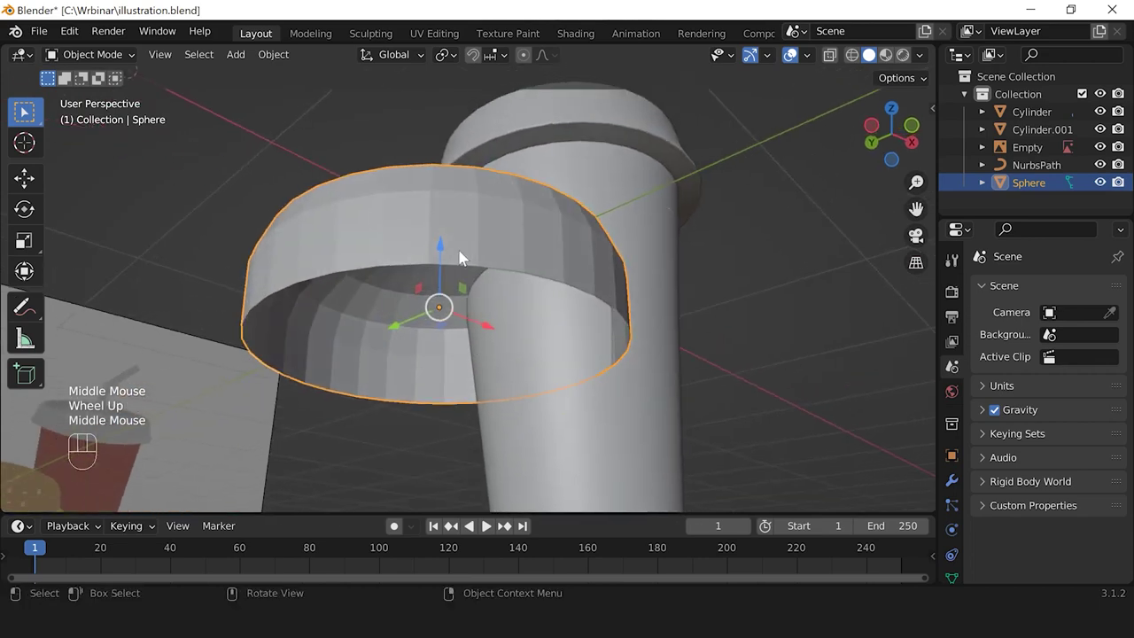
# Step: In Edit Mode with edge select, pick the inner edge loop and fill it with a face
pyautogui.press('Tab')
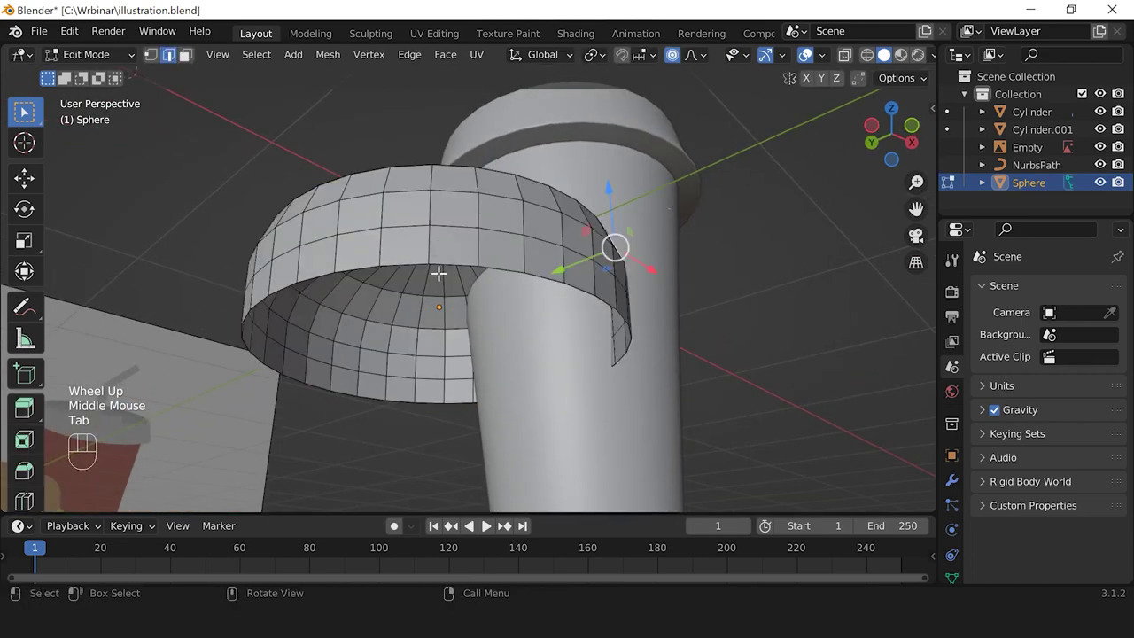
pyautogui.scroll(1, 453, 270)
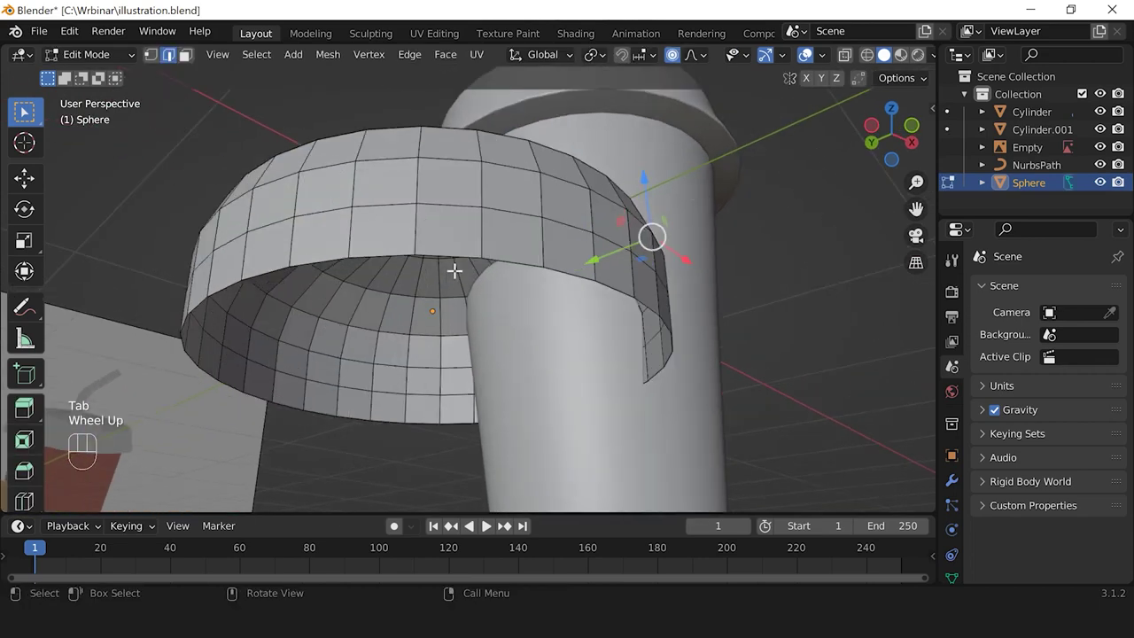
pyautogui.click(170, 57)
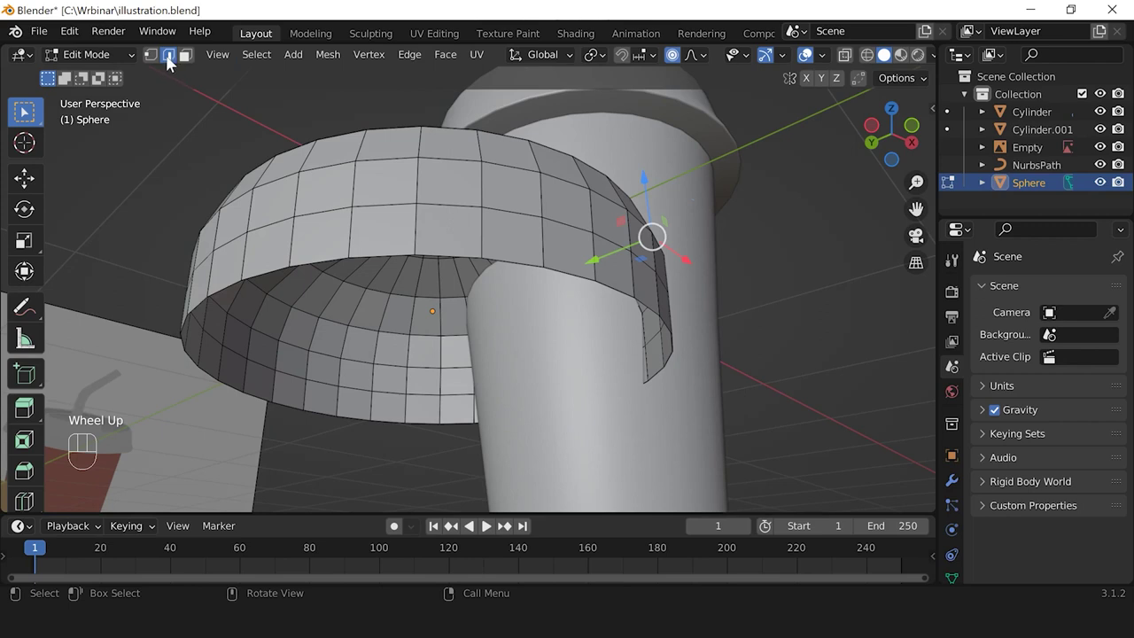
pyautogui.keyDown('alt'); pyautogui.click(364, 261); pyautogui.keyUp('alt')
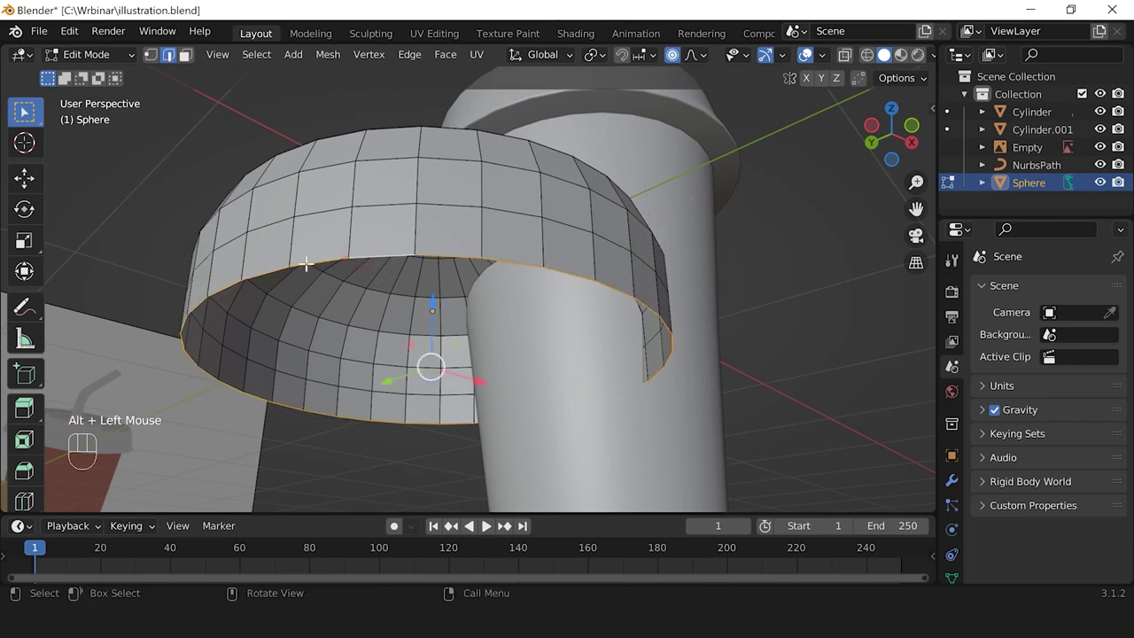
pyautogui.scroll(-2, 432, 366)
pyautogui.moveTo(434, 359); pyautogui.dragTo(384, 440, button='middle')
pyautogui.press('f')
# Step: Back in Object Mode, orbit underneath to check the closed bun bottom
pyautogui.press('Tab')
pyautogui.scroll(-2, 457, 406)
pyautogui.moveTo(444, 375); pyautogui.dragTo(422, 433, button='middle')
pyautogui.scroll(2, 425, 430)
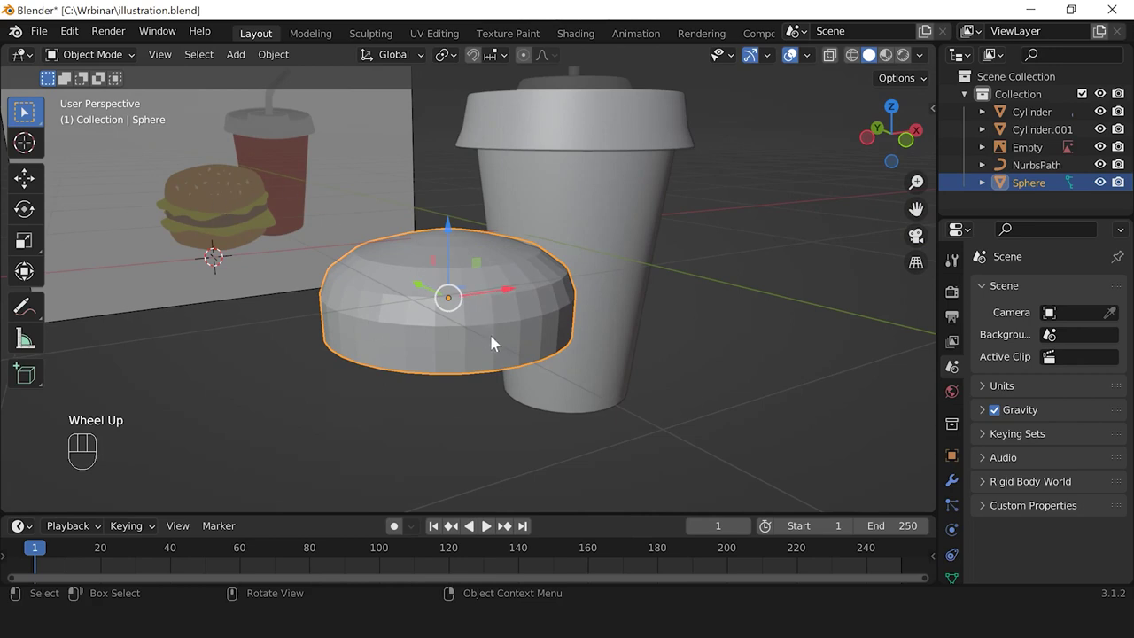
pyautogui.scroll(1, 492, 338)
pyautogui.scroll(-1, 482, 344)
pyautogui.moveTo(458, 347)
pyautogui.mouseDown(button='middle')
pyautogui.moveTo(489, 337)
pyautogui.moveTo(463, 337)
pyautogui.moveTo(462, 352)
pyautogui.mouseUp(button='middle')
pyautogui.scroll(1, 495, 314)
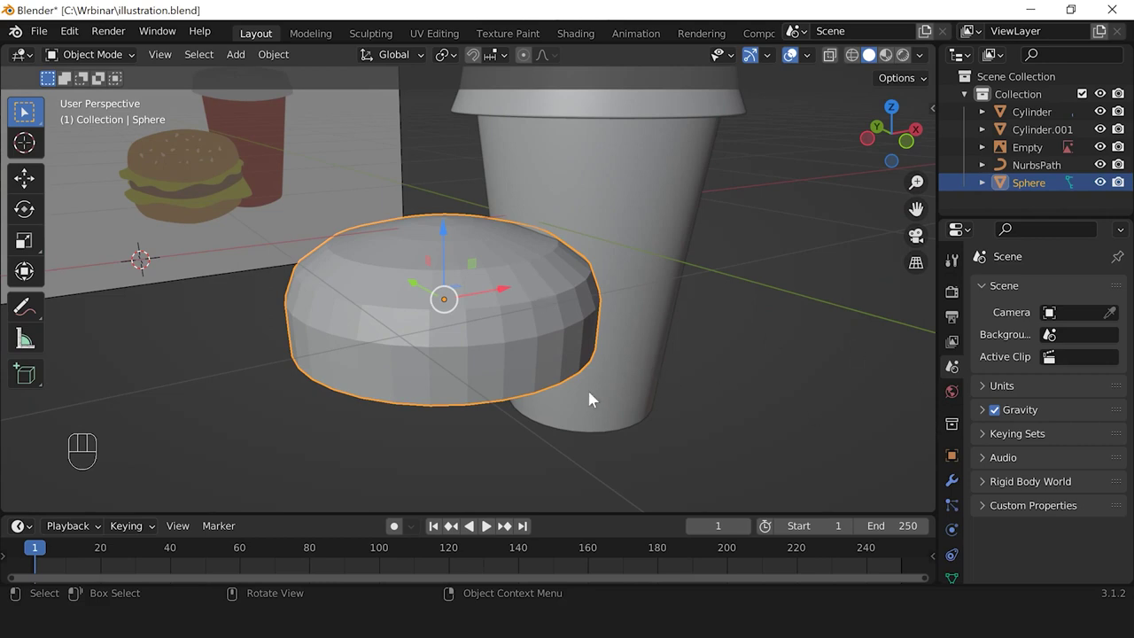
pyautogui.scroll(1, 594, 403)
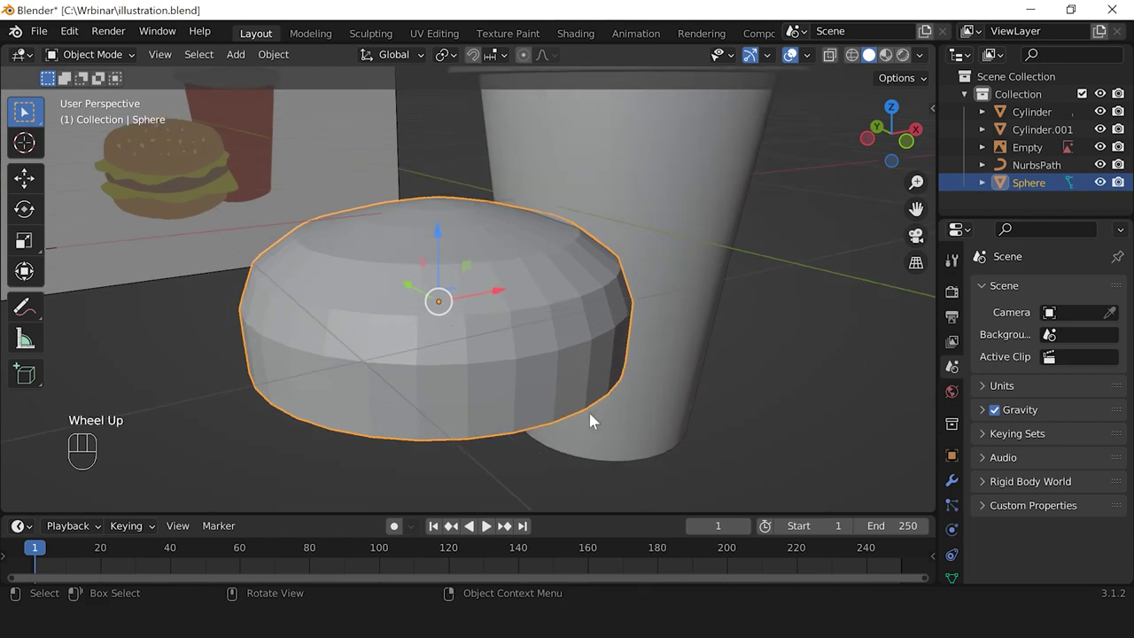
# Step: Add a Subdivision Surface modifier to the bun in Modifier Properties
pyautogui.click(953, 483)
pyautogui.click(1010, 289)
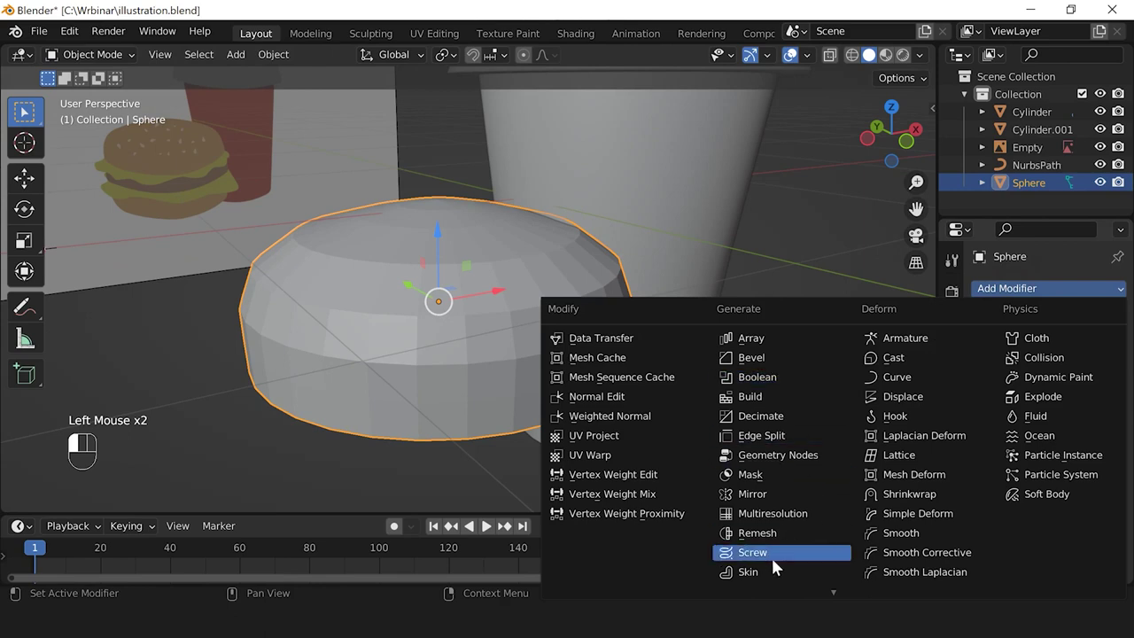
pyautogui.scroll(-4, 771, 566)
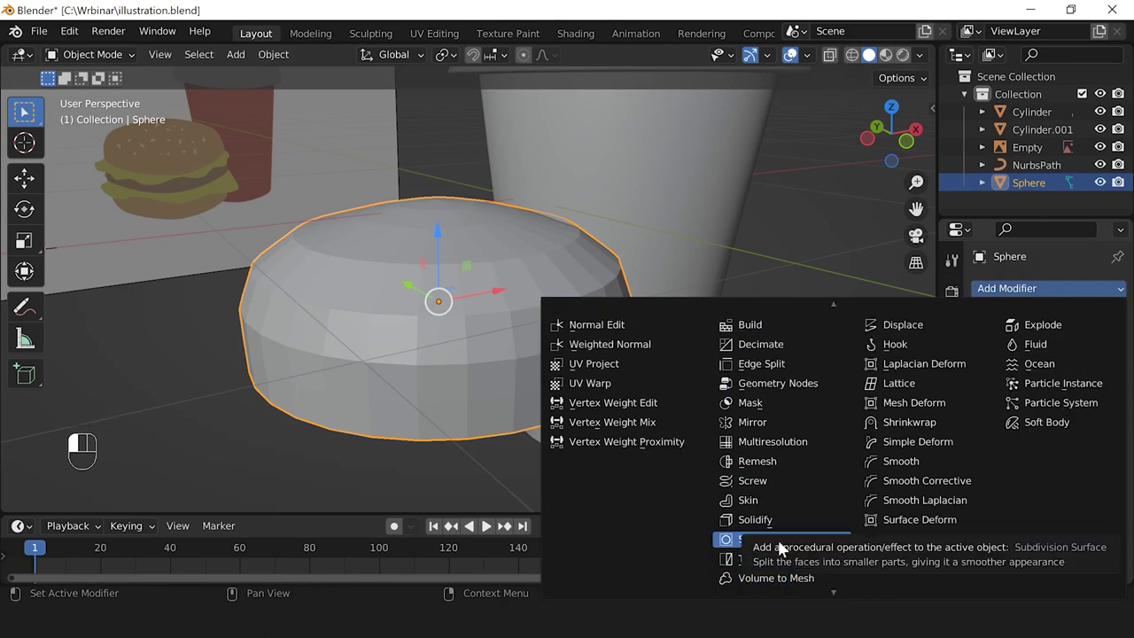
pyautogui.click(778, 539)
pyautogui.moveTo(542, 452); pyautogui.dragTo(527, 407, button='middle')
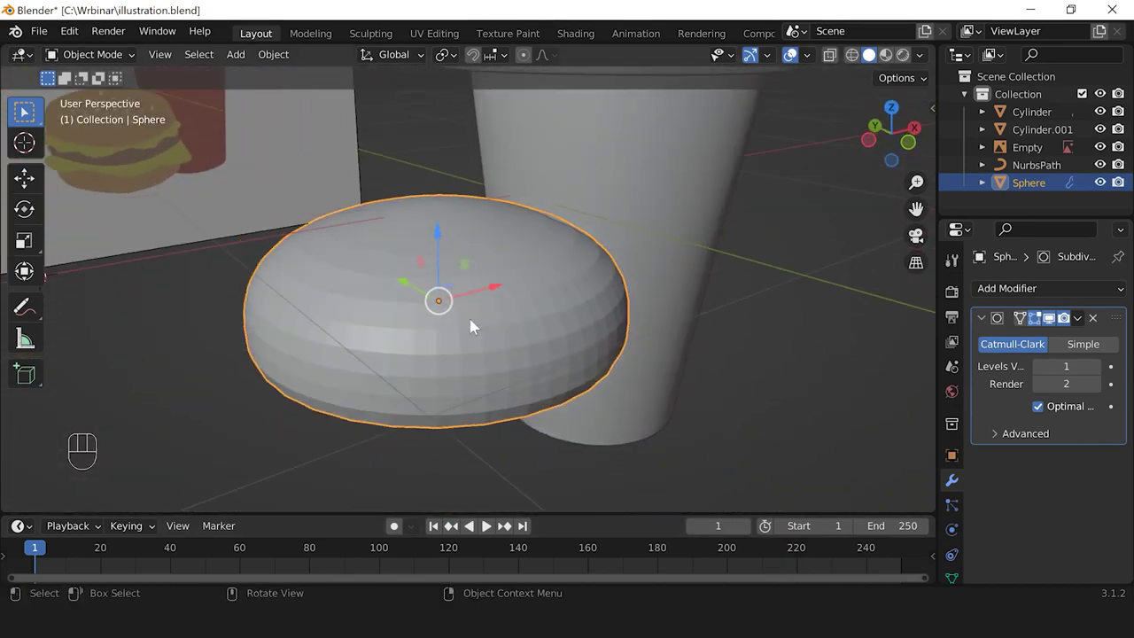
pyautogui.scroll(2, 482, 343)
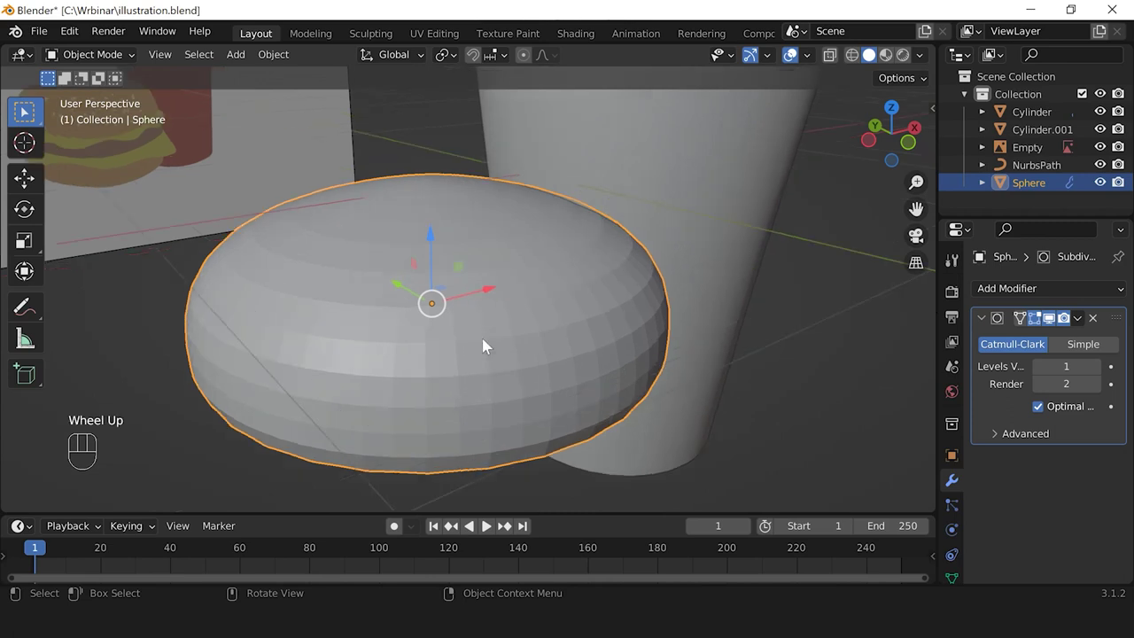
# Step: Shade the bun smooth and inspect its rounded underside
pyautogui.rightClick(526, 245)
pyautogui.click(491, 241)
pyautogui.moveTo(544, 405); pyautogui.dragTo(492, 219, button='middle')
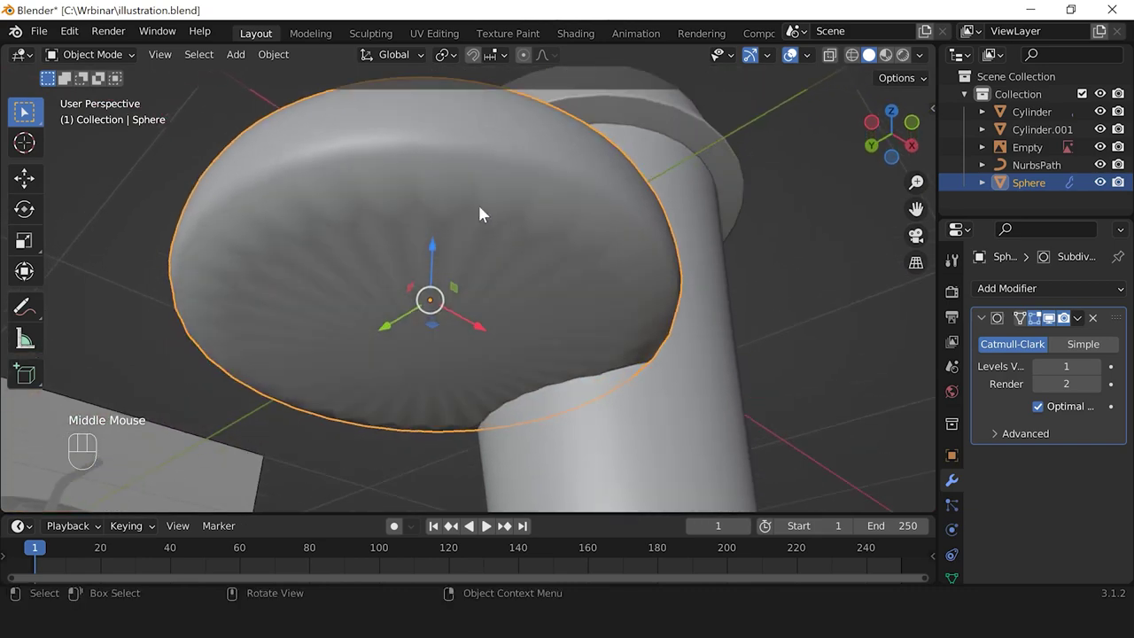
pyautogui.moveTo(434, 344)
pyautogui.mouseDown(button='middle')
pyautogui.moveTo(406, 325)
pyautogui.moveTo(456, 315)
pyautogui.moveTo(450, 329)
pyautogui.mouseUp(button='middle')
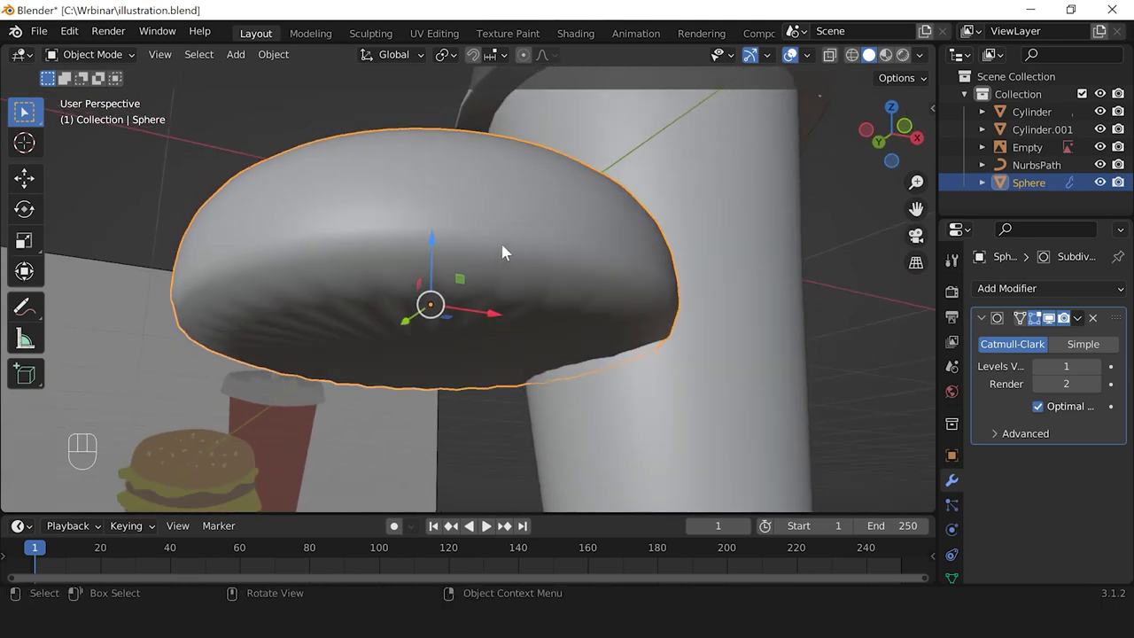
# Step: In Edit Mode with face select, select the bun's flat bottom face
pyautogui.press('Tab')
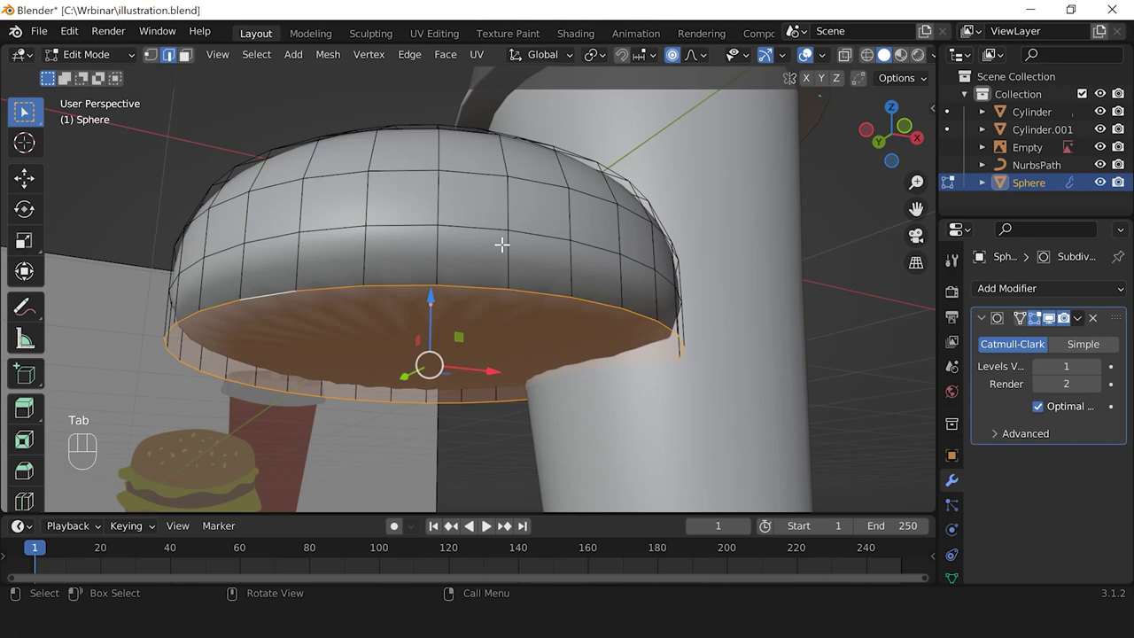
pyautogui.click(186, 55)
pyautogui.moveTo(418, 353); pyautogui.dragTo(412, 354, button='middle')
pyautogui.click(412, 354)
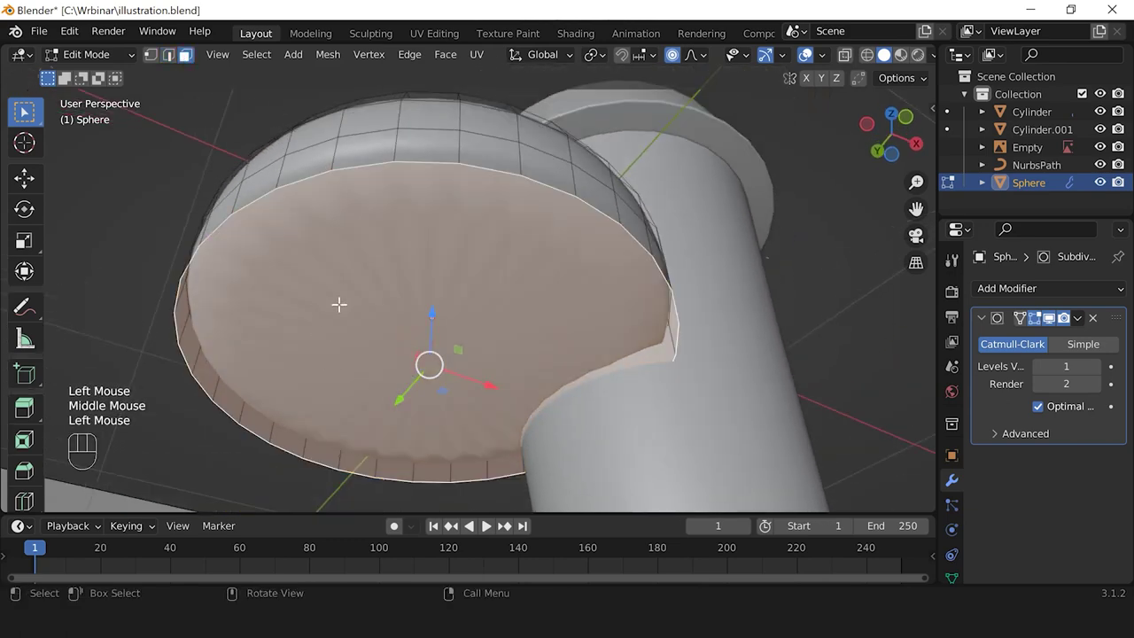
pyautogui.moveTo(318, 293); pyautogui.dragTo(246, 353, button='middle')
pyautogui.moveTo(543, 328); pyautogui.dragTo(381, 472, button='middle')
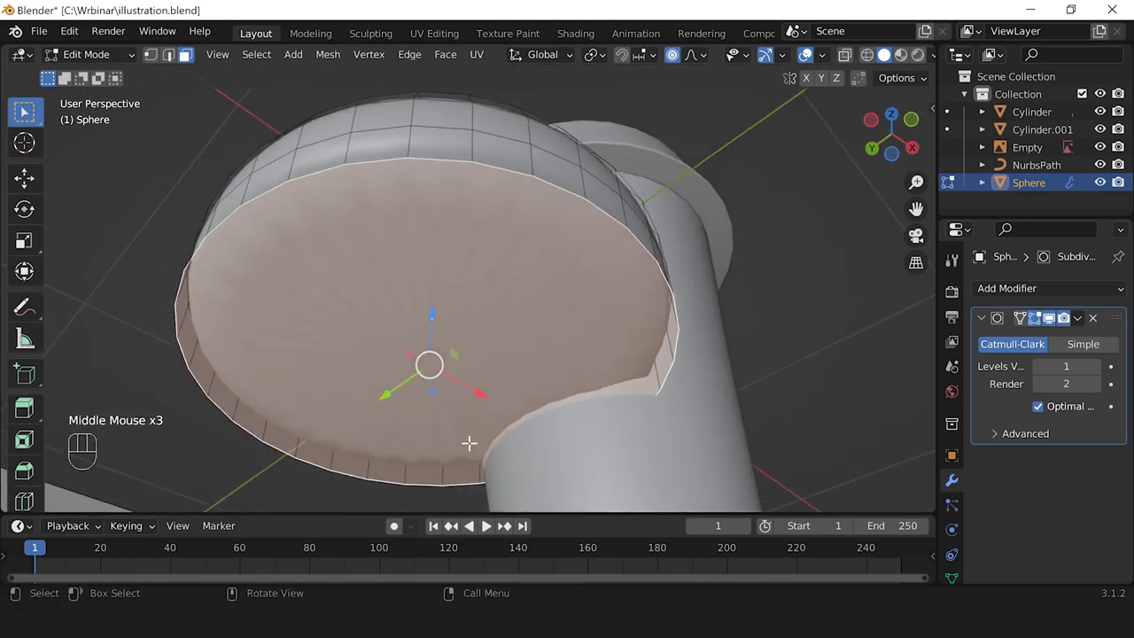
pyautogui.moveTo(424, 339); pyautogui.dragTo(483, 280, button='middle')
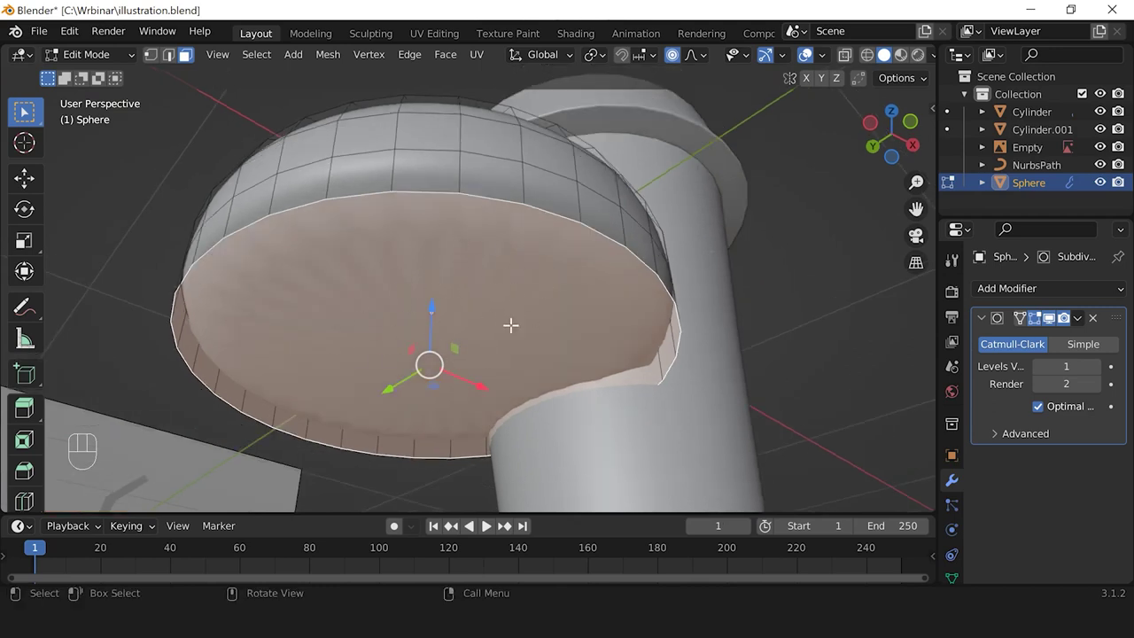
pyautogui.moveTo(491, 314); pyautogui.dragTo(504, 351, button='middle')
# Step: Inset the bottom face twice, then return to Object Mode
pyautogui.press('i')
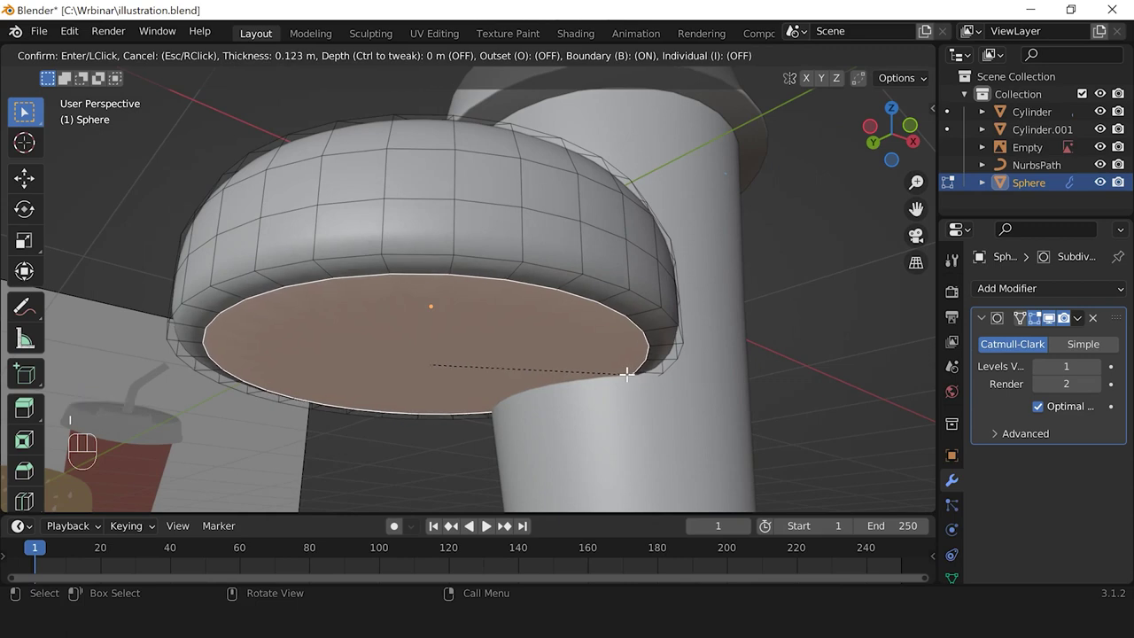
pyautogui.click(626, 374)
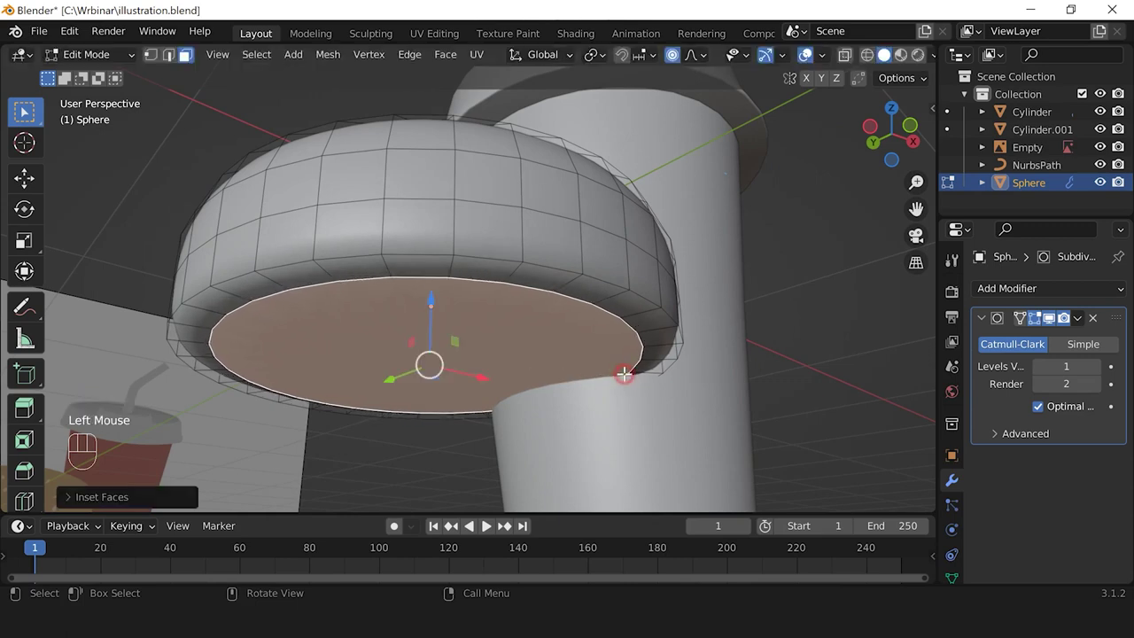
pyautogui.press('i')
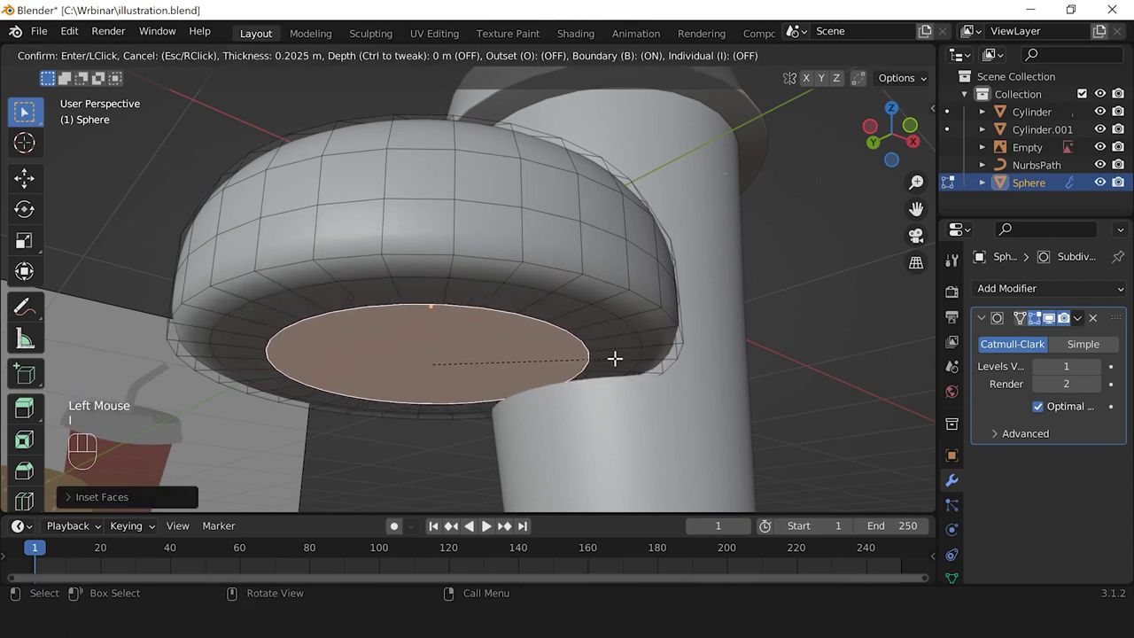
pyautogui.click(612, 357)
pyautogui.scroll(-2, 649, 399)
pyautogui.scroll(2, 648, 398)
pyautogui.press('Tab')
pyautogui.moveTo(581, 362); pyautogui.dragTo(413, 431, button='middle')
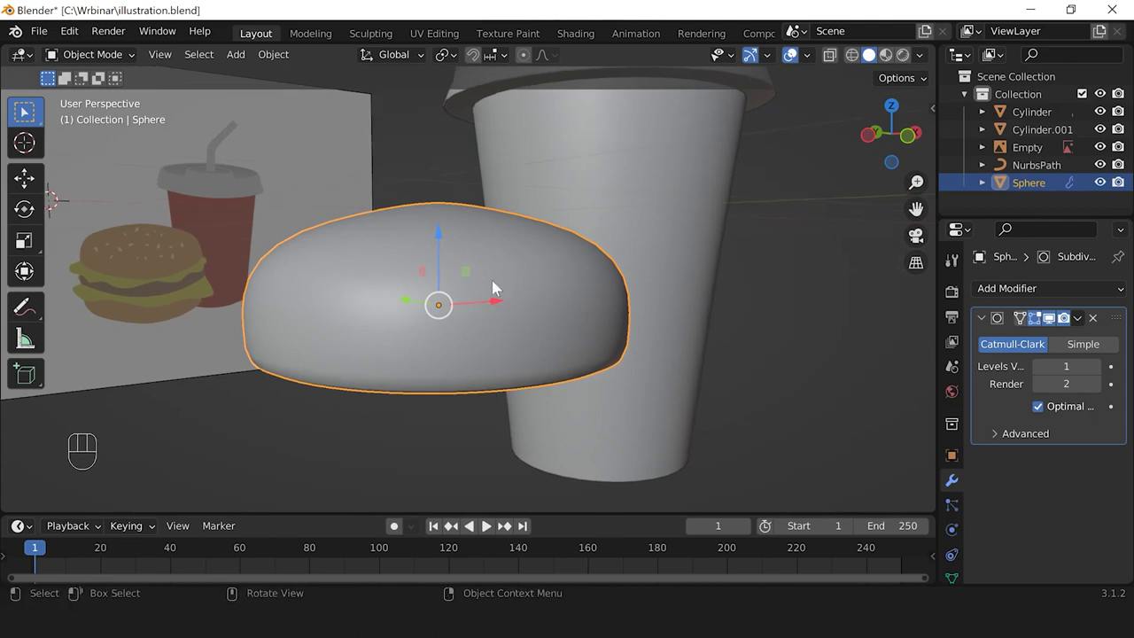
# Step: Raise the bun's Levels Viewport subdivision from 1 to 2 and deselect it
pyautogui.moveTo(427, 363); pyautogui.dragTo(398, 373, button='middle')
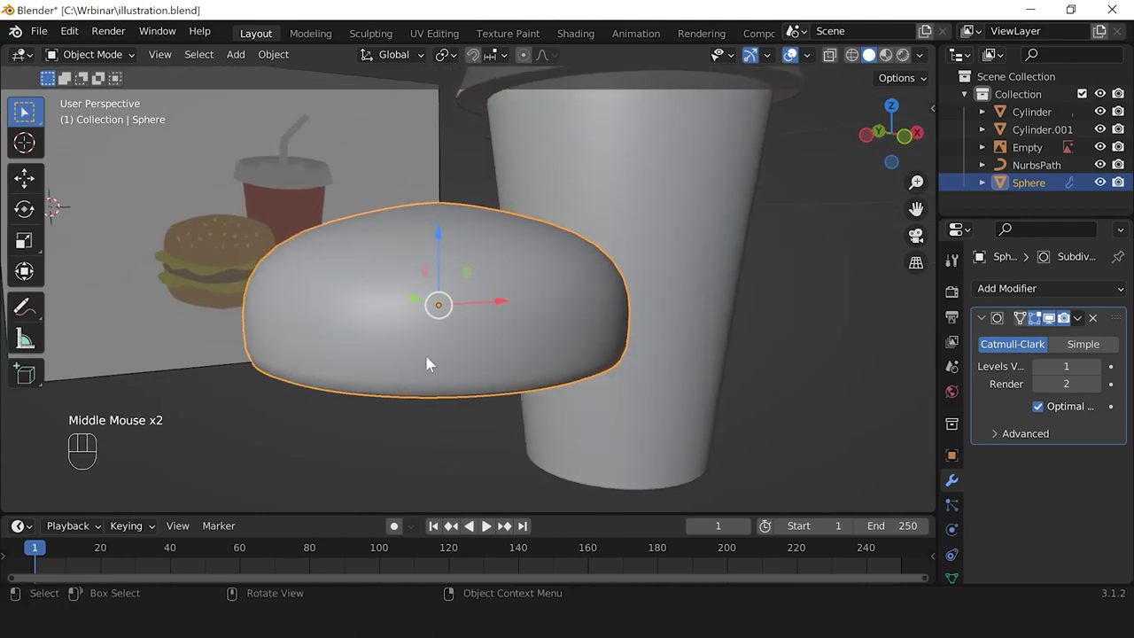
pyautogui.click(1096, 366)
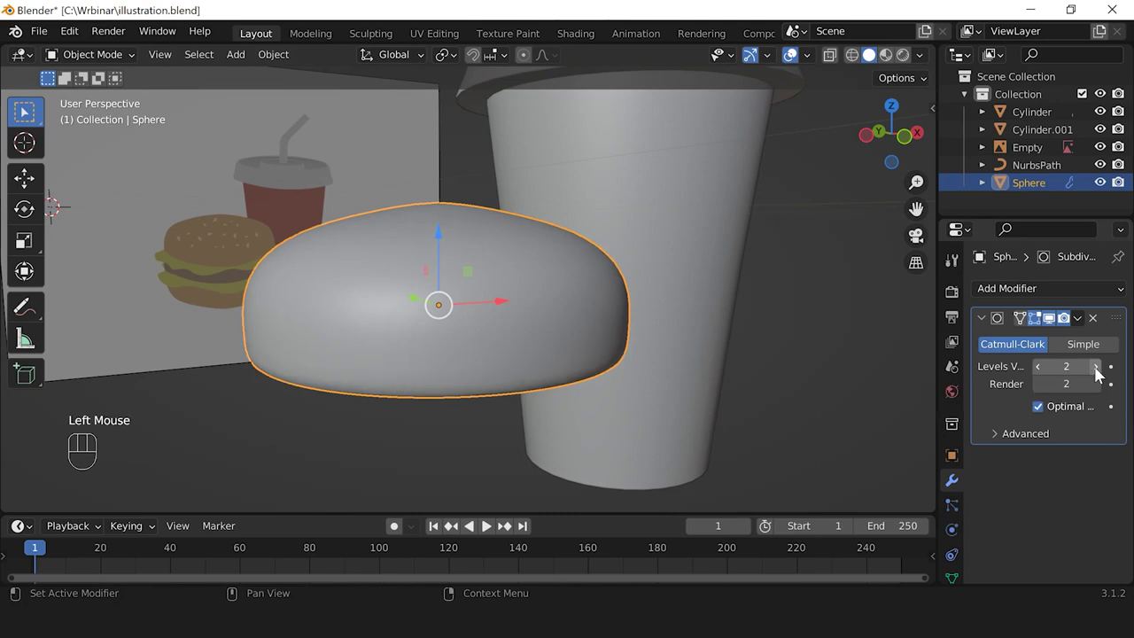
pyautogui.click(420, 438)
# Step: Save the file and draw arrows at the reference burger's two cheese layers
pyautogui.moveTo(466, 366); pyautogui.dragTo(526, 374, button='middle')
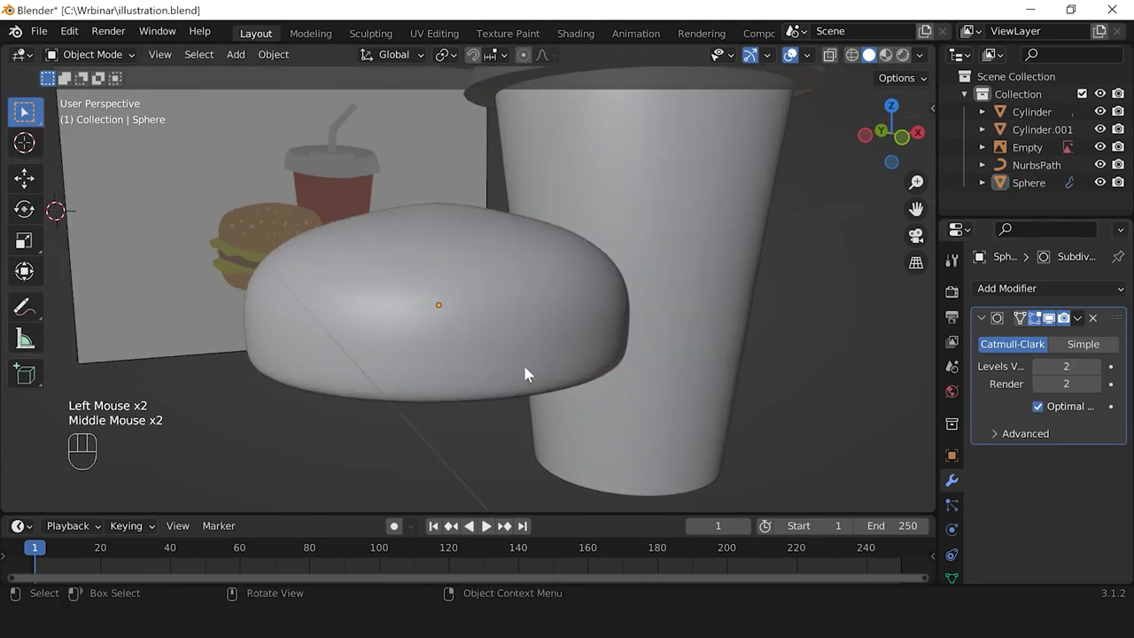
pyautogui.hotkey('ctrl', 's')
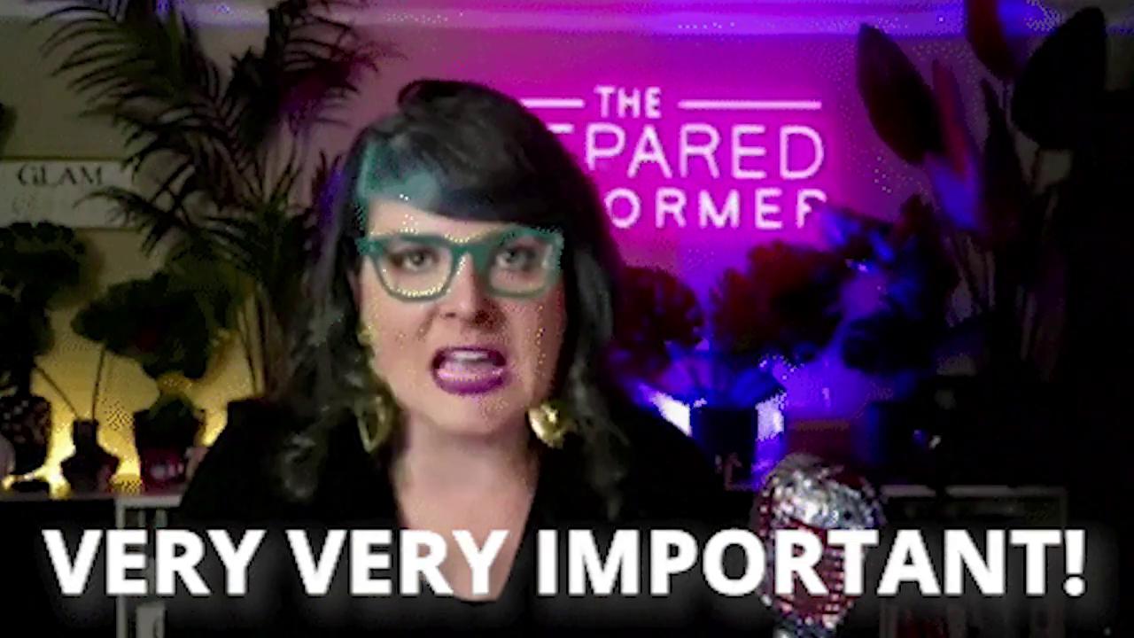
pyautogui.moveTo(229, 447)
pyautogui.mouseDown()
pyautogui.moveTo(316, 388)
pyautogui.moveTo(296, 390)
pyautogui.moveTo(337, 386)
pyautogui.moveTo(315, 388)
pyautogui.moveTo(312, 438)
pyautogui.mouseUp()
pyautogui.moveTo(181, 260); pyautogui.dragTo(323, 255)
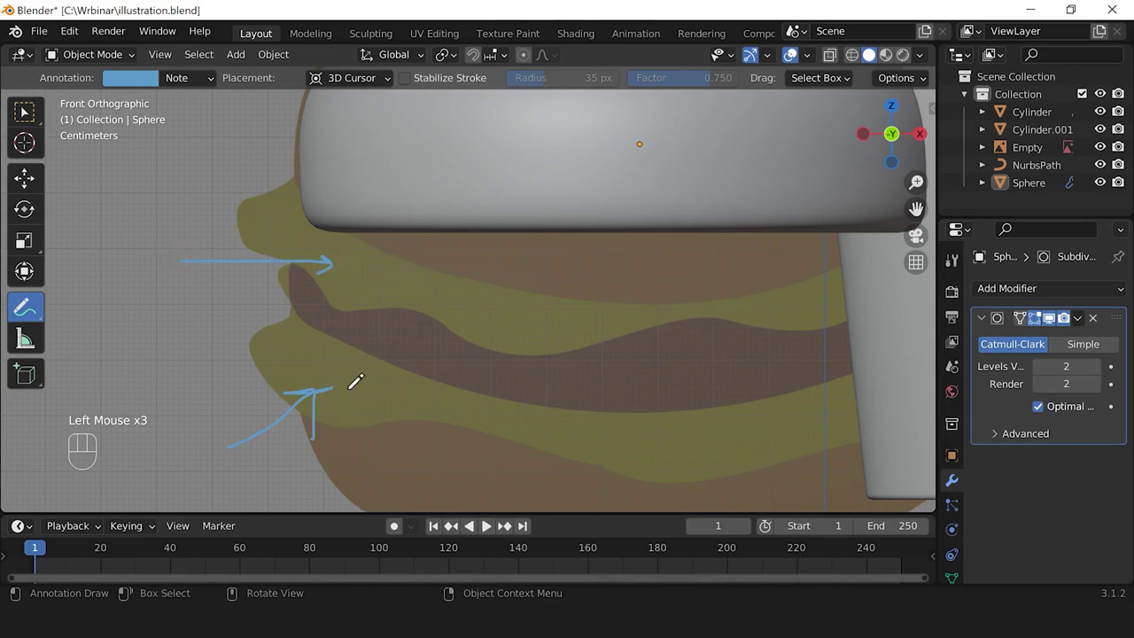
# Step: Stop annotating and switch to a top view centred on the bun and cup
pyautogui.scroll(-2, 401, 352)
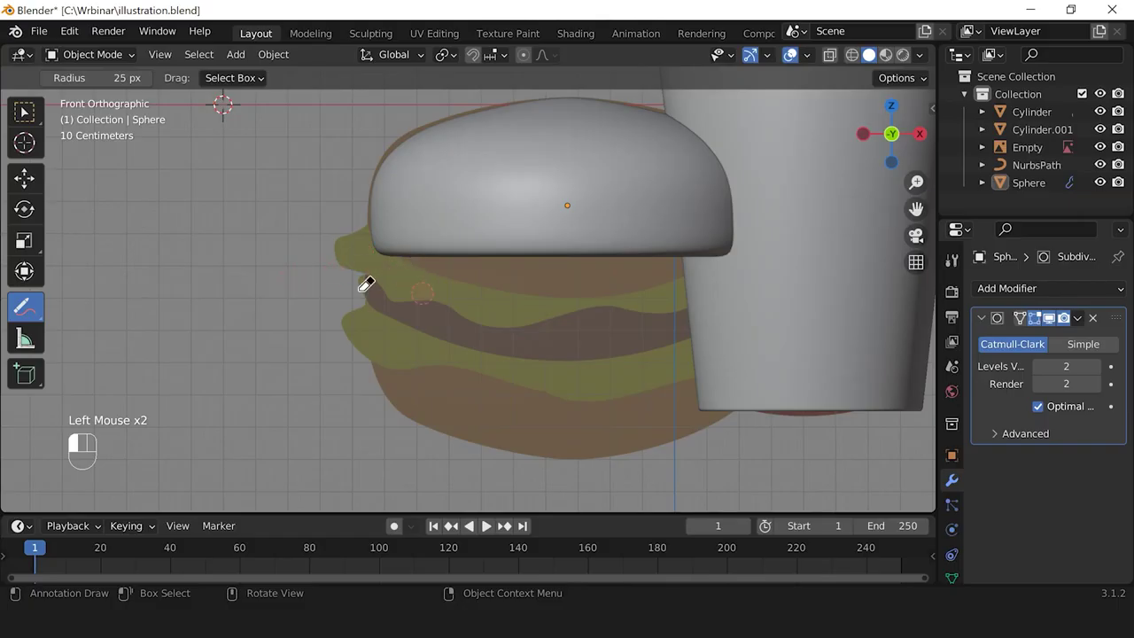
pyautogui.scroll(-1, 584, 304)
pyautogui.moveTo(585, 304); pyautogui.dragTo(599, 337, button='middle')
pyautogui.scroll(-2, 585, 304)
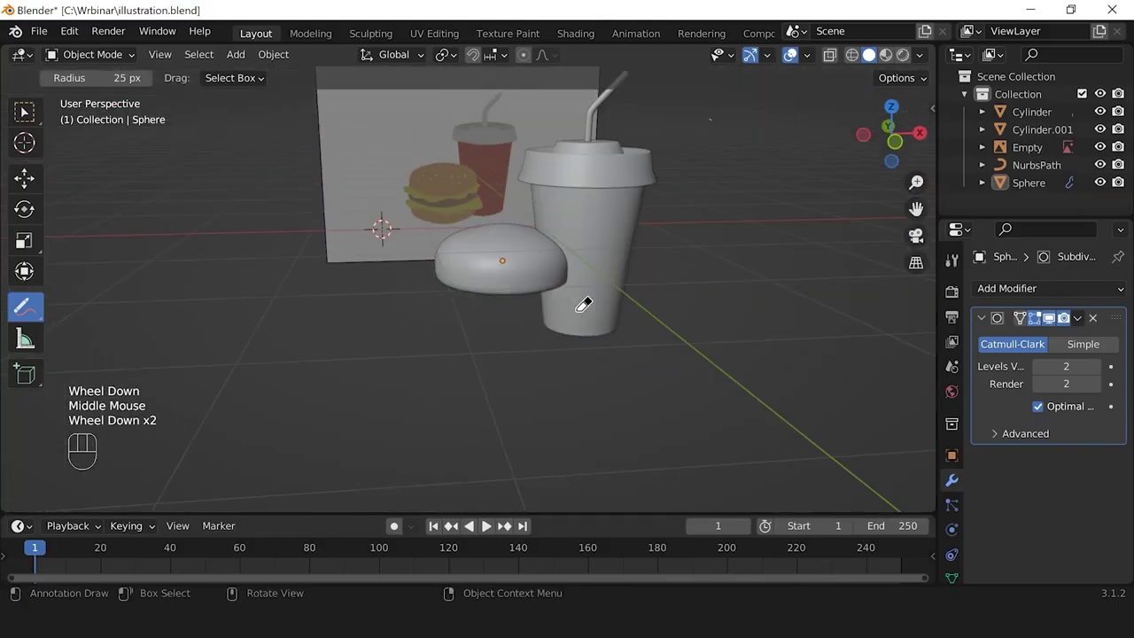
pyautogui.press('w')
pyautogui.press('KP_7')
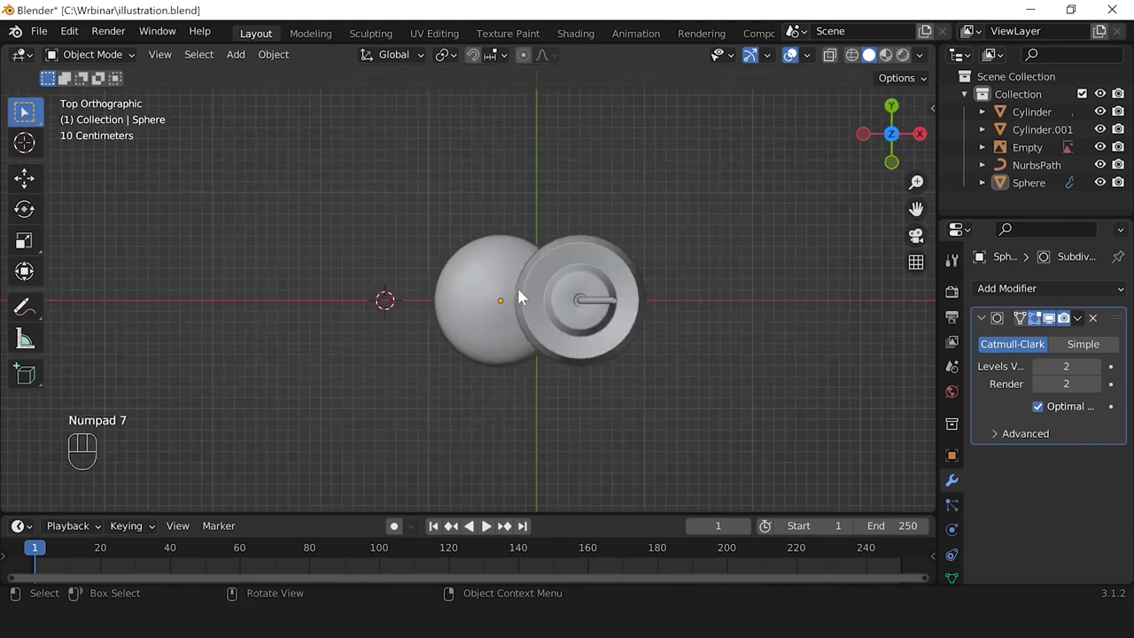
pyautogui.scroll(2, 517, 297)
pyautogui.keyDown('shift'); pyautogui.moveTo(512, 311); pyautogui.dragTo(464, 305, button='middle'); pyautogui.keyUp('shift')
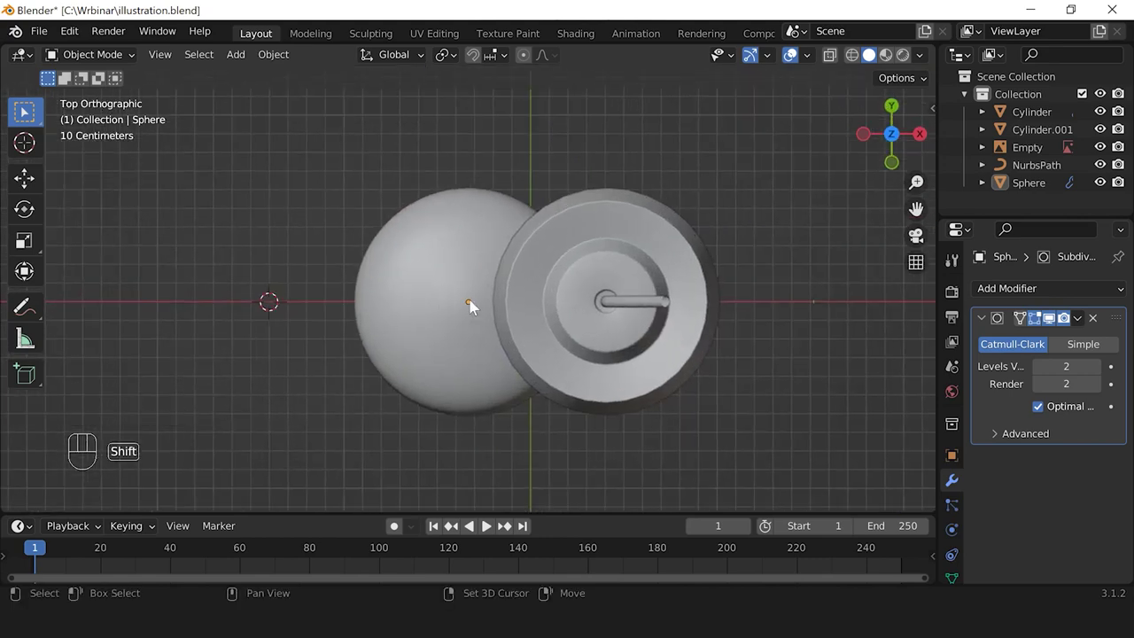
# Step: Place the 3D cursor at the sphere's centre and bring up the Add menu
pyautogui.keyDown('shift'); pyautogui.rightClick(469, 301); pyautogui.keyUp('shift')
pyautogui.keyDown('shift'); pyautogui.rightClick(465, 303); pyautogui.keyUp('shift')
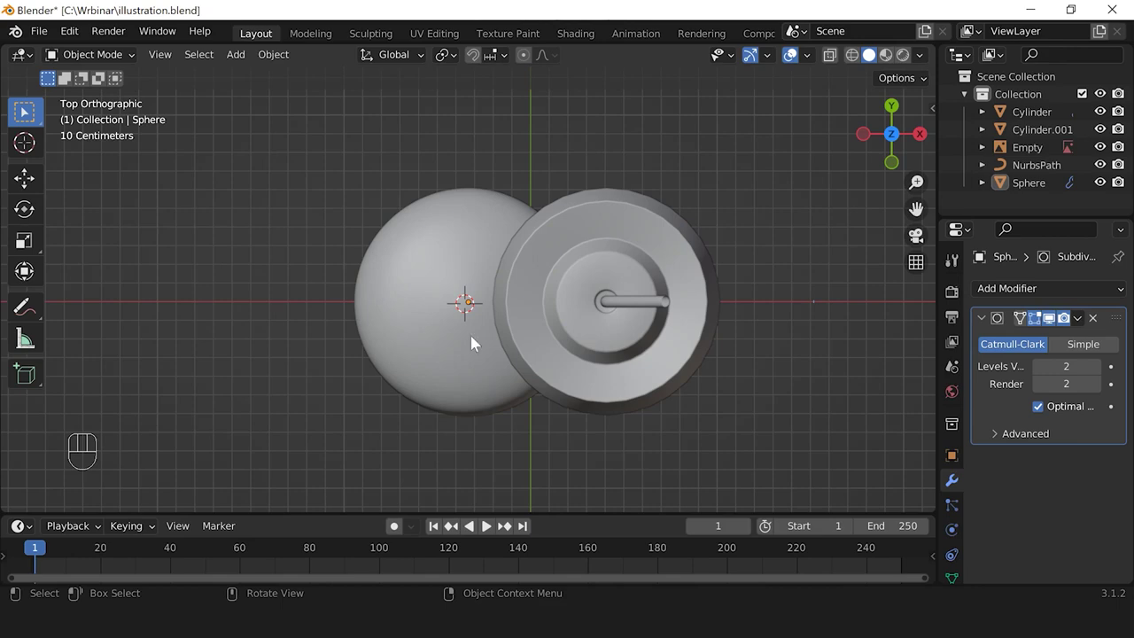
pyautogui.hotkey('shift', 'a')
# Step: Add a mesh Plane at the 3D cursor and return to top view
pyautogui.moveTo(414, 248)
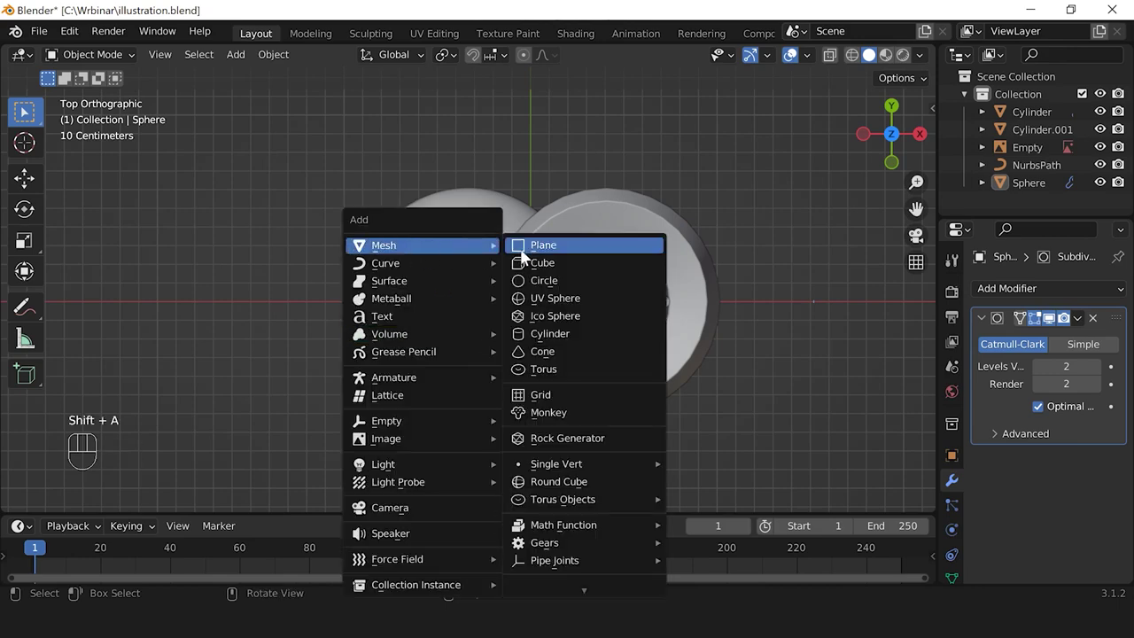
pyautogui.click(579, 248)
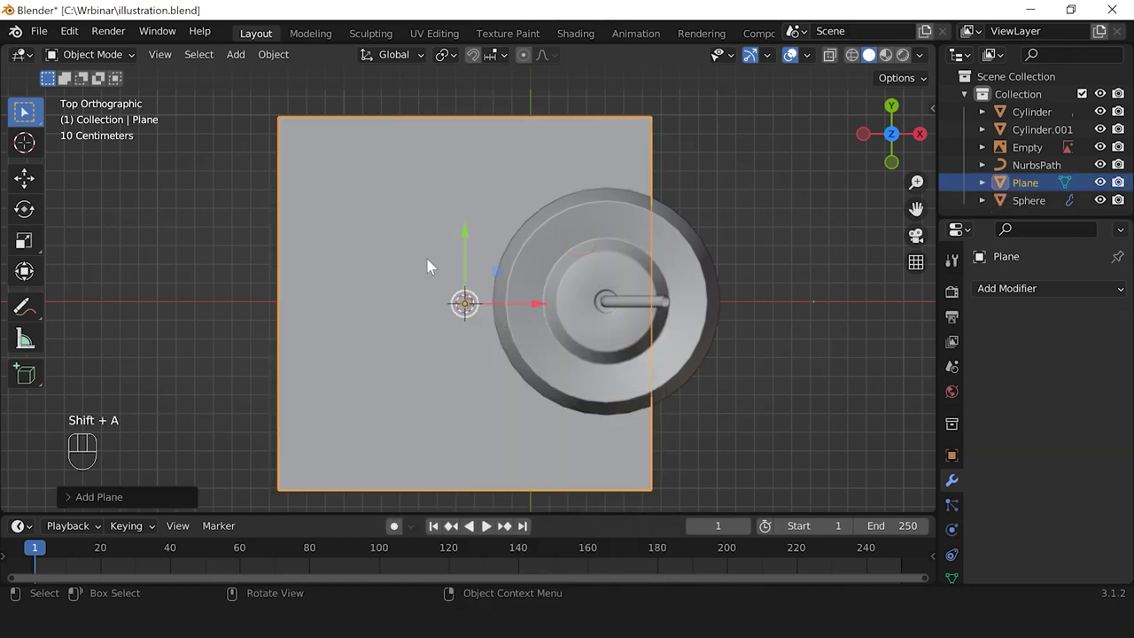
pyautogui.scroll(-2, 518, 383)
pyautogui.moveTo(517, 383); pyautogui.dragTo(555, 306, button='middle')
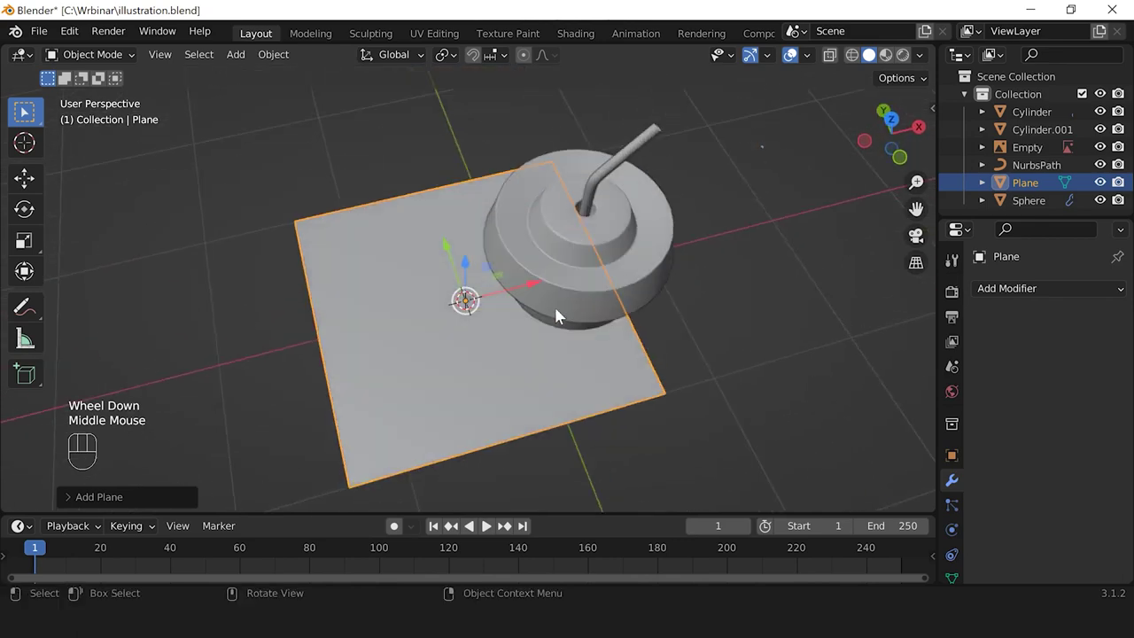
pyautogui.press('KP_7')
# Step: Enable X-ray and scale the plane down to about 0.67
pyautogui.click(830, 55)
pyautogui.scroll(3, 650, 340)
pyautogui.keyDown('shift'); pyautogui.moveTo(651, 340); pyautogui.dragTo(628, 321, button='middle'); pyautogui.keyUp('shift')
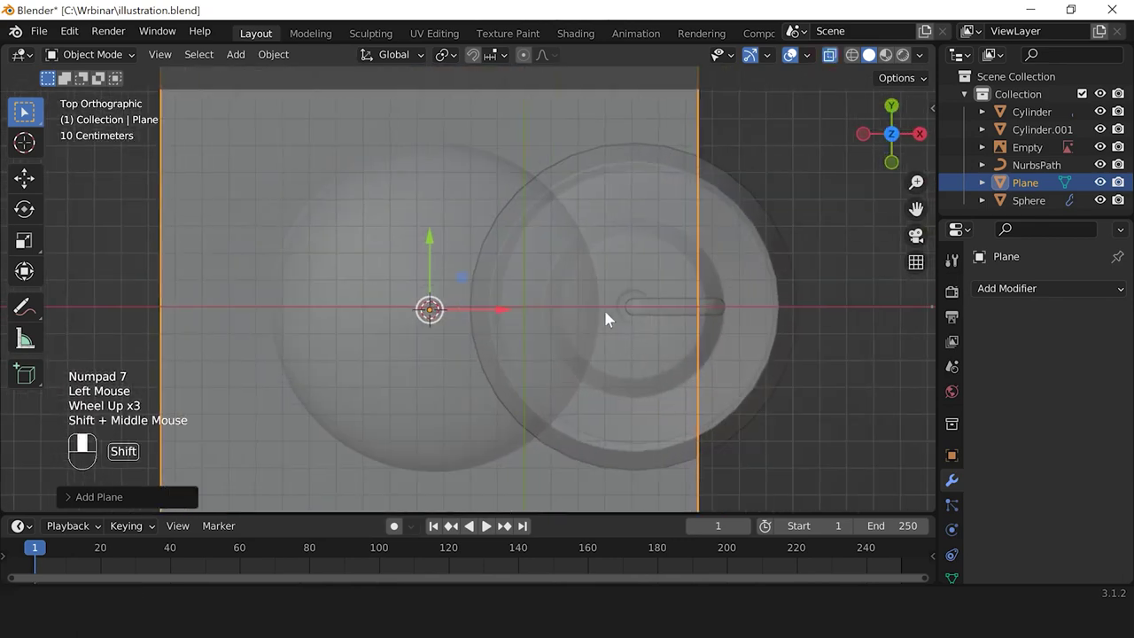
pyautogui.scroll(-2, 611, 319)
pyautogui.press('s')
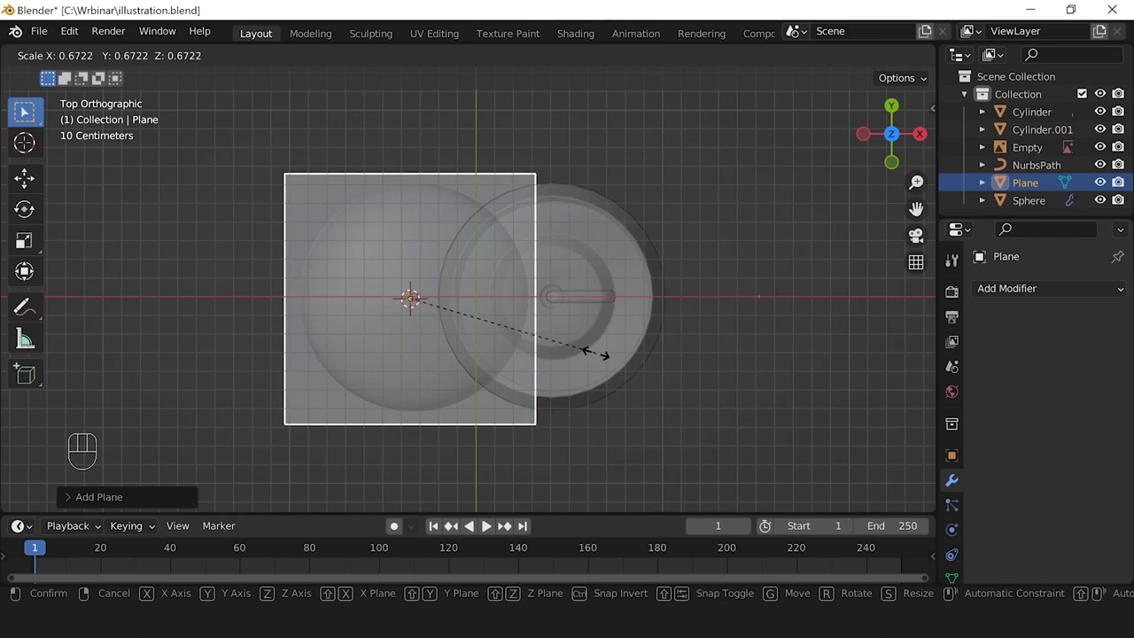
pyautogui.click(595, 352)
pyautogui.scroll(2, 513, 331)
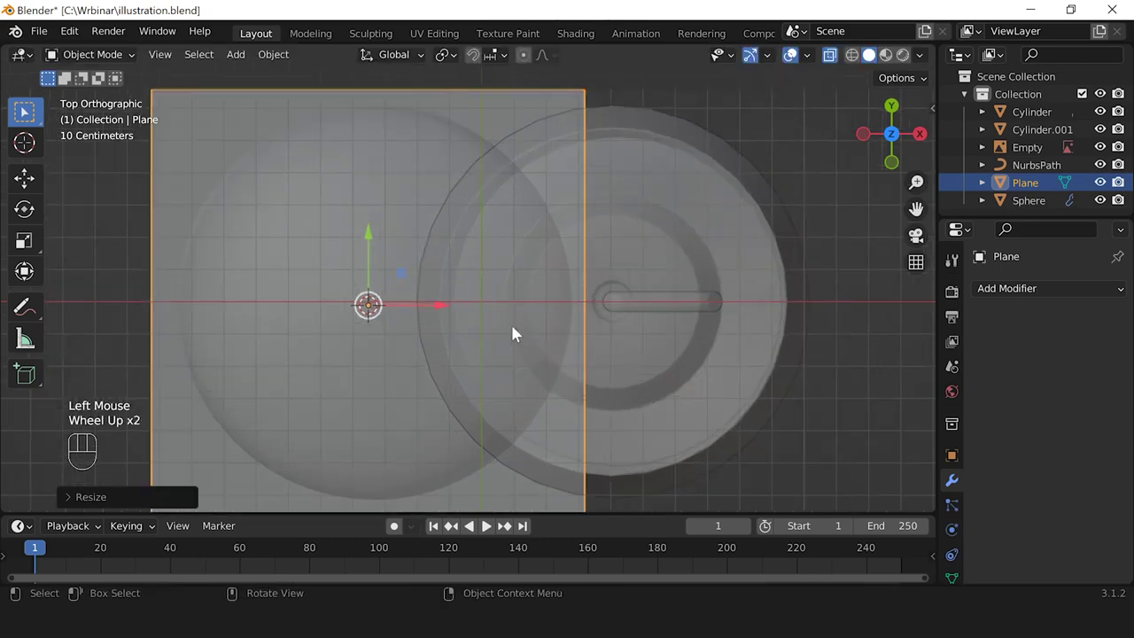
pyautogui.scroll(-1, 466, 364)
# Step: Put the plane into Edit Mode and orbit to a perspective angle
pyautogui.press('Tab')
pyautogui.moveTo(387, 380); pyautogui.dragTo(410, 261, button='middle')
pyautogui.scroll(-1, 399, 367)
pyautogui.scroll(1, 382, 322)
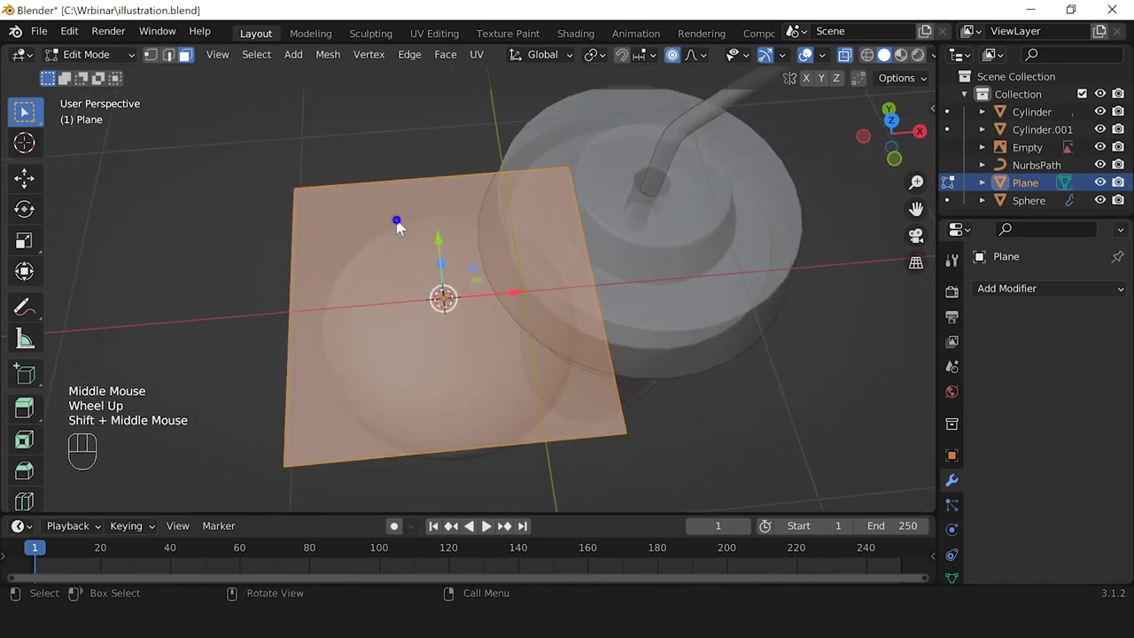
# Step: Subdivide the plane's face with Number of Cuts set to 8, then return to Object Mode
pyautogui.rightClick(333, 198)
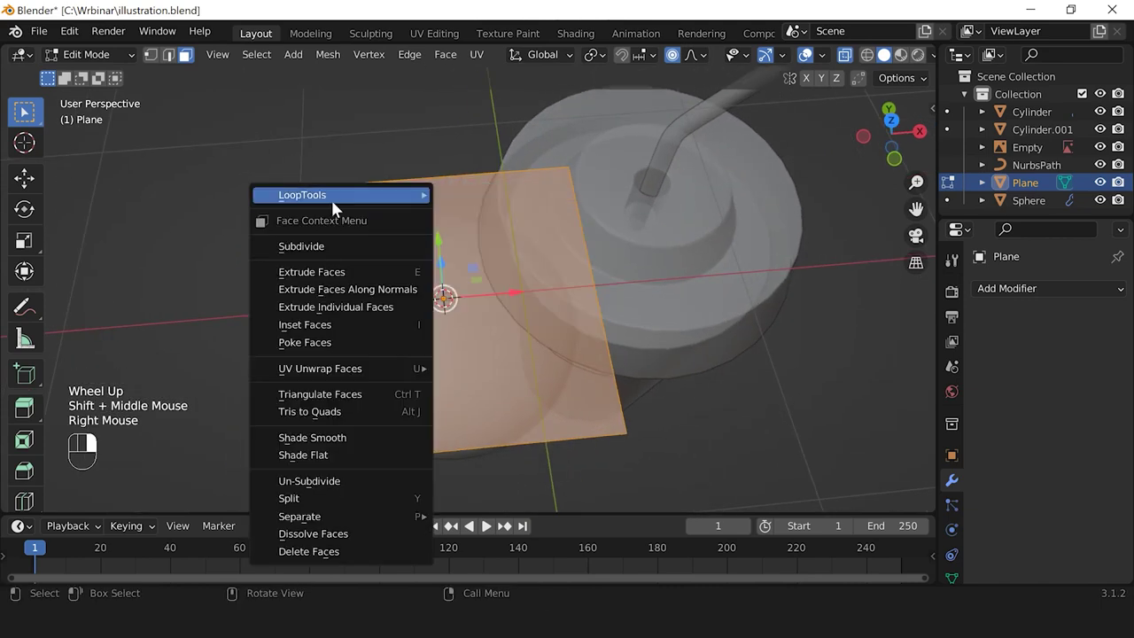
pyautogui.click(316, 251)
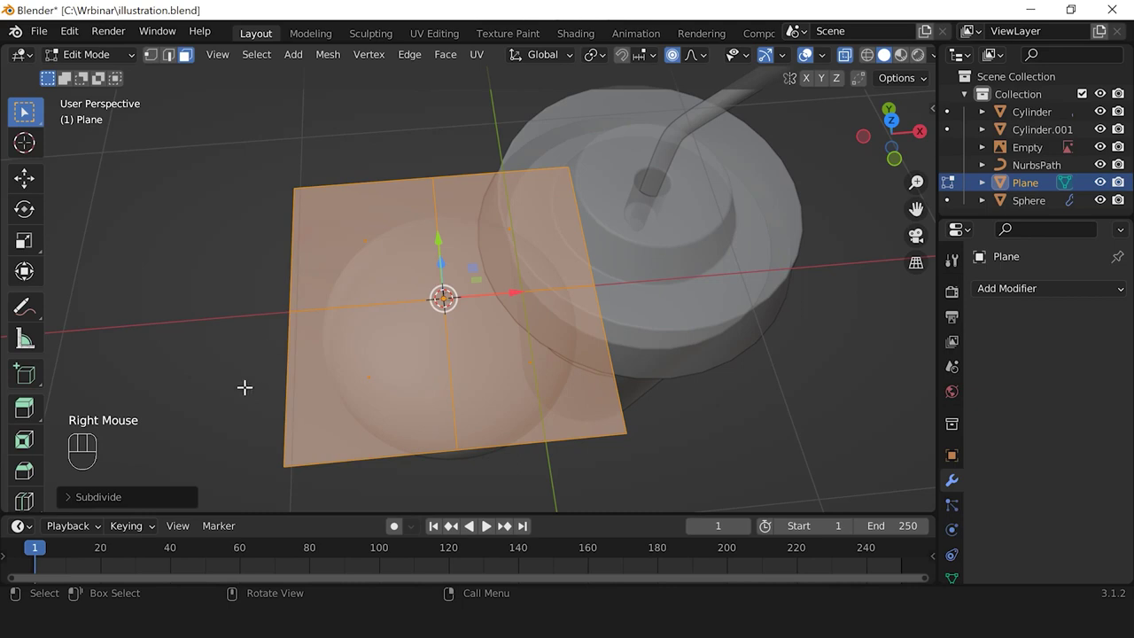
pyautogui.click(68, 497)
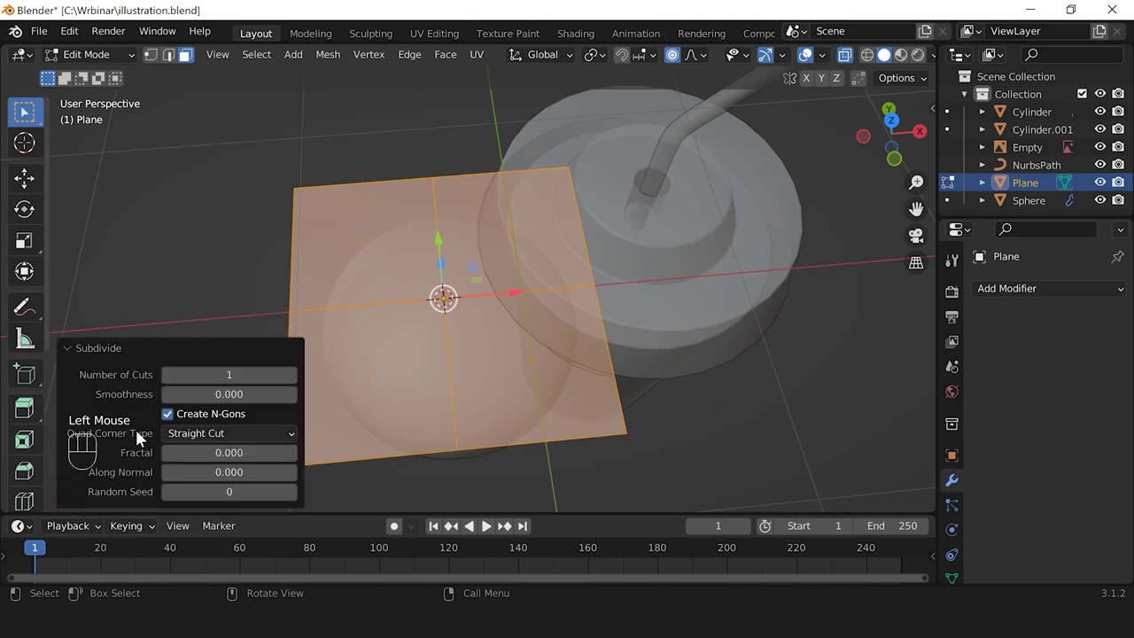
pyautogui.doubleClick(183, 380)
pyautogui.moveTo(204, 374)
pyautogui.mouseDown()
pyautogui.moveTo(243, 374)
pyautogui.moveTo(211, 373)
pyautogui.mouseUp()
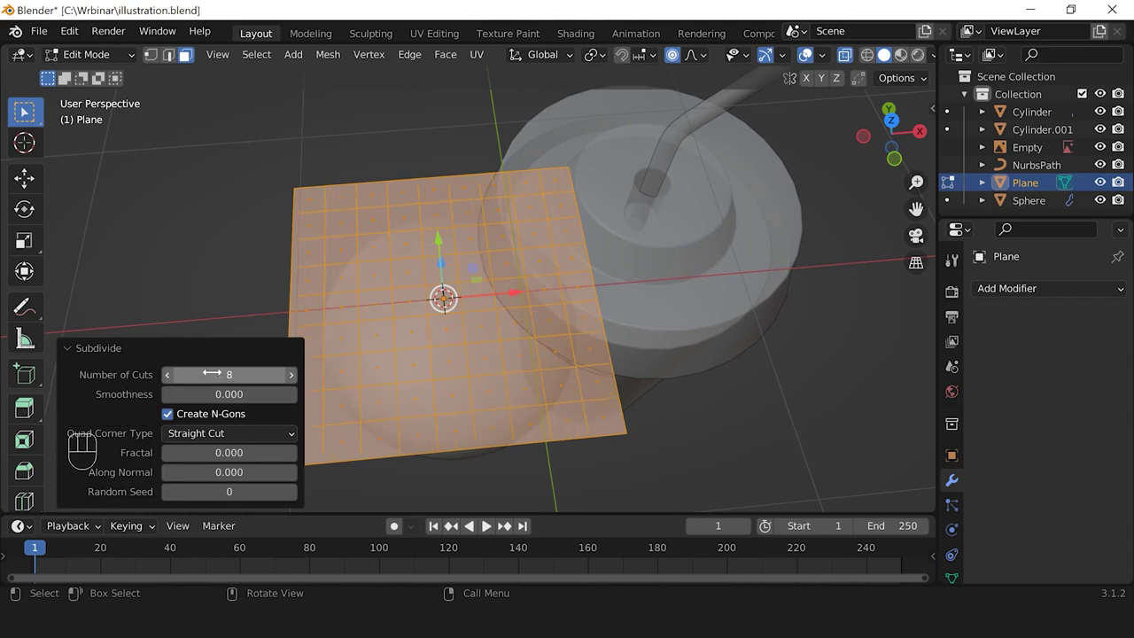
pyautogui.scroll(-1, 565, 351)
pyautogui.scroll(1, 567, 354)
pyautogui.press('Tab')
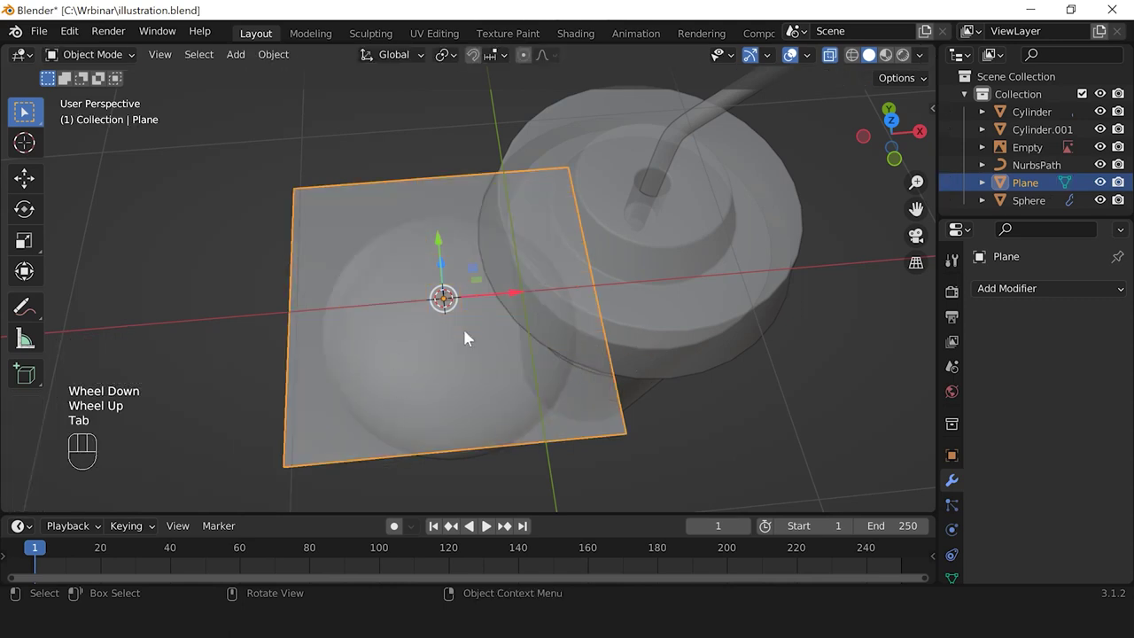
pyautogui.scroll(-2, 467, 338)
# Step: Turn off X-ray and orbit to show the cup and plane
pyautogui.click(828, 55)
pyautogui.scroll(1, 491, 413)
pyautogui.moveTo(490, 413); pyautogui.dragTo(524, 377, button='middle')
pyautogui.scroll(2, 556, 358)
pyautogui.scroll(-1, 535, 341)
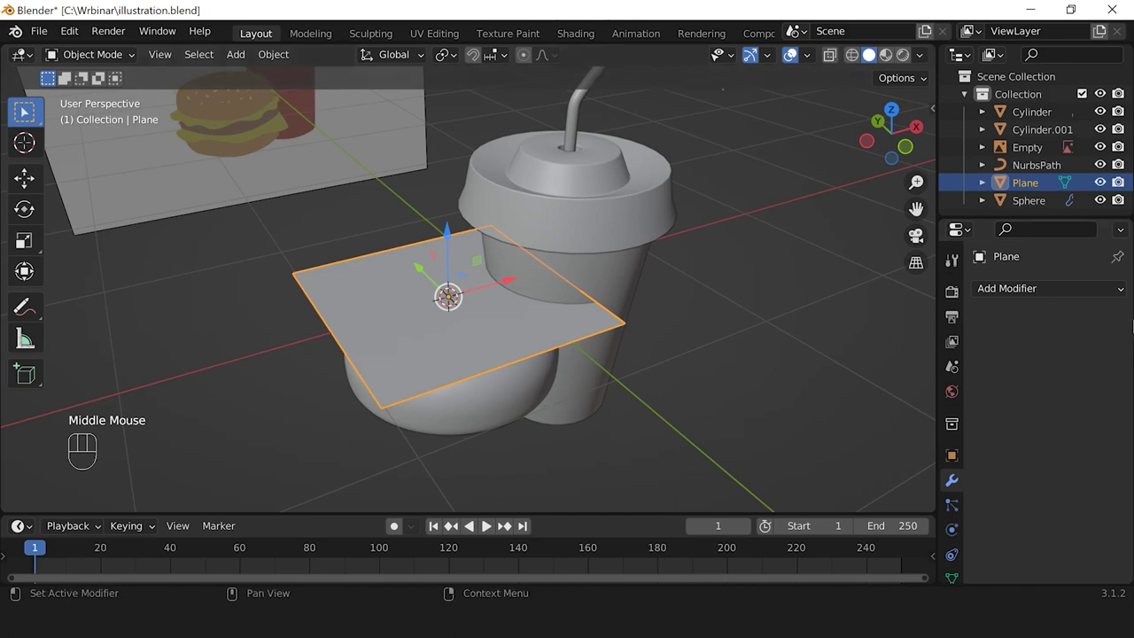
# Step: Give the plane a Subdivision Surface modifier at Levels Viewport 2, seen from top
pyautogui.click(1025, 292)
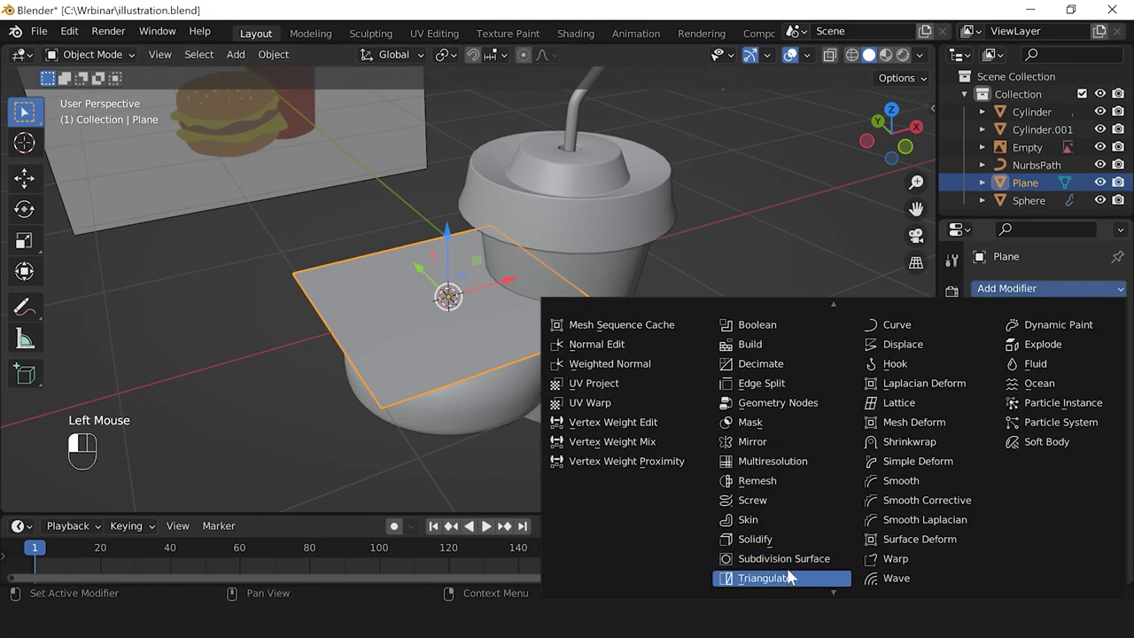
pyautogui.click(787, 560)
pyautogui.scroll(1, 390, 328)
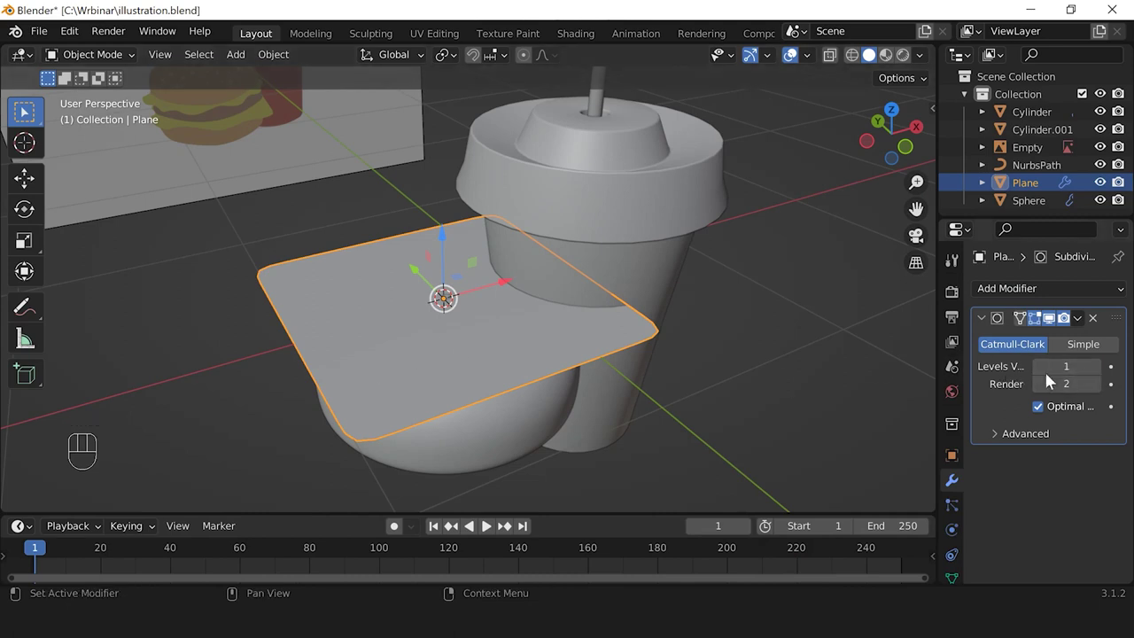
pyautogui.click(1096, 366)
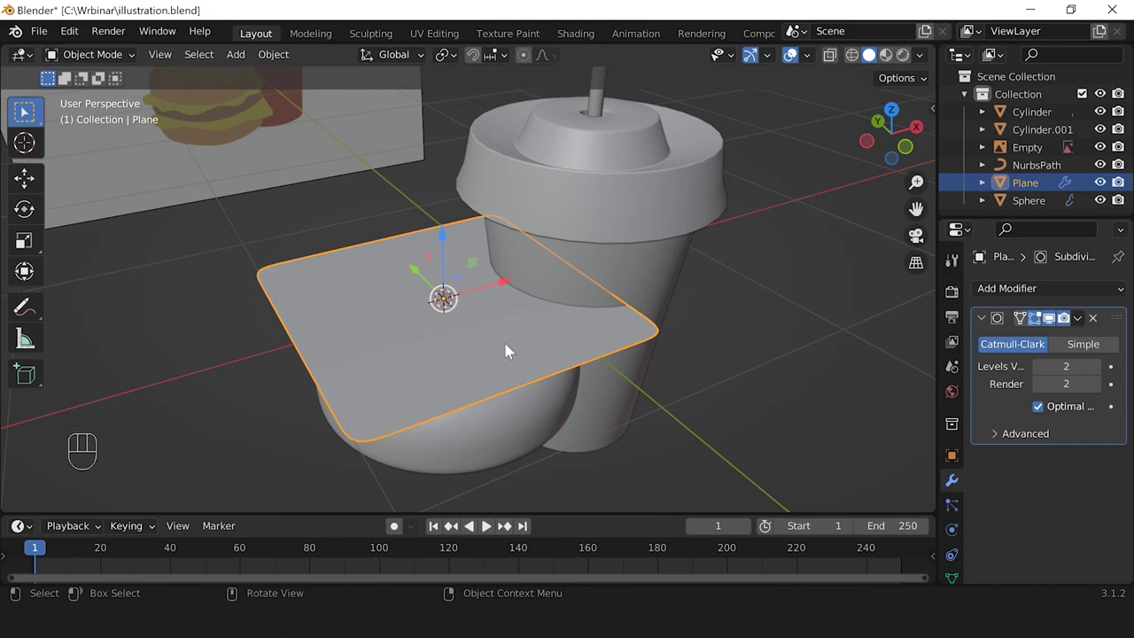
pyautogui.press('KP_7')
pyautogui.scroll(2, 505, 349)
pyautogui.scroll(-1, 506, 348)
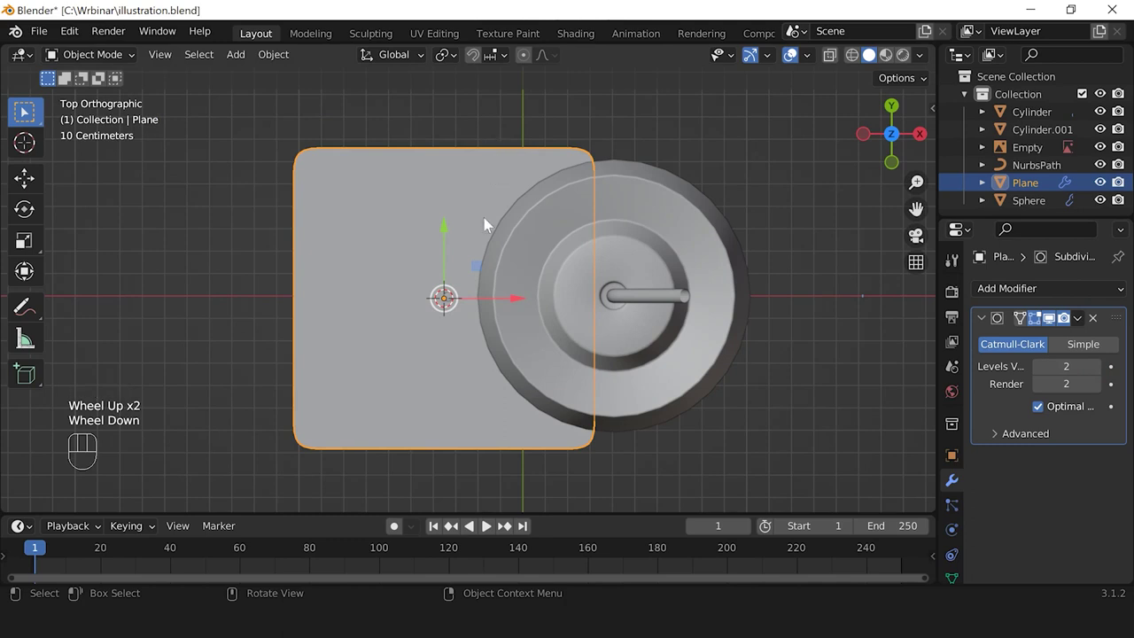
# Step: Enter Edit Mode in vertex select with Proportional Editing enabled
pyautogui.press('Tab')
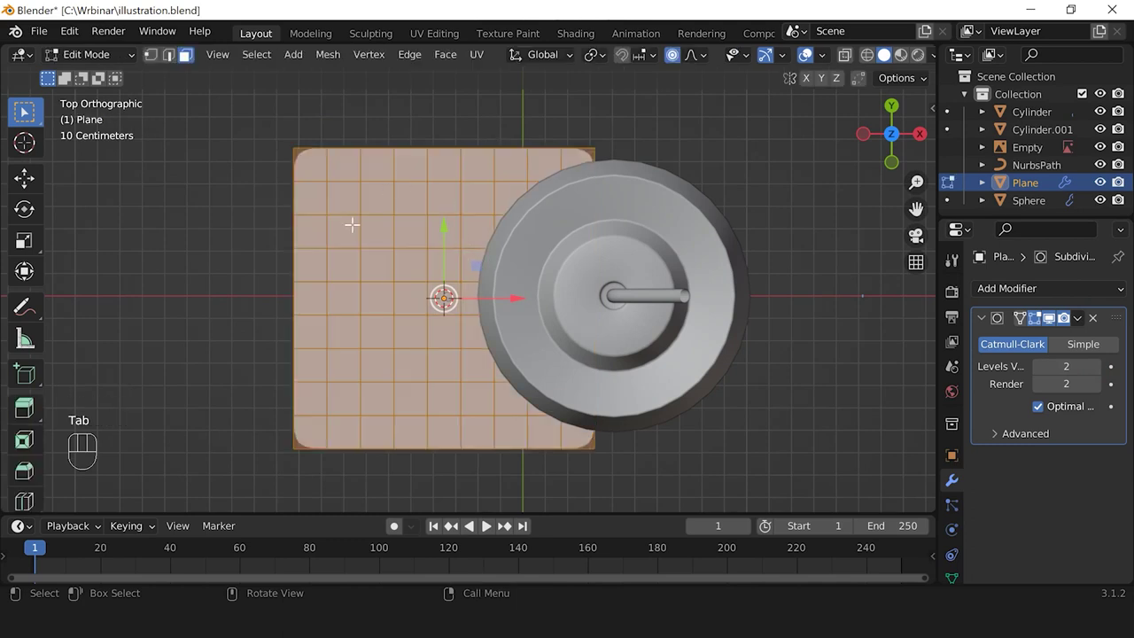
pyautogui.click(151, 57)
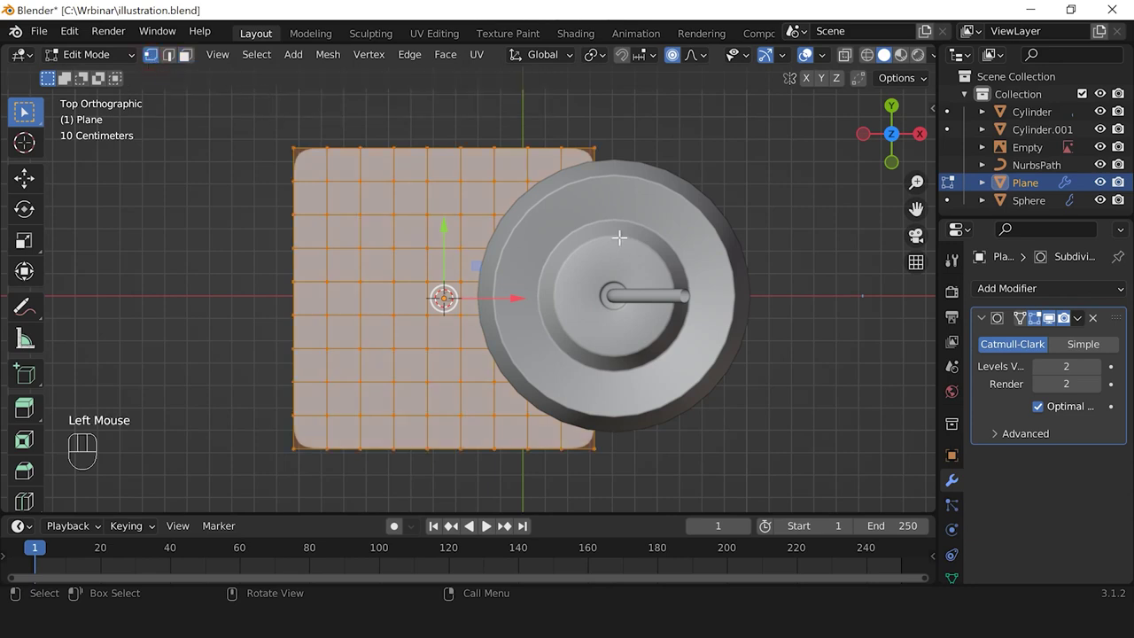
pyautogui.doubleClick(677, 59)
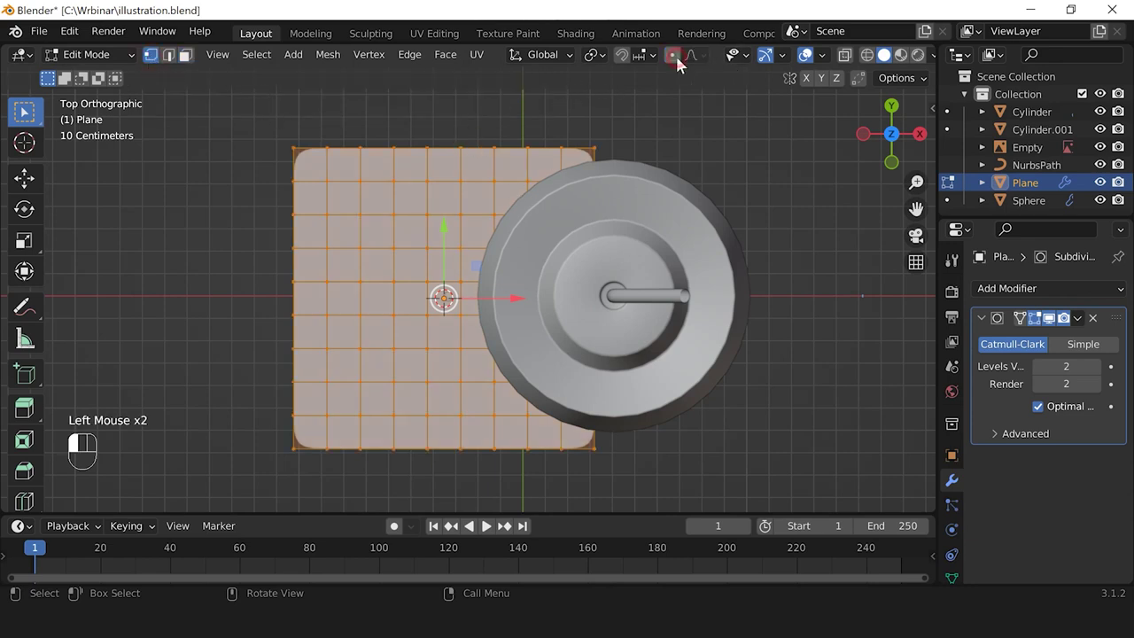
pyautogui.click(673, 59)
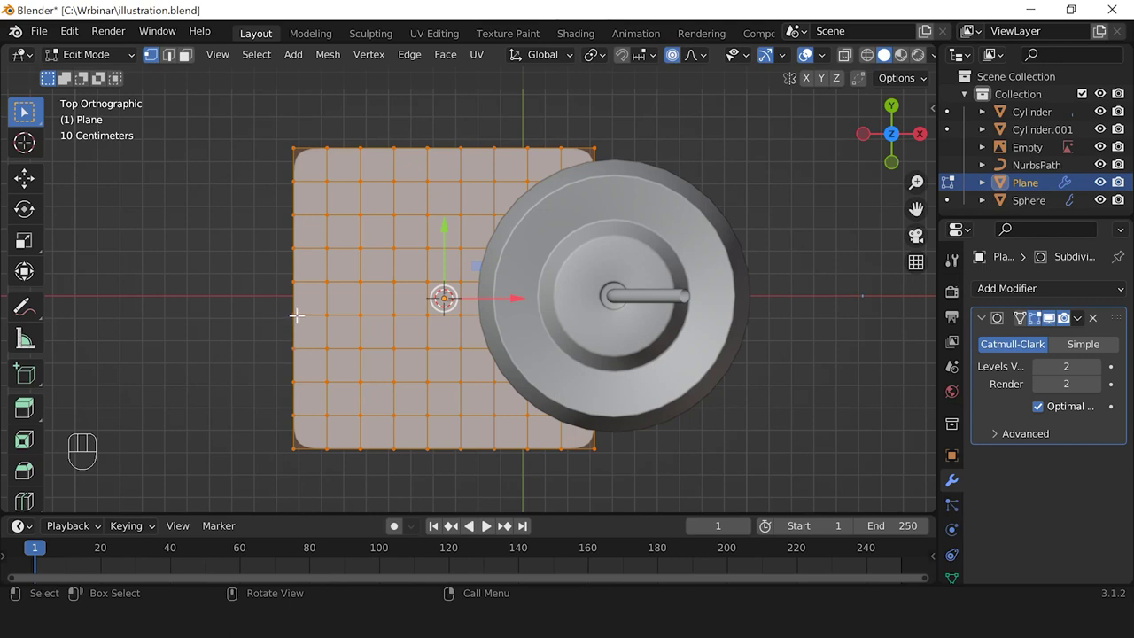
# Step: Pull a left-edge vertex outward about -0.099 m with smooth proportional falloff
pyautogui.click(294, 344)
pyautogui.scroll(1, 310, 355)
pyautogui.scroll(-2, 306, 362)
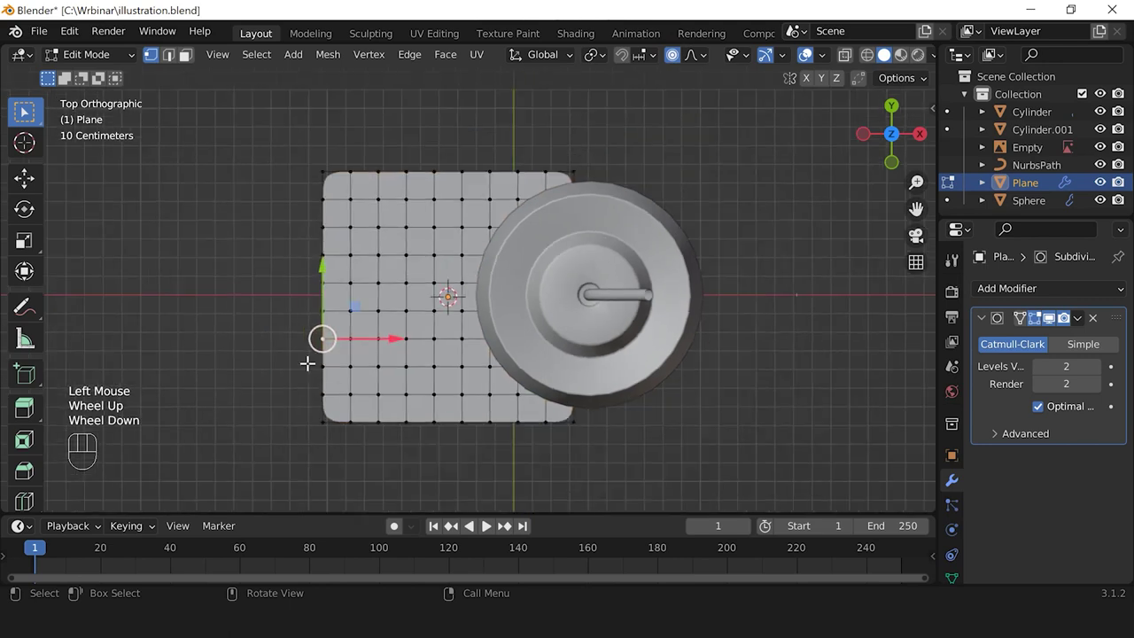
pyautogui.scroll(1, 319, 363)
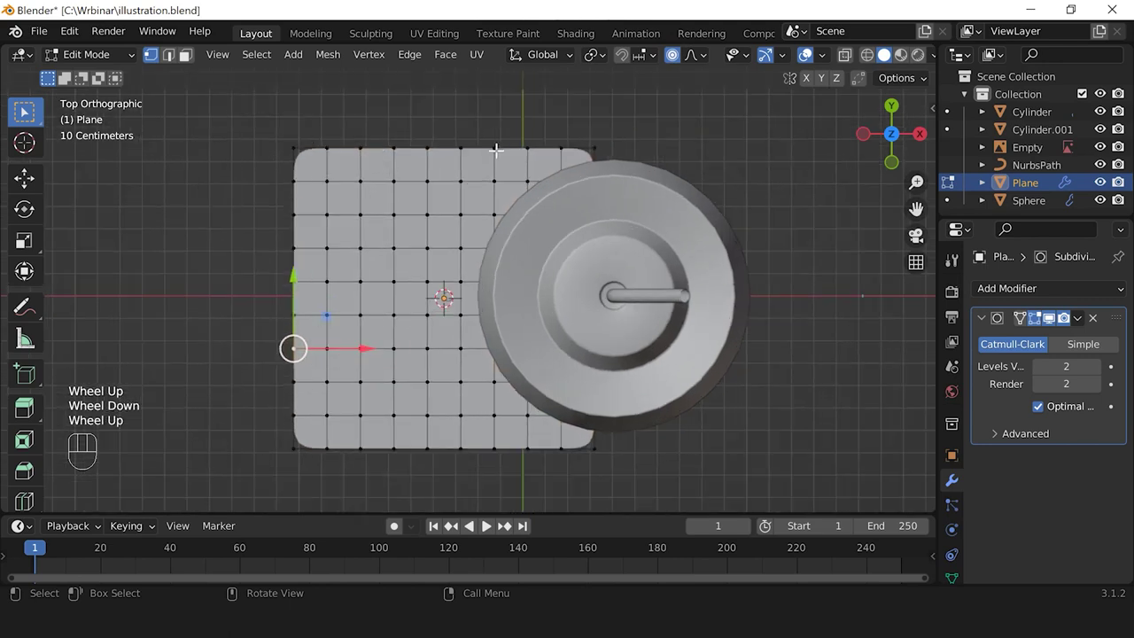
pyautogui.scroll(1, 326, 341)
pyautogui.scroll(-1, 321, 354)
pyautogui.press('g')
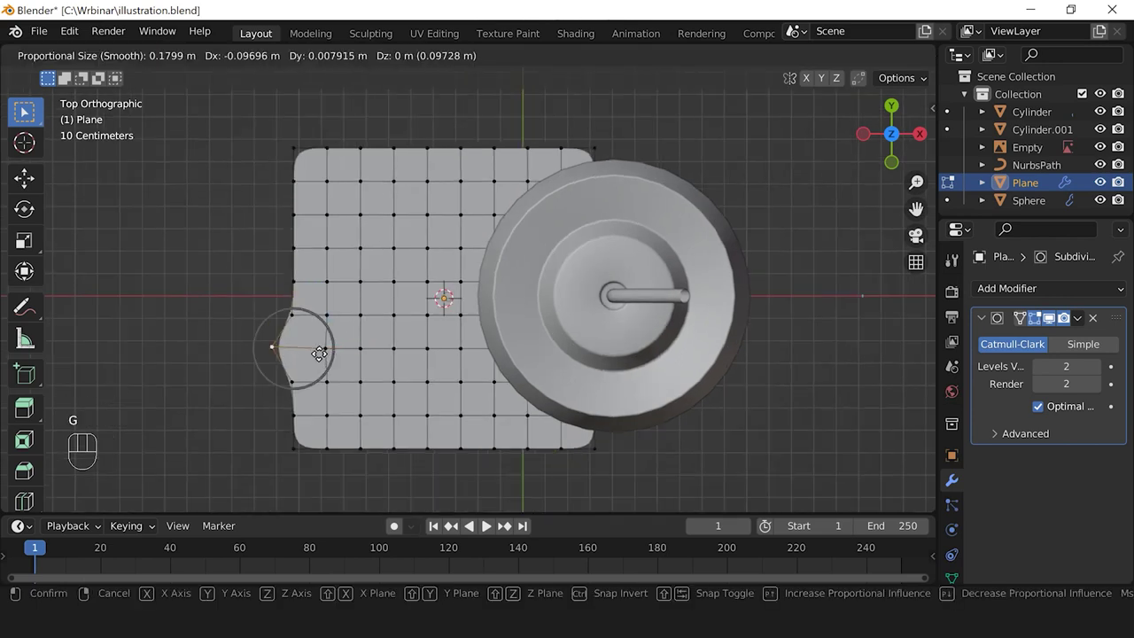
pyautogui.scroll(-2, 329, 354)
pyautogui.scroll(-2, 326, 354)
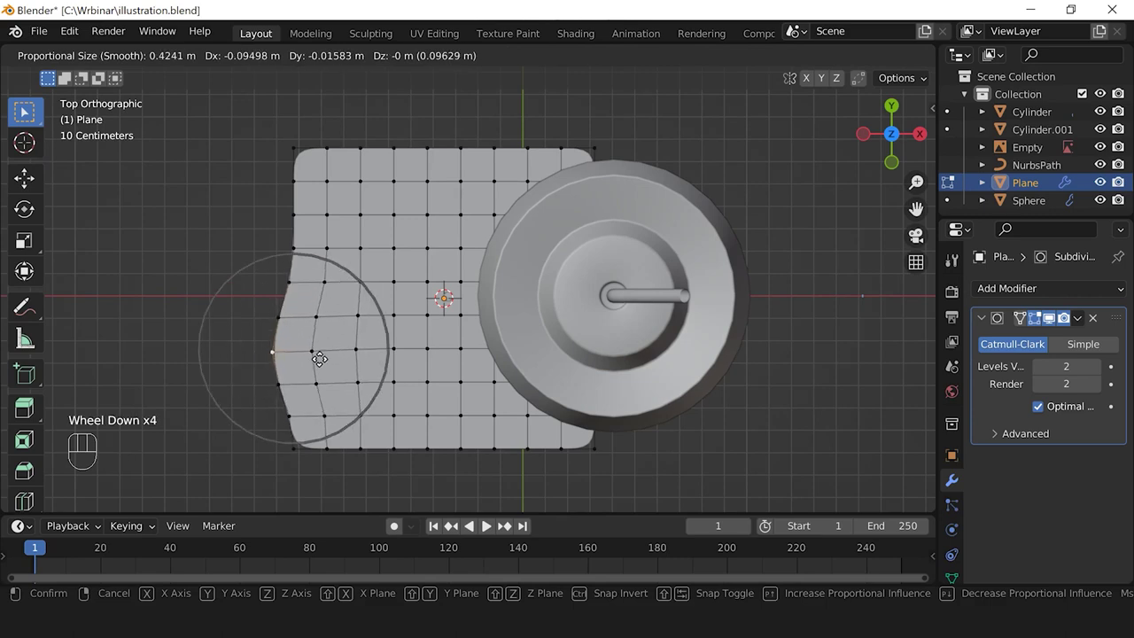
pyautogui.click(318, 355)
# Step: Bulge a second left-edge vertex the same way, then select a top-edge vertex
pyautogui.click(295, 214)
pyautogui.press('g')
pyautogui.scroll(1, 304, 223)
pyautogui.click(303, 222)
pyautogui.click(494, 149)
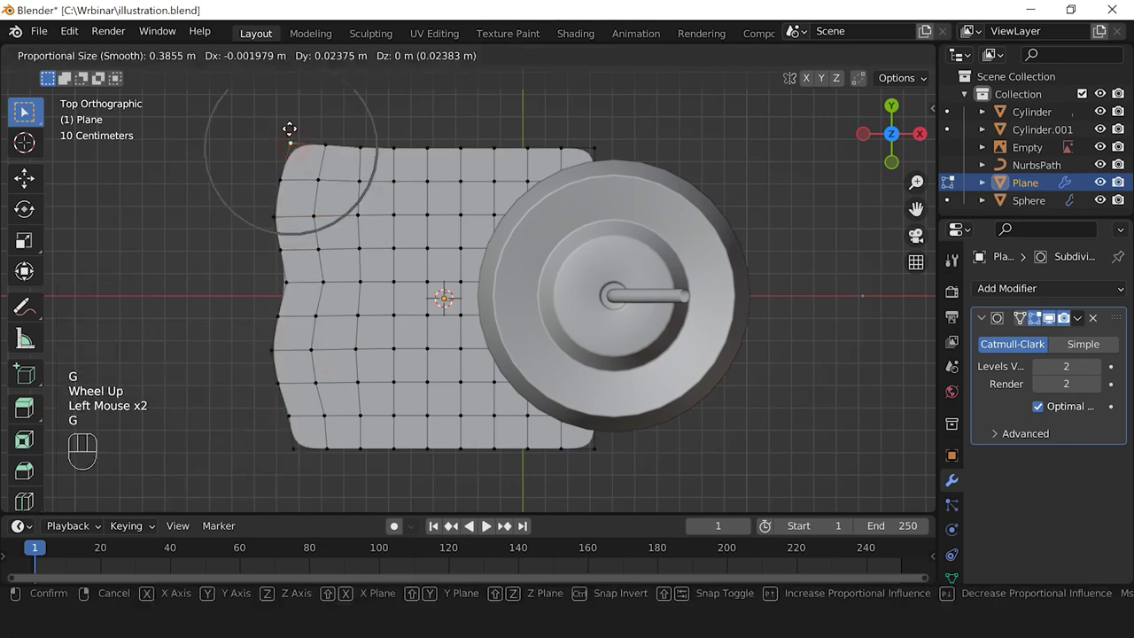
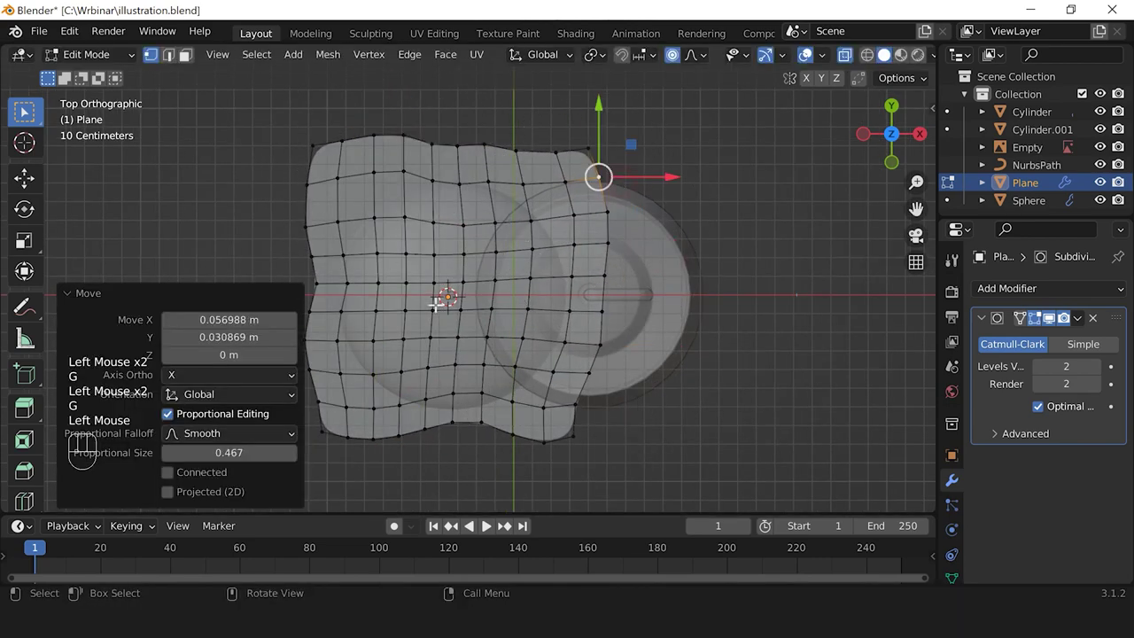
# Step: Pull a right-edge vertex and a top-edge vertex outward with proportional falloff
pyautogui.click(496, 317)
pyautogui.press('g')
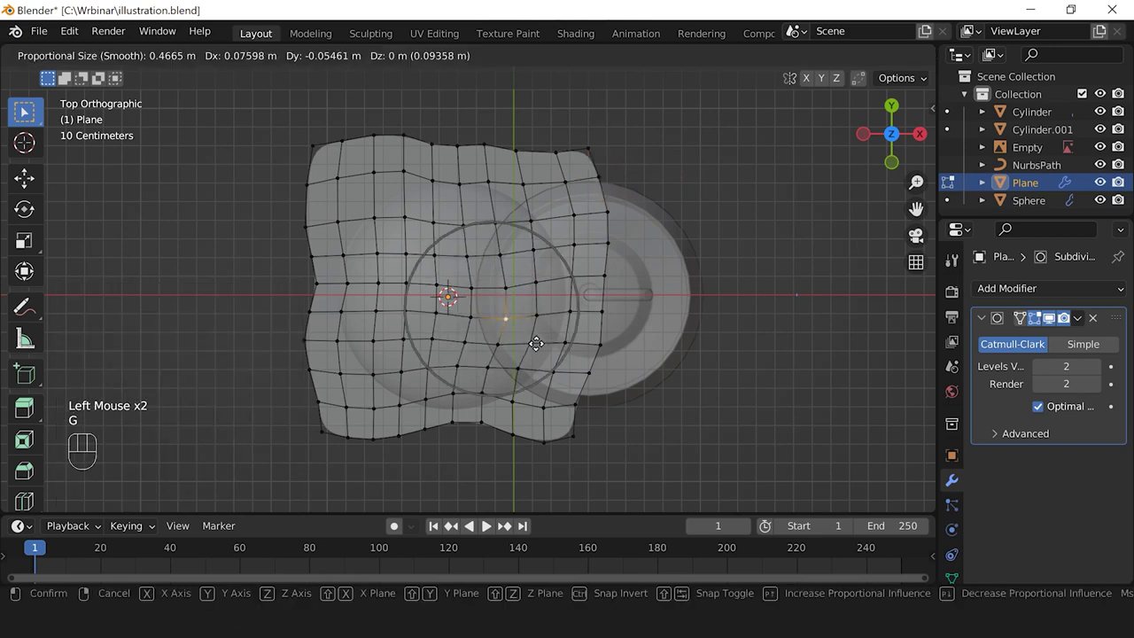
pyautogui.click(536, 343)
pyautogui.click(456, 149)
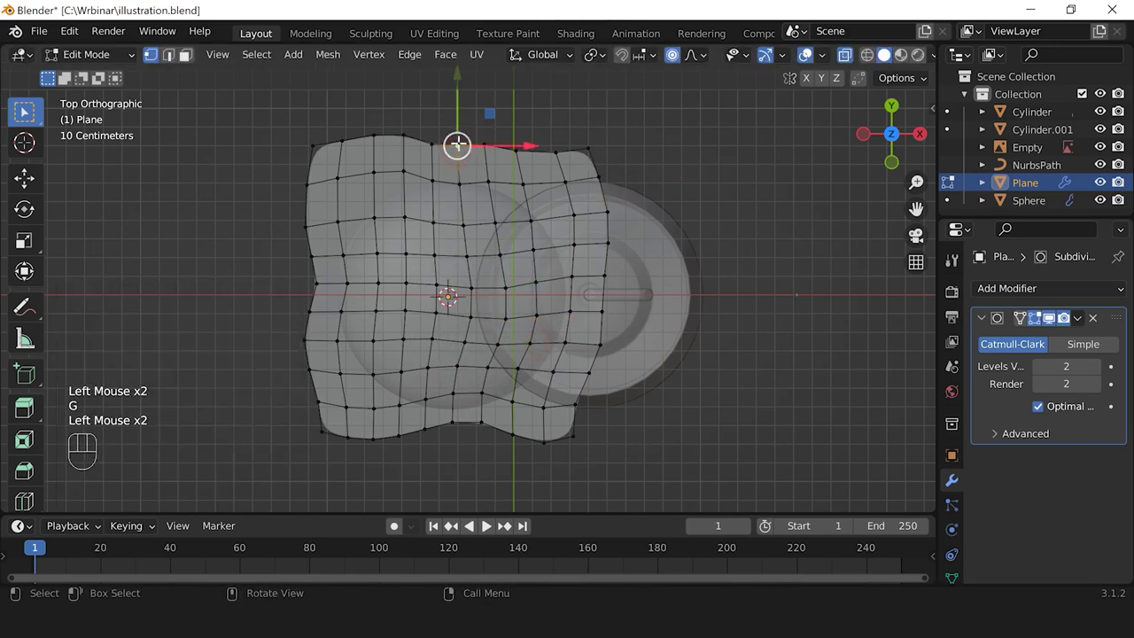
pyautogui.press('g')
pyautogui.scroll(2, 478, 186)
pyautogui.scroll(-2, 473, 188)
pyautogui.click(482, 194)
pyautogui.click(557, 153)
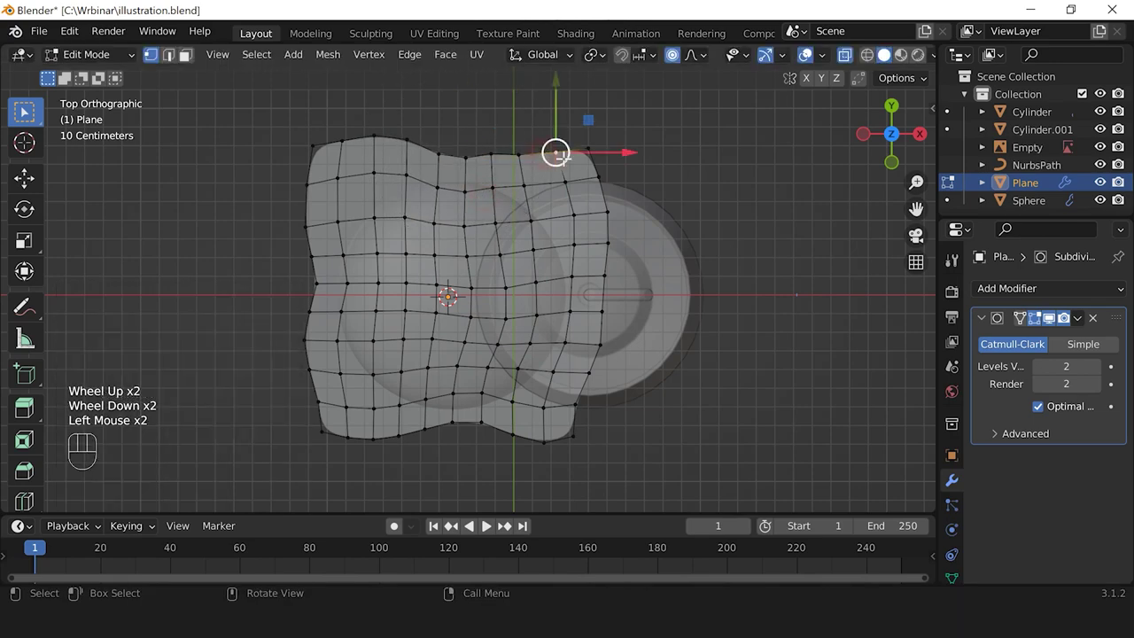
pyautogui.press('g')
pyautogui.rightClick(523, 148)
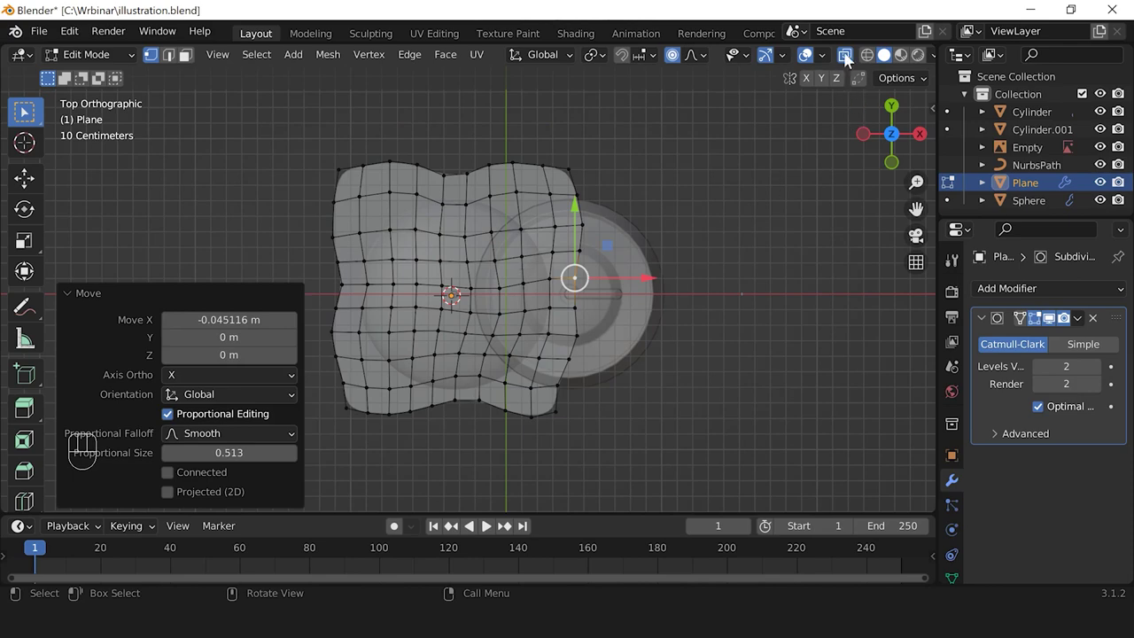
# Step: Make the plane and cup opaque again and frame the plane in top view
pyautogui.click(845, 55)
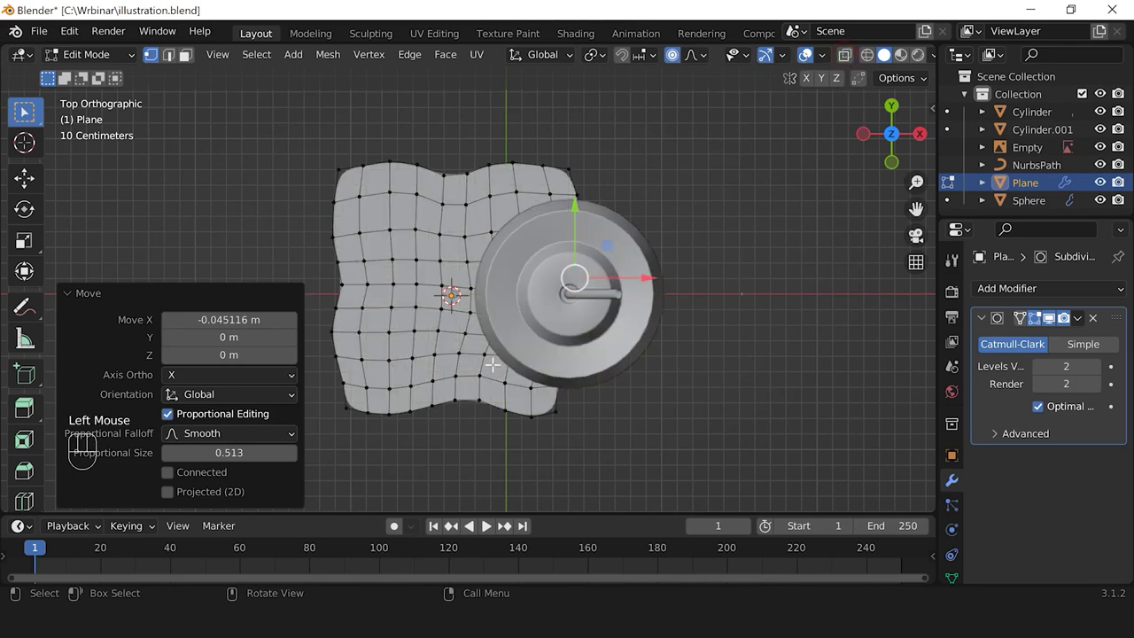
pyautogui.scroll(-2, 493, 363)
pyautogui.moveTo(475, 395); pyautogui.dragTo(425, 190, button='middle')
pyautogui.scroll(2, 567, 284)
pyautogui.scroll(2, 599, 274)
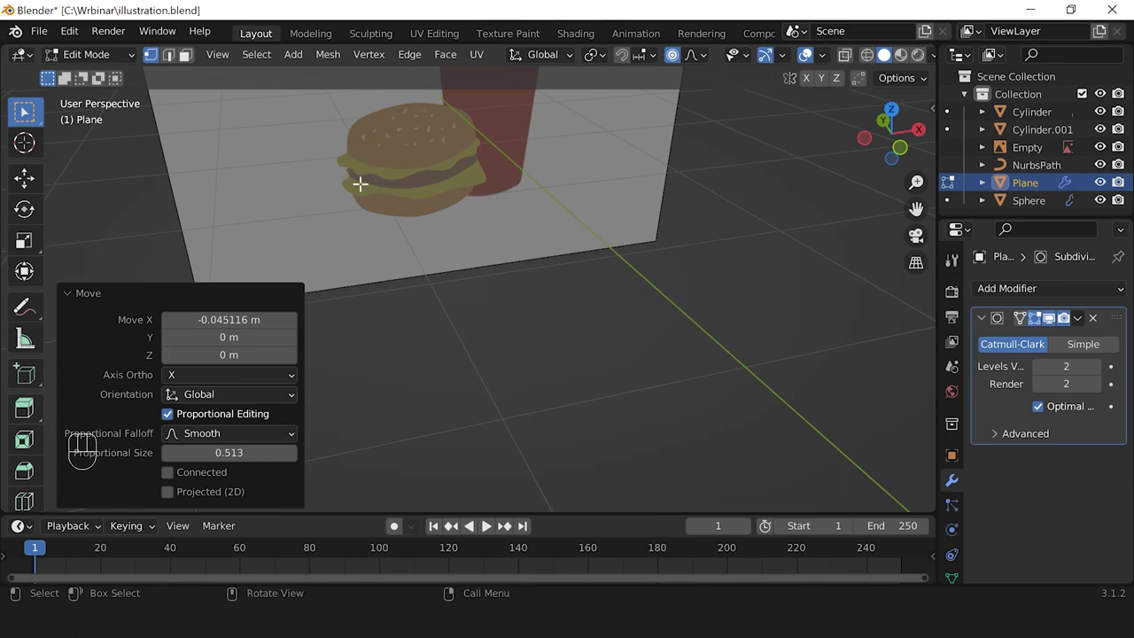
pyautogui.scroll(-6, 531, 208)
pyautogui.keyDown('shift'); pyautogui.moveTo(520, 311); pyautogui.dragTo(567, 292, button='middle'); pyautogui.keyUp('shift')
pyautogui.scroll(2, 556, 281)
pyautogui.press('KP_7')
pyautogui.scroll(2, 567, 293)
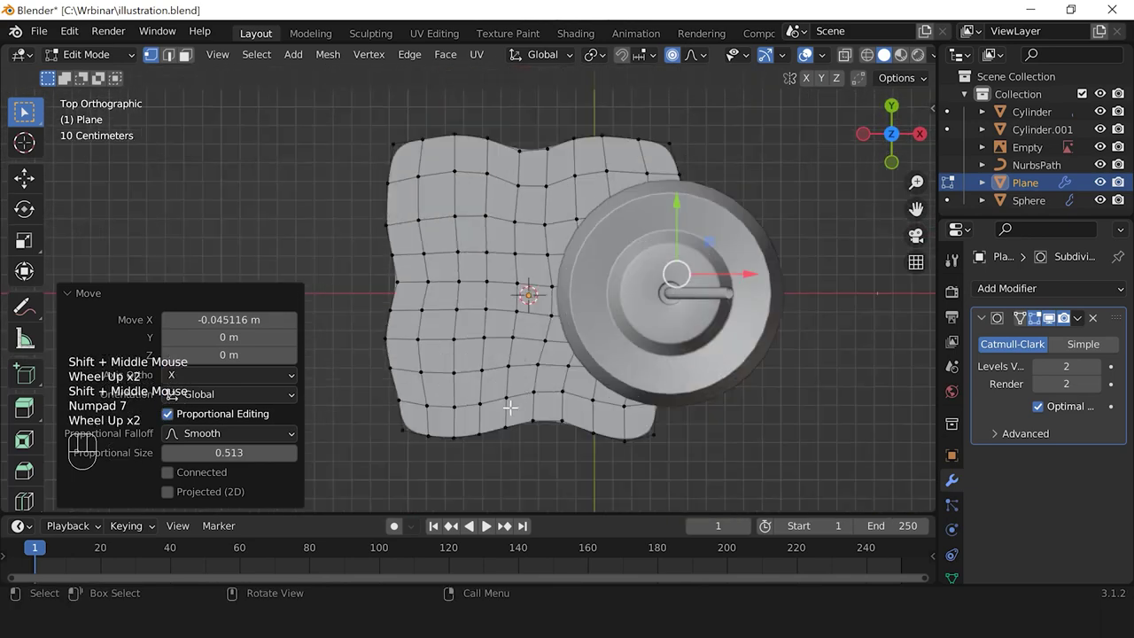
pyautogui.keyDown('shift'); pyautogui.moveTo(531, 354); pyautogui.dragTo(510, 326, button='middle'); pyautogui.keyUp('shift')
pyautogui.scroll(1, 510, 326)
pyautogui.keyDown('shift'); pyautogui.moveTo(510, 326); pyautogui.dragTo(496, 346, button='middle'); pyautogui.keyUp('shift')
# Step: Push the plane's bottom-edge vertices into a wavy outline with soft falloff
pyautogui.doubleClick(390, 456)
pyautogui.press('g')
pyautogui.scroll(3, 419, 446)
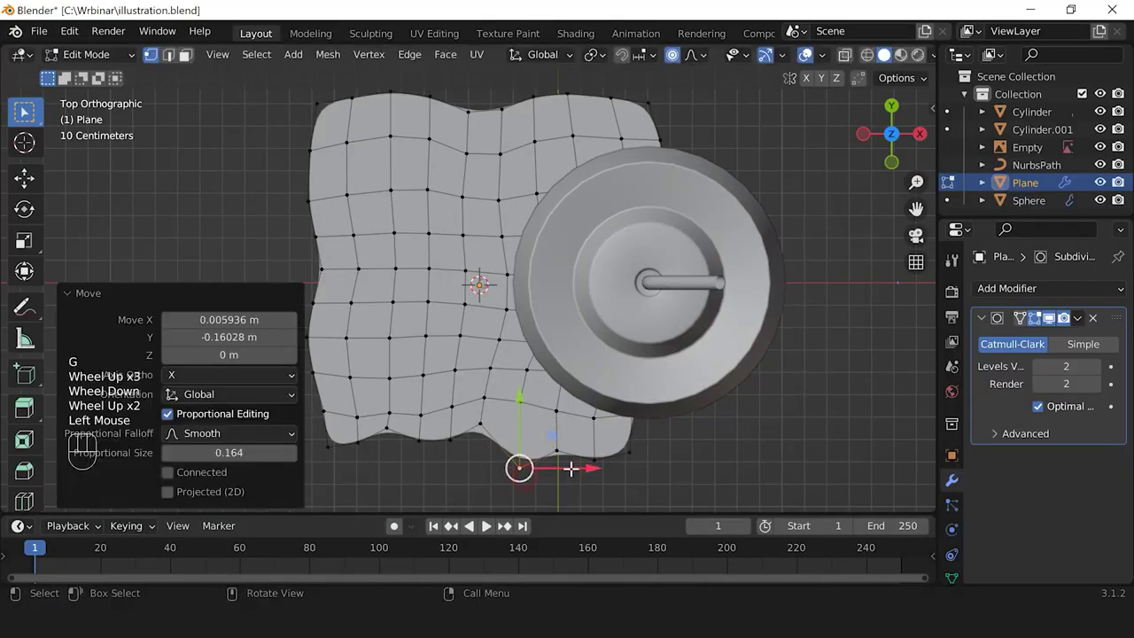
pyautogui.click(557, 460)
pyautogui.press('g')
pyautogui.scroll(3, 599, 443)
pyautogui.scroll(-4, 597, 439)
pyautogui.scroll(-9, 597, 440)
pyautogui.scroll(5, 597, 438)
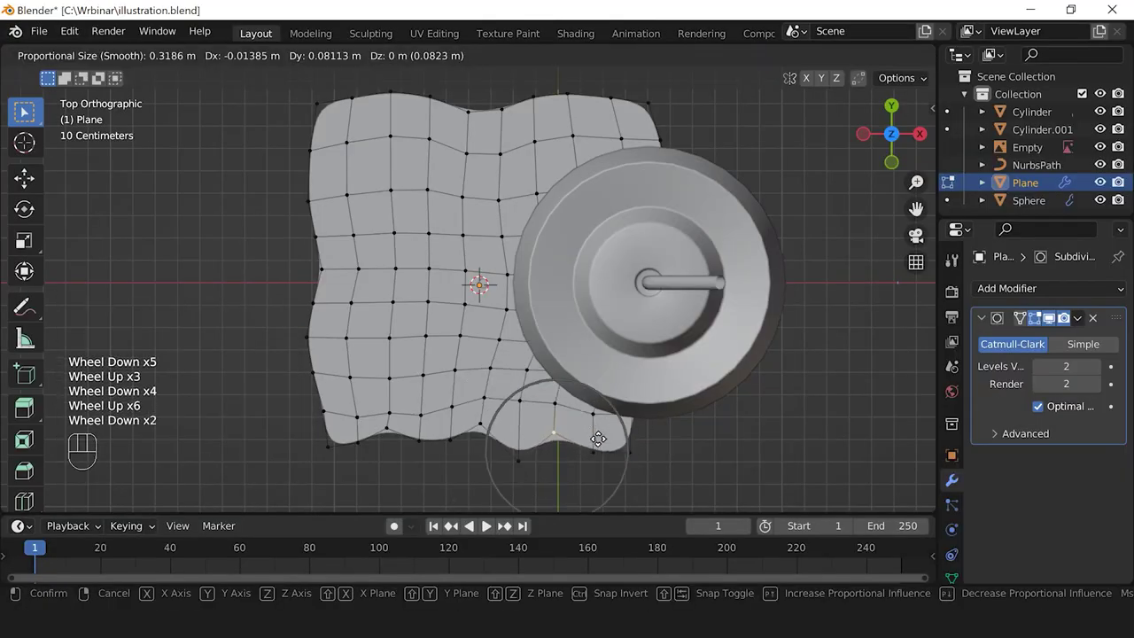
pyautogui.click(598, 429)
# Step: Reshape a left-edge vertex with adjusted falloff, redoing the first attempt
pyautogui.click(308, 200)
pyautogui.press('g')
pyautogui.scroll(-4, 307, 186)
pyautogui.scroll(9, 306, 181)
pyautogui.scroll(-5, 309, 184)
pyautogui.scroll(-2, 309, 184)
pyautogui.scroll(8, 308, 184)
pyautogui.rightClick(311, 197)
pyautogui.press('g')
pyautogui.rightClick(311, 197)
pyautogui.press('g')
pyautogui.scroll(-1, 324, 205)
pyautogui.scroll(-1, 324, 205)
pyautogui.scroll(5, 319, 203)
pyautogui.scroll(-1, 311, 202)
pyautogui.scroll(6, 309, 202)
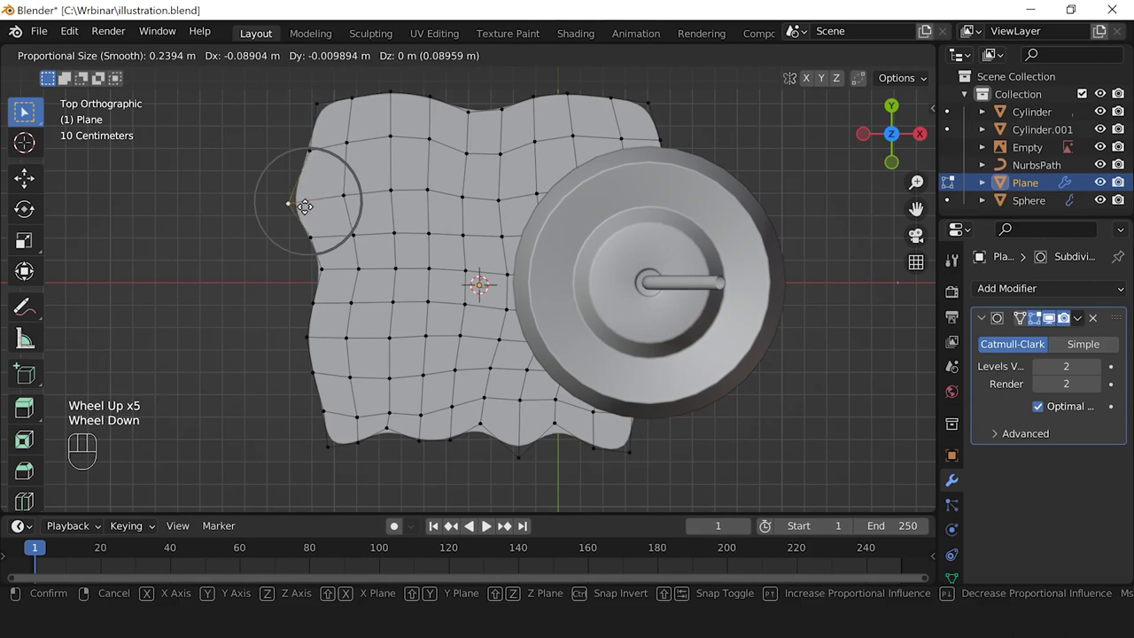
pyautogui.scroll(-6, 306, 206)
pyautogui.scroll(5, 305, 203)
pyautogui.scroll(-3, 301, 200)
pyautogui.scroll(2, 291, 190)
# Step: Pull two more left-edge vertices further left with soft falloff
pyautogui.scroll(-2, 291, 190)
pyautogui.click(293, 193)
pyautogui.click(322, 267)
pyautogui.press('g')
pyautogui.scroll(2, 304, 266)
pyautogui.click(295, 265)
pyautogui.click(315, 372)
pyautogui.press('g')
# Step: Move top-edge vertices to make the plane's upper outline irregular
pyautogui.scroll(-1, 302, 372)
pyautogui.click(287, 372)
pyautogui.click(437, 103)
pyautogui.press('g')
pyautogui.scroll(3, 435, 99)
pyautogui.click(627, 94)
pyautogui.press('g')
pyautogui.click(524, 110)
pyautogui.press('g')
# Step: Turn see-through display back on and move a right-edge vertex outward
pyautogui.scroll(-3, 534, 106)
pyautogui.click(534, 107)
pyautogui.click(847, 56)
pyautogui.click(660, 255)
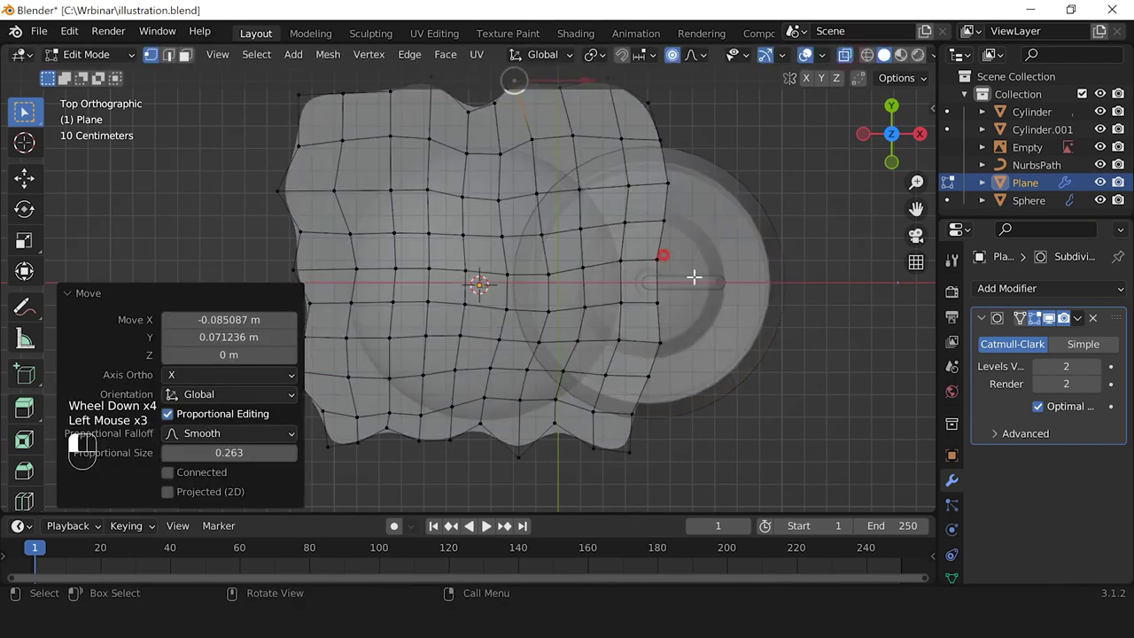
pyautogui.scroll(-2, 666, 265)
pyautogui.scroll(2, 668, 279)
pyautogui.press('g')
# Step: Reshape two more right-side vertices with soft falloff to finish the wavy outline
pyautogui.scroll(-2, 686, 283)
pyautogui.scroll(3, 673, 239)
pyautogui.click(674, 217)
pyautogui.click(666, 341)
pyautogui.press('g')
pyautogui.scroll(1, 662, 347)
pyautogui.scroll(3, 661, 348)
pyautogui.click(660, 350)
pyautogui.scroll(-1, 704, 356)
pyautogui.click(608, 301)
pyautogui.scroll(1, 687, 263)
pyautogui.press('g')
pyautogui.scroll(2, 682, 275)
pyautogui.click(661, 263)
pyautogui.scroll(-1, 674, 292)
# Step: Return to Object Mode, deselect the plane, and view it in perspective
pyautogui.press('Tab')
pyautogui.scroll(-2, 686, 343)
pyautogui.click(579, 384)
pyautogui.moveTo(579, 385); pyautogui.dragTo(532, 264, button='middle')
# Step: In Edit Mode, pull a front-edge vertex of the wavy plane down over the bun
pyautogui.scroll(1, 472, 318)
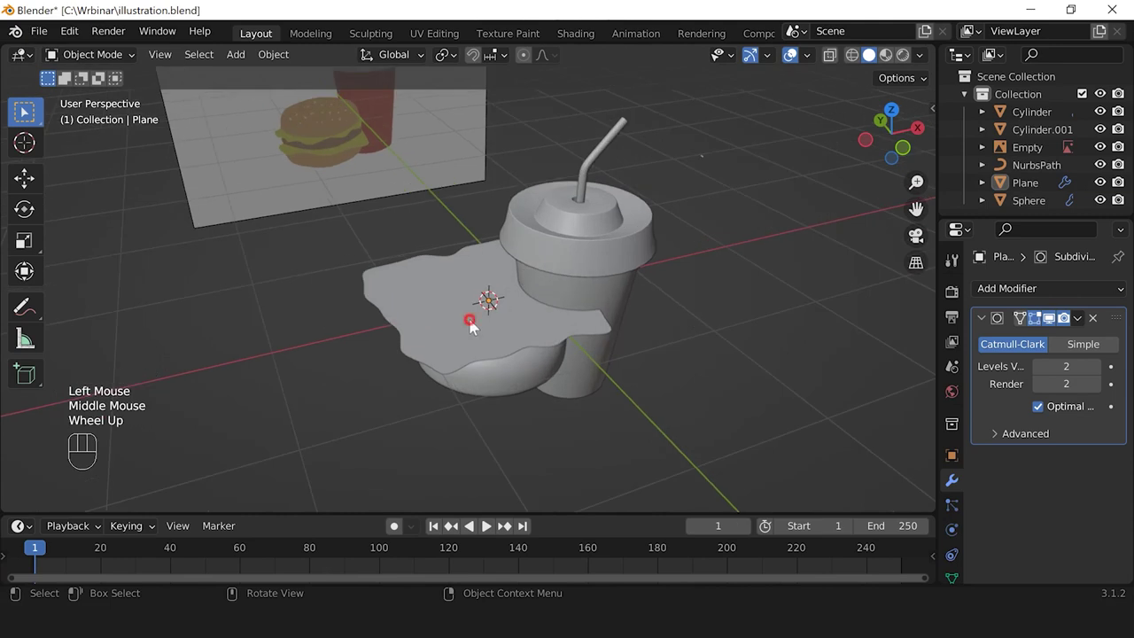
pyautogui.click(518, 332)
pyautogui.scroll(1, 593, 341)
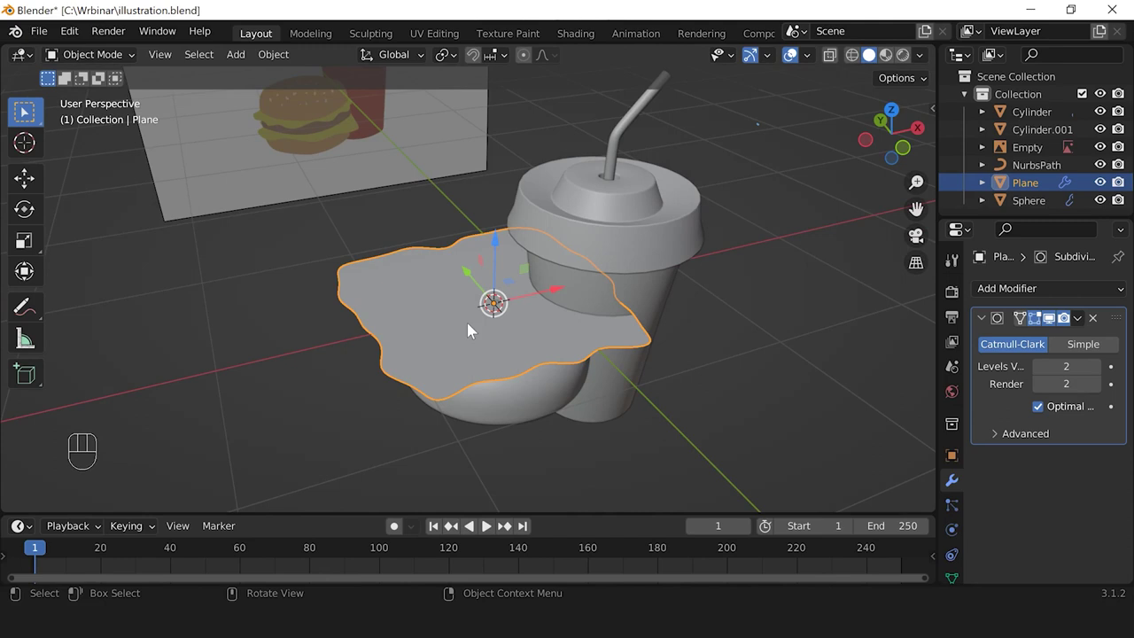
pyautogui.scroll(1, 499, 374)
pyautogui.scroll(-1, 499, 375)
pyautogui.moveTo(498, 375)
pyautogui.mouseDown(button='middle')
pyautogui.moveTo(519, 380)
pyautogui.moveTo(520, 395)
pyautogui.moveTo(473, 342)
pyautogui.moveTo(499, 407)
pyautogui.moveTo(514, 359)
pyautogui.mouseUp(button='middle')
pyautogui.press('Tab')
pyautogui.click(478, 347)
pyautogui.scroll(1, 504, 365)
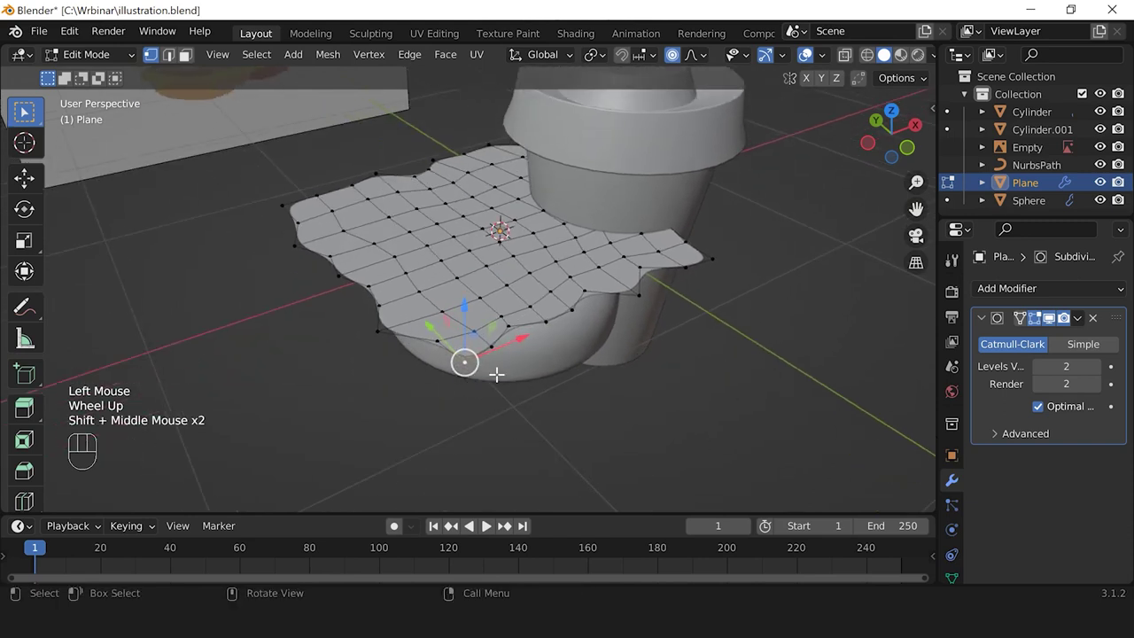
pyautogui.press('g')
pyautogui.scroll(-3, 496, 380)
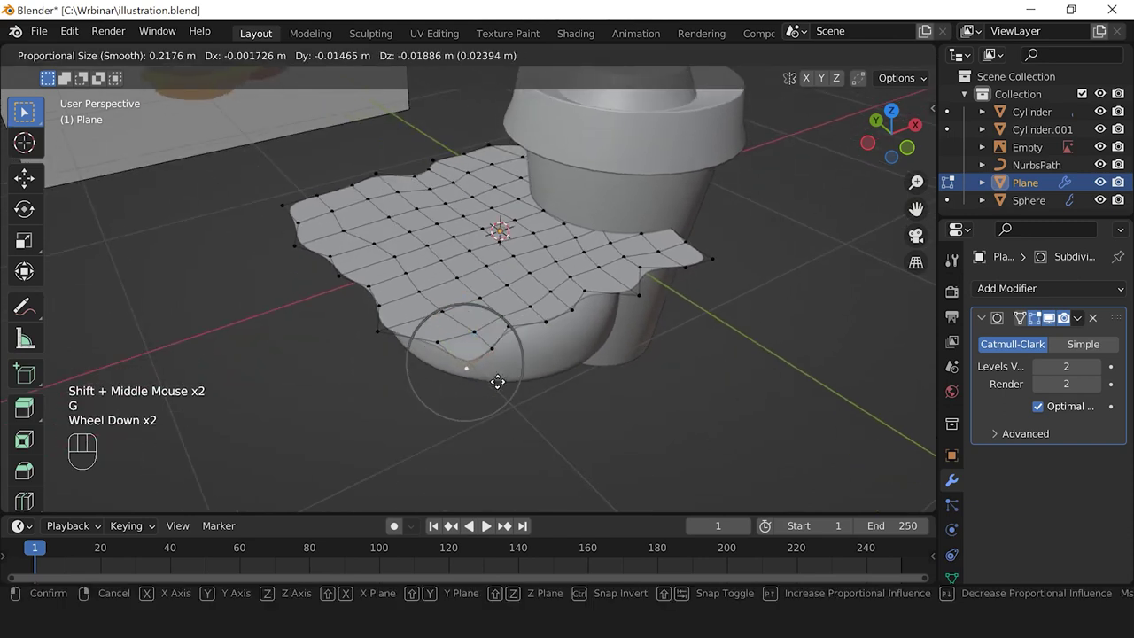
pyautogui.scroll(-1, 498, 396)
pyautogui.click(499, 397)
# Step: Soft-move the plane's right and left corners downward, then leave Edit Mode
pyautogui.press('g')
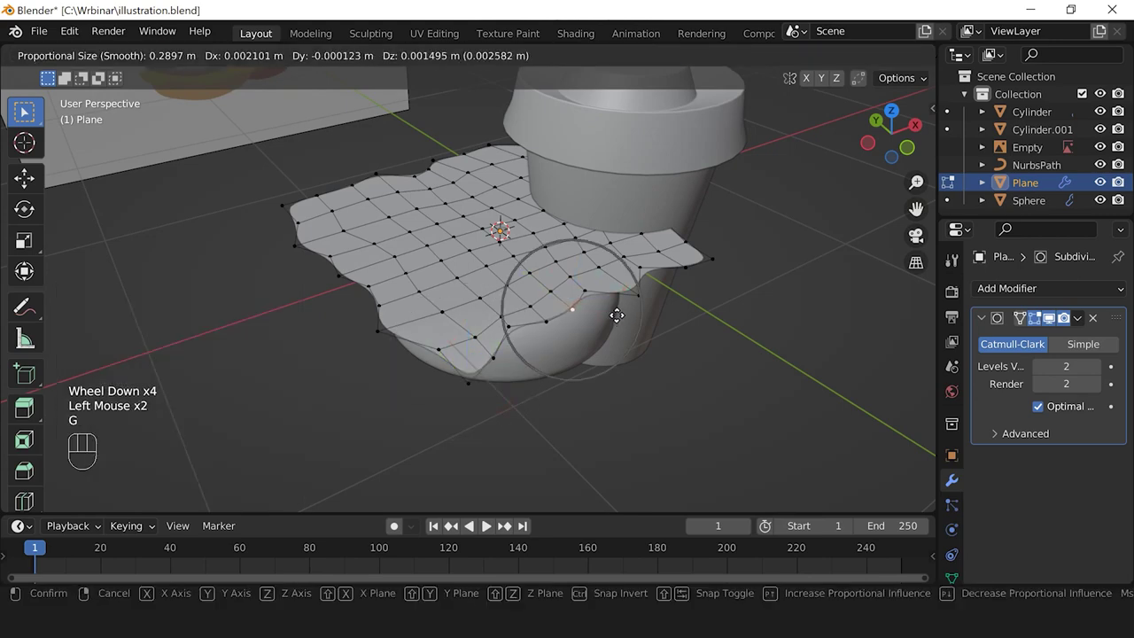
pyautogui.click(615, 312)
pyautogui.click(712, 259)
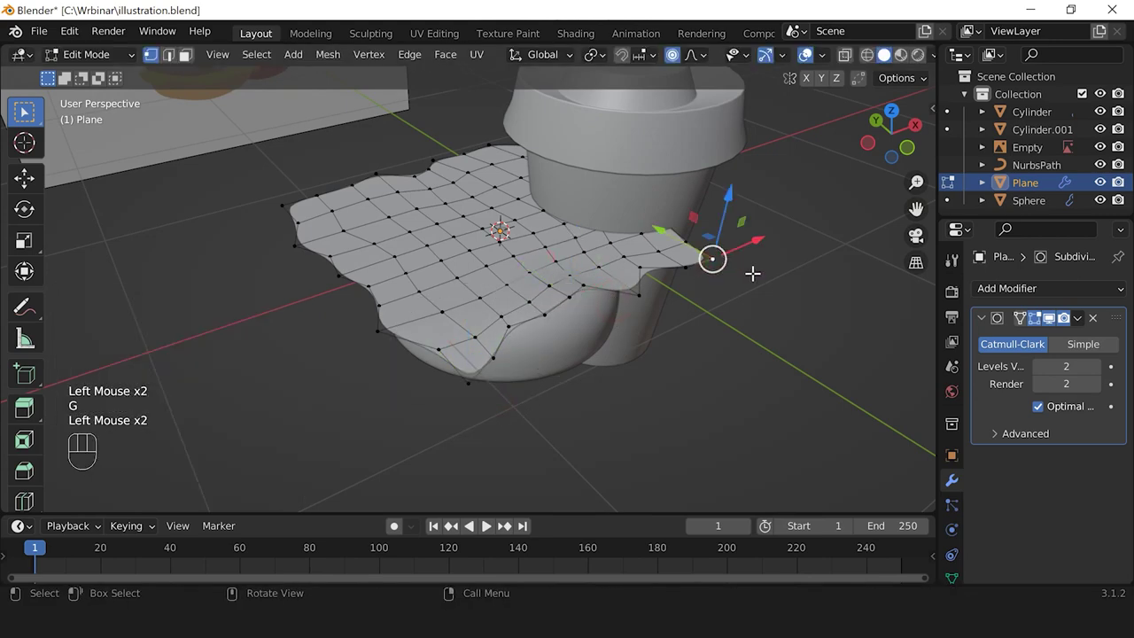
pyautogui.press('g')
pyautogui.click(749, 292)
pyautogui.press('g')
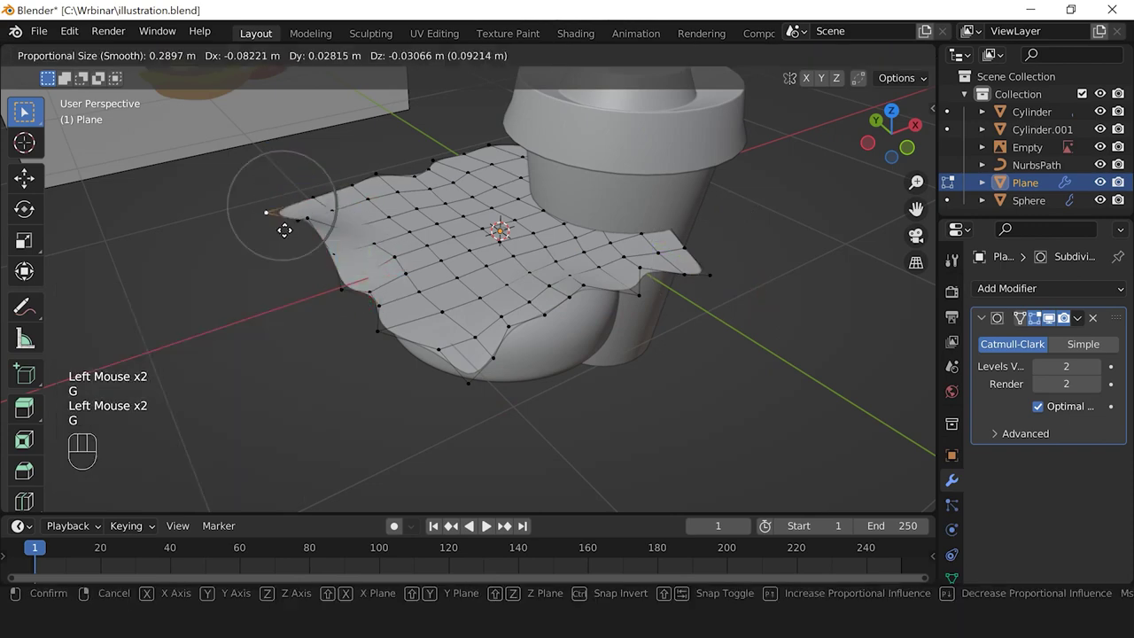
pyautogui.click(478, 155)
pyautogui.scroll(-1, 529, 306)
pyautogui.press('Tab')
# Step: Move the plane's vertices near the cup vertically so the edge bends around it
pyautogui.click(530, 306)
pyautogui.scroll(-2, 529, 306)
pyautogui.scroll(1, 530, 305)
pyautogui.moveTo(529, 305); pyautogui.dragTo(577, 296, button='middle')
pyautogui.click(611, 274)
pyautogui.click(631, 295)
pyautogui.press('Tab')
pyautogui.click(577, 296)
pyautogui.press('g')
pyautogui.press('z')
pyautogui.click(609, 239)
pyautogui.click(610, 239)
pyautogui.press('g')
pyautogui.click(602, 246)
# Step: Lift some plane vertices with soft falloff and nudge a front-edge vertex up slightly
pyautogui.click(524, 363)
pyautogui.press('g')
pyautogui.rightClick(536, 358)
pyautogui.press('g')
pyautogui.click(538, 342)
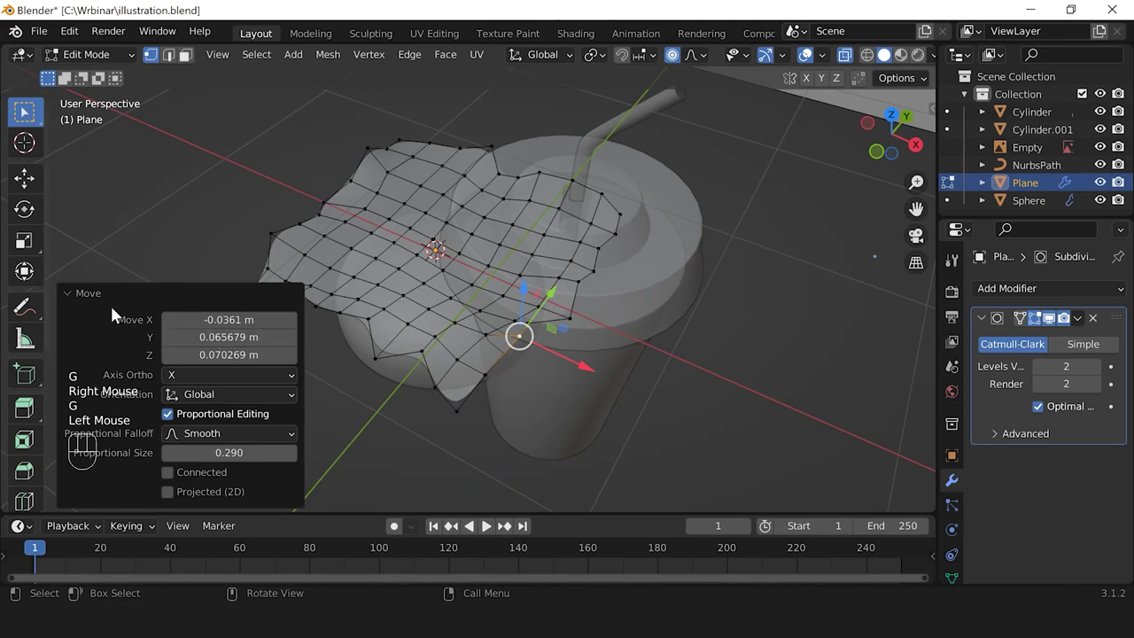
pyautogui.doubleClick(75, 293)
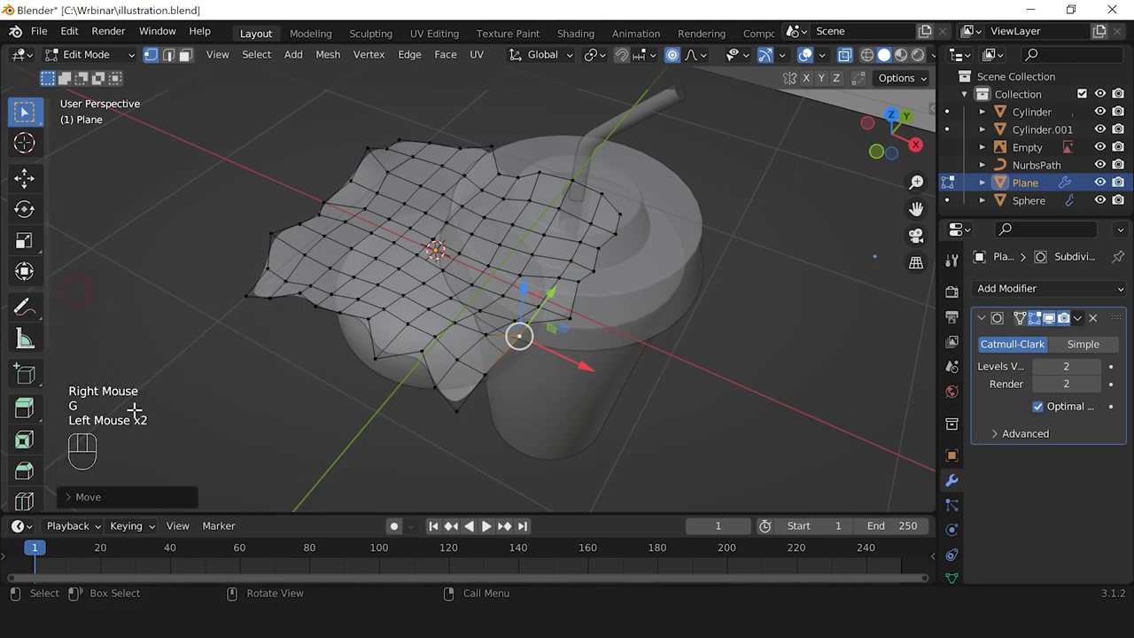
pyautogui.click(456, 401)
pyautogui.press('g')
pyautogui.click(531, 405)
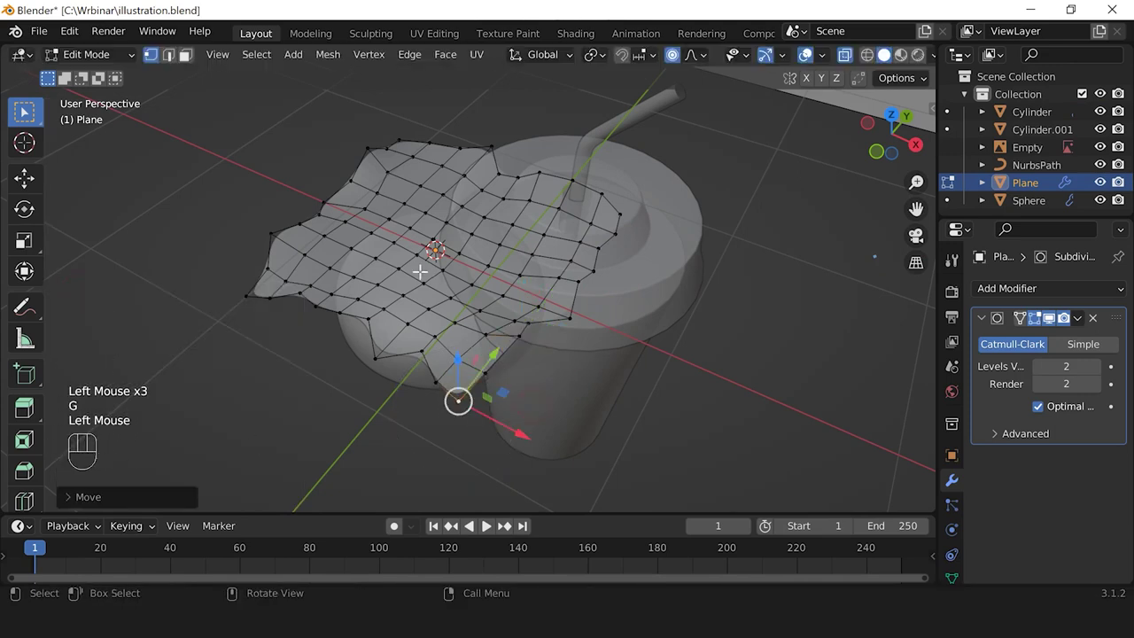
pyautogui.press('g')
pyautogui.click(483, 341)
# Step: Leave Edit Mode, make objects opaque again, and reselect the plane from a wider view
pyautogui.scroll(-2, 483, 341)
pyautogui.moveTo(483, 341); pyautogui.dragTo(496, 321, button='middle')
pyautogui.scroll(2, 493, 354)
pyautogui.press('Tab')
pyautogui.click(829, 53)
pyautogui.scroll(-1, 519, 335)
pyautogui.scroll(1, 519, 386)
pyautogui.click(519, 376)
pyautogui.scroll(-1, 366, 233)
pyautogui.scroll(1, 366, 233)
pyautogui.moveTo(229, 161); pyautogui.dragTo(481, 306, button='middle')
pyautogui.click(532, 323)
pyautogui.scroll(1, 556, 335)
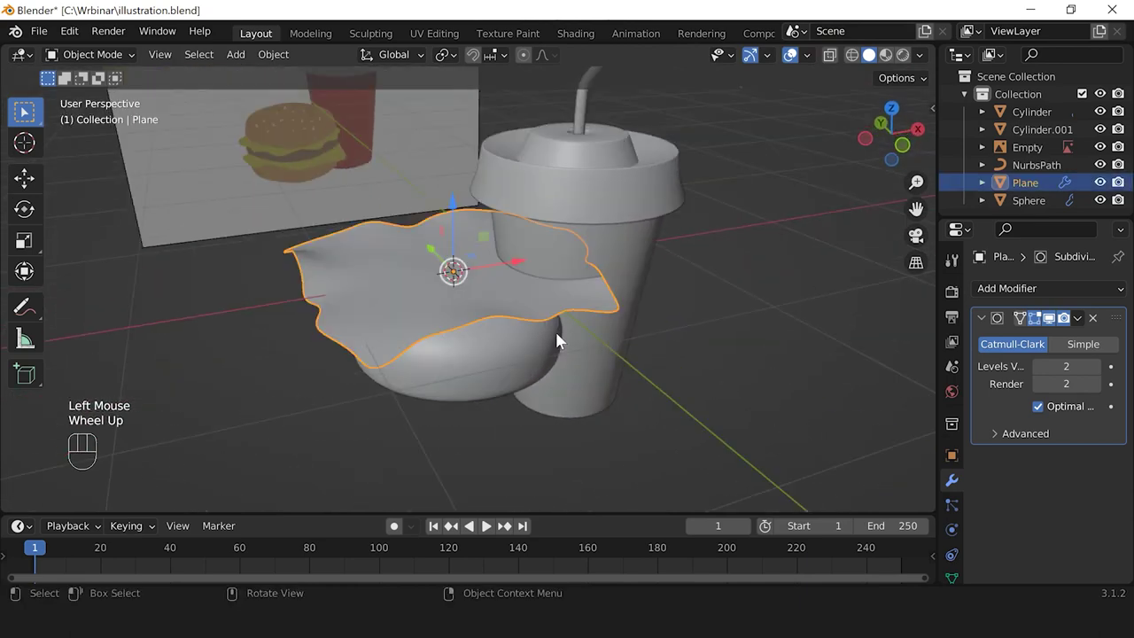
# Step: Shade the wavy plane smooth and lower it along Z onto the bun
pyautogui.scroll(1, 467, 248)
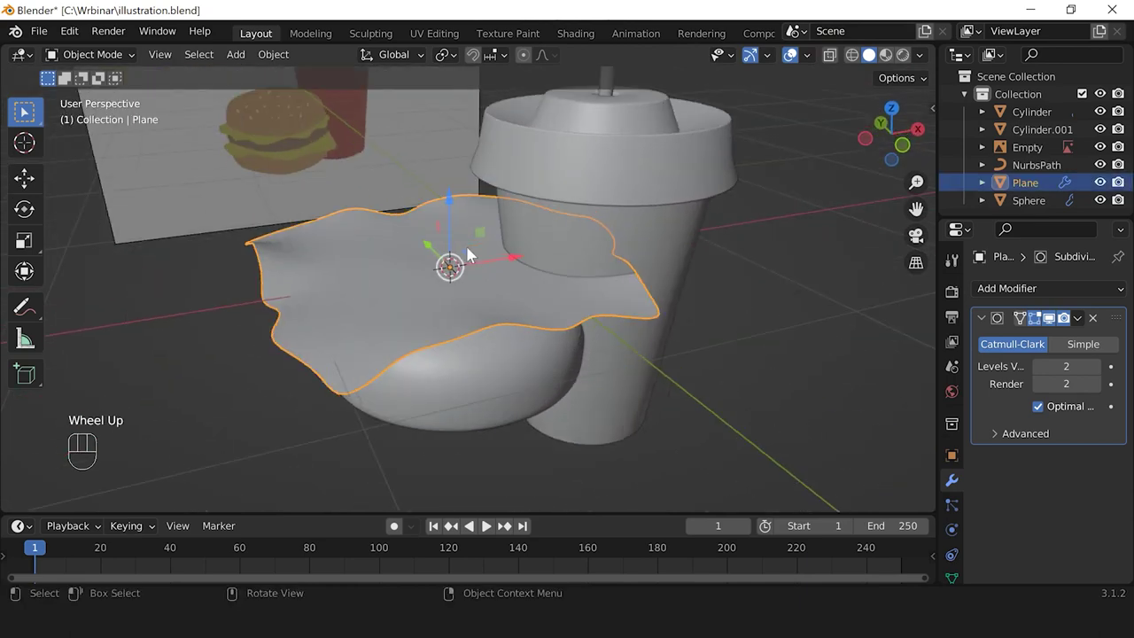
pyautogui.rightClick(390, 253)
pyautogui.click(357, 257)
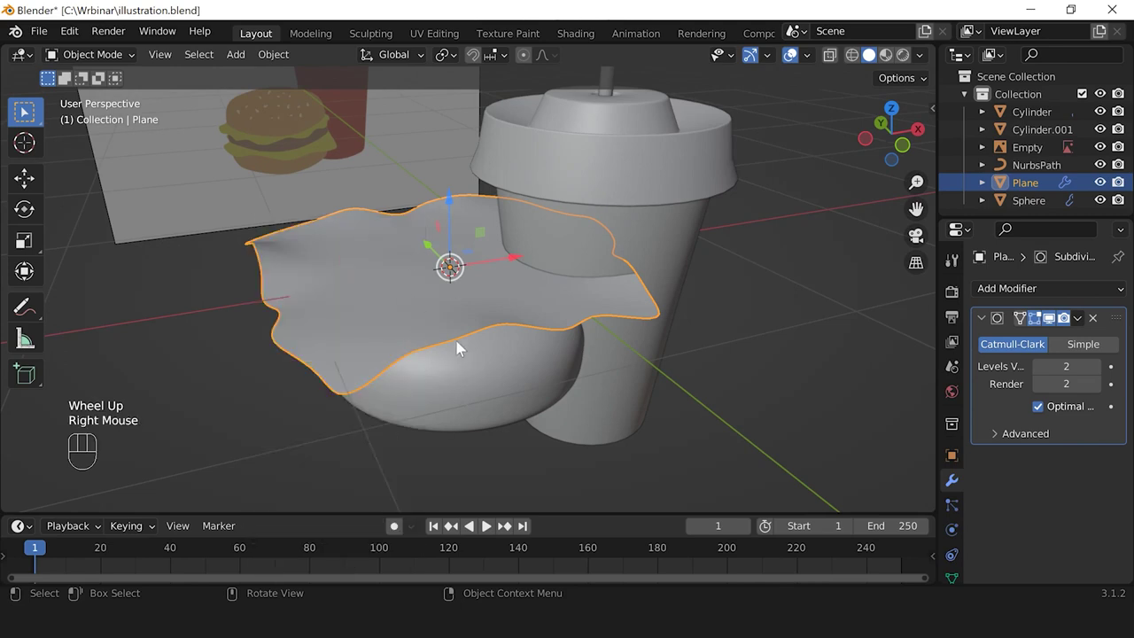
pyautogui.moveTo(449, 205); pyautogui.dragTo(452, 293)
pyautogui.scroll(-2, 557, 354)
pyautogui.press('KP_1')
pyautogui.scroll(4, 673, 408)
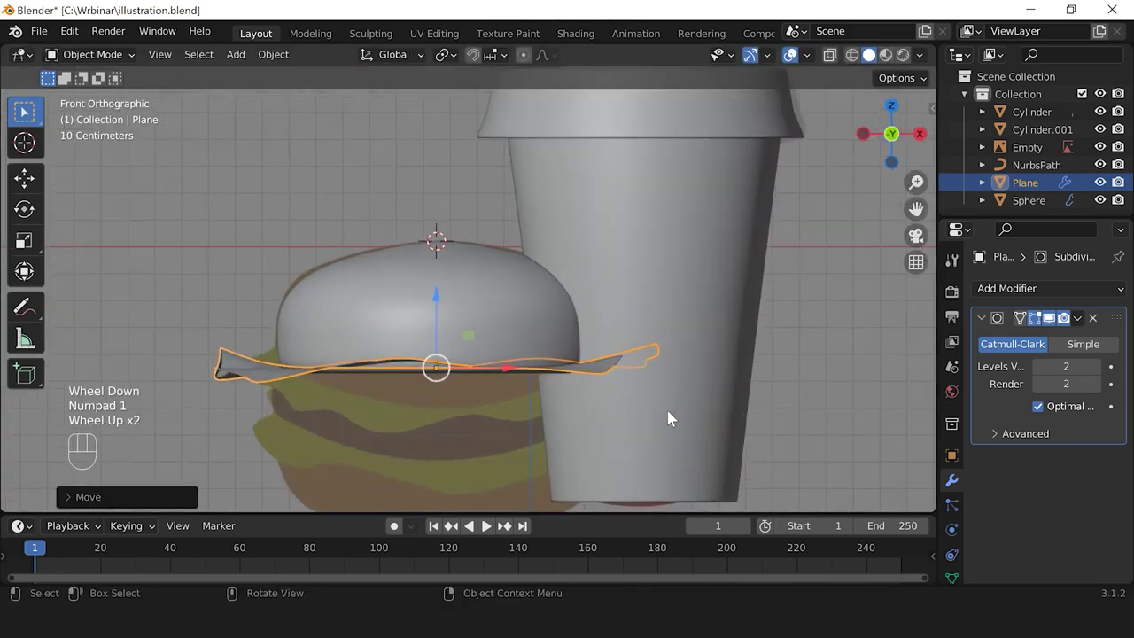
pyautogui.scroll(-3, 566, 403)
pyautogui.press('KP_1')
# Step: From the top view, slide the plane along Y and X to centre it on the bun
pyautogui.moveTo(534, 412); pyautogui.dragTo(641, 473, button='middle')
pyautogui.scroll(-1, 500, 435)
pyautogui.scroll(2, 532, 452)
pyautogui.scroll(-1, 557, 453)
pyautogui.press('KP_7')
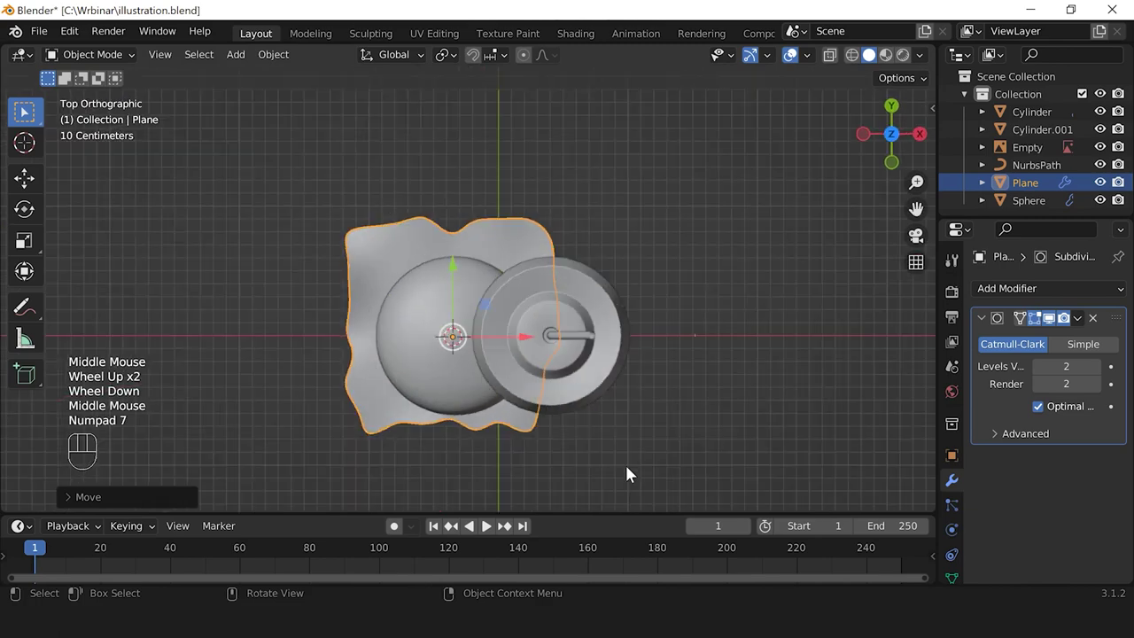
pyautogui.scroll(1, 624, 475)
pyautogui.keyDown('shift'); pyautogui.moveTo(439, 359); pyautogui.dragTo(413, 350, button='middle'); pyautogui.keyUp('shift')
pyautogui.scroll(2, 437, 324)
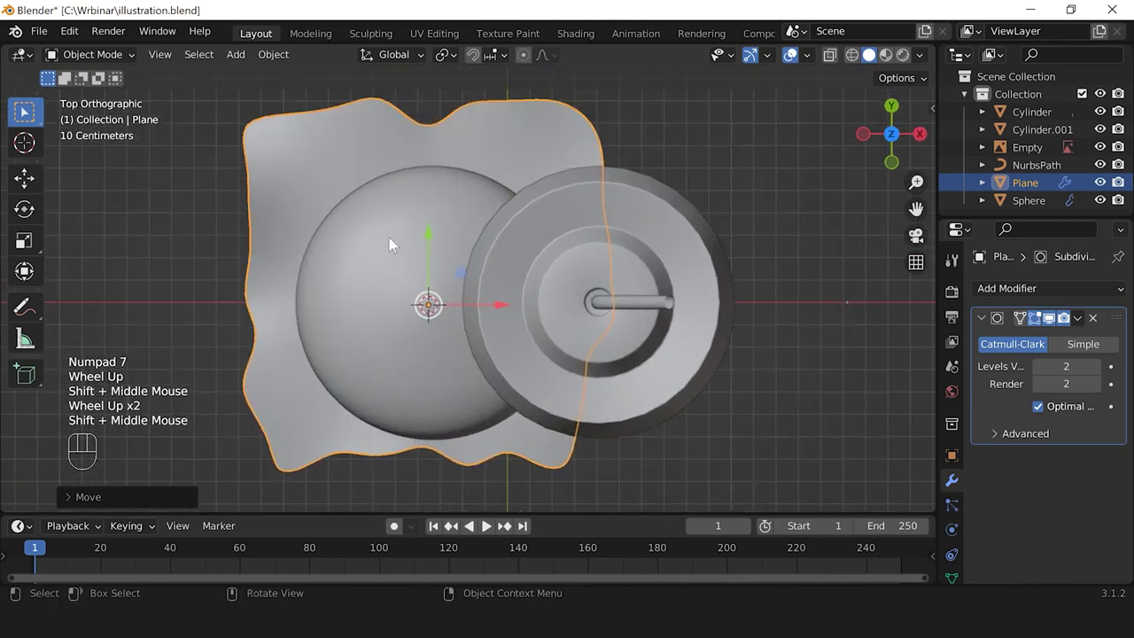
pyautogui.moveTo(429, 232); pyautogui.dragTo(429, 251)
pyautogui.moveTo(503, 325); pyautogui.dragTo(508, 316)
# Step: Scale the plane down to about 0.84
pyautogui.scroll(-1, 529, 153)
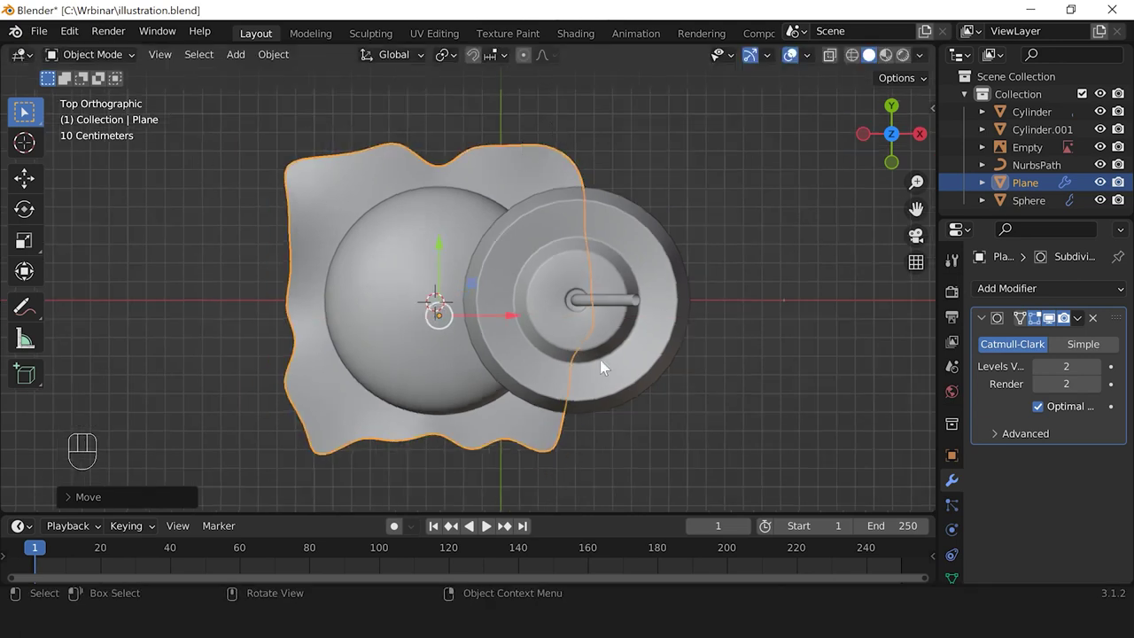
pyautogui.press('s')
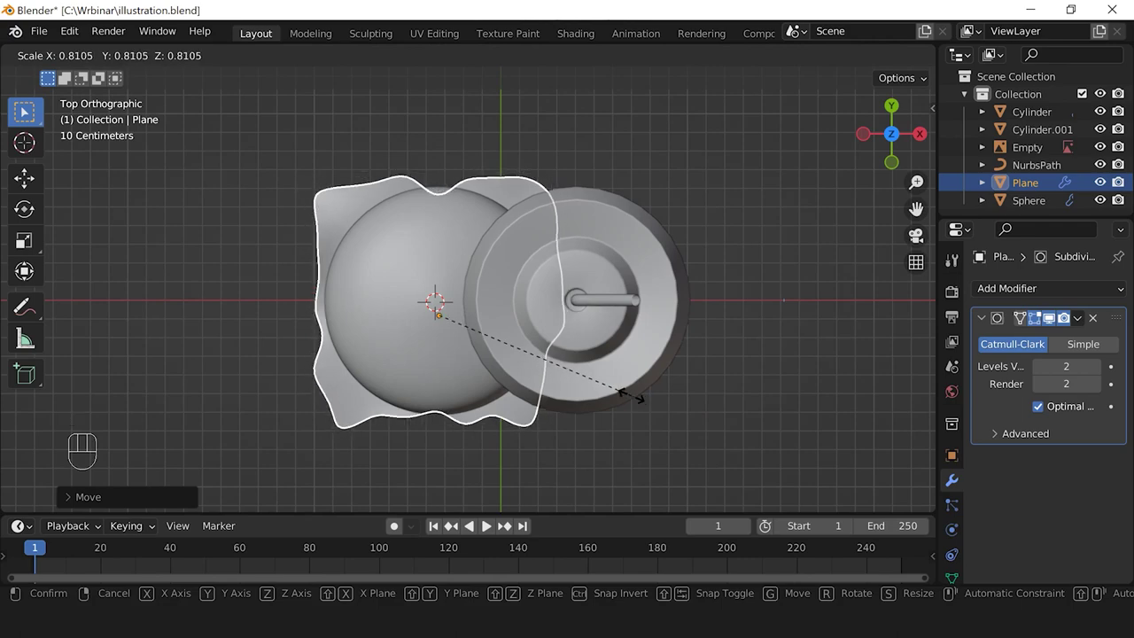
pyautogui.click(583, 436)
pyautogui.scroll(-1, 595, 330)
pyautogui.moveTo(583, 436); pyautogui.dragTo(472, 364, button='middle')
pyautogui.click(595, 331)
pyautogui.click(547, 387)
pyautogui.scroll(-1, 474, 366)
pyautogui.click(478, 367)
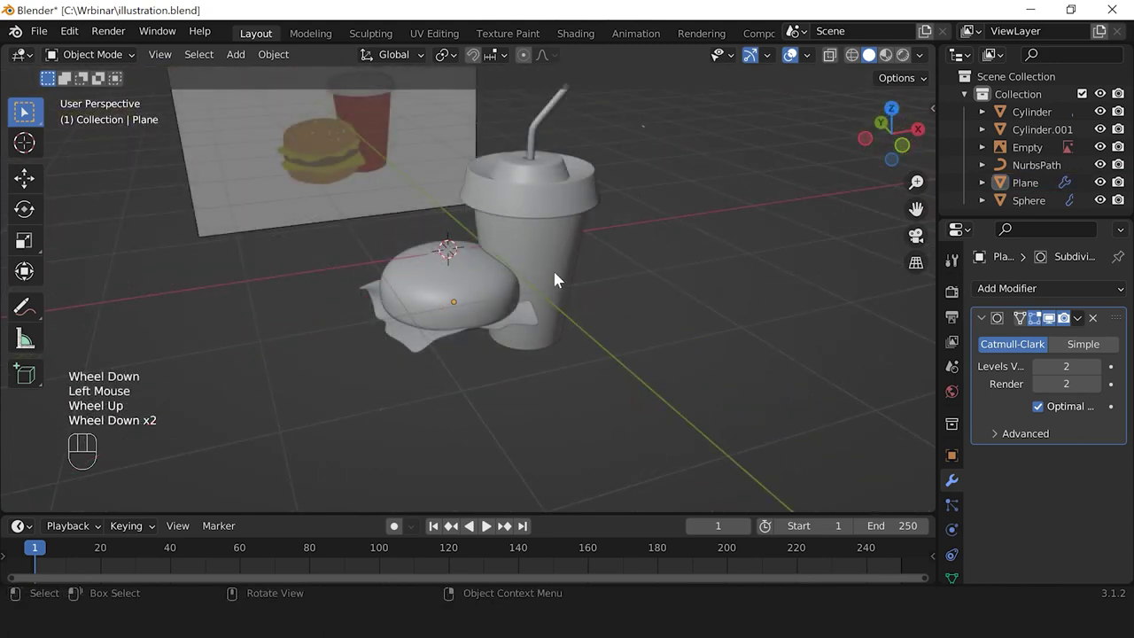
pyautogui.keyDown('shift'); pyautogui.moveTo(553, 279); pyautogui.dragTo(536, 298, button='middle'); pyautogui.keyUp('shift')
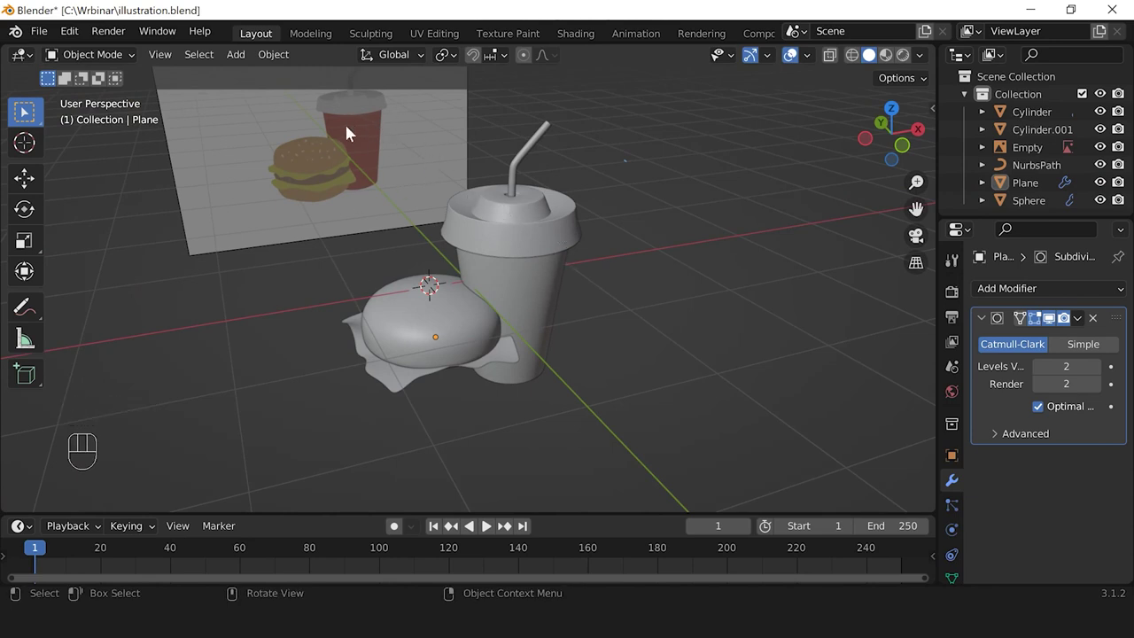
# Step: Select the cup body, lid and straw and move them into a new collection named Cup
pyautogui.click(543, 286)
pyautogui.scroll(1, 552, 285)
pyautogui.click(658, 276)
pyautogui.keyDown('shift'); pyautogui.moveTo(657, 276); pyautogui.dragTo(516, 375, button='middle'); pyautogui.keyUp('shift')
pyautogui.click(510, 374)
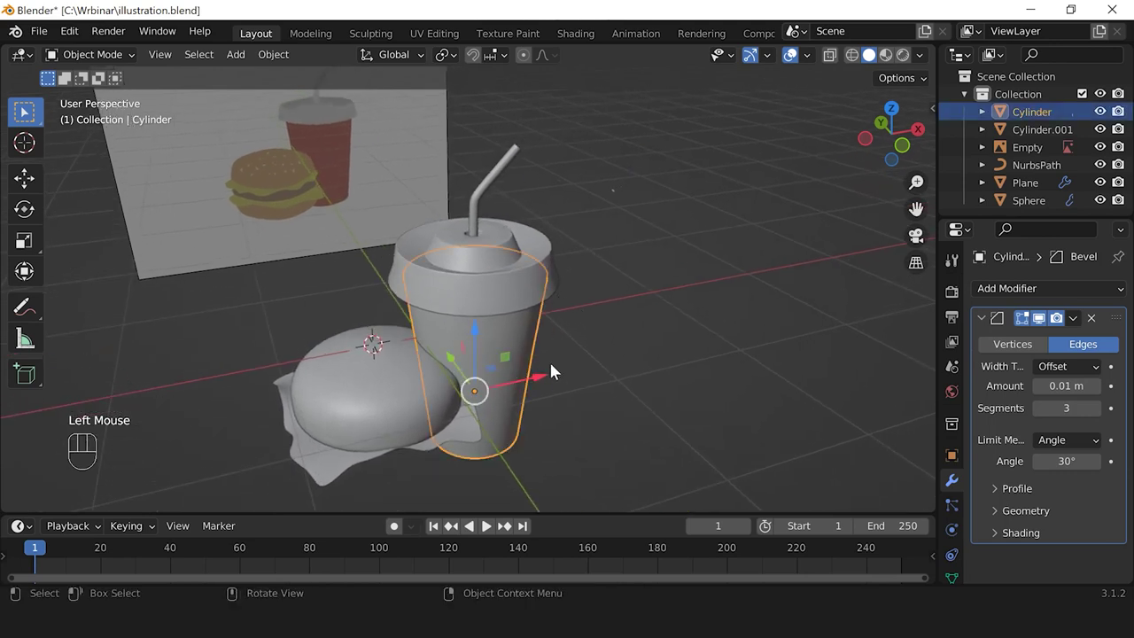
pyautogui.keyDown('shift'); pyautogui.click(447, 202); pyautogui.keyUp('shift')
pyautogui.keyDown('shift'); pyautogui.click(497, 169); pyautogui.keyUp('shift')
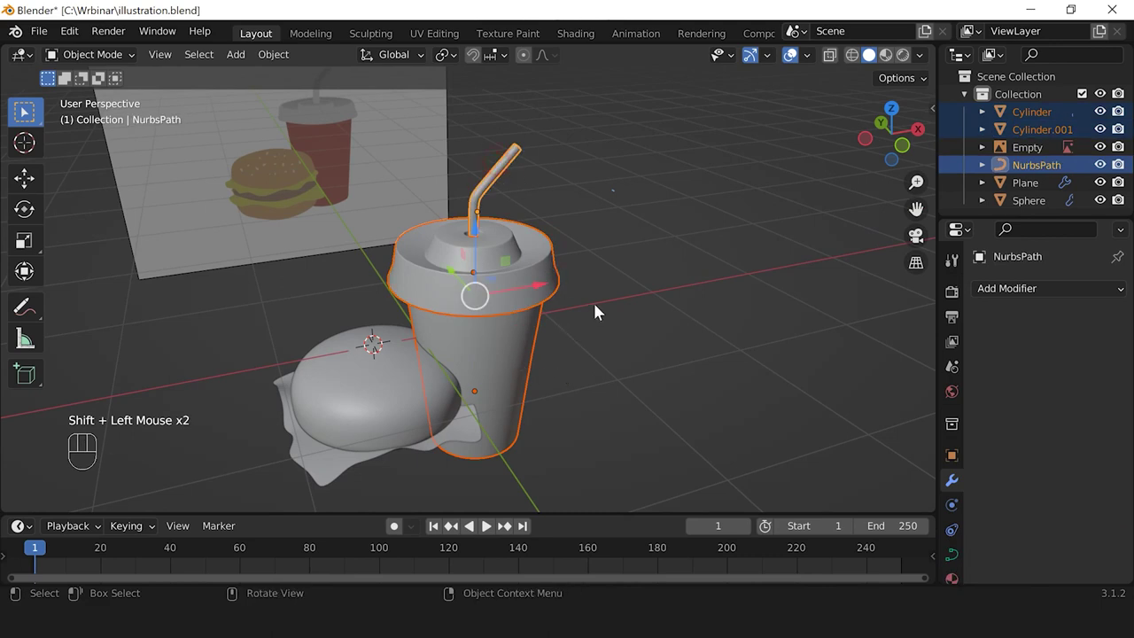
pyautogui.press('m')
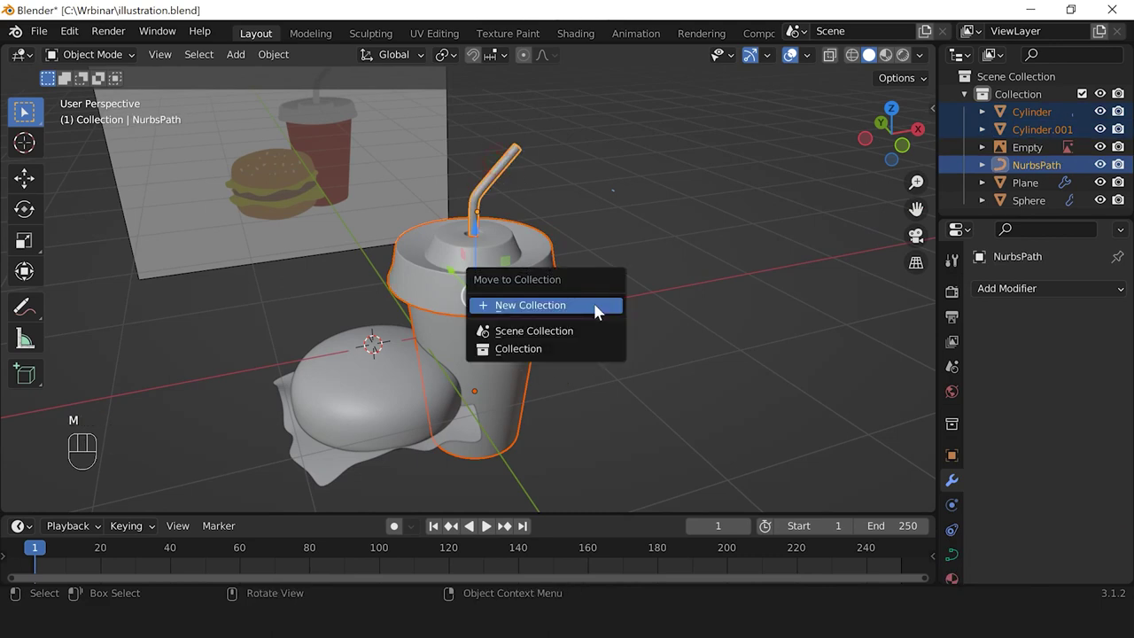
pyautogui.click(517, 311)
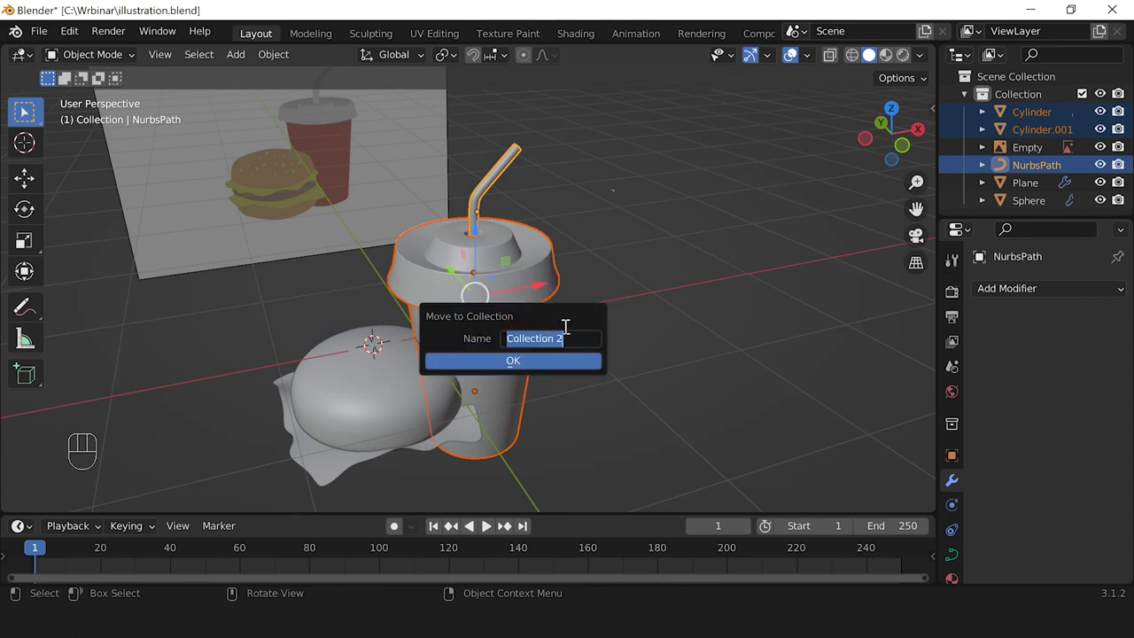
pyautogui.write('Cup')
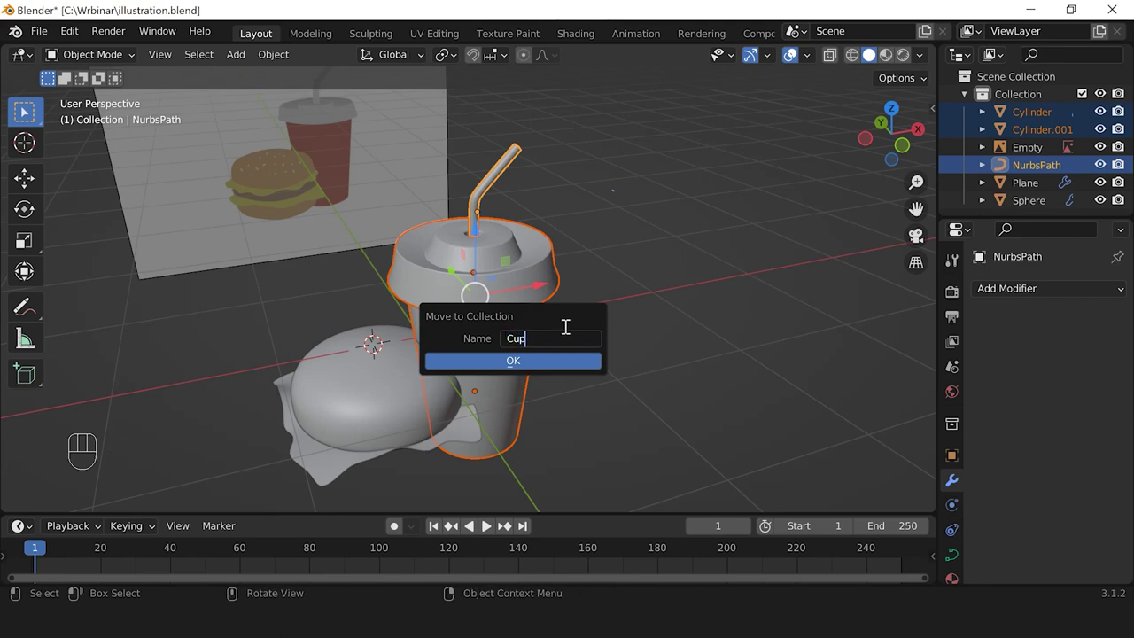
pyautogui.click(512, 361)
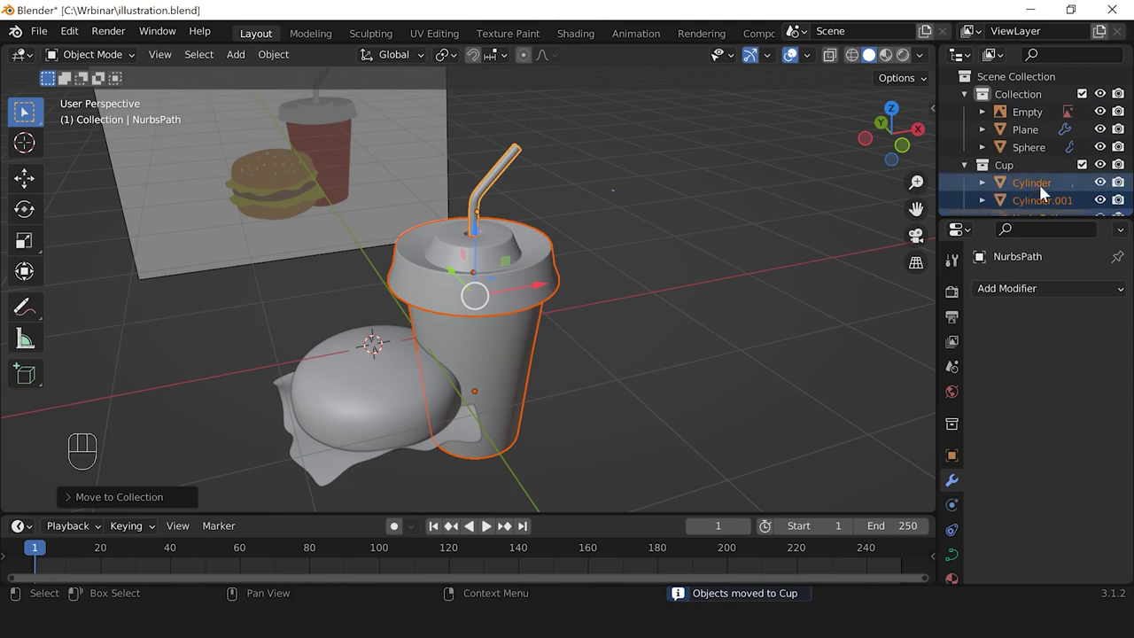
# Step: Exclude the Cup collection in the Outliner so only the bun and plane remain
pyautogui.moveTo(1055, 218); pyautogui.dragTo(1062, 281)
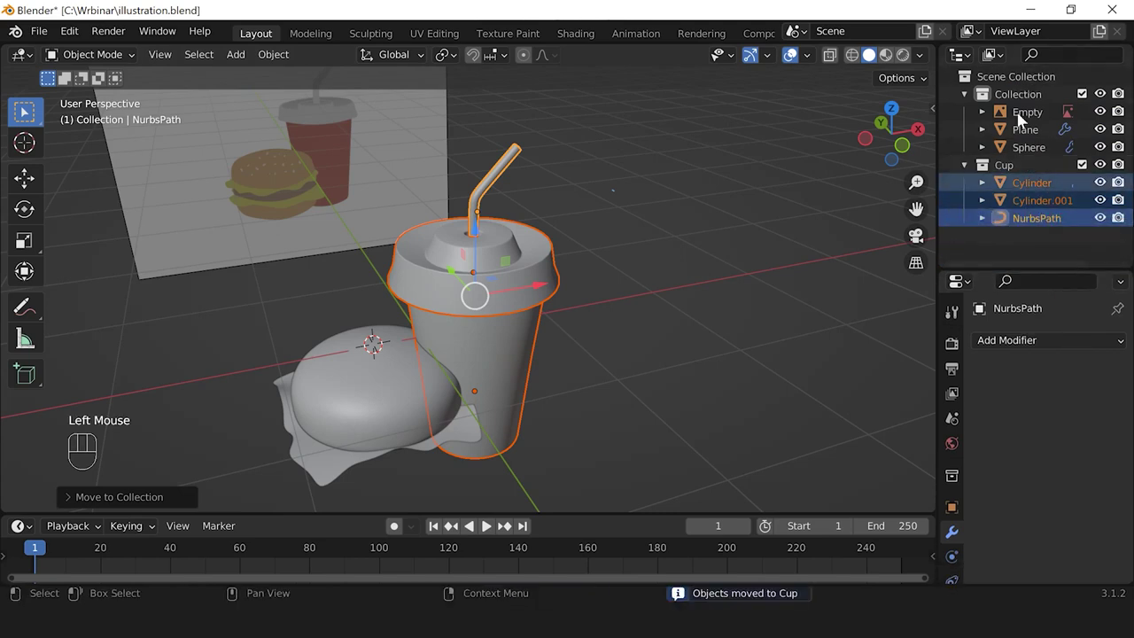
pyautogui.click(964, 166)
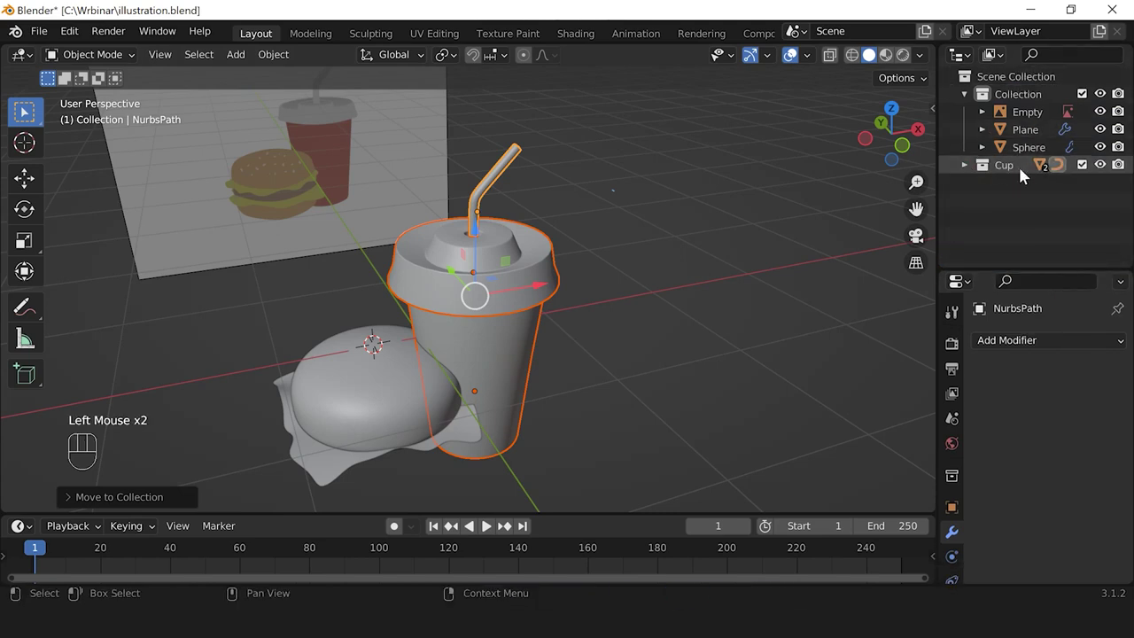
pyautogui.click(1081, 167)
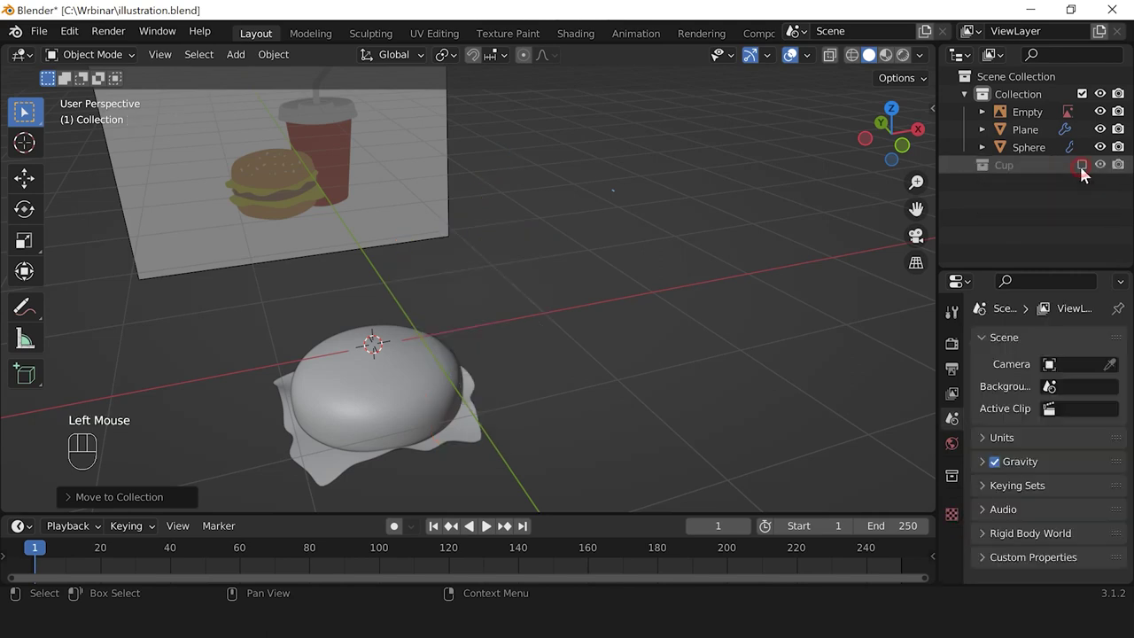
pyautogui.scroll(-1, 469, 385)
pyautogui.scroll(1, 510, 372)
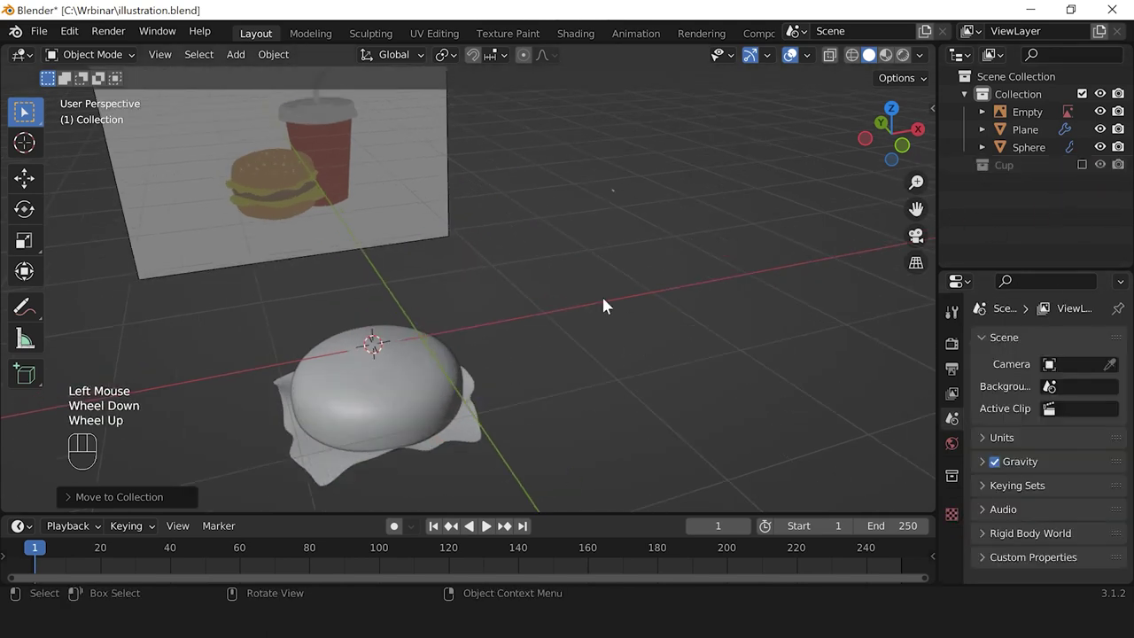
pyautogui.scroll(-1, 535, 328)
pyautogui.keyDown('shift'); pyautogui.moveTo(536, 327); pyautogui.dragTo(523, 311, button='middle'); pyautogui.keyUp('shift')
# Step: Select the wavy plane under the bun and save the file
pyautogui.click(461, 325)
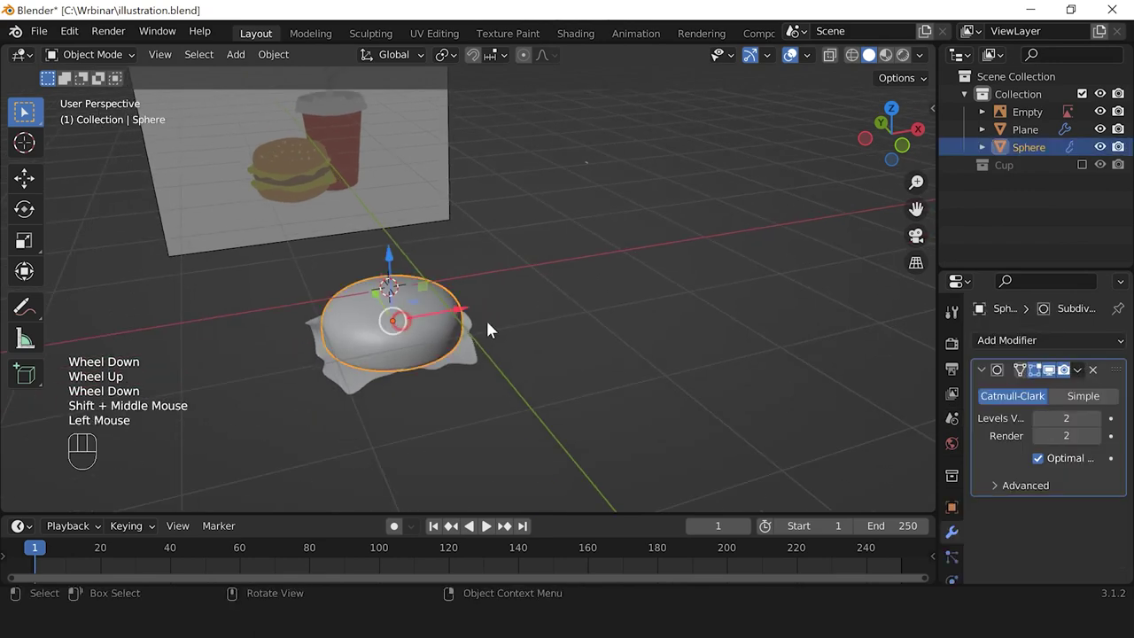
pyautogui.click(483, 365)
pyautogui.moveTo(483, 364); pyautogui.dragTo(591, 364, button='middle')
pyautogui.scroll(2, 445, 381)
pyautogui.click(450, 381)
pyautogui.click(601, 341)
pyautogui.click(517, 381)
pyautogui.click(511, 381)
pyautogui.scroll(3, 511, 381)
pyautogui.keyDown('shift'); pyautogui.moveTo(511, 380); pyautogui.dragTo(657, 408, button='middle'); pyautogui.keyUp('shift')
pyautogui.scroll(-2, 657, 407)
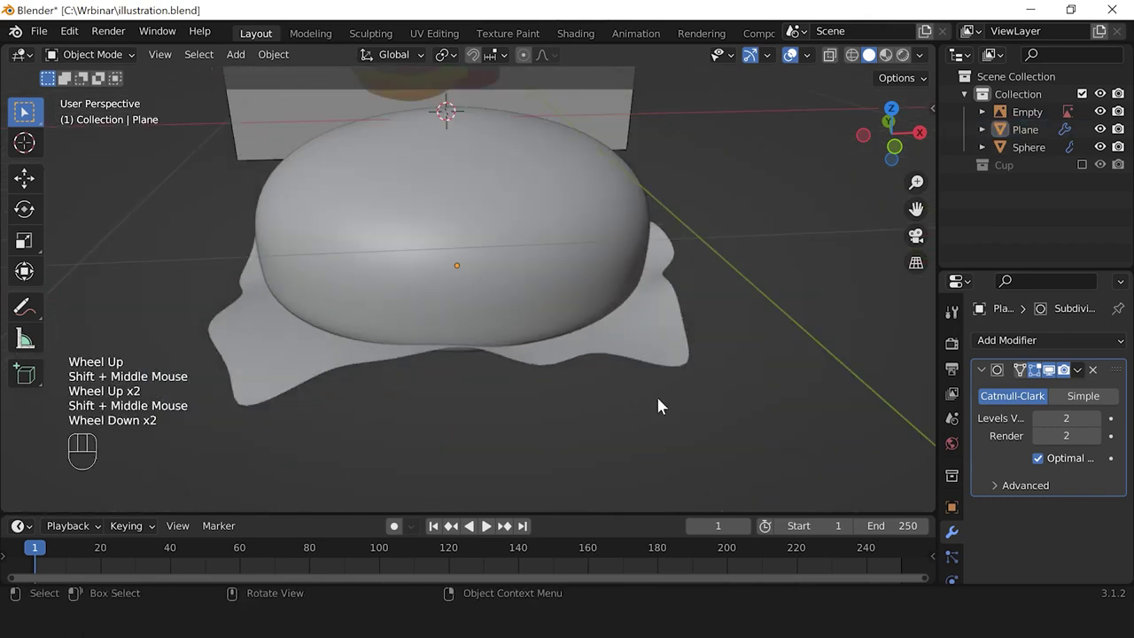
pyautogui.click(629, 363)
pyautogui.moveTo(628, 363); pyautogui.dragTo(754, 353, button='middle')
pyautogui.scroll(1, 723, 376)
pyautogui.scroll(-1, 754, 354)
pyautogui.hotkey('ctrl', 's')
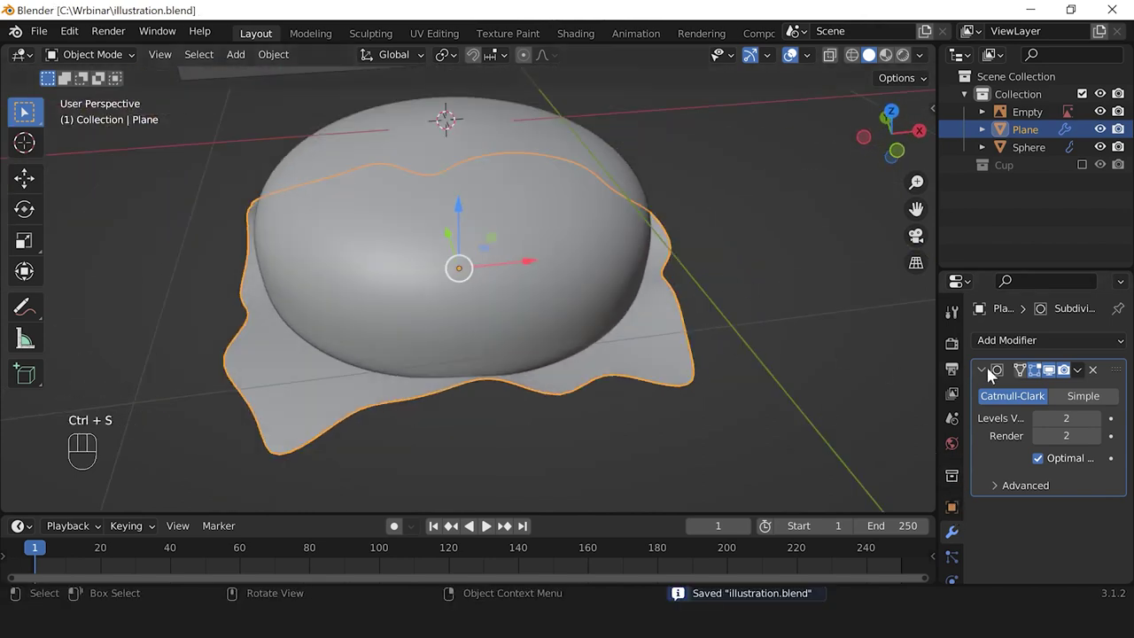
# Step: Collapse the Subdivision panel and add a Solidify modifier to the plane
pyautogui.click(981, 369)
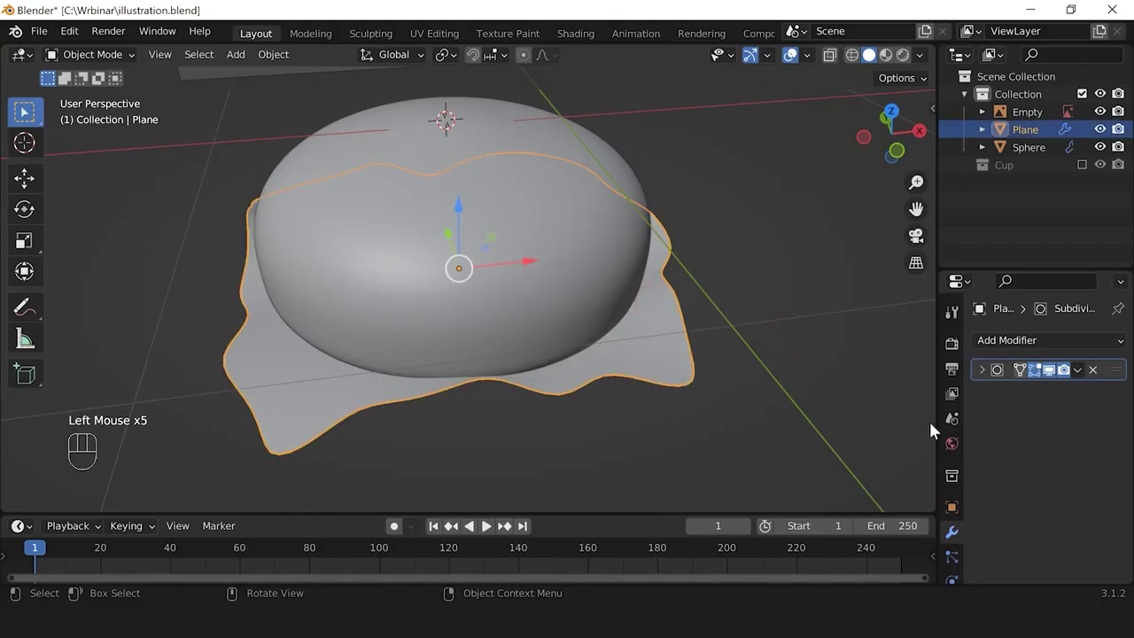
pyautogui.click(1006, 340)
pyautogui.click(1006, 340)
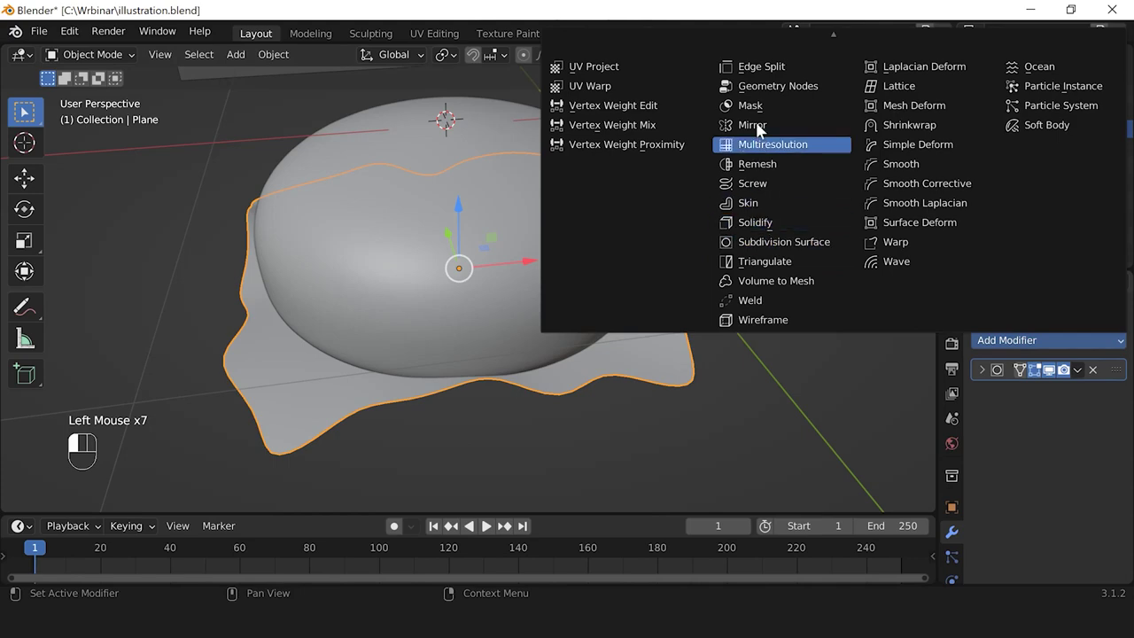
pyautogui.click(760, 223)
pyautogui.moveTo(443, 435); pyautogui.dragTo(531, 382, button='middle')
pyautogui.scroll(2, 534, 426)
pyautogui.scroll(1, 533, 426)
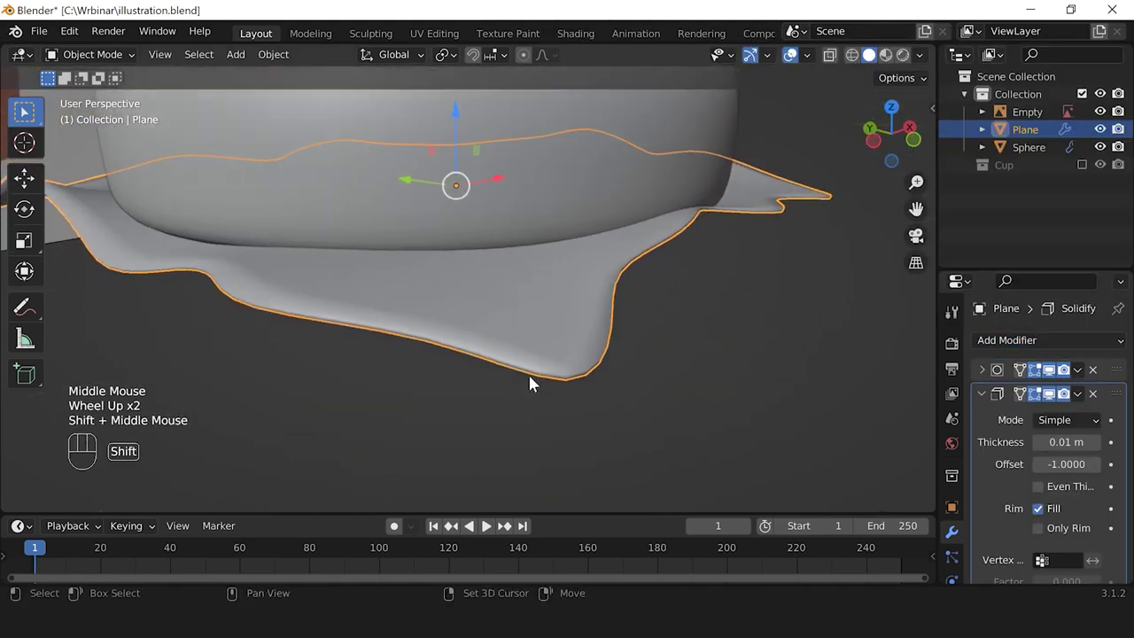
pyautogui.scroll(1, 577, 425)
pyautogui.moveTo(577, 425); pyautogui.dragTo(538, 324, button='middle')
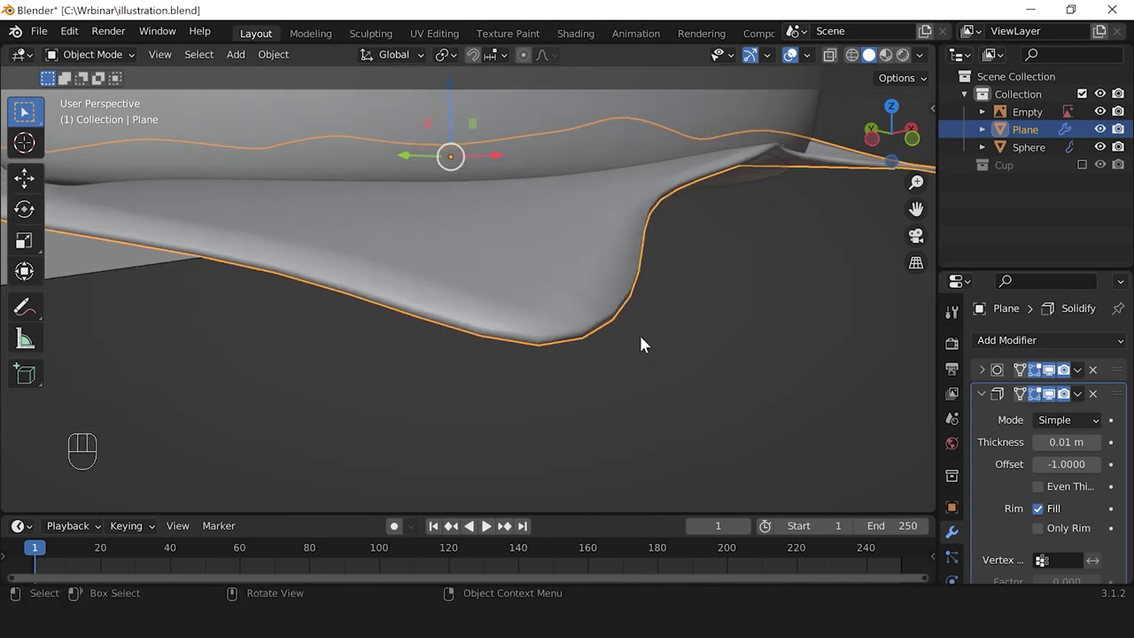
# Step: Set the Solidify thickness to -0.01 m
pyautogui.moveTo(1061, 441); pyautogui.dragTo(1030, 442)
pyautogui.click(1037, 442)
pyautogui.click(1037, 442)
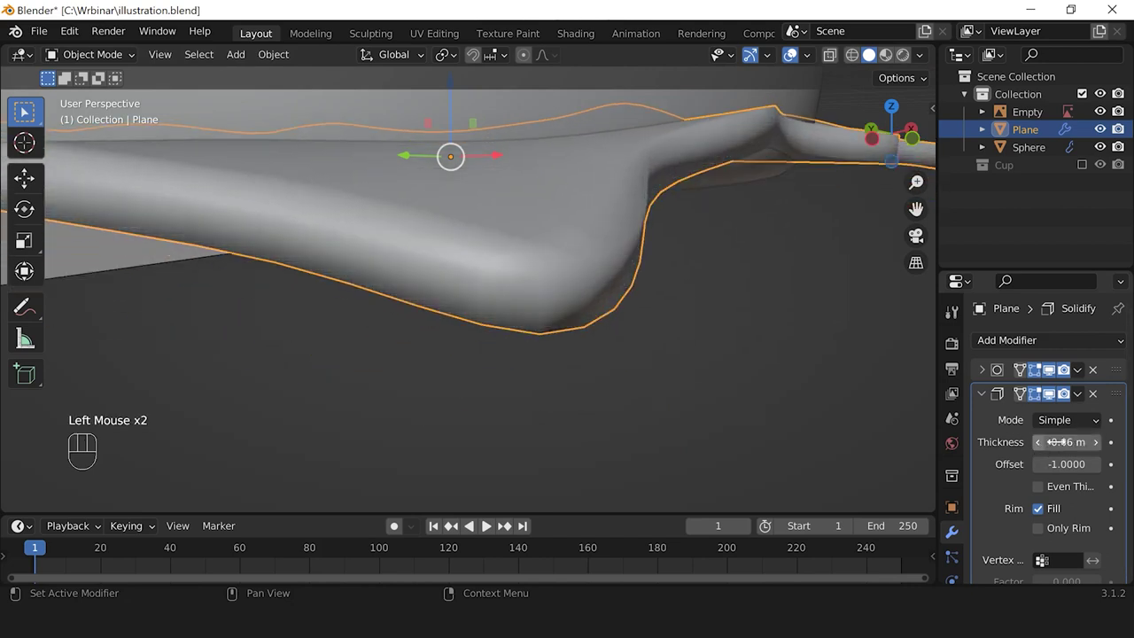
pyautogui.click(1095, 443)
pyautogui.click(1096, 443)
pyautogui.click(1095, 442)
pyautogui.click(1096, 443)
pyautogui.click(1095, 443)
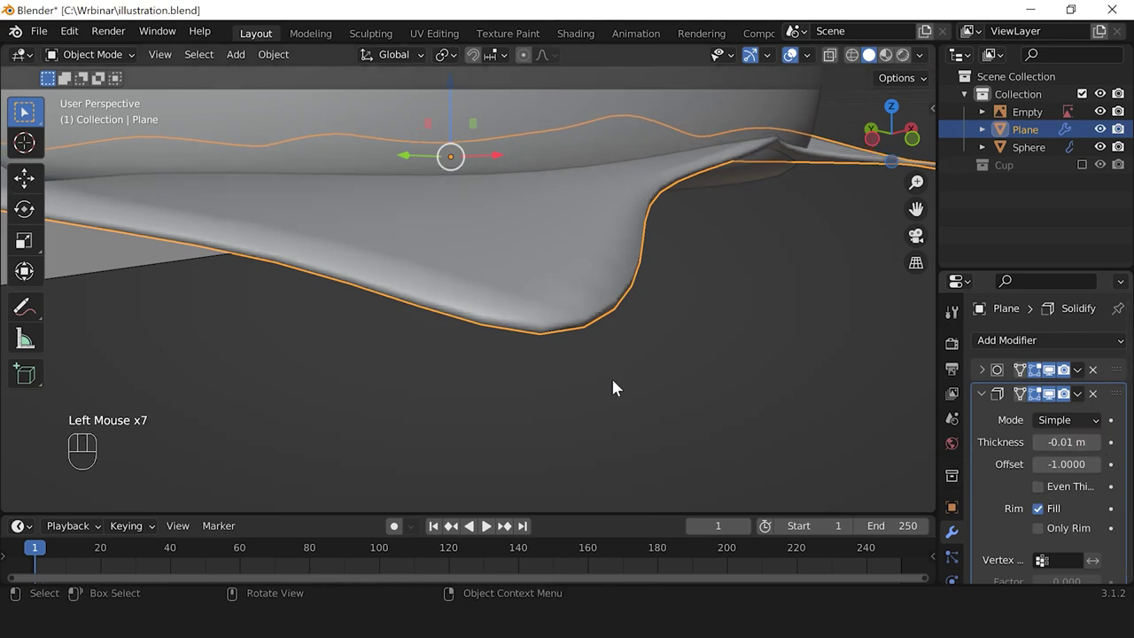
# Step: Collapse the Solidify panel and move it above Subdivision Surface in the stack
pyautogui.scroll(-2, 611, 387)
pyautogui.click(980, 392)
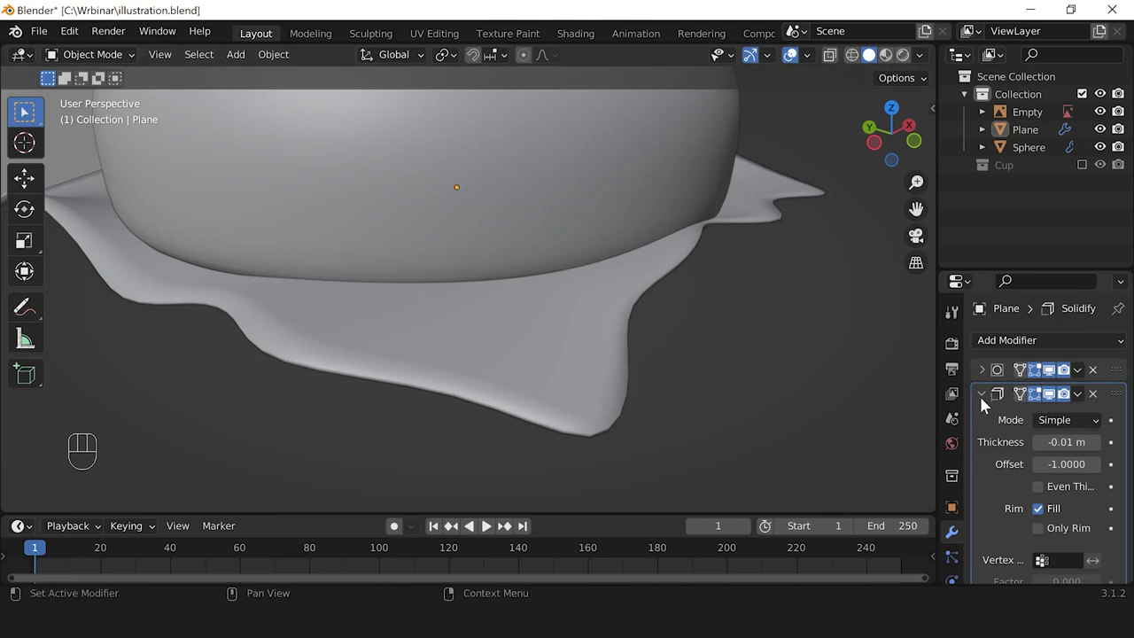
pyautogui.click(980, 394)
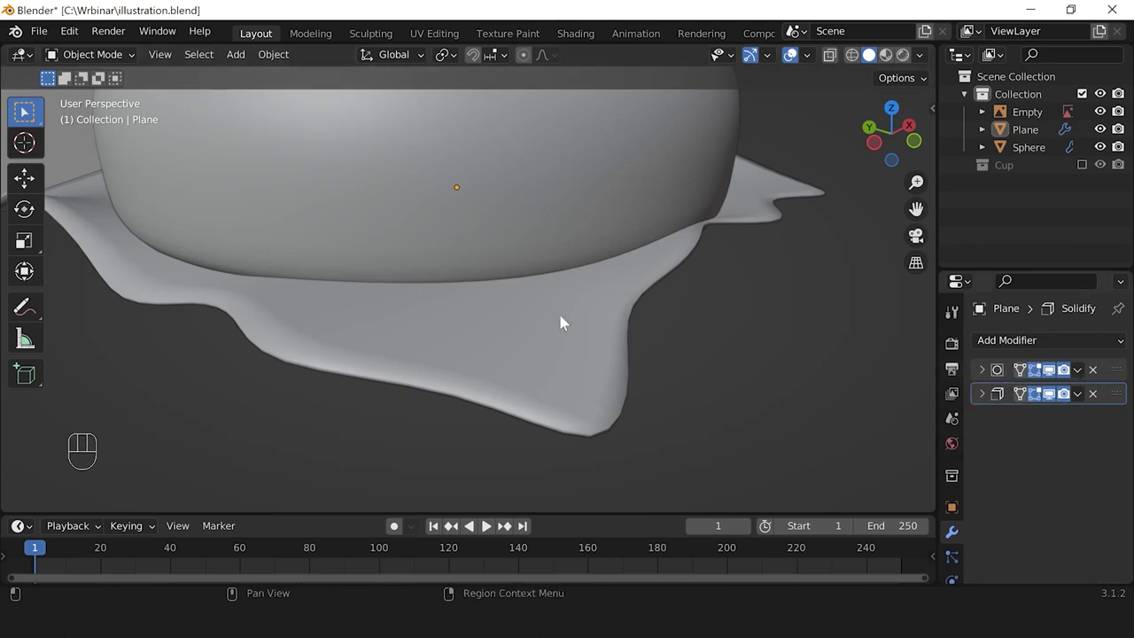
pyautogui.click(436, 355)
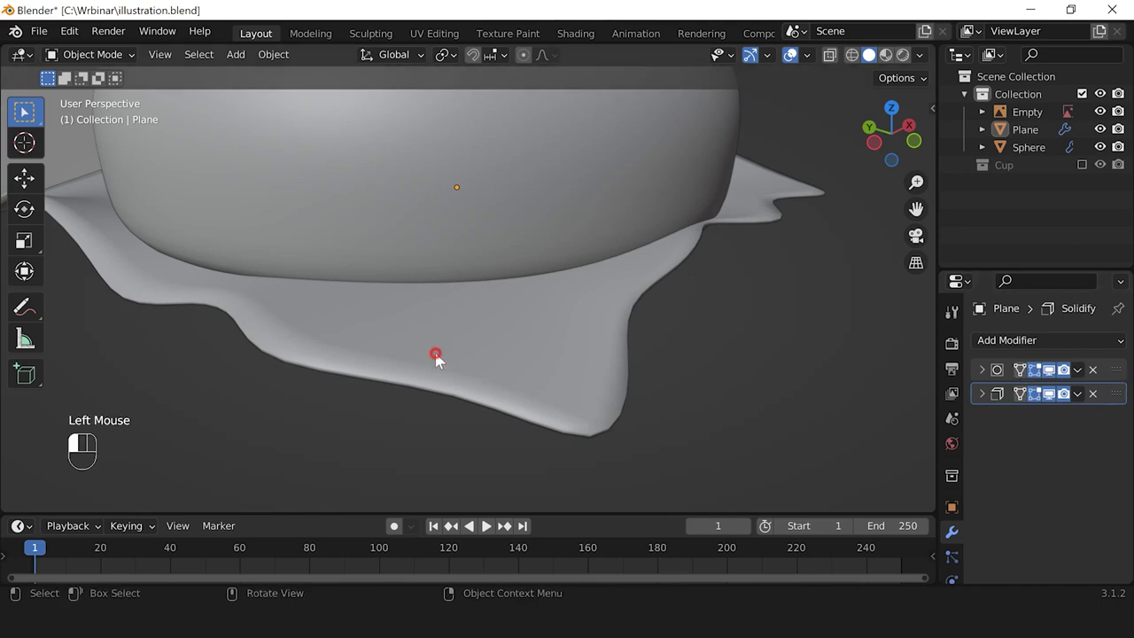
pyautogui.doubleClick(795, 397)
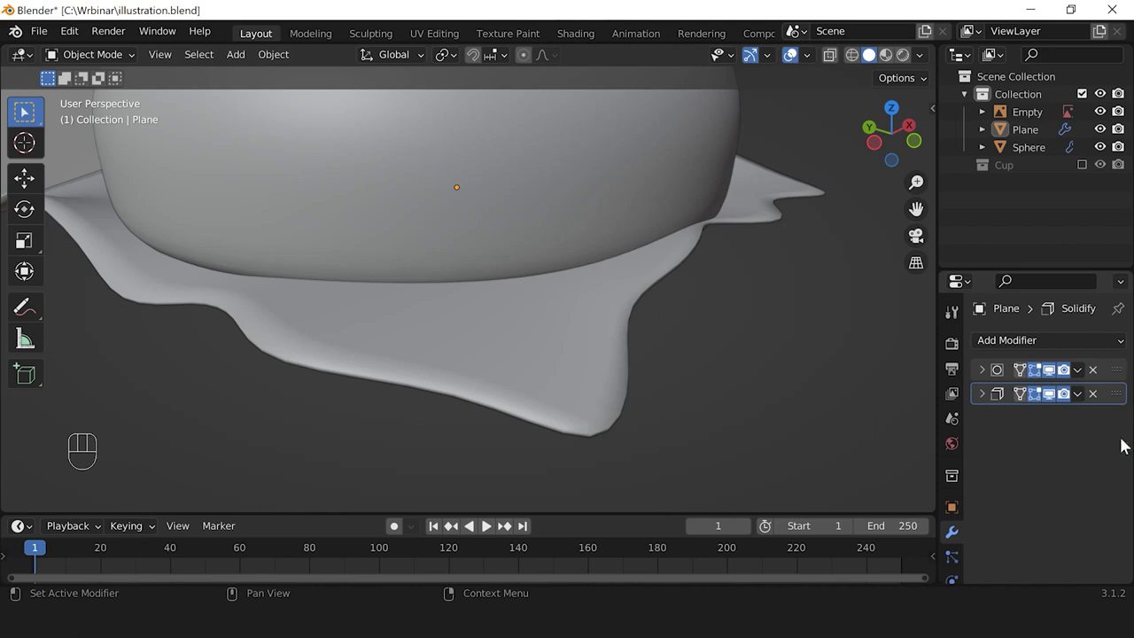
pyautogui.moveTo(1114, 395); pyautogui.dragTo(1114, 370)
# Step: Expand the Solidify panel and set its thickness to 0.04 m
pyautogui.scroll(1, 567, 443)
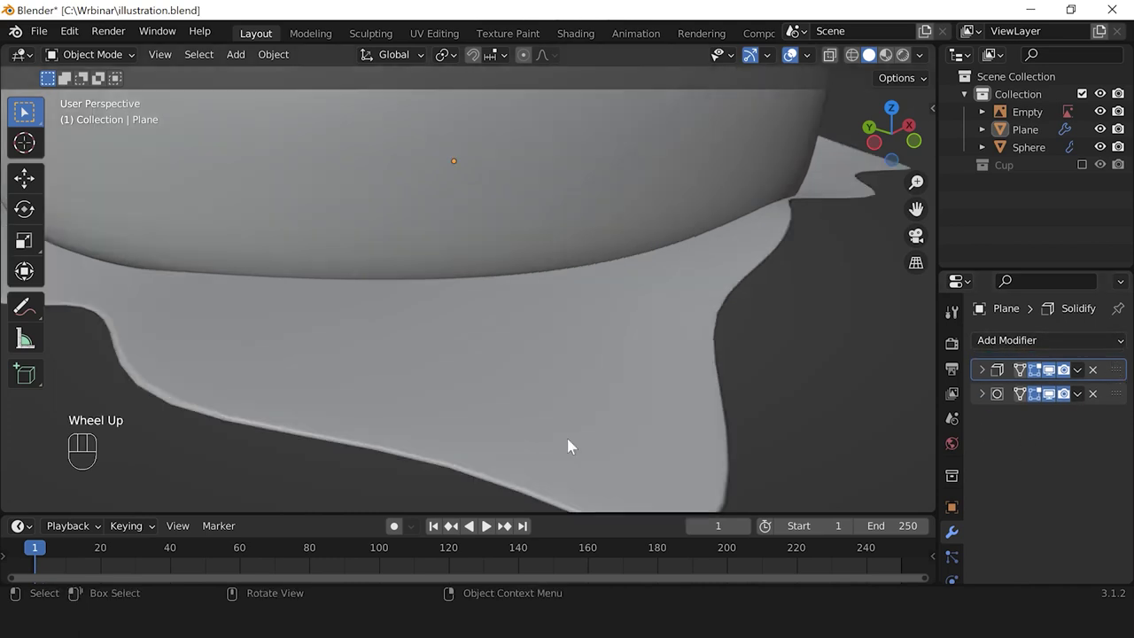
pyautogui.scroll(-1, 593, 444)
pyautogui.click(981, 369)
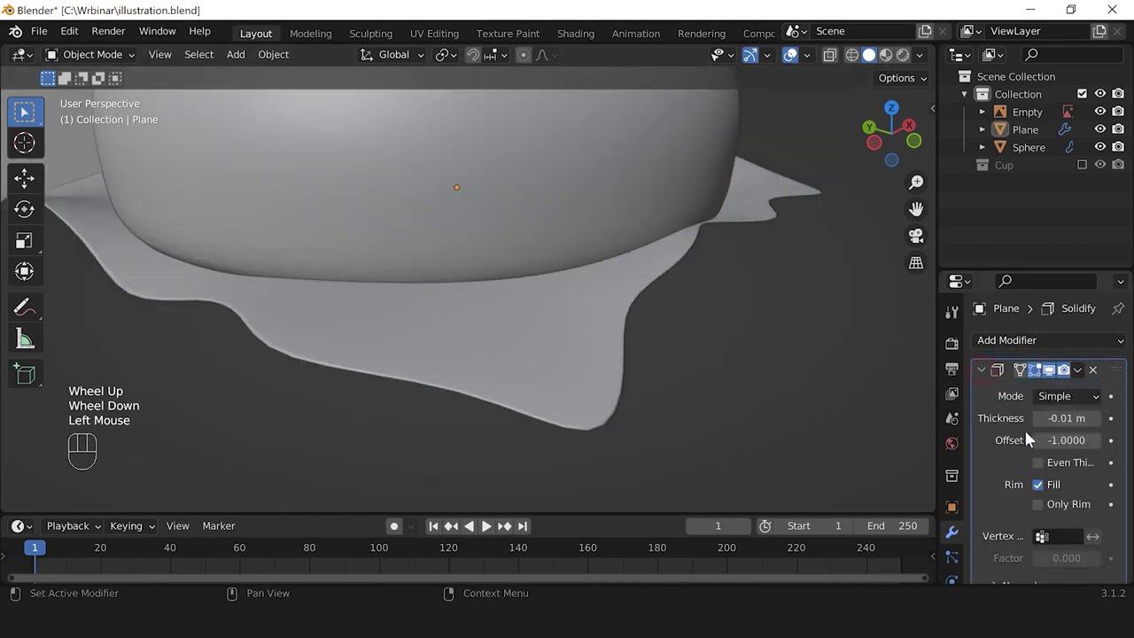
pyautogui.moveTo(1067, 418); pyautogui.dragTo(1088, 418)
# Step: Orbit around the thickened plane to check it, then select the bun sphere
pyautogui.moveTo(491, 433); pyautogui.dragTo(531, 428, button='middle')
pyautogui.click(603, 387)
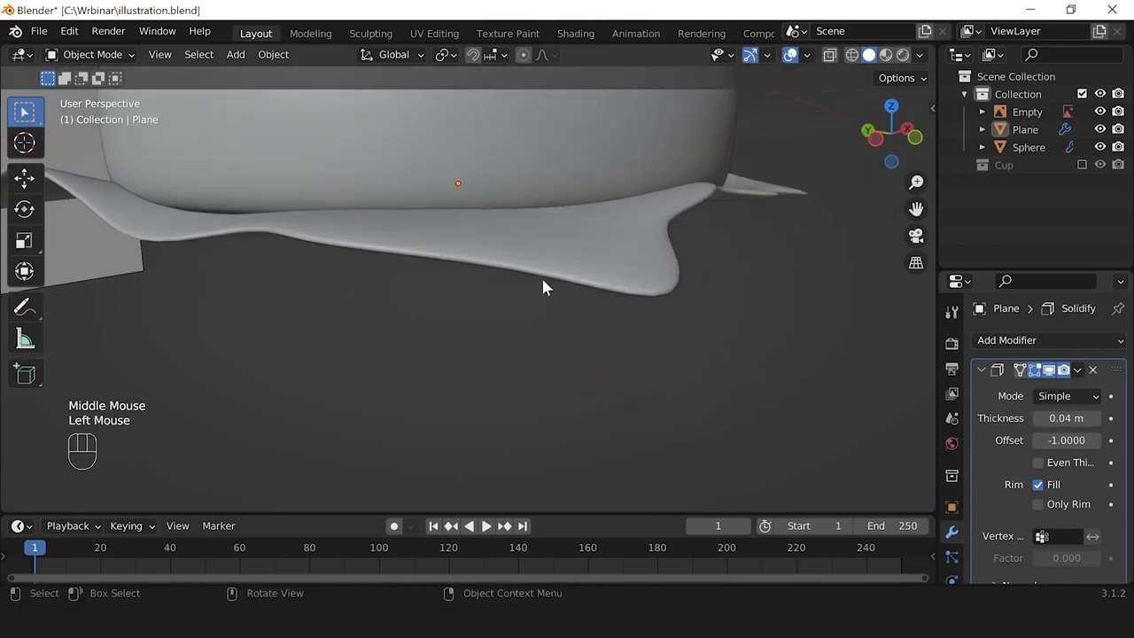
pyautogui.scroll(1, 585, 292)
pyautogui.moveTo(633, 304); pyautogui.dragTo(726, 291, button='middle')
pyautogui.scroll(-3, 726, 291)
pyautogui.moveTo(717, 334); pyautogui.dragTo(385, 390, button='middle')
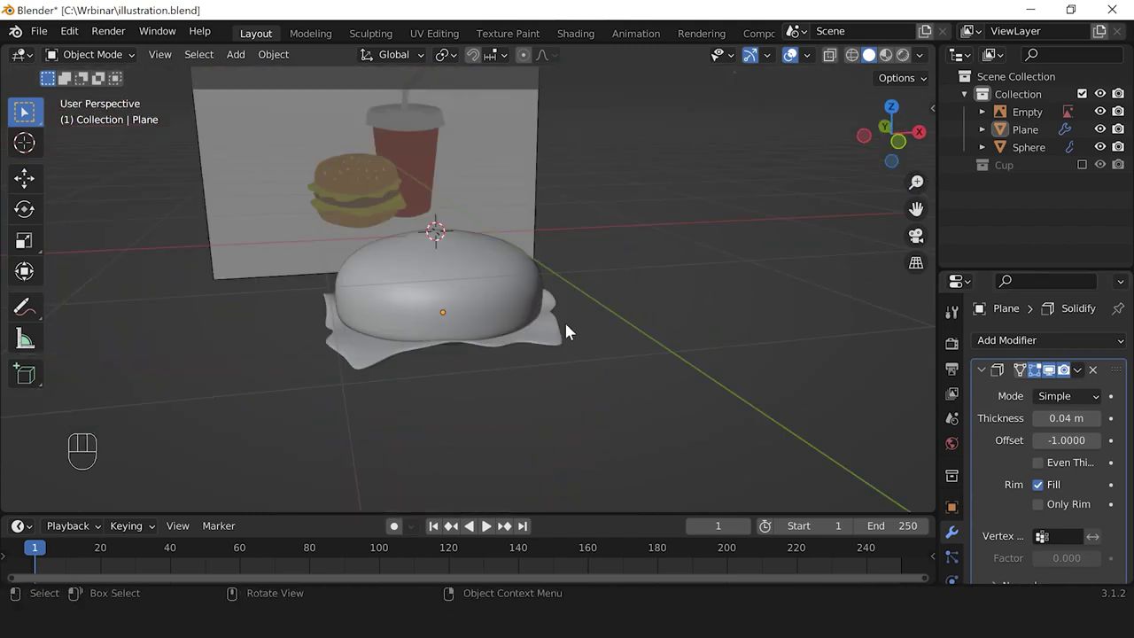
pyautogui.scroll(1, 493, 318)
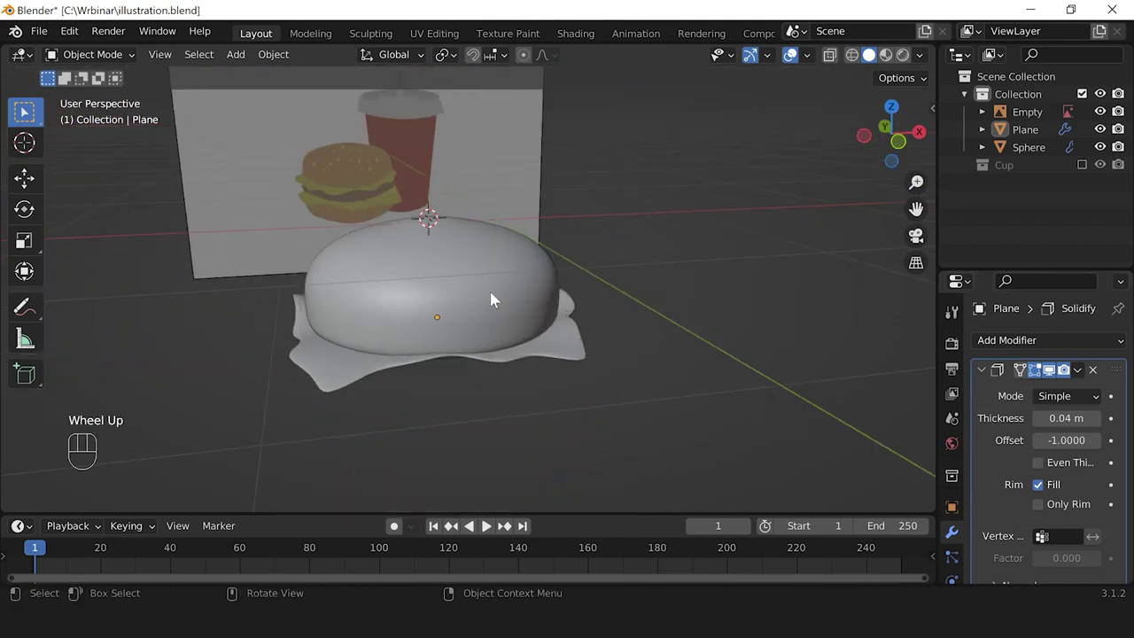
pyautogui.click(473, 317)
pyautogui.click(633, 380)
pyautogui.click(514, 324)
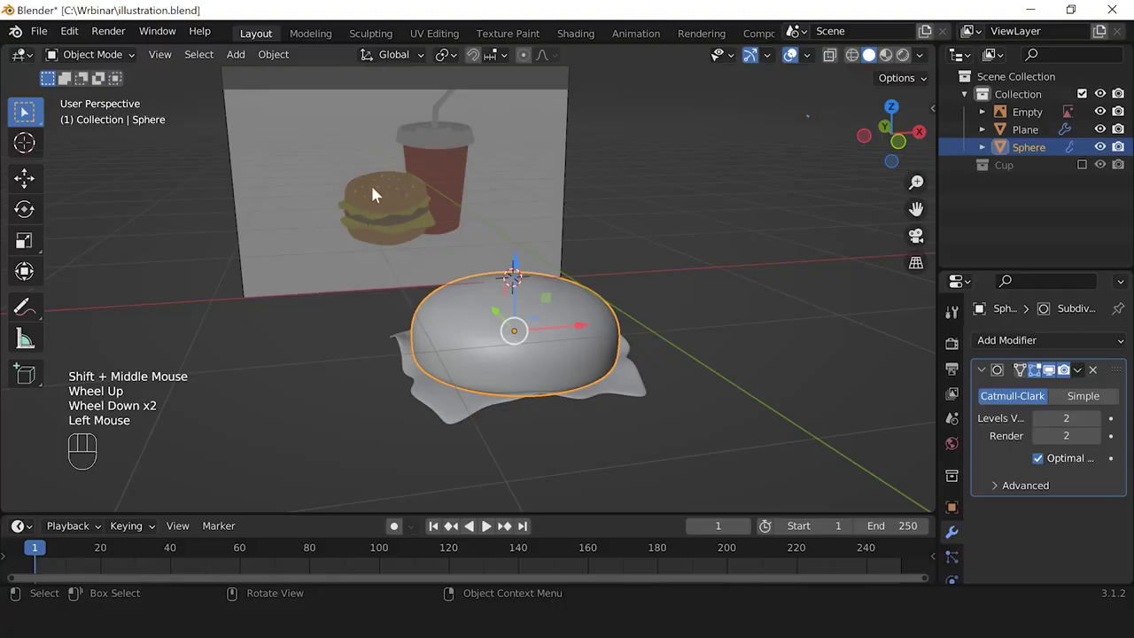
# Step: Select the top bun sphere and frame it in the front view
pyautogui.click(634, 400)
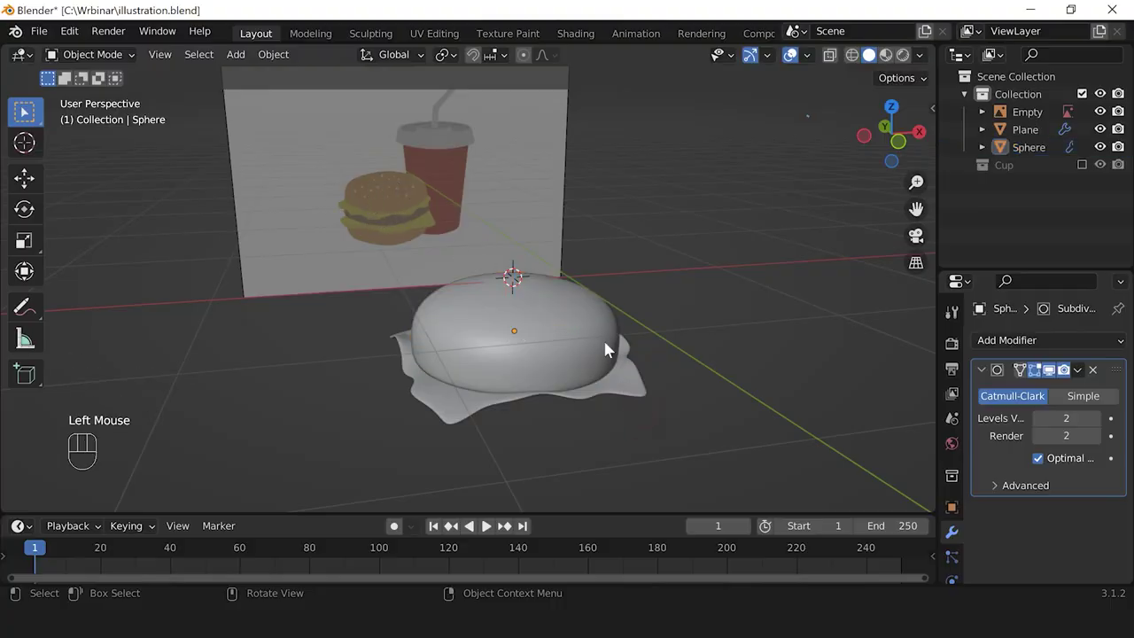
pyautogui.scroll(5, 378, 208)
pyautogui.scroll(-1, 378, 208)
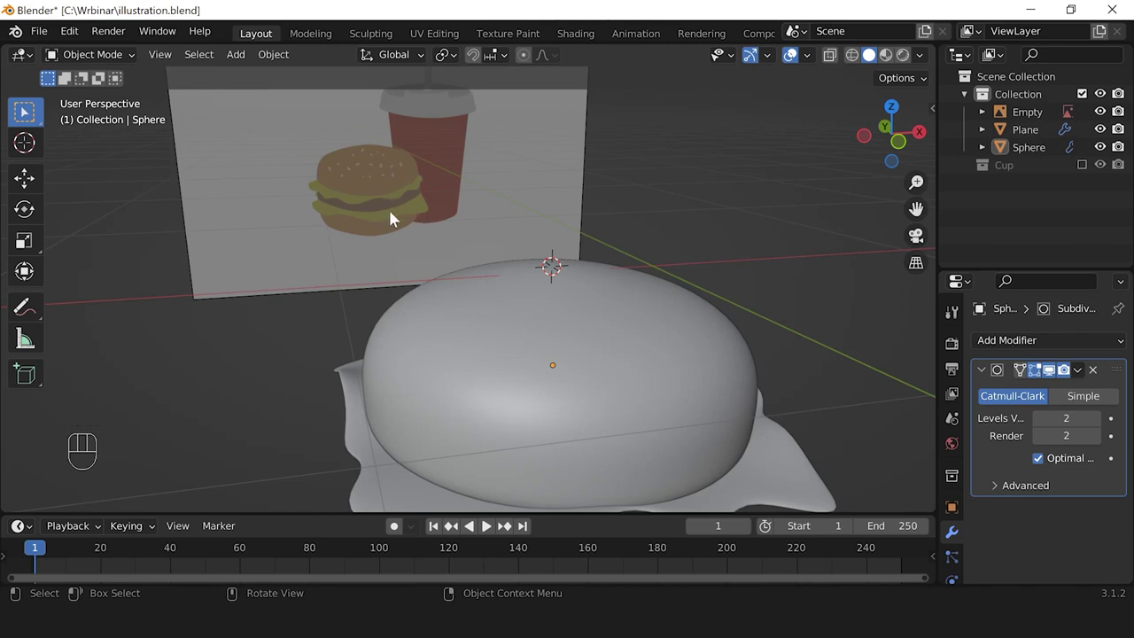
pyautogui.scroll(-2, 720, 314)
pyautogui.click(627, 351)
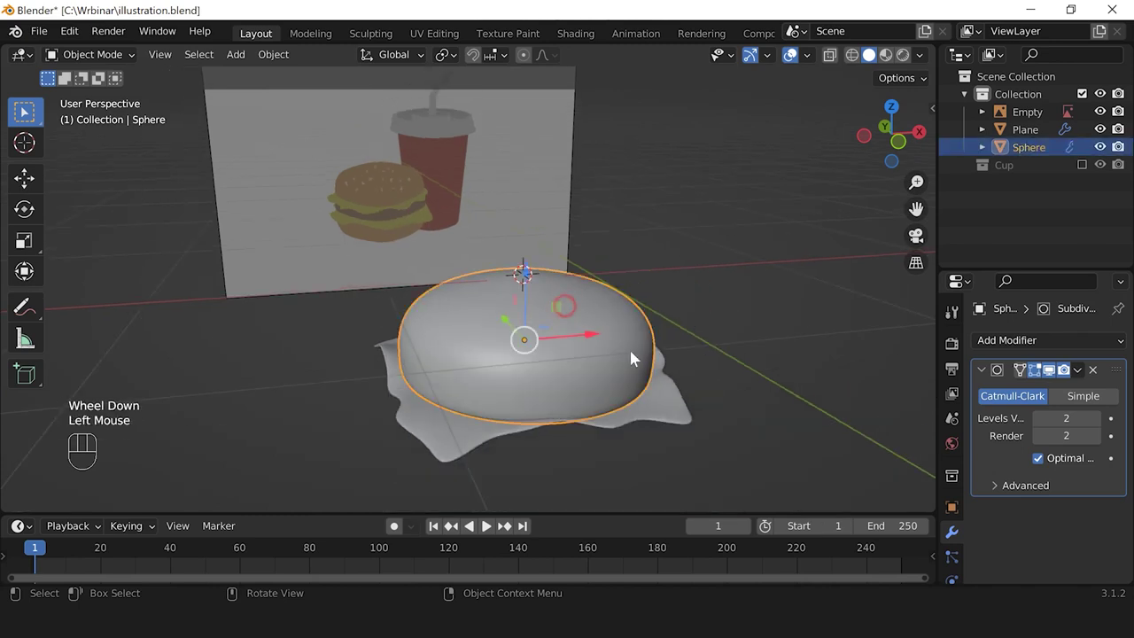
pyautogui.press('KP_1')
pyautogui.scroll(2, 617, 366)
pyautogui.keyDown('shift'); pyautogui.moveTo(617, 366); pyautogui.dragTo(590, 301, button='middle'); pyautogui.keyUp('shift')
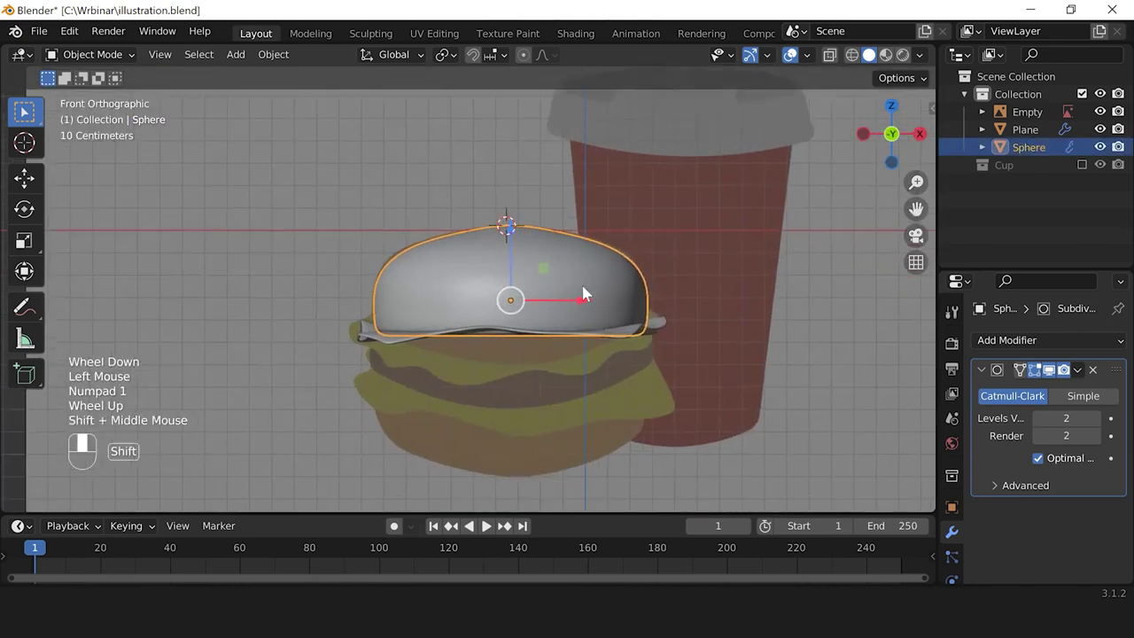
pyautogui.scroll(2, 574, 283)
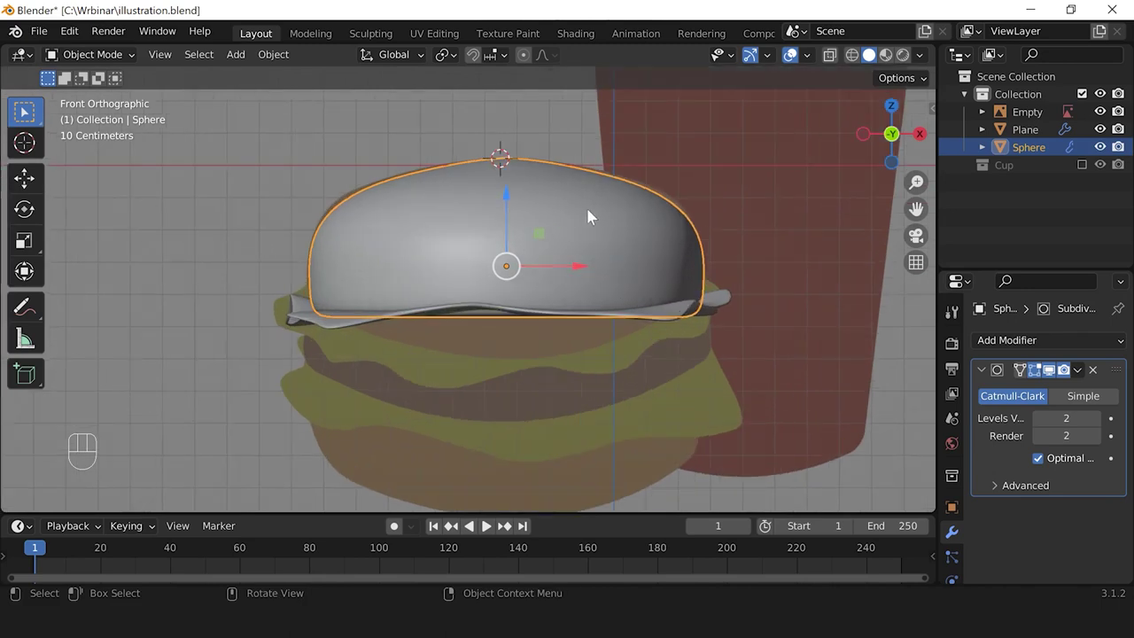
# Step: Duplicate the bun and move the copy straight down along Z
pyautogui.hotkey('shift', 'd')
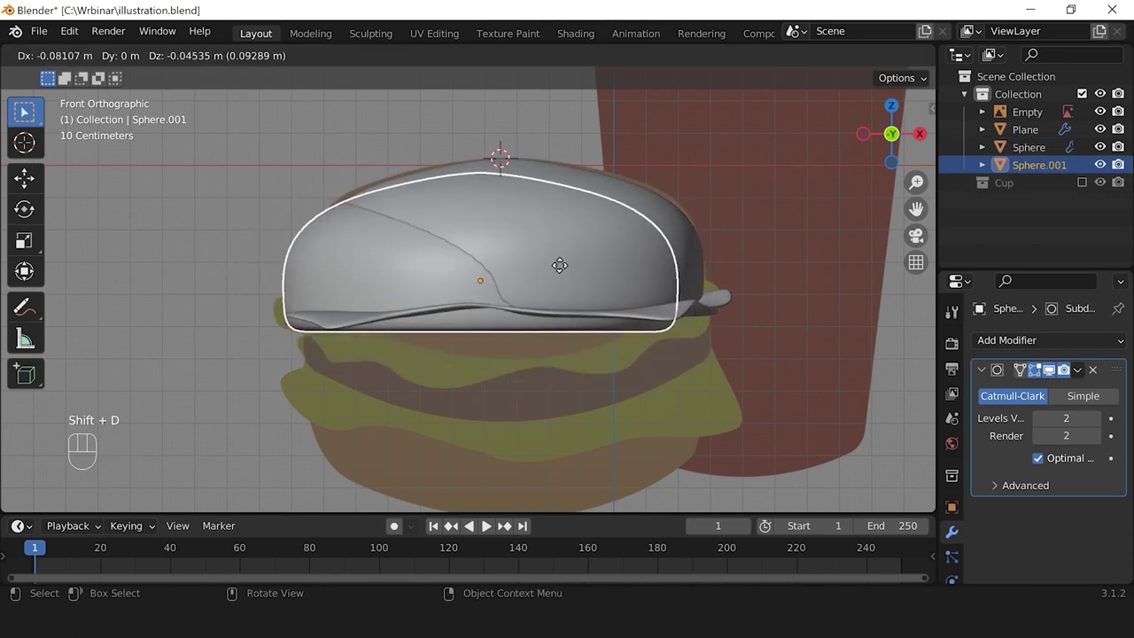
pyautogui.press('z')
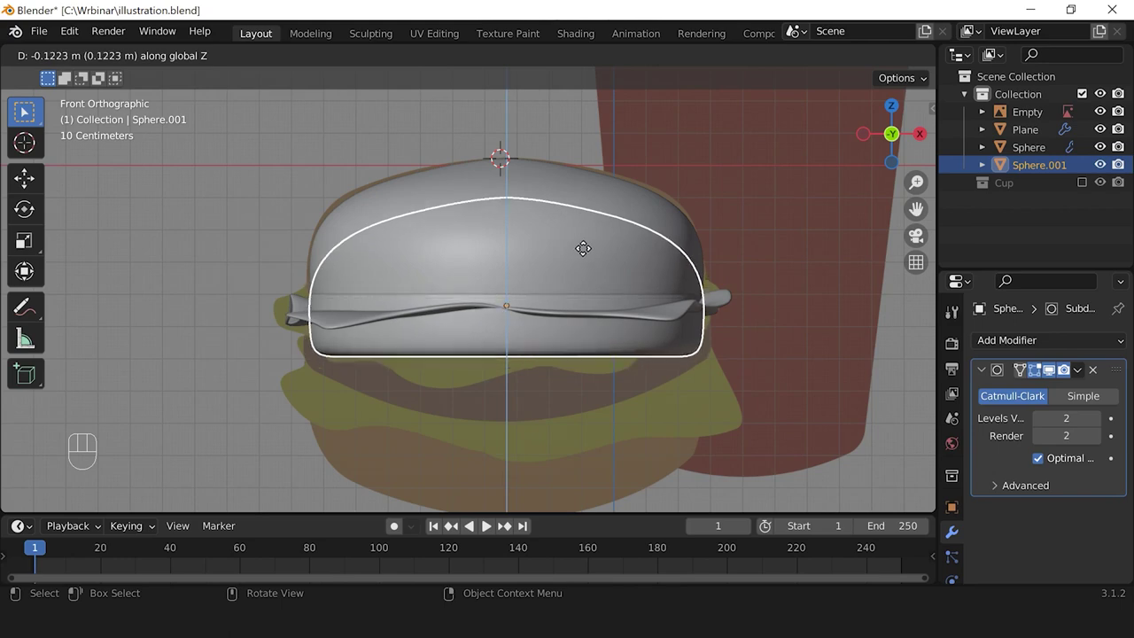
pyautogui.click(582, 248)
pyautogui.scroll(-2, 630, 357)
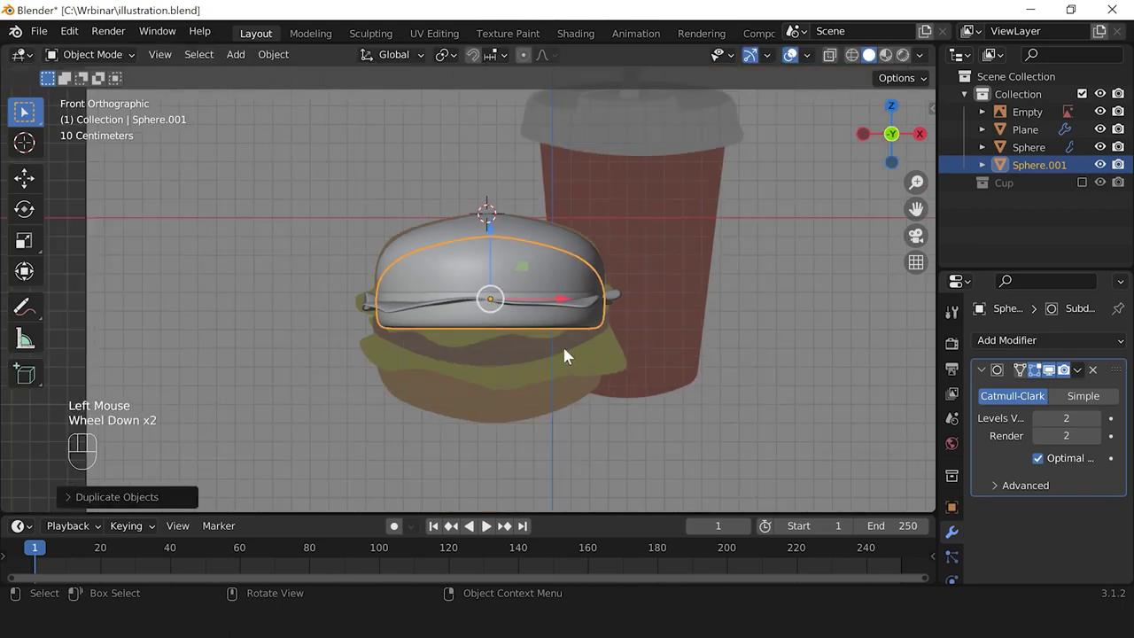
pyautogui.moveTo(567, 331); pyautogui.dragTo(596, 363, button='middle')
pyautogui.scroll(1, 596, 363)
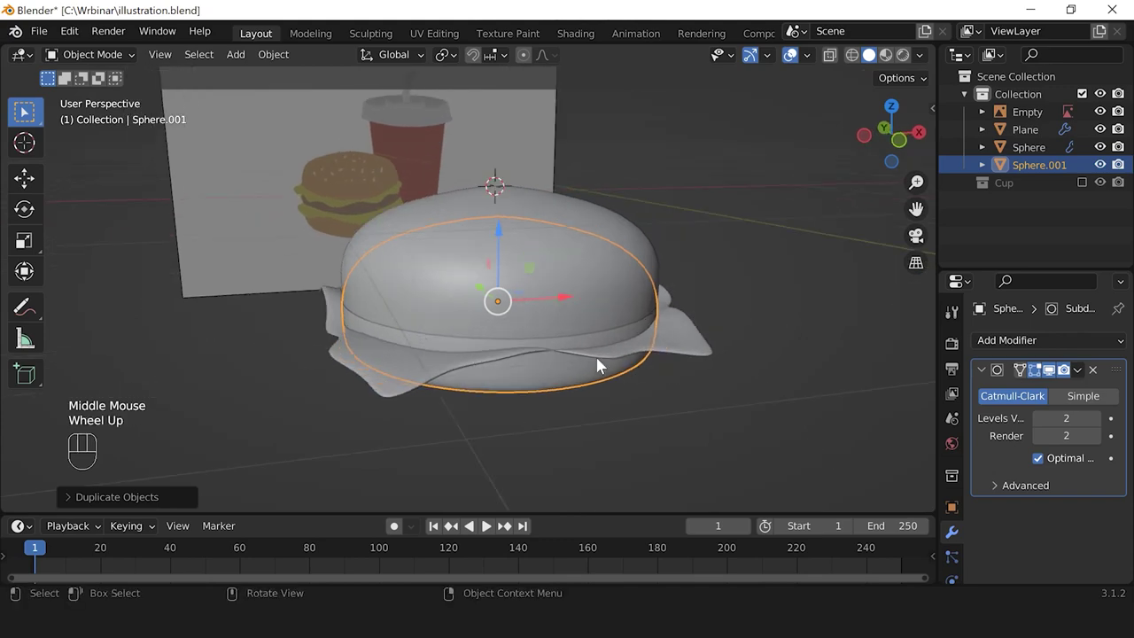
# Step: Scale the bun copy slightly smaller and orbit to inspect the burger
pyautogui.press('s')
pyautogui.click(740, 385)
pyautogui.moveTo(739, 385); pyautogui.dragTo(592, 367, button='middle')
pyautogui.scroll(-2, 668, 397)
pyautogui.scroll(1, 593, 366)
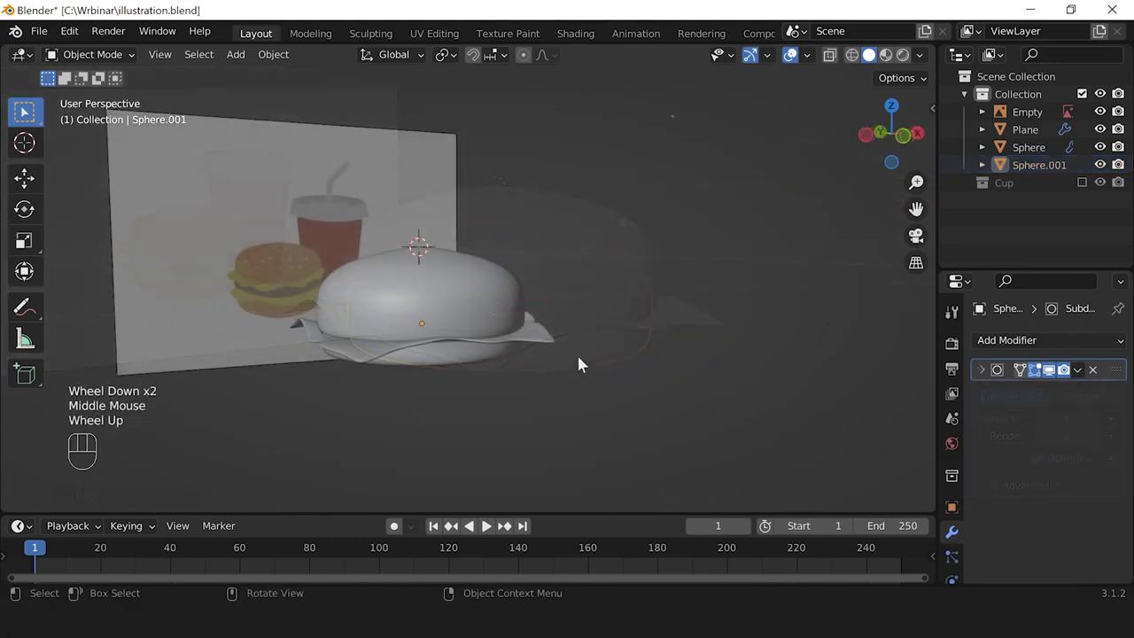
pyautogui.scroll(1, 465, 390)
pyautogui.scroll(1, 405, 317)
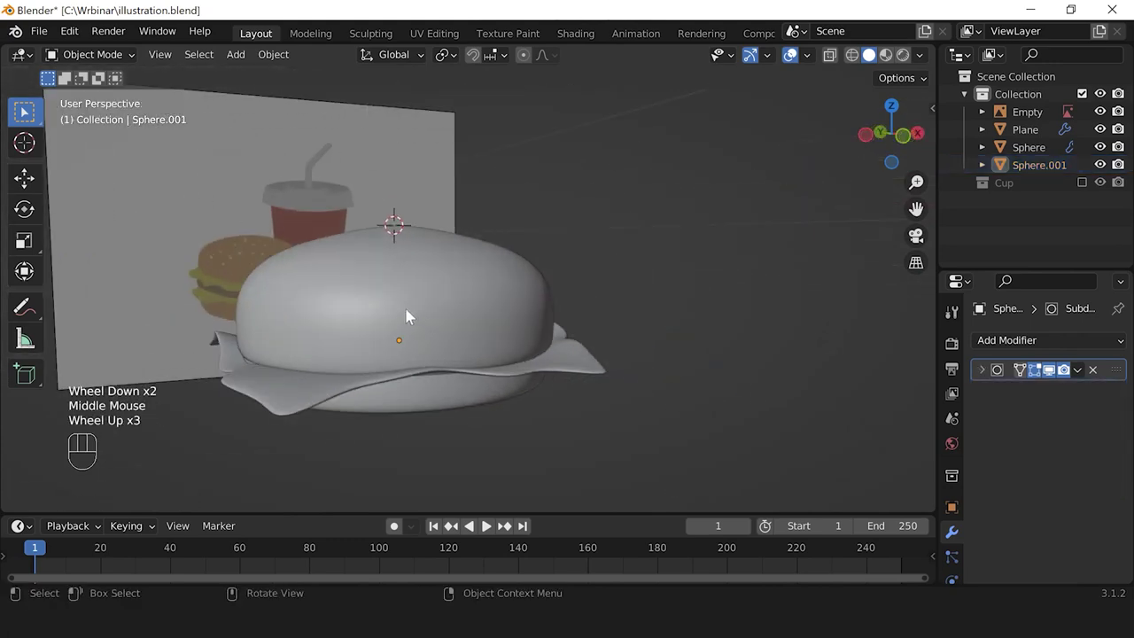
pyautogui.moveTo(404, 316); pyautogui.dragTo(412, 301, button='middle')
pyautogui.moveTo(439, 370); pyautogui.dragTo(461, 430, button='middle')
pyautogui.scroll(-2, 517, 424)
# Step: Return to the front view and select the original top bun
pyautogui.press('KP_1')
pyautogui.scroll(2, 516, 423)
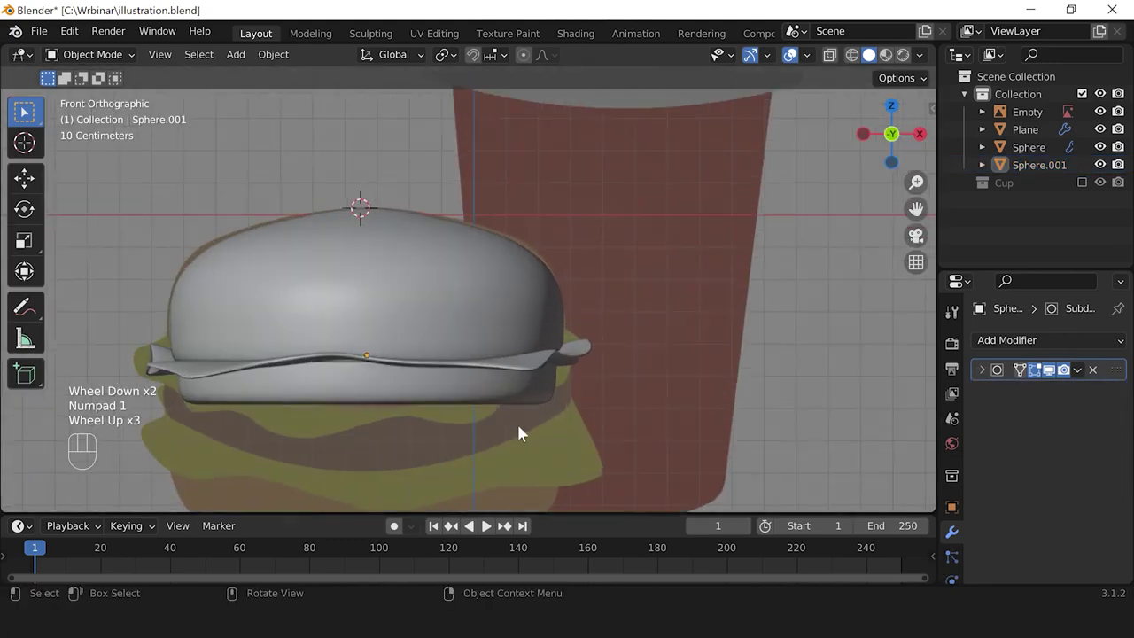
pyautogui.scroll(1, 514, 422)
pyautogui.scroll(-1, 394, 282)
pyautogui.scroll(1, 507, 445)
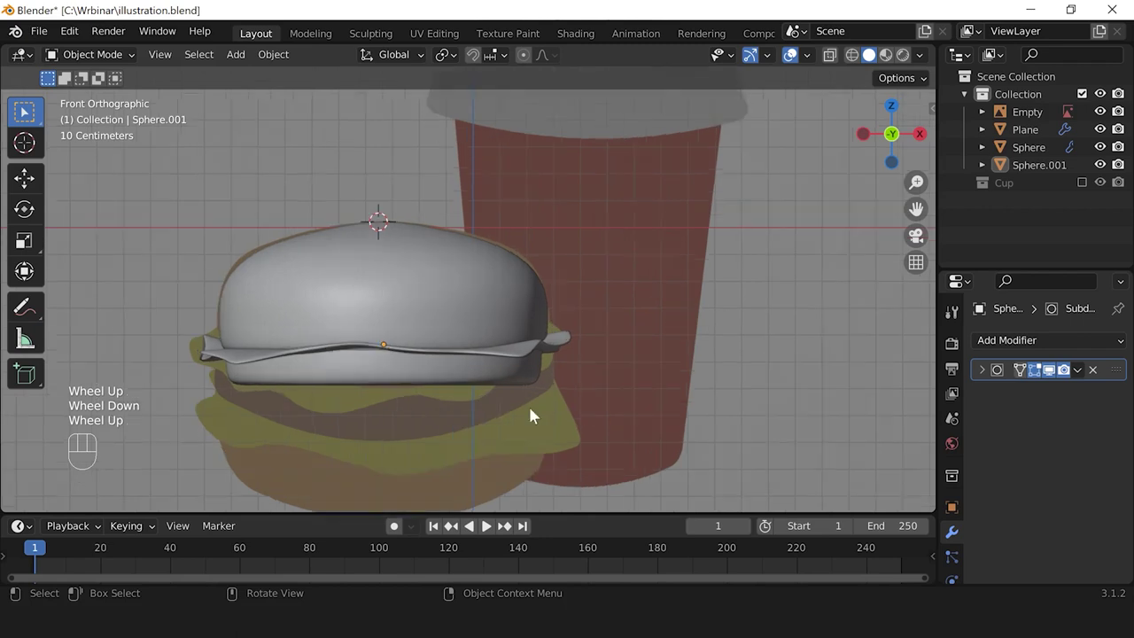
pyautogui.scroll(1, 546, 418)
pyautogui.doubleClick(418, 355)
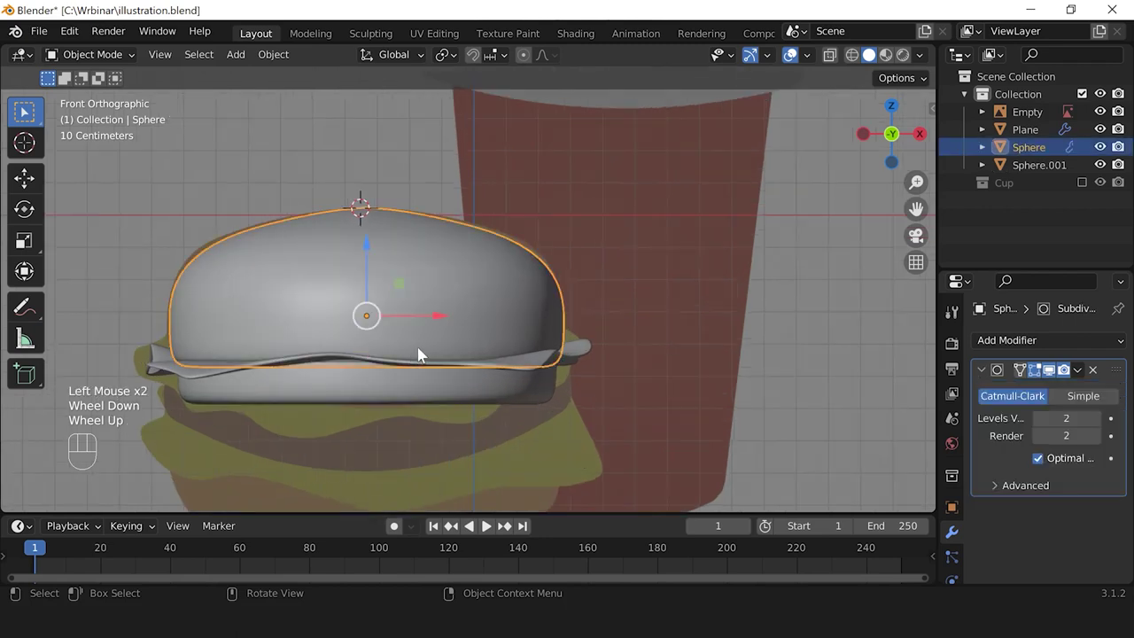
pyautogui.scroll(-1, 513, 360)
# Step: Duplicate the wavy layer and move the copy down along Z
pyautogui.click(563, 338)
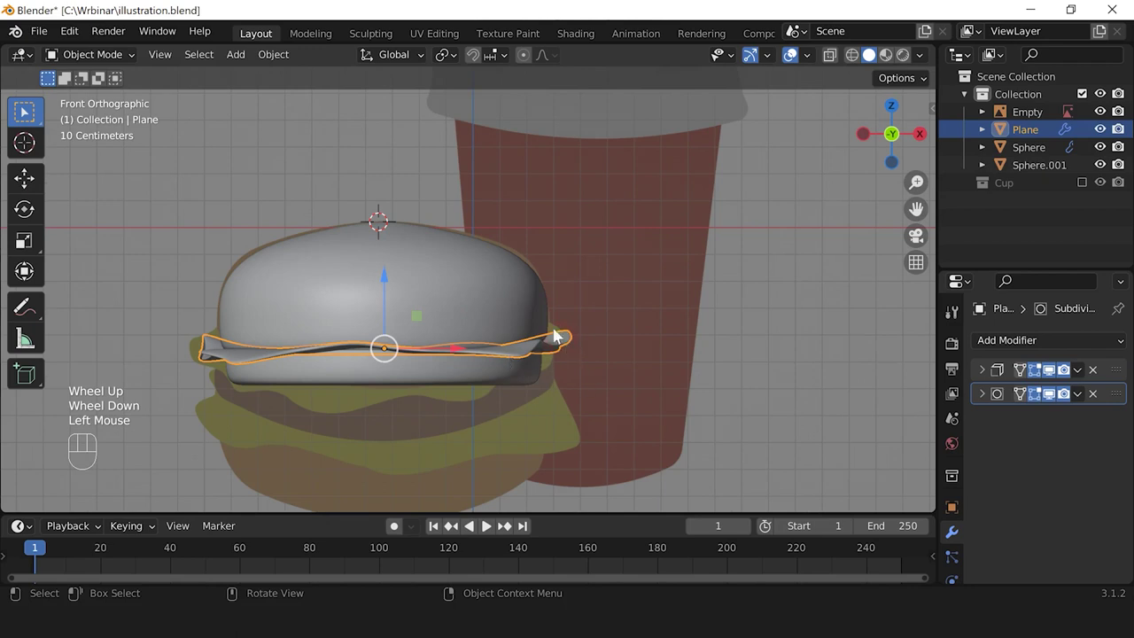
pyautogui.scroll(1, 531, 372)
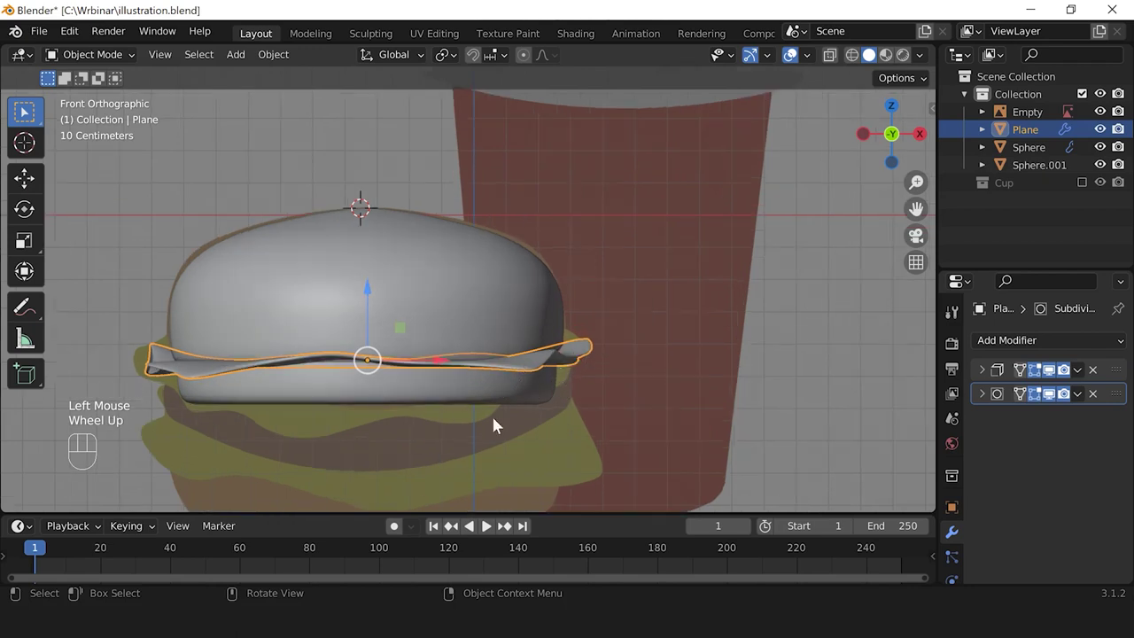
pyautogui.press('shift')
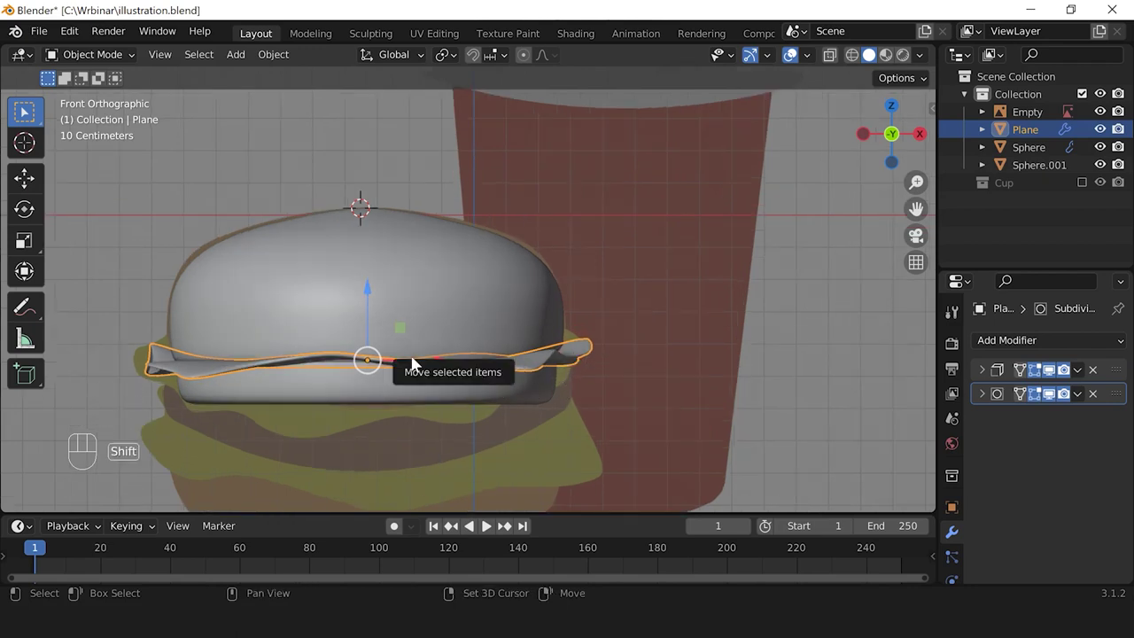
pyautogui.hotkey('shift', 'd')
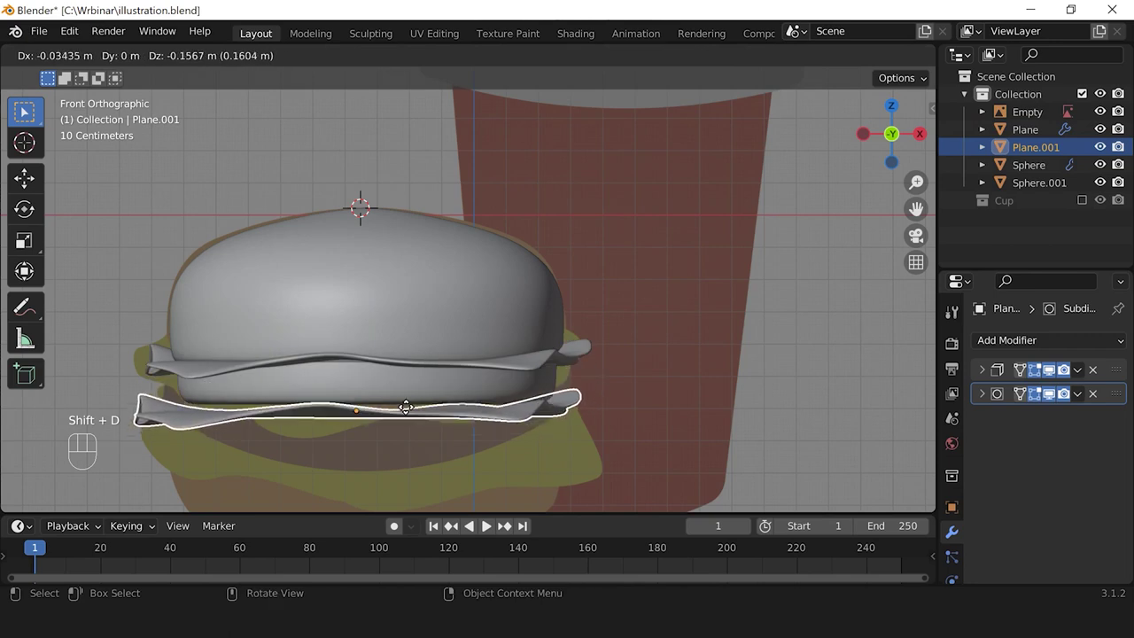
pyautogui.press('z')
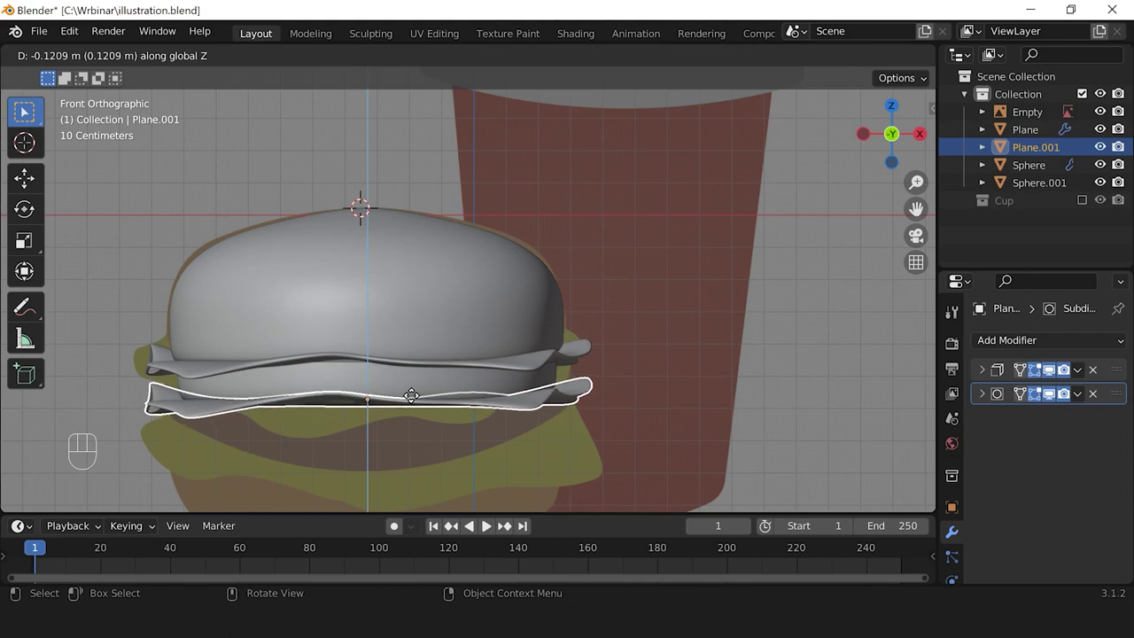
pyautogui.click(411, 395)
pyautogui.scroll(-2, 411, 397)
pyautogui.moveTo(411, 397); pyautogui.dragTo(505, 411, button='middle')
pyautogui.scroll(2, 647, 359)
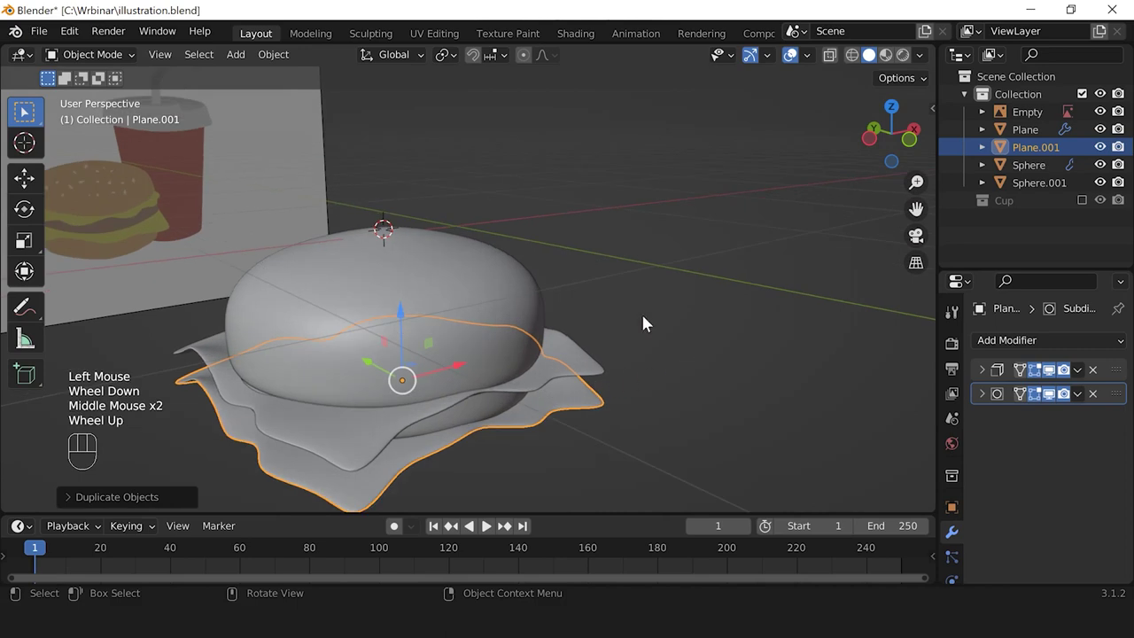
pyautogui.scroll(-1, 453, 243)
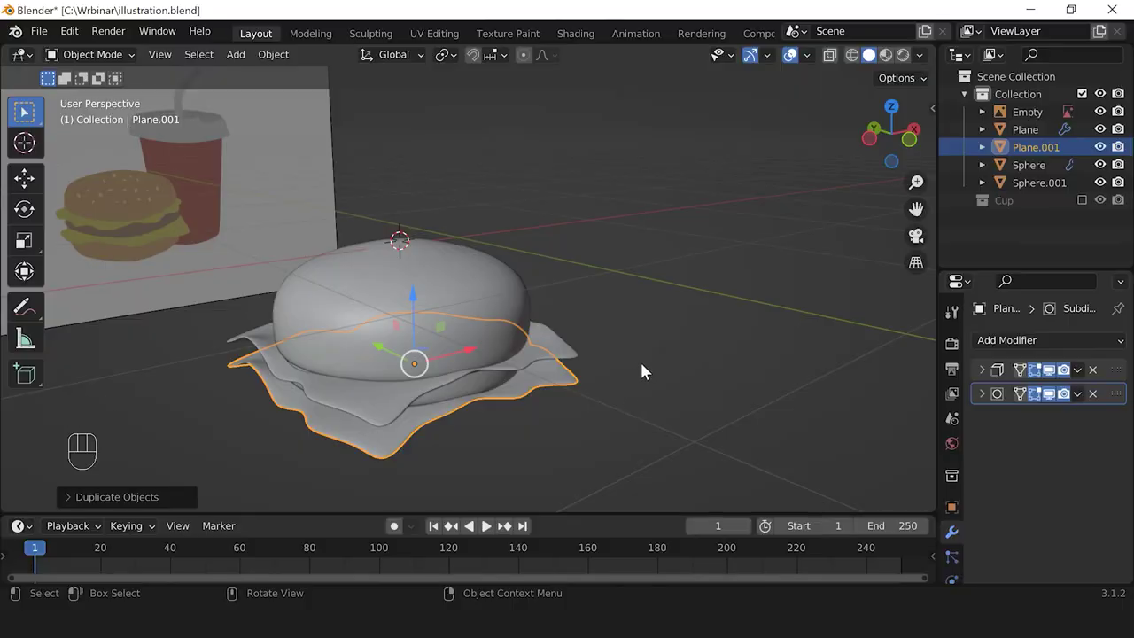
# Step: Rotate the layer copy around the Z axis
pyautogui.press('r')
pyautogui.press('z')
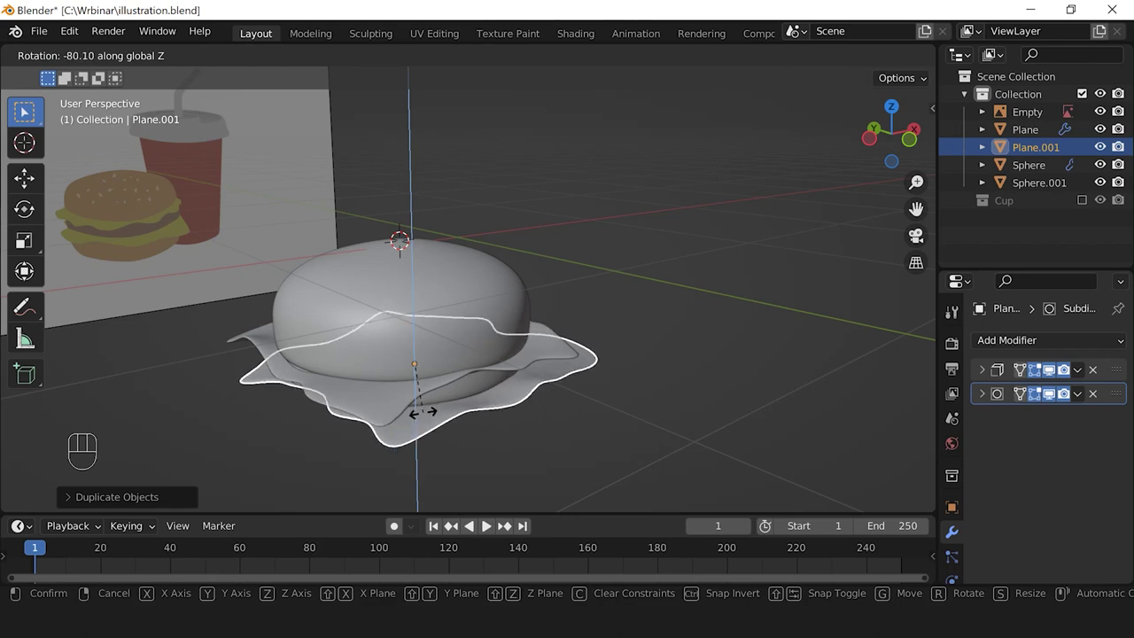
pyautogui.click(425, 412)
pyautogui.click(784, 461)
pyautogui.moveTo(698, 451); pyautogui.dragTo(587, 366, button='middle')
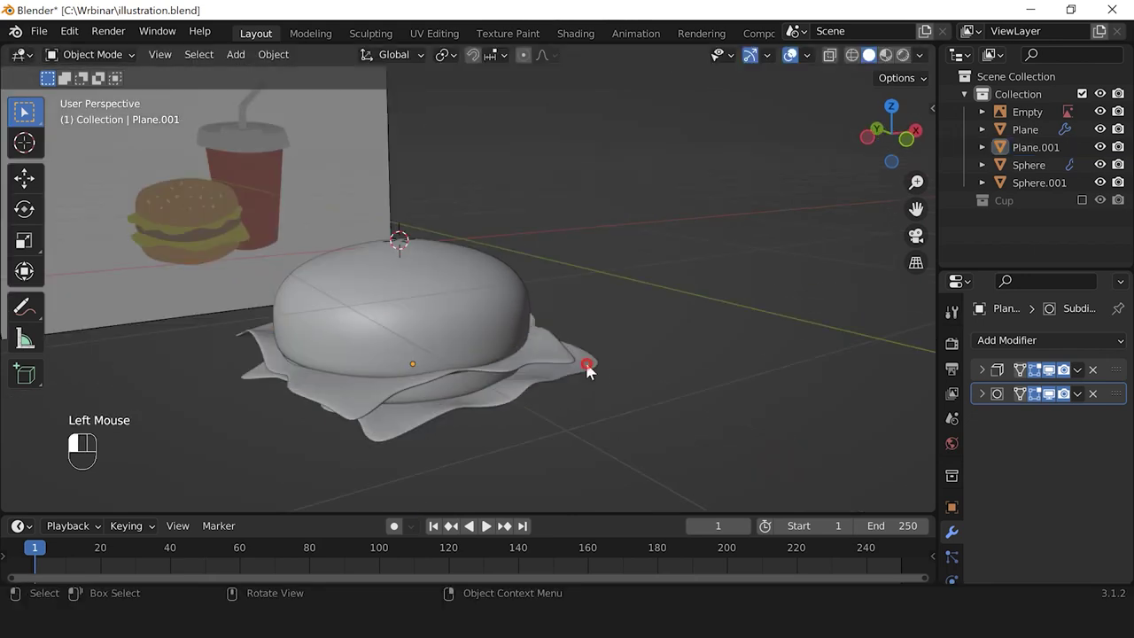
pyautogui.click(589, 370)
# Step: In top view with X-ray on, shift the layer copy sideways so its edges offset
pyautogui.scroll(2, 587, 371)
pyautogui.press('KP_7')
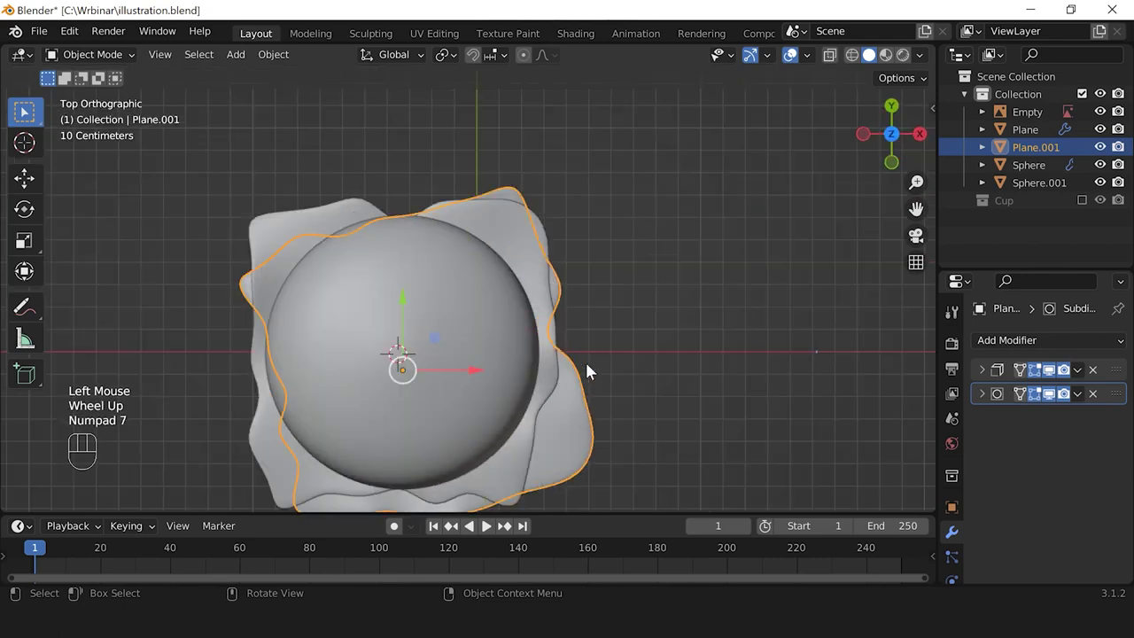
pyautogui.scroll(-1, 587, 370)
pyautogui.click(830, 56)
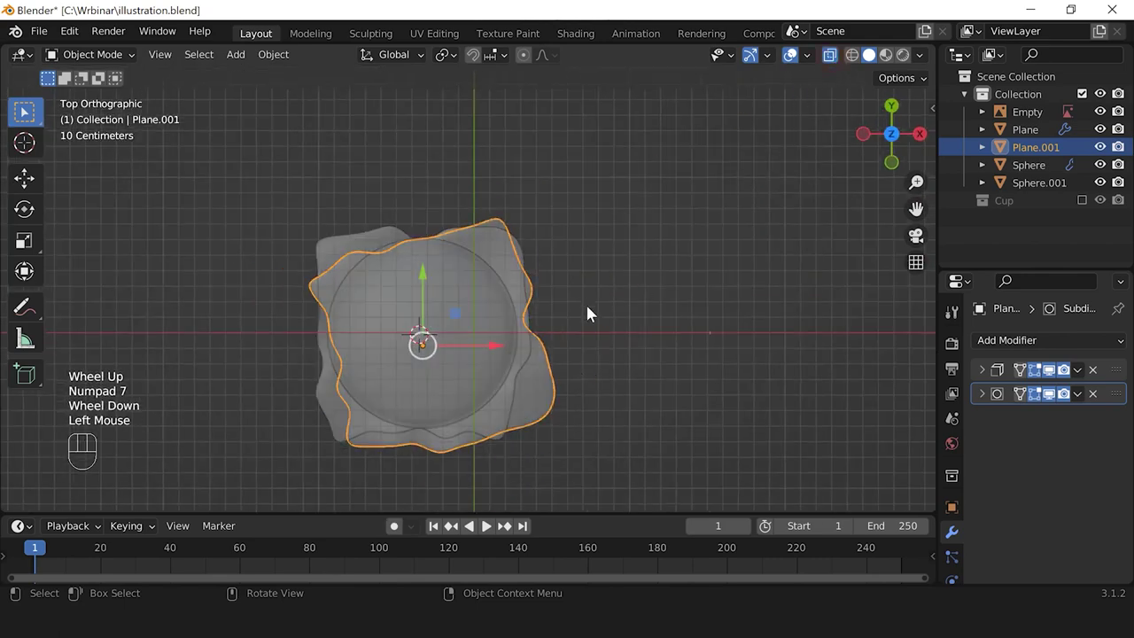
pyautogui.scroll(2, 594, 346)
pyautogui.keyDown('shift'); pyautogui.moveTo(597, 372); pyautogui.dragTo(666, 301, button='middle'); pyautogui.keyUp('shift')
pyautogui.moveTo(500, 344); pyautogui.dragTo(465, 316)
pyautogui.moveTo(422, 252); pyautogui.dragTo(419, 256)
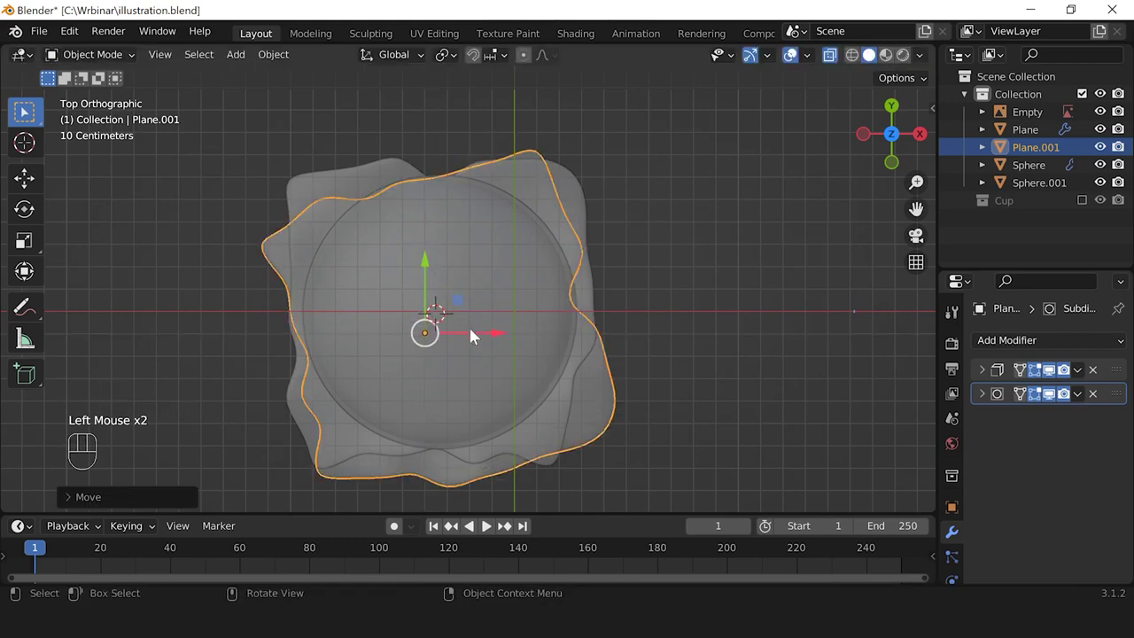
pyautogui.moveTo(495, 337)
pyautogui.mouseDown()
pyautogui.moveTo(486, 331)
pyautogui.moveTo(494, 335)
pyautogui.mouseUp()
pyautogui.scroll(-2, 567, 408)
pyautogui.moveTo(627, 450); pyautogui.dragTo(538, 391, button='middle')
pyautogui.click(734, 197)
pyautogui.scroll(1, 673, 266)
pyautogui.scroll(-1, 538, 392)
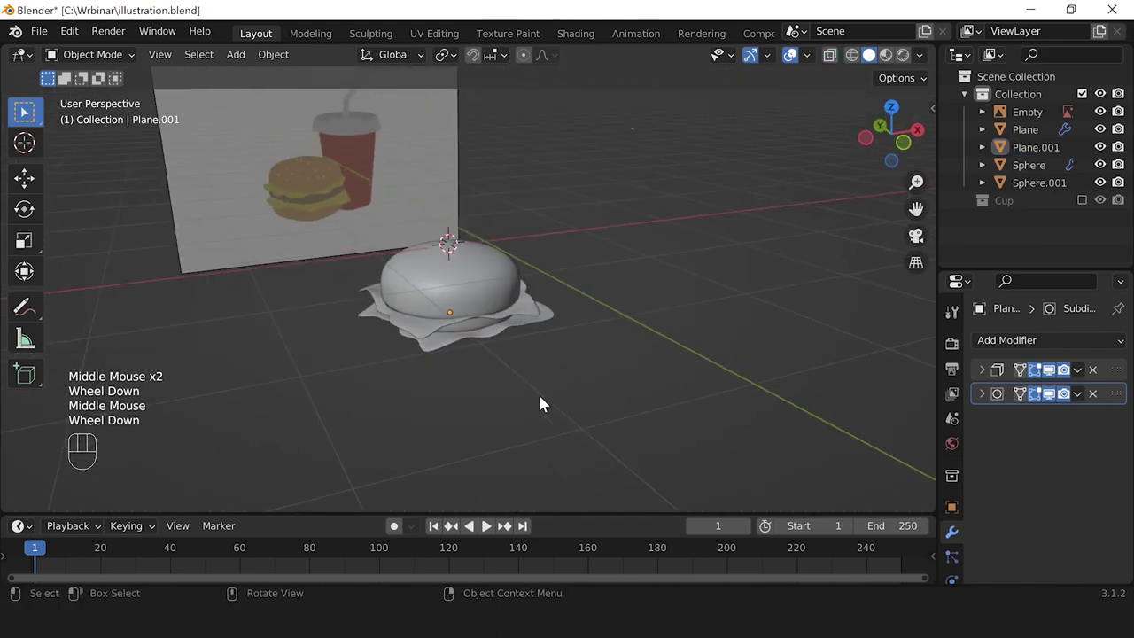
# Step: Duplicate the top bun in front view and place the copy below the lettuce layers
pyautogui.click(493, 286)
pyautogui.click(585, 342)
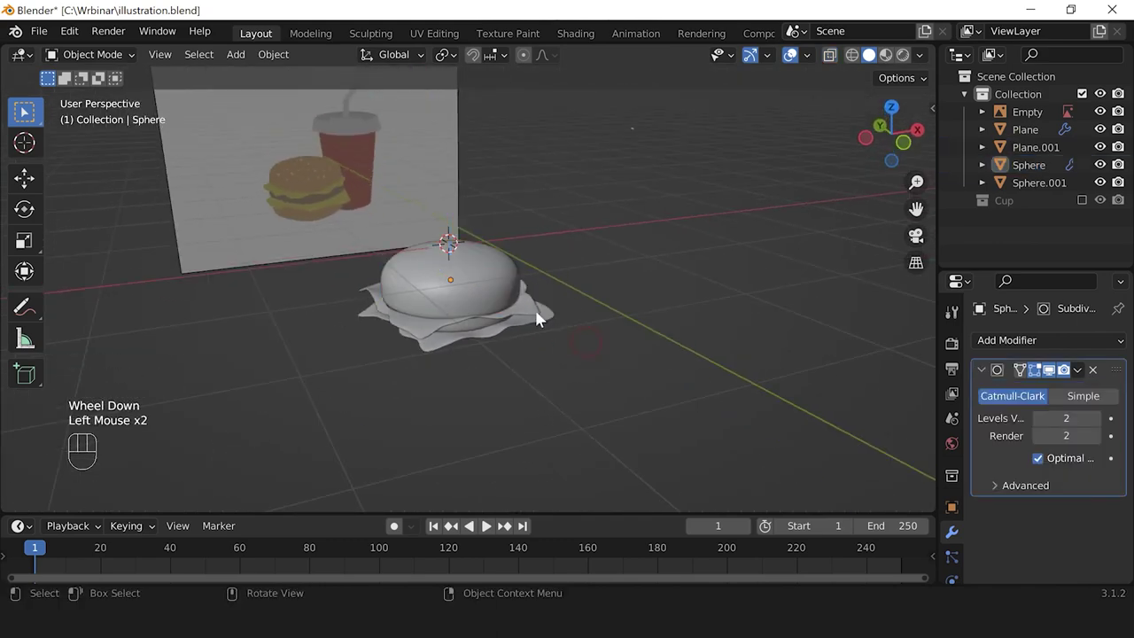
pyautogui.scroll(1, 251, 237)
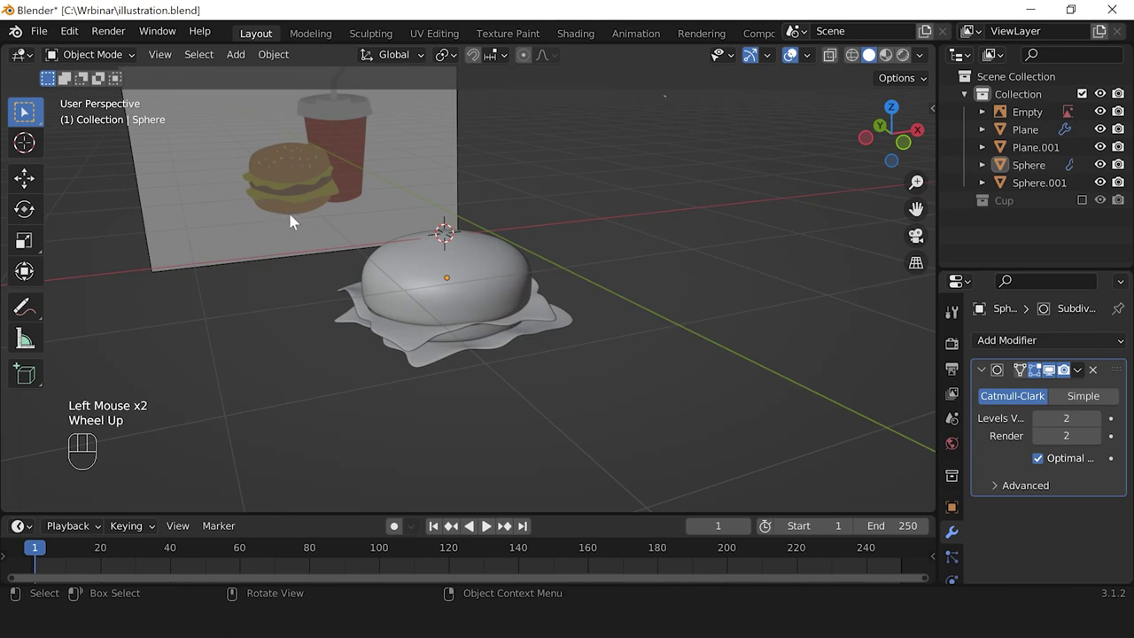
pyautogui.click(501, 282)
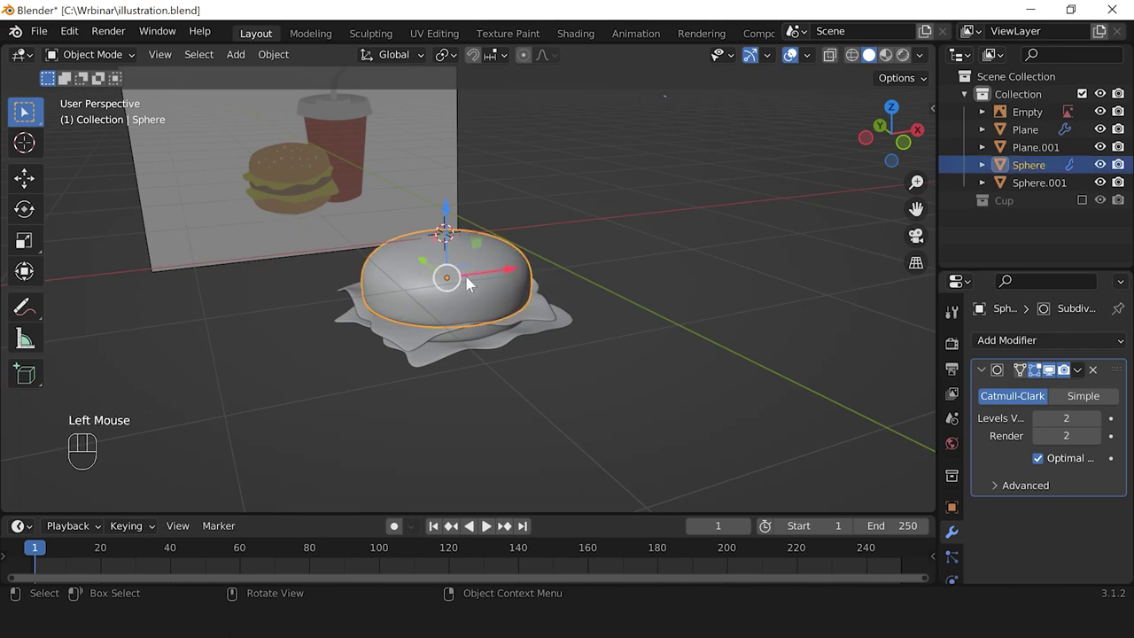
pyautogui.scroll(1, 470, 283)
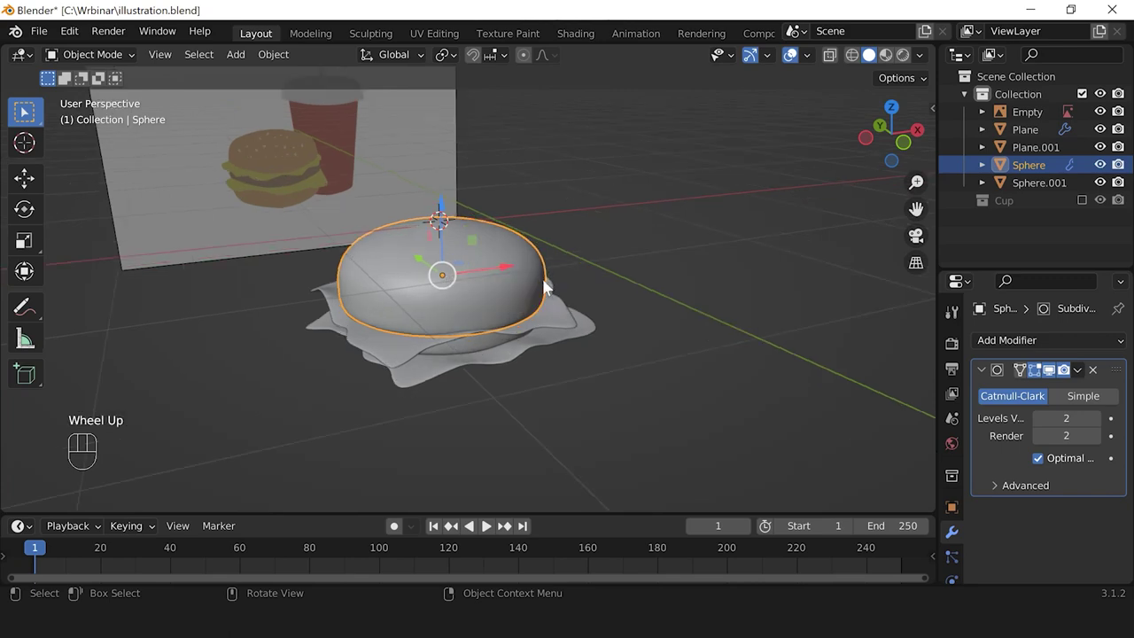
pyautogui.press('KP_1')
pyautogui.scroll(1, 529, 324)
pyautogui.scroll(-1, 530, 324)
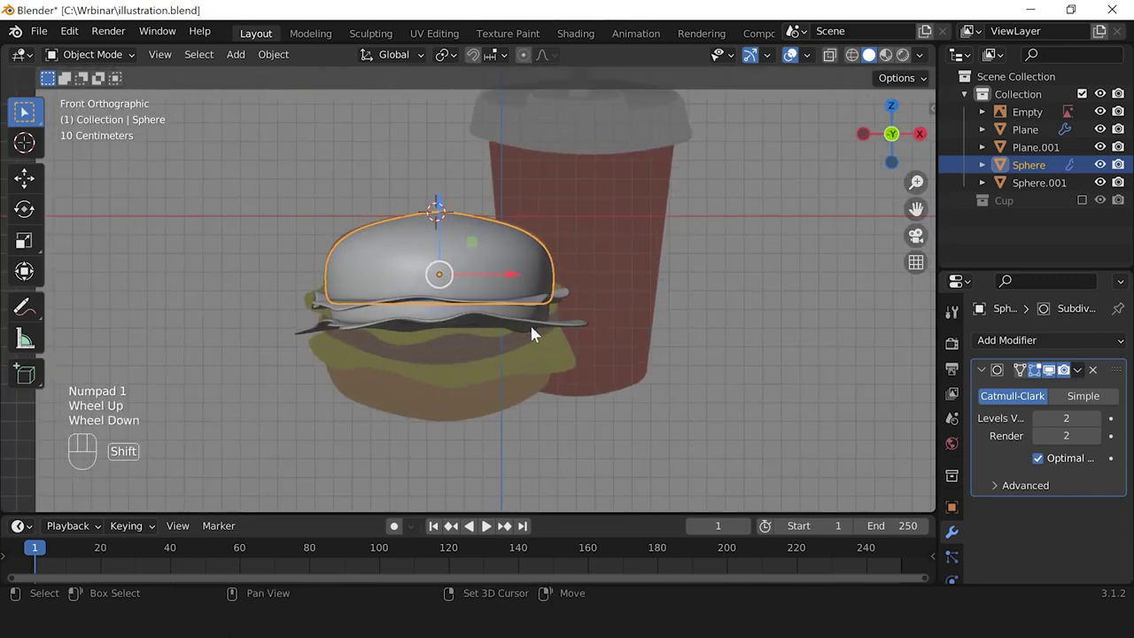
pyautogui.hotkey('shift', 'd')
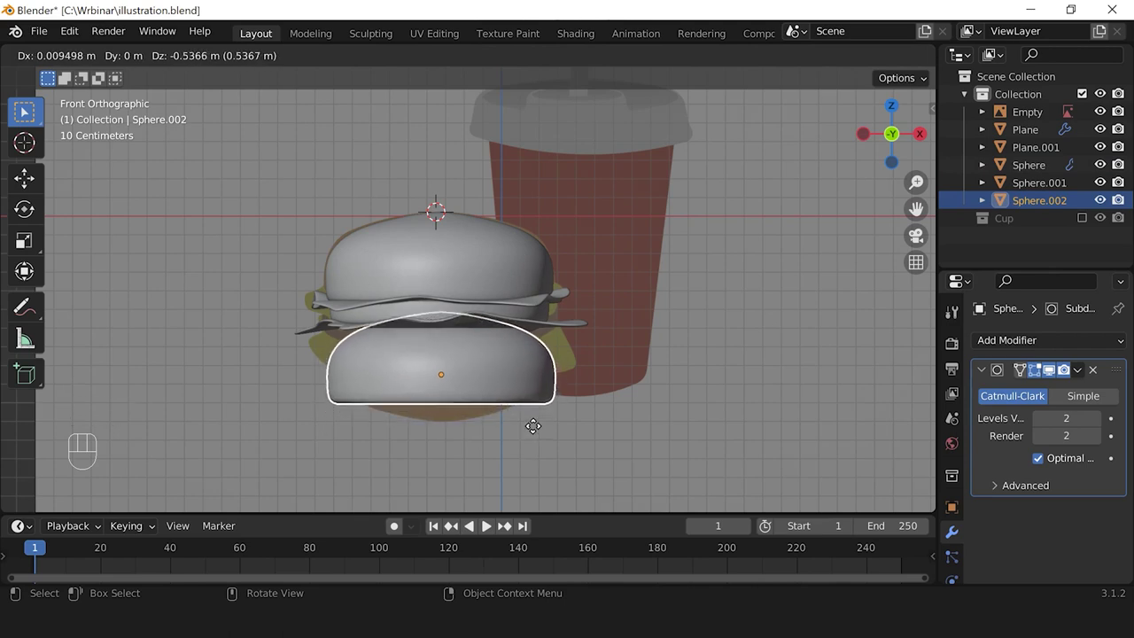
pyautogui.click(533, 428)
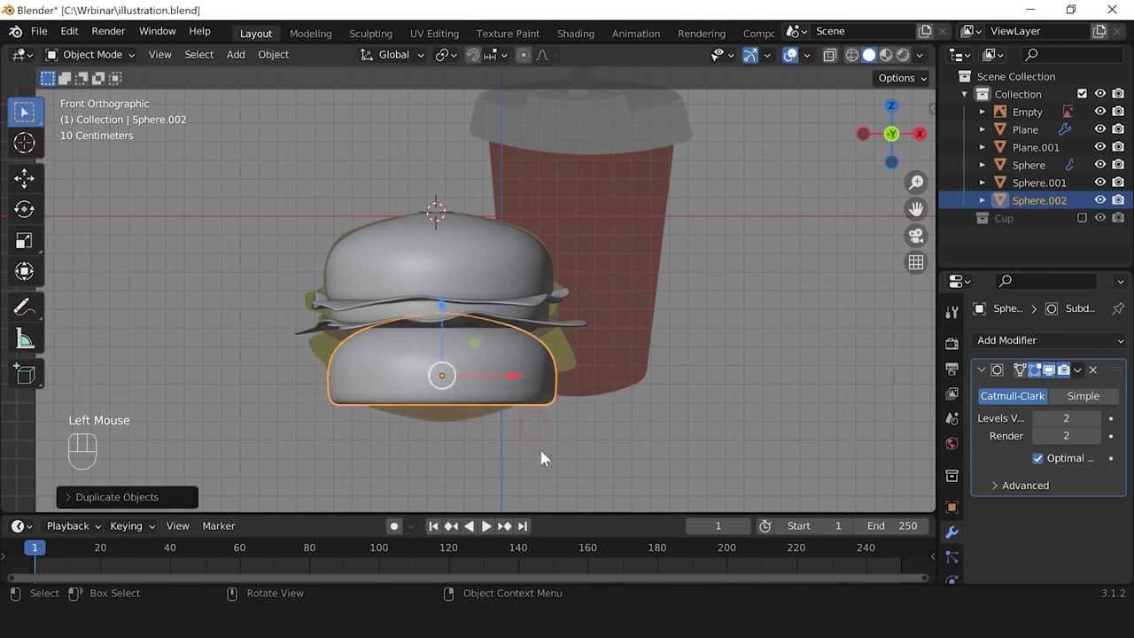
pyautogui.scroll(1, 498, 393)
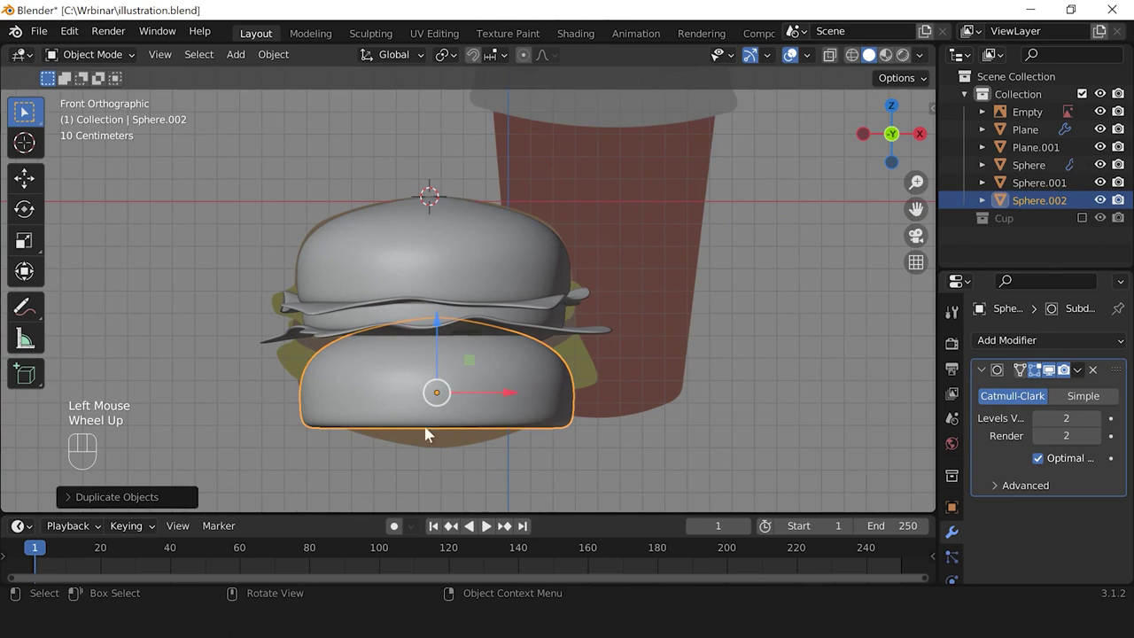
pyautogui.scroll(-1, 621, 482)
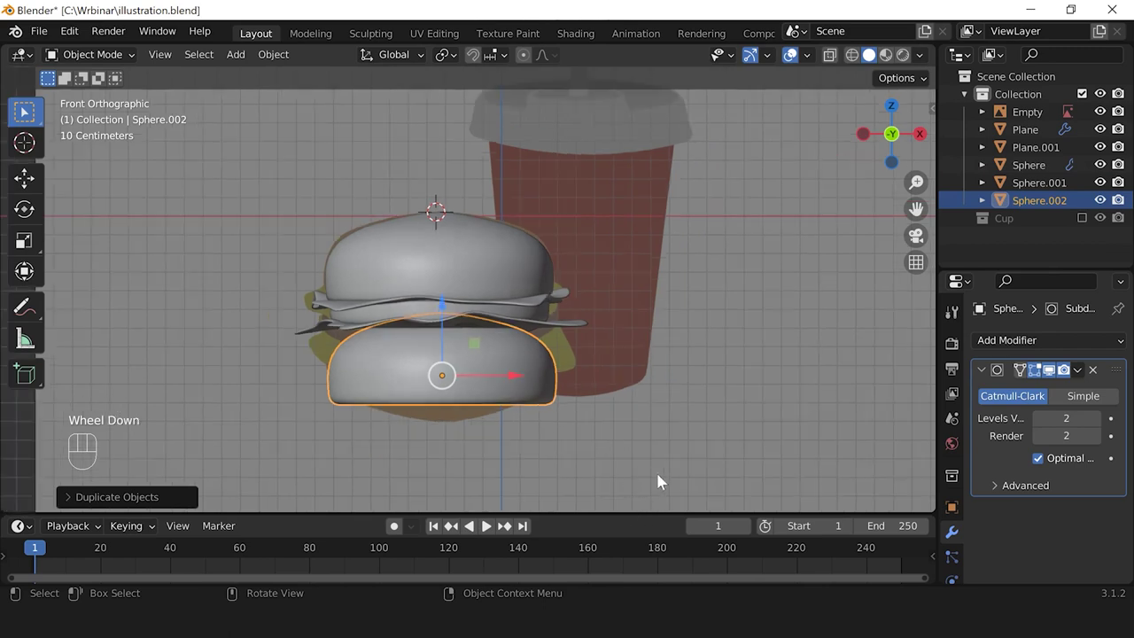
# Step: Rotate the bun copy 180 degrees and raise it up under the lettuce
pyautogui.press('r')
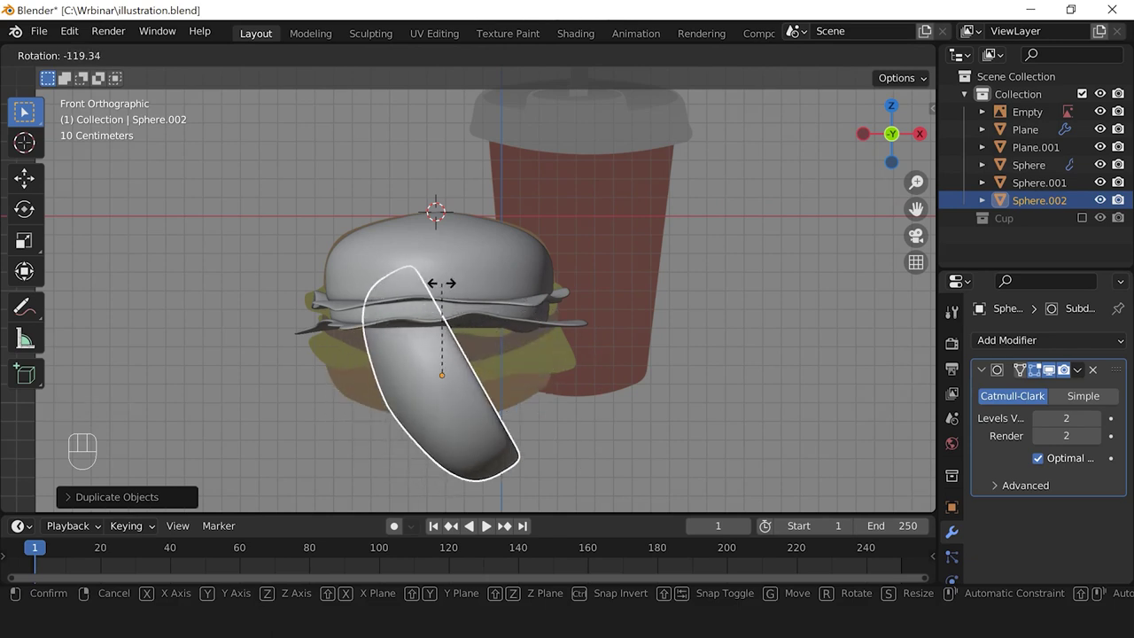
pyautogui.press('KP_1')
pyautogui.press('KP_8')
pyautogui.press('KP_0')
pyautogui.press('Return')
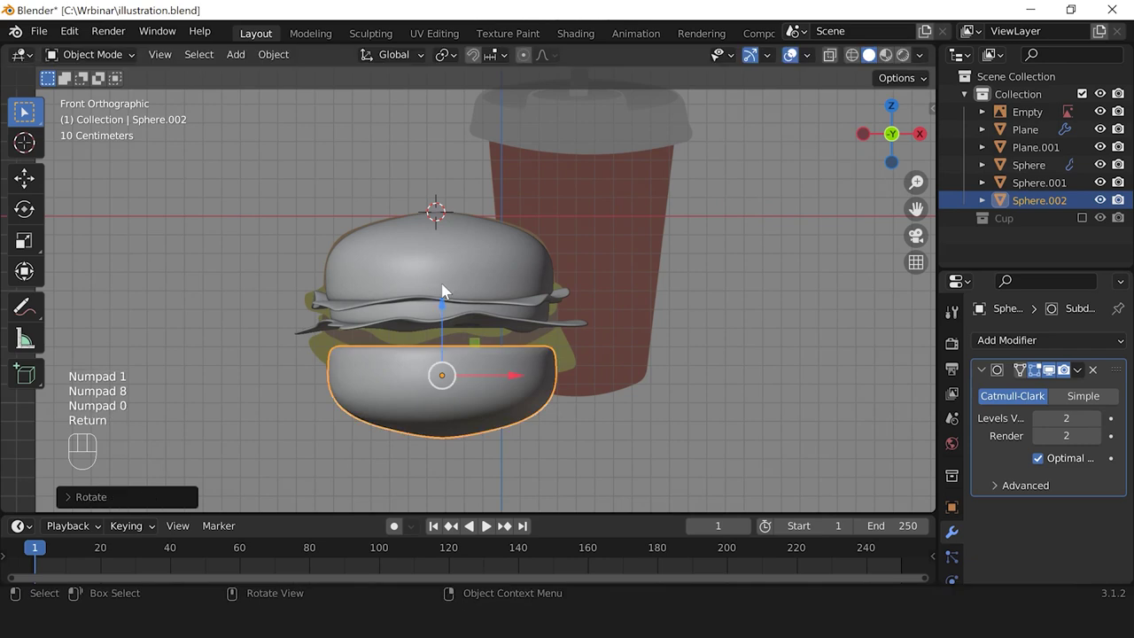
pyautogui.moveTo(445, 310); pyautogui.dragTo(440, 276)
pyautogui.scroll(-2, 496, 412)
pyautogui.moveTo(495, 412); pyautogui.dragTo(555, 451, button='middle')
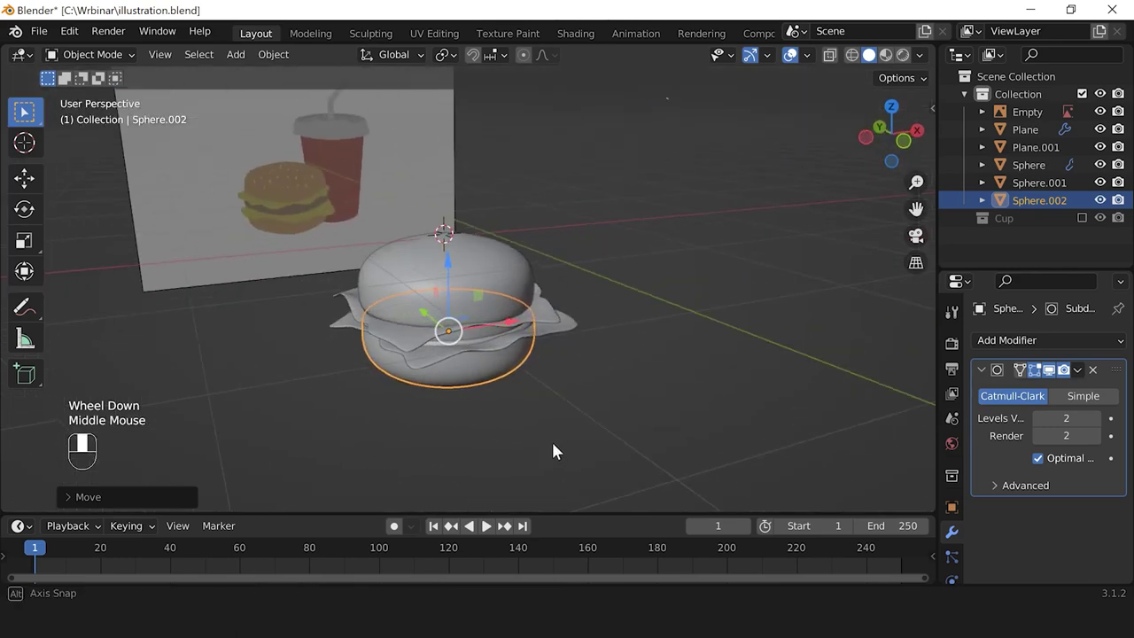
# Step: Deselect the bottom bun and preview the burger without overlays
pyautogui.click(582, 433)
pyautogui.click(789, 56)
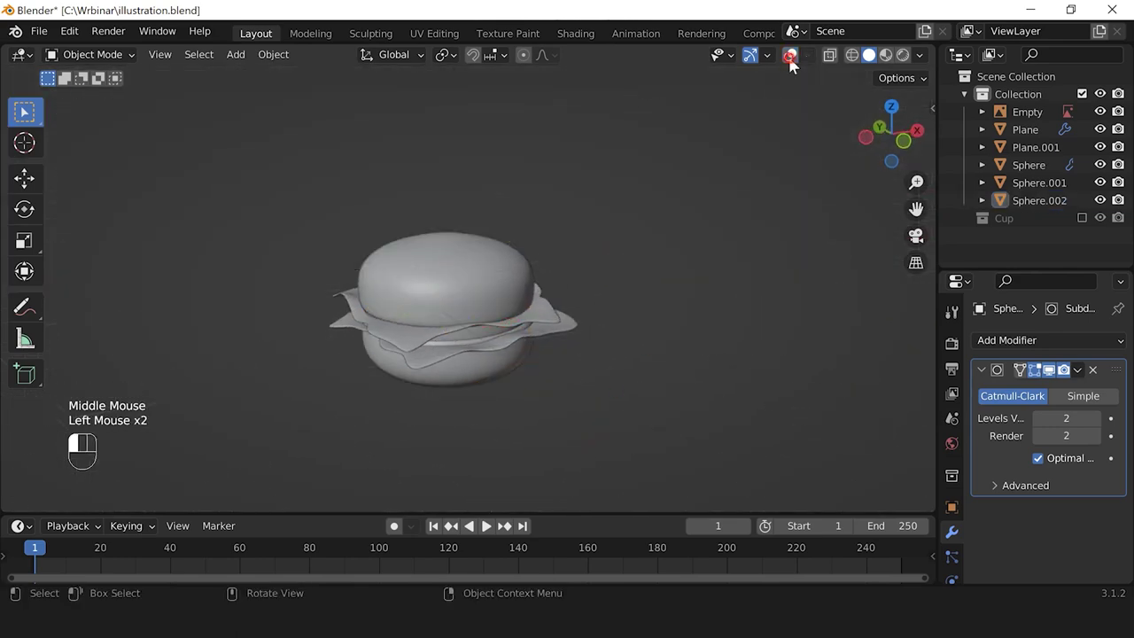
pyautogui.click(789, 56)
# Step: Select the lower lettuce layer Plane.001 and enter Edit Mode
pyautogui.scroll(-3, 502, 348)
pyautogui.moveTo(502, 349); pyautogui.dragTo(502, 348, button='middle')
pyautogui.scroll(-1, 502, 348)
pyautogui.scroll(2, 502, 348)
pyautogui.moveTo(502, 348); pyautogui.dragTo(518, 352, button='middle')
pyautogui.click(567, 332)
pyautogui.scroll(2, 562, 367)
pyautogui.scroll(-1, 545, 396)
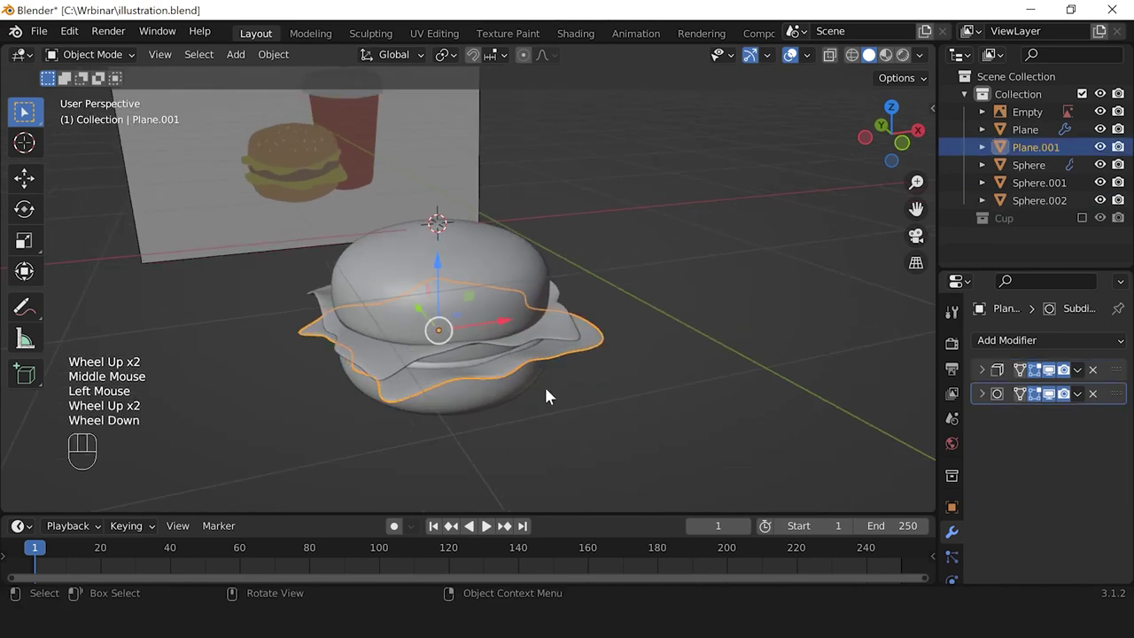
pyautogui.moveTo(551, 374); pyautogui.dragTo(578, 414, button='middle')
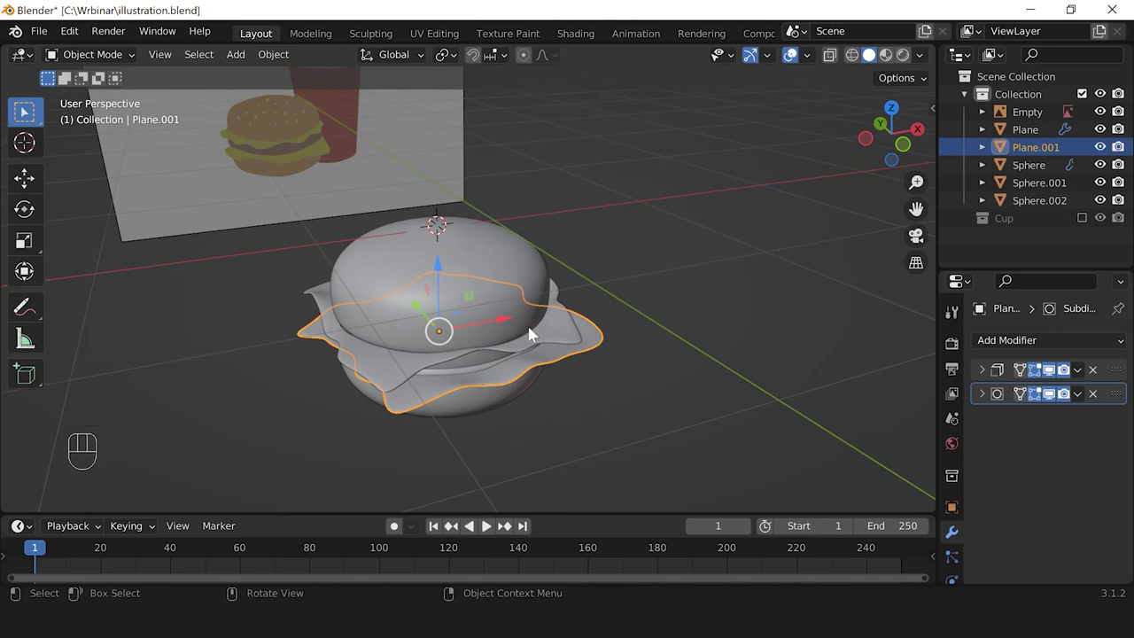
pyautogui.moveTo(586, 403)
pyautogui.mouseDown(button='middle')
pyautogui.moveTo(463, 360)
pyautogui.moveTo(443, 405)
pyautogui.moveTo(538, 431)
pyautogui.moveTo(576, 393)
pyautogui.mouseUp(button='middle')
pyautogui.press('Tab')
pyautogui.scroll(2, 611, 384)
# Step: Pull three lettuce edge vertices outward and down with proportional editing, adjusting the falloff
pyautogui.click(639, 369)
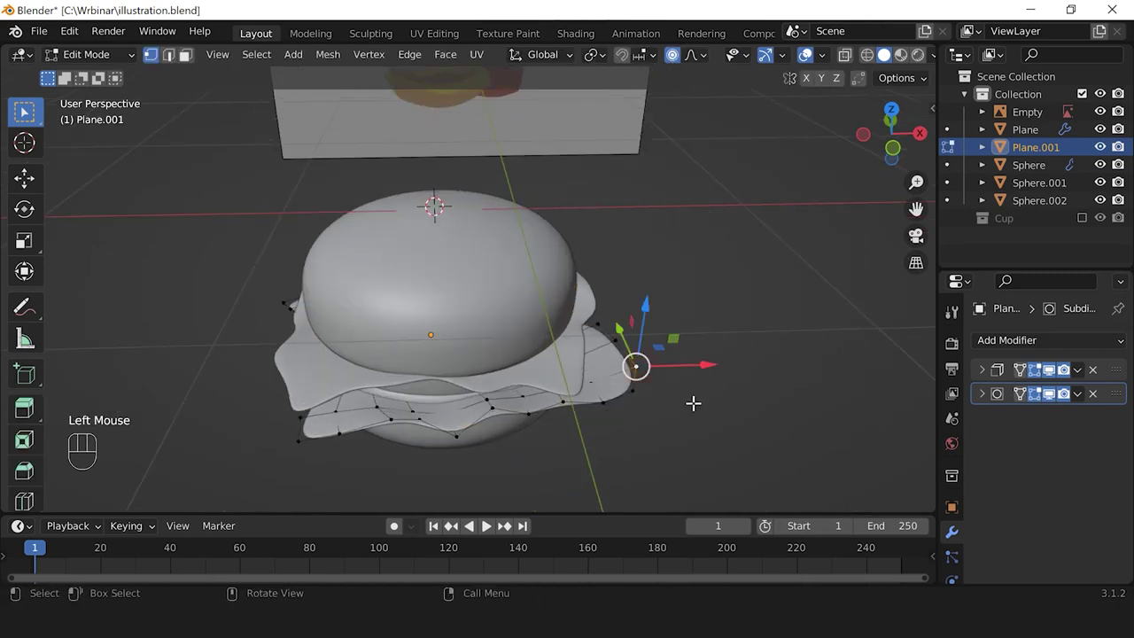
pyautogui.press('g')
pyautogui.scroll(-4, 657, 398)
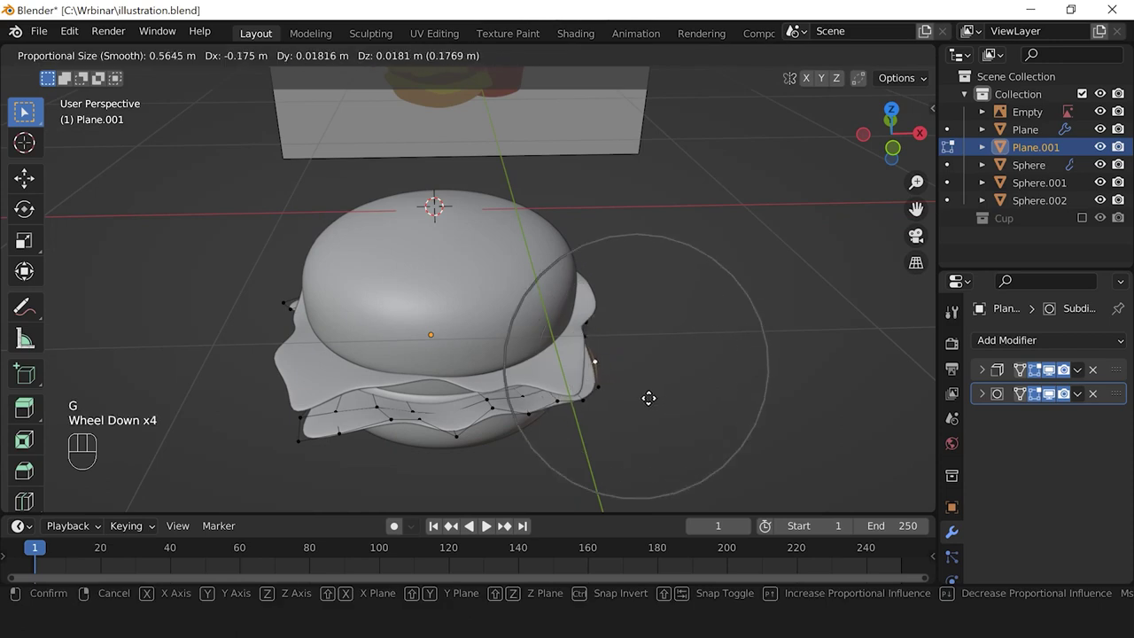
pyautogui.click(657, 397)
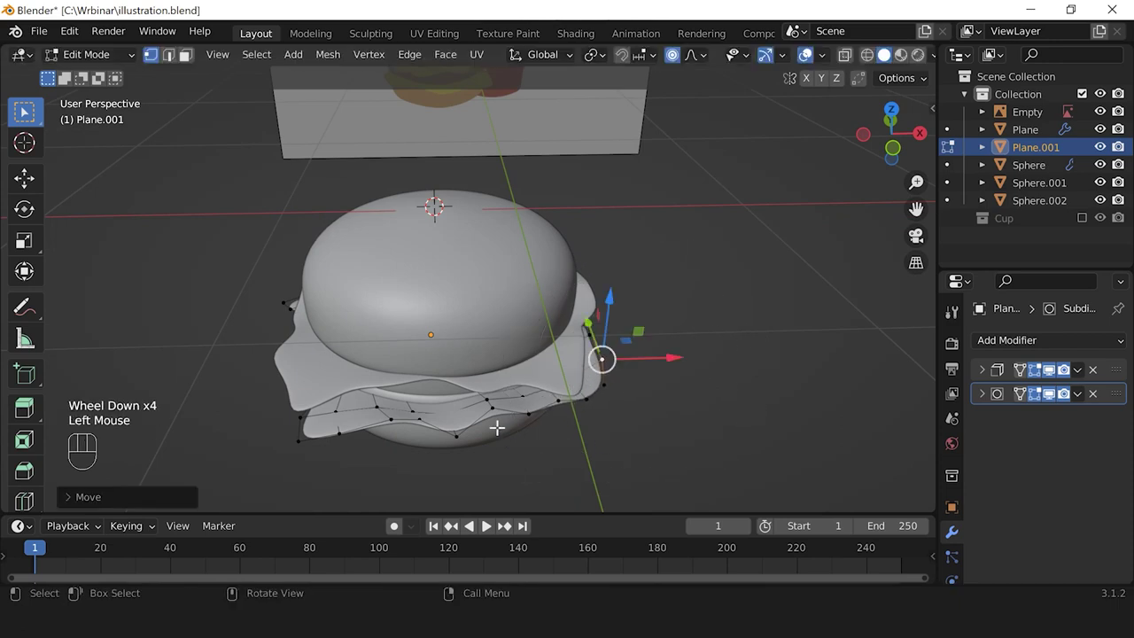
pyautogui.click(457, 438)
pyautogui.press('g')
pyautogui.scroll(3, 472, 436)
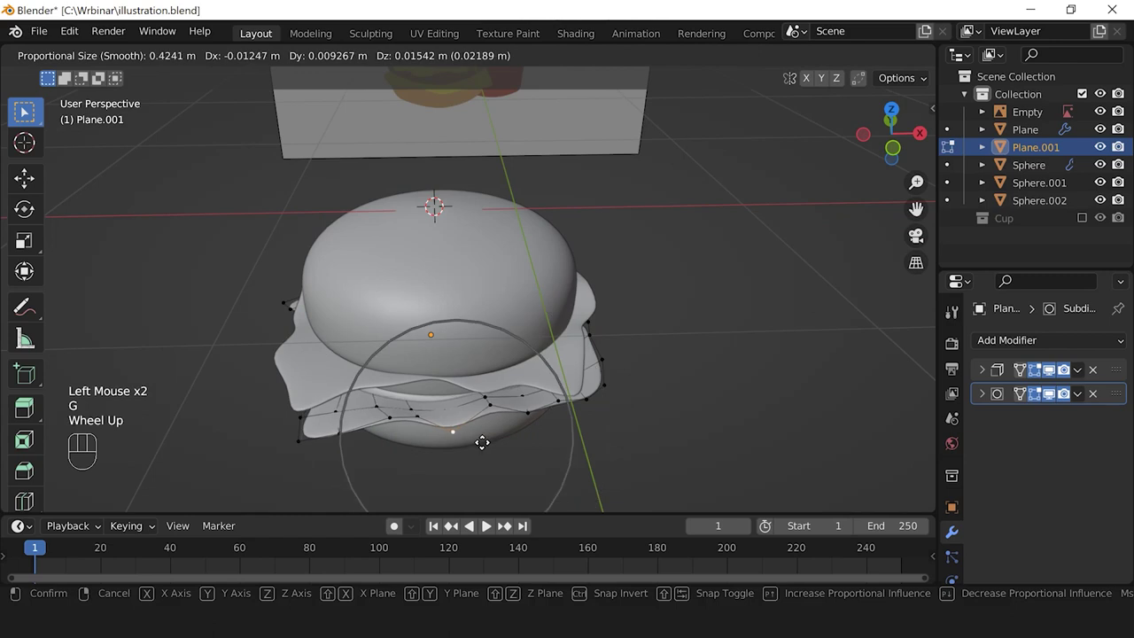
pyautogui.scroll(2, 473, 431)
pyautogui.click(472, 434)
pyautogui.click(301, 434)
pyautogui.press('g')
pyautogui.click(342, 439)
# Step: Drag more lettuce edge vertices on the left side into drooping folds
pyautogui.click(342, 431)
pyautogui.press('g')
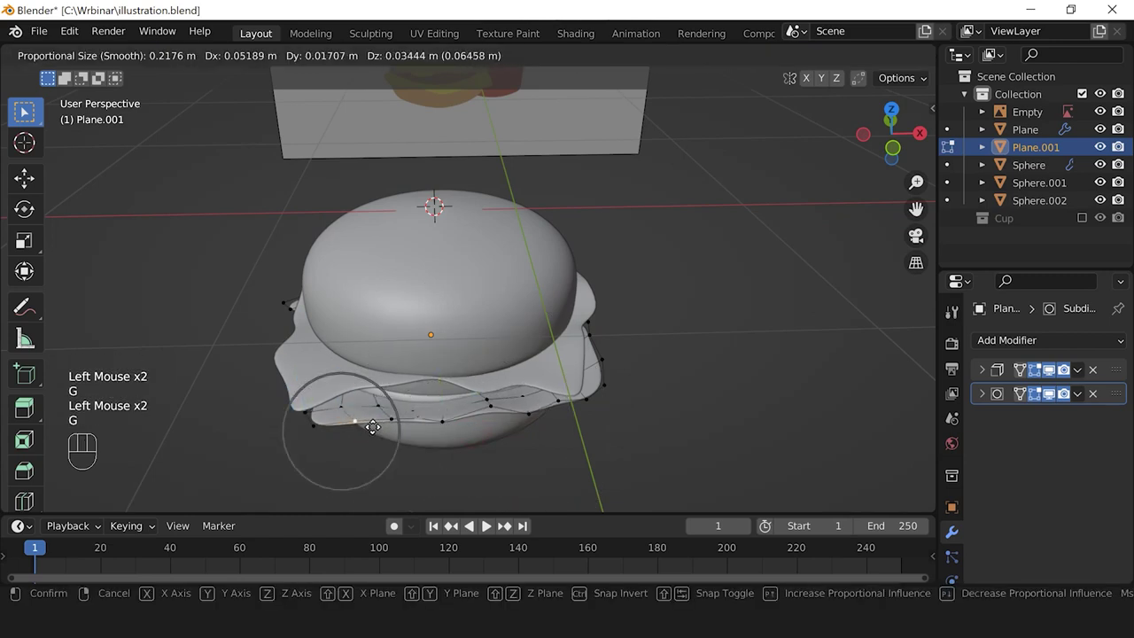
pyautogui.click(371, 424)
pyautogui.scroll(-2, 354, 419)
pyautogui.moveTo(355, 419); pyautogui.dragTo(343, 383, button='middle')
pyautogui.scroll(2, 471, 427)
pyautogui.click(340, 383)
pyautogui.press('g')
pyautogui.click(391, 391)
pyautogui.moveTo(334, 379); pyautogui.dragTo(372, 393)
pyautogui.click(369, 375)
# Step: Reshape the last lettuce edge vertices, then return to Object Mode
pyautogui.press('g')
pyautogui.click(240, 337)
pyautogui.click(189, 335)
pyautogui.press('g')
pyautogui.click(182, 284)
pyautogui.scroll(-2, 612, 372)
pyautogui.moveTo(612, 372); pyautogui.dragTo(531, 380, button='middle')
pyautogui.press('Tab')
# Step: Check the bottom bun's subdivision settings, compare with the lettuce, and reselect the bottom bun
pyautogui.scroll(-1, 504, 387)
pyautogui.click(539, 408)
pyautogui.scroll(3, 531, 381)
pyautogui.keyDown('shift'); pyautogui.moveTo(531, 380); pyautogui.dragTo(496, 337, button='middle'); pyautogui.keyUp('shift')
pyautogui.click(461, 345)
pyautogui.click(478, 349)
pyautogui.moveTo(574, 384); pyautogui.dragTo(357, 384, button='middle')
pyautogui.click(416, 357)
pyautogui.scroll(2, 416, 357)
pyautogui.click(597, 409)
pyautogui.scroll(-1, 597, 409)
pyautogui.moveTo(533, 432); pyautogui.dragTo(410, 352, button='middle')
pyautogui.click(472, 367)
pyautogui.scroll(3, 405, 369)
# Step: Try raising the lettuce layer alone, then undo the move
pyautogui.click(410, 351)
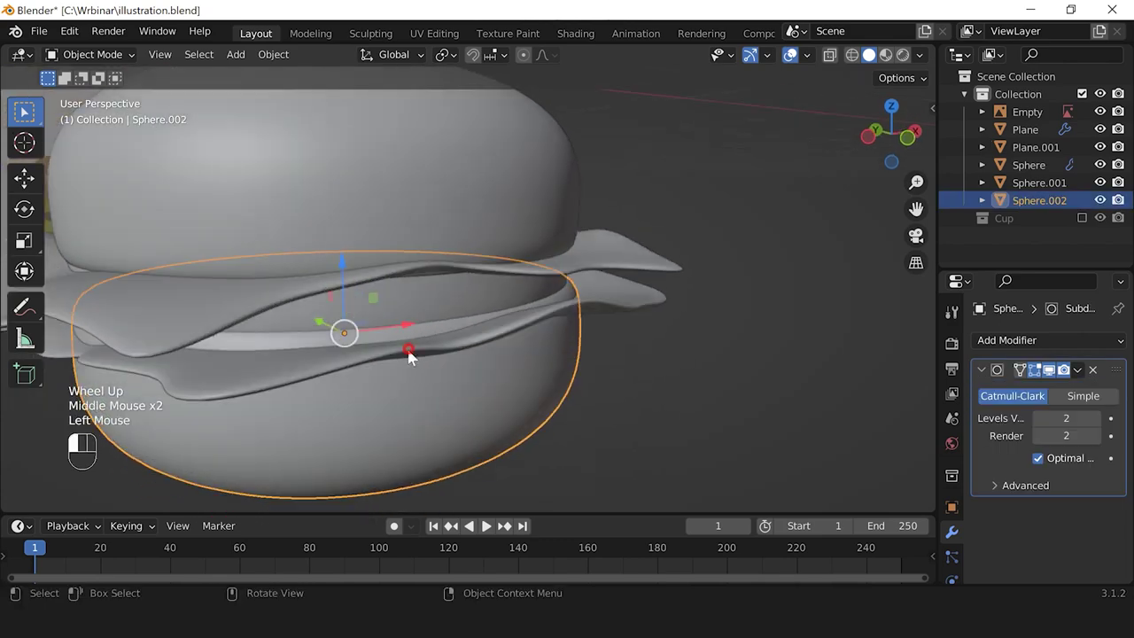
pyautogui.moveTo(481, 405)
pyautogui.mouseDown(button='middle')
pyautogui.moveTo(468, 424)
pyautogui.moveTo(463, 397)
pyautogui.moveTo(487, 414)
pyautogui.mouseUp(button='middle')
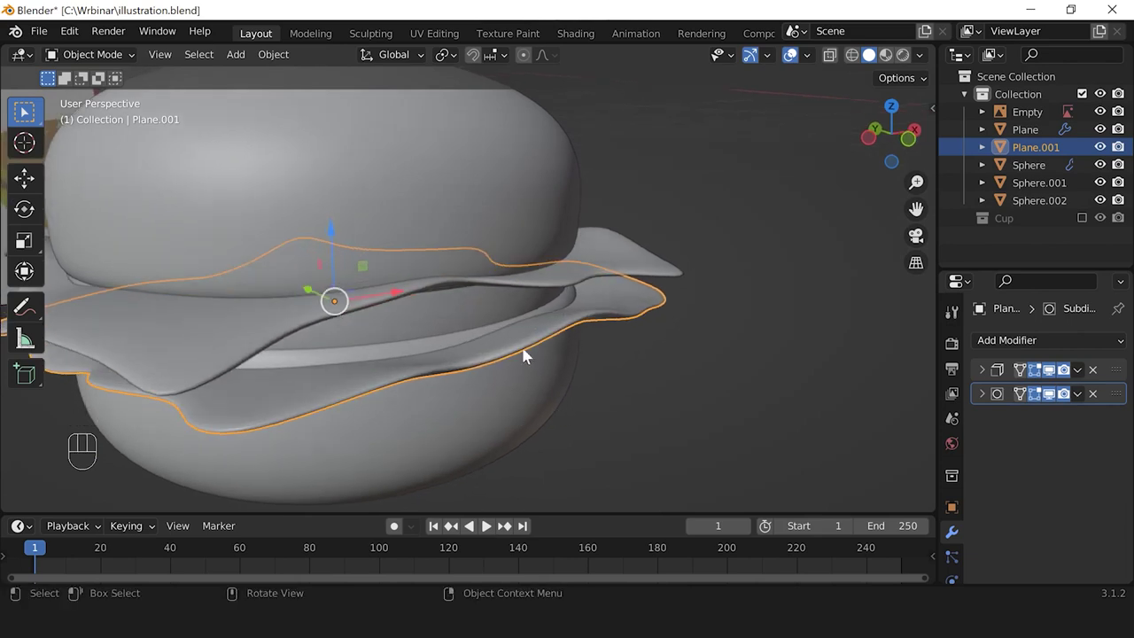
pyautogui.moveTo(332, 236); pyautogui.dragTo(332, 214)
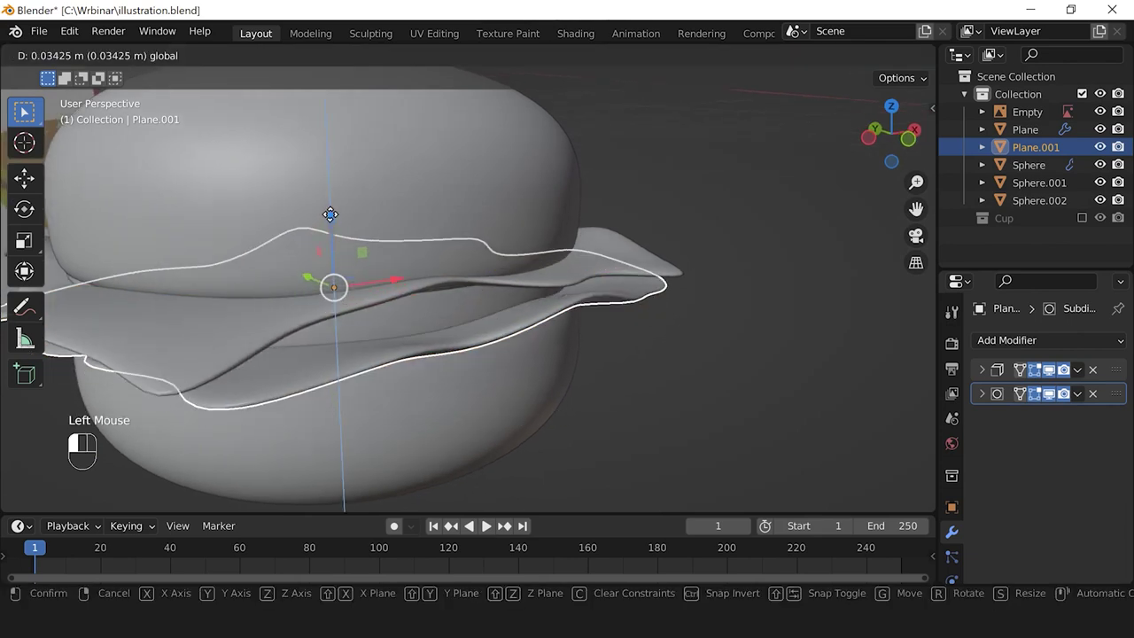
pyautogui.hotkey('ctrl', 'z')
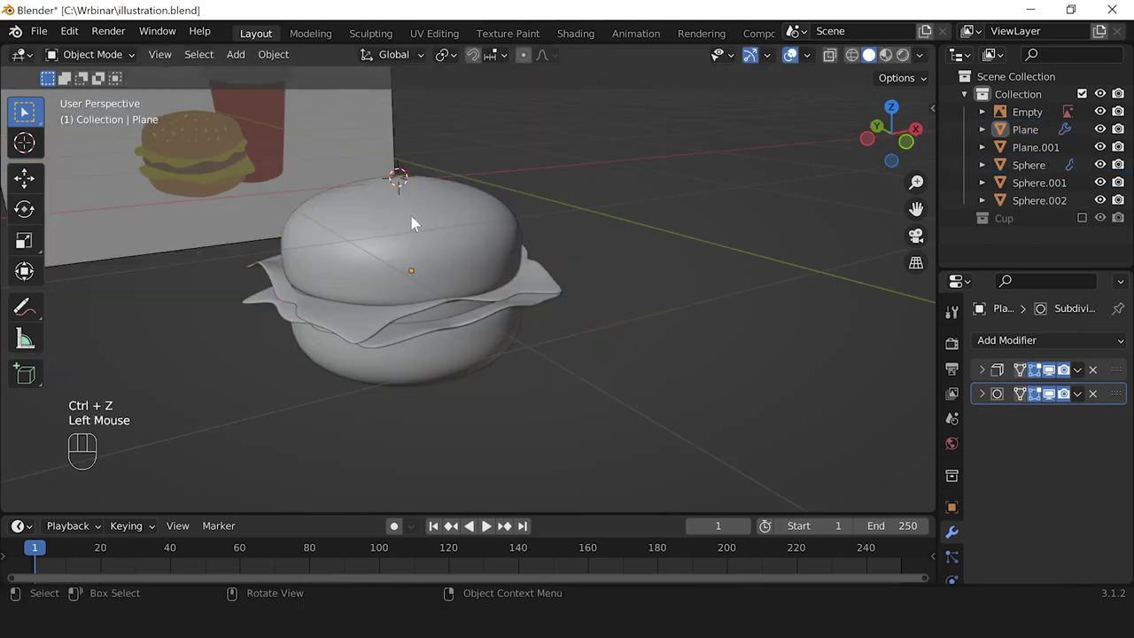
# Step: Raise the top bun and upper lettuce together along Z, then deselect them
pyautogui.click(411, 228)
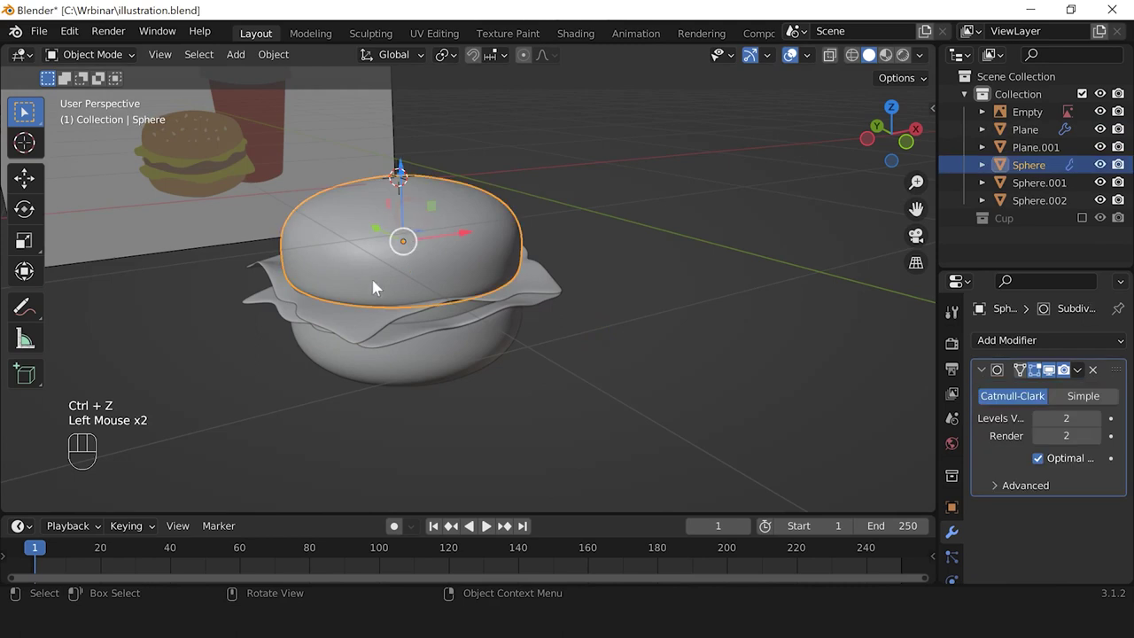
pyautogui.keyDown('shift'); pyautogui.click(363, 324); pyautogui.keyUp('shift')
pyautogui.scroll(1, 411, 330)
pyautogui.moveTo(390, 187); pyautogui.dragTo(391, 162)
pyautogui.click(611, 342)
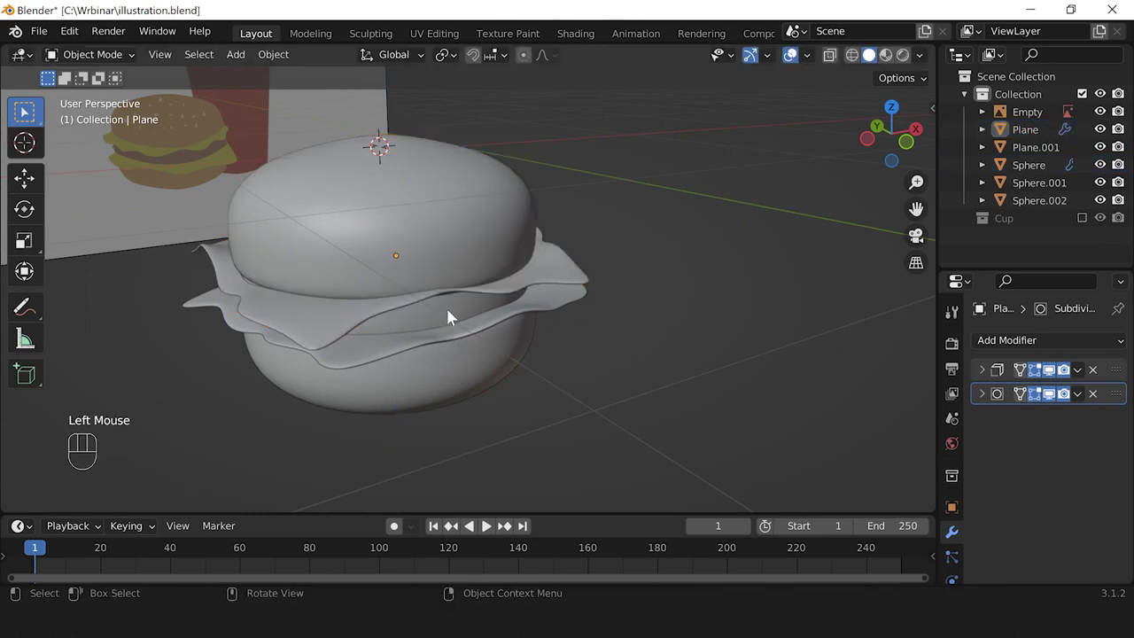
pyautogui.scroll(-2, 445, 306)
pyautogui.keyDown('shift'); pyautogui.moveTo(572, 264); pyautogui.dragTo(555, 281, button='middle'); pyautogui.keyUp('shift')
pyautogui.scroll(1, 522, 346)
pyautogui.moveTo(504, 389); pyautogui.dragTo(505, 384, button='middle')
pyautogui.scroll(1, 487, 394)
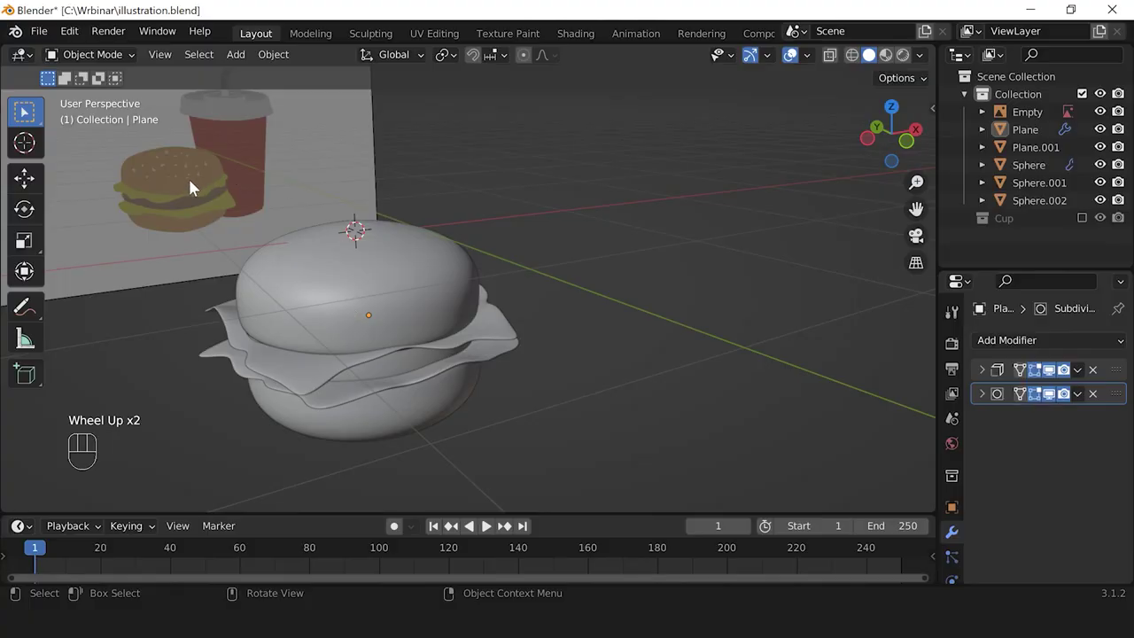
pyautogui.keyDown('shift'); pyautogui.moveTo(187, 186); pyautogui.dragTo(587, 355, button='middle'); pyautogui.keyUp('shift')
pyautogui.scroll(2, 350, 263)
pyautogui.scroll(-3, 359, 265)
pyautogui.scroll(2, 584, 418)
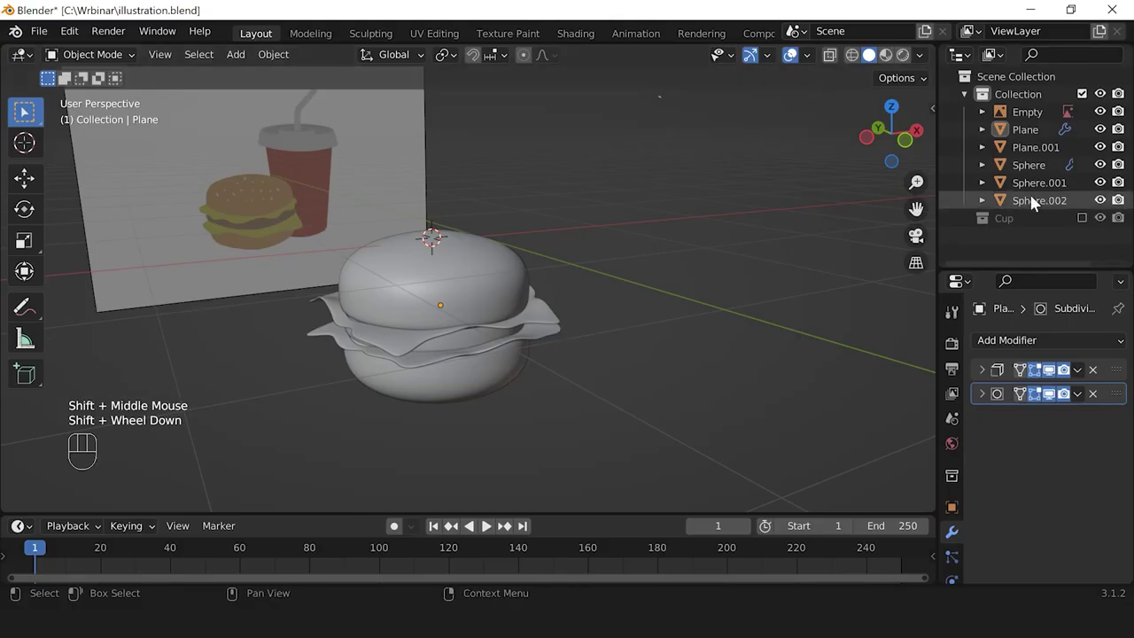
# Step: Re-enable the Cup collection in the Outliner and deselect the cup
pyautogui.click(1081, 217)
pyautogui.scroll(-2, 414, 200)
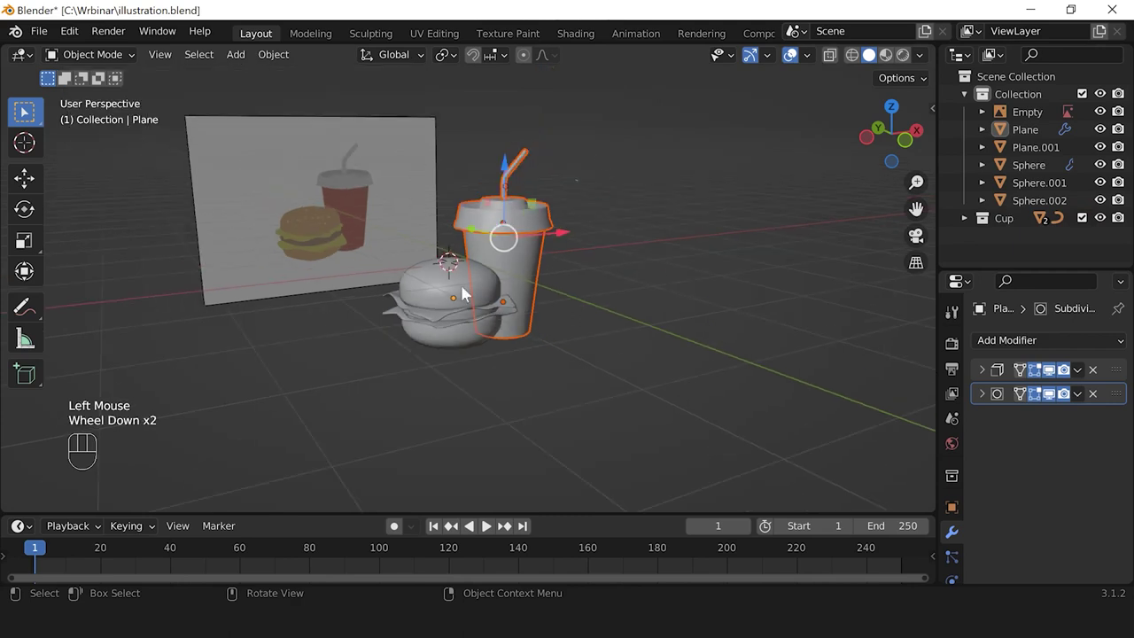
pyautogui.click(613, 322)
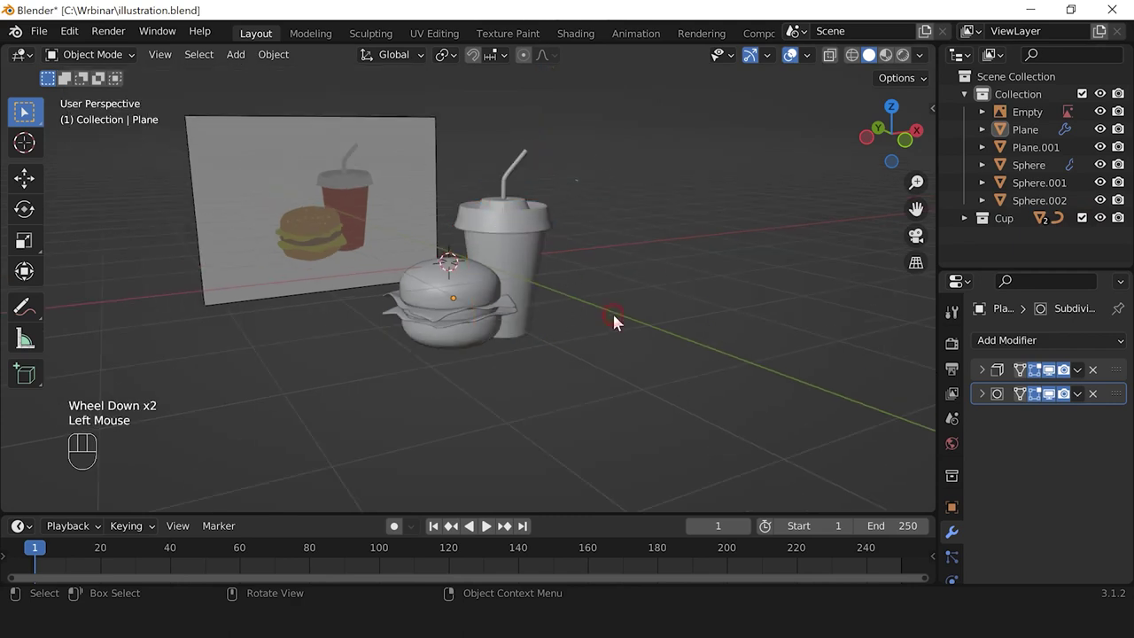
pyautogui.scroll(3, 456, 308)
pyautogui.scroll(-2, 457, 308)
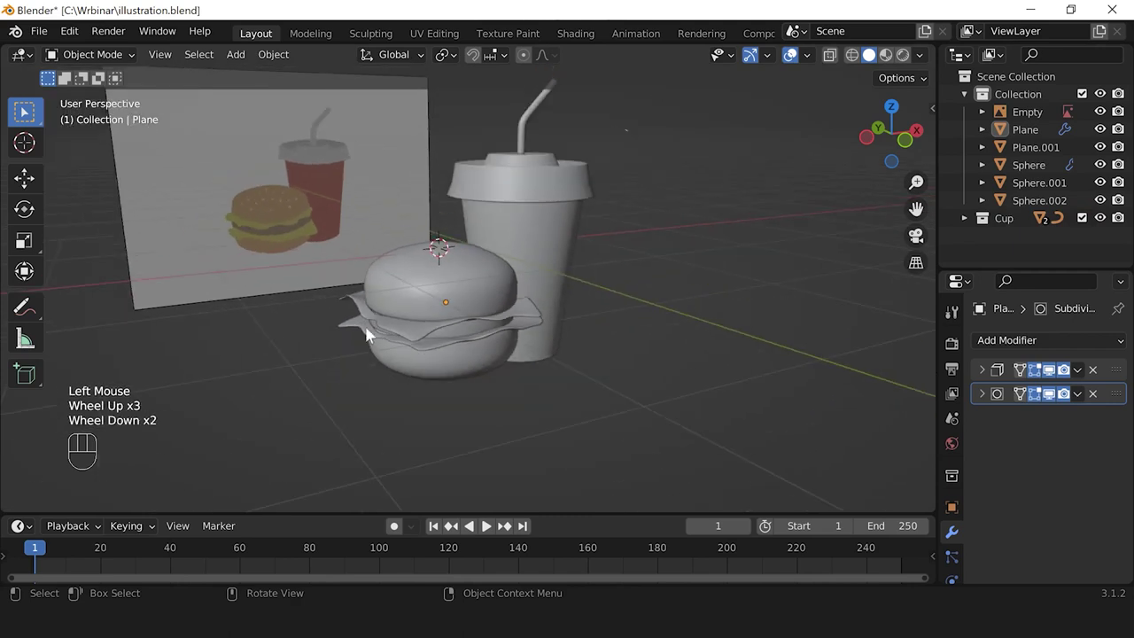
pyautogui.scroll(1, 490, 302)
pyautogui.moveTo(490, 302); pyautogui.dragTo(516, 347, button='middle')
pyautogui.scroll(1, 458, 309)
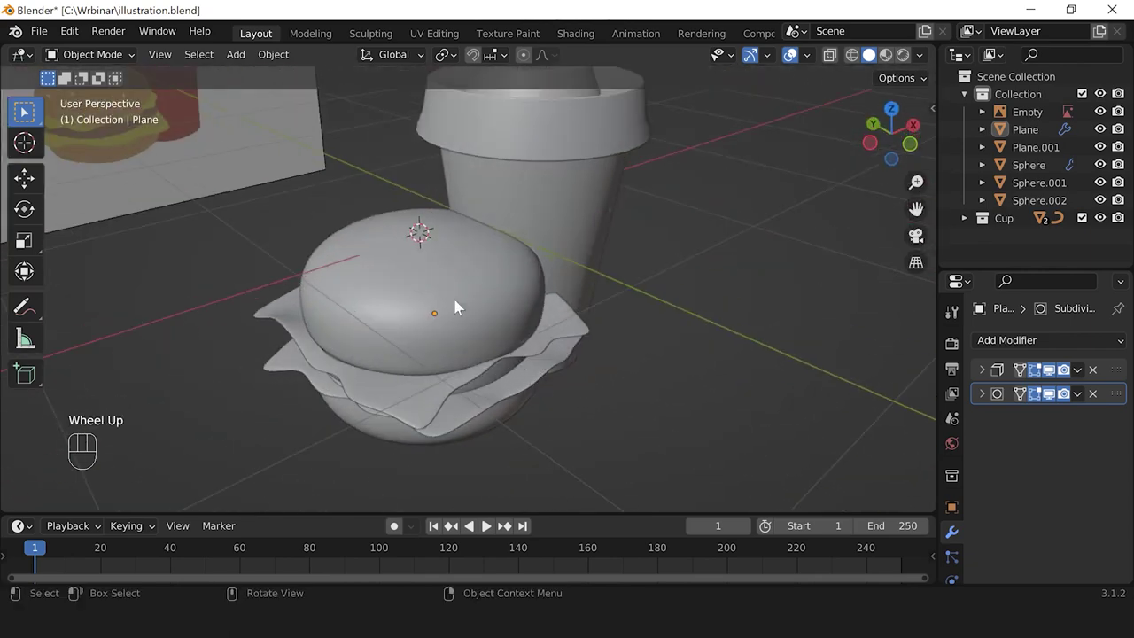
# Step: Select all burger parts: top bun, Plane, Sphere.001, Plane.001 and Sphere.002
pyautogui.click(454, 305)
pyautogui.scroll(-1, 531, 381)
pyautogui.moveTo(528, 387); pyautogui.dragTo(519, 354, button='middle')
pyautogui.scroll(1, 519, 354)
pyautogui.keyDown('shift'); pyautogui.click(480, 381); pyautogui.keyUp('shift')
pyautogui.keyDown('shift'); pyautogui.click(495, 373); pyautogui.keyUp('shift')
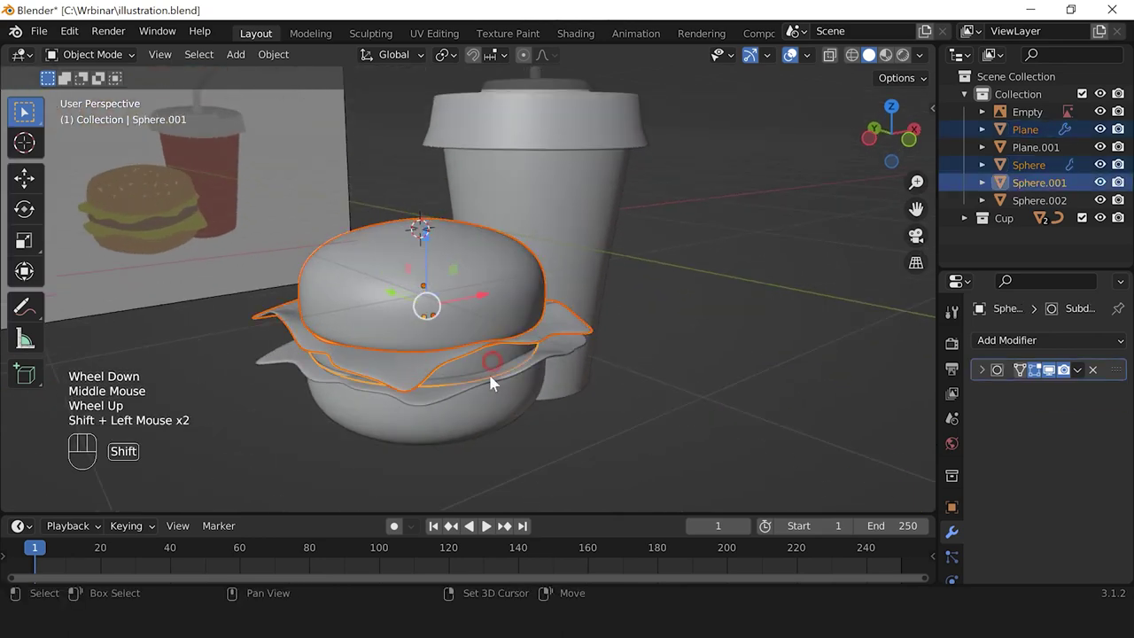
pyautogui.keyDown('shift'); pyautogui.click(436, 399); pyautogui.keyUp('shift')
pyautogui.keyDown('shift'); pyautogui.click(515, 421); pyautogui.keyUp('shift')
pyautogui.scroll(-1, 516, 423)
pyautogui.moveTo(516, 423); pyautogui.dragTo(543, 326, button='middle')
# Step: In top view, move the burger forward along Y and left along X, beside the cup
pyautogui.press('KP_7')
pyautogui.scroll(2, 528, 390)
pyautogui.moveTo(449, 186); pyautogui.dragTo(451, 294)
pyautogui.moveTo(528, 357); pyautogui.dragTo(464, 359)
pyautogui.scroll(-2, 552, 304)
pyautogui.moveTo(552, 304); pyautogui.dragTo(561, 304, button='middle')
pyautogui.scroll(1, 561, 304)
pyautogui.keyDown('shift'); pyautogui.moveTo(561, 304); pyautogui.dragTo(569, 330, button='middle'); pyautogui.keyUp('shift')
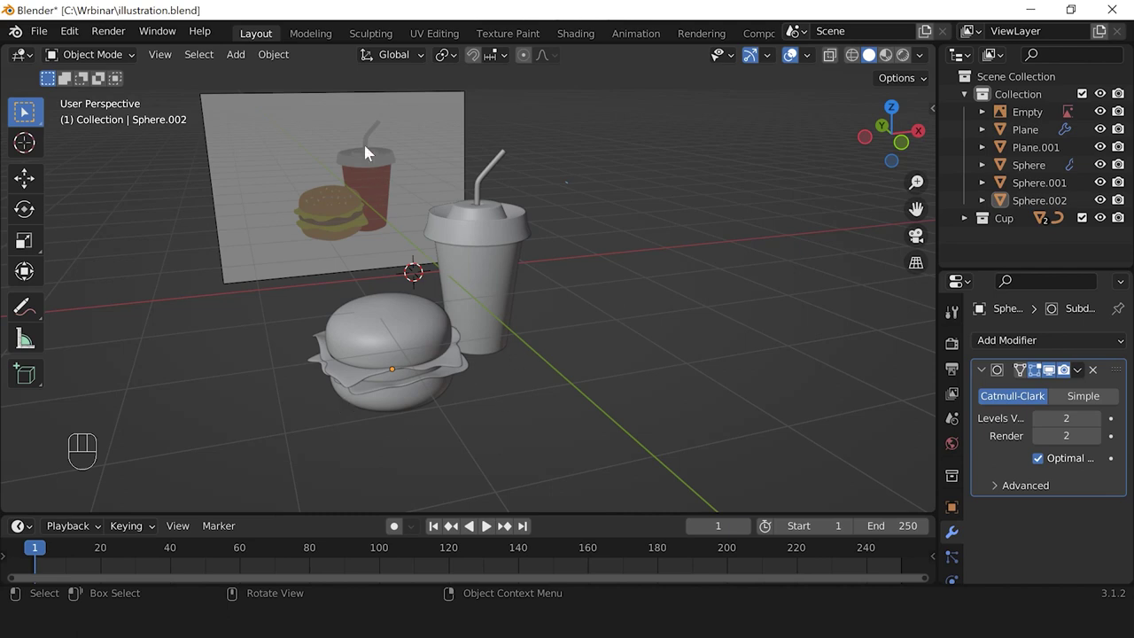
# Step: Hide the Empty reference image in the viewport and disable it for rendering
pyautogui.click(364, 116)
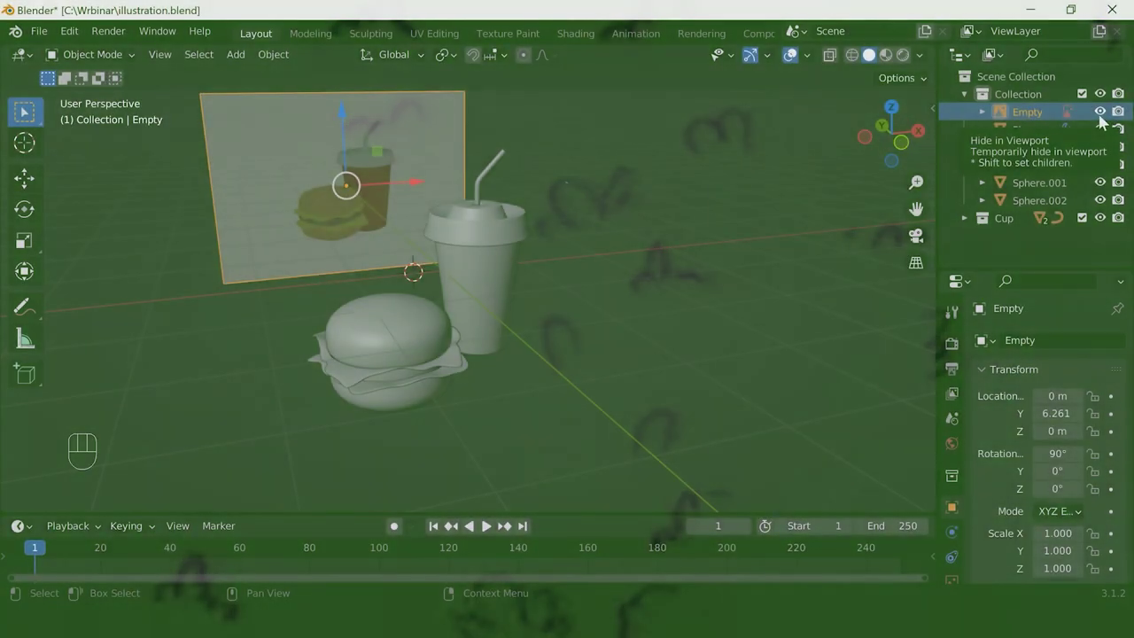
pyautogui.click(1100, 112)
pyautogui.click(1119, 113)
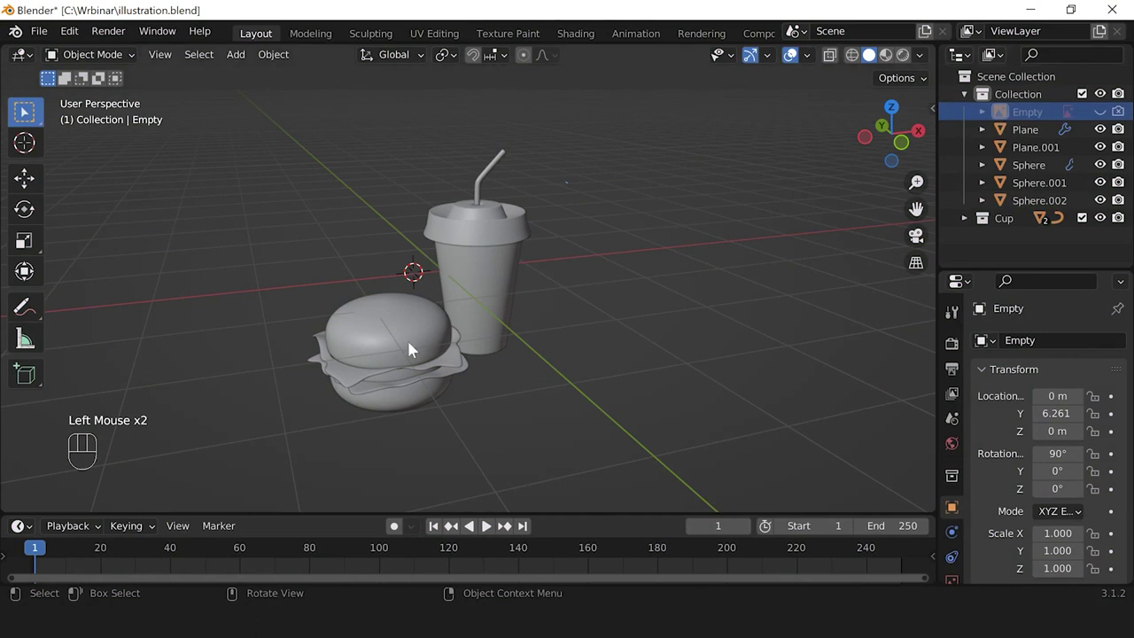
pyautogui.scroll(-2, 546, 367)
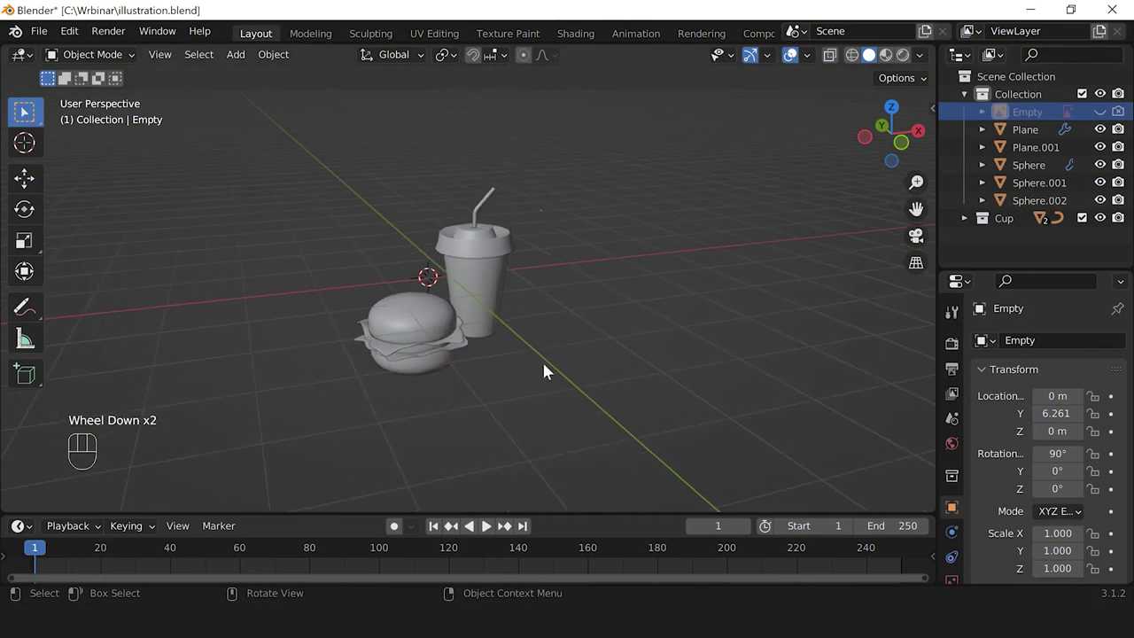
pyautogui.scroll(1, 485, 375)
pyautogui.scroll(1, 504, 370)
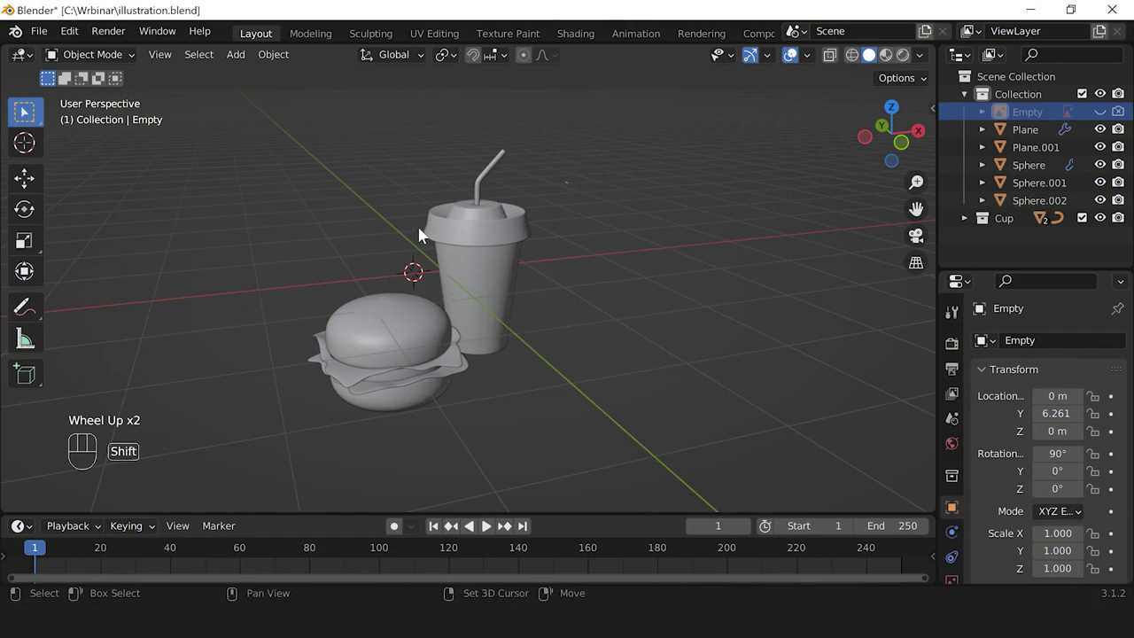
# Step: Add a new plane to the scene
pyautogui.hotkey('shift', 'a')
pyautogui.moveTo(412, 184)
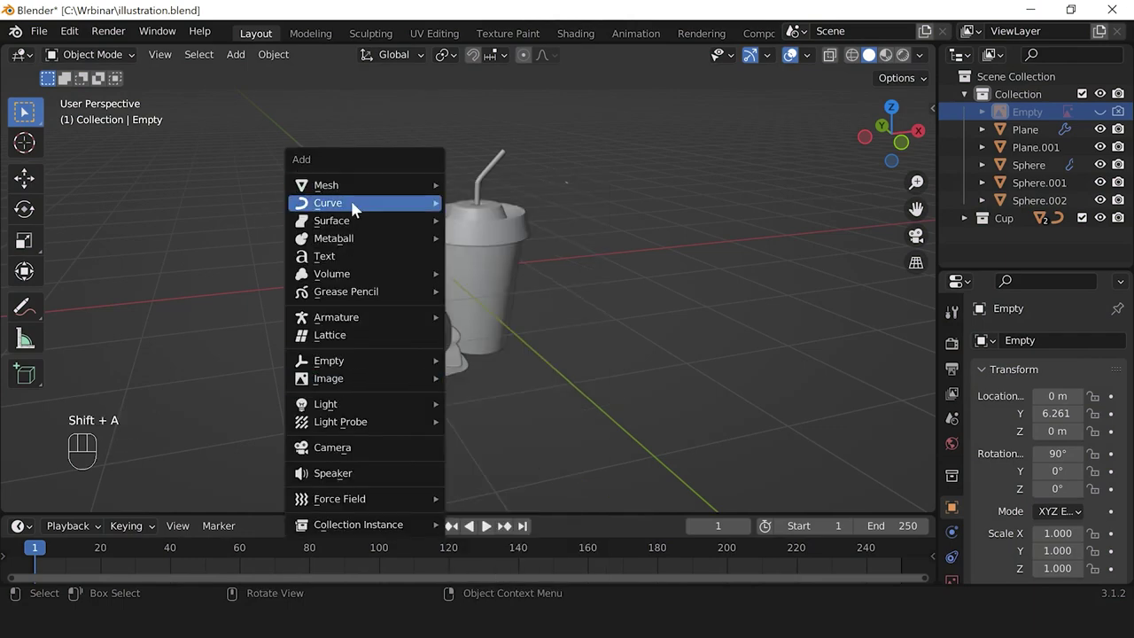
pyautogui.click(511, 186)
pyautogui.scroll(-1, 532, 299)
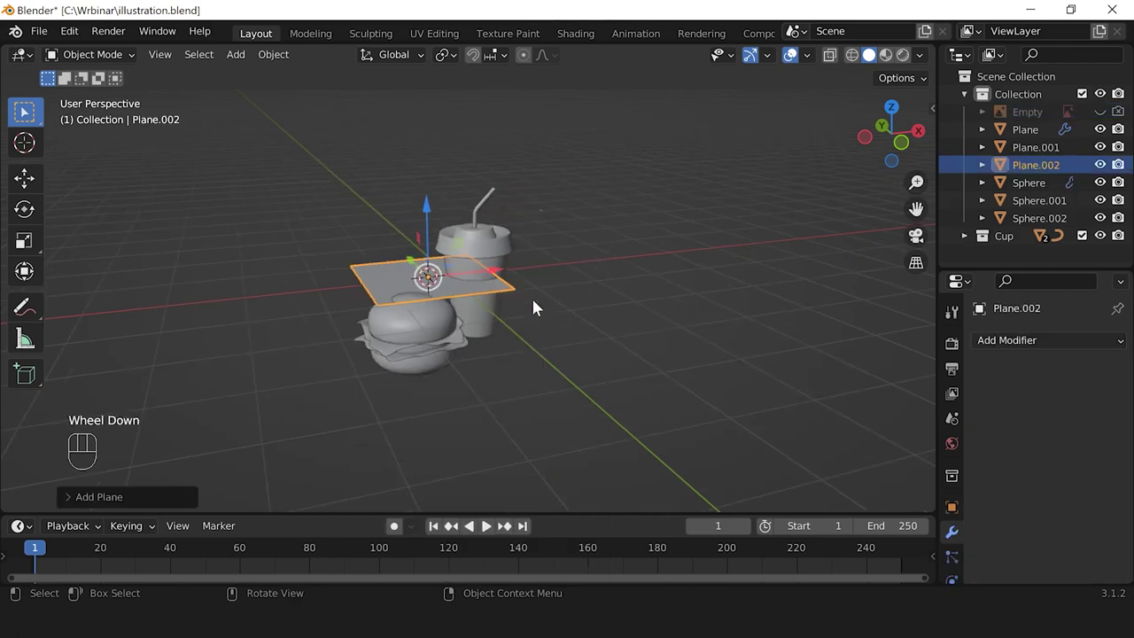
pyautogui.scroll(1, 546, 322)
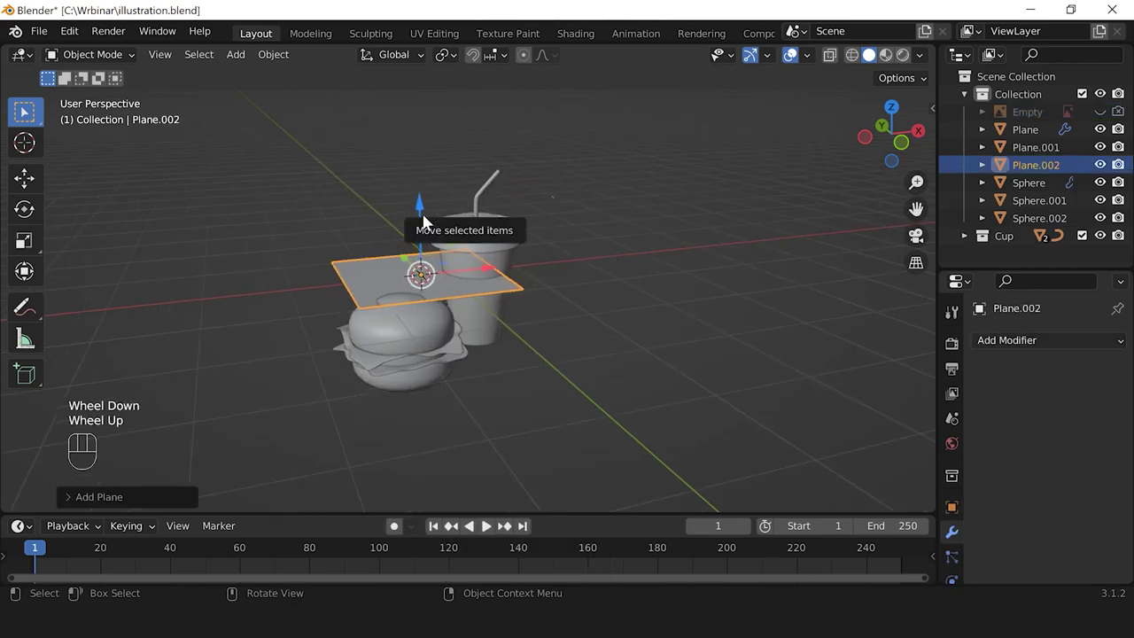
# Step: In front view, lower the new plane beneath the burger and cup
pyautogui.press('KP_1')
pyautogui.scroll(2, 435, 284)
pyautogui.moveTo(387, 190); pyautogui.dragTo(414, 327)
pyautogui.scroll(1, 509, 399)
pyautogui.scroll(-1, 501, 401)
pyautogui.scroll(-1, 503, 410)
# Step: Scale Plane.002 up into a large ground plane under the burger and cup
pyautogui.press('s')
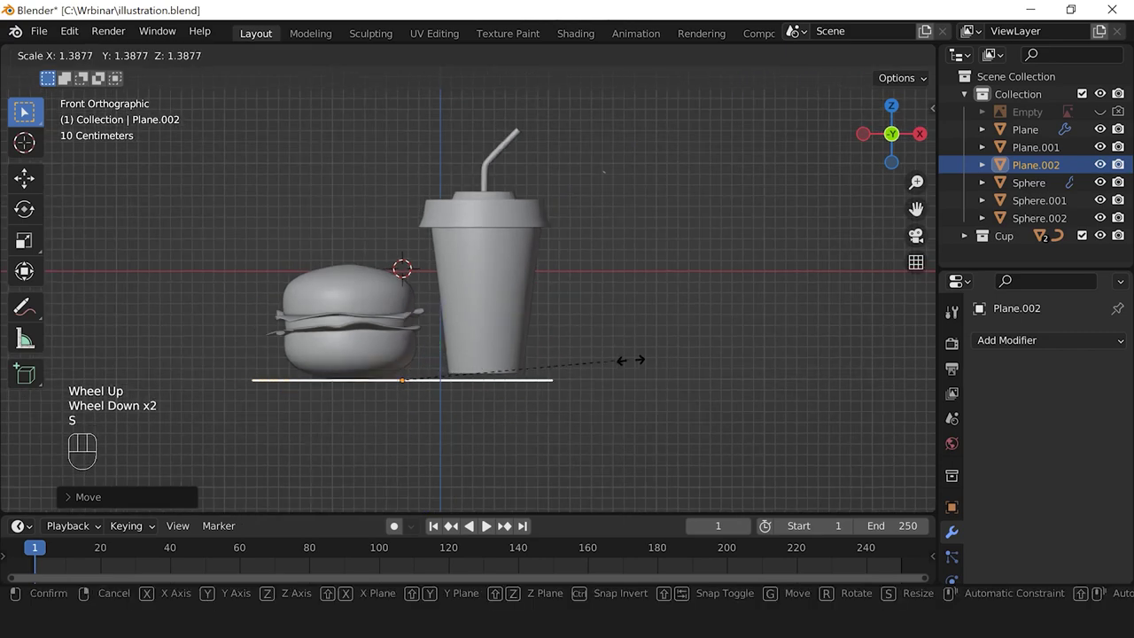
pyautogui.click(407, 419)
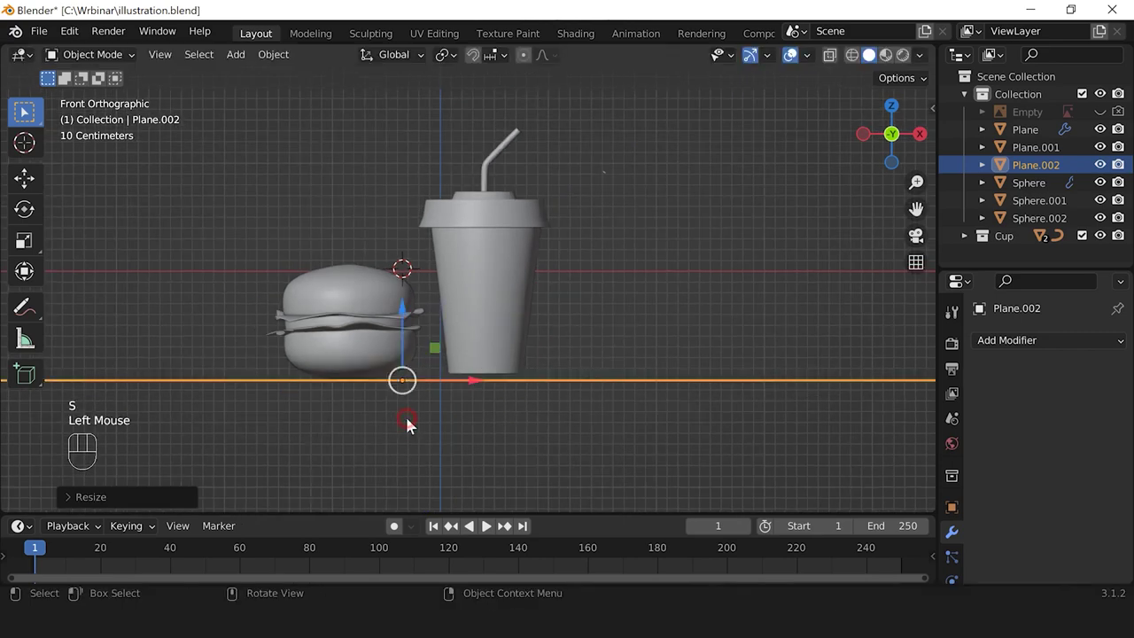
pyautogui.scroll(-1, 433, 419)
pyautogui.moveTo(433, 427); pyautogui.dragTo(506, 369, button='middle')
pyautogui.scroll(1, 531, 387)
pyautogui.scroll(1, 582, 392)
pyautogui.scroll(1, 505, 370)
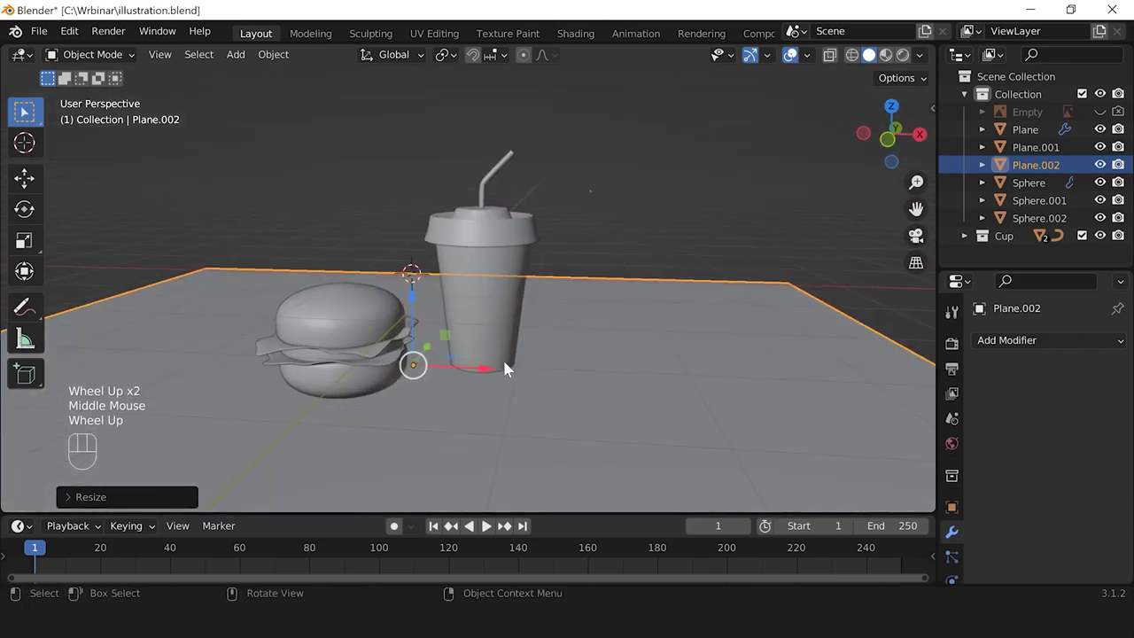
pyautogui.press('KP_1')
pyautogui.scroll(2, 505, 365)
# Step: Lower the cup and straw about 0.048 m along Z so they rest on the plane
pyautogui.click(600, 259)
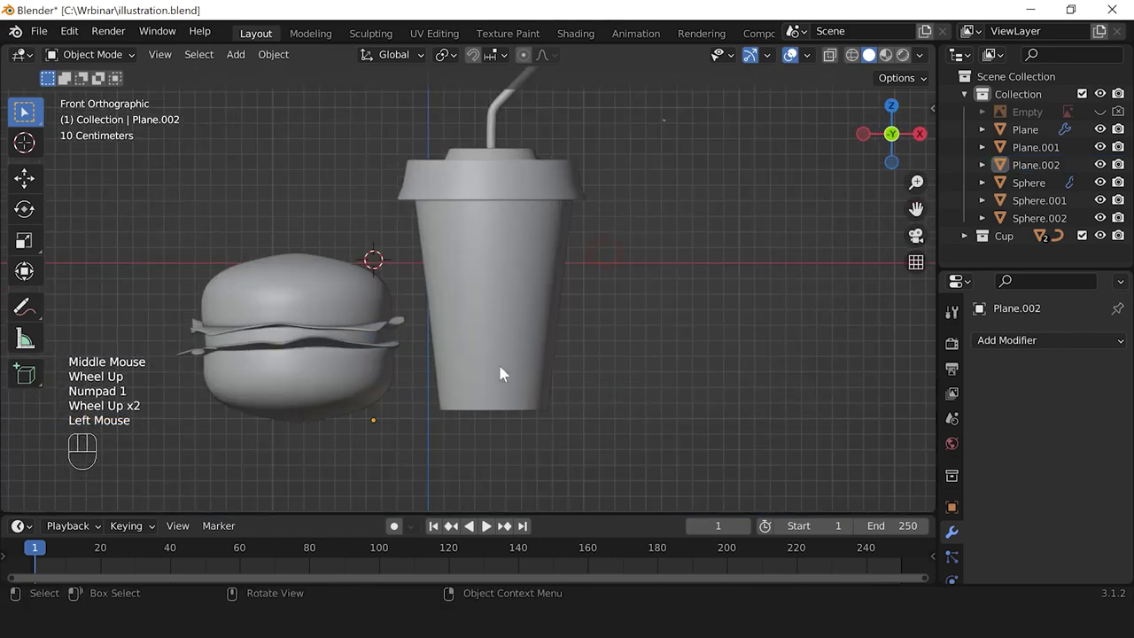
pyautogui.click(378, 420)
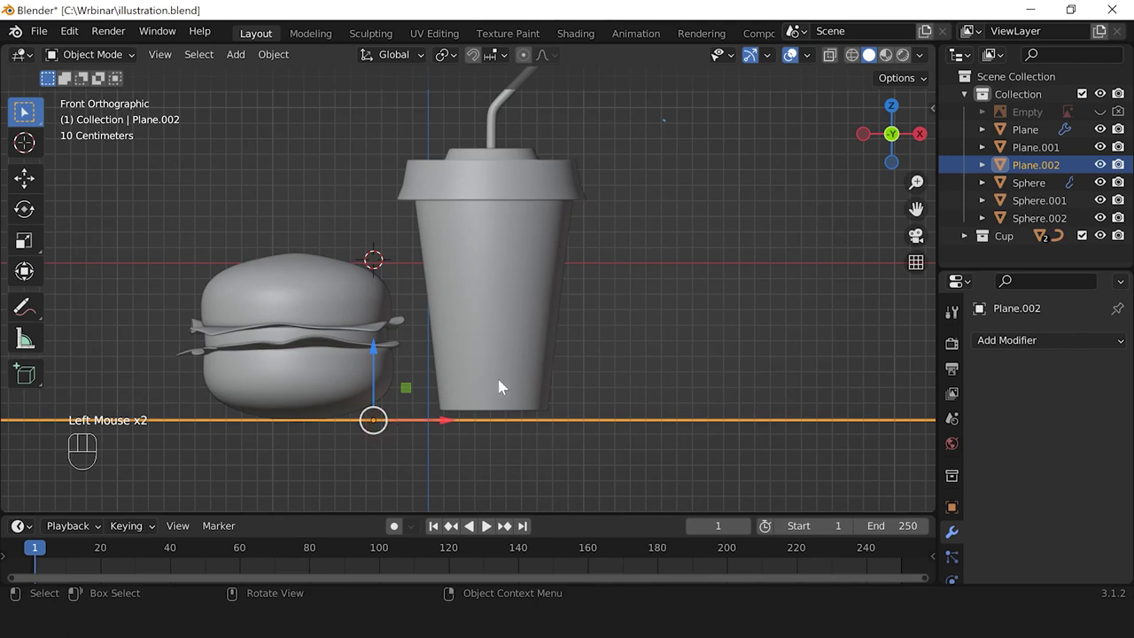
pyautogui.scroll(-1, 552, 345)
pyautogui.keyDown('shift'); pyautogui.moveTo(552, 345); pyautogui.dragTo(526, 222, button='middle'); pyautogui.keyUp('shift')
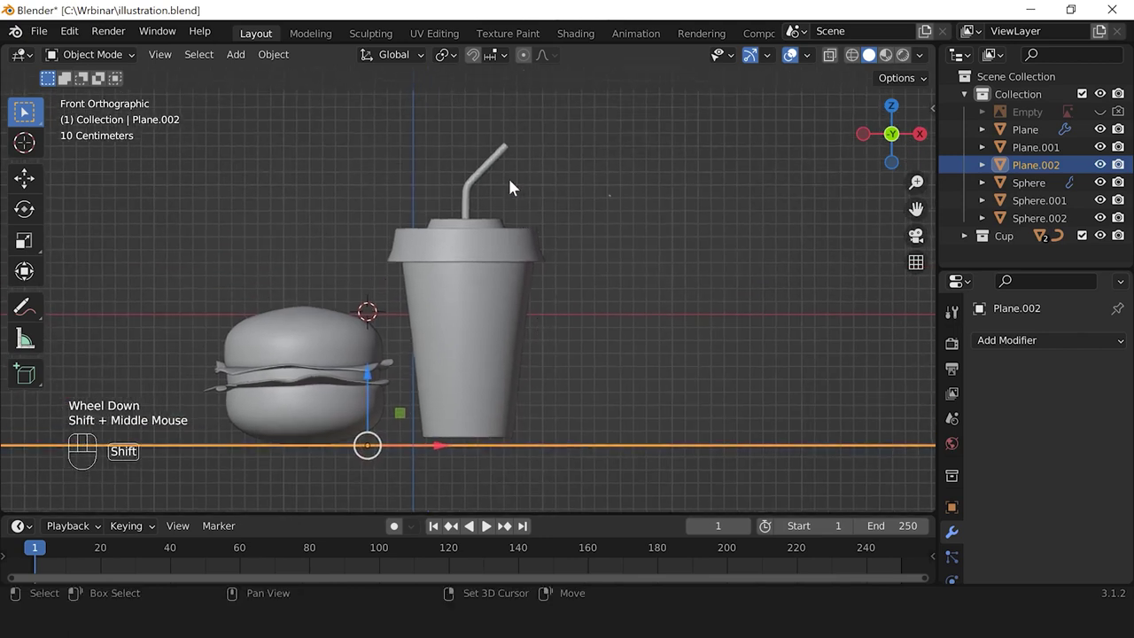
pyautogui.moveTo(405, 142); pyautogui.dragTo(574, 372)
pyautogui.moveTo(463, 217); pyautogui.dragTo(462, 224)
pyautogui.click(599, 432)
pyautogui.doubleClick(579, 449)
pyautogui.moveTo(397, 152); pyautogui.dragTo(547, 309)
pyautogui.moveTo(462, 222); pyautogui.dragTo(462, 232)
pyautogui.click(576, 460)
# Step: Orbit and pan the view in perspective to check the cup on the ground plane
pyautogui.scroll(-2, 576, 459)
pyautogui.moveTo(576, 459); pyautogui.dragTo(610, 410, button='middle')
pyautogui.scroll(4, 610, 410)
pyautogui.keyDown('shift'); pyautogui.scroll(-1, 585, 363); pyautogui.keyUp('shift')
pyautogui.keyDown('shift'); pyautogui.moveTo(584, 363); pyautogui.dragTo(617, 346, button='middle'); pyautogui.keyUp('shift')
pyautogui.scroll(1, 559, 321)
pyautogui.scroll(1, 633, 364)
pyautogui.scroll(-1, 632, 365)
pyautogui.scroll(1, 602, 337)
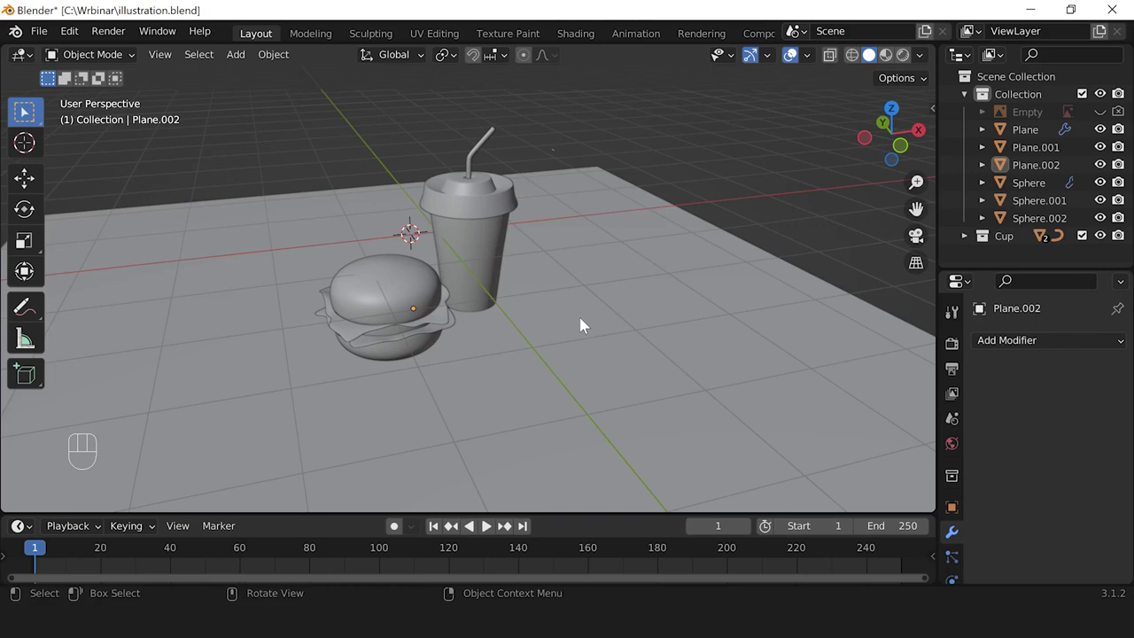
pyautogui.scroll(-1, 532, 279)
pyautogui.scroll(1, 495, 246)
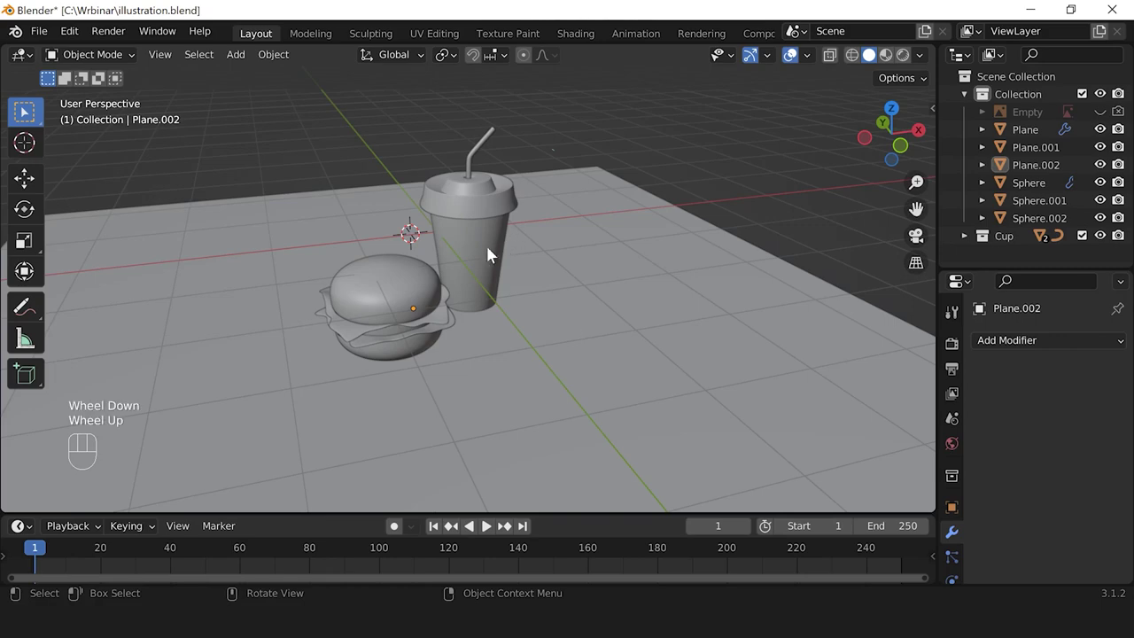
# Step: Add a new camera to the scene and look through it
pyautogui.hotkey('shift', 'a')
pyautogui.moveTo(447, 238)
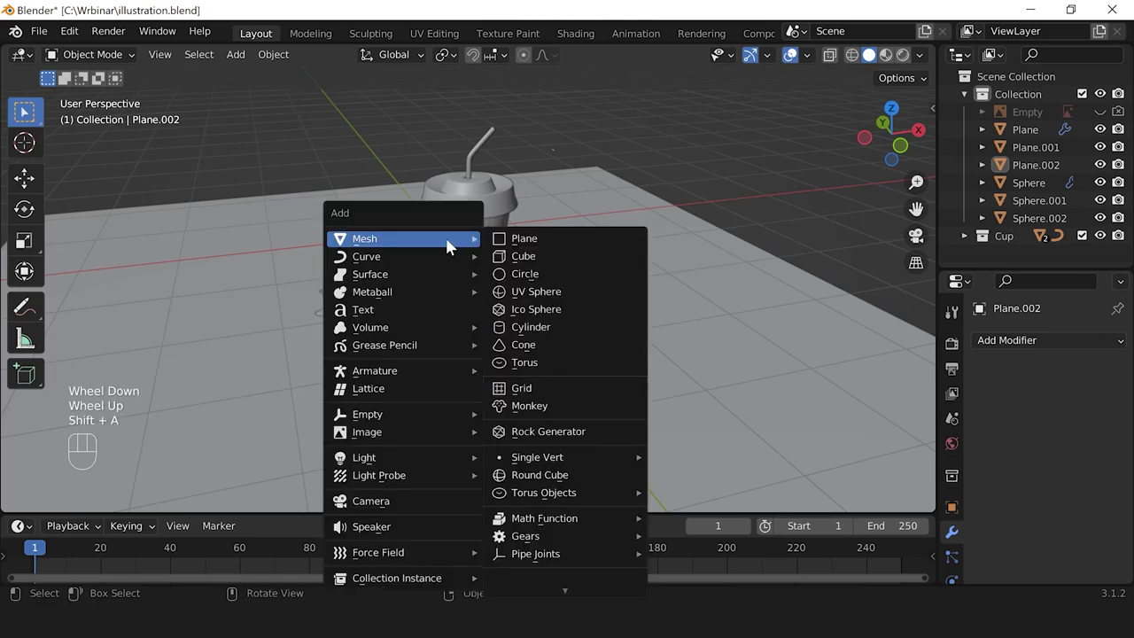
pyautogui.click(365, 497)
pyautogui.scroll(-2, 448, 357)
pyautogui.scroll(2, 448, 324)
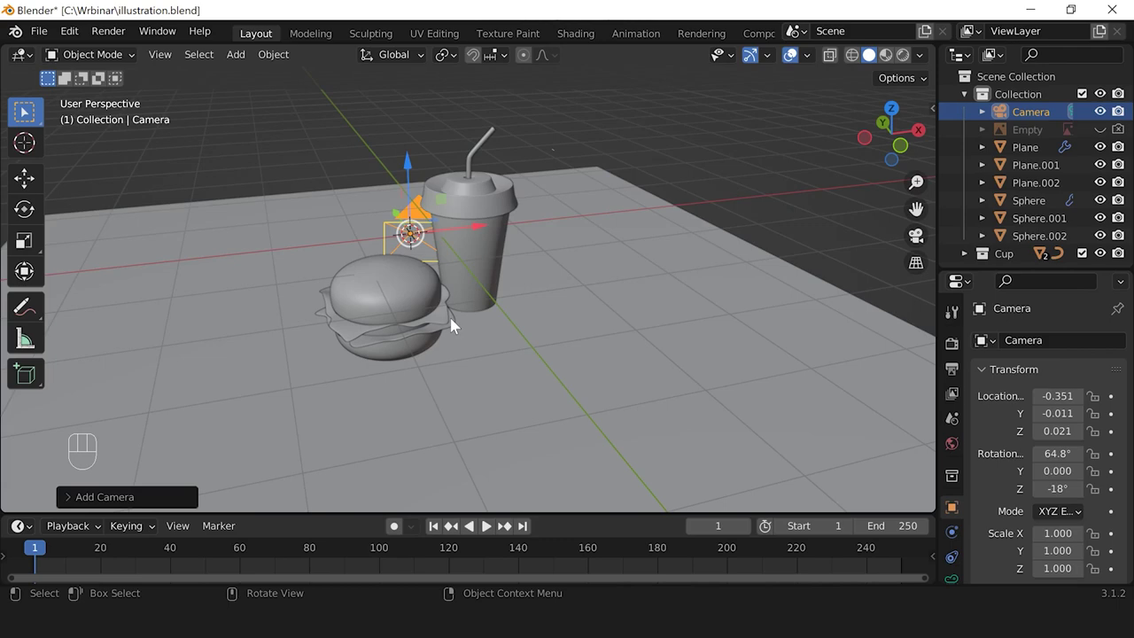
pyautogui.press('KP_0')
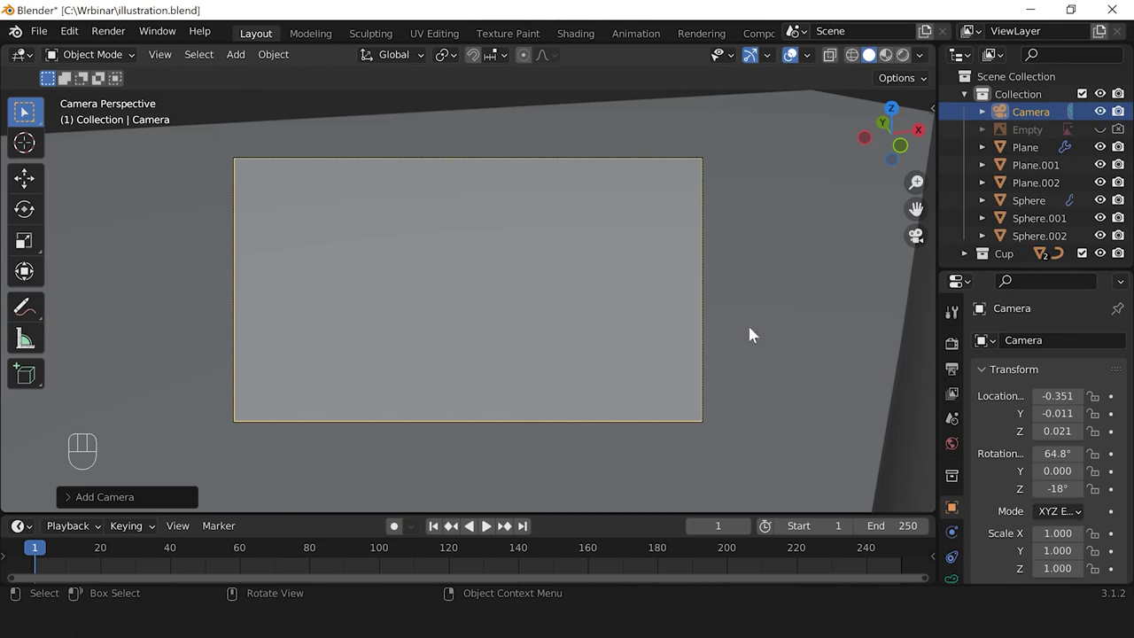
pyautogui.scroll(-5, 709, 199)
# Step: Select the camera and view the scene from the top
pyautogui.moveTo(437, 286); pyautogui.dragTo(482, 299, button='middle')
pyautogui.scroll(-5, 499, 304)
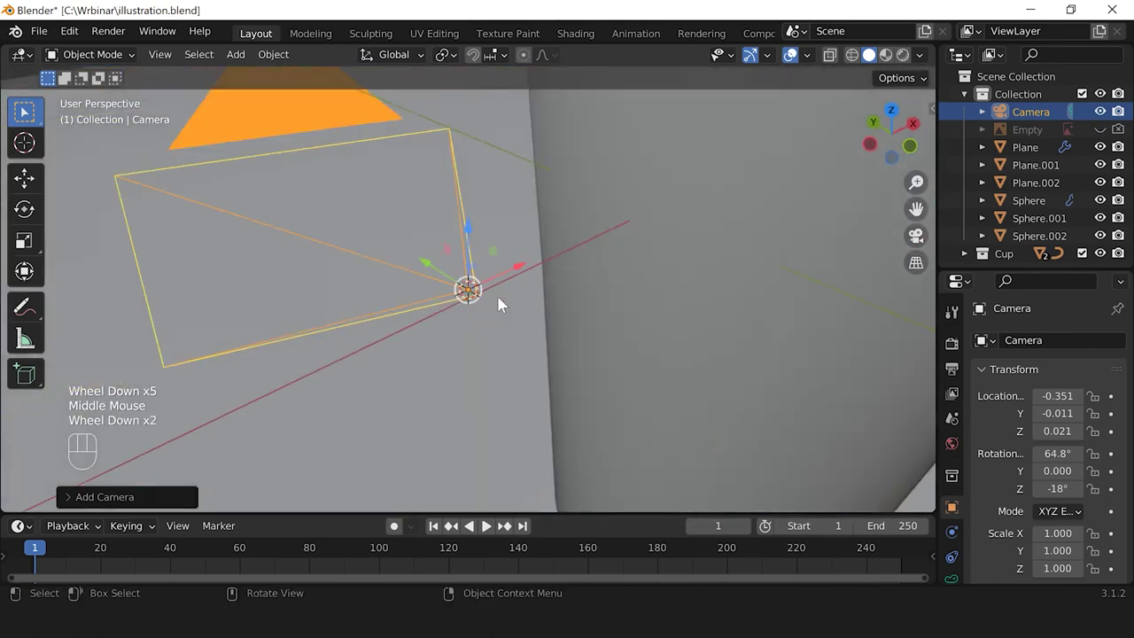
pyautogui.click(380, 345)
pyautogui.click(390, 250)
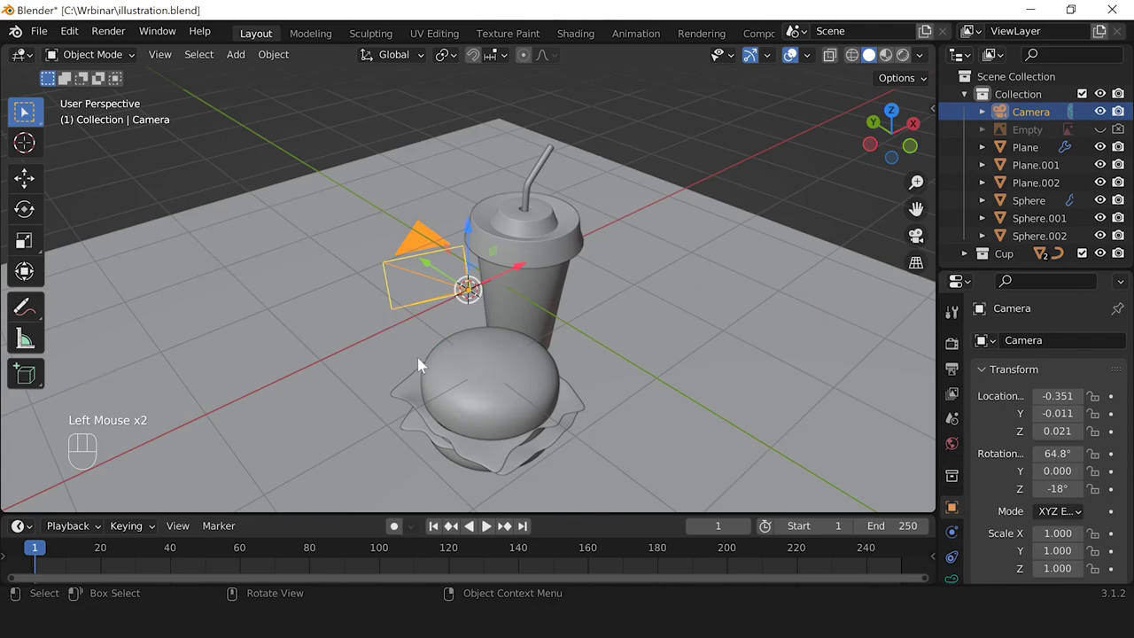
pyautogui.scroll(1, 543, 374)
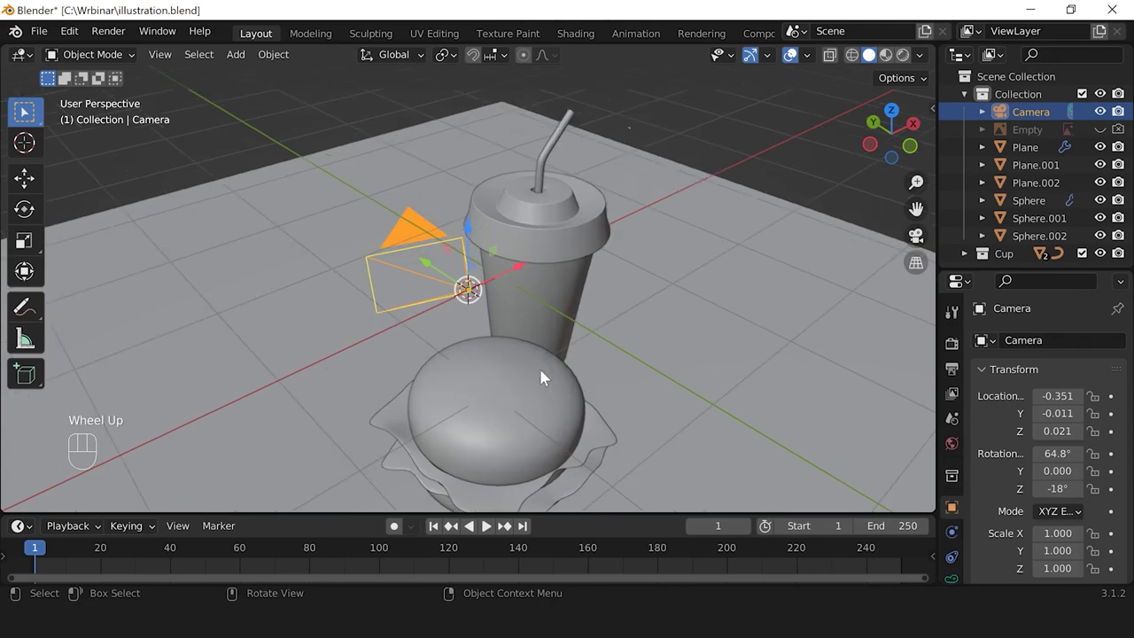
pyautogui.scroll(-2, 540, 372)
pyautogui.moveTo(580, 398); pyautogui.dragTo(561, 394, button='middle')
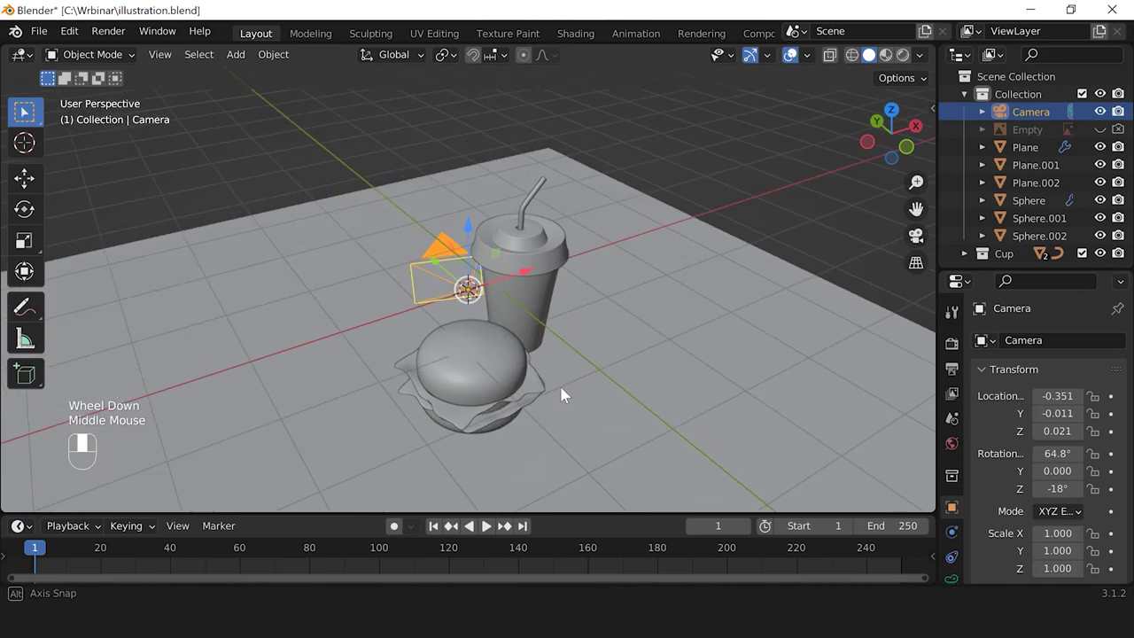
pyautogui.press('KP_7')
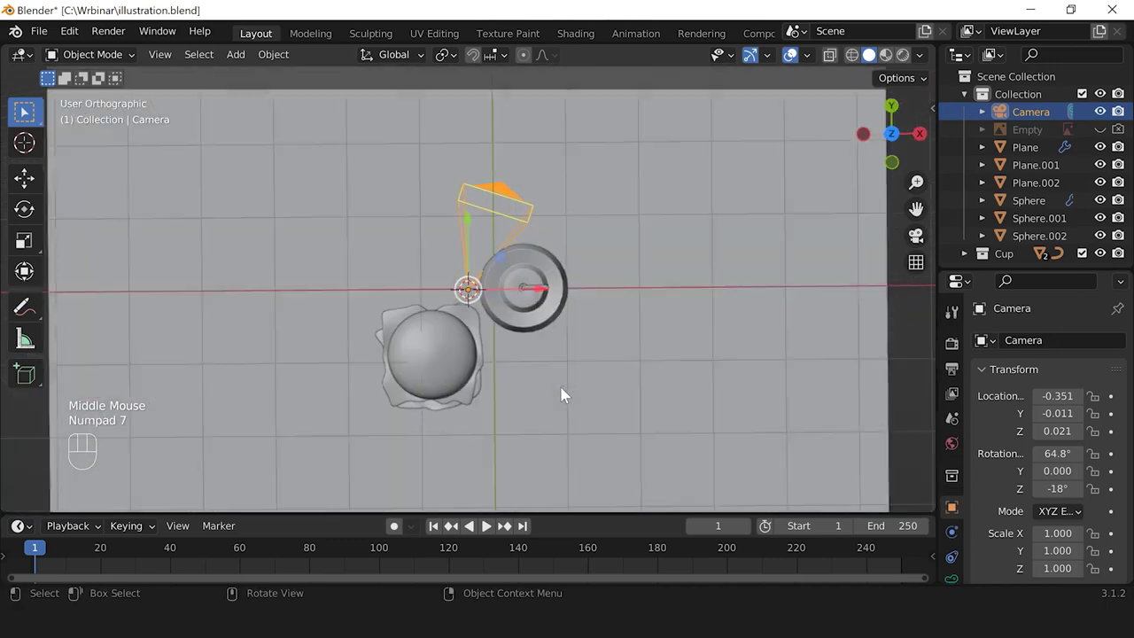
pyautogui.scroll(-2, 478, 229)
pyautogui.scroll(-1, 478, 229)
pyautogui.scroll(1, 477, 230)
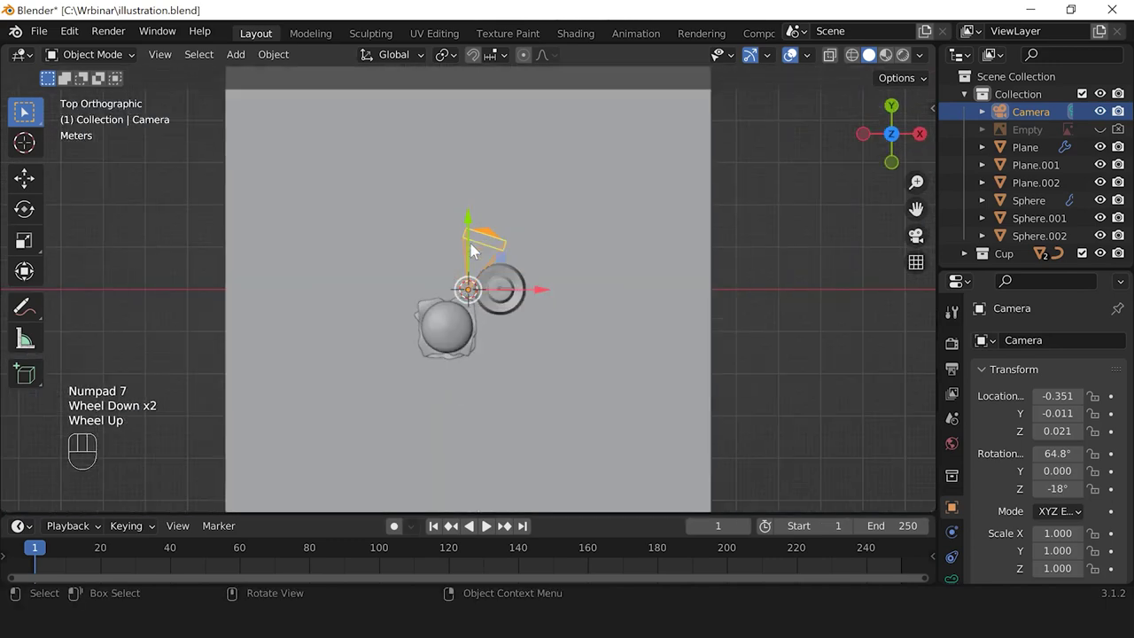
# Step: Move the camera back and left to about X -2.26, Y -4.39, then view through it
pyautogui.moveTo(469, 221); pyautogui.dragTo(464, 389)
pyautogui.moveTo(547, 452); pyautogui.dragTo(445, 459)
pyautogui.moveTo(384, 383); pyautogui.dragTo(383, 406)
pyautogui.moveTo(429, 458); pyautogui.dragTo(458, 465)
pyautogui.moveTo(386, 387); pyautogui.dragTo(386, 403)
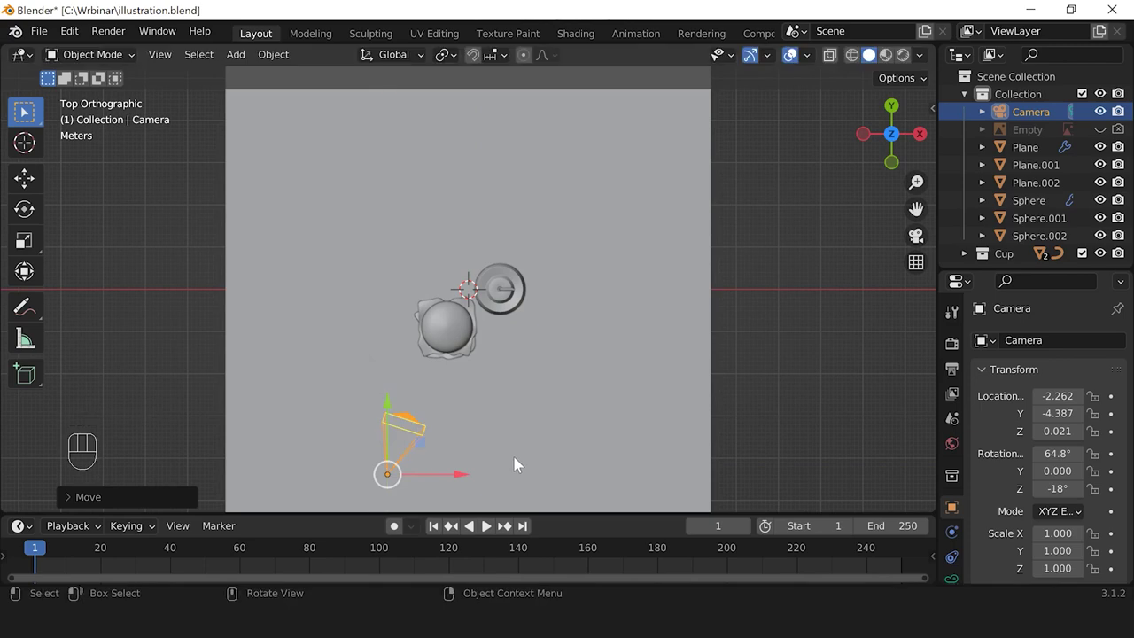
pyautogui.press('KP_0')
pyautogui.scroll(1, 551, 423)
pyautogui.scroll(2, 567, 407)
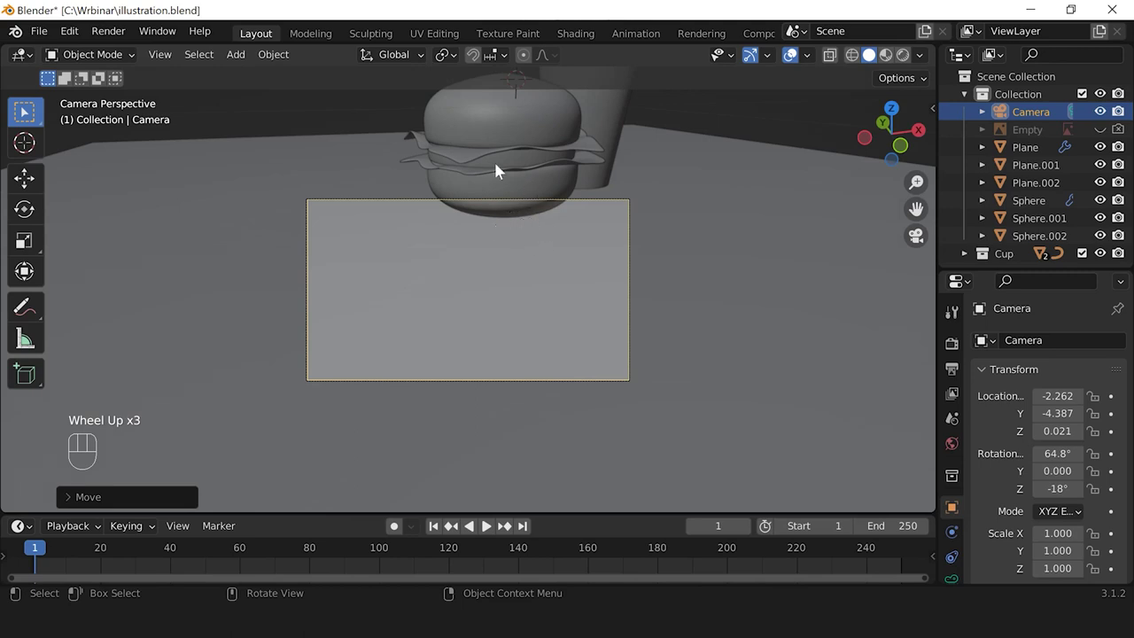
# Step: Bring the cup into the camera view and start Walk Navigation from View > Navigation
pyautogui.scroll(-2, 506, 245)
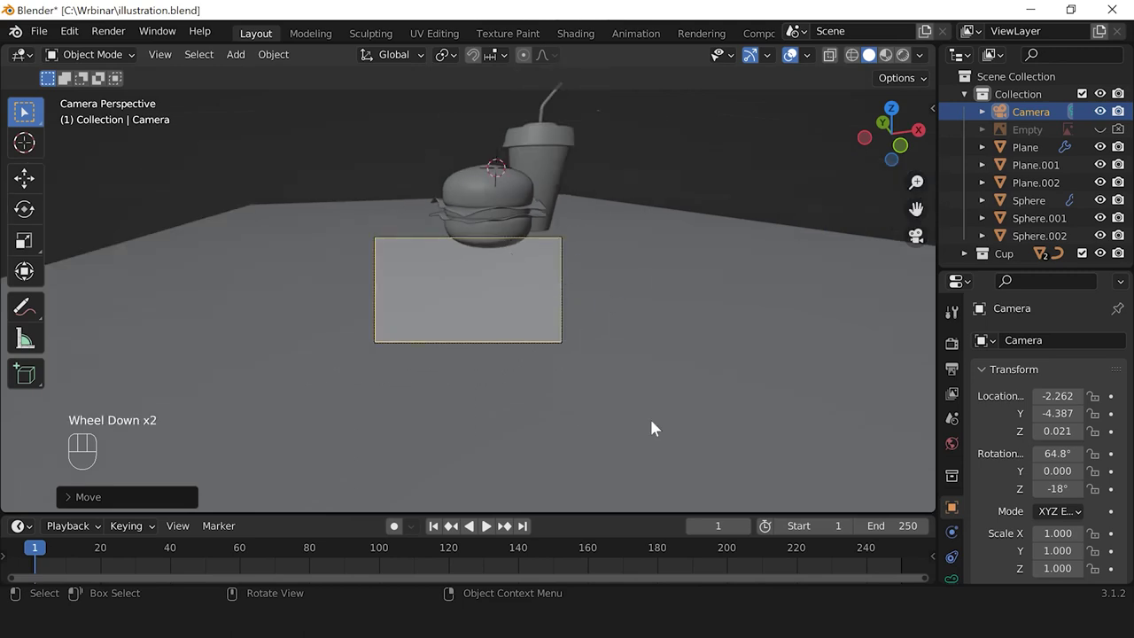
pyautogui.scroll(3, 593, 341)
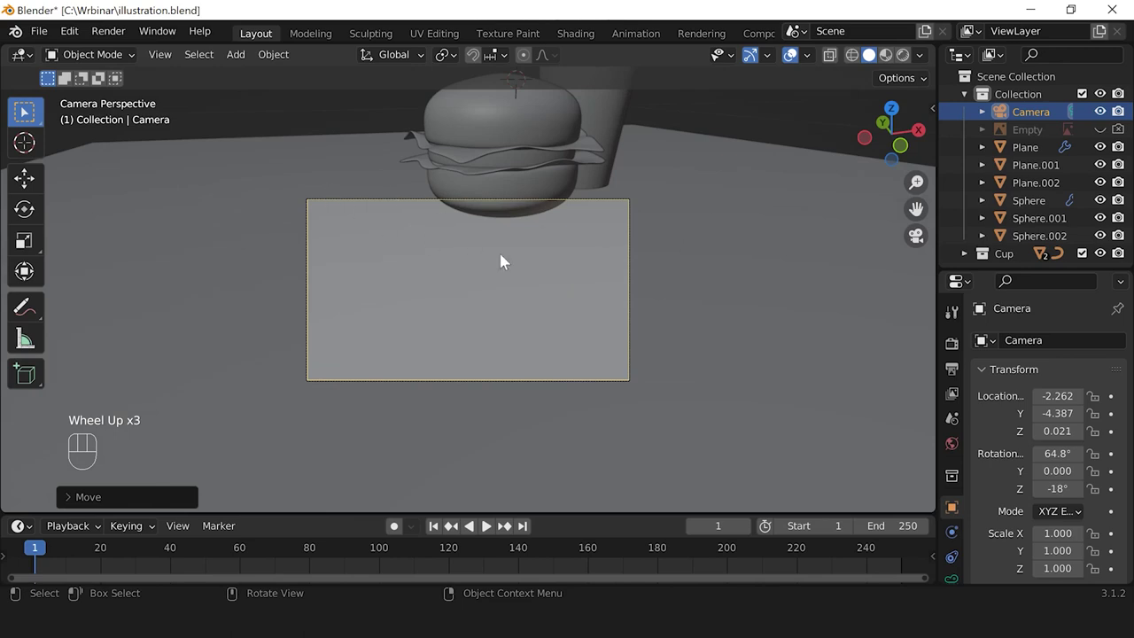
pyautogui.scroll(-1, 496, 253)
pyautogui.keyDown('shift'); pyautogui.moveTo(496, 254); pyautogui.dragTo(622, 231, button='middle'); pyautogui.keyUp('shift')
pyautogui.scroll(1, 622, 230)
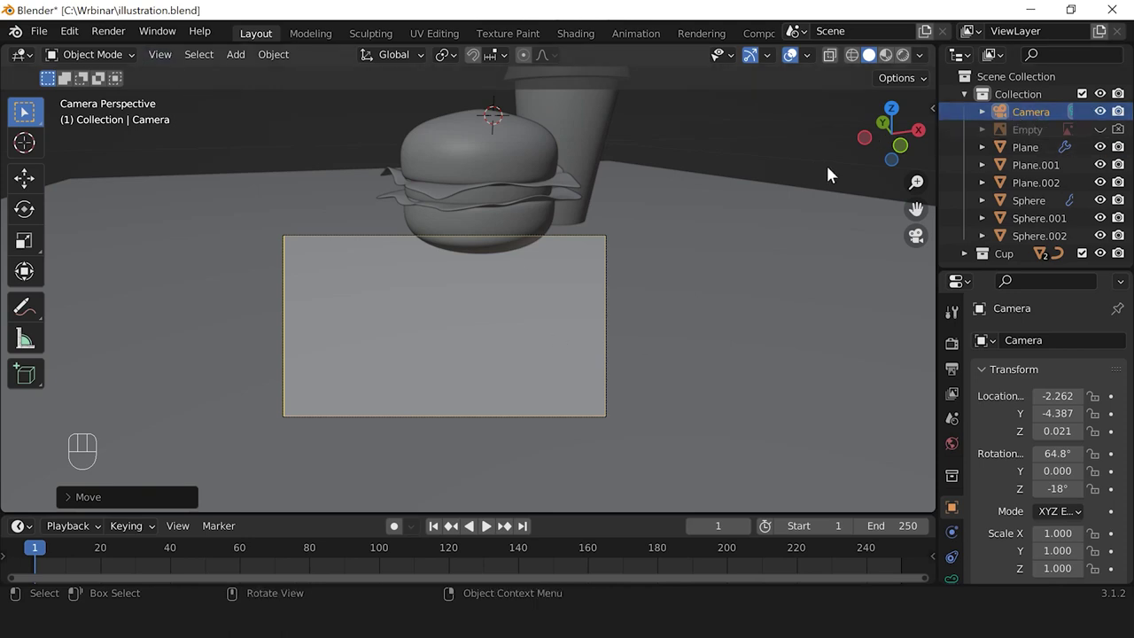
pyautogui.click(153, 57)
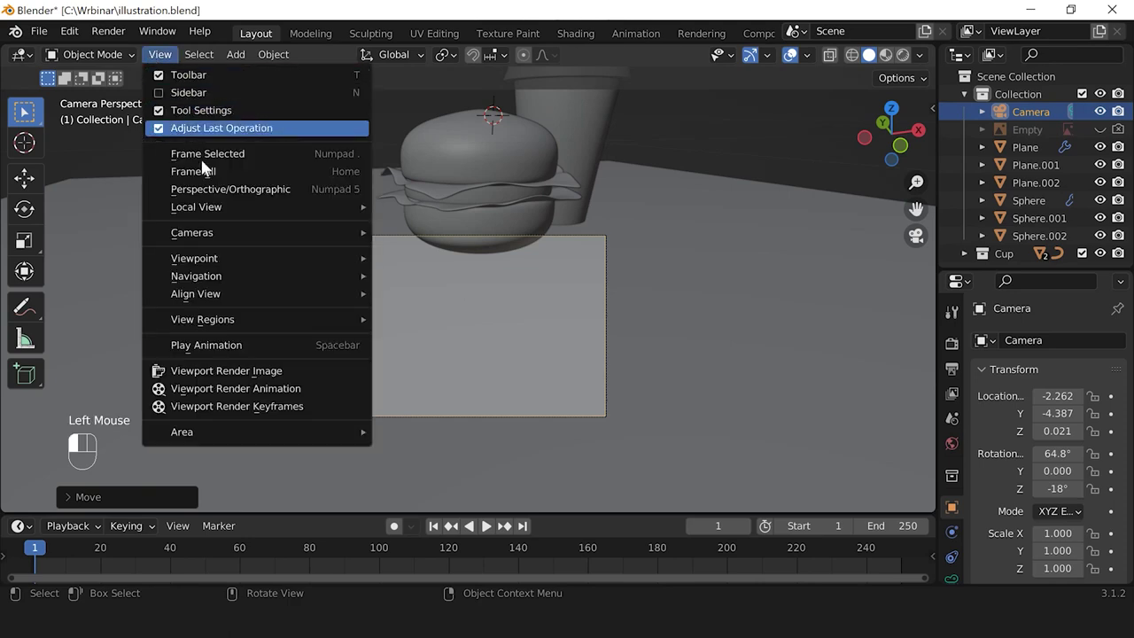
pyautogui.moveTo(220, 279)
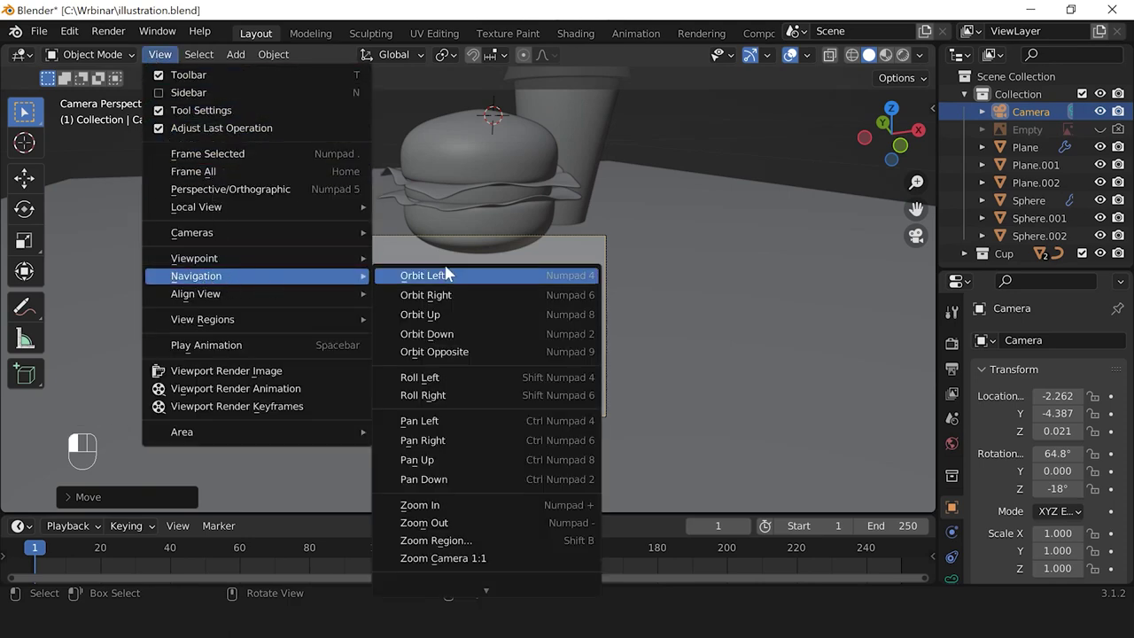
pyautogui.scroll(-2, 488, 561)
pyautogui.scroll(1, 489, 567)
pyautogui.scroll(-5, 489, 566)
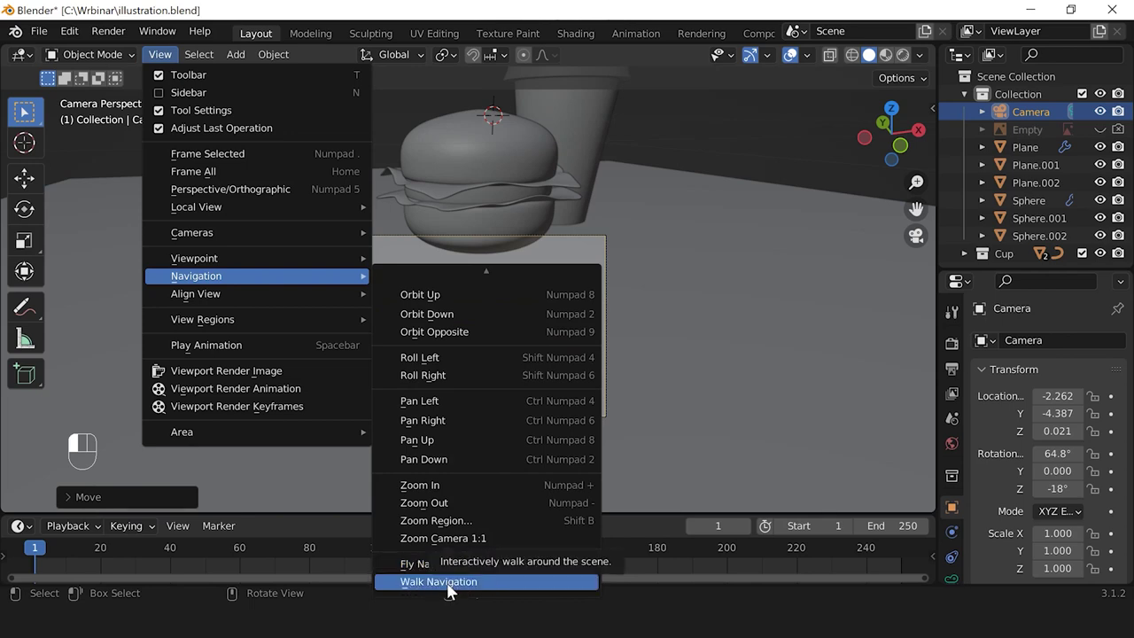
pyautogui.click(454, 582)
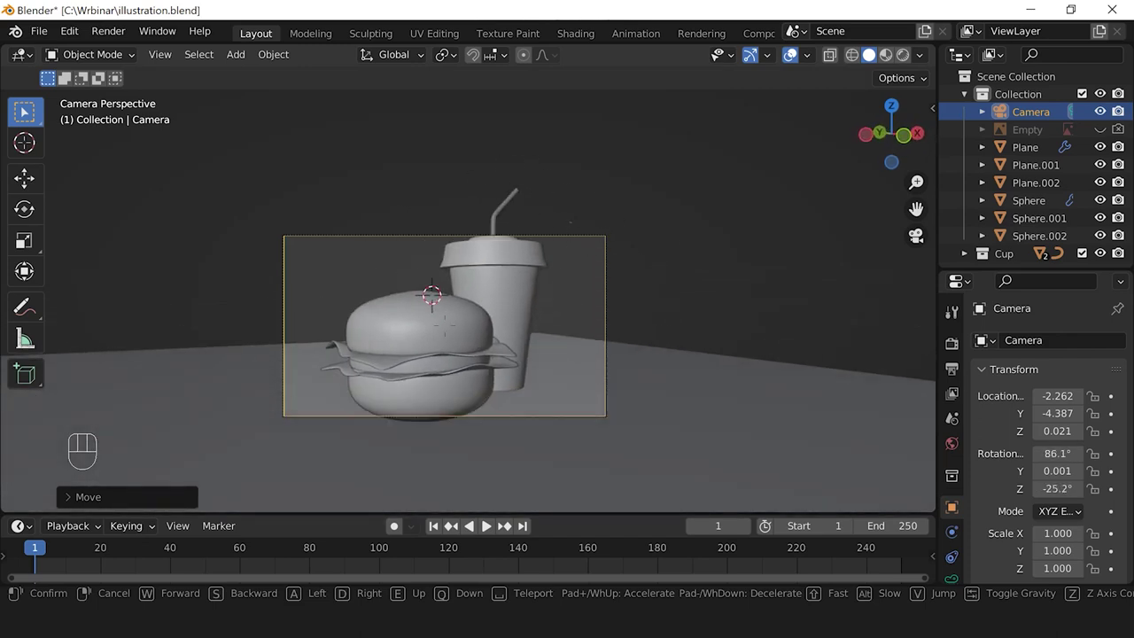
# Step: Walk the camera back and to the left of the burger and cup
pyautogui.press('a')
pyautogui.press('d')
pyautogui.press('w')
pyautogui.press('s')
pyautogui.press('s')
pyautogui.press('s')
pyautogui.press('s')
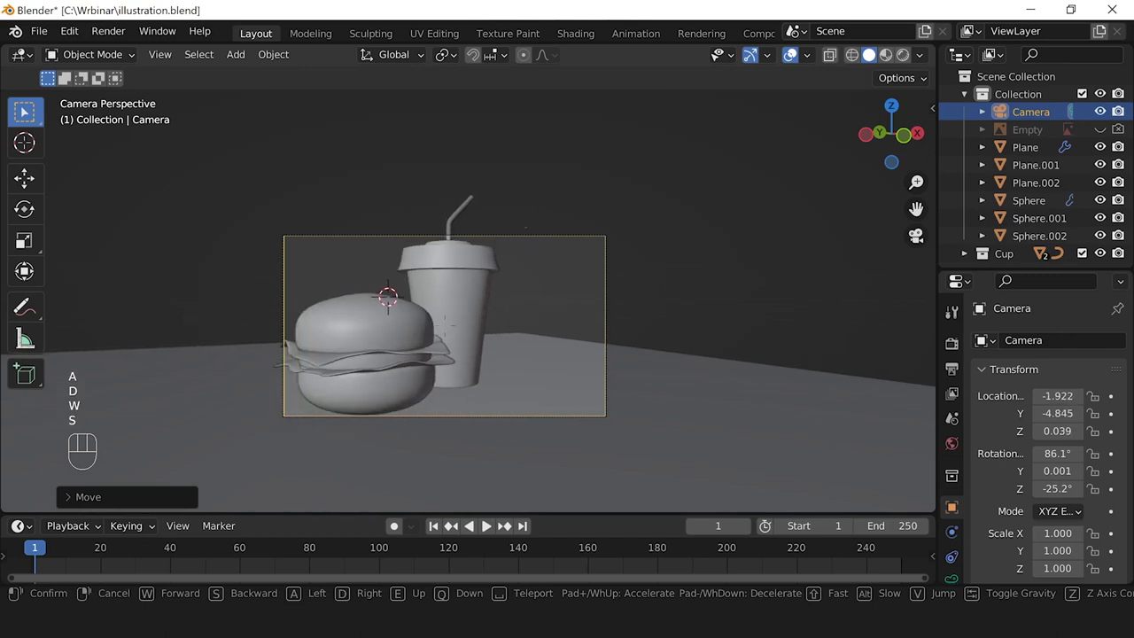
pyautogui.press('s')
pyautogui.press('s')
pyautogui.press('s')
pyautogui.press('w')
pyautogui.press('a')
pyautogui.press('d')
pyautogui.press('w')
pyautogui.press('s')
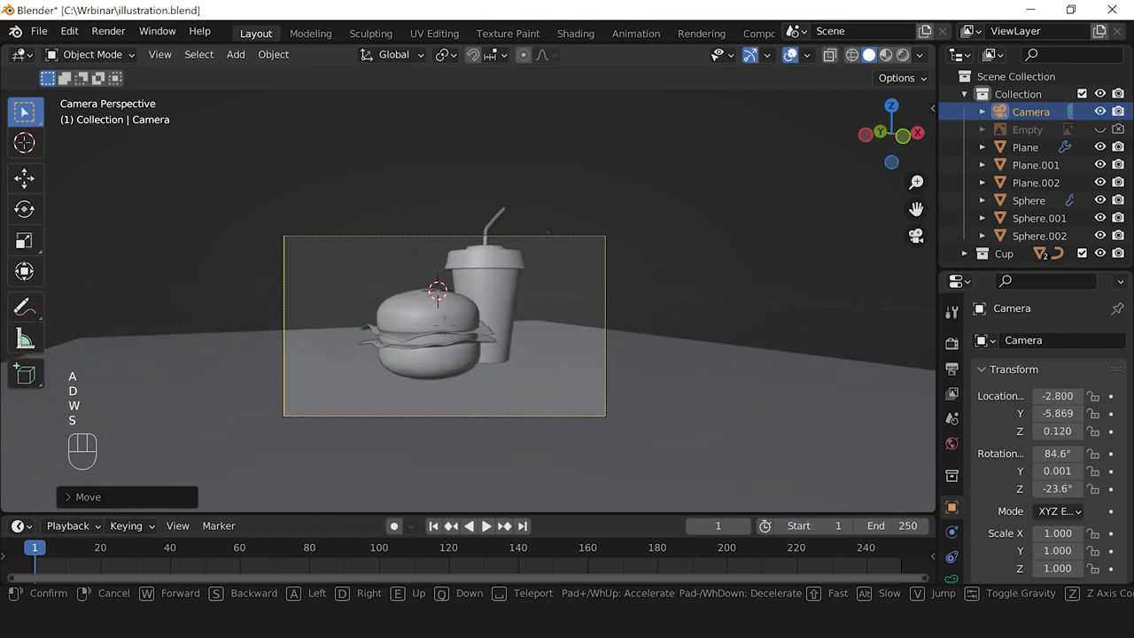
pyautogui.press('a')
pyautogui.press('d')
pyautogui.press('w')
pyautogui.press('s')
pyautogui.press('s')
pyautogui.press('s')
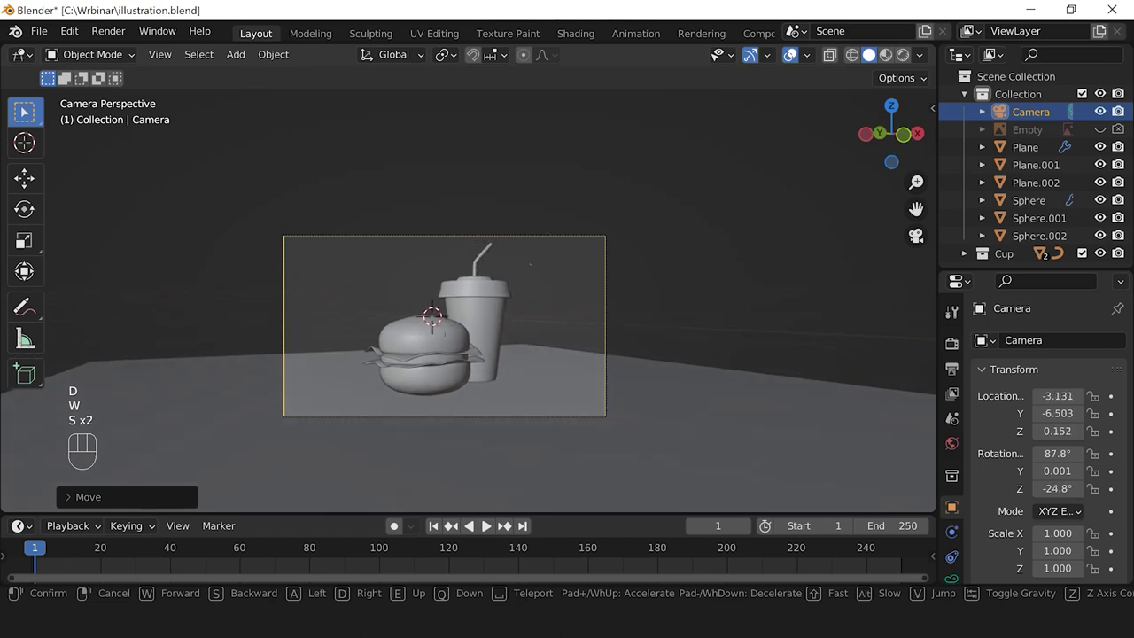
pyautogui.press('w')
# Step: Raise the camera and confirm it at about (-3.334, -7.713, 2.855), looking down on the scene
pyautogui.press('e')
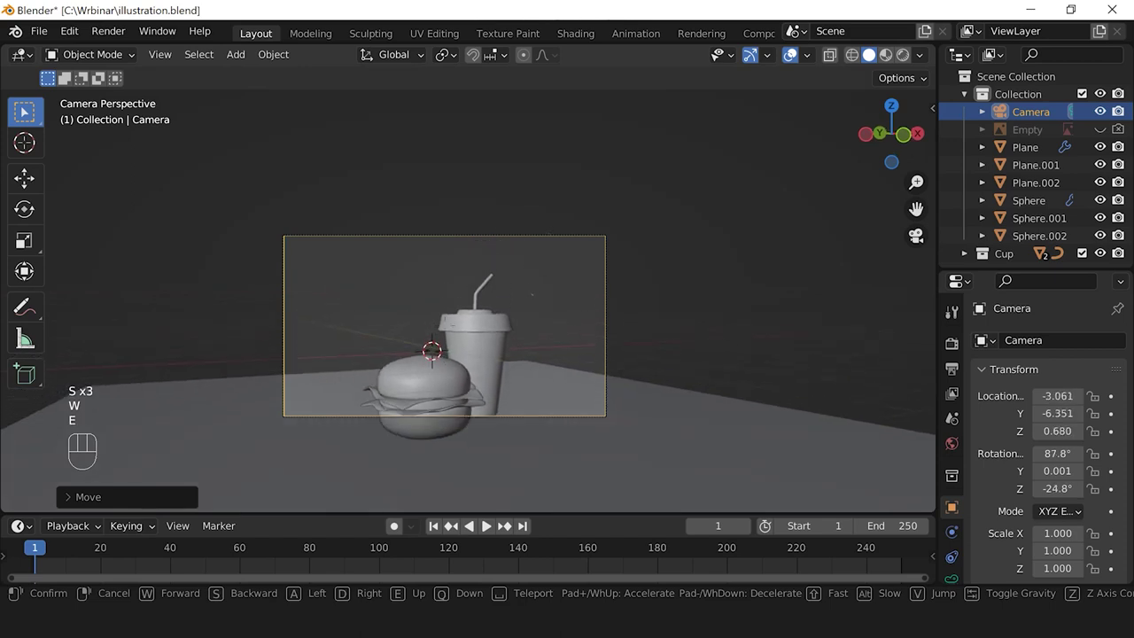
pyautogui.press('e')
pyautogui.press('e')
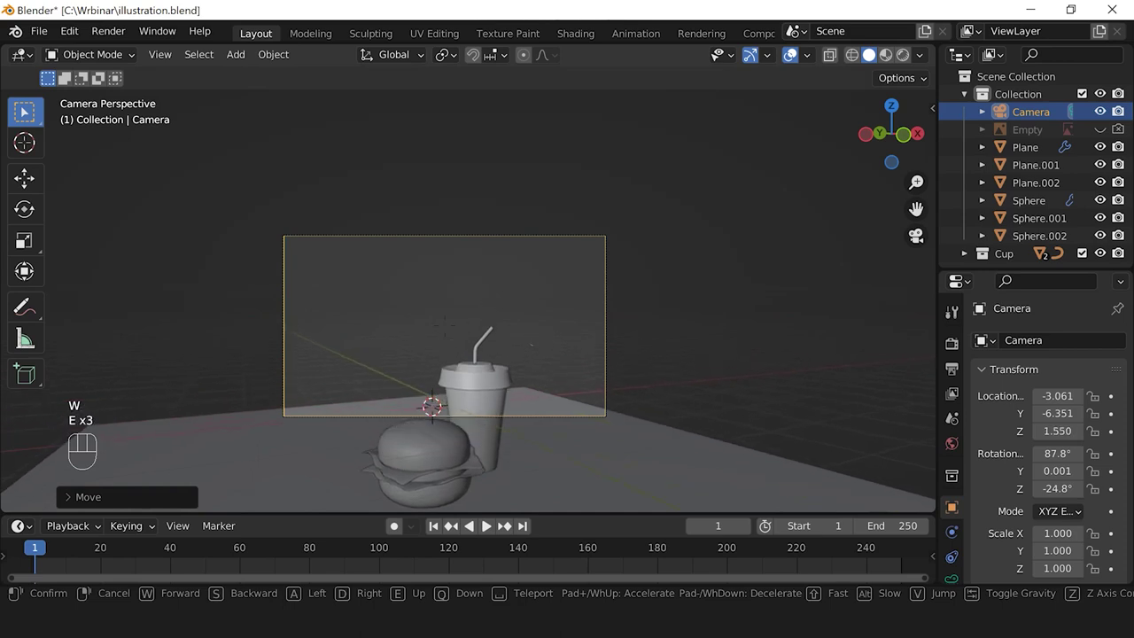
pyautogui.press('q')
pyautogui.press('q')
pyautogui.press('q')
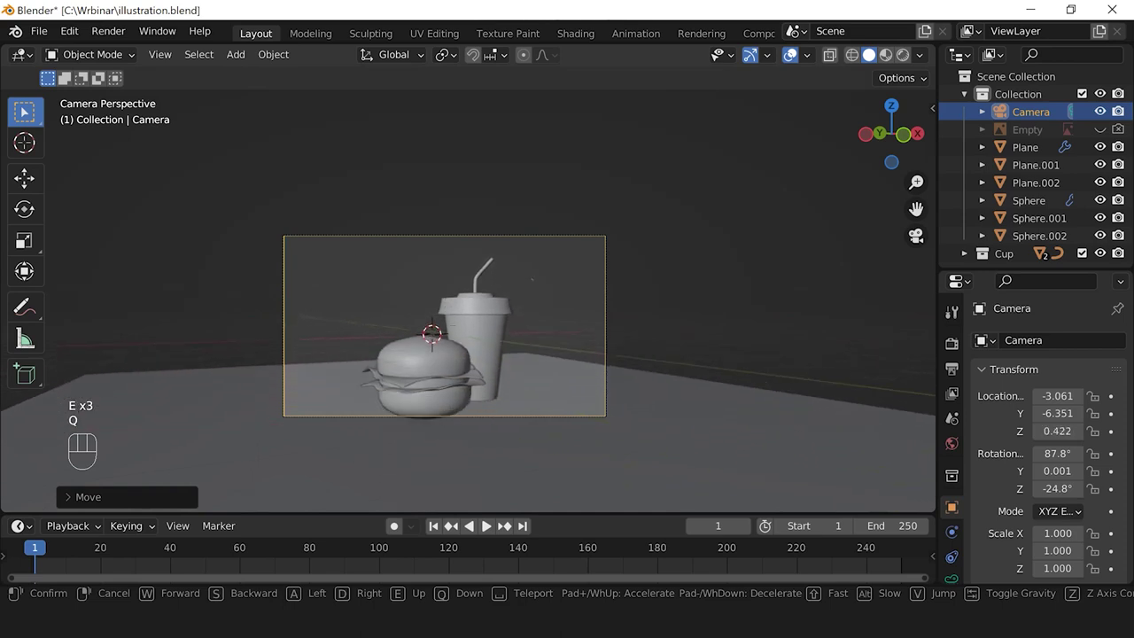
pyautogui.press('q')
pyautogui.press('e')
pyautogui.press('e')
pyautogui.press('e')
pyautogui.press('e')
pyautogui.press('e')
pyautogui.press('e')
pyautogui.press('e')
pyautogui.press('e')
pyautogui.press('e')
pyautogui.press('e')
pyautogui.press('e')
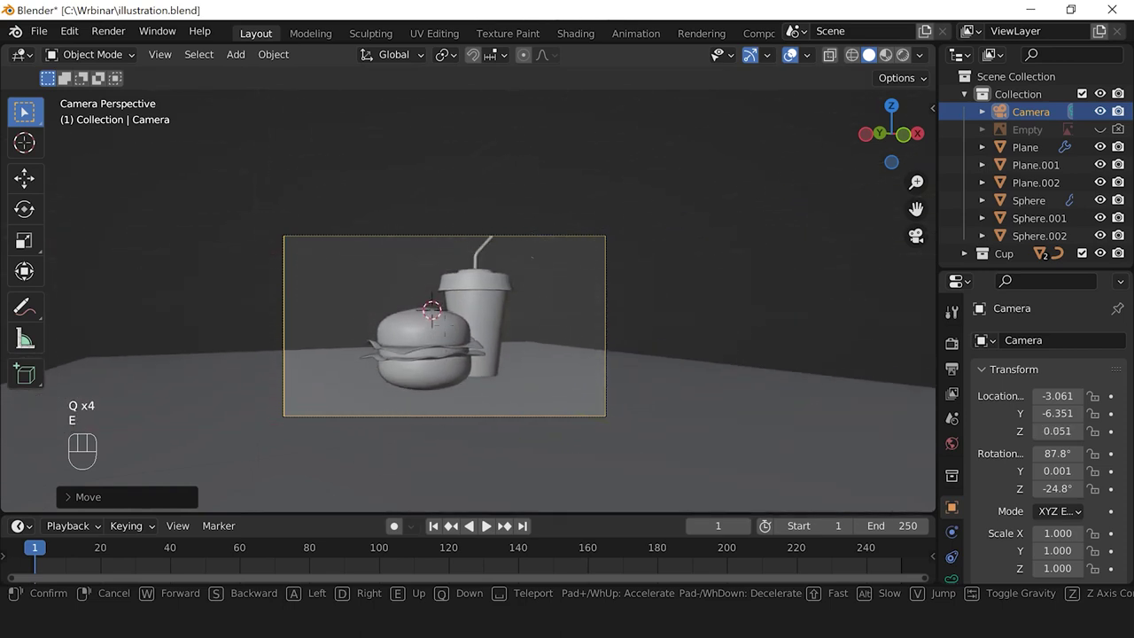
pyautogui.press('e')
pyautogui.press('e')
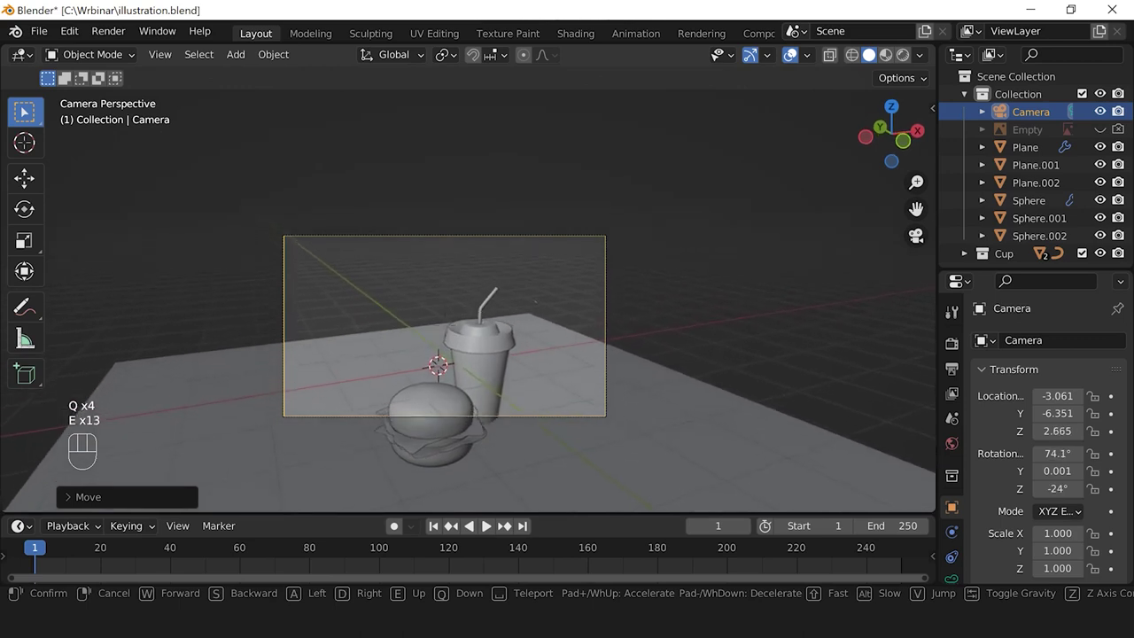
pyautogui.press('e')
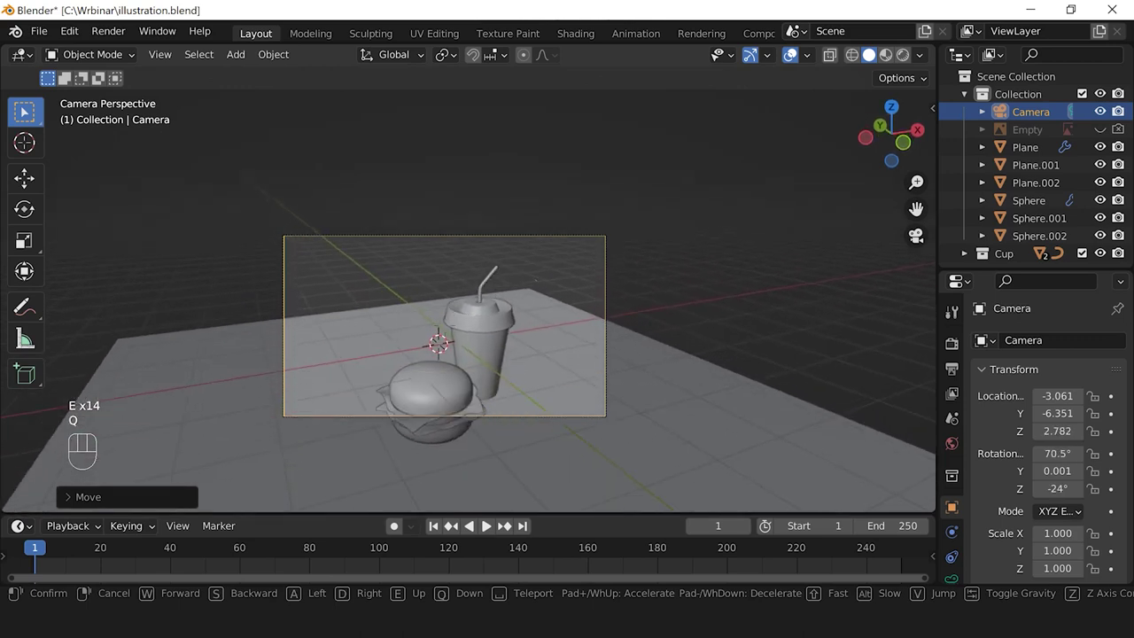
pyautogui.press('w')
pyautogui.press('s')
pyautogui.press('w')
pyautogui.press('s')
pyautogui.press('w')
pyautogui.press('q')
pyautogui.press('q')
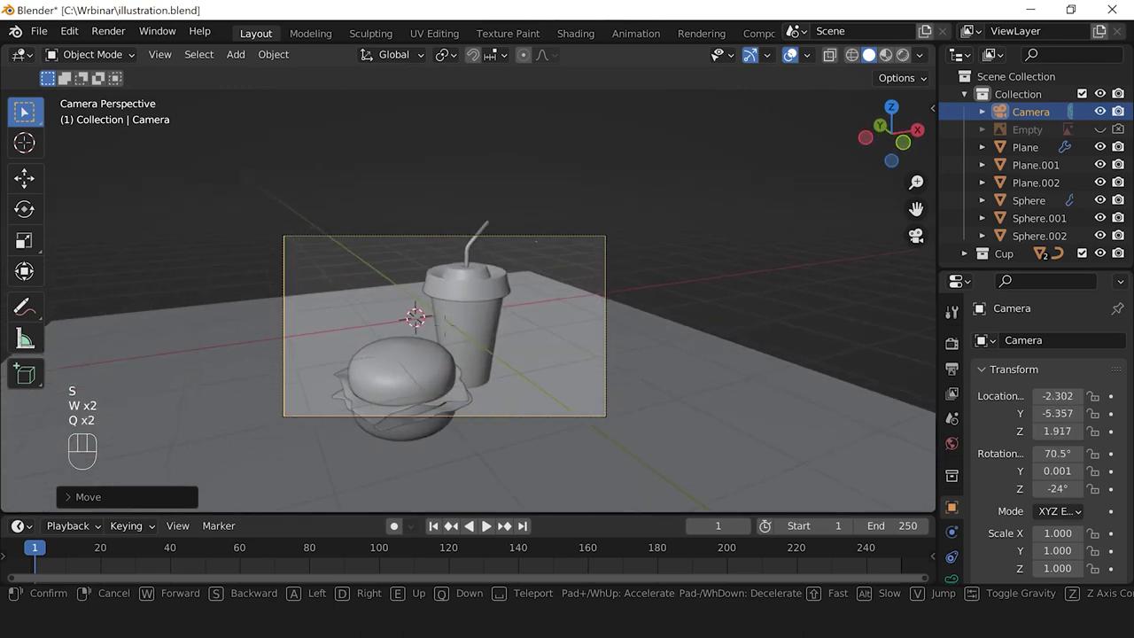
pyautogui.press('s')
pyautogui.press('s')
pyautogui.press('s')
pyautogui.press('s')
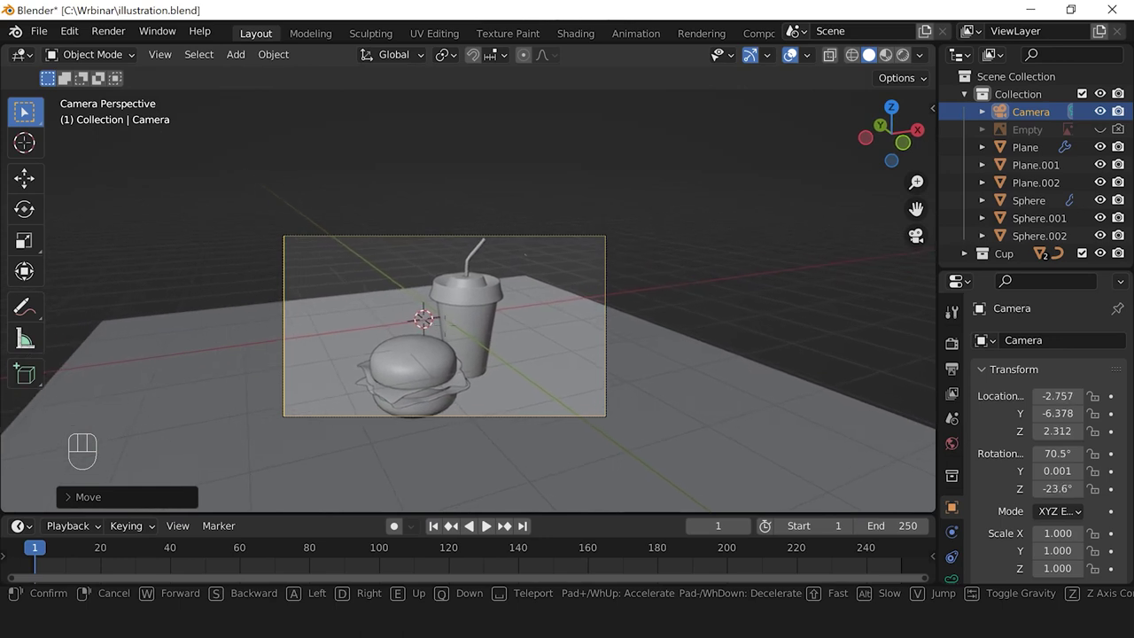
pyautogui.press('s')
pyautogui.press('s')
pyautogui.press('s')
pyautogui.press('s')
pyautogui.press('s')
pyautogui.press('s')
pyautogui.press('s')
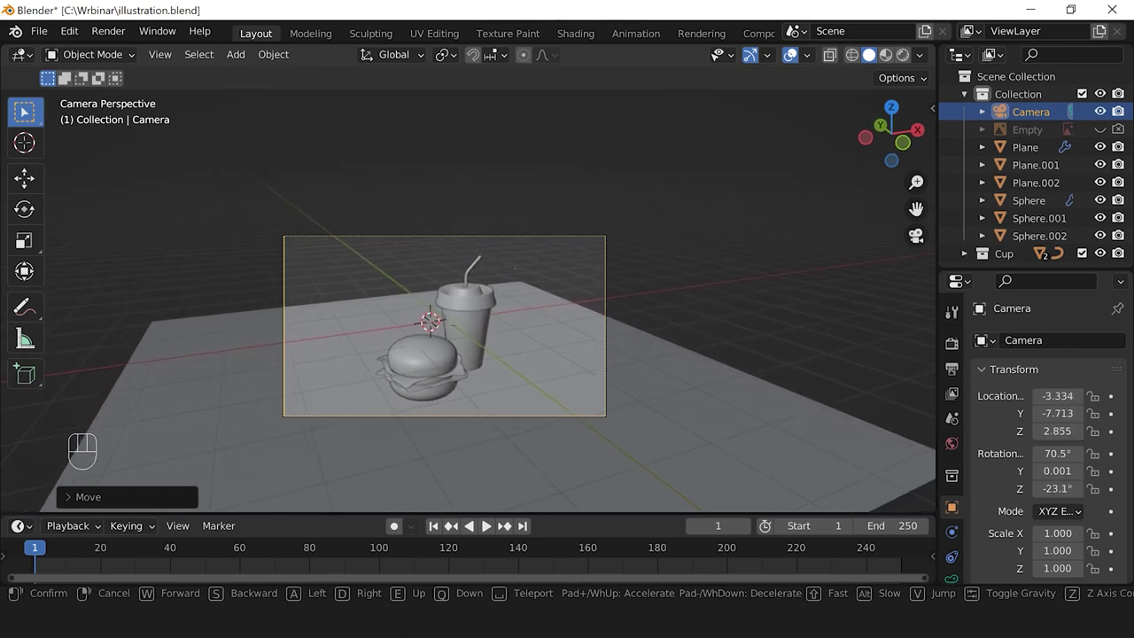
pyautogui.click(470, 297)
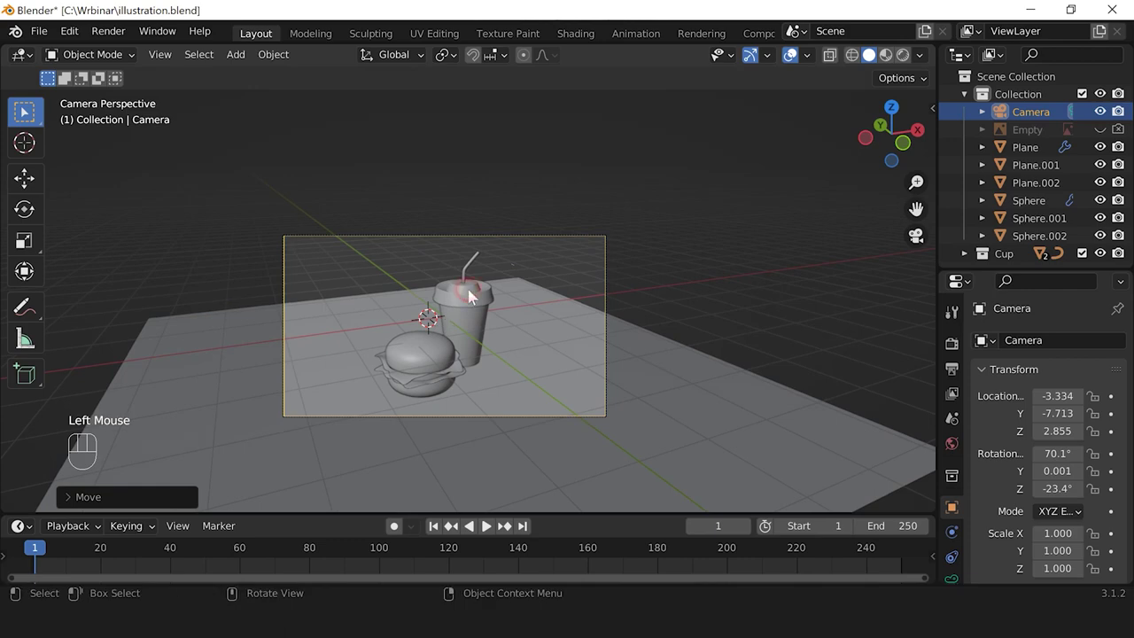
pyautogui.scroll(1, 357, 293)
# Step: In Output Properties, change Resolution X from 1920 to 1080 for a square 1080 × 1080 frame
pyautogui.scroll(1, 358, 292)
pyautogui.scroll(-1, 233, 218)
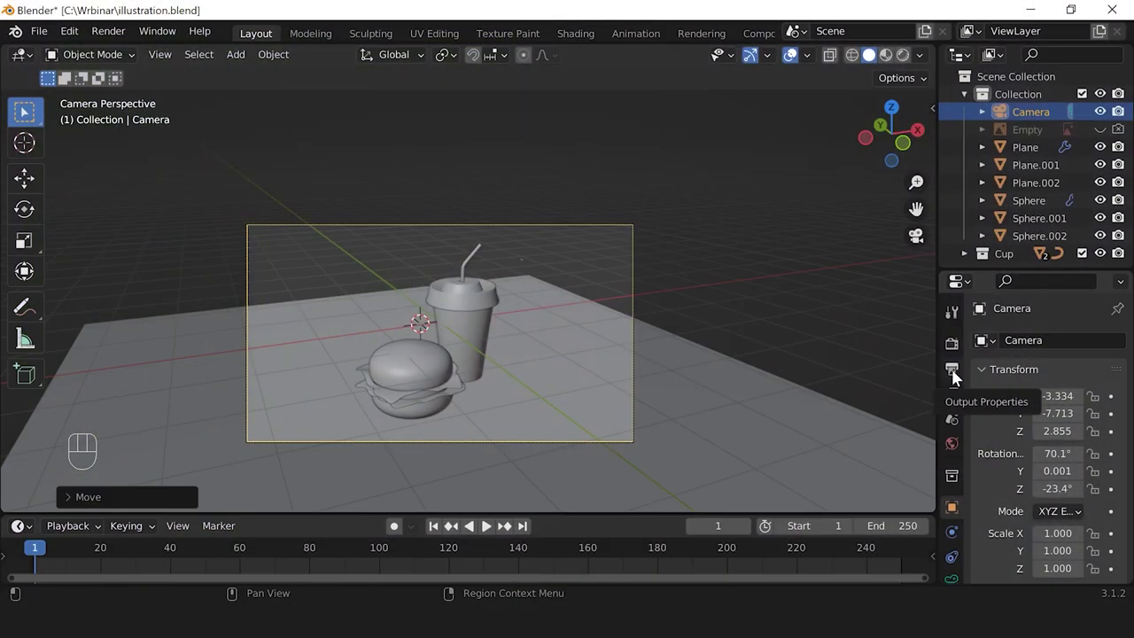
pyautogui.click(952, 370)
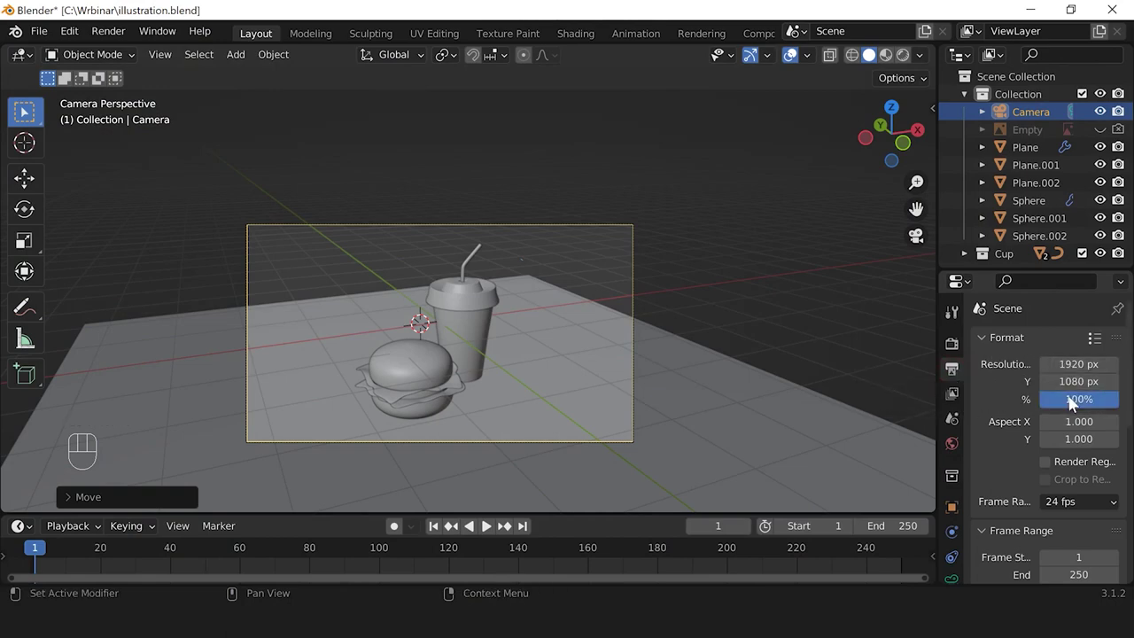
pyautogui.click(1071, 365)
pyautogui.write('1080')
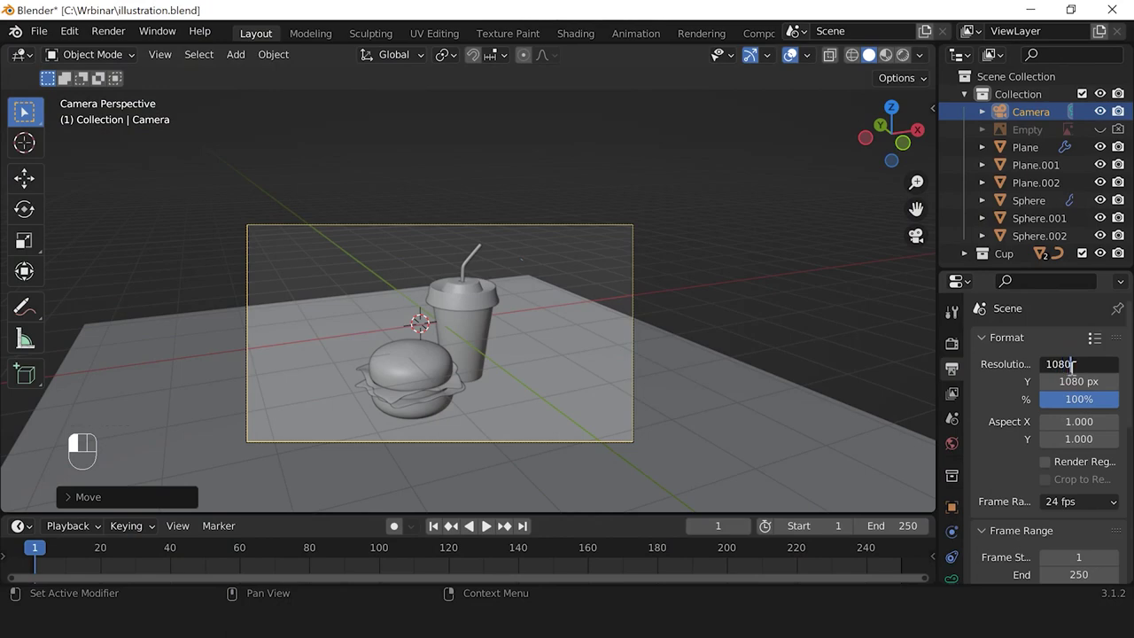
pyautogui.press('Return')
pyautogui.scroll(-2, 492, 319)
pyautogui.scroll(1, 559, 342)
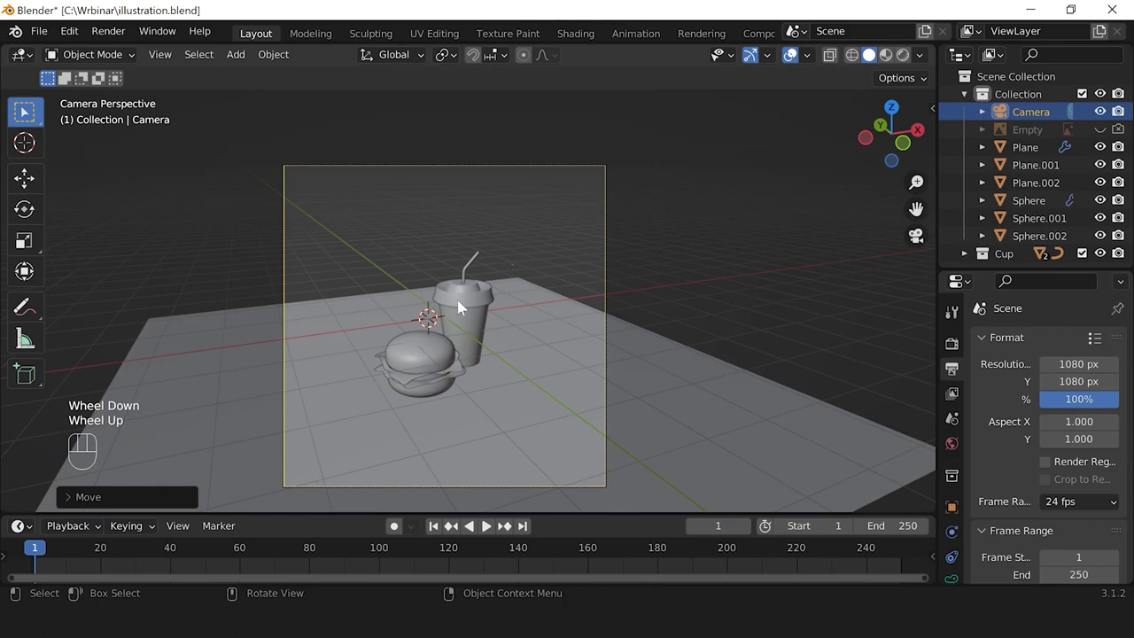
pyautogui.scroll(1, 544, 302)
pyautogui.scroll(-1, 544, 302)
# Step: Use Walk Navigation to move the camera down and forward toward the burger and cup
pyautogui.click(159, 55)
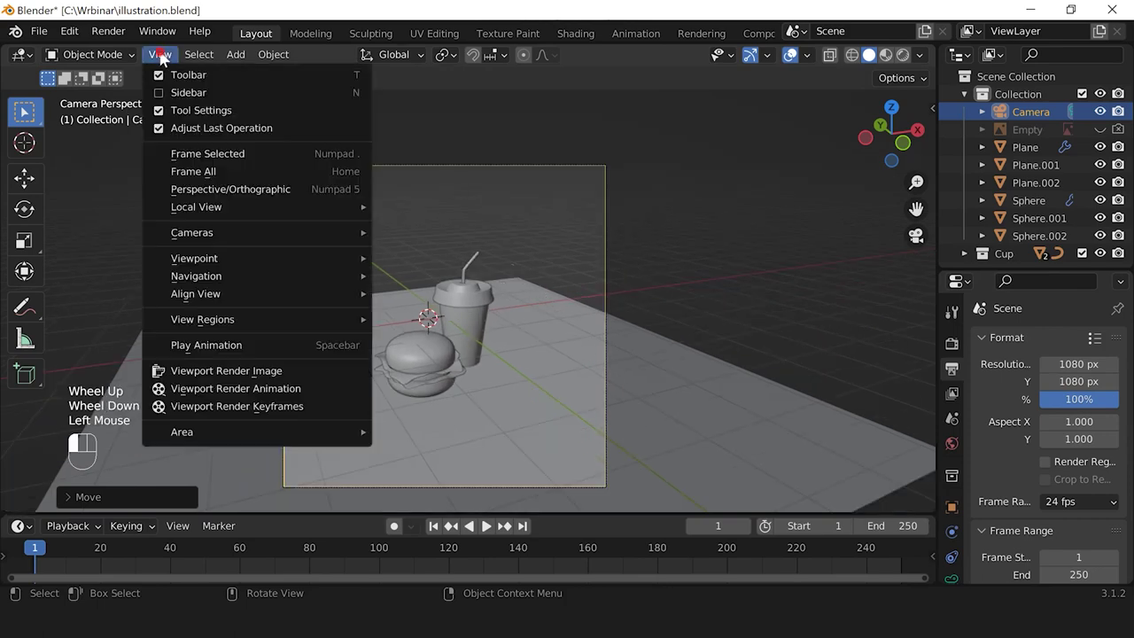
pyautogui.moveTo(215, 277)
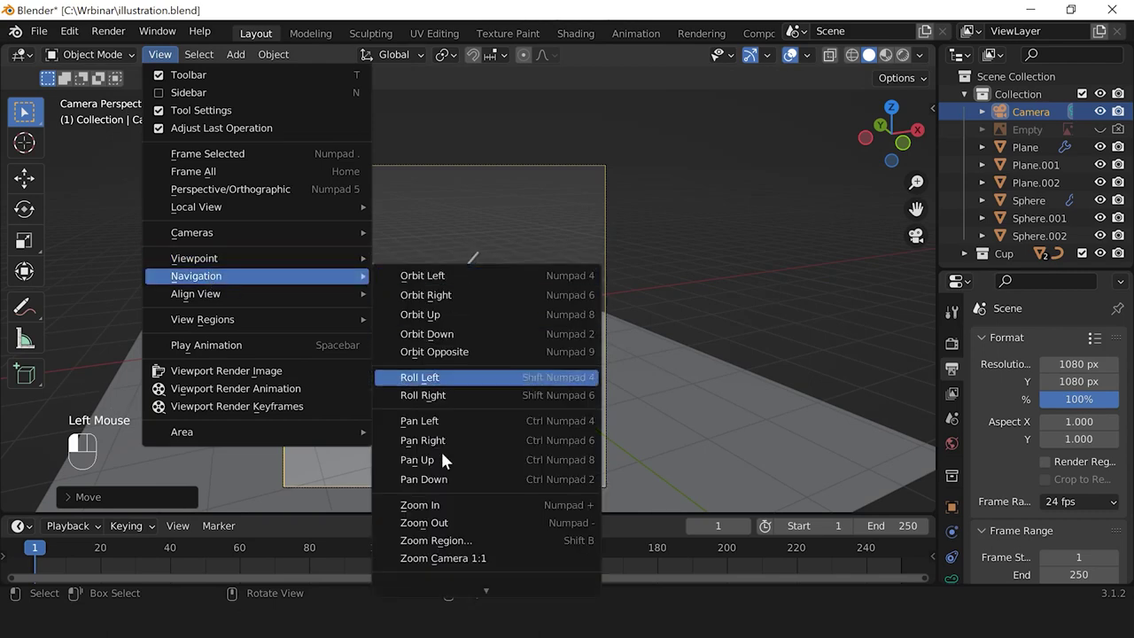
pyautogui.click(473, 583)
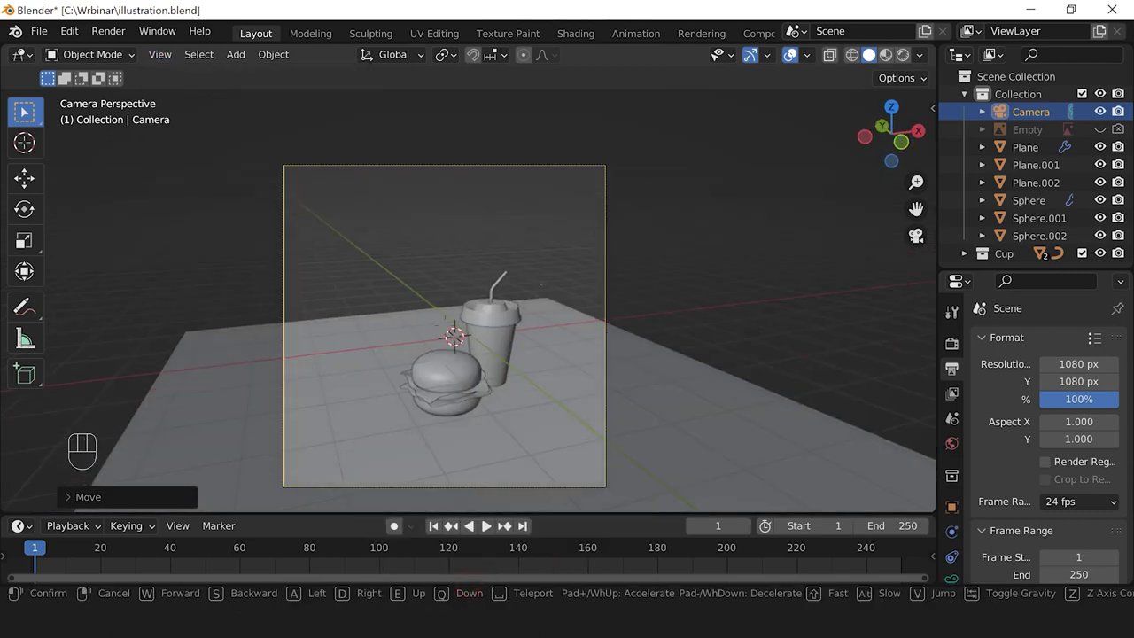
pyautogui.press('q')
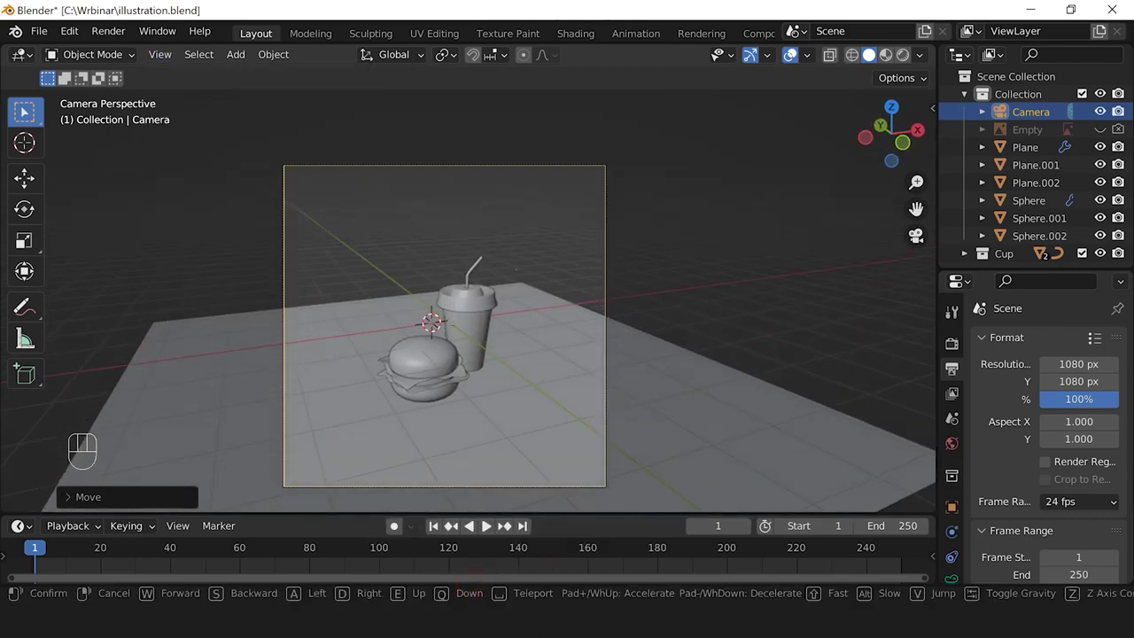
pyautogui.press('w')
pyautogui.press('w')
pyautogui.press('w')
pyautogui.press('w')
pyautogui.press('w')
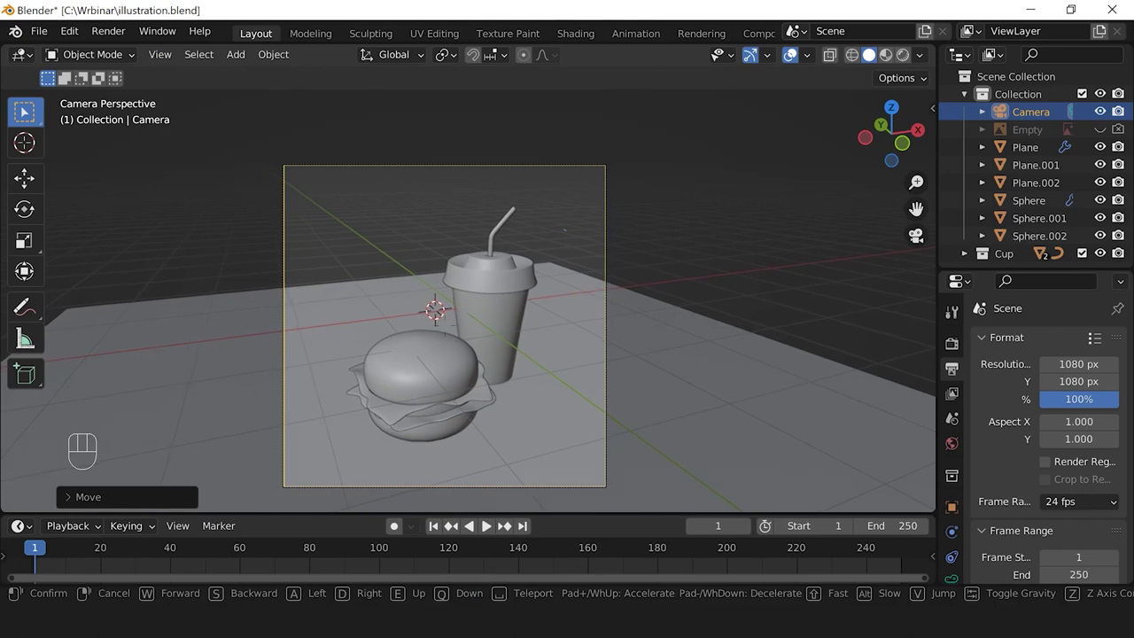
pyautogui.click(486, 295)
# Step: Deselect the camera and look through it (Numpad 0) to check the closer framing
pyautogui.click(721, 263)
pyautogui.scroll(-1, 658, 298)
pyautogui.moveTo(658, 299); pyautogui.dragTo(524, 345, button='middle')
pyautogui.scroll(-4, 538, 331)
pyautogui.scroll(1, 628, 354)
pyautogui.press('KP_0')
pyautogui.scroll(2, 522, 336)
pyautogui.scroll(1, 523, 335)
pyautogui.scroll(-1, 531, 237)
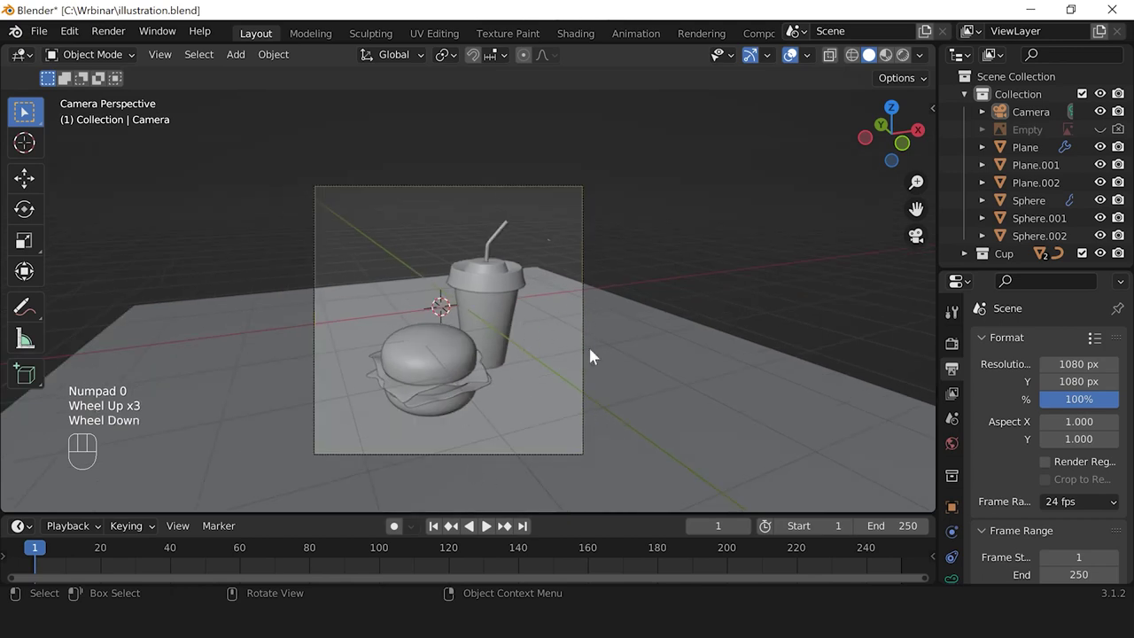
pyautogui.scroll(-1, 624, 332)
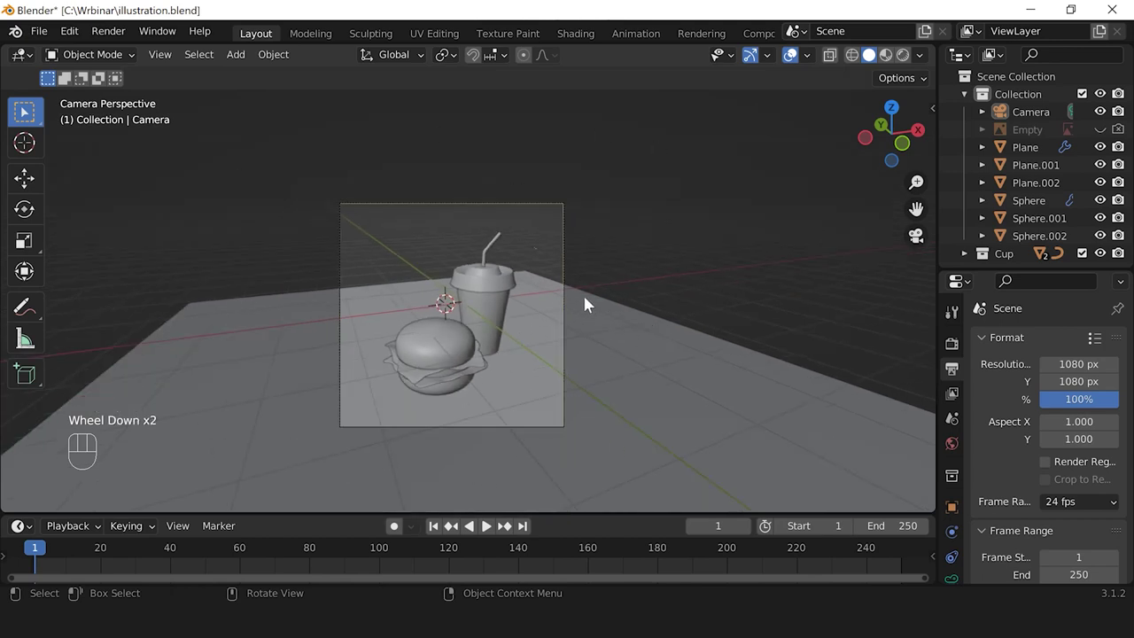
pyautogui.scroll(-2, 600, 337)
pyautogui.scroll(1, 599, 341)
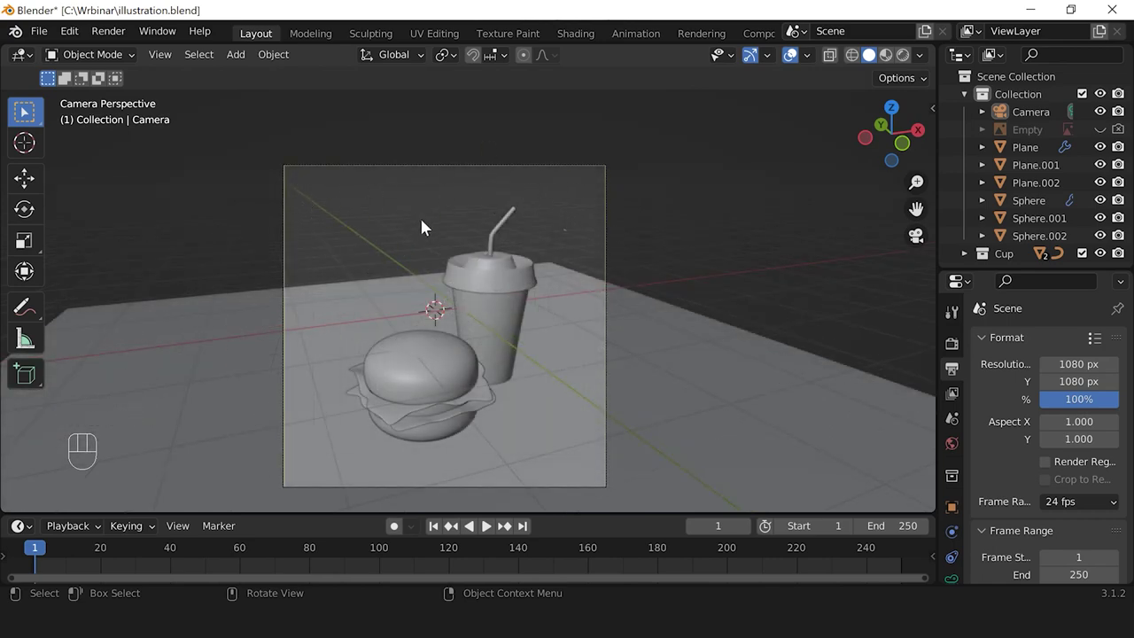
pyautogui.scroll(-1, 677, 348)
pyautogui.scroll(2, 668, 350)
# Step: Select the ground plane Plane.002 and enter Edit Mode with edge selection
pyautogui.click(674, 338)
pyautogui.scroll(-2, 686, 323)
pyautogui.scroll(1, 682, 338)
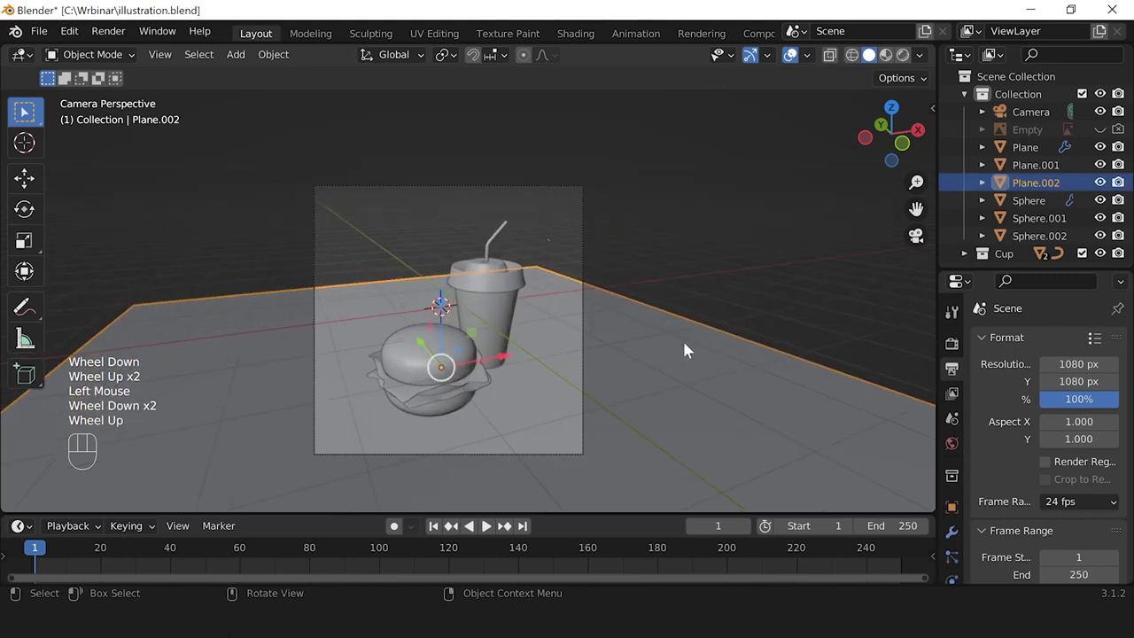
pyautogui.scroll(-1, 610, 344)
pyautogui.scroll(-1, 635, 369)
pyautogui.moveTo(610, 344)
pyautogui.mouseDown(button='middle')
pyautogui.moveTo(630, 365)
pyautogui.moveTo(617, 352)
pyautogui.mouseUp(button='middle')
pyautogui.scroll(-2, 635, 361)
pyautogui.scroll(1, 615, 351)
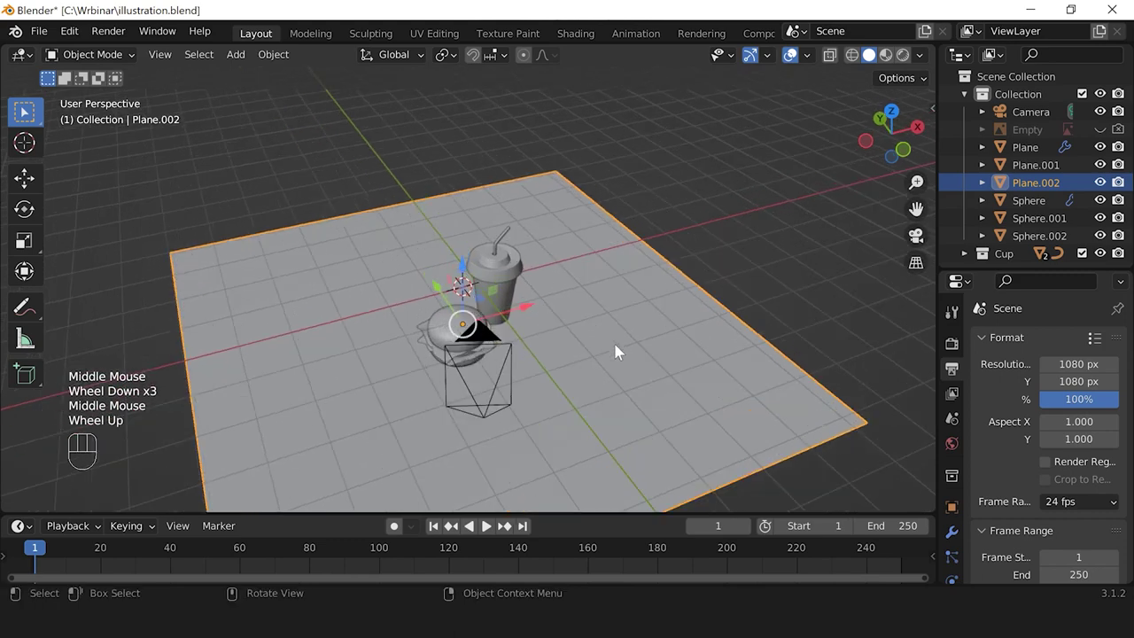
pyautogui.press('Tab')
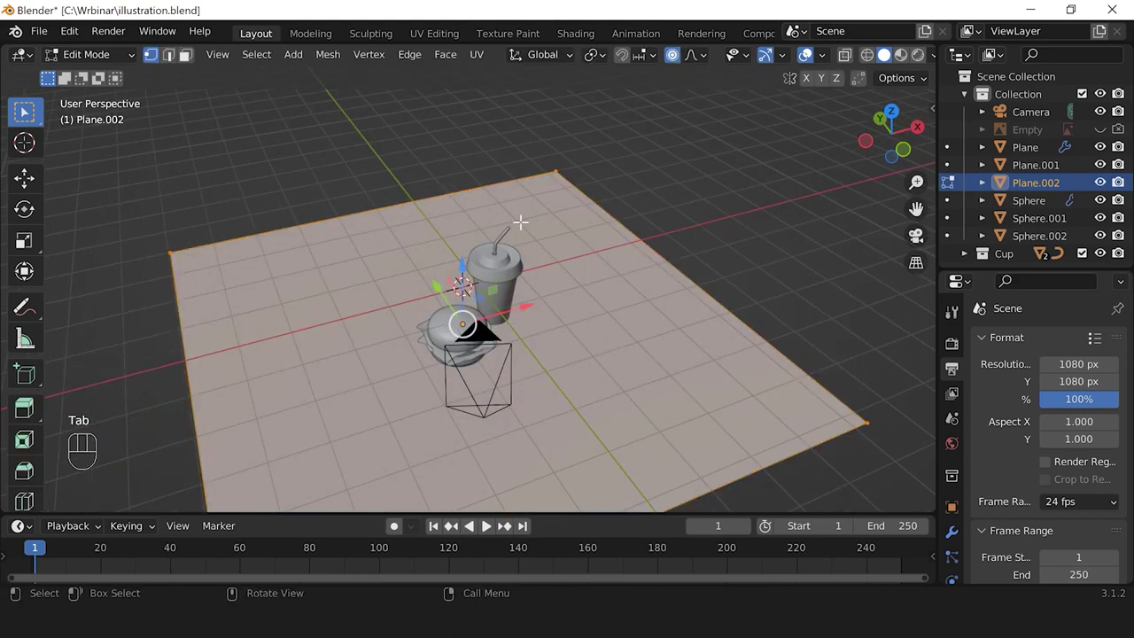
pyautogui.click(169, 56)
# Step: Extrude the far and right plane edges about 5.2 m straight up into walls, then view through the camera
pyautogui.click(436, 193)
pyautogui.keyDown('shift'); pyautogui.click(658, 239); pyautogui.keyUp('shift')
pyautogui.scroll(-2, 637, 242)
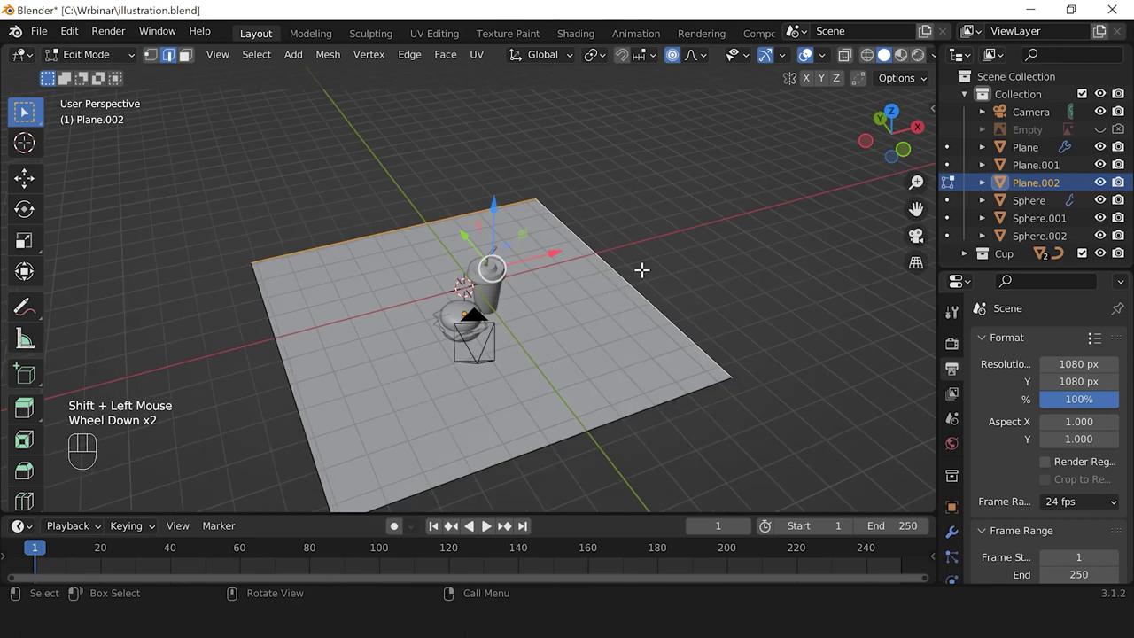
pyautogui.press('e')
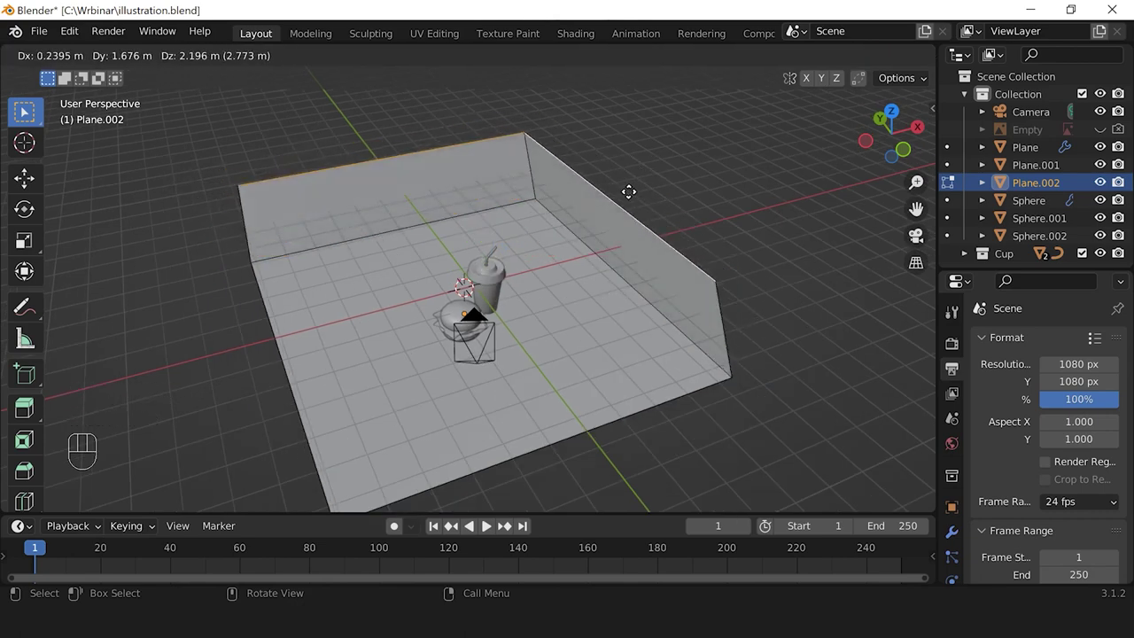
pyautogui.press('z')
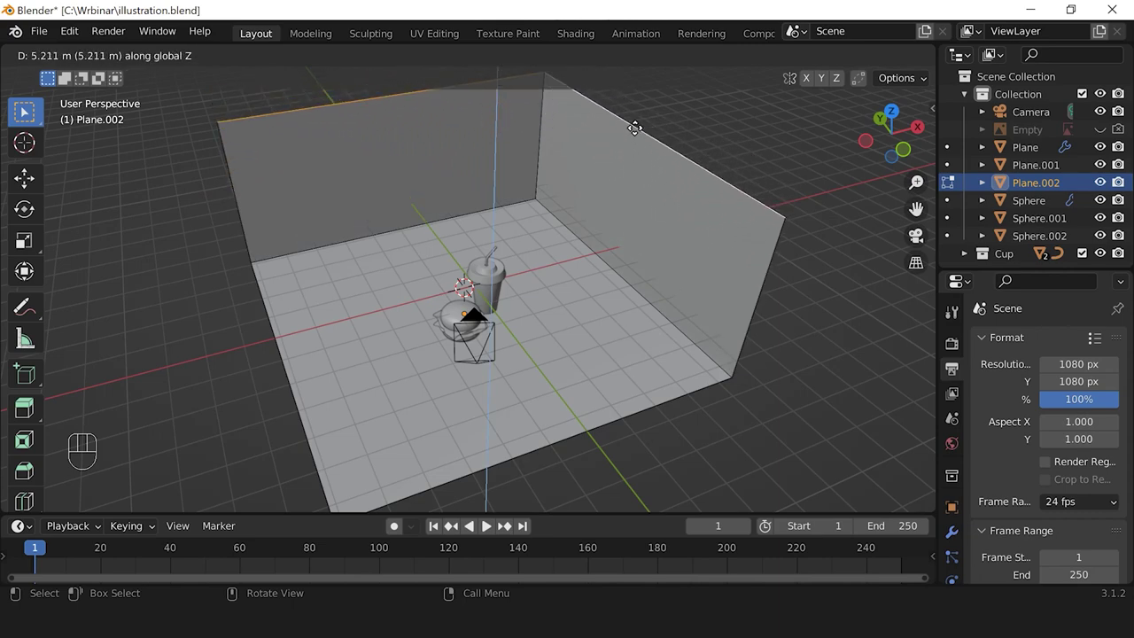
pyautogui.click(628, 131)
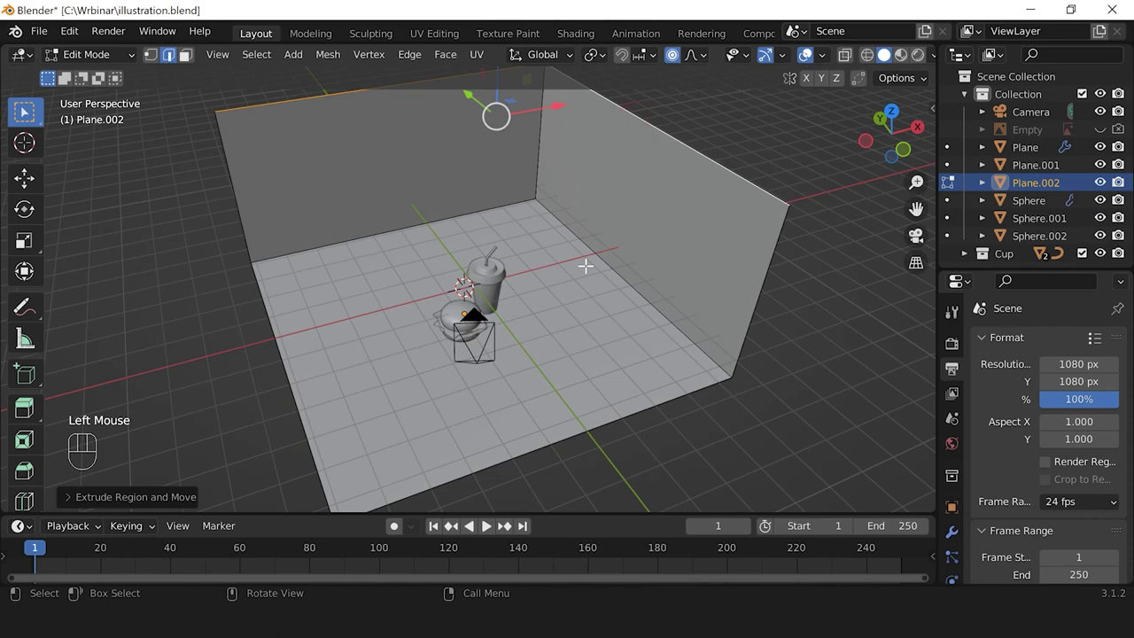
pyautogui.press('Tab')
pyautogui.press('KP_0')
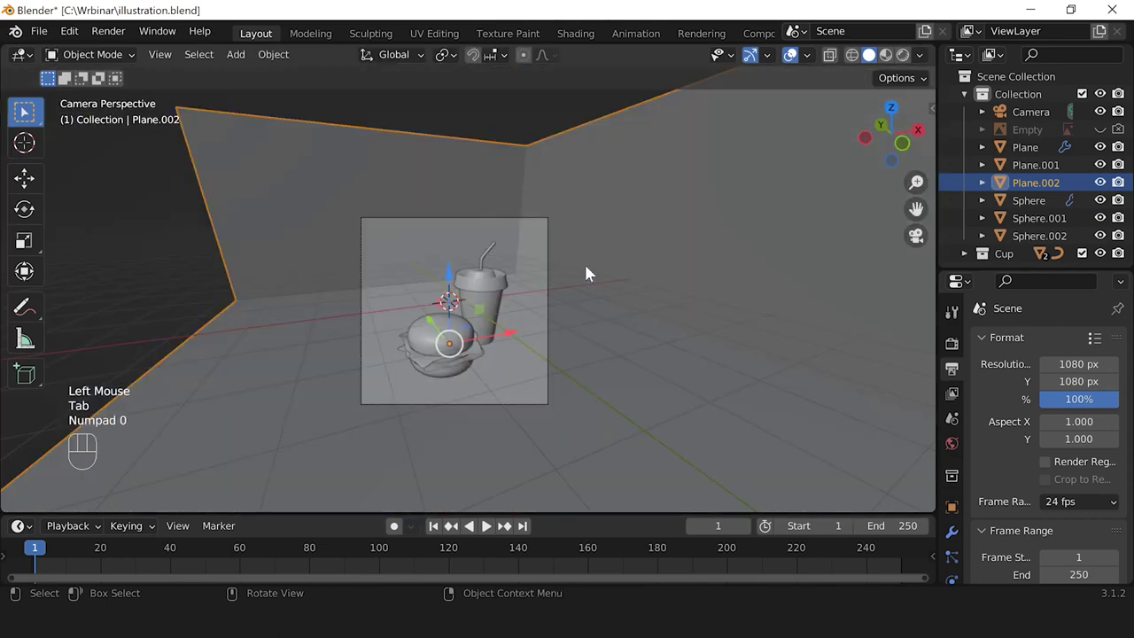
pyautogui.scroll(3, 586, 273)
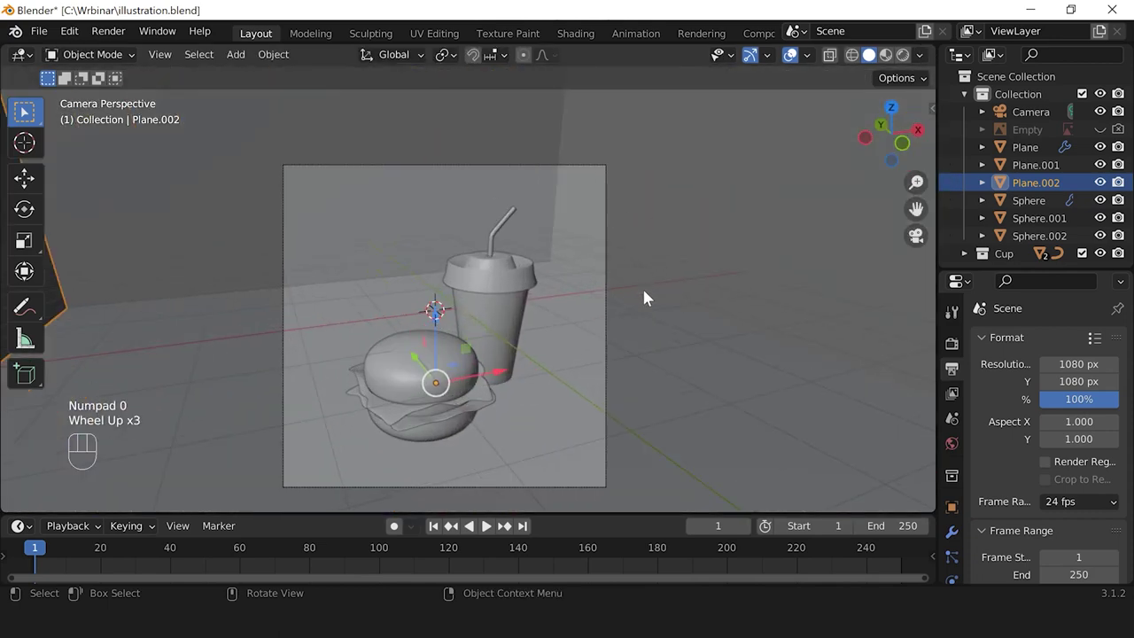
pyautogui.keyDown('shift'); pyautogui.moveTo(644, 298); pyautogui.dragTo(646, 257, button='middle'); pyautogui.keyUp('shift')
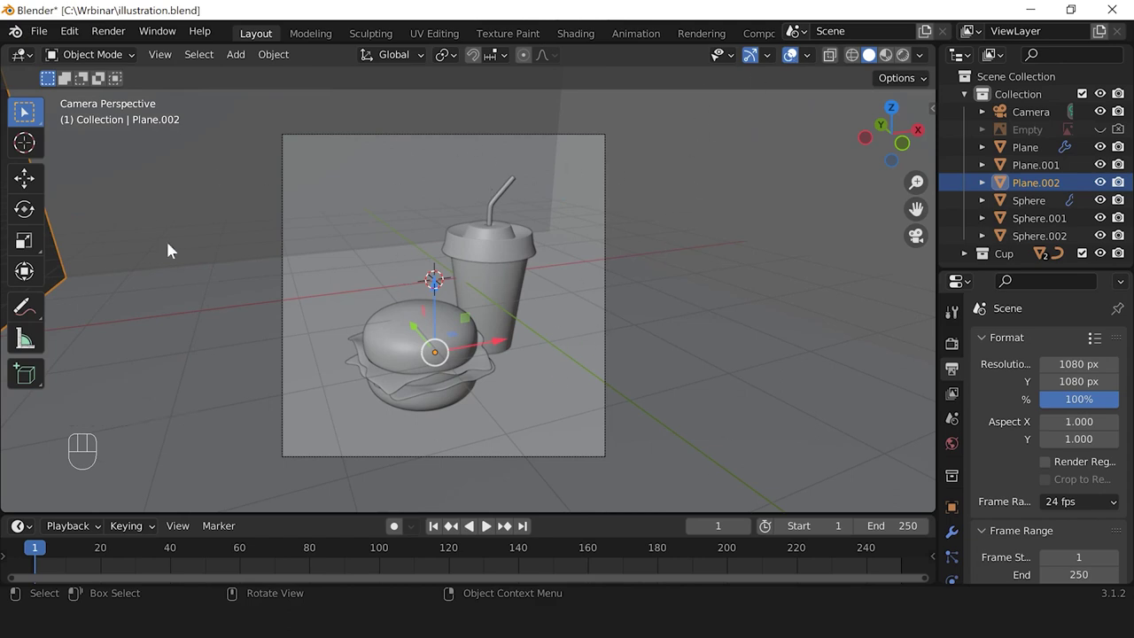
pyautogui.scroll(1, 608, 380)
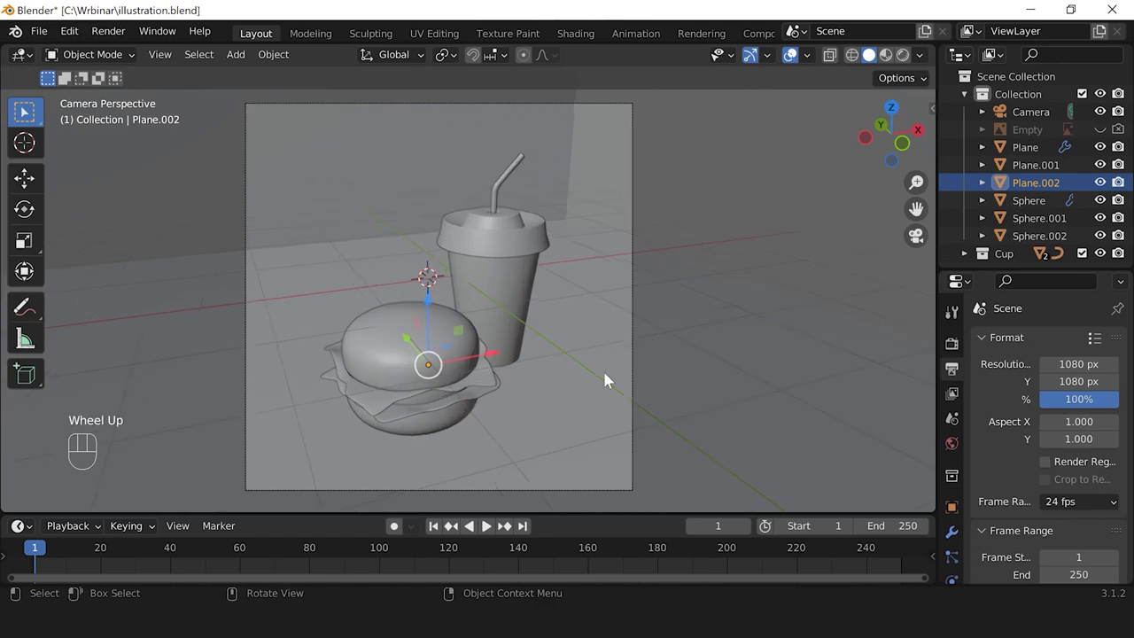
pyautogui.scroll(-2, 538, 298)
pyautogui.moveTo(539, 299); pyautogui.dragTo(504, 317, button='middle')
pyautogui.scroll(-1, 510, 241)
pyautogui.scroll(2, 550, 225)
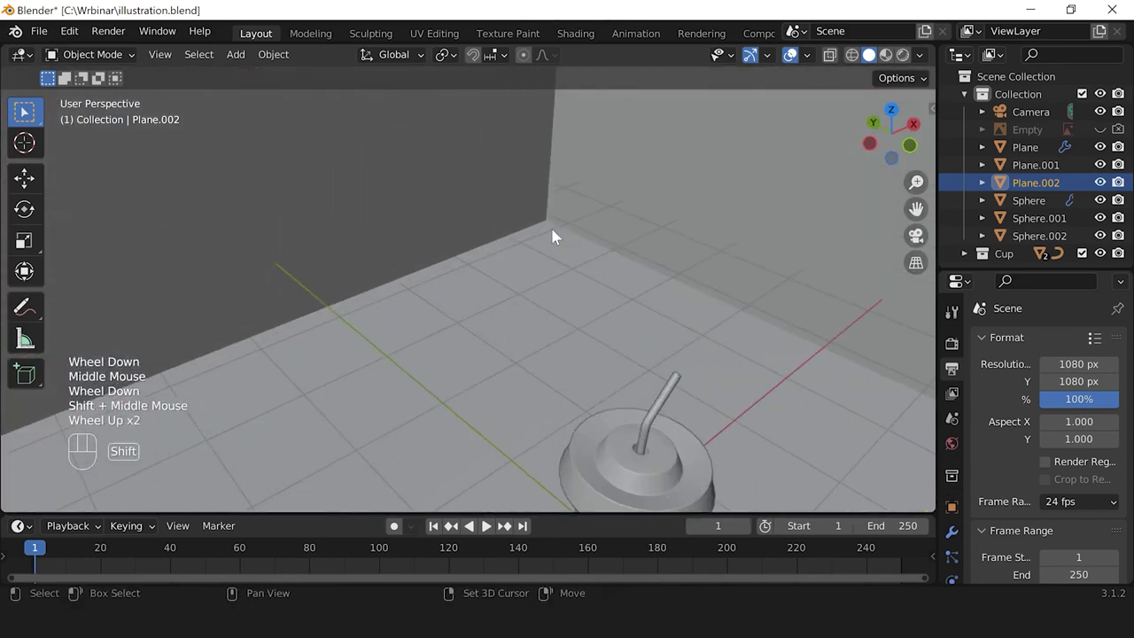
pyautogui.keyDown('shift'); pyautogui.moveTo(550, 225); pyautogui.dragTo(452, 313, button='middle'); pyautogui.keyUp('shift')
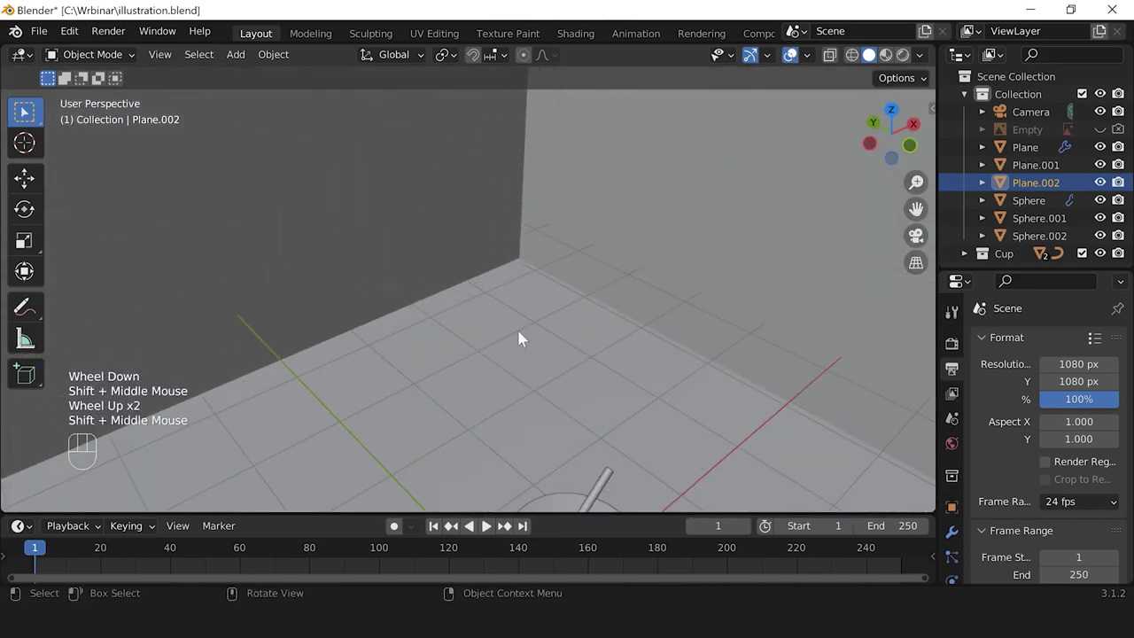
pyautogui.scroll(-3, 517, 327)
pyautogui.moveTo(496, 301); pyautogui.dragTo(528, 335, button='middle')
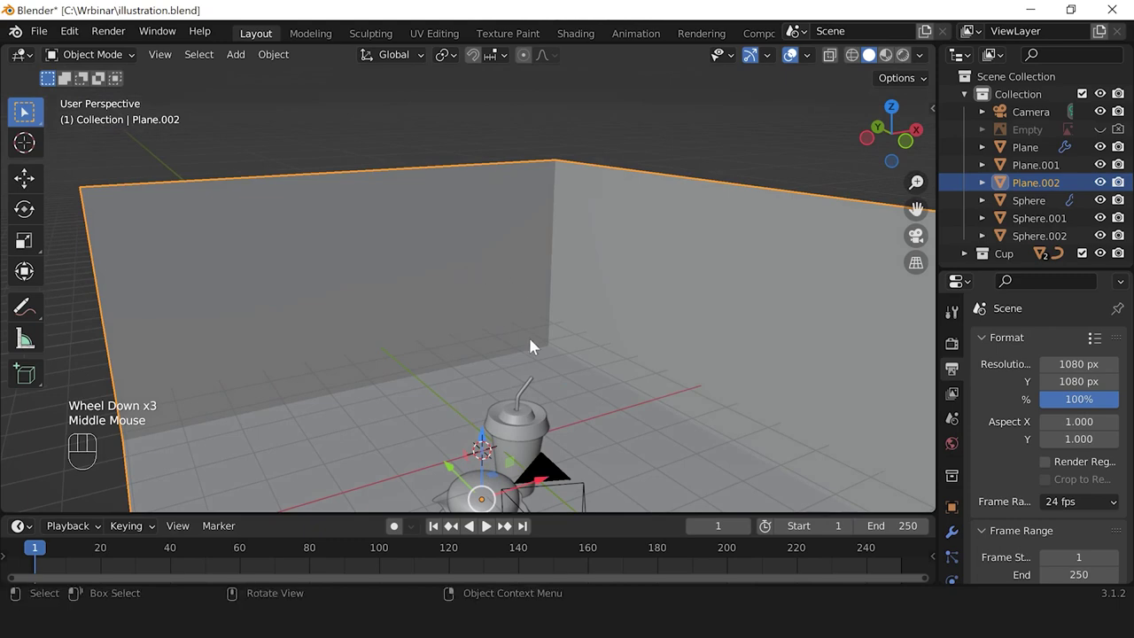
pyautogui.scroll(2, 528, 334)
pyautogui.keyDown('shift'); pyautogui.moveTo(576, 378); pyautogui.dragTo(538, 310, button='middle'); pyautogui.keyUp('shift')
pyautogui.scroll(-3, 549, 323)
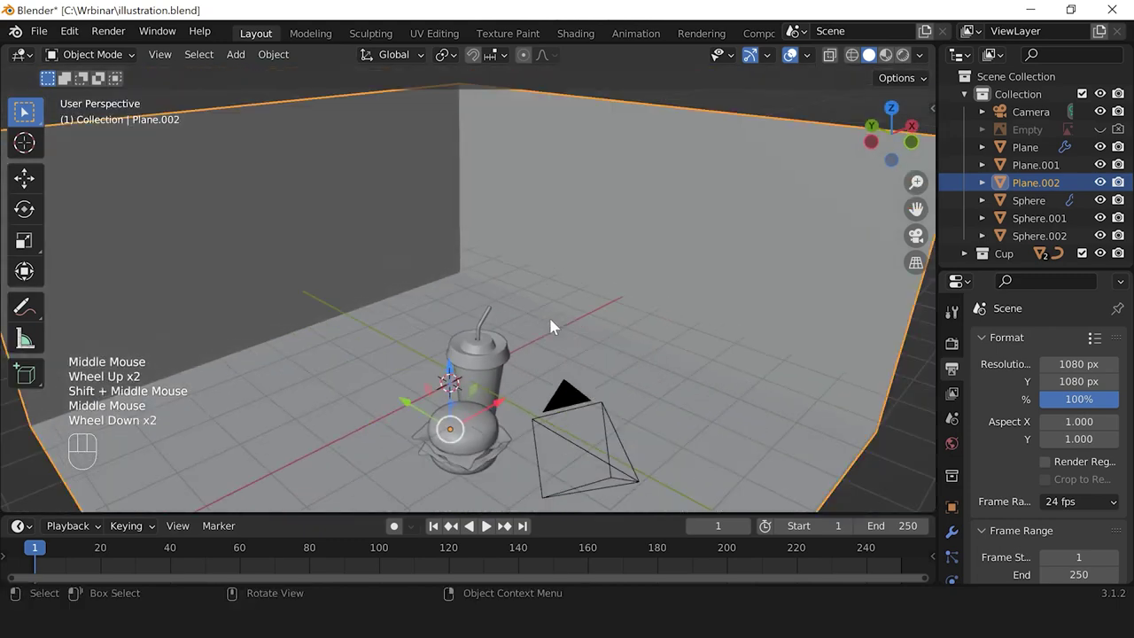
pyautogui.moveTo(496, 263); pyautogui.dragTo(525, 278, button='middle')
pyautogui.scroll(1, 524, 279)
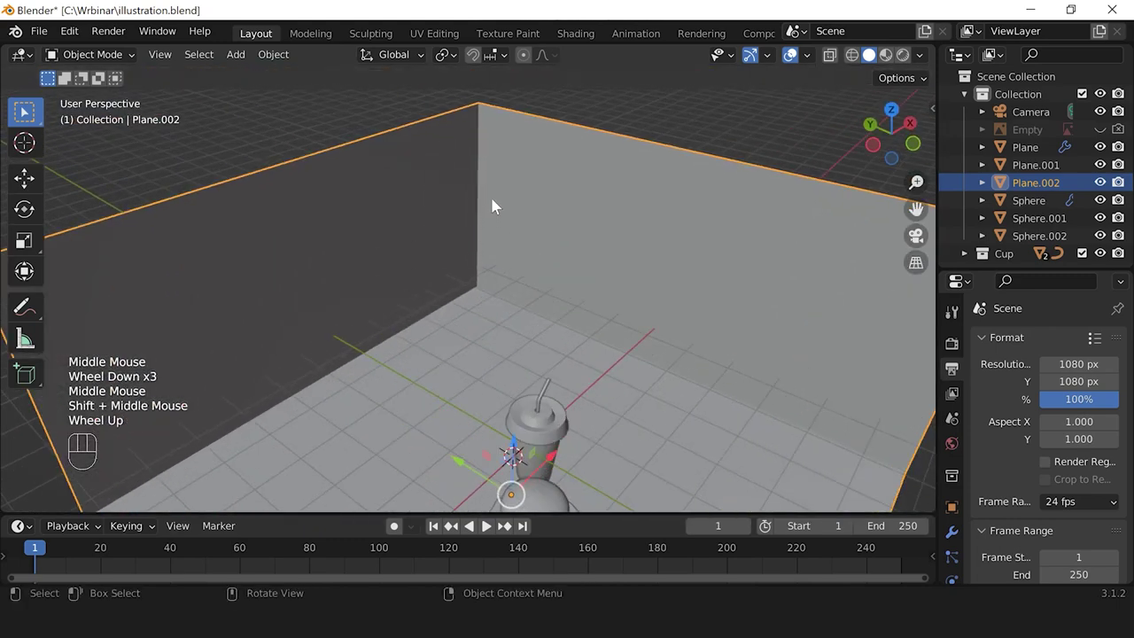
pyautogui.scroll(3, 455, 315)
pyautogui.moveTo(455, 315); pyautogui.dragTo(518, 315, button='middle')
pyautogui.scroll(-2, 518, 314)
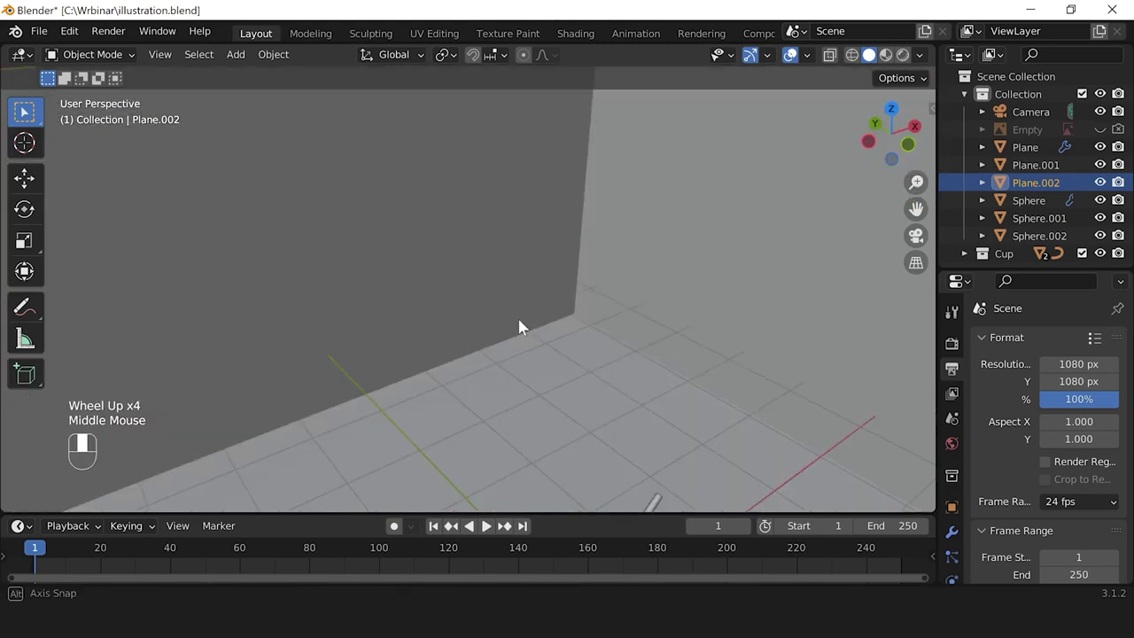
pyautogui.scroll(-1, 522, 317)
pyautogui.scroll(1, 554, 314)
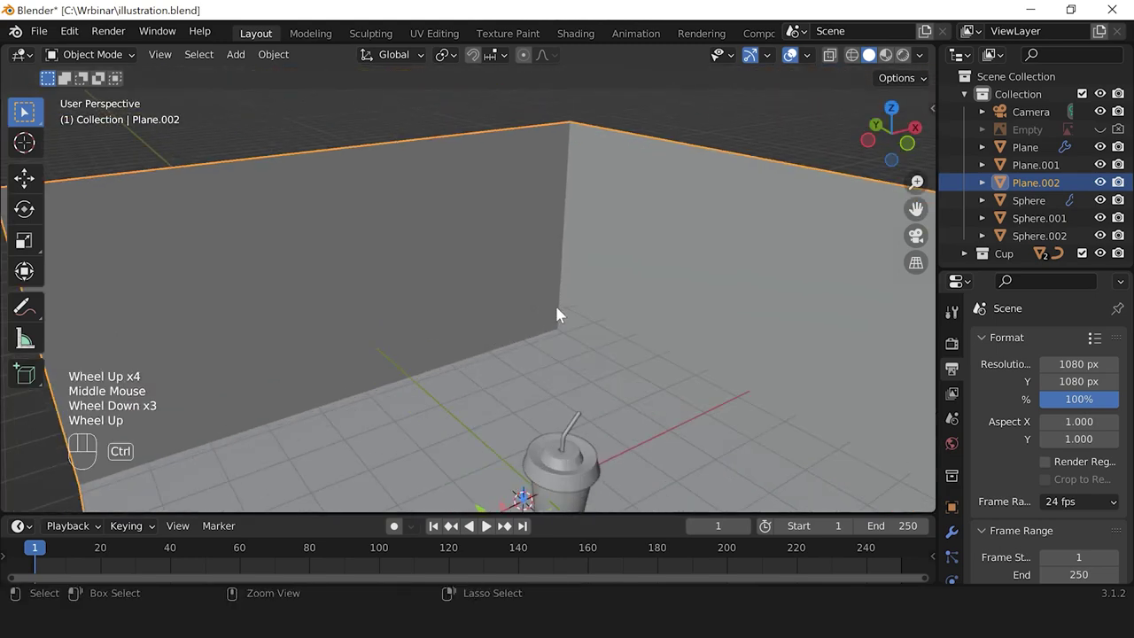
# Step: Apply the room's scale with Ctrl+A
pyautogui.hotkey('ctrl', 'a')
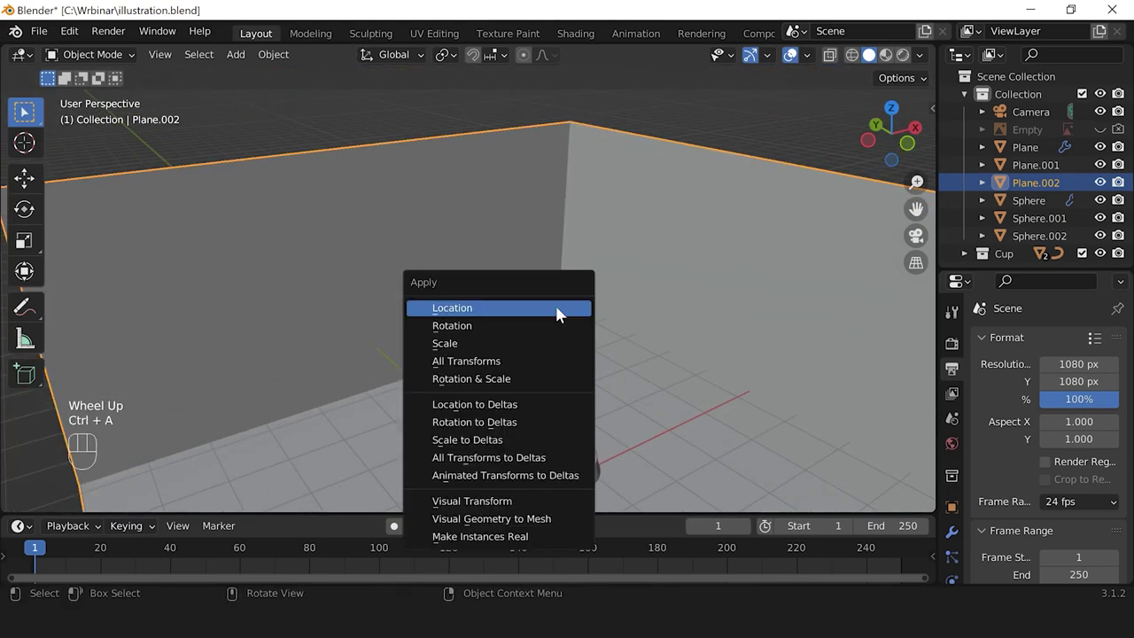
pyautogui.click(452, 344)
pyautogui.scroll(-1, 553, 349)
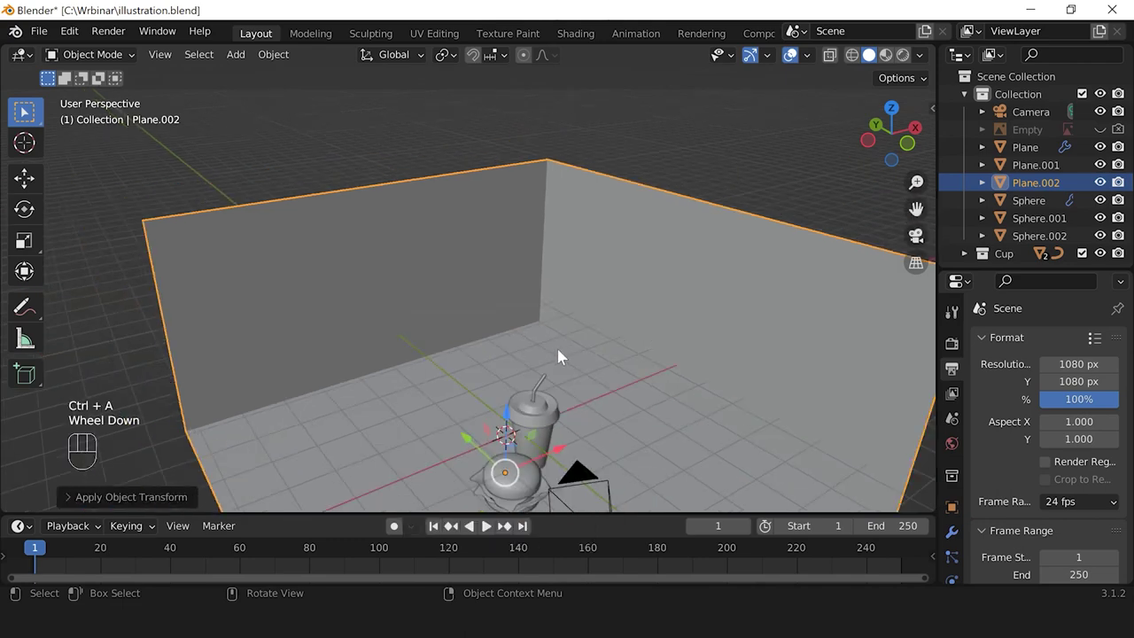
pyautogui.moveTo(559, 309); pyautogui.dragTo(572, 321, button='middle')
pyautogui.scroll(1, 572, 321)
# Step: In Edit Mode, select the vertical corner edge and both floor seams of the room
pyautogui.press('Tab')
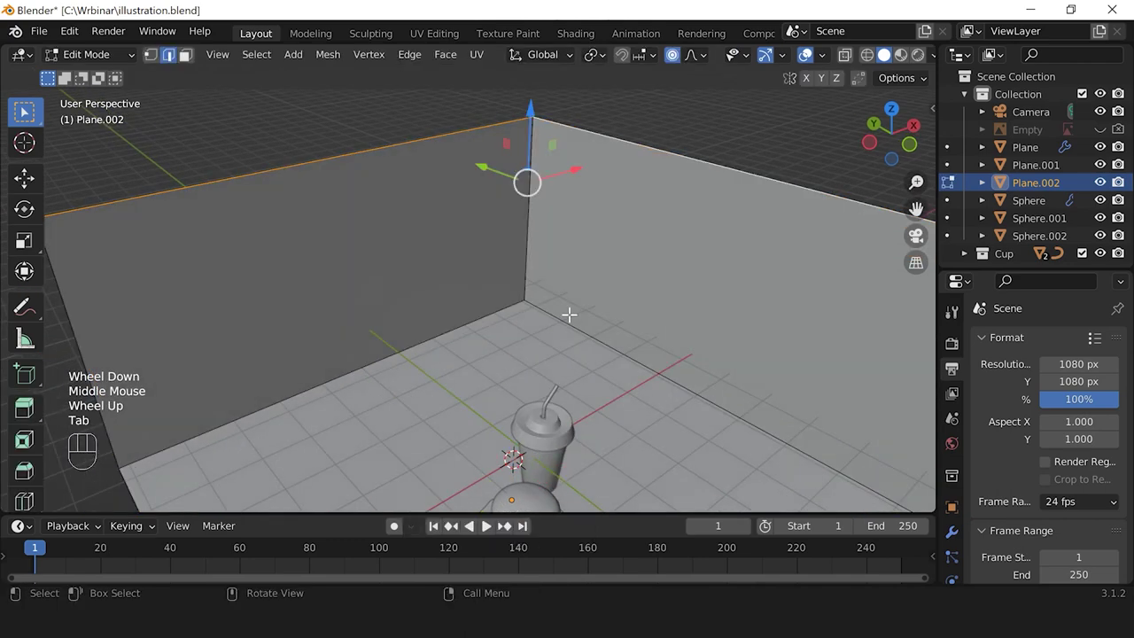
pyautogui.click(527, 274)
pyautogui.keyDown('shift'); pyautogui.click(469, 324); pyautogui.keyUp('shift')
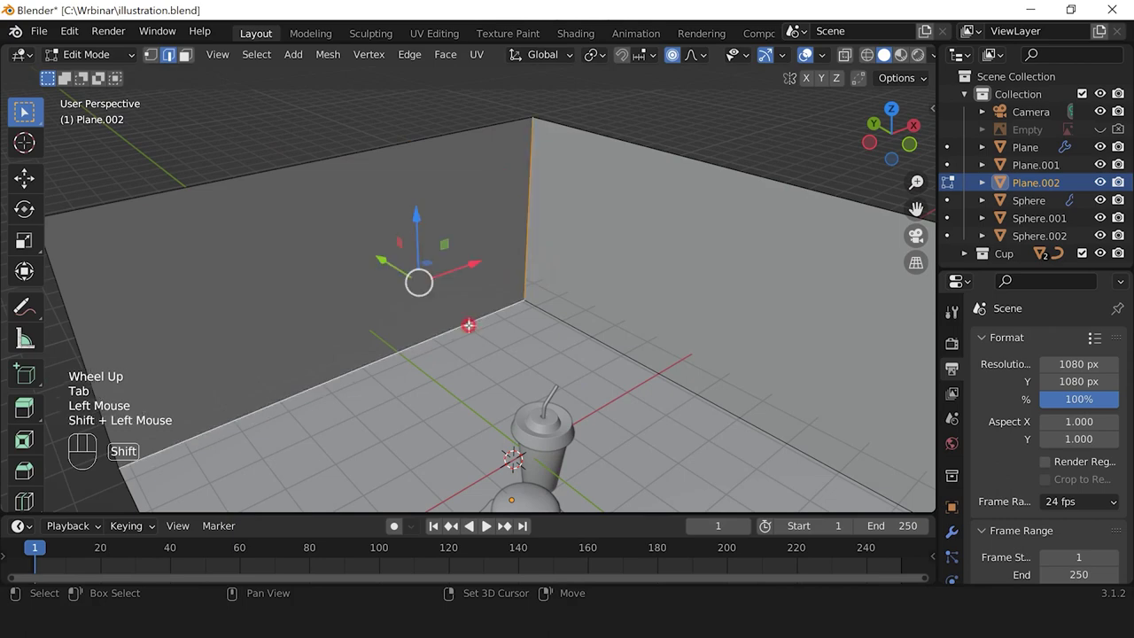
pyautogui.keyDown('shift'); pyautogui.click(586, 332); pyautogui.keyUp('shift')
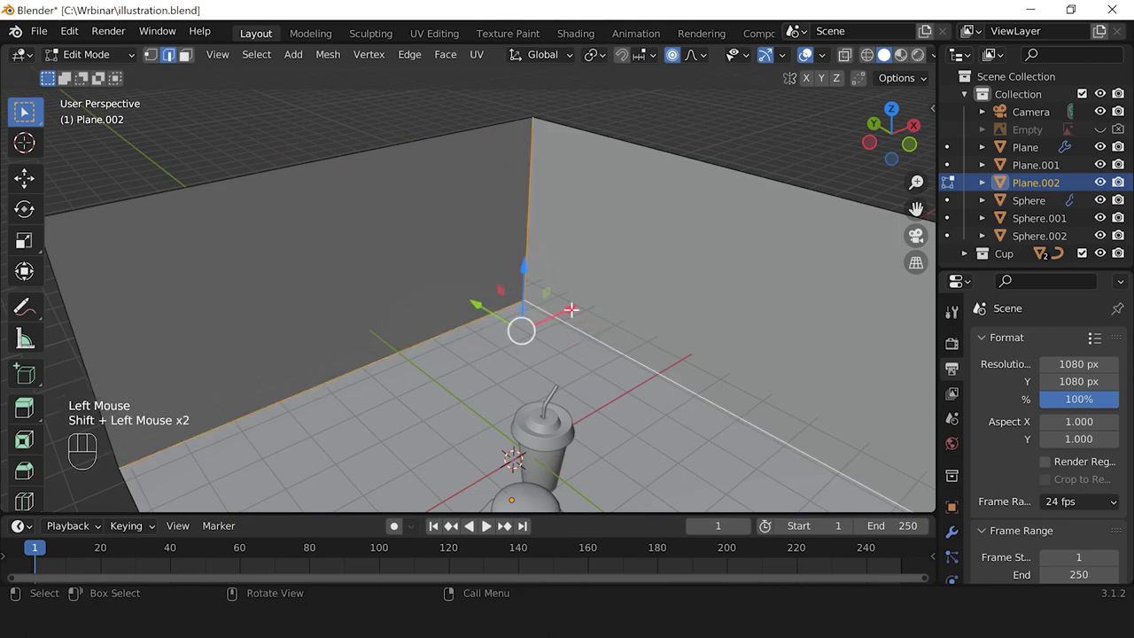
pyautogui.scroll(2, 571, 307)
pyautogui.scroll(-1, 571, 308)
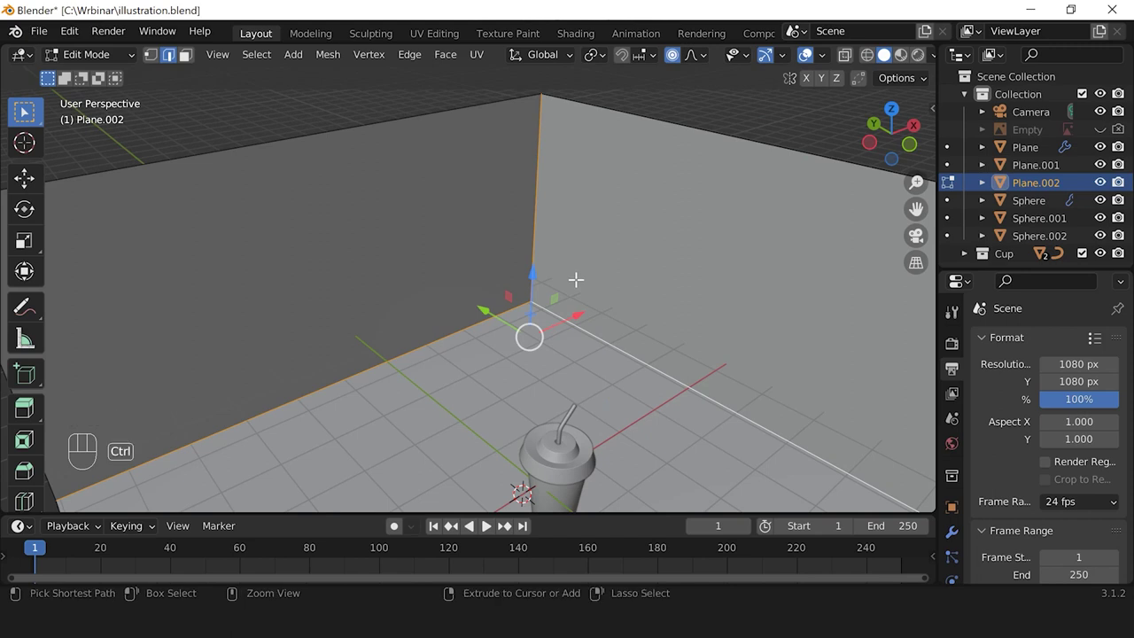
# Step: Bevel those edges with 16 segments at about 1.33 m width, then return to Object Mode
pyautogui.hotkey('ctrl', 'b')
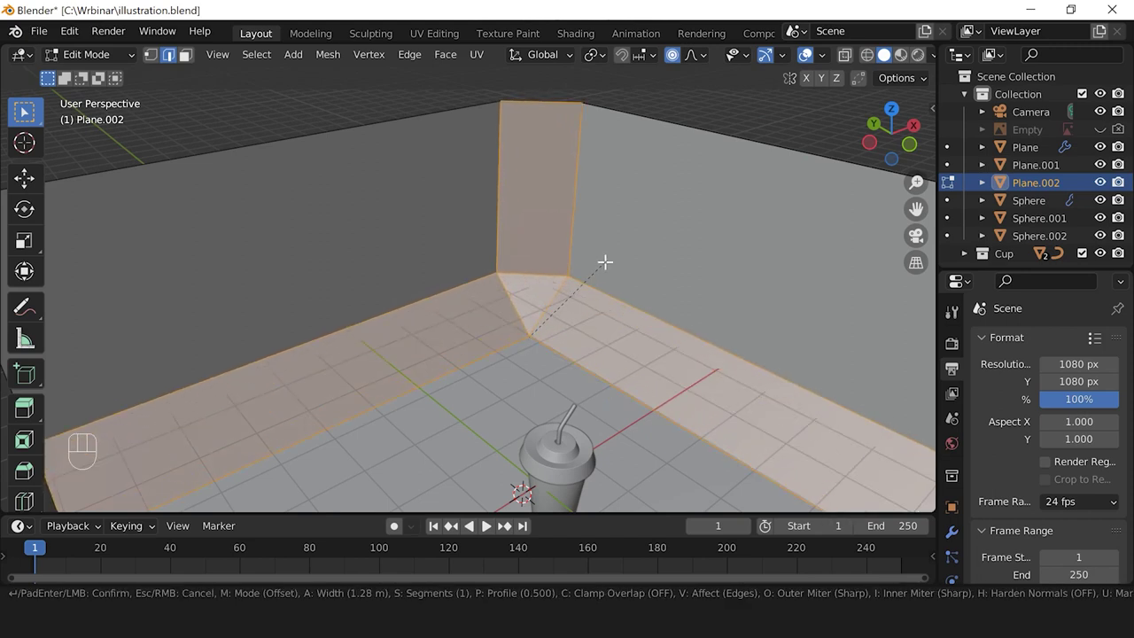
pyautogui.scroll(2, 604, 262)
pyautogui.scroll(9, 604, 262)
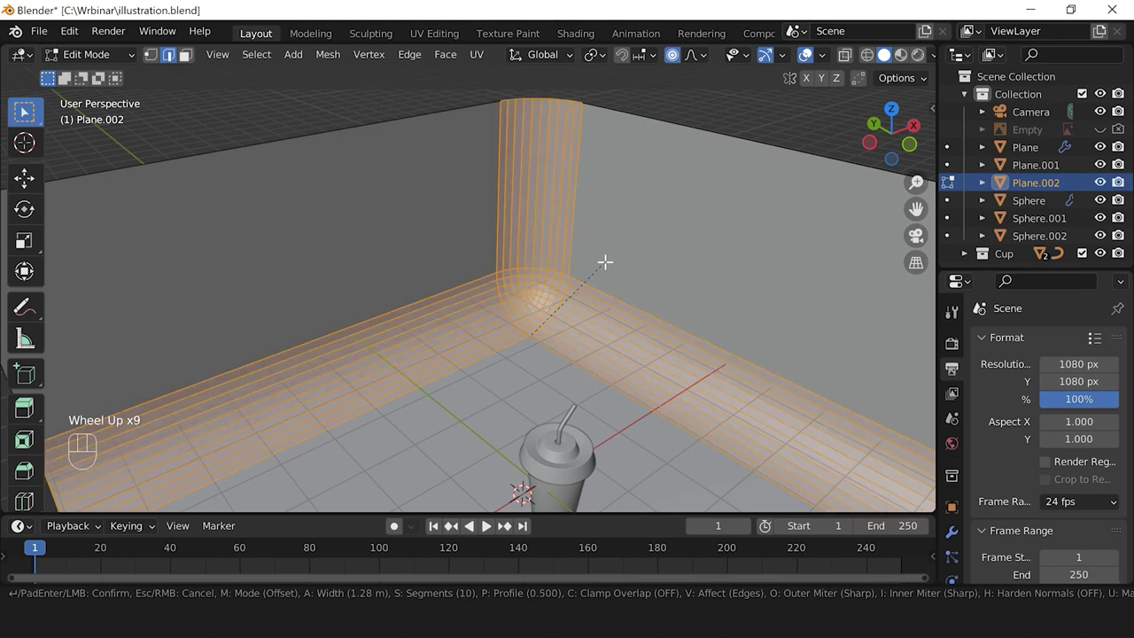
pyautogui.scroll(1, 604, 263)
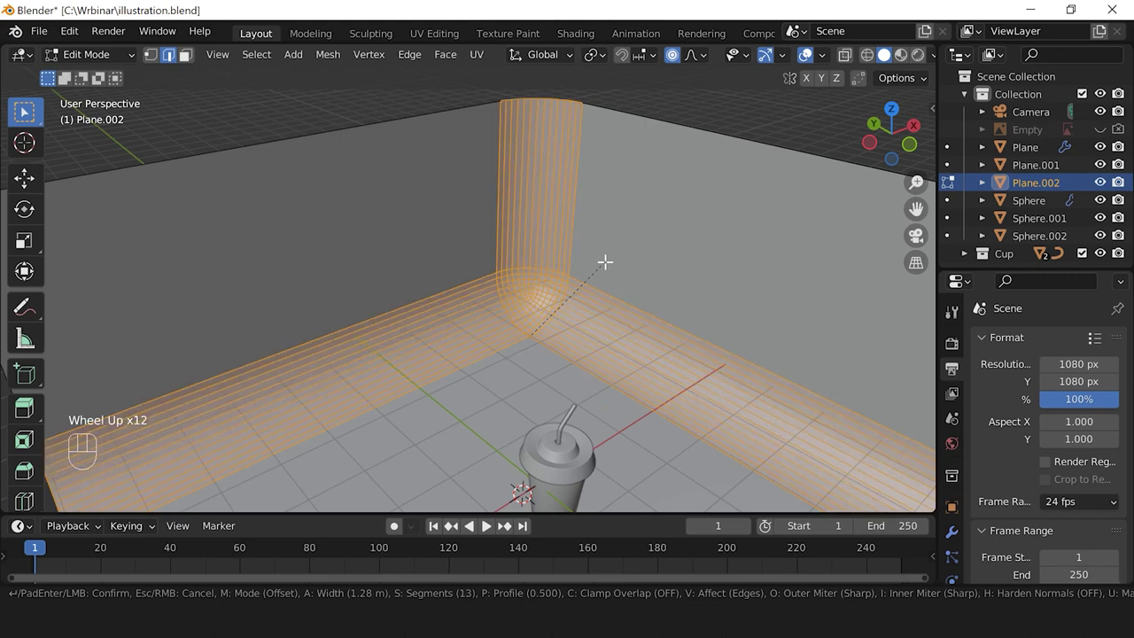
pyautogui.scroll(1, 604, 262)
pyautogui.scroll(1, 604, 262)
pyautogui.scroll(1, 608, 258)
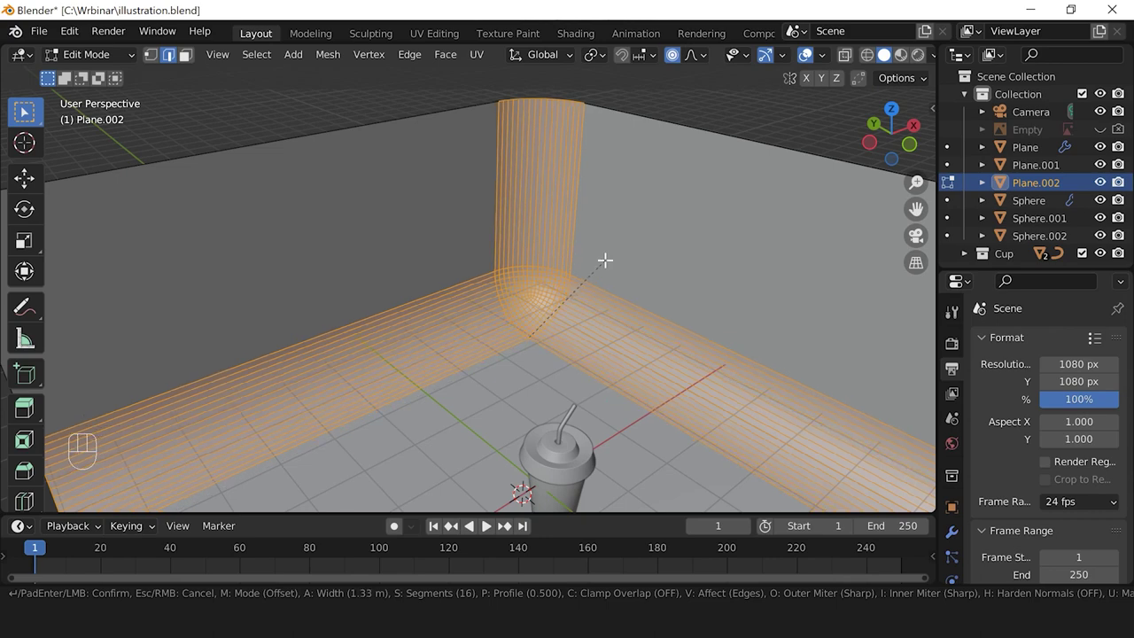
pyautogui.click(604, 259)
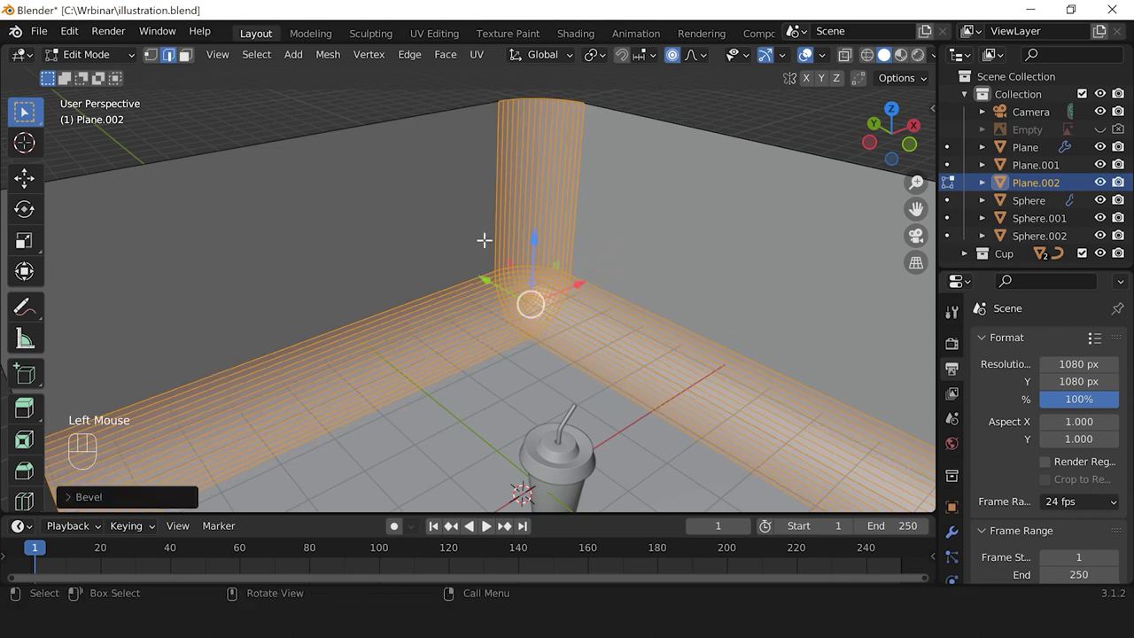
pyautogui.scroll(-2, 465, 374)
pyautogui.moveTo(589, 337); pyautogui.dragTo(626, 308, button='middle')
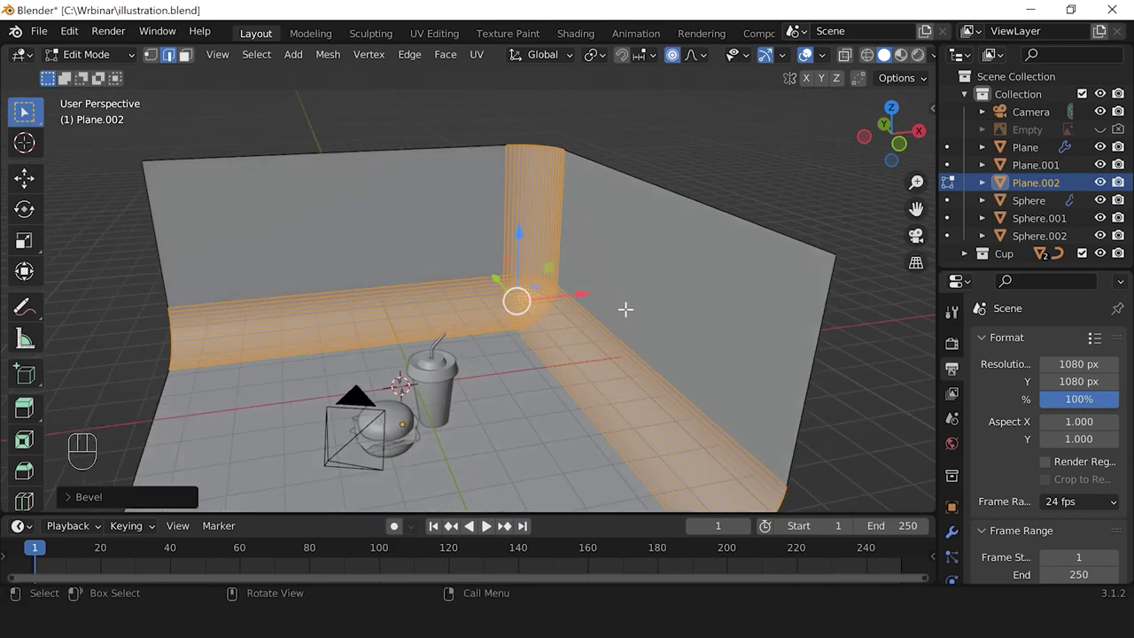
pyautogui.press('Tab')
pyautogui.scroll(-2, 623, 316)
pyautogui.moveTo(623, 329)
pyautogui.mouseDown(button='middle')
pyautogui.moveTo(625, 361)
pyautogui.moveTo(626, 341)
pyautogui.moveTo(607, 343)
pyautogui.mouseUp(button='middle')
pyautogui.scroll(2, 625, 342)
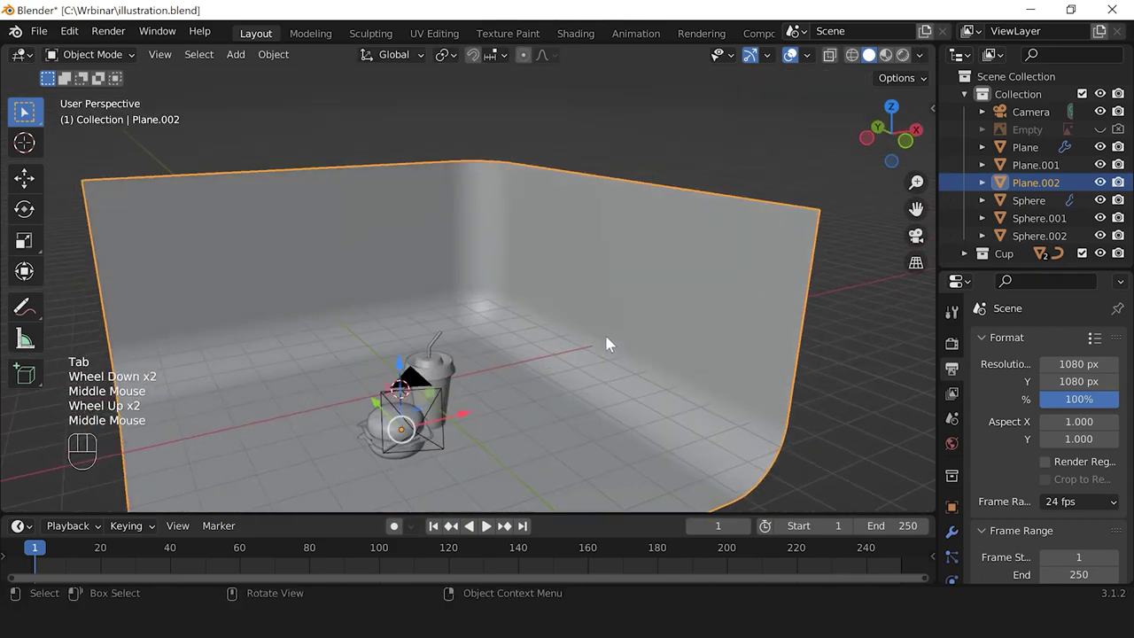
# Step: Deselect the room, center the camera view on the burger and cup, and hide gizmos and overlays
pyautogui.rightClick(589, 239)
pyautogui.click(638, 118)
pyautogui.scroll(-3, 645, 212)
pyautogui.scroll(3, 572, 342)
pyautogui.press('KP_0')
pyautogui.scroll(2, 552, 368)
pyautogui.keyDown('shift'); pyautogui.moveTo(552, 369); pyautogui.dragTo(458, 216, button='middle'); pyautogui.keyUp('shift')
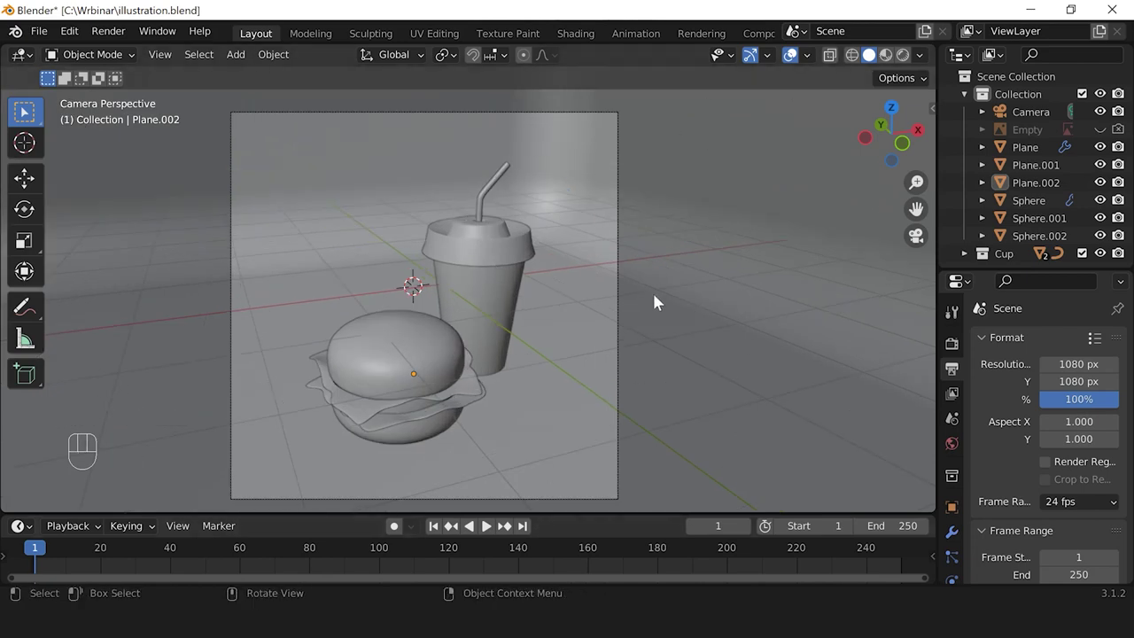
pyautogui.click(749, 55)
pyautogui.click(788, 55)
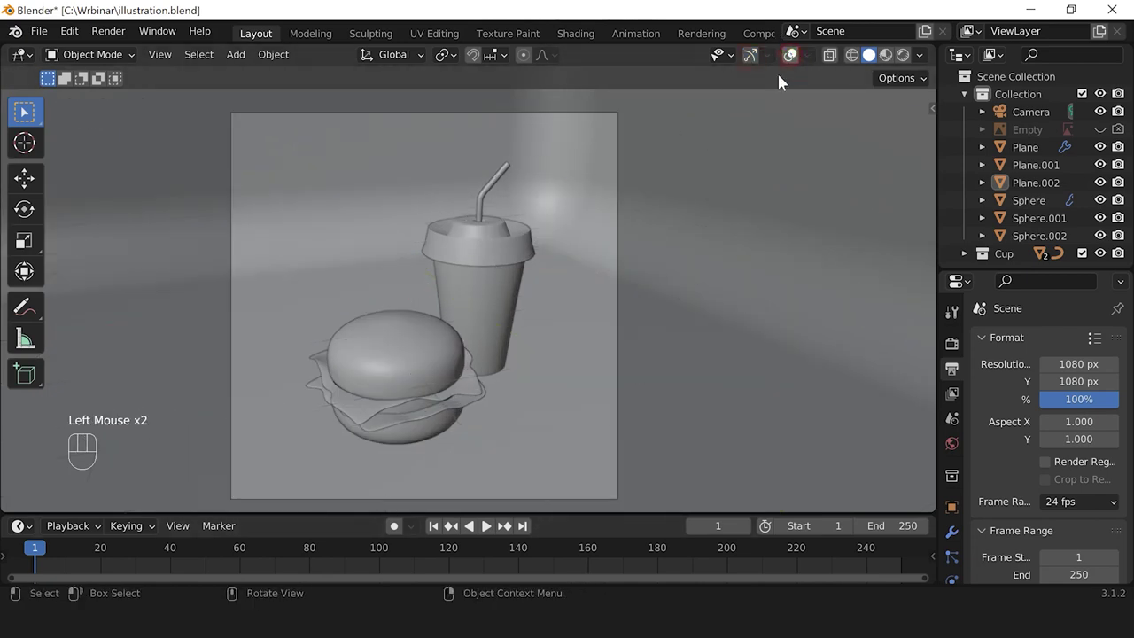
pyautogui.scroll(-1, 511, 374)
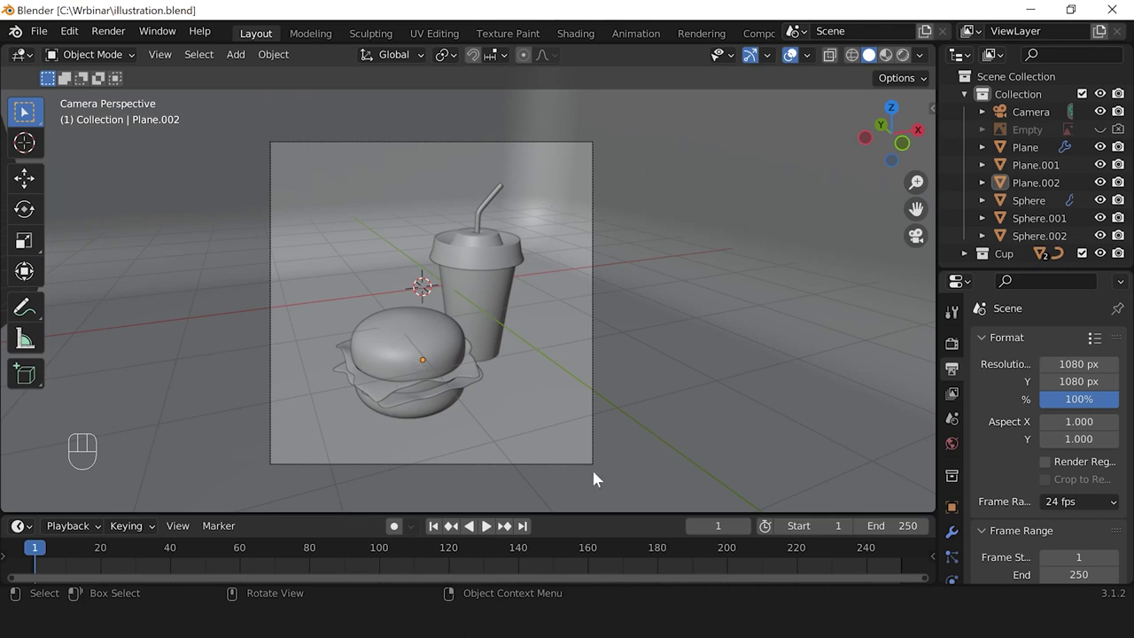
# Step: Give the cup body a new material named 'Red'
pyautogui.click(497, 291)
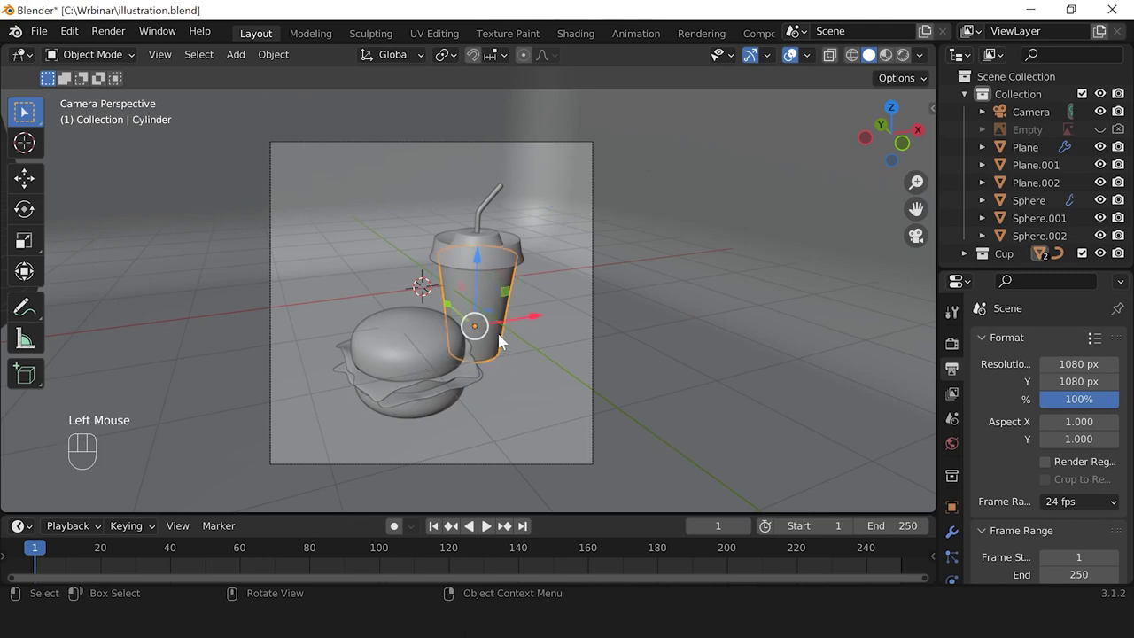
pyautogui.scroll(-7, 953, 365)
pyautogui.scroll(-1, 951, 357)
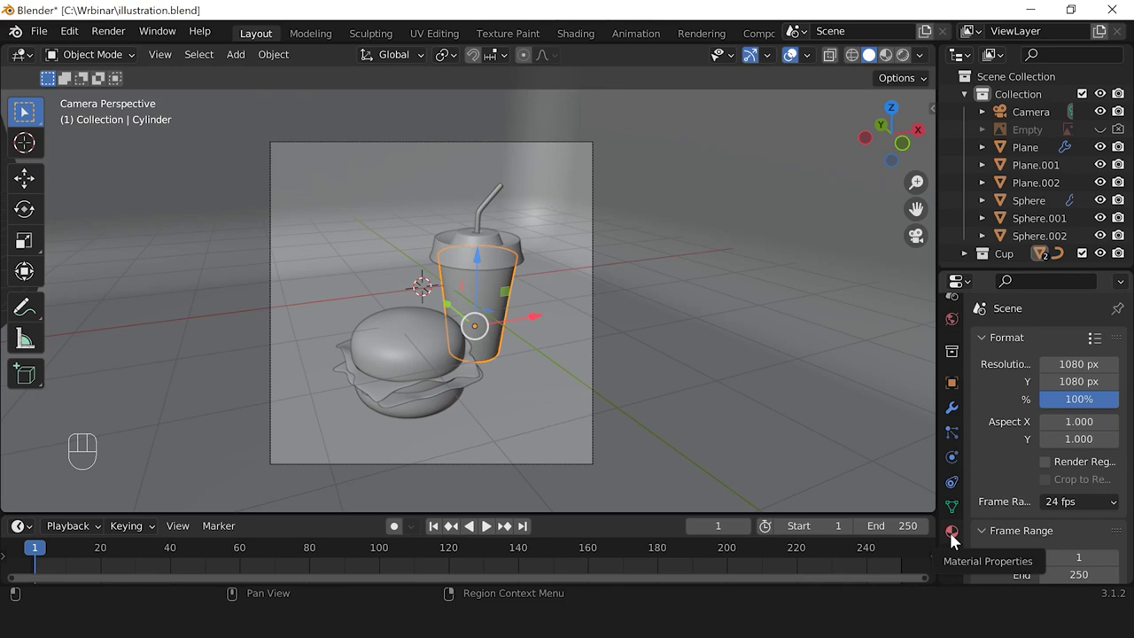
pyautogui.click(949, 531)
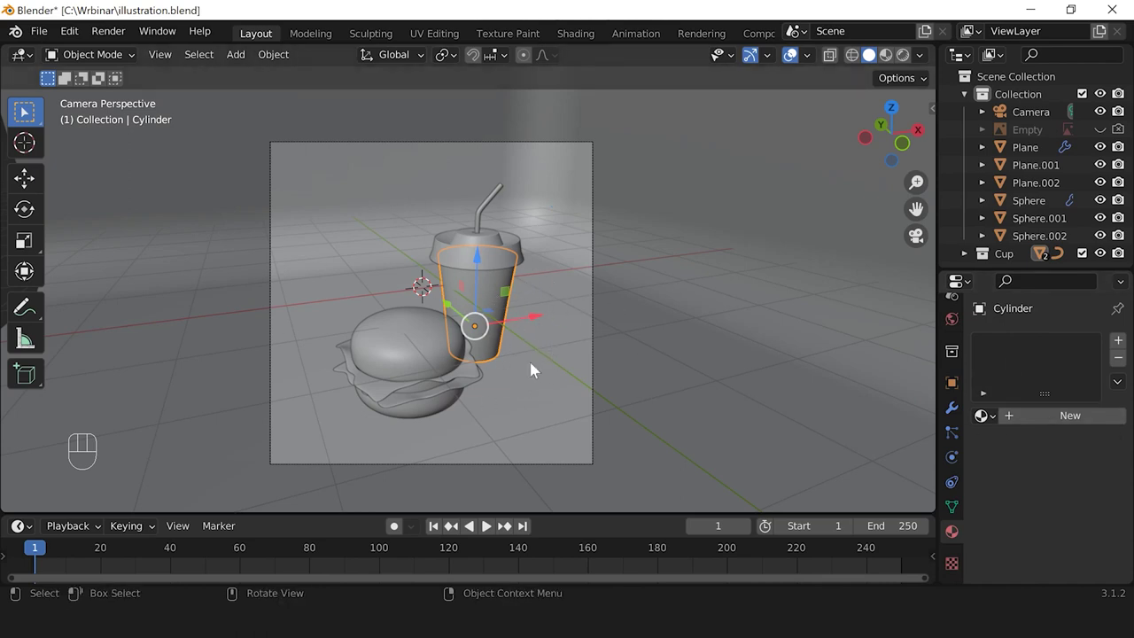
pyautogui.click(1066, 416)
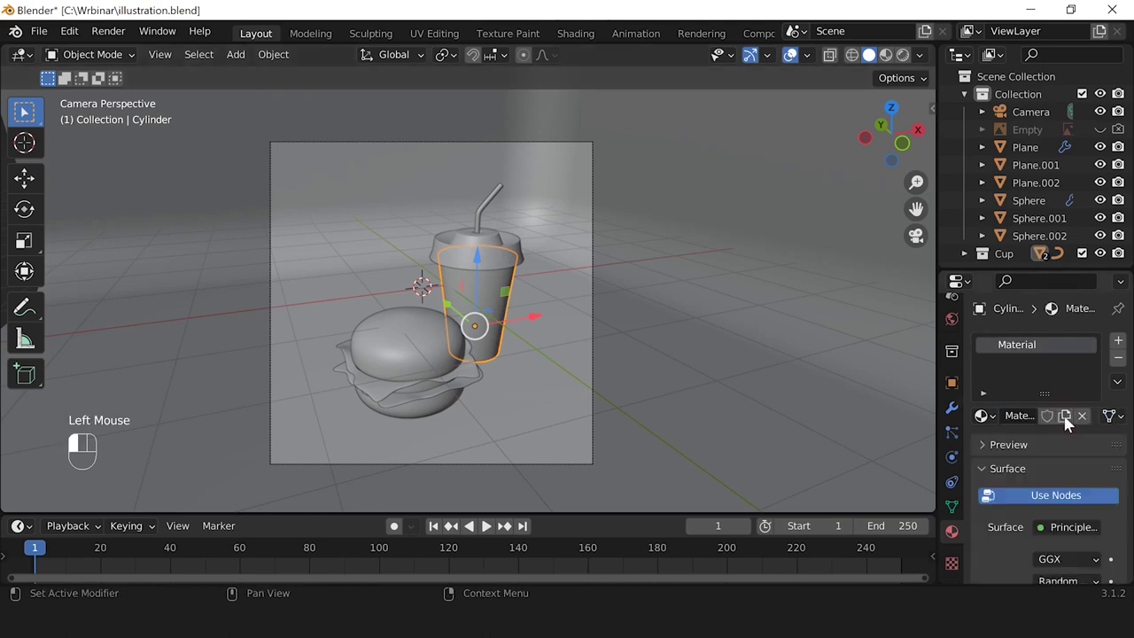
pyautogui.doubleClick(1023, 346)
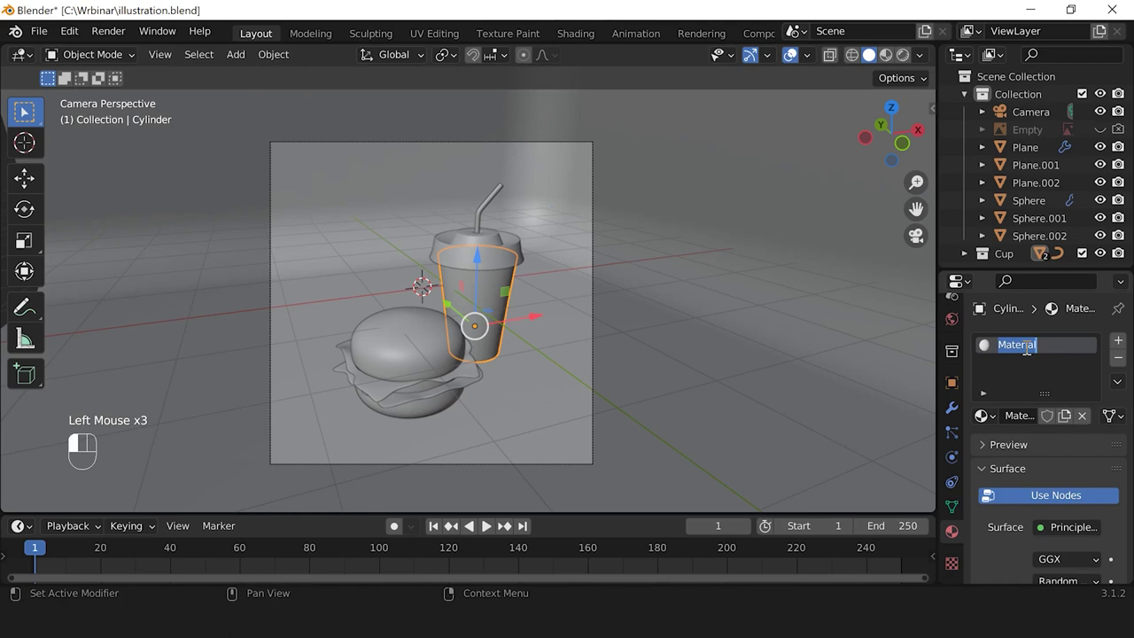
pyautogui.write('Red')
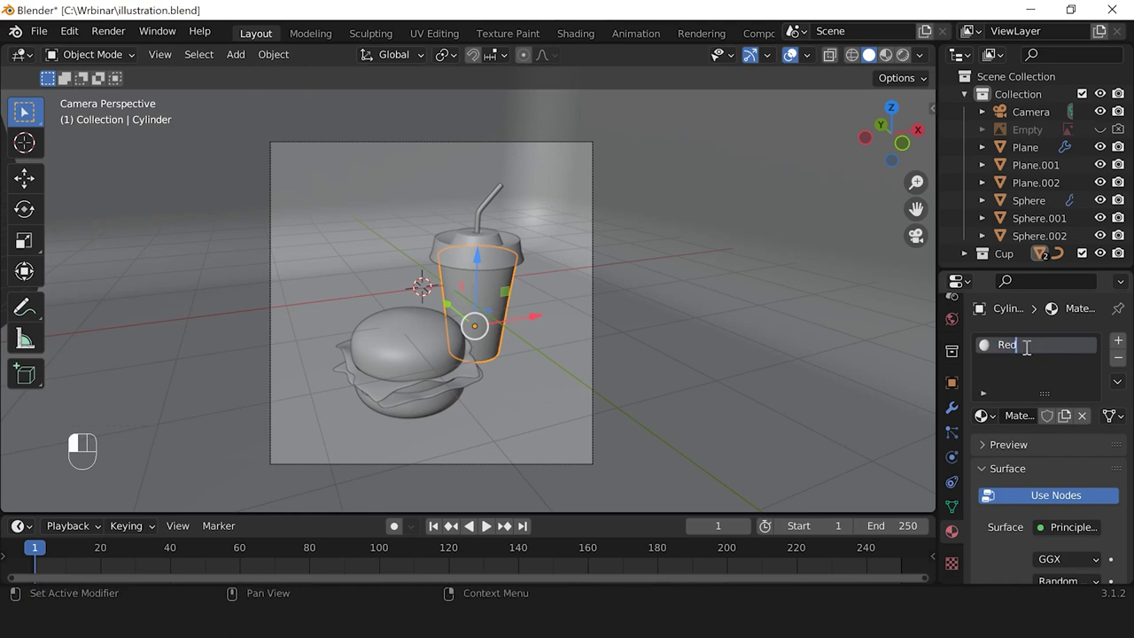
pyautogui.press('Return')
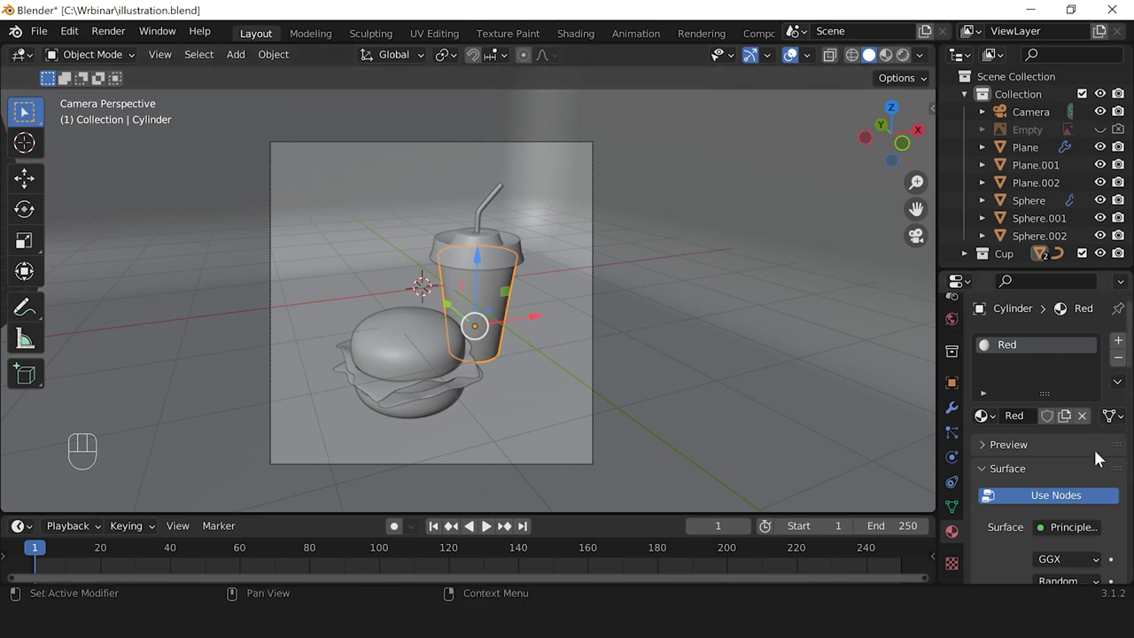
# Step: Set the Red material's base colour to red (HSV 0.992, 0.930, 0.800)
pyautogui.scroll(-8, 1114, 456)
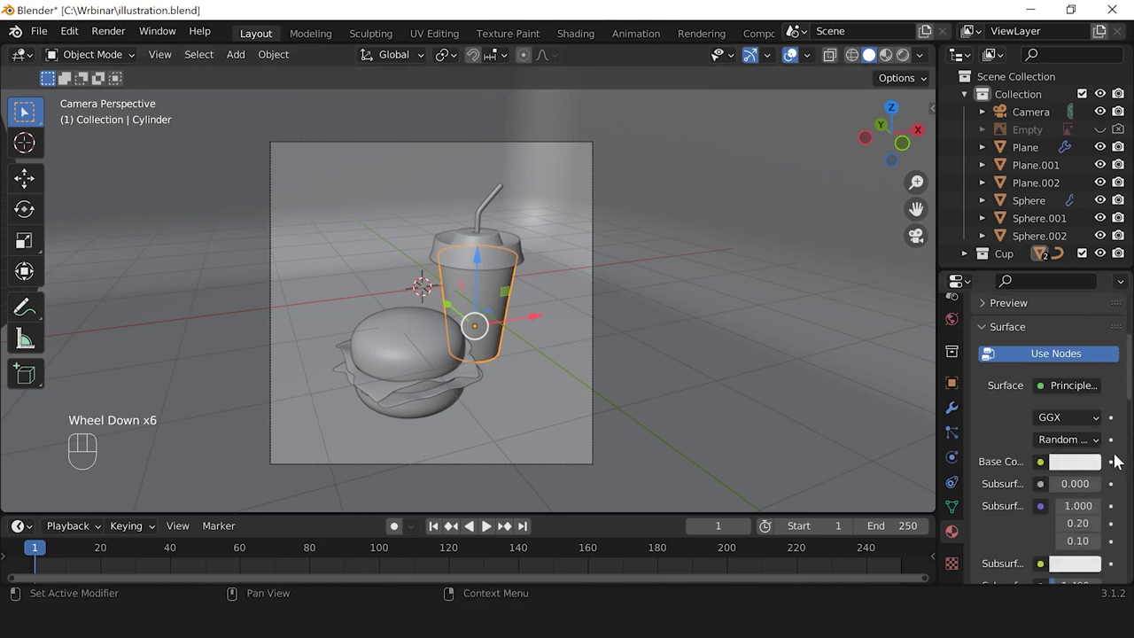
pyautogui.scroll(-2, 1114, 456)
pyautogui.scroll(1, 1098, 425)
pyautogui.moveTo(962, 367); pyautogui.dragTo(877, 367)
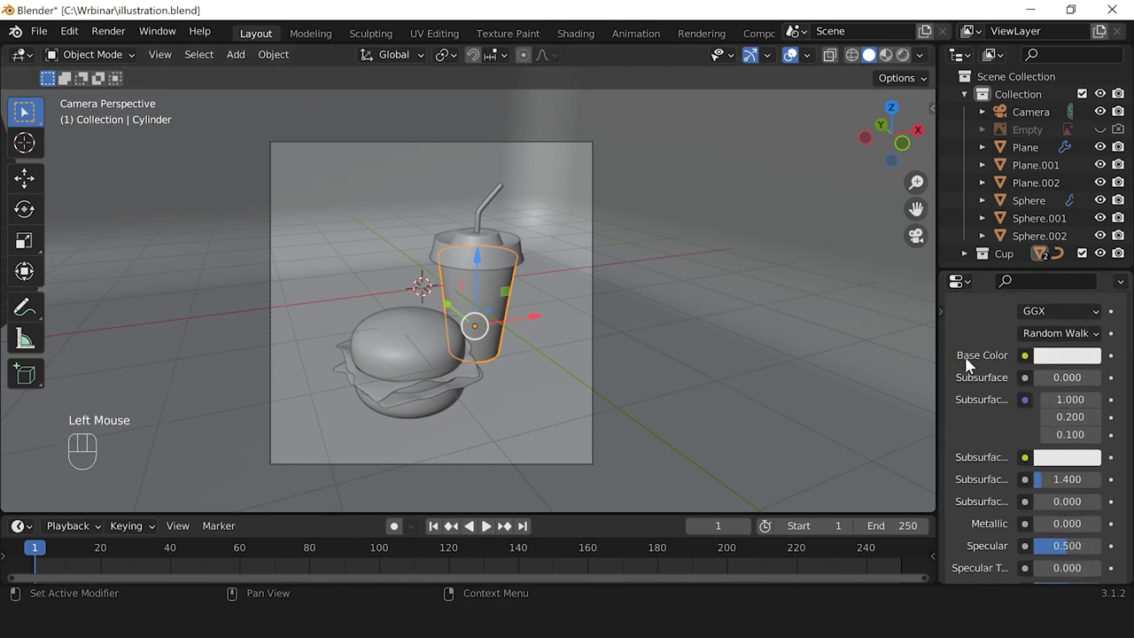
pyautogui.click(1072, 363)
pyautogui.click(1010, 204)
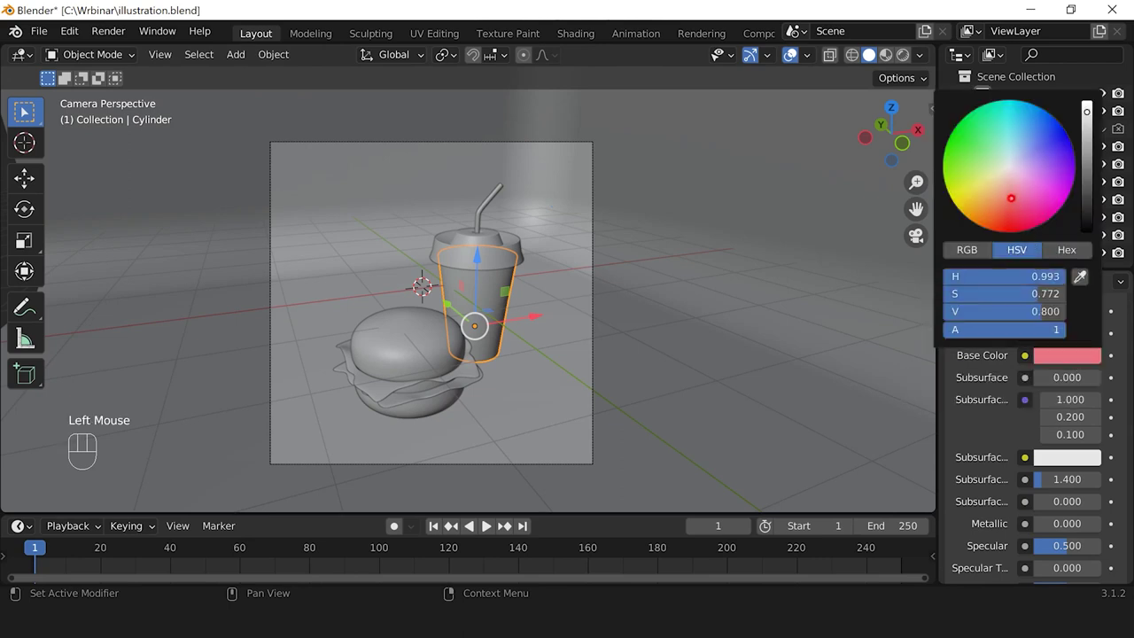
pyautogui.moveTo(1011, 203); pyautogui.dragTo(1012, 213)
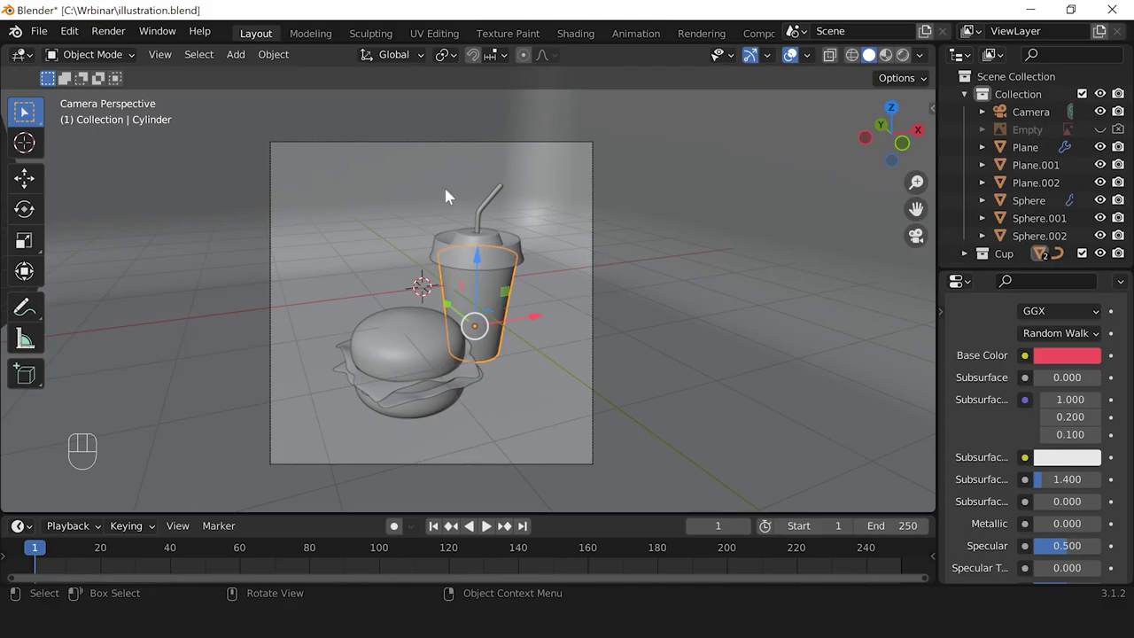
pyautogui.click(887, 55)
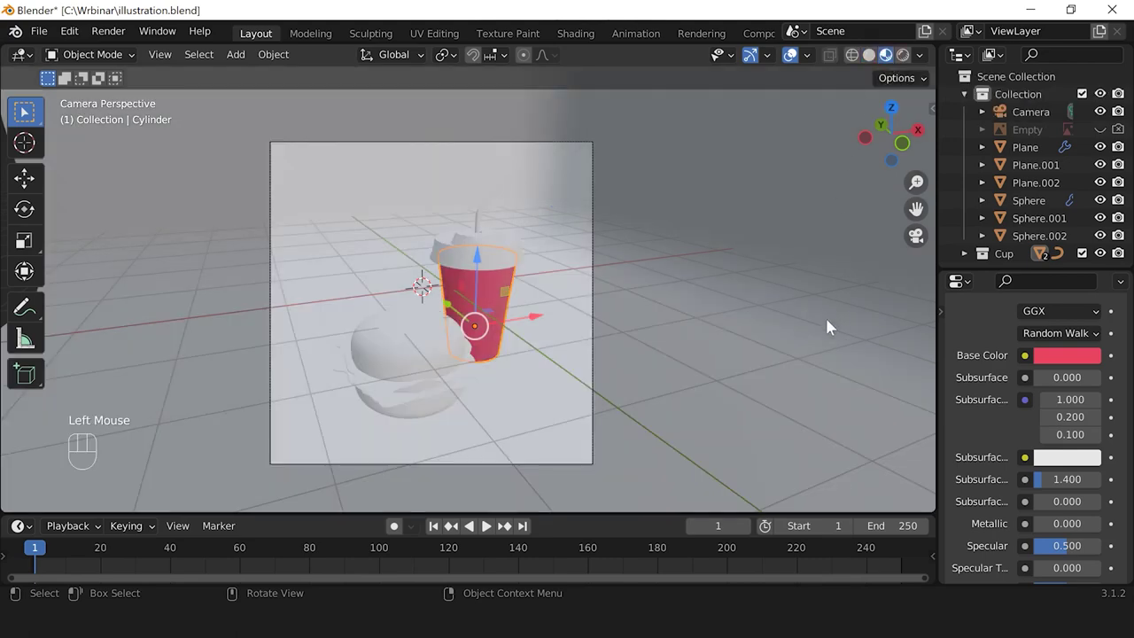
pyautogui.scroll(1, 473, 281)
pyautogui.scroll(-1, 474, 281)
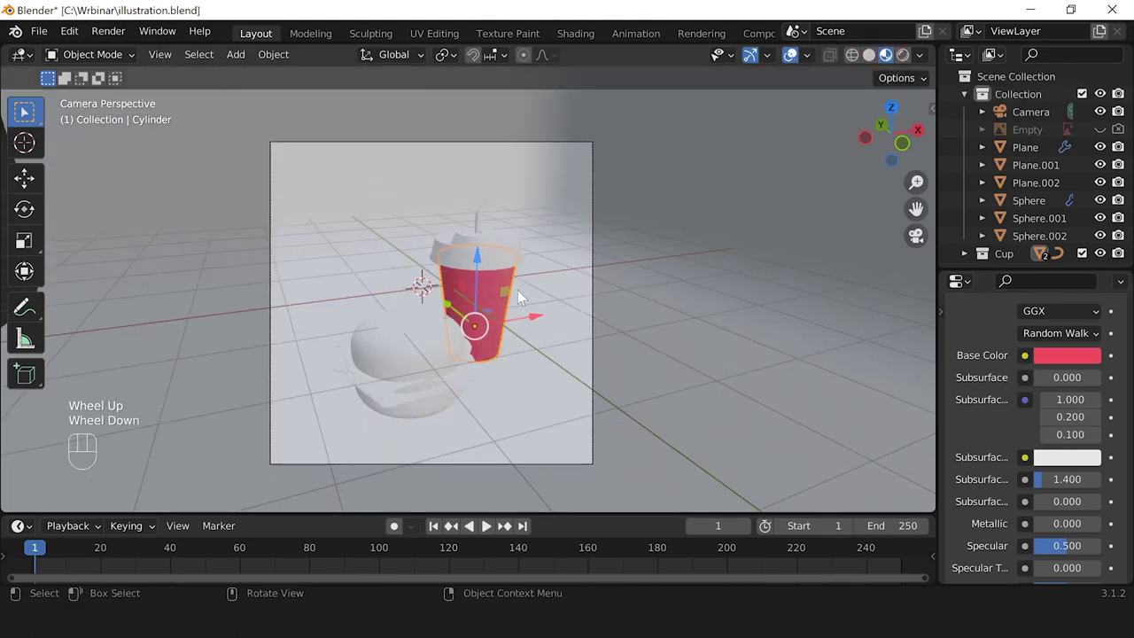
pyautogui.click(1051, 356)
pyautogui.moveTo(1028, 213); pyautogui.dragTo(1012, 217)
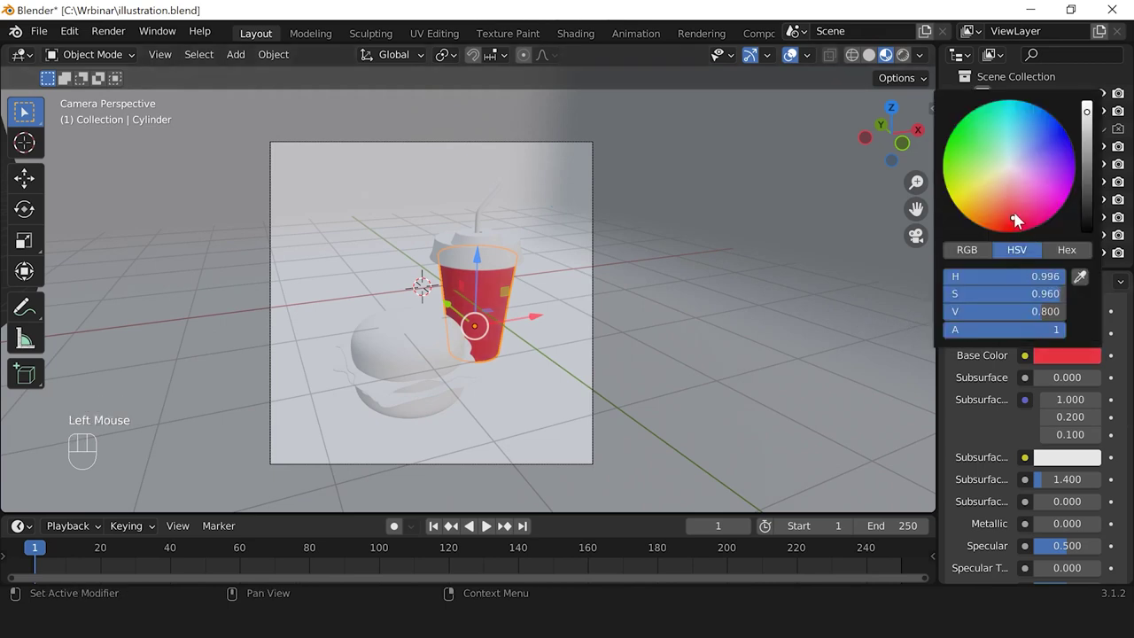
pyautogui.click(658, 362)
pyautogui.scroll(2, 658, 361)
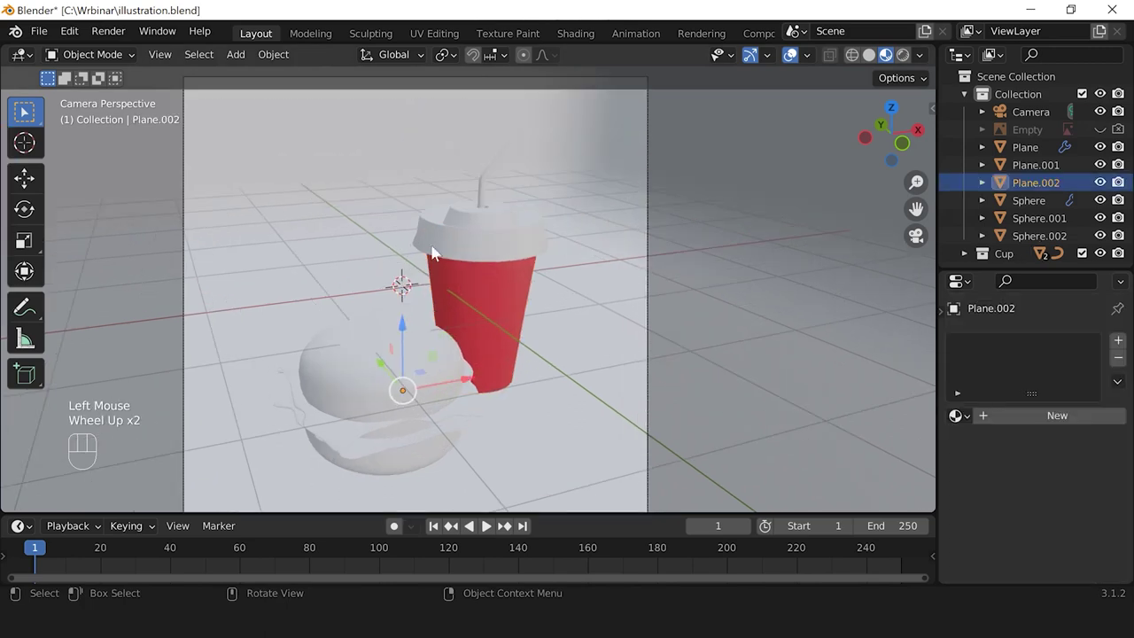
pyautogui.click(552, 313)
pyautogui.scroll(2, 554, 313)
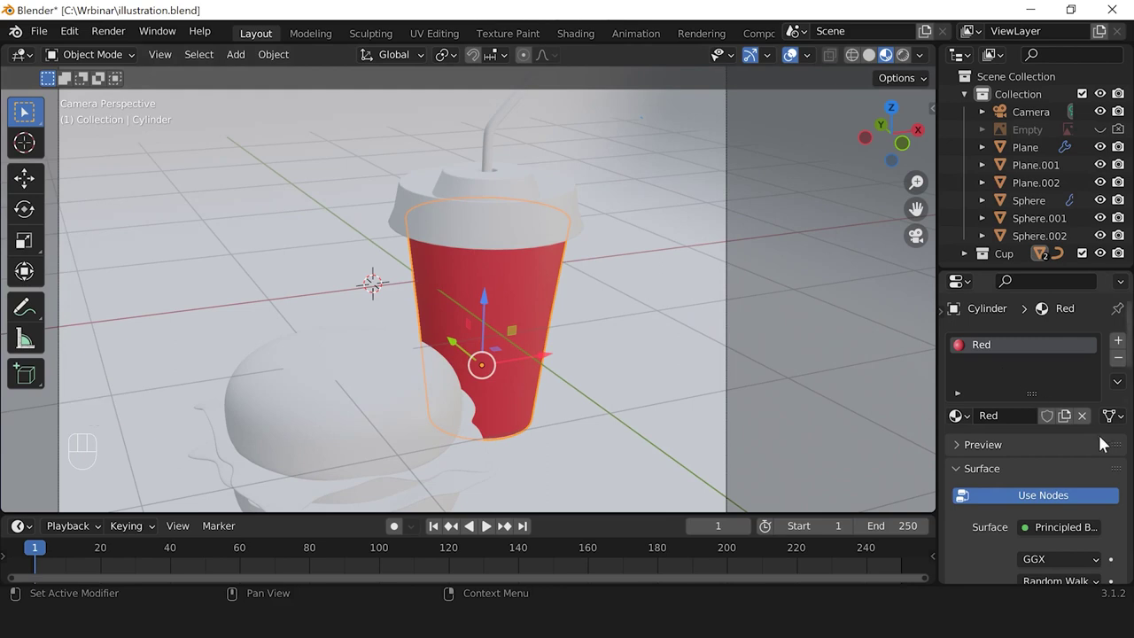
pyautogui.scroll(-3, 1099, 441)
pyautogui.scroll(-9, 1100, 443)
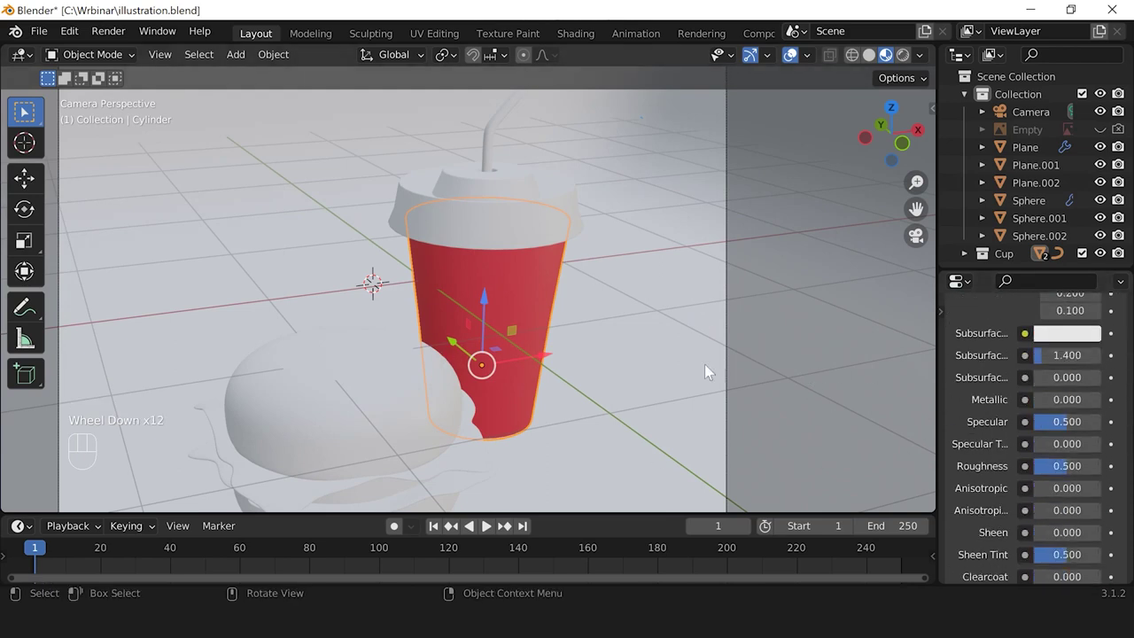
pyautogui.scroll(4, 1096, 397)
pyautogui.scroll(-2, 1097, 398)
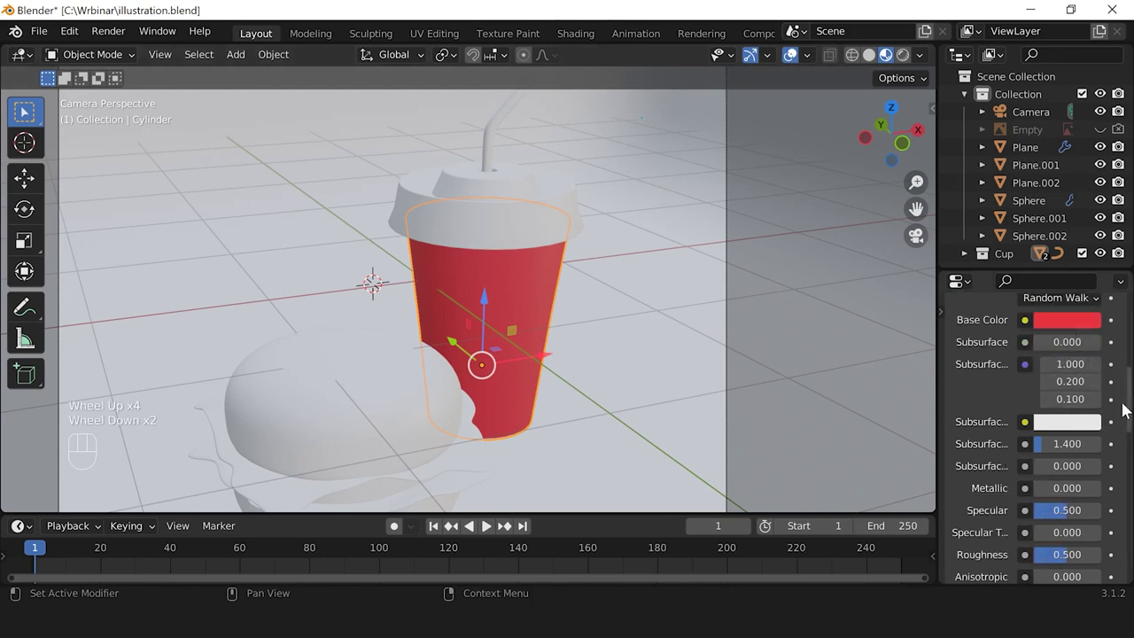
pyautogui.scroll(-6, 1113, 398)
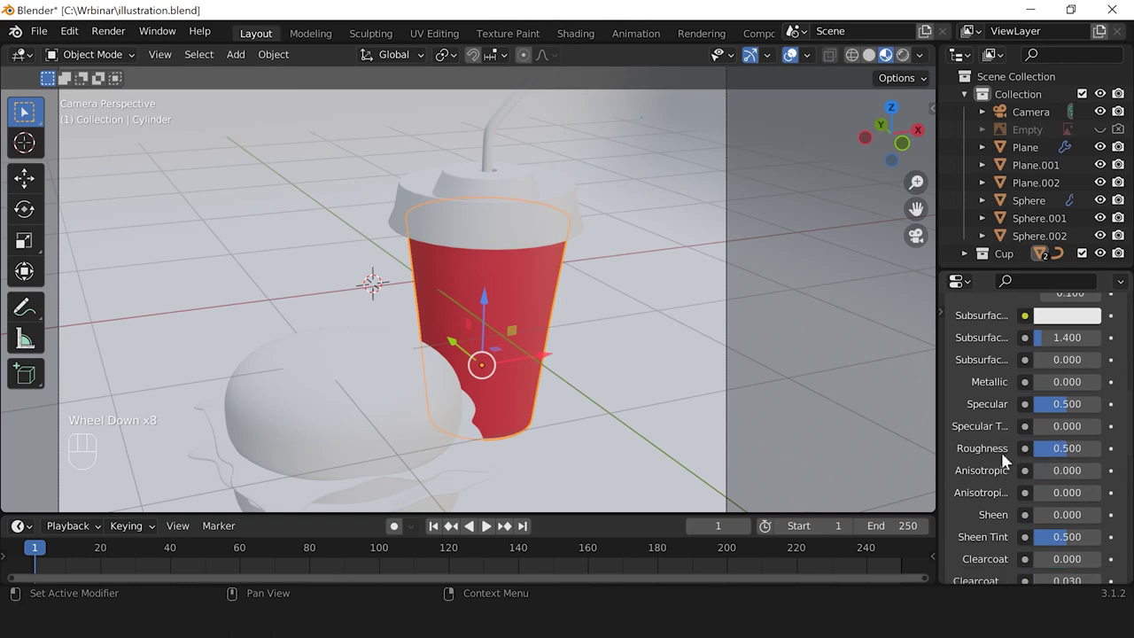
pyautogui.moveTo(1062, 452); pyautogui.dragTo(1048, 452)
pyautogui.moveTo(549, 354); pyautogui.dragTo(602, 397, button='middle')
pyautogui.scroll(5, 434, 344)
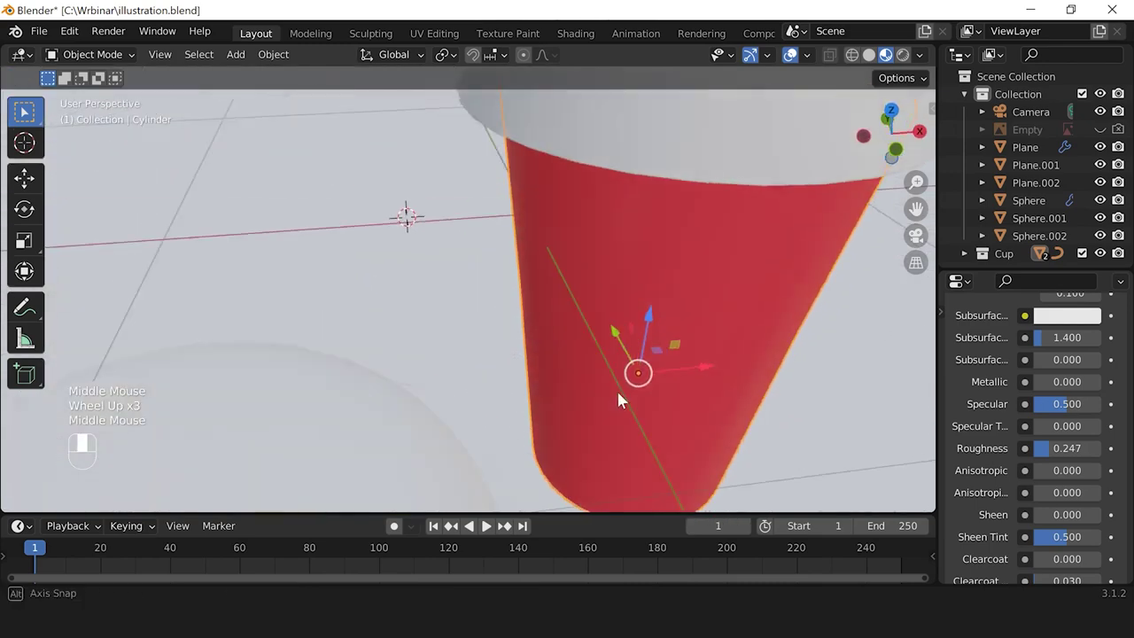
pyautogui.scroll(-3, 602, 397)
pyautogui.moveTo(1067, 449); pyautogui.dragTo(1027, 448)
pyautogui.moveTo(611, 416); pyautogui.dragTo(542, 359, button='middle')
pyautogui.click(1034, 447)
pyautogui.moveTo(1034, 446); pyautogui.dragTo(1067, 447)
pyautogui.moveTo(842, 359); pyautogui.dragTo(557, 354, button='middle')
pyautogui.scroll(-3, 742, 386)
pyautogui.scroll(2, 614, 331)
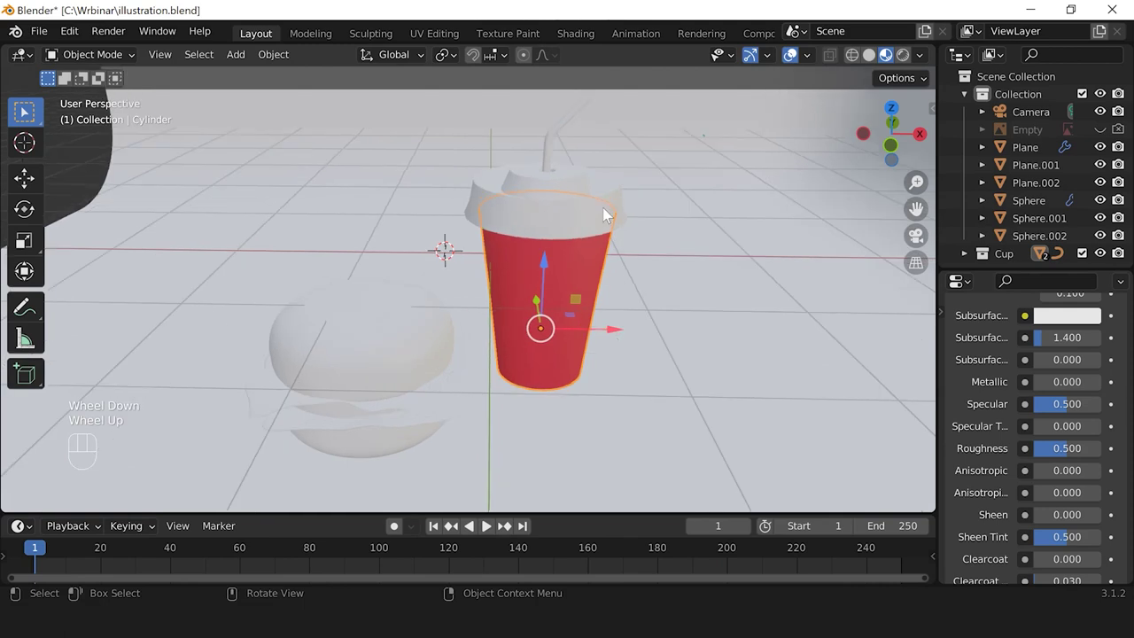
pyautogui.click(610, 194)
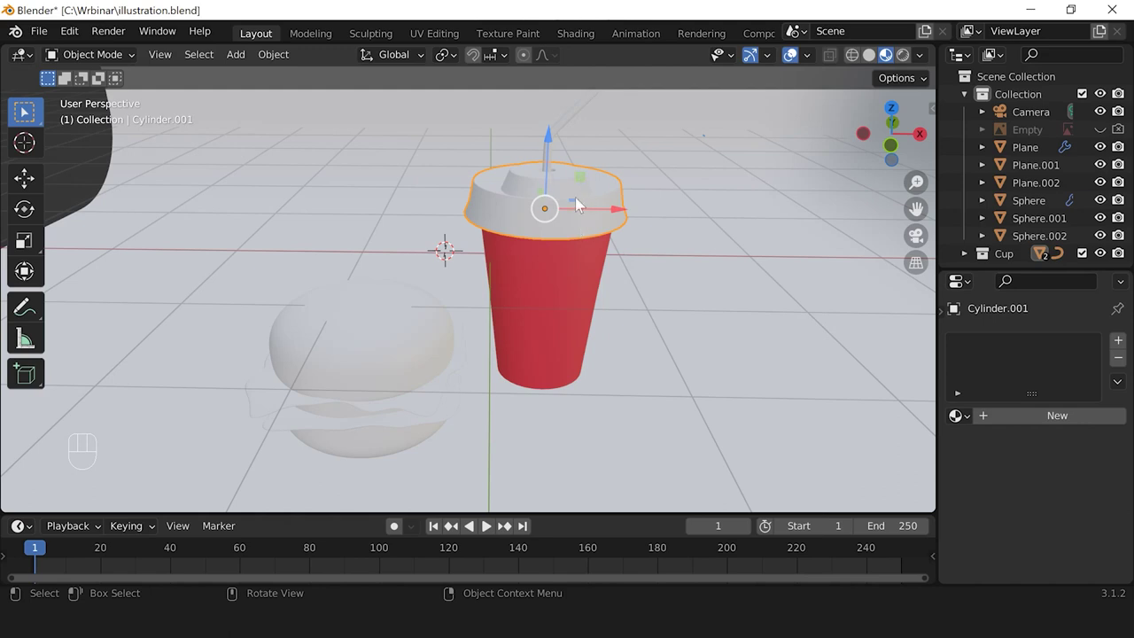
# Step: Assign the Red material to the lid, undoing a trial recolour of the shared material
pyautogui.click(958, 416)
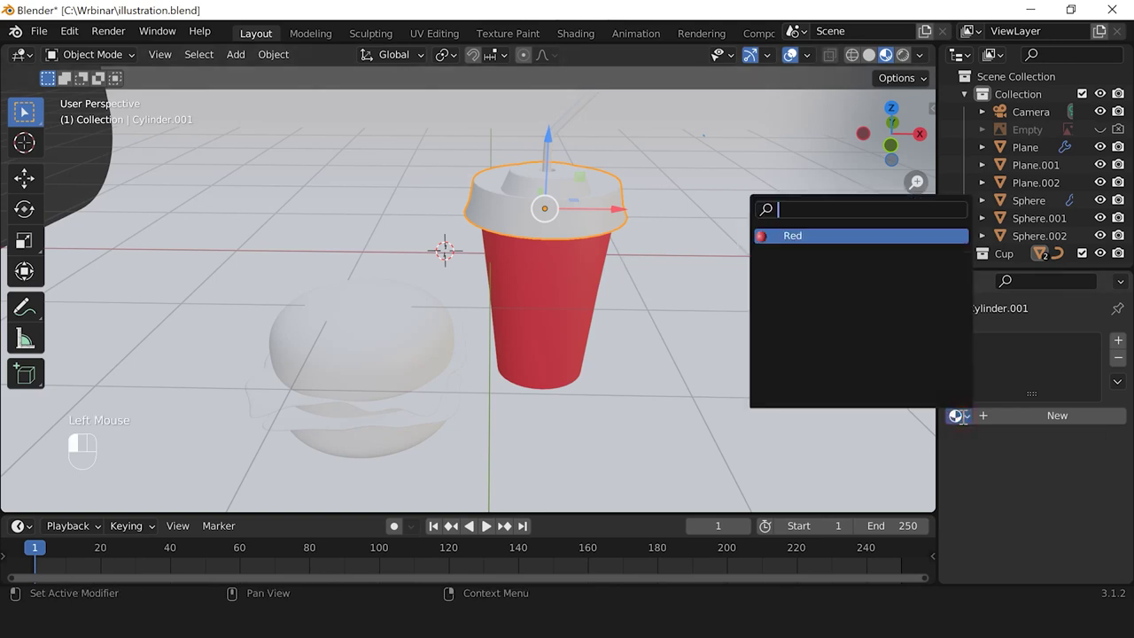
pyautogui.click(801, 237)
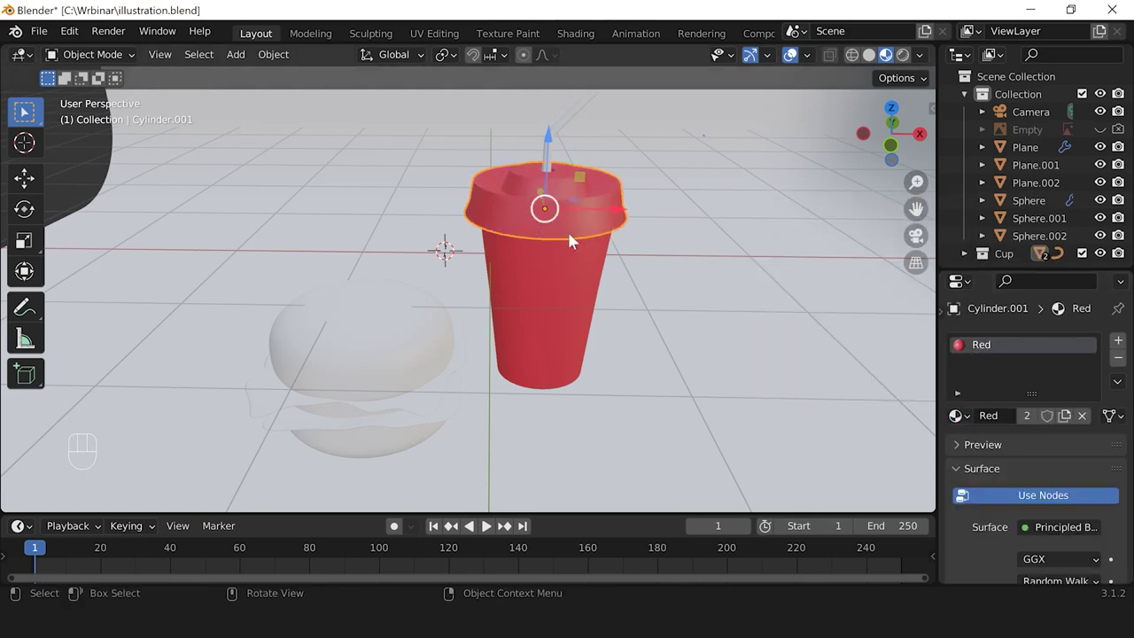
pyautogui.moveTo(1130, 358); pyautogui.dragTo(1130, 416)
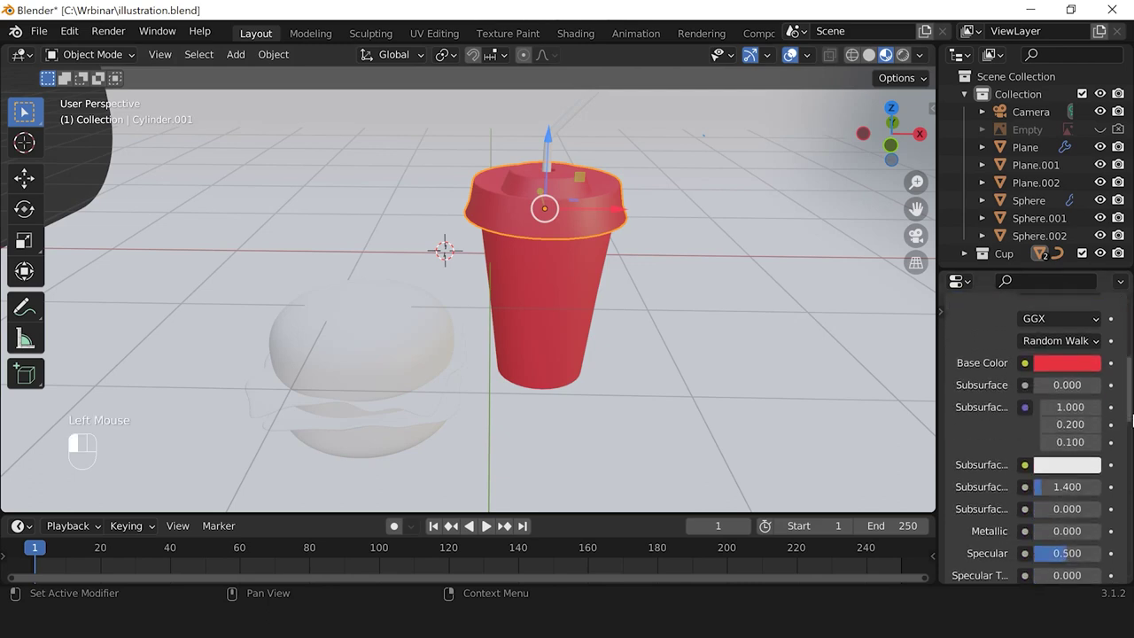
pyautogui.click(1052, 370)
pyautogui.moveTo(1037, 207)
pyautogui.mouseDown()
pyautogui.moveTo(1033, 173)
pyautogui.moveTo(1031, 197)
pyautogui.mouseUp()
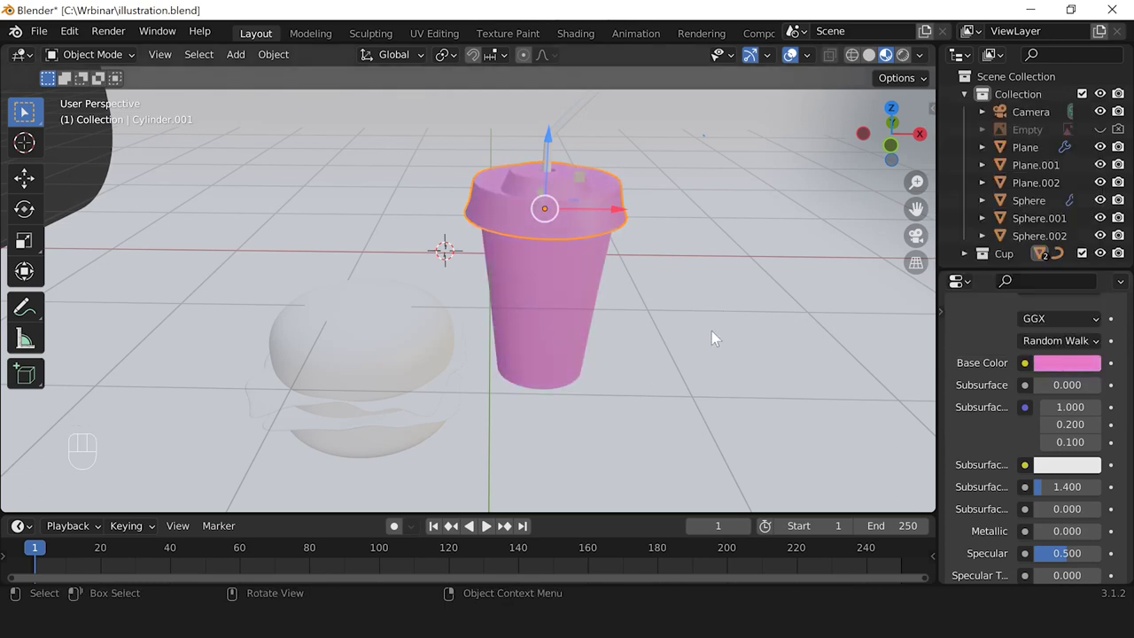
pyautogui.hotkey('ctrl', 'z')
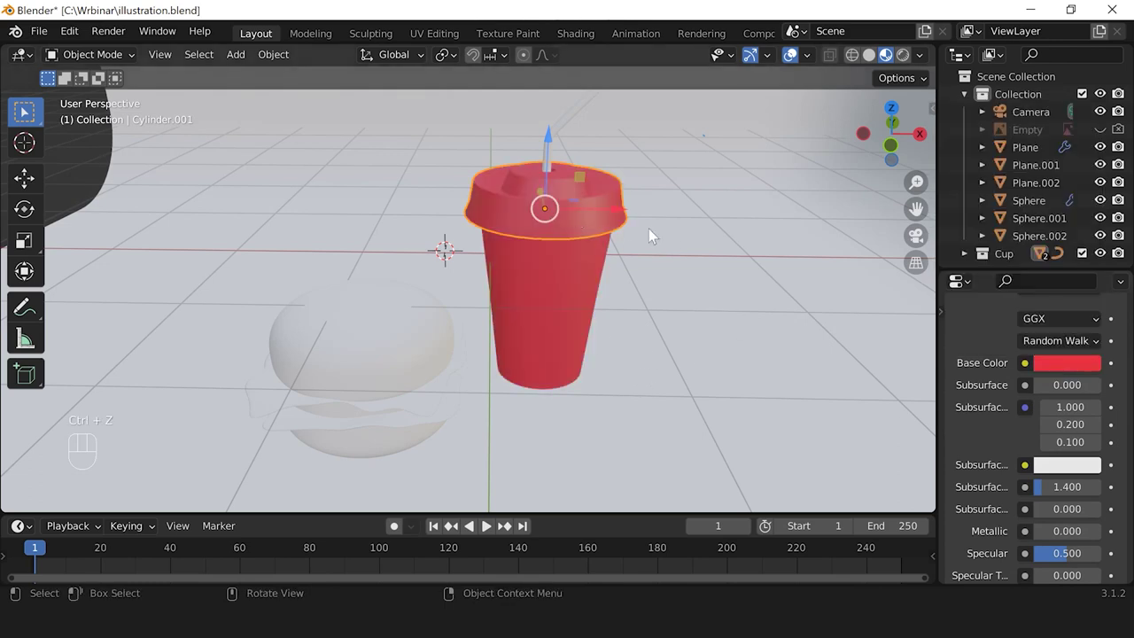
pyautogui.click(1128, 397)
pyautogui.moveTo(1128, 397); pyautogui.dragTo(1128, 319)
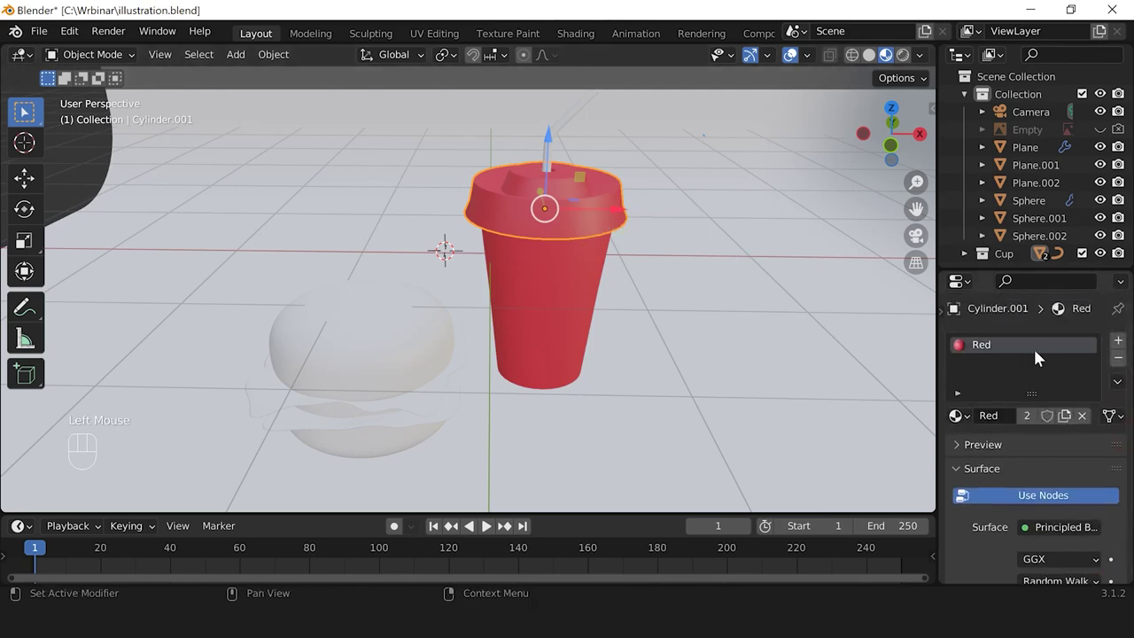
# Step: Make a separate copy of Red for the lid and name it 'grey'
pyautogui.click(1066, 417)
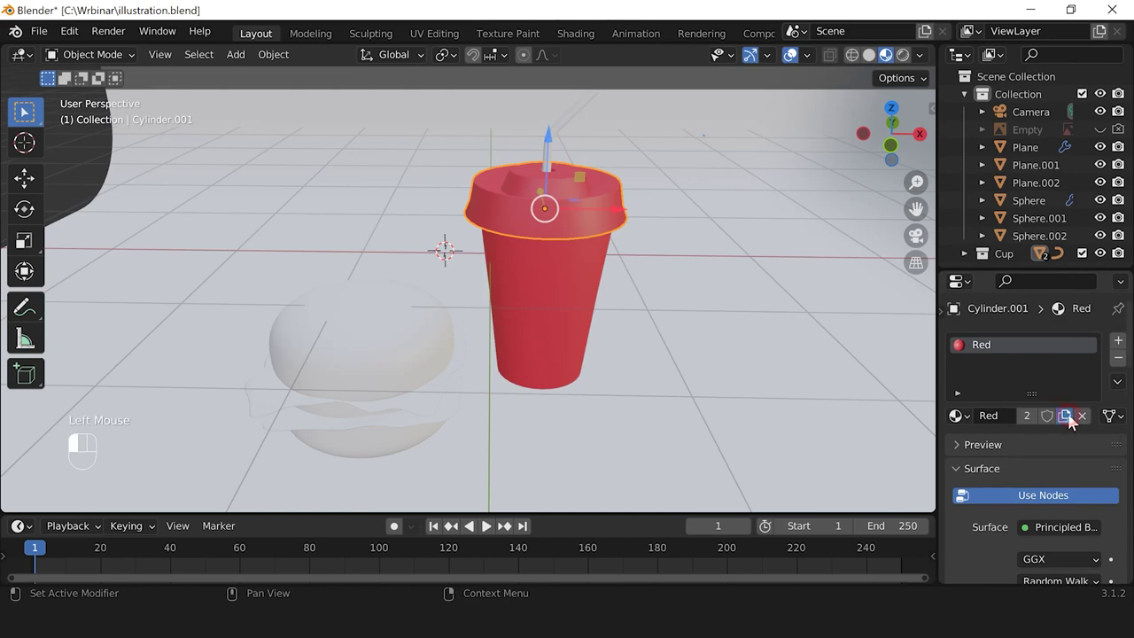
pyautogui.doubleClick(1006, 346)
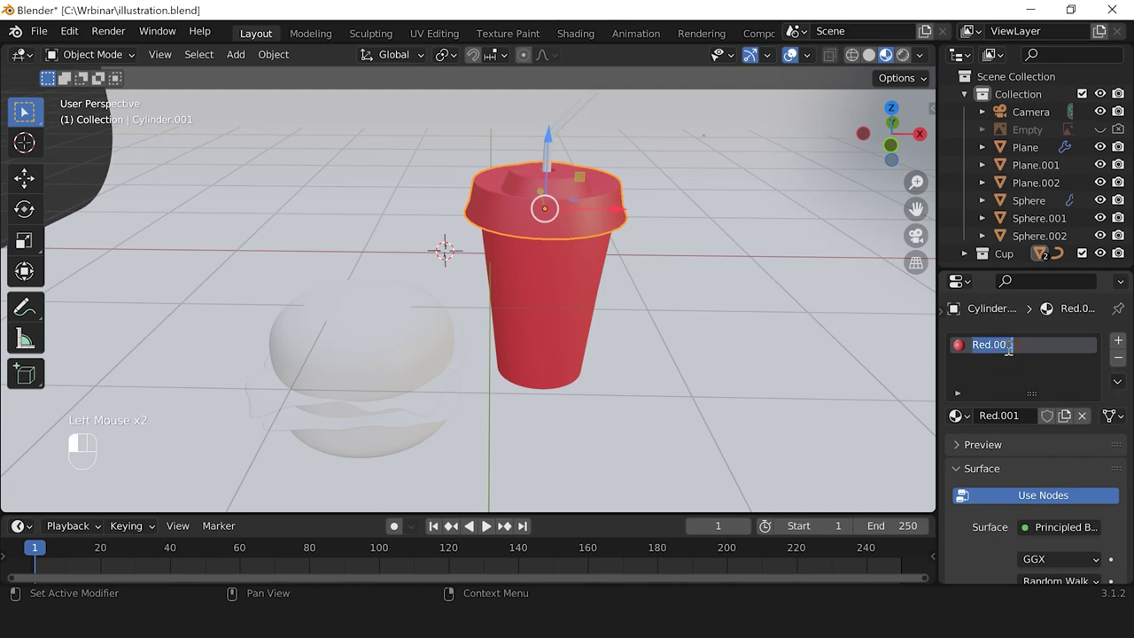
pyautogui.write('grey')
pyautogui.press('Return')
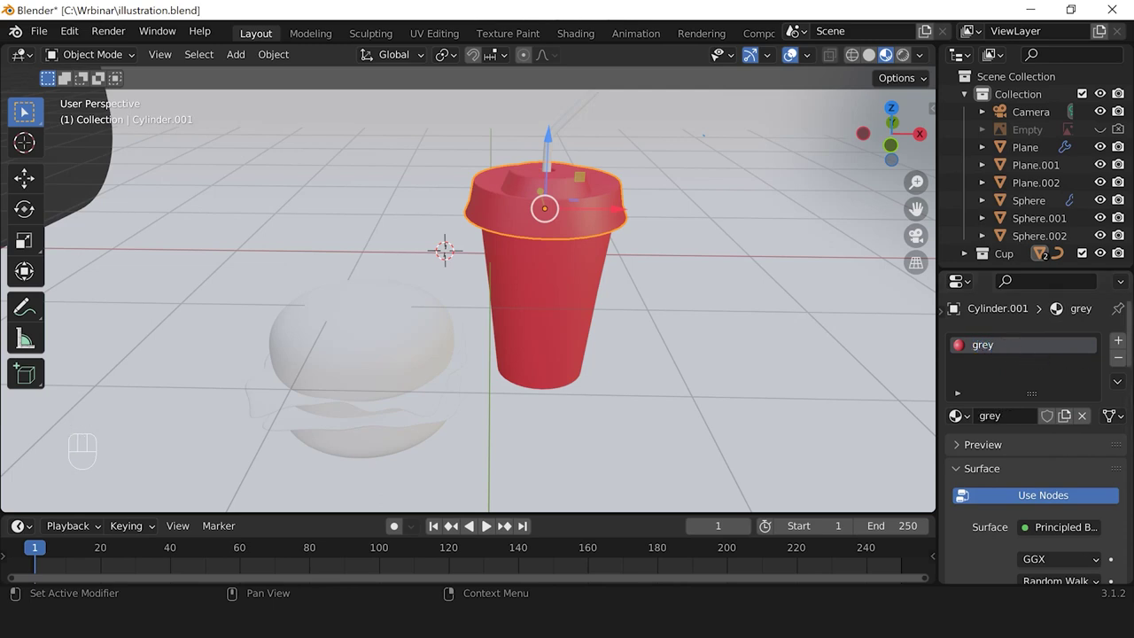
# Step: Set the grey material's base colour to a pale bluish lavender
pyautogui.moveTo(1130, 354); pyautogui.dragTo(1113, 409)
pyautogui.click(1067, 381)
pyautogui.moveTo(1034, 240); pyautogui.dragTo(1021, 195)
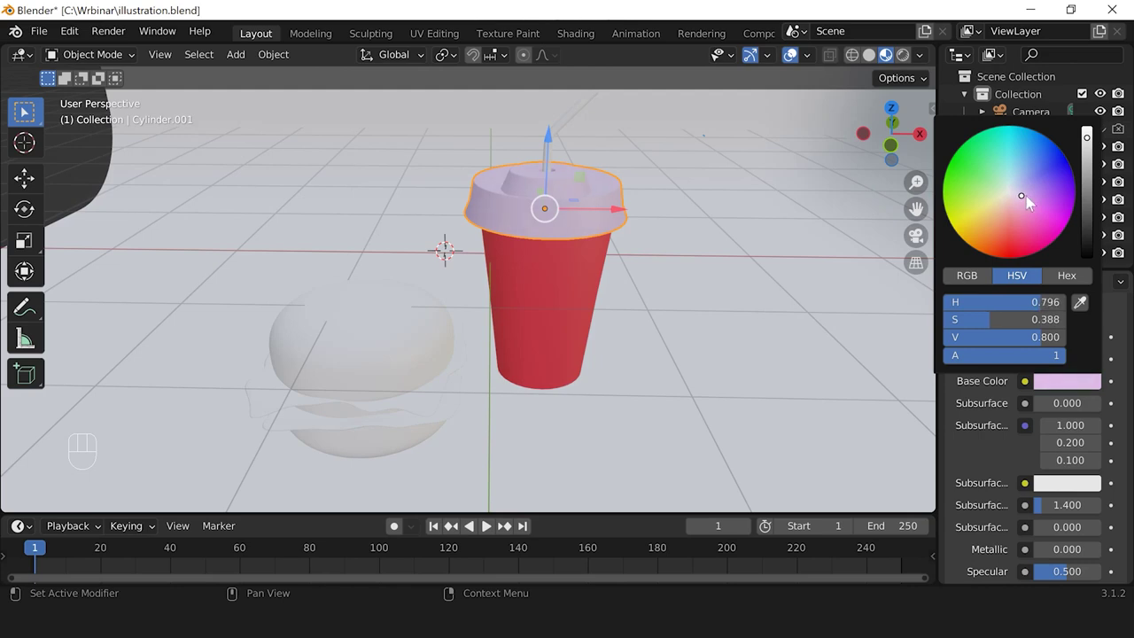
pyautogui.moveTo(1086, 153); pyautogui.dragTo(1087, 138)
pyautogui.moveTo(1023, 205); pyautogui.dragTo(1019, 185)
pyautogui.click(652, 331)
pyautogui.scroll(-1, 653, 331)
pyautogui.scroll(1, 653, 331)
pyautogui.moveTo(653, 331); pyautogui.dragTo(684, 273, button='middle')
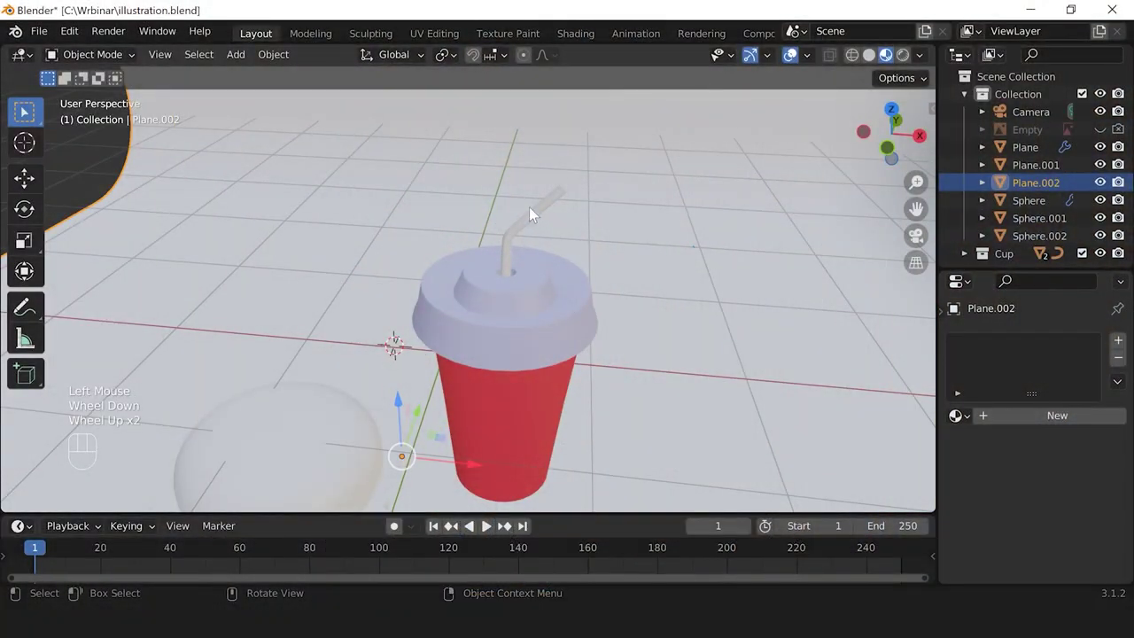
# Step: Give the straw a new material named 'white'
pyautogui.click(540, 211)
pyautogui.scroll(2, 595, 332)
pyautogui.scroll(1, 595, 332)
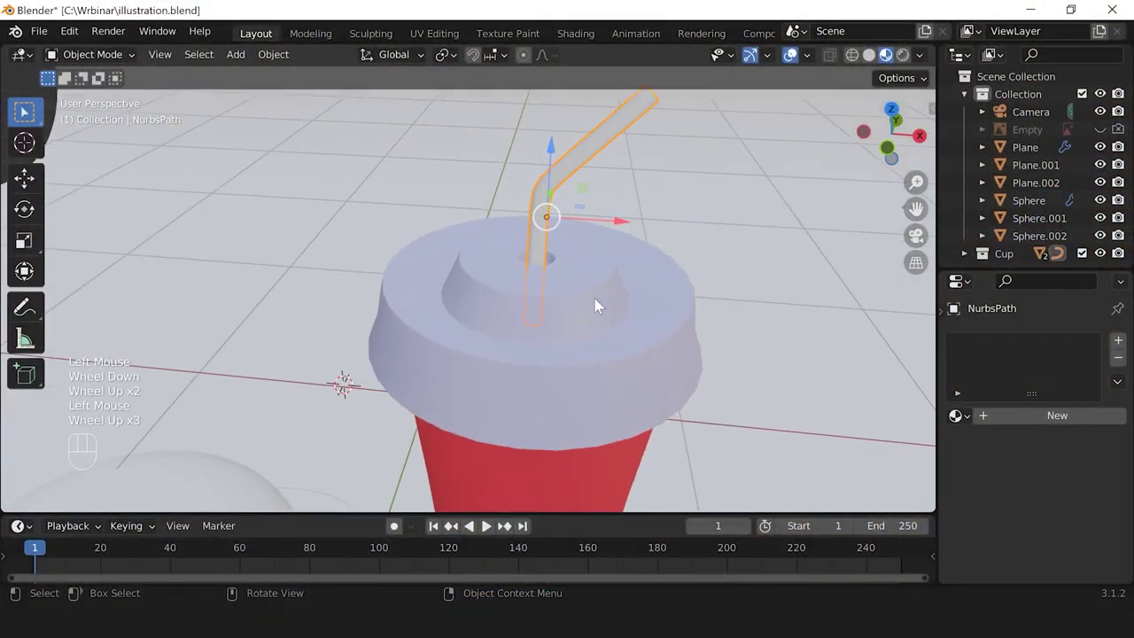
pyautogui.scroll(-1, 777, 356)
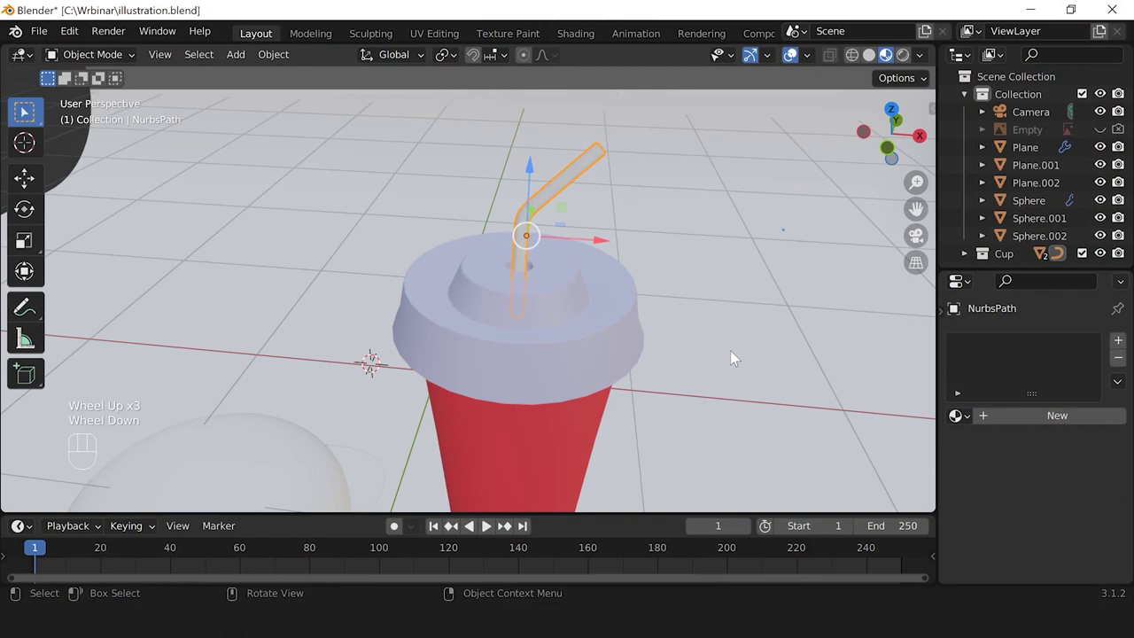
pyautogui.click(1063, 416)
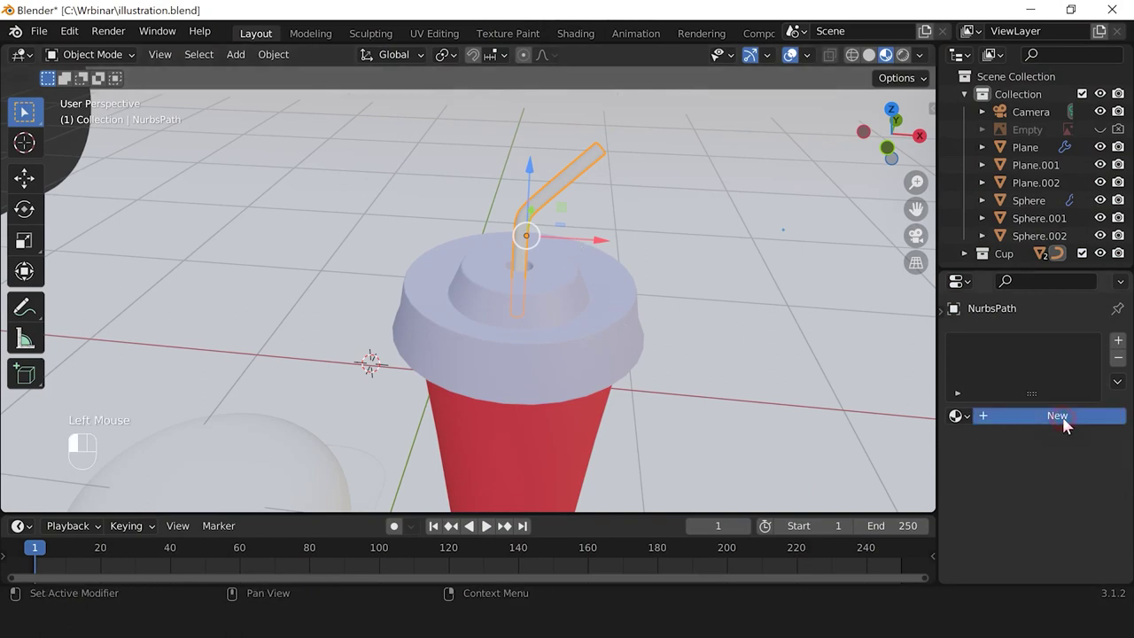
pyautogui.doubleClick(1003, 344)
pyautogui.write('whi')
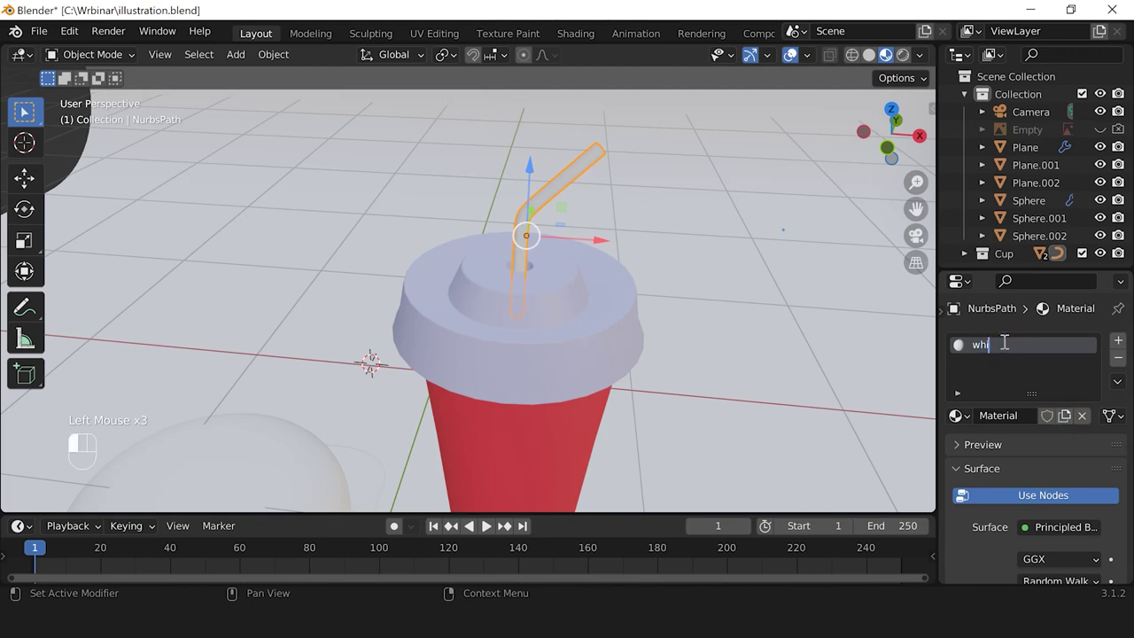
pyautogui.write('te')
pyautogui.press('Return')
# Step: Lower the white material's roughness from 0.500 to 0.169
pyautogui.scroll(-5, 1103, 478)
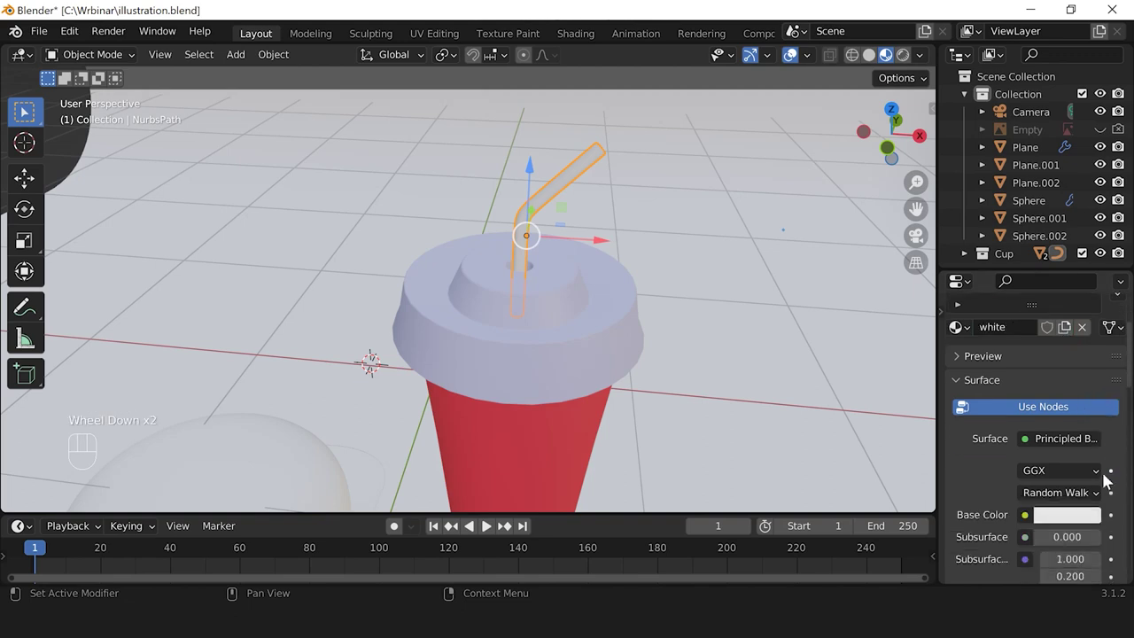
pyautogui.scroll(-5, 1101, 389)
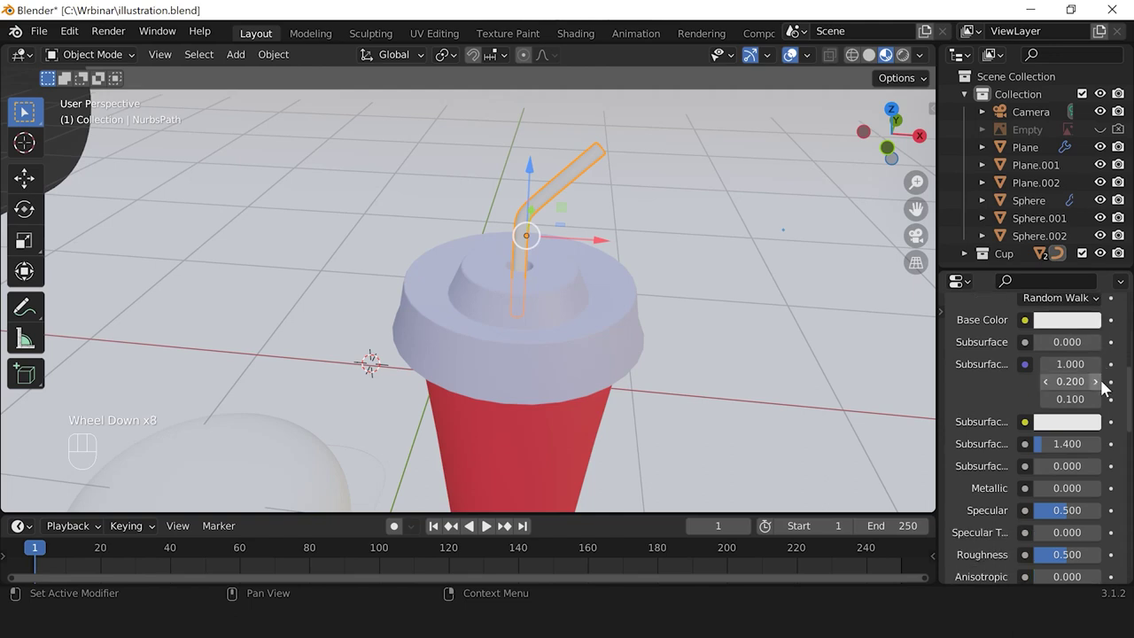
pyautogui.scroll(-2, 1103, 390)
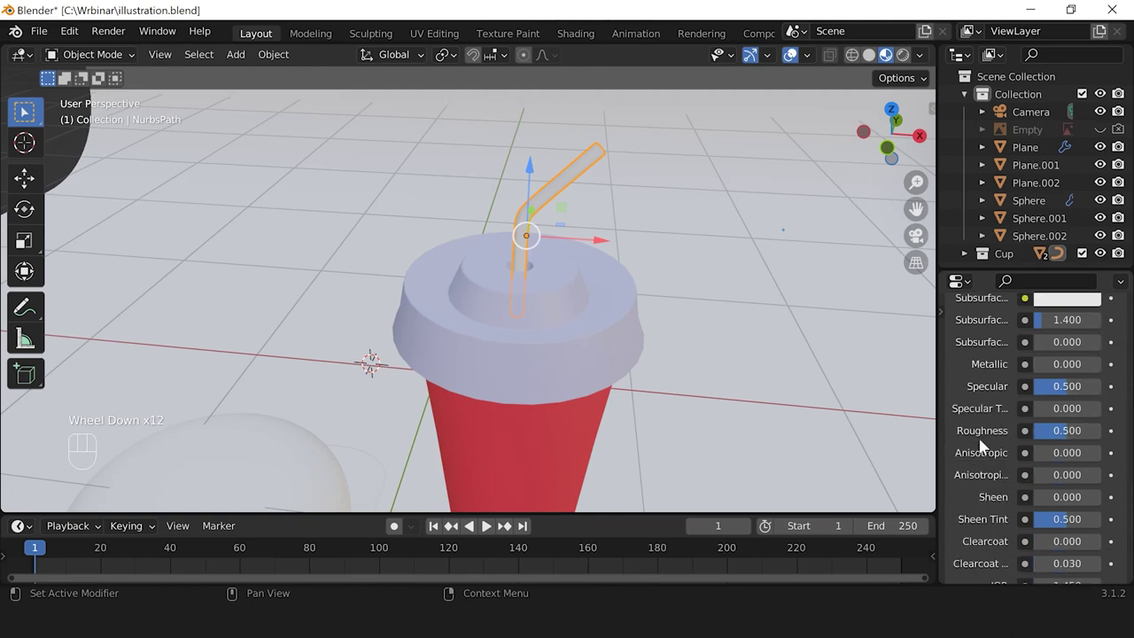
pyautogui.moveTo(1069, 441)
pyautogui.mouseDown()
pyautogui.moveTo(1042, 440)
pyautogui.moveTo(1054, 440)
pyautogui.moveTo(1043, 431)
pyautogui.moveTo(1074, 425)
pyautogui.mouseUp()
pyautogui.scroll(-1, 624, 410)
# Step: Reframe the view around the burger and select its top bun
pyautogui.moveTo(624, 410); pyautogui.dragTo(643, 302, button='middle')
pyautogui.click(643, 302)
pyautogui.scroll(3, 543, 354)
pyautogui.scroll(-2, 543, 354)
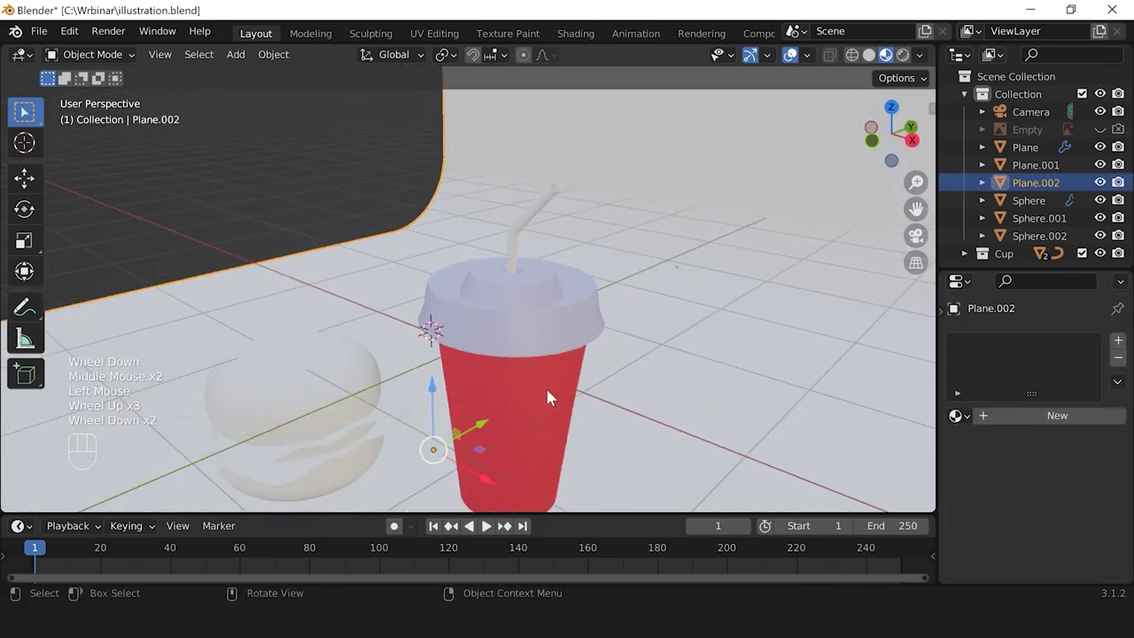
pyautogui.keyDown('shift'); pyautogui.moveTo(545, 381); pyautogui.dragTo(587, 350, button='middle'); pyautogui.keyUp('shift')
pyautogui.scroll(-1, 535, 463)
pyautogui.moveTo(536, 463); pyautogui.dragTo(552, 425, button='middle')
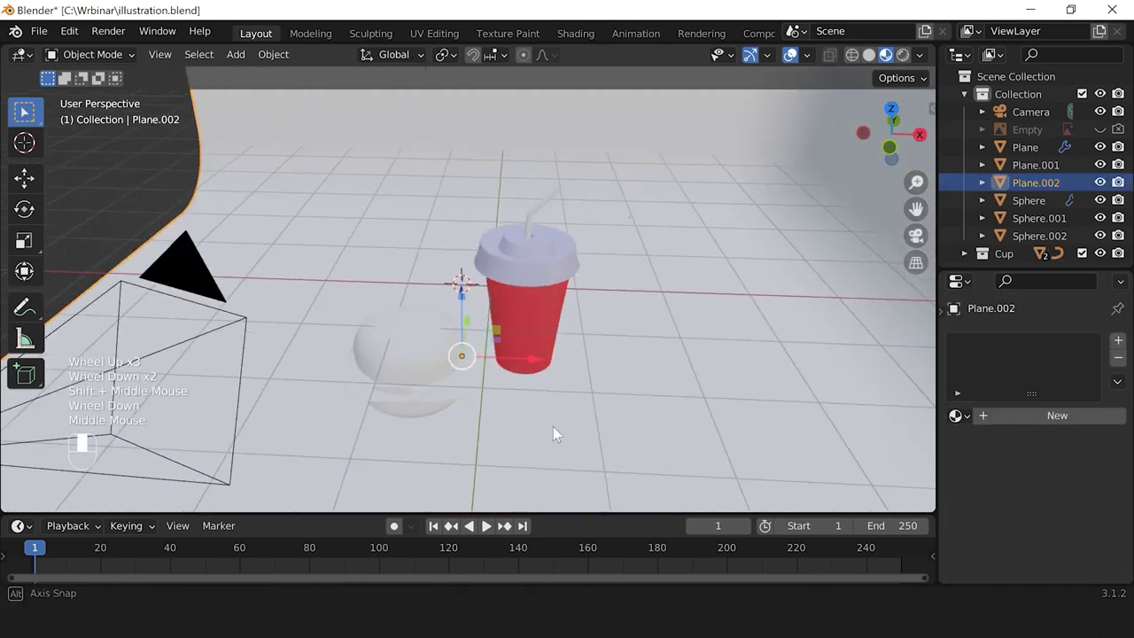
pyautogui.scroll(1, 552, 426)
pyautogui.click(529, 379)
pyautogui.click(656, 340)
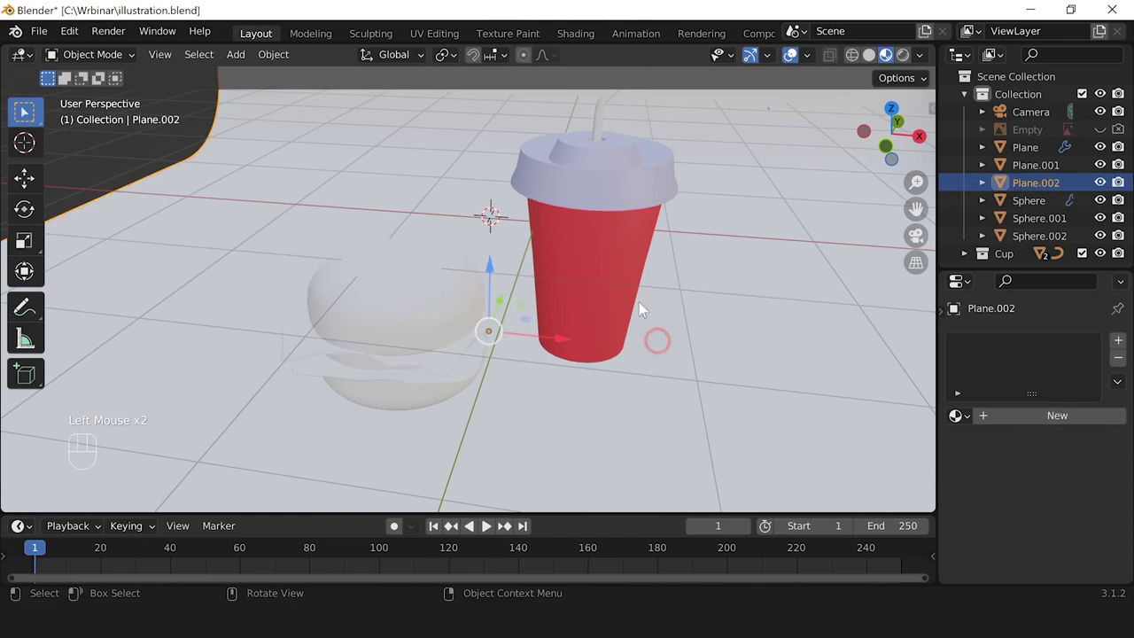
pyautogui.click(396, 298)
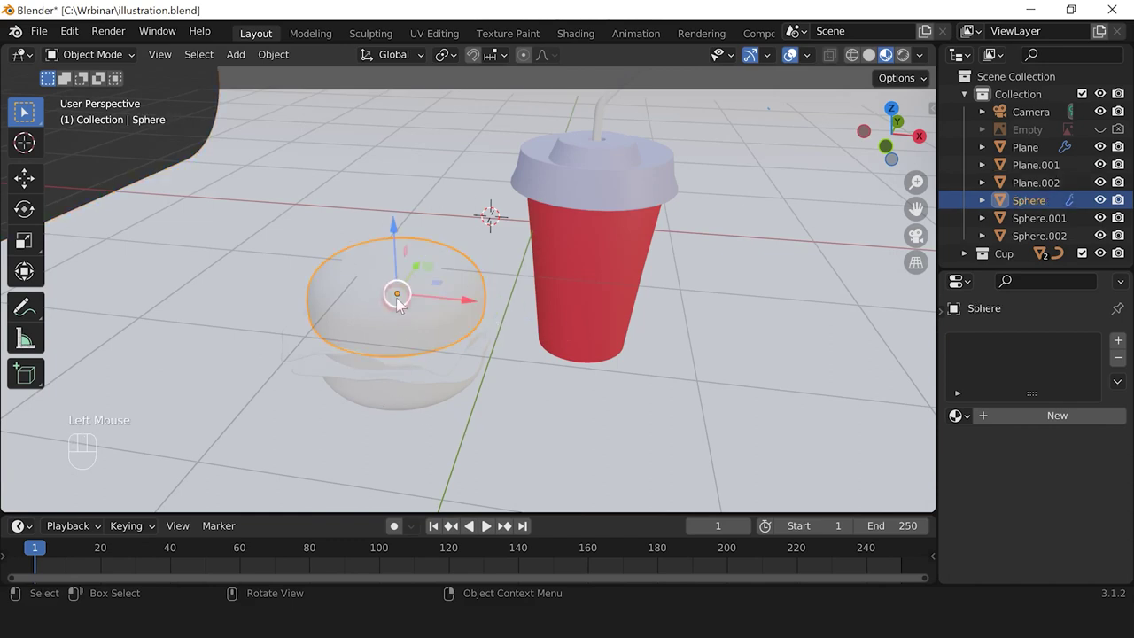
# Step: Give the top bun a new material named brown with a yellow-orange base colour
pyautogui.click(1015, 418)
pyautogui.write('broe')
pyautogui.write('n')
pyautogui.press('Return')
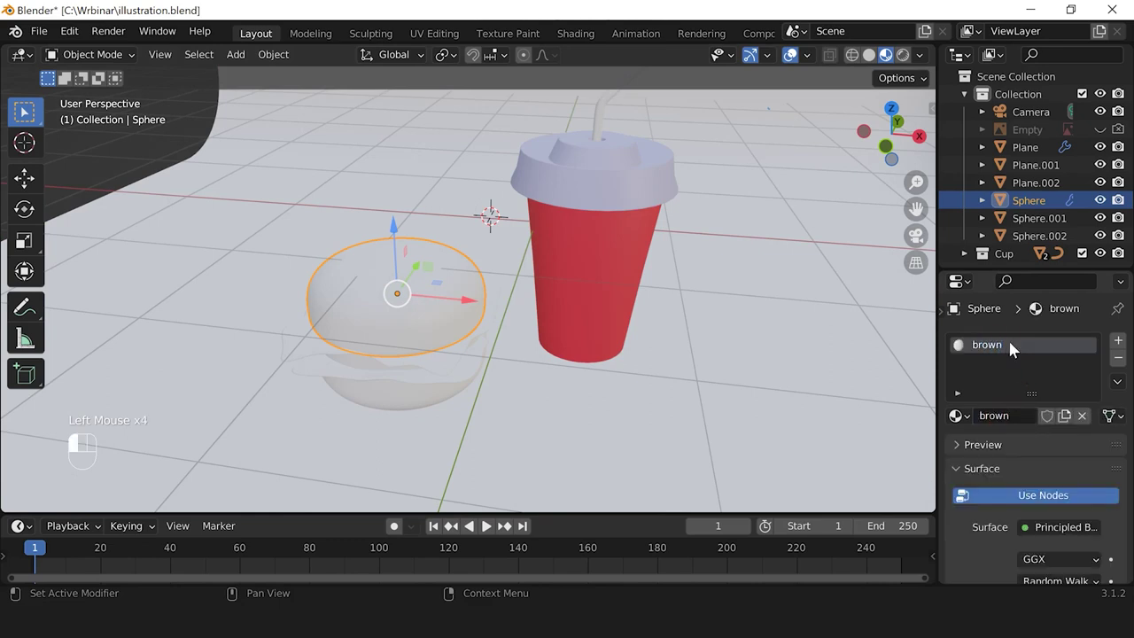
pyautogui.scroll(-3, 1098, 485)
pyautogui.scroll(-1, 1098, 485)
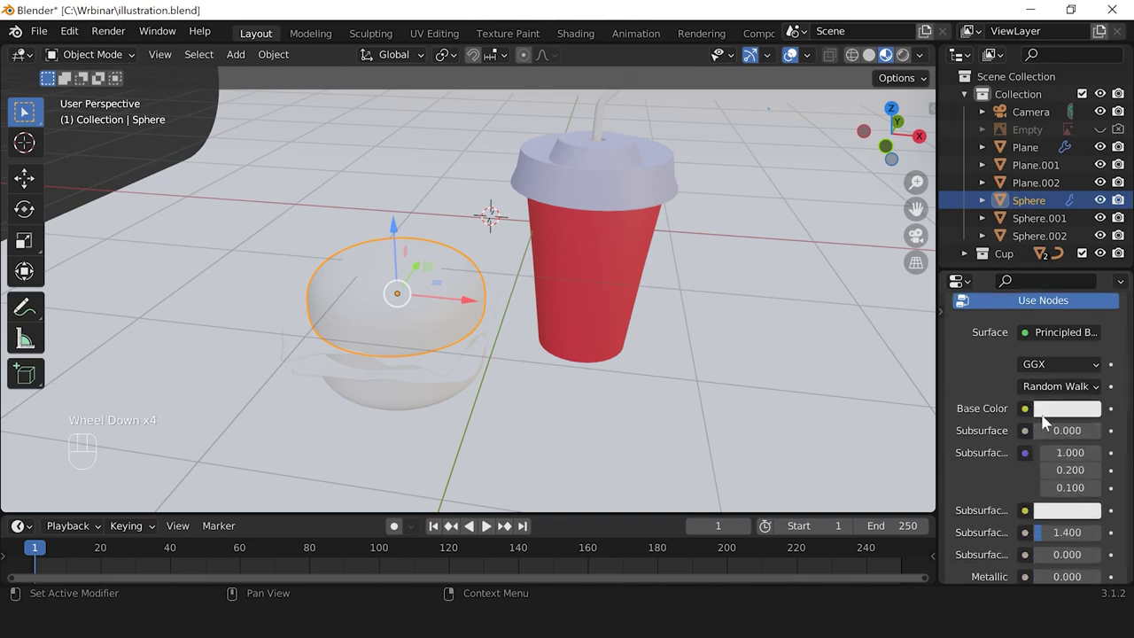
pyautogui.click(1062, 408)
pyautogui.click(992, 246)
pyautogui.moveTo(993, 246); pyautogui.dragTo(992, 246)
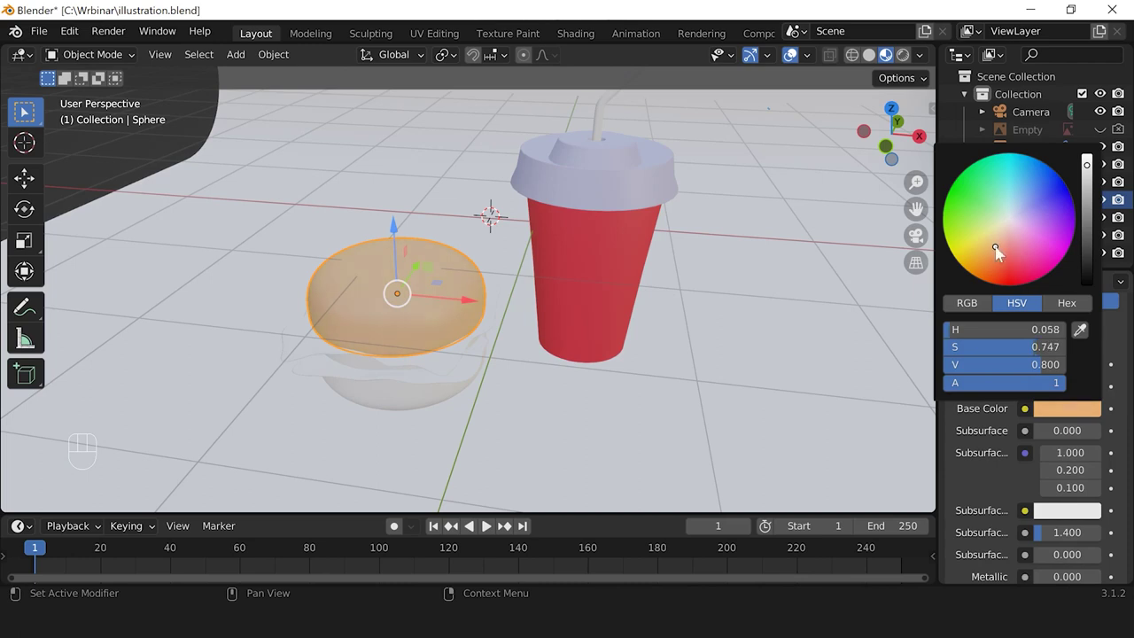
# Step: Raise the bun material's Roughness to 1.000, then select the lower bun
pyautogui.scroll(-5, 1078, 459)
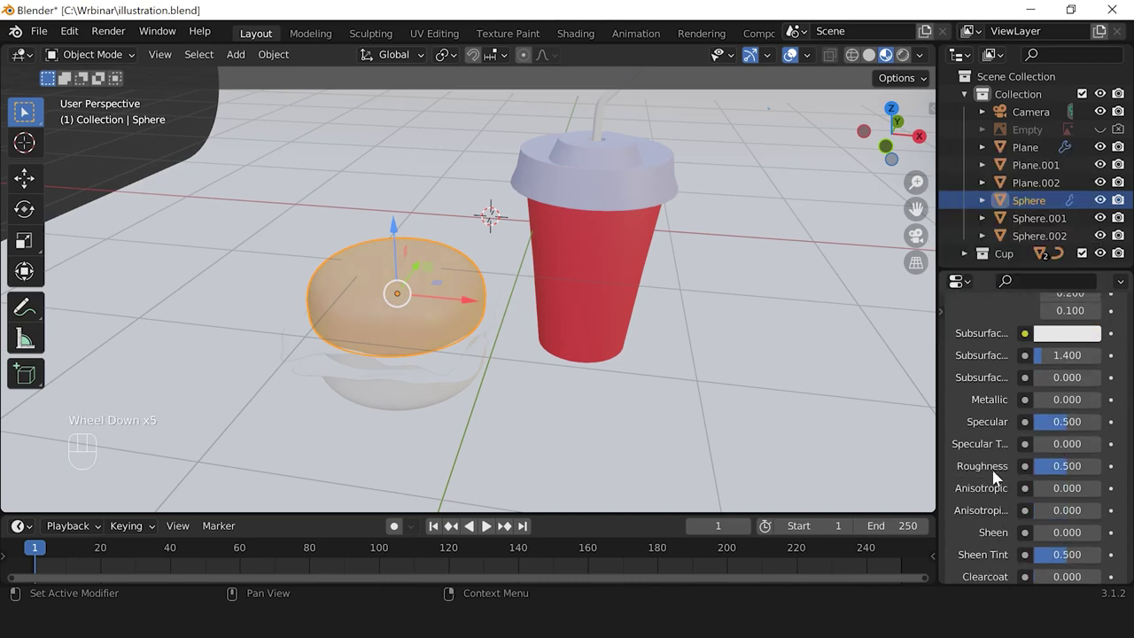
pyautogui.moveTo(1060, 466); pyautogui.dragTo(1098, 471)
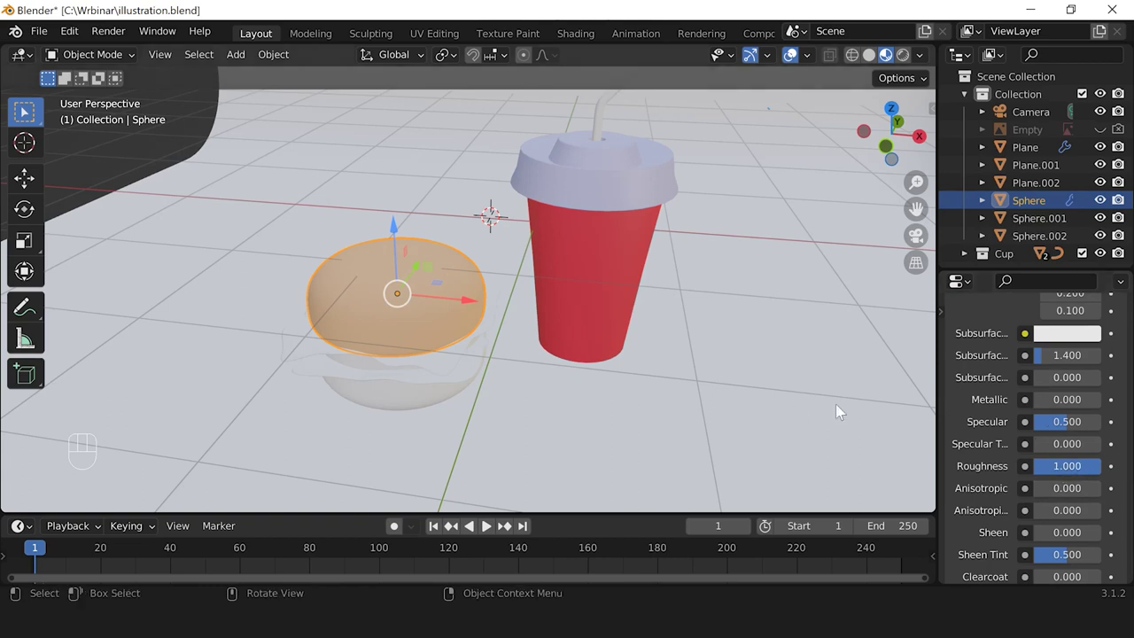
pyautogui.click(434, 397)
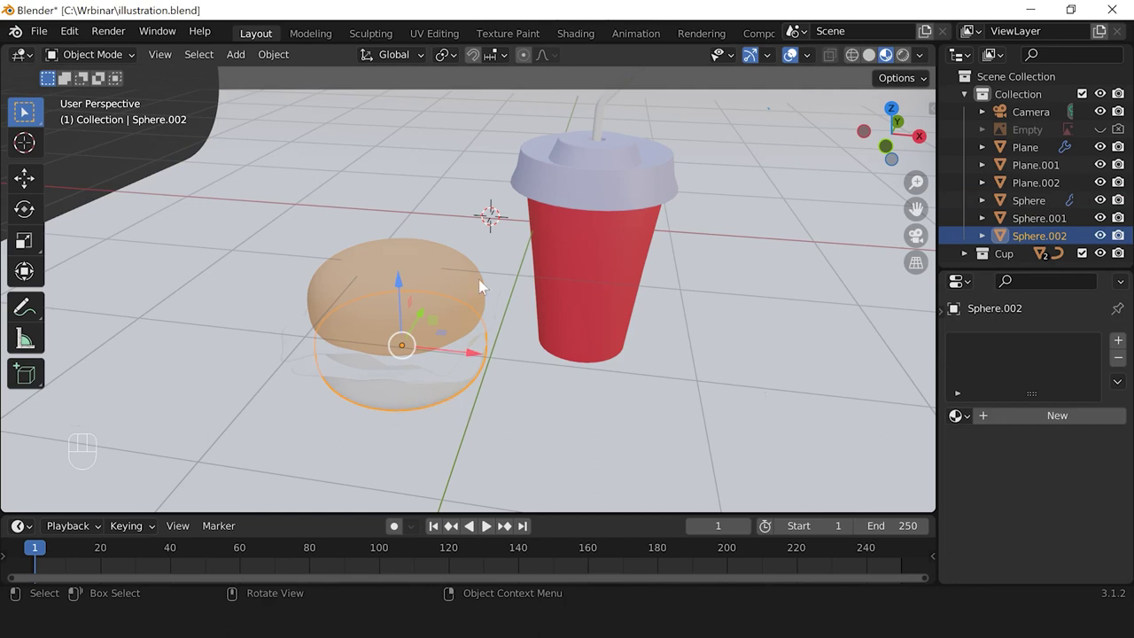
# Step: Assign the existing brown material to the lower bun, then select the wavy lettuce layer
pyautogui.click(956, 415)
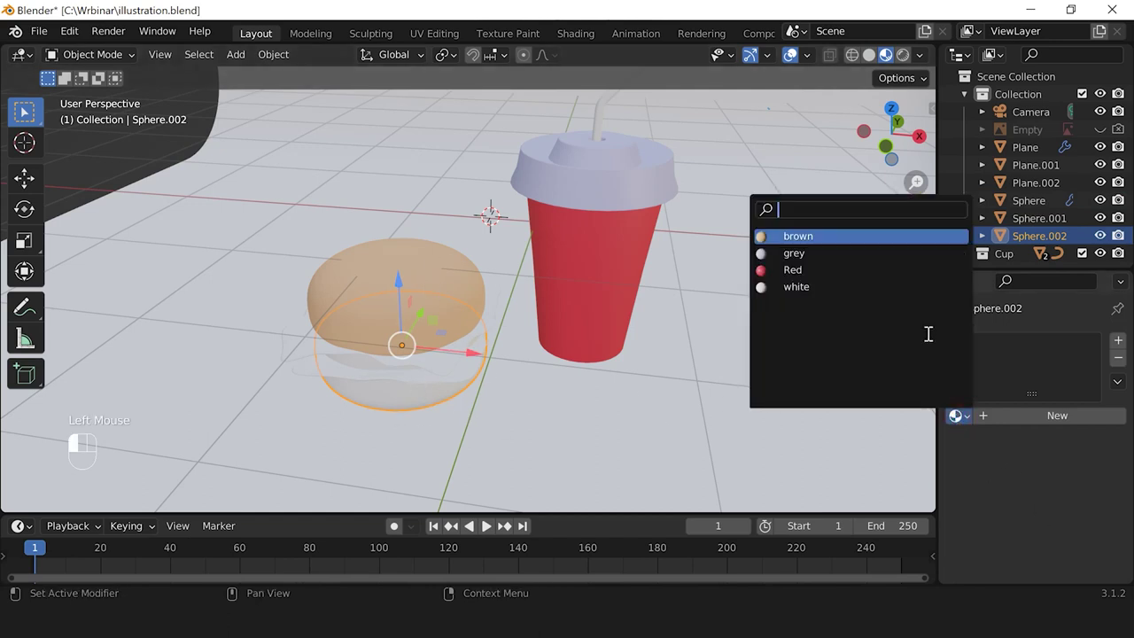
pyautogui.click(801, 236)
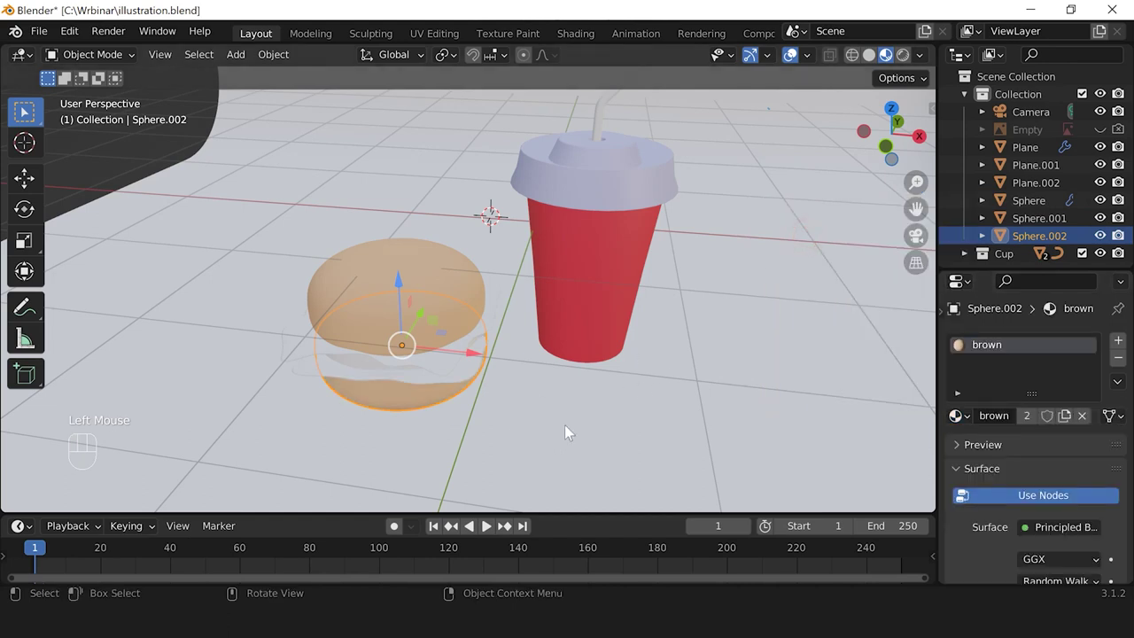
pyautogui.click(335, 377)
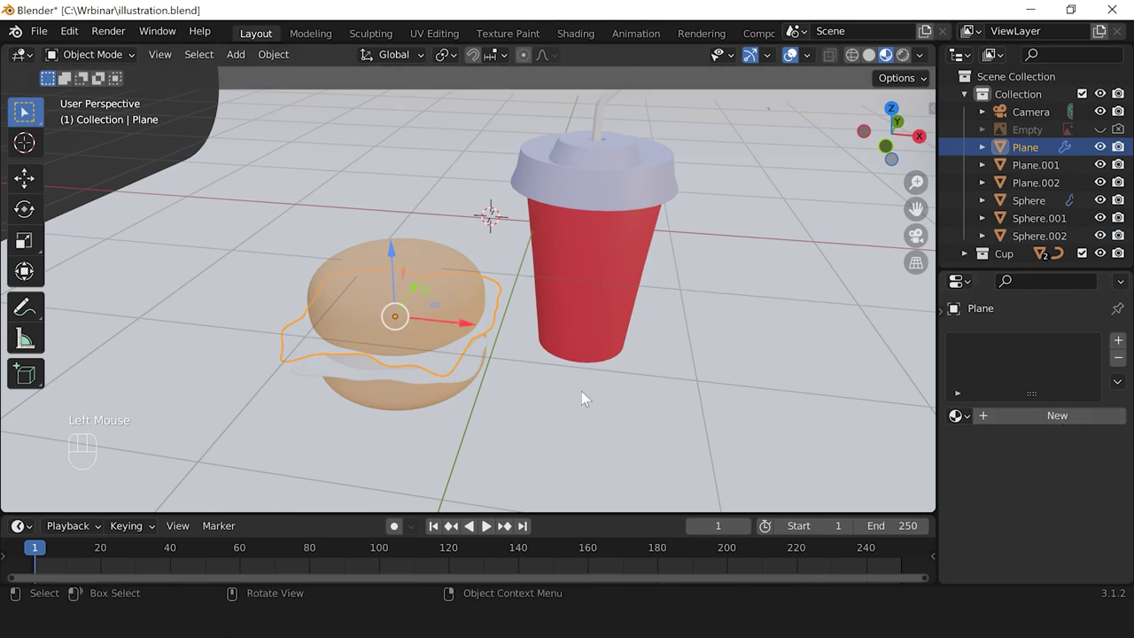
# Step: Give the lettuce a new material named green with a yellow-green base colour (HSV 0.201, 0.872, 0.800)
pyautogui.click(1020, 416)
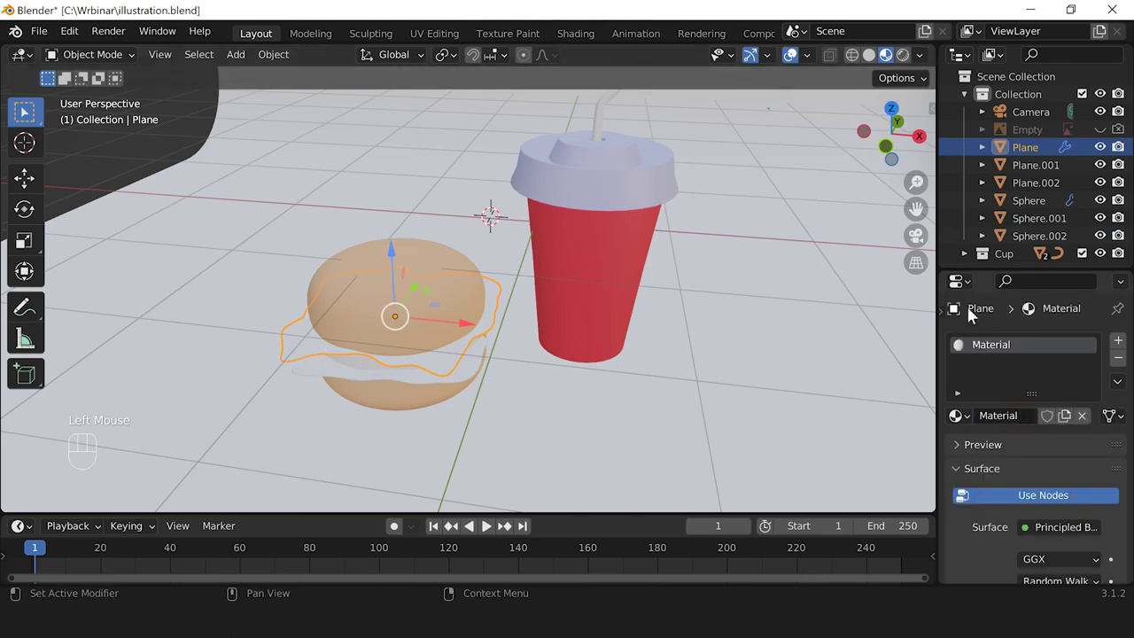
pyautogui.doubleClick(998, 345)
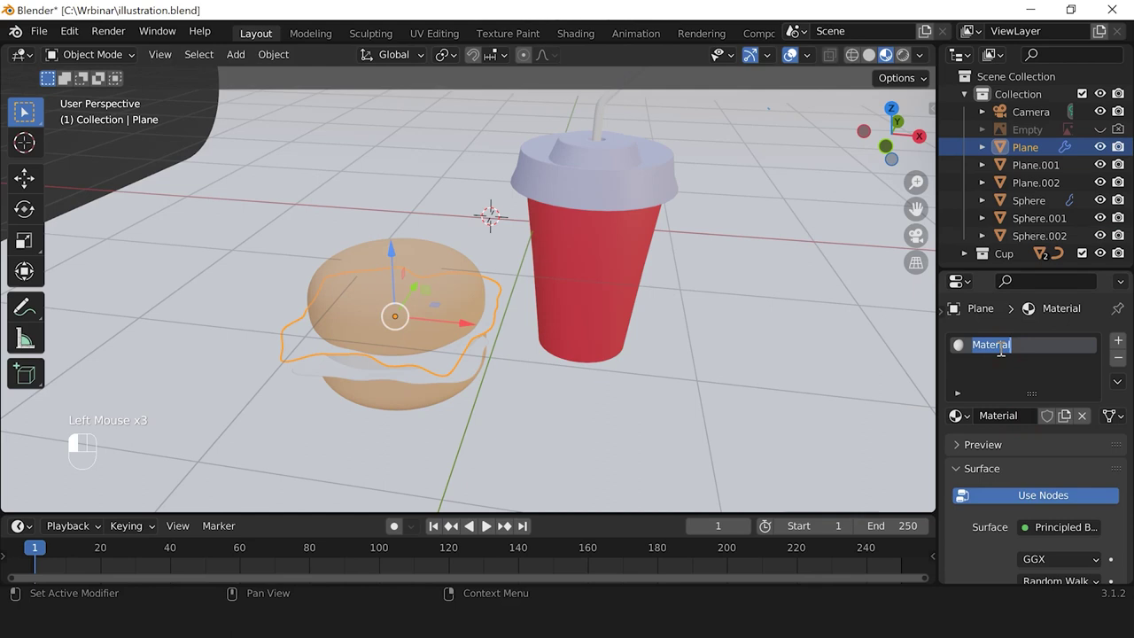
pyautogui.write('green')
pyautogui.press('Return')
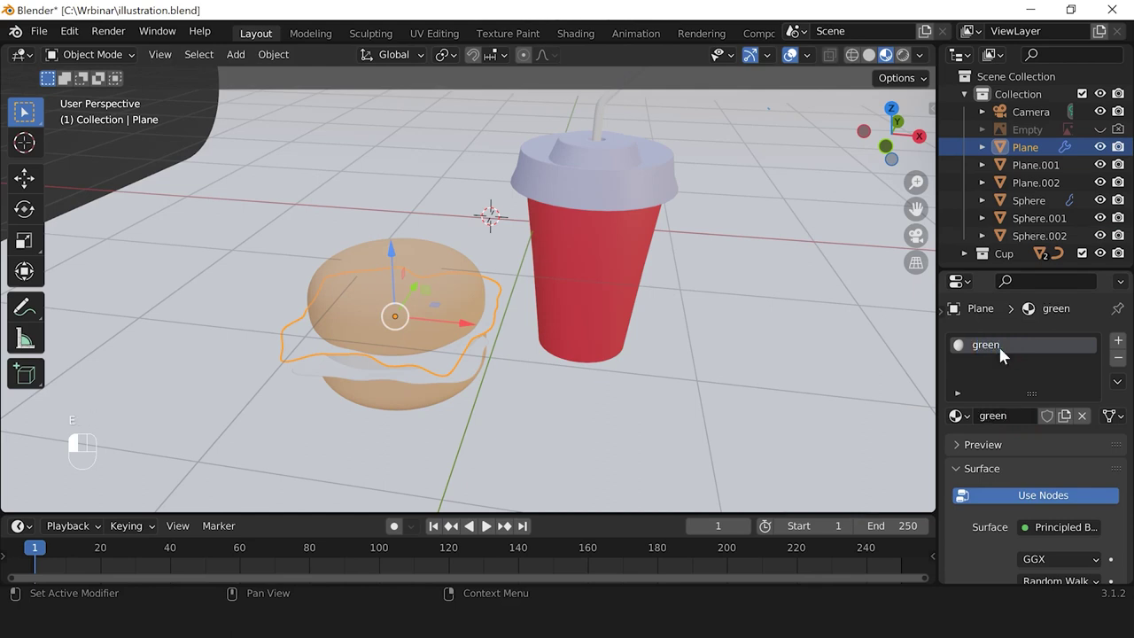
pyautogui.scroll(-3, 1018, 452)
pyautogui.click(1081, 426)
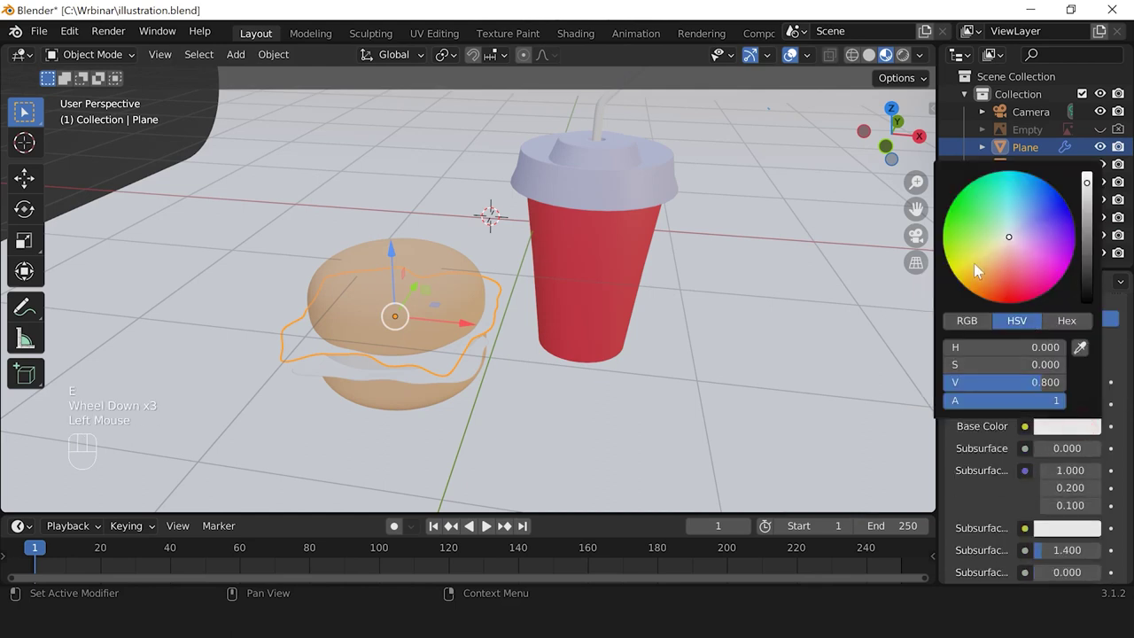
pyautogui.moveTo(990, 248)
pyautogui.mouseDown()
pyautogui.moveTo(1000, 237)
pyautogui.moveTo(971, 248)
pyautogui.mouseUp()
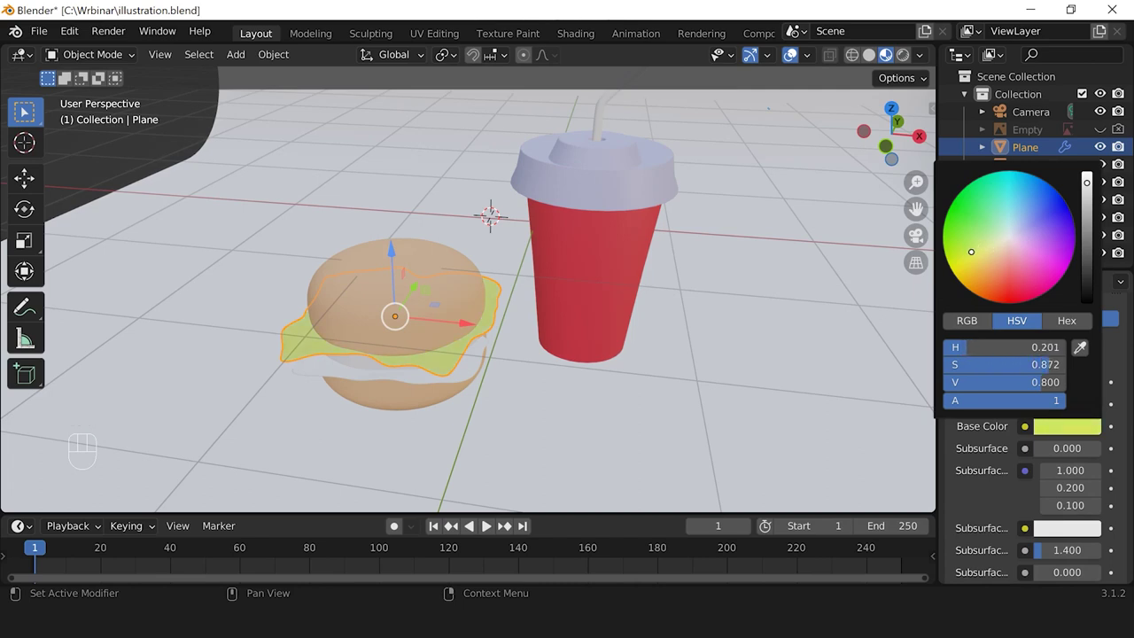
pyautogui.scroll(4, 1124, 447)
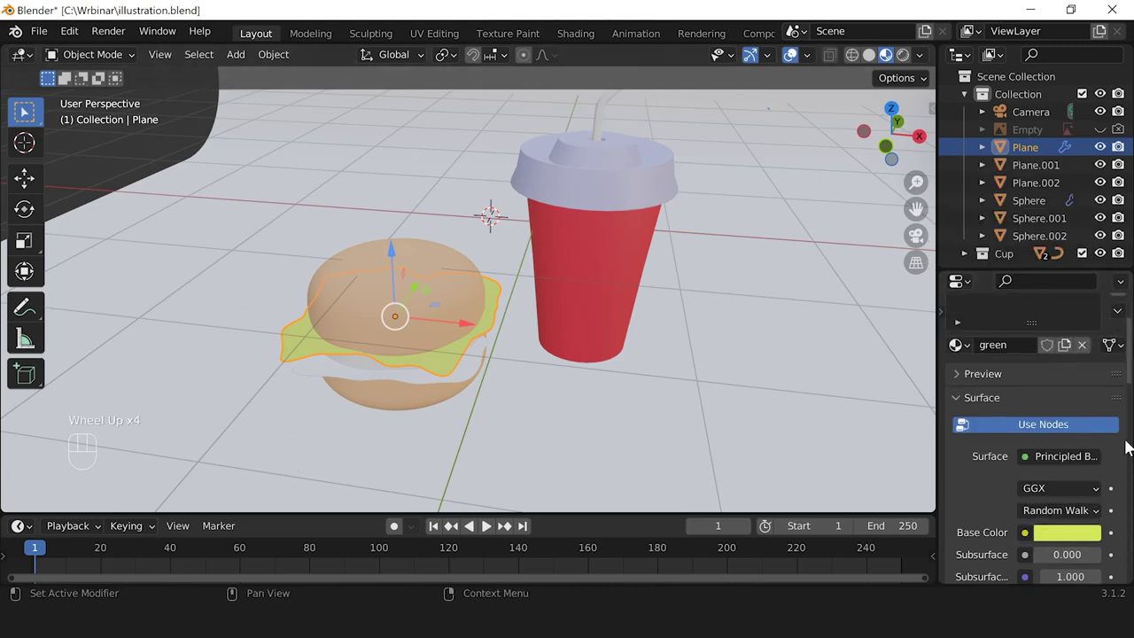
pyautogui.scroll(2, 1131, 448)
# Step: Assign the green material to the second lettuce layer, Plane.001
pyautogui.click(468, 373)
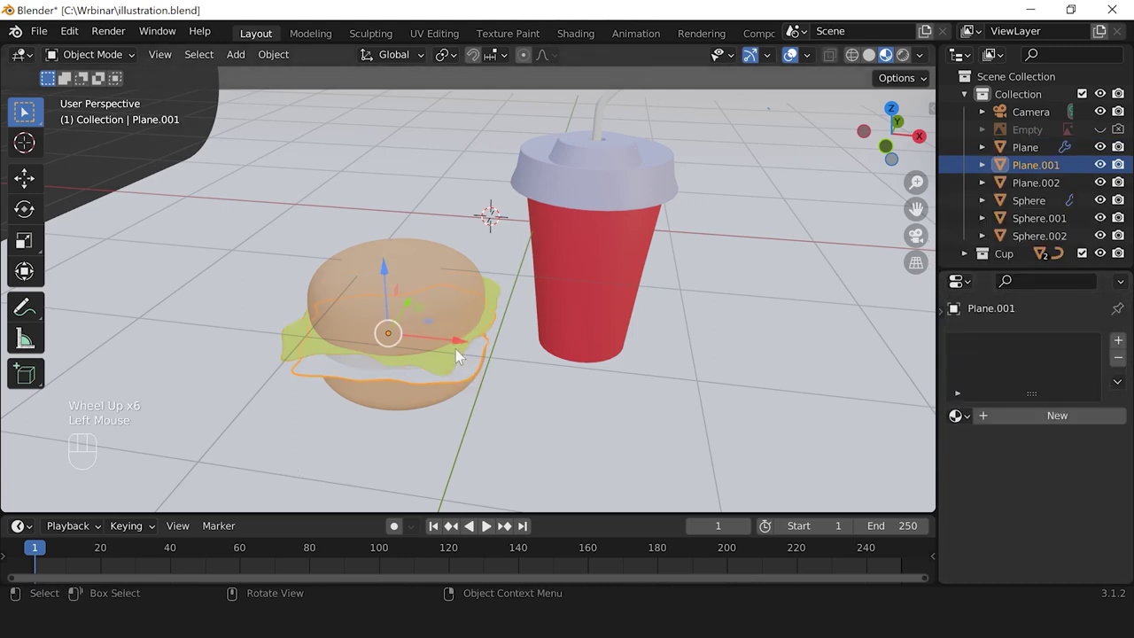
pyautogui.click(956, 415)
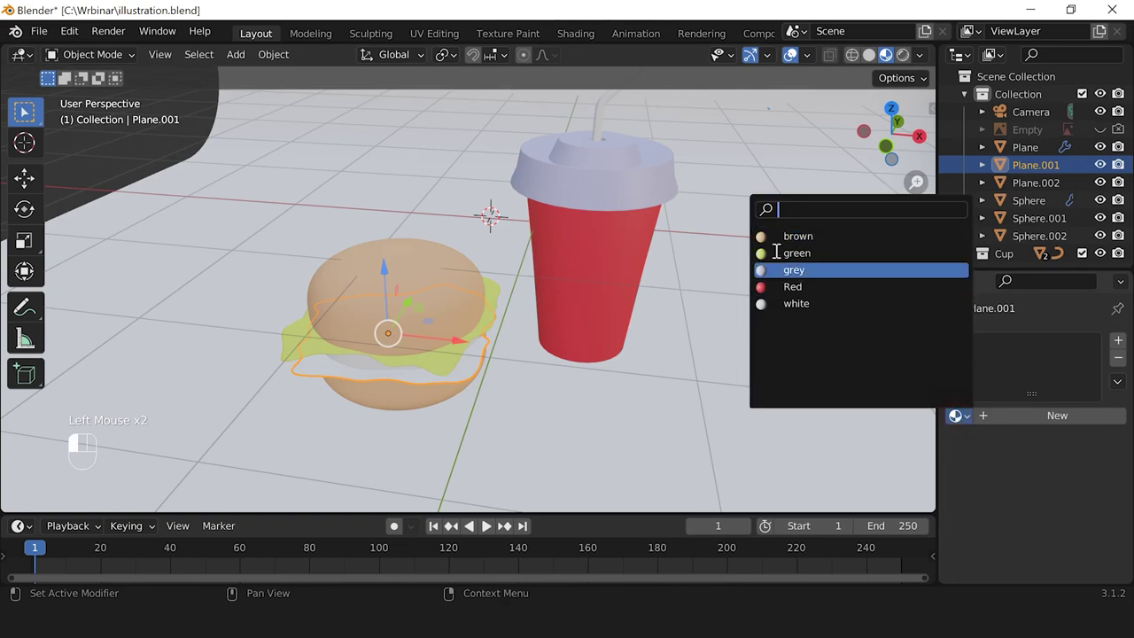
pyautogui.click(812, 254)
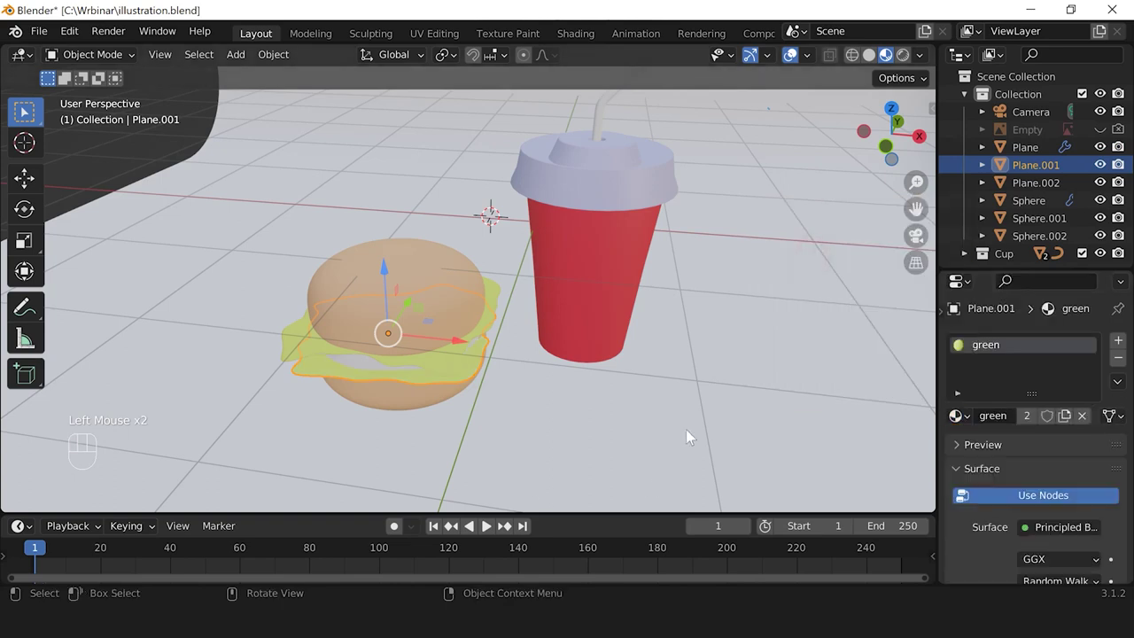
pyautogui.keyDown('ctrl'); pyautogui.click(660, 378); pyautogui.keyUp('ctrl')
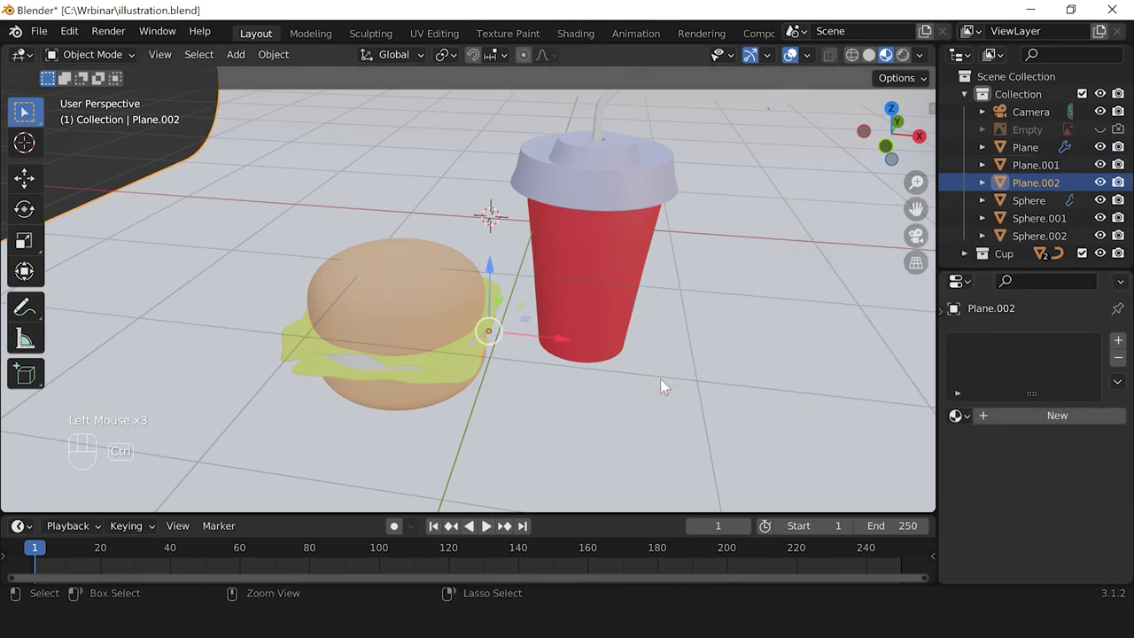
# Step: Save illustration.blend and select the burger's middle patty layer
pyautogui.hotkey('ctrl', 's')
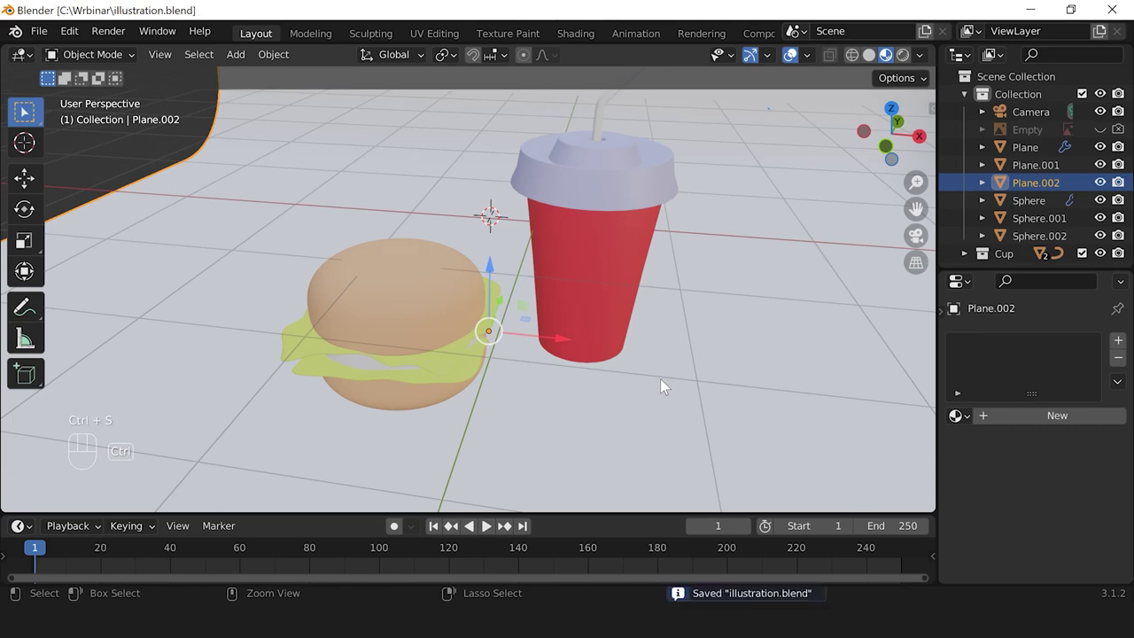
pyautogui.scroll(3, 420, 363)
pyautogui.moveTo(417, 398); pyautogui.dragTo(425, 360, button='middle')
pyautogui.click(397, 349)
pyautogui.scroll(-2, 416, 337)
pyautogui.moveTo(435, 307); pyautogui.dragTo(627, 387, button='middle')
# Step: Create a new material named patty for the middle layer, Sphere.001
pyautogui.scroll(2, 627, 387)
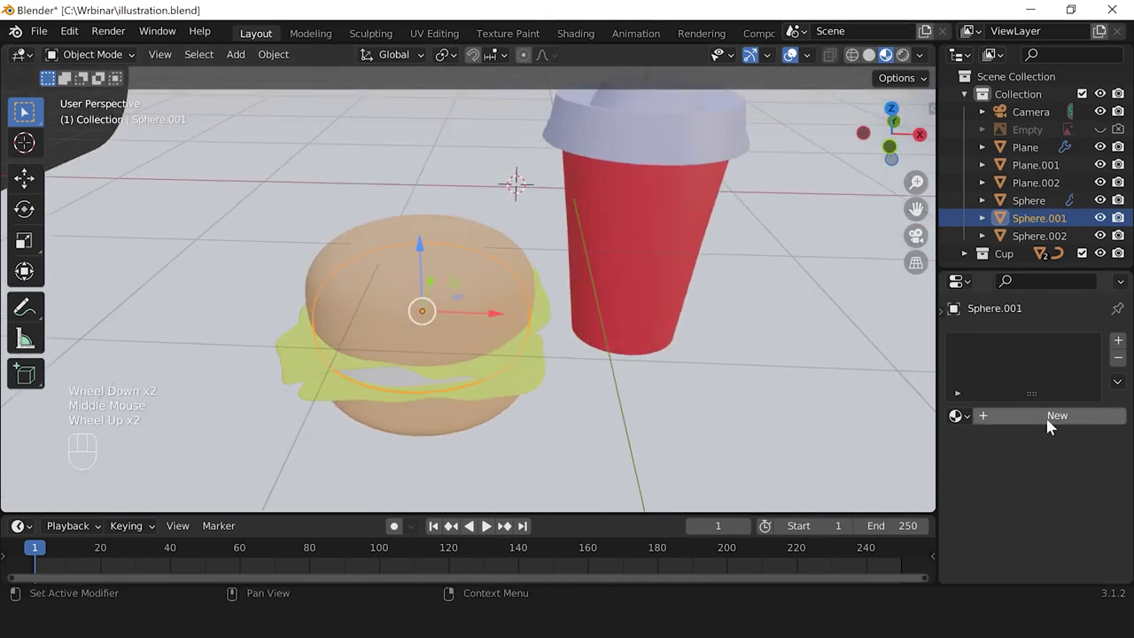
pyautogui.click(1047, 418)
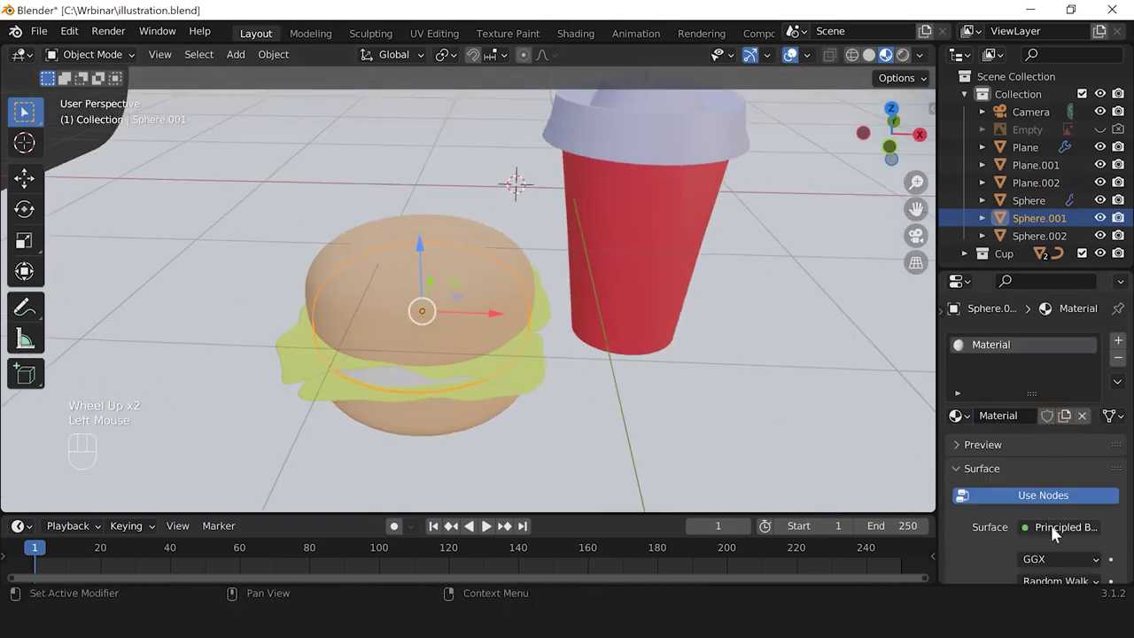
pyautogui.doubleClick(1023, 344)
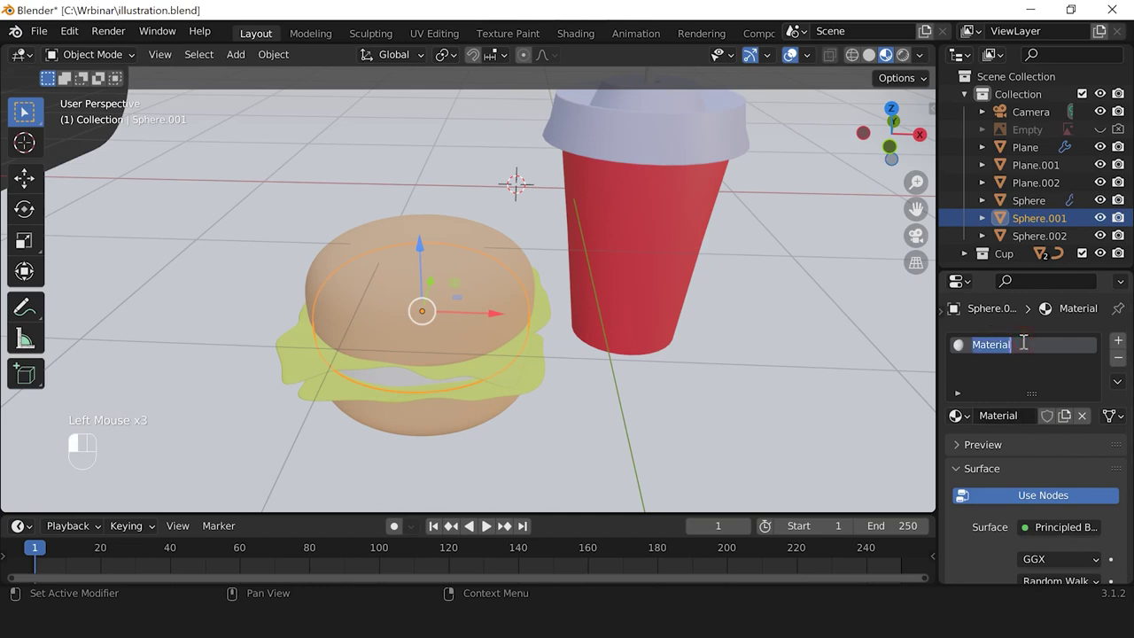
pyautogui.write('patty')
pyautogui.press('Return')
pyautogui.scroll(-3, 1074, 443)
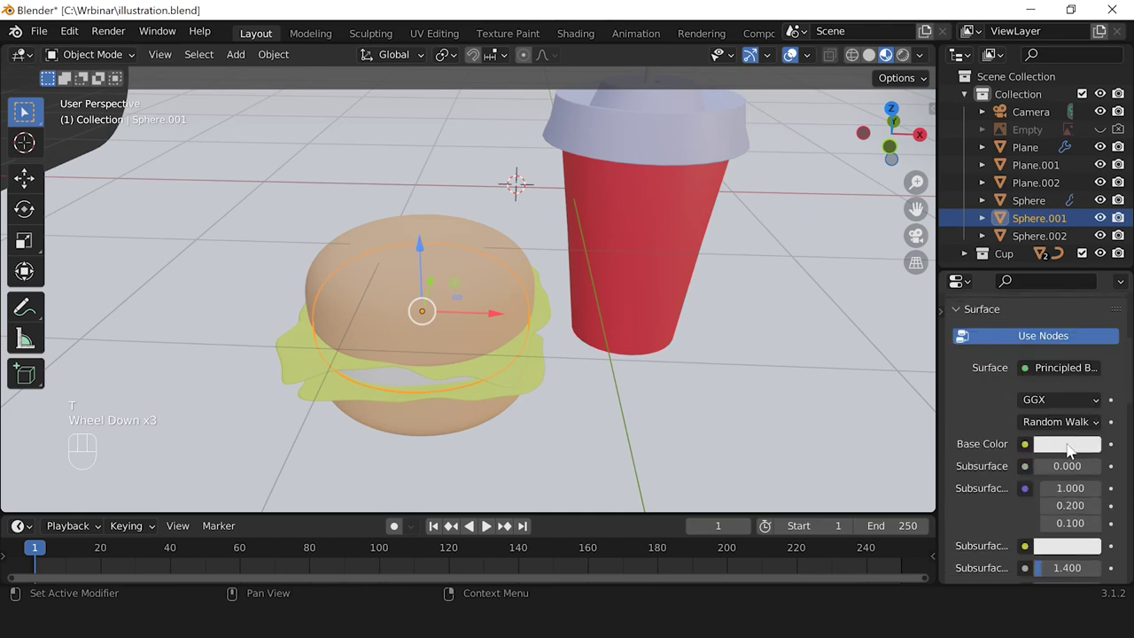
# Step: Set the patty's base colour to dark red (HSV 0.998, 0.876, 0.322)
pyautogui.click(1067, 444)
pyautogui.moveTo(1022, 285)
pyautogui.mouseDown()
pyautogui.moveTo(1010, 267)
pyautogui.moveTo(1006, 304)
pyautogui.moveTo(1042, 253)
pyautogui.moveTo(1021, 294)
pyautogui.moveTo(990, 297)
pyautogui.moveTo(1008, 297)
pyautogui.mouseUp()
pyautogui.moveTo(1084, 246)
pyautogui.mouseDown()
pyautogui.moveTo(1087, 256)
pyautogui.moveTo(1087, 240)
pyautogui.mouseUp()
pyautogui.moveTo(1005, 292); pyautogui.dragTo(1007, 292)
pyautogui.scroll(-1, 515, 433)
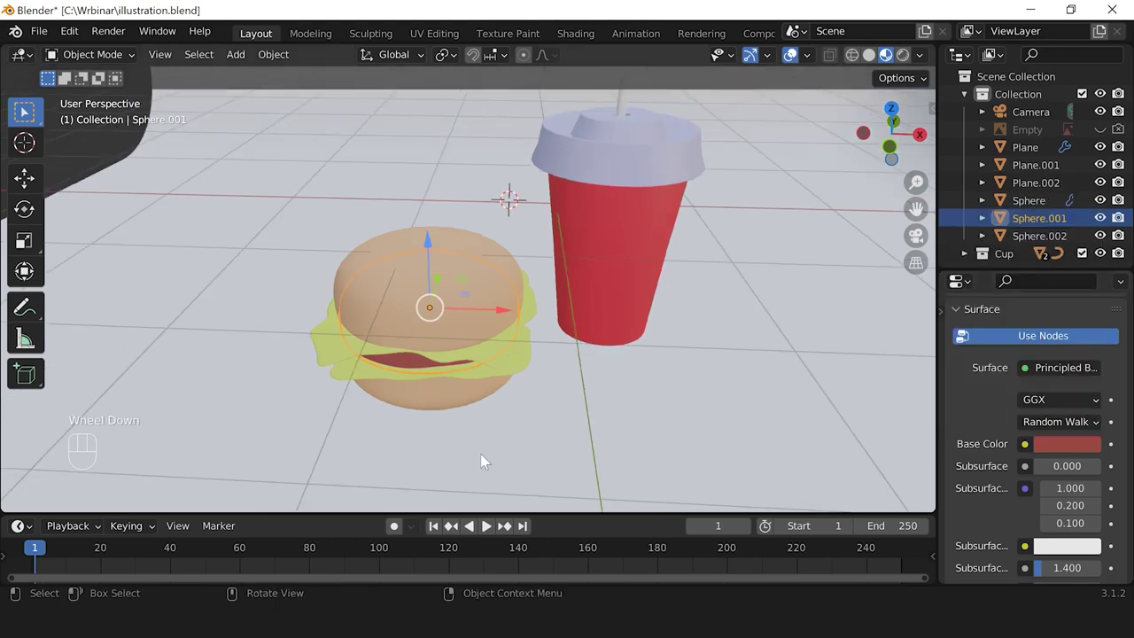
pyautogui.scroll(2, 644, 430)
pyautogui.scroll(-1, 658, 439)
pyautogui.moveTo(654, 436); pyautogui.dragTo(635, 431, button='middle')
# Step: Recentre the view on the burger and cup, then select the curved backdrop plane, Plane.002
pyautogui.scroll(-3, 632, 417)
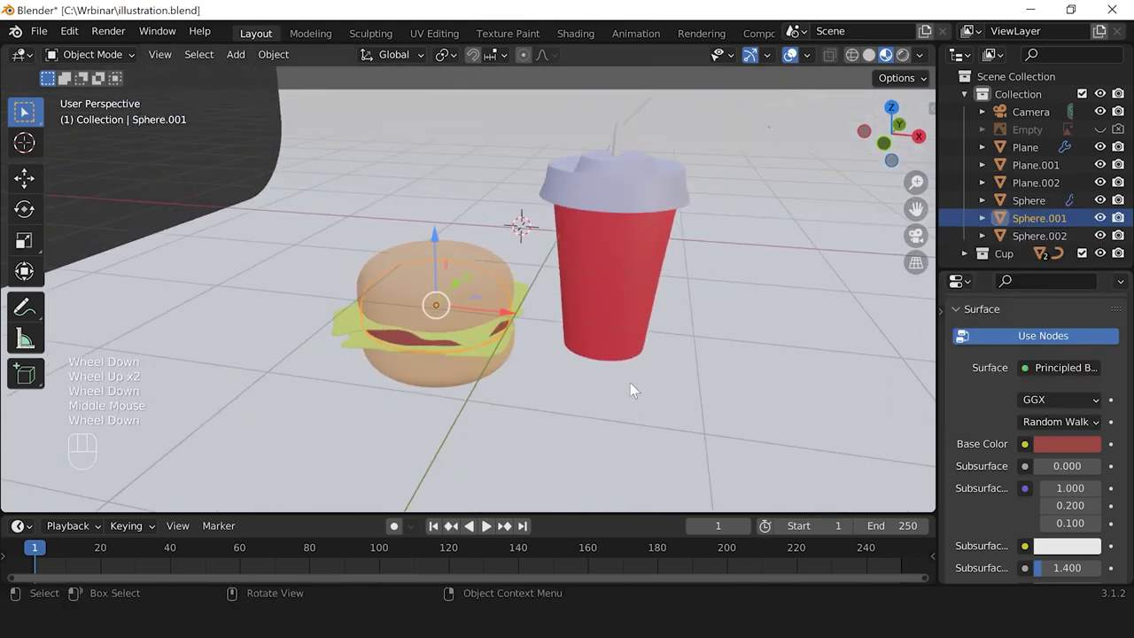
pyautogui.moveTo(599, 375); pyautogui.dragTo(620, 380, button='middle')
pyautogui.scroll(1, 425, 330)
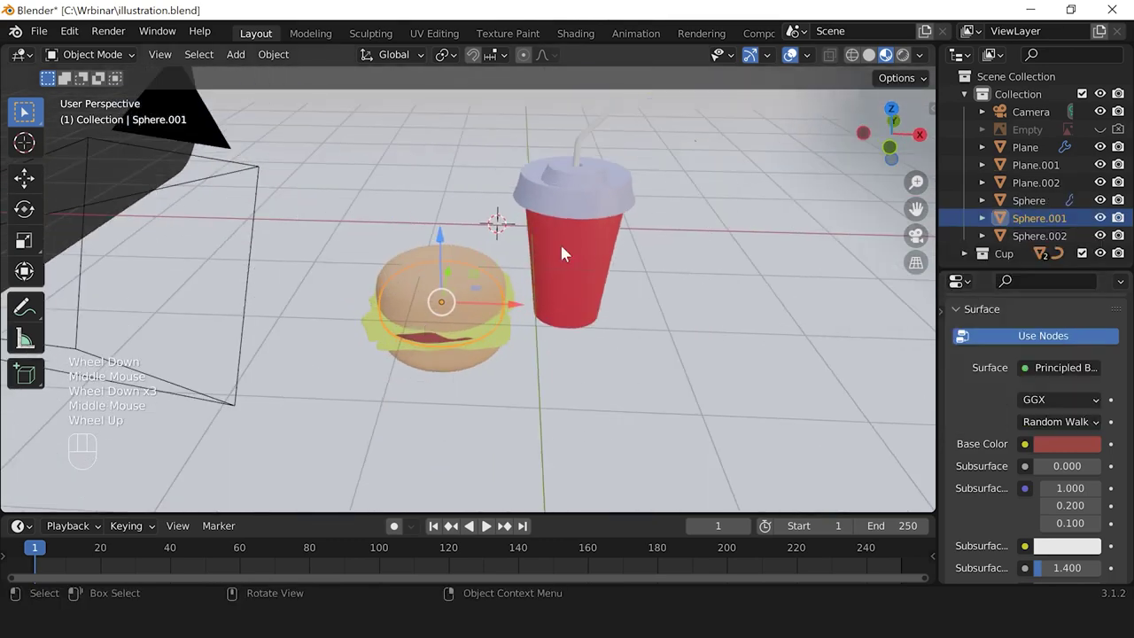
pyautogui.scroll(1, 611, 399)
pyautogui.scroll(-2, 713, 372)
pyautogui.moveTo(706, 400); pyautogui.dragTo(682, 309, button='middle')
pyautogui.scroll(2, 690, 334)
pyautogui.scroll(2, 688, 367)
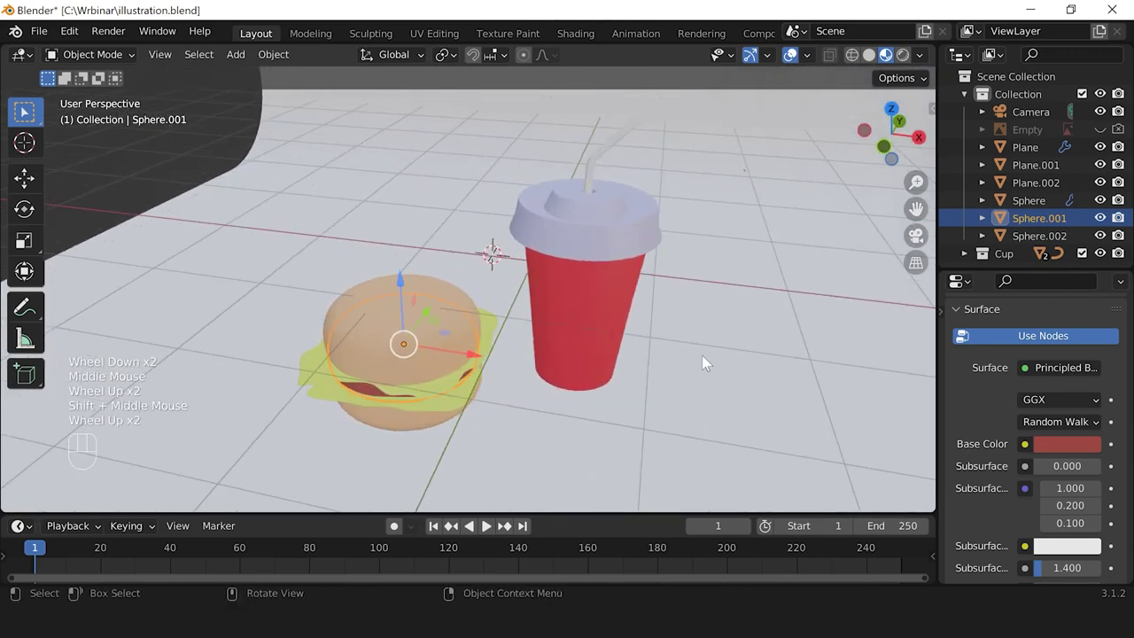
pyautogui.scroll(-4, 630, 338)
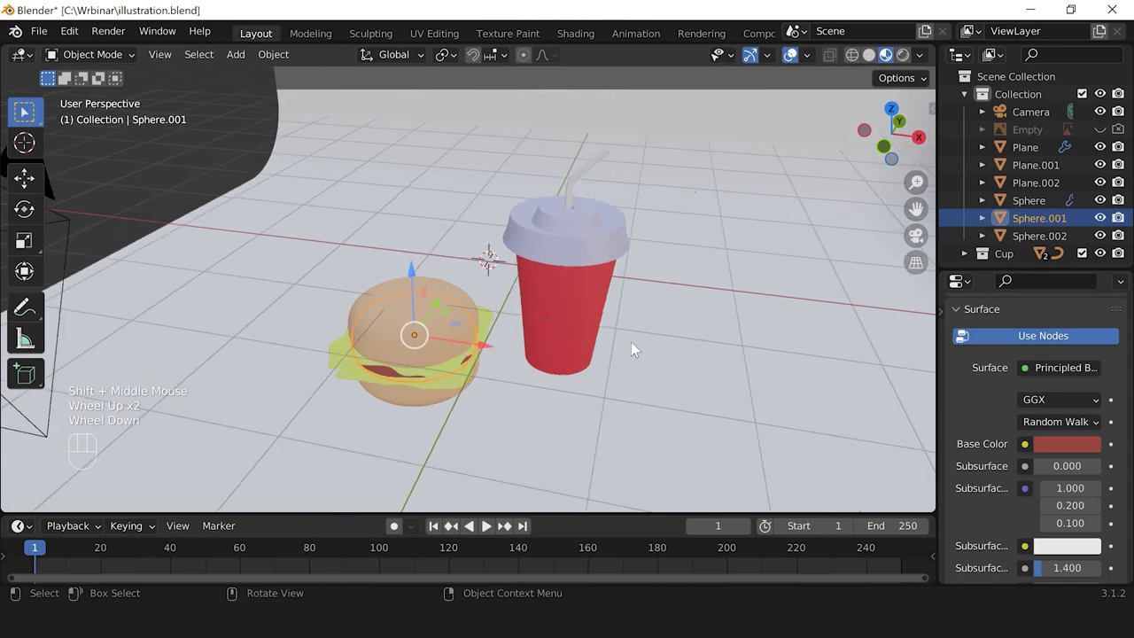
pyautogui.scroll(2, 653, 368)
pyautogui.click(764, 301)
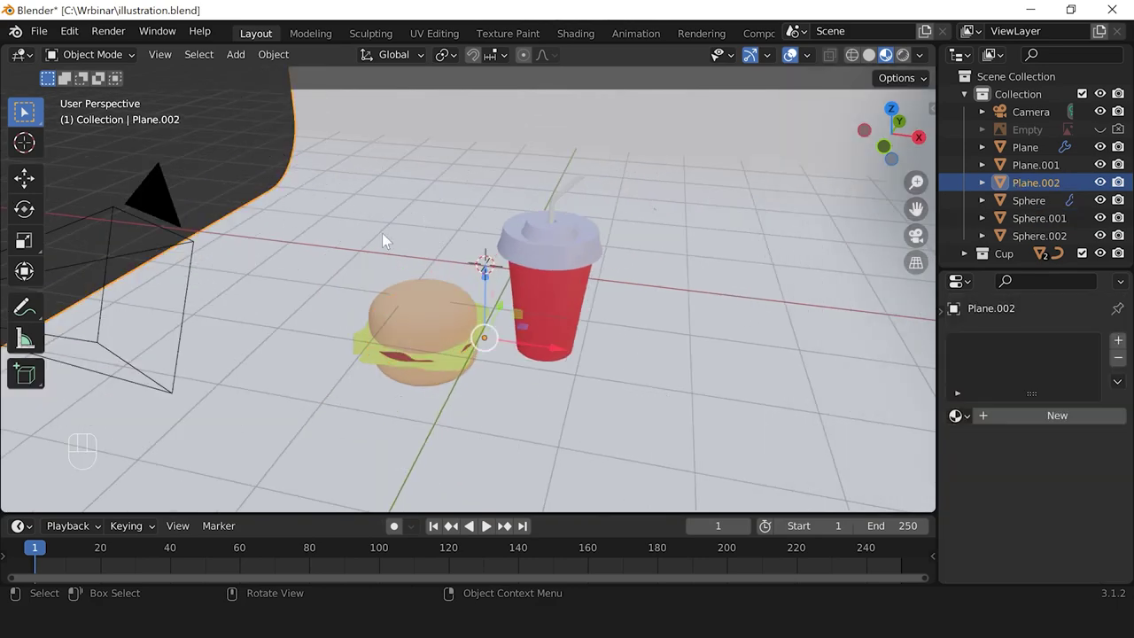
# Step: Create a new material named bg for the backdrop
pyautogui.click(1016, 410)
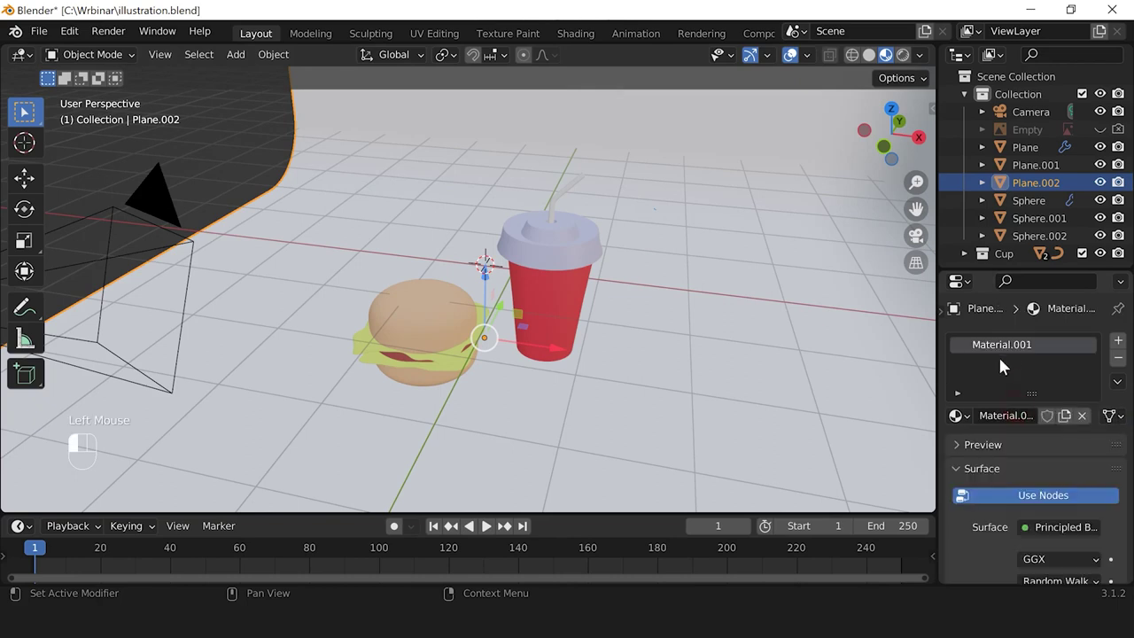
pyautogui.write('bg')
pyautogui.press('Return')
pyautogui.scroll(-2, 1062, 443)
pyautogui.scroll(-3, 1059, 431)
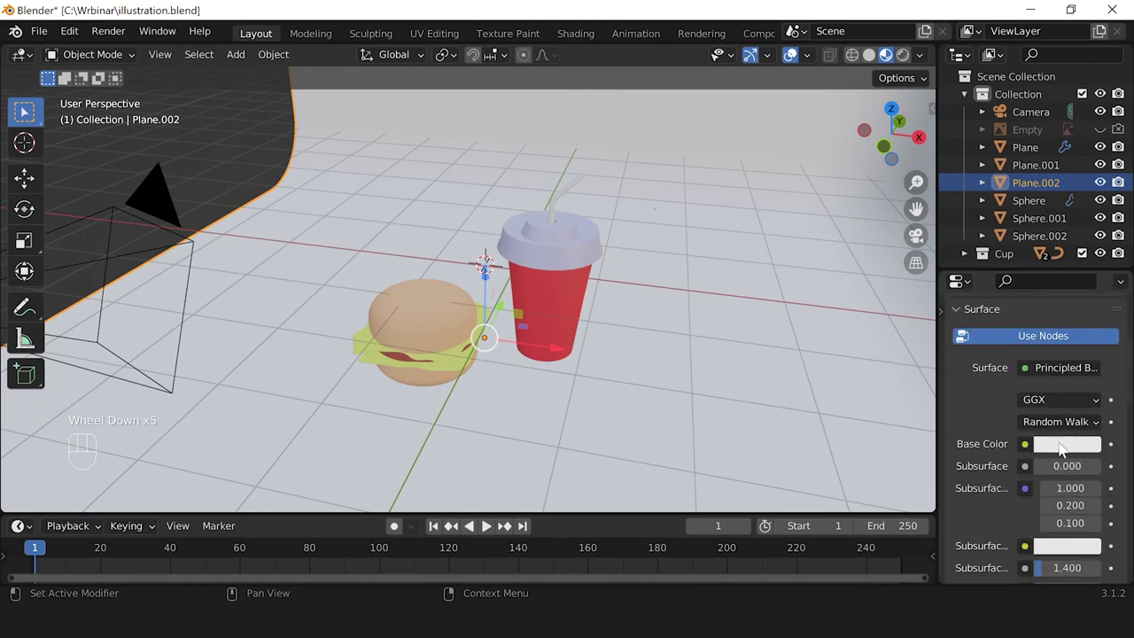
# Step: Set the backdrop's base colour to lavender (HSV 0.669, 0.609, 0.800)
pyautogui.click(1063, 445)
pyautogui.moveTo(1010, 256); pyautogui.dragTo(1033, 243)
pyautogui.click(692, 327)
pyautogui.moveTo(592, 329); pyautogui.dragTo(630, 364, button='middle')
pyautogui.scroll(2, 750, 352)
pyautogui.scroll(2, 751, 359)
pyautogui.scroll(-2, 752, 364)
pyautogui.scroll(1, 622, 364)
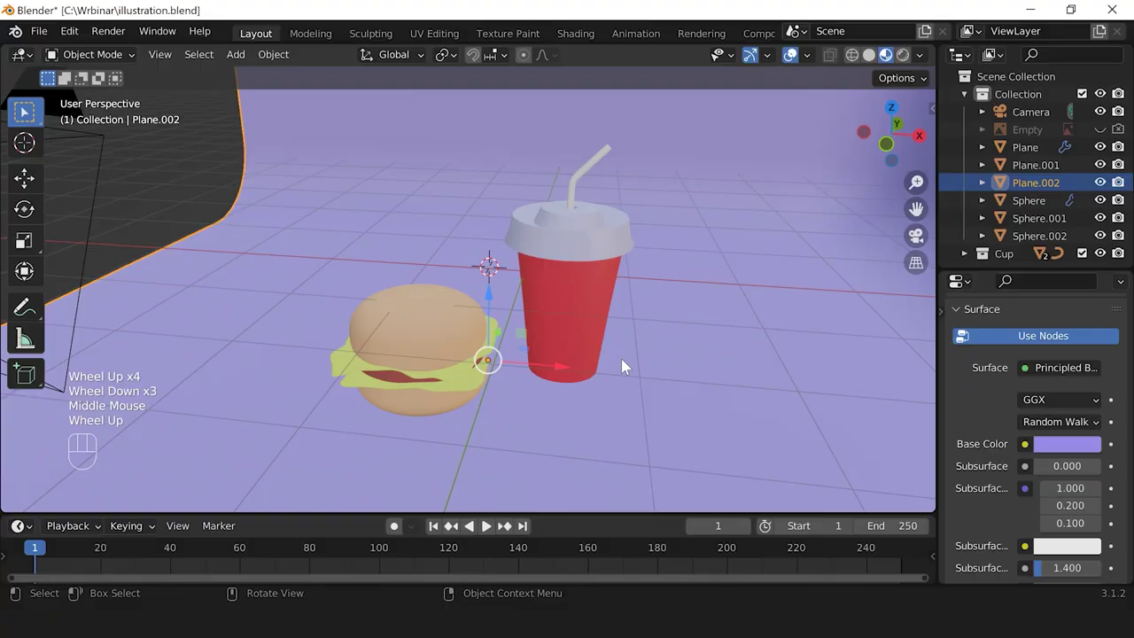
# Step: Switch to the camera view with Numpad 0 and adjust the zoom to frame the scene
pyautogui.press('KP_0')
pyautogui.scroll(-2, 621, 358)
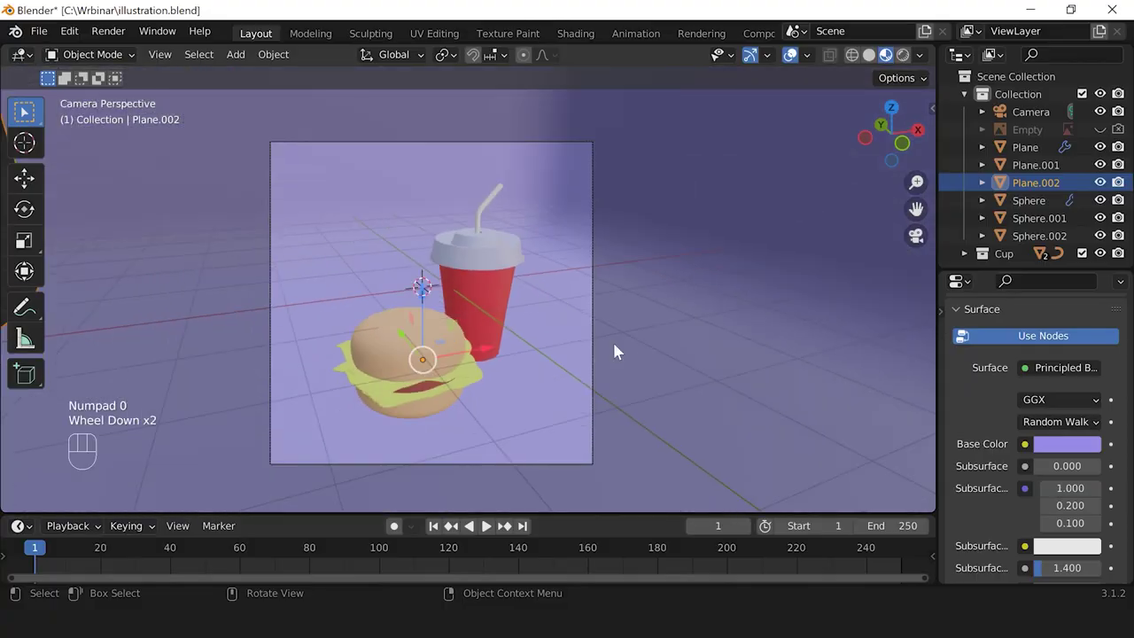
pyautogui.scroll(1, 615, 349)
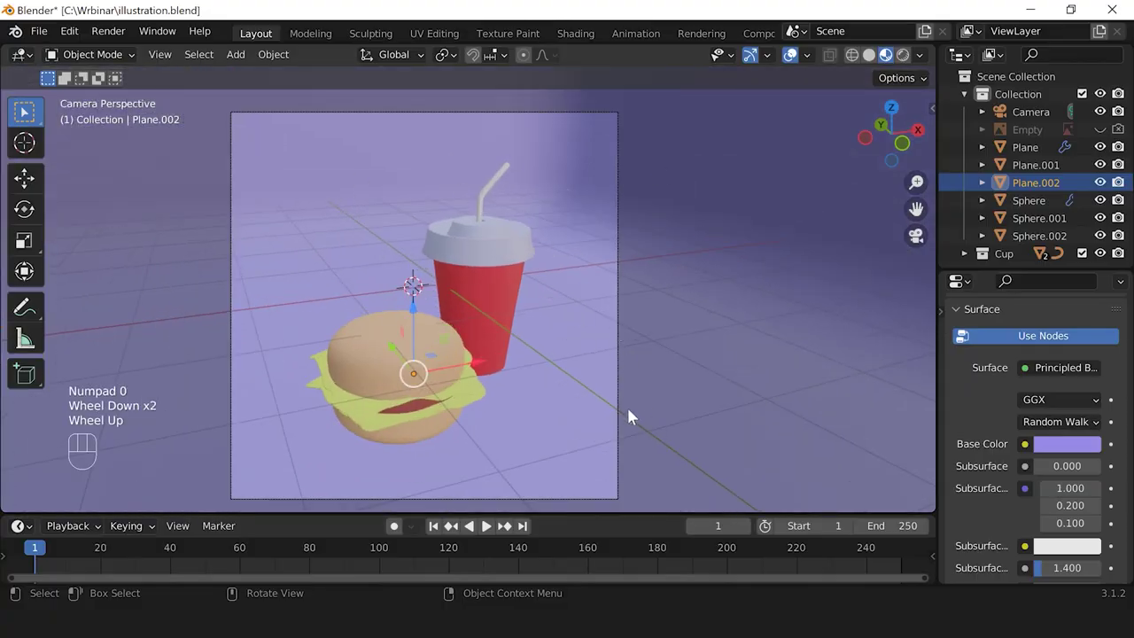
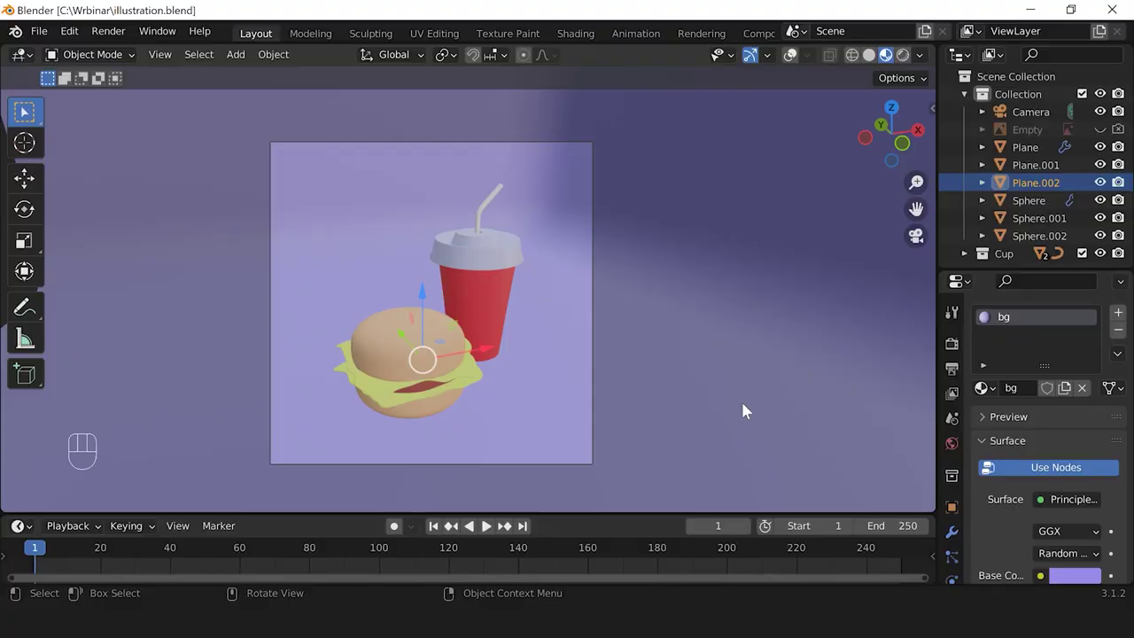
# Step: Switch the viewport to Rendered shading and bring up the Render Properties engine list
pyautogui.click(903, 56)
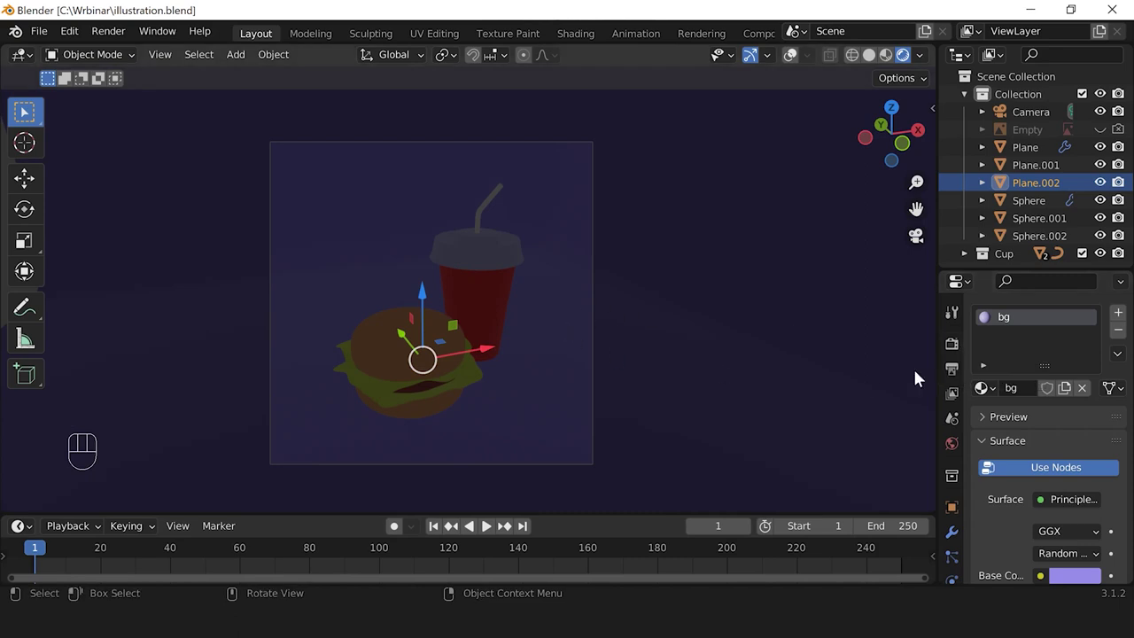
pyautogui.click(952, 345)
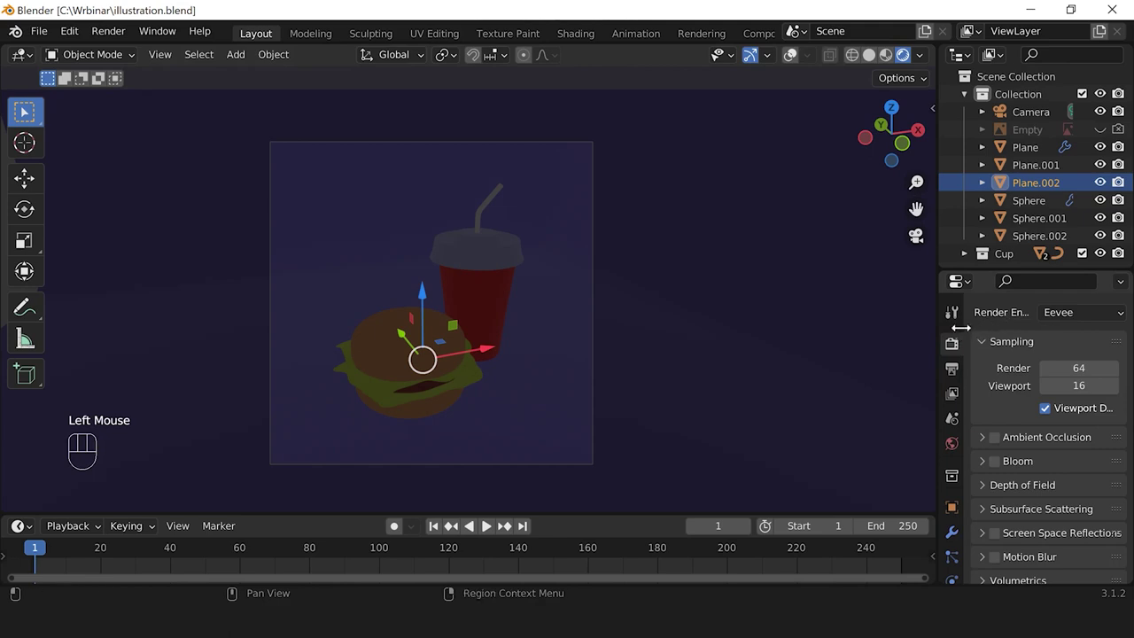
pyautogui.moveTo(964, 328); pyautogui.dragTo(935, 328)
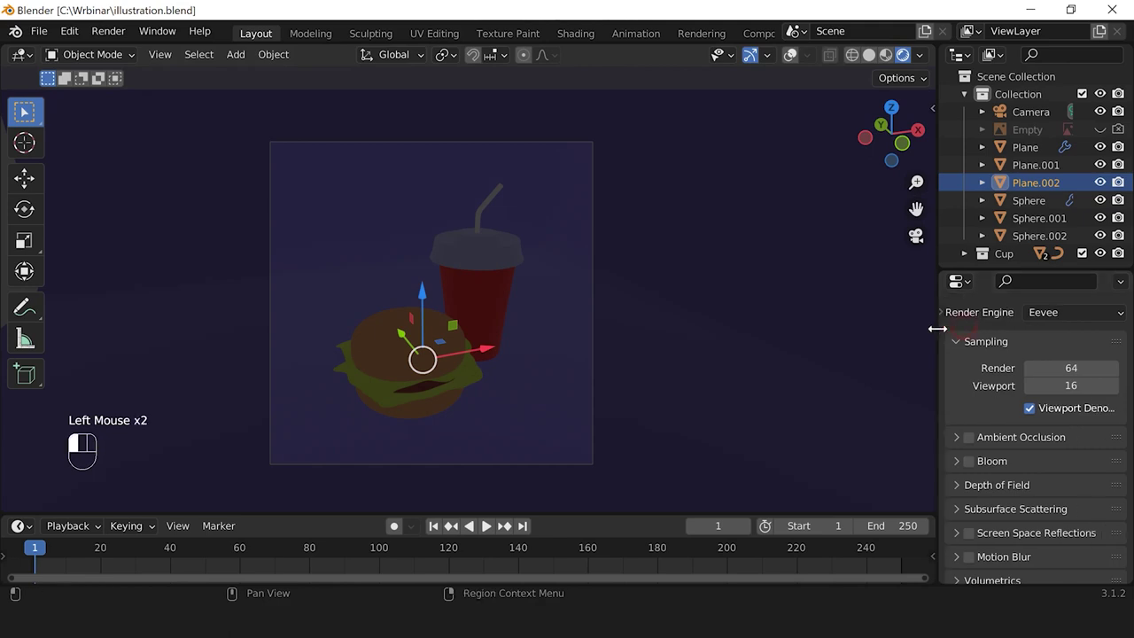
pyautogui.click(1057, 315)
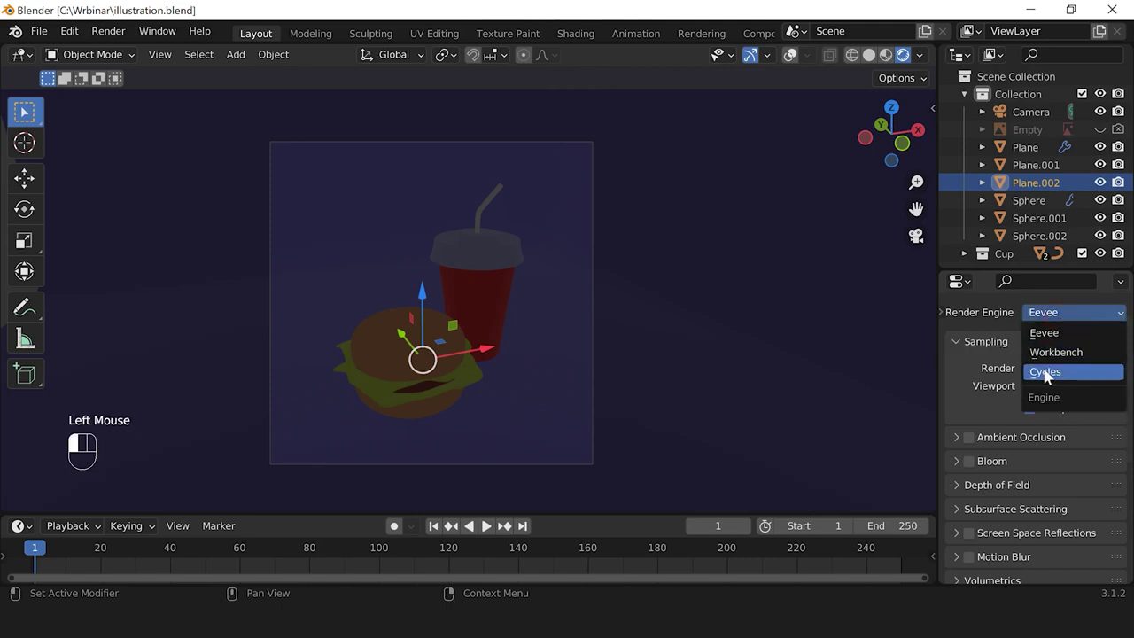
# Step: Change the render engine from Eevee to Cycles and bring up the render device choices
pyautogui.click(1044, 374)
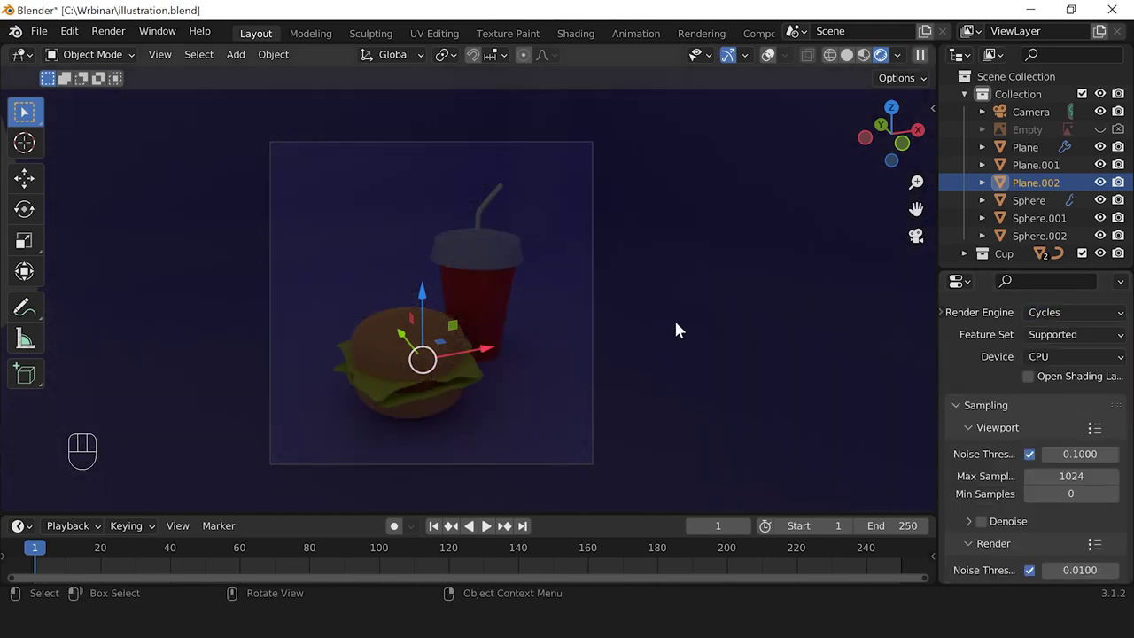
pyautogui.click(1079, 312)
pyautogui.click(1037, 314)
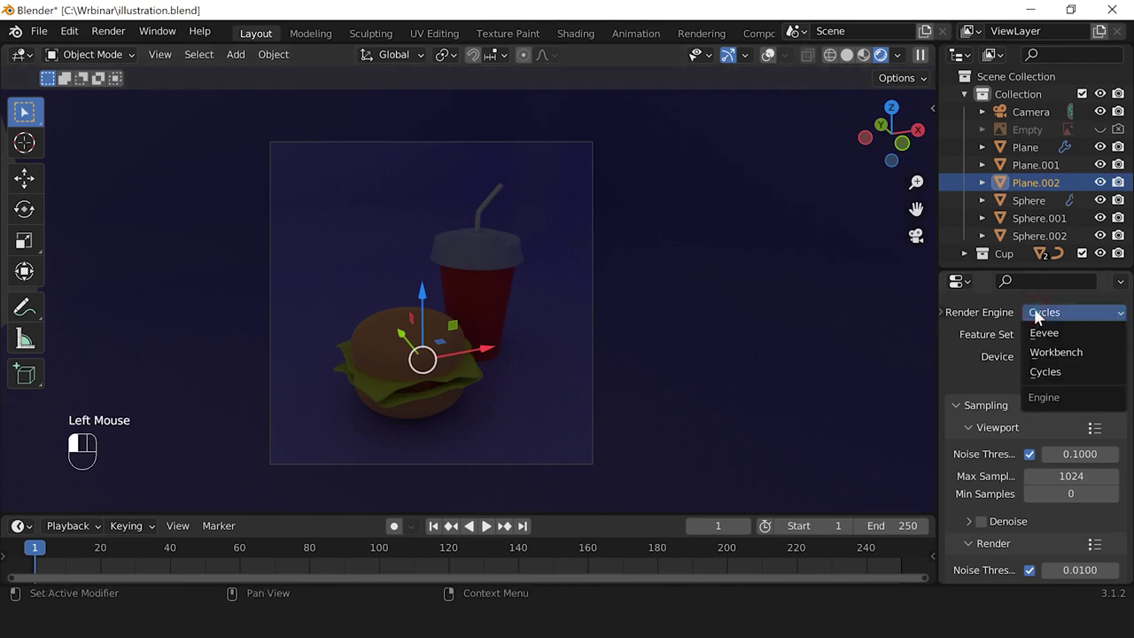
pyautogui.click(1028, 372)
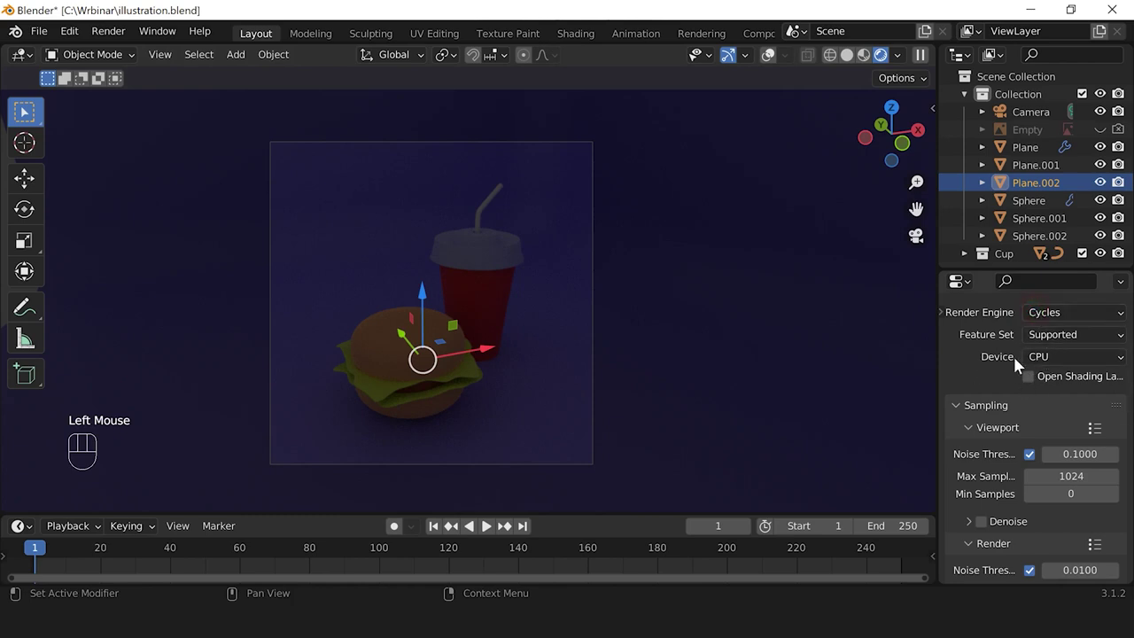
pyautogui.click(1075, 357)
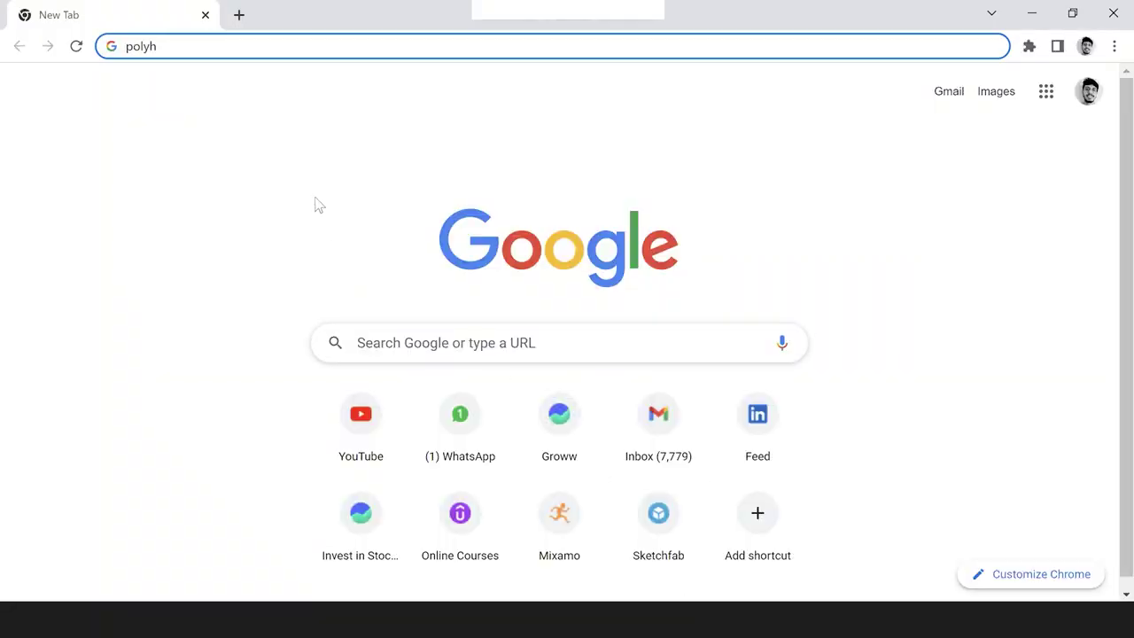
# Step: Search the web for 'polyhaven hdris' and go to the Poly Haven HDRIs page
pyautogui.write('aven')
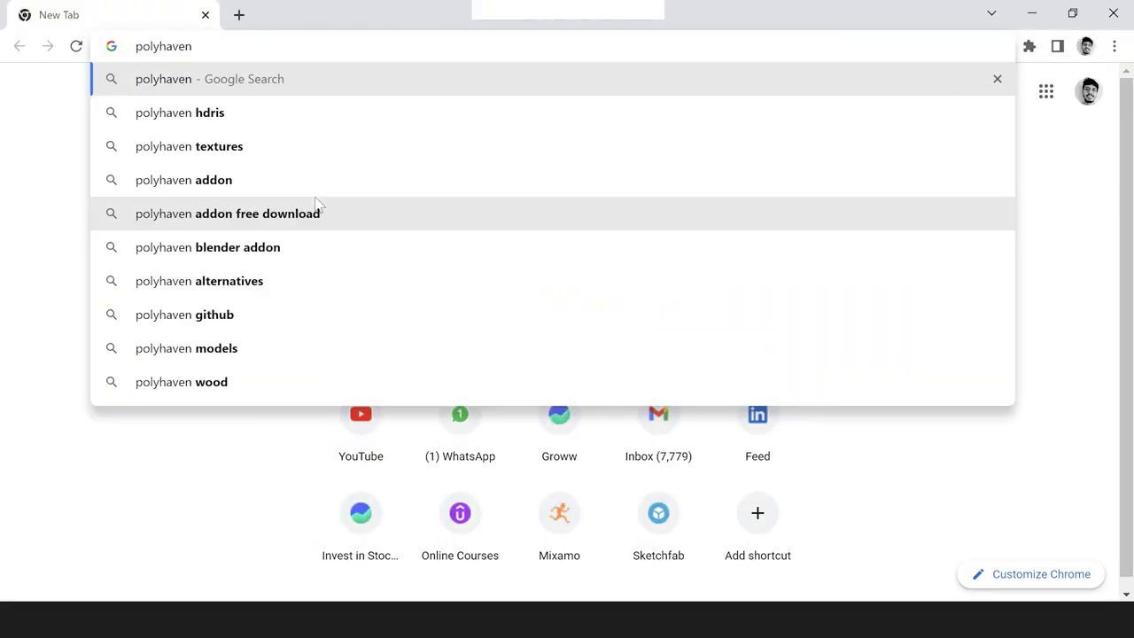
pyautogui.click(219, 113)
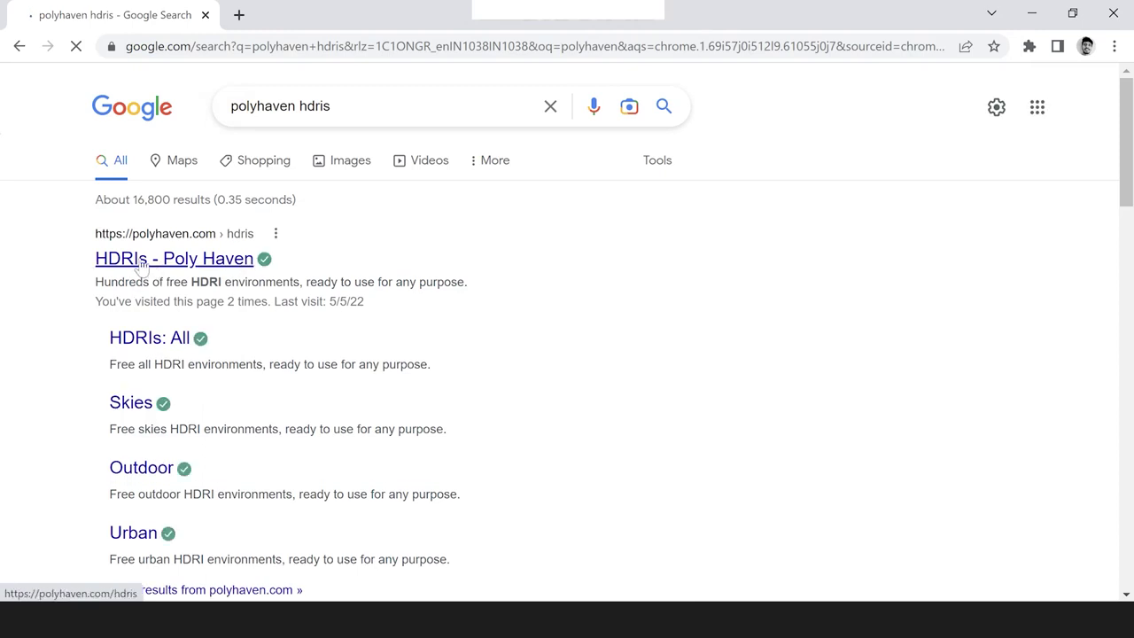
pyautogui.click(157, 260)
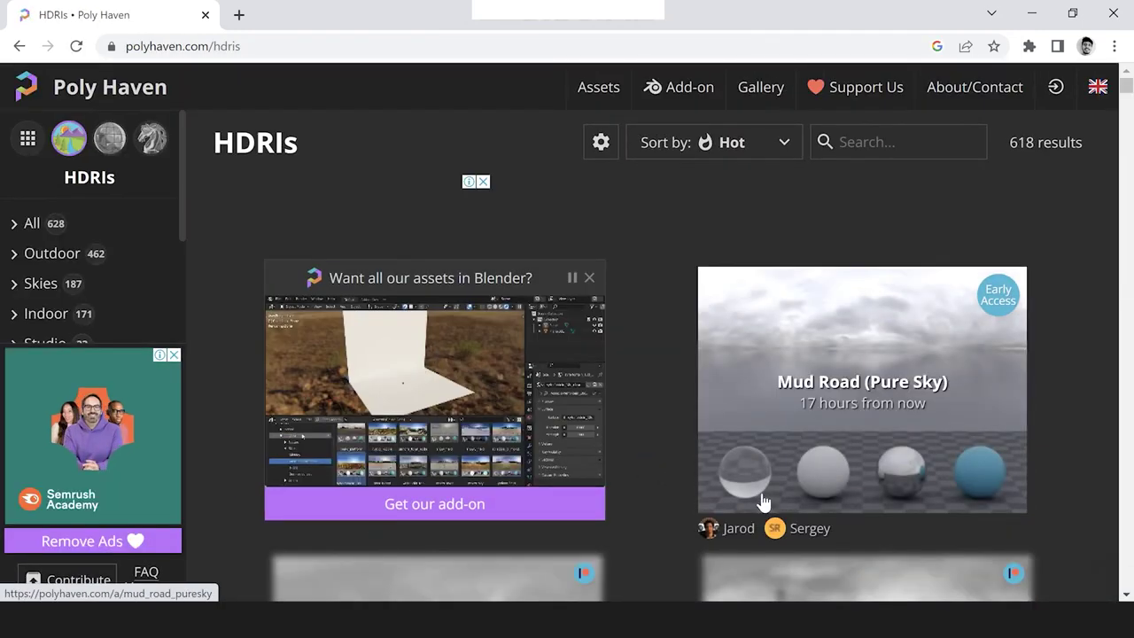
# Step: Find 'brown' in the HDRI library and download Brown Photostudio 02 as a 4K EXR
pyautogui.click(873, 142)
pyautogui.write('brown')
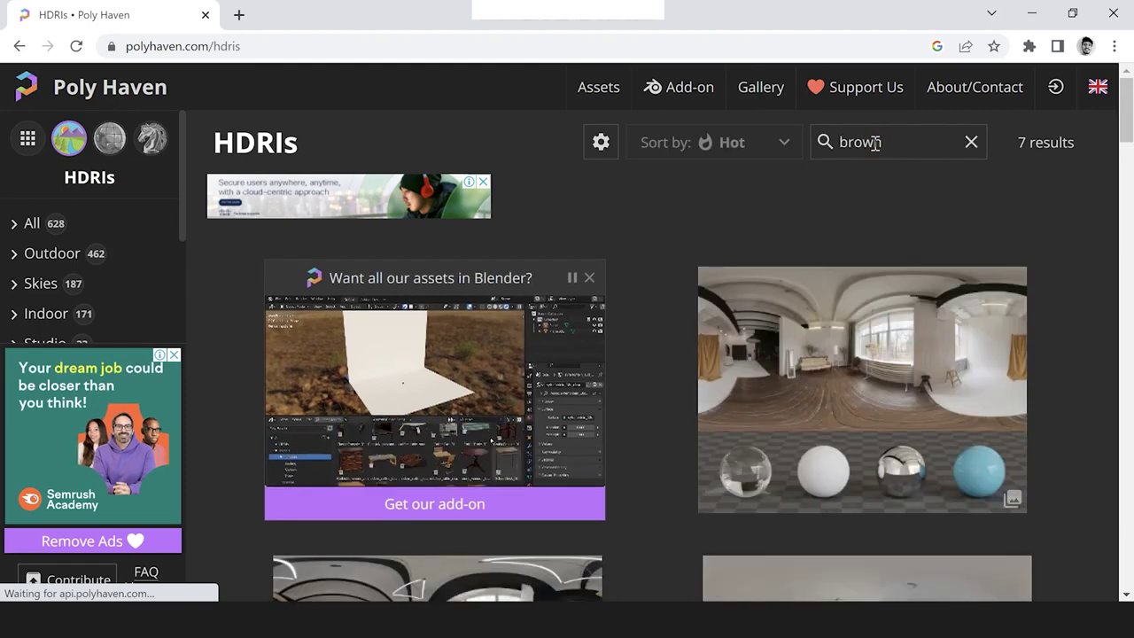
pyautogui.scroll(-2, 870, 215)
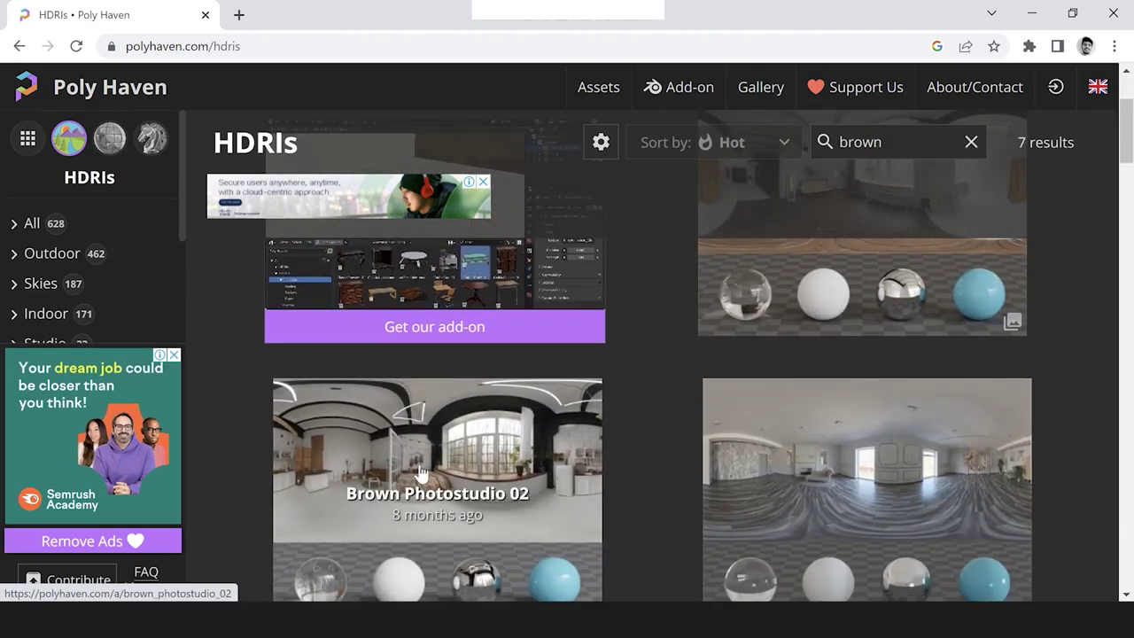
pyautogui.scroll(-2, 451, 469)
pyautogui.scroll(2, 476, 466)
pyautogui.scroll(-1, 483, 425)
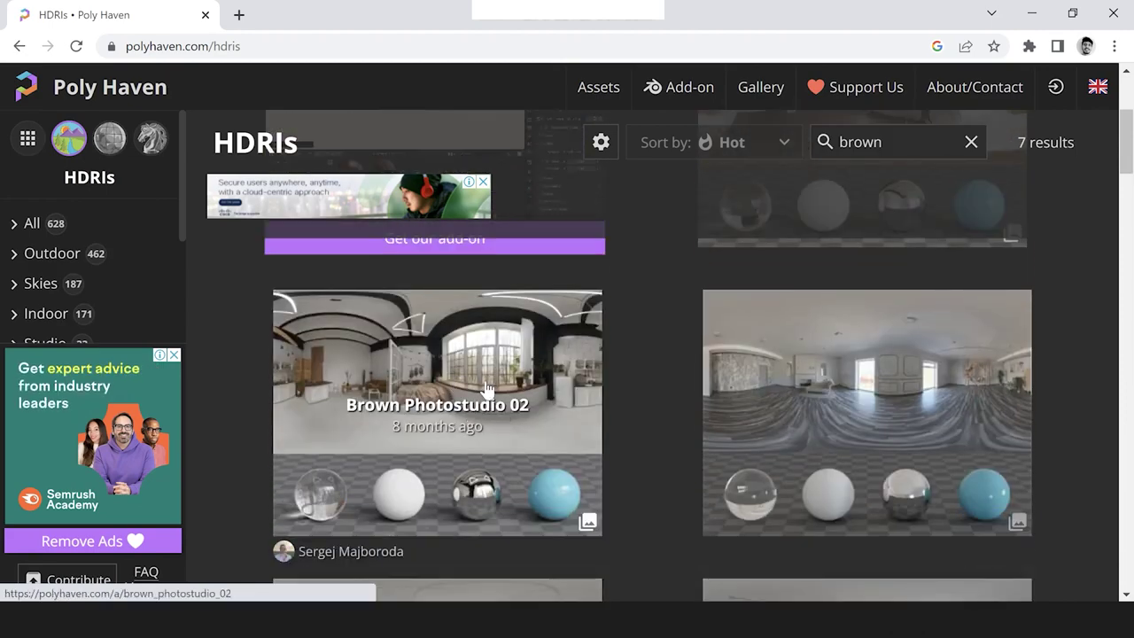
pyautogui.click(493, 417)
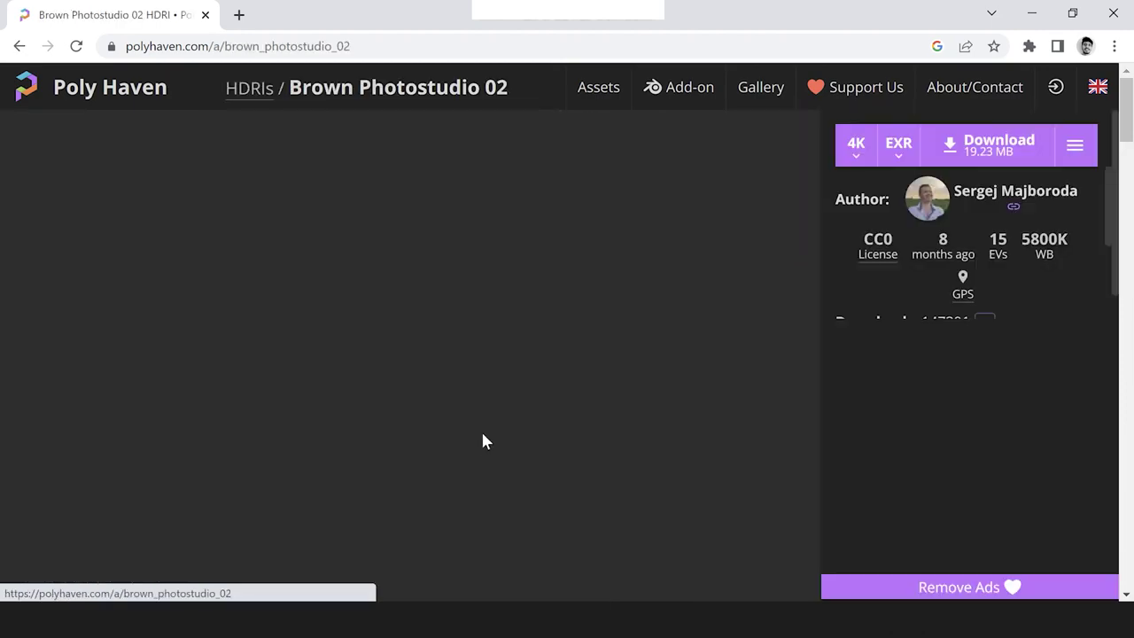
pyautogui.click(957, 144)
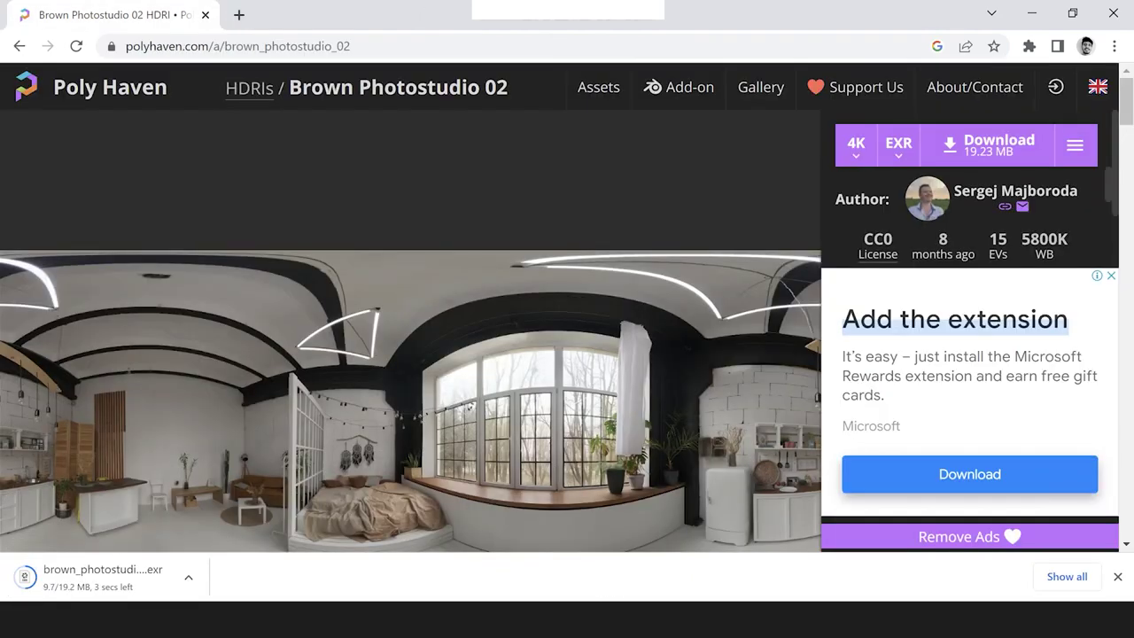
pyautogui.click(575, 538)
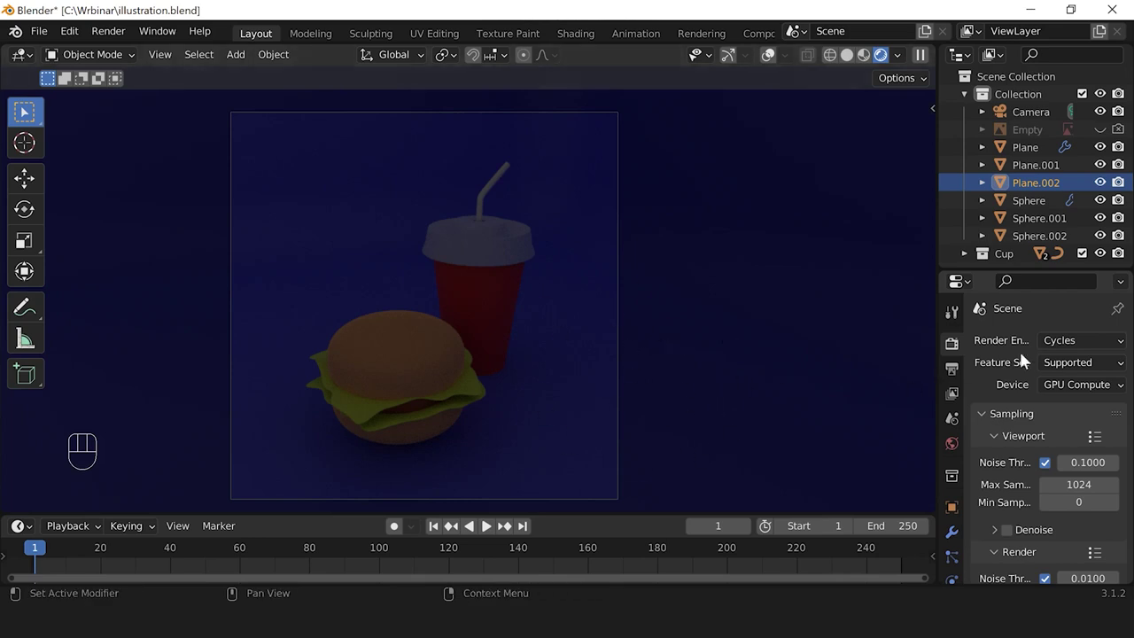
# Step: Set the World colour to use an Environment Texture
pyautogui.scroll(-2, 957, 432)
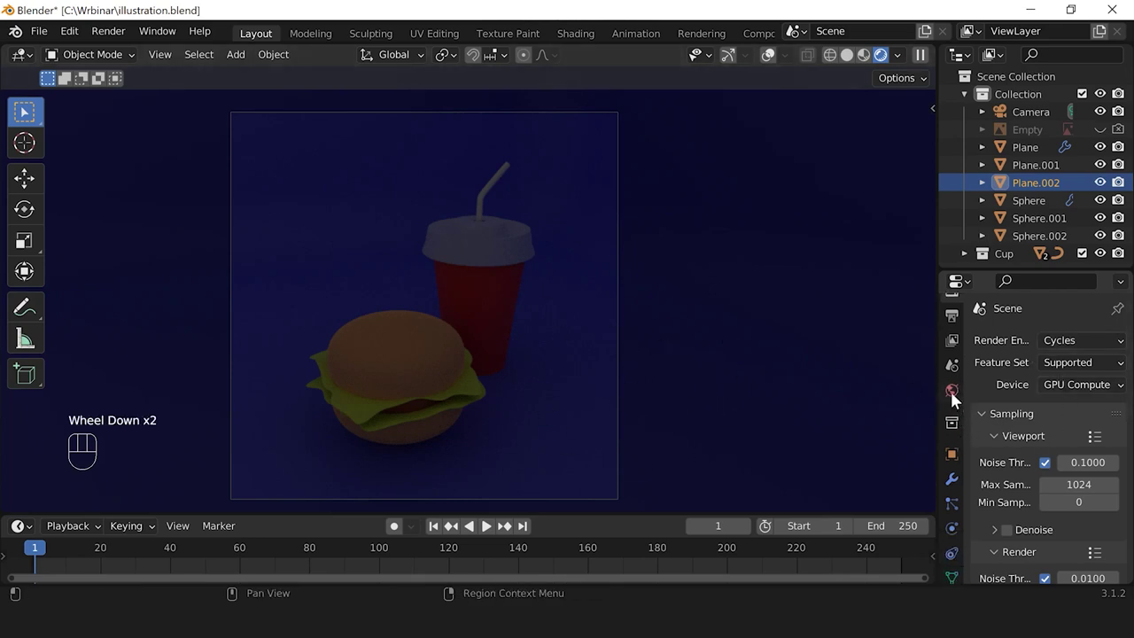
pyautogui.click(951, 391)
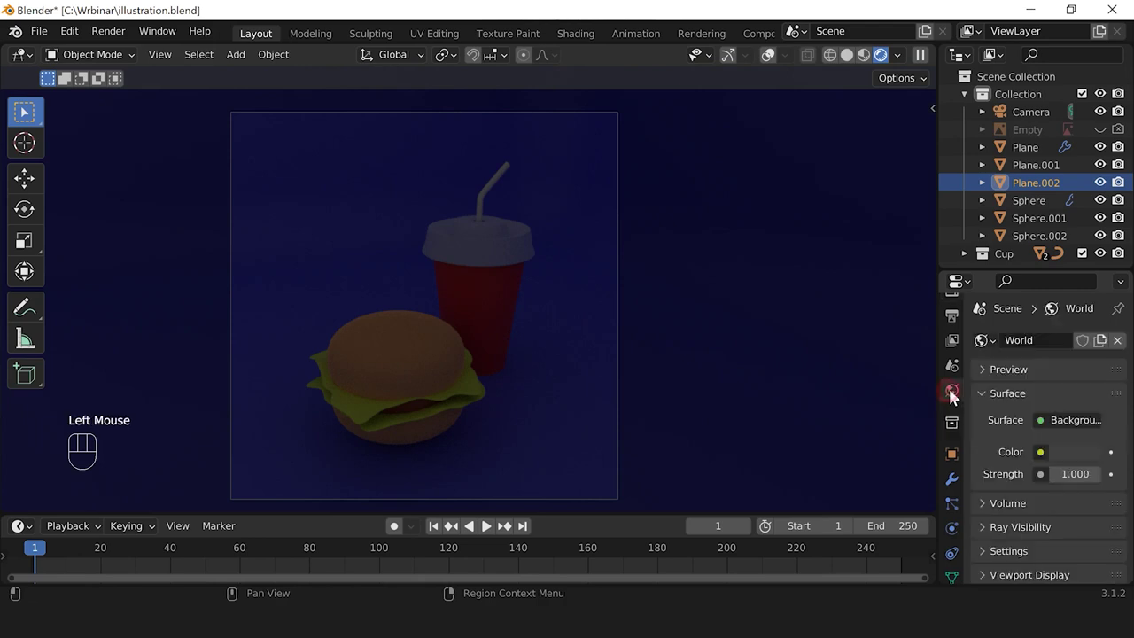
pyautogui.click(1041, 452)
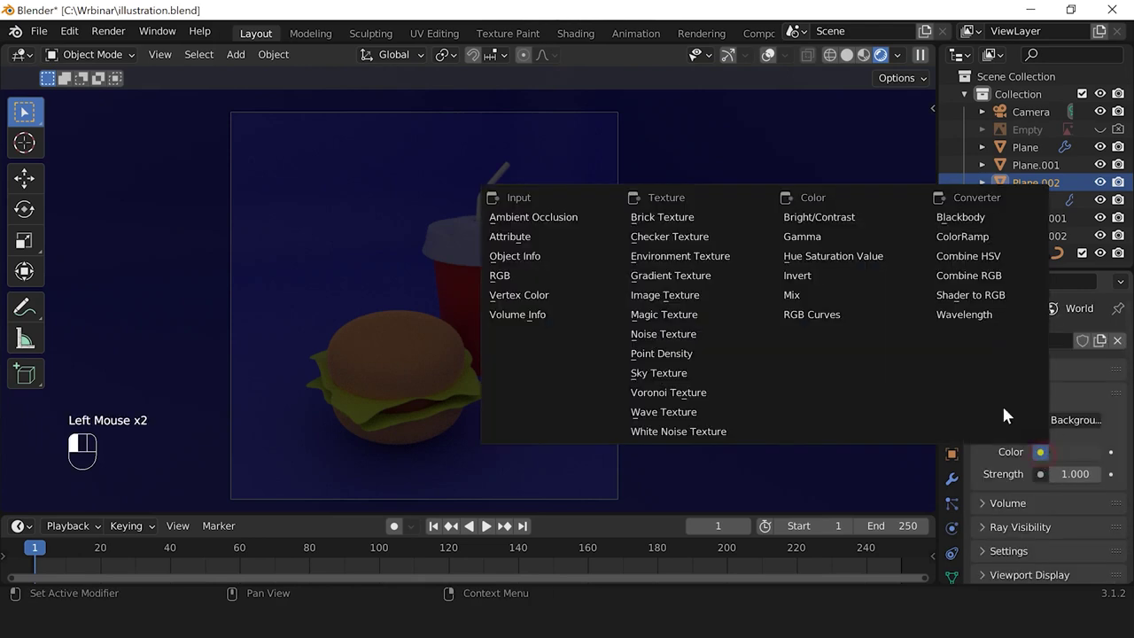
pyautogui.click(714, 256)
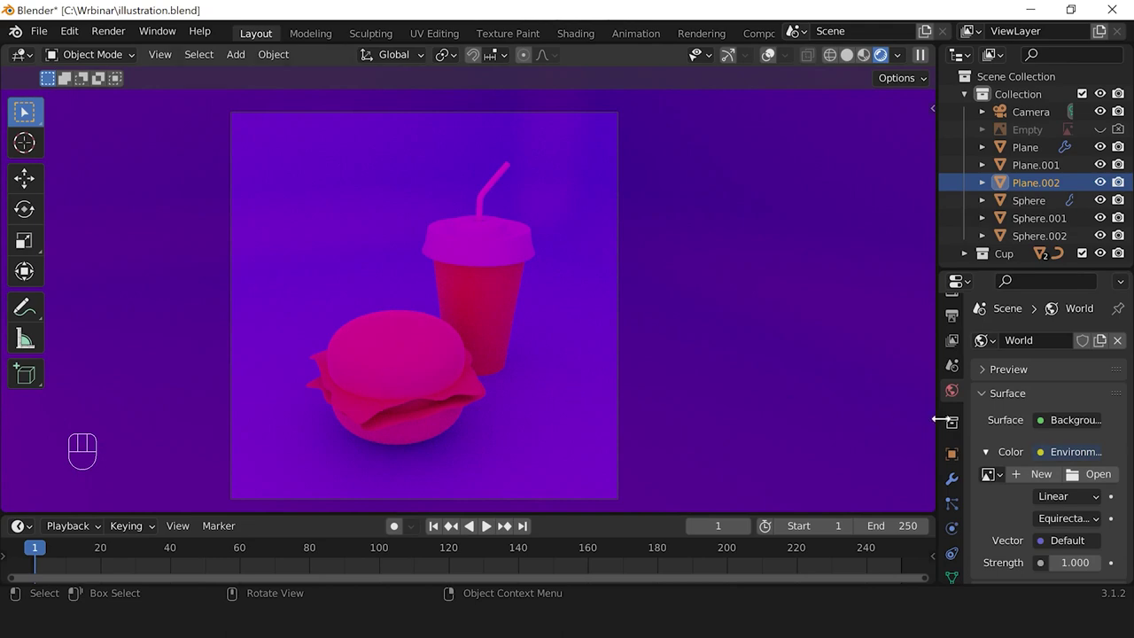
# Step: Load brown_photostudio_02_4k (2).exr from Downloads as the environment image
pyautogui.click(1094, 474)
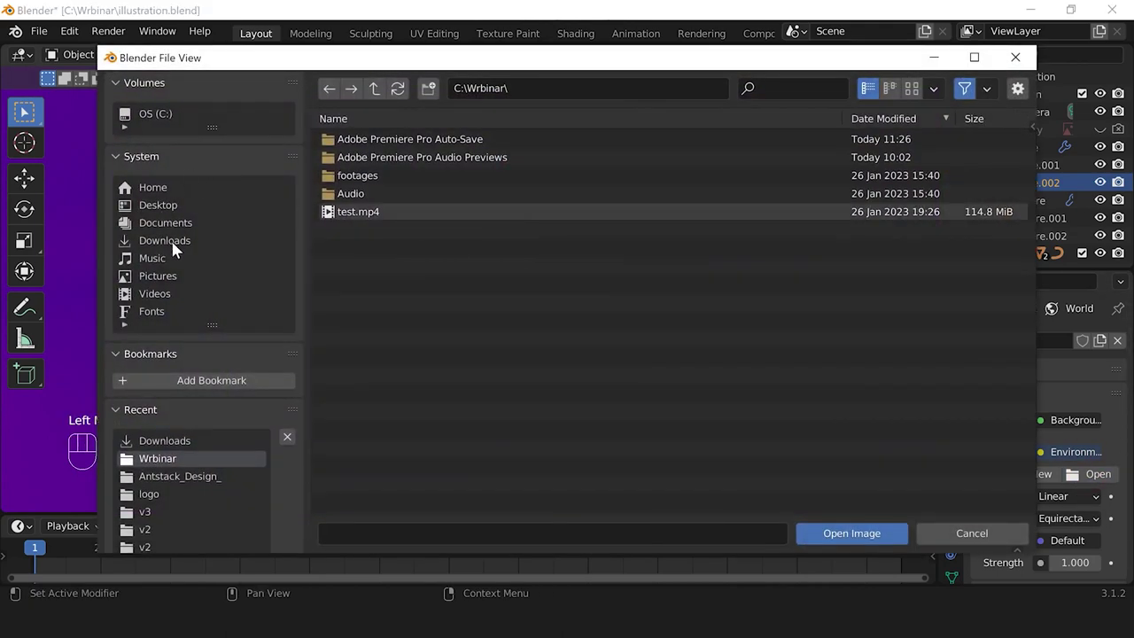
pyautogui.click(173, 245)
pyautogui.click(787, 91)
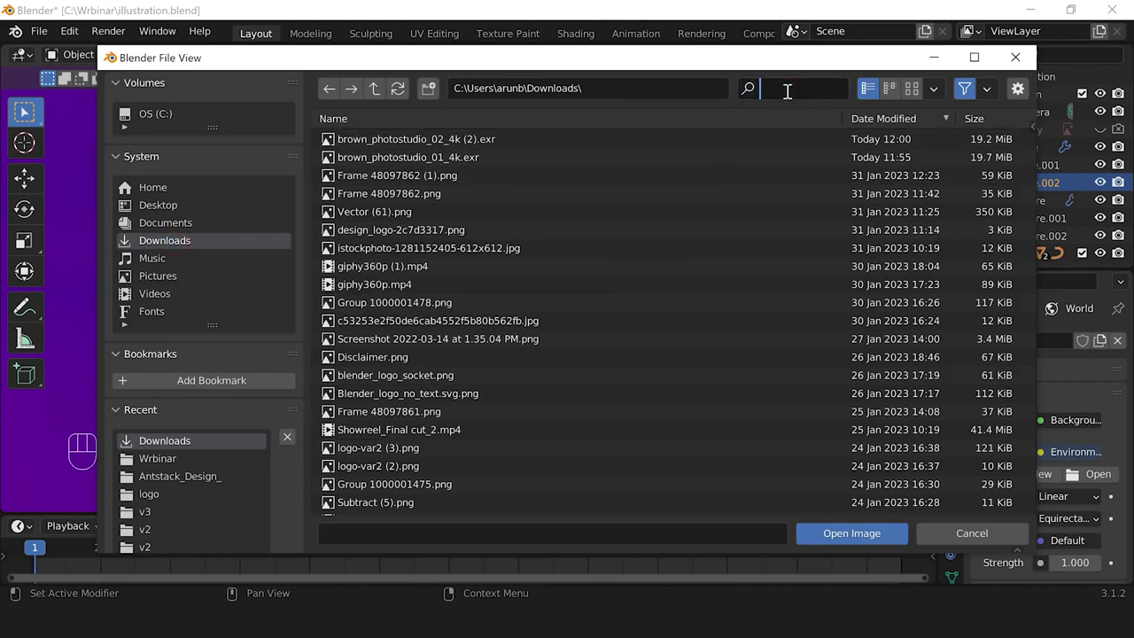
pyautogui.write('.exr')
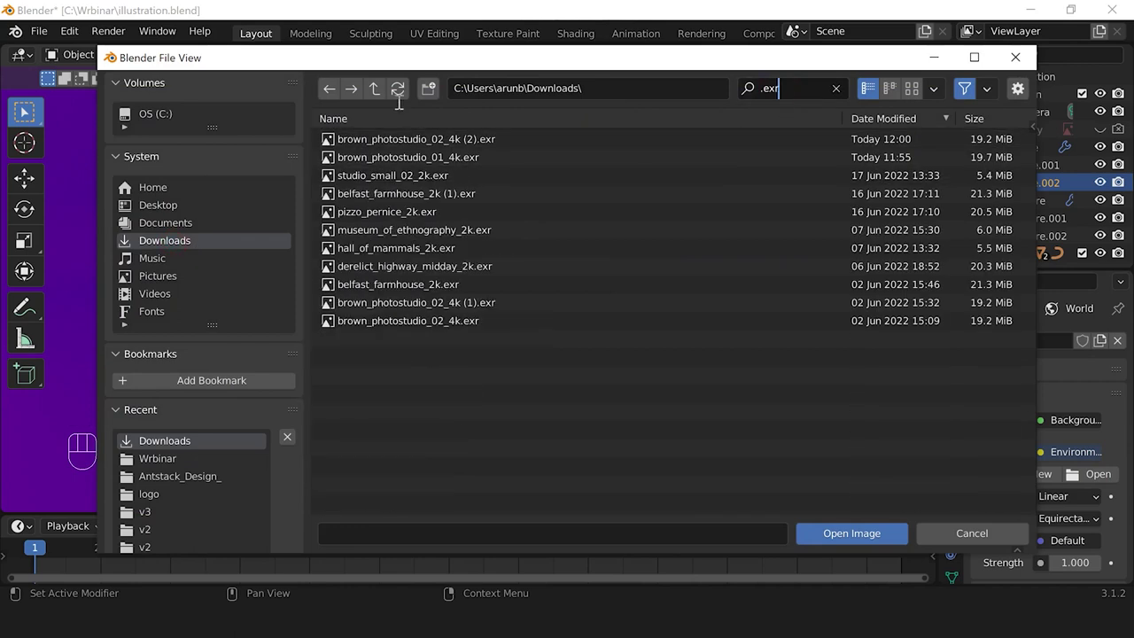
pyautogui.press('Return')
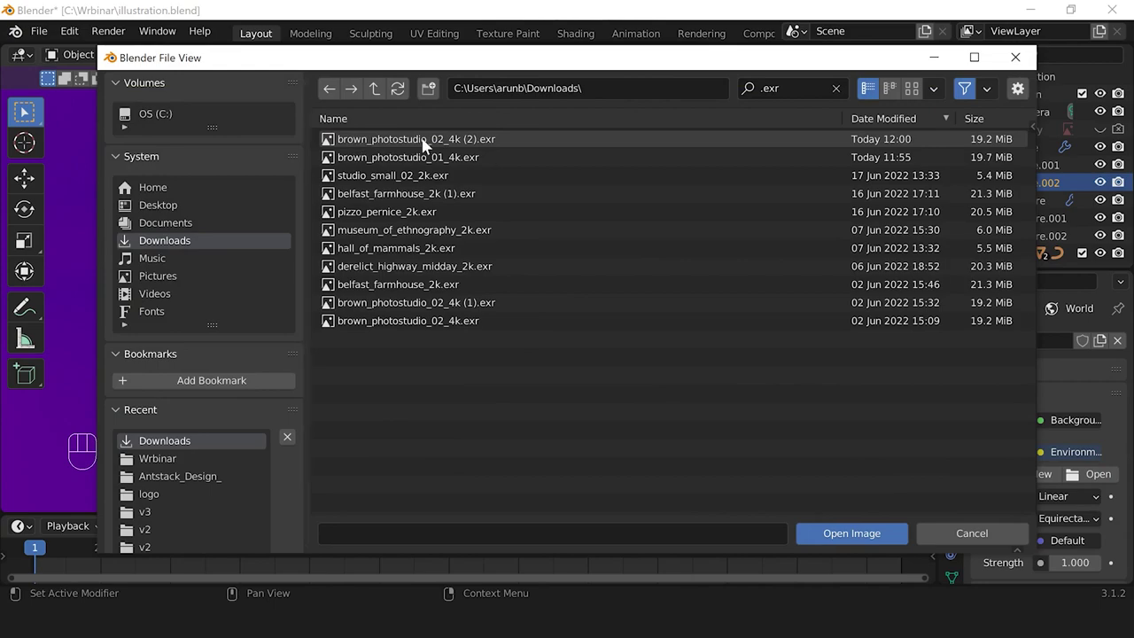
pyautogui.click(421, 142)
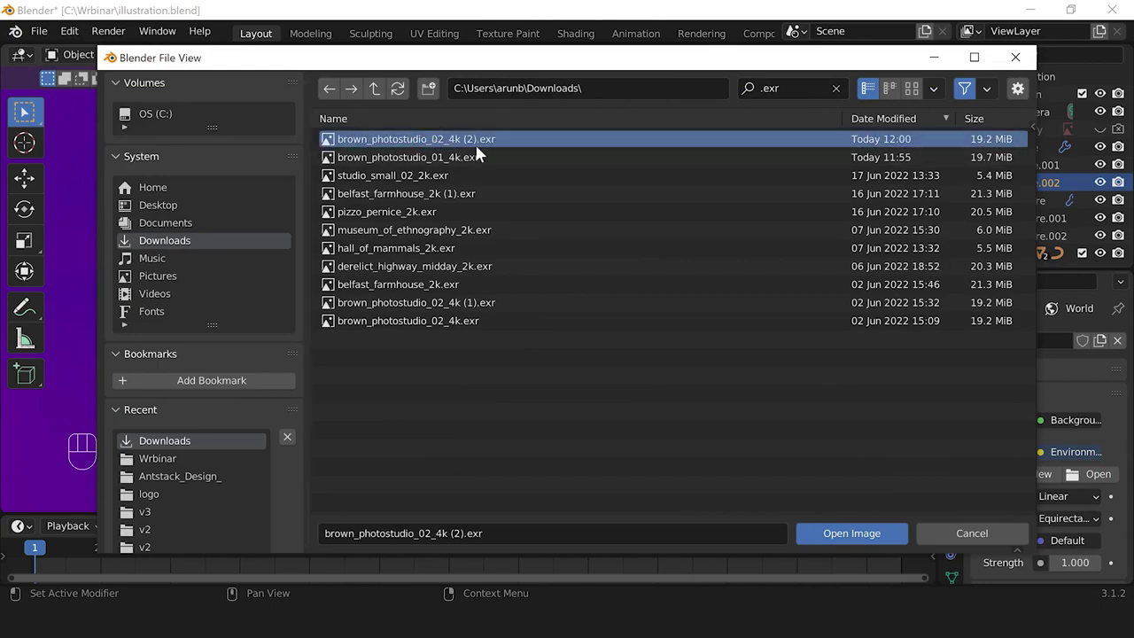
pyautogui.click(825, 535)
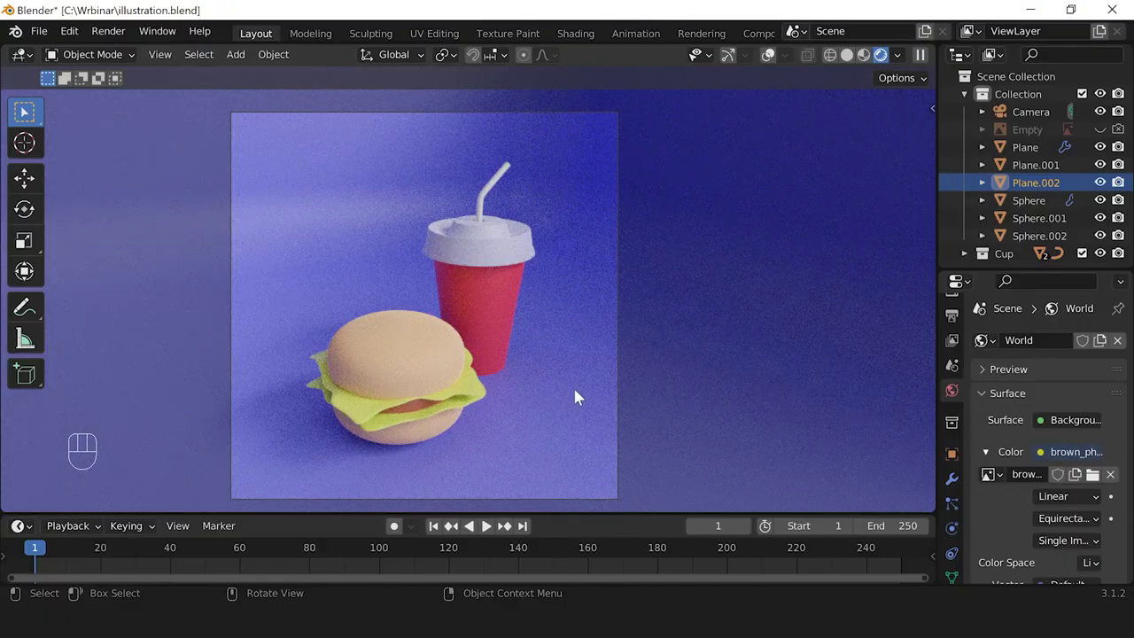
# Step: Orbit and zoom around the HDRI-lit scene, then return to the camera view
pyautogui.scroll(-2, 572, 385)
pyautogui.scroll(2, 572, 384)
pyautogui.scroll(-2, 572, 385)
pyautogui.moveTo(572, 384); pyautogui.dragTo(399, 312, button='middle')
pyautogui.scroll(-1, 585, 359)
pyautogui.scroll(-5, 585, 359)
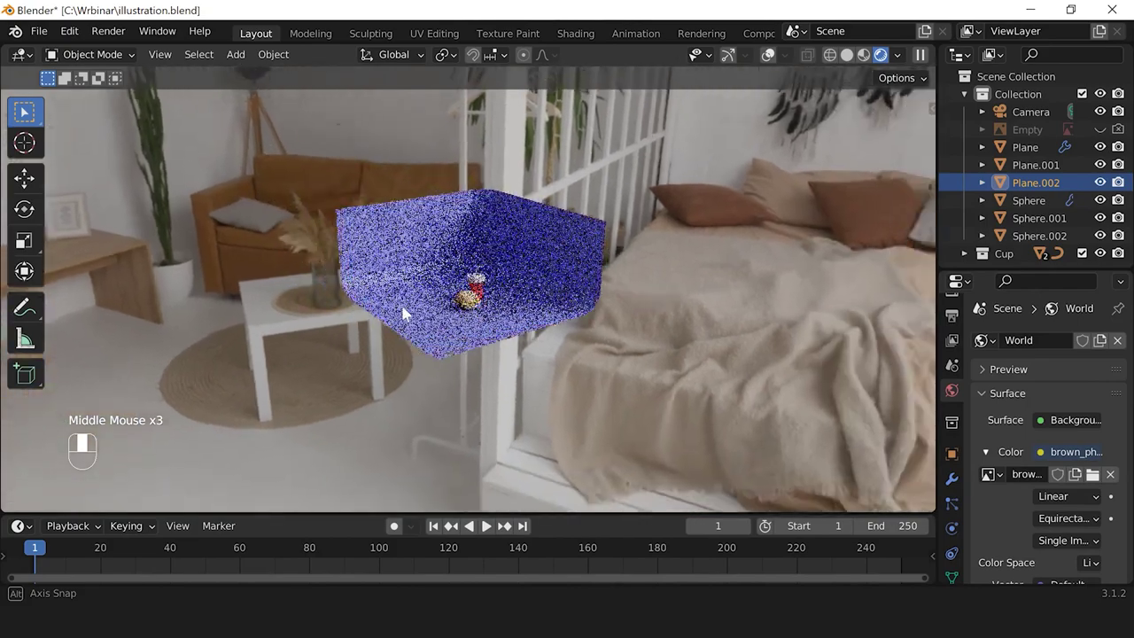
pyautogui.scroll(5, 399, 311)
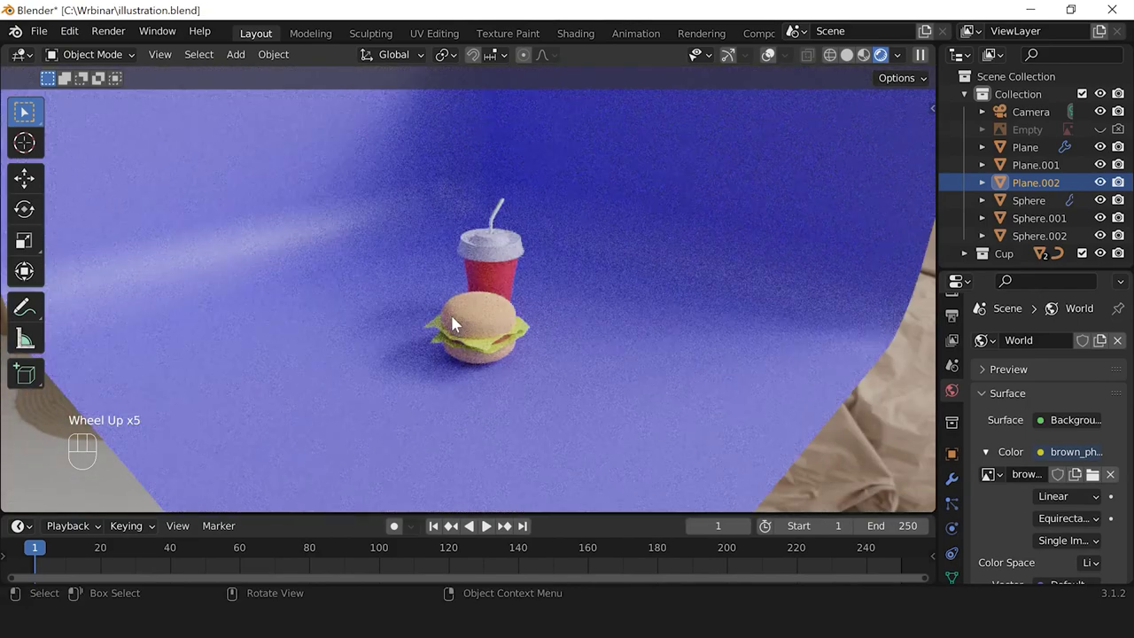
pyautogui.press('KP_0')
pyautogui.scroll(3, 451, 316)
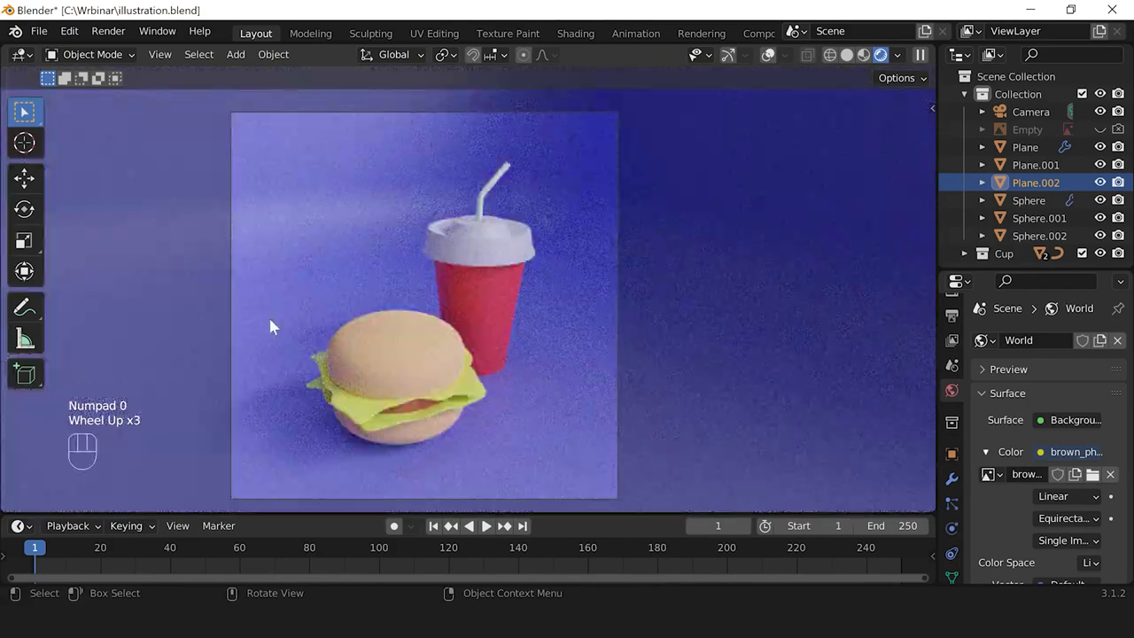
pyautogui.scroll(-1, 666, 258)
pyautogui.scroll(1, 666, 258)
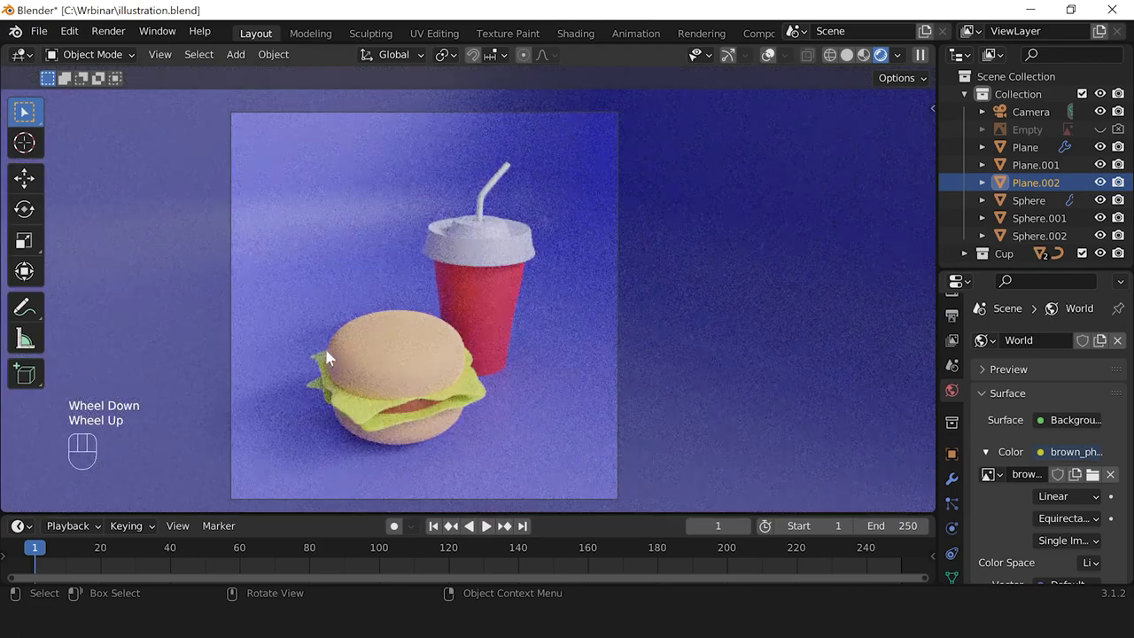
pyautogui.scroll(-1, 375, 435)
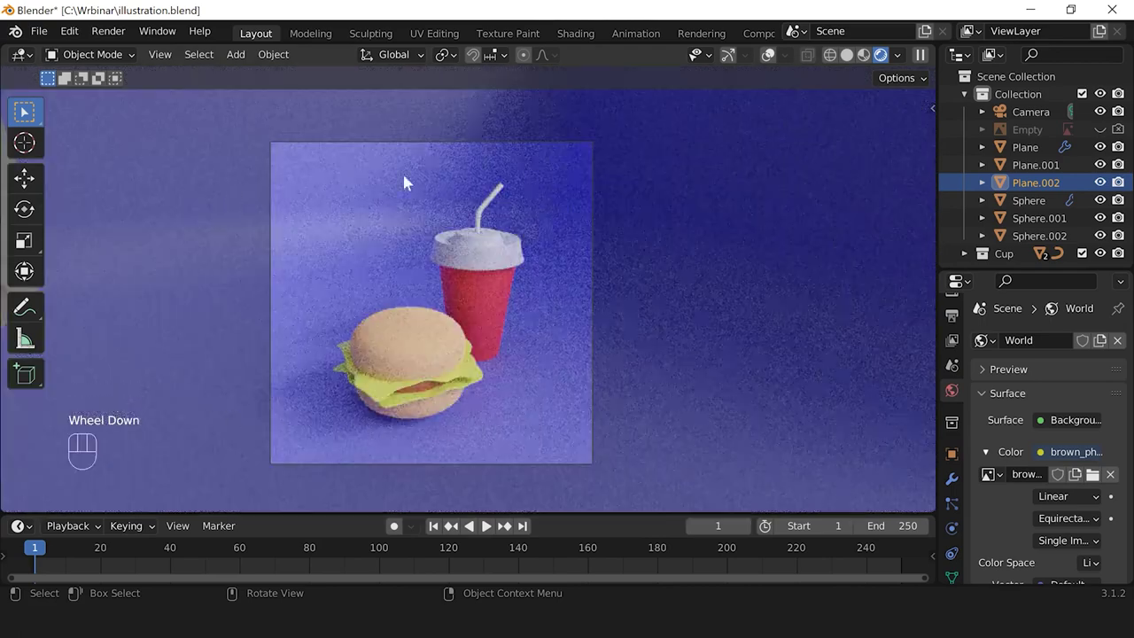
pyautogui.scroll(1, 461, 356)
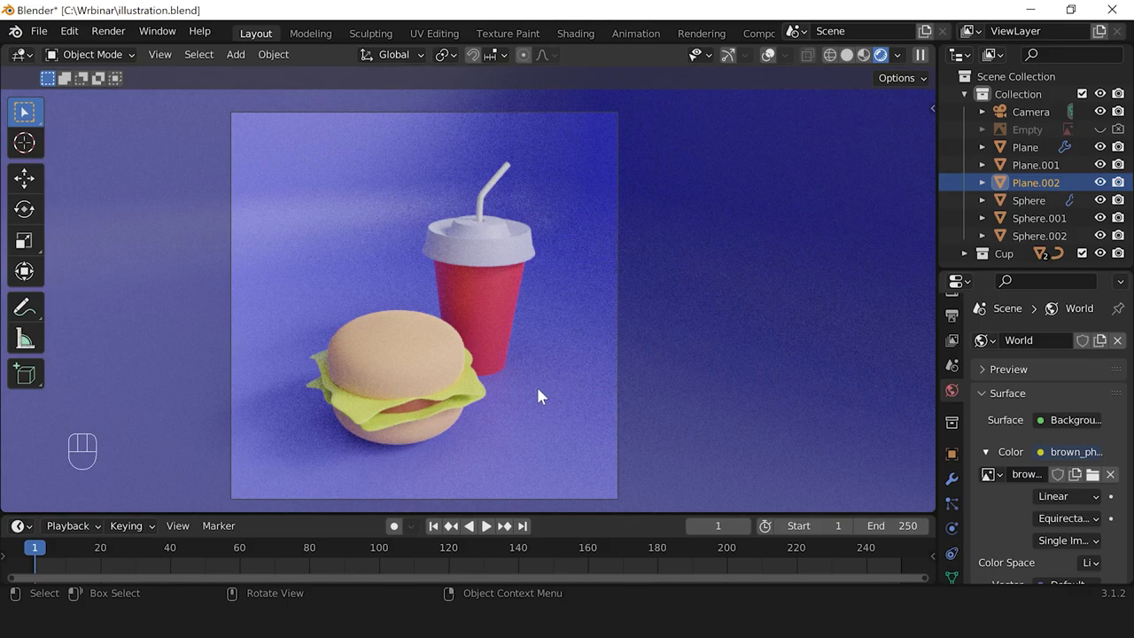
pyautogui.scroll(-1, 537, 395)
# Step: Turn on viewport overlays over the camera view of the burger and cup
pyautogui.click(768, 54)
pyautogui.click(688, 299)
pyautogui.scroll(1, 687, 300)
pyautogui.scroll(-2, 687, 299)
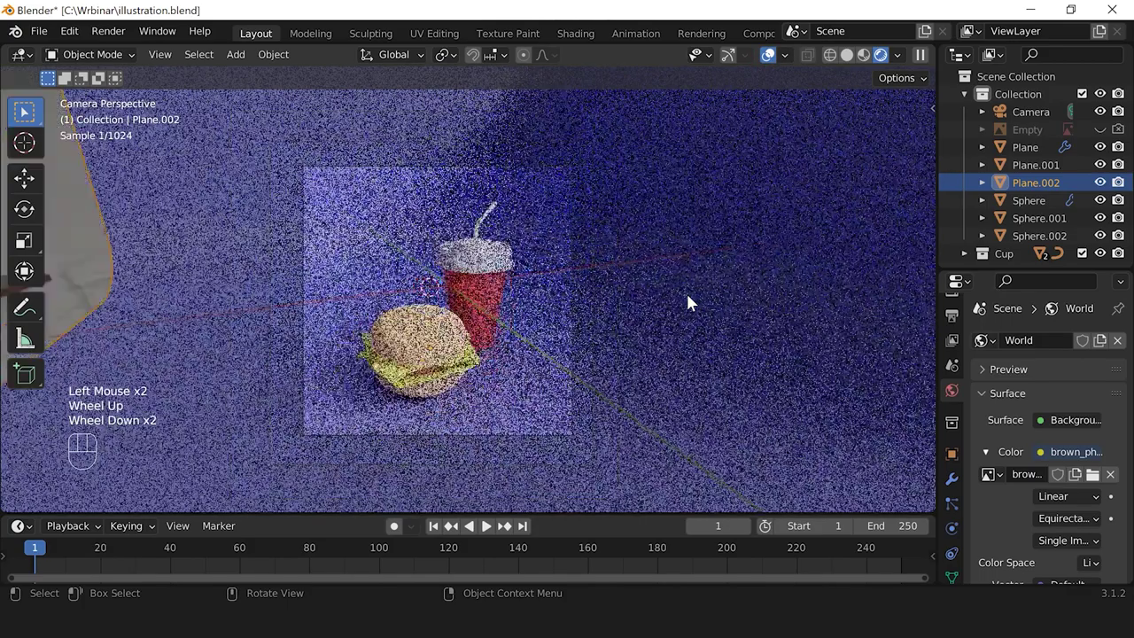
pyautogui.scroll(-2, 687, 301)
pyautogui.scroll(4, 687, 301)
pyautogui.scroll(-1, 687, 301)
pyautogui.scroll(1, 688, 301)
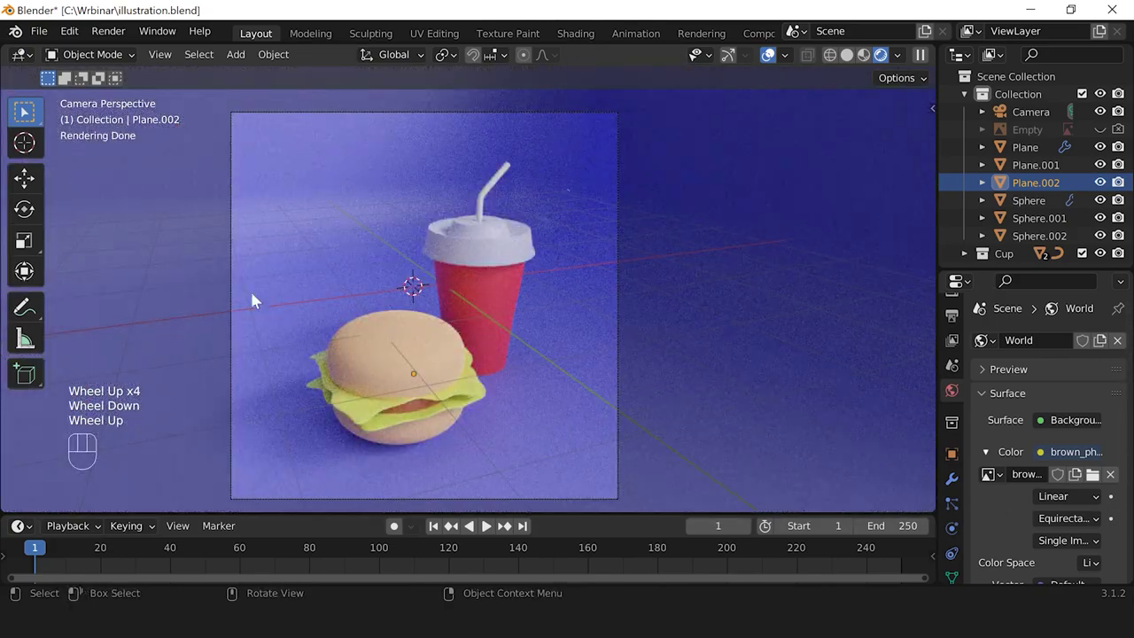
# Step: Raise the backdrop bg material's Roughness from 0.500 to 1.000, then hide overlays
pyautogui.scroll(-3, 952, 523)
pyautogui.click(951, 531)
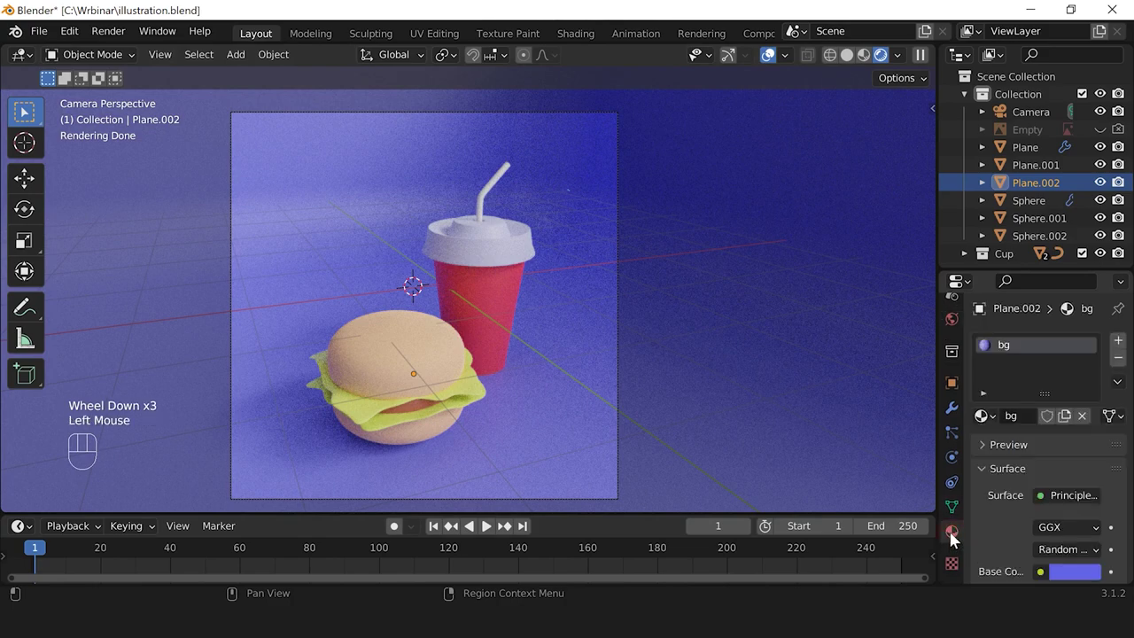
pyautogui.scroll(-6, 1107, 486)
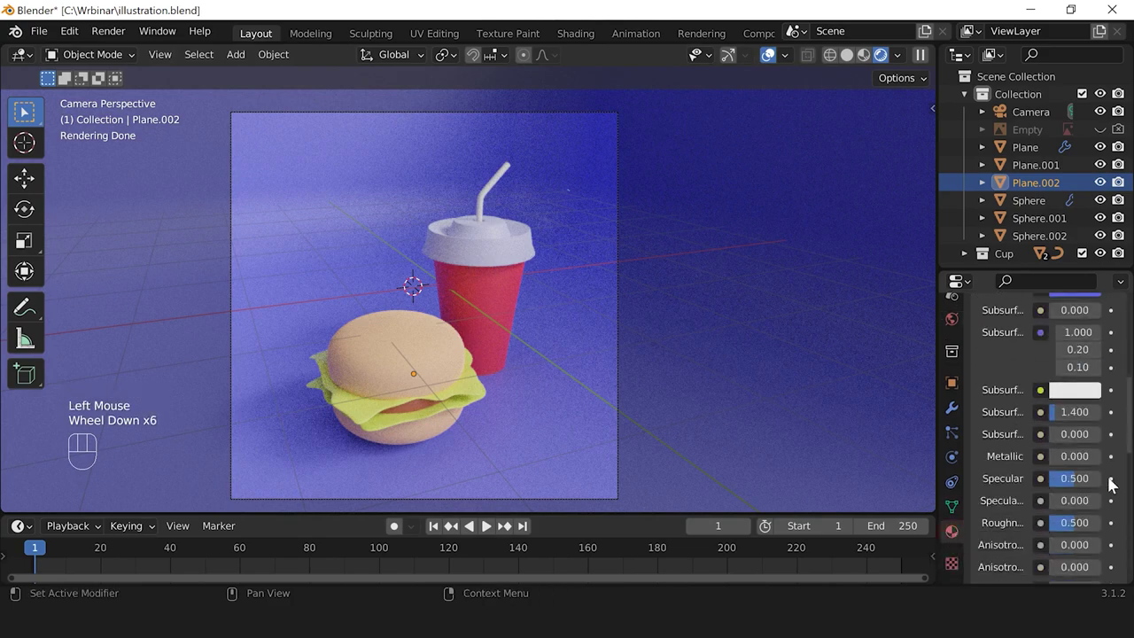
pyautogui.scroll(-3, 1098, 478)
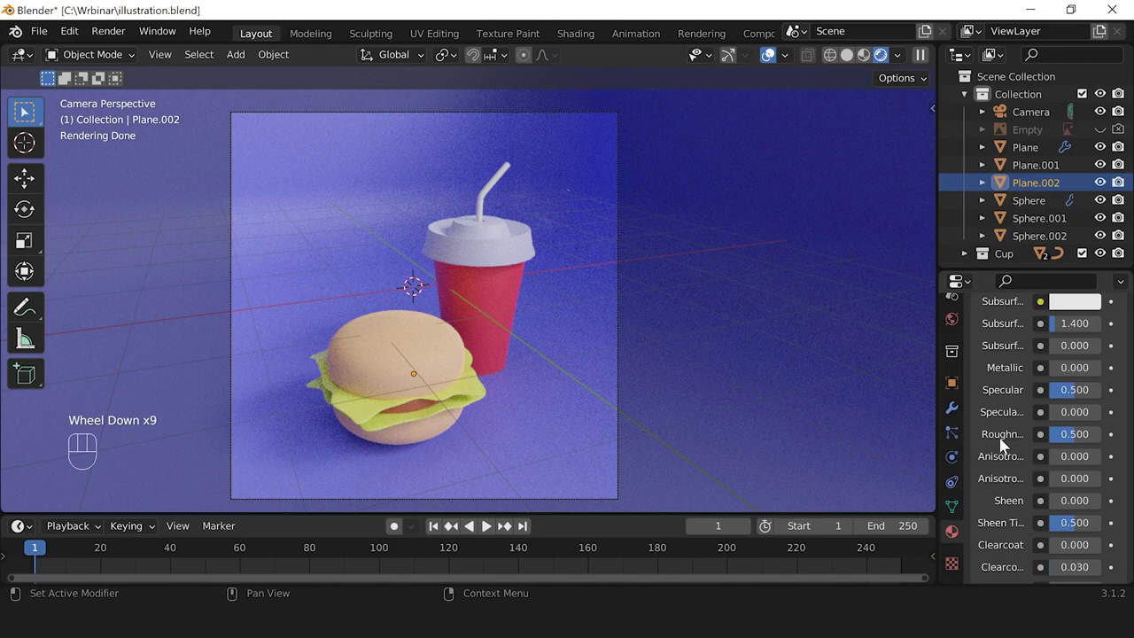
pyautogui.moveTo(1069, 434); pyautogui.dragTo(1098, 434)
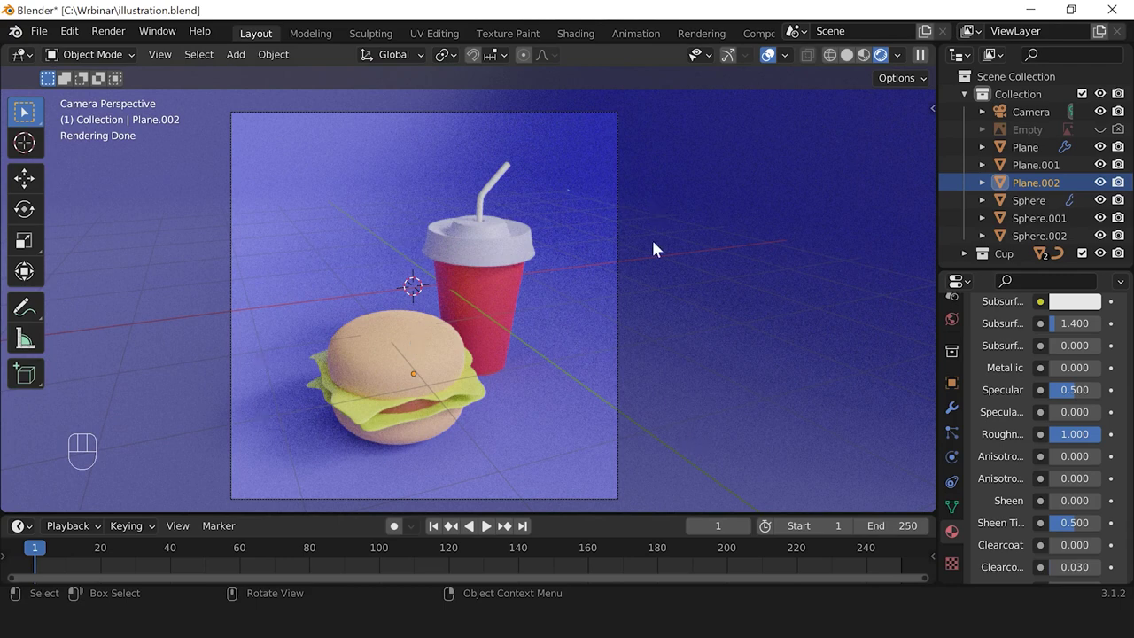
pyautogui.scroll(6, 1026, 434)
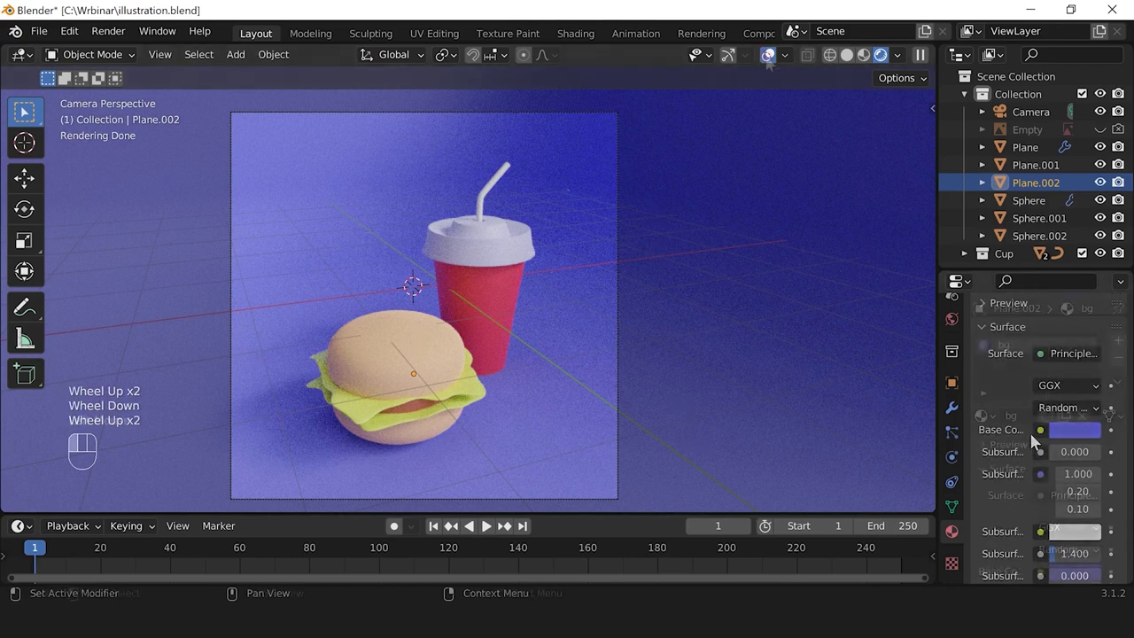
pyautogui.click(767, 55)
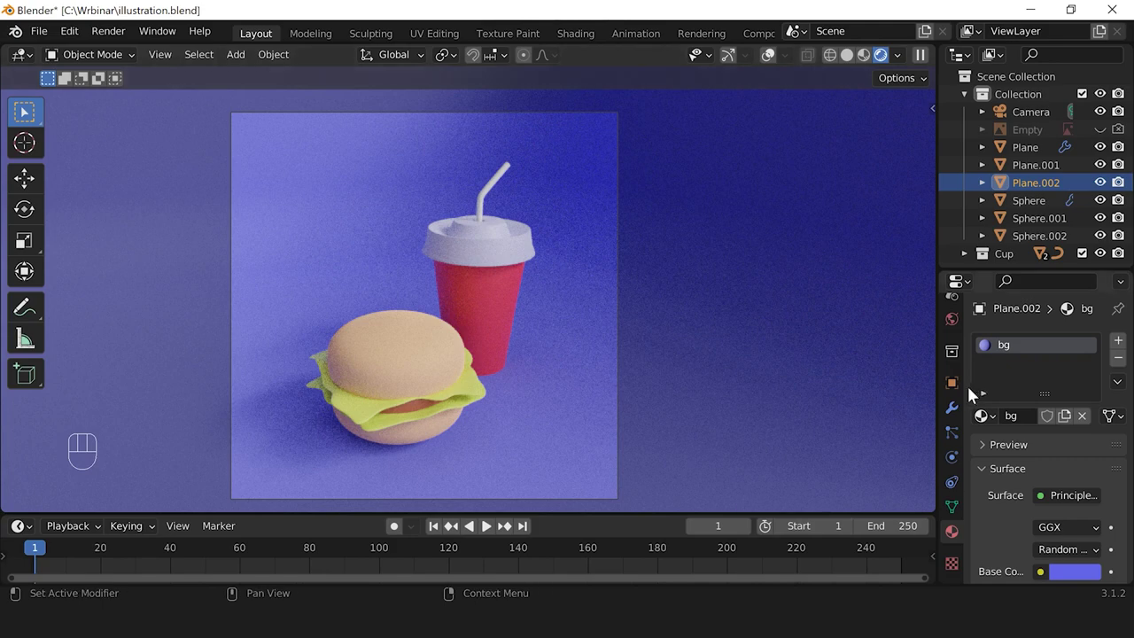
# Step: Enable Render Region under Output Properties > Format so only the camera frame renders
pyautogui.scroll(-4, 797, 380)
pyautogui.scroll(9, 951, 372)
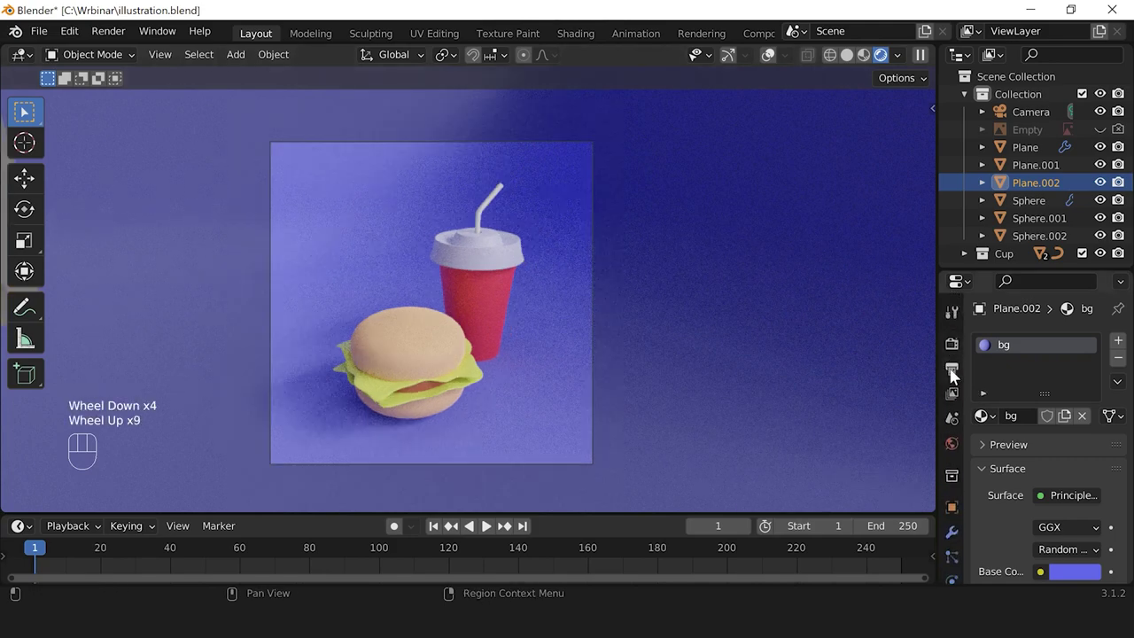
pyautogui.click(949, 370)
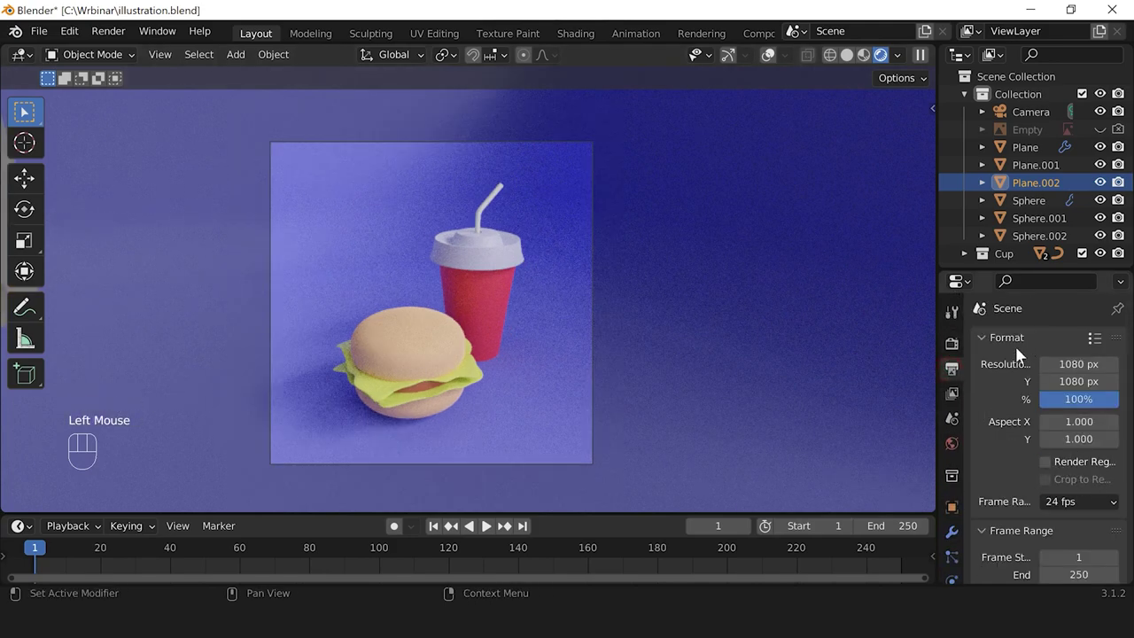
pyautogui.click(1045, 461)
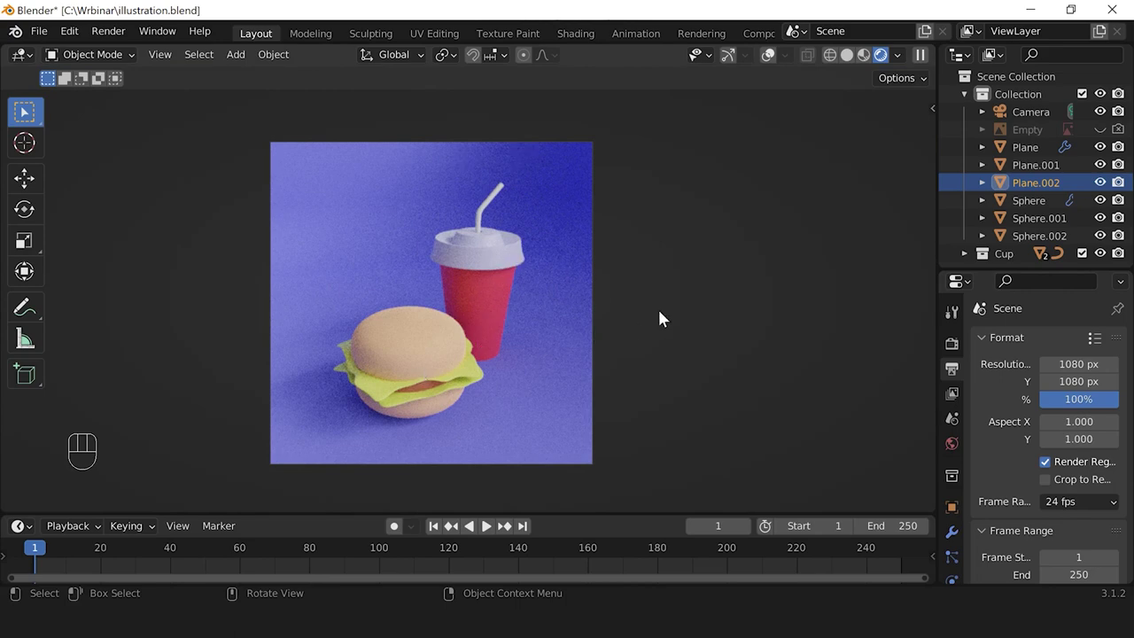
pyautogui.click(110, 33)
# Step: Render frame 1 in Cycles with F12 and maximize the render window
pyautogui.press('F12')
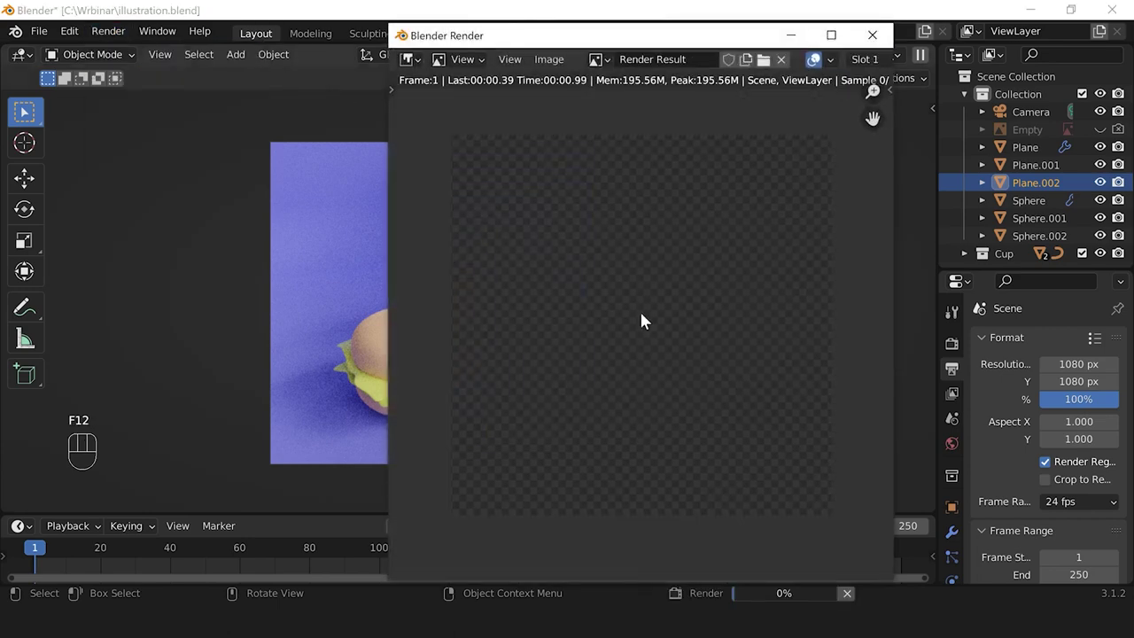
pyautogui.doubleClick(567, 36)
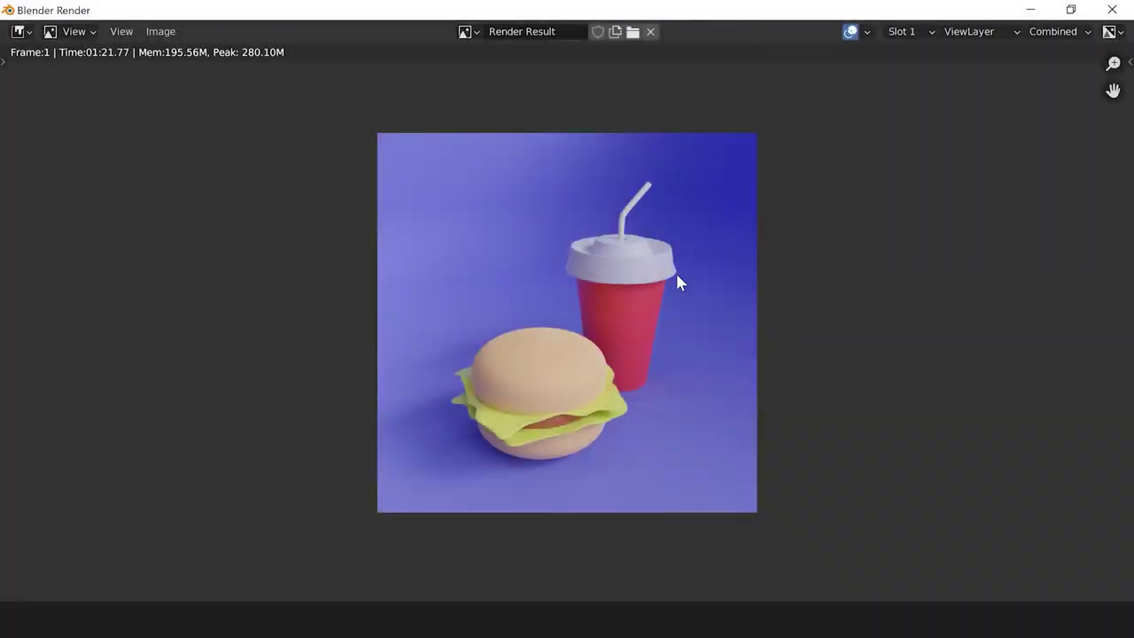
pyautogui.scroll(1, 673, 281)
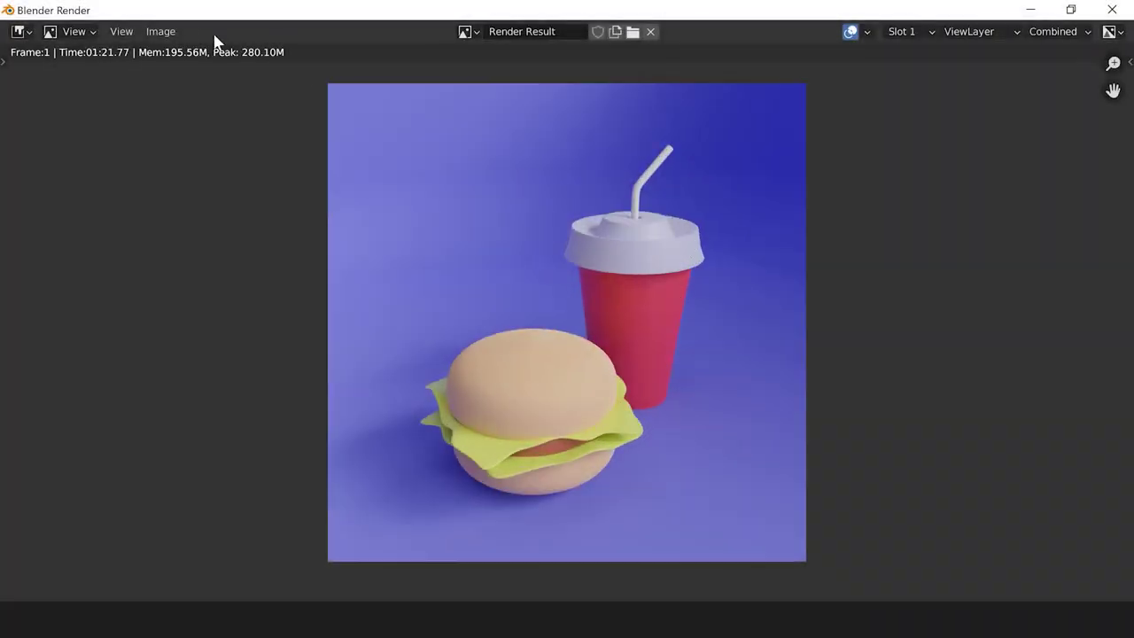
# Step: Save the render as 'burger and cup.png' in PNG format, then close the render window
pyautogui.click(161, 33)
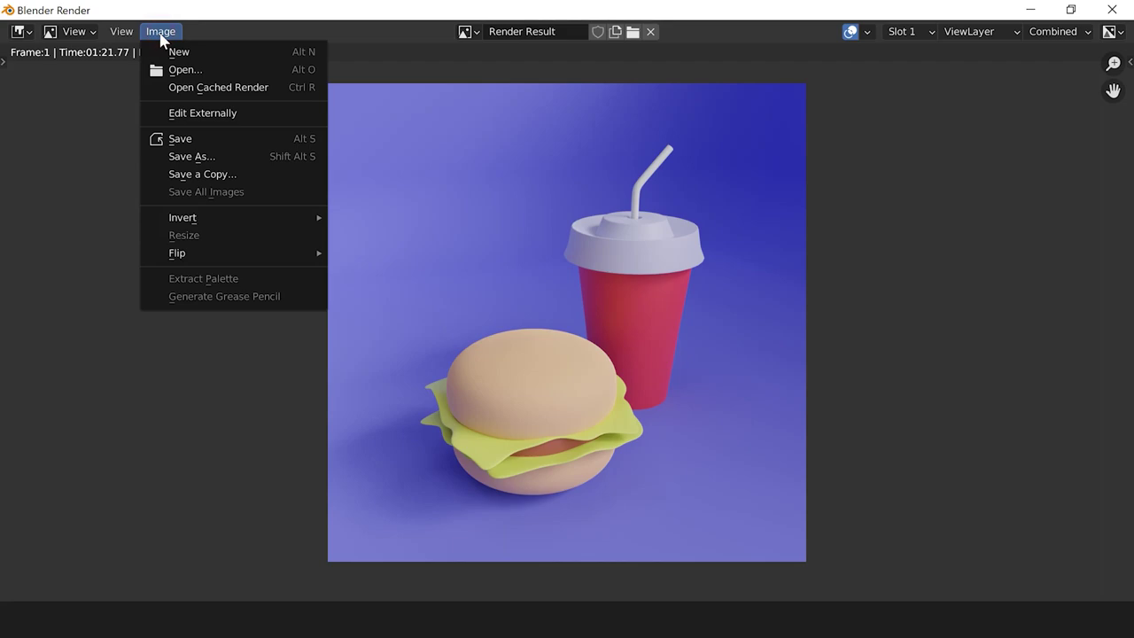
pyautogui.click(197, 142)
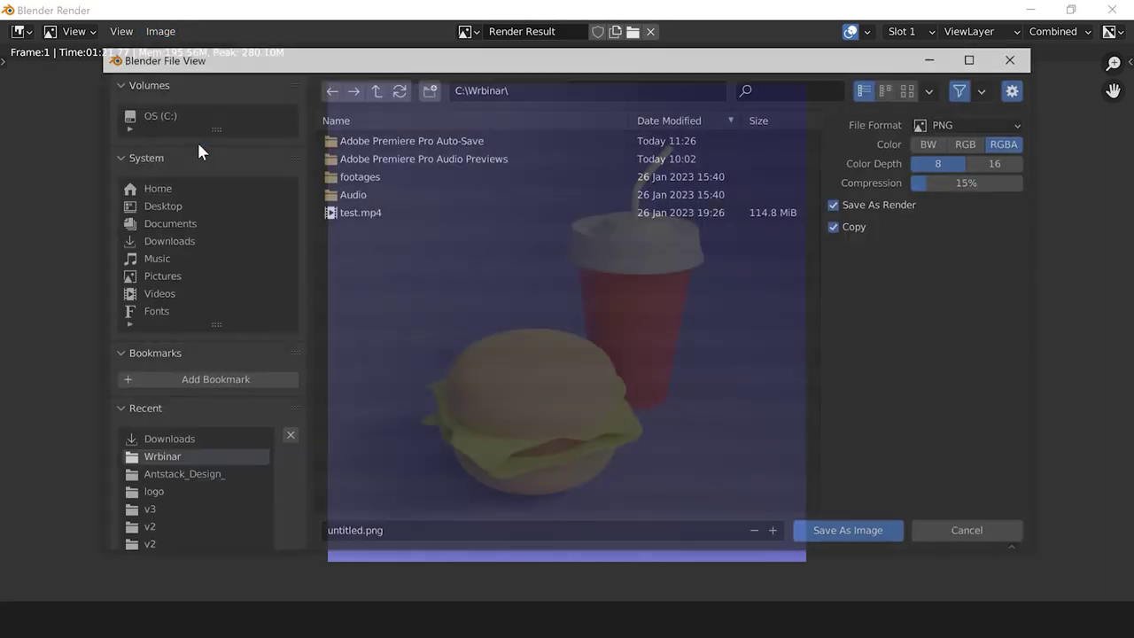
pyautogui.click(394, 533)
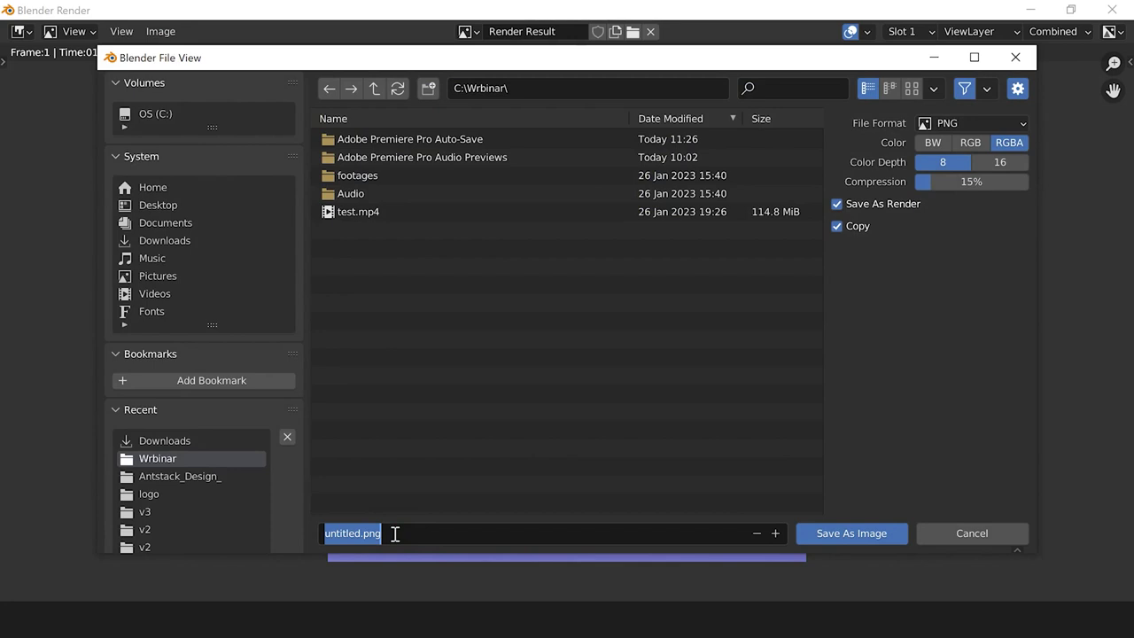
pyautogui.write('burger')
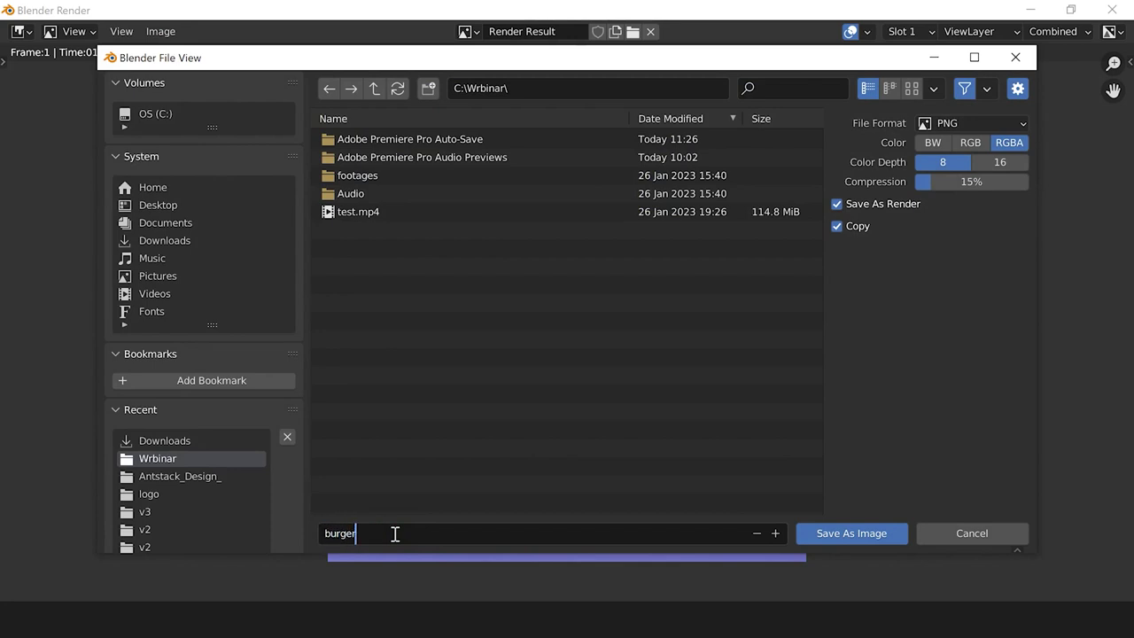
pyautogui.write(' and cup')
pyautogui.click(869, 534)
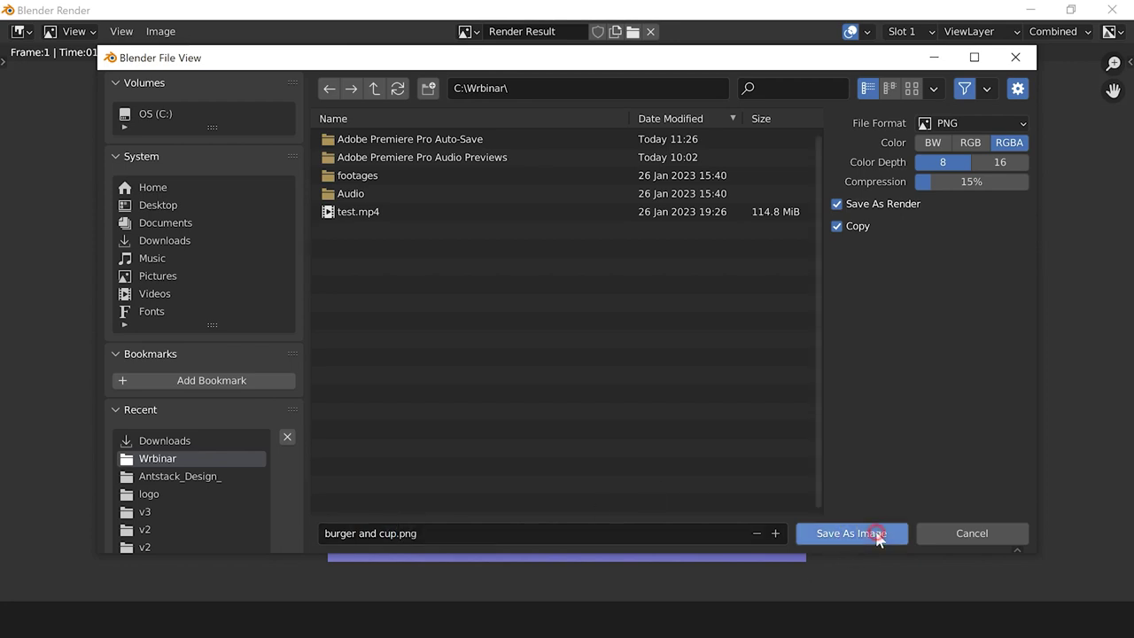
pyautogui.click(959, 123)
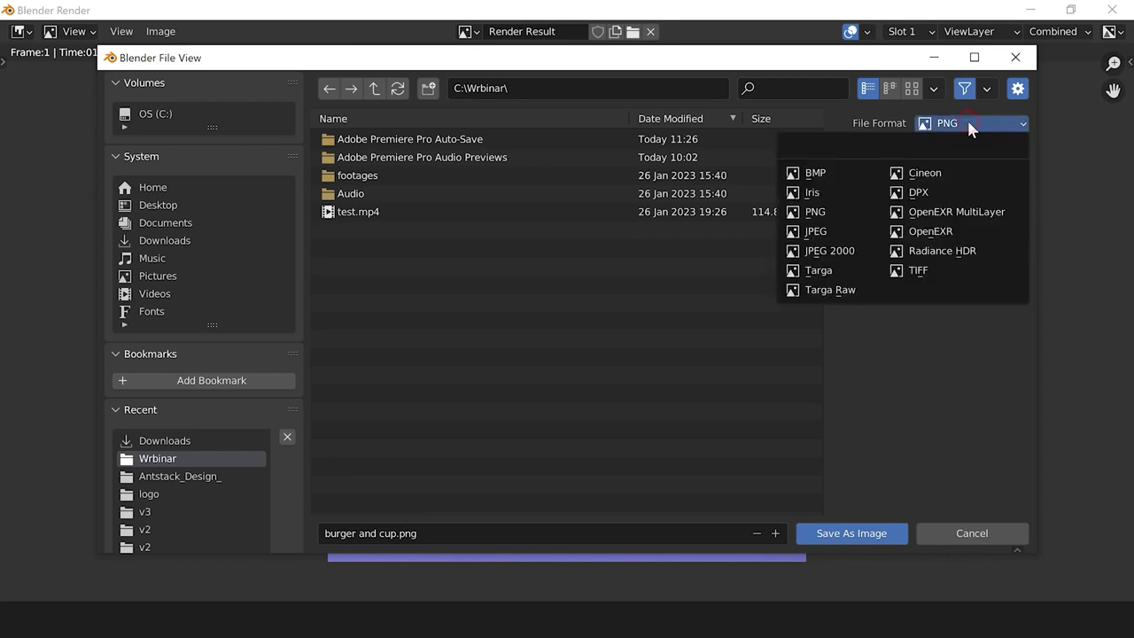
pyautogui.press('Escape')
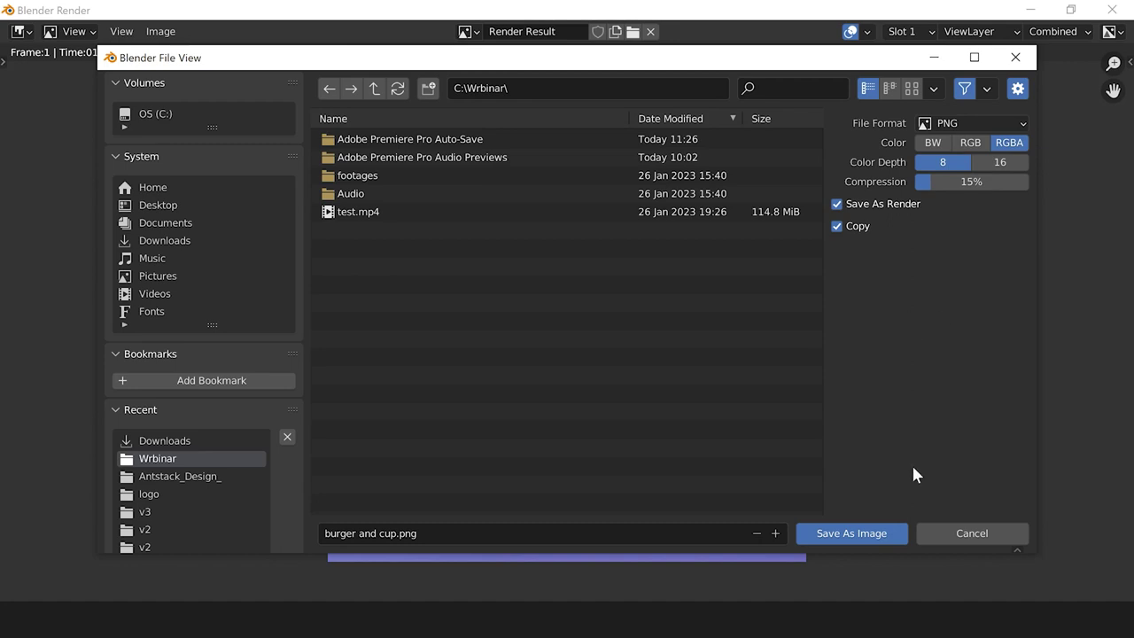
pyautogui.click(868, 534)
pyautogui.press('Escape')
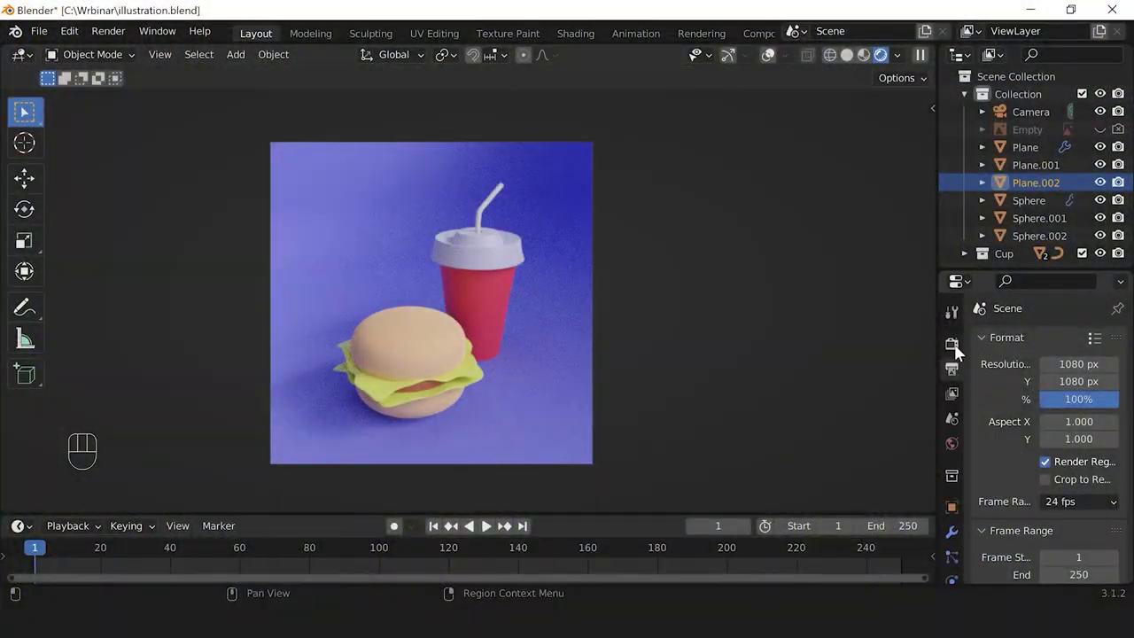
# Step: Lower Cycles render Max Samples from 4096 to 256 and re-render with F12
pyautogui.click(952, 344)
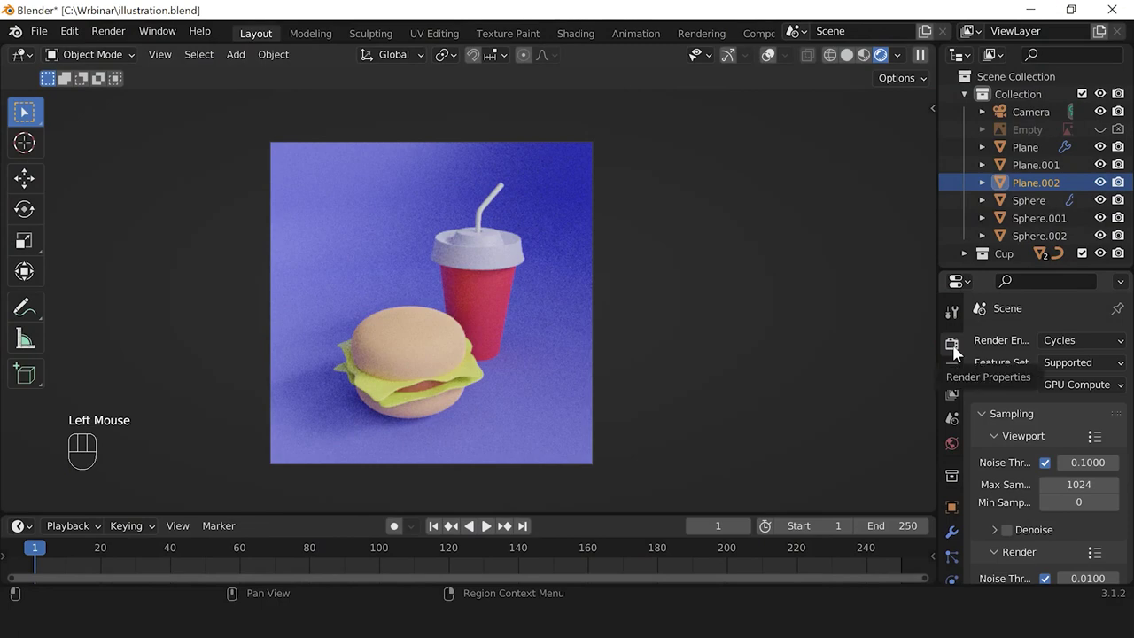
pyautogui.scroll(-6, 1085, 406)
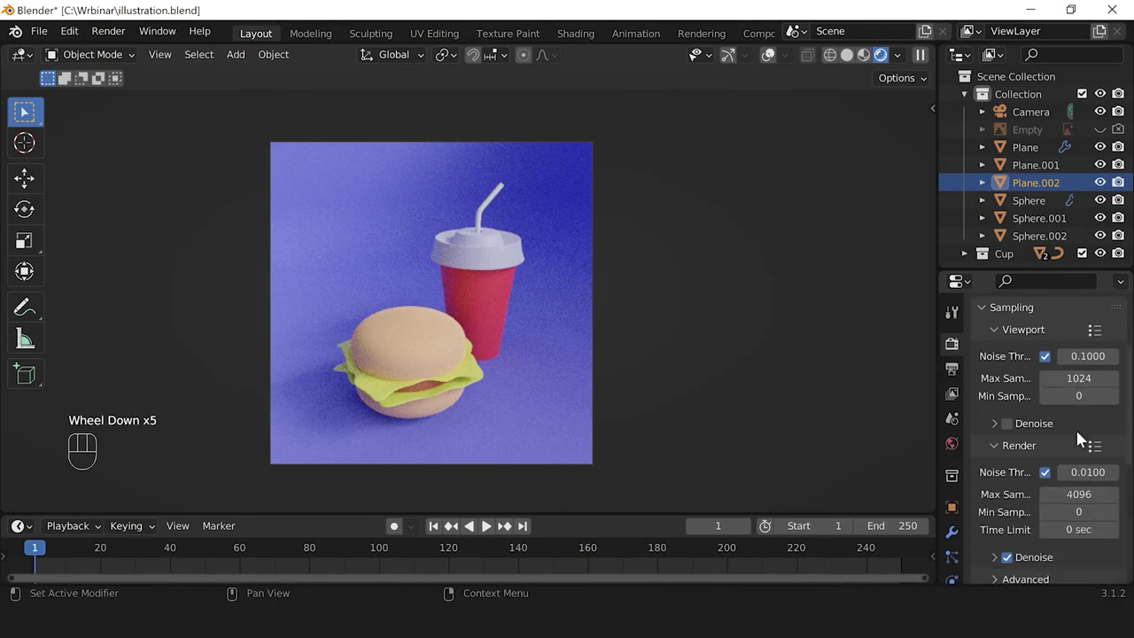
pyautogui.scroll(-1, 1076, 432)
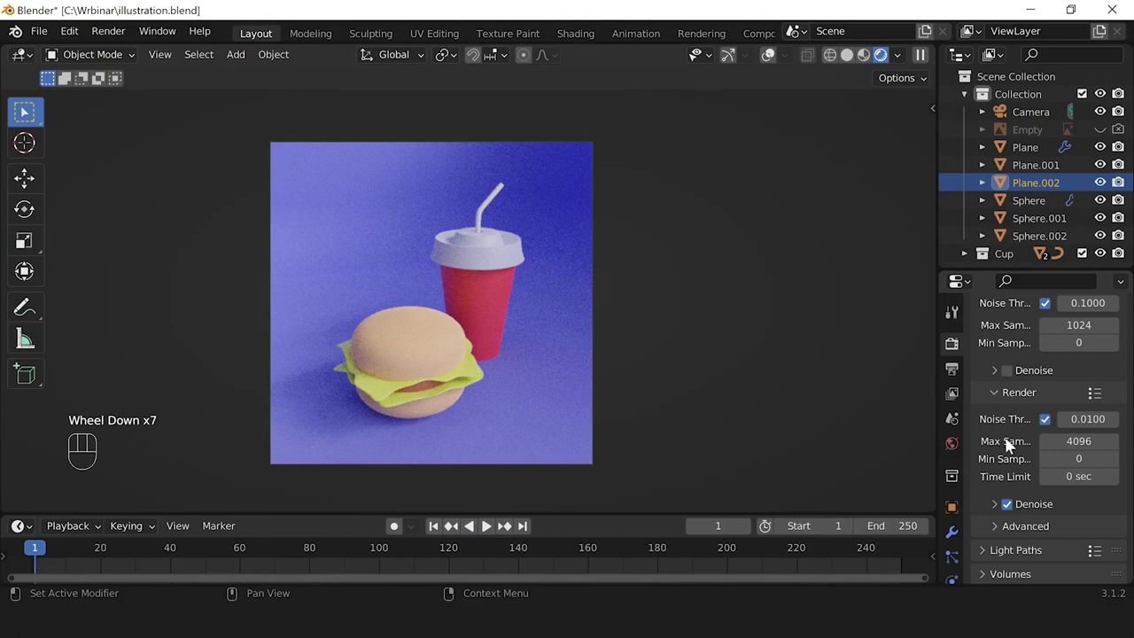
pyautogui.moveTo(1044, 441); pyautogui.dragTo(1076, 441)
pyautogui.click(1078, 441)
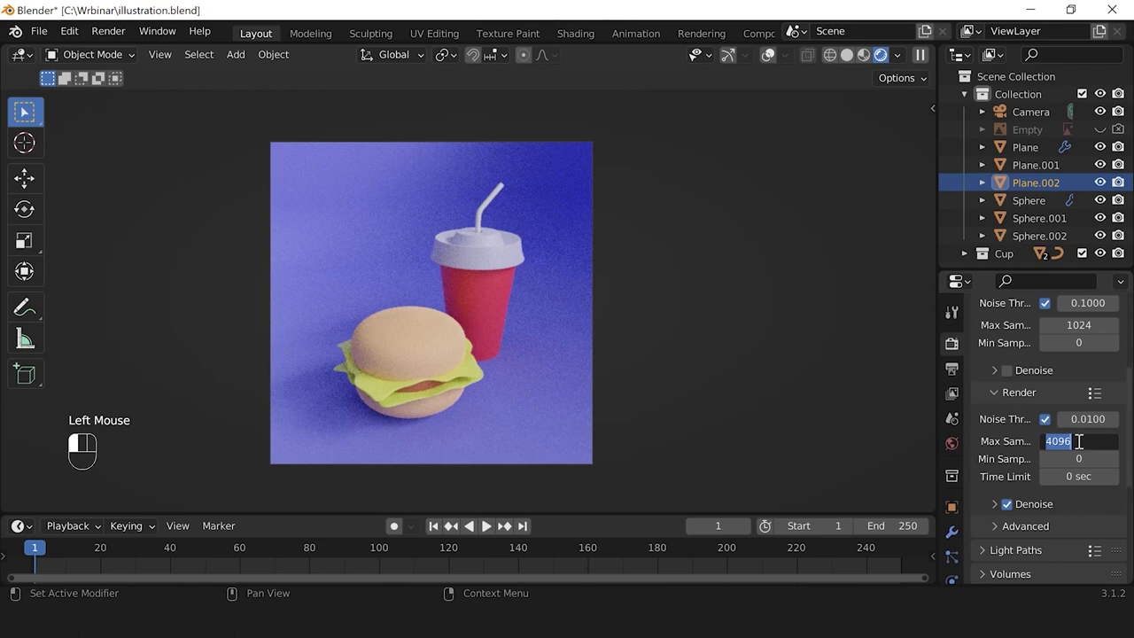
pyautogui.write('256')
pyautogui.press('Return')
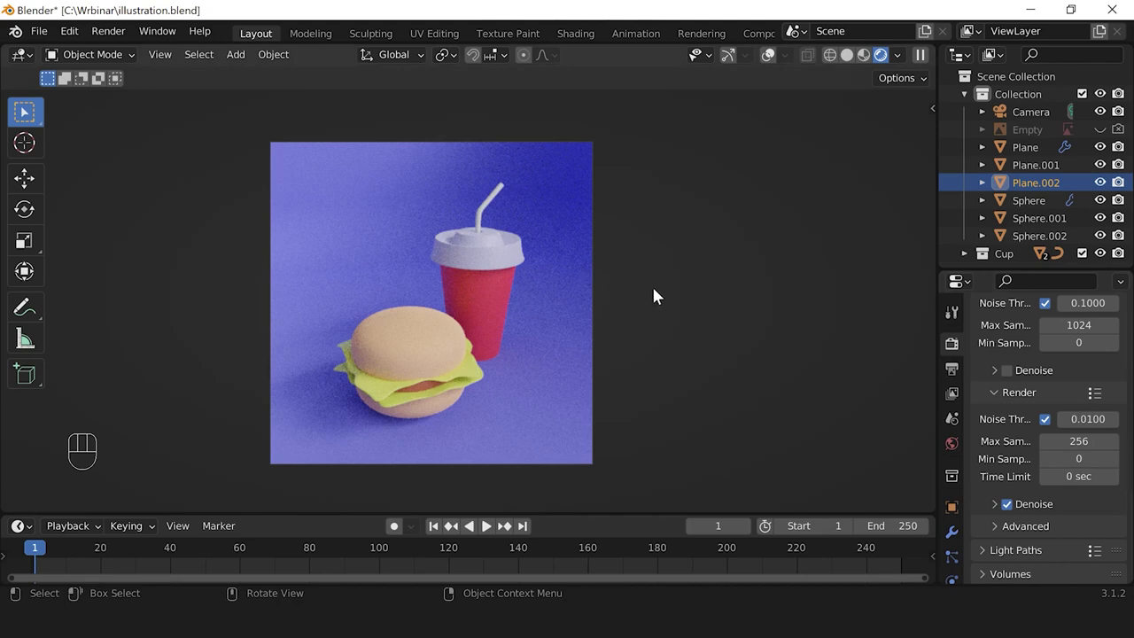
pyautogui.press('F12')
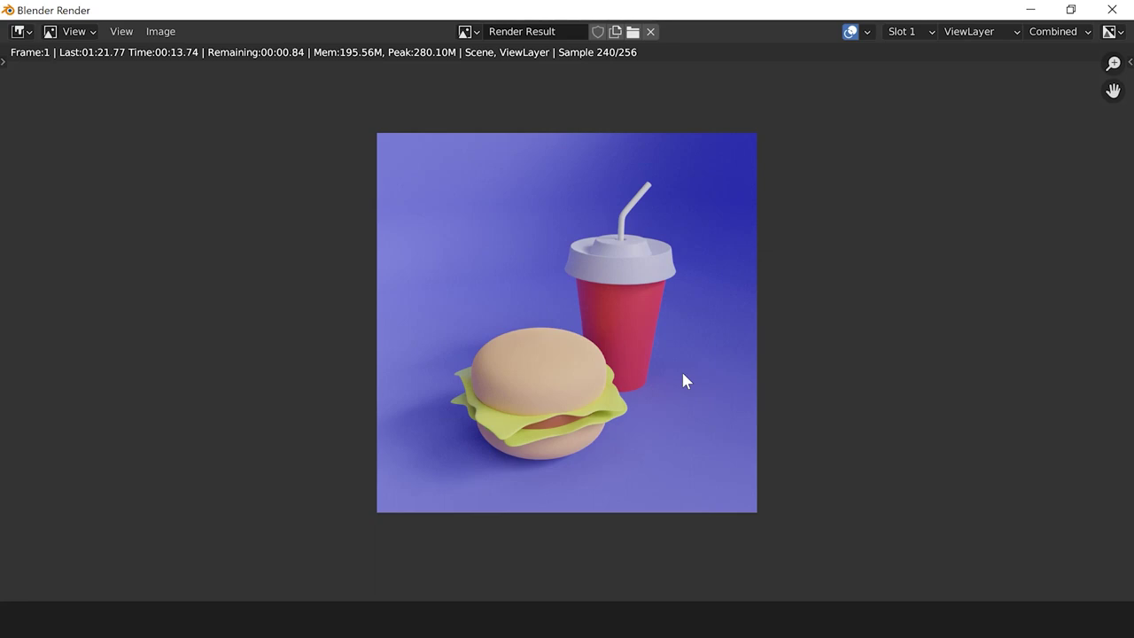
# Step: Re-render the burger and soda cup scene at 256 samples, finishing in about 17 seconds
pyautogui.scroll(1, 684, 372)
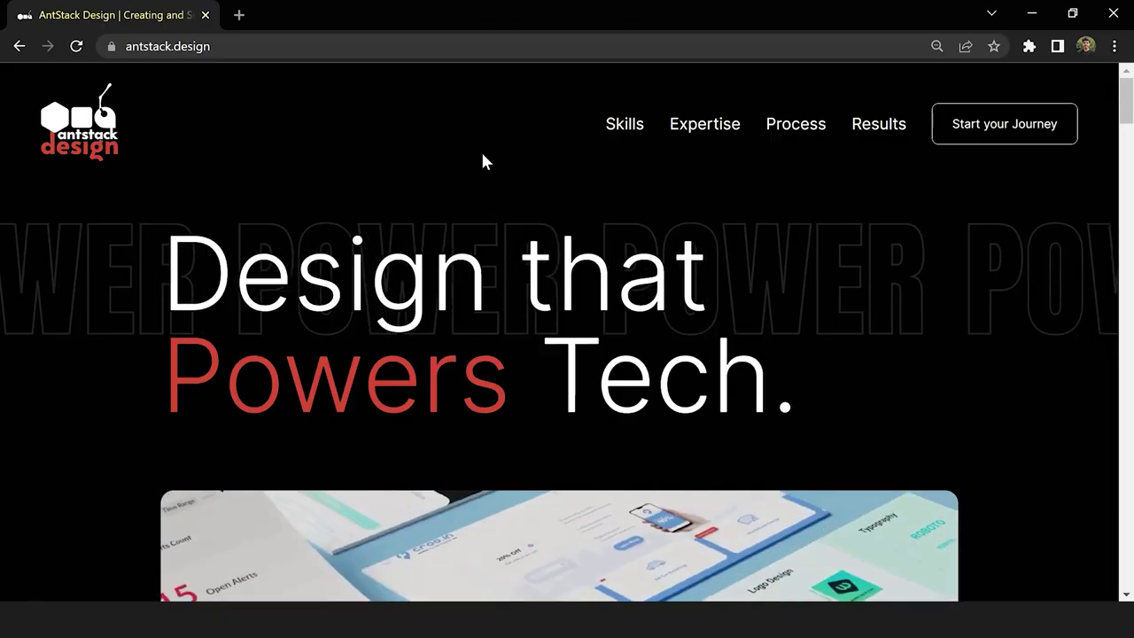
# Step: Scroll the antstack.design page down past the show reel through the Skills and Expertise sections
pyautogui.scroll(-2, 482, 160)
pyautogui.scroll(-2, 482, 159)
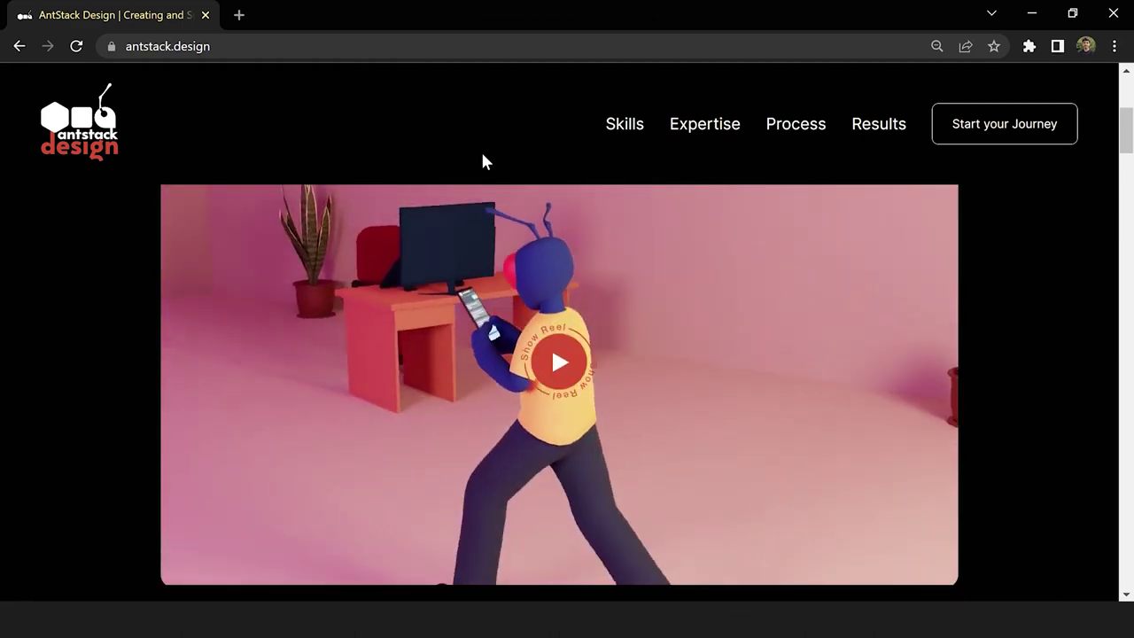
pyautogui.scroll(-5, 483, 160)
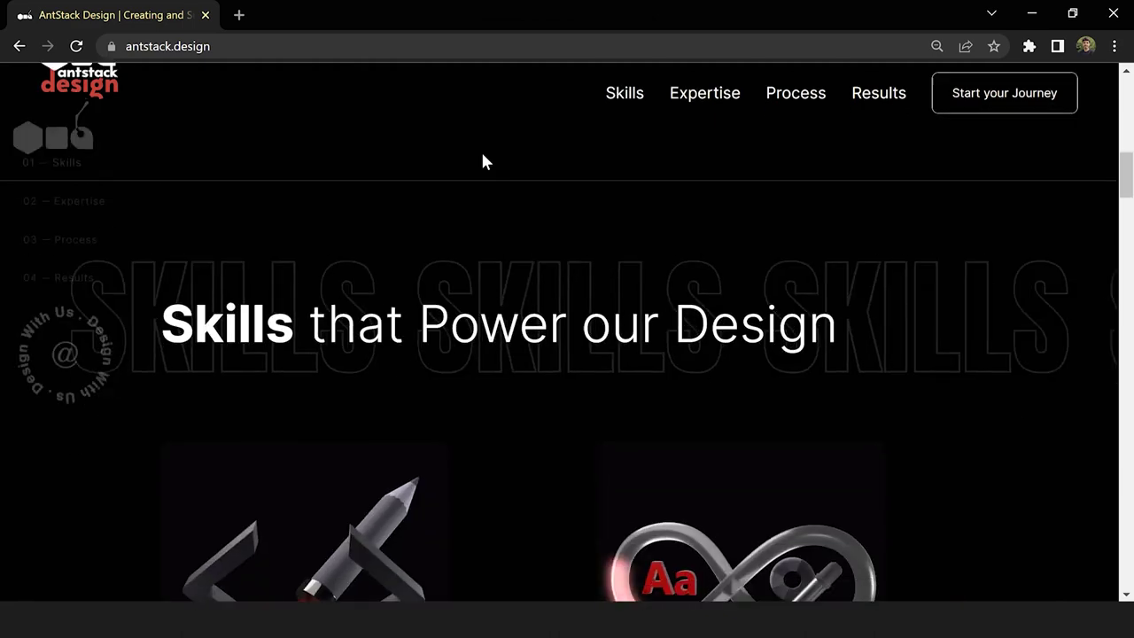
pyautogui.scroll(-9, 483, 159)
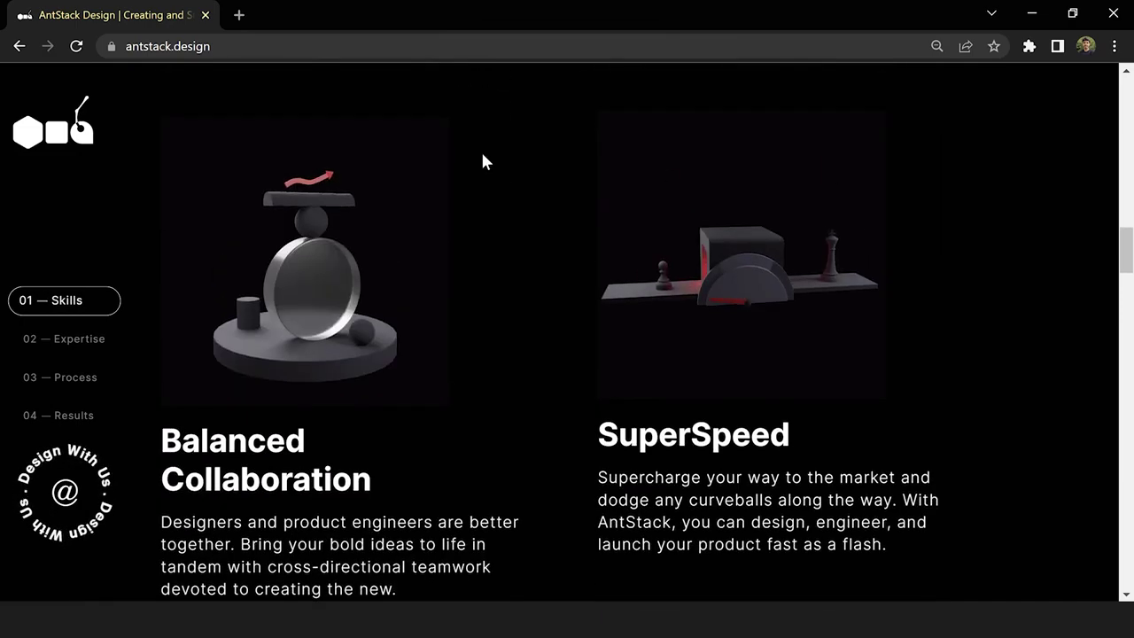
pyautogui.scroll(-5, 483, 159)
pyautogui.scroll(-8, 482, 157)
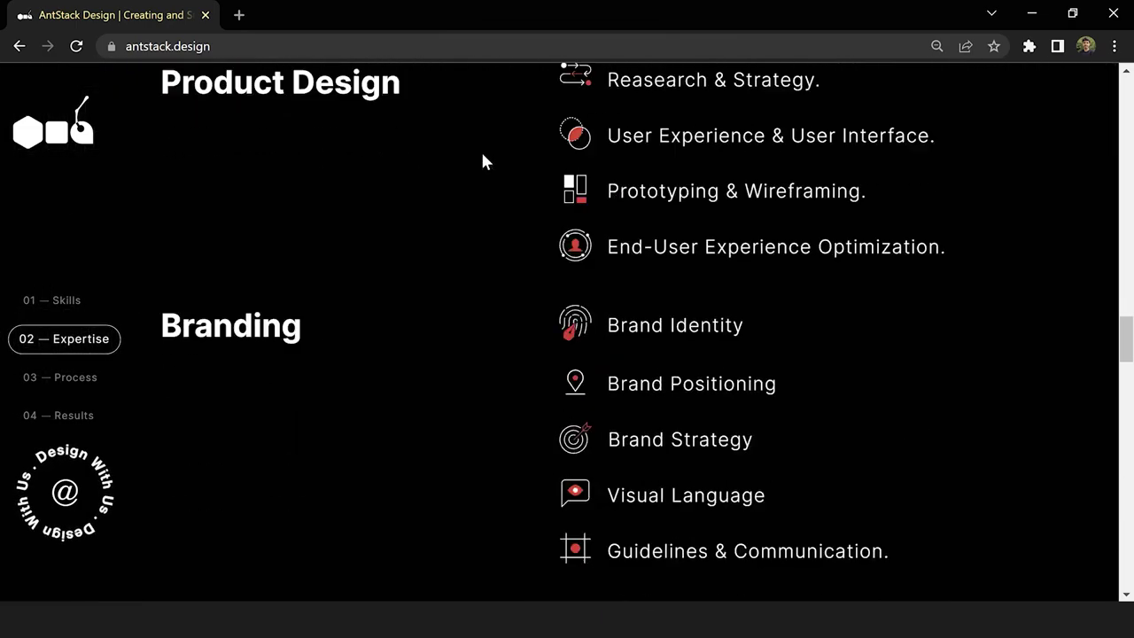
pyautogui.scroll(-2, 483, 161)
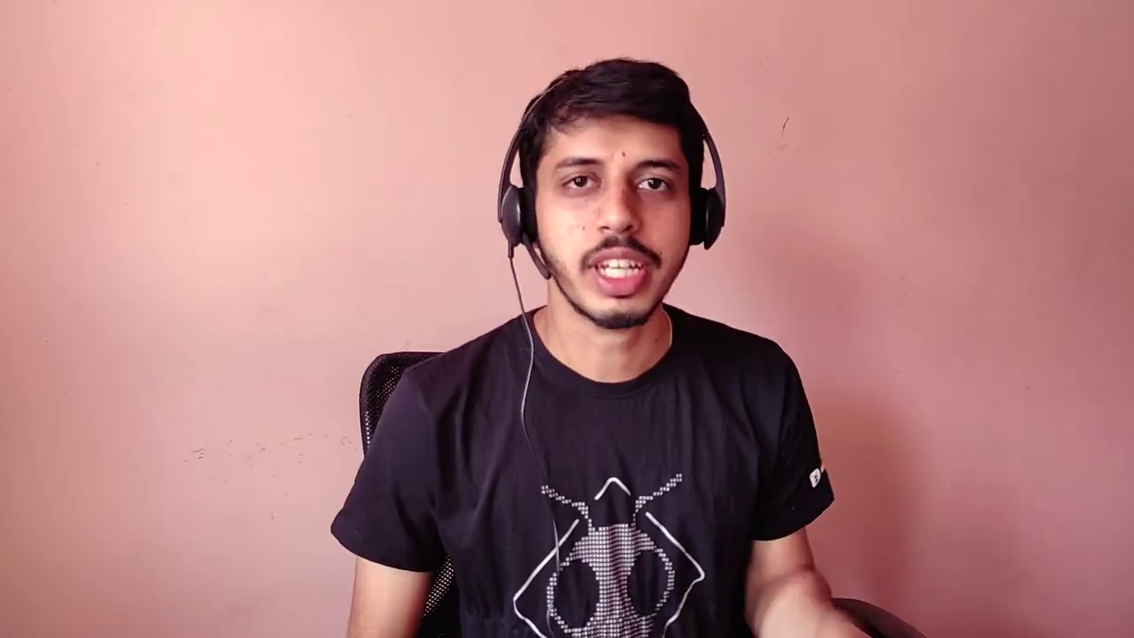